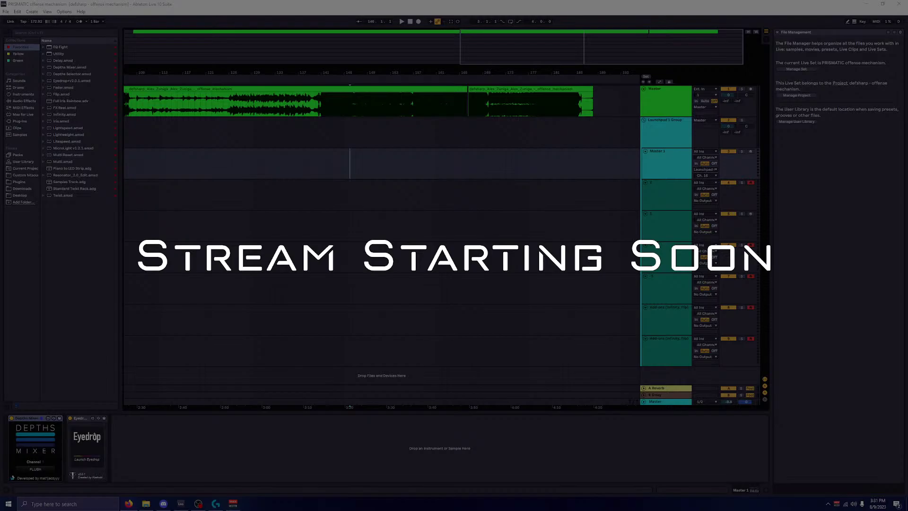
Step: Delete the separate end clip on the Master track, leaving the song as one continuous clip
mouse_move(146, 73)
mouse_down()
mouse_move(570, 66)
mouse_move(561, 89)
mouse_move(629, 90)
mouse_up()
click(571, 97)
click(571, 90)
key(Delete)
click(608, 105)
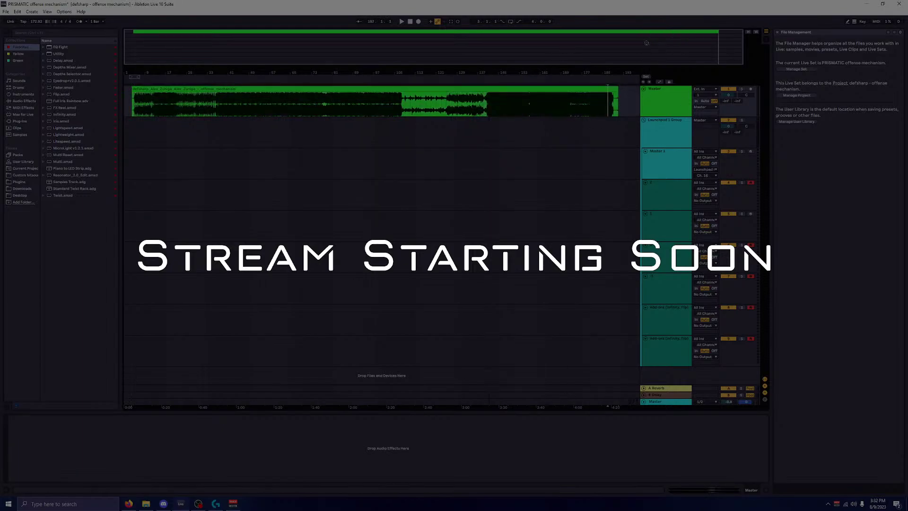
drag(647, 44, 433, 45)
click(202, 132)
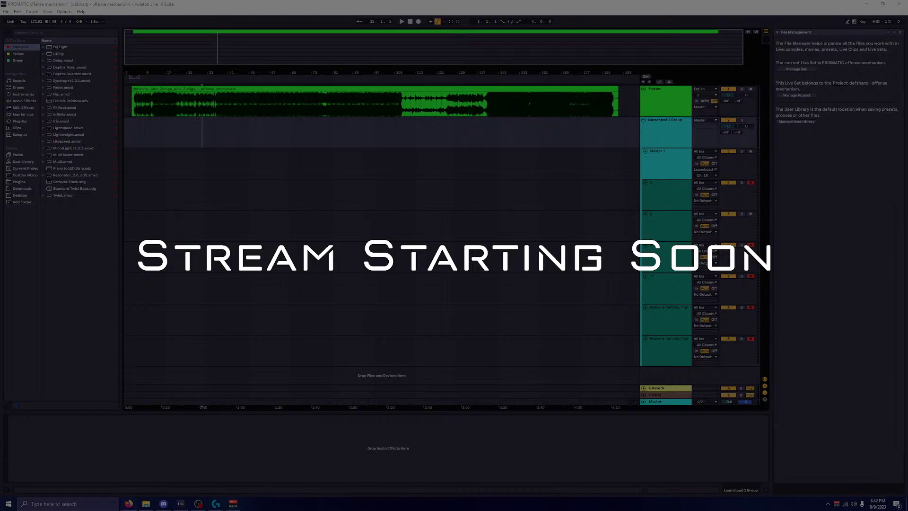
drag(524, 128, 907, 145)
drag(475, 97, 907, 119)
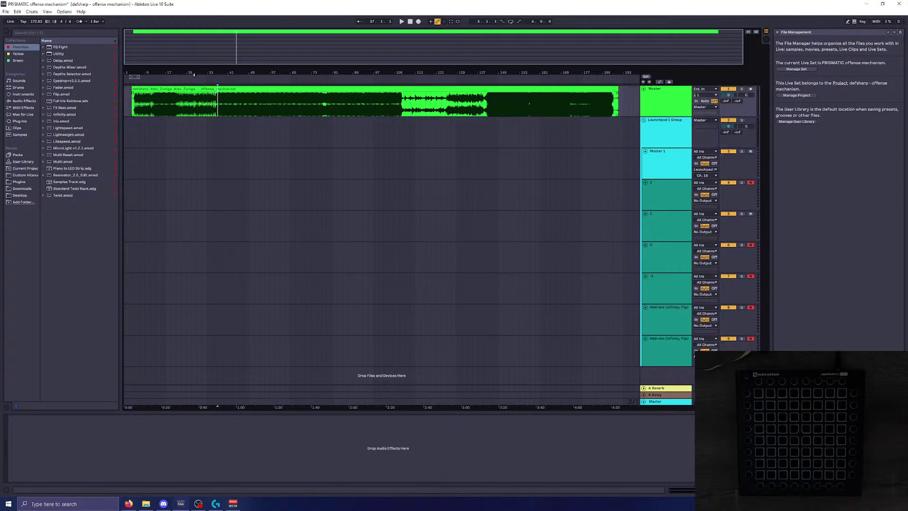
drag(165, 33, 175, 40)
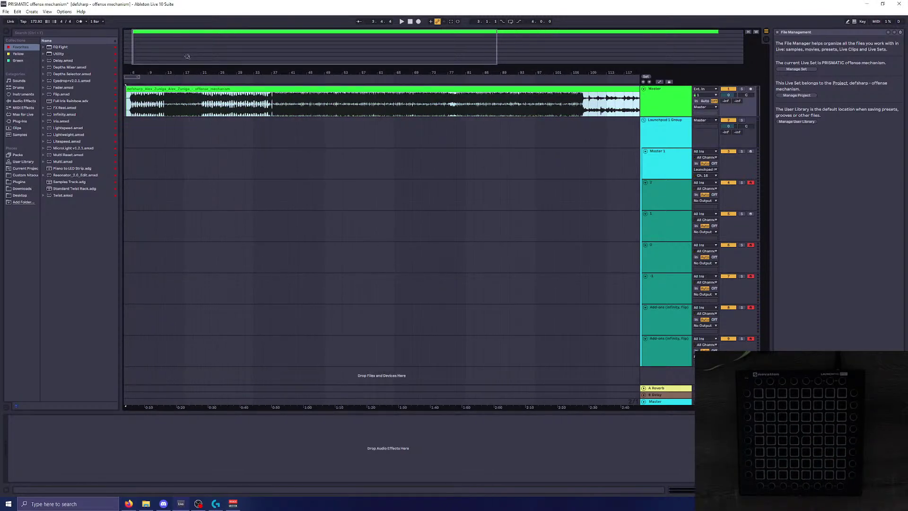
drag(187, 56, 147, 54)
click(169, 107)
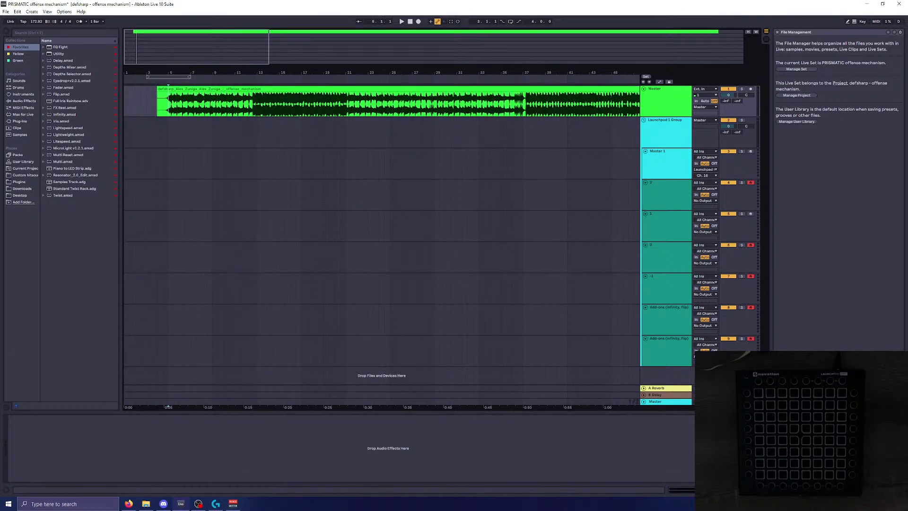
Step: Set the Eyedrop window size to 125% and narrow the arrangement view so the track controls stay uncovered
drag(1, 38, 795, 13)
click(742, 28)
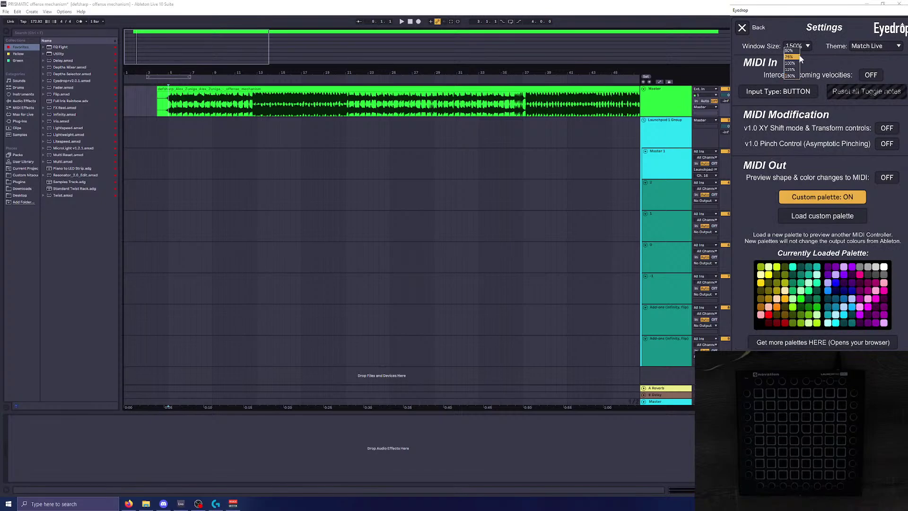
click(789, 70)
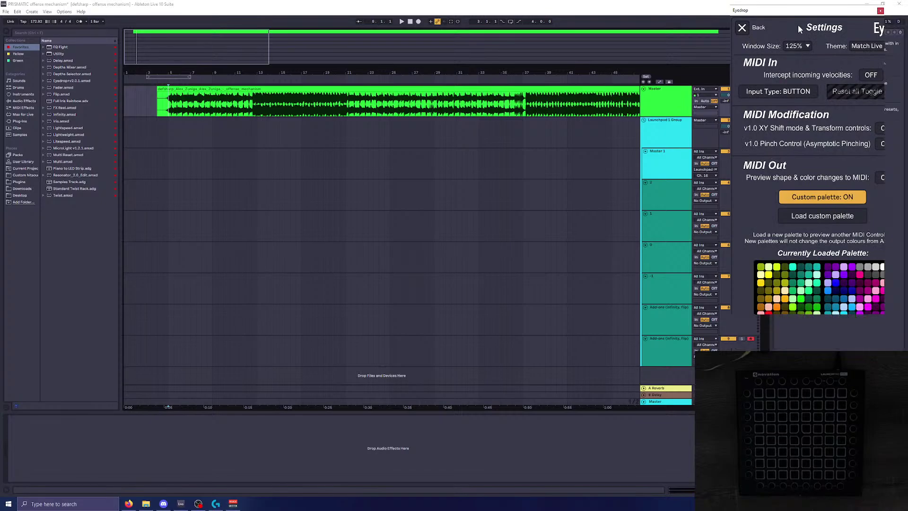
click(772, 346)
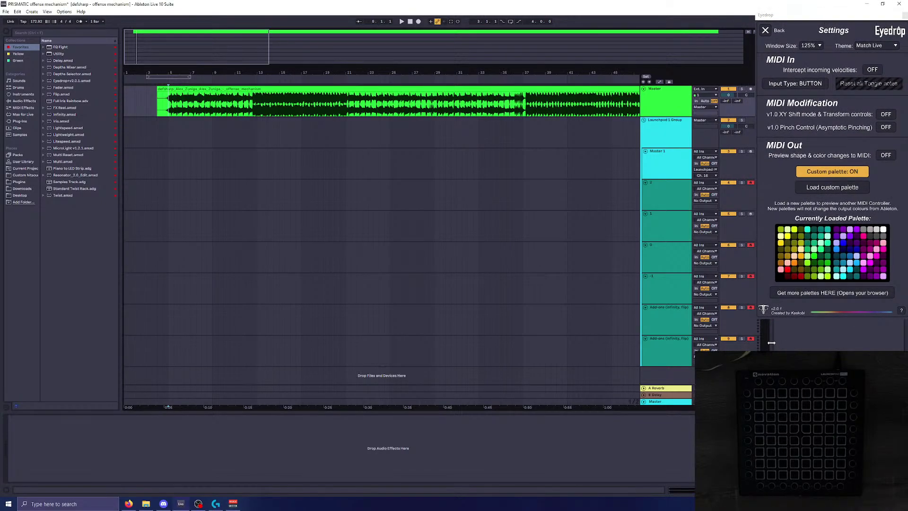
drag(770, 346, 755, 338)
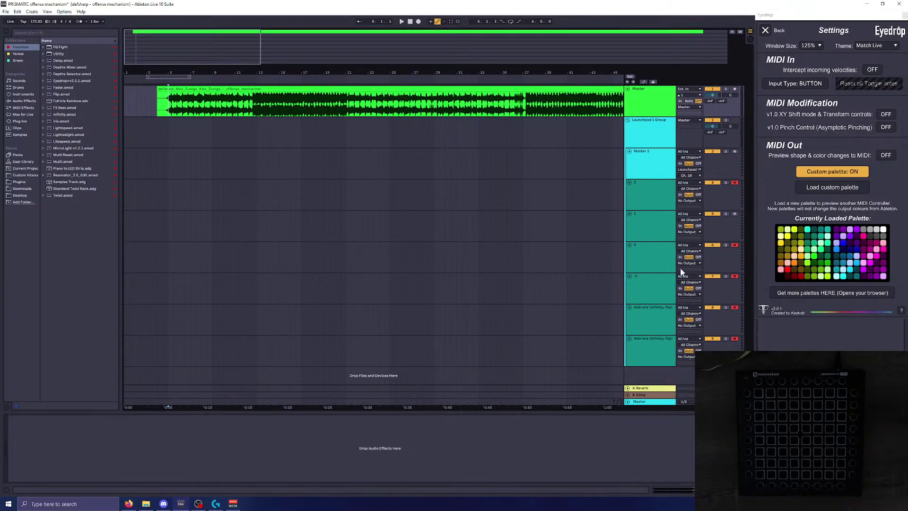
drag(180, 51, 175, 67)
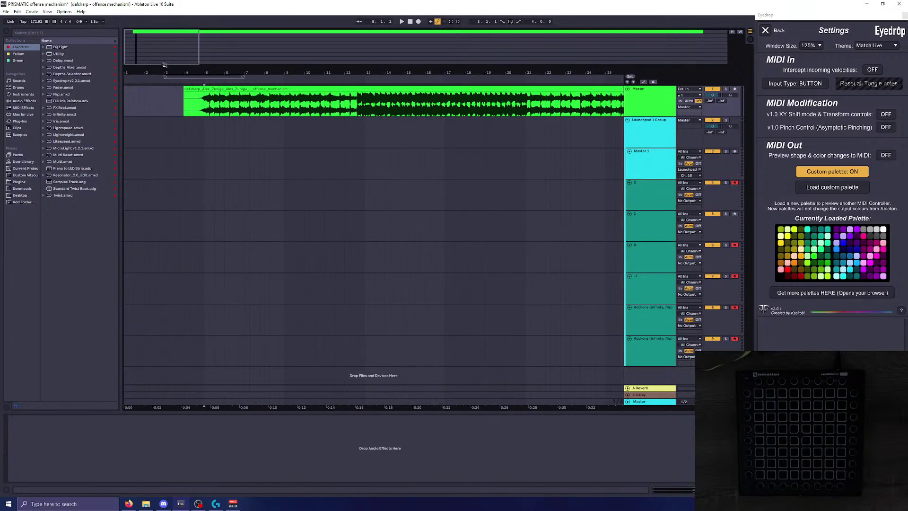
click(181, 89)
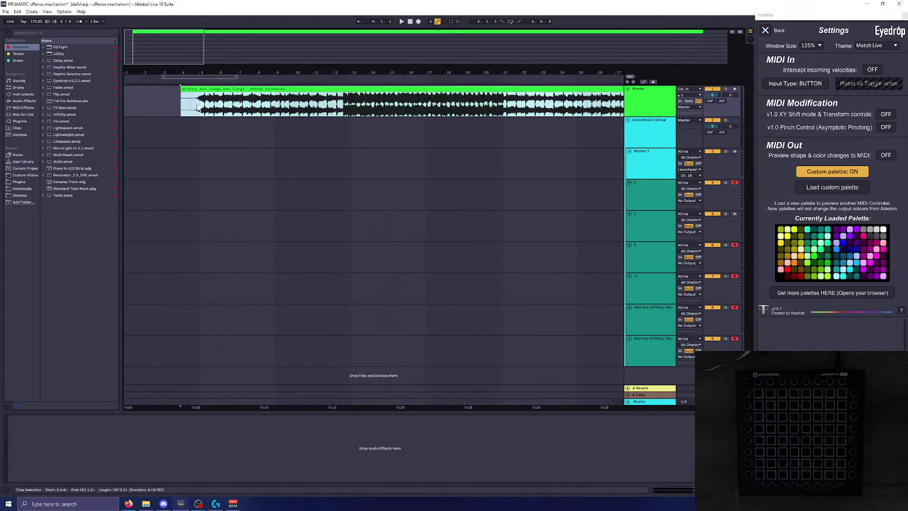
key(ctrl+z)
Step: Add a locator at bar 5, where the song's intro begins
drag(165, 50, 156, 58)
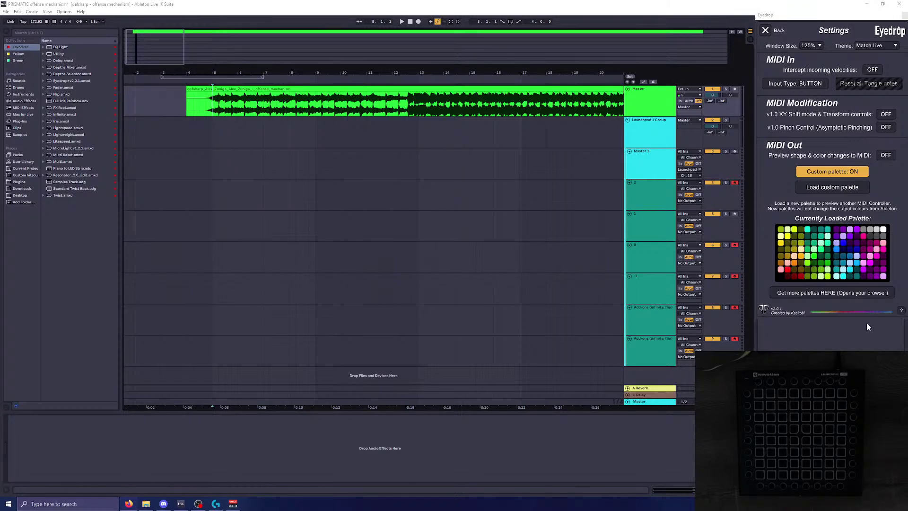
click(218, 101)
drag(174, 56, 153, 47)
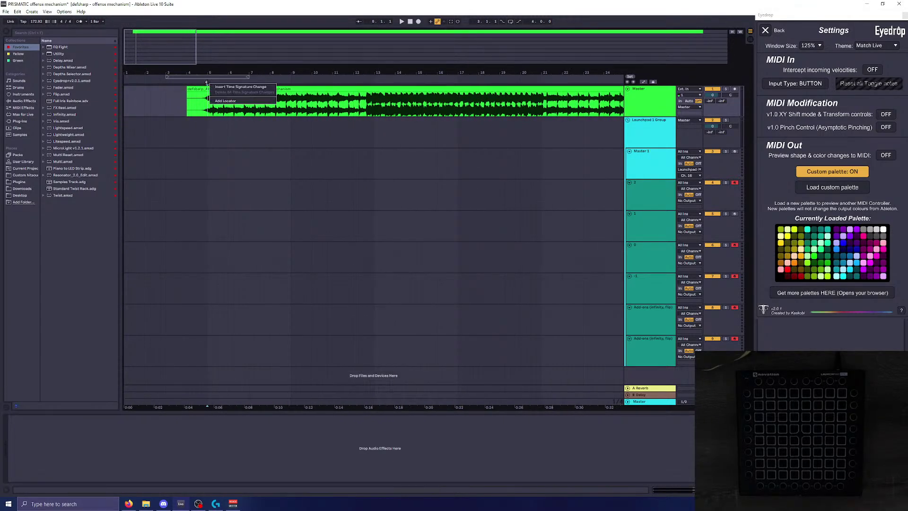
click(218, 102)
click(208, 82)
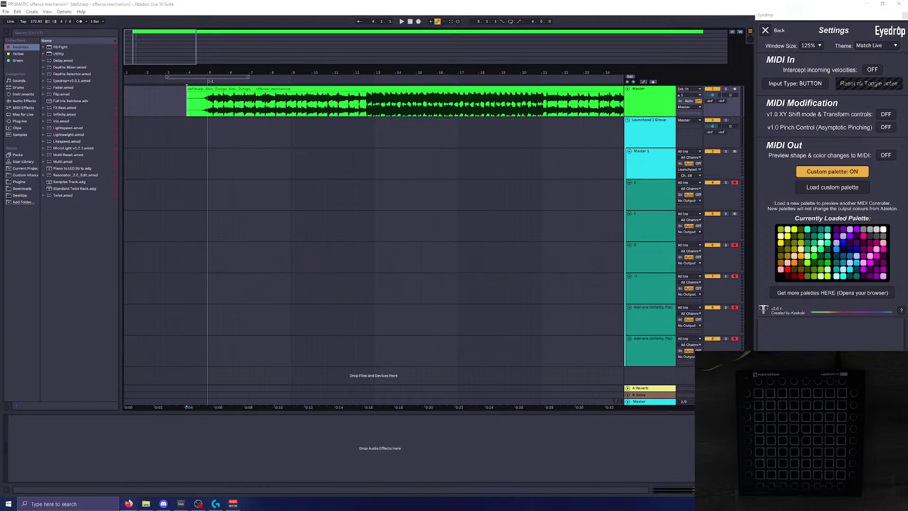
Step: Play the song from the start of the clip and jump to the new locator to check its timing
drag(182, 72, 174, 57)
key(space)
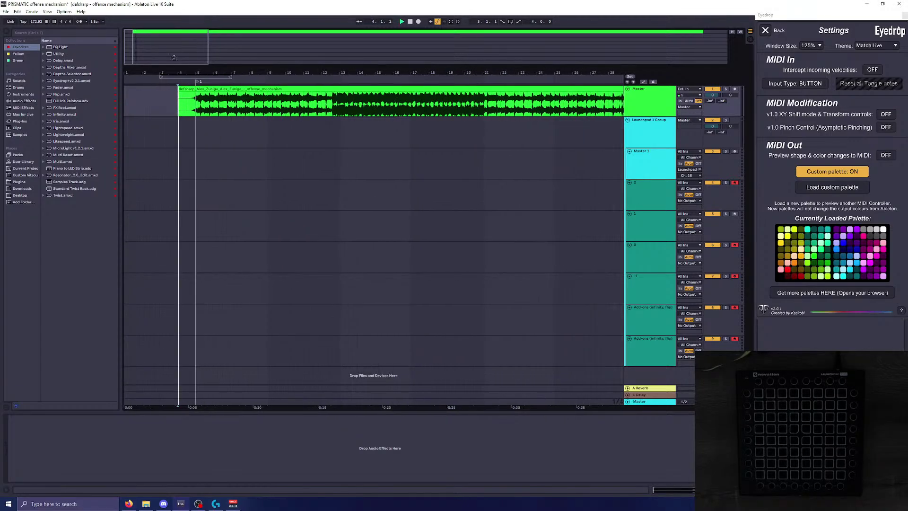
click(197, 82)
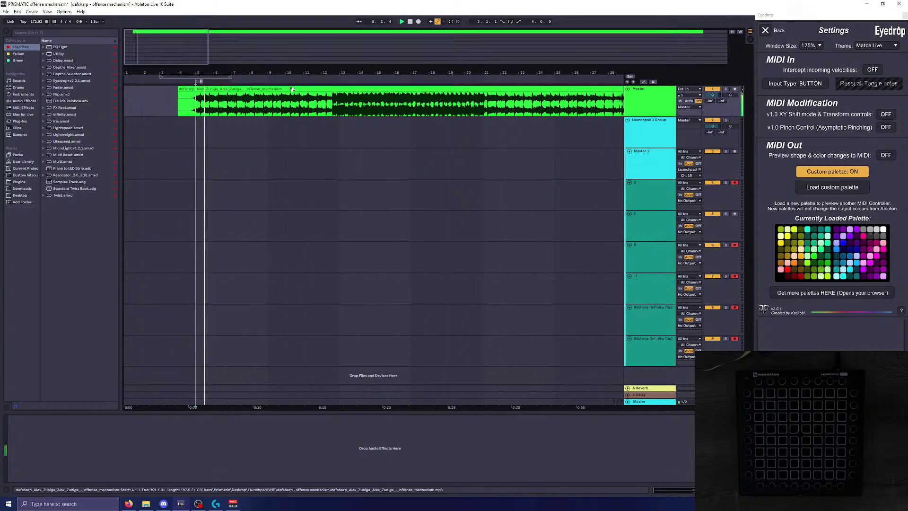
key(space)
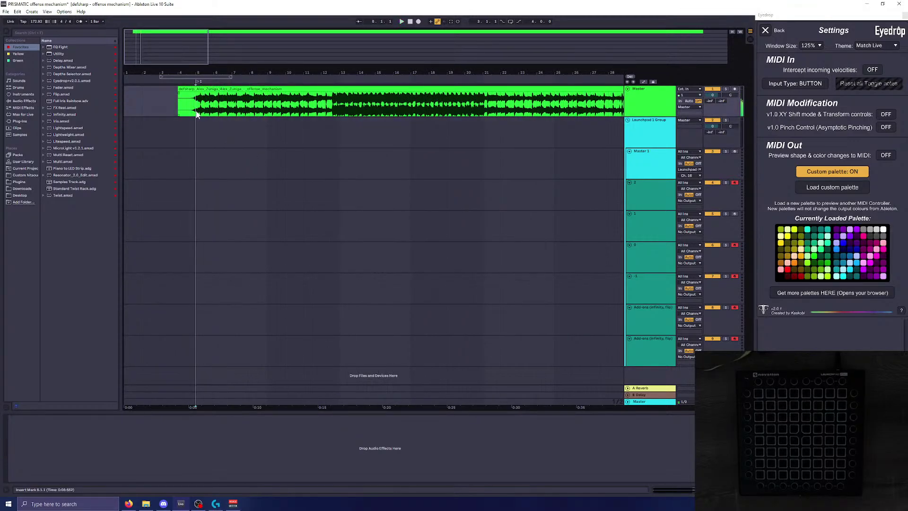
Step: Rename the locator at bar 5 as Intro and play the song from there
right_click(199, 83)
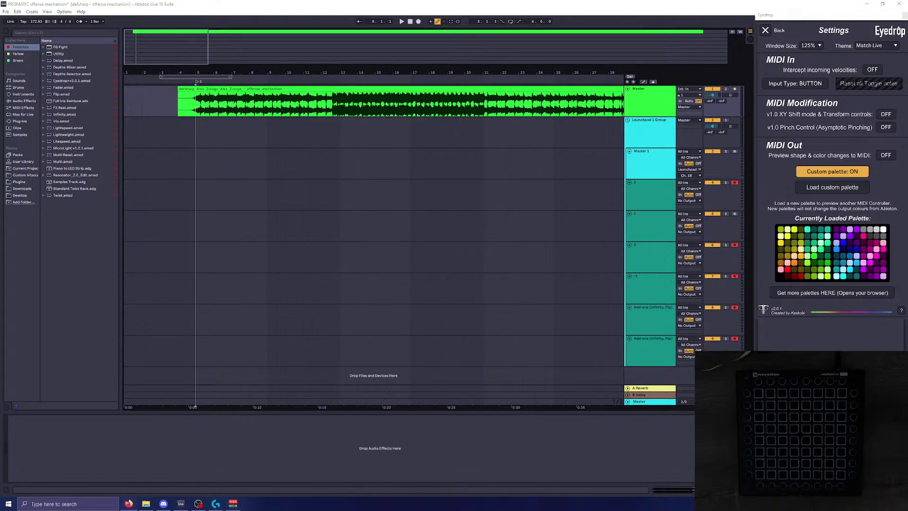
key(space)
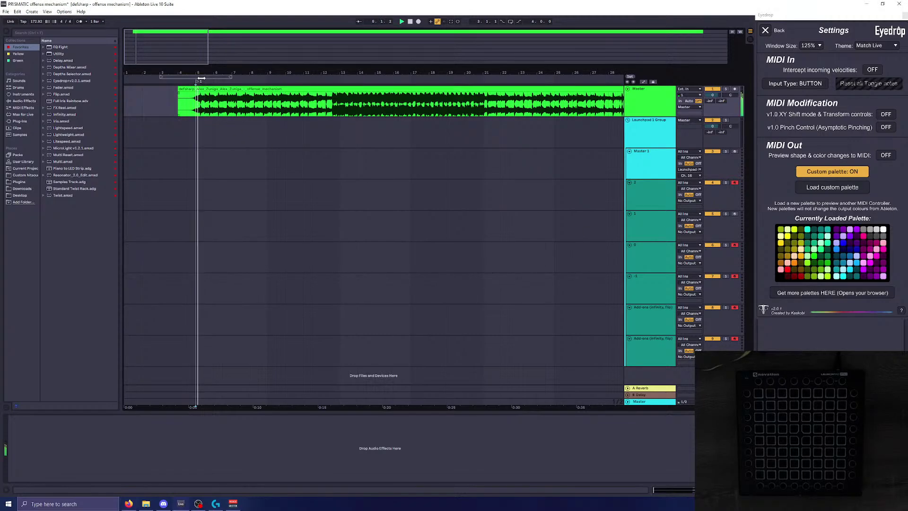
scroll(194, 105, down, 2)
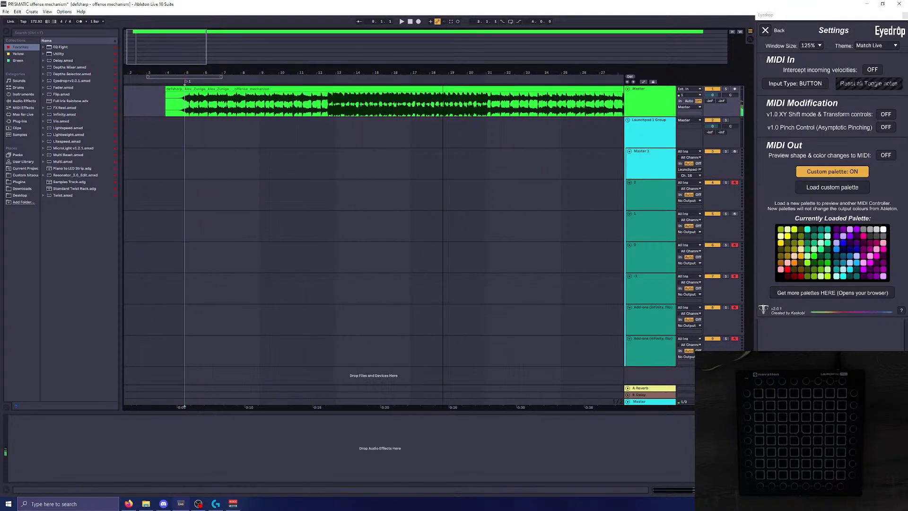
scroll(214, 101, up, 3)
click(205, 84)
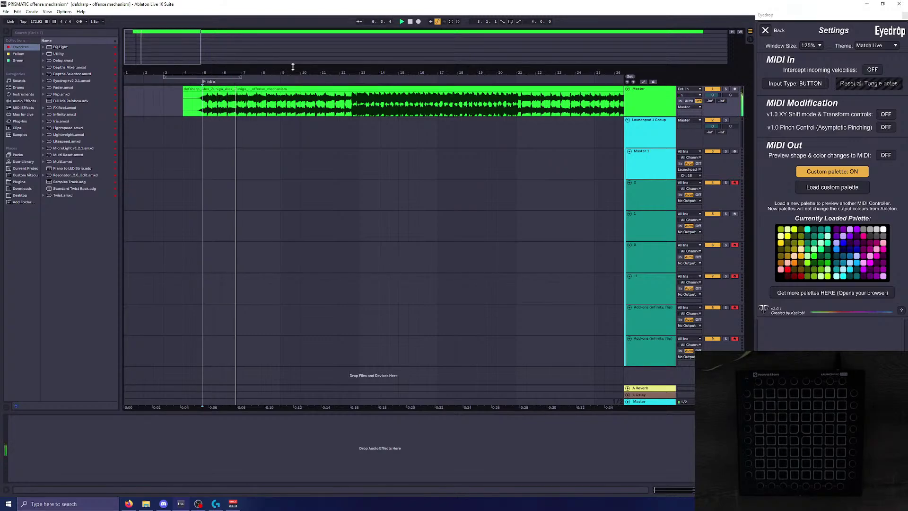
Step: Add a locator at bar 21 and name it Verse 1
right_click(365, 79)
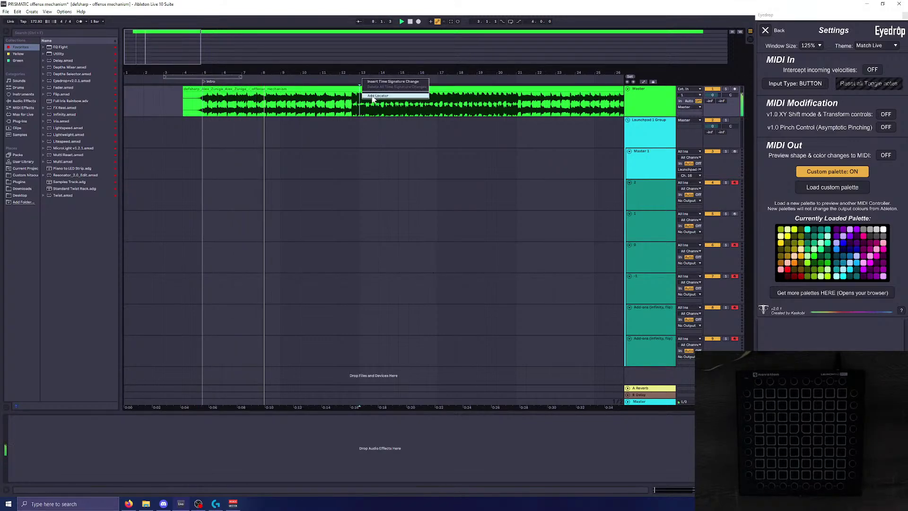
click(370, 96)
drag(399, 122, 407, 122)
drag(361, 82, 522, 86)
right_click(520, 82)
click(531, 92)
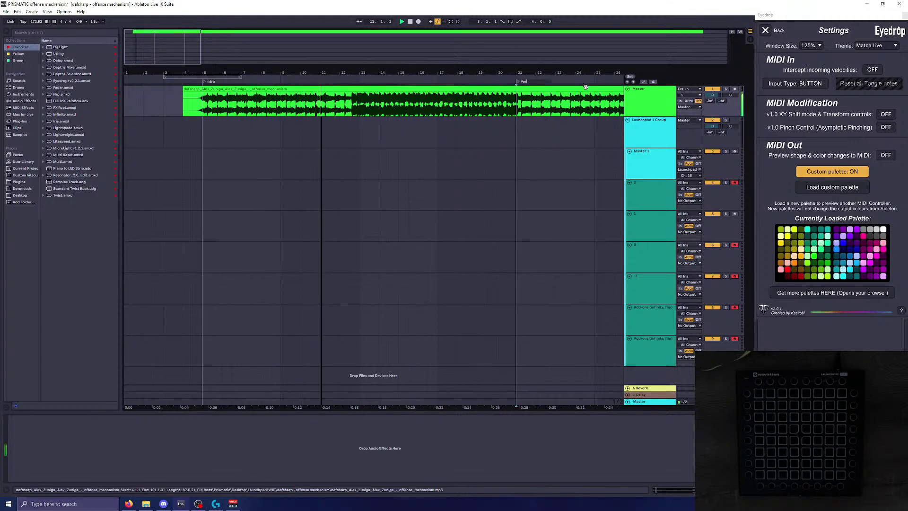
text(Verse 1)
key(Return)
Step: Add a locator at bar 37 and name it Chorus 1
drag(200, 59, 250, 52)
click(468, 102)
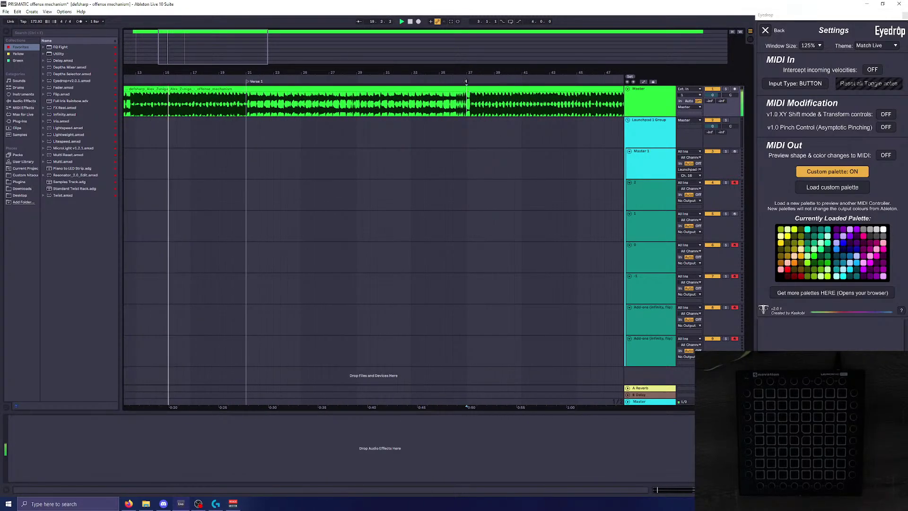
right_click(465, 83)
click(489, 100)
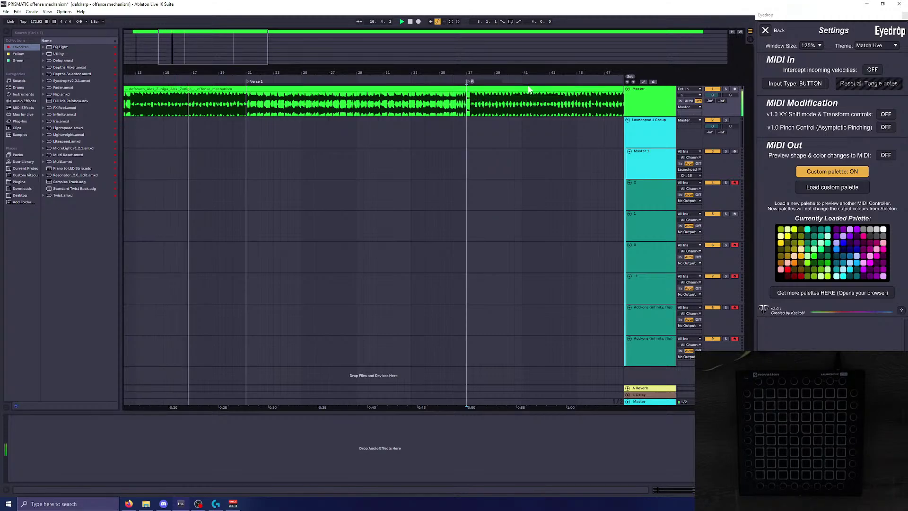
text(Chorus 1)
key(Return)
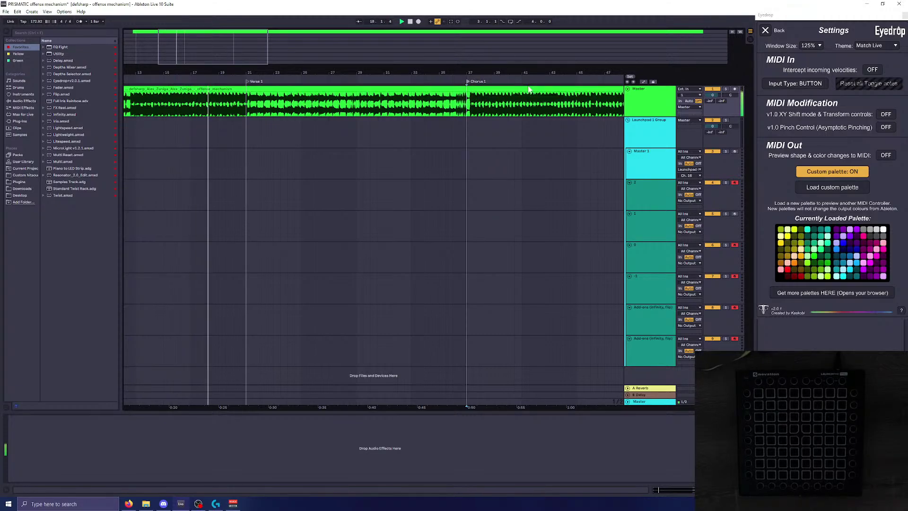
Step: Move the Chorus 1 locator to bar 53
mouse_move(235, 61)
mouse_down()
mouse_move(256, 58)
mouse_move(235, 72)
mouse_up()
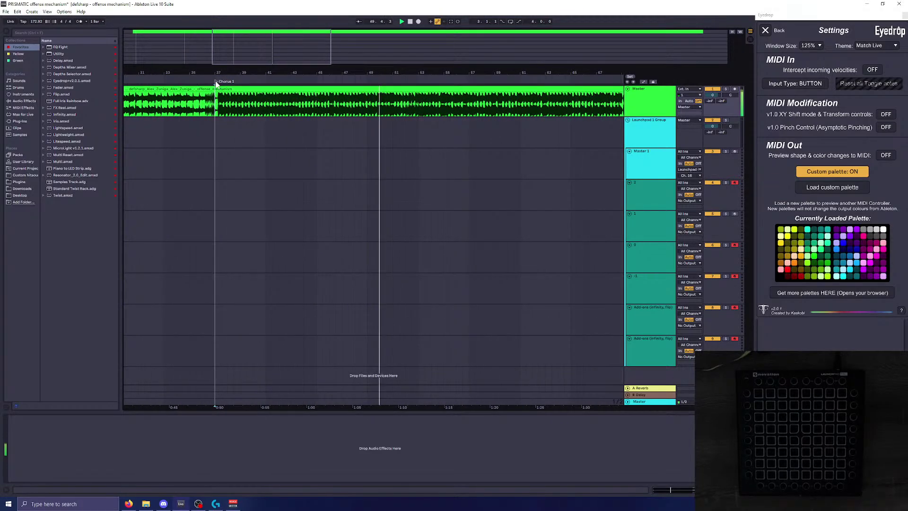
drag(304, 73, 246, 52)
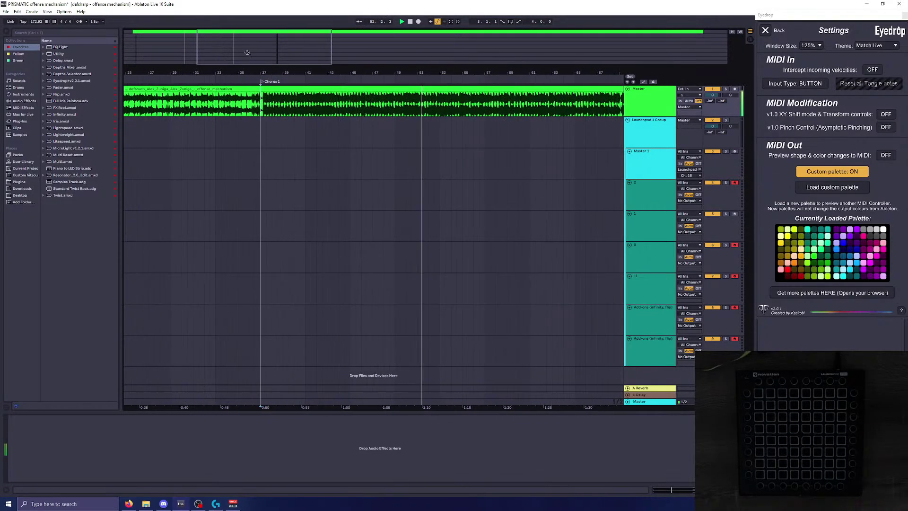
mouse_move(268, 81)
mouse_down()
mouse_move(465, 91)
mouse_move(436, 95)
mouse_move(434, 85)
mouse_move(437, 114)
mouse_up()
key(minus)
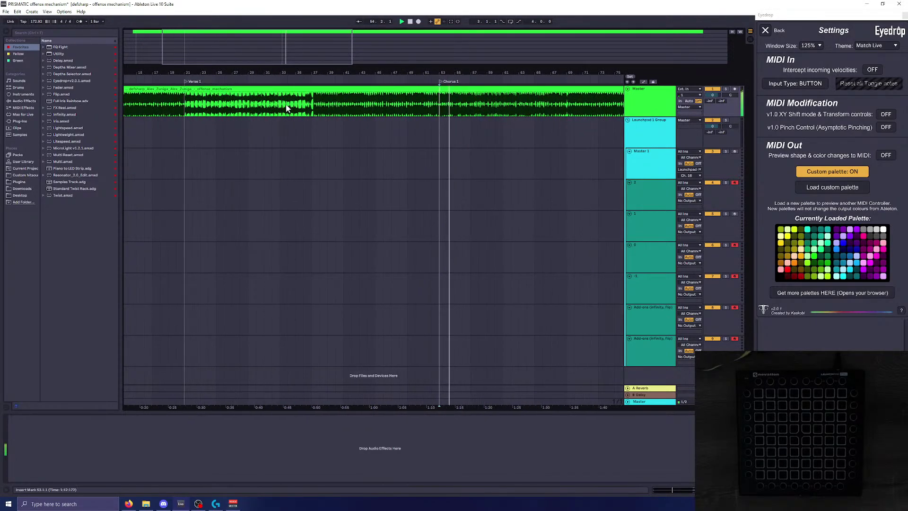
click(319, 98)
click(314, 81)
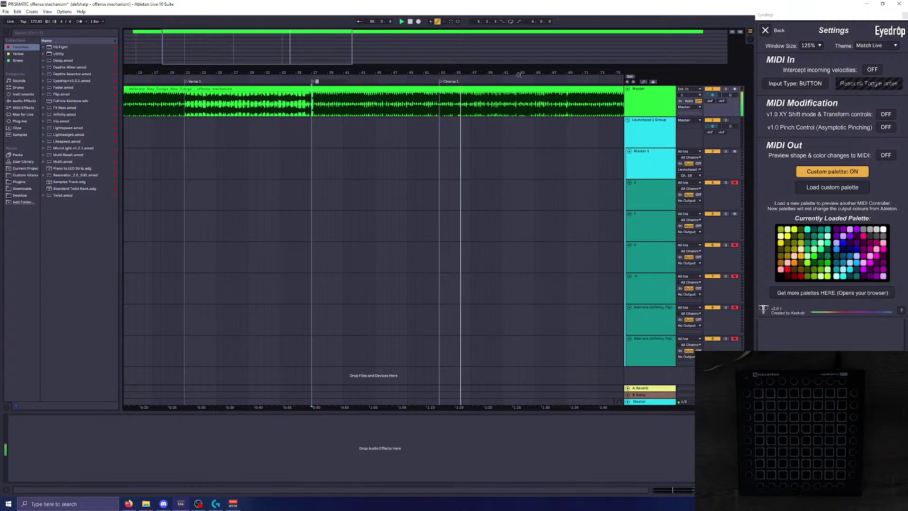
click(390, 127)
key(ctrl+z)
Step: Save the Live Set with the new section locators
click(379, 106)
drag(316, 58, 402, 52)
key(ctrl+s)
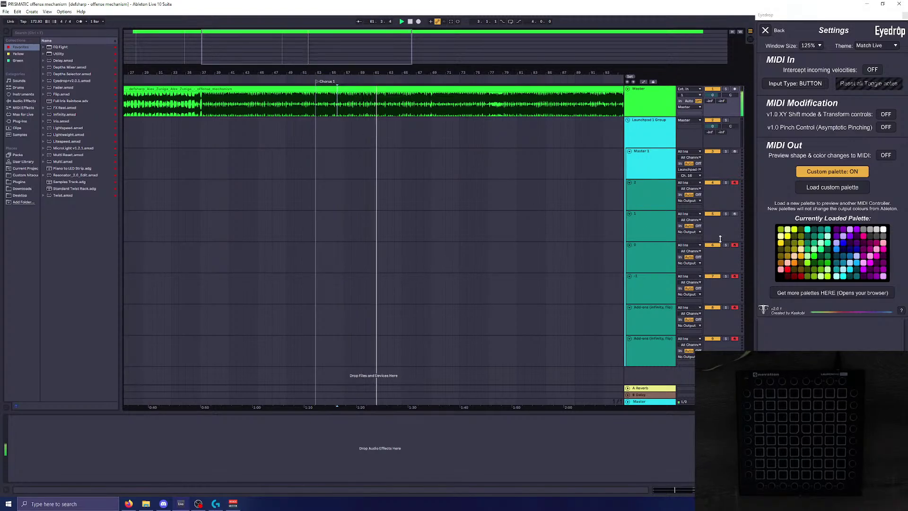
Step: Stop playback, switch to Voicemeeter Potato to check the audio mixer, and return to the arrangement
click(588, 289)
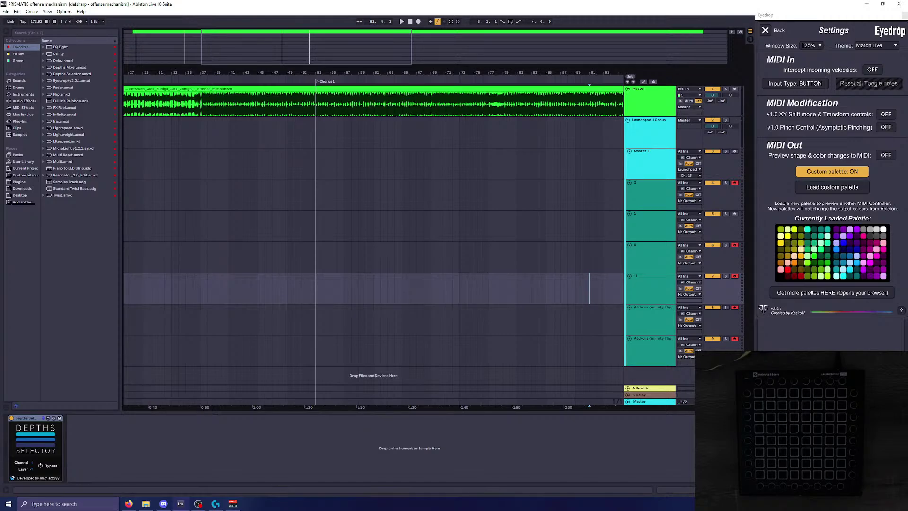
key(alt+Tab)
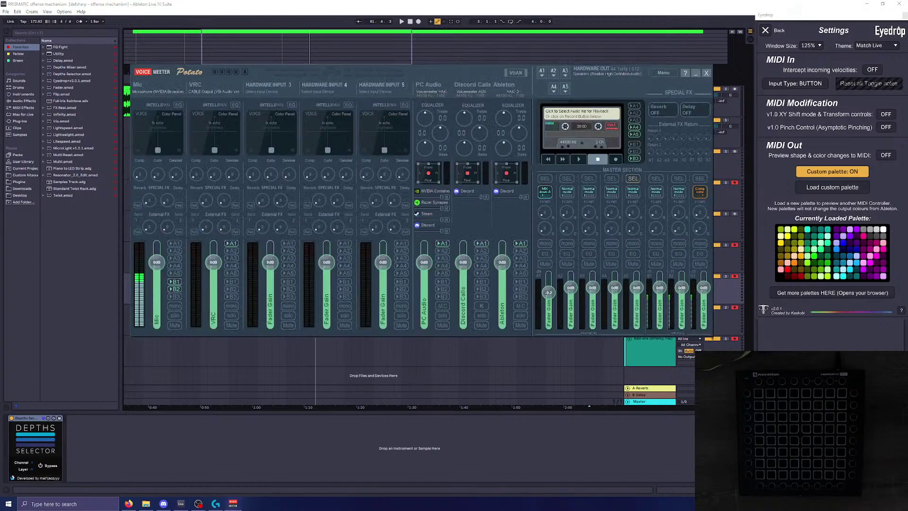
drag(549, 62, 907, 114)
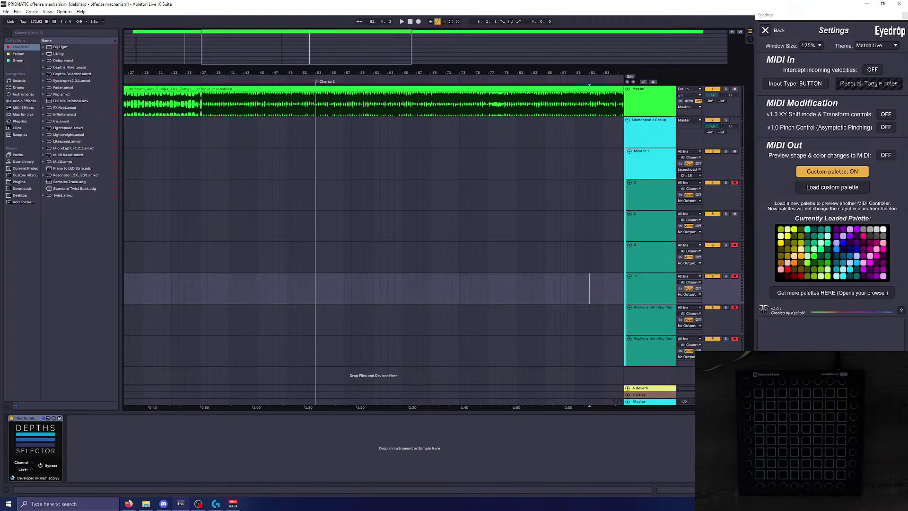
click(403, 141)
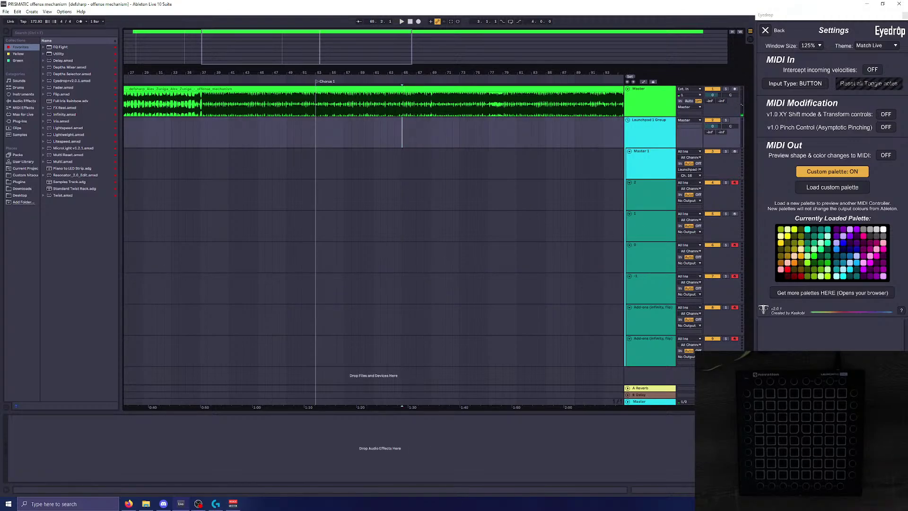
Step: Open the audio preferences and test the song's playback from bar 83 in the arrangement
key(space)
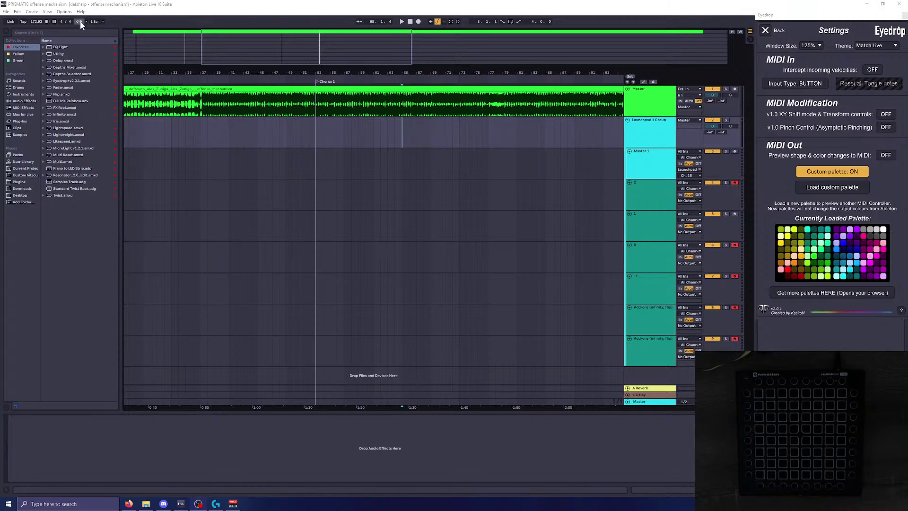
click(64, 11)
click(109, 204)
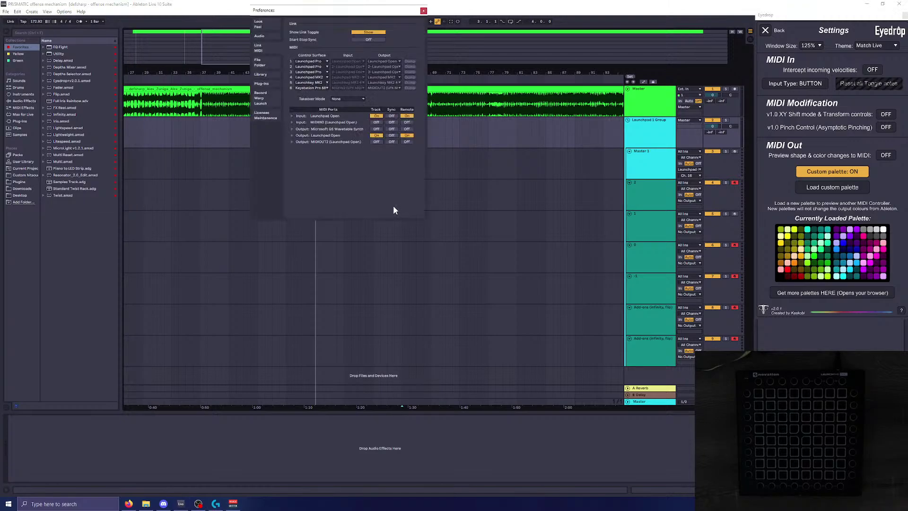
click(259, 36)
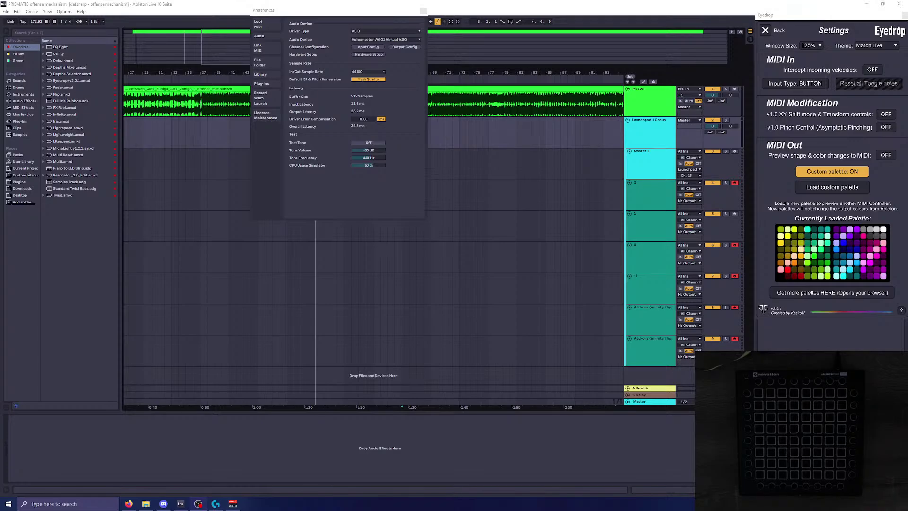
click(480, 194)
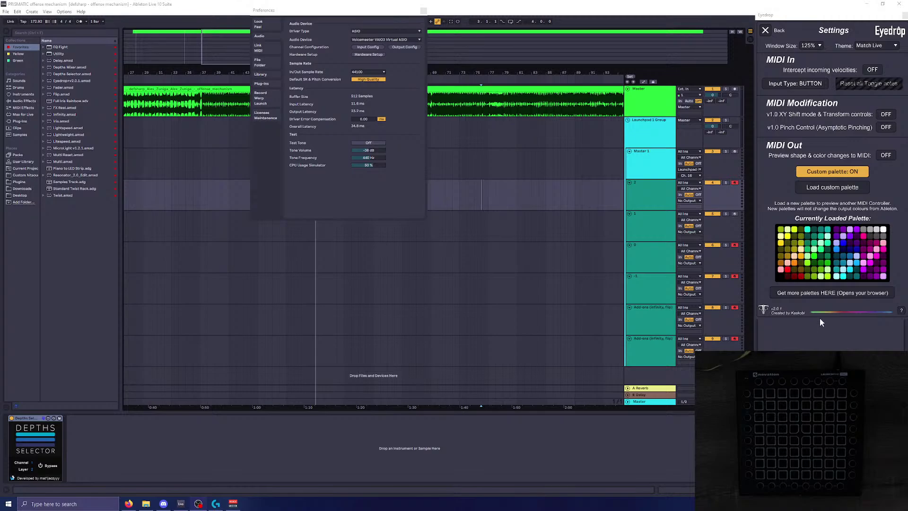
click(524, 139)
key(space)
key(space)
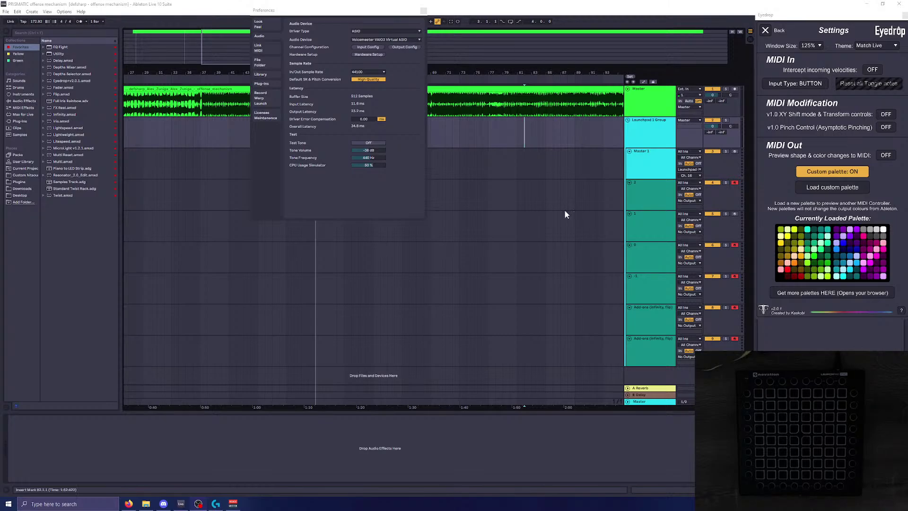
Step: Check which audio devices and driver types are available in the audio preferences, keeping the ASIO driver
click(387, 40)
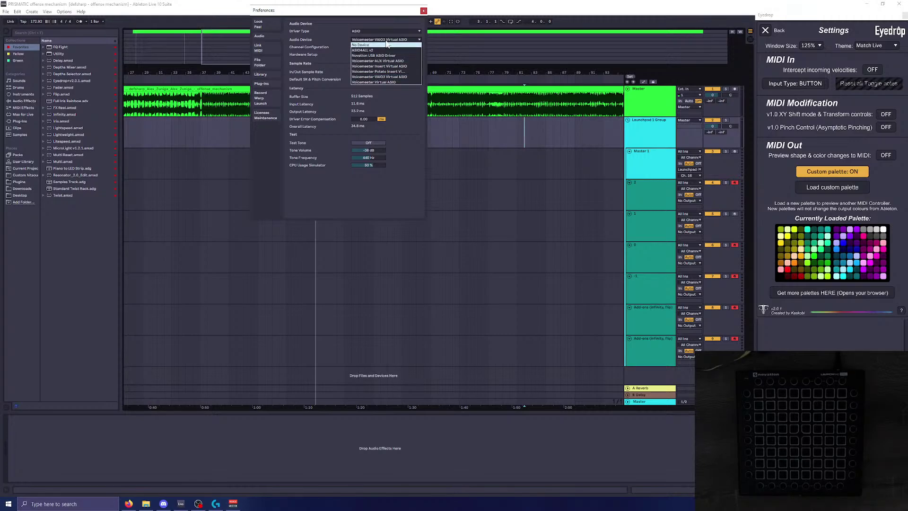
click(385, 31)
click(384, 31)
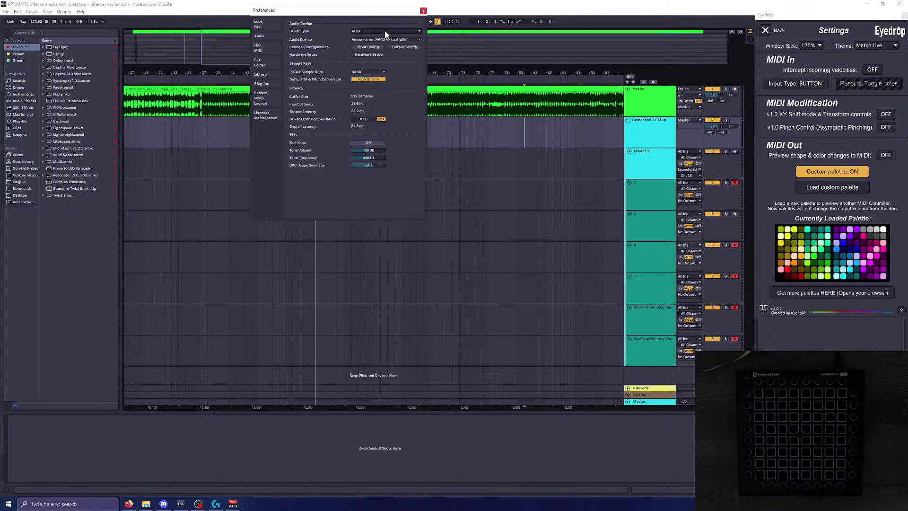
click(384, 32)
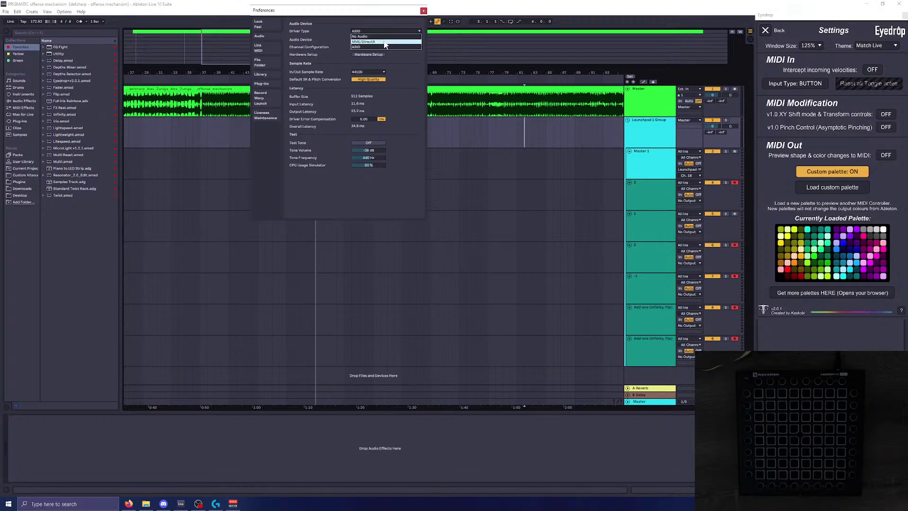
click(382, 30)
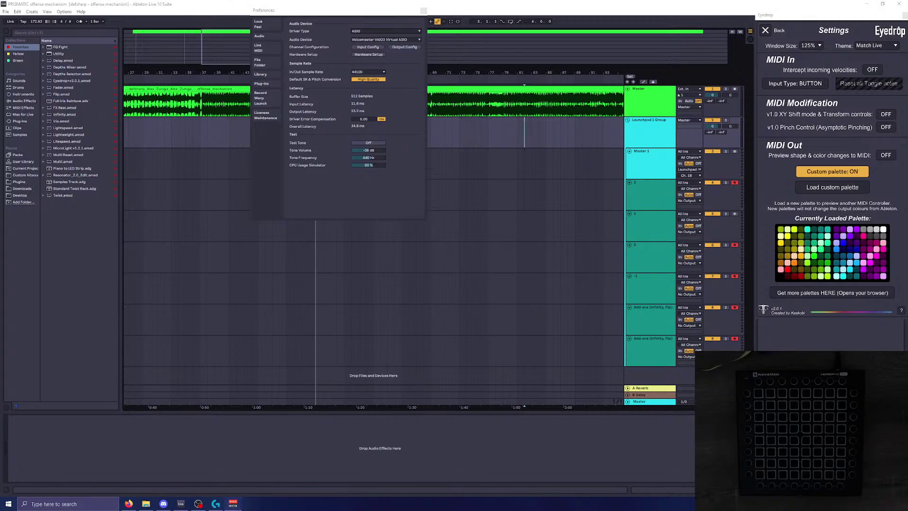
Step: Switch to Voicemeeter Potato, restart its audio engine and shut the mixer down
drag(906, 92, 423, 106)
click(799, 108)
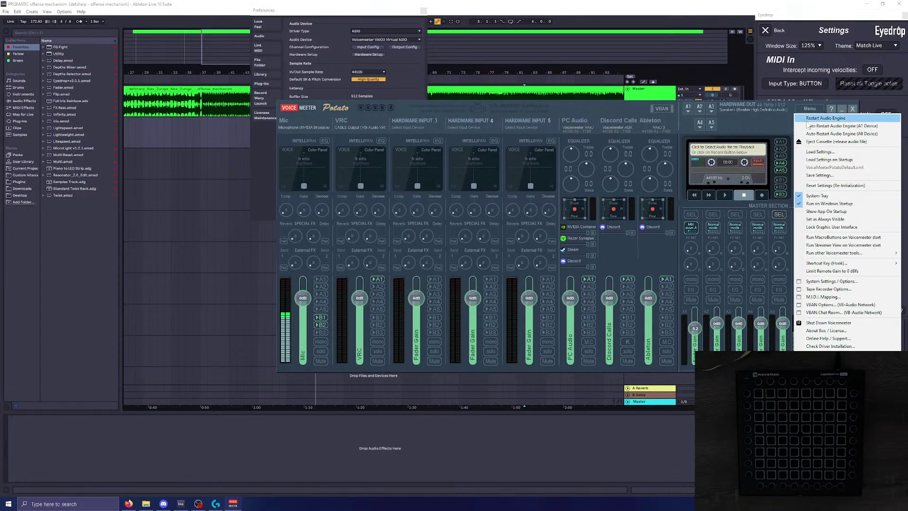
click(795, 124)
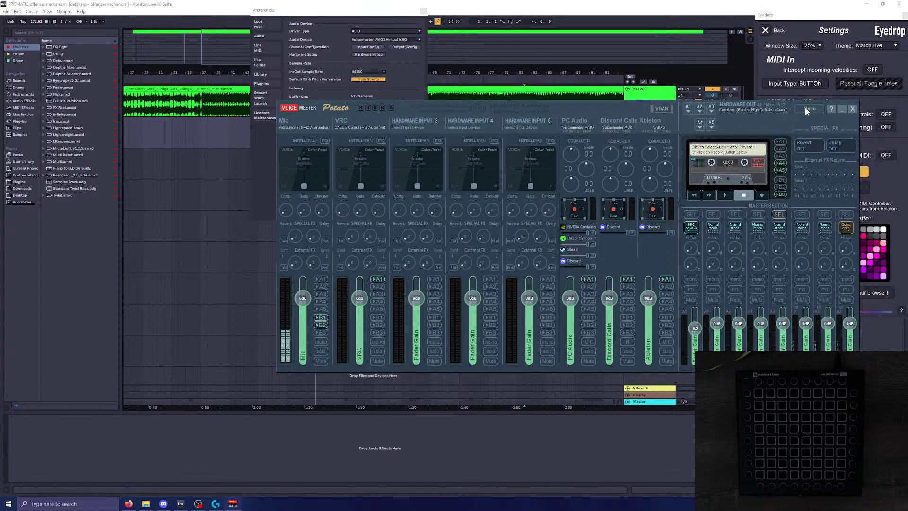
click(806, 109)
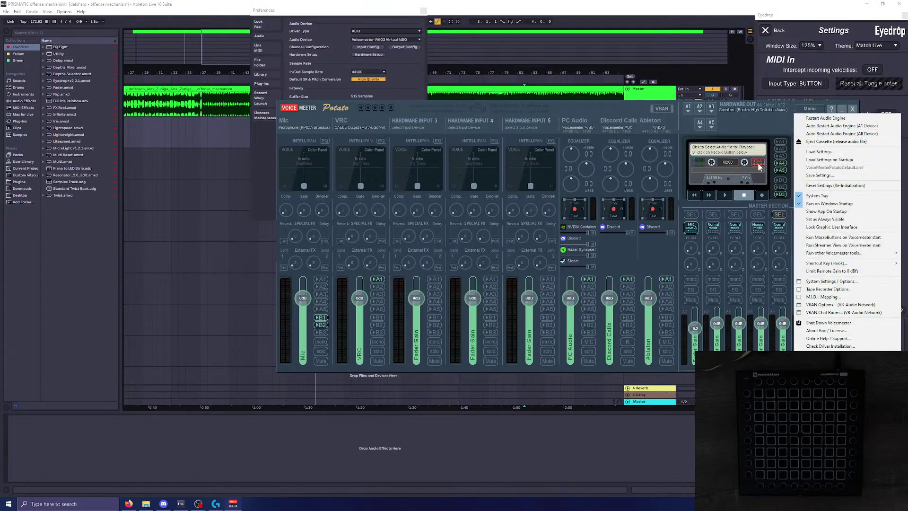
click(827, 323)
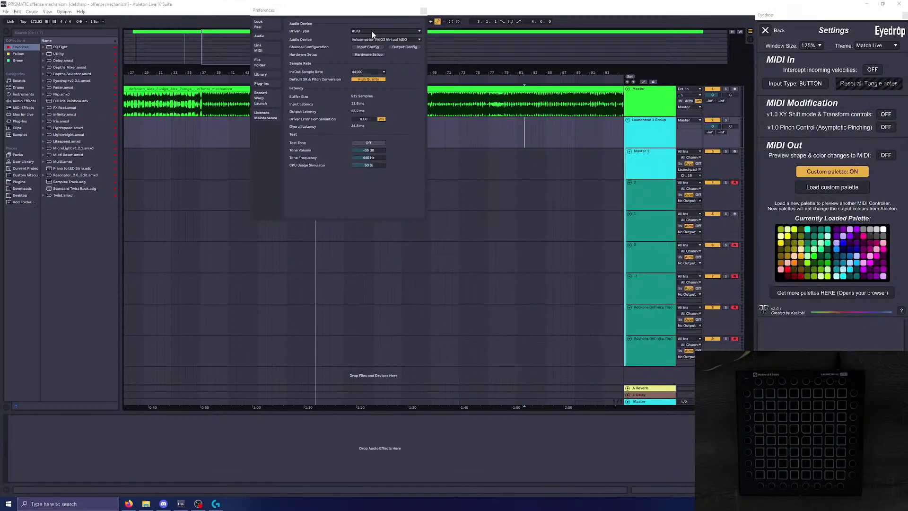
Step: Change the audio driver type to MME/DirectX and choose the Realtek High Definition speakers (Wave) as the output device
click(463, 97)
key(space)
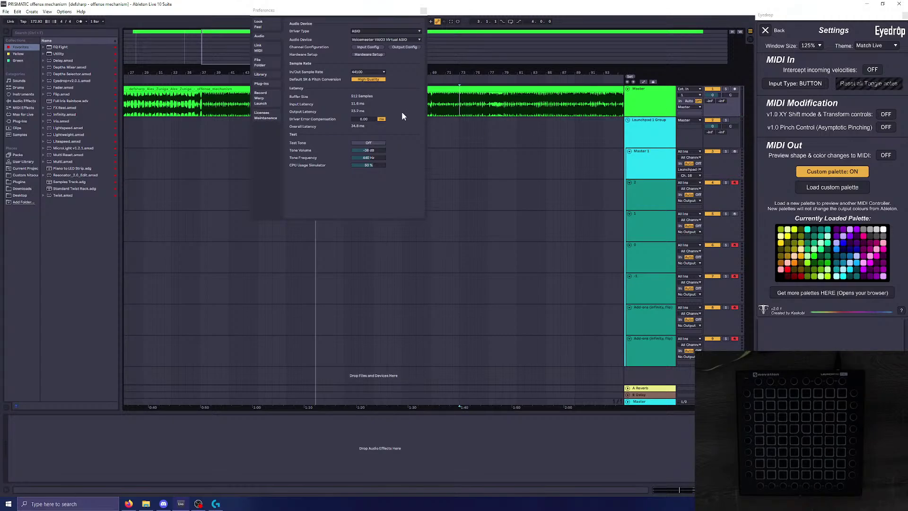
click(373, 32)
click(375, 41)
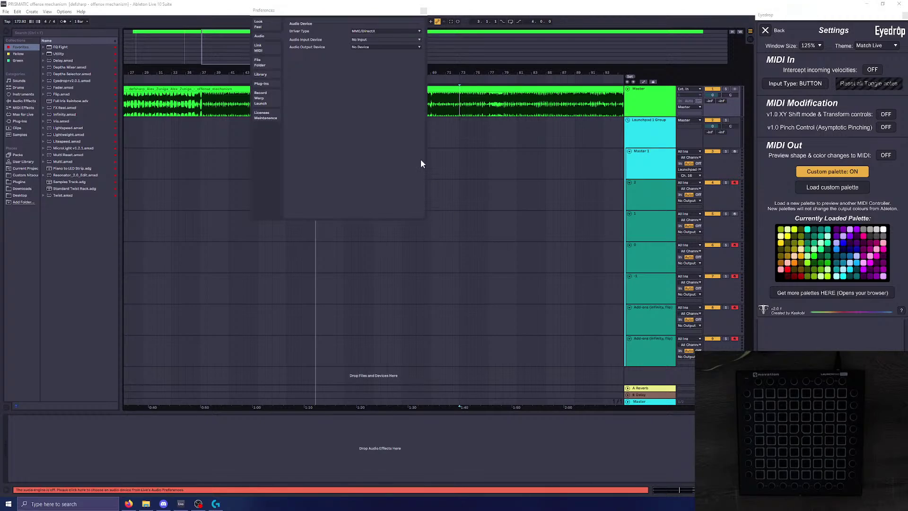
click(445, 109)
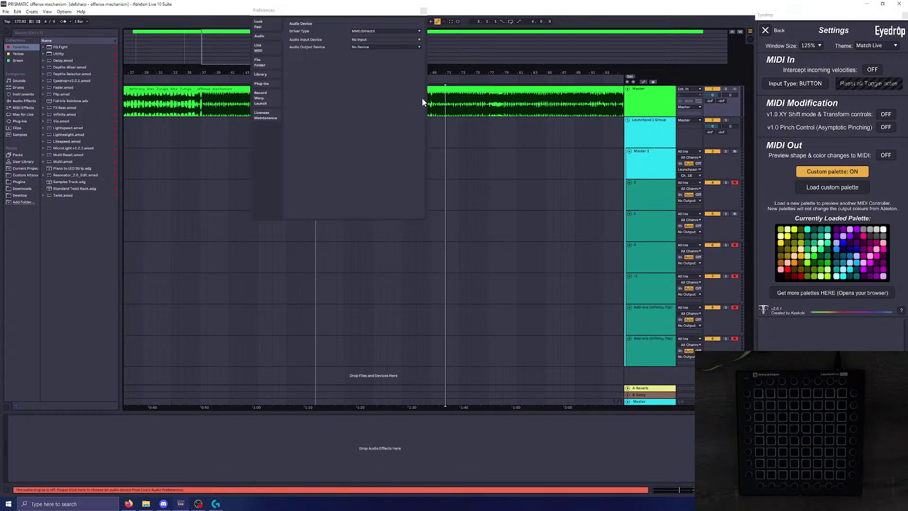
click(448, 107)
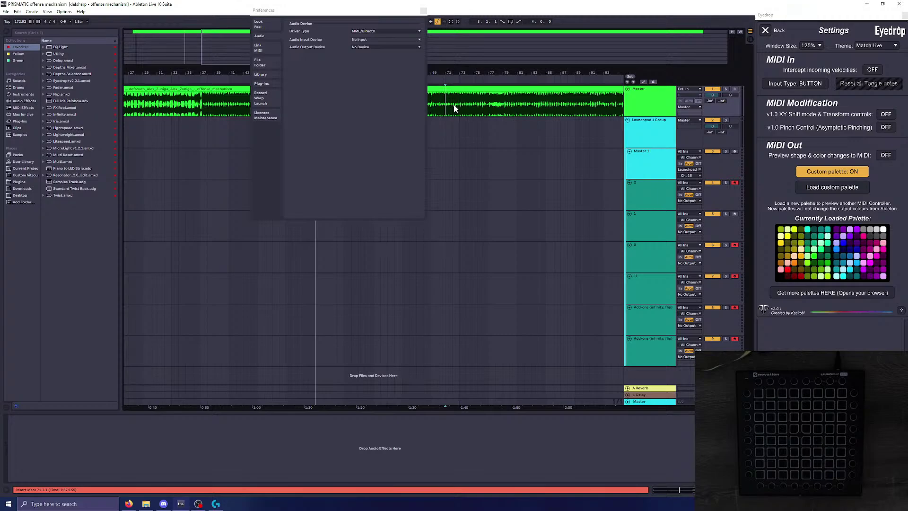
click(378, 46)
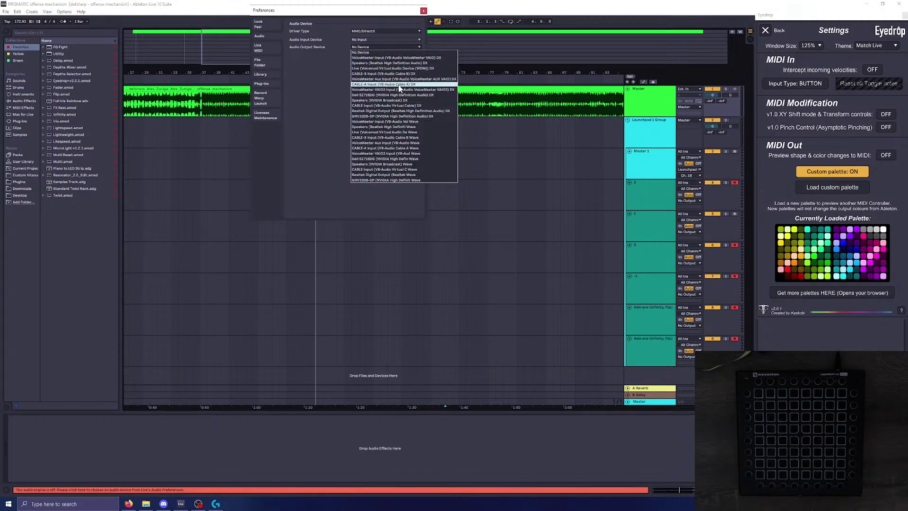
click(403, 129)
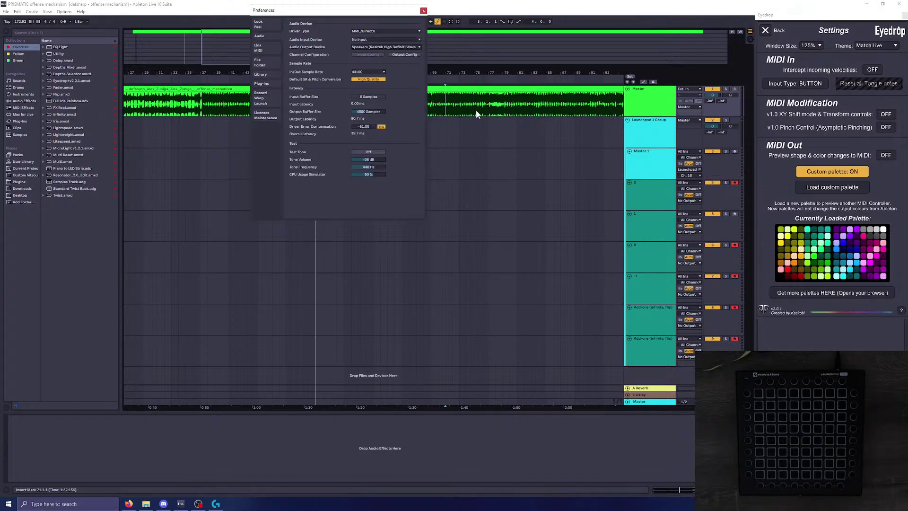
Step: Play the song to test the new audio output, try the metronome and close the preferences
click(461, 110)
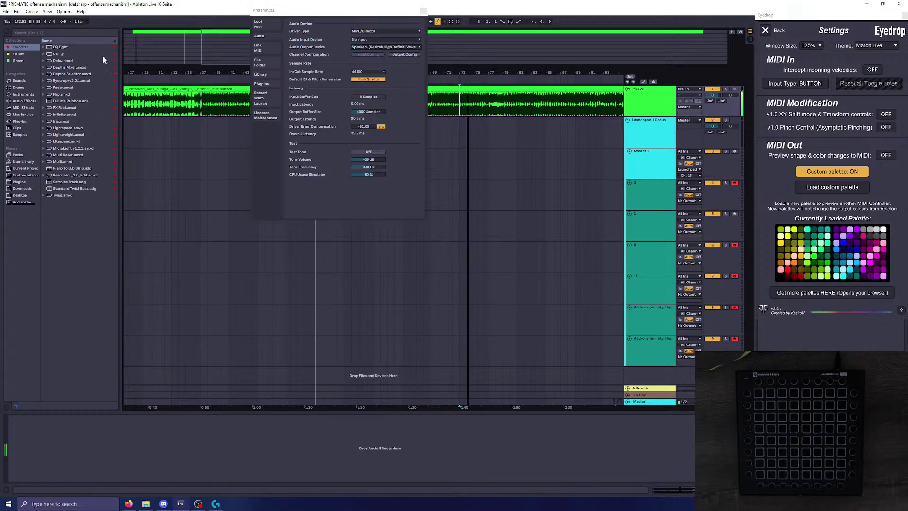
click(63, 22)
key(space)
click(63, 21)
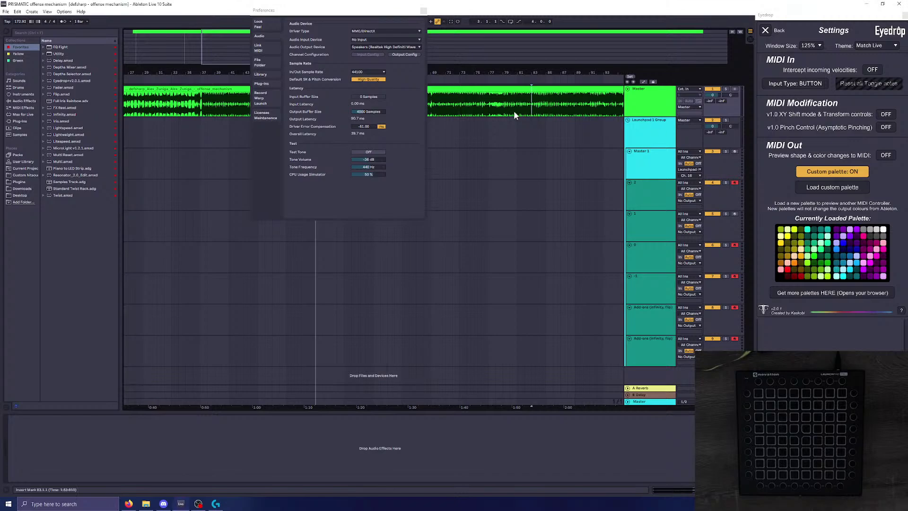
click(423, 10)
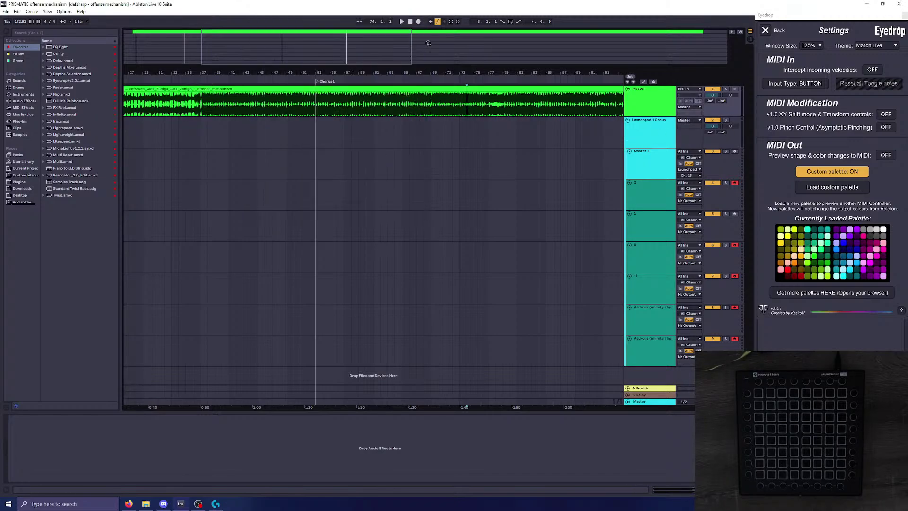
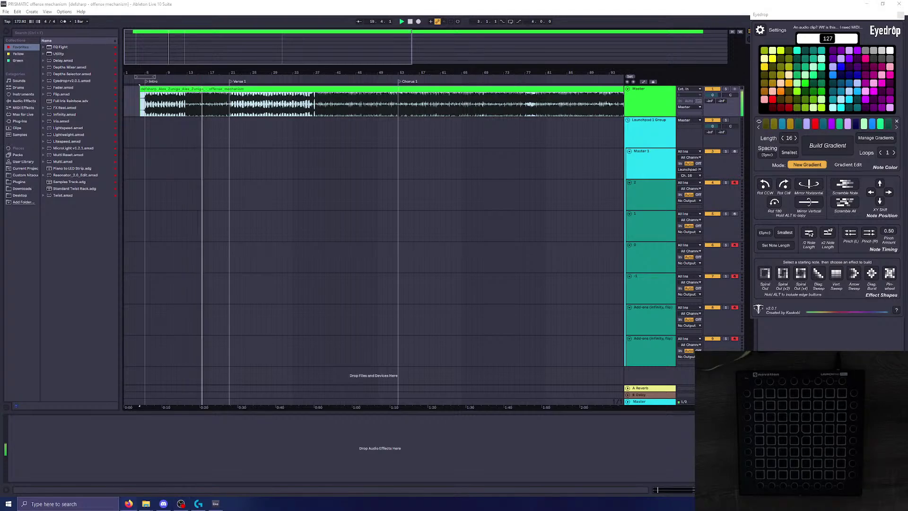
Step: Find where the drums come in after Verse 1 and add a locator at bar 37 named Drums Pick Up
click(256, 113)
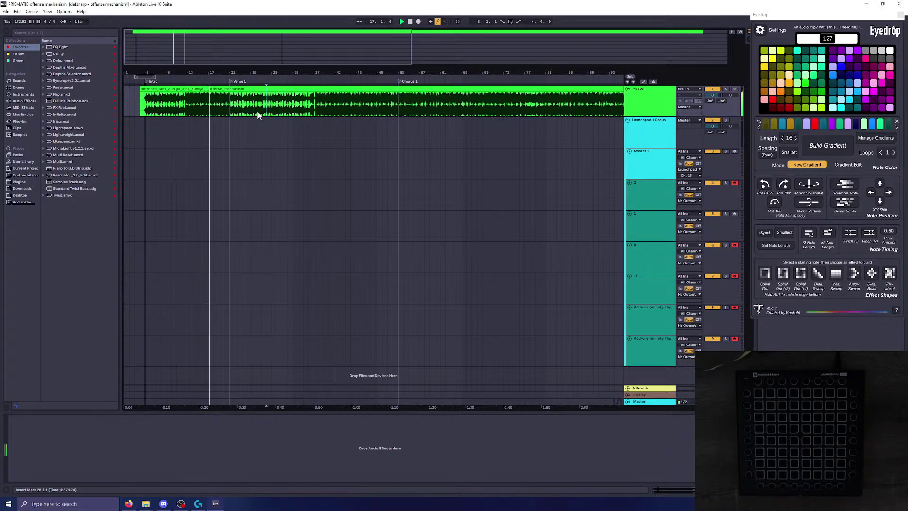
drag(238, 42, 239, 53)
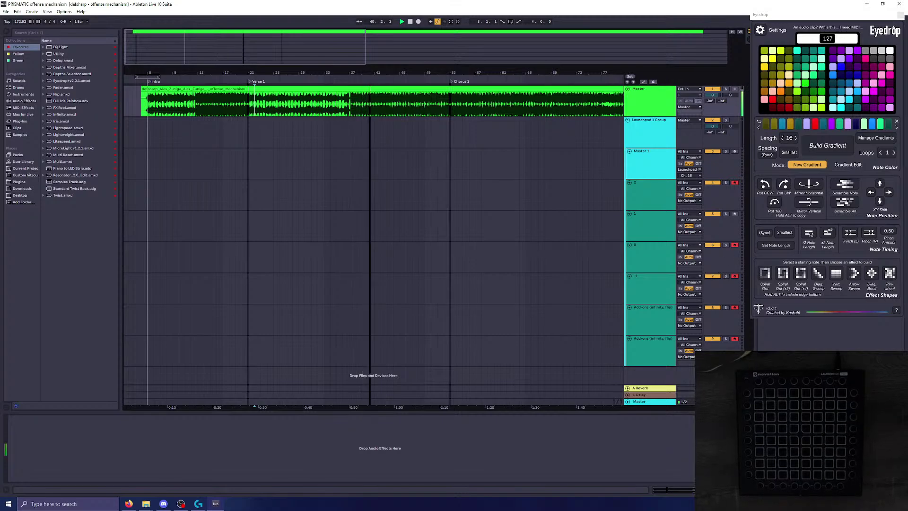
click(410, 183)
mouse_move(321, 51)
mouse_down()
mouse_move(316, 43)
mouse_move(336, 37)
mouse_up()
click(388, 119)
click(318, 95)
scroll(318, 95, up, 3)
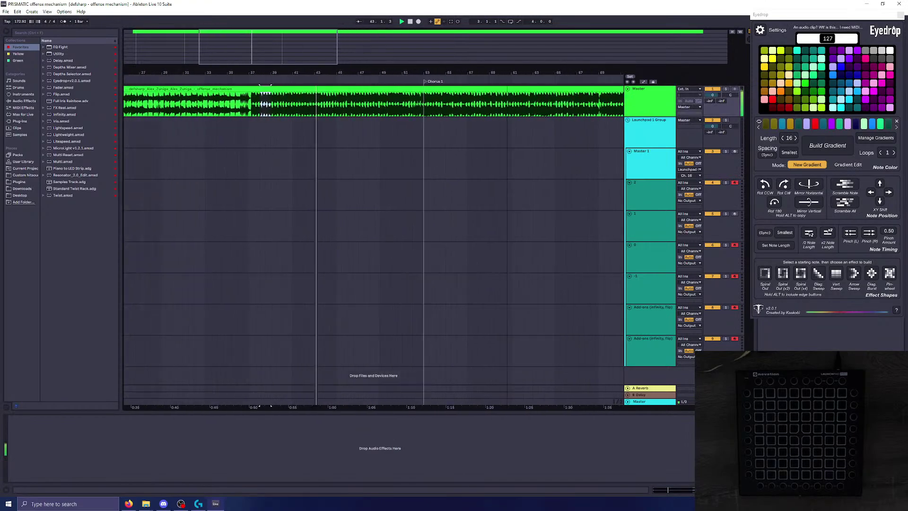
scroll(349, 104, up, 1)
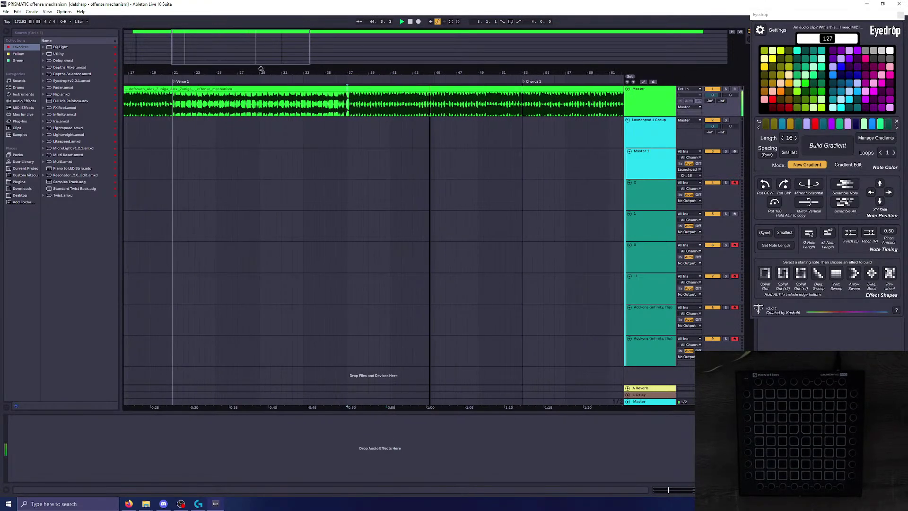
right_click(349, 83)
click(364, 99)
text(Drums)
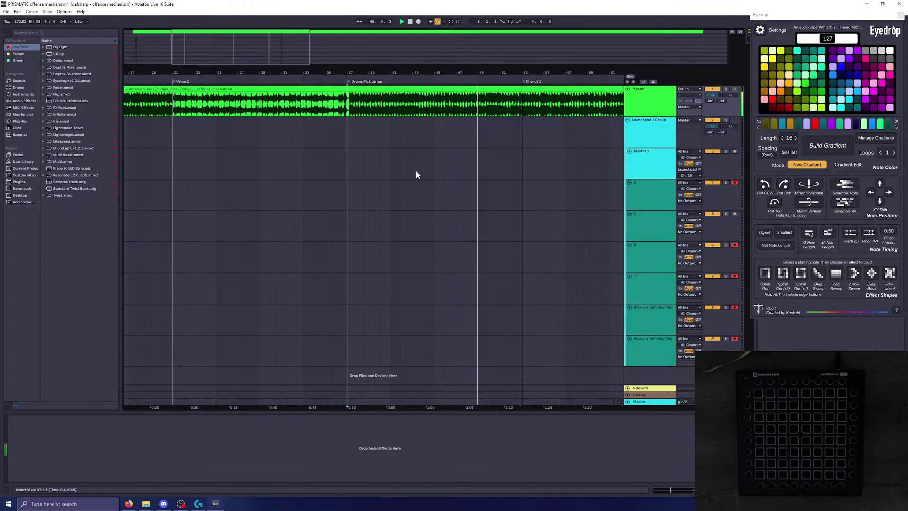
text( Pick)
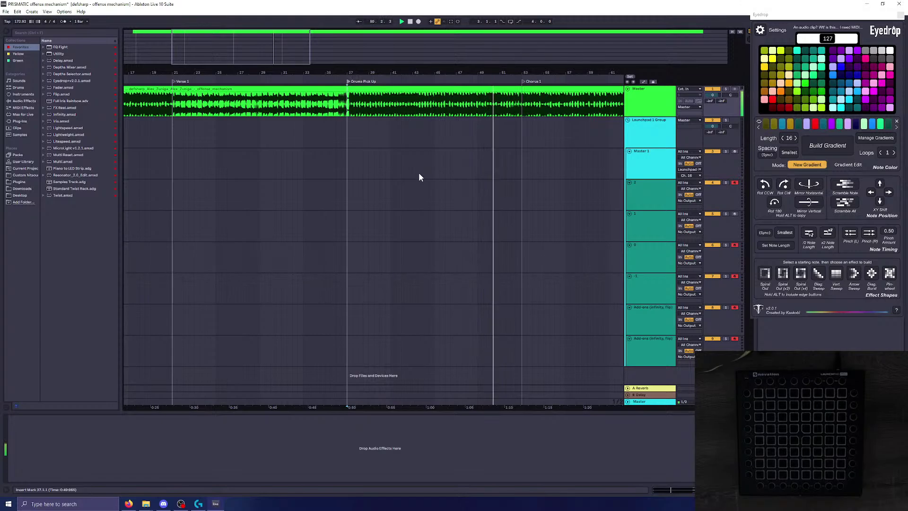
click(364, 115)
Step: Find the change in the waveform after Chorus 1 and add a locator at bar 69 named Intro Guitar is back bois
click(462, 99)
drag(492, 73, 409, 58)
mouse_move(330, 49)
mouse_down()
mouse_move(324, 44)
mouse_move(322, 56)
mouse_up()
click(352, 108)
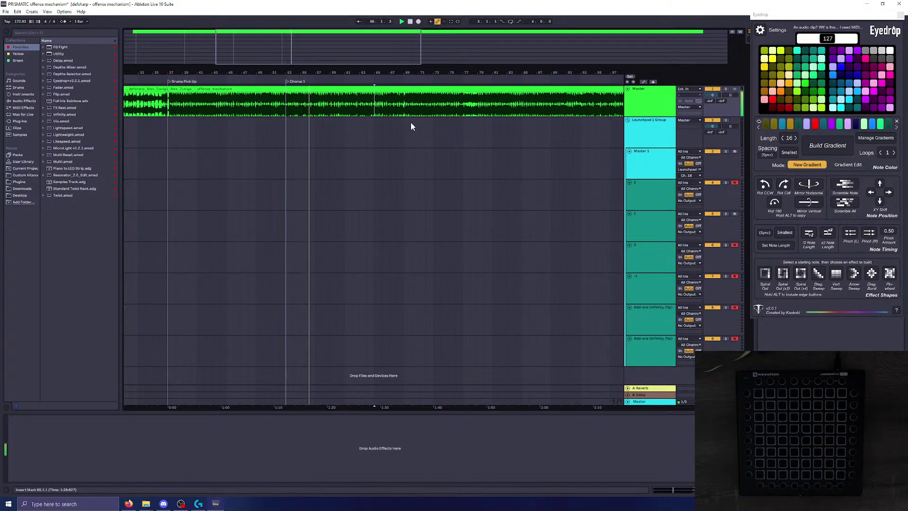
drag(397, 73, 442, 59)
drag(325, 47, 322, 42)
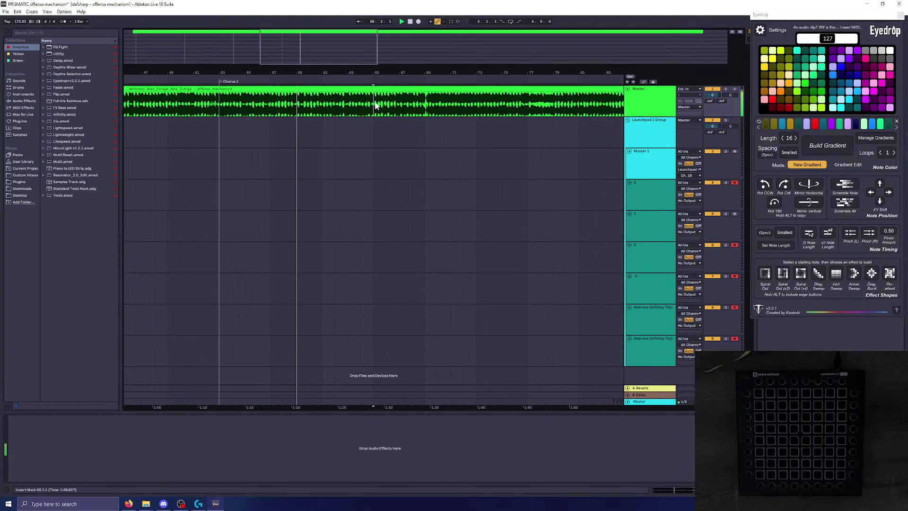
mouse_move(373, 72)
mouse_down()
mouse_move(330, 82)
mouse_move(356, 70)
mouse_up()
click(397, 104)
click(401, 105)
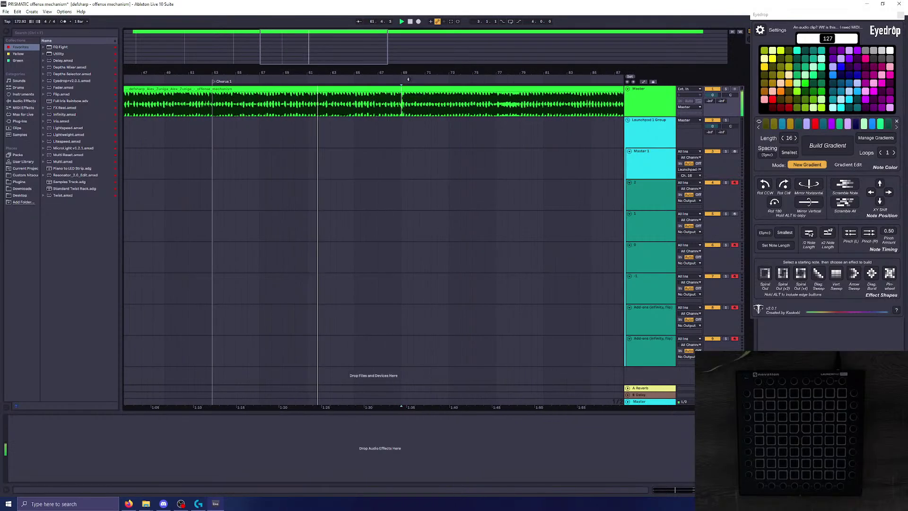
right_click(401, 79)
click(415, 99)
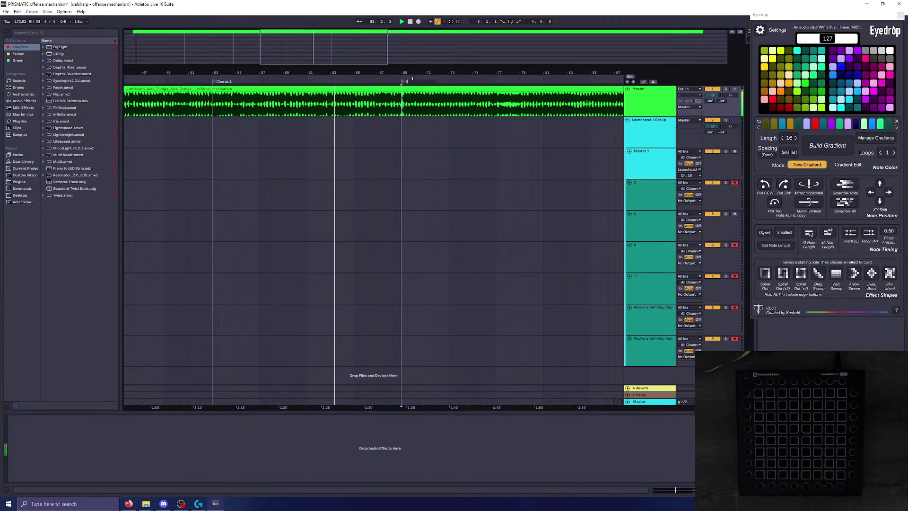
text(BNtro Guit)
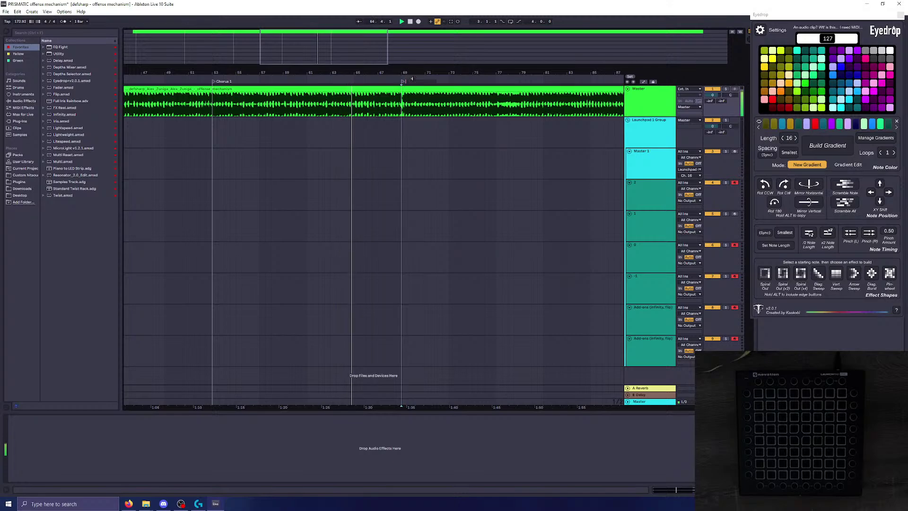
text(ar is back bois)
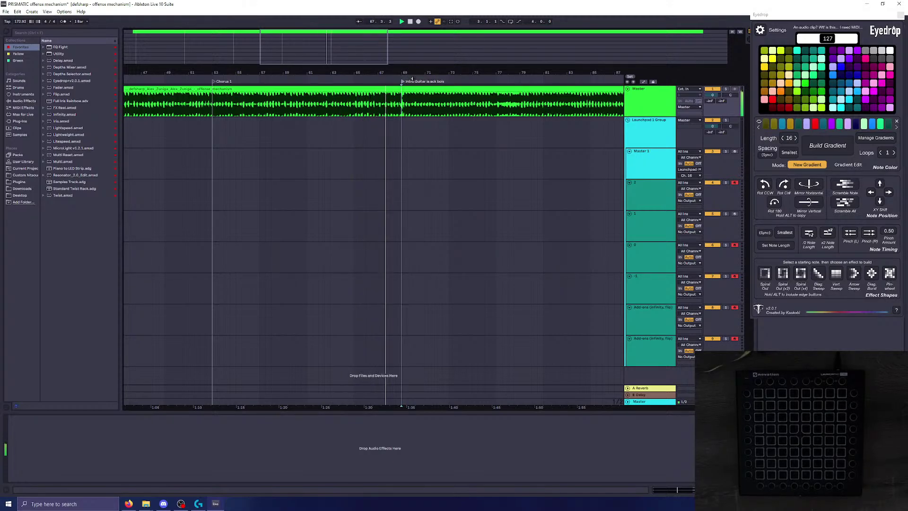
Step: Correct the name of the locator at bar 69 to Intro Guitar is back bois
right_click(403, 83)
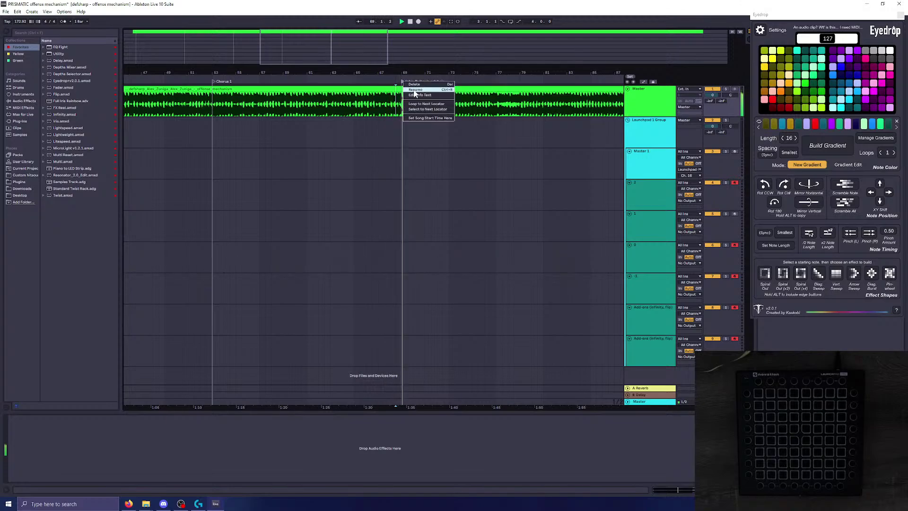
click(415, 90)
click(431, 82)
text(back bois)
key(Return)
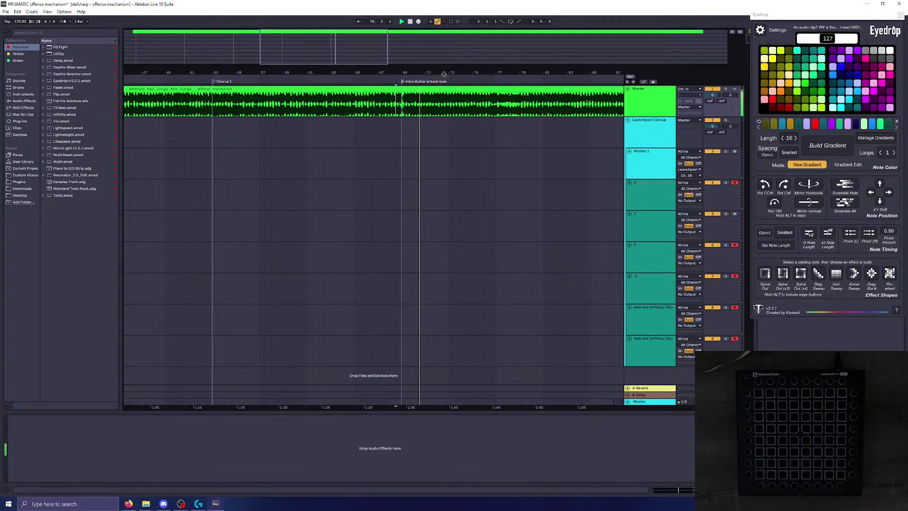
Step: Find the waveform change after the returning intro guitar and add a locator at bar 77 named Verse 2
scroll(362, 121, right, 5)
click(337, 126)
scroll(373, 123, right, 2)
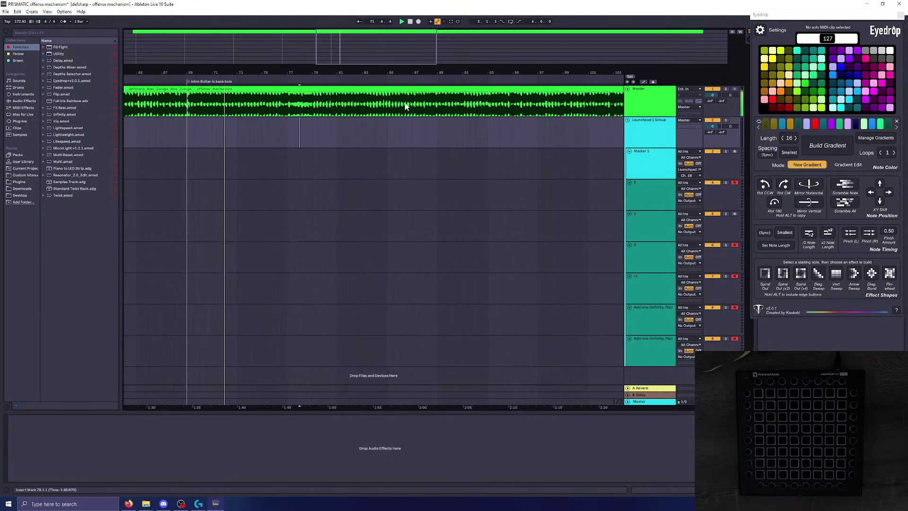
click(341, 100)
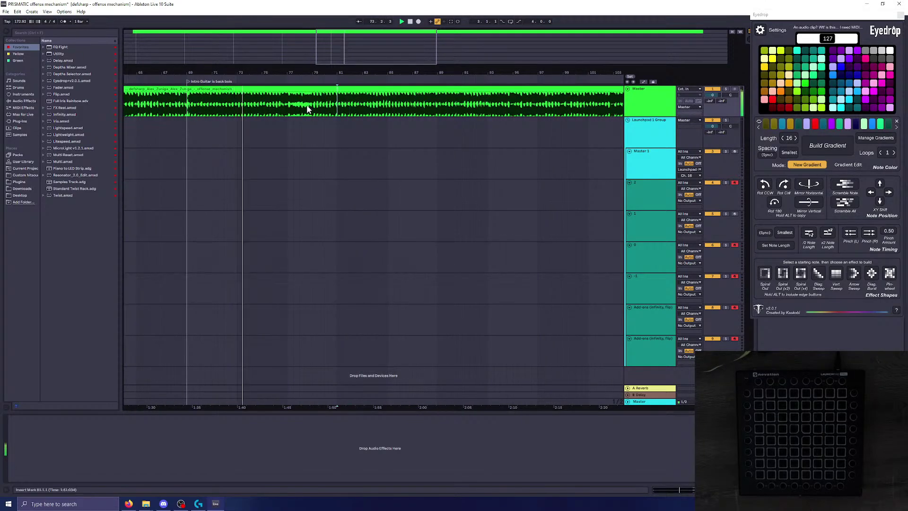
click(287, 101)
right_click(285, 79)
click(296, 95)
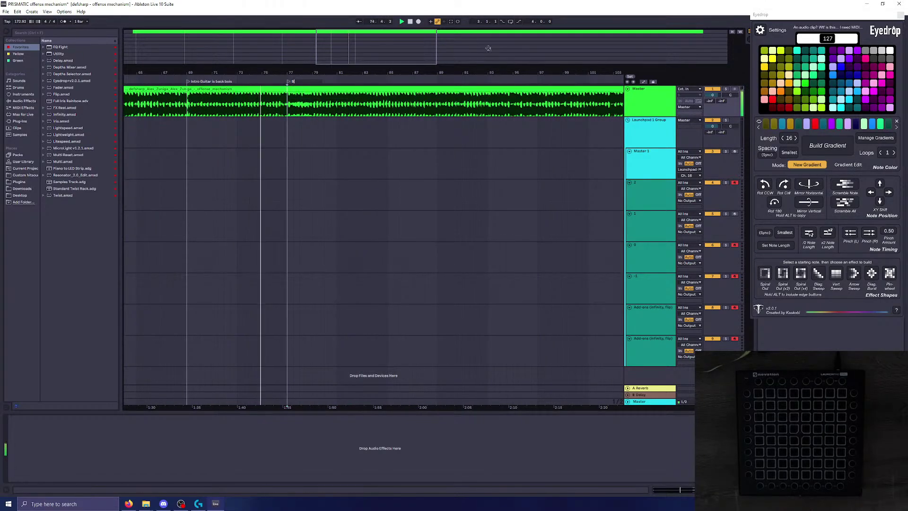
text(Bo)
key(BackSpace)
key(BackSpace)
text(Verse 2)
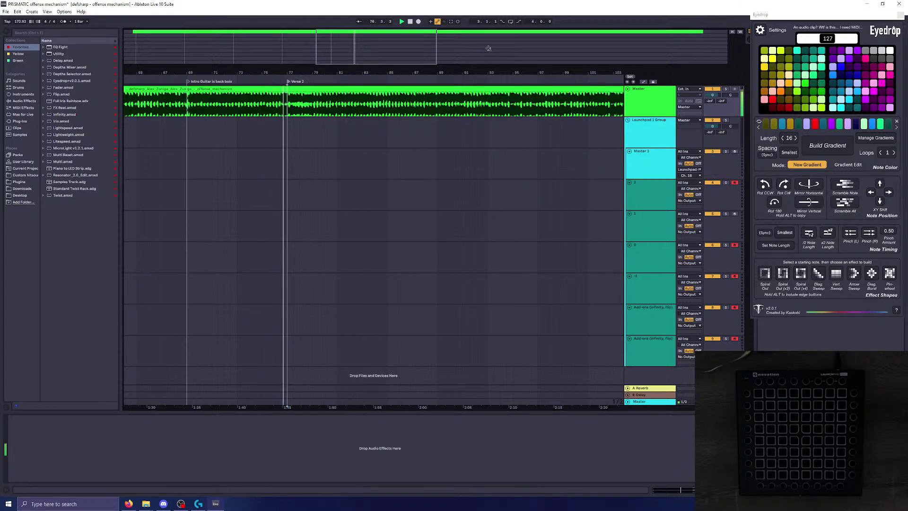
key(Return)
Step: Locate the start of the second chorus and add a locator at bar 93 named Chorus 2
mouse_move(492, 40)
mouse_down()
mouse_move(482, 43)
mouse_move(481, 29)
mouse_move(478, 39)
mouse_up()
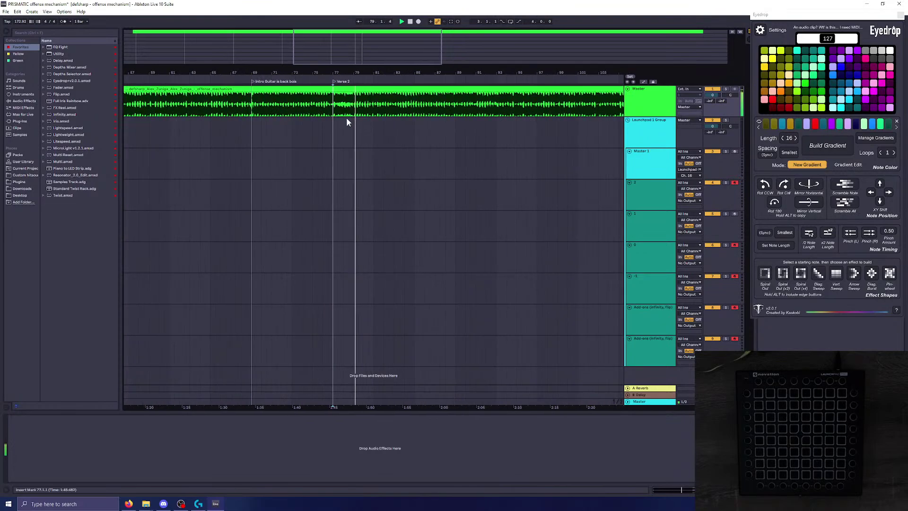
key(minus)
key(minus)
key(plus)
key(plus)
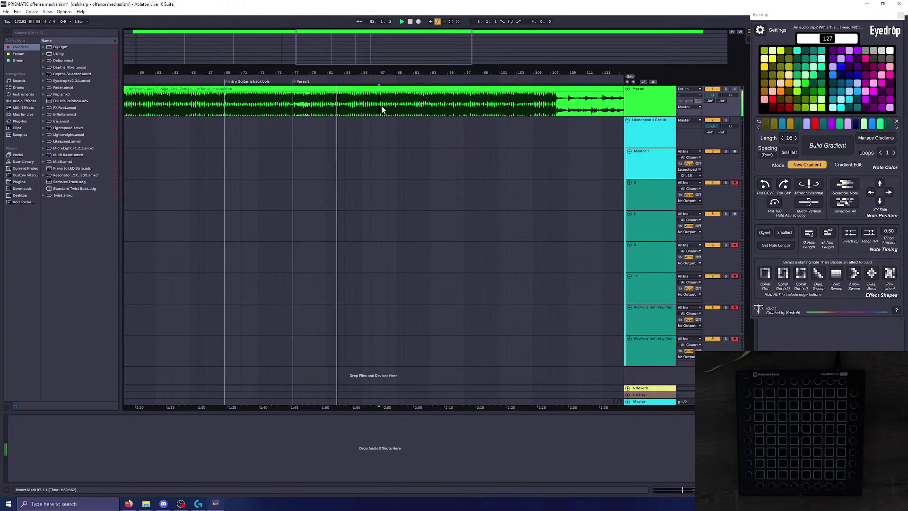
right_click(432, 79)
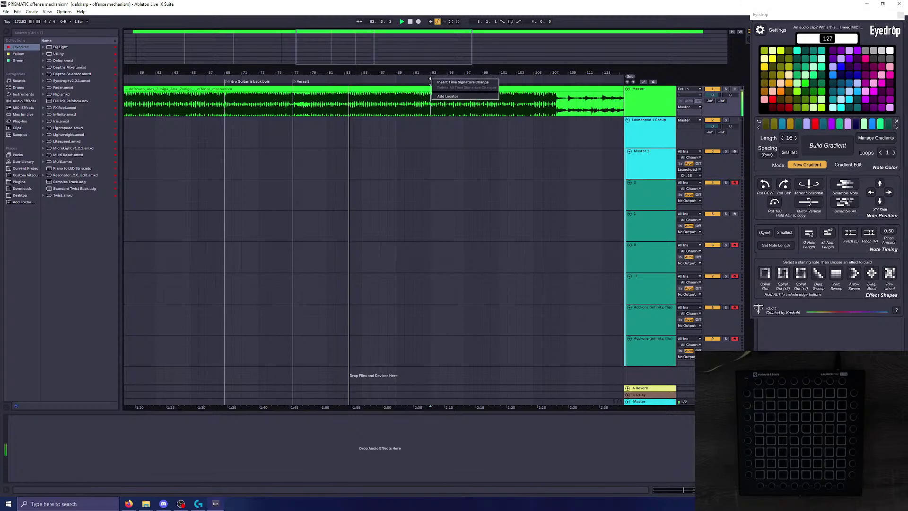
click(445, 97)
text(Chorus 2)
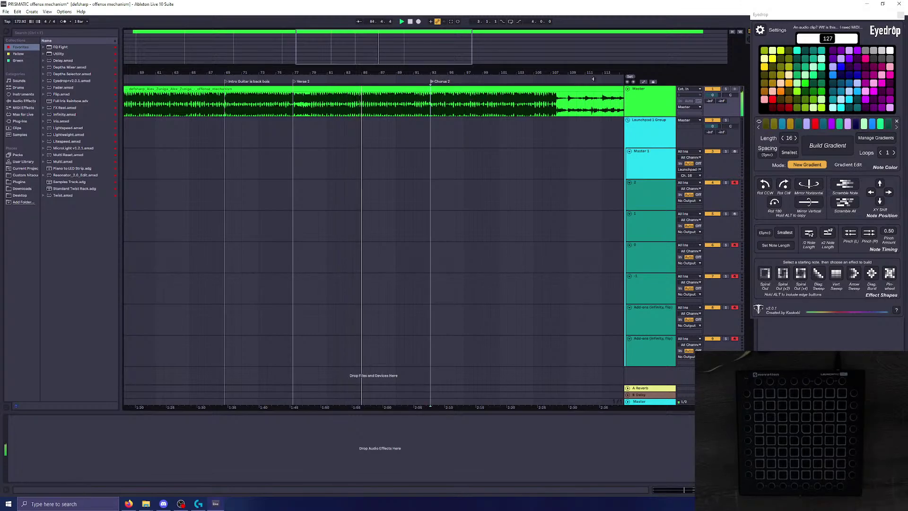
key(Return)
Step: Add a locator named Bridge at bar 107, near where the waveform thins out after Chorus 2
drag(592, 73, 512, 71)
click(478, 108)
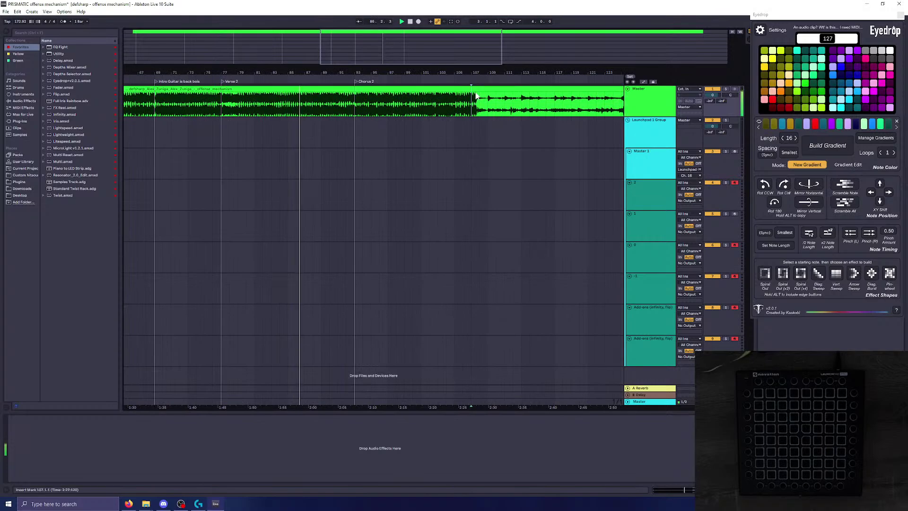
right_click(472, 79)
click(483, 97)
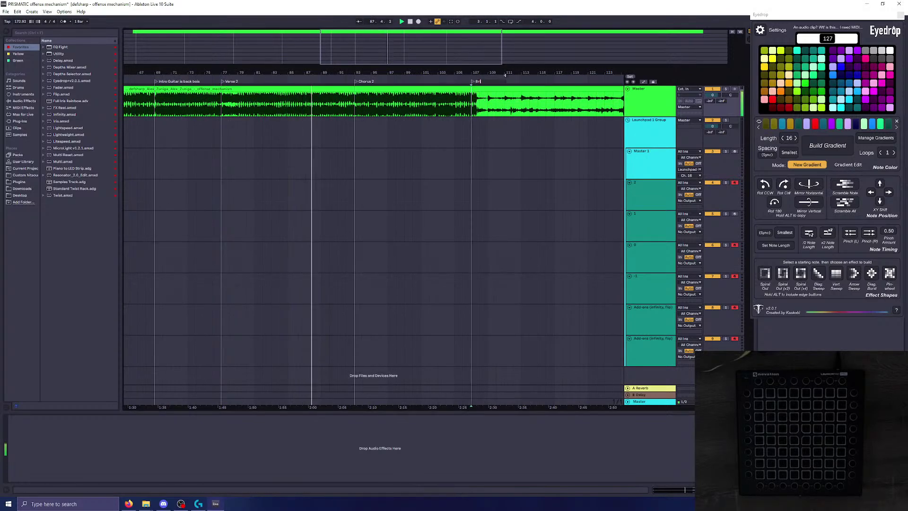
text(Bridge)
key(Return)
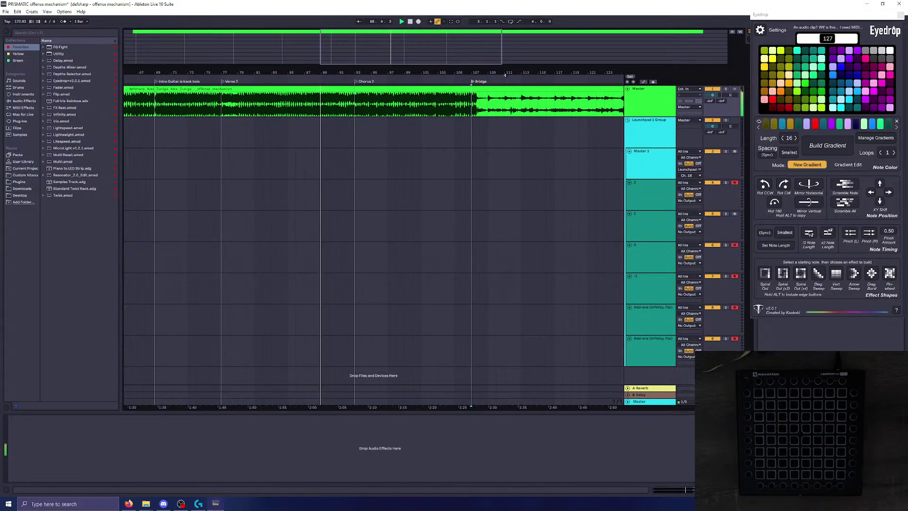
Step: Move the Bridge locator to bar 109 and save the project
click(478, 132)
click(464, 105)
drag(381, 73, 378, 78)
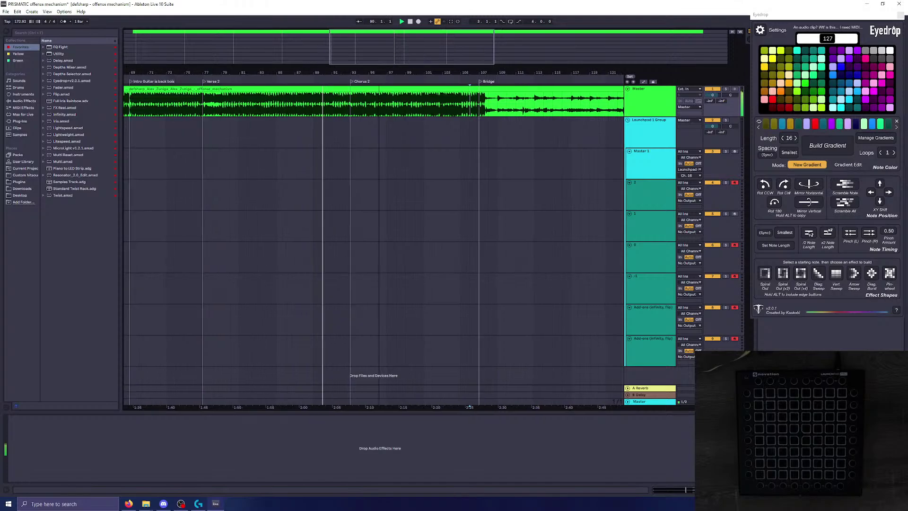
click(483, 110)
drag(480, 81, 500, 82)
key(ctrl+s)
Step: Add a locator at bar 141, at the start of the dense waveform after the bridge, named uhhhhhhhhhhhhhhhhhhh
drag(439, 41, 502, 38)
click(474, 132)
click(566, 104)
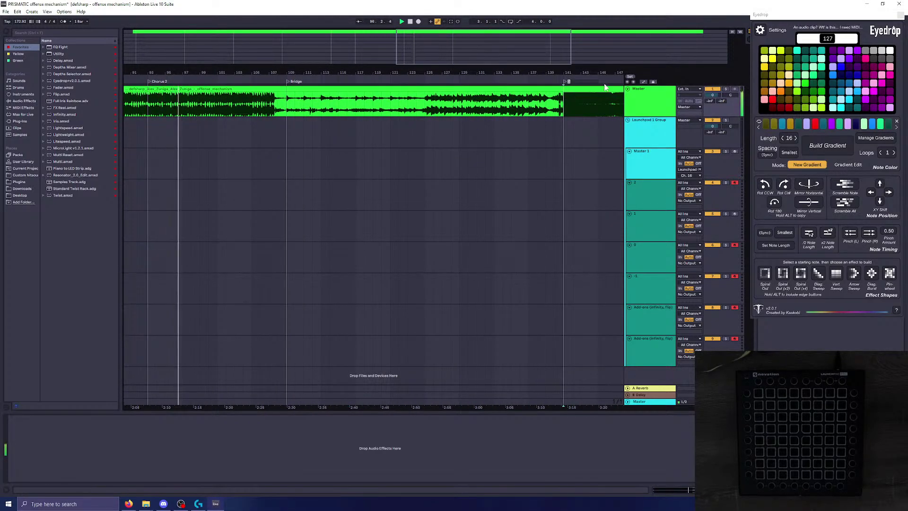
text(Uhhhhhhhhhhhhhhhhhhh)
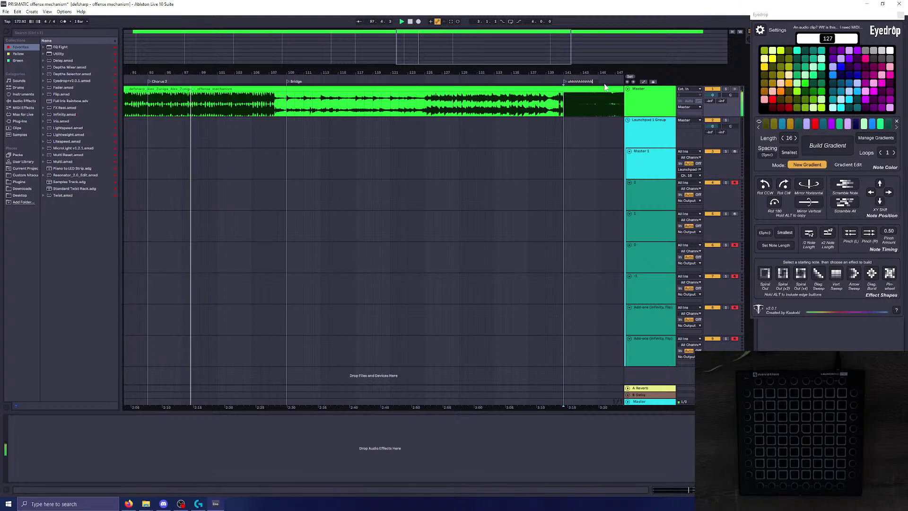
key(Return)
Step: Try to add a locator at bar 125, at the louder half of the bridge
drag(465, 57, 500, 57)
right_click(405, 81)
click(346, 93)
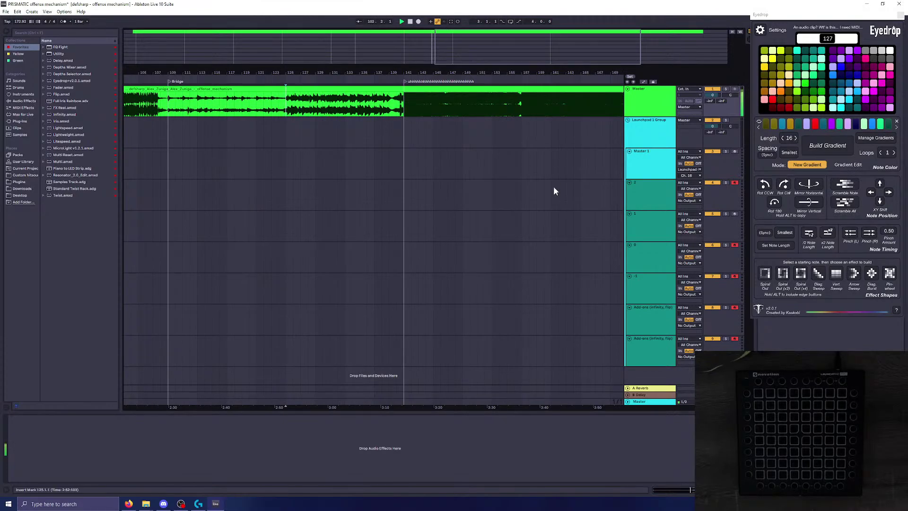
scroll(339, 155, left, 3)
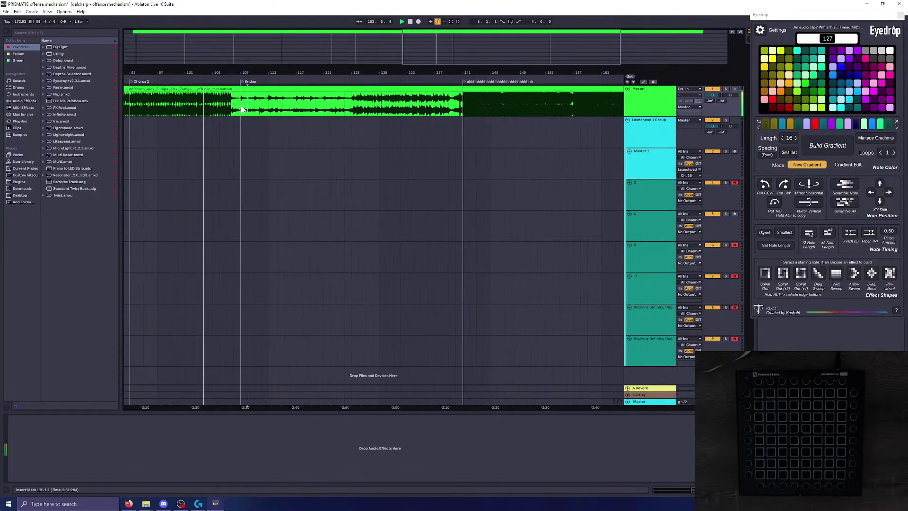
right_click(353, 78)
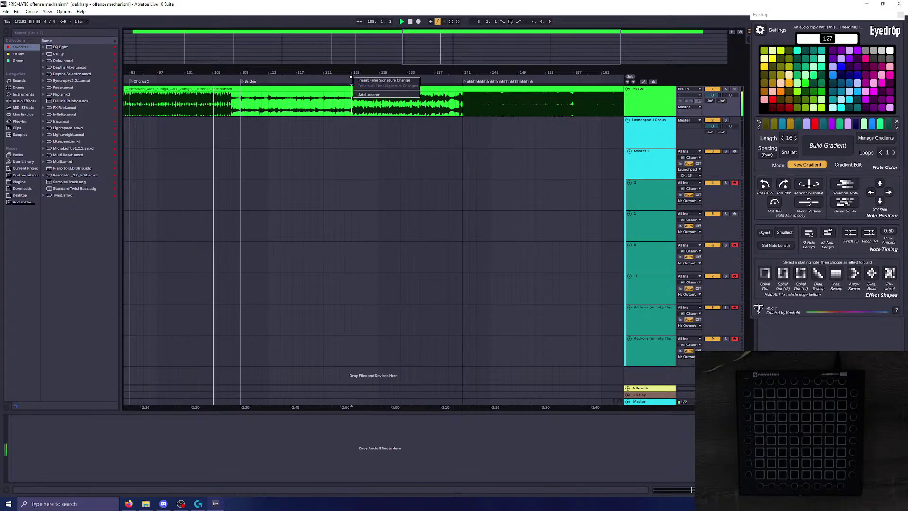
click(374, 96)
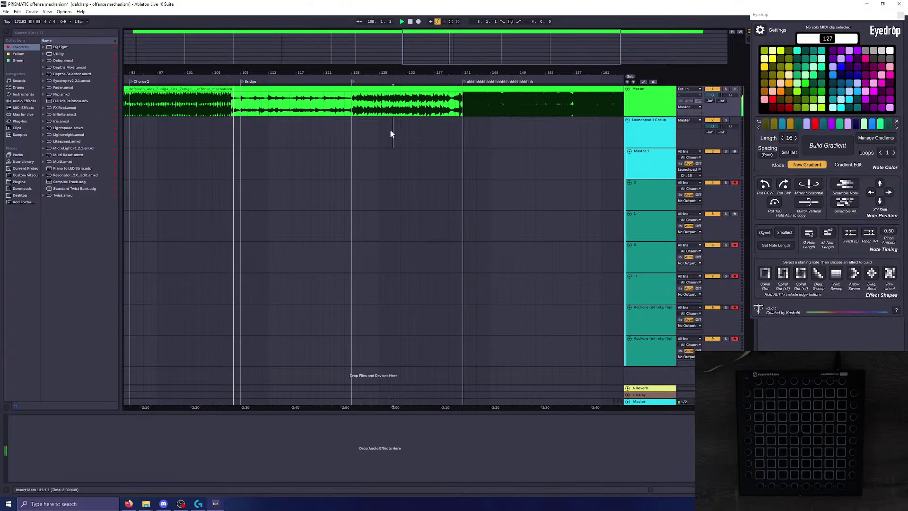
click(338, 142)
Step: Save the project and rename the locator at bar 141 as Metal 1
key(ctrl+s)
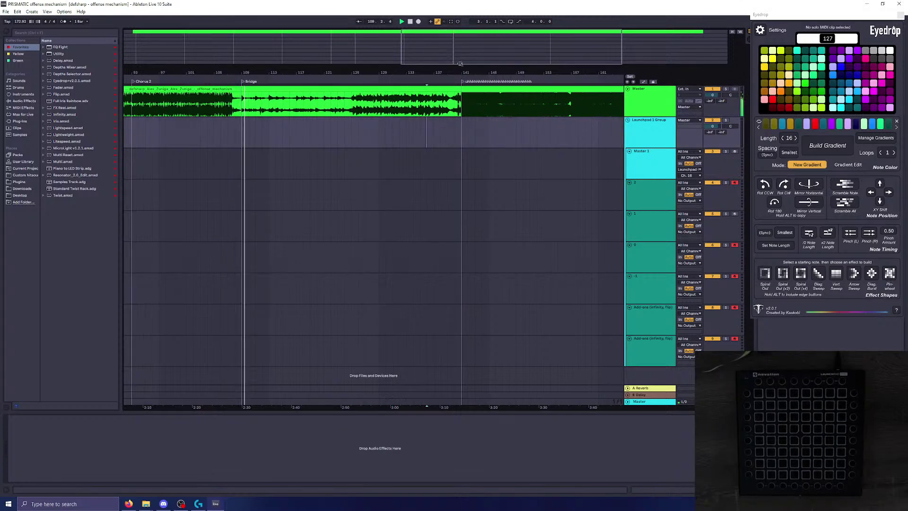
drag(498, 42, 534, 44)
click(418, 103)
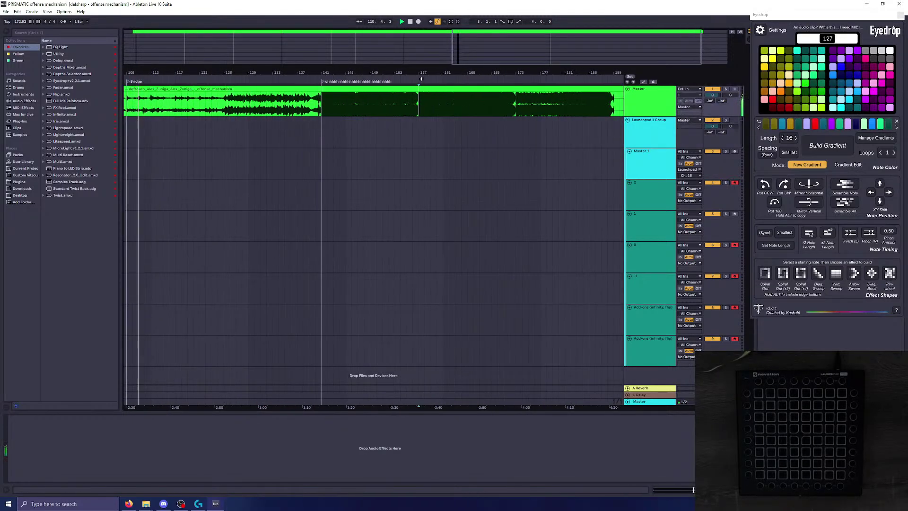
right_click(324, 83)
click(334, 91)
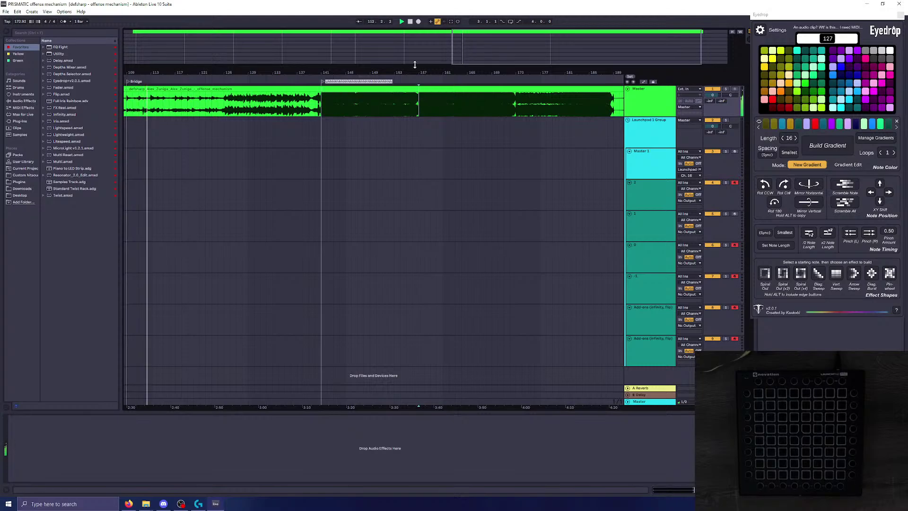
text(S)
text(etal par)
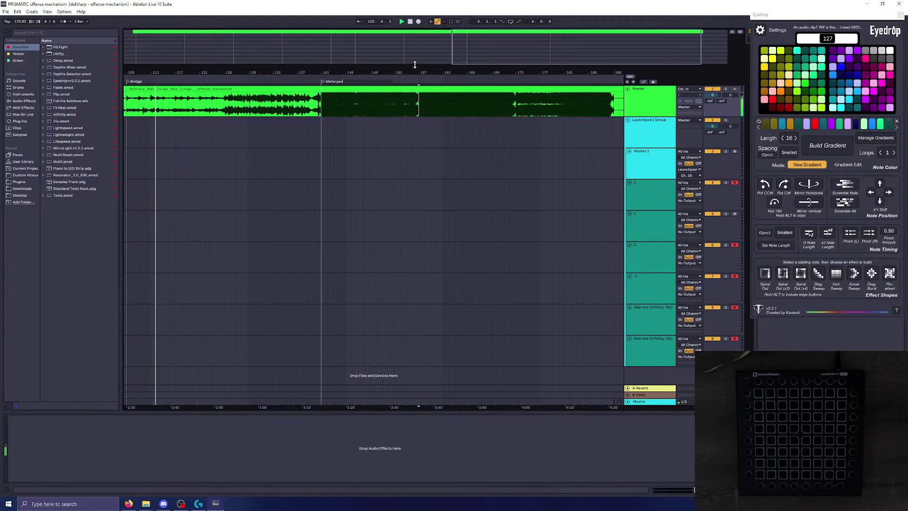
key(BackSpace)
key(BackSpace)
key(BackSpace)
text(1)
key(Return)
Step: Add a locator at bar 157, at the gap in the dense waveform, named Metal 2
right_click(420, 80)
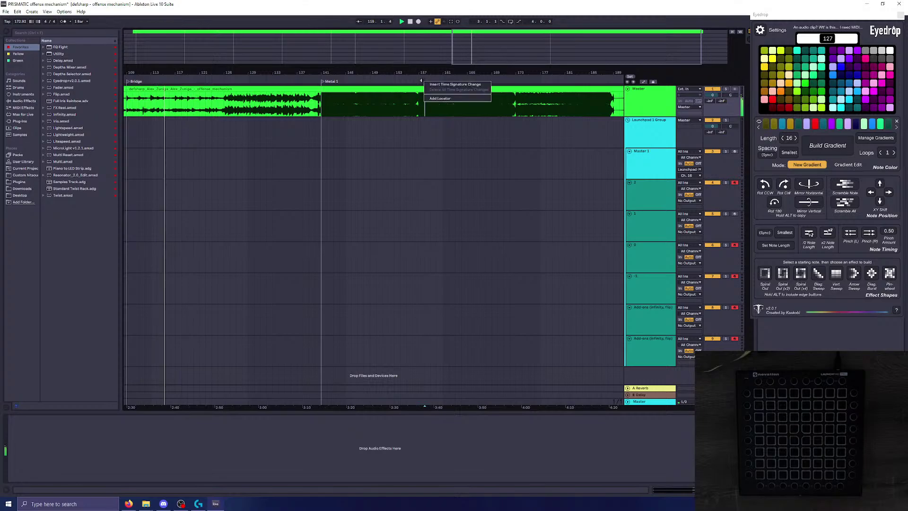
right_click(419, 81)
click(436, 99)
right_click(420, 81)
click(419, 110)
right_click(420, 81)
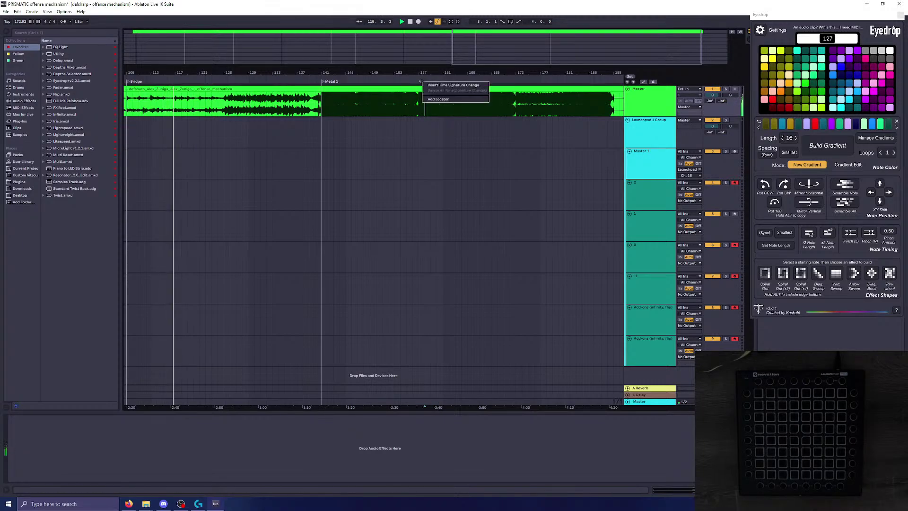
click(419, 108)
right_click(420, 81)
click(436, 100)
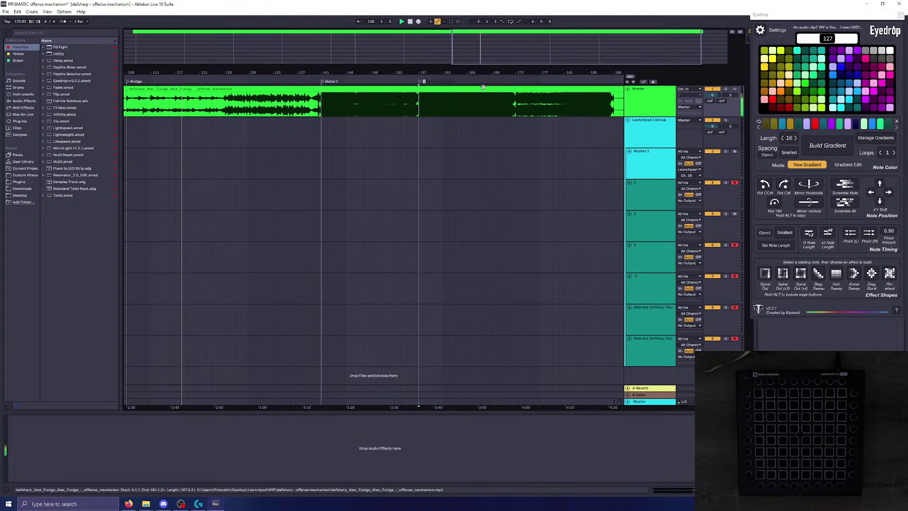
text(Metal 2)
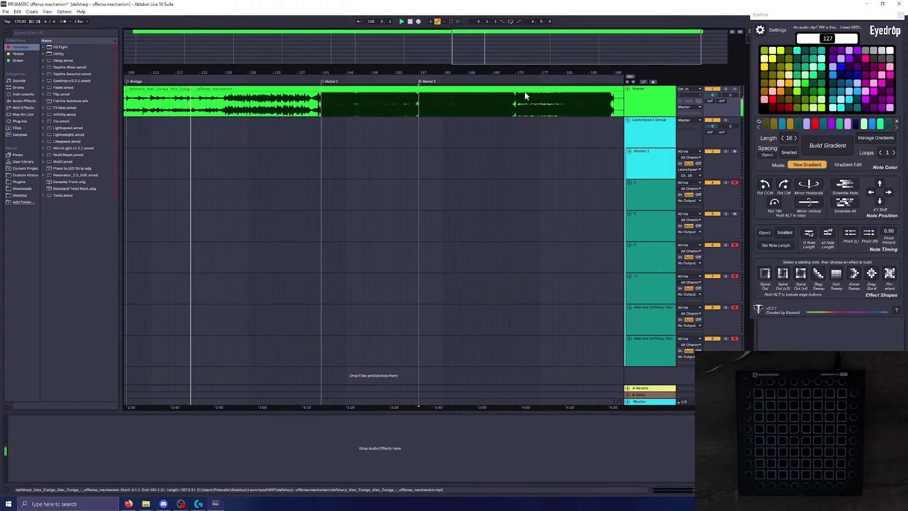
Step: Stop playback, spot-check the song's sections and examine all the locators across the whole arrangement
click(515, 105)
key(space)
mouse_move(233, 72)
mouse_down()
mouse_move(477, 66)
mouse_move(191, 55)
mouse_move(158, 43)
mouse_up()
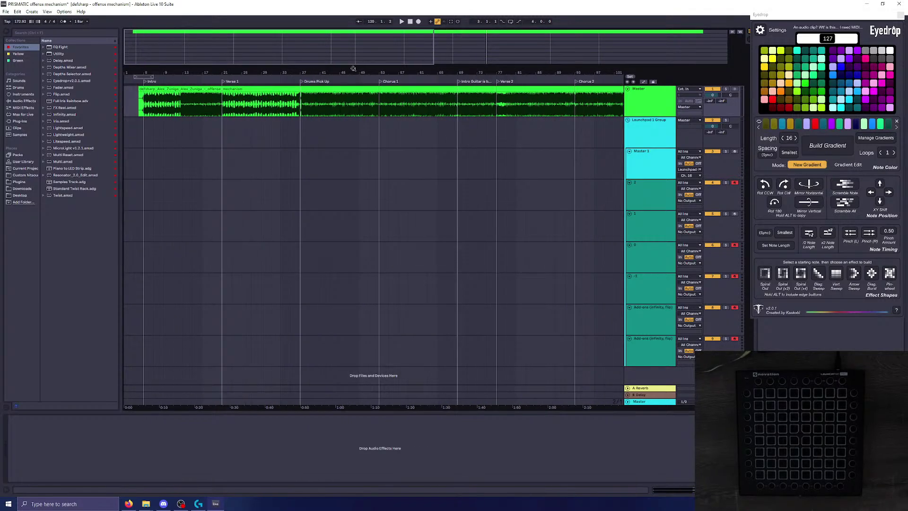
drag(354, 69, 28, 62)
click(392, 107)
key(space)
mouse_move(231, 70)
mouse_down()
mouse_move(232, 109)
mouse_move(29, 92)
mouse_up()
key(space)
drag(279, 60, 228, 53)
click(298, 82)
double_click(260, 39)
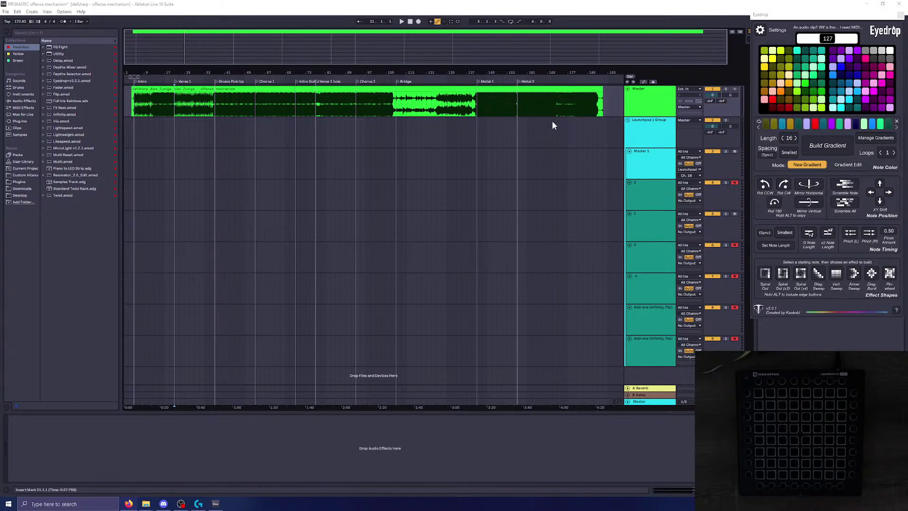
Step: Set the start position at the Intro locator on the first track below Master 1 and preview the song's opening
drag(220, 49, 186, 49)
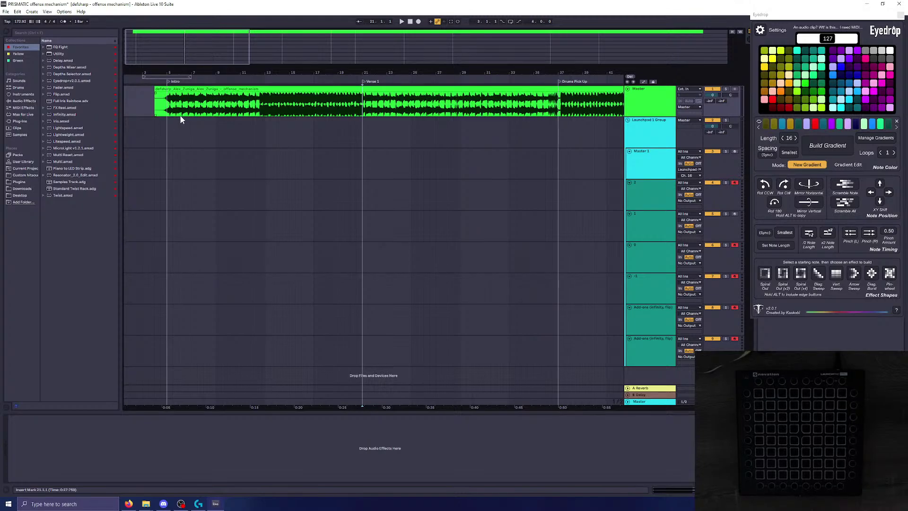
drag(146, 47, 143, 52)
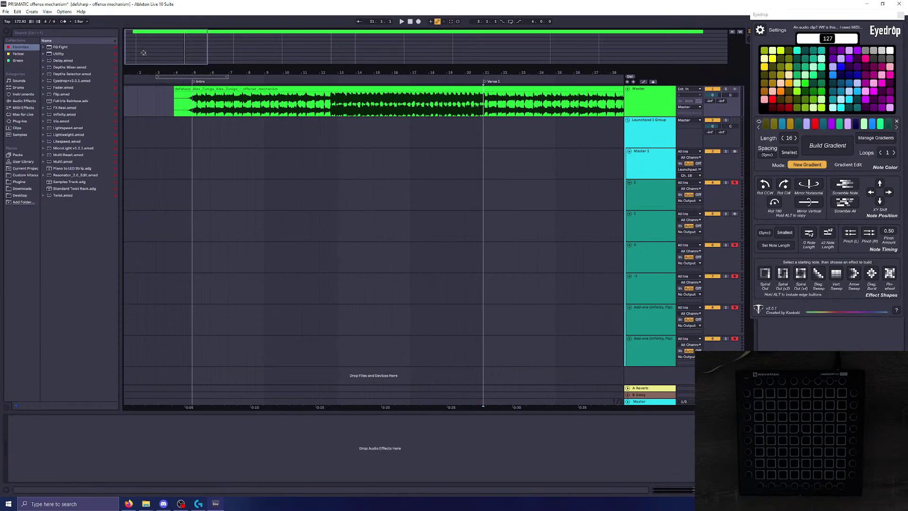
click(192, 136)
click(194, 203)
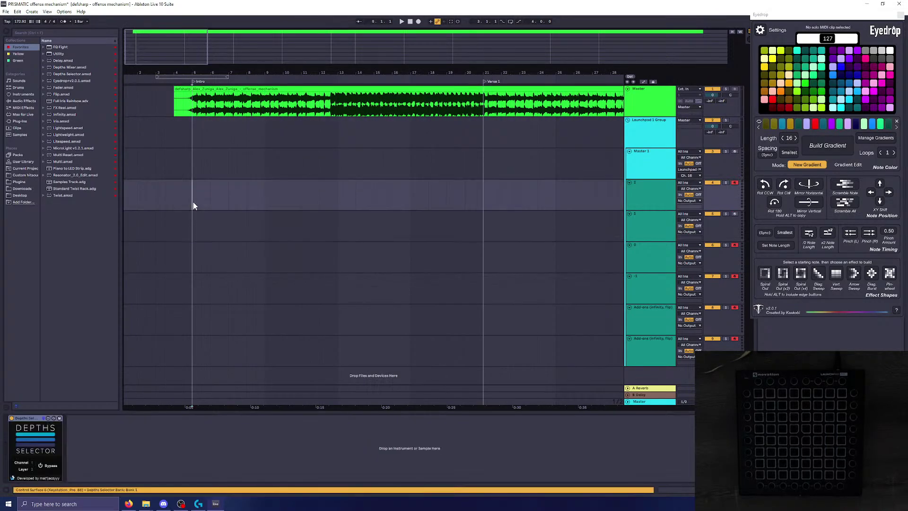
key(plus)
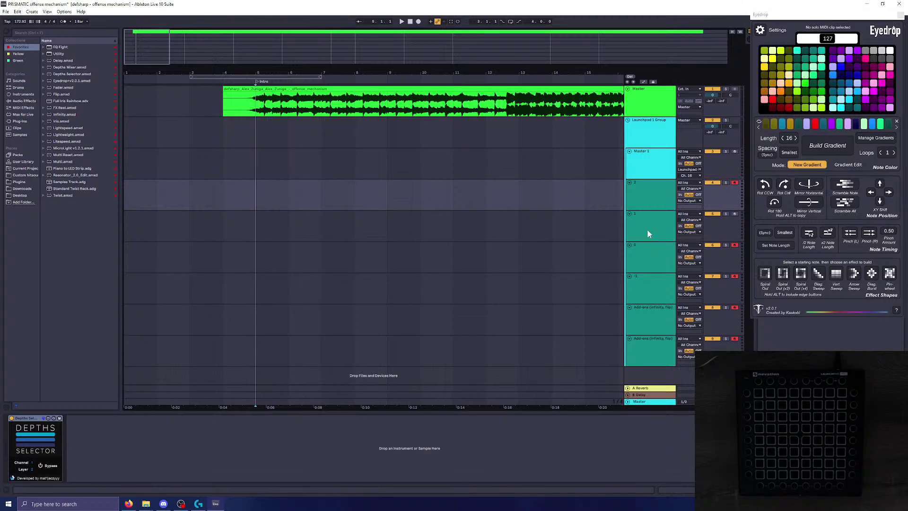
key(space)
drag(187, 55, 142, 50)
key(space)
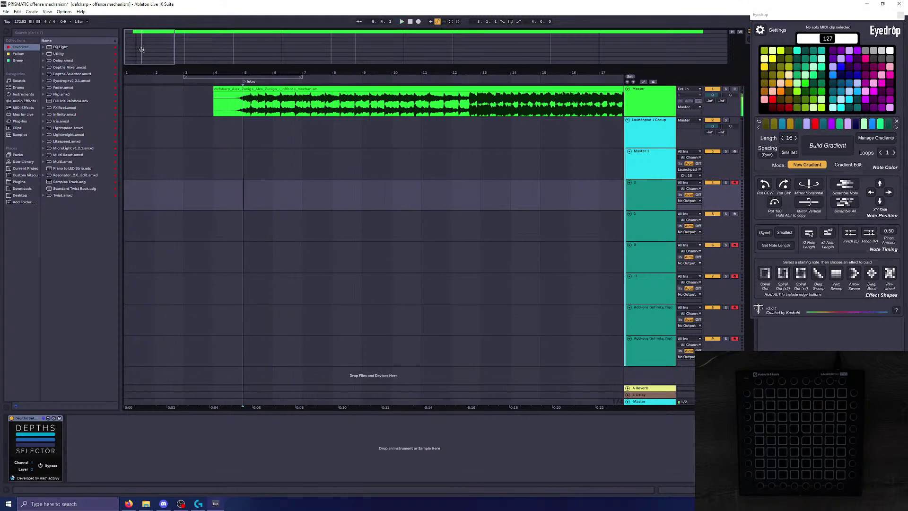
click(218, 195)
click(215, 202)
click(242, 194)
drag(146, 45, 146, 49)
click(265, 206)
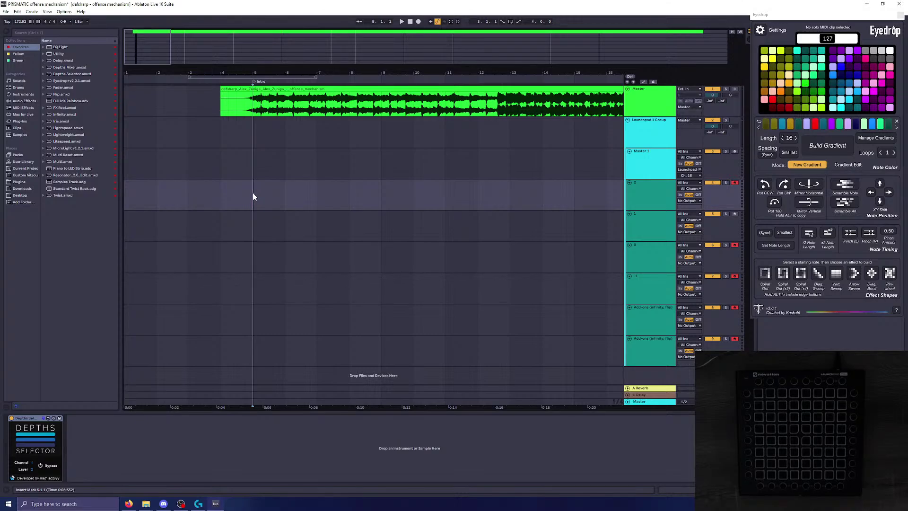
drag(252, 197, 285, 194)
click(286, 200)
scroll(285, 195, up, 1)
click(273, 195)
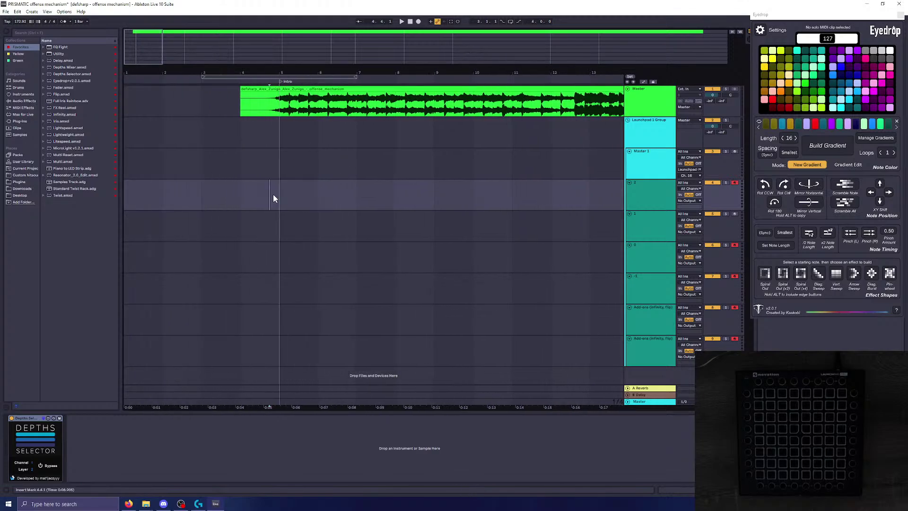
click(284, 173)
click(283, 187)
Step: Collapse the Master 1 track and duplicate the track directly above track -1 twice
click(629, 151)
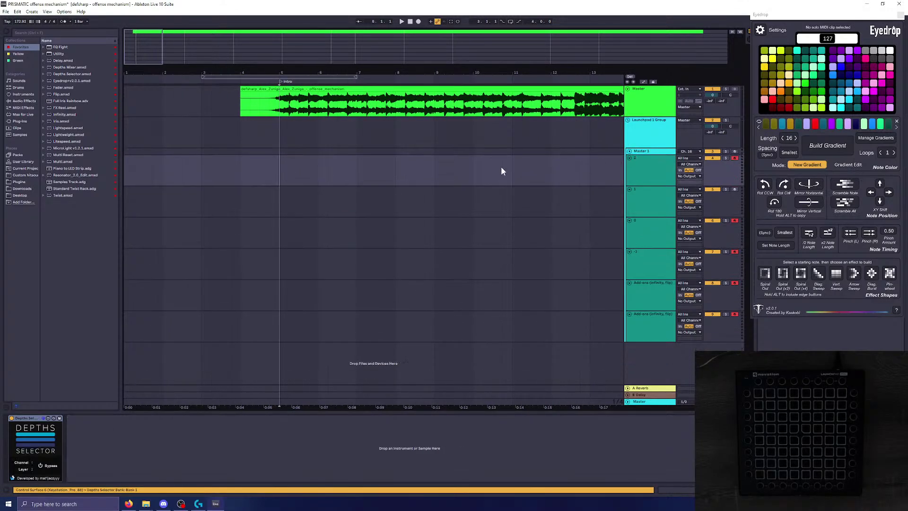
click(662, 240)
key(ctrl+d)
key(ctrl+d)
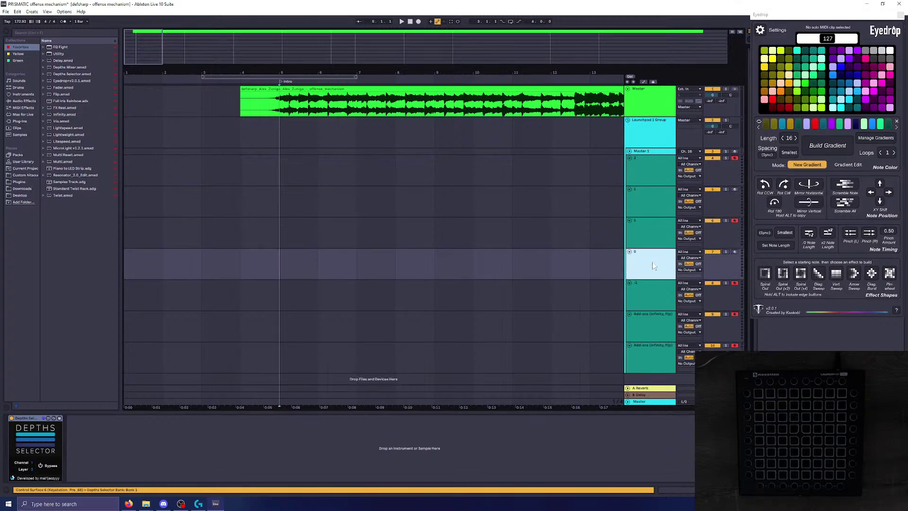
click(327, 244)
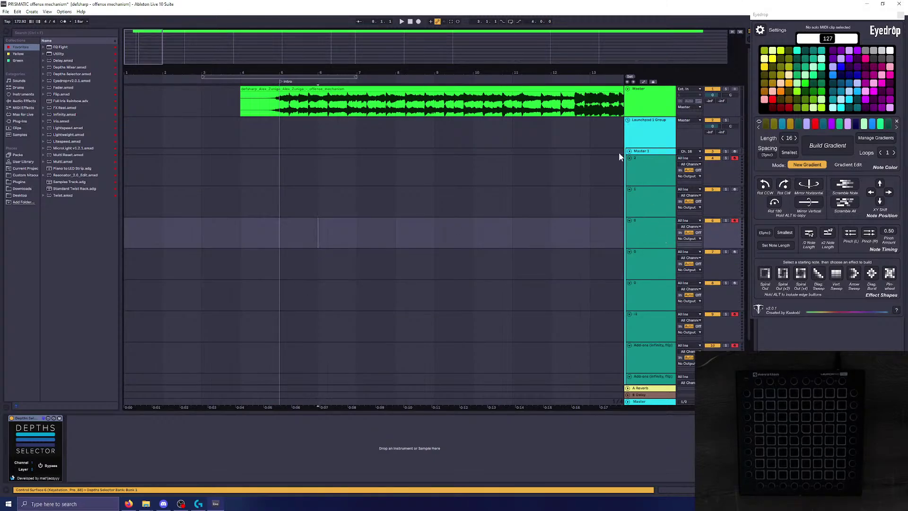
scroll(501, 192, down, 2)
scroll(350, 203, up, 2)
click(286, 214)
click(287, 224)
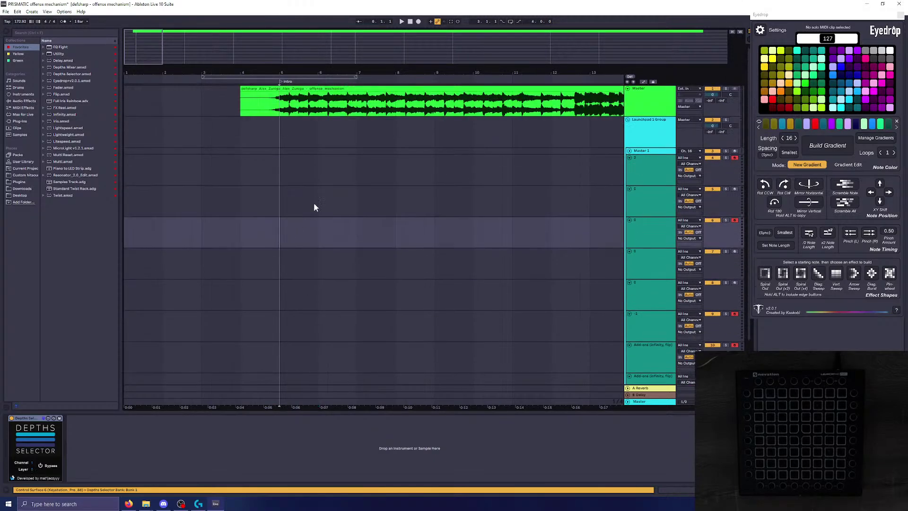
Step: Play the first moments of the song's audio track from the Intro locator to find the opening hits
click(284, 113)
key(space)
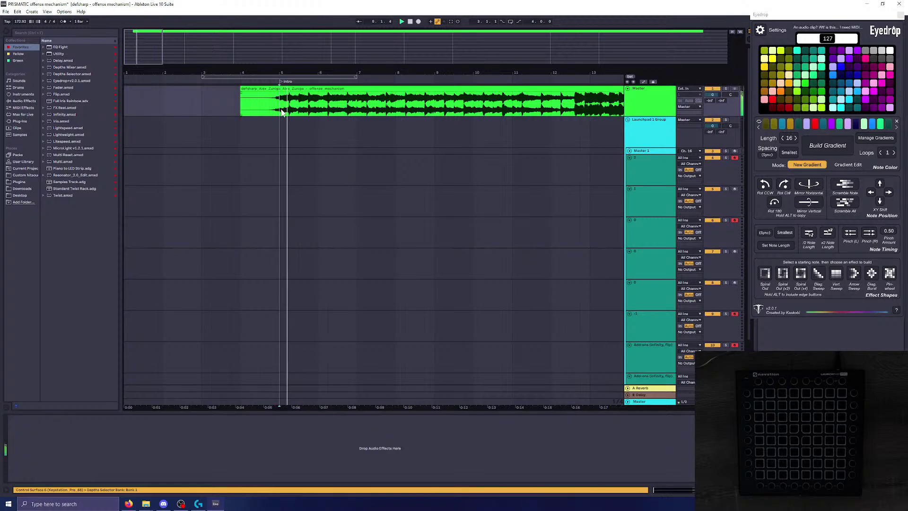
key(space)
drag(284, 73, 295, 97)
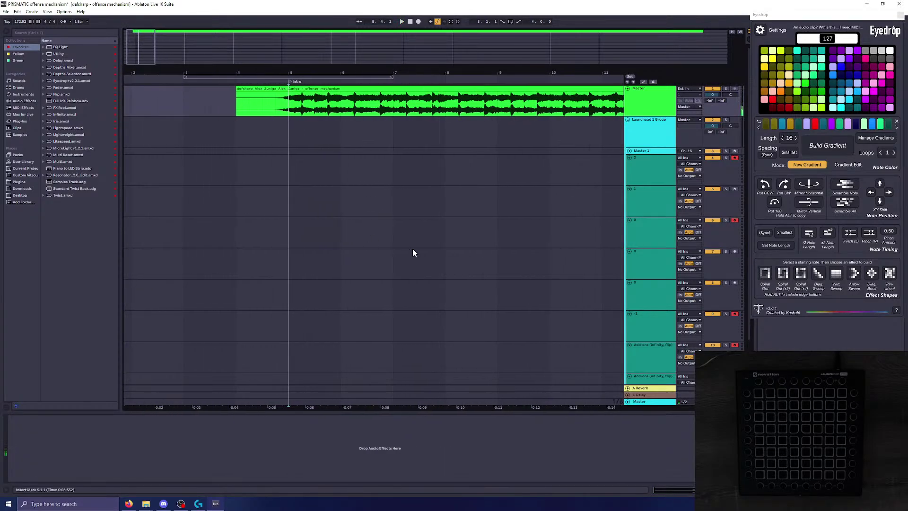
Step: Insert an empty one-beat MIDI clip from 5.2.1 to 5.3.1 on the track directly below Master 1
scroll(433, 274, down, 2)
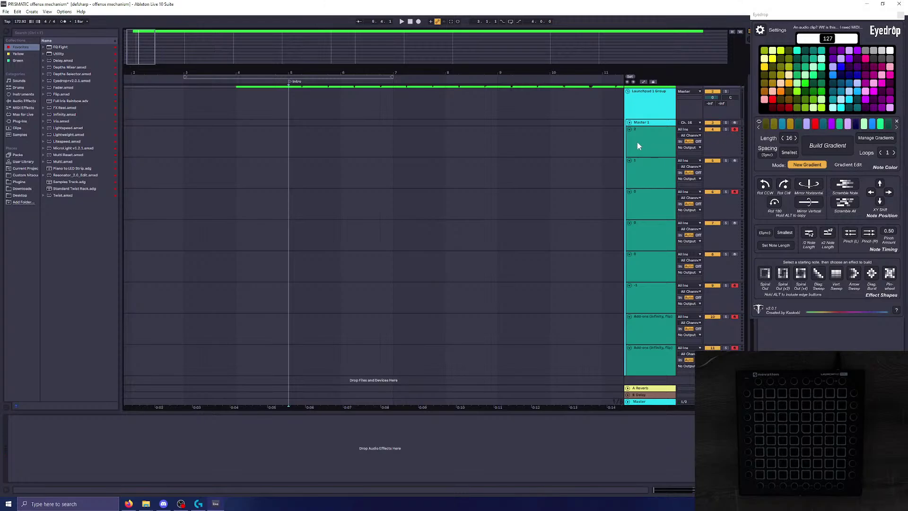
click(301, 141)
scroll(249, 145, up, 1)
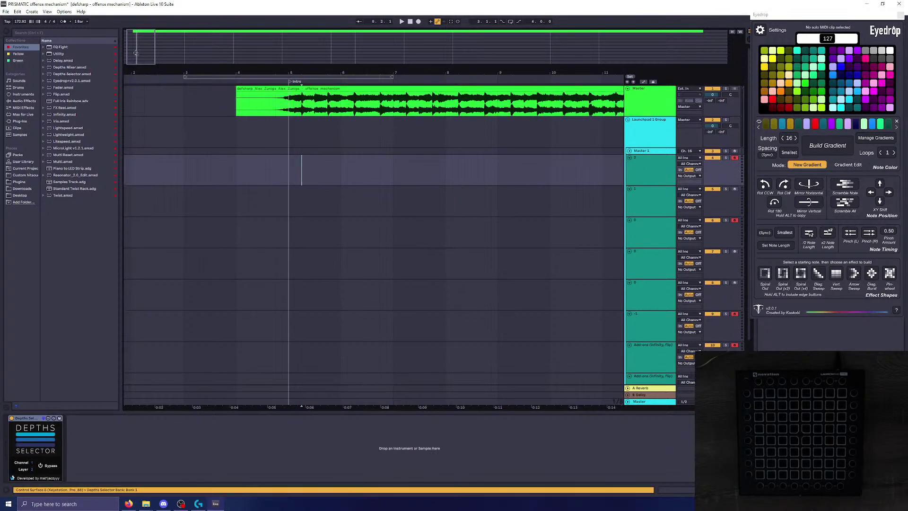
drag(136, 53, 136, 65)
right_click(330, 162)
click(349, 212)
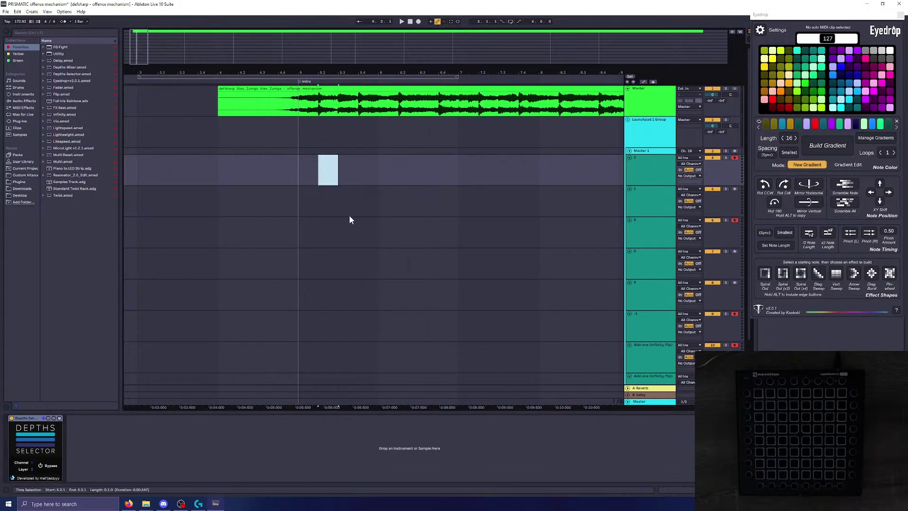
right_click(329, 172)
click(355, 224)
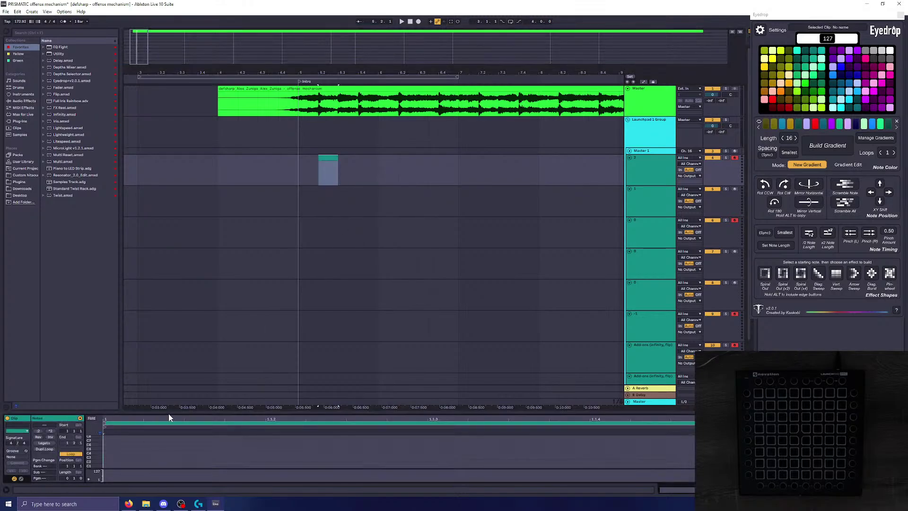
Step: Enlarge the clip's note editor and clone all its notes, mirrored horizontally and rotated by 180 degrees
drag(168, 413, 148, 260)
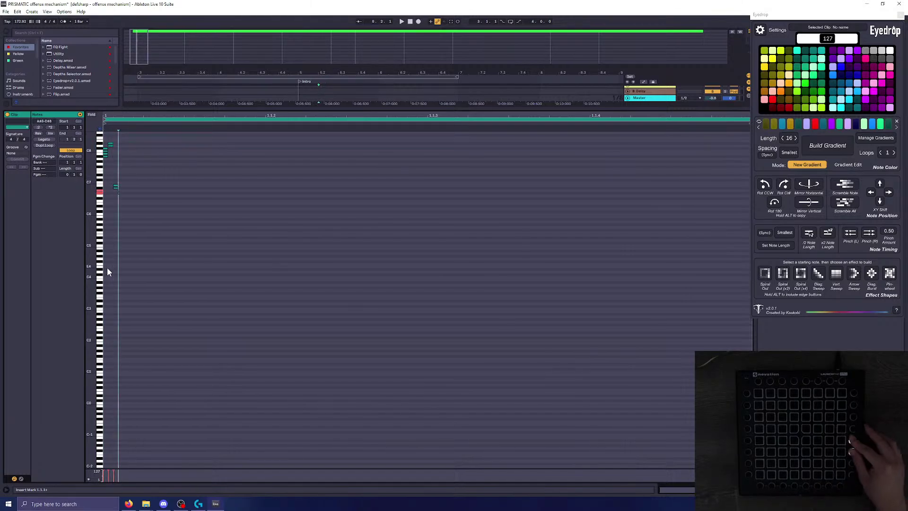
key(ctrl+a)
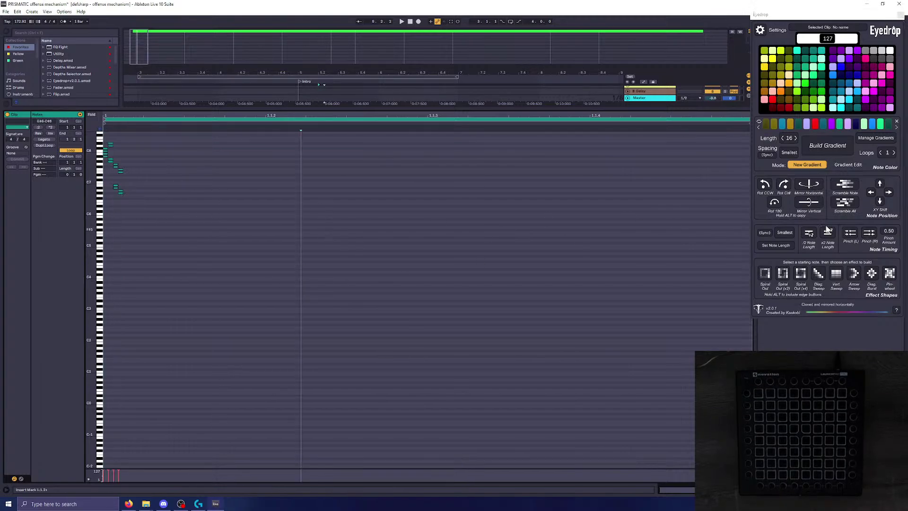
alt+click(775, 202)
key(ctrl+a)
Step: Load the saved gradient "3 White Fade to Black" from Desktop\Launchpad\Launchpad Stuff\Gradient Saves into Eyedrop
click(874, 138)
click(763, 140)
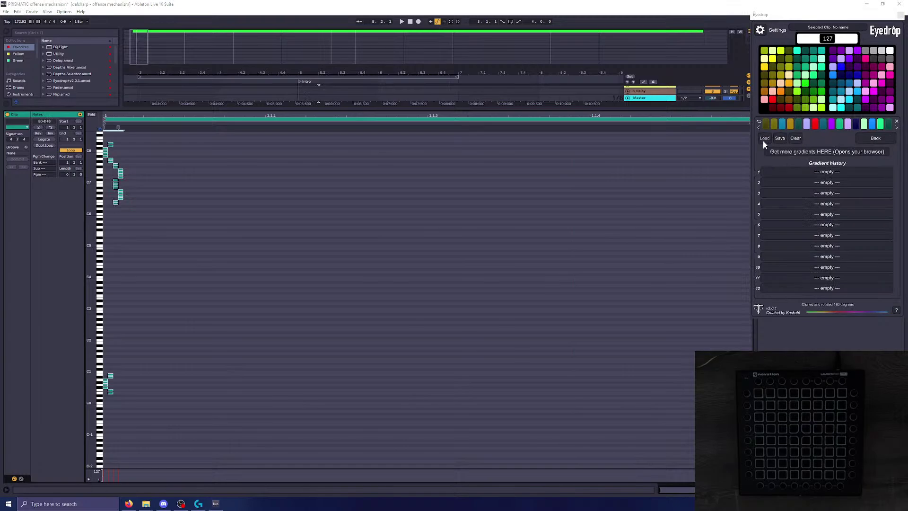
drag(875, 26, 695, 28)
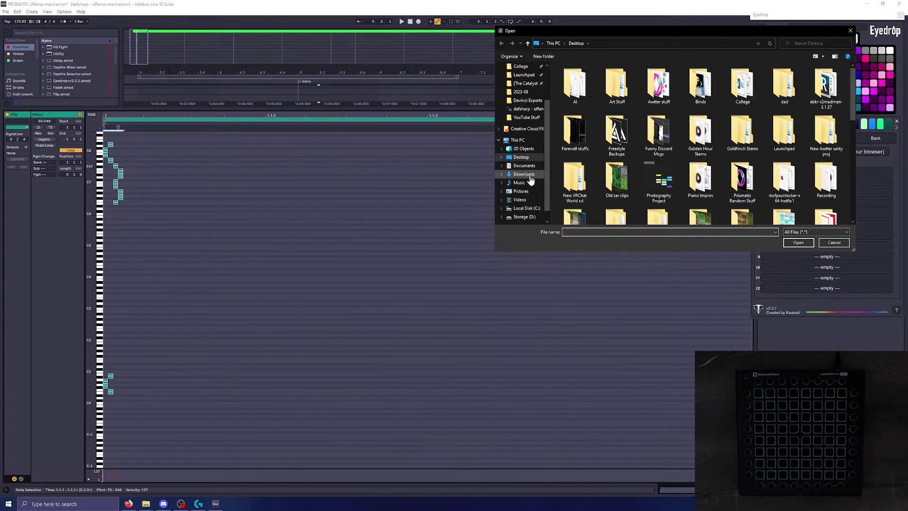
double_click(784, 134)
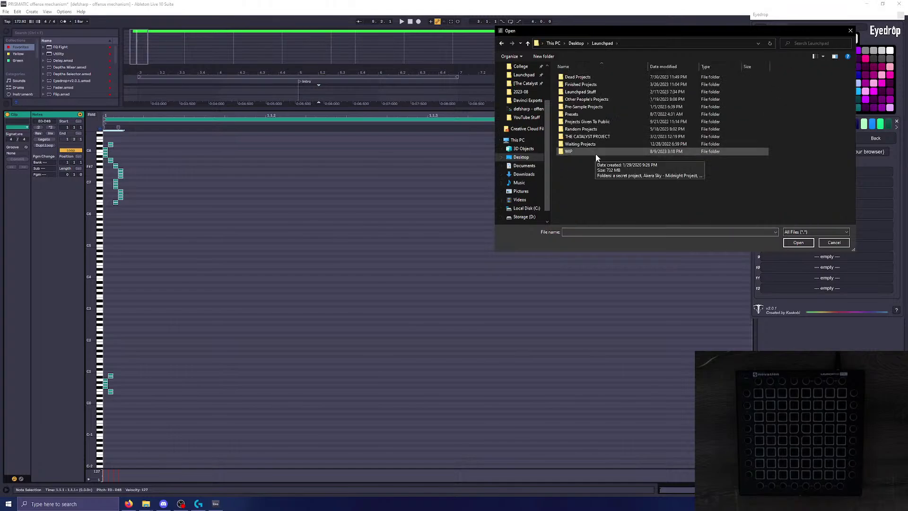
double_click(592, 93)
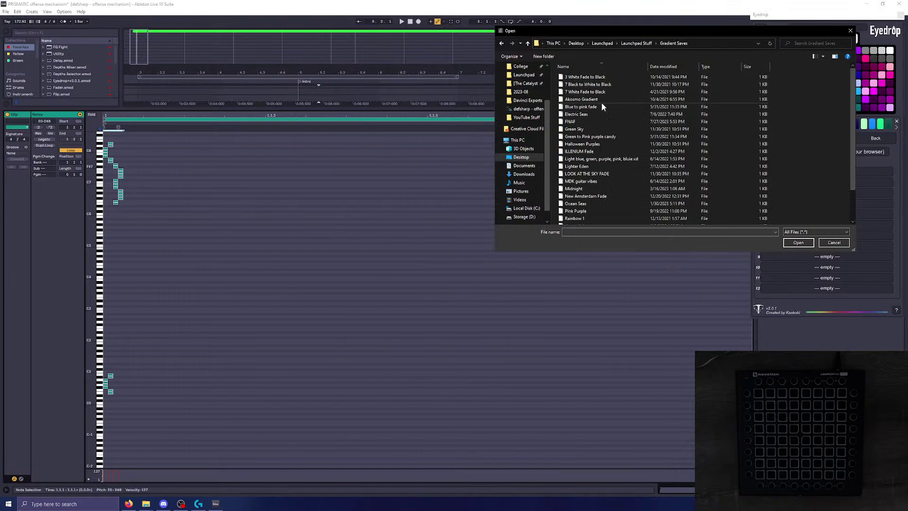
drag(646, 253, 645, 315)
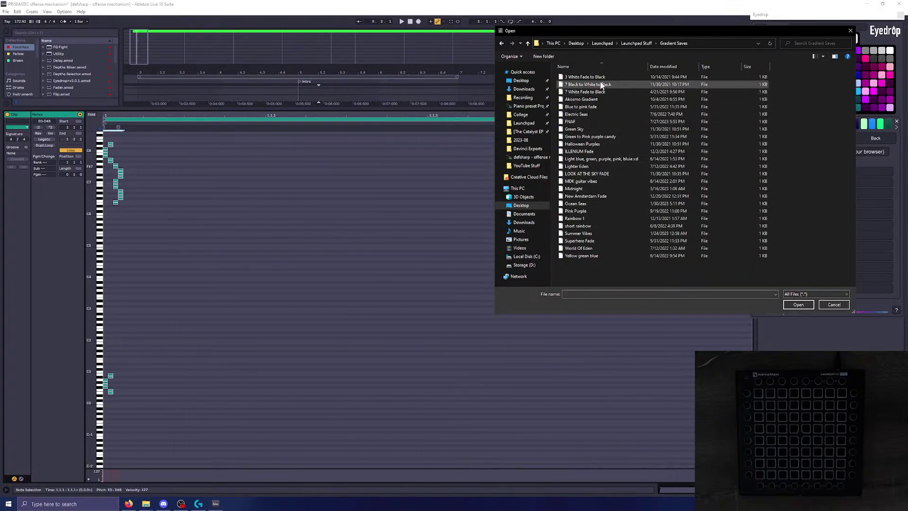
double_click(587, 77)
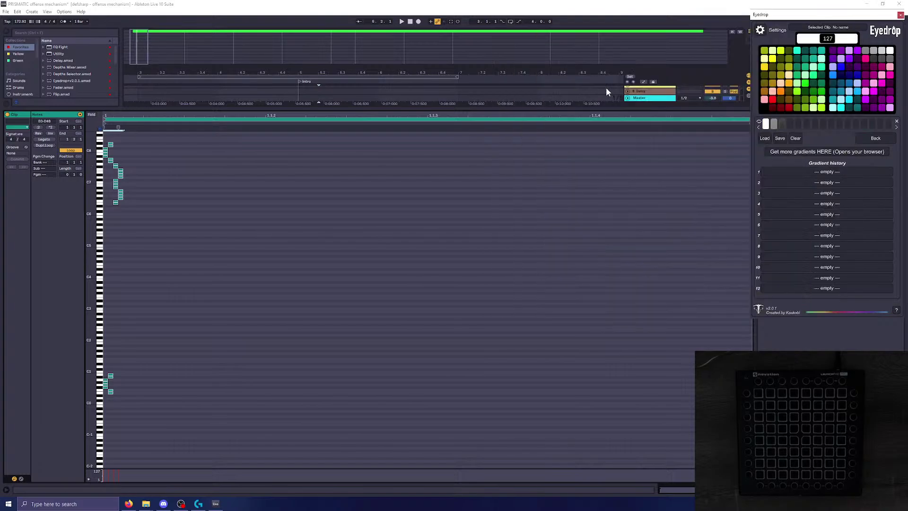
Step: Return to Eyedrop's main page, shift the five-color gradient's swatches and set the teal swatch to velocity 121
click(759, 126)
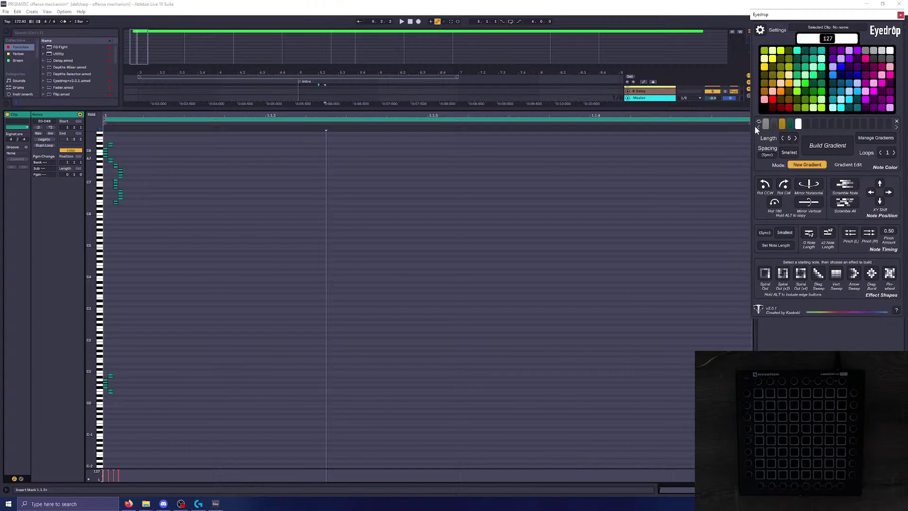
click(896, 127)
click(896, 127)
click(896, 127)
click(774, 123)
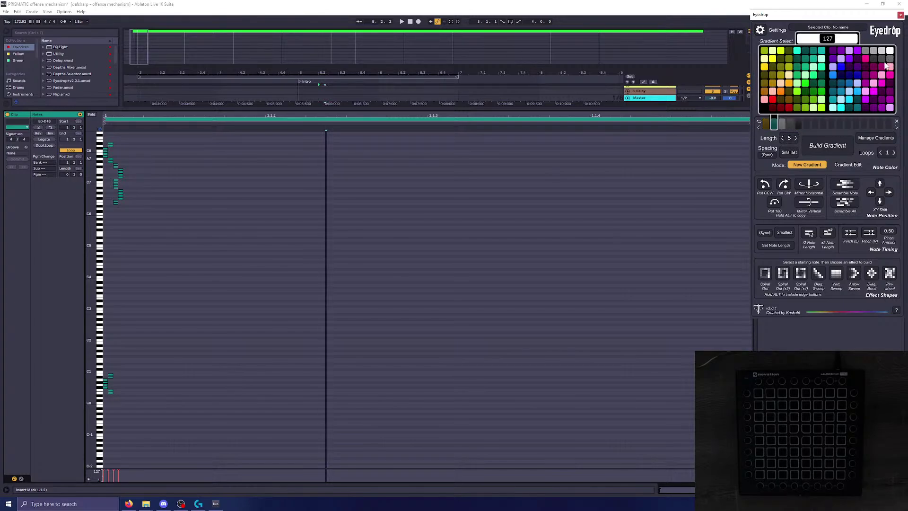
click(889, 62)
click(491, 225)
key(ctrl+a)
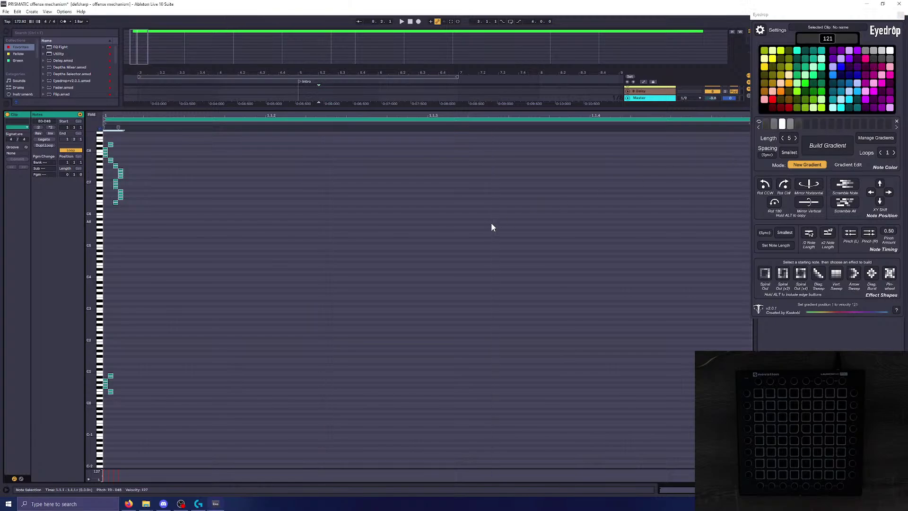
click(823, 147)
click(265, 264)
key(ctrl+z)
Step: Double the length of all the clip's notes and build the gradient of length 5 on them
key(ctrl+a)
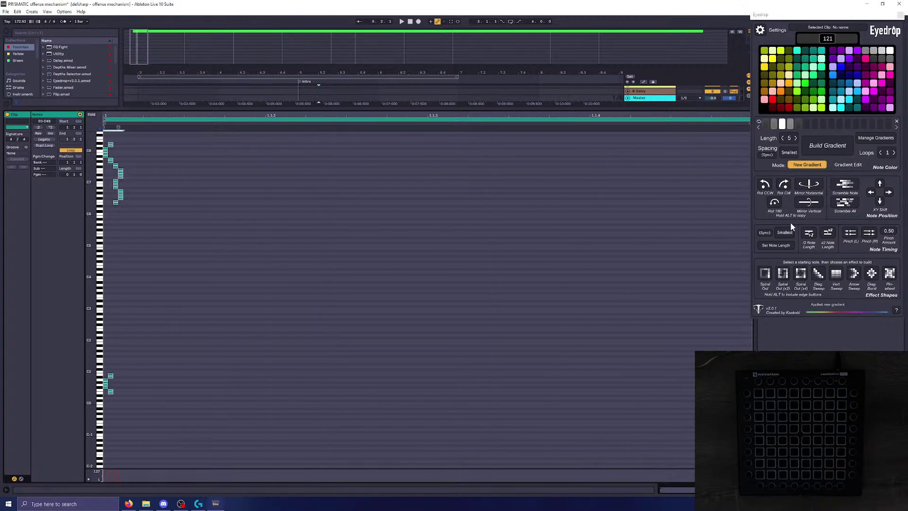
click(829, 231)
click(820, 151)
click(256, 280)
Step: Stretch all the gradient notes so the pattern ends between 1.1.3 and 1.1.4, and preview the playback
key(ctrl+a)
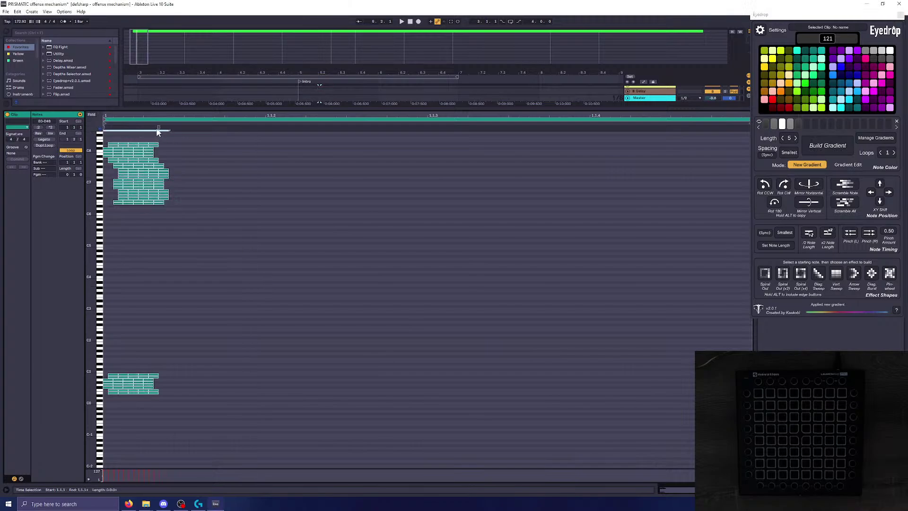
mouse_move(159, 131)
mouse_down()
mouse_move(560, 138)
mouse_move(479, 142)
mouse_up()
key(space)
key(space)
key(space)
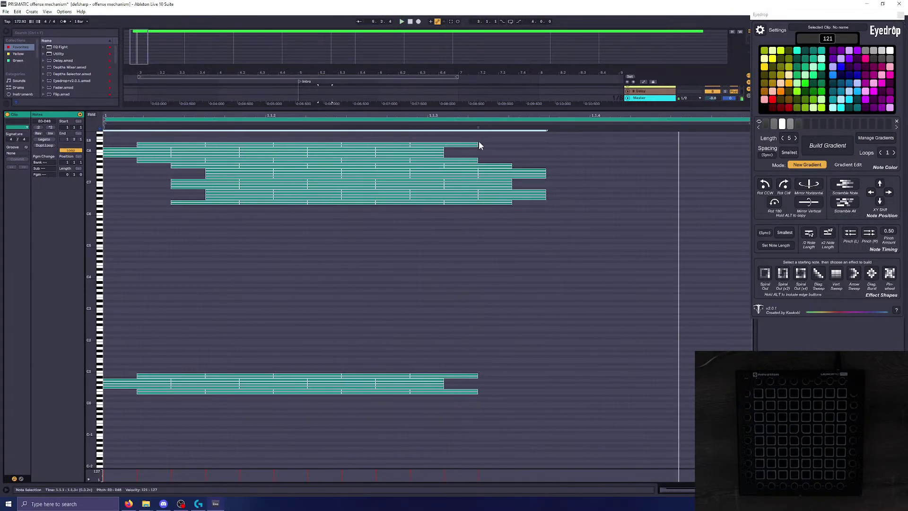
key(space)
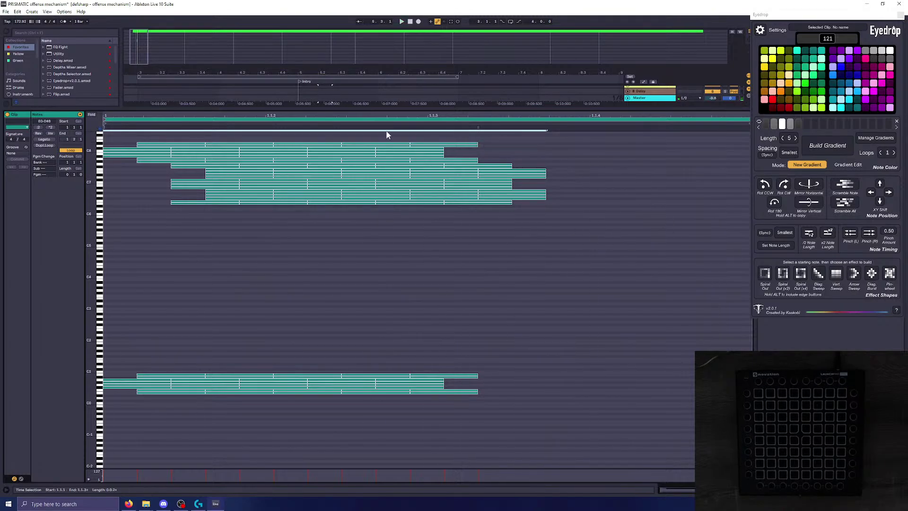
Step: Shrink the note editor and preview the light clip together with the song from the Intro locator
drag(397, 111, 385, 307)
click(331, 134)
drag(320, 110, 337, 108)
click(348, 106)
key(space)
key(space)
click(297, 104)
key(space)
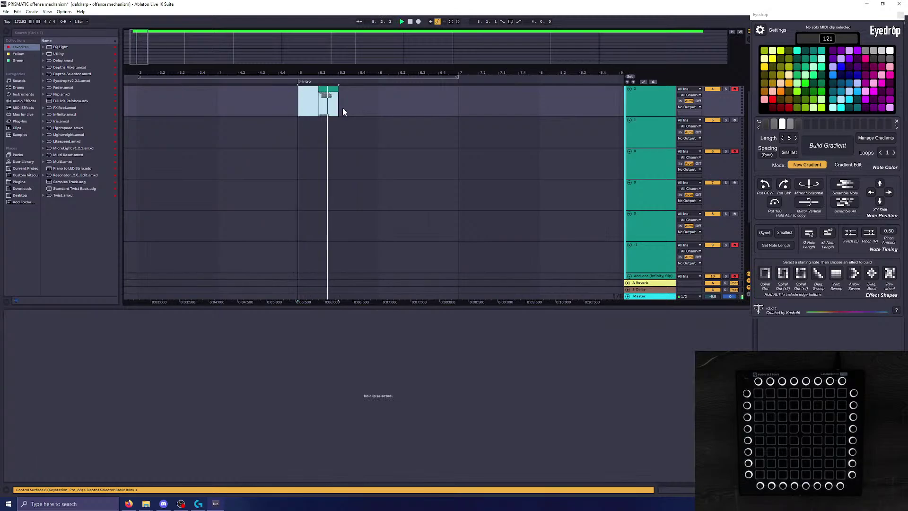
Step: Stop playback and rename the light clip at 5.2.1 as Snare
click(331, 97)
key(space)
text(Snre)
key(Return)
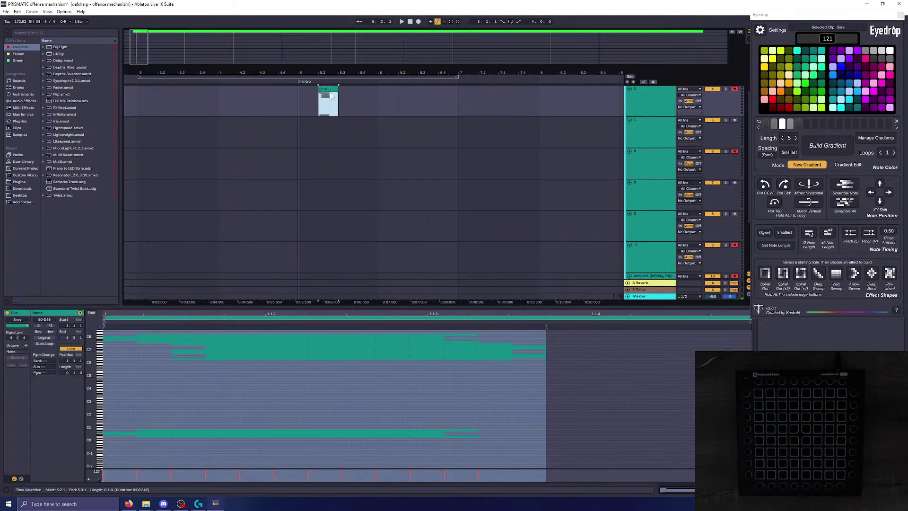
key(ctrl+r)
text(Snare)
key(Return)
Step: Select the two beats from the Intro locator through the Snare clip and duplicate them repeatedly until the pattern reaches bar 13
click(297, 107)
key(space)
drag(298, 107, 339, 108)
key(ctrl+d)
key(ctrl+d)
drag(172, 51, 173, 16)
key(ctrl+d)
key(ctrl+d)
key(ctrl+d)
key(ctrl+d)
key(ctrl+d)
key(ctrl+d)
key(ctrl+d)
key(ctrl+d)
key(ctrl+d)
key(ctrl+d)
key(ctrl+d)
scroll(336, 248, up, 2)
key(ctrl+d)
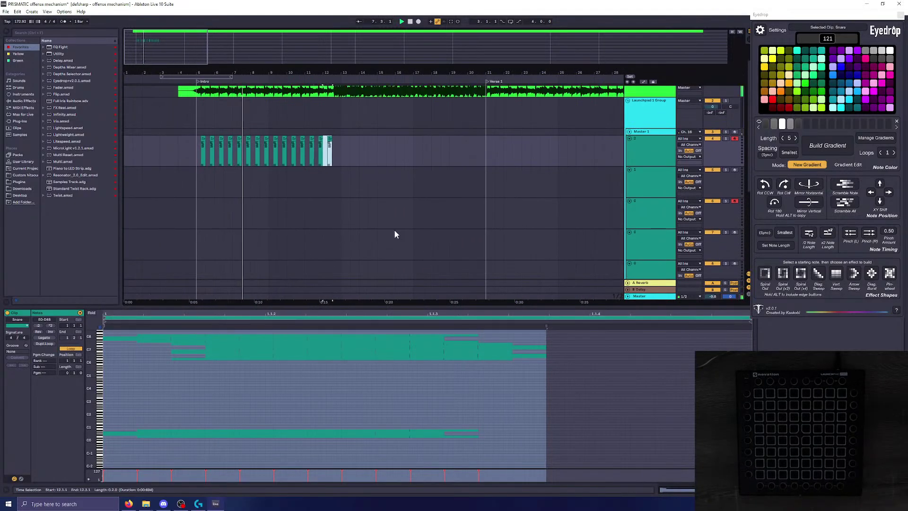
key(ctrl+d)
Step: Stop playback and delete the last Snare clip, the one just before bar 13
scroll(260, 154, up, 1)
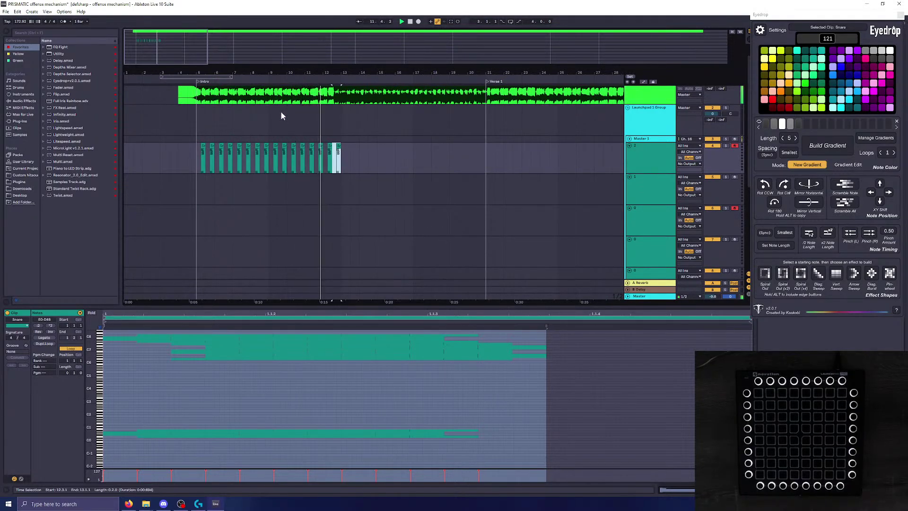
drag(294, 73, 284, 121)
key(space)
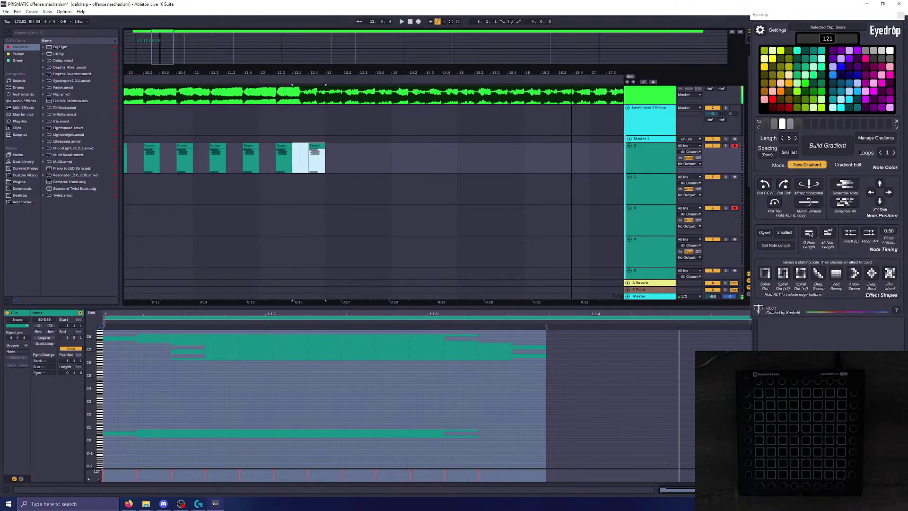
click(367, 189)
click(314, 146)
drag(188, 50, 209, 59)
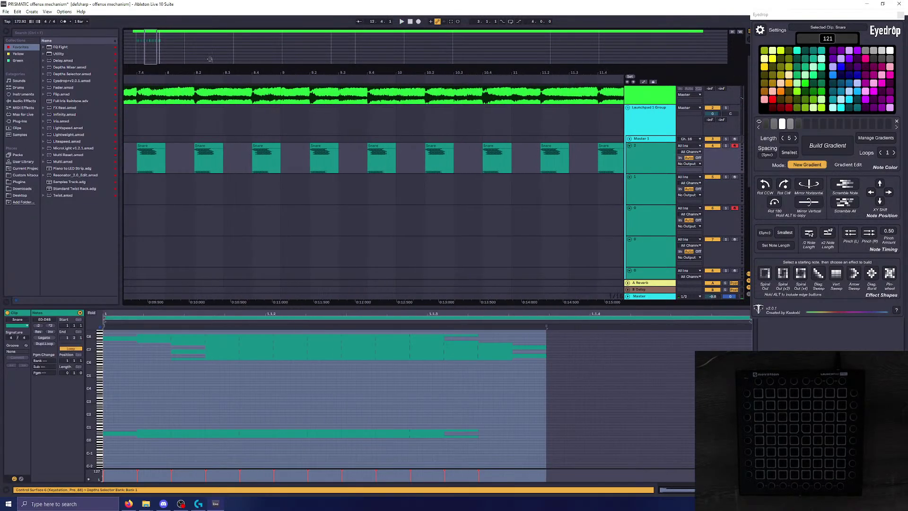
Step: Insert two empty MIDI clips after the last Snare clip, from 12.3.3 to 12.4.3 and from 12.4.3 to 13.1.1
drag(153, 48, 162, 62)
scroll(319, 219, up, 2)
click(276, 172)
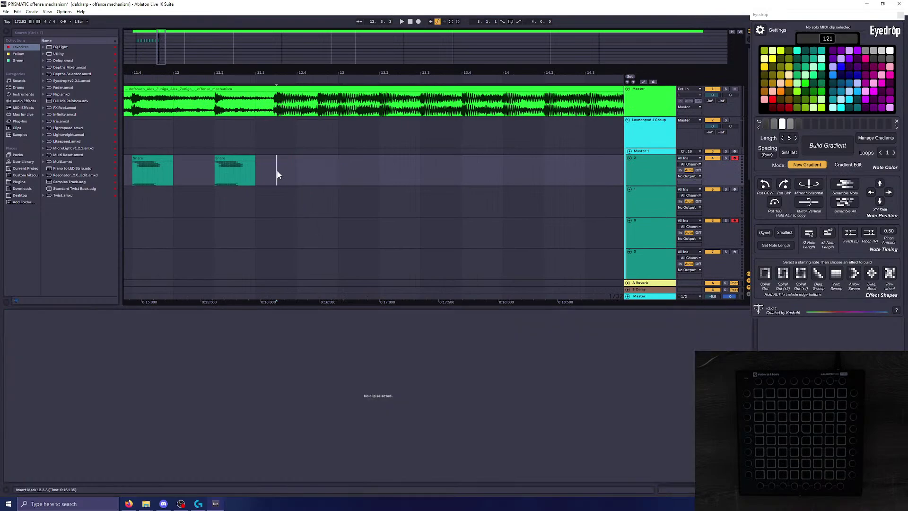
drag(278, 174, 337, 170)
right_click(315, 169)
click(341, 225)
right_click(335, 172)
click(357, 228)
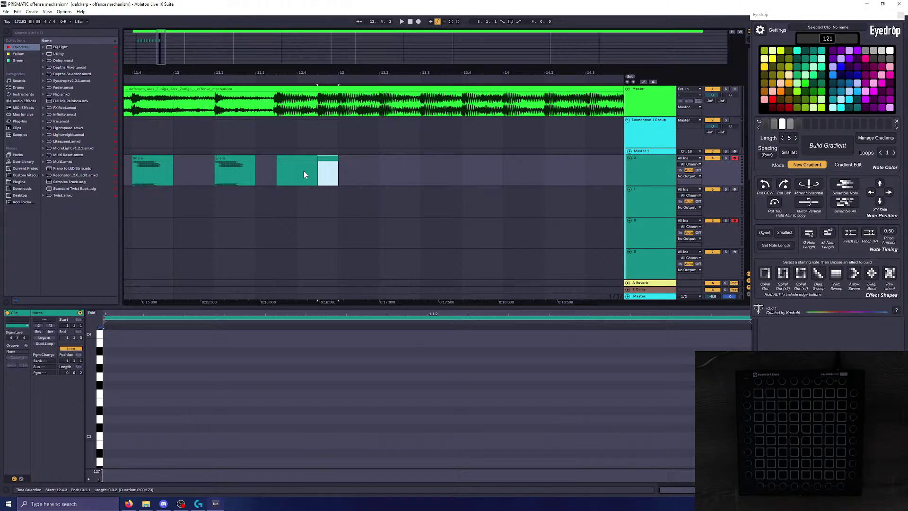
mouse_move(162, 55)
mouse_down()
mouse_move(151, 51)
mouse_move(164, 64)
mouse_move(164, 53)
mouse_move(152, 52)
mouse_up()
click(470, 166)
click(218, 160)
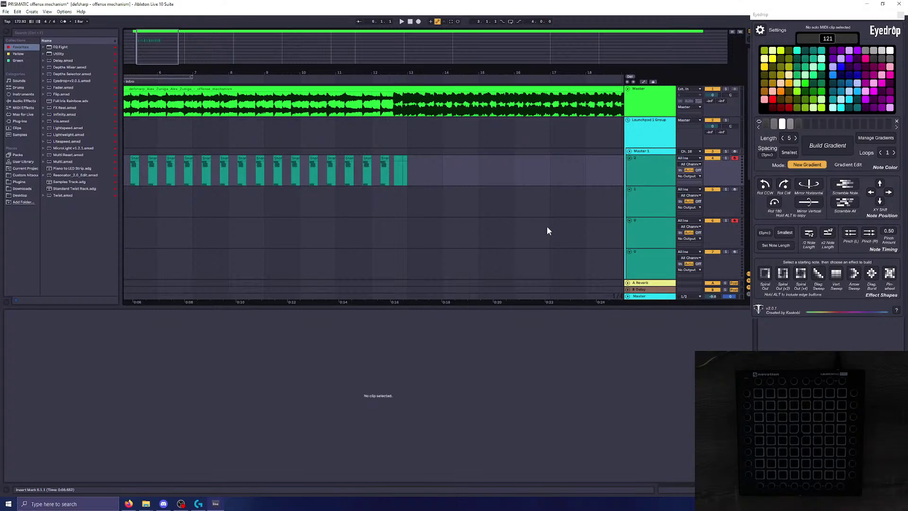
drag(159, 54, 159, 50)
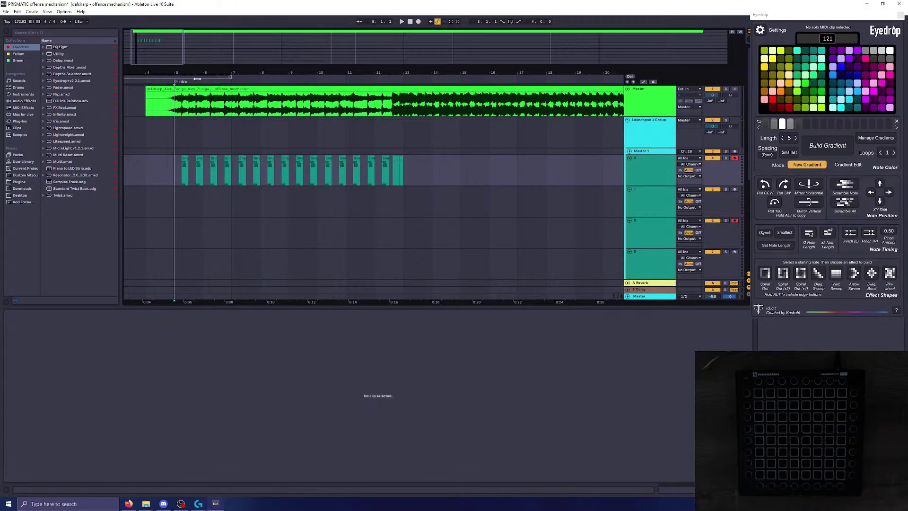
drag(195, 41, 167, 51)
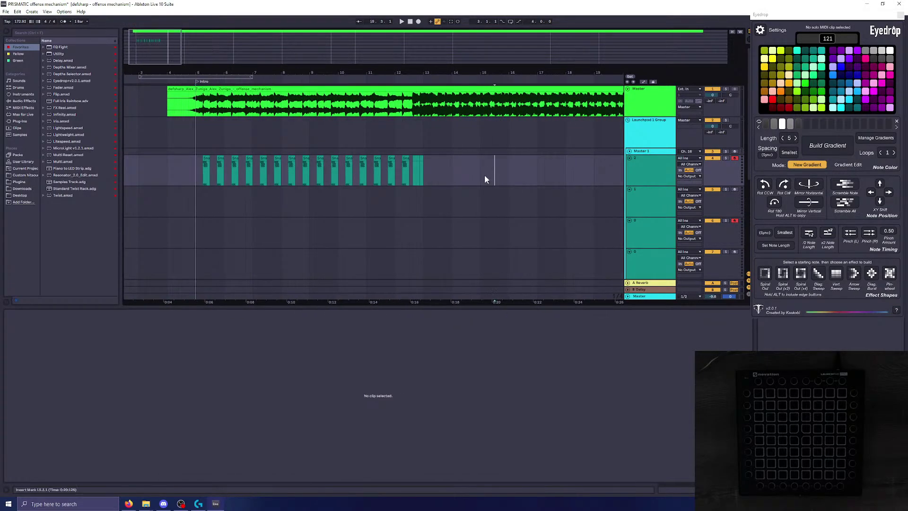
Step: Play the passage from the last Snare clip through the two empty clips
click(413, 164)
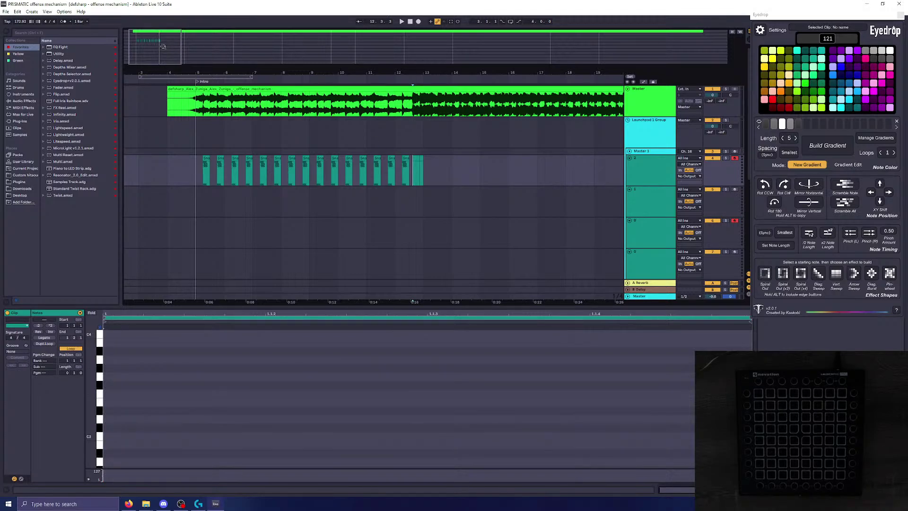
drag(166, 46, 164, 73)
drag(347, 166, 367, 168)
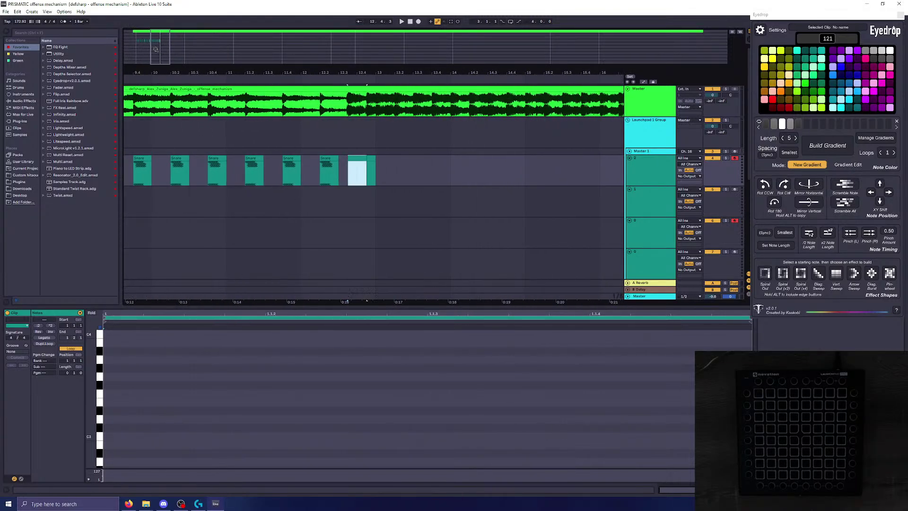
drag(157, 49, 158, 59)
drag(91, 399, 57, 400)
click(149, 351)
click(290, 156)
click(289, 152)
key(space)
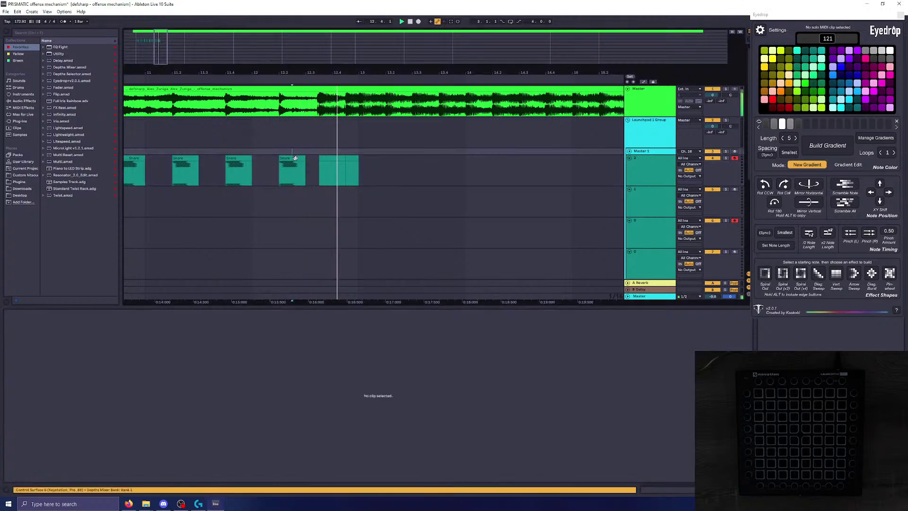
key(space)
drag(347, 172, 318, 178)
click(110, 364)
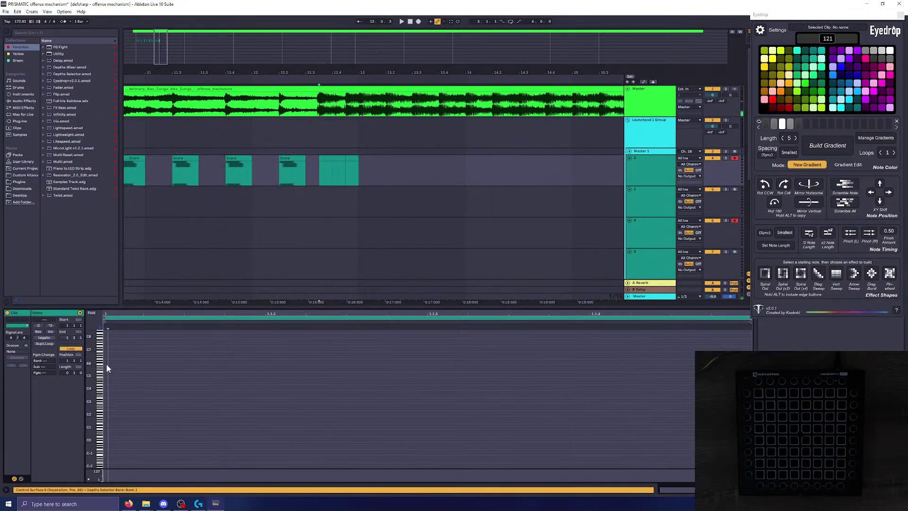
key(Left)
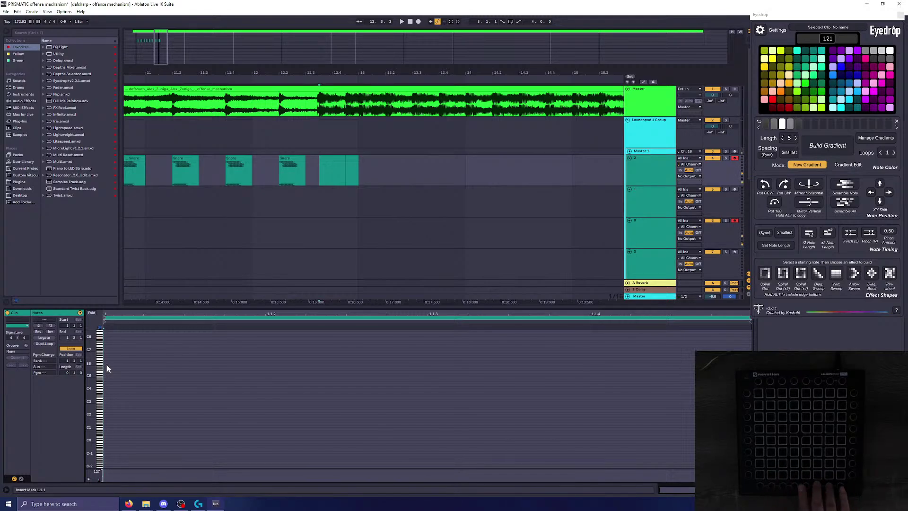
click(324, 203)
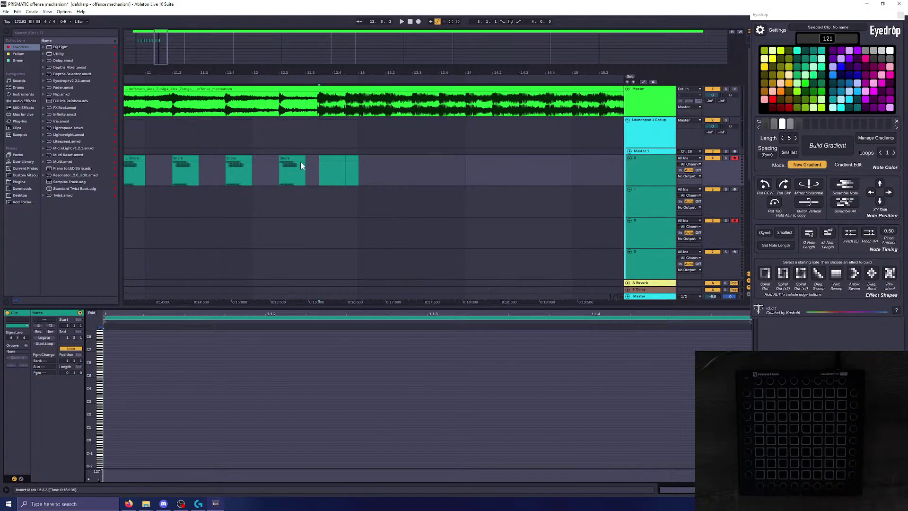
Step: Copy the last Snare clip and paste it over the empty clip at 12.3.3
click(301, 164)
click(319, 170)
click(328, 159)
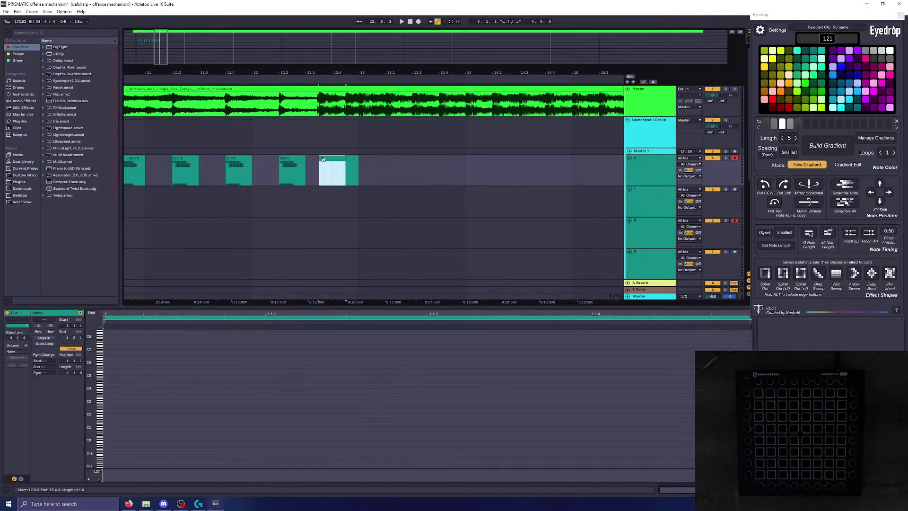
click(290, 158)
key(ctrl+c)
click(322, 170)
key(ctrl+v)
Step: Copy all the notes in the pasted Snare clip and paste a second group just after 1.1.4
click(482, 378)
key(ctrl+a)
drag(105, 333, 560, 453)
key(space)
key(space)
key(ctrl+c)
click(622, 396)
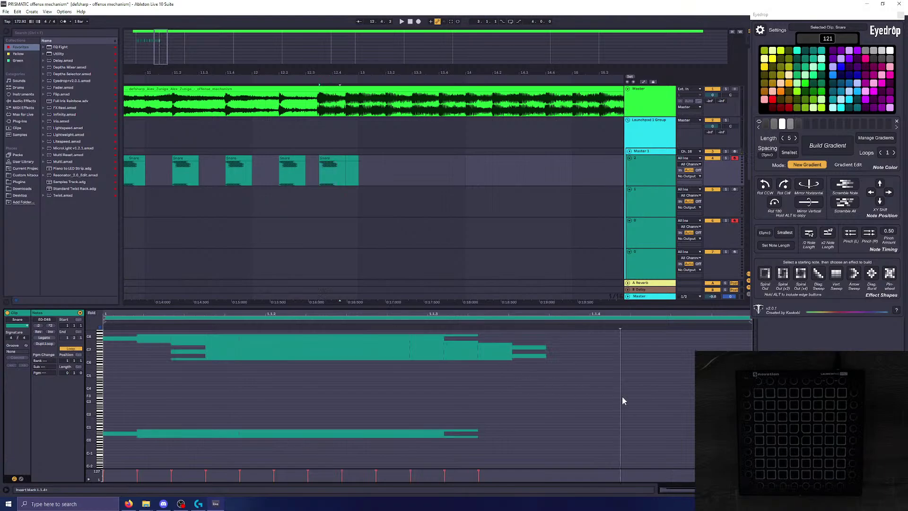
key(ctrl+v)
Step: Switch the window to full screen and pinch the clip's first group of notes left by 0.50
mouse_move(676, 496)
mouse_down()
mouse_move(678, 398)
mouse_move(683, 466)
mouse_move(674, 494)
mouse_up()
click(480, 394)
click(459, 391)
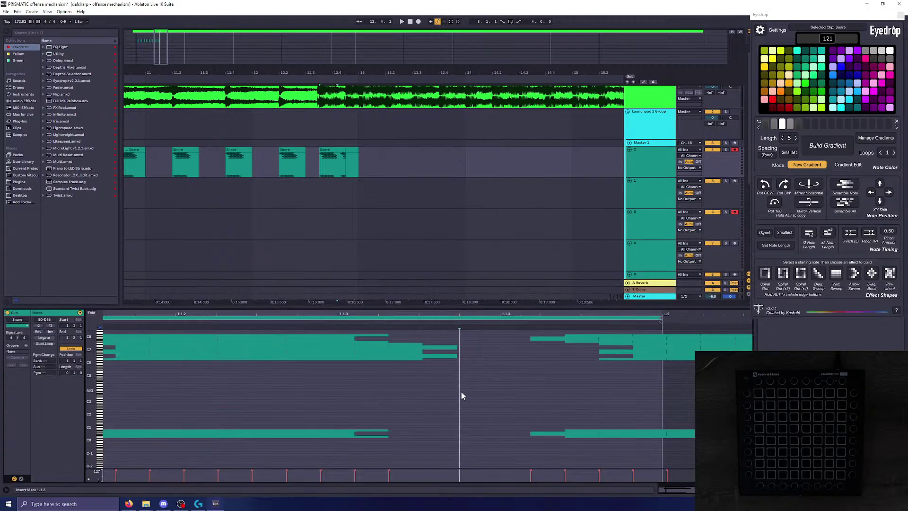
key(ctrl+a)
click(475, 411)
scroll(472, 417, down, 3)
drag(386, 452, 113, 332)
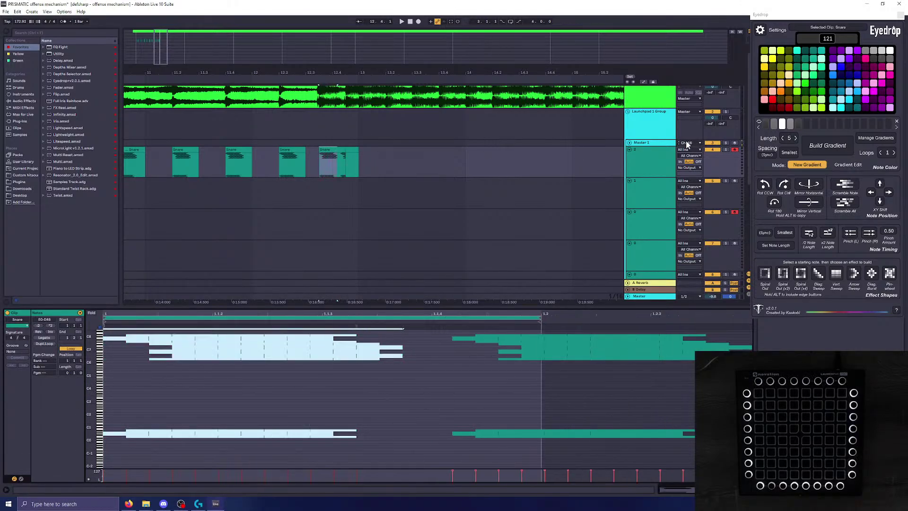
click(438, 406)
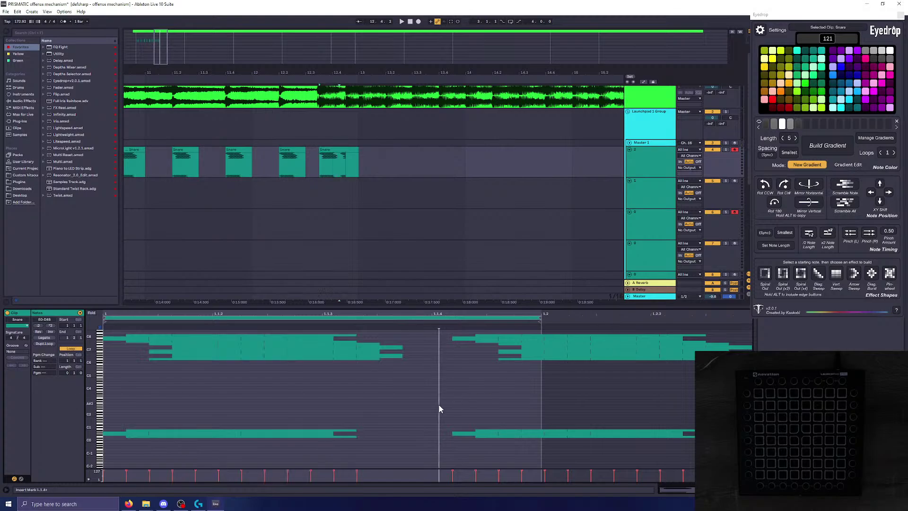
key(F11)
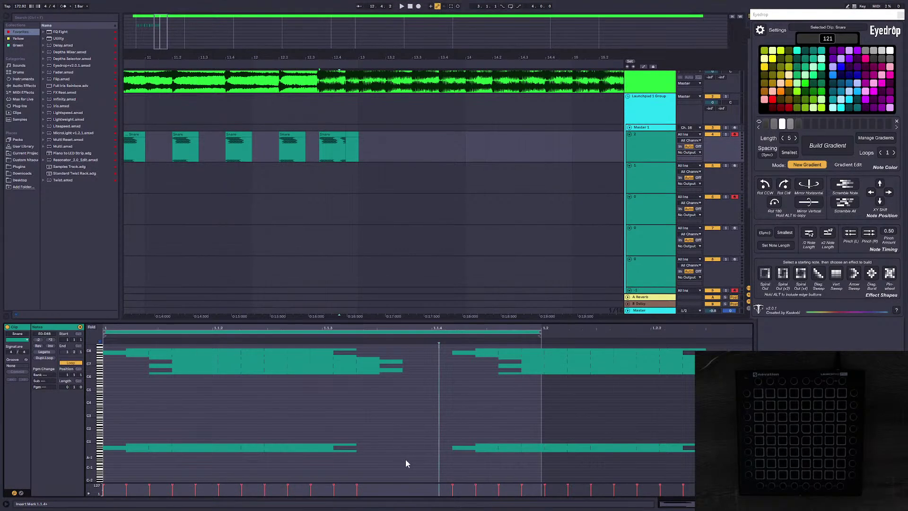
drag(405, 463, 111, 349)
click(849, 232)
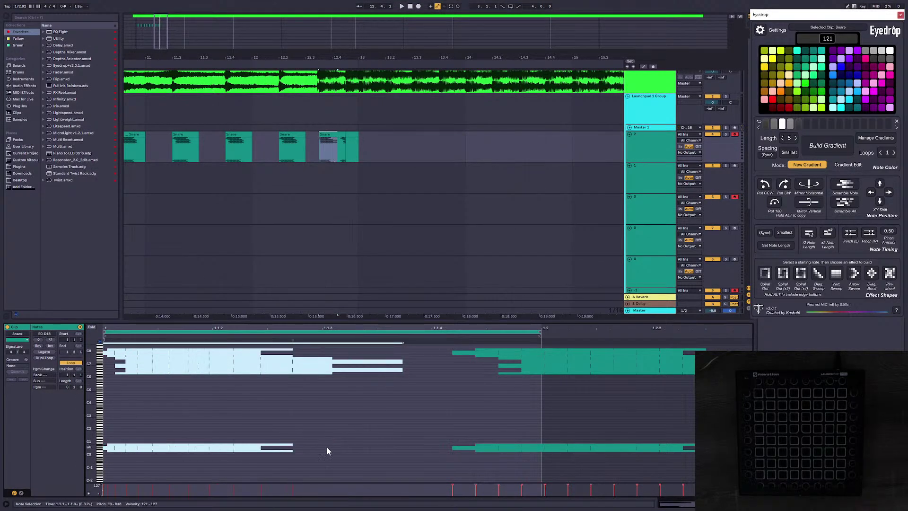
Step: Reverse the clip's second group of notes and remove its gradient
drag(445, 466, 691, 313)
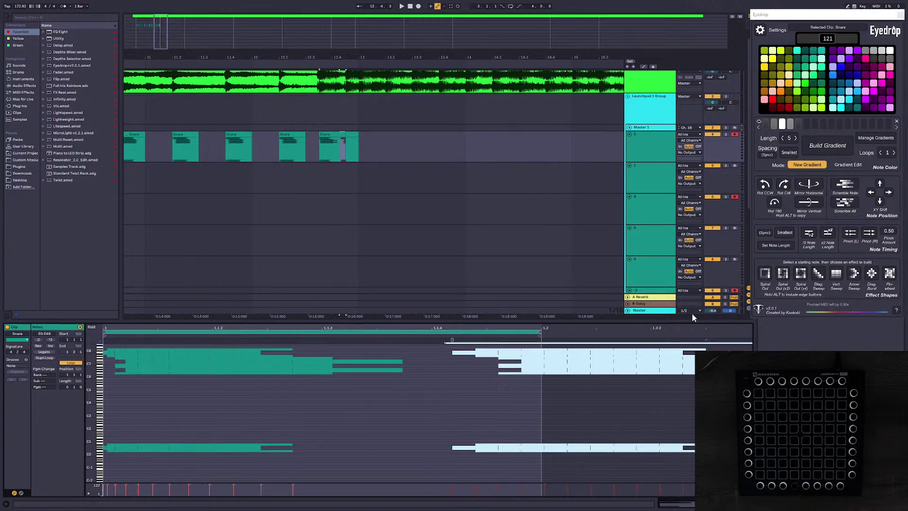
click(40, 346)
click(843, 166)
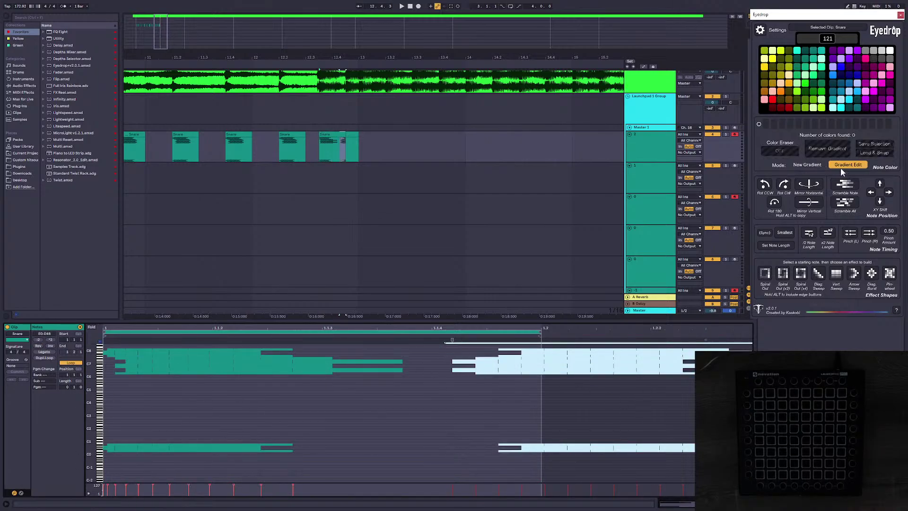
click(830, 148)
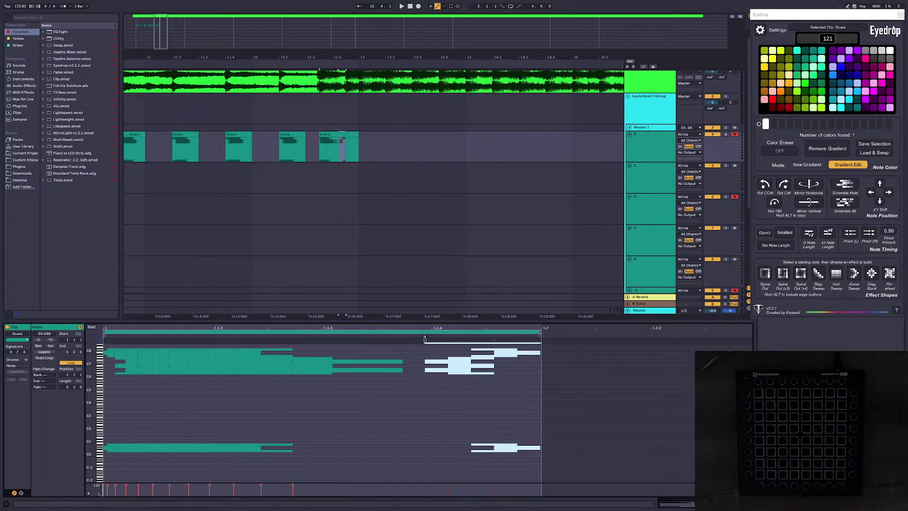
Step: Stretch the reversed notes to span 1.1.3 to 1.2 and pinch them right by 0.30
drag(384, 339, 332, 339)
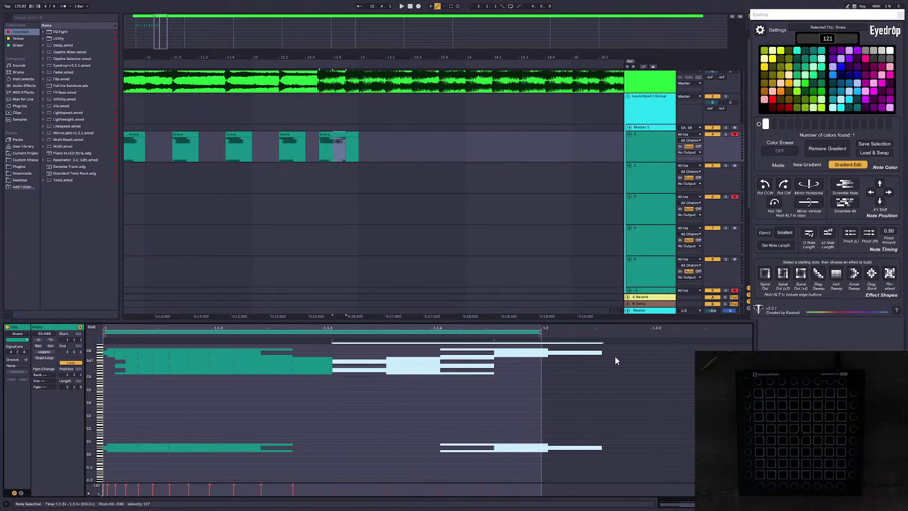
mouse_move(494, 340)
mouse_down()
mouse_move(450, 343)
mouse_move(458, 345)
mouse_up()
click(868, 233)
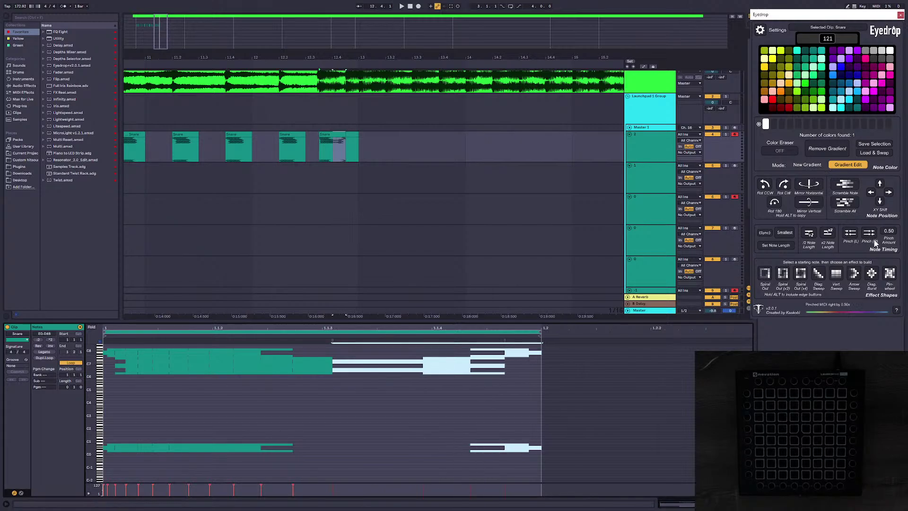
drag(896, 231, 895, 246)
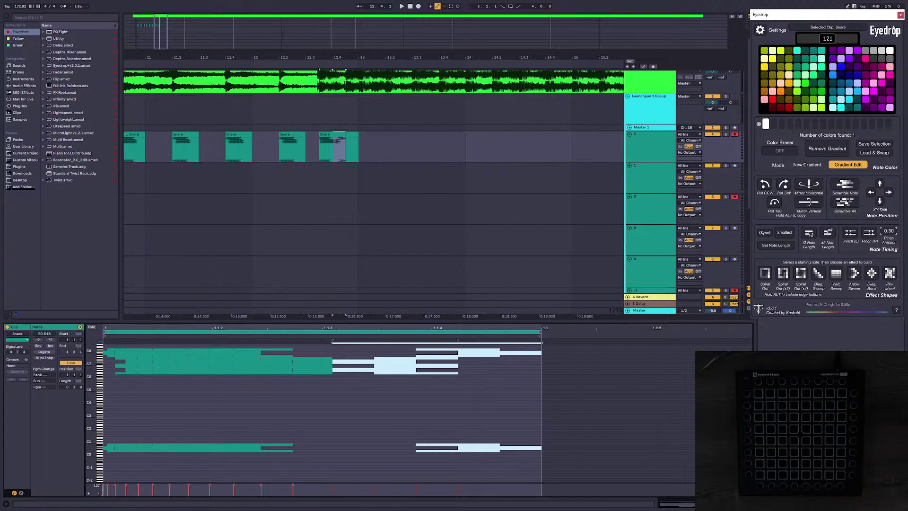
click(870, 234)
Step: Play back the edited Snare clip at 12.3.3 to check its lights
click(726, 378)
key(space)
key(space)
key(space)
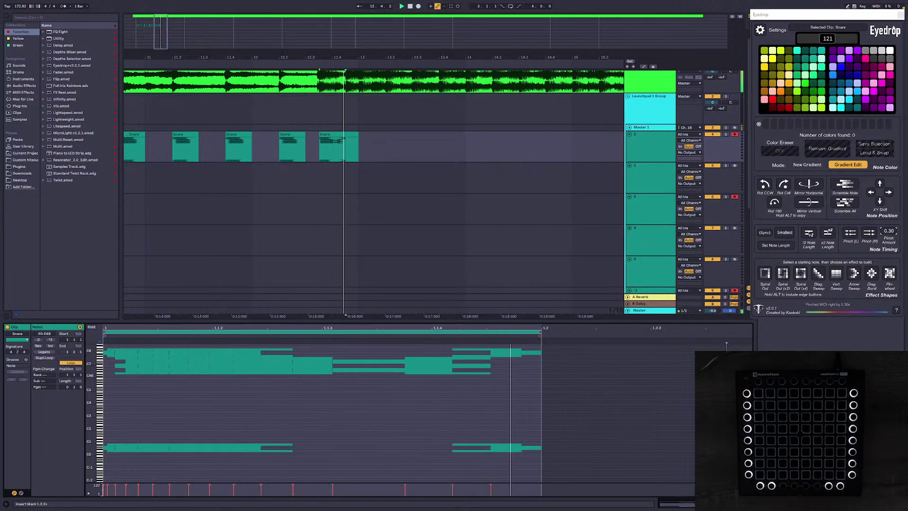
key(space)
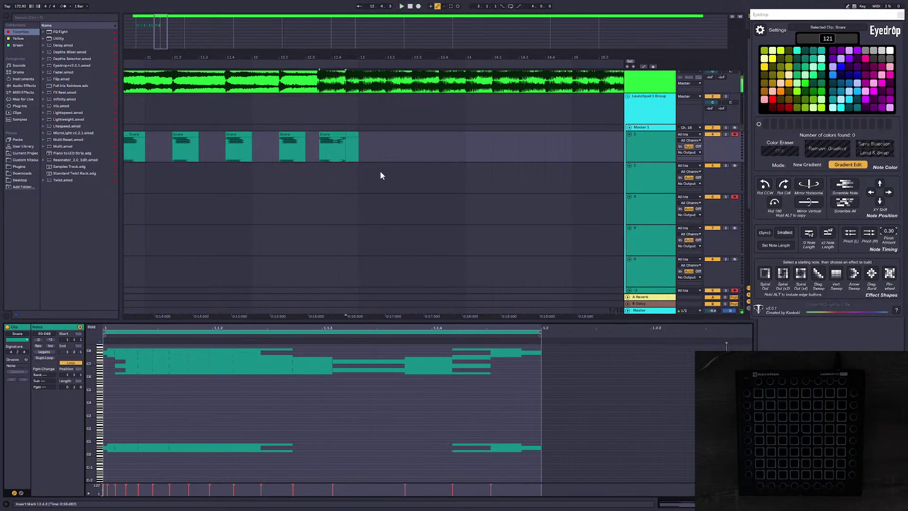
Step: Enter a run of Launchpad edge notes in the empty clip at 12.4.3 and add a vertically mirrored copy of them
click(352, 134)
click(104, 372)
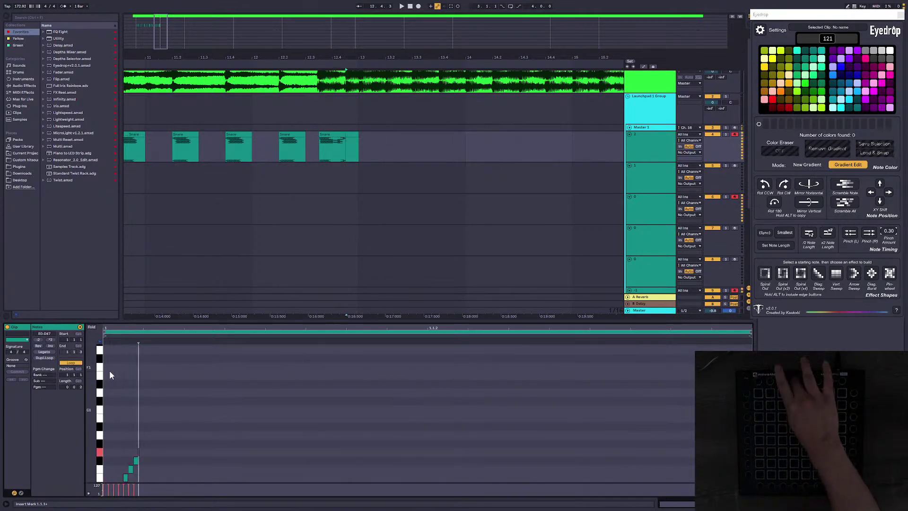
drag(91, 378, 43, 379)
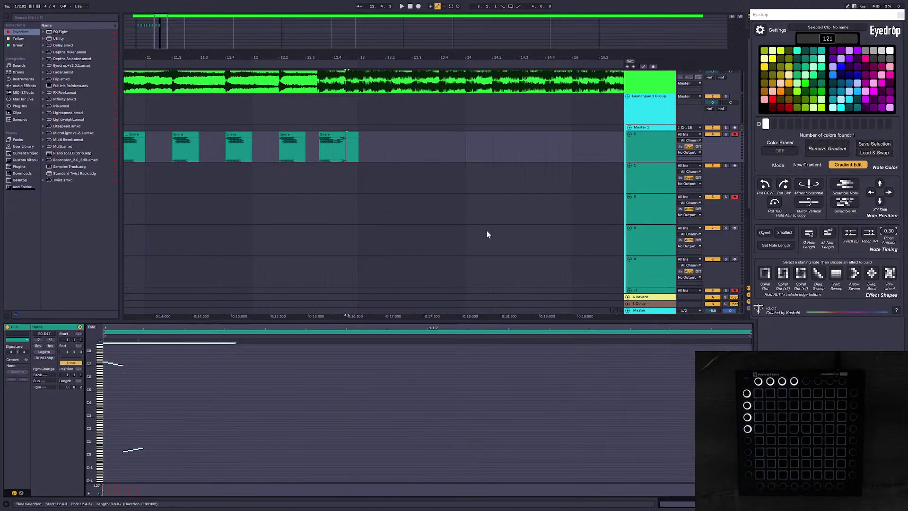
alt+click(808, 202)
key(ctrl+a)
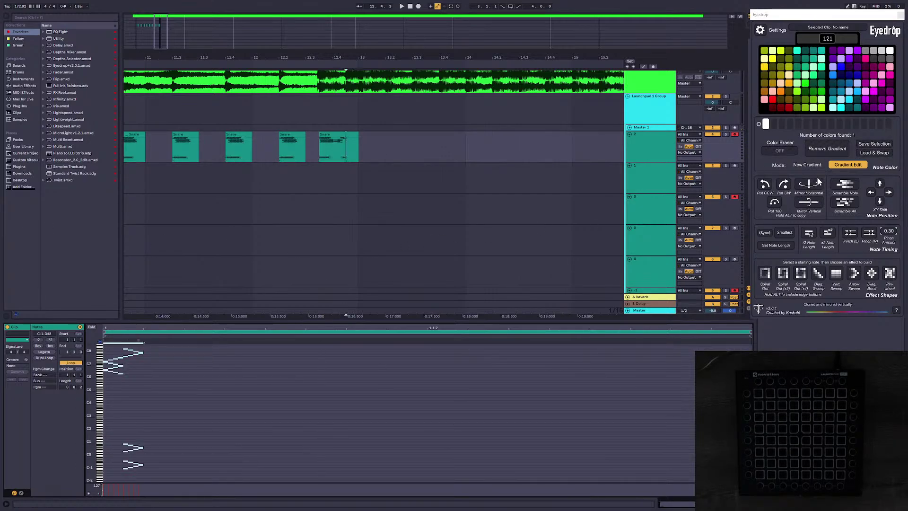
Step: Delete the lowest-pitched notes of the mirrored pattern and double the length of the remaining notes
click(807, 165)
click(184, 474)
drag(160, 479, 118, 457)
key(Delete)
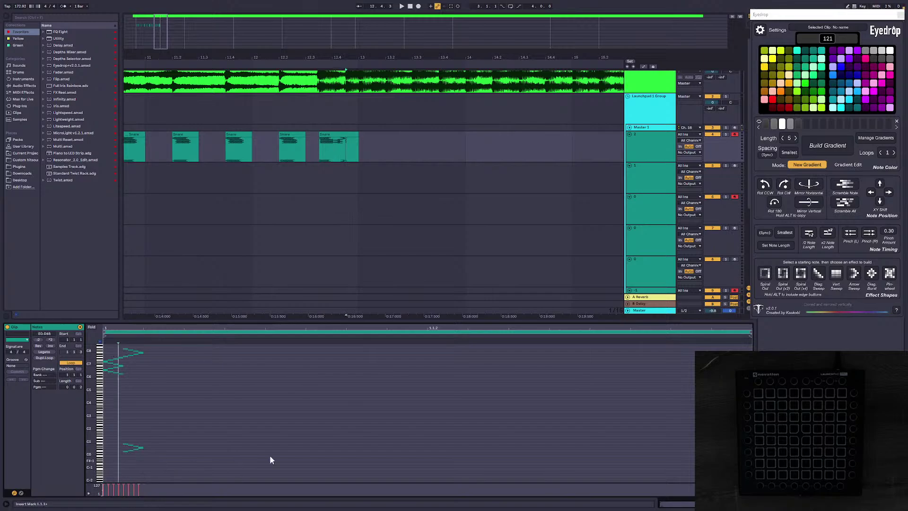
click(345, 426)
key(ctrl+a)
click(827, 232)
Step: Apply a new gradient to the notes at 12.4.3 and stretch them across the full clip
click(829, 146)
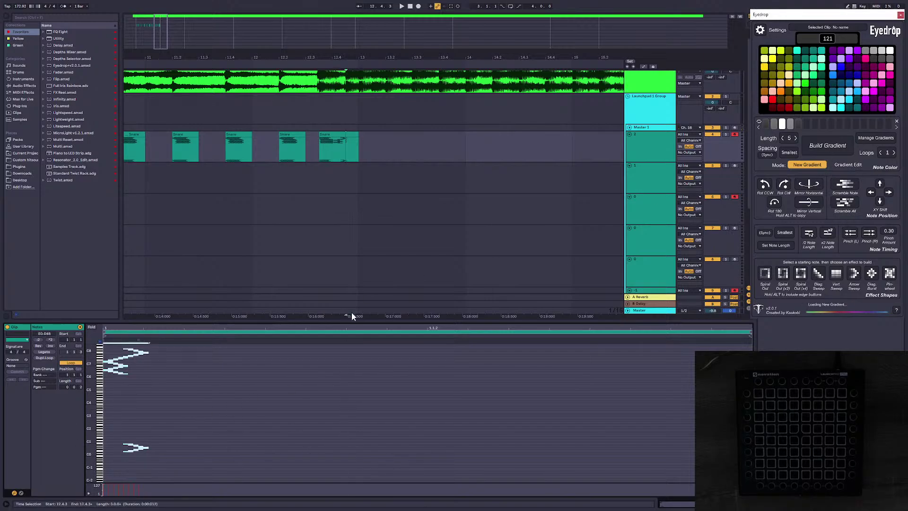
drag(180, 339, 660, 328)
key(space)
key(space)
key(space)
key(space)
key(space)
key(space)
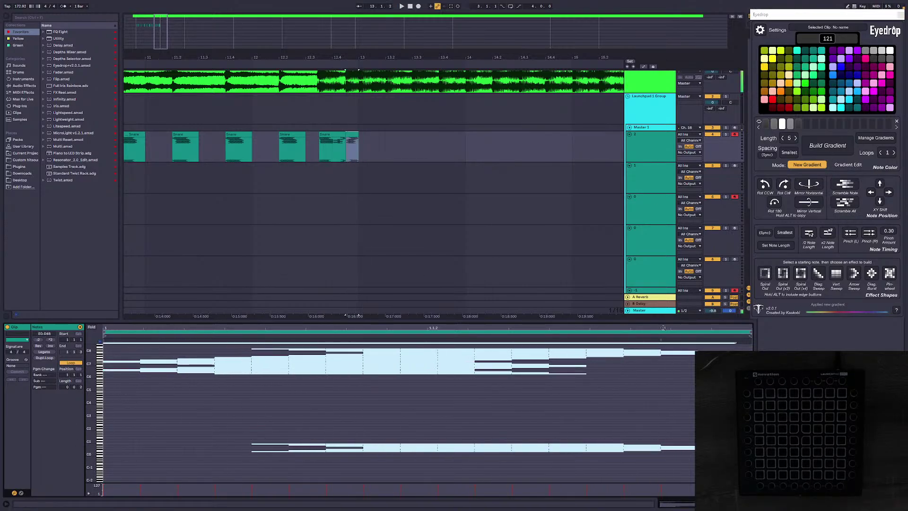
Step: Play the song from the second Snare clip before 12.3.3 through the last two clips
click(304, 150)
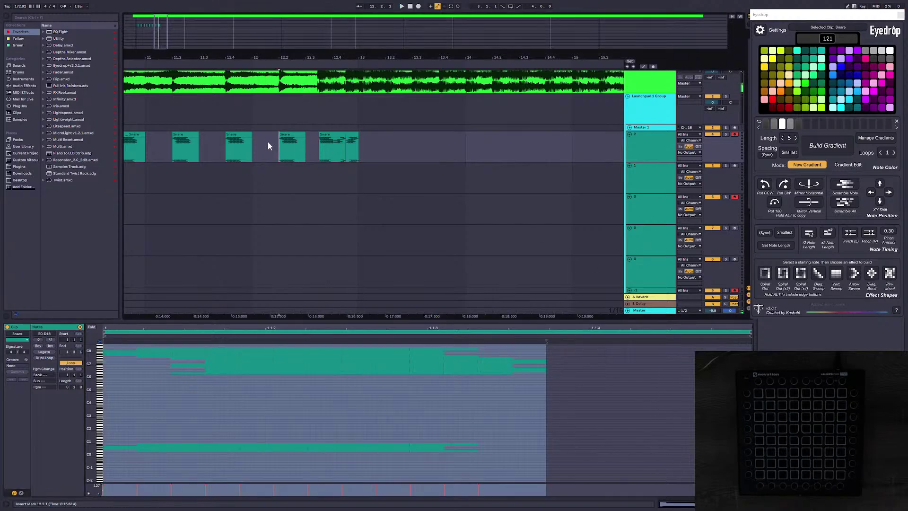
click(266, 144)
click(253, 140)
key(space)
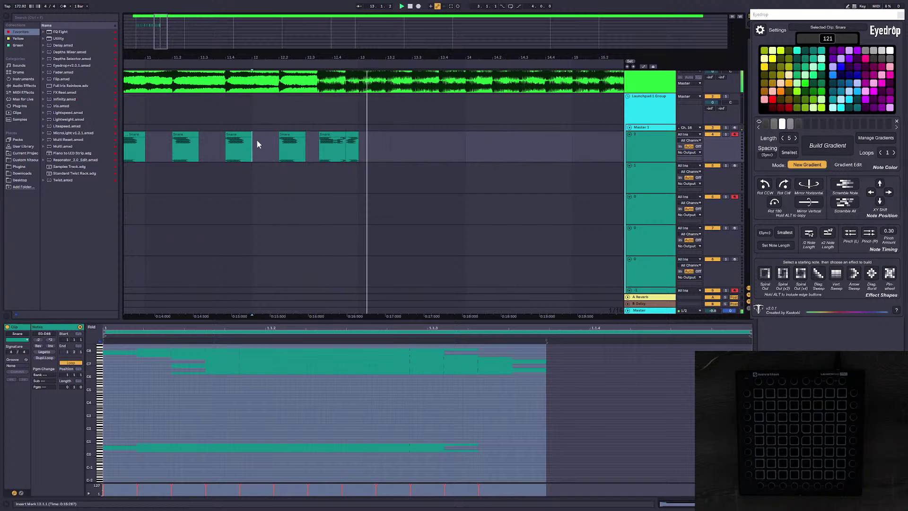
Step: Rotate the notes of the clip at 12.4.3 by 90 degrees clockwise and play it together with the preceding Snare clip
click(351, 142)
click(784, 186)
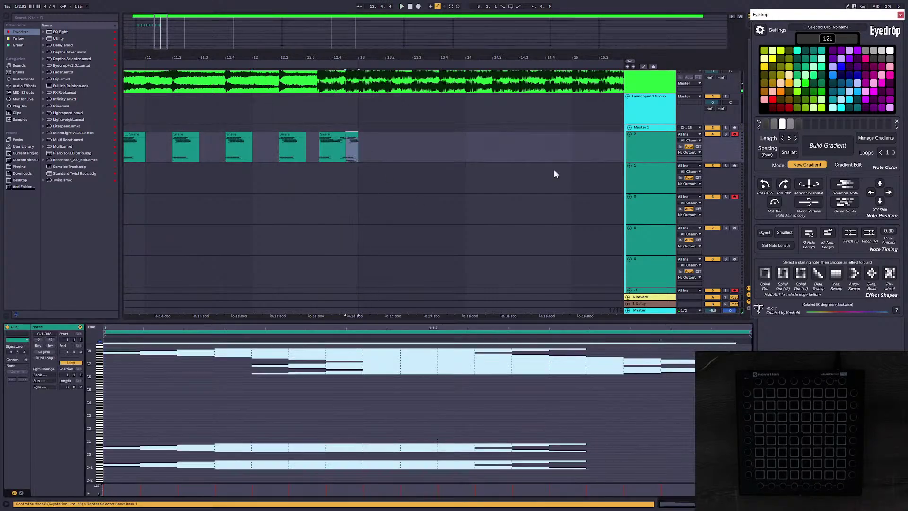
click(334, 137)
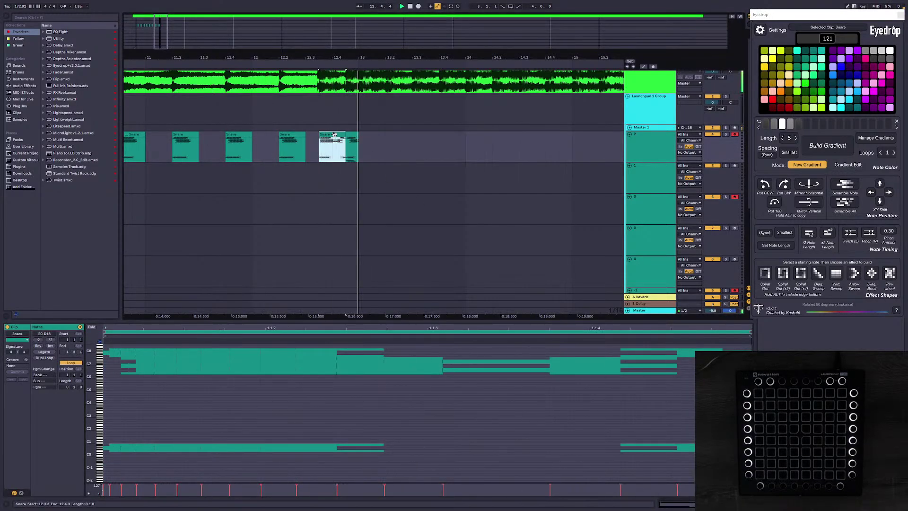
key(space)
Step: Clear the rotated light pattern from the clip at 12.4.3
click(352, 139)
key(Delete)
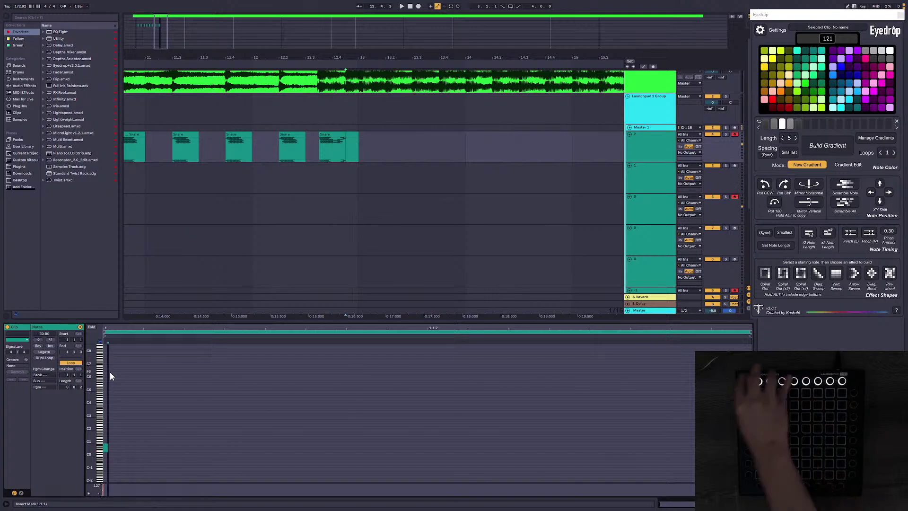
Step: Clone the edge-button notes rotated by 90 and 180 degrees and build a length 5 gradient stretched across most of the clip at 12.4.3
alt+click(774, 202)
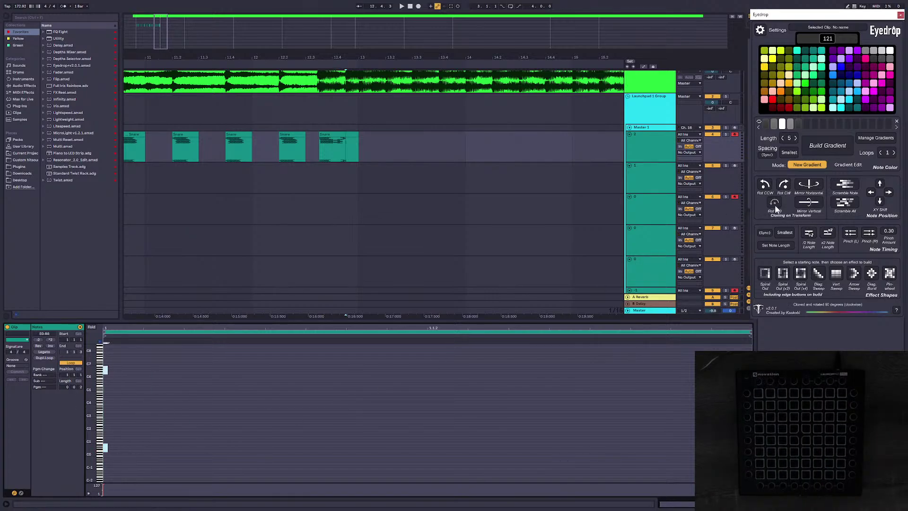
key(ctrl+a)
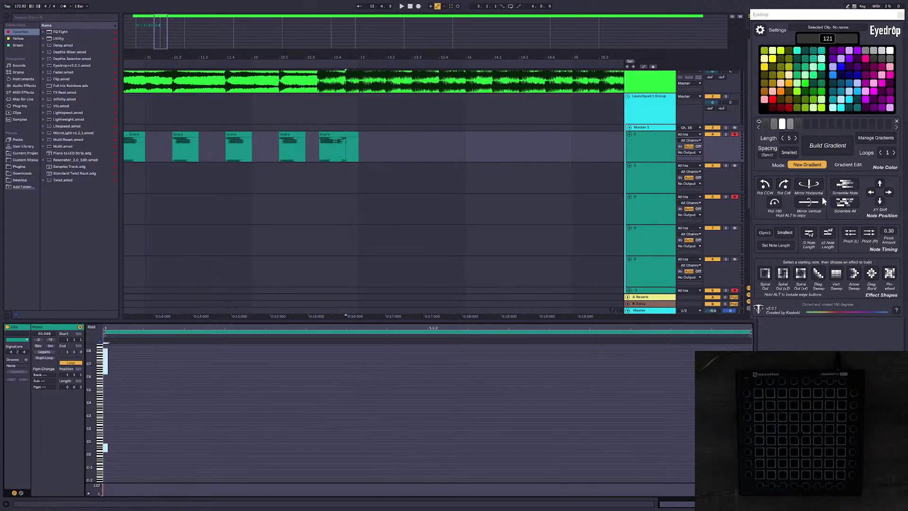
click(815, 149)
drag(129, 342, 673, 341)
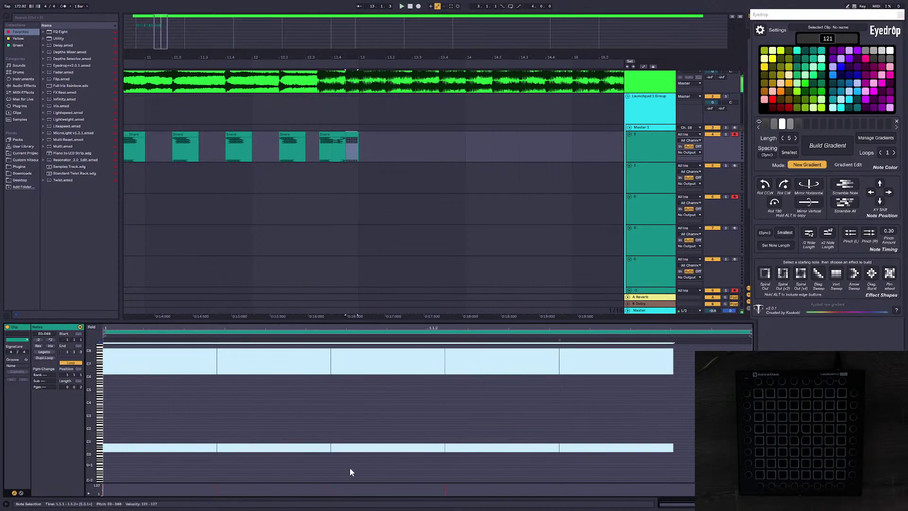
Step: Delete the first two and last two steps of the gradient, keeping the third, and nudge it towards the clip start
drag(349, 467, 163, 359)
drag(288, 472, 144, 354)
key(Delete)
key(ctrl+a)
key(Left)
key(Left)
key(Left)
key(Left)
key(Left)
key(Left)
key(Left)
key(Left)
key(Left)
key(Left)
key(Left)
key(Left)
key(Left)
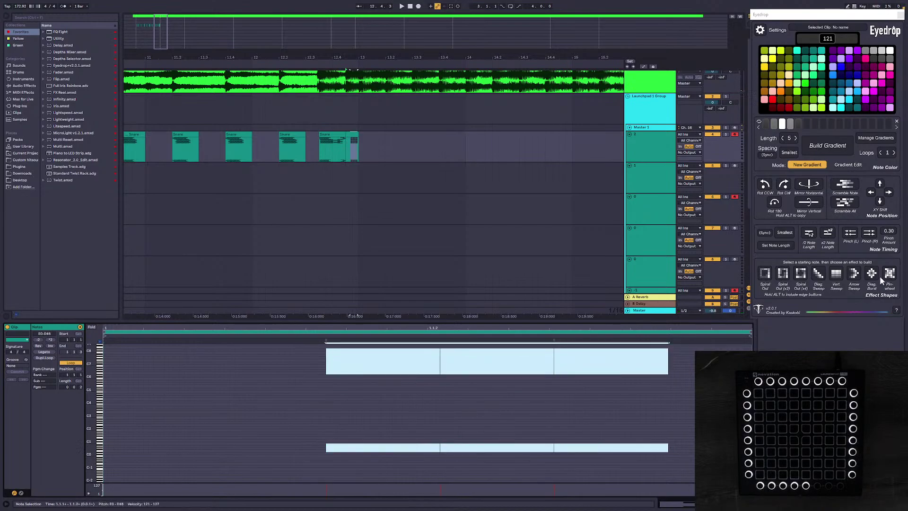
drag(437, 469, 691, 329)
key(Delete)
Step: Move the remaining edge notes to the clip start, lengthen them to about half the clip, and play the result
drag(409, 468, 202, 251)
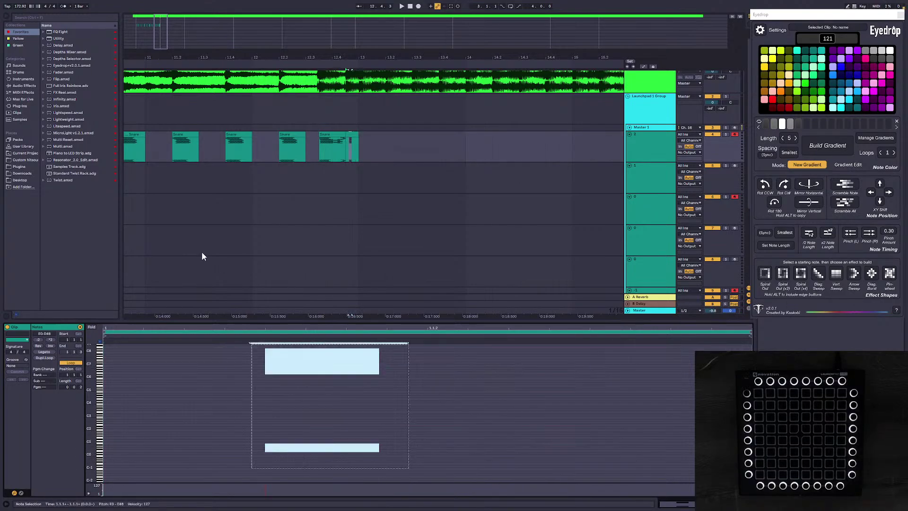
drag(363, 368, 292, 368)
key(Left)
key(Left)
key(Left)
key(Left)
key(Left)
key(Left)
key(Left)
key(Left)
key(Left)
key(Left)
key(Left)
key(Left)
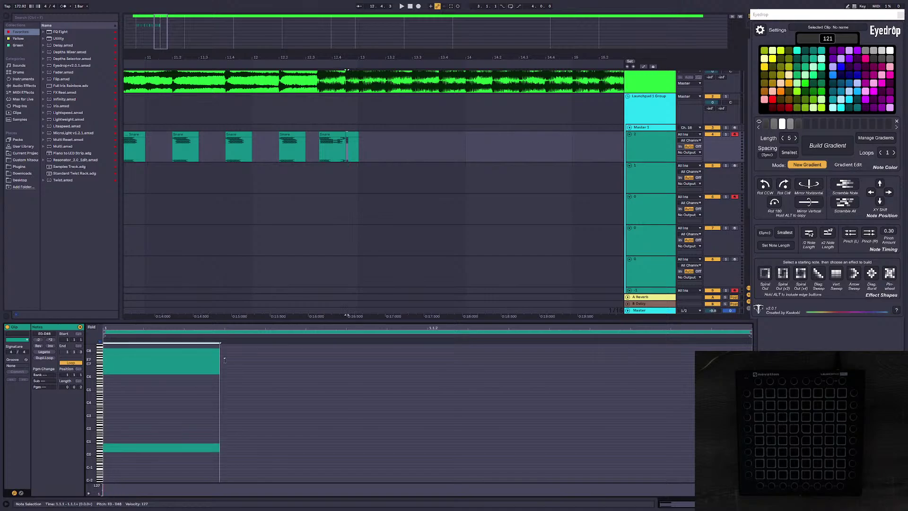
drag(221, 365, 427, 365)
key(space)
key(space)
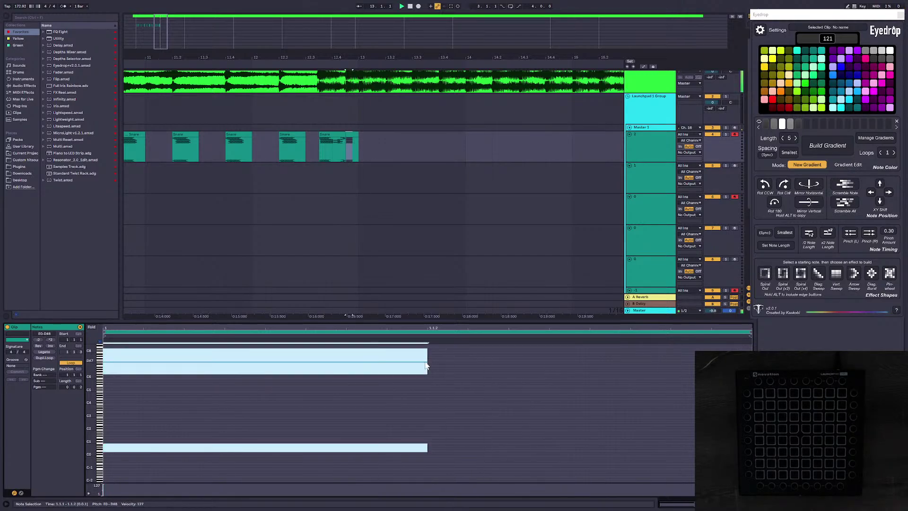
Step: Undo the lengthening and the last moves of the edge notes
key(ctrl+z)
key(ctrl+z)
key(ctrl+z)
key(ctrl+z)
key(ctrl+z)
key(ctrl+z)
key(ctrl+z)
key(ctrl+z)
key(ctrl+z)
key(ctrl+z)
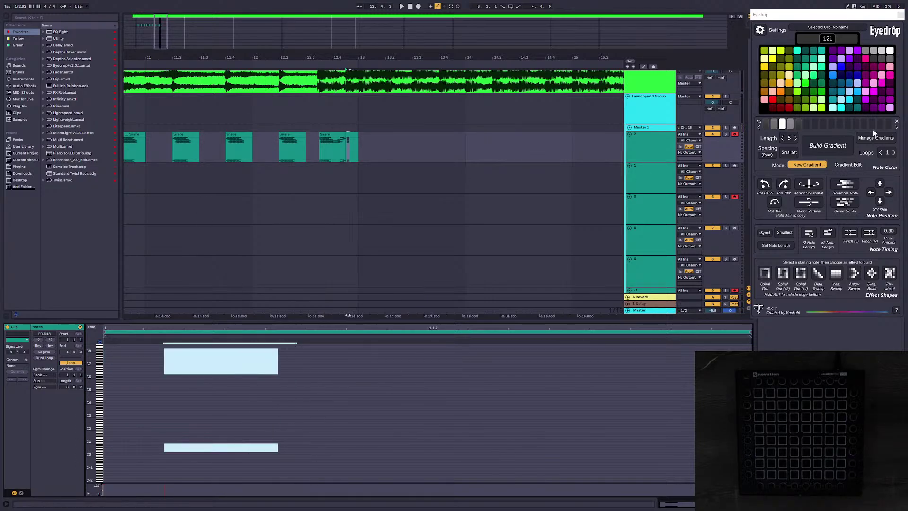
Step: Shift the gradient palette to start with white, build a length 3 gradient from the edge notes, and move it to the clip start
click(896, 128)
click(896, 128)
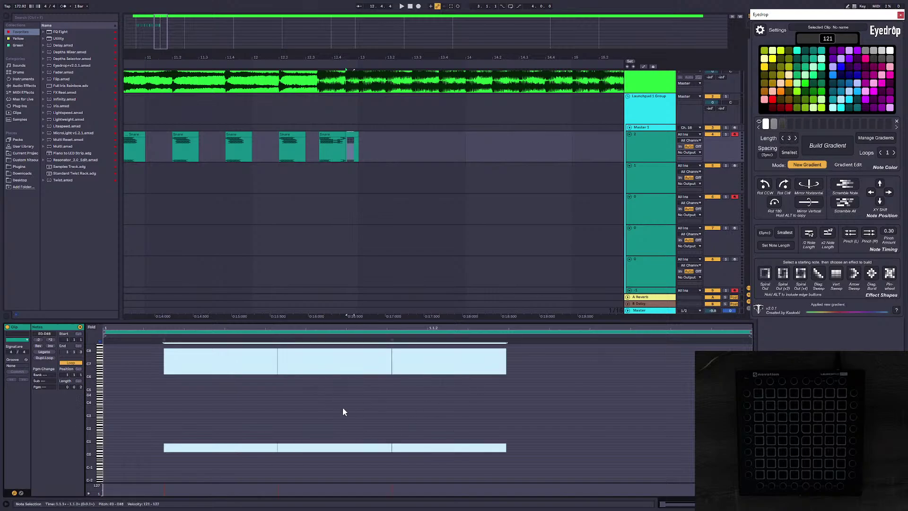
drag(209, 367, 149, 364)
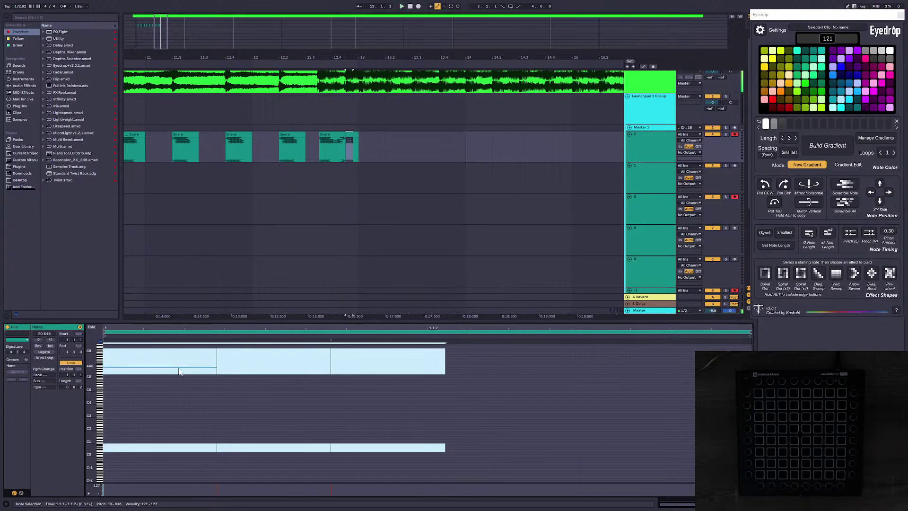
click(500, 390)
click(324, 152)
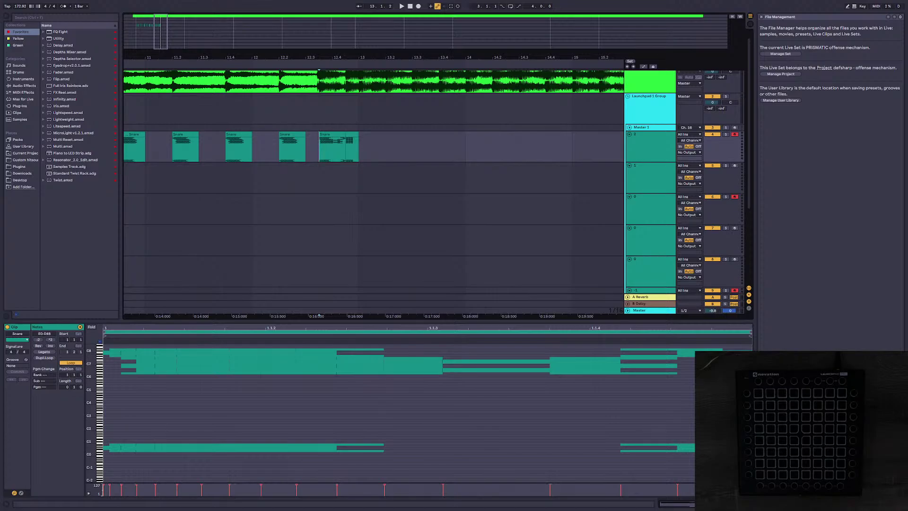
Step: Insert a new MIDI track below the green Master audio track and name it Tutorial
click(547, 232)
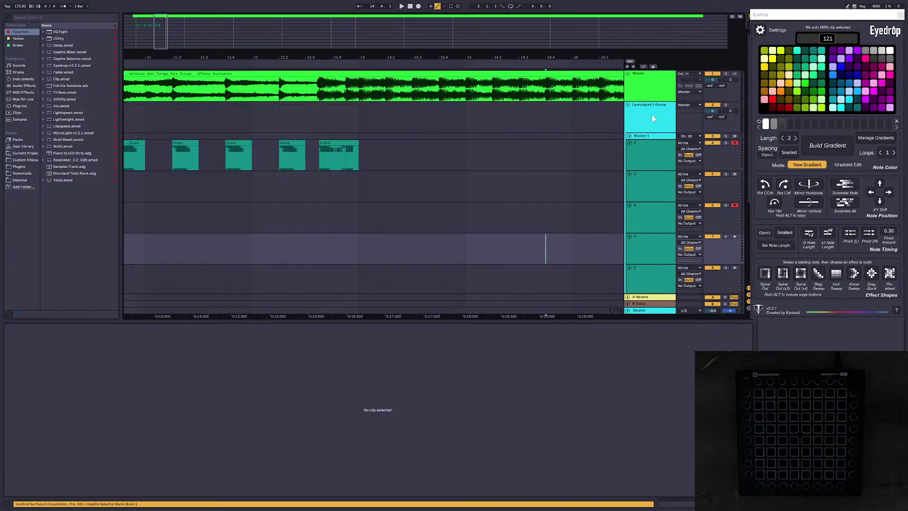
right_click(651, 95)
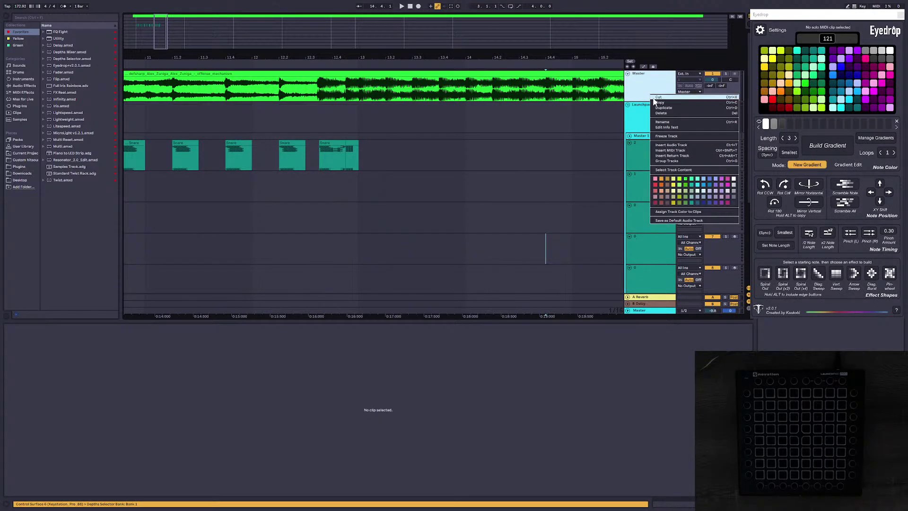
click(673, 150)
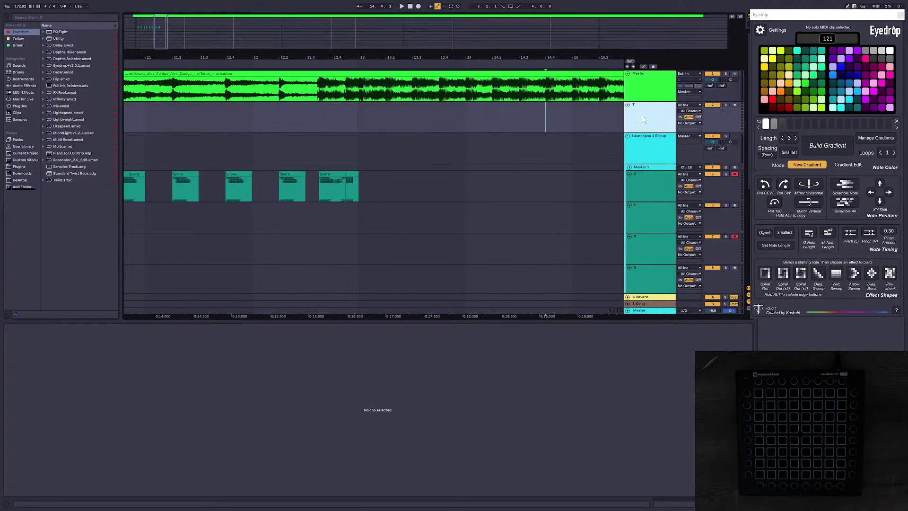
Step: Color the Tutorial track bright red
right_click(642, 118)
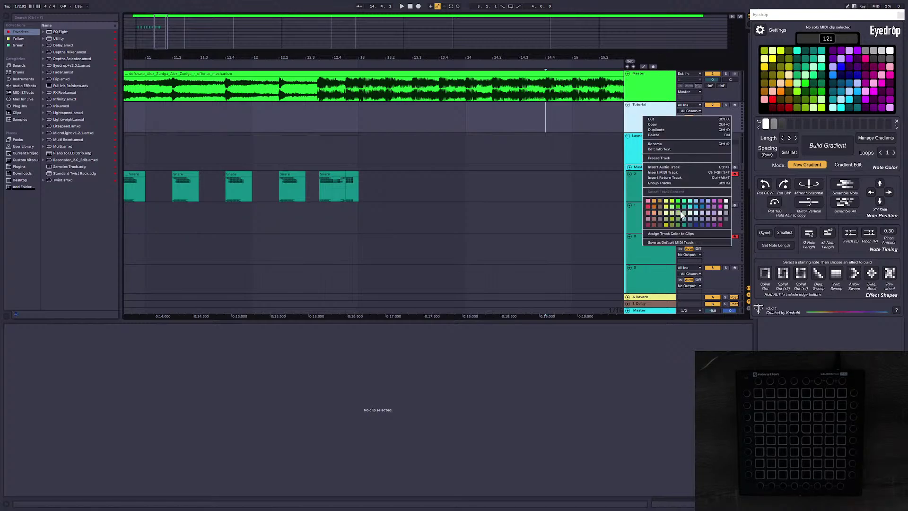
right_click(653, 121)
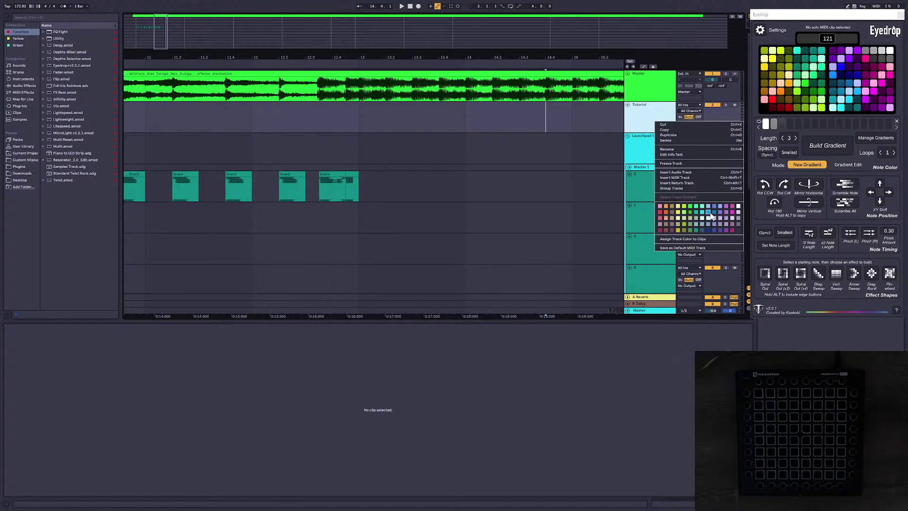
click(732, 213)
right_click(637, 123)
click(690, 219)
right_click(638, 116)
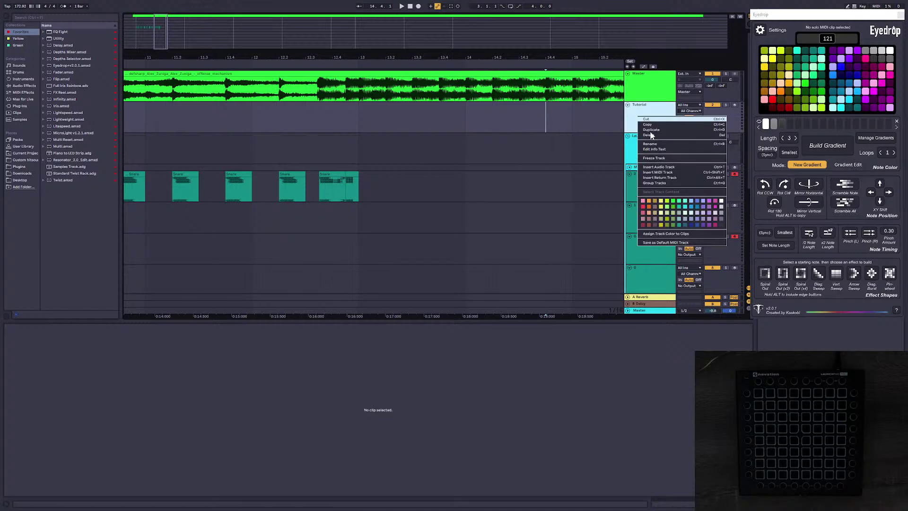
right_click(652, 111)
click(656, 199)
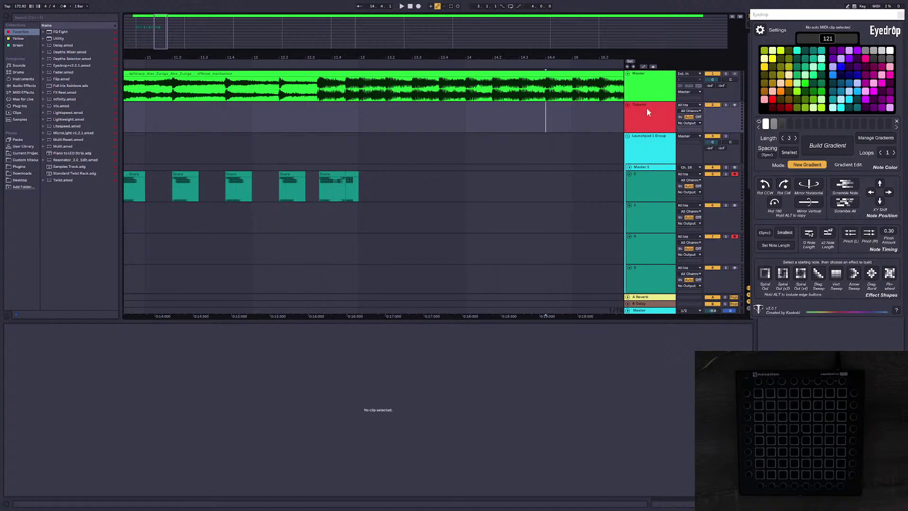
Step: Try darker shades of red on the Tutorial track and undo them
right_click(647, 109)
click(631, 97)
right_click(638, 104)
click(656, 200)
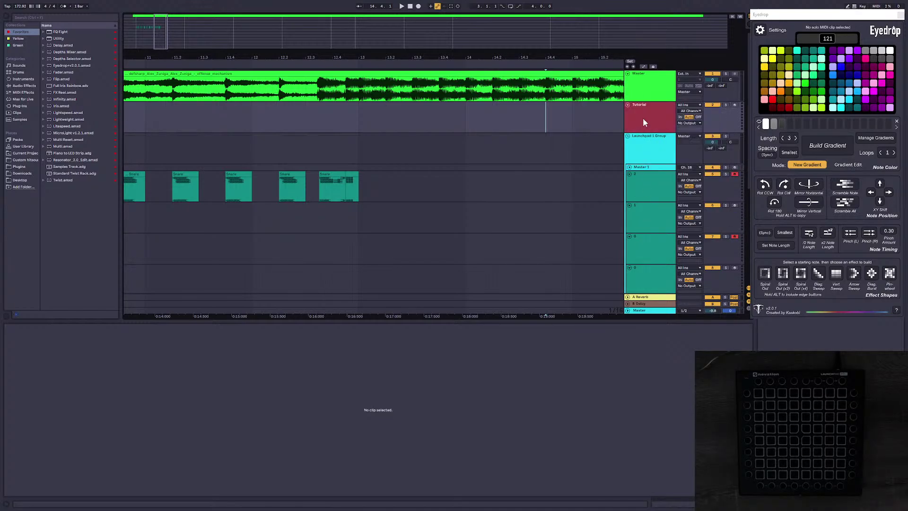
right_click(643, 114)
click(651, 207)
key(ctrl+z)
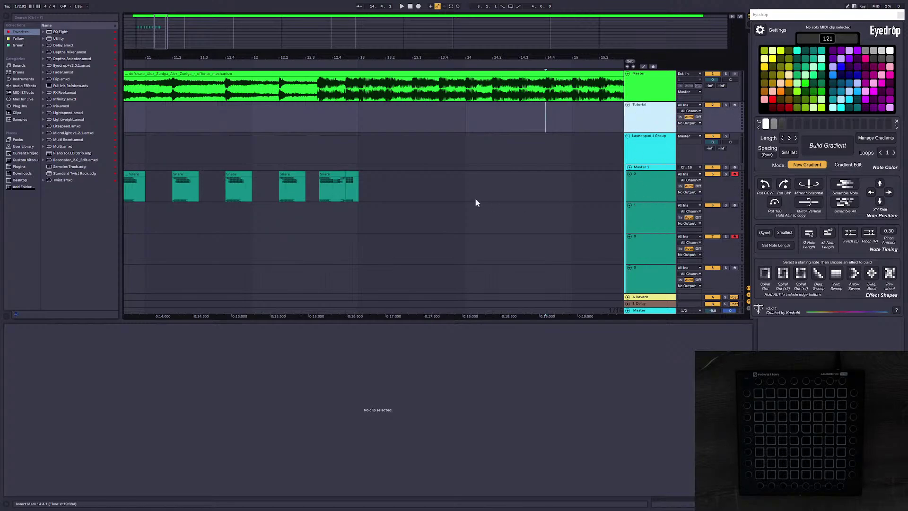
key(ctrl+z)
Step: Place the pg1samples MIDI clip on the Tutorial track at bar 5 and play the song from there
scroll(218, 98, down, 5)
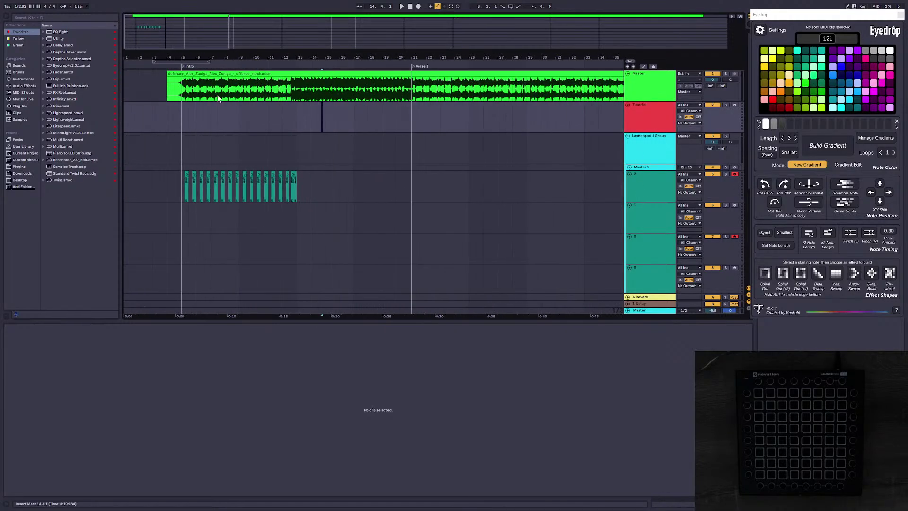
key(ctrl+alt+p)
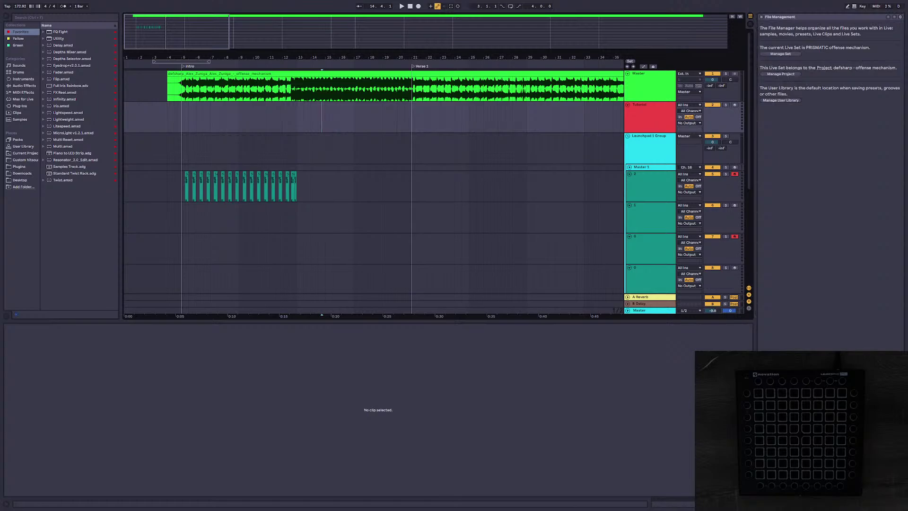
drag(255, 47, 183, 124)
click(184, 124)
key(space)
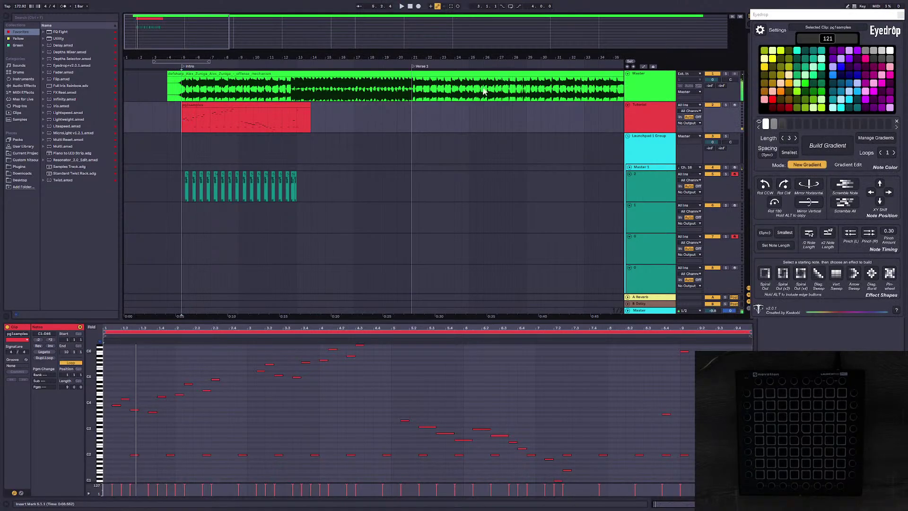
Step: Route the Tutorial track's MIDI output to Launchpad Open on the same channel as the Master 1 track
click(690, 123)
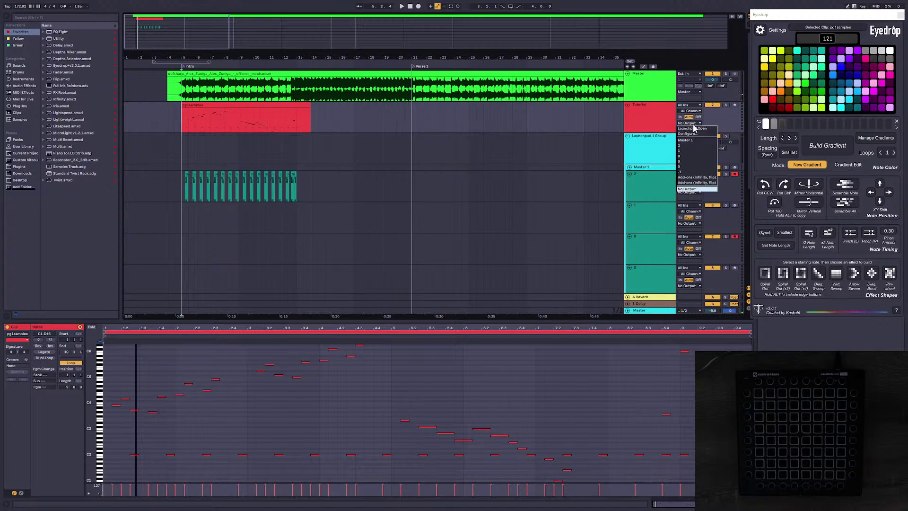
click(693, 126)
click(691, 128)
click(690, 218)
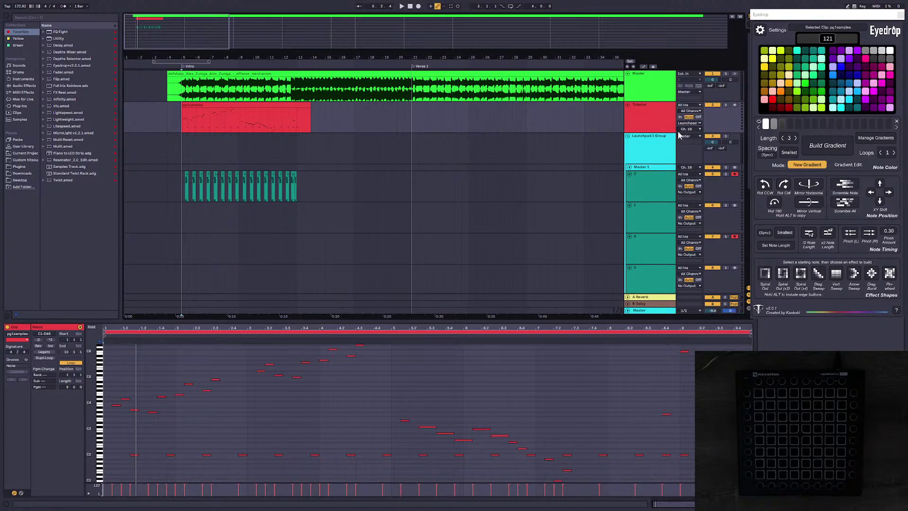
Step: Play the pg1samples clip from its start and deactivate all the Snare clips on the first light track
click(218, 105)
key(space)
key(space)
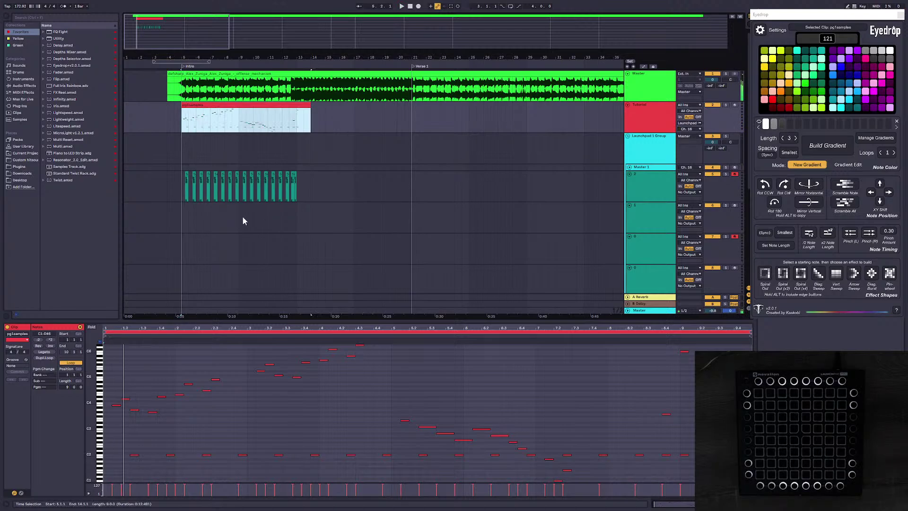
drag(368, 190, 230, 192)
click(231, 193)
click(229, 105)
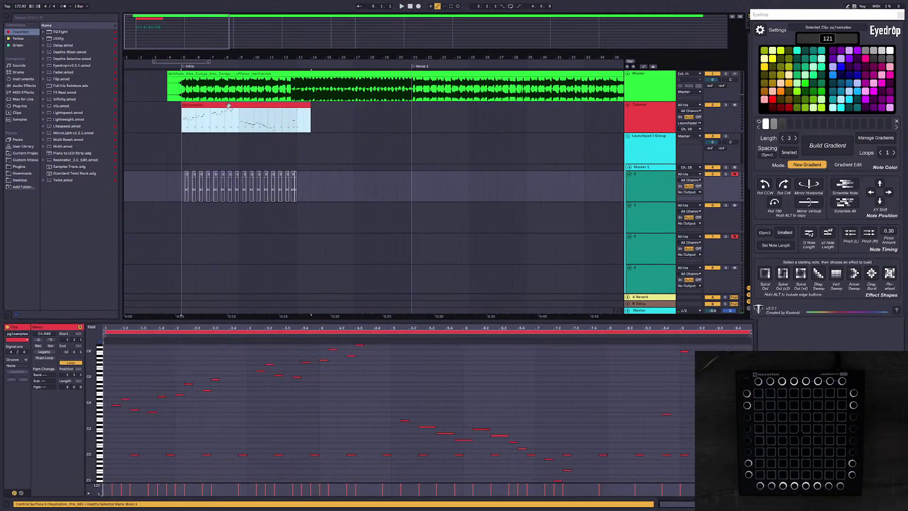
Step: Play the song from bar 5 and move the pg1samples clip earlier so it starts at 4.4.3
key(space)
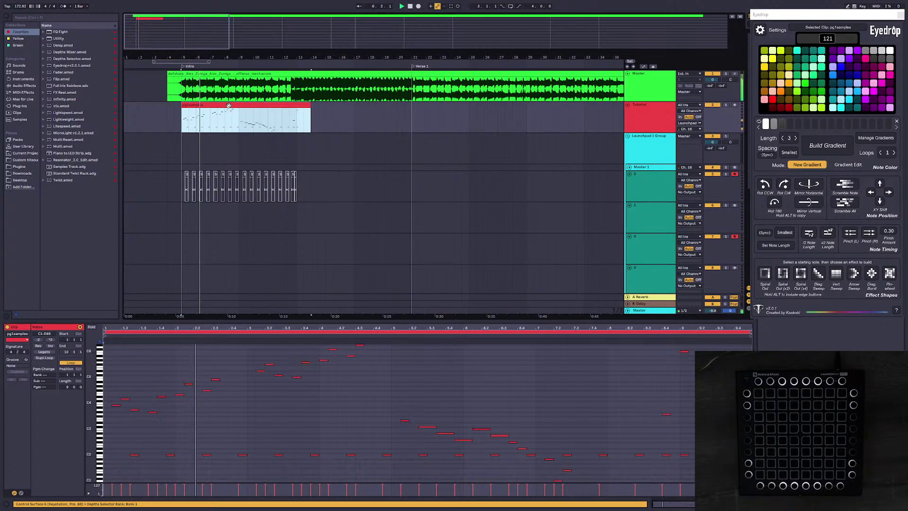
key(space)
drag(159, 33, 141, 61)
key(plus)
key(space)
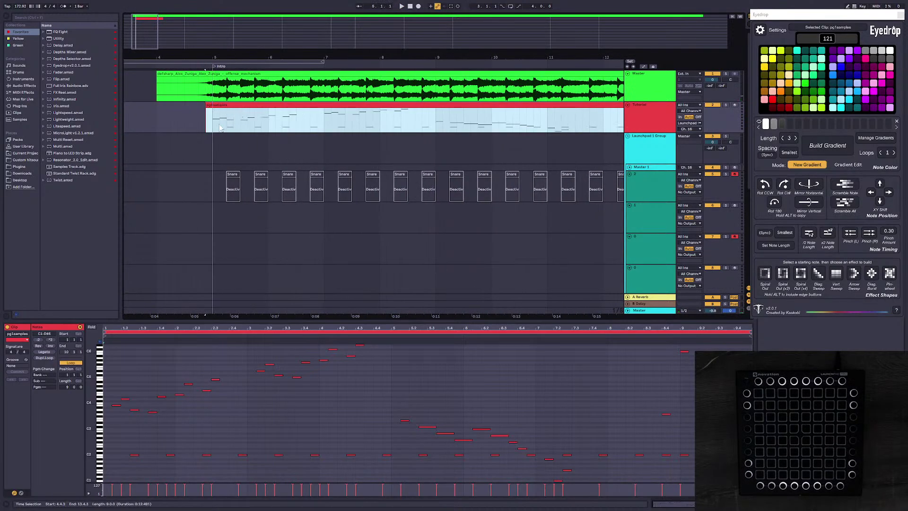
Step: Play the moved pg1samples clip from bar 5 and trim its start to 5.1.1
click(215, 124)
key(space)
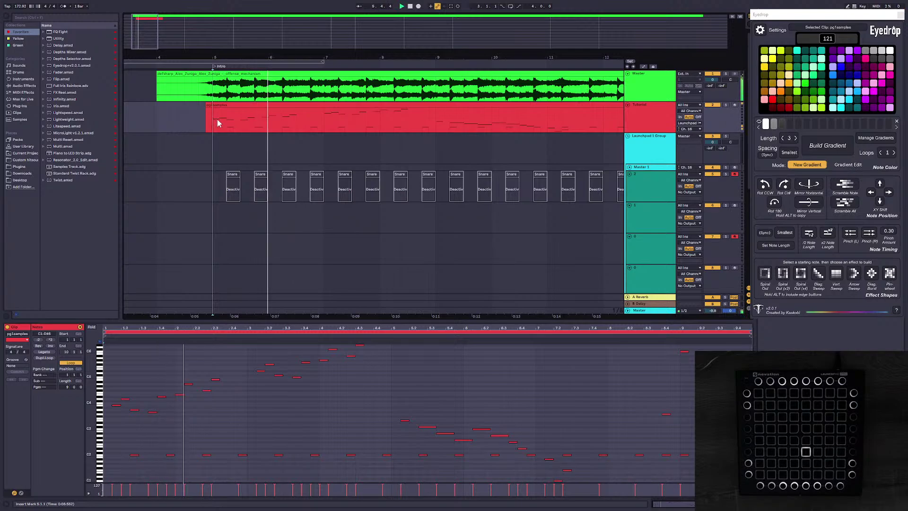
click(208, 105)
drag(149, 30, 152, 38)
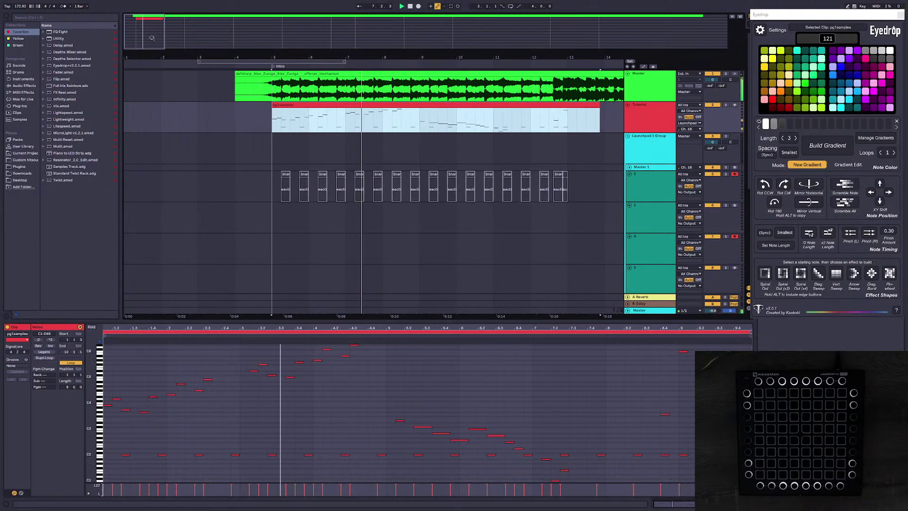
Step: Play the intro from bar 5 past the end of the pg1samples clip to check its timing on the Launchpad
key(space)
key(space)
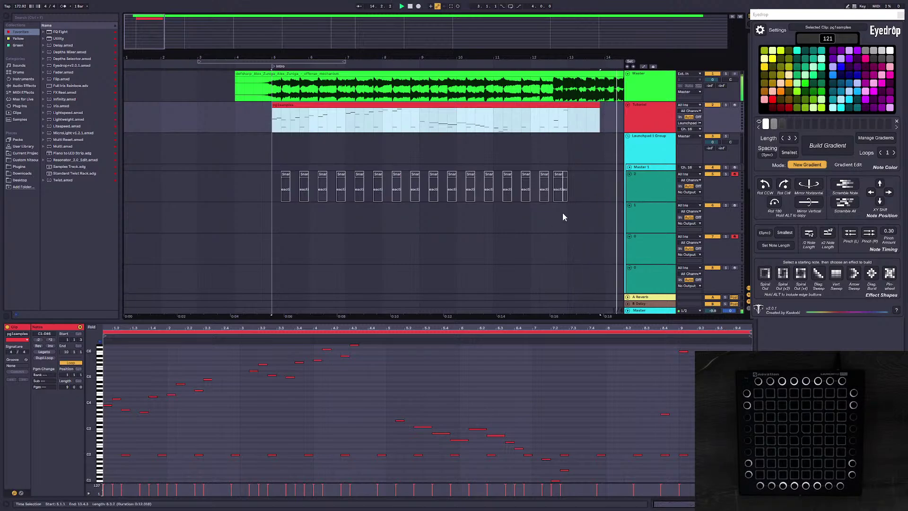
click(593, 227)
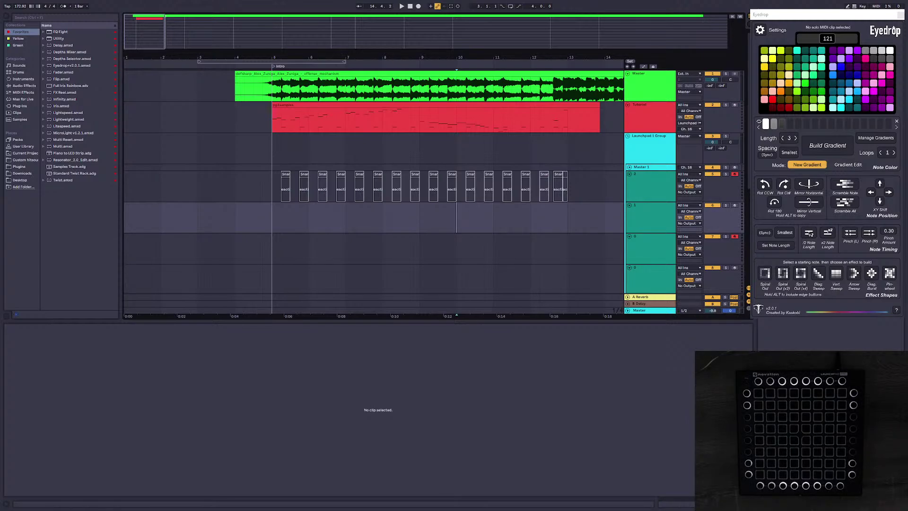
Step: Reactivate all the Snare clips on the first light track and return to the start of the pg1samples clip
drag(572, 196, 274, 193)
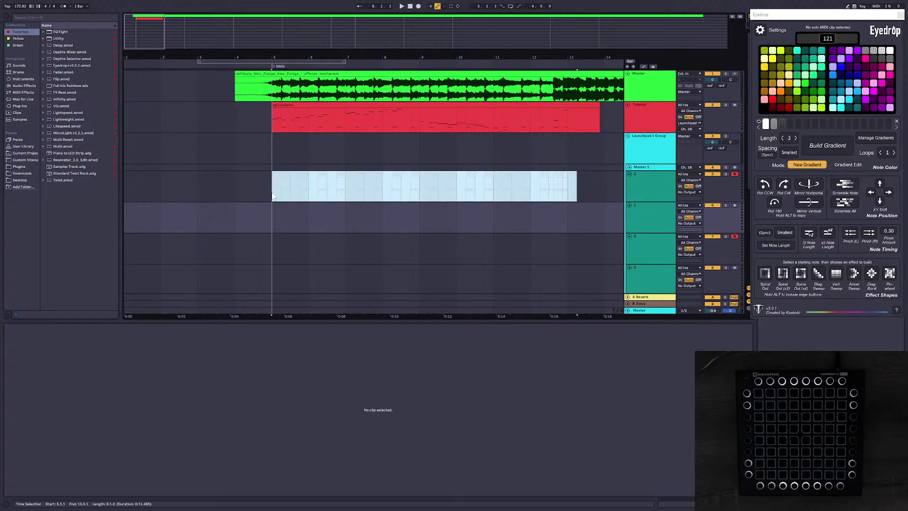
click(281, 137)
click(280, 124)
drag(143, 33, 148, 33)
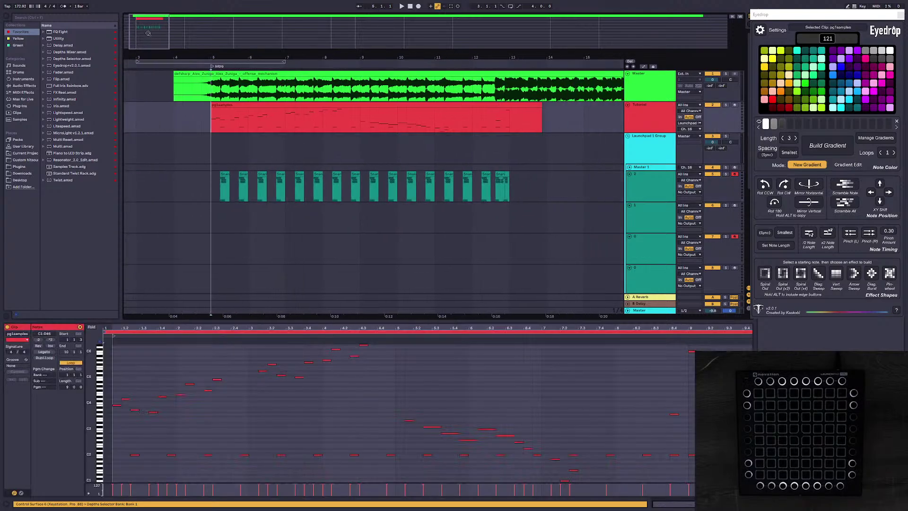
Step: Shorten the pg1samples clip to end at the start of bar 13 and play it from bar 5
drag(538, 105, 509, 105)
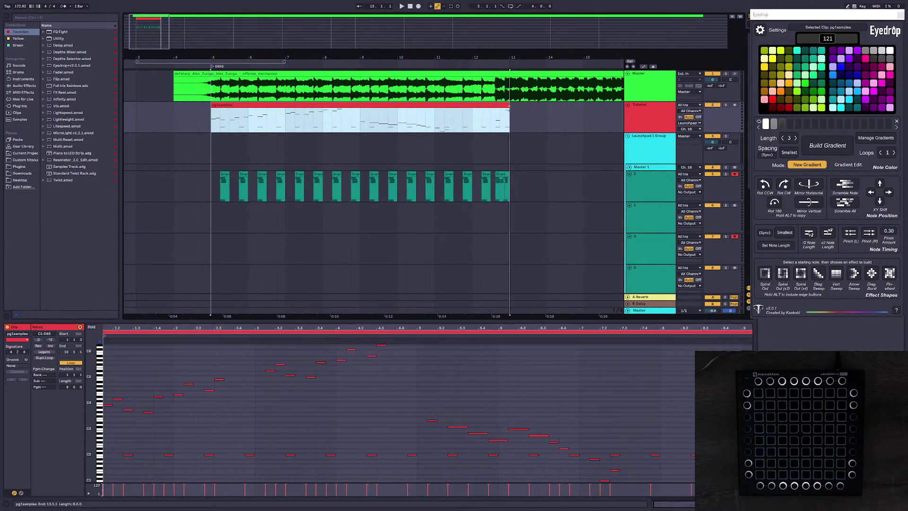
click(201, 407)
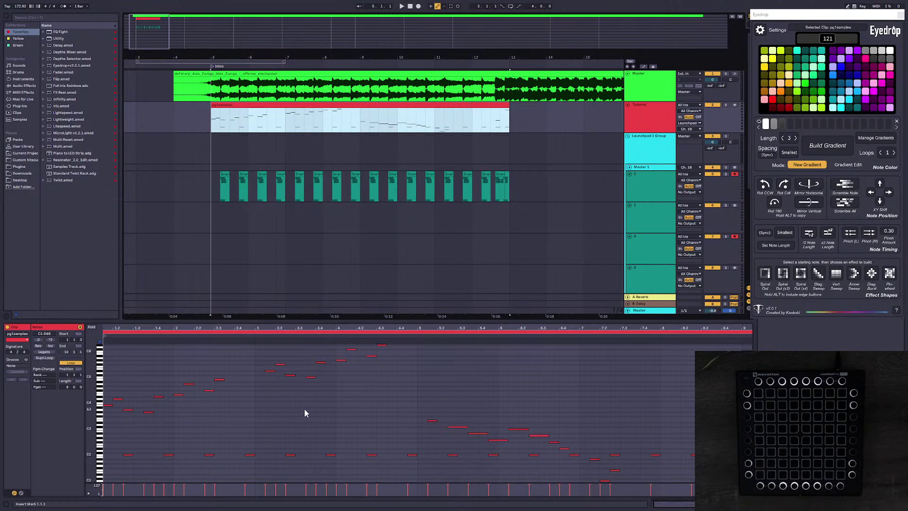
key(space)
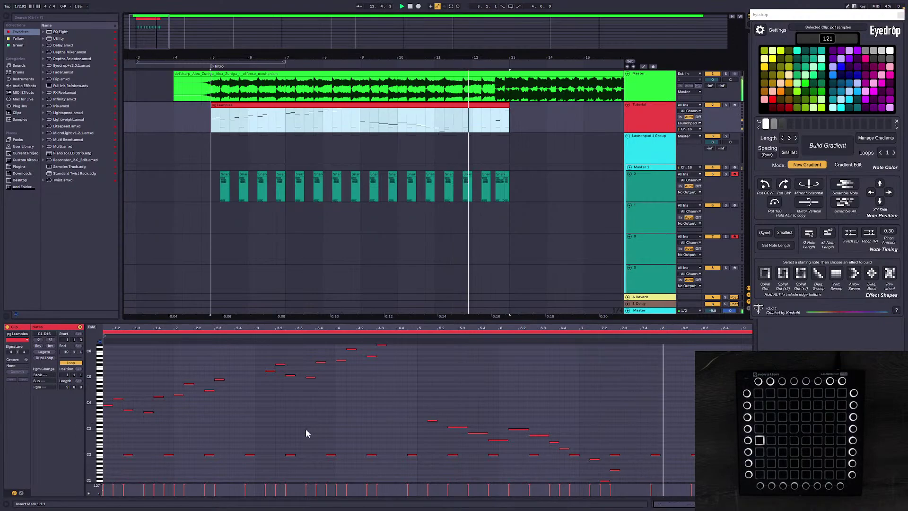
key(space)
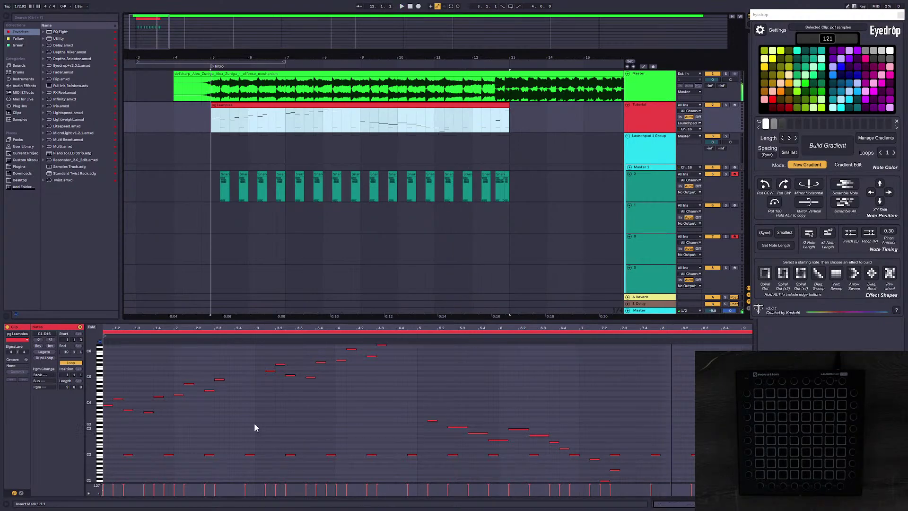
Step: Inspect the Snare clips on the first light track and play the song from bar 13
click(224, 174)
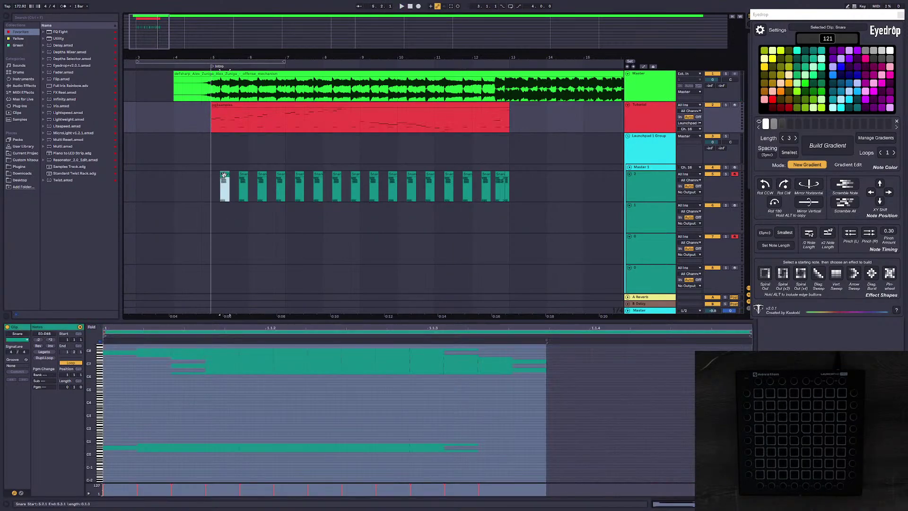
click(239, 223)
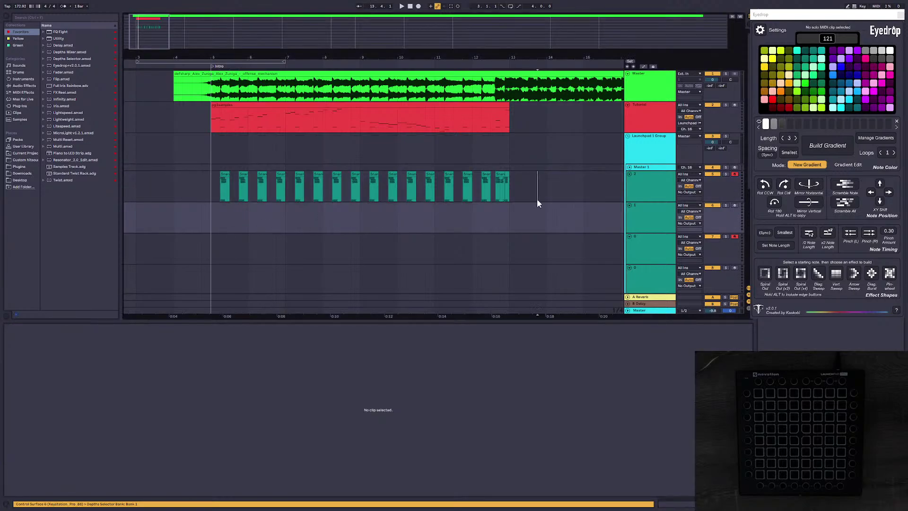
click(500, 223)
mouse_move(164, 38)
mouse_down()
mouse_move(178, 40)
mouse_move(168, 44)
mouse_up()
click(345, 183)
key(space)
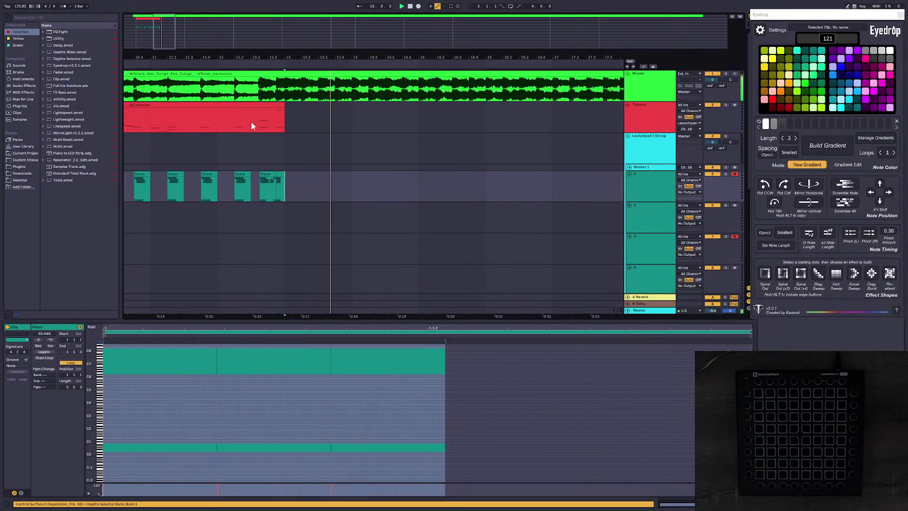
click(271, 175)
click(242, 174)
click(285, 189)
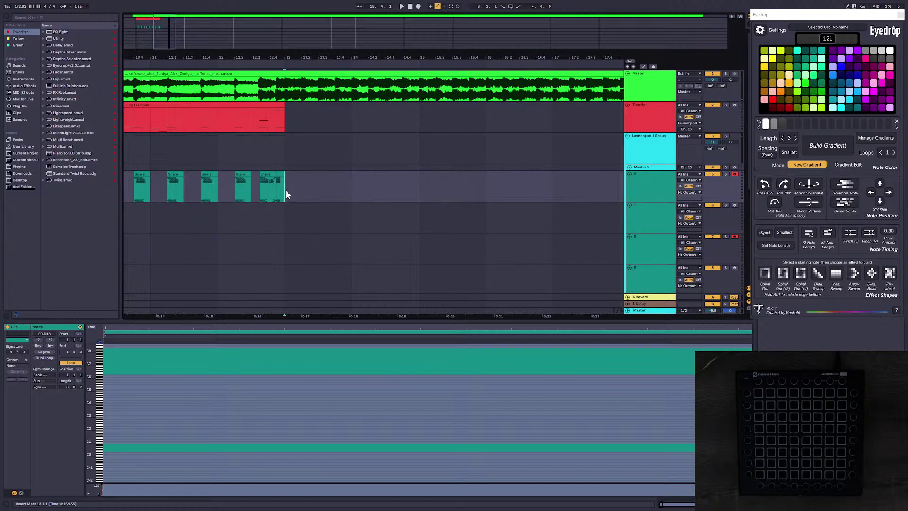
Step: Rename the last two clips before bar 13 on the first light track as Tom 1 and Tom 2
drag(164, 32, 166, 38)
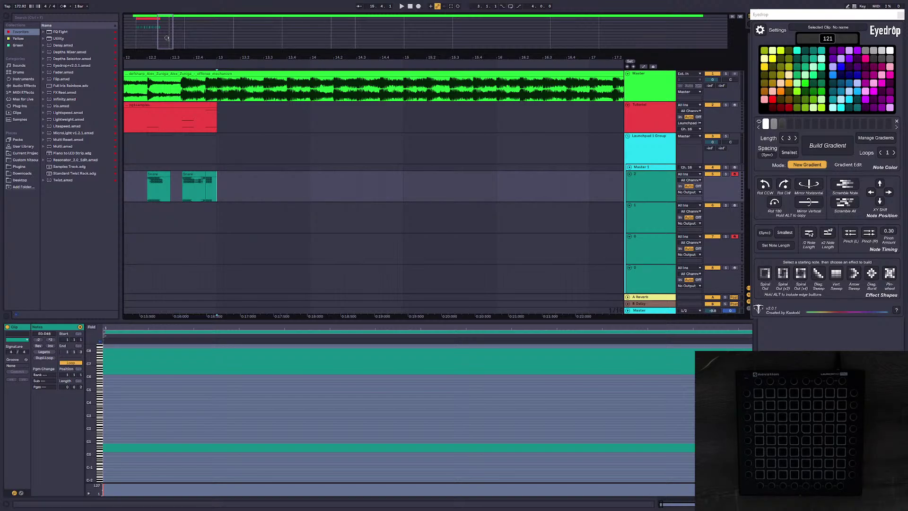
click(210, 174)
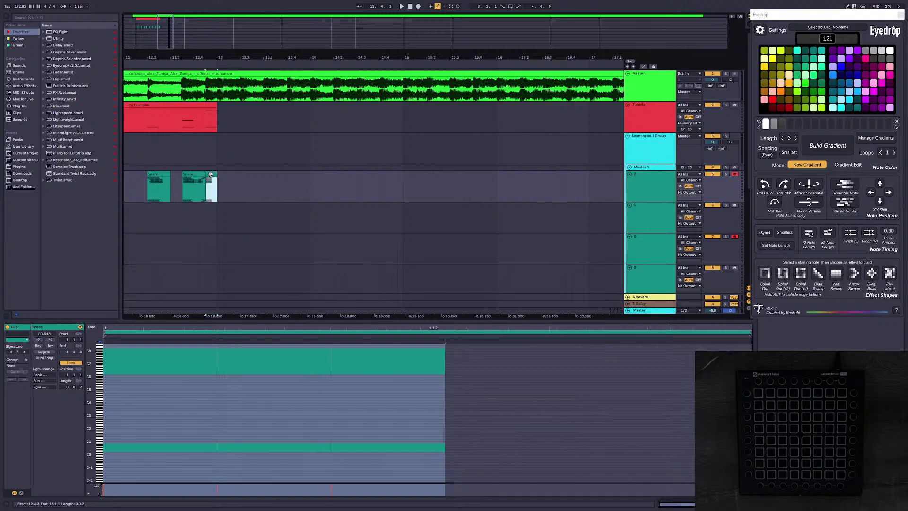
scroll(184, 98, up, 1)
click(205, 175)
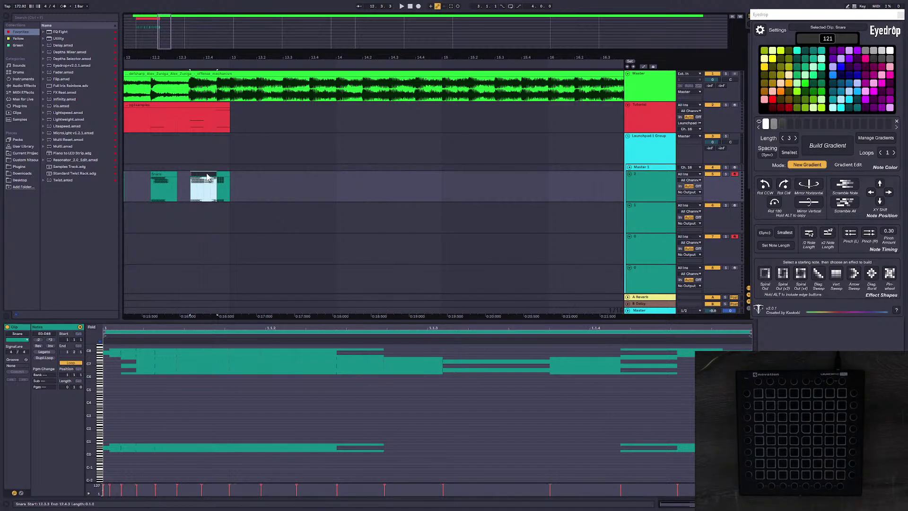
drag(217, 58, 335, 80)
click(346, 175)
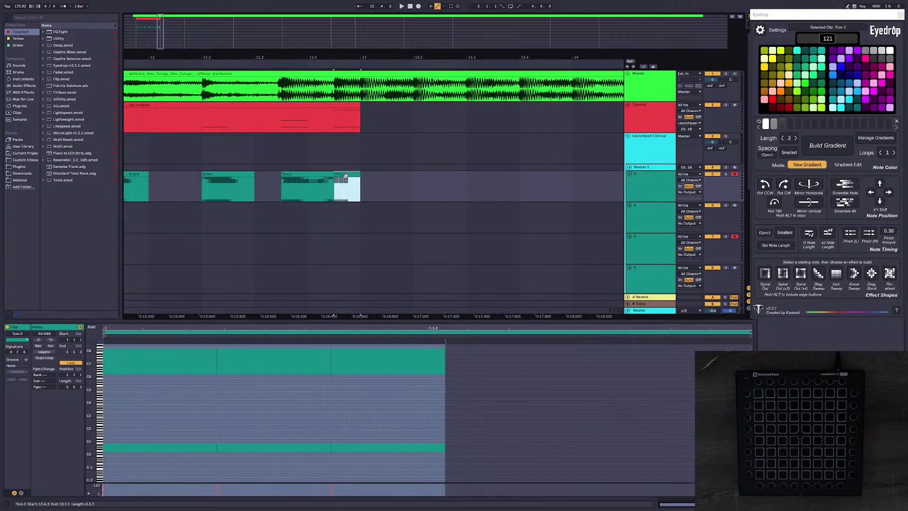
Step: Add a one-beat clip at 13.1.1 after the Tom 2 clip and enter two rising runs of edge-light notes
drag(362, 186, 412, 190)
right_click(380, 180)
right_click(404, 181)
click(431, 234)
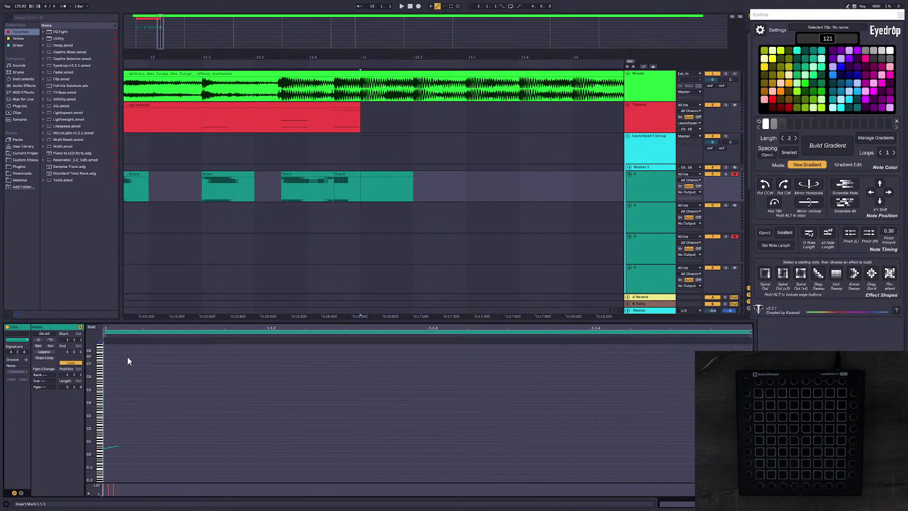
drag(140, 473, 112, 430)
key(Delete)
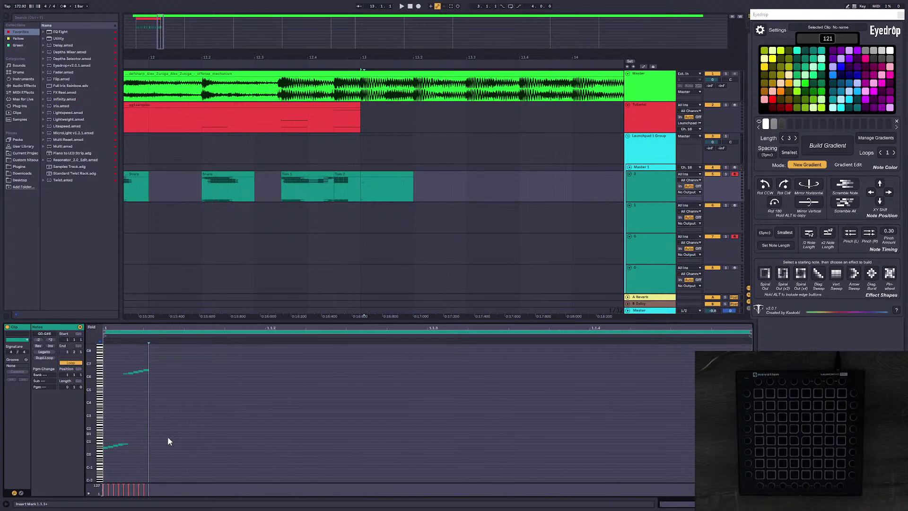
Step: Clone all the edge-light notes rotated 180 degrees and delete the lowest falling run from the copy
drag(166, 456, 46, 277)
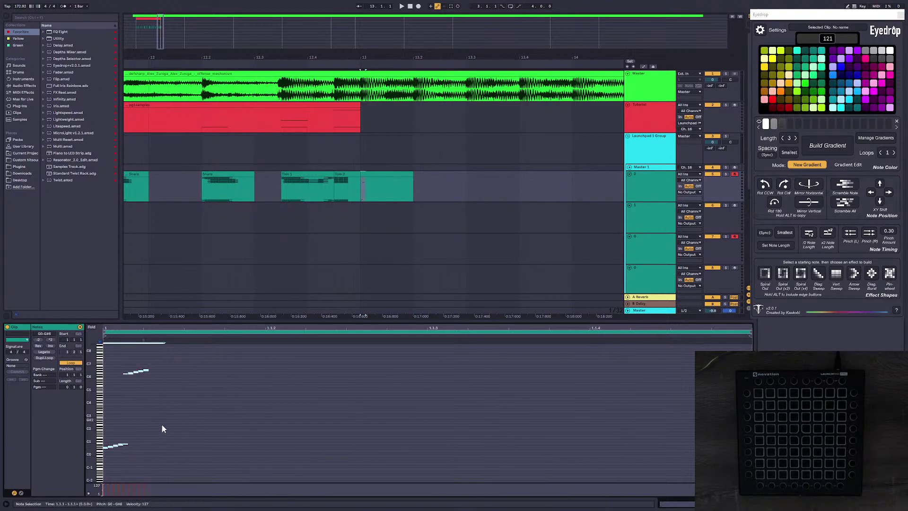
alt+click(774, 202)
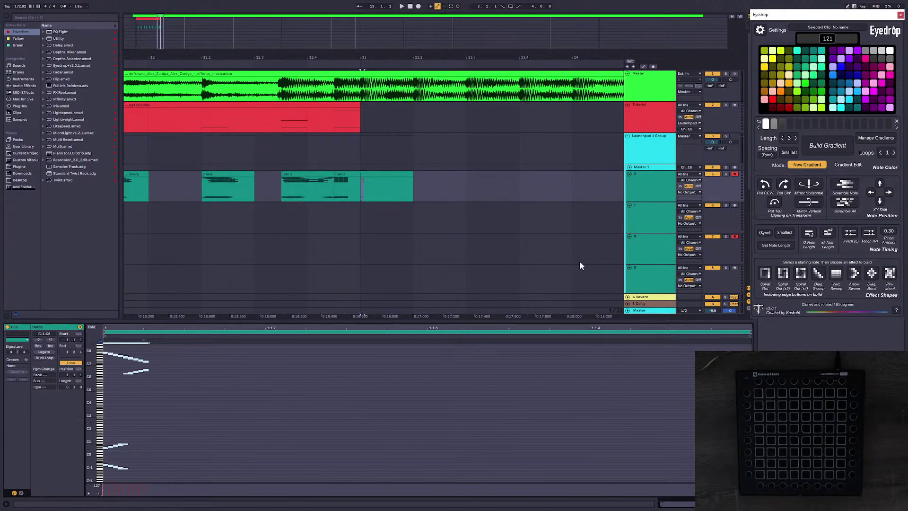
key(Delete)
drag(164, 460, 97, 341)
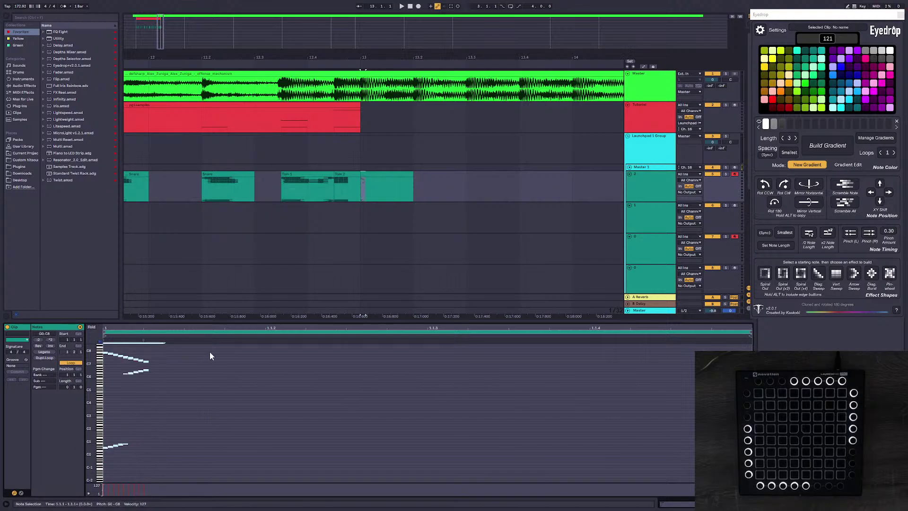
mouse_move(154, 468)
mouse_down()
mouse_move(96, 341)
mouse_move(630, 342)
mouse_up()
key(ctrl+z)
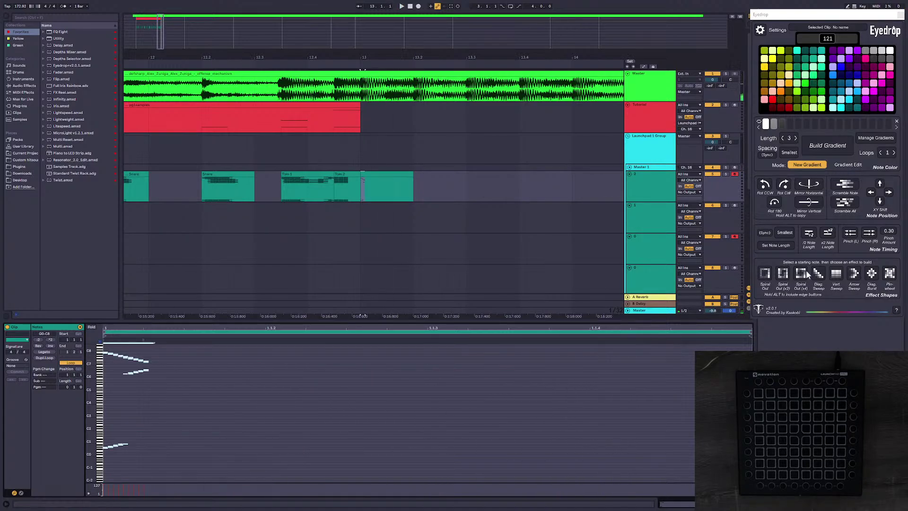
Step: Build a gradient of length 3 with 1/128 spacing, stretch the notes across the beat and pinch them left by 0.30
click(823, 147)
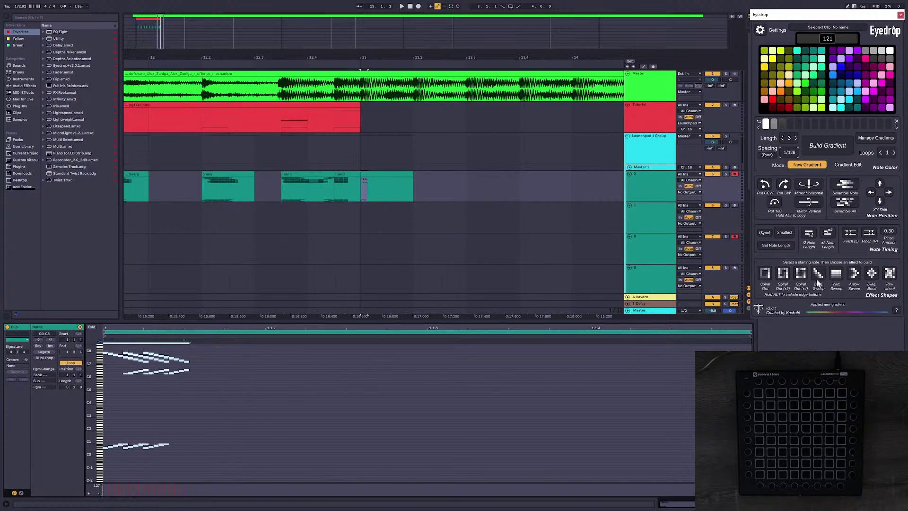
click(828, 235)
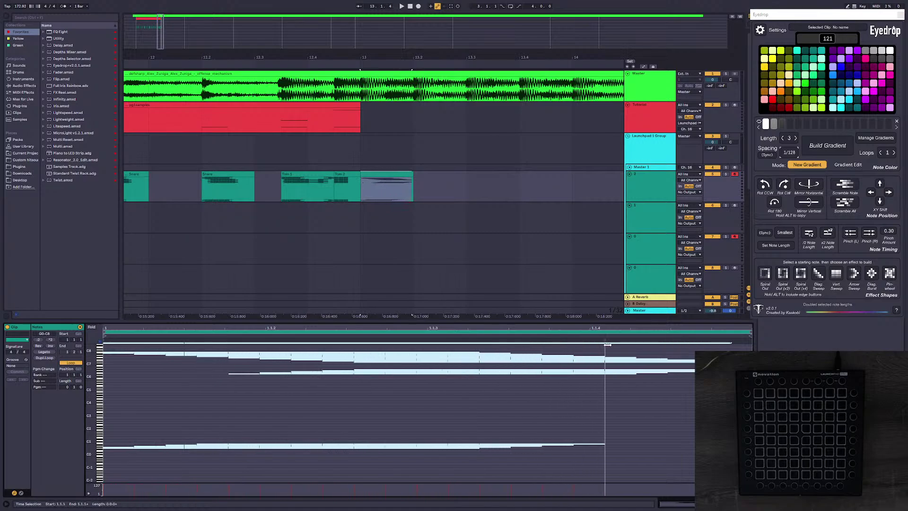
click(848, 234)
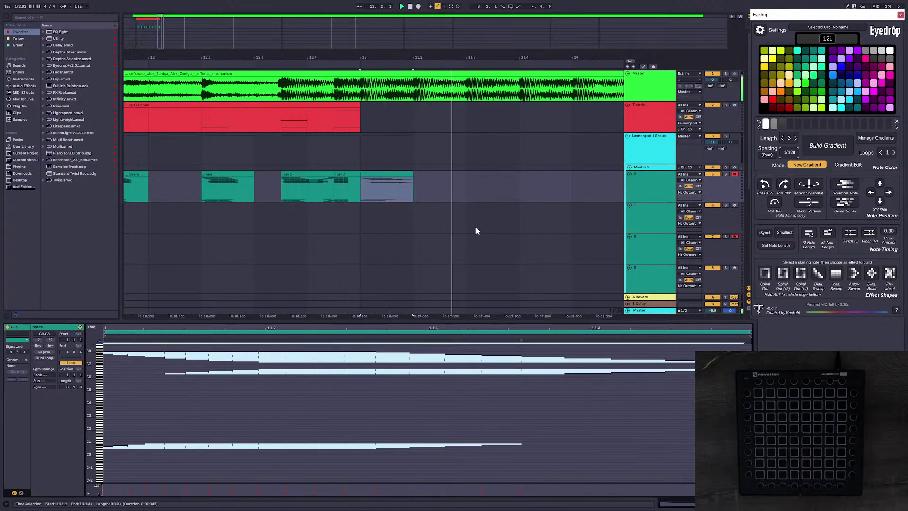
key(space)
Step: Duplicate the one-beat edge-light clip, rotate the copy's notes 90 degrees clockwise and play both from bar 13
click(399, 175)
key(ctrl+d)
click(600, 402)
key(ctrl+a)
click(783, 185)
click(406, 175)
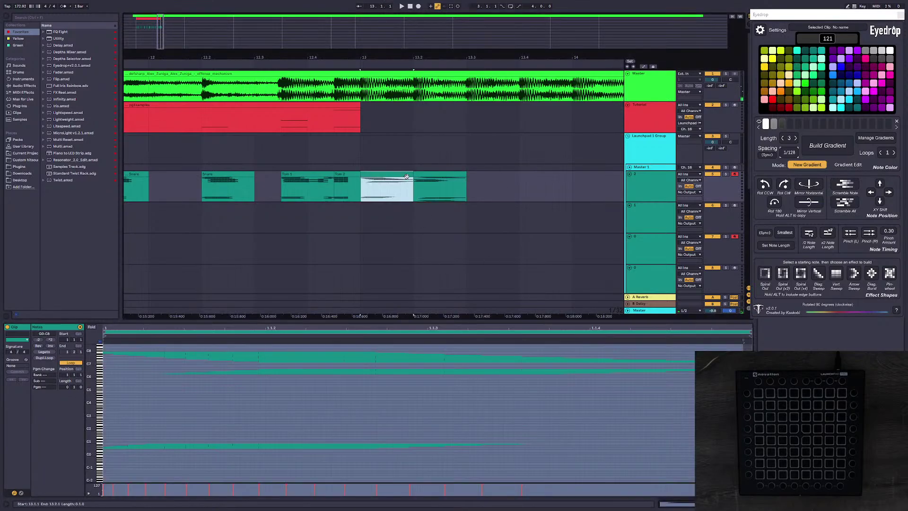
key(space)
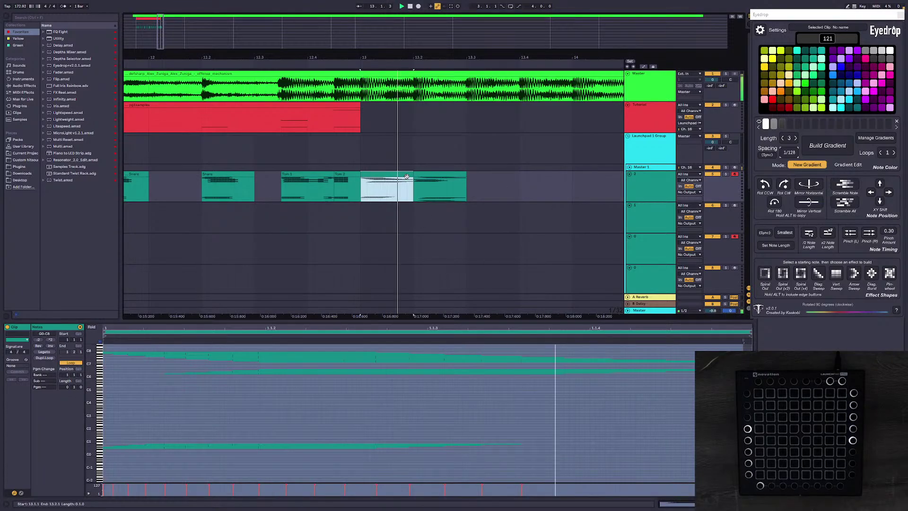
Step: Duplicate the pair of edge-light clips repeatedly until they fill the first light track up to Verse 1 at bar 21
click(449, 183)
shift+click(386, 187)
key(ctrl+d)
key(ctrl+d)
key(ctrl+d)
key(ctrl+d)
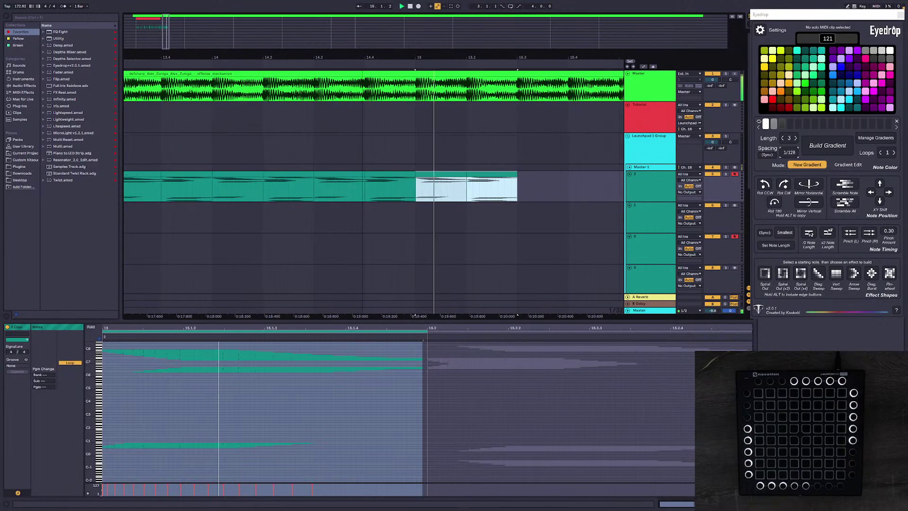
key(ctrl+d)
key(ctrl+d)
key(ctrl+d)
key(ctrl+d)
key(ctrl+d)
key(ctrl+d)
key(ctrl+d)
key(ctrl+d)
key(ctrl+d)
key(ctrl+d)
key(ctrl+d)
drag(165, 39, 171, 39)
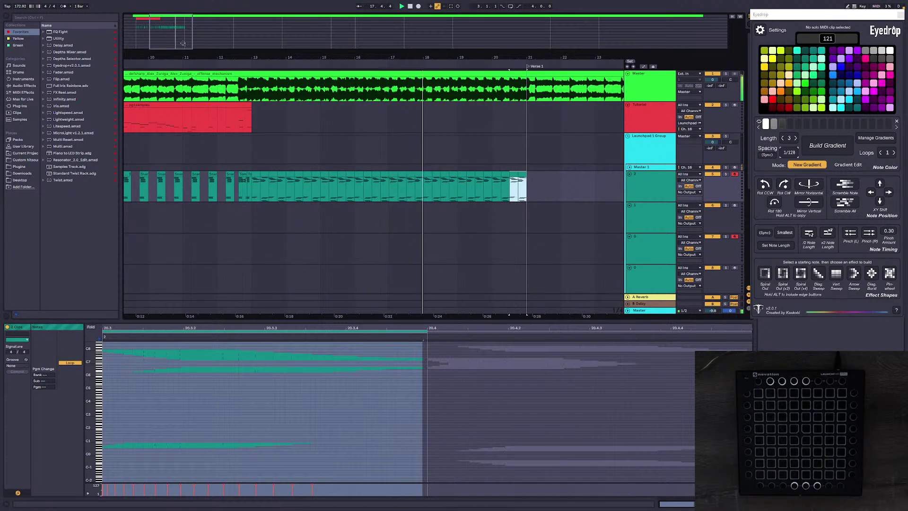
Step: Add a one-beat clip at bar 13 on the second light track with a D#0 note and build a length-3 gradient
click(264, 217)
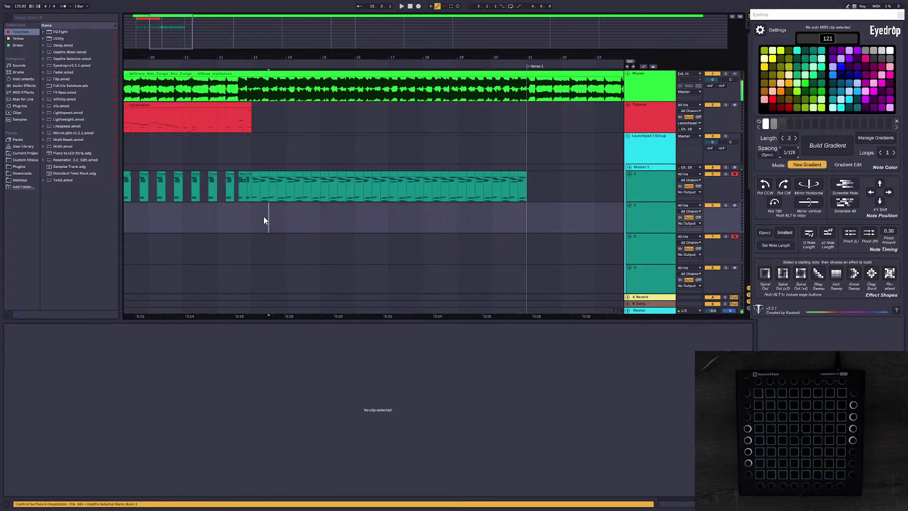
double_click(253, 222)
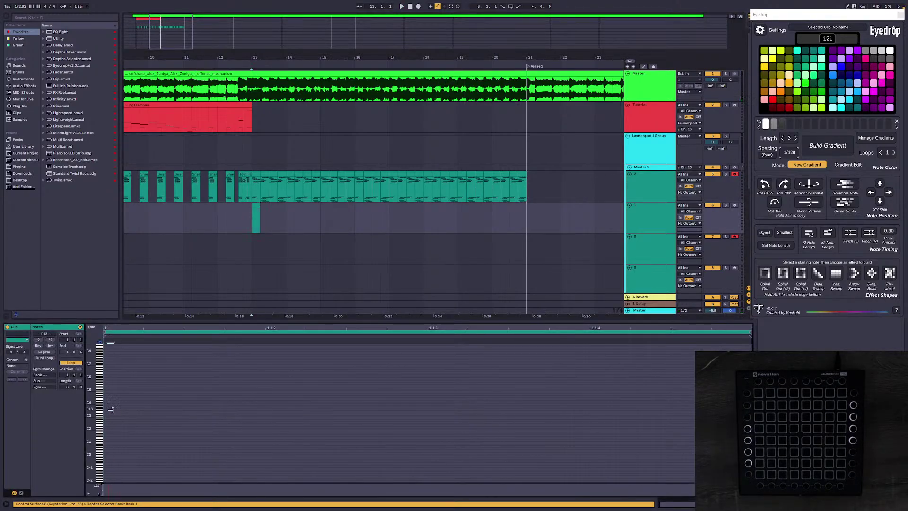
key(Left)
key(Down)
key(Down)
key(Down)
key(Down)
key(Down)
key(Down)
key(Down)
key(Down)
key(Down)
key(Down)
key(Down)
key(Down)
key(Down)
key(Down)
key(Down)
key(Down)
key(Down)
key(Down)
key(Down)
key(Down)
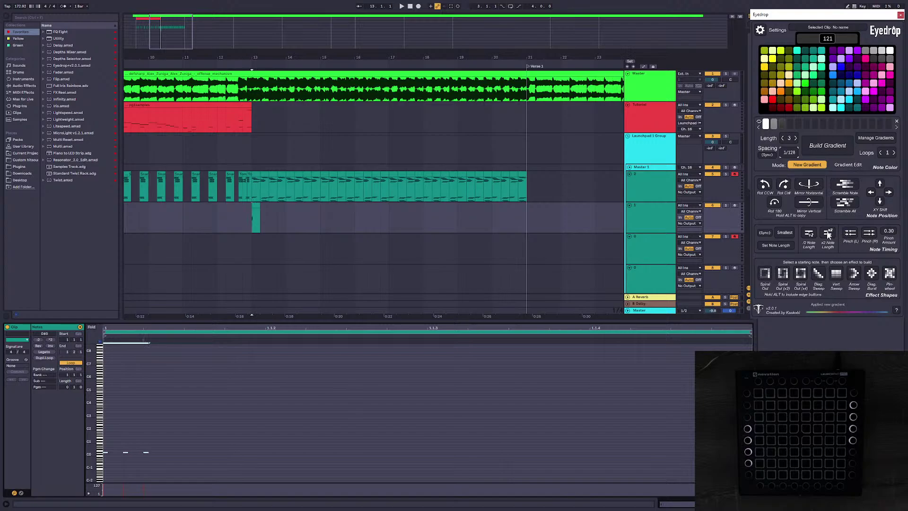
Step: Stretch the D#0 gradient notes across the whole beat and play the song from bar 13
drag(145, 341, 523, 352)
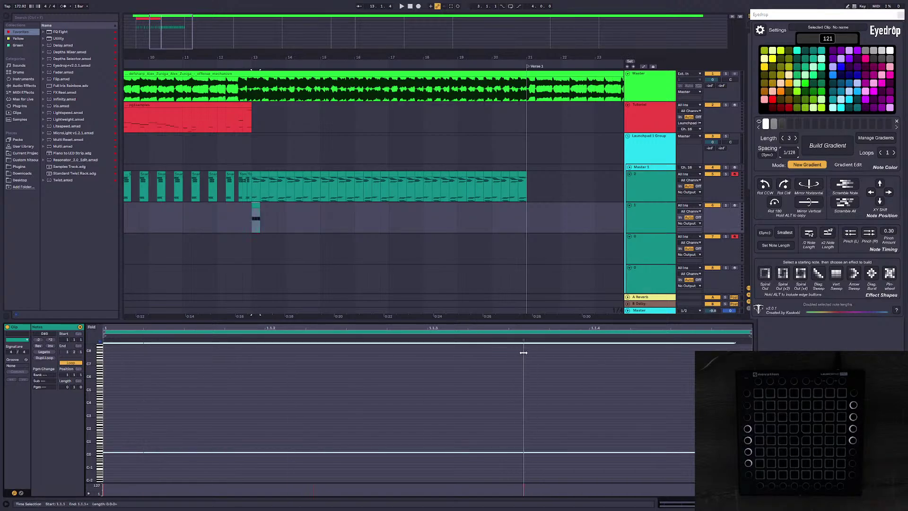
click(255, 174)
key(space)
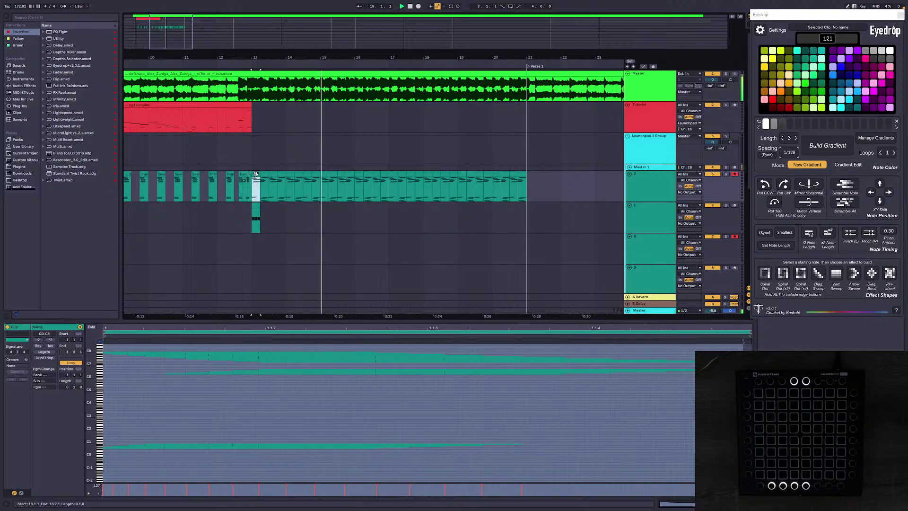
Step: Duplicate the D#0 clip along the second light track up to bar 21 and consolidate the copies into one clip
click(255, 207)
key(ctrl+d)
key(ctrl+d)
key(ctrl+d)
key(ctrl+d)
key(ctrl+d)
key(ctrl+d)
key(ctrl+d)
key(ctrl+d)
key(ctrl+d)
key(ctrl+d)
key(ctrl+d)
key(ctrl+d)
key(ctrl+d)
key(ctrl+d)
key(ctrl+d)
key(ctrl+d)
key(ctrl+d)
key(ctrl+d)
key(ctrl+d)
key(ctrl+d)
key(ctrl+d)
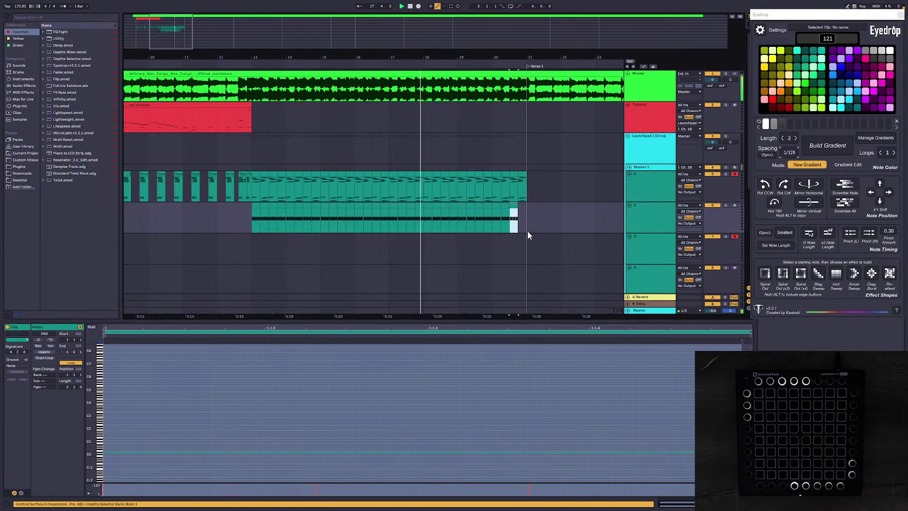
drag(525, 228, 254, 221)
key(ctrl+j)
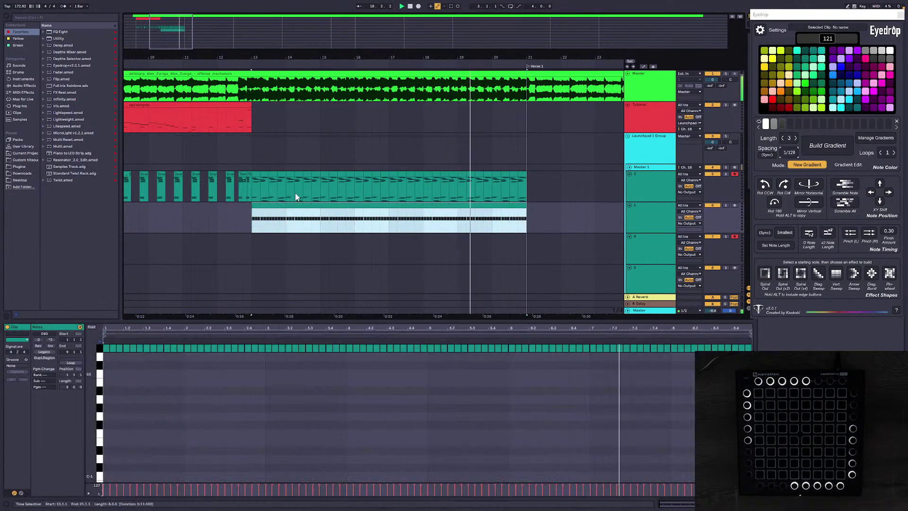
Step: Consolidate the edge-light clips from bar 13 to bar 21 on the first light track into one clip
drag(255, 188, 459, 179)
shift+click(522, 174)
key(ctrl+j)
click(488, 392)
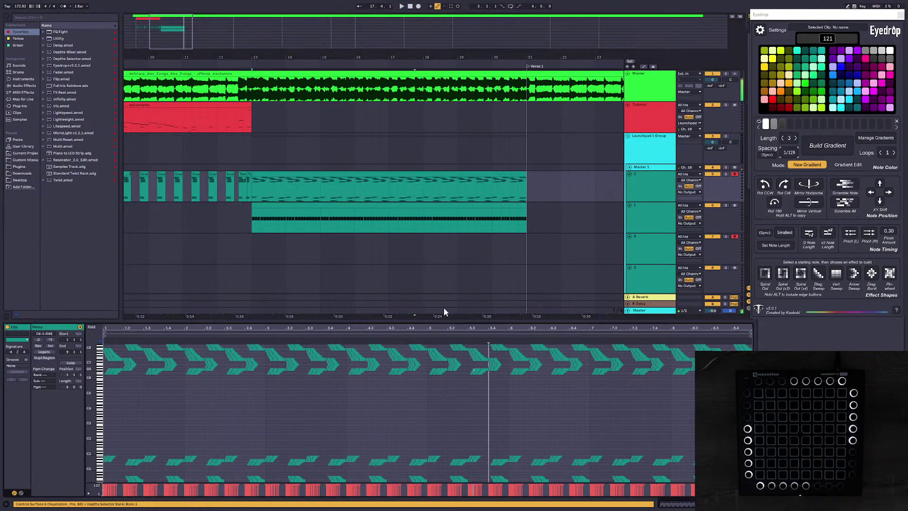
key(ctrl+a)
key(space)
Step: Copy all the D#0 notes from the second light track's clip into the start of the consolidated edge-light clip
click(380, 206)
click(283, 394)
key(ctrl+a)
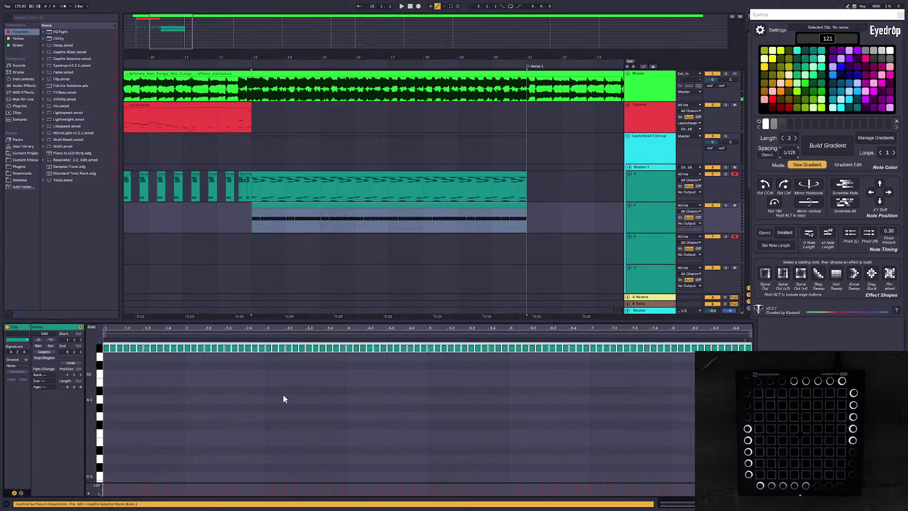
click(278, 176)
click(107, 396)
key(ctrl+v)
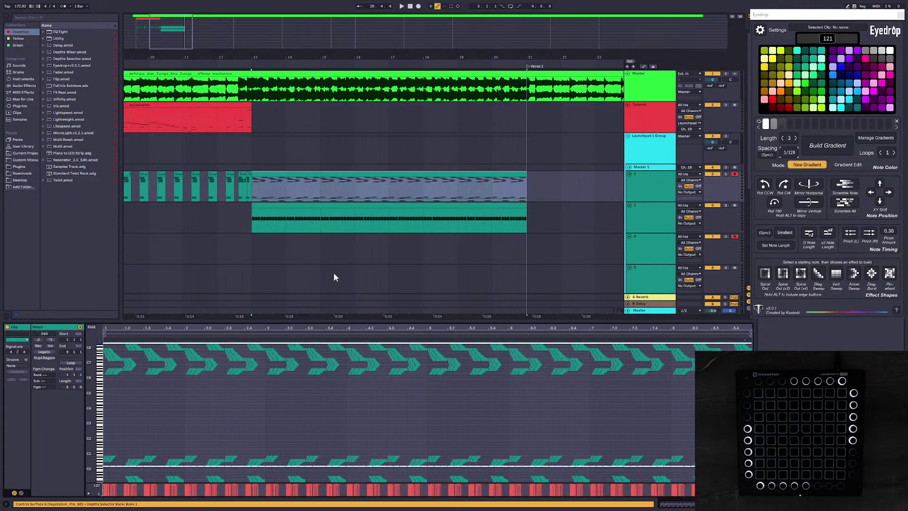
Step: Try removing the D#0 clip from the second light track and play the consolidated edge-light clip with the merged notes
click(331, 226)
click(328, 206)
click(309, 174)
click(307, 207)
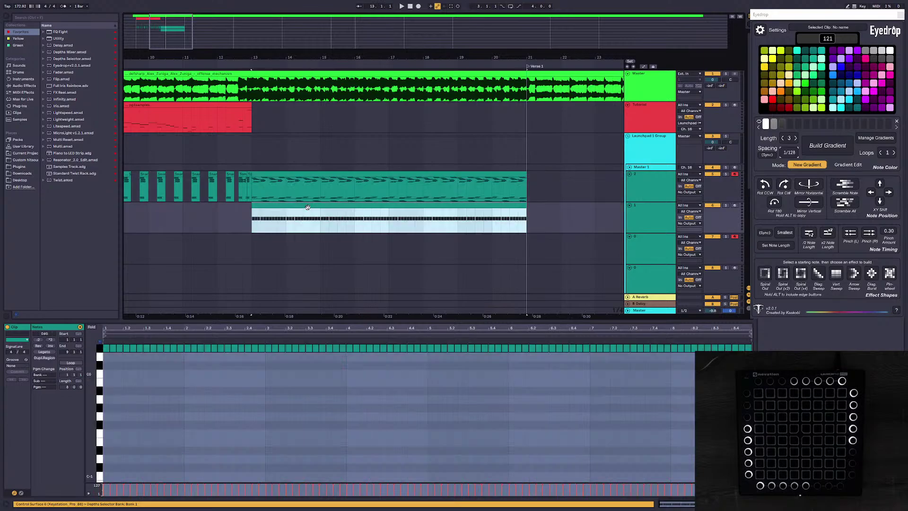
click(308, 176)
key(space)
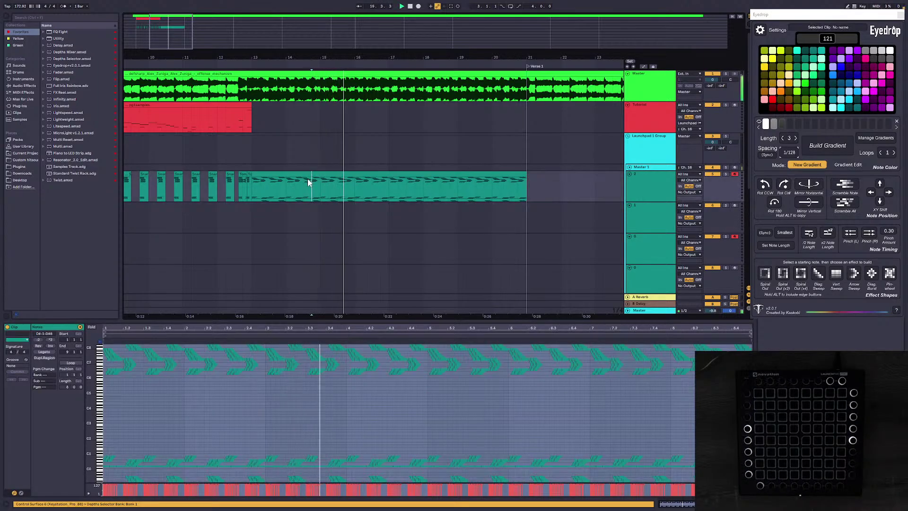
key(space)
Step: Undo the consolidation of the light clips and delete all D#0 copies after the first beat on the second light track
click(310, 205)
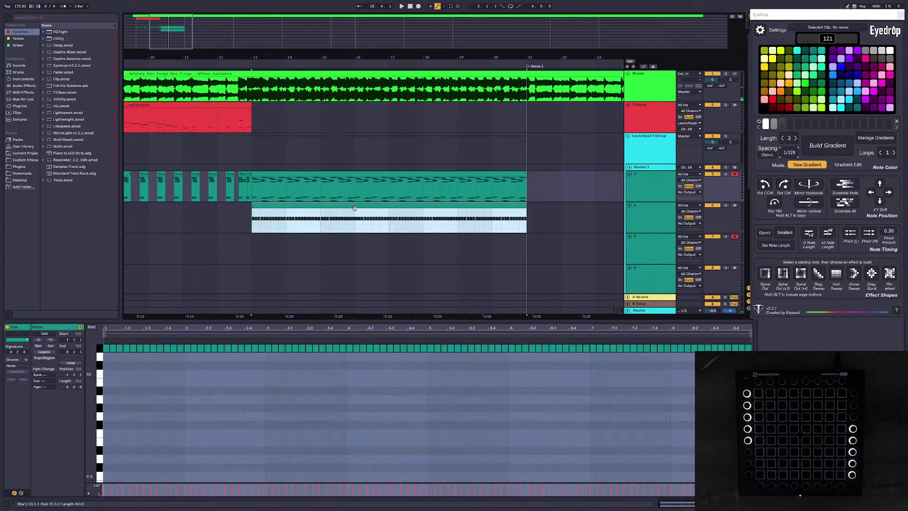
key(ctrl+z)
key(ctrl+z)
click(399, 219)
click(261, 206)
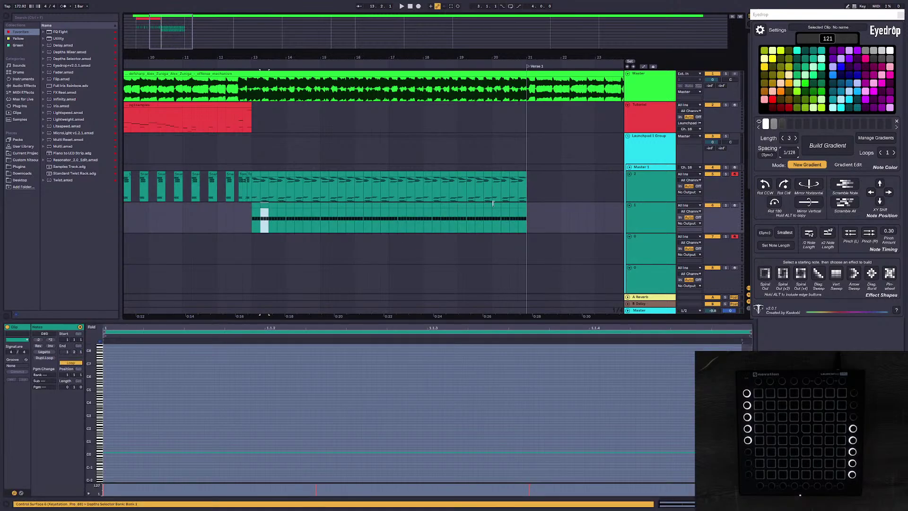
shift+click(522, 207)
key(Delete)
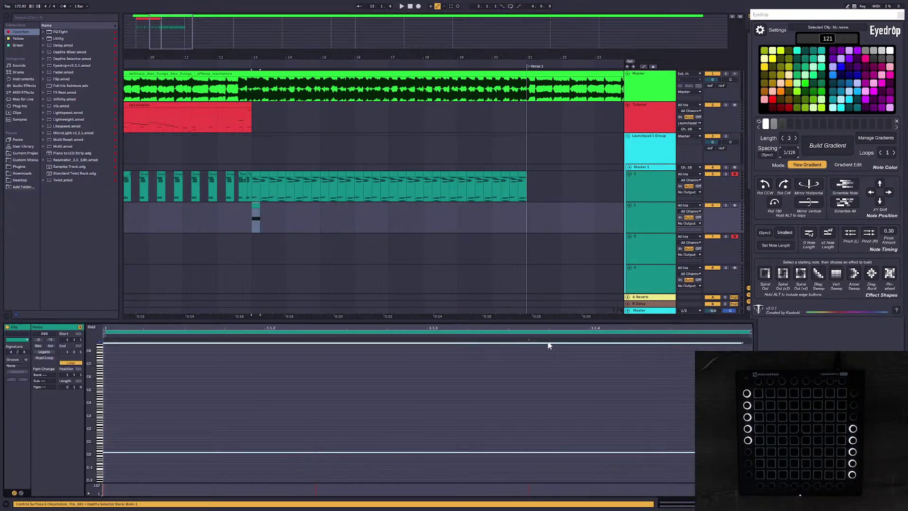
Step: Compress the remaining clip's D#0 notes to about half a beat and play the song from bar 13
drag(529, 340, 305, 356)
key(space)
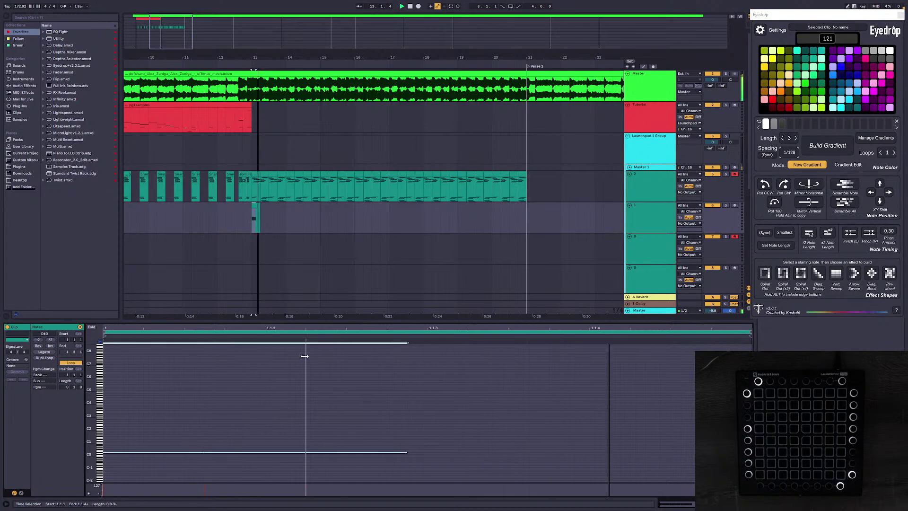
key(space)
Step: Copy the D#0 notes into the first two edge-light clips from bar 13 and delete the source clip on the second track
click(257, 211)
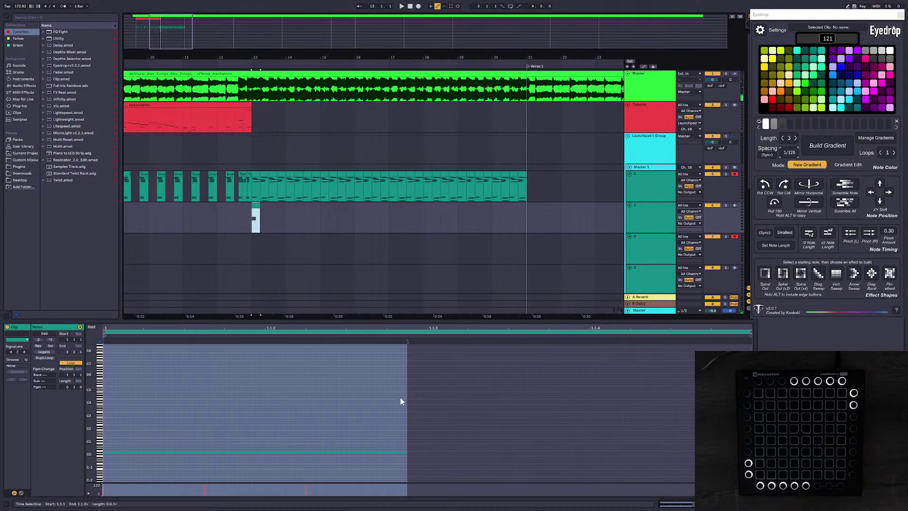
click(401, 398)
key(ctrl+a)
key(ctrl+c)
click(256, 175)
click(107, 401)
key(ctrl+v)
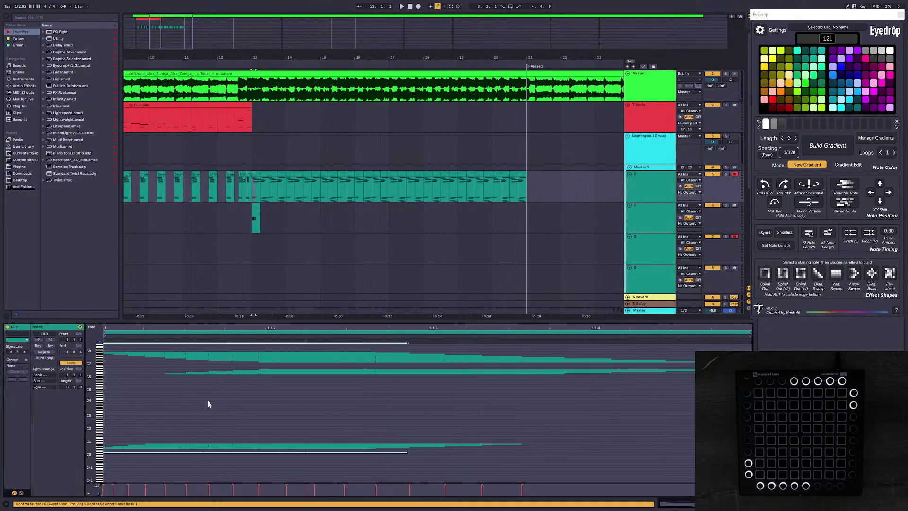
click(260, 176)
click(104, 407)
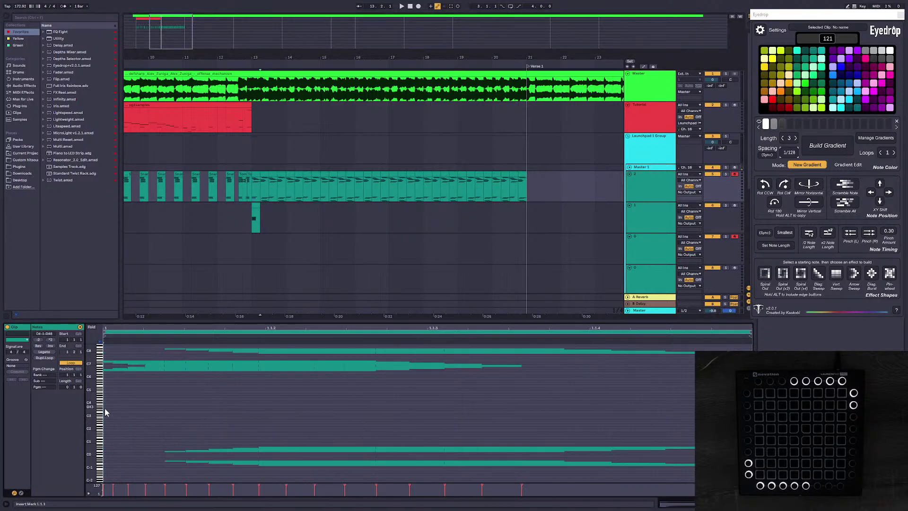
key(ctrl+v)
drag(318, 223, 246, 217)
key(Delete)
Step: Duplicate the first two edge-light clips from bar 13 repeatedly until they fill the track up to Verse 1
drag(267, 188, 252, 182)
key(ctrl+d)
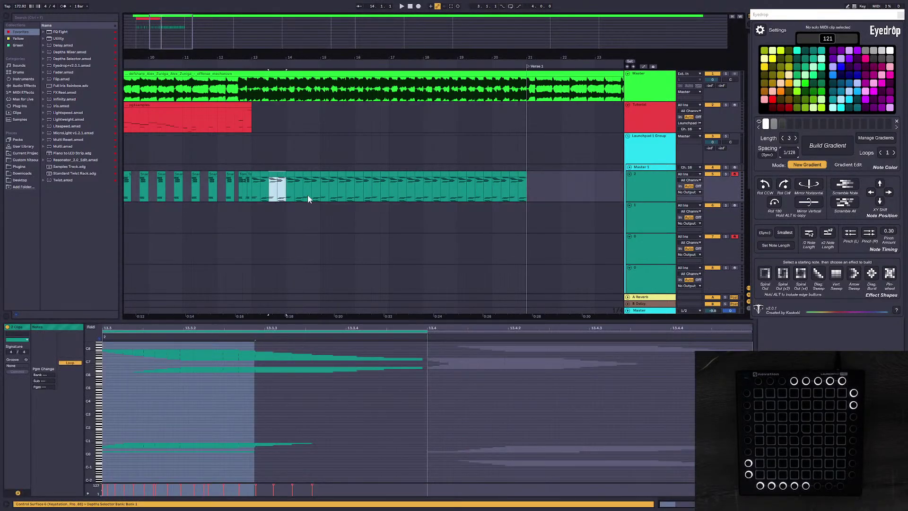
key(ctrl+d)
key(ctrl+d)
key(ctrl+d)
key(ctrl+d)
key(ctrl+d)
key(ctrl+d)
key(ctrl+d)
key(ctrl+d)
key(ctrl+d)
key(ctrl+d)
key(ctrl+d)
key(ctrl+d)
key(ctrl+d)
key(ctrl+d)
Step: Try colouring the repeated Snare clips of the intro red
drag(243, 57, 352, 85)
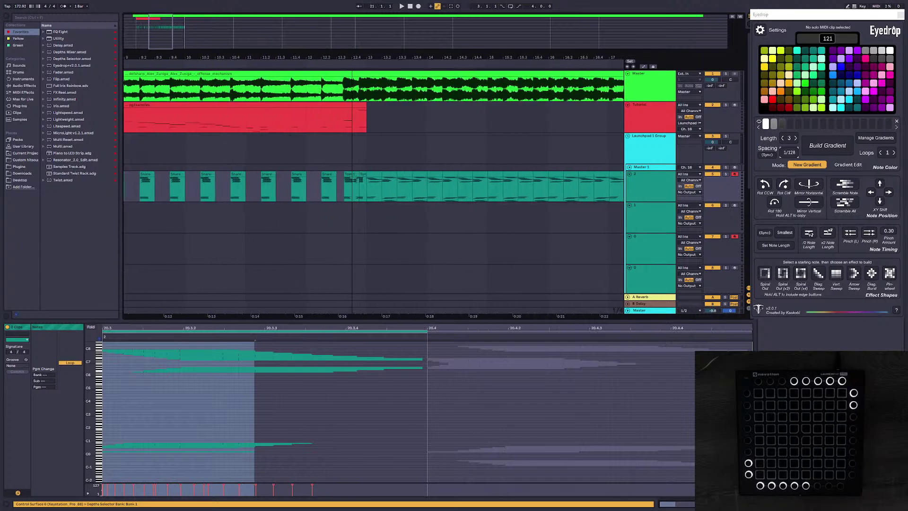
key(minus)
click(377, 176)
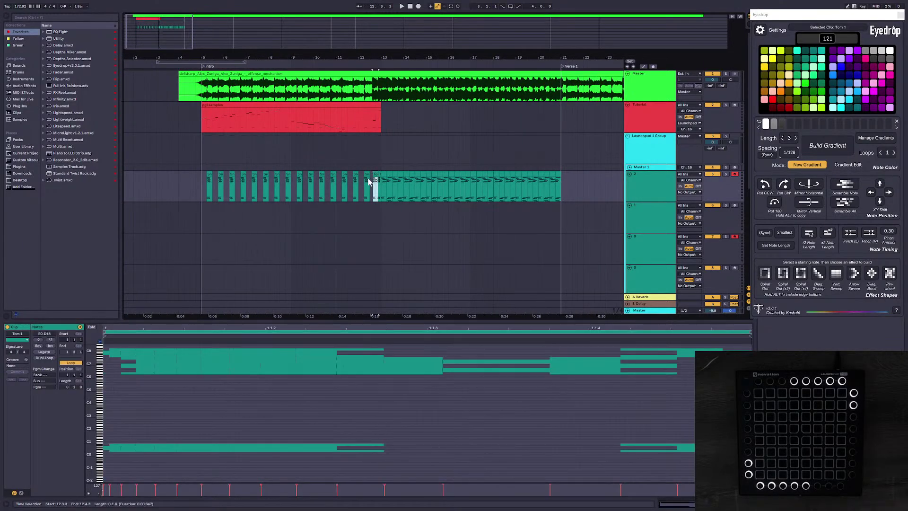
drag(369, 181, 219, 173)
right_click(219, 172)
click(225, 271)
click(325, 149)
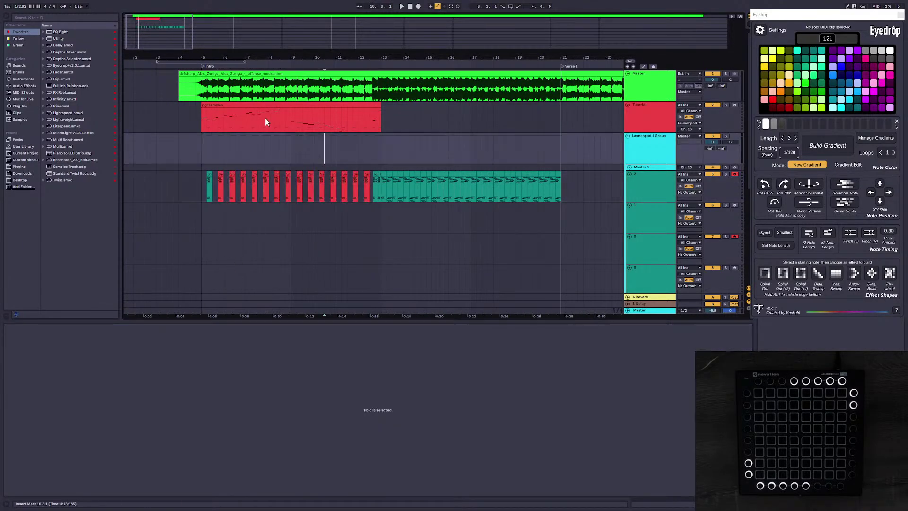
Step: Colour all repeated Snare clips after the first one in the intro dark grey
drag(270, 58, 255, 70)
drag(161, 194, 425, 185)
right_click(424, 180)
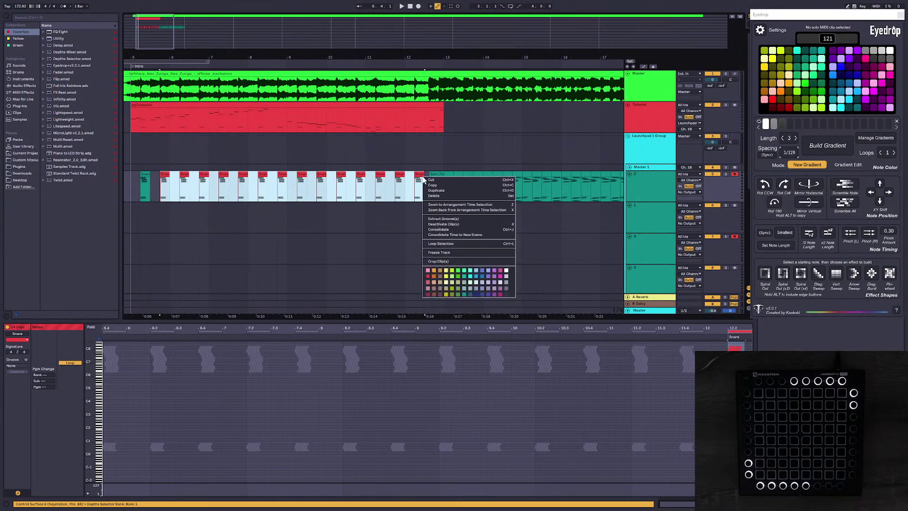
click(506, 294)
click(415, 211)
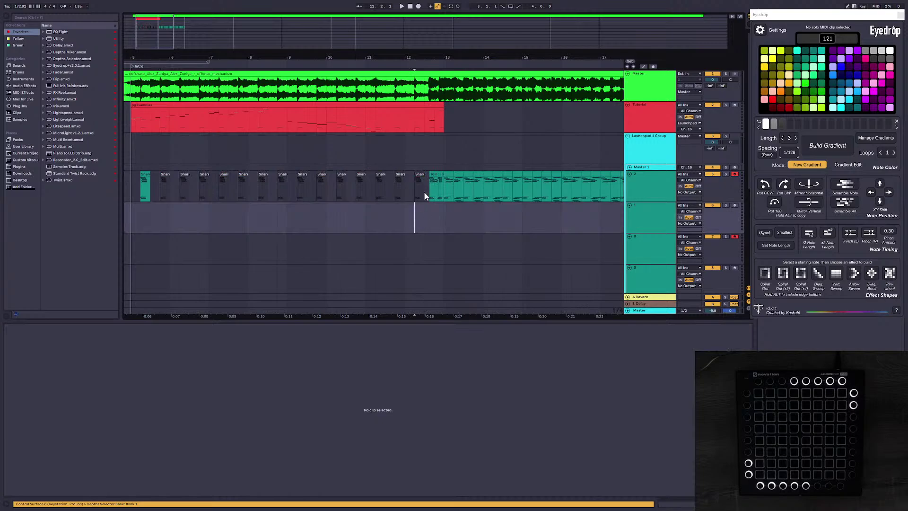
Step: Name the two edge-light clips starting at bar 13 "Kick 2" and "Snare 2"
click(427, 193)
drag(166, 28, 163, 26)
click(275, 175)
click(247, 173)
click(220, 174)
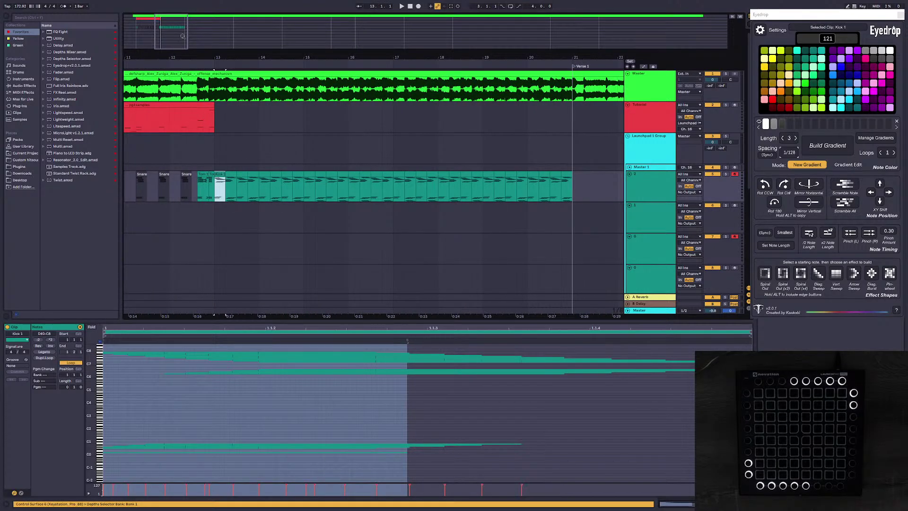
drag(182, 36, 166, 38)
click(187, 175)
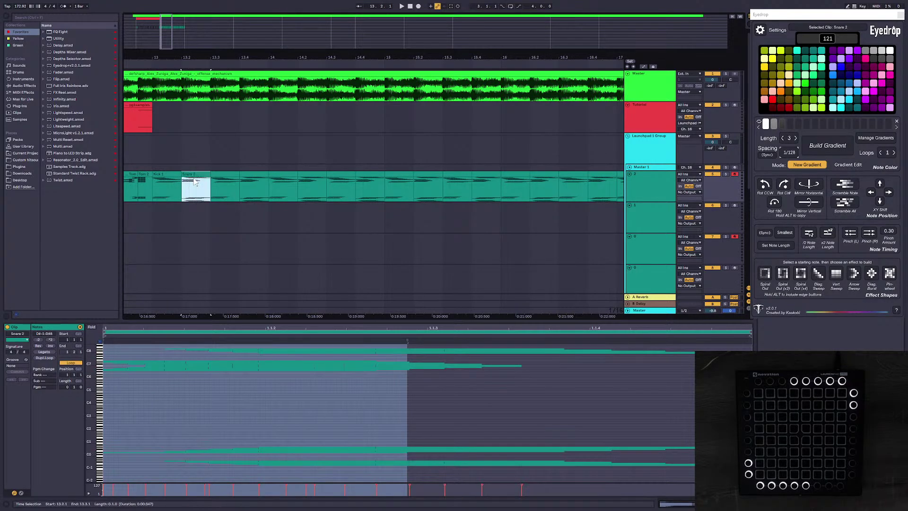
click(178, 172)
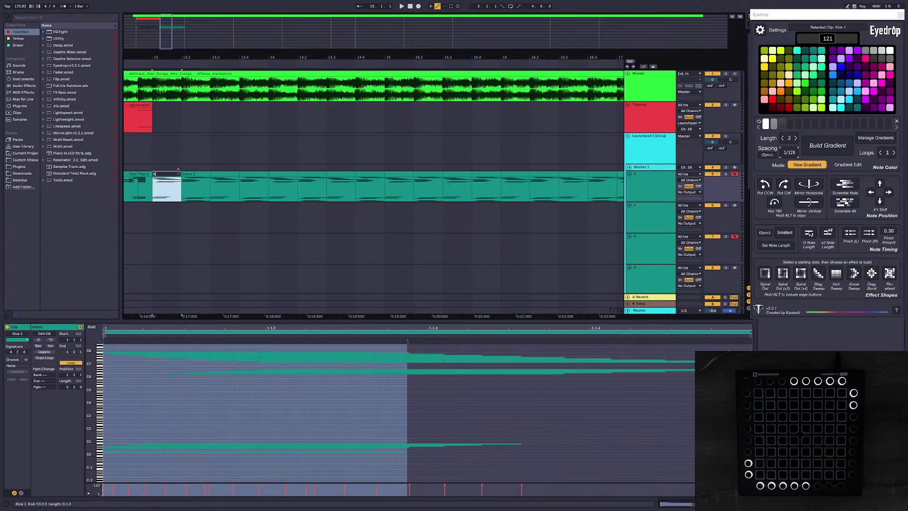
Step: Colour the repeated edge-light clips after Snare 2 up to Verse 1 dark grey
mouse_move(190, 24)
mouse_down()
mouse_move(190, 3)
mouse_move(196, 20)
mouse_up()
click(224, 173)
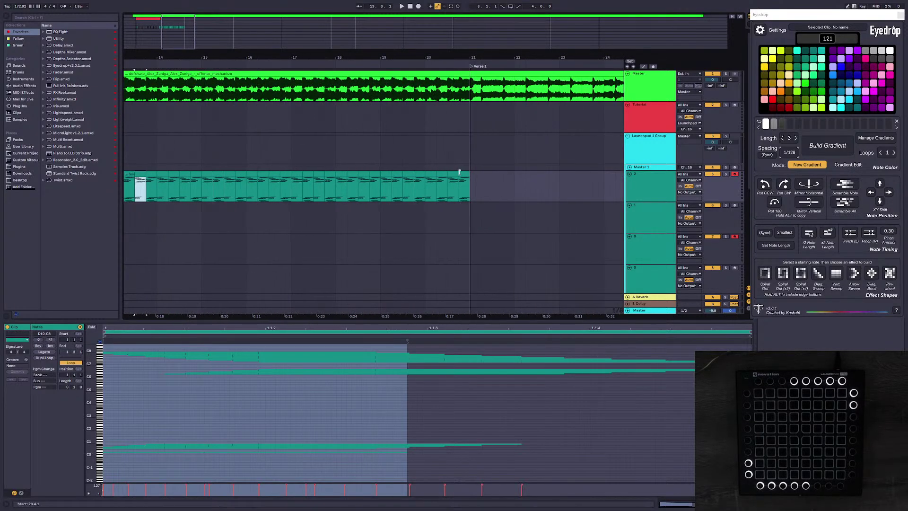
shift+click(462, 174)
right_click(465, 178)
right_click(462, 176)
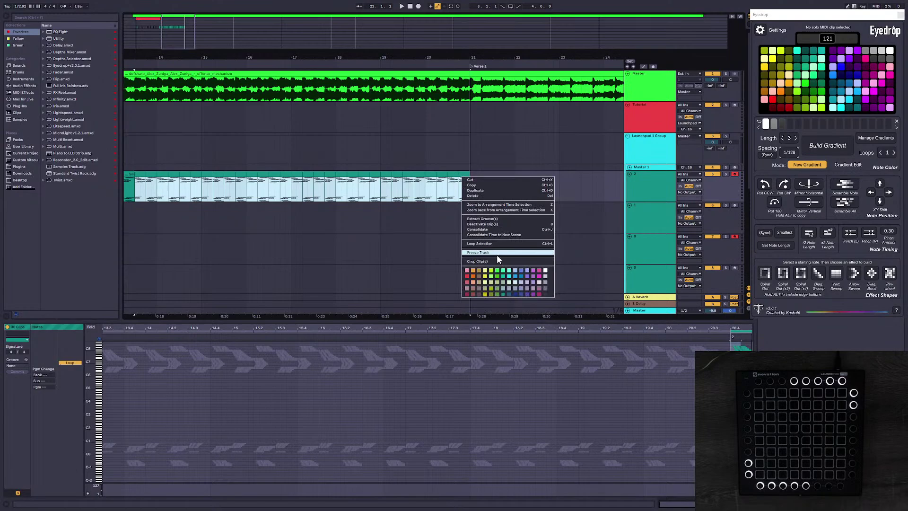
click(545, 294)
Step: Save the project and play the light show from the intro into Verse 1
drag(190, 28, 190, 19)
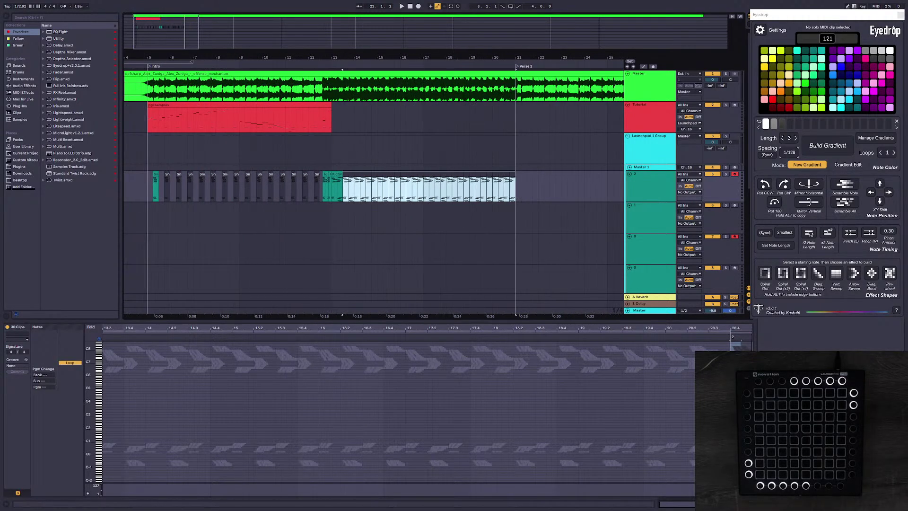
click(360, 147)
key(ctrl+s)
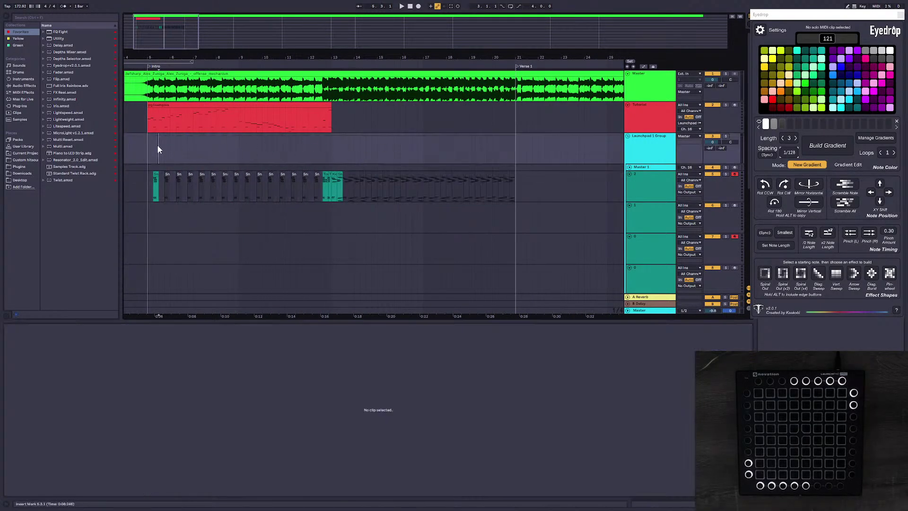
key(space)
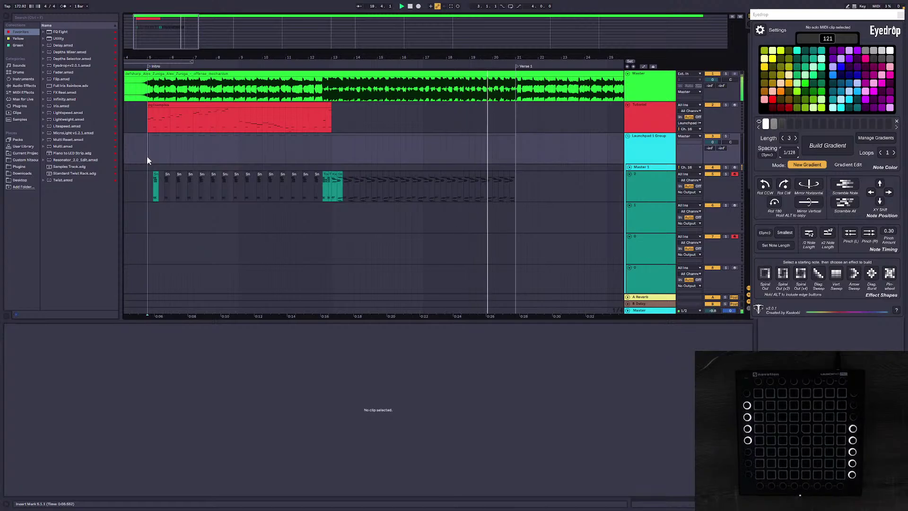
drag(510, 160, 517, 160)
click(517, 163)
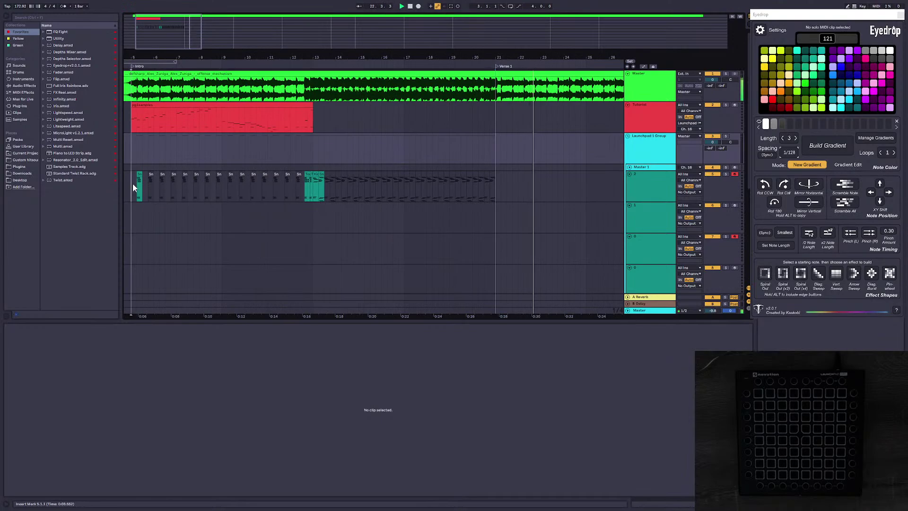
Step: Copy the intro's light clips to the start of Verse 1 and remove the unneeded clips from the pasted section
drag(133, 188, 316, 192)
click(500, 187)
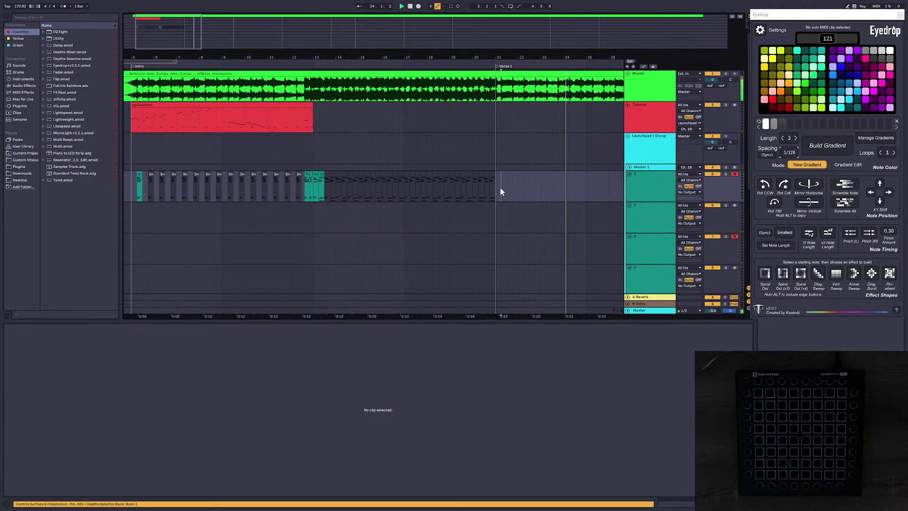
key(ctrl+v)
drag(484, 186, 440, 186)
key(Delete)
Step: Repeat the Snare clips through Verse 1 up to Drums Pick Up, with every copy coloured dark grey
drag(438, 186, 466, 189)
click(439, 185)
click(452, 186)
right_click(272, 175)
click(271, 188)
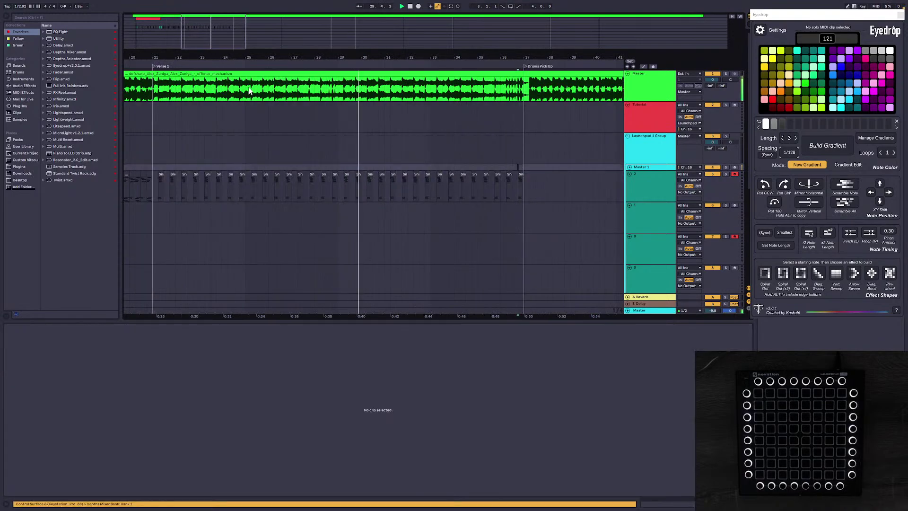
scroll(251, 89, down, 1)
scroll(364, 140, down, 4)
click(473, 174)
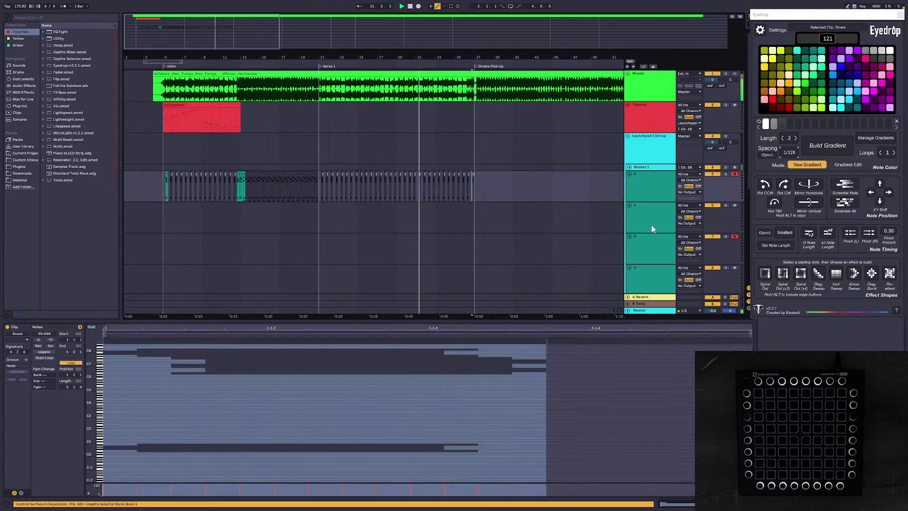
Step: Rename the first light track to "Top Lights" and colour it magenta
click(640, 183)
key(ctrl+r)
text(Top)
key(Return)
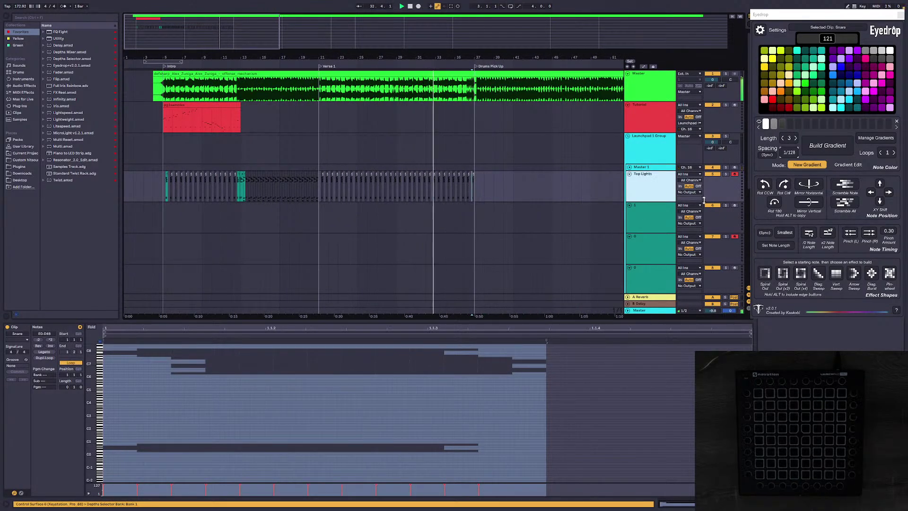
right_click(647, 191)
click(724, 300)
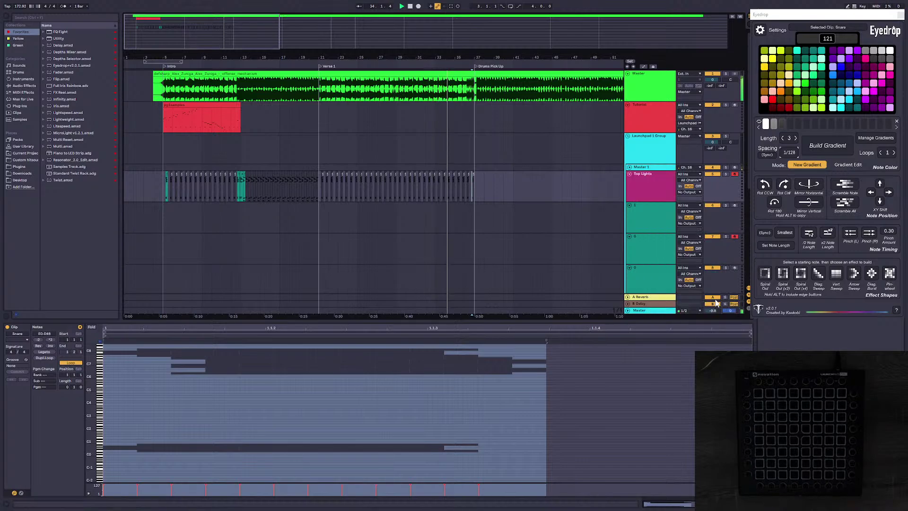
click(531, 219)
Step: Colour the original first Snare clip and the Tom, Kick 2 and Snare 2 clips magenta to match the track
mouse_move(342, 58)
mouse_down()
mouse_move(341, 67)
mouse_move(425, 94)
mouse_up()
right_click(239, 177)
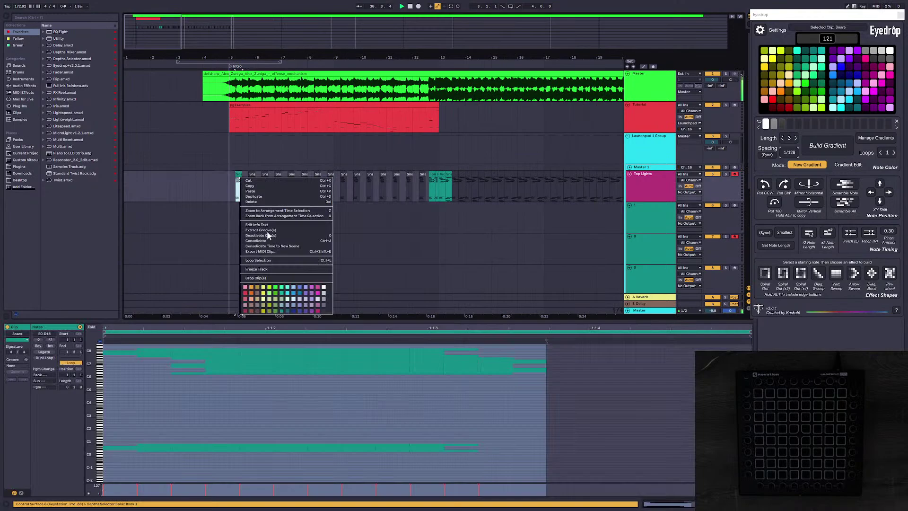
click(316, 310)
right_click(449, 173)
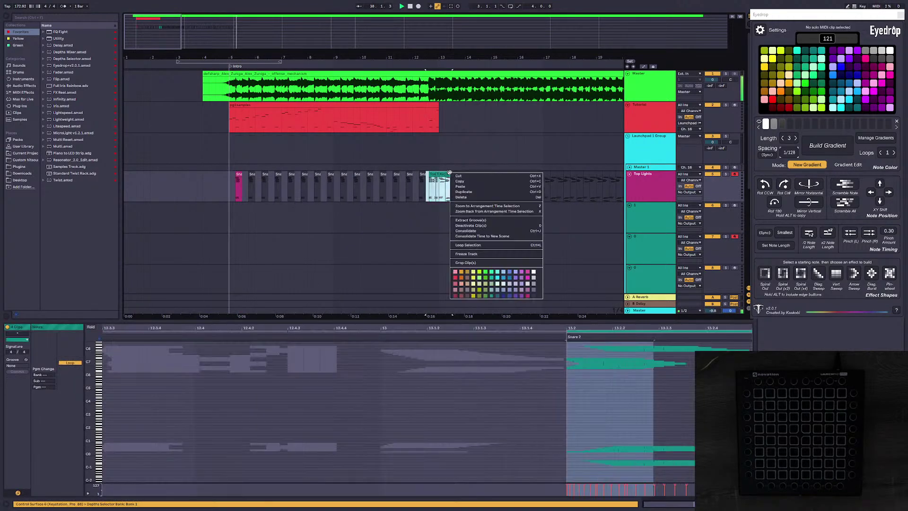
click(526, 294)
key(minus)
key(minus)
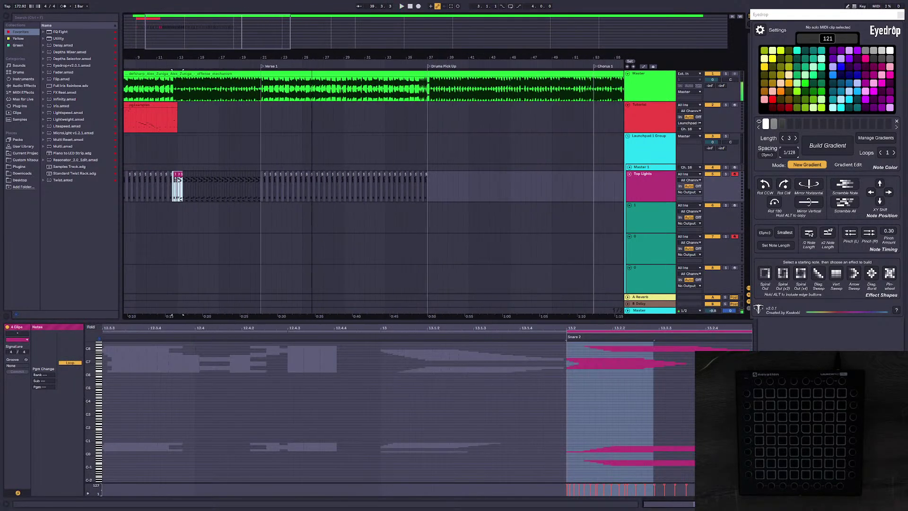
Step: Play the song from the Drums Pick Up section at the end of the Snare clips
scroll(463, 207, down, 1)
double_click(428, 190)
click(215, 186)
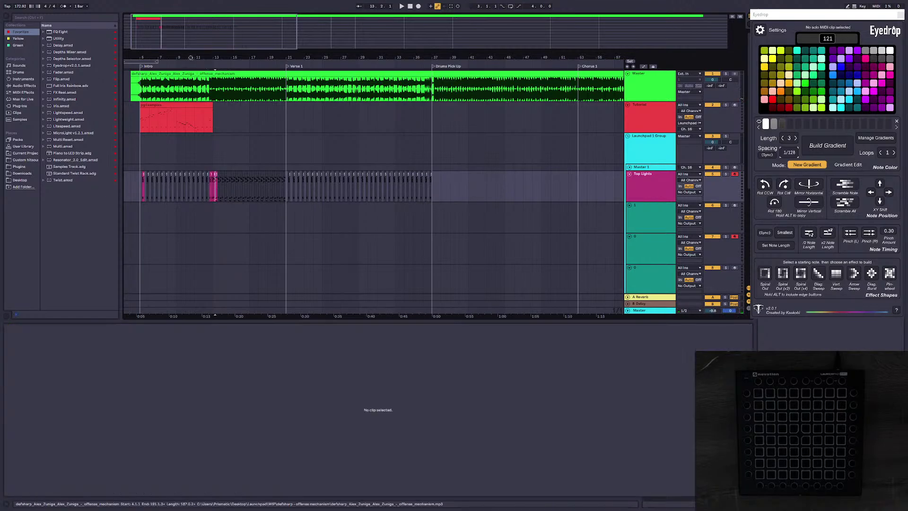
drag(191, 58, 173, 72)
click(523, 187)
key(space)
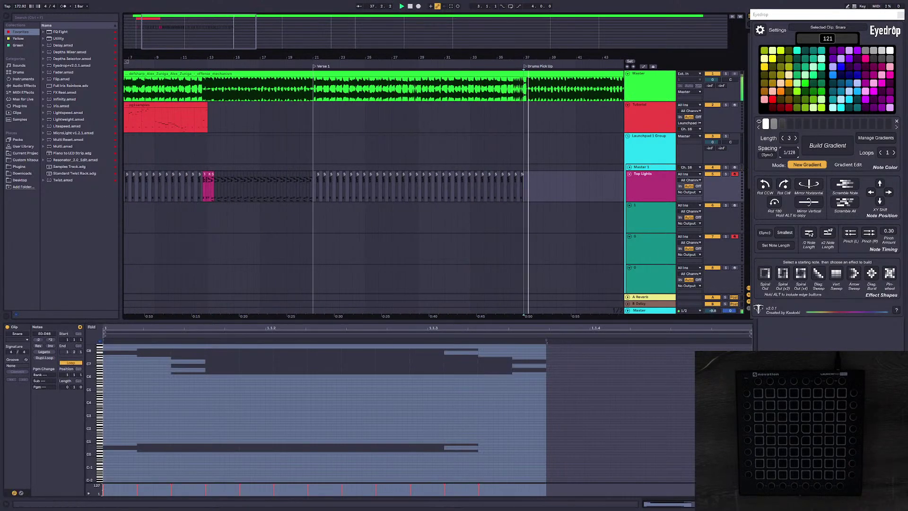
Step: Copy the Kick 2 to Verse 1 passage of the Top Lights track to the Drums Pick Up marker and play it
key(plus)
click(148, 188)
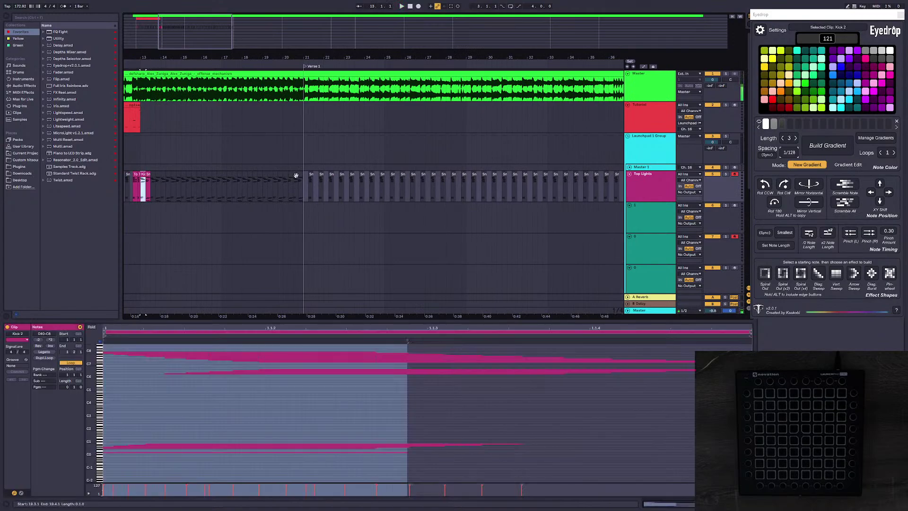
shift+click(300, 174)
drag(496, 58, 240, 56)
click(371, 194)
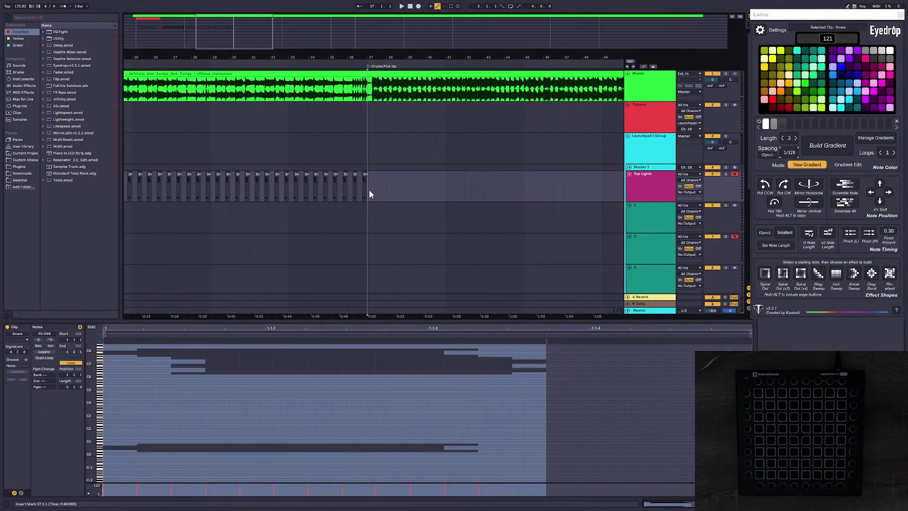
key(ctrl+v)
key(space)
Step: Delete the pasted Kick 2 clip at Drums Pick Up and colour the following Snare 2 clip dark grey
key(plus)
key(plus)
click(294, 174)
key(Delete)
click(299, 191)
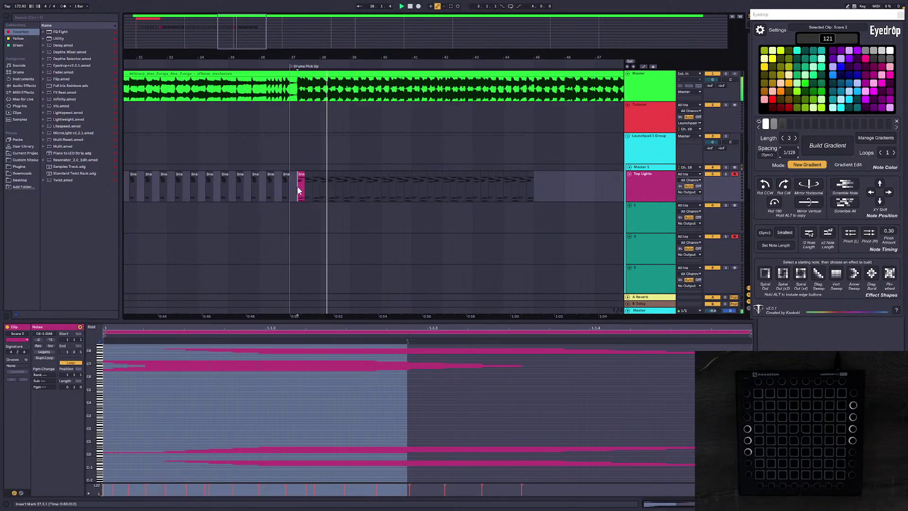
right_click(298, 191)
click(372, 248)
key(minus)
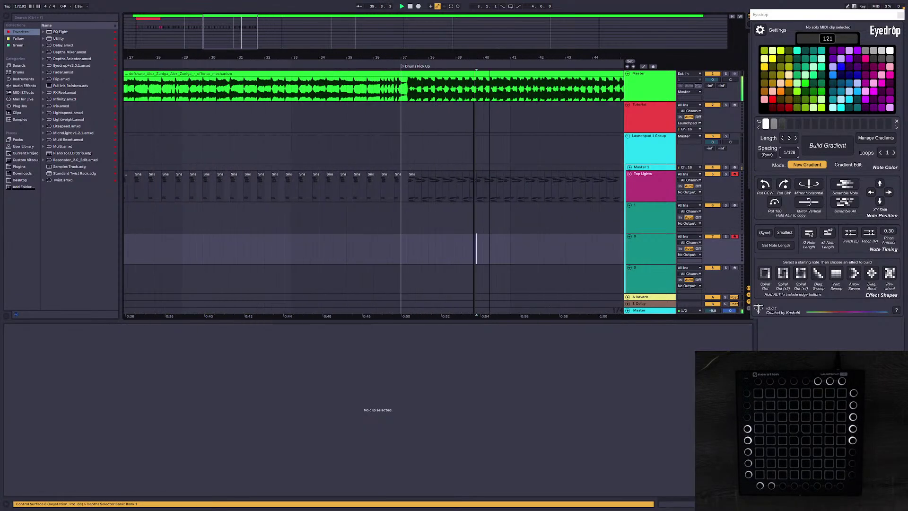
Step: Duplicate the Kick 2 and Snare 2 clip pair repeatedly along the Top Lights track until Verse 1
drag(240, 46, 181, 46)
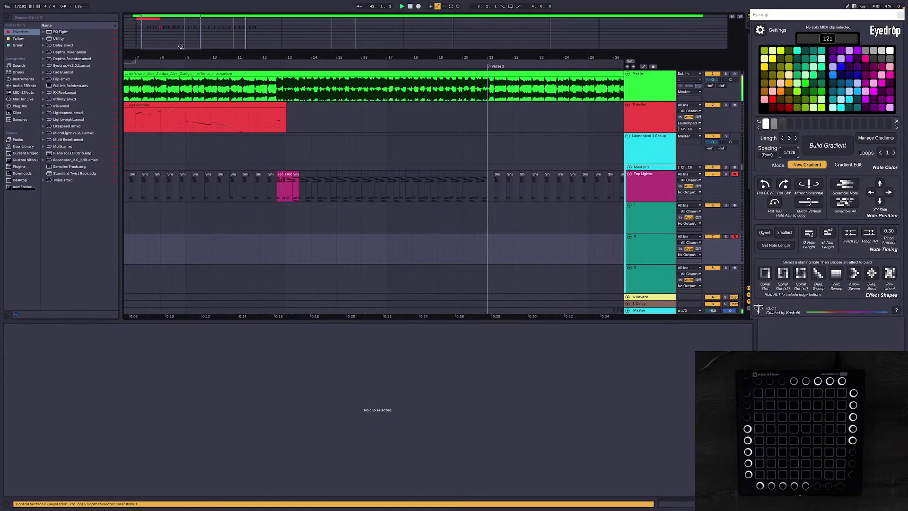
click(295, 175)
shift+click(288, 174)
key(ctrl+d)
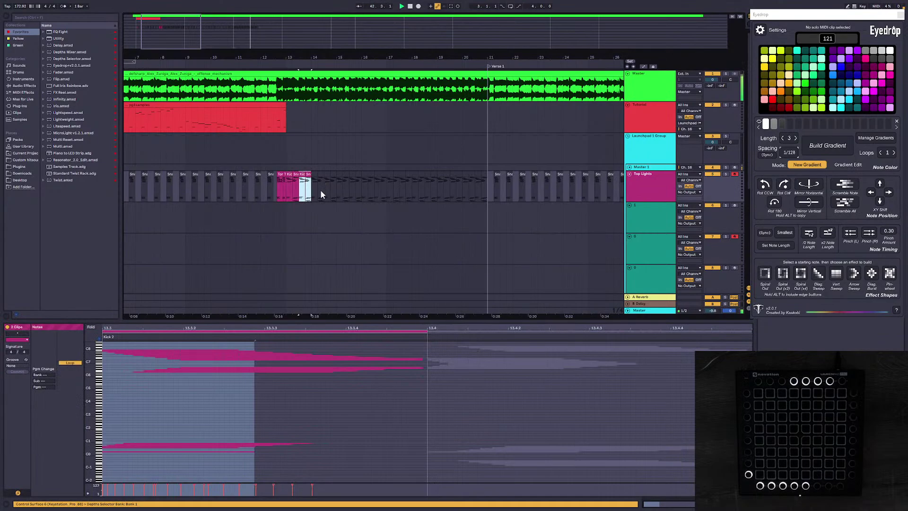
key(ctrl+d)
key(ctrl+d)
key(ctrl+d)
key(ctrl+d)
key(ctrl+d)
key(ctrl+d)
key(ctrl+d)
key(ctrl+d)
key(ctrl+d)
key(ctrl+d)
key(ctrl+d)
key(ctrl+d)
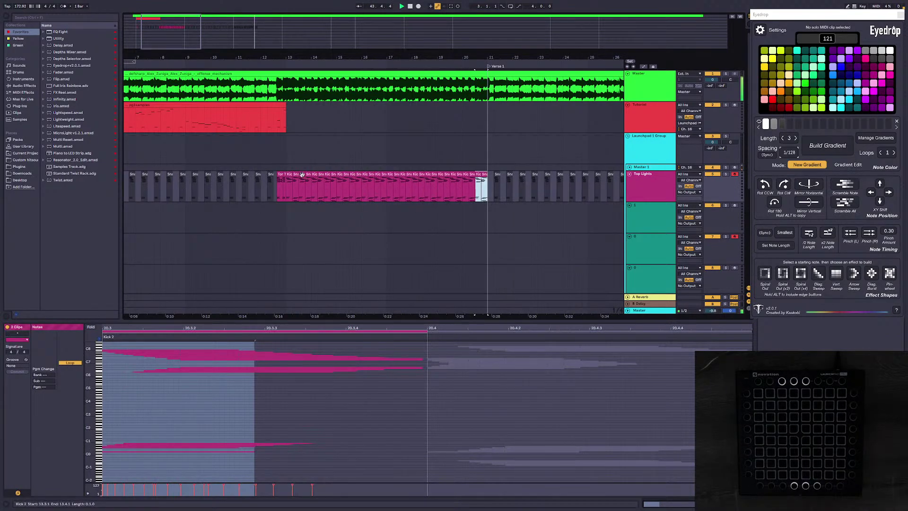
Step: Colour all duplicated Kick 2 and Snare 2 clips before Verse 1 dark grey
shift+click(300, 189)
right_click(304, 177)
click(387, 299)
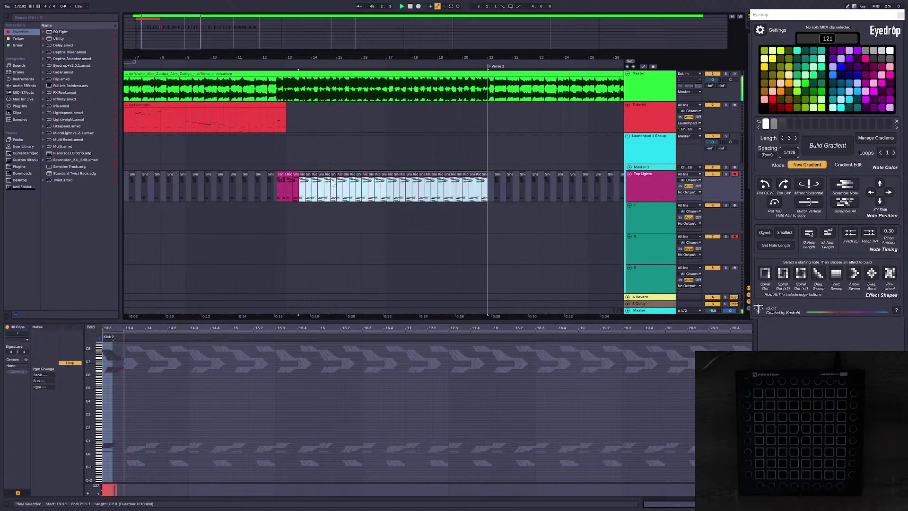
Step: Paste the dark grey Kick 2 and Snare 2 run into the Drums Pick Up section of the Top Lights track
drag(180, 46, 270, 42)
click(331, 189)
key(ctrl+v)
click(334, 191)
Step: Duplicate the four-bar block of Kick 2 and Snare 2 clips from bar 41 through Chorus 1 up to Verse 2
mouse_move(475, 192)
mouse_down()
mouse_move(389, 191)
mouse_move(474, 191)
mouse_up()
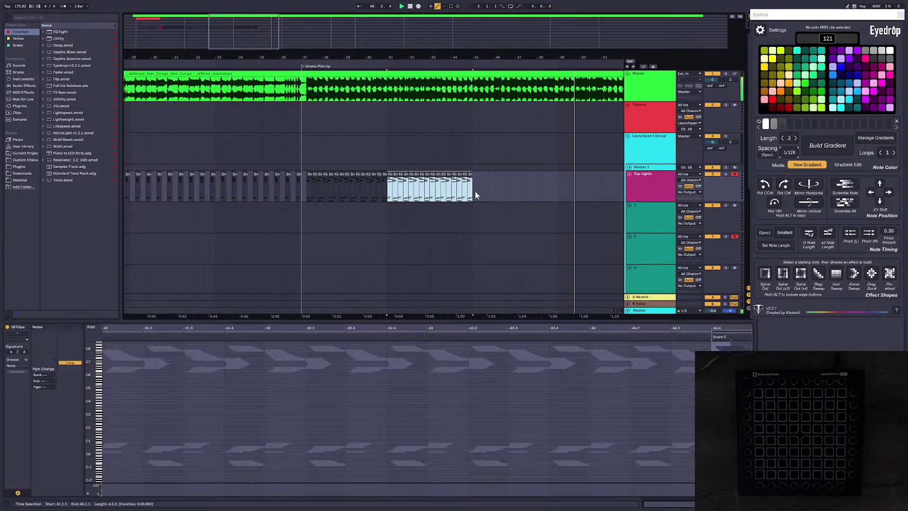
key(ctrl+d)
key(ctrl+d)
drag(280, 34, 285, 33)
key(ctrl+d)
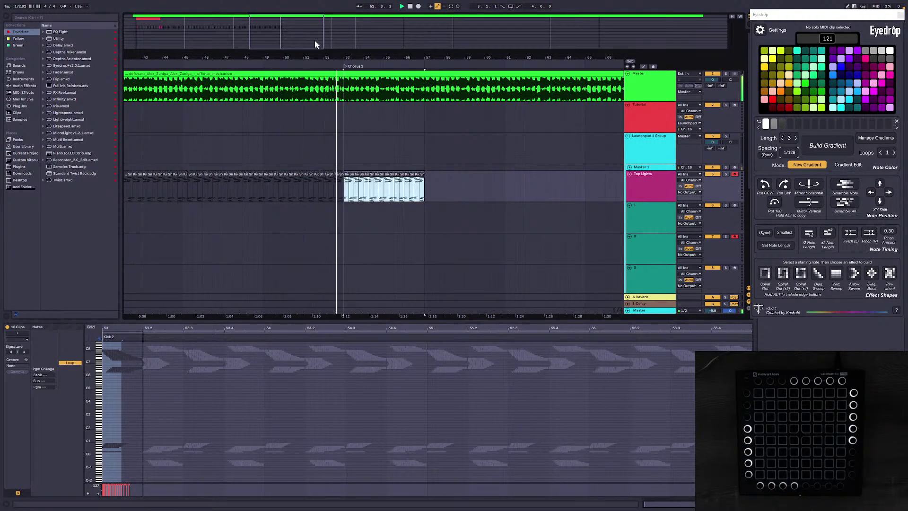
key(ctrl+d)
key(ctrl+d)
key(ctrl+d)
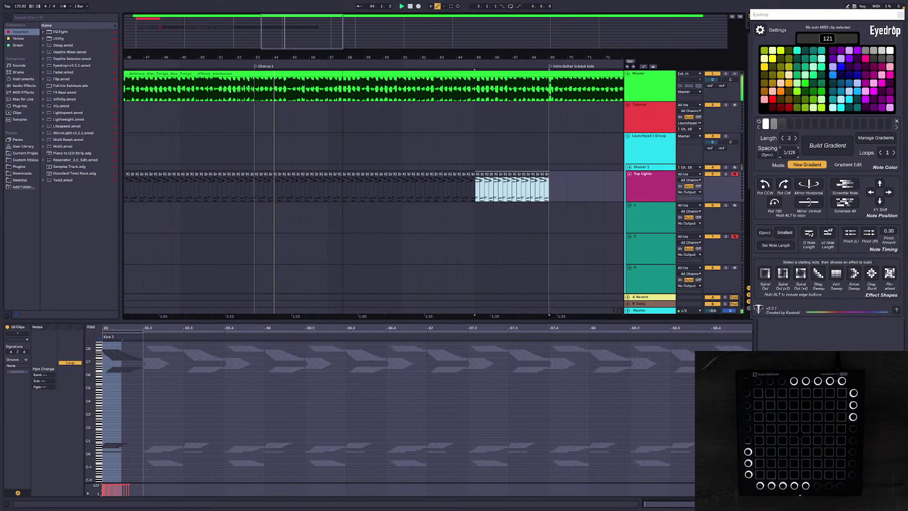
key(ctrl+d)
key(ctrl+d)
Step: Review the repeated Top Lights clips from Drums Pick Up through Chorus 1 to Verse 2
drag(288, 33, 237, 20)
click(376, 217)
mouse_move(251, 56)
mouse_down()
mouse_move(293, 56)
mouse_move(236, 56)
mouse_move(273, 43)
mouse_up()
click(333, 190)
click(360, 225)
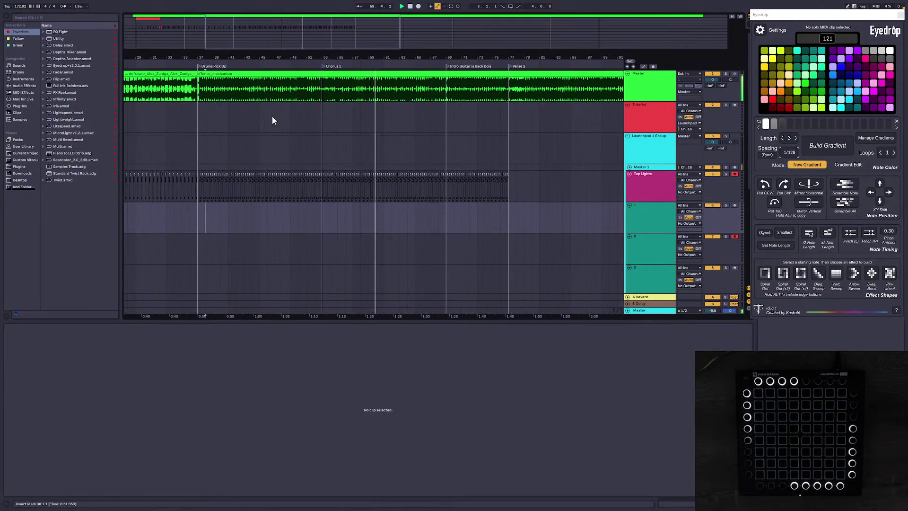
drag(472, 58, 382, 106)
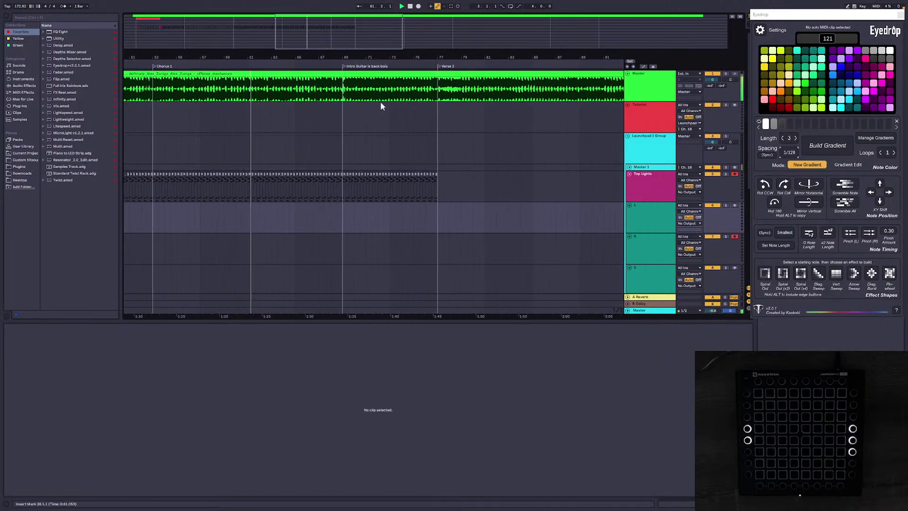
drag(324, 55, 298, 114)
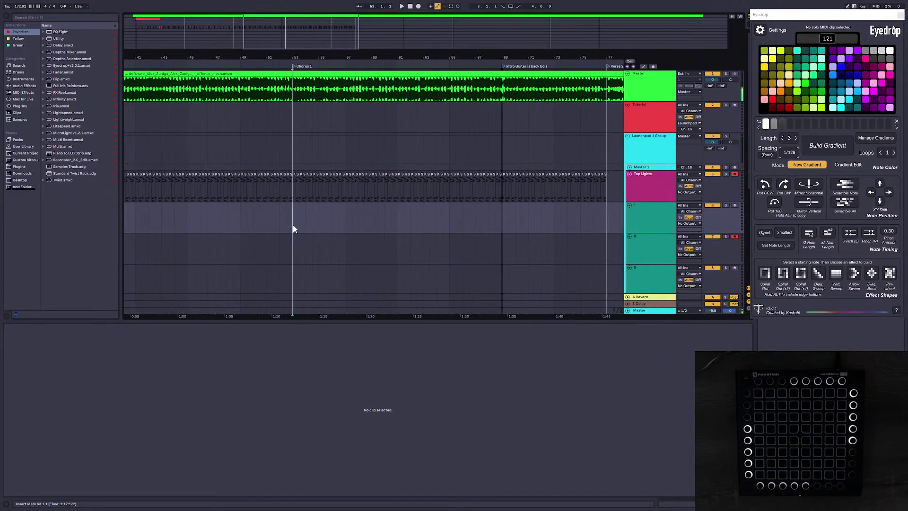
Step: Duplicate the Top Lights track and delete all clips from the copy
click(647, 214)
click(648, 186)
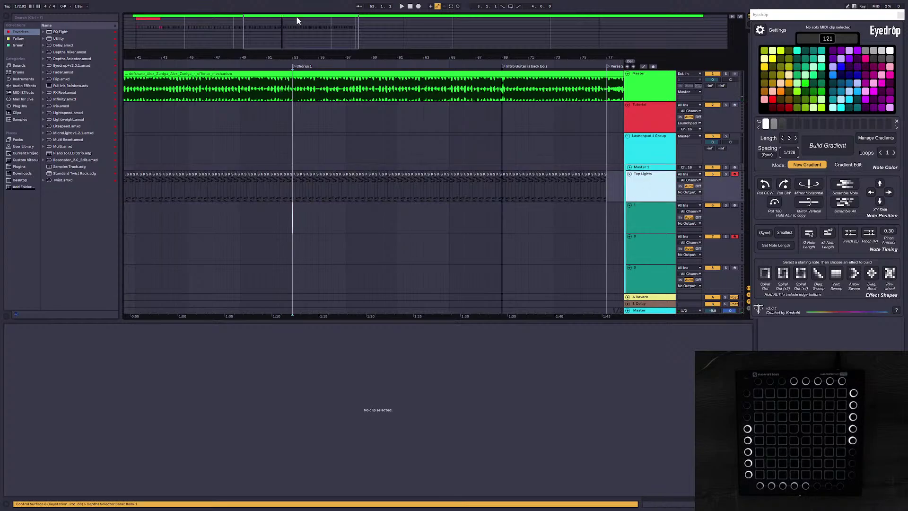
key(ctrl+d)
drag(297, 19, 267, 5)
drag(302, 61, 335, 47)
drag(588, 215, 126, 219)
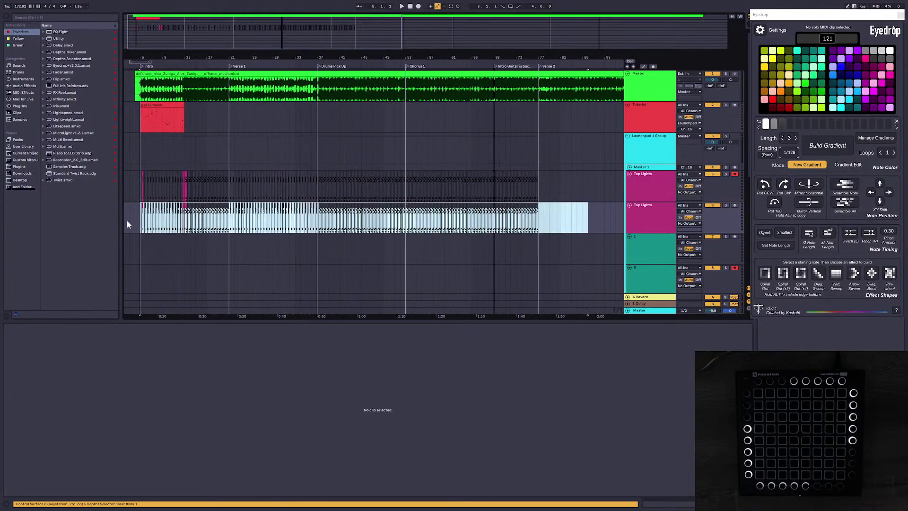
key(Delete)
Step: Play the song from the Chorus 1 marker to find where the next lights belong
drag(350, 57, 331, 95)
click(247, 218)
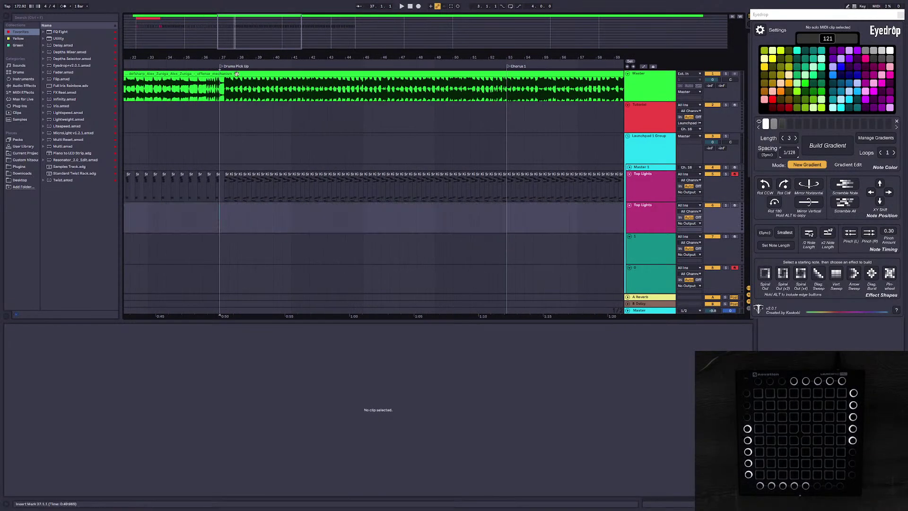
drag(238, 41, 254, 42)
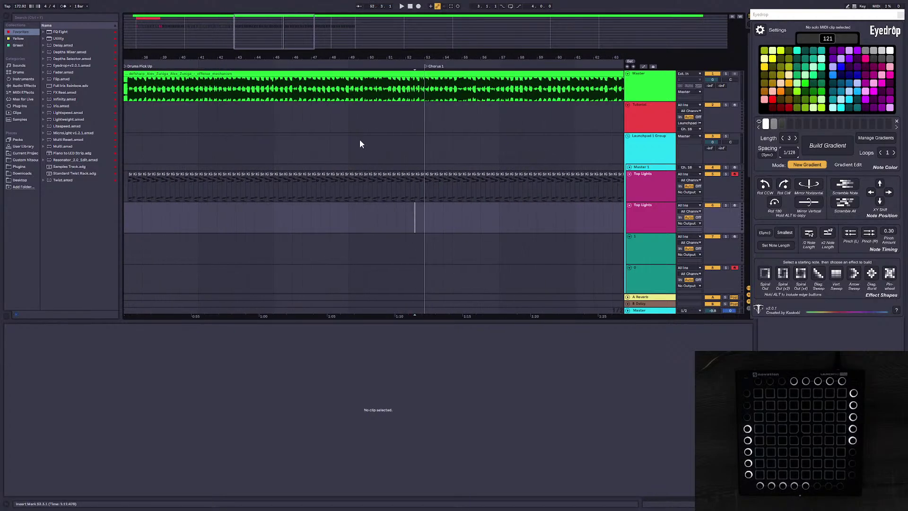
scroll(350, 180, right, 3)
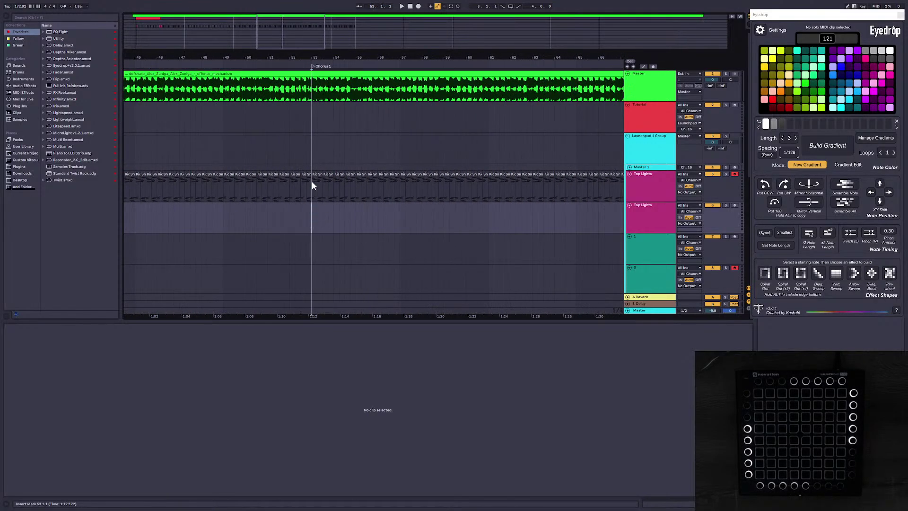
key(space)
drag(312, 59, 270, 92)
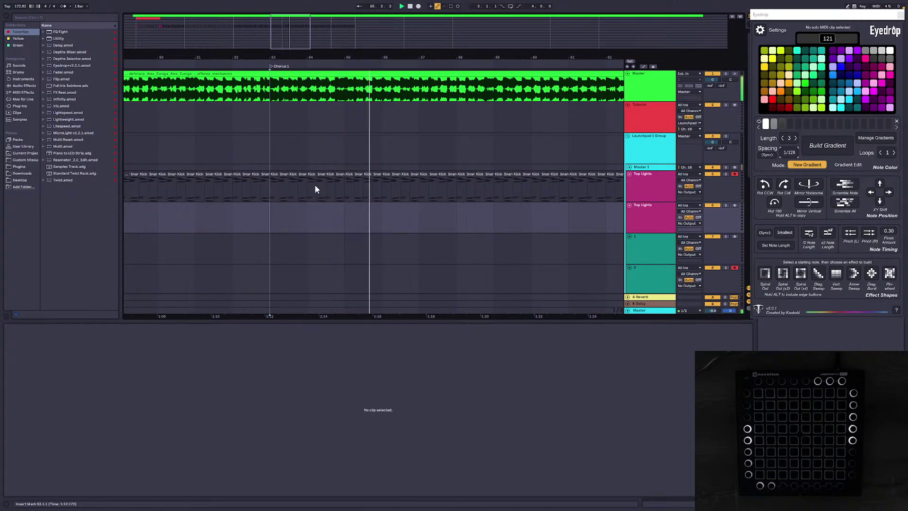
key(space)
Step: Create an empty one-beat clip on the second Top Lights track at beat 2 of Chorus 1 and play the section
key(shift+Left)
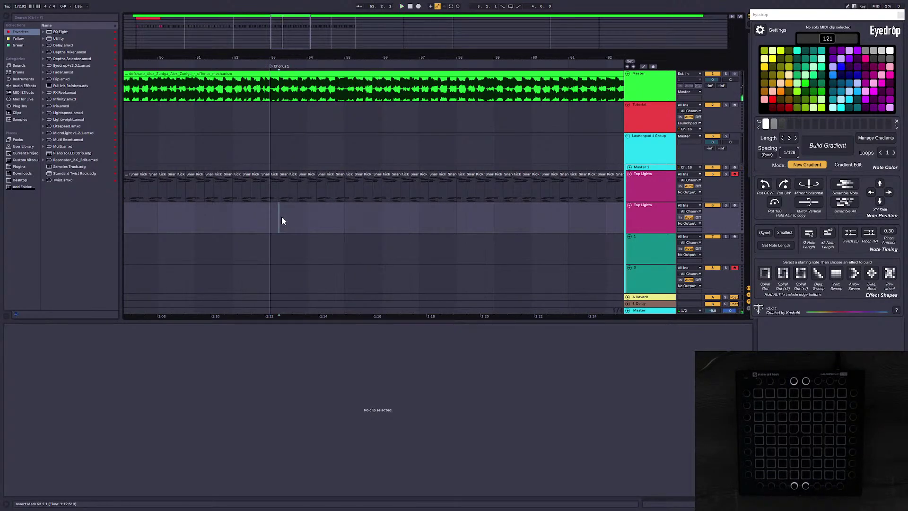
double_click(282, 215)
click(273, 214)
key(space)
click(285, 206)
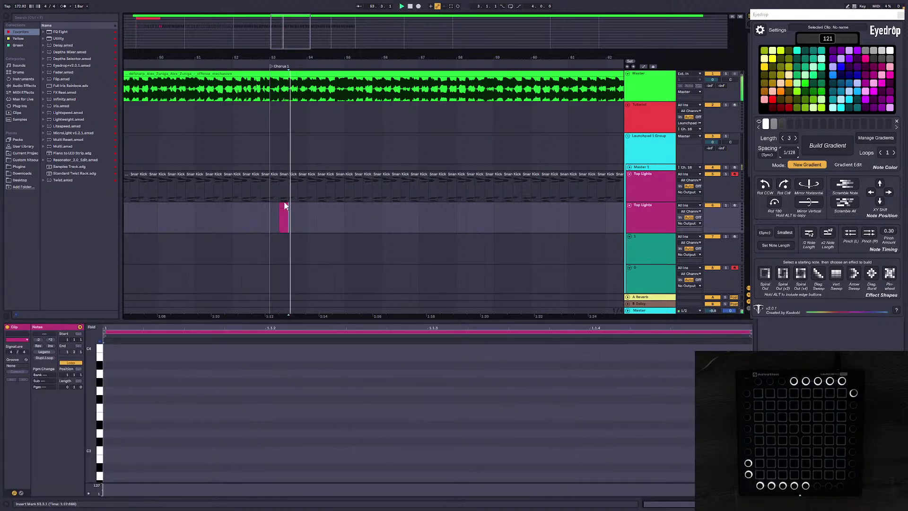
Step: Arm the second Top Lights track and step-record a run of Launchpad notes at the start of the new clip
click(118, 388)
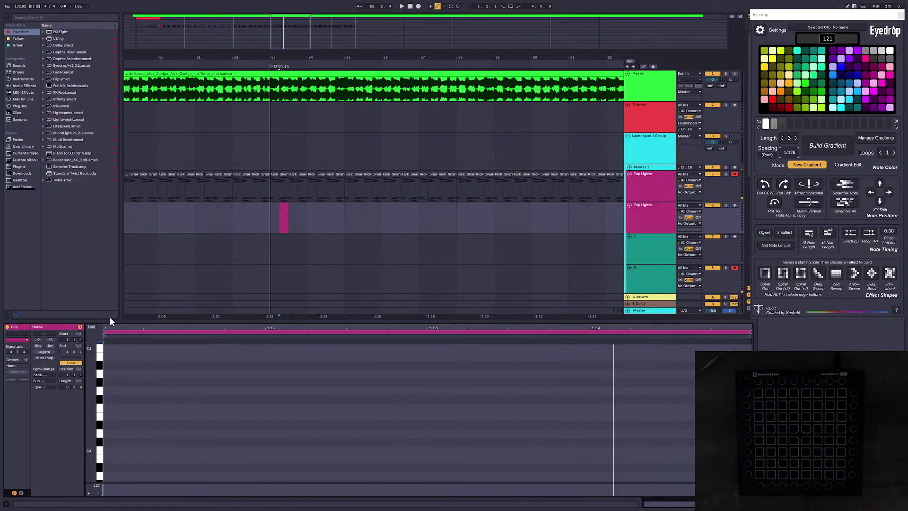
click(280, 217)
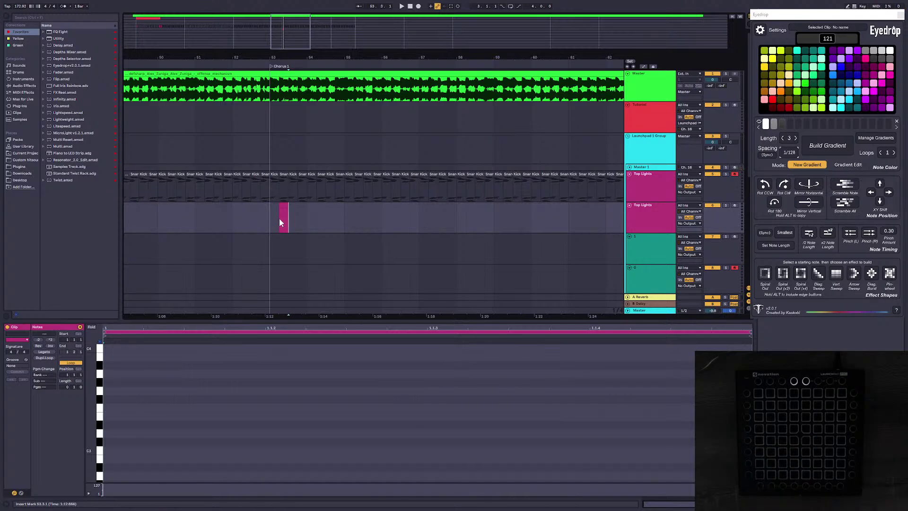
click(104, 371)
click(103, 387)
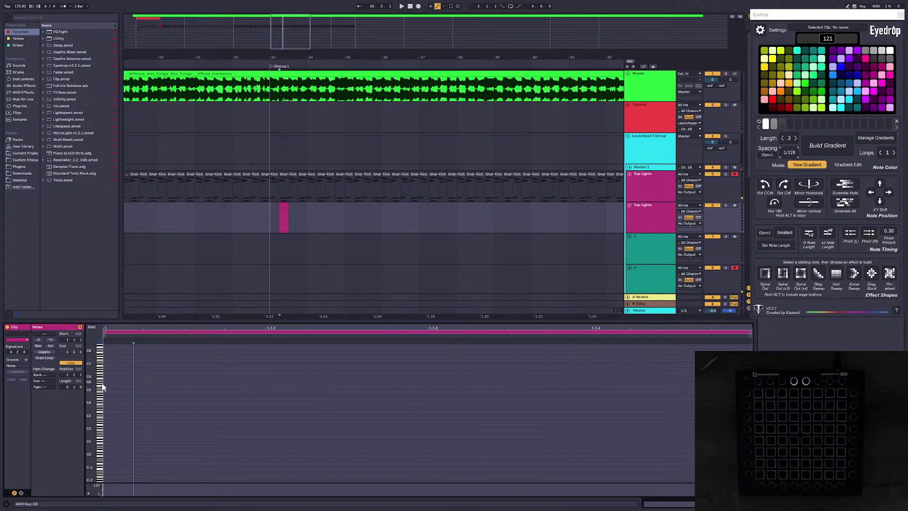
click(735, 206)
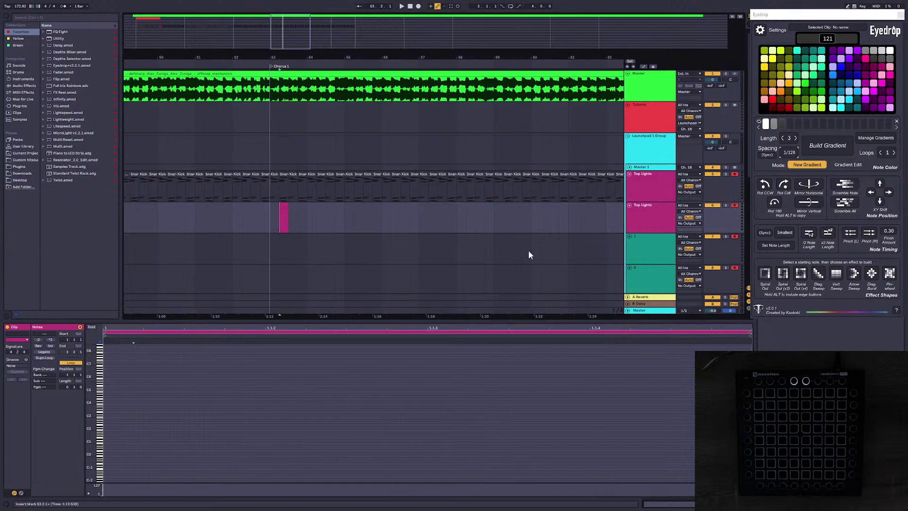
click(114, 381)
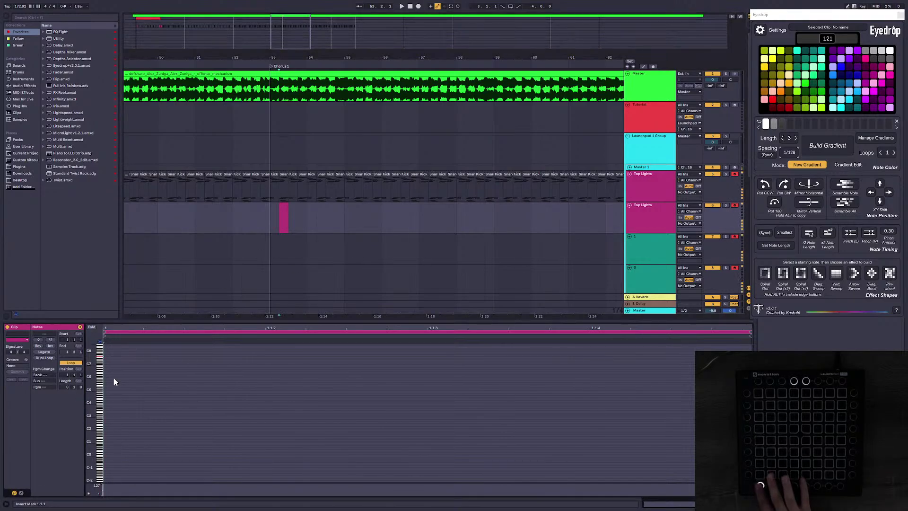
key(Right)
key(Right)
key(Right)
key(Right)
key(Right)
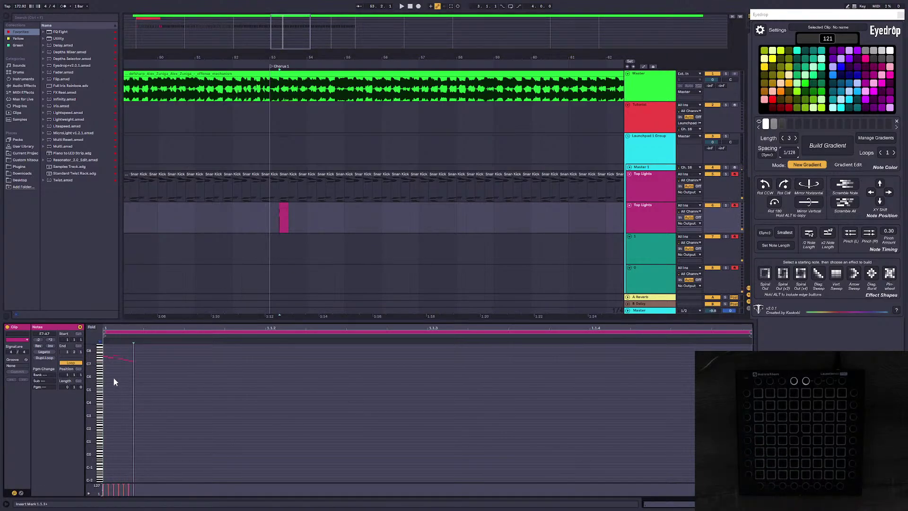
Step: Apply a pink gradient of length 3 with 1/64 spacing to all notes in the clip
key(ctrl+a)
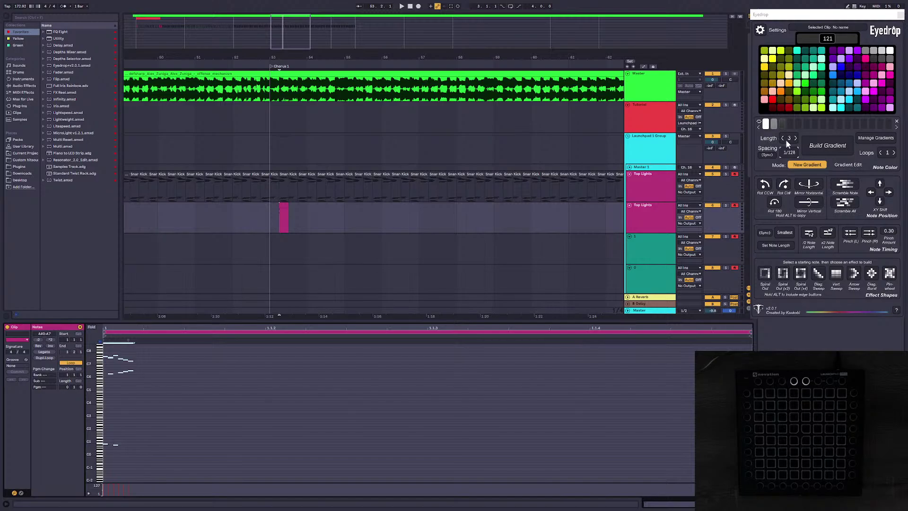
click(765, 125)
click(881, 69)
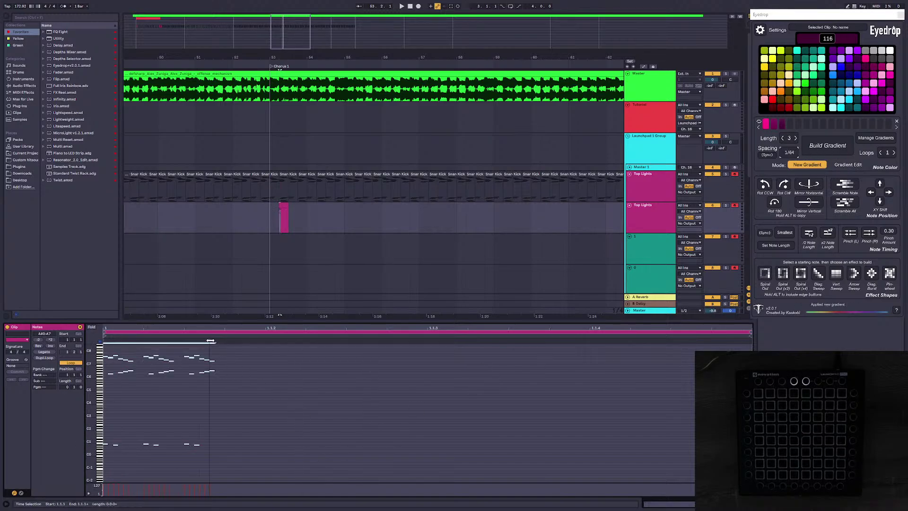
Step: Stretch the gradient notes across most of the one-beat clip, play them, and apply Pinch (L) with an amount of 0.30
drag(210, 340, 678, 345)
key(space)
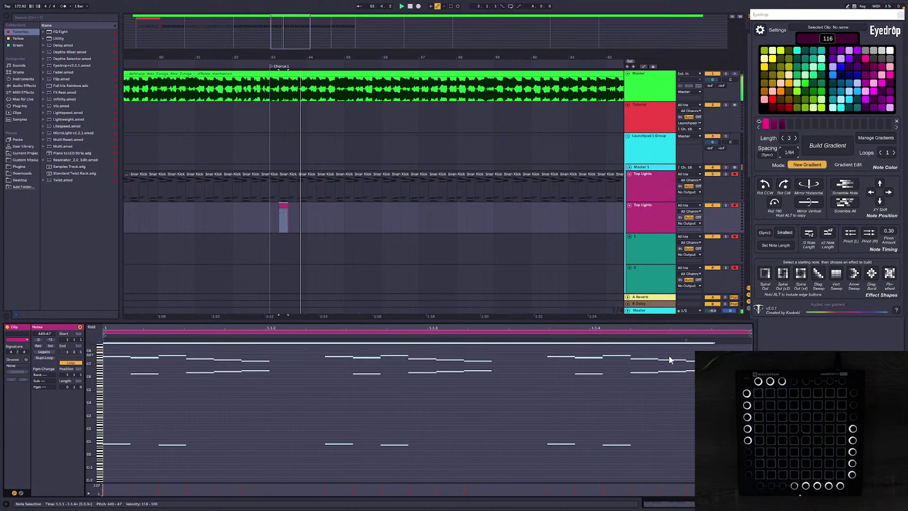
click(851, 235)
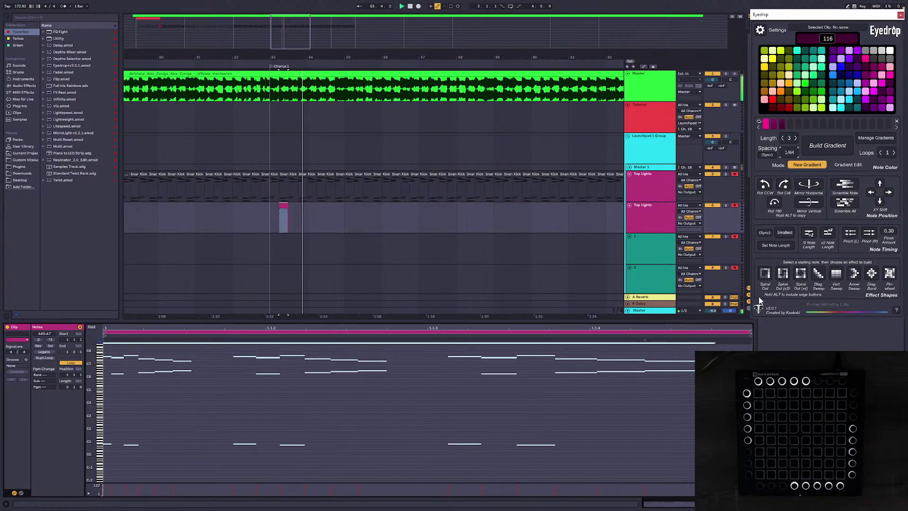
Step: Duplicate the pink clip at half-bar intervals across the first two bars of Chorus 1 and play from the marker
click(279, 220)
drag(271, 219, 308, 220)
key(ctrl+d)
click(271, 219)
key(space)
key(ctrl+d)
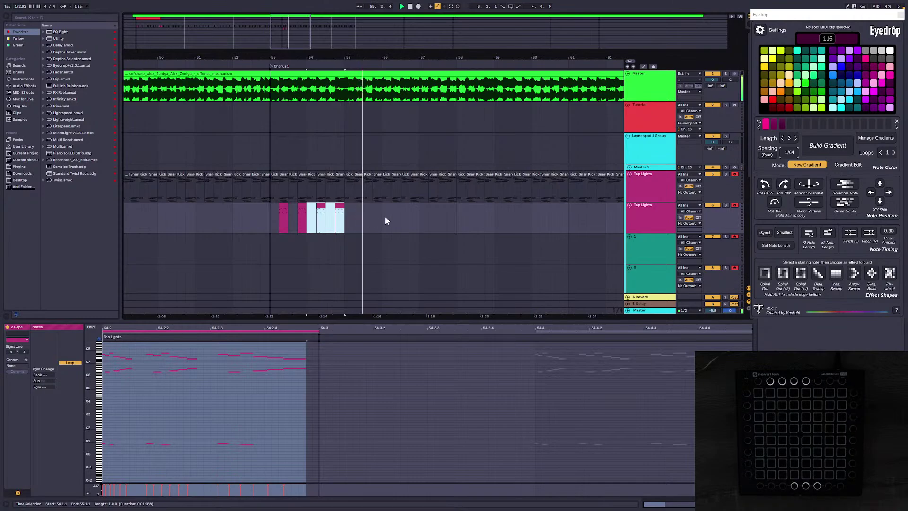
Step: Consolidate the first two Chorus 1 bars on the second Top Lights track into one clip and duplicate it once
click(345, 221)
drag(352, 217, 295, 220)
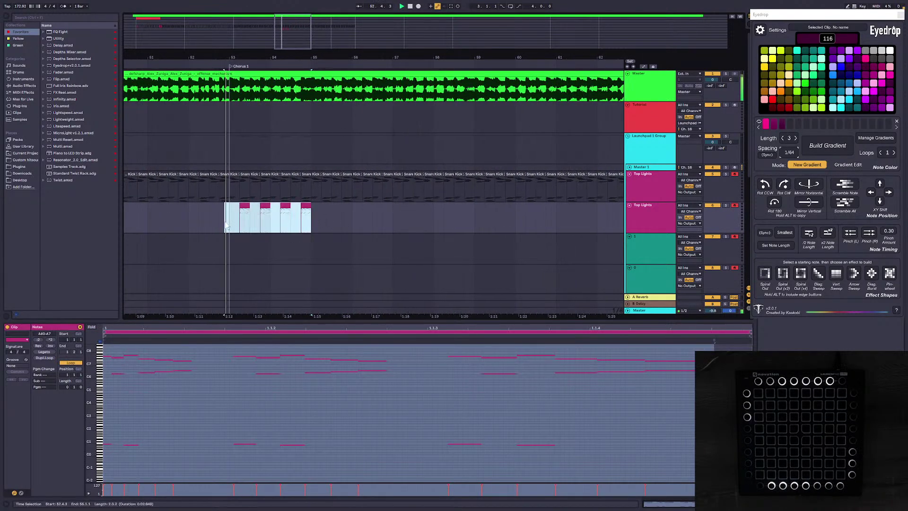
drag(230, 219, 312, 219)
key(ctrl+j)
key(ctrl+d)
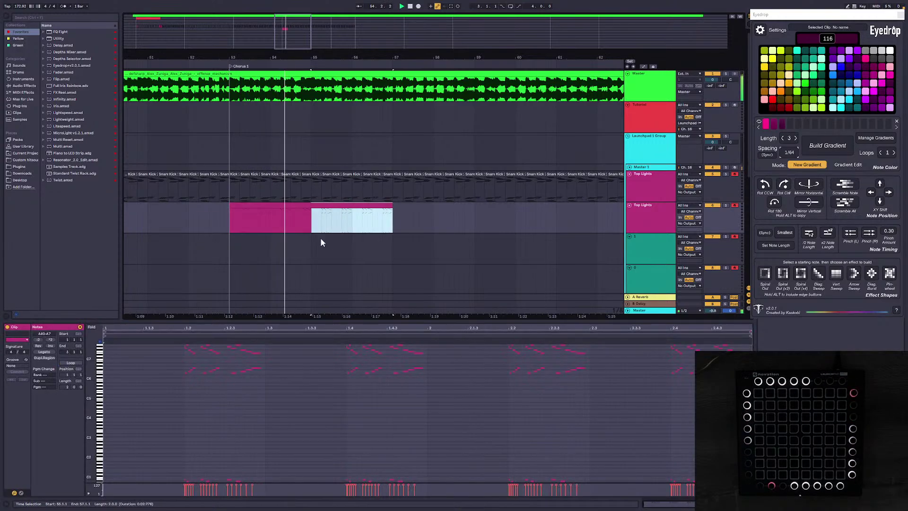
Step: Swap all gradient colours in the second Chorus 1 clip to yellow shades using Gradient Edit, and play the clip
click(481, 387)
key(ctrl+a)
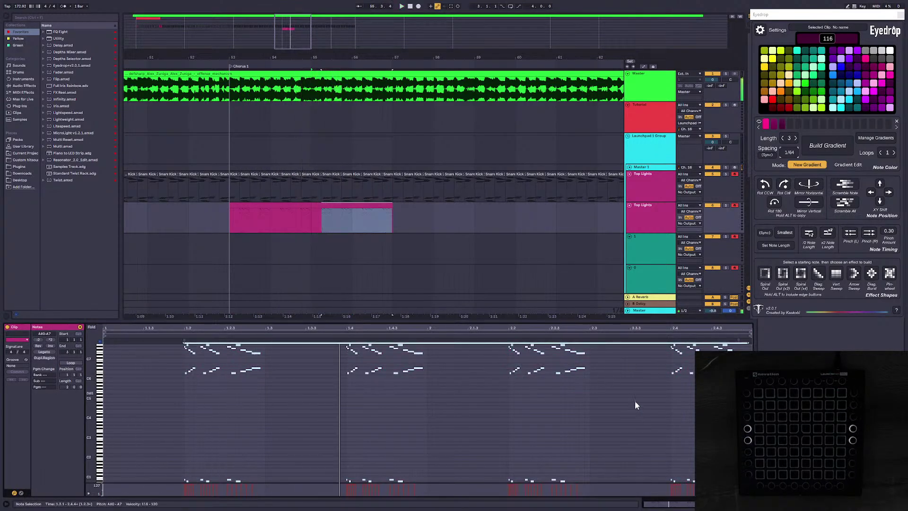
click(847, 164)
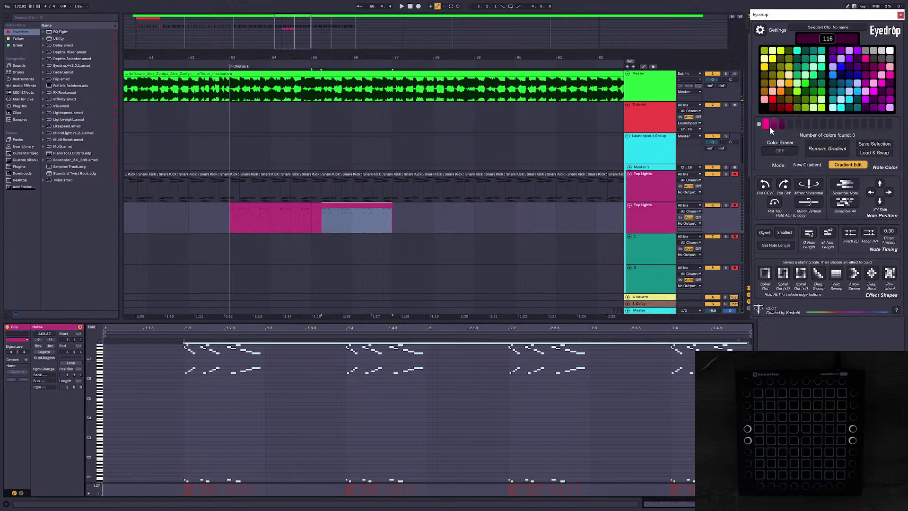
click(780, 68)
click(356, 213)
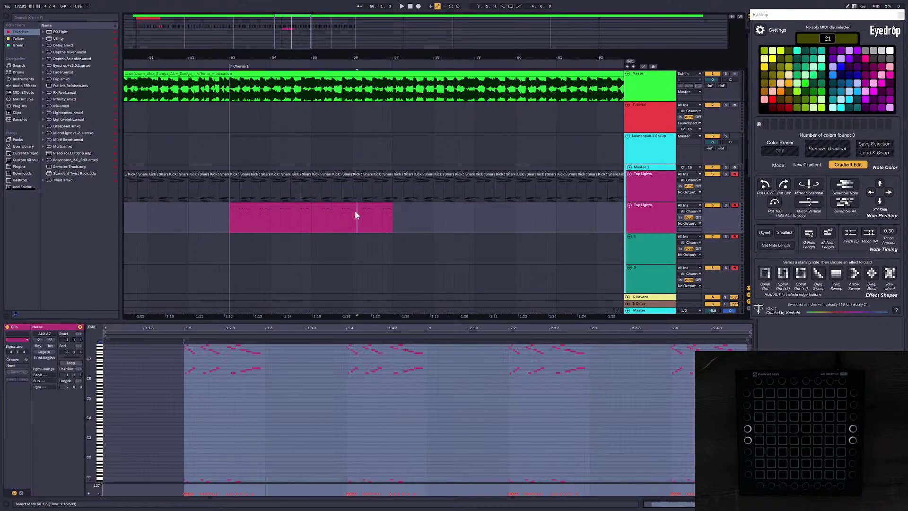
click(353, 204)
key(space)
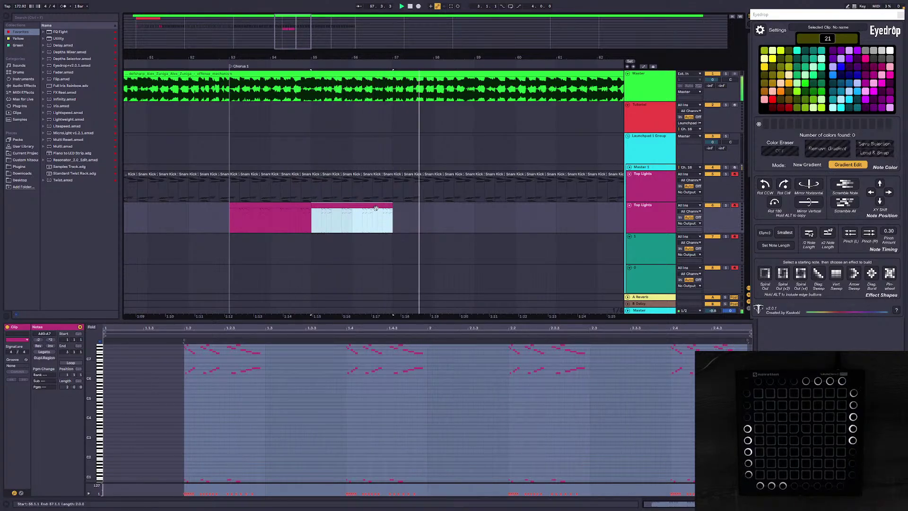
Step: Duplicate the yellow clip to bar 57, swap the copy's gradient colours to blue shades, and play it
key(ctrl+d)
click(475, 399)
key(ctrl+a)
key(space)
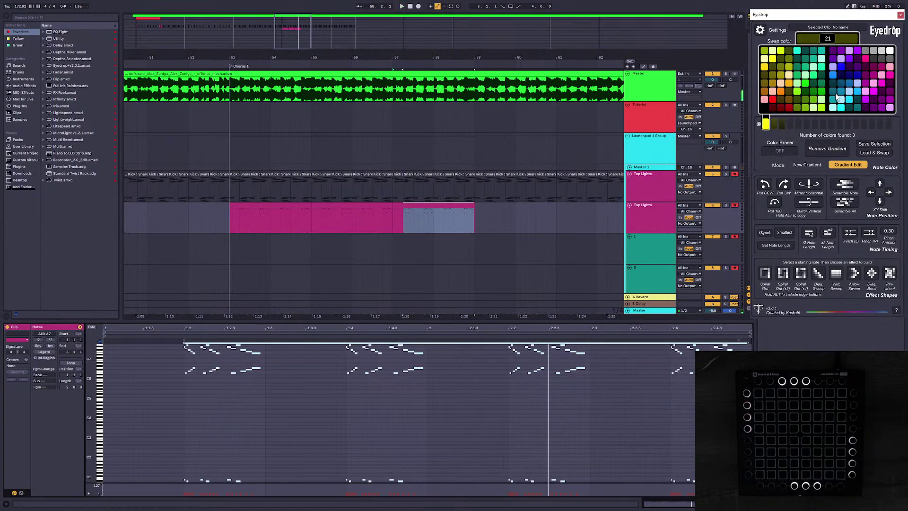
click(774, 123)
click(841, 84)
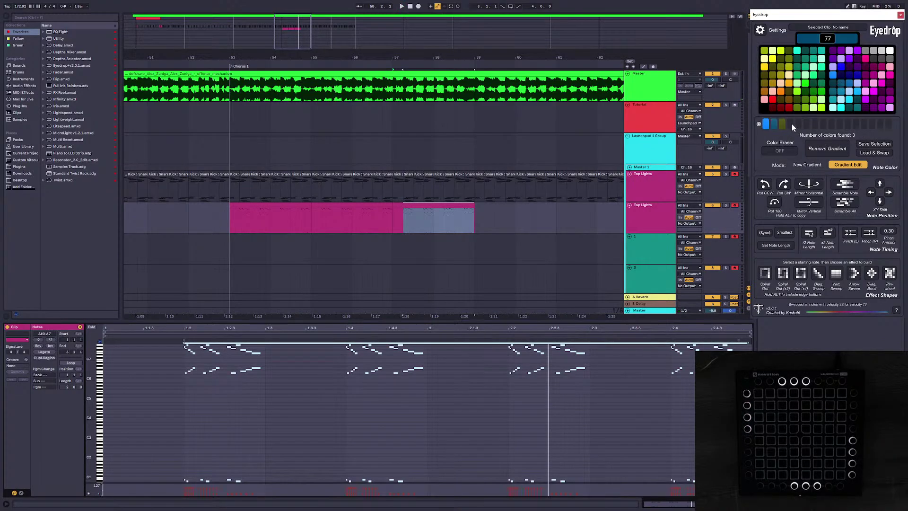
click(462, 205)
key(space)
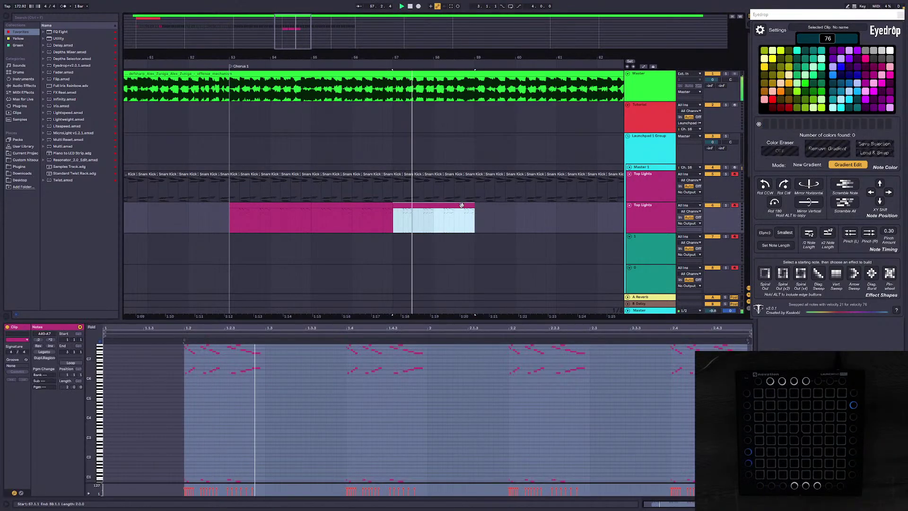
Step: Duplicate the blue clip to bar 59 and swap the copy's gradient colours to teal-green shades
key(ctrl+d)
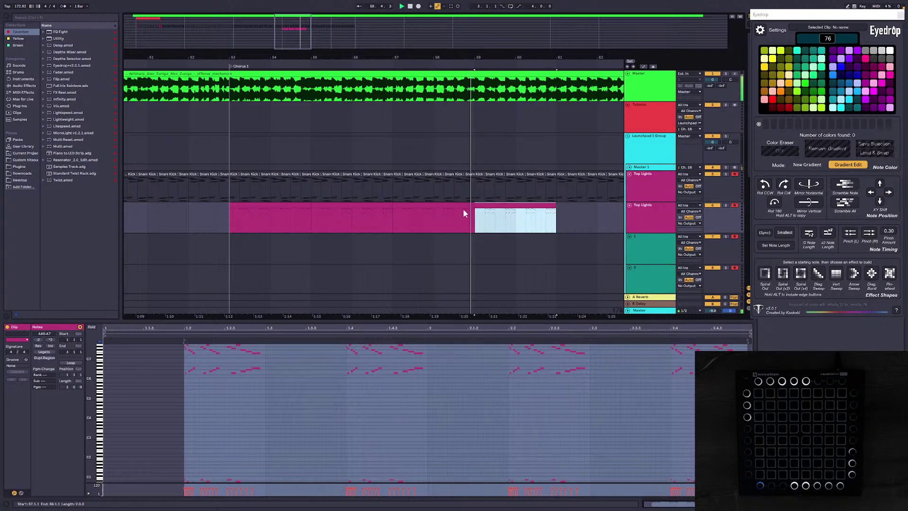
click(599, 382)
key(ctrl+a)
key(space)
click(766, 124)
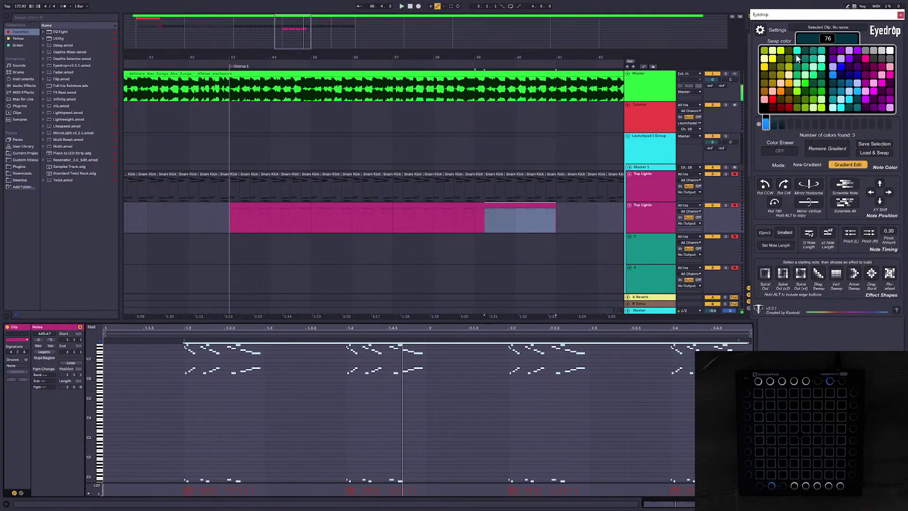
click(797, 59)
click(807, 61)
click(782, 124)
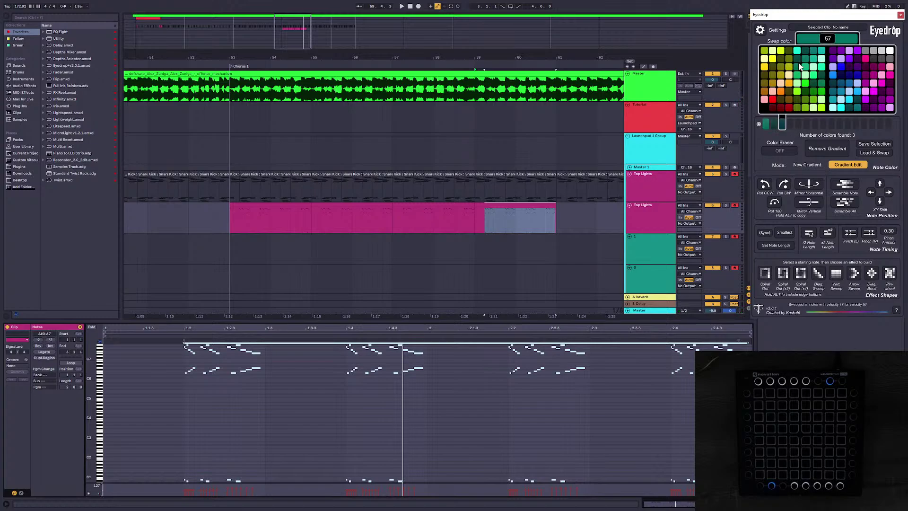
click(798, 62)
Step: Play the four coloured clips from the start of Chorus 1
click(424, 214)
click(294, 203)
key(space)
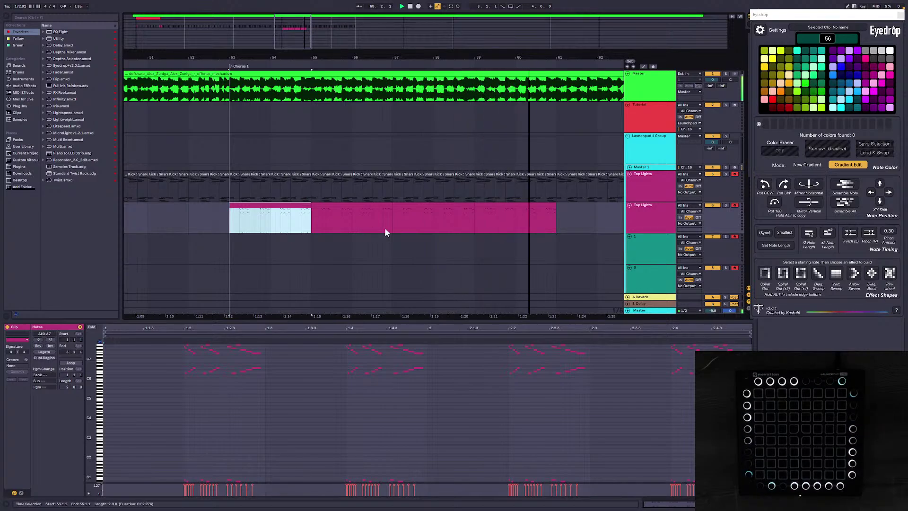
Step: Try to duplicate the four coloured Chorus 1 clips as one block on the second Top Lights track
click(444, 205)
click(517, 205)
shift+click(291, 204)
key(ctrl+d)
scroll(326, 90, down, 1)
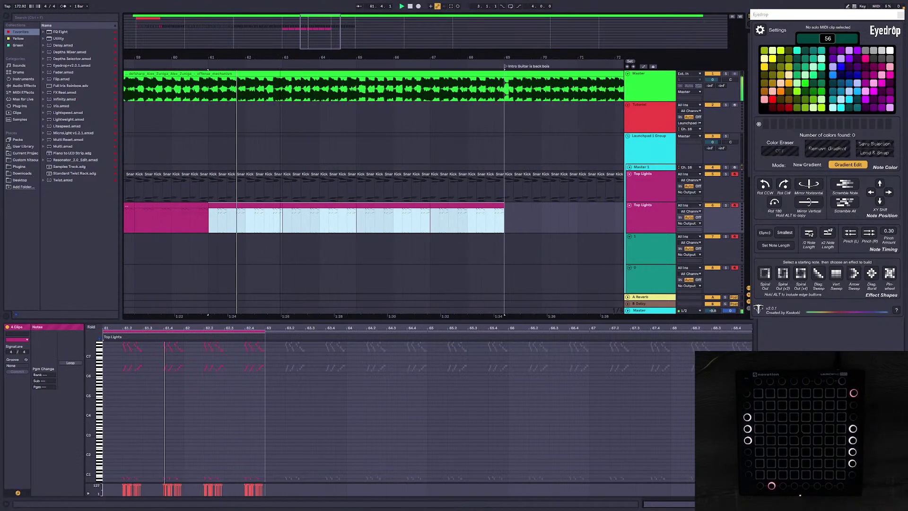
key(ctrl+z)
Step: Add a duplicate clip at bar 61 and paste a copy of the yellow clip at bar 63
click(205, 205)
key(ctrl+d)
scroll(247, 179, down, 1)
drag(191, 188, 307, 184)
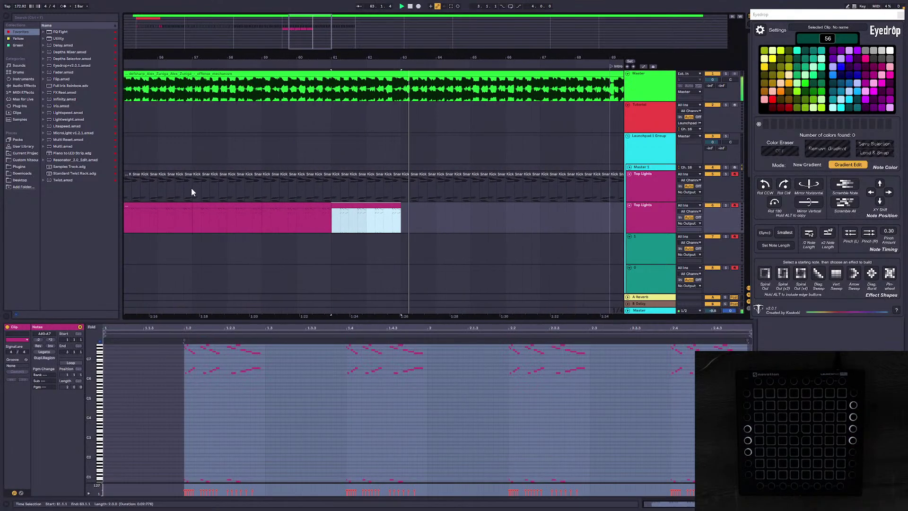
click(182, 205)
drag(426, 232, 438, 222)
click(417, 220)
key(ctrl+v)
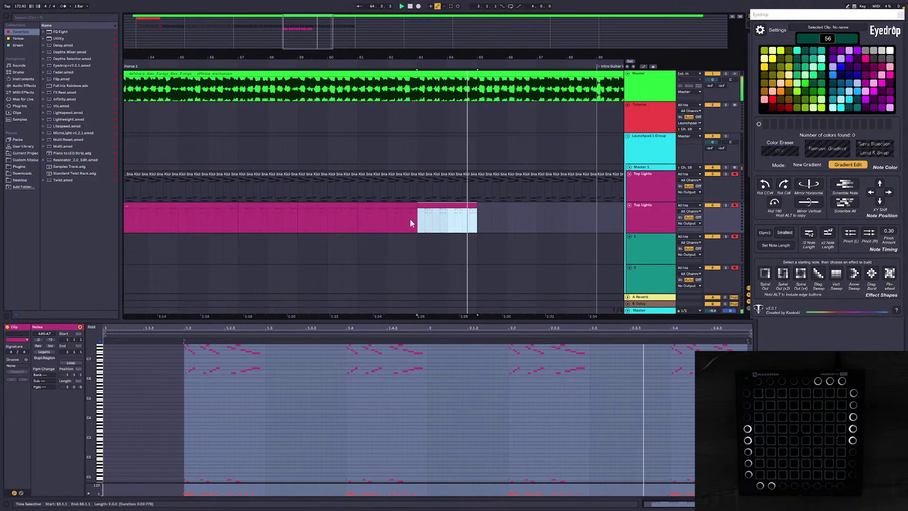
Step: Paste a copy of the blue clip at bar 65 on the second Top Lights track
click(291, 205)
key(ctrl+c)
click(475, 221)
key(ctrl+v)
Step: Paste a copy of the teal-green clip at bar 67, before the Intro Guitar marker
click(319, 212)
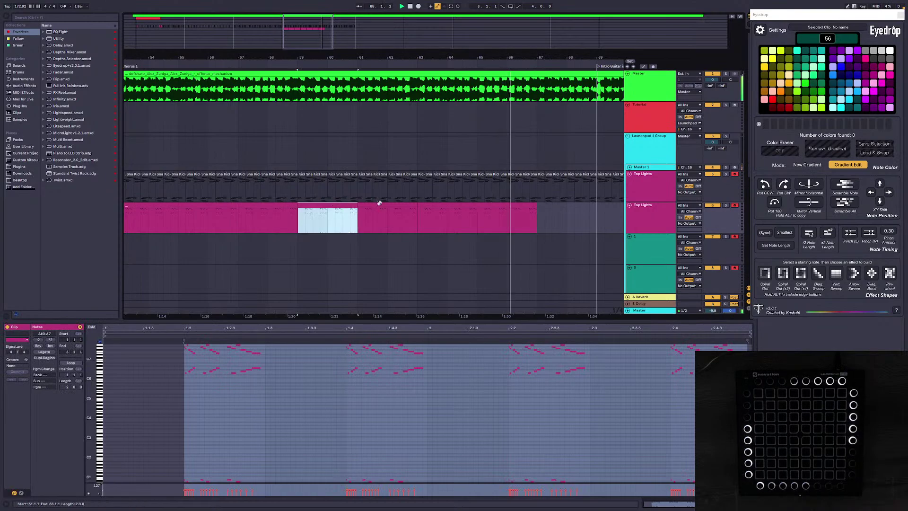
click(523, 220)
key(ctrl+v)
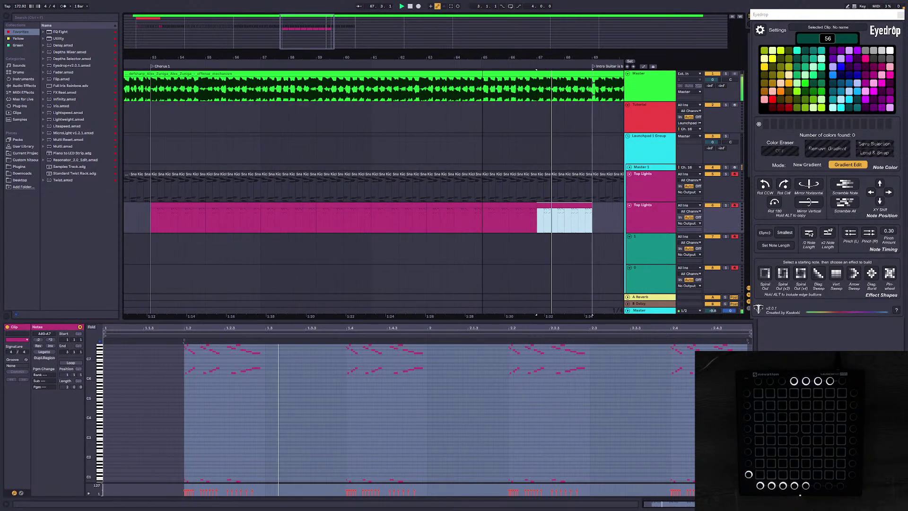
Step: Delete the last clip, spanning bars 67 to 69 on the second Top Lights track, and save the project
drag(335, 25, 337, 35)
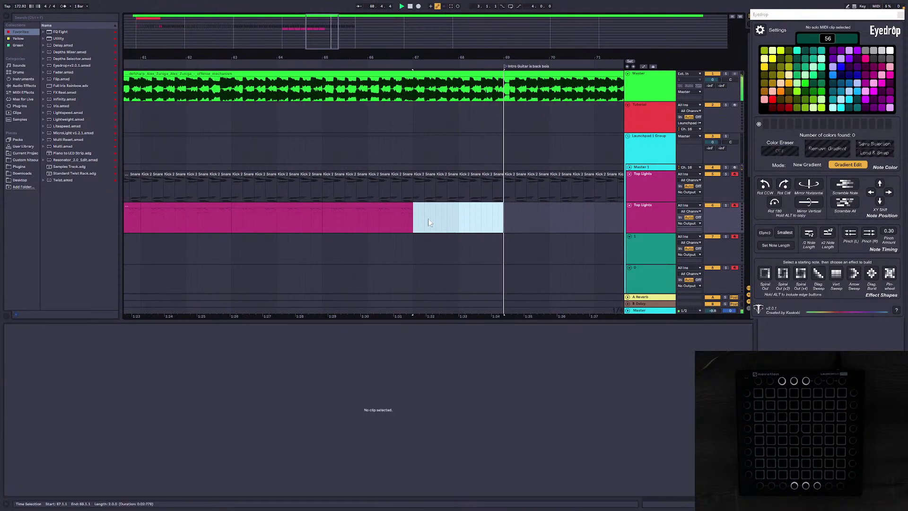
key(Delete)
key(ctrl+s)
Step: Duplicate the pg1samples clip on the Tutorial track to bar 13 and show the copy's notes
drag(334, 32, 255, 21)
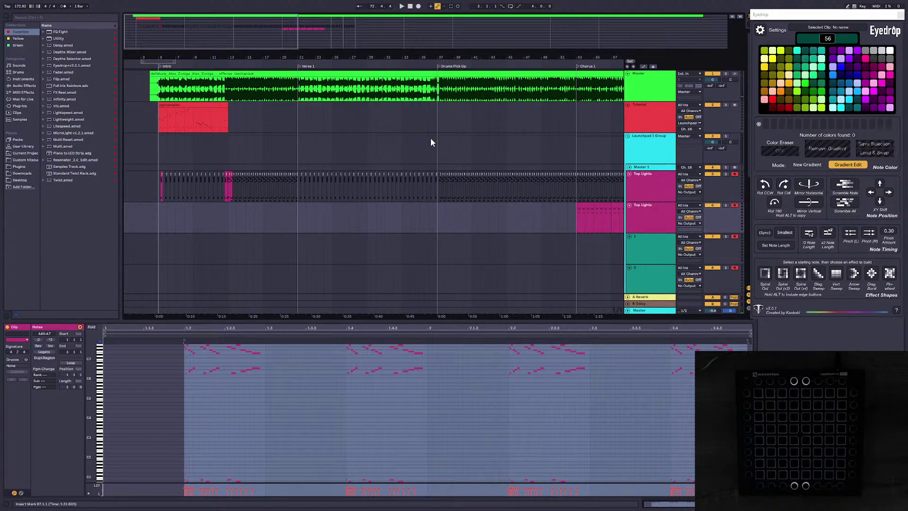
click(197, 116)
key(ctrl+d)
click(316, 401)
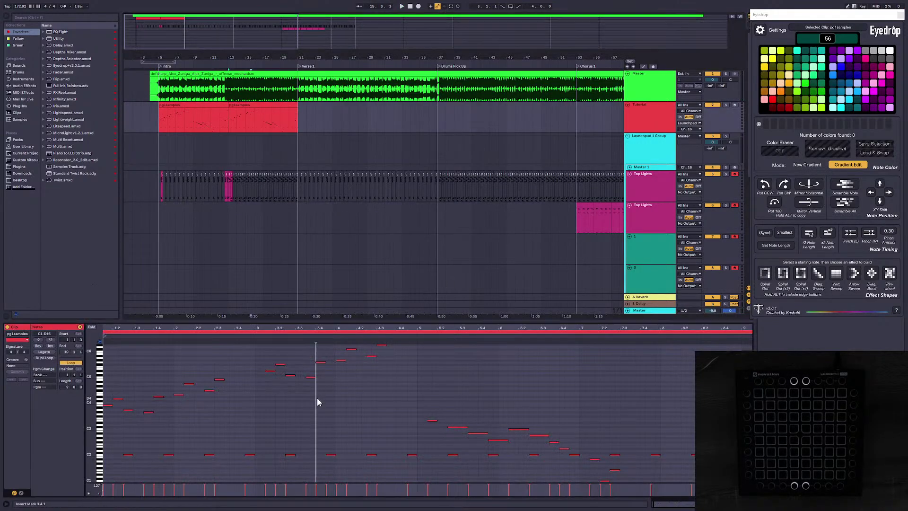
scroll(107, 465, left, 1)
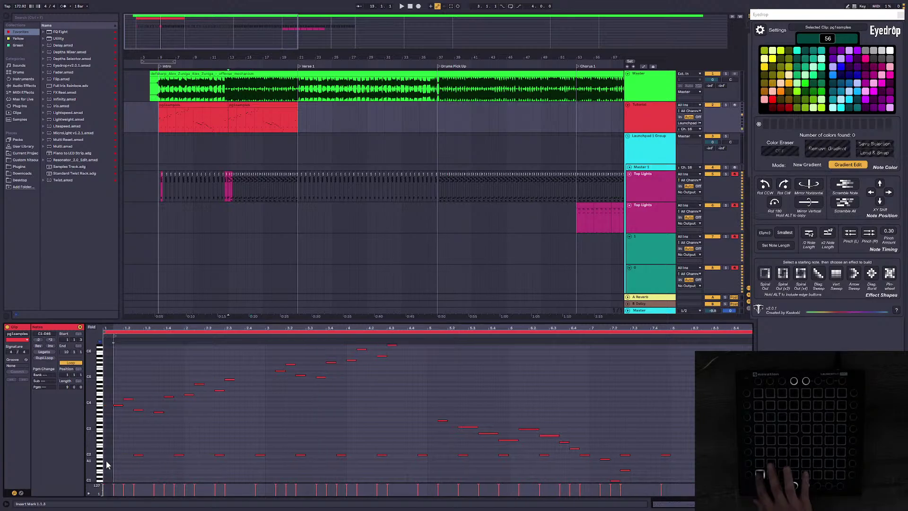
scroll(107, 464, down, 3)
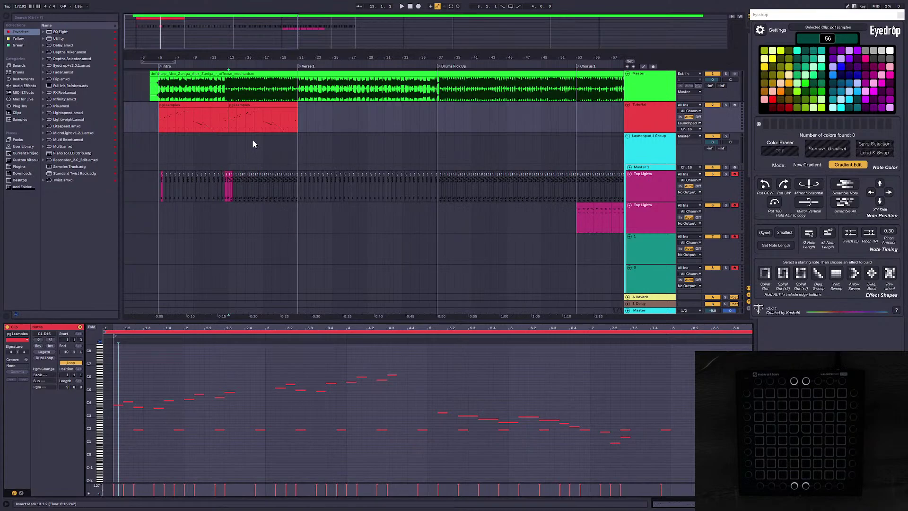
Step: Crop both pg1samples clips on the Tutorial track
right_click(256, 104)
click(302, 213)
shift+click(213, 103)
right_click(214, 104)
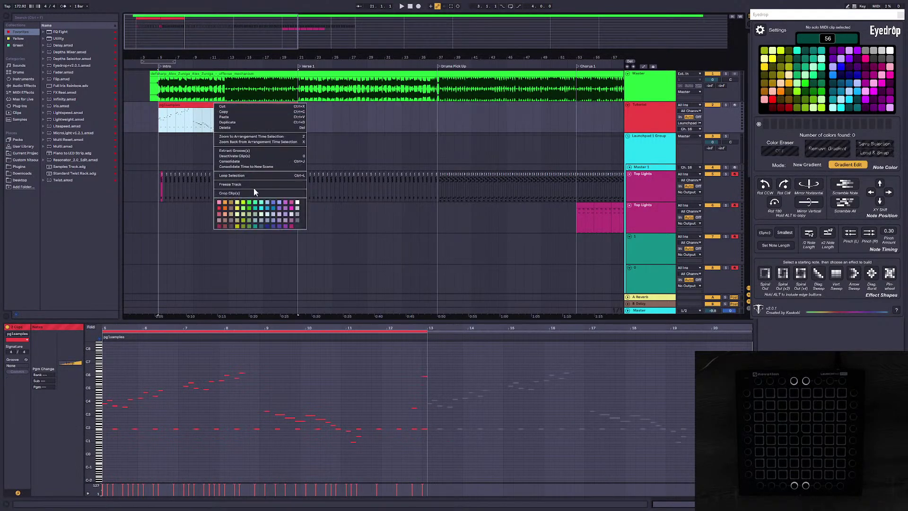
click(254, 193)
Step: Add a short note at the start of the second pg1samples clip and move it up to C1
click(248, 105)
click(111, 367)
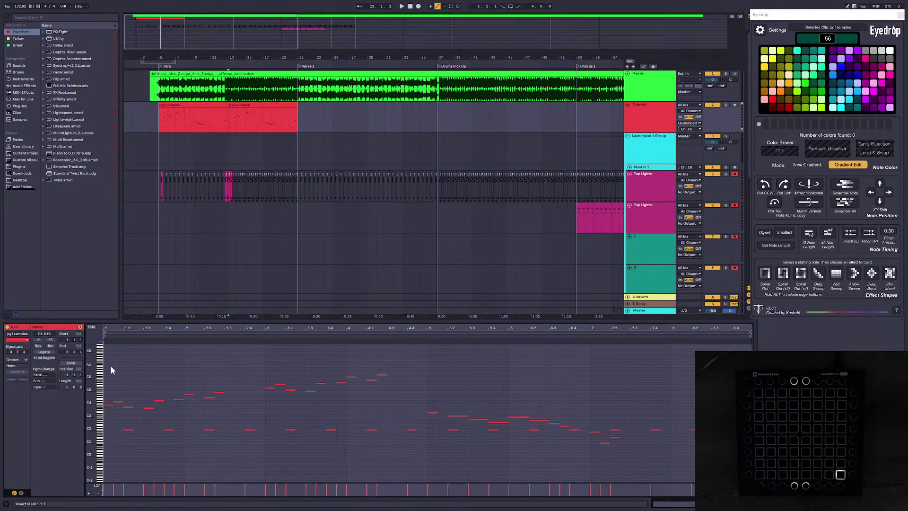
double_click(112, 452)
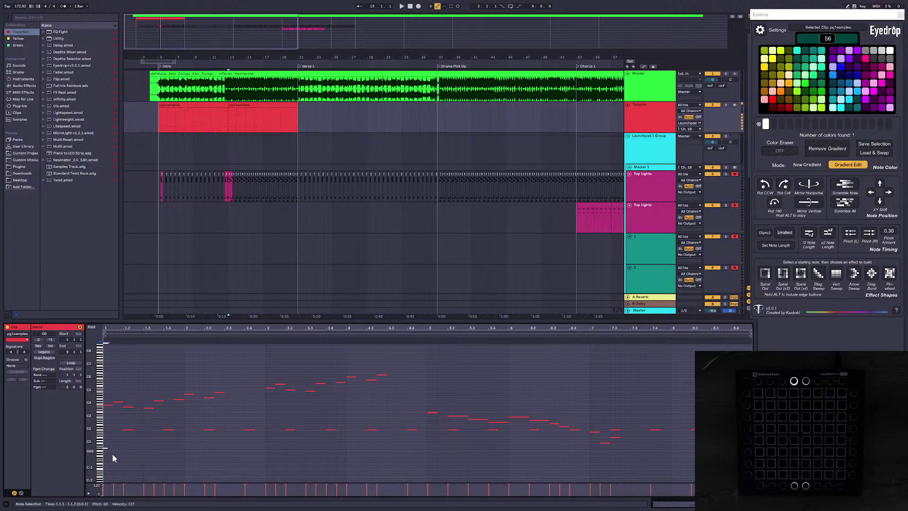
double_click(107, 448)
double_click(106, 447)
double_click(106, 449)
double_click(106, 449)
double_click(106, 448)
key(Up)
key(Up)
key(Up)
key(Up)
key(Up)
Step: Copy the C1 note to beat 3 and duplicate the first bar's C1 and C2 pattern across the clip
click(114, 450)
click(107, 441)
click(144, 446)
key(ctrl+v)
drag(183, 445, 105, 424)
key(ctrl+d)
key(ctrl+d)
key(ctrl+d)
key(ctrl+d)
key(ctrl+d)
key(ctrl+d)
key(ctrl+d)
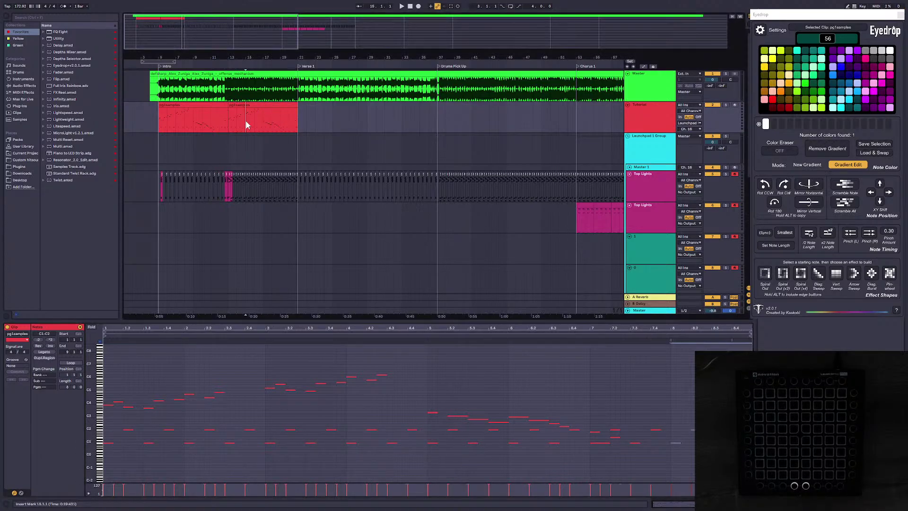
Step: Play the edited pg1samples clip from bar 13 to check the added notes
click(229, 118)
key(space)
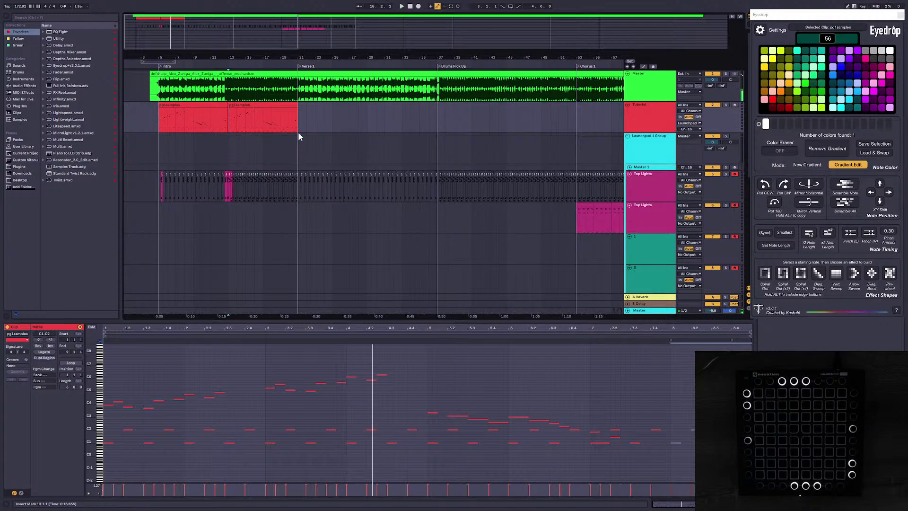
click(253, 149)
click(238, 116)
click(230, 113)
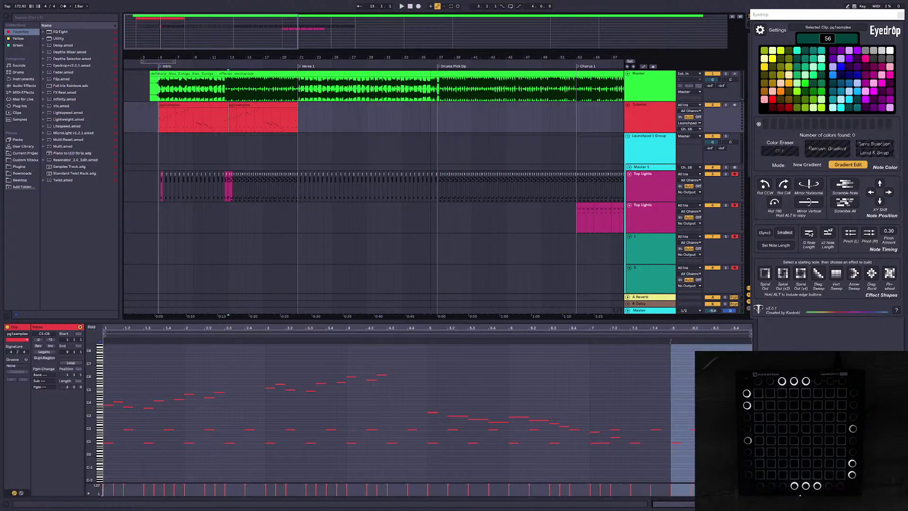
drag(231, 31, 218, 35)
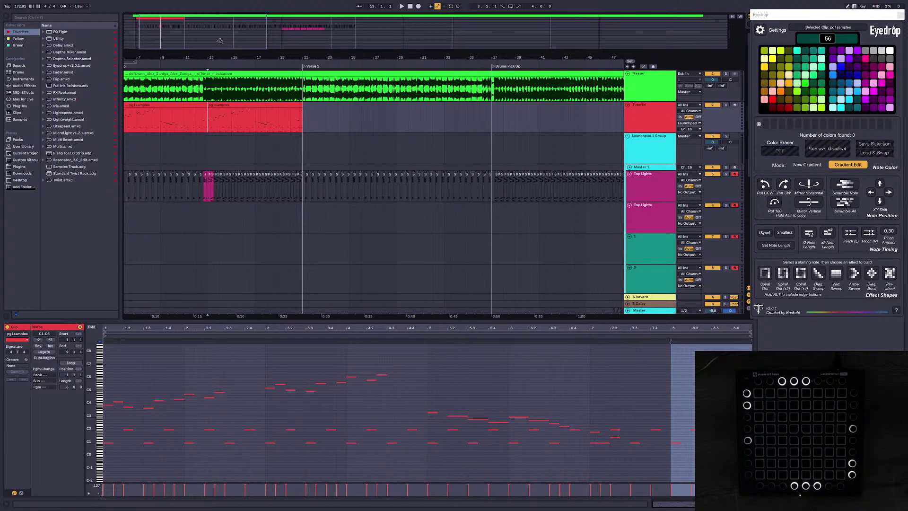
drag(226, 55, 228, 26)
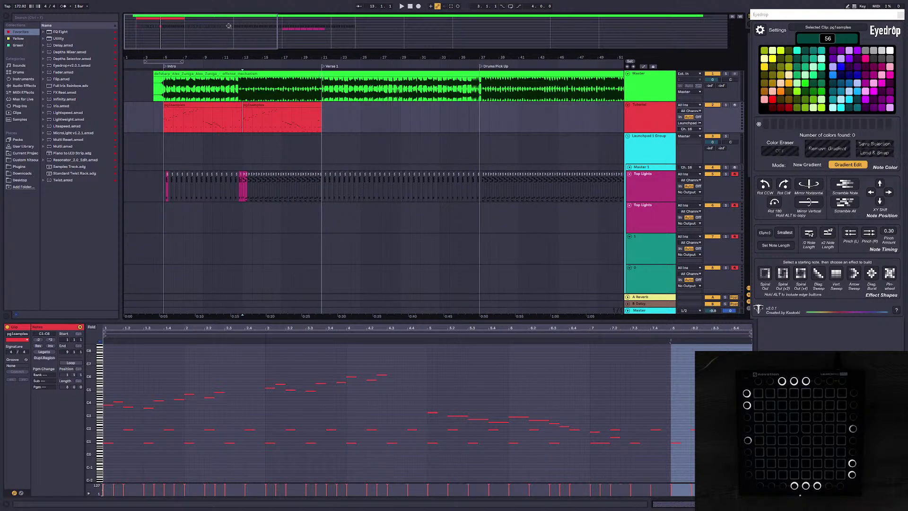
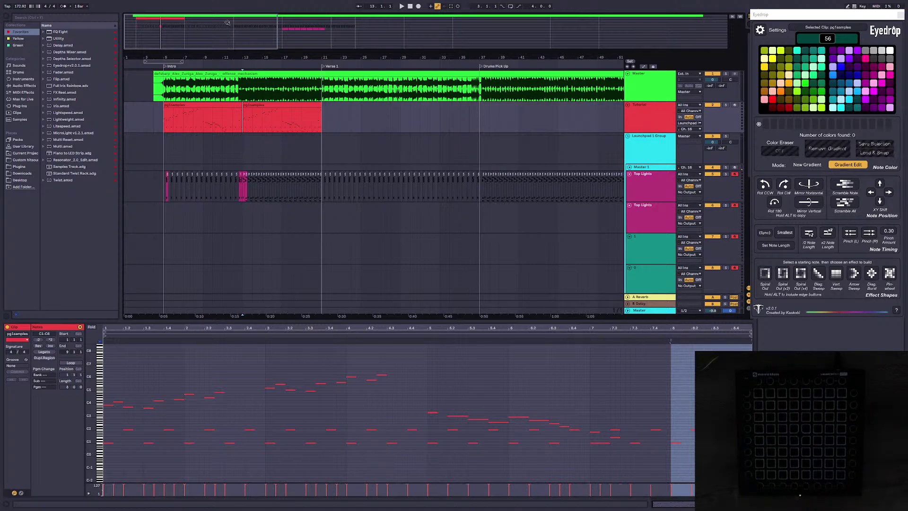
Step: Shrink the clip view to reveal more Launchpad tracks and place the insert marker at bar 13 on the first teal track
drag(330, 322, 330, 368)
click(301, 248)
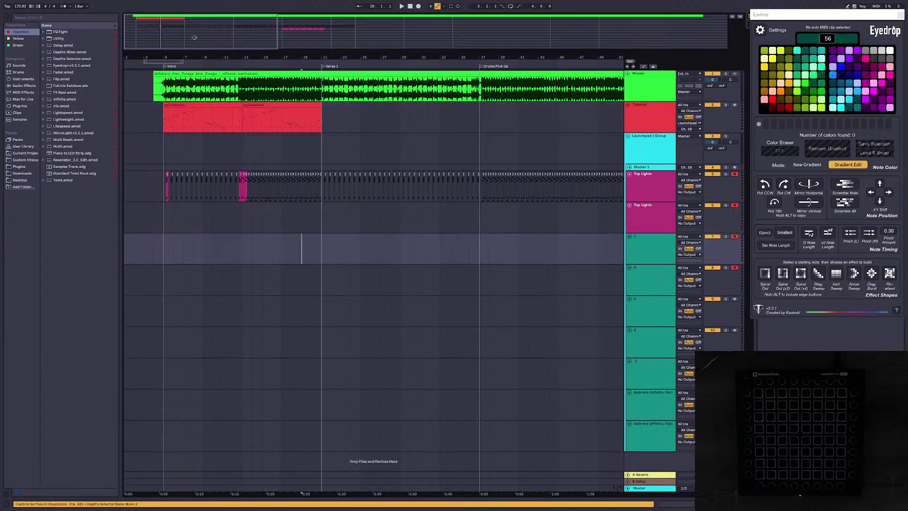
drag(194, 37, 179, 48)
click(264, 251)
click(616, 502)
drag(615, 497, 614, 425)
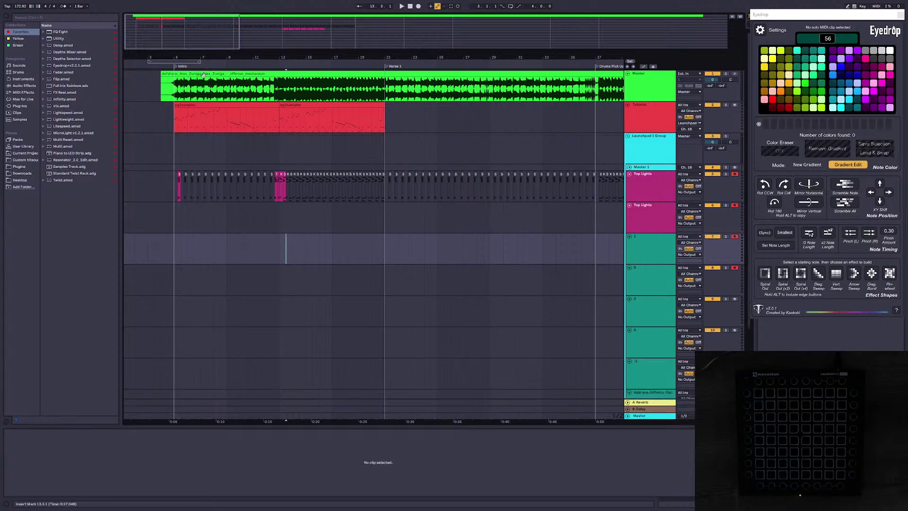
Step: Select the third and fourth teal Launchpad tracks and arm both for recording
scroll(225, 138, up, 1)
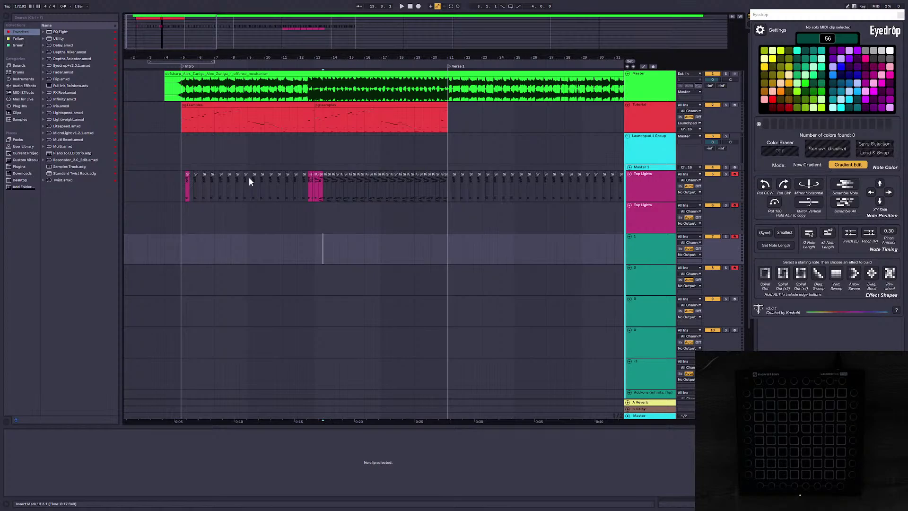
scroll(249, 180, down, 1)
drag(172, 36, 163, 42)
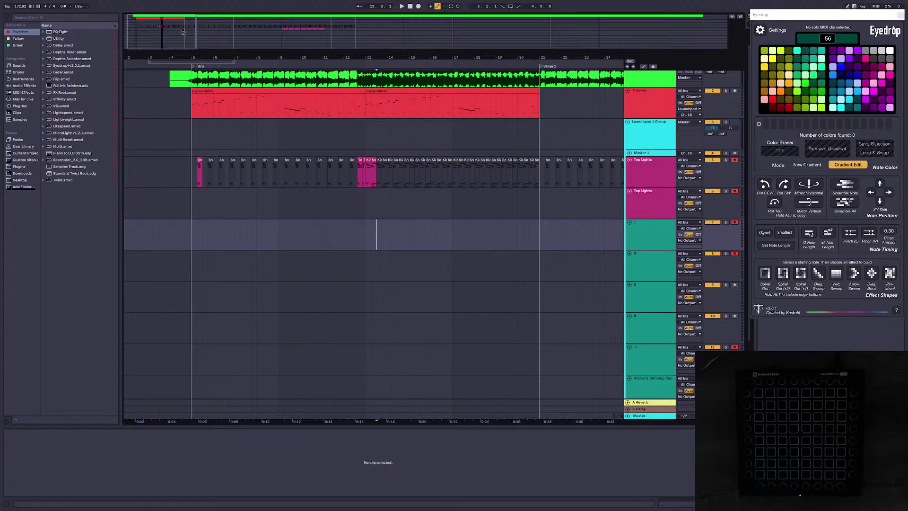
click(662, 309)
shift+click(664, 320)
click(734, 286)
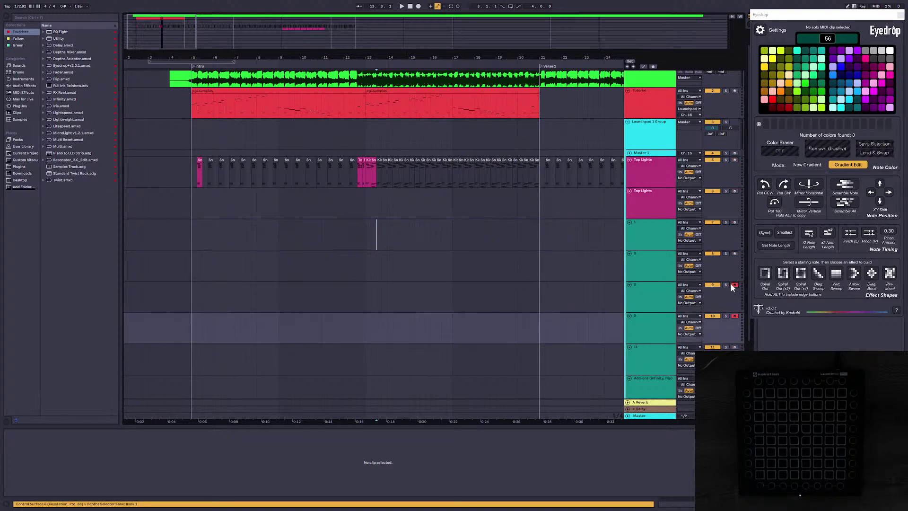
Step: Select all Launchpad tracks from the first Top Lights track to the last Add-ons track and arm them for recording
scroll(661, 315, down, 4)
click(658, 363)
shift+click(649, 124)
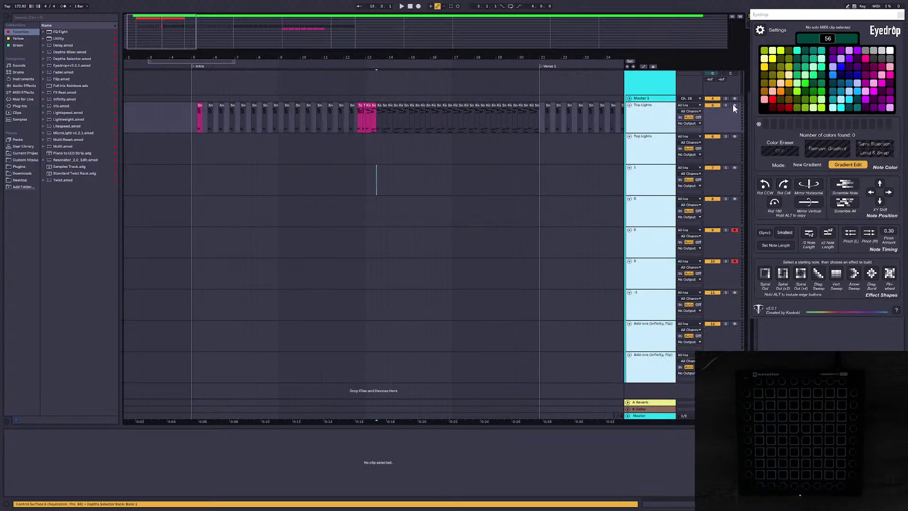
click(734, 107)
Step: Place the insert marker at bar 13 on the second Top Lights track and play briefly from there
scroll(491, 253, up, 3)
click(196, 228)
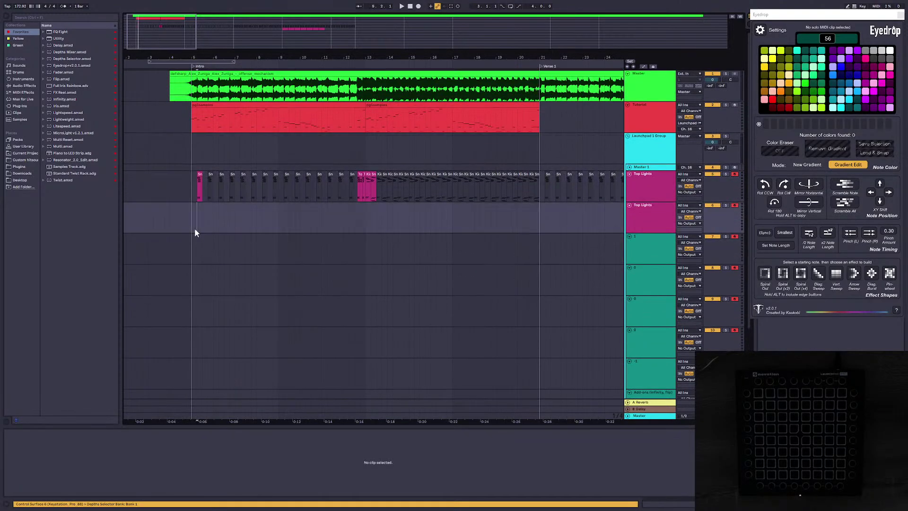
mouse_move(163, 50)
mouse_down()
mouse_move(170, 34)
mouse_move(159, 32)
mouse_up()
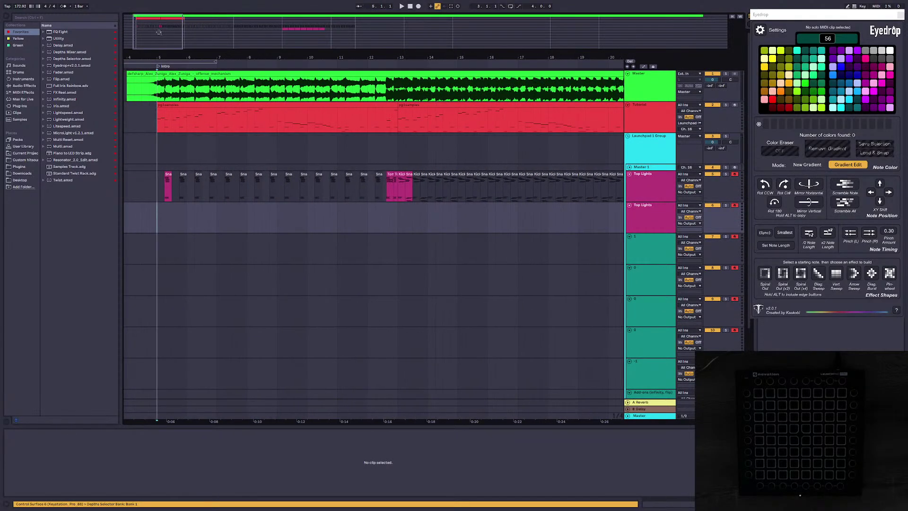
click(399, 214)
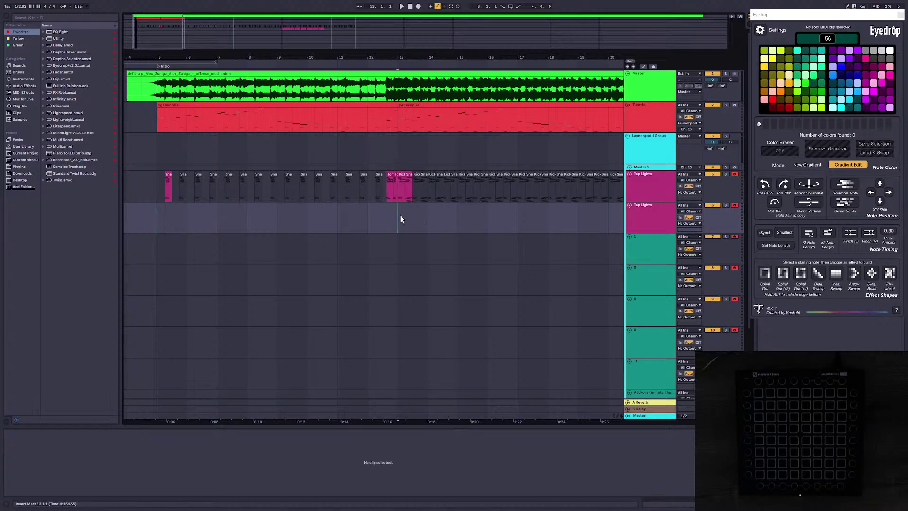
key(space)
key(space)
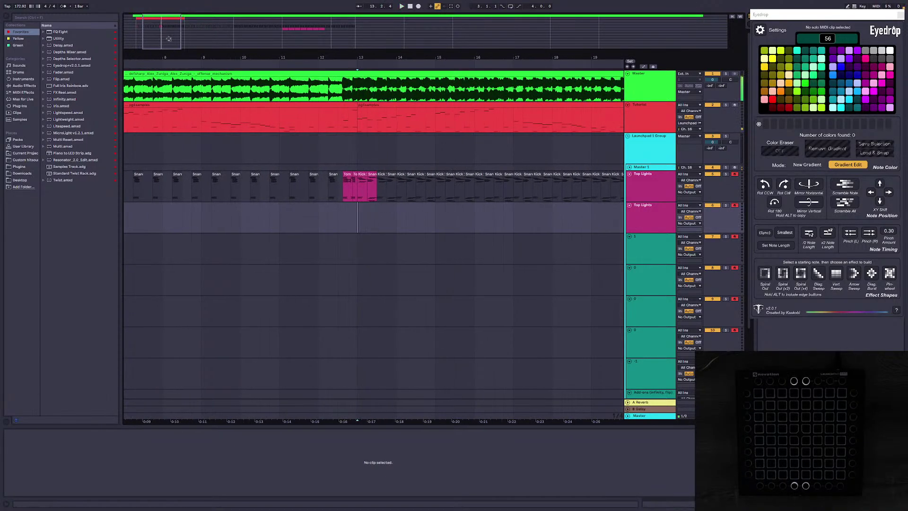
Step: Return the insert marker to the Intro start at bar 5 and collapse the empty second Top Lights track
drag(163, 32, 148, 29)
click(255, 207)
scroll(527, 344, down, 2)
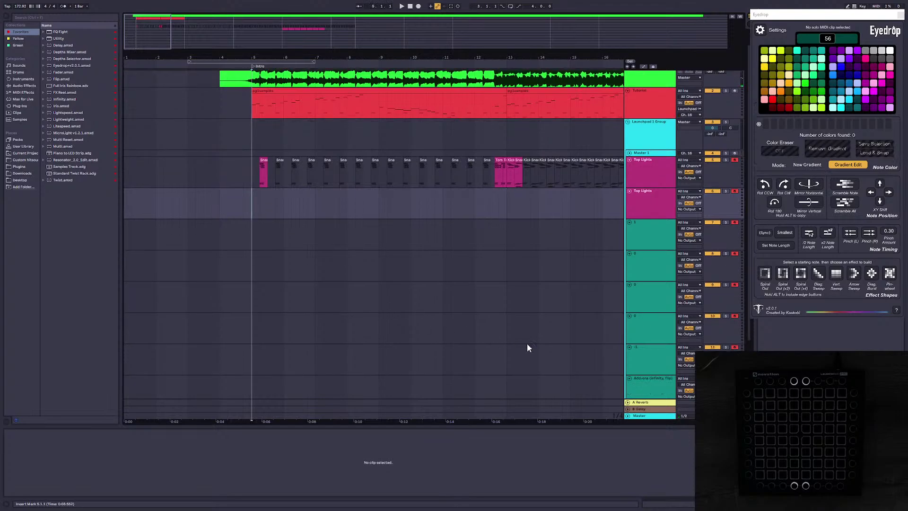
click(629, 177)
drag(195, 50, 242, 231)
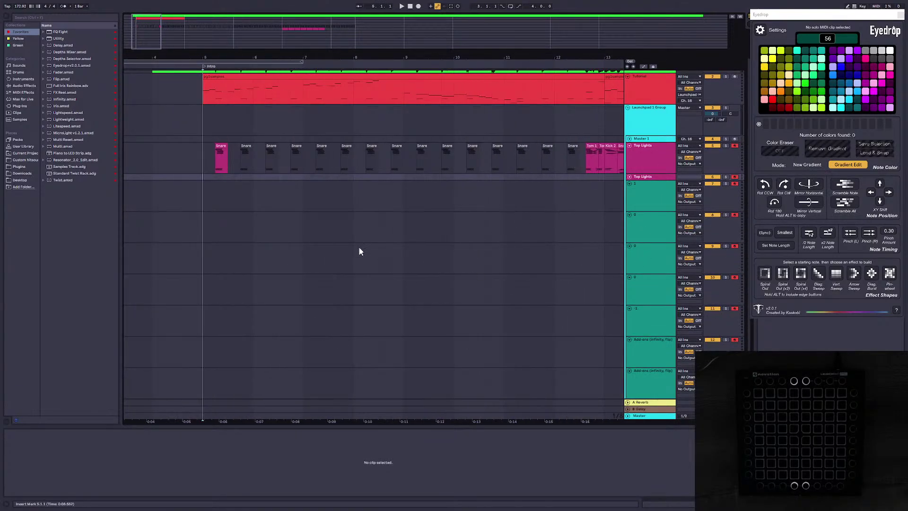
Step: Place the insert marker at bar 5 on the second teal Launchpad track and play the start of the intro
click(266, 232)
click(651, 201)
click(206, 237)
click(203, 245)
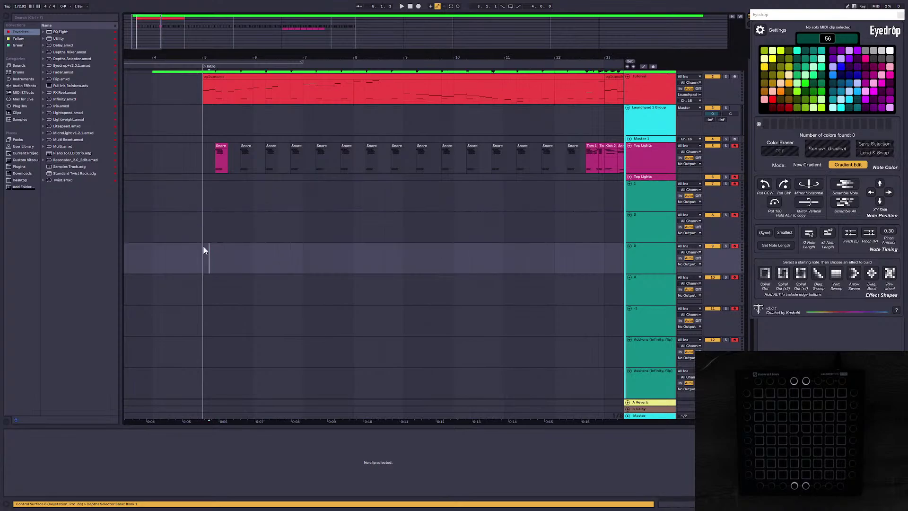
click(204, 234)
drag(145, 49, 192, 101)
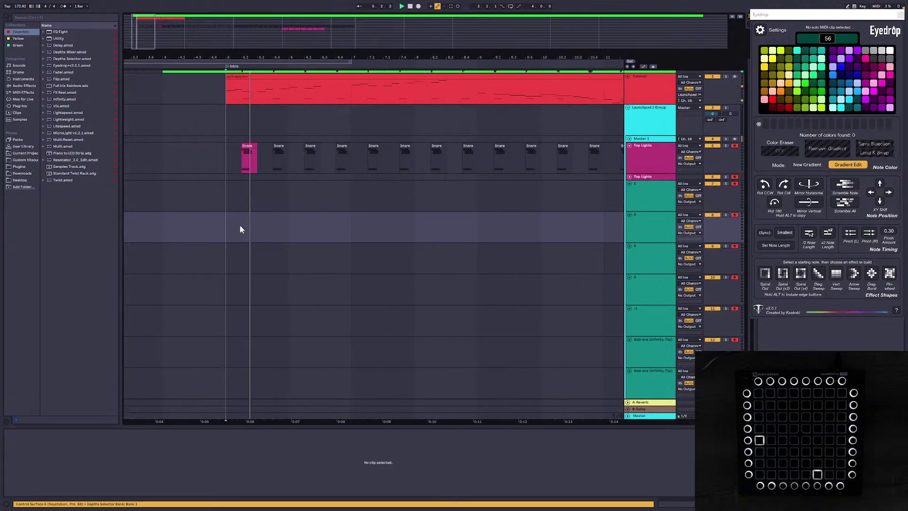
Step: Insert an empty one-beat MIDI clip at bar 5 on the second teal track and duplicate it onto beat 2
key(ctrl+shift+m)
drag(227, 223, 256, 222)
key(ctrl+d)
key(space)
key(space)
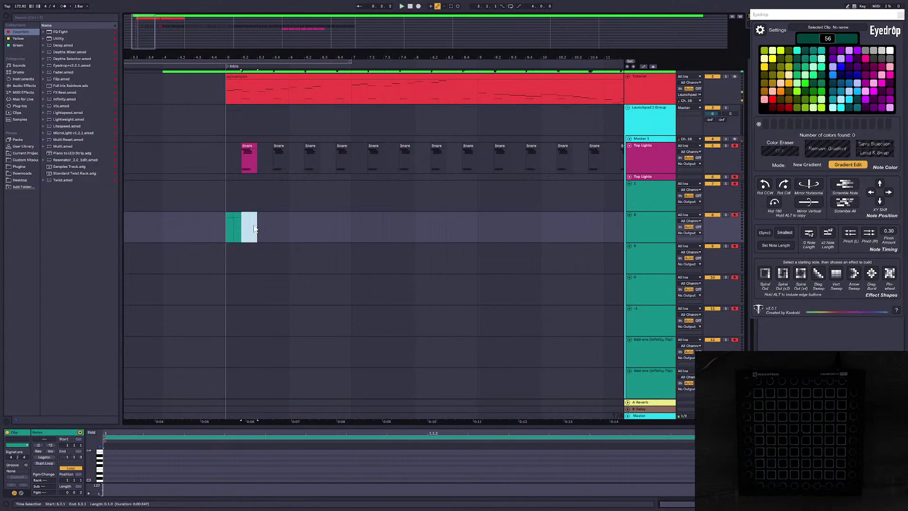
Step: Extend the clips on the second teal track past beat 3 of bar 5 and check them with a short playback
right_click(248, 217)
click(283, 266)
right_click(254, 219)
click(282, 271)
key(space)
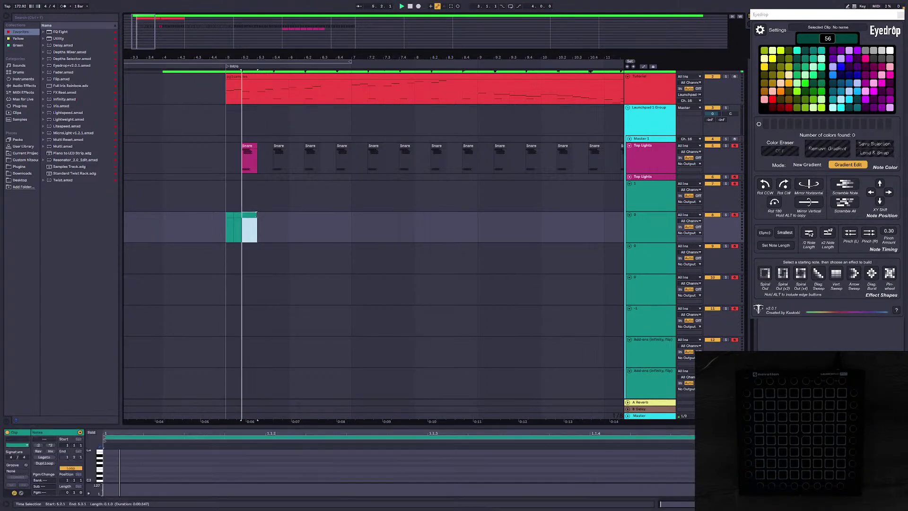
click(235, 214)
click(230, 215)
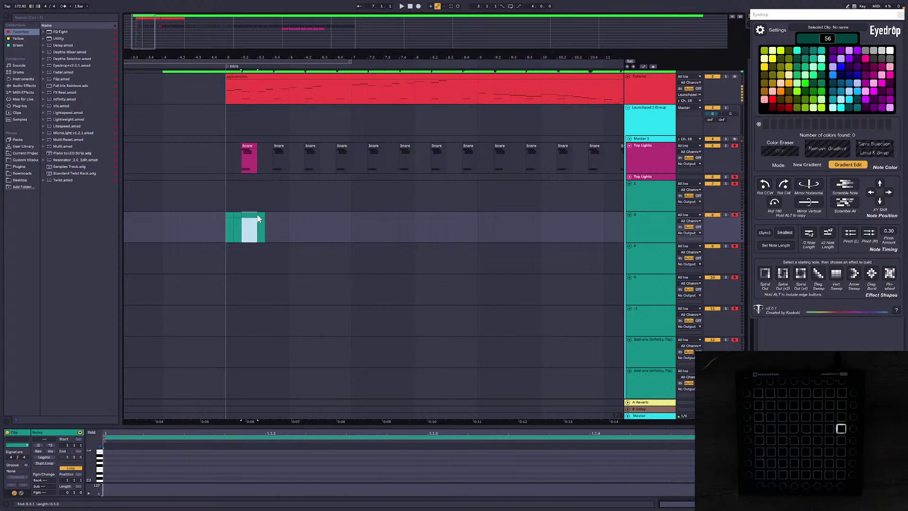
Step: Insert an empty one-beat MIDI clip from 5.3.3 to 5.4.3, right behind the existing green clips, checking the timing by playback
key(space)
mouse_move(265, 226)
mouse_down()
mouse_move(286, 231)
mouse_move(278, 229)
mouse_up()
key(space)
key(space)
key(space)
key(space)
key(space)
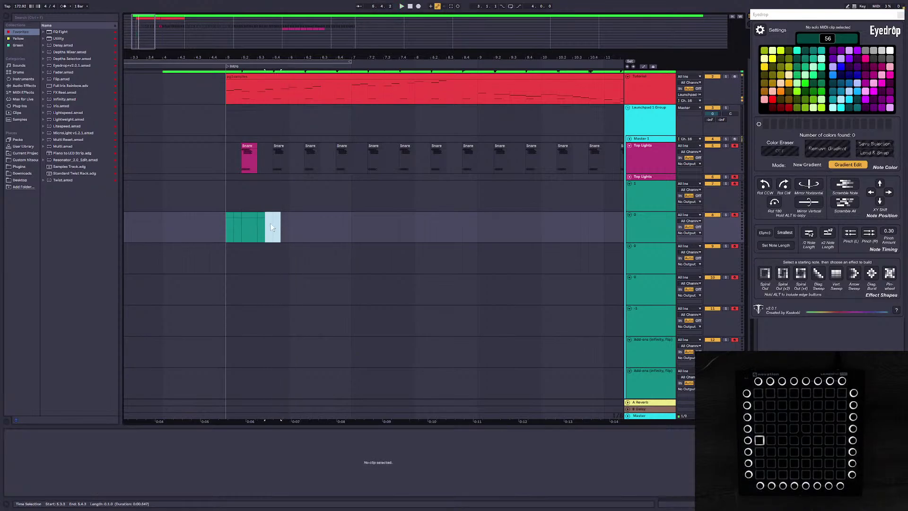
right_click(278, 244)
click(287, 261)
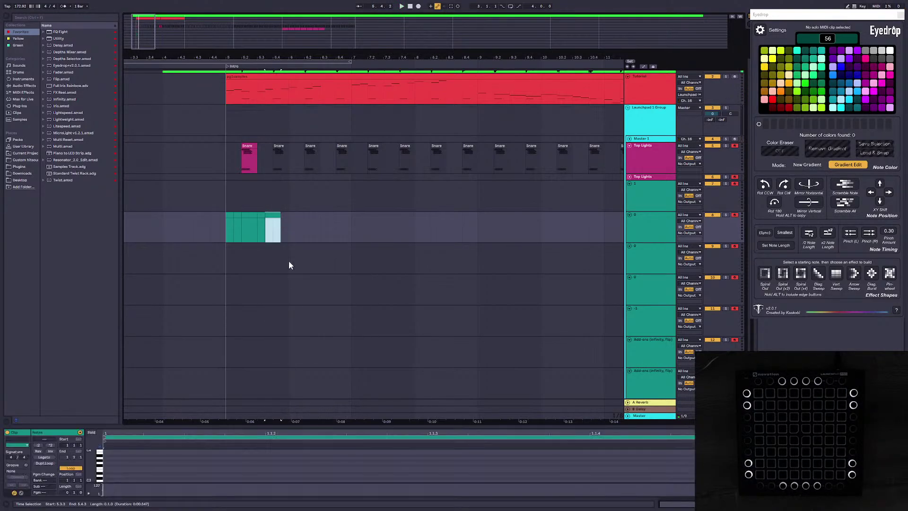
Step: Continue the green clip row with empty MIDI clips up to 6.2.1, including a one-beat clip starting at 6.1.1
click(280, 220)
key(space)
click(288, 225)
key(space)
key(space)
drag(290, 225, 304, 228)
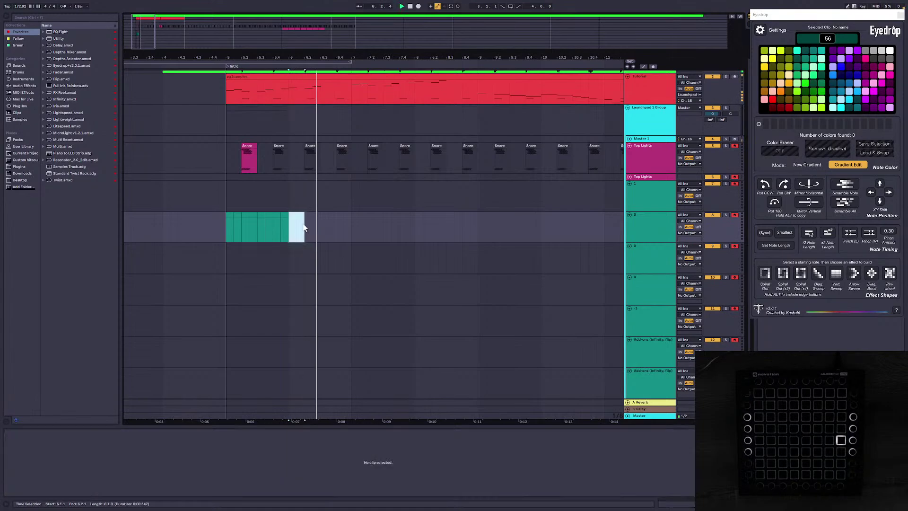
right_click(300, 220)
click(339, 278)
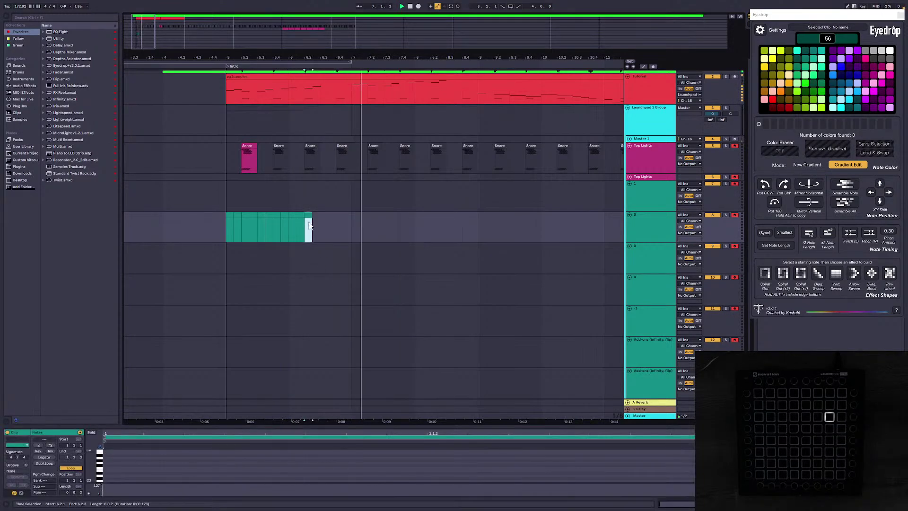
Step: Duplicate the half-beat green clip at 6.2.1 directly behind itself and check the timing by playback
key(space)
key(space)
key(ctrl+d)
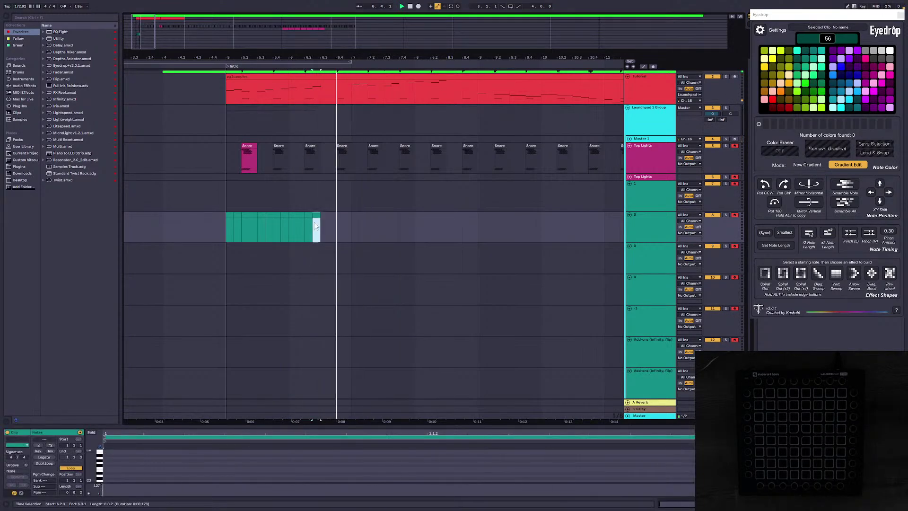
key(space)
key(space)
Step: Fill the rest of the bar, from 6.2.3 to 7.1.1, with one empty MIDI clip on the green track
drag(314, 225, 351, 222)
right_click(346, 221)
click(376, 296)
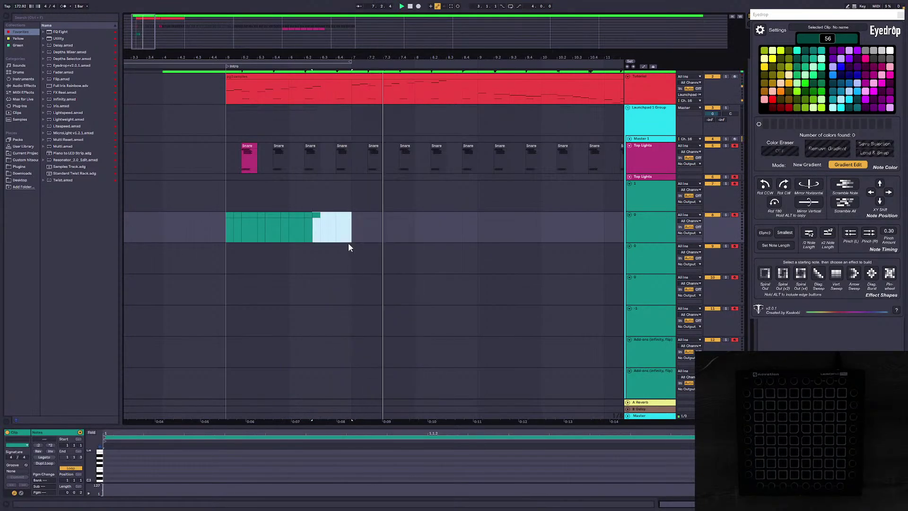
click(342, 280)
right_click(325, 217)
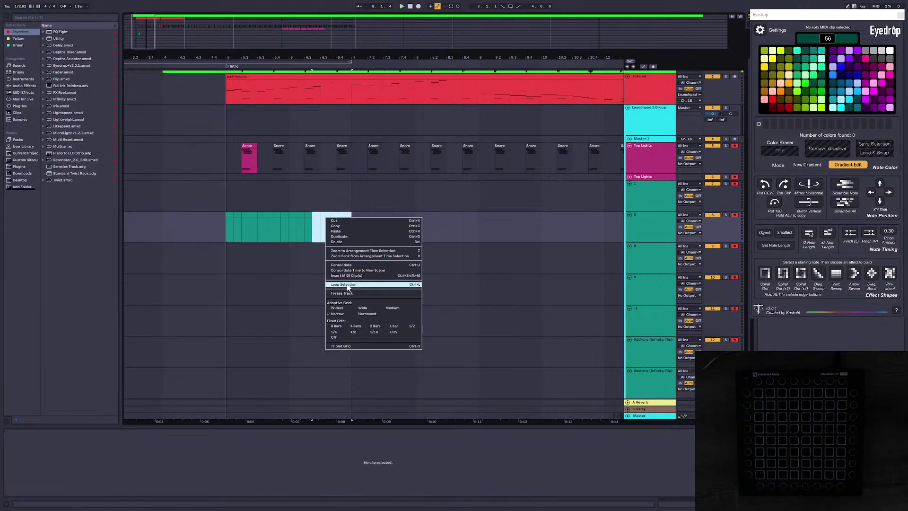
click(346, 277)
Step: Play the arrangement from the Intro locator to compare the new clip divisions with the music
click(229, 227)
key(space)
key(space)
key(space)
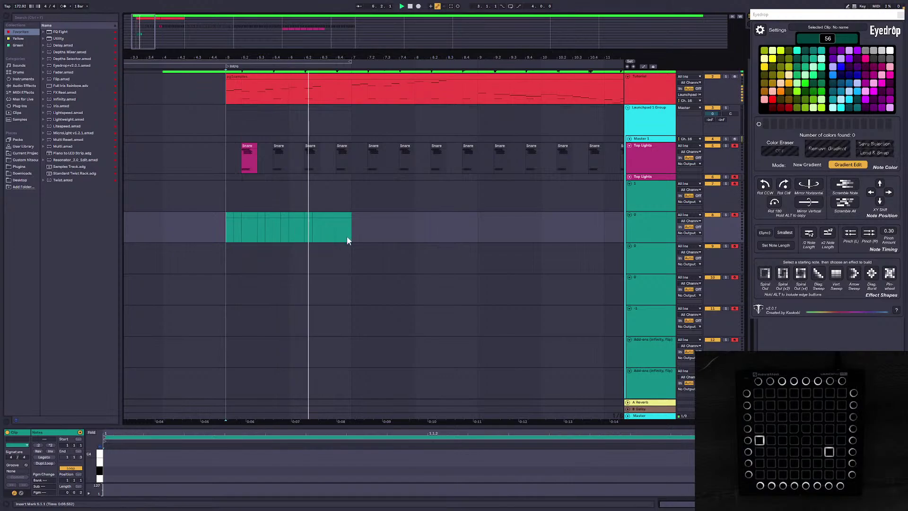
key(space)
drag(227, 227, 358, 219)
click(345, 223)
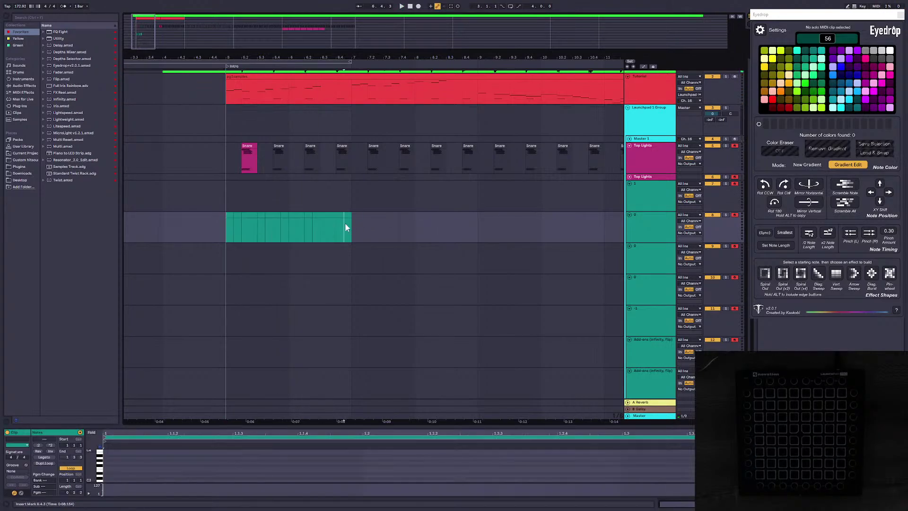
Step: Open the first green clip at 5.1.1 in an enlarged note editor
click(297, 215)
click(226, 218)
click(232, 214)
drag(145, 45, 138, 43)
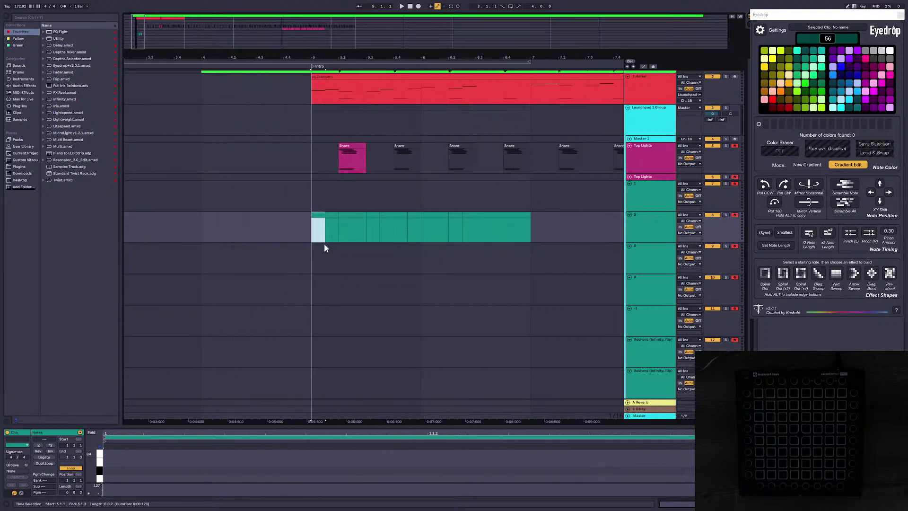
double_click(315, 214)
double_click(91, 465)
drag(151, 425, 150, 135)
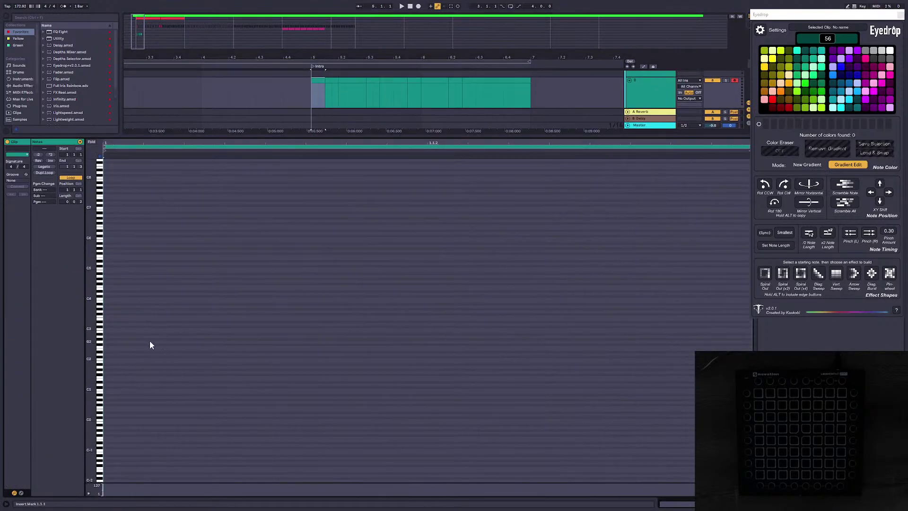
drag(378, 139, 373, 185)
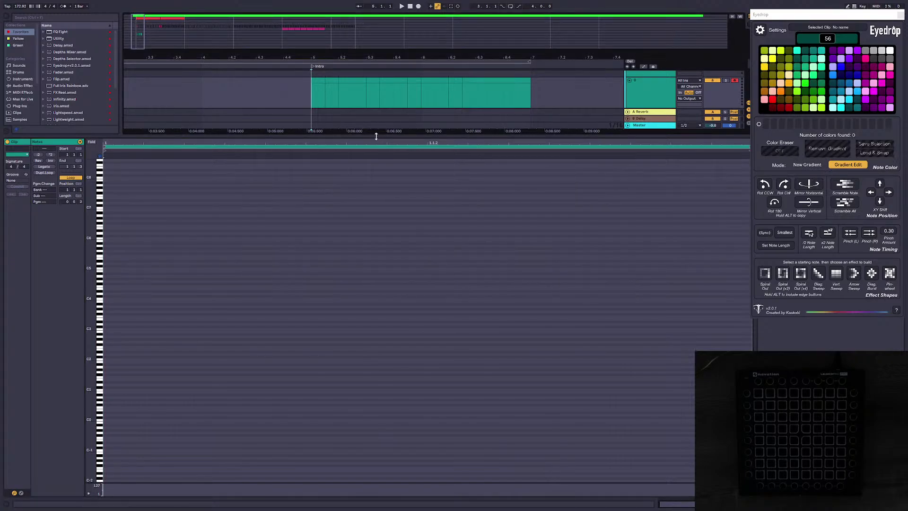
Step: Enter a run of seven short notes at the clip's start and clone all of them rotated 180 degrees
click(116, 209)
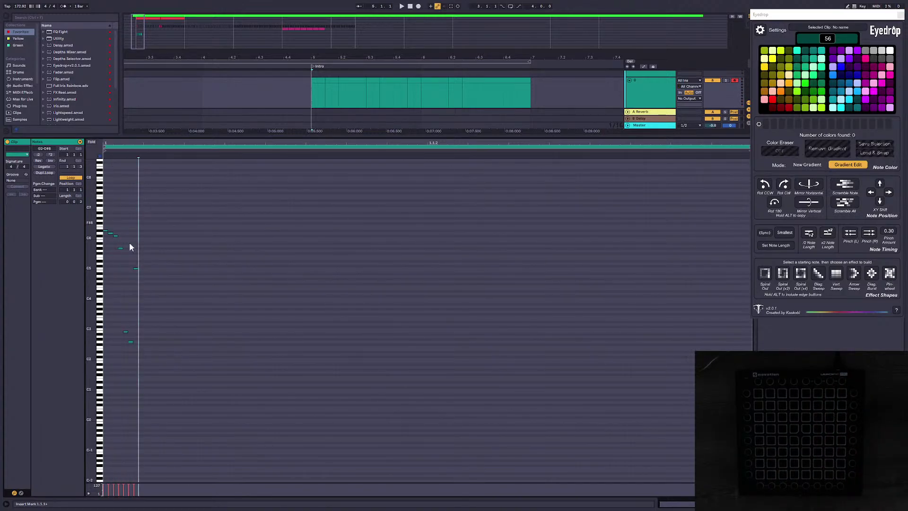
click(183, 247)
key(ctrl+a)
alt+click(776, 203)
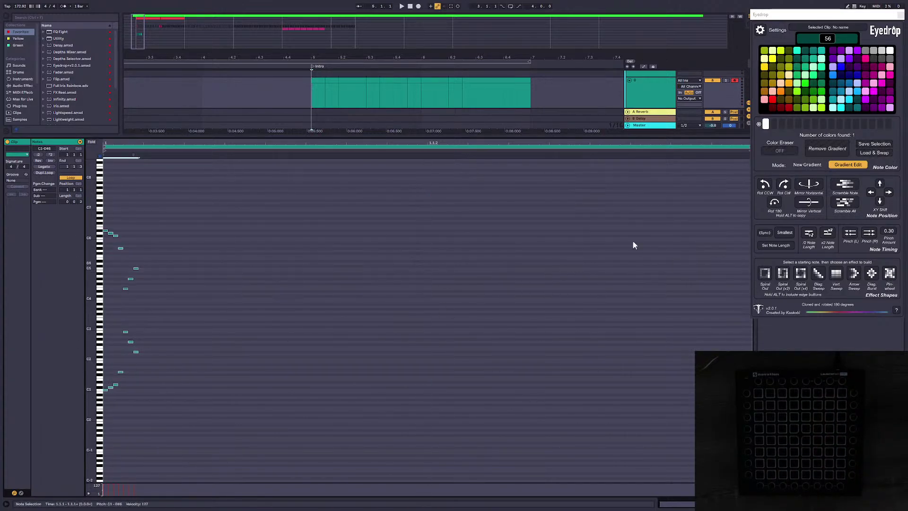
click(869, 154)
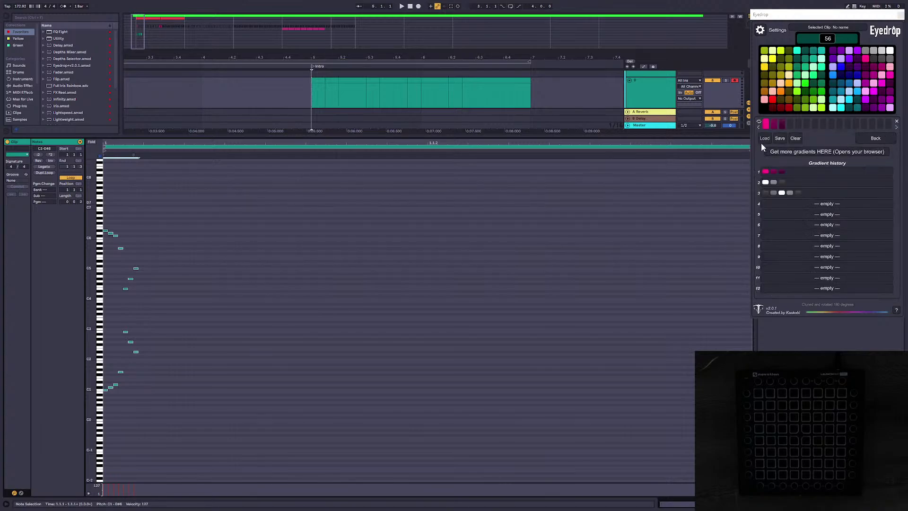
click(764, 139)
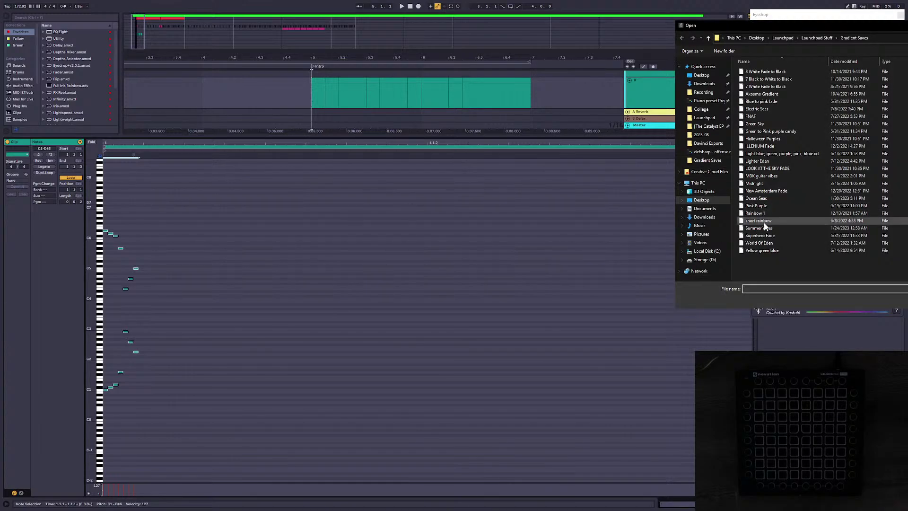
drag(902, 25, 736, 27)
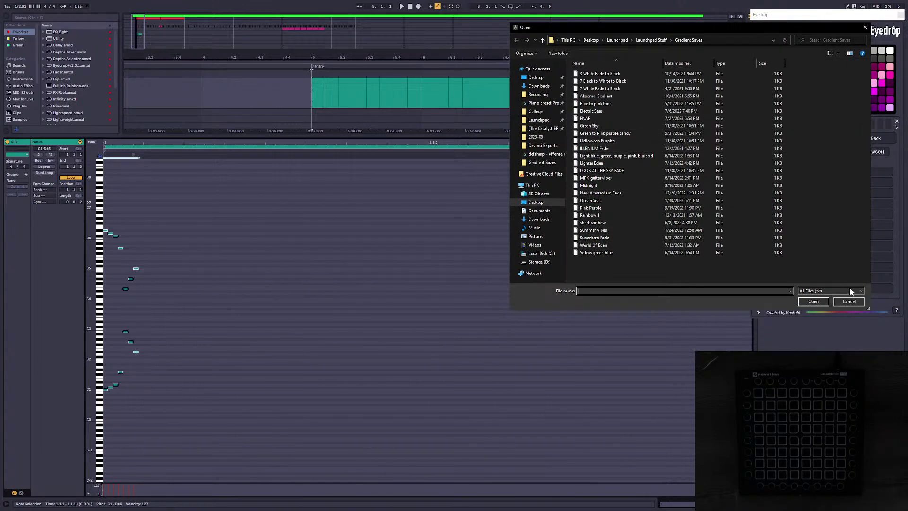
click(849, 301)
click(872, 139)
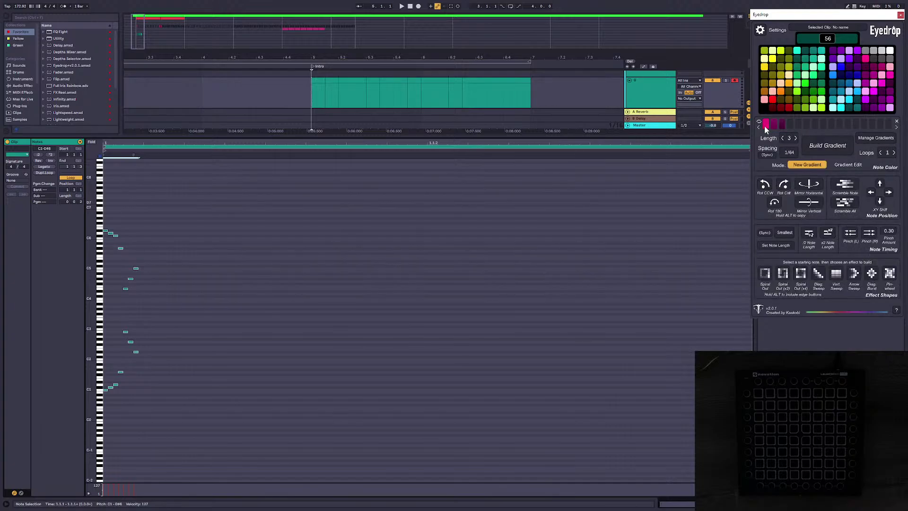
Step: Set the new gradient's length to 5 and its first two colors to pink (velocity 120) and red (velocity 5)
click(794, 138)
click(767, 125)
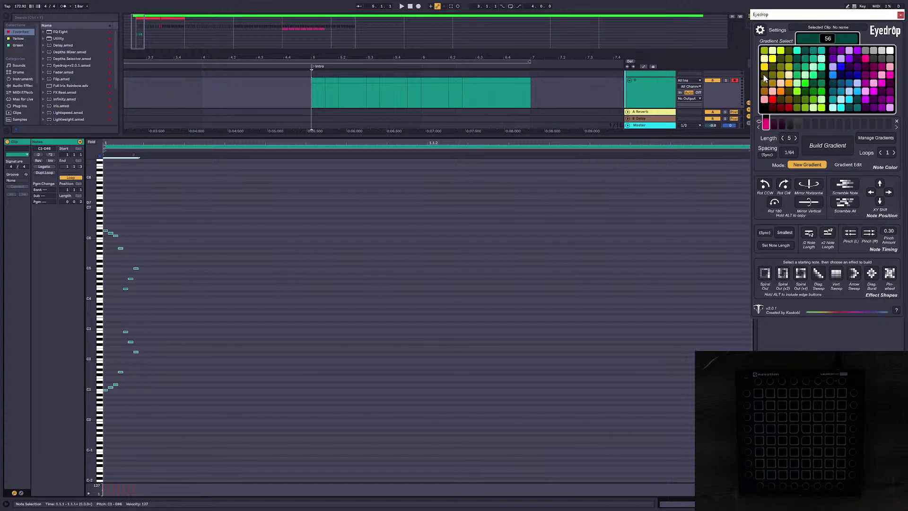
click(771, 57)
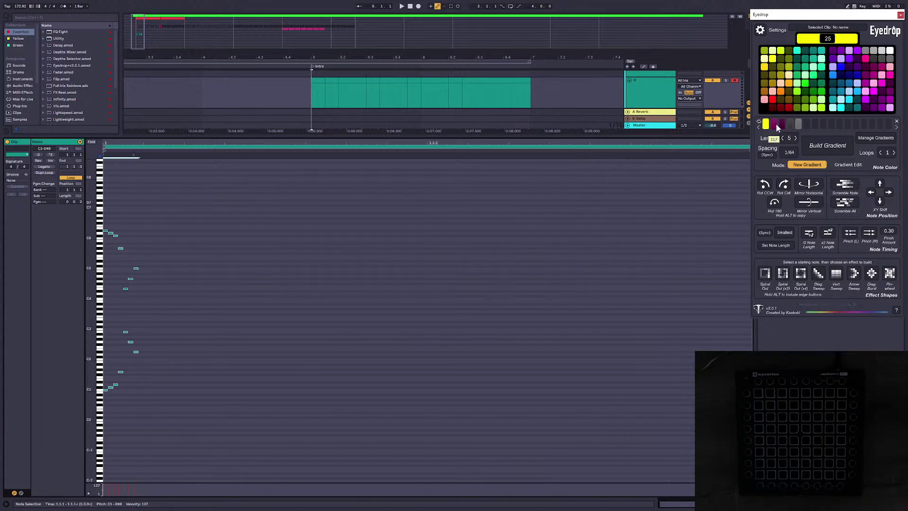
click(864, 58)
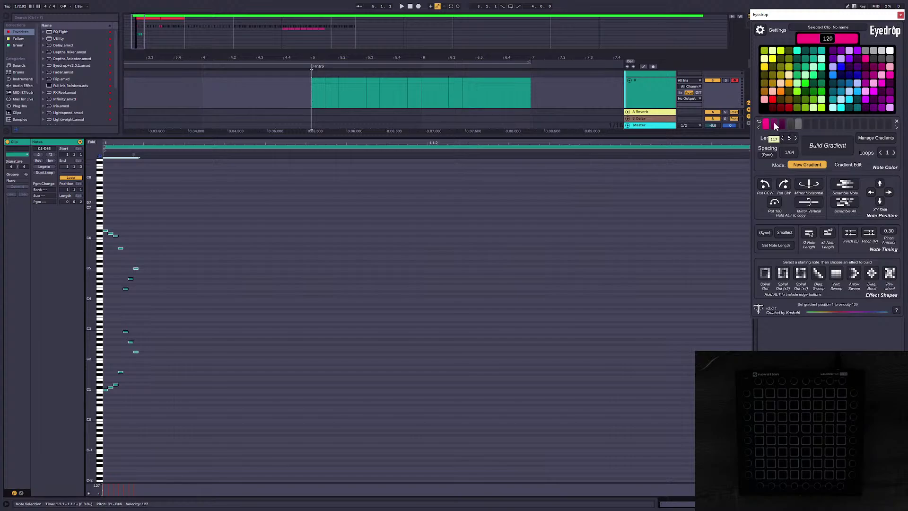
click(774, 124)
click(773, 100)
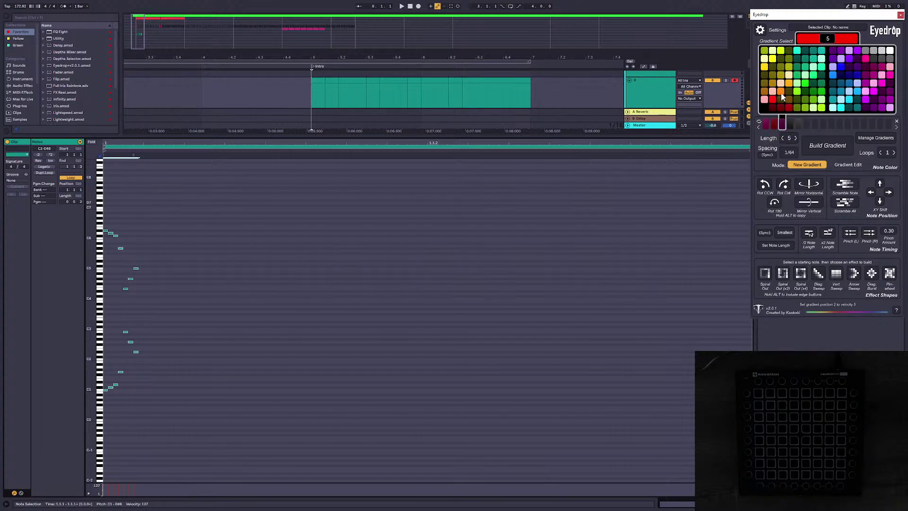
Step: Set the gradient's third color to orange, the fourth to a dark orange-brown and the fifth to velocity 6
click(780, 94)
click(791, 124)
click(788, 99)
click(798, 124)
click(781, 100)
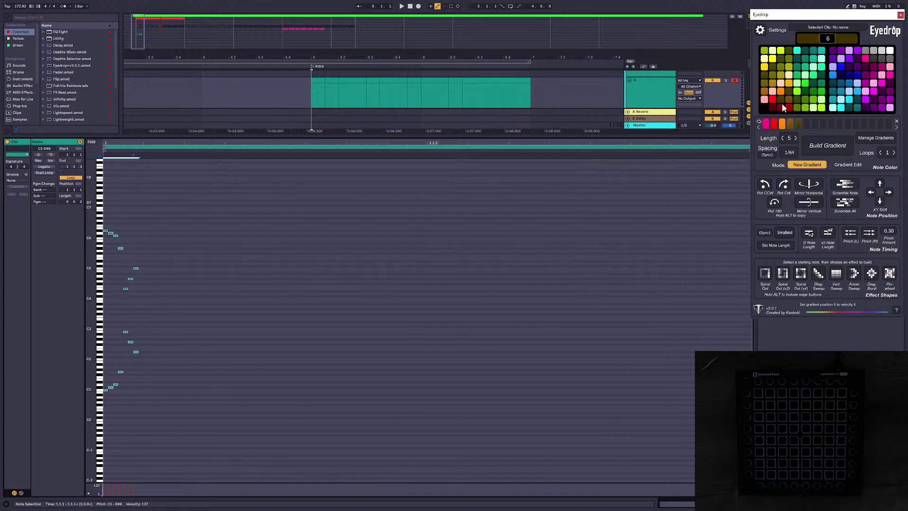
Step: Try building the five-color gradient at 1/64 spacing from all notes, stretching it across the clip and doubling the note lengths
click(330, 338)
key(ctrl+a)
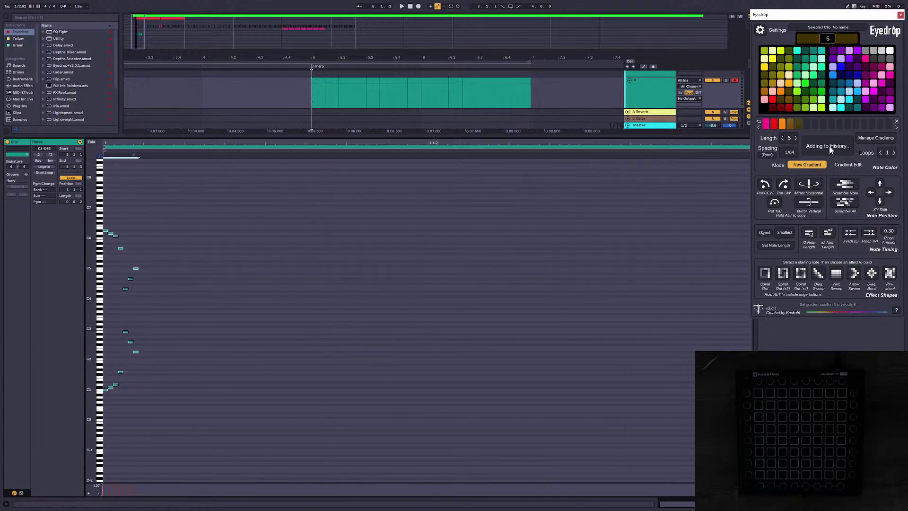
click(829, 233)
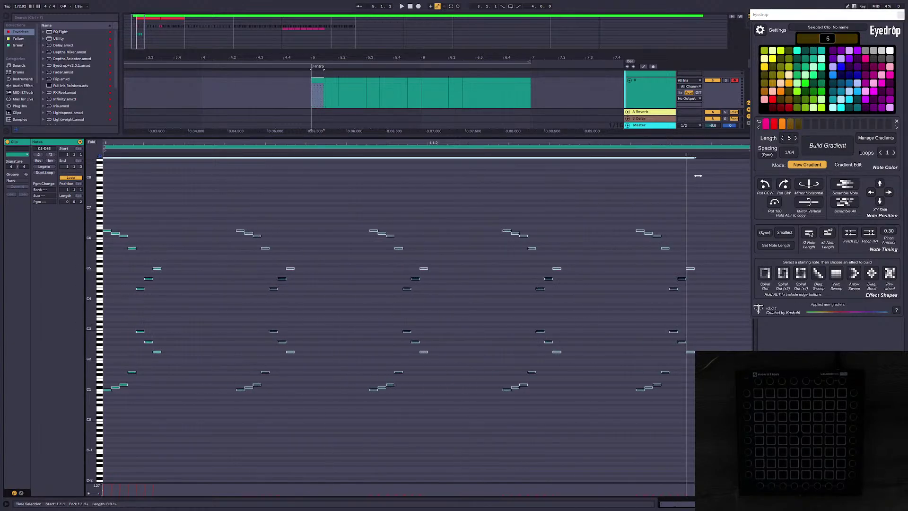
click(829, 232)
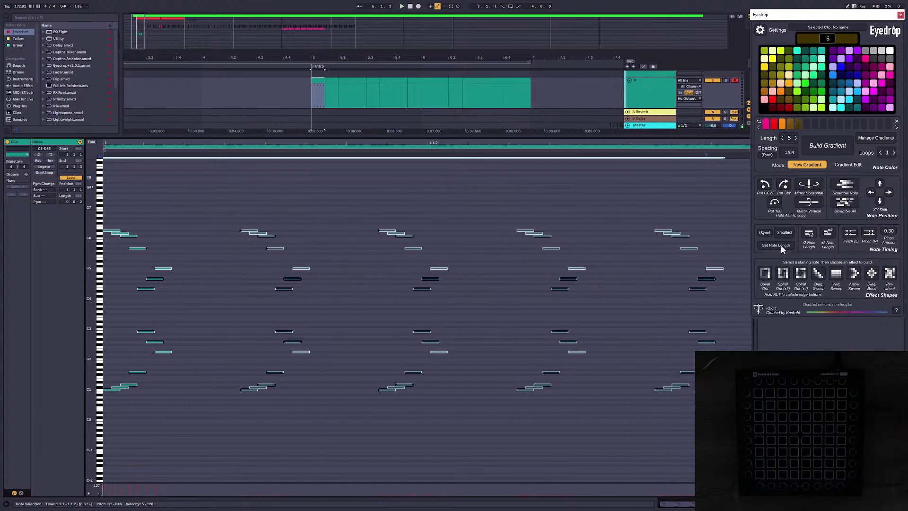
Step: Undo the note-length doubling, the stretch and the 1/64 gradient
key(ctrl+z)
key(ctrl+z)
key(ctrl+z)
click(392, 377)
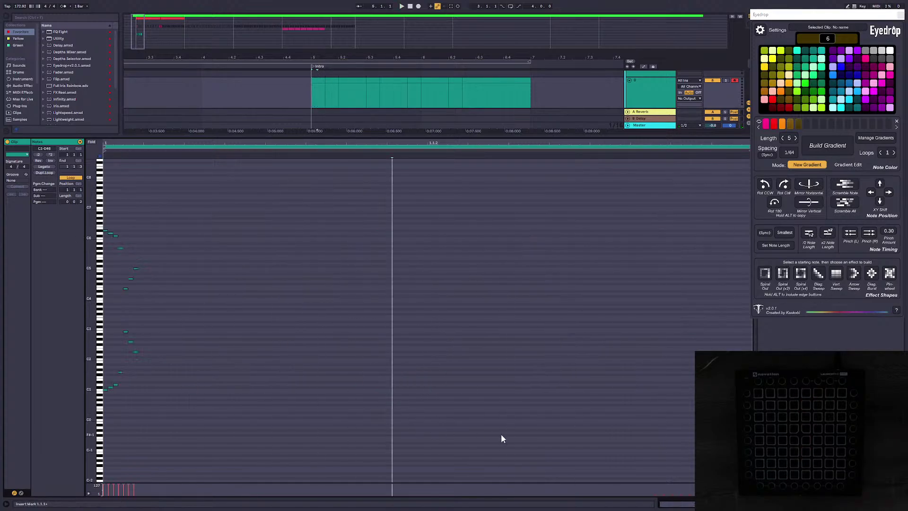
Step: Set the gradient spacing to 1/128, double the length of all notes and build the five-color gradient from them
drag(791, 154, 792, 161)
click(281, 371)
key(ctrl+a)
click(827, 145)
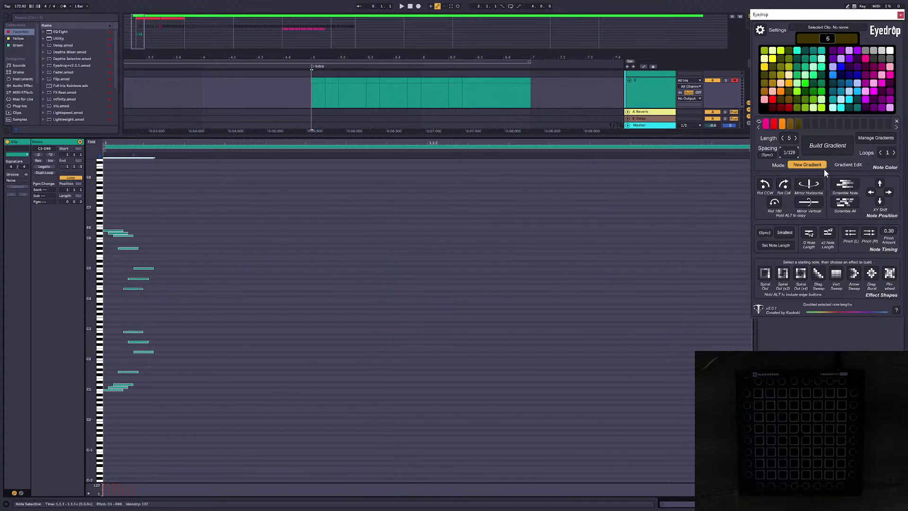
Step: Stretch the five-color gradient notes across the whole clip and play back the result
click(298, 158)
drag(297, 155, 674, 187)
key(space)
key(space)
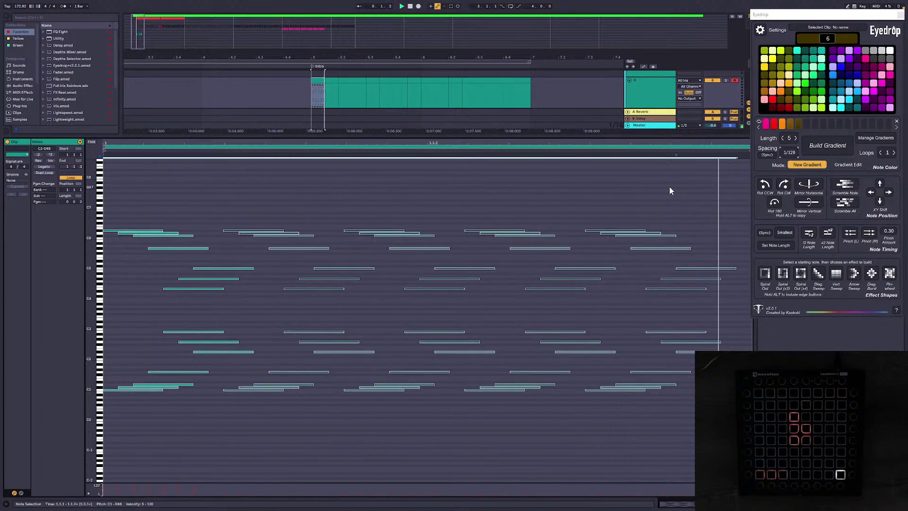
key(space)
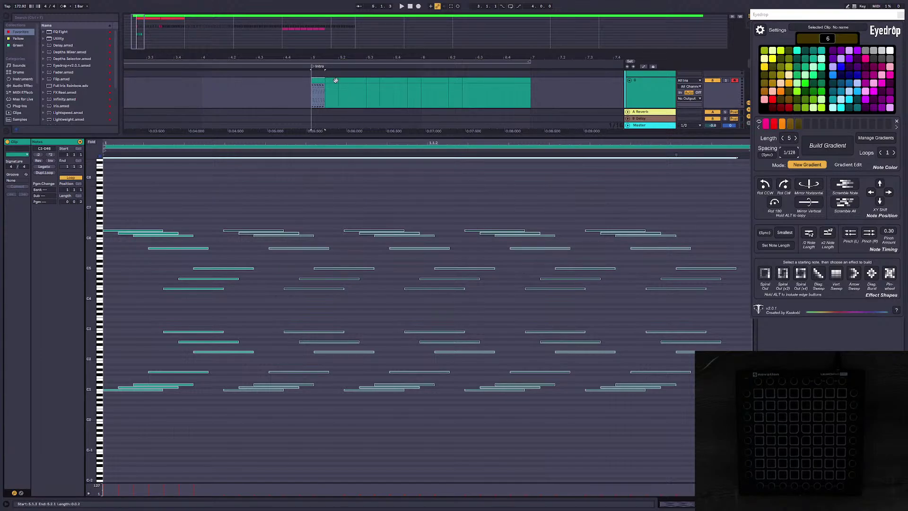
Step: Try pinching the selected notes left by 0.30, and undo the pinch and the earlier gradient edits
click(850, 232)
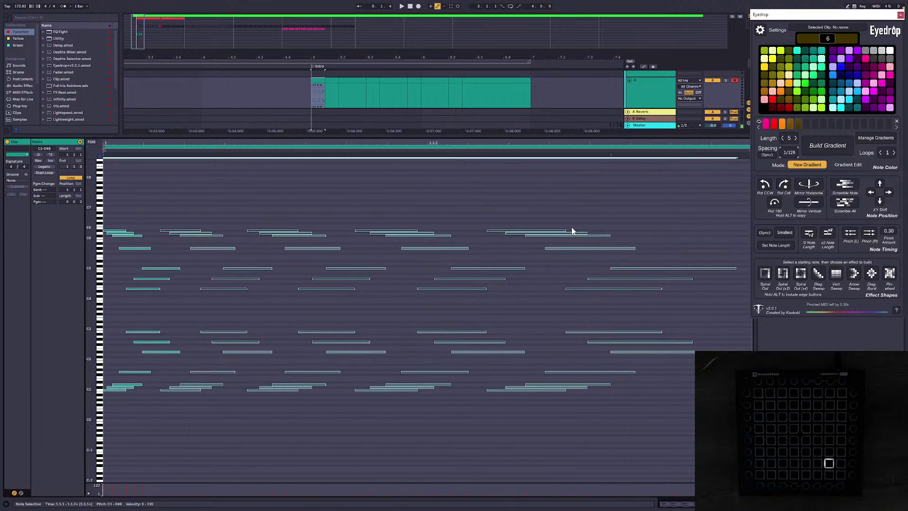
key(ctrl+z)
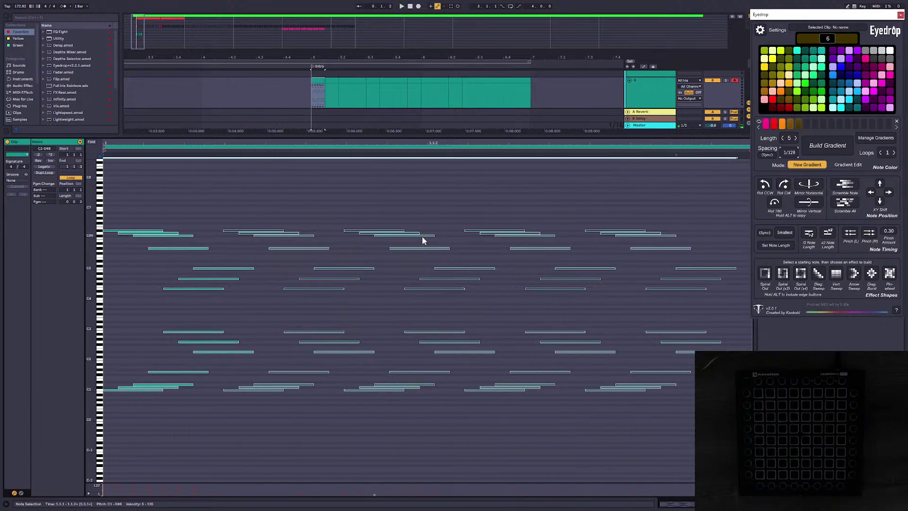
key(ctrl+z)
key(ctrl+z)
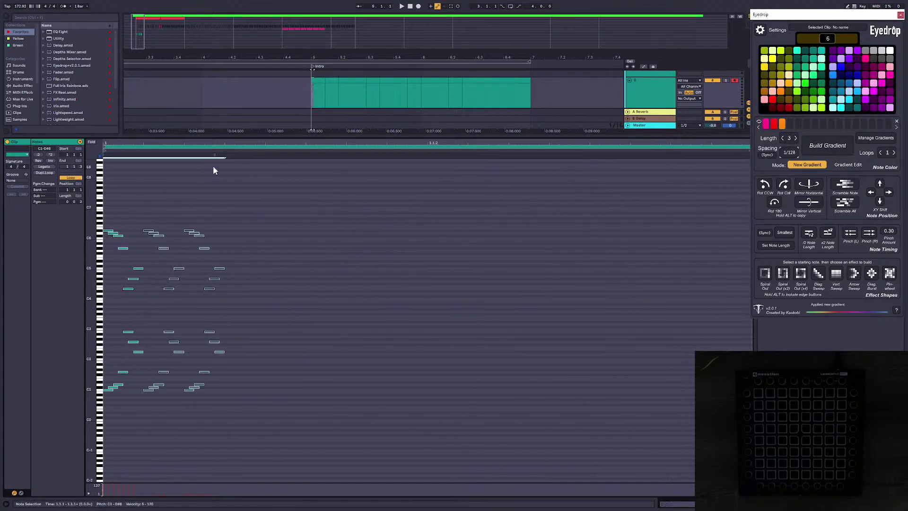
Step: Stretch the three-color gradient notes across the clip, play them back and double their note lengths
drag(215, 155, 681, 157)
key(space)
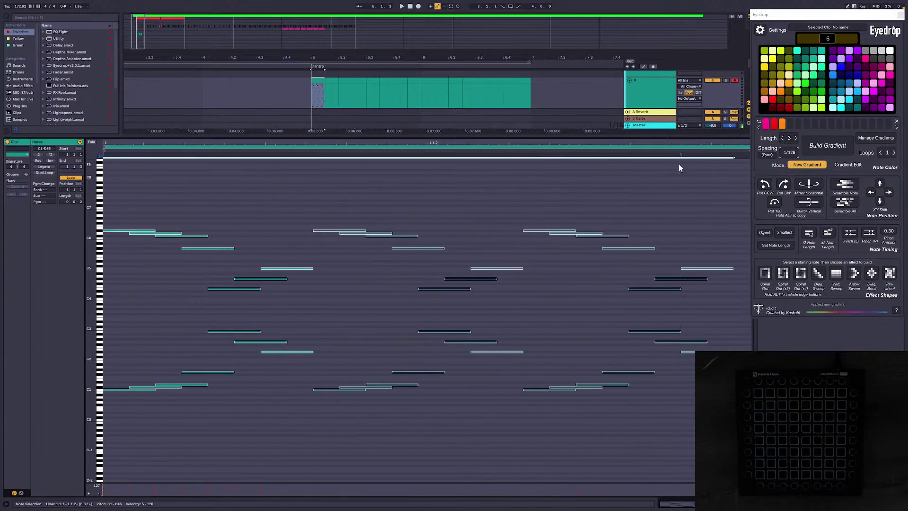
key(space)
click(827, 234)
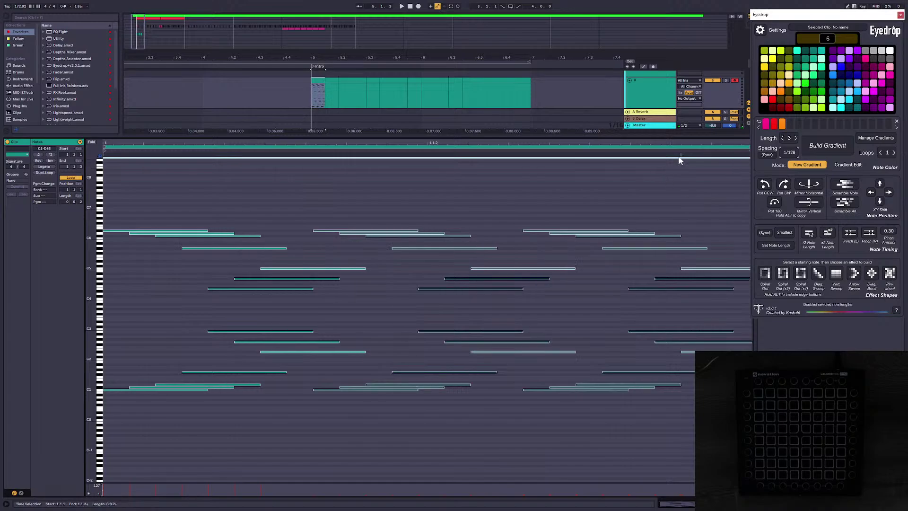
Step: Squeeze the three-color gradient notes to fit the first clip and pinch them left by 0.30
drag(681, 155, 645, 156)
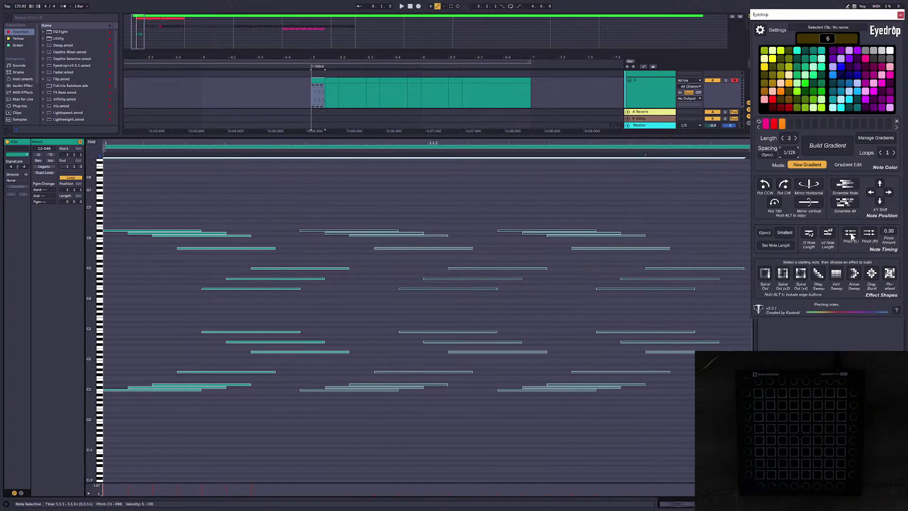
key(space)
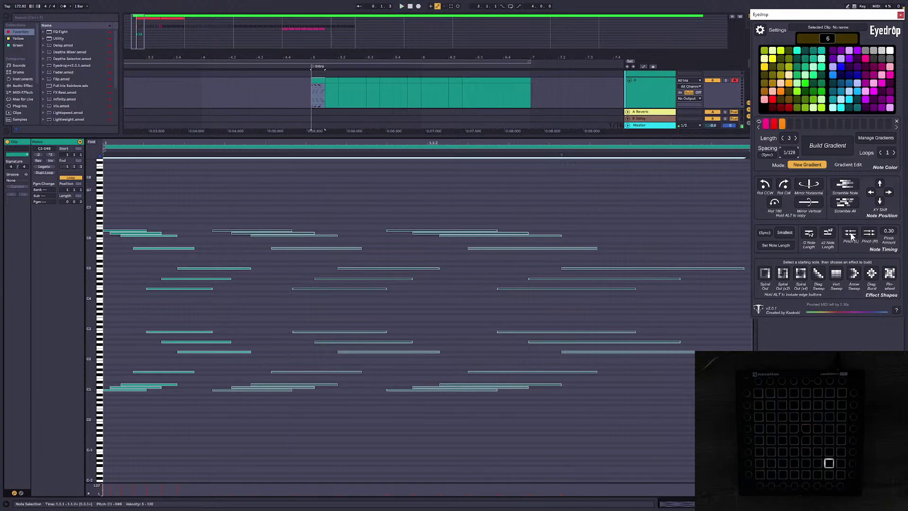
Step: Step-record a pad pattern in the second clip, deleting its last notes and re-recording them
click(331, 81)
click(109, 227)
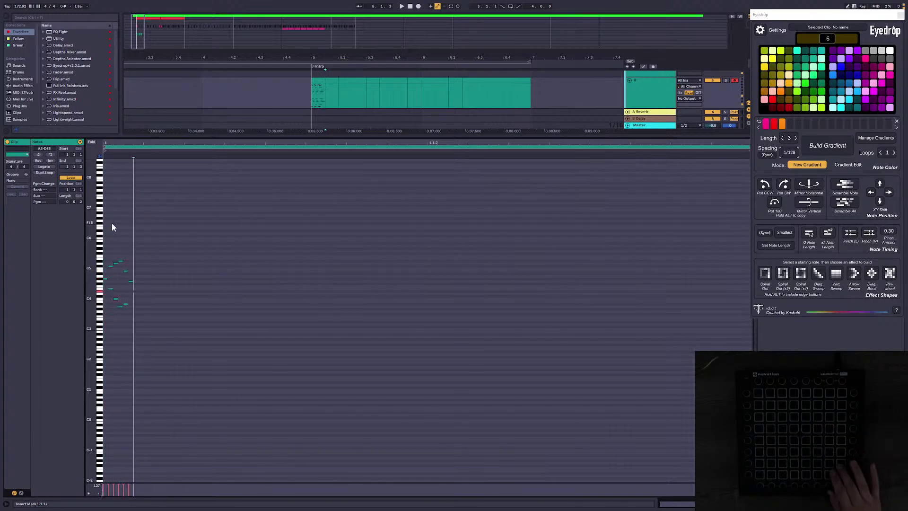
mouse_move(189, 334)
mouse_down()
mouse_move(105, 255)
mouse_move(126, 278)
mouse_up()
key(Delete)
click(116, 268)
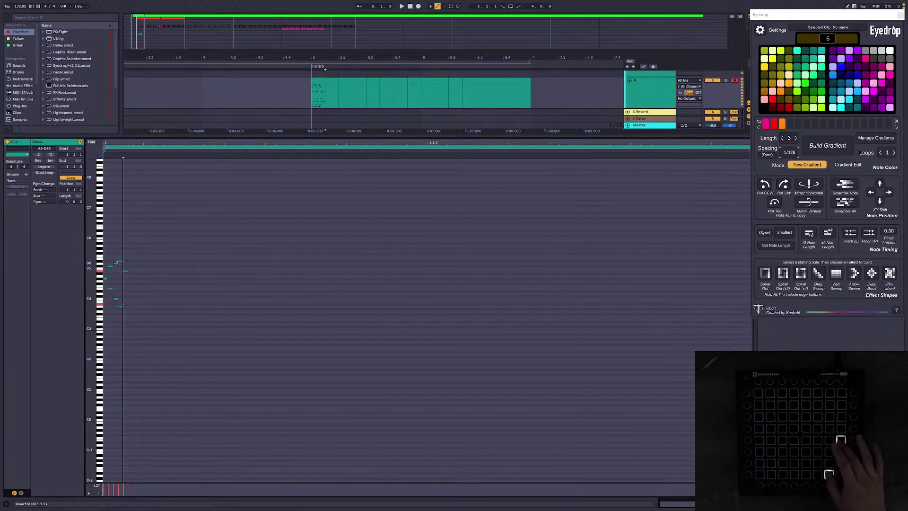
key(Right)
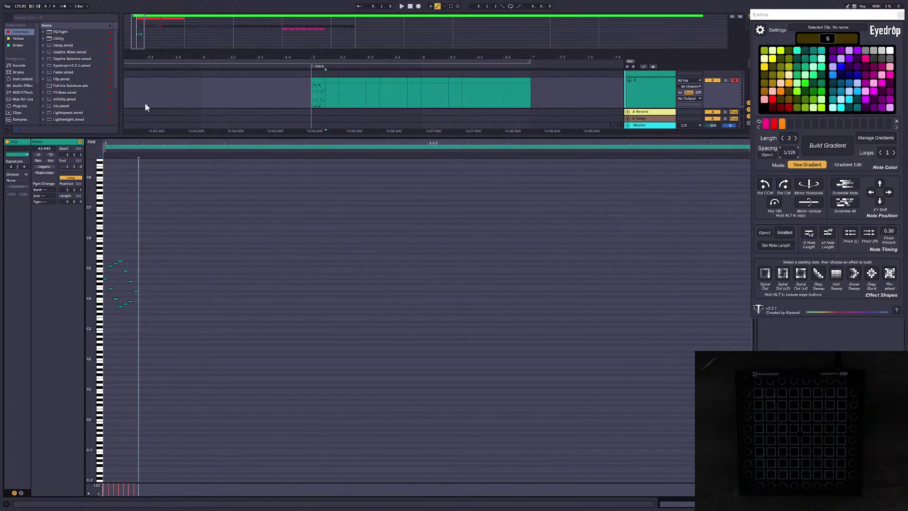
Step: Build the three-color gradient from the second clip's notes, doubled in length, together with a copy rotated 180 degrees
drag(190, 353, 105, 243)
alt+click(778, 212)
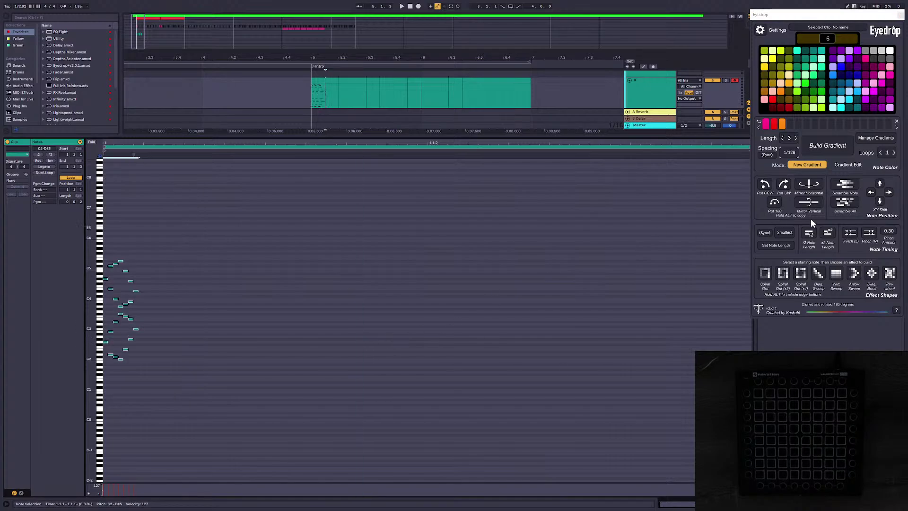
click(828, 234)
click(820, 151)
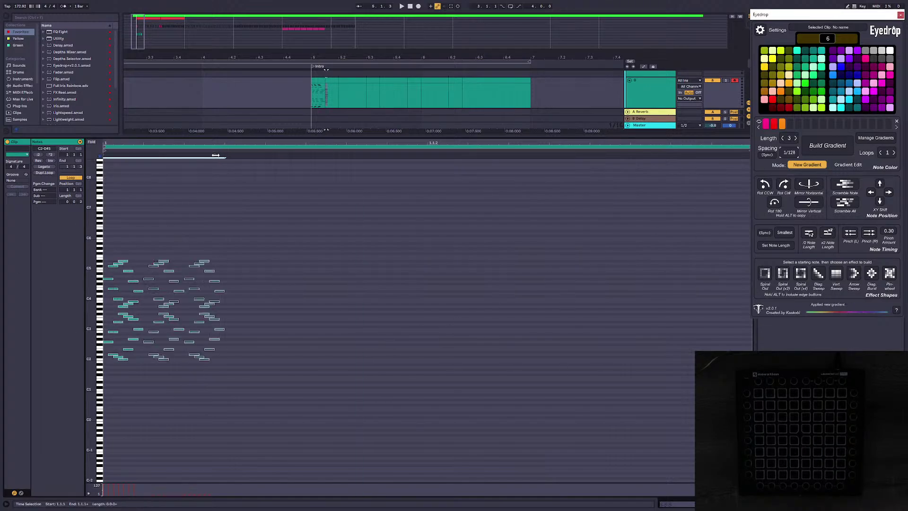
Step: Stretch the gradient notes across the second clip and play back the result
key(space)
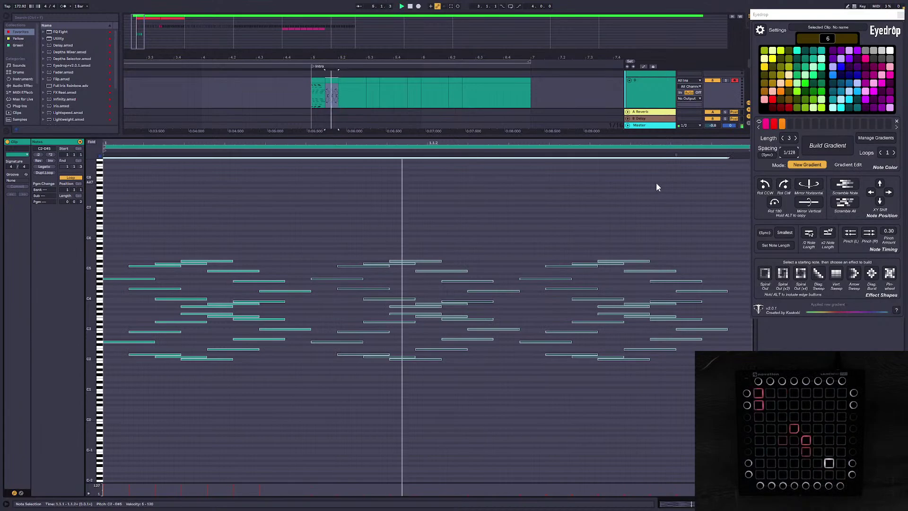
key(space)
click(311, 100)
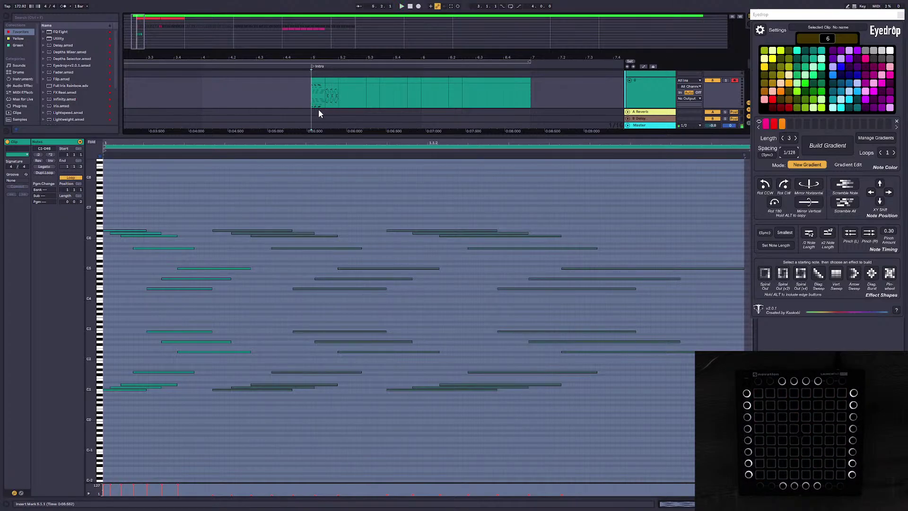
Step: Delete all notes from the second clip
click(332, 80)
click(530, 221)
key(ctrl+a)
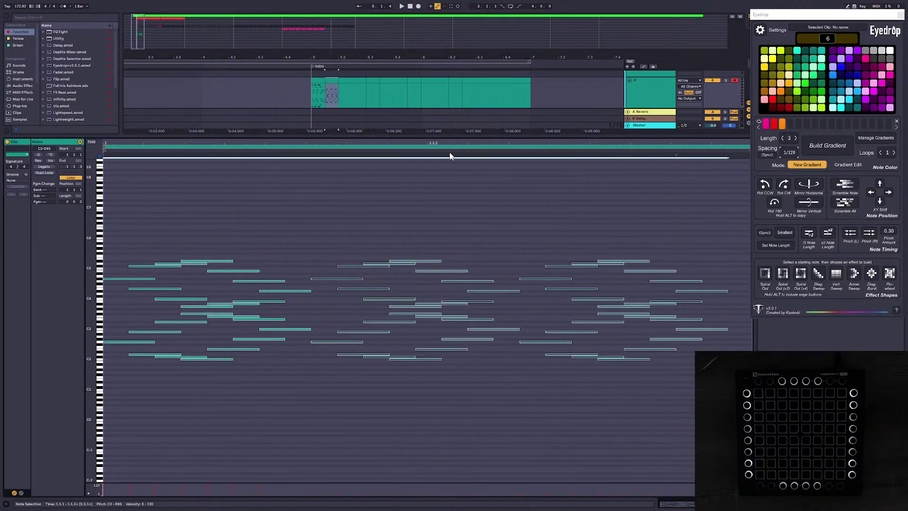
key(Delete)
click(323, 80)
click(575, 222)
key(ctrl+a)
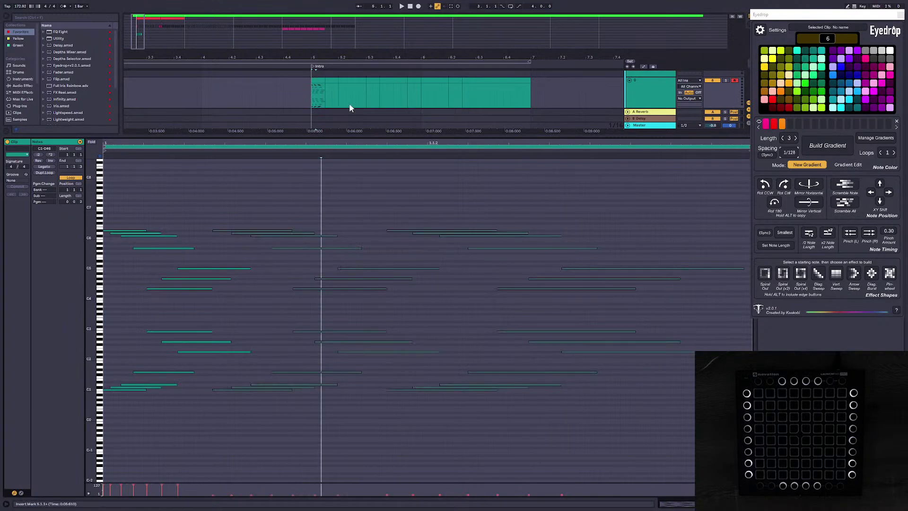
click(320, 80)
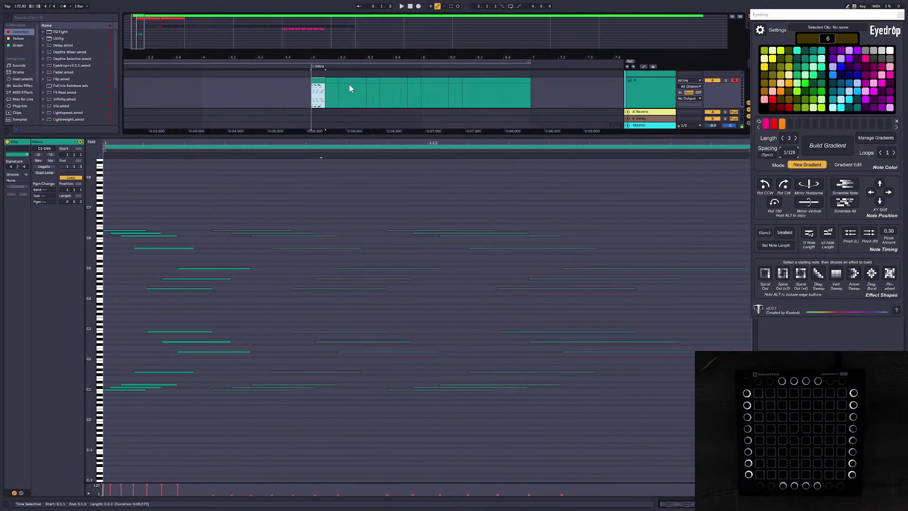
Step: Step-record a new pad pattern in the second clip and add a copy rotated 180 degrees
click(331, 89)
click(106, 246)
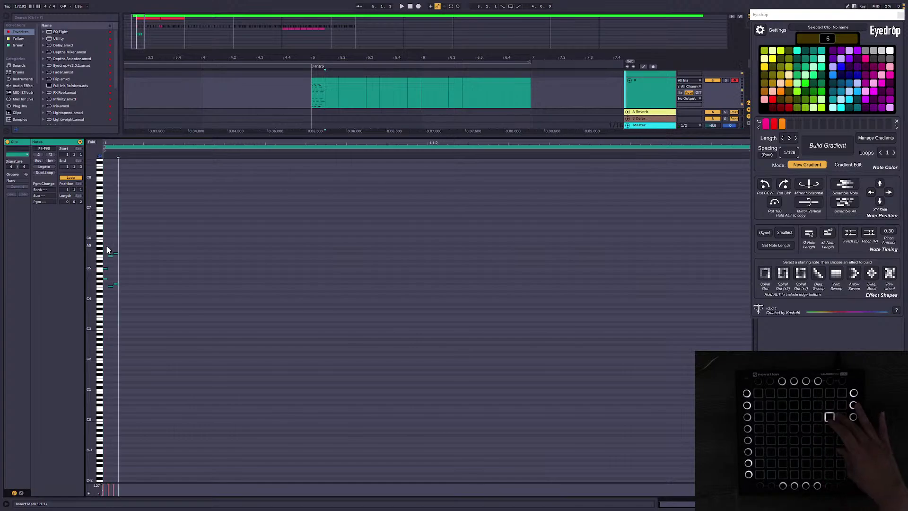
key(ctrl+a)
alt+click(774, 202)
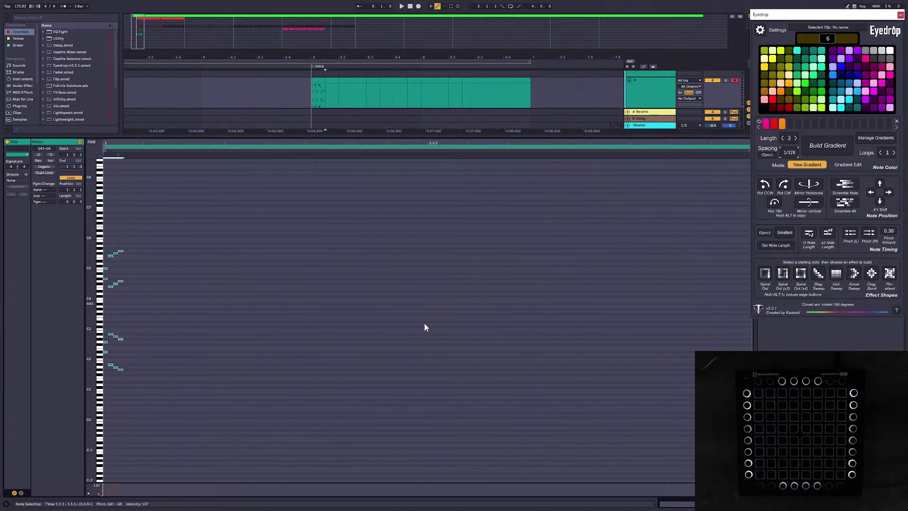
Step: Build the three-color gradient from the second clip's notes, stretch it across the clip and play back the intro
click(828, 147)
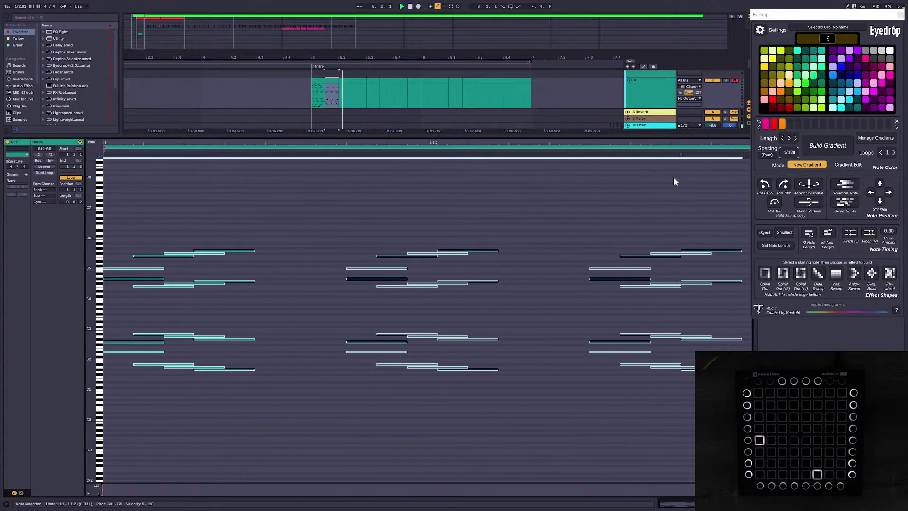
click(311, 91)
key(space)
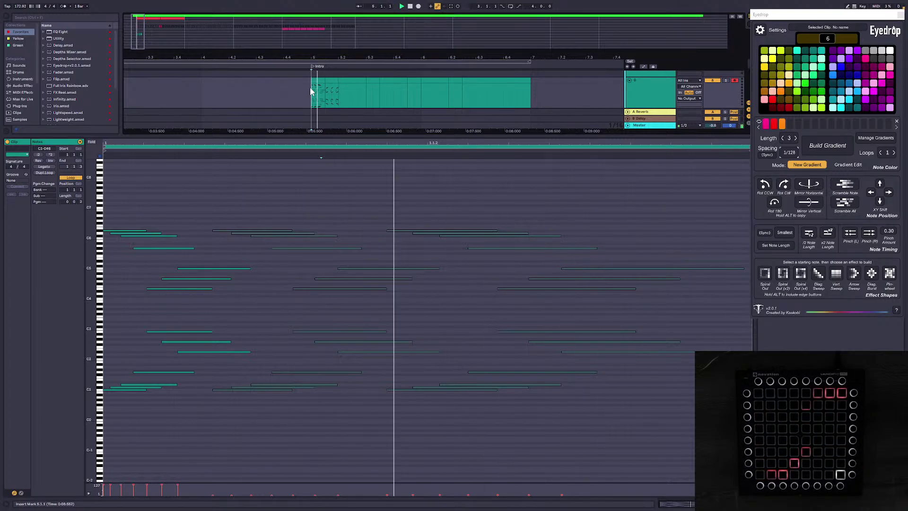
key(space)
Step: Step-record a pad pattern in the third clip and add a copy rotated 180 degrees
double_click(361, 88)
click(114, 211)
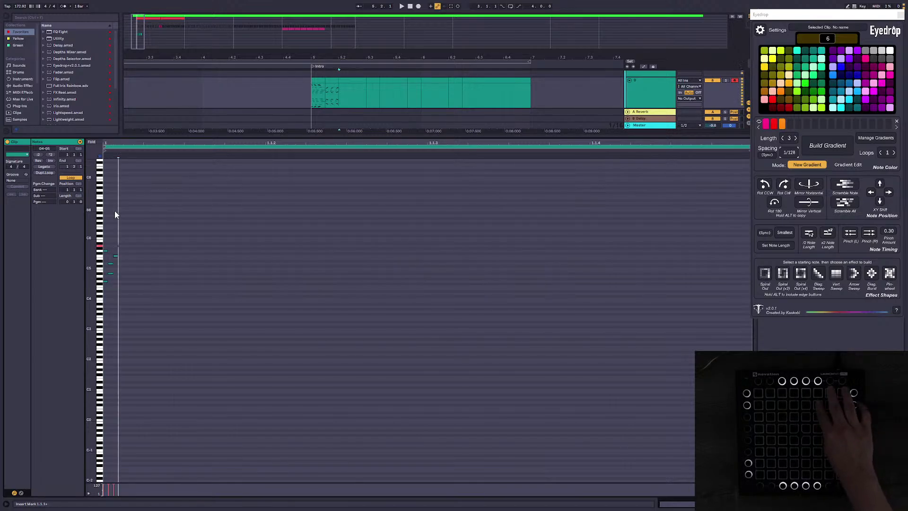
key(Right)
drag(210, 302, 89, 143)
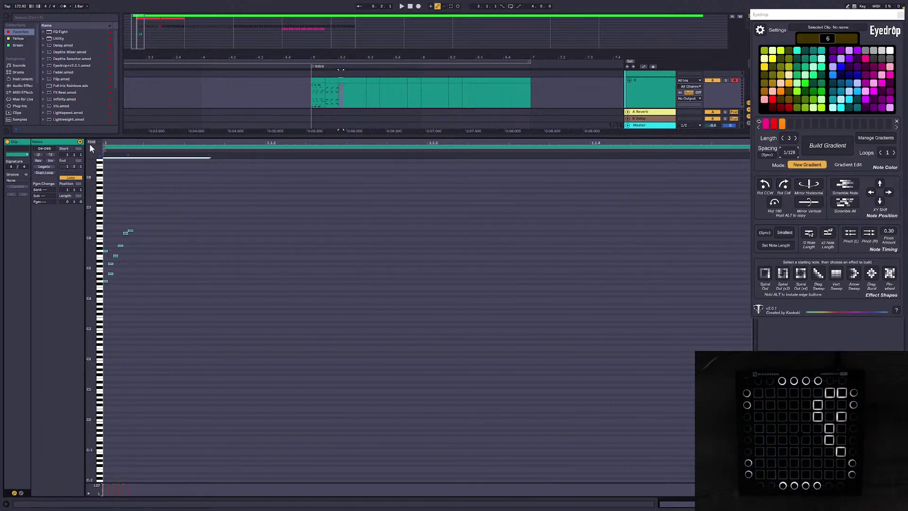
alt+click(800, 210)
Step: Build the three-color gradient from the third clip's notes and stretch it across the clip
click(827, 148)
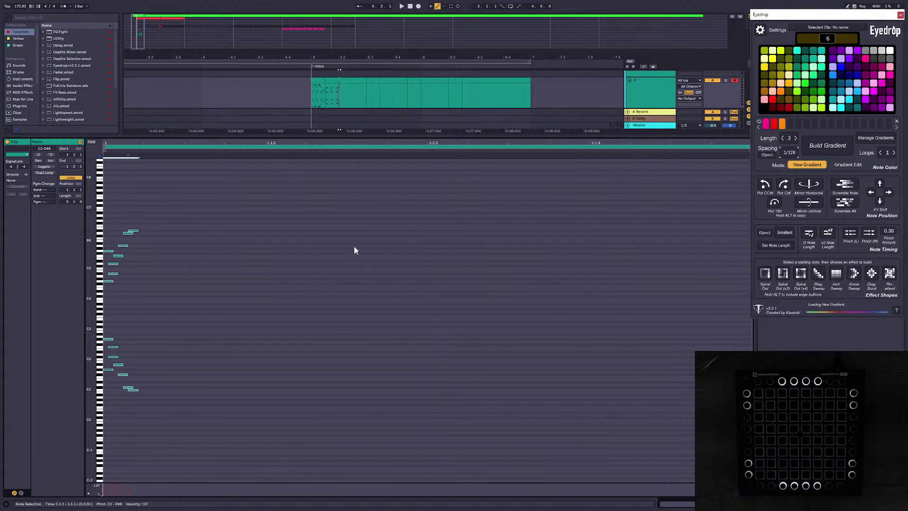
click(353, 247)
key(ctrl+a)
drag(169, 155, 645, 185)
key(space)
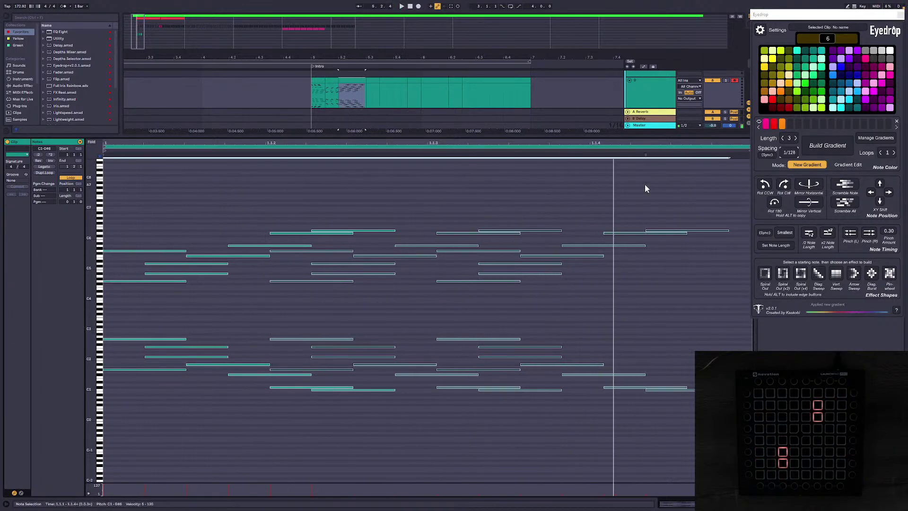
Step: Pinch the third clip's gradient notes left by 0.30 and play back the intro from its start
click(849, 235)
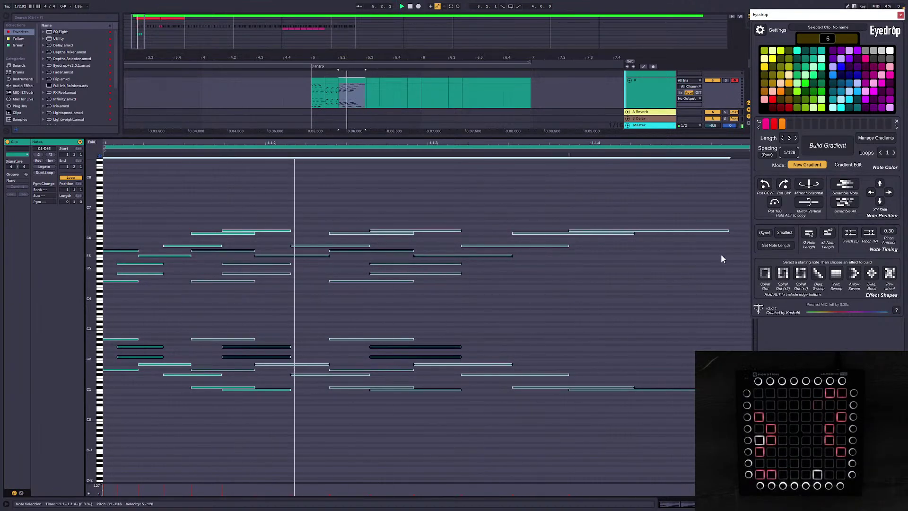
key(space)
click(312, 100)
key(space)
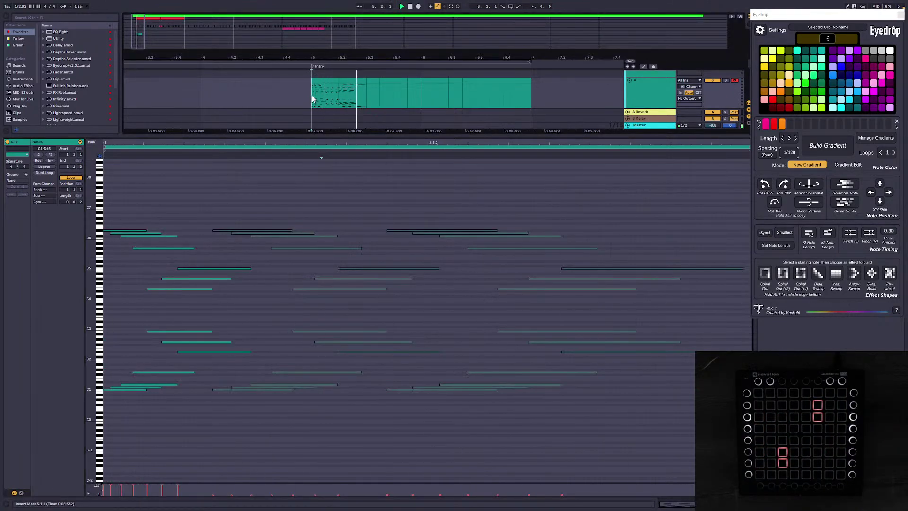
key(space)
key(space)
key(space)
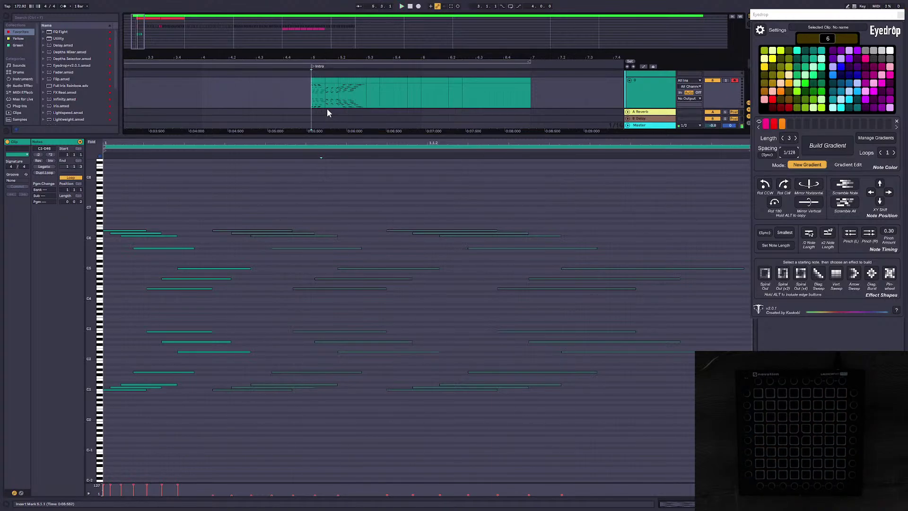
key(space)
key(space)
Step: Open the empty fourth clip for step recording and play back the intro from the first clip
click(373, 80)
click(104, 222)
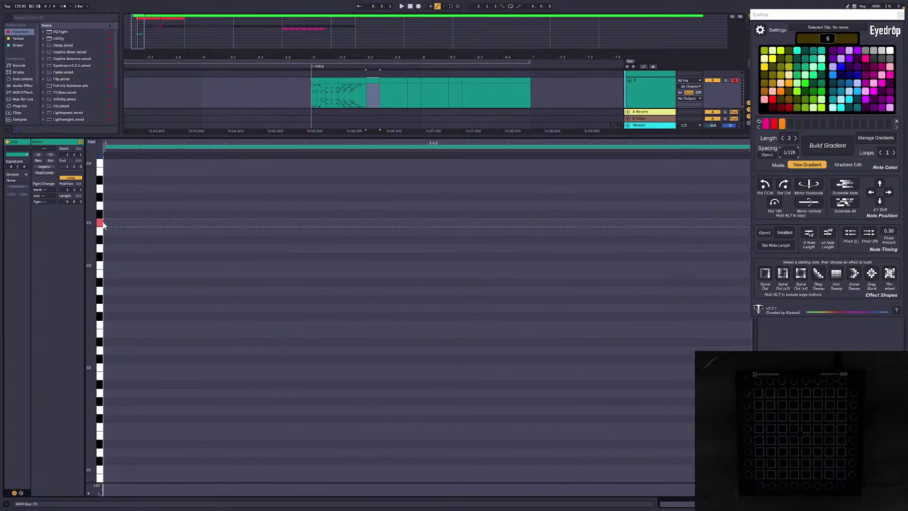
click(106, 243)
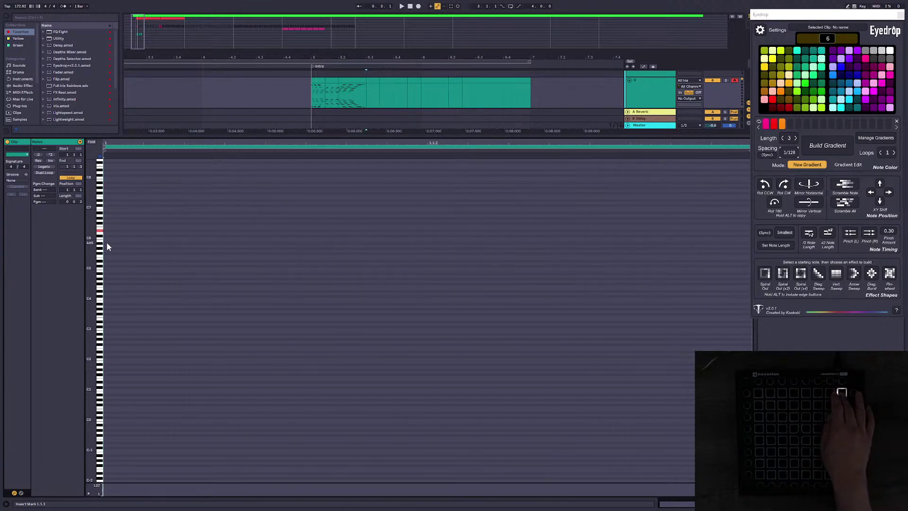
click(318, 98)
click(317, 82)
key(space)
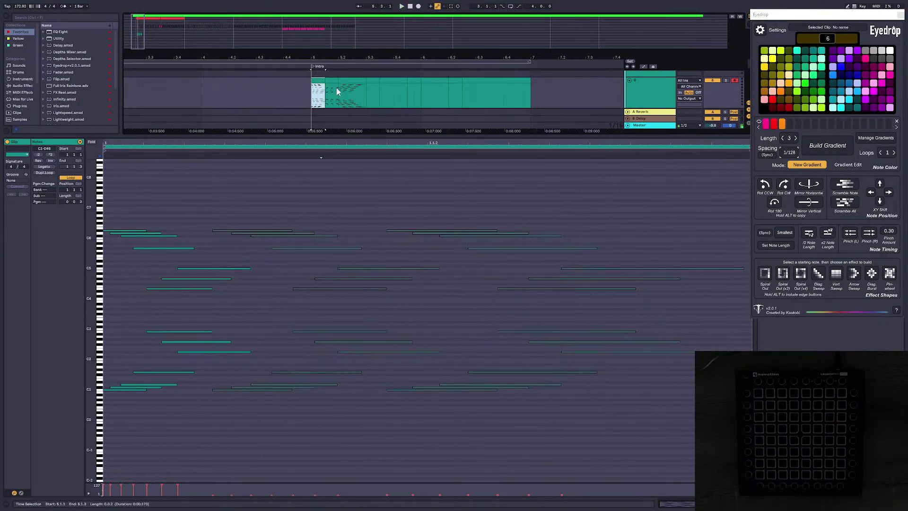
Step: Step-record a pad pattern in the fourth clip, deleting its trailing notes and re-recording the ending
click(366, 101)
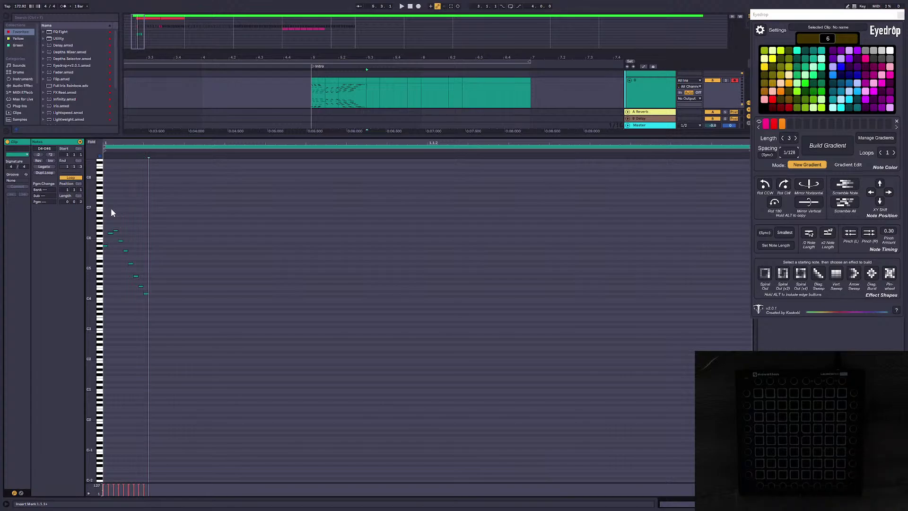
drag(176, 336, 120, 257)
key(Delete)
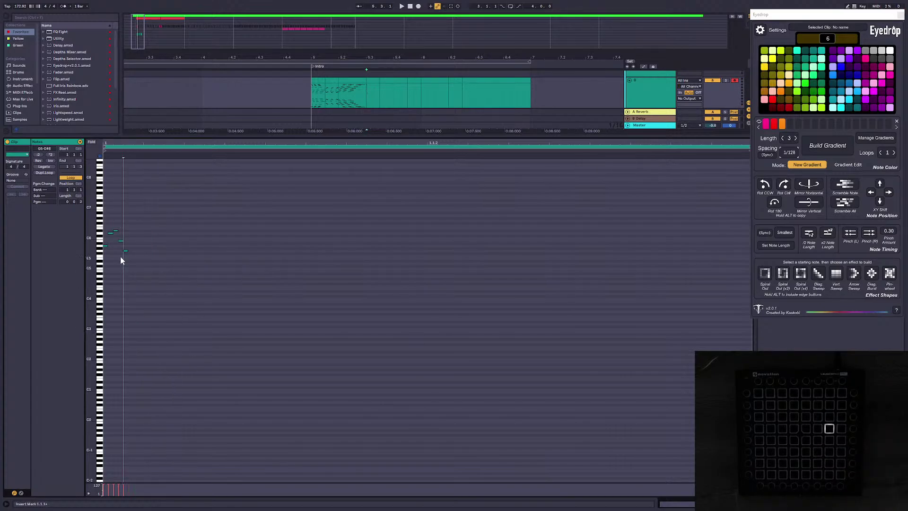
key(Left)
key(Left)
key(Left)
key(Left)
key(Right)
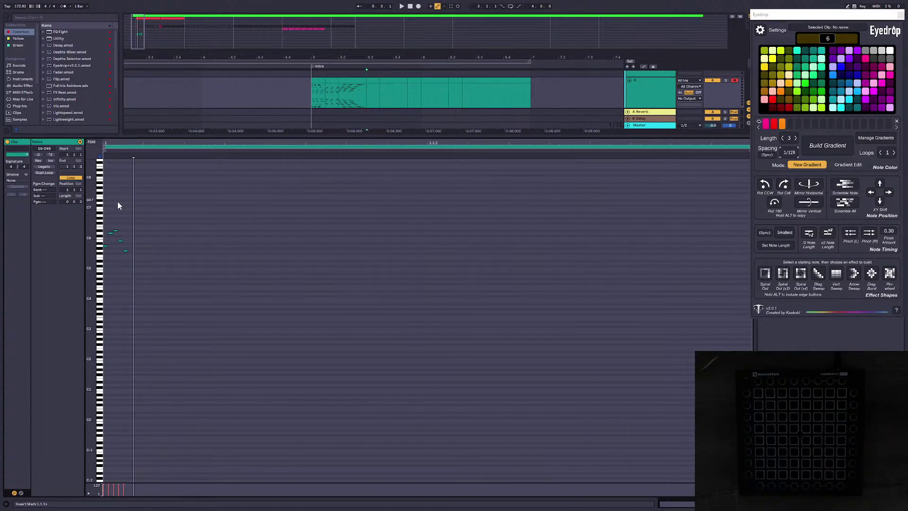
key(Right)
Step: Build the three-color gradient from the fourth clip's notes plus a 180-degree rotated copy, and stretch it across the clip
drag(241, 345, 107, 208)
click(770, 200)
alt+click(772, 203)
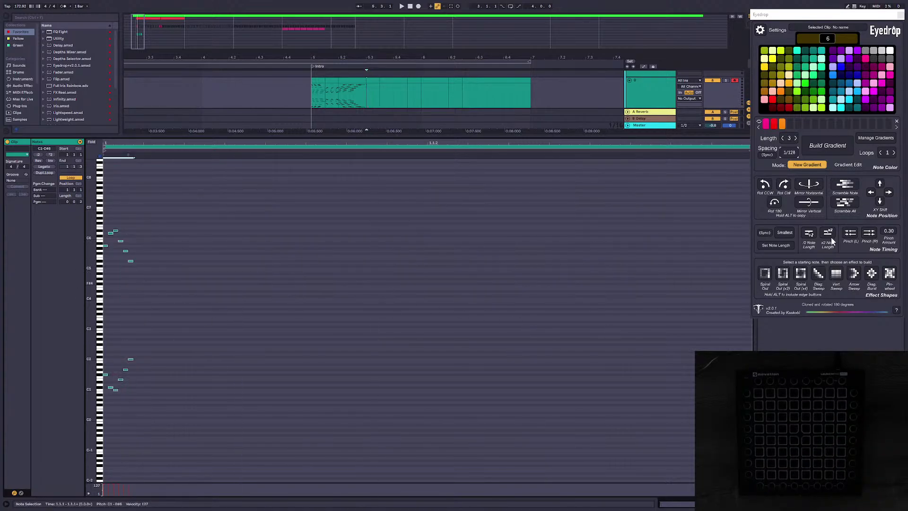
click(828, 150)
drag(211, 159, 681, 159)
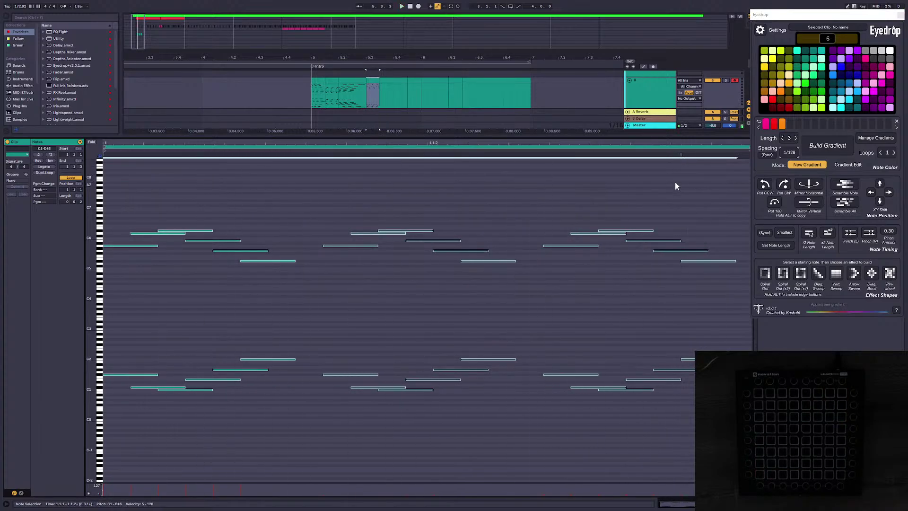
Step: Pinch all notes in the fourth clip left by 0.30
click(338, 88)
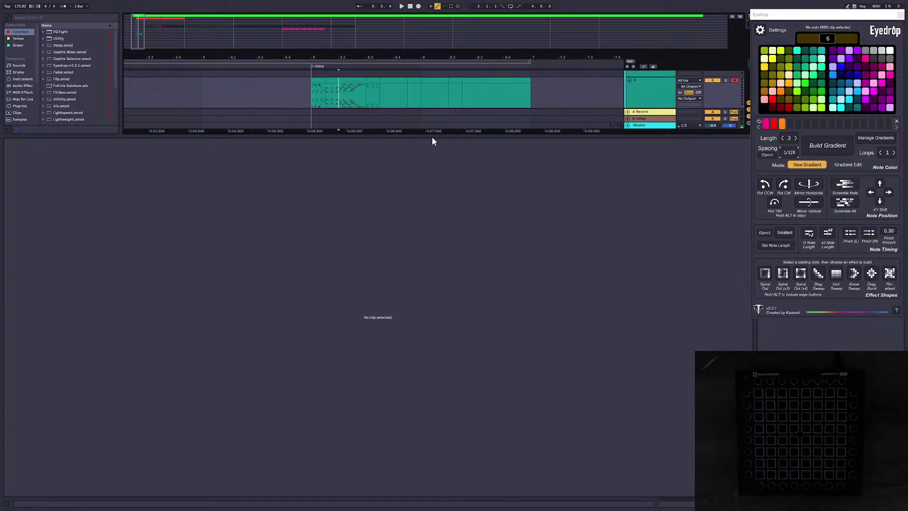
click(390, 80)
click(372, 80)
click(426, 184)
key(ctrl+a)
click(847, 234)
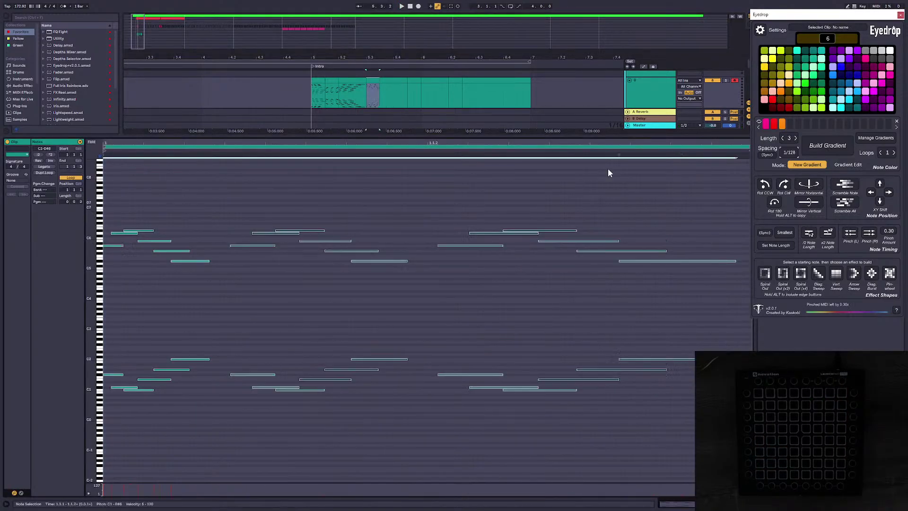
Step: Play back the intro from the first clip to check the four effects in sequence
click(319, 83)
key(space)
key(space)
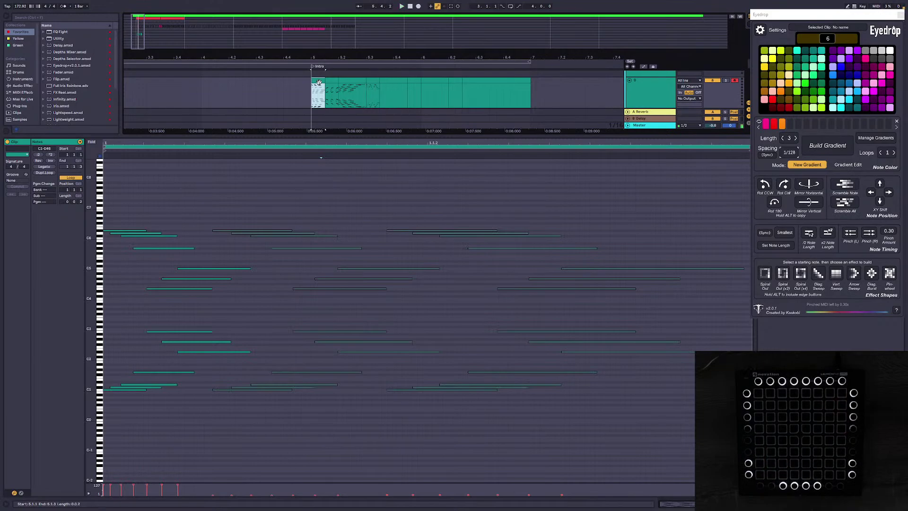
key(space)
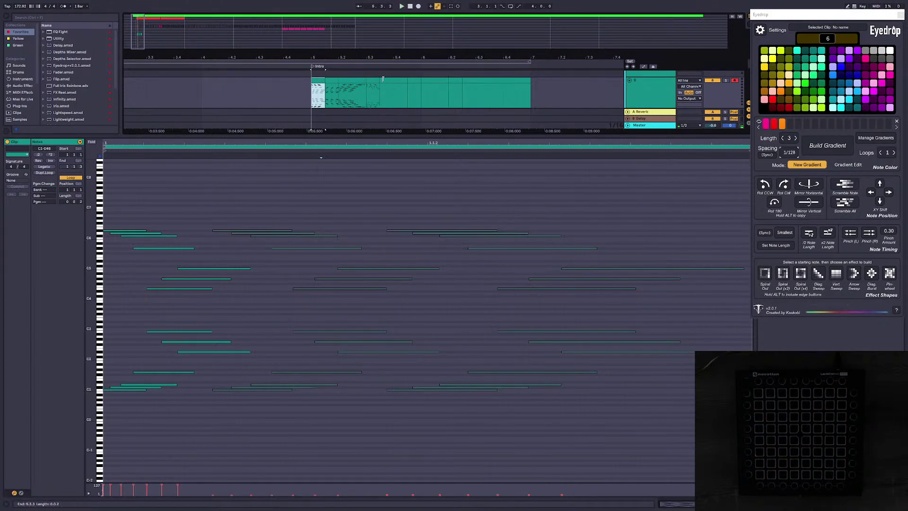
Step: Step-record a pad pattern in the intro's fifth clip from its beginning
click(383, 79)
click(113, 213)
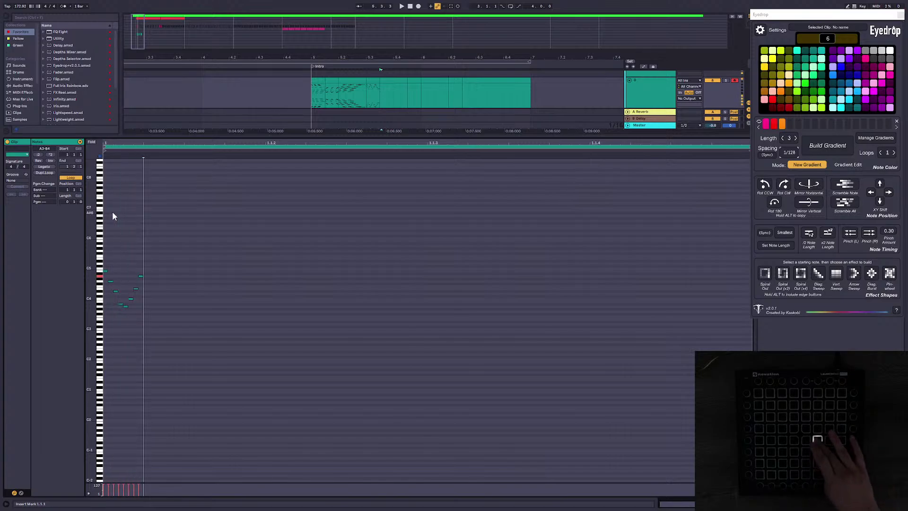
Step: Try a three-color gradient on the fifth clip's notes plus a 180-degree rotated copy, stretched across the clip and pinched left by 0.30
drag(205, 190, 102, 326)
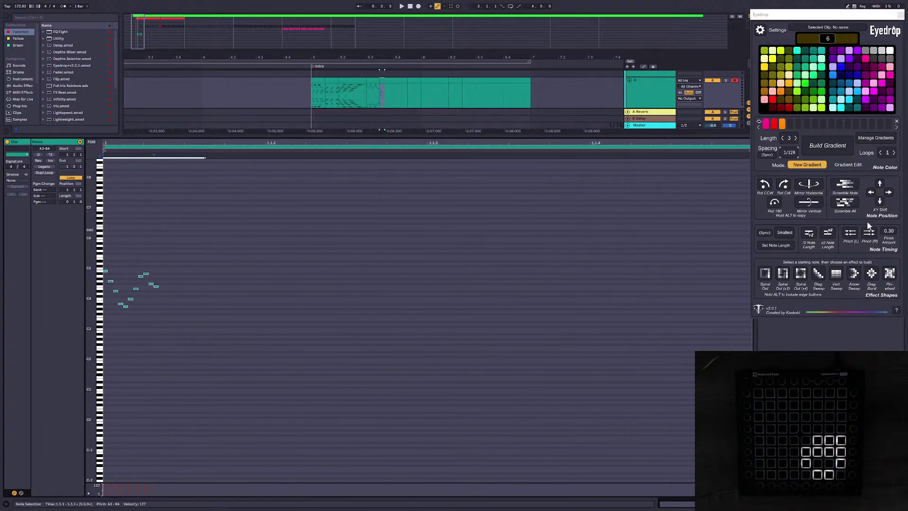
alt+click(776, 203)
click(827, 233)
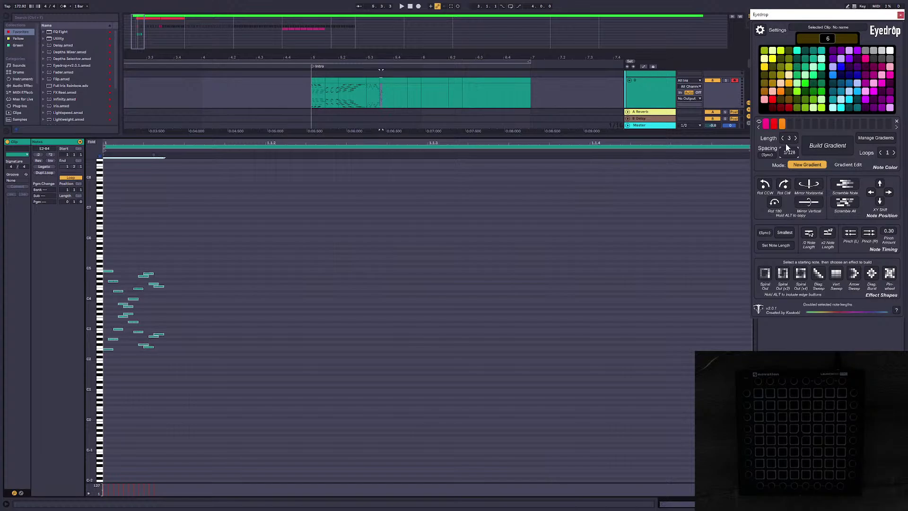
drag(195, 157, 646, 183)
key(space)
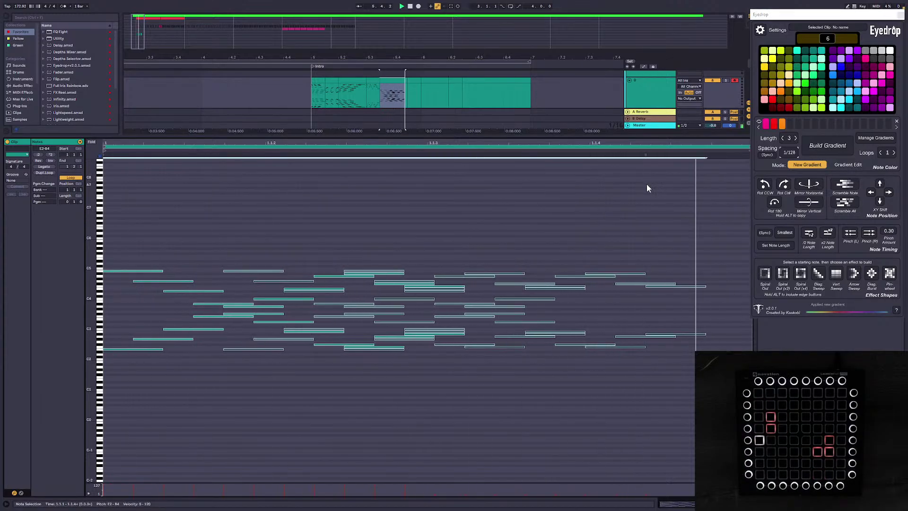
click(849, 233)
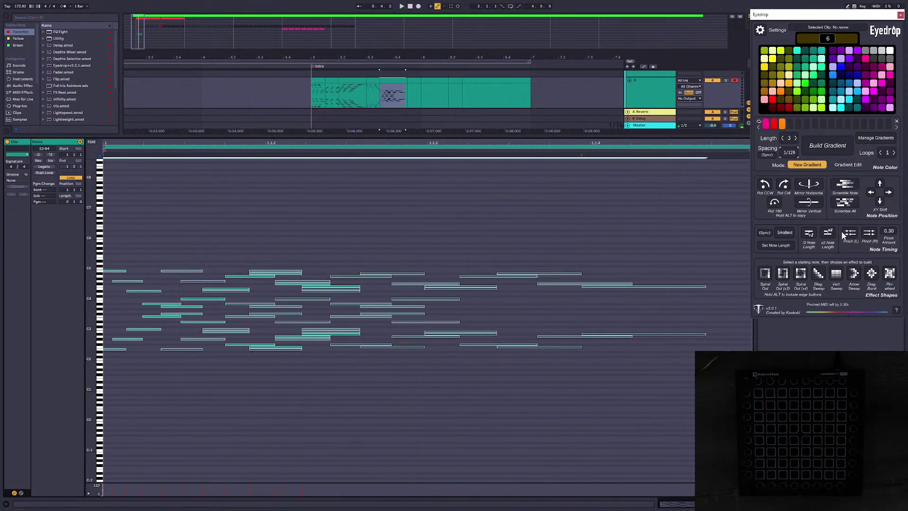
key(space)
Step: Undo the pinch, stretch and gradient on the fifth clip's notes
key(ctrl+z)
key(ctrl+z)
key(ctrl+z)
key(ctrl+z)
key(ctrl+z)
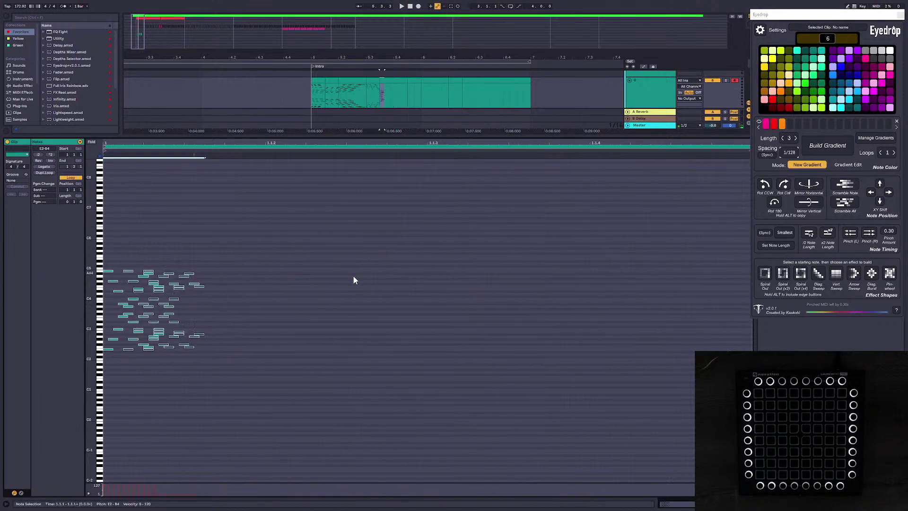
Step: Delete everything after the first four recorded notes in the fifth clip and step-record a new ending for the pad pattern
mouse_move(215, 371)
mouse_down()
mouse_move(149, 260)
mouse_move(125, 238)
mouse_up()
key(Delete)
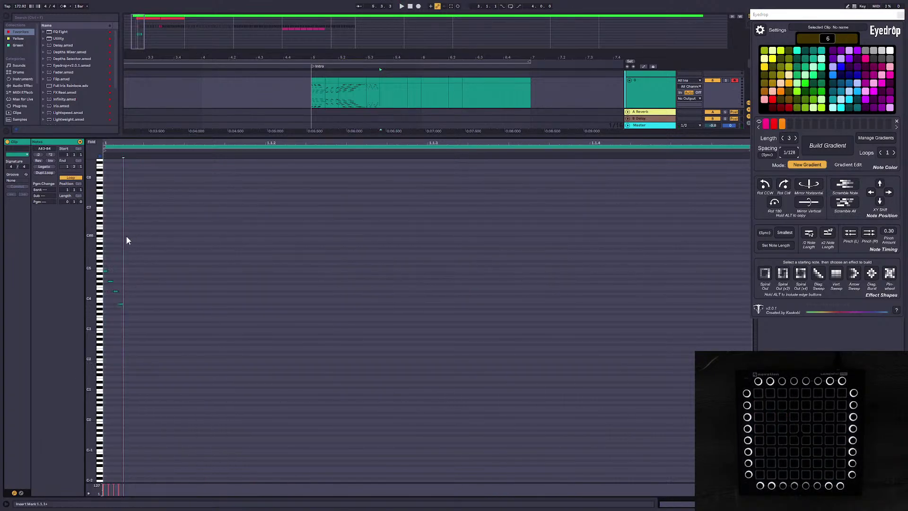
key(Left)
key(Left)
key(Left)
key(Left)
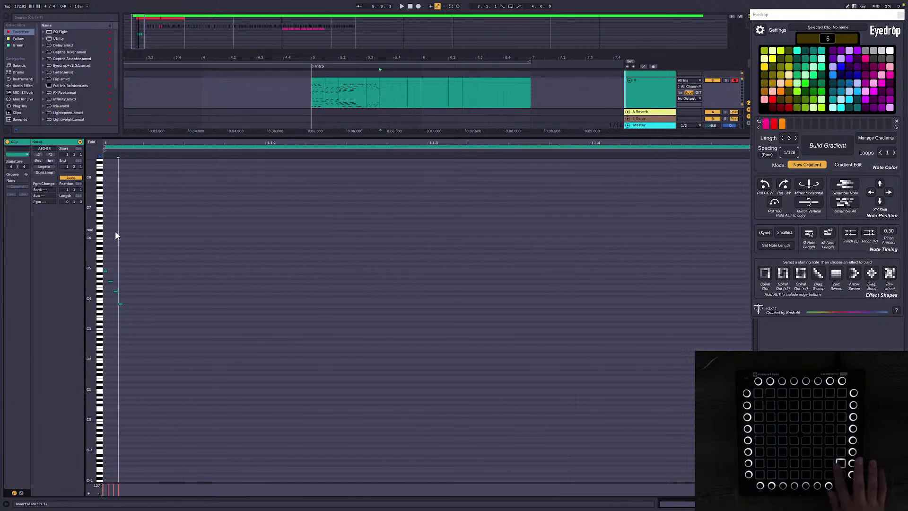
key(Right)
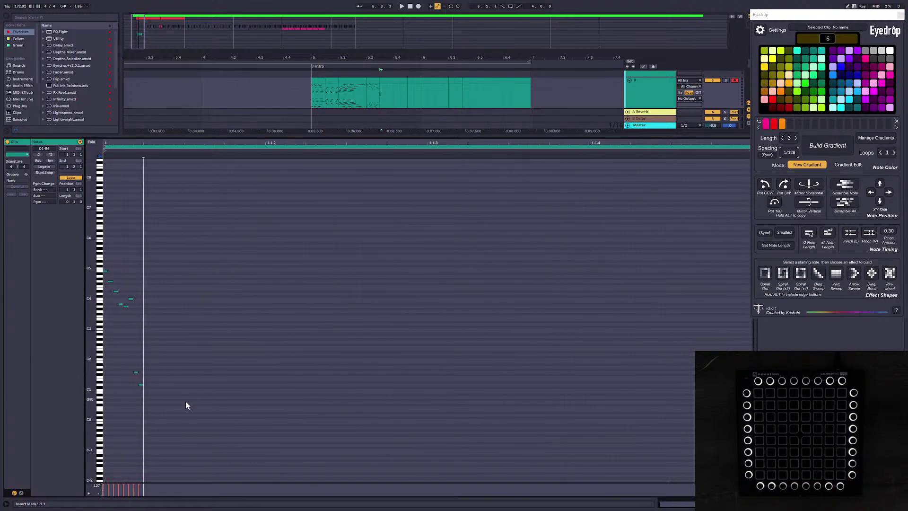
Step: Build the three-color gradient from the fifth clip's notes plus a 180-degree rotated copy, stretched across the clip and pinched left by 0.30
drag(186, 425, 105, 203)
alt+click(773, 203)
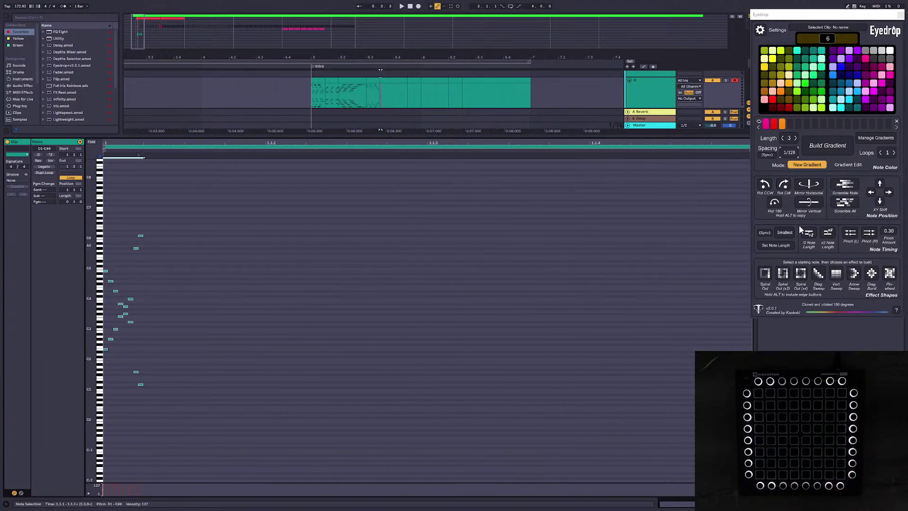
click(826, 146)
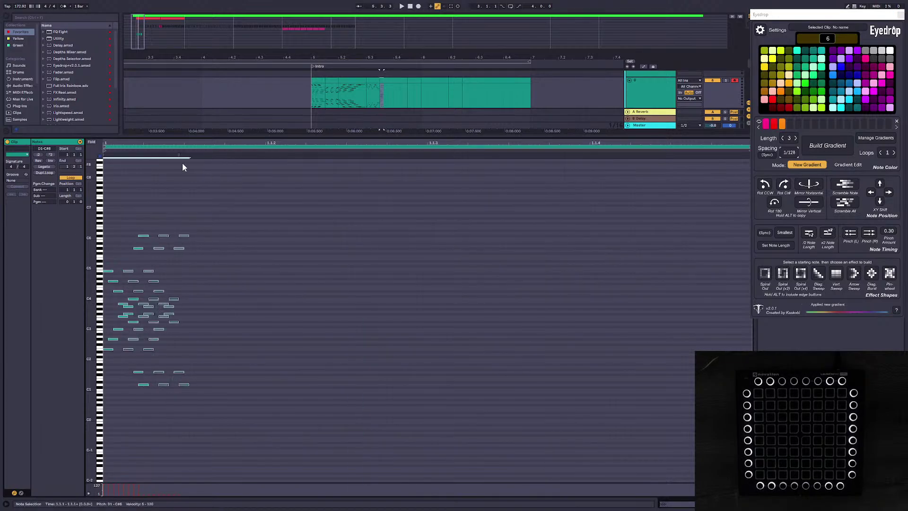
drag(183, 158, 661, 171)
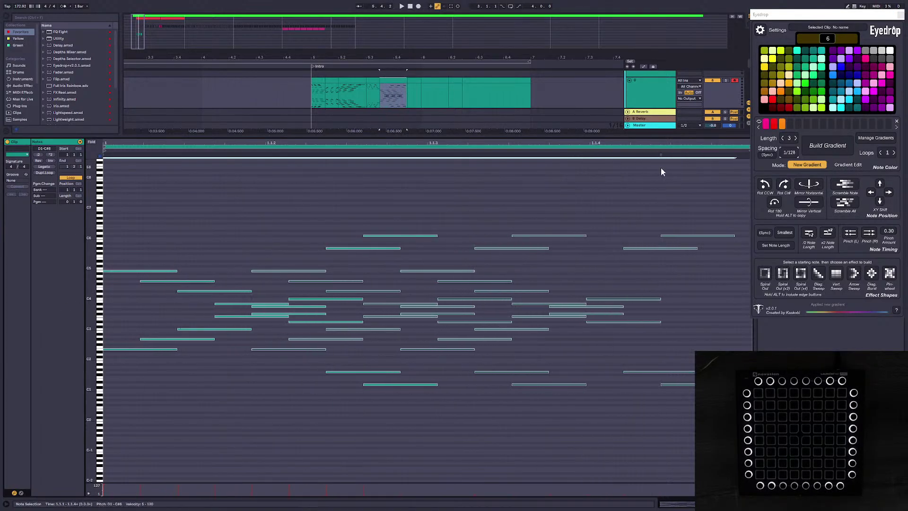
click(850, 232)
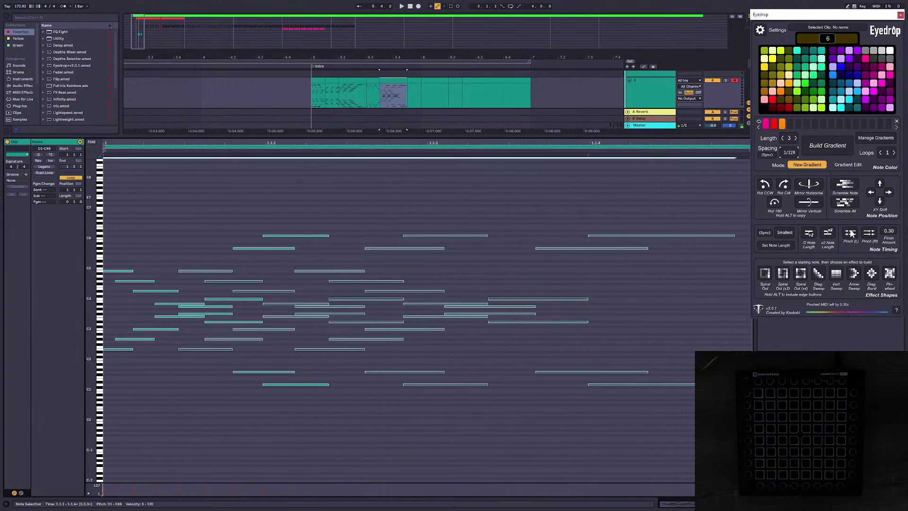
Step: Play back the intro from the first clip to check how the fifth effect follows the others
click(311, 92)
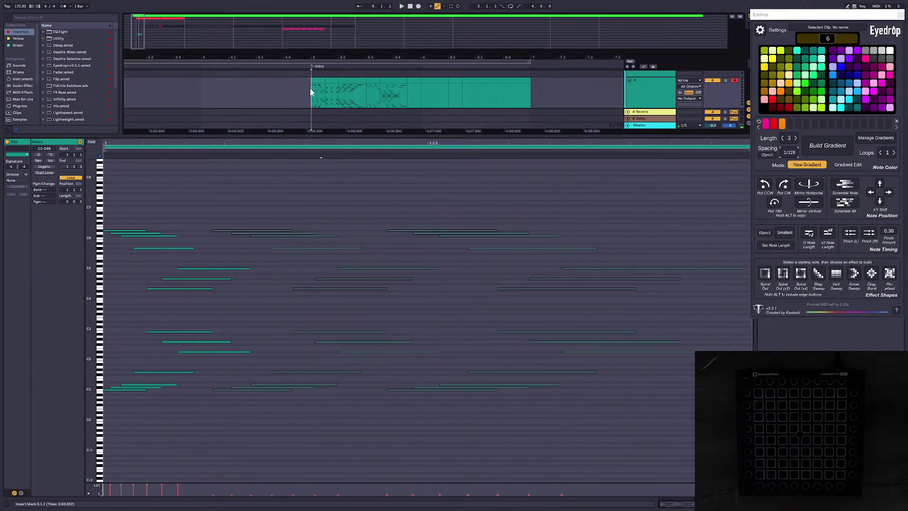
key(space)
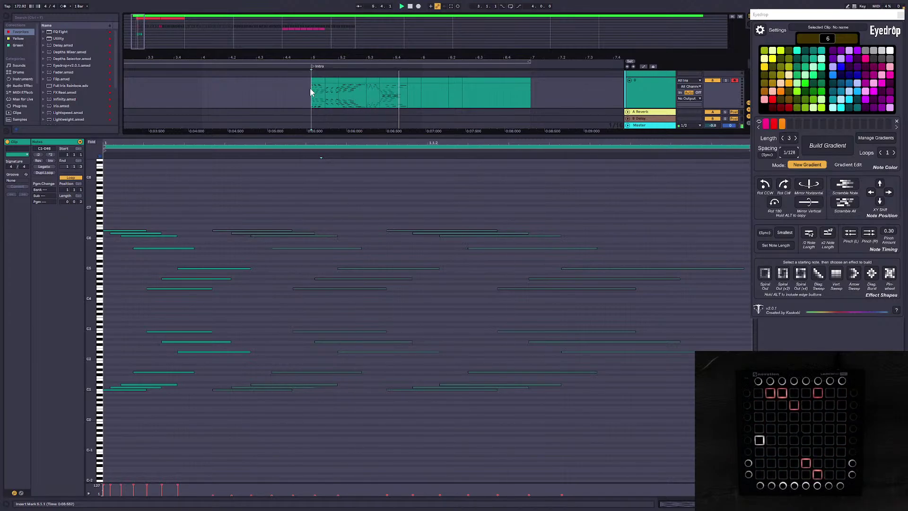
Step: Mirror all notes in the fifth clip vertically
click(373, 81)
click(393, 81)
click(516, 204)
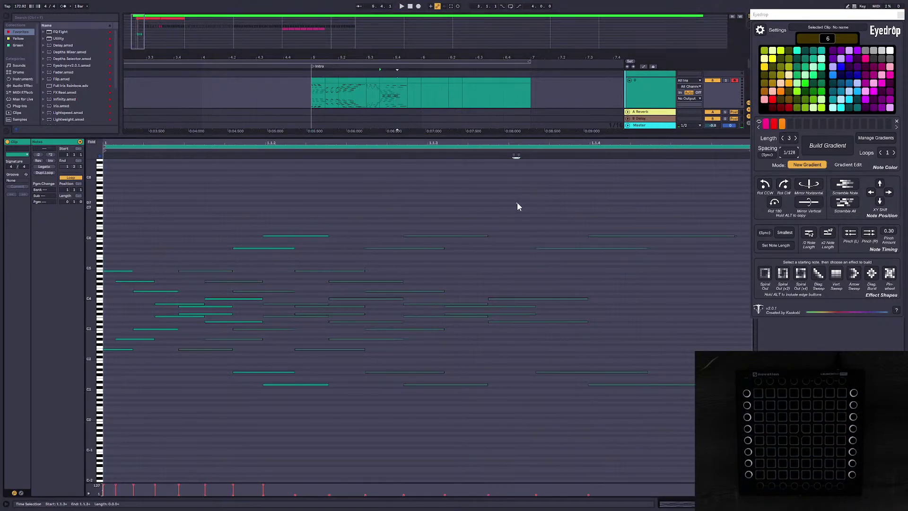
key(ctrl+a)
click(809, 202)
Step: Play back from the fourth clip, and again from the intro's first clip, to check the mirrored effect
click(374, 85)
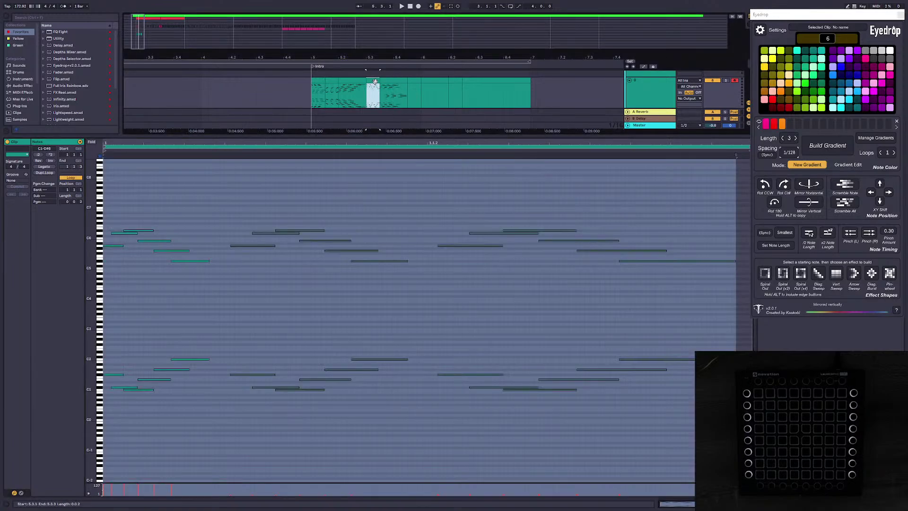
key(space)
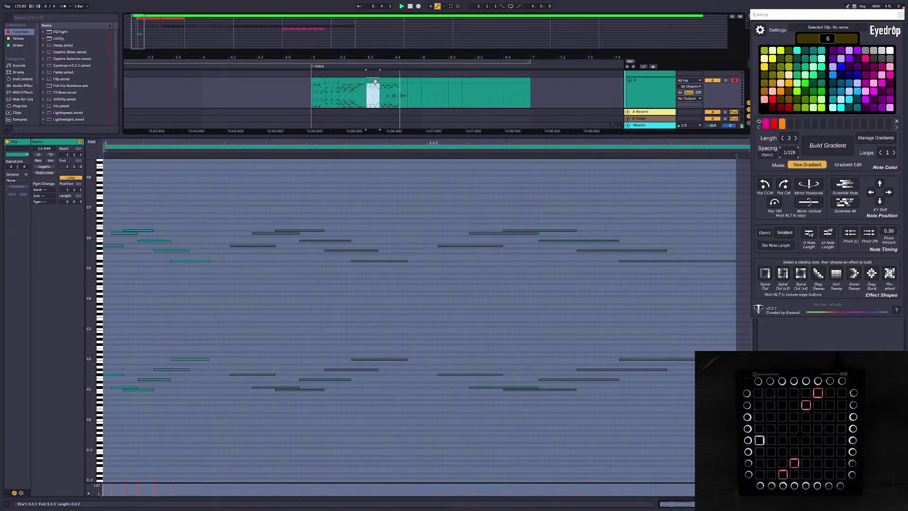
click(321, 80)
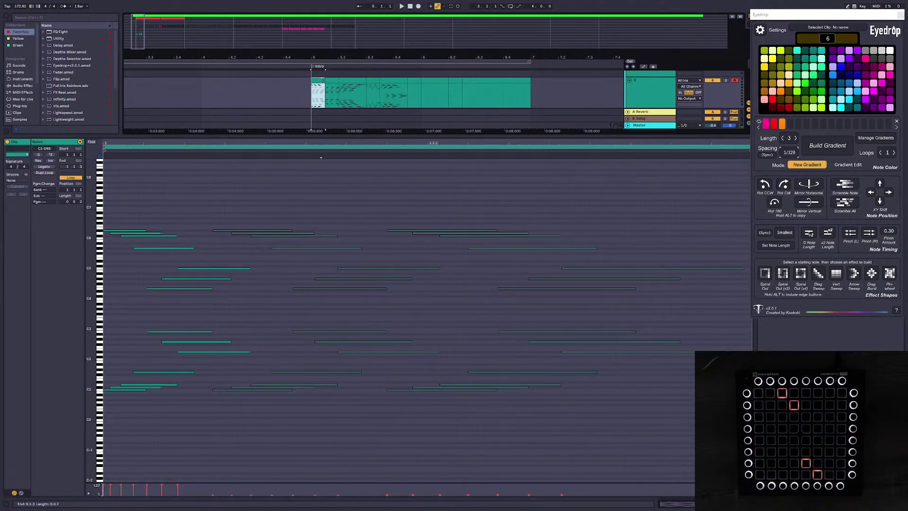
key(space)
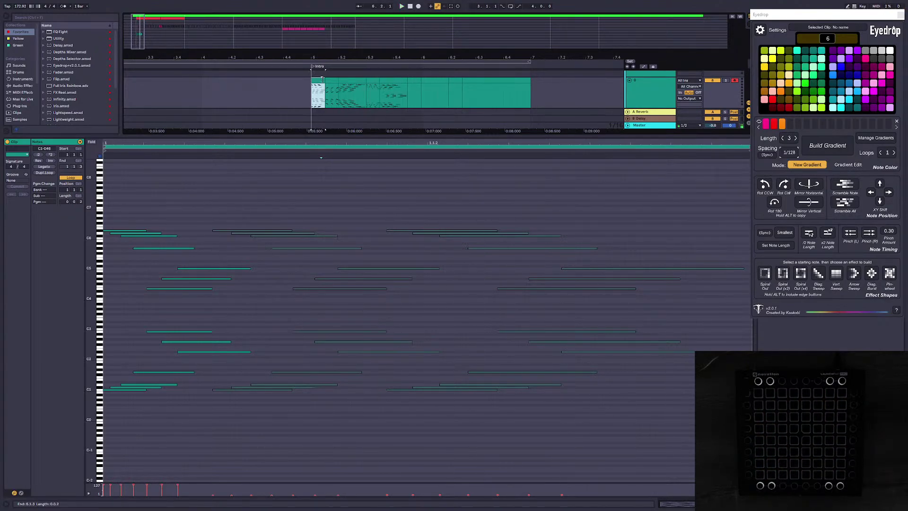
Step: Replay the intro from its first clip to review the effects recorded so far
key(ctrl+alt+p)
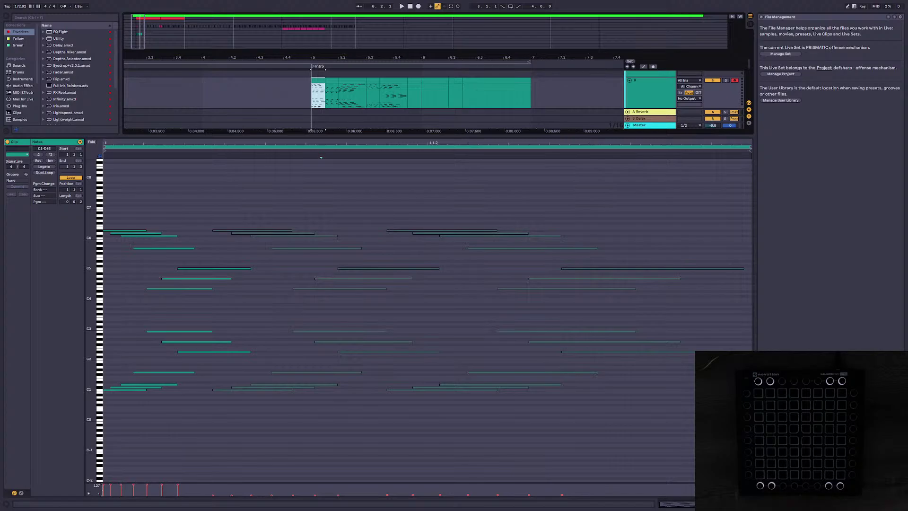
click(322, 79)
key(space)
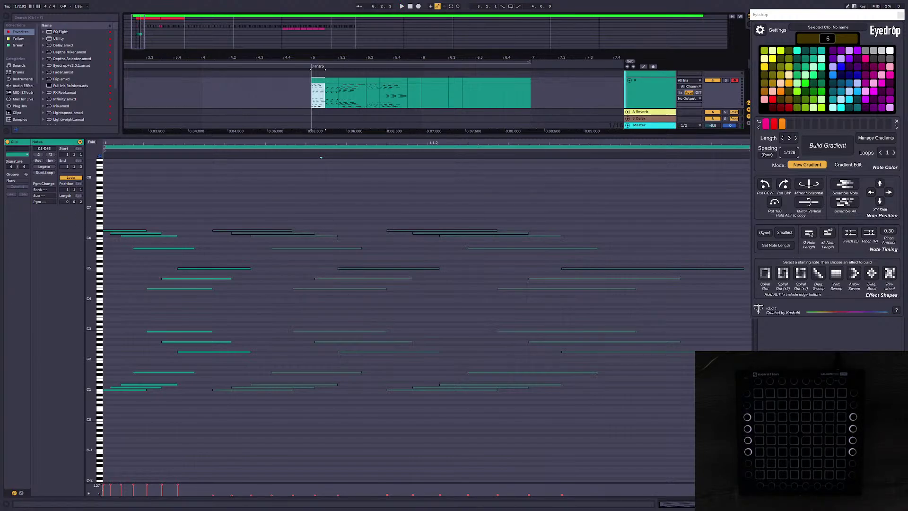
key(space)
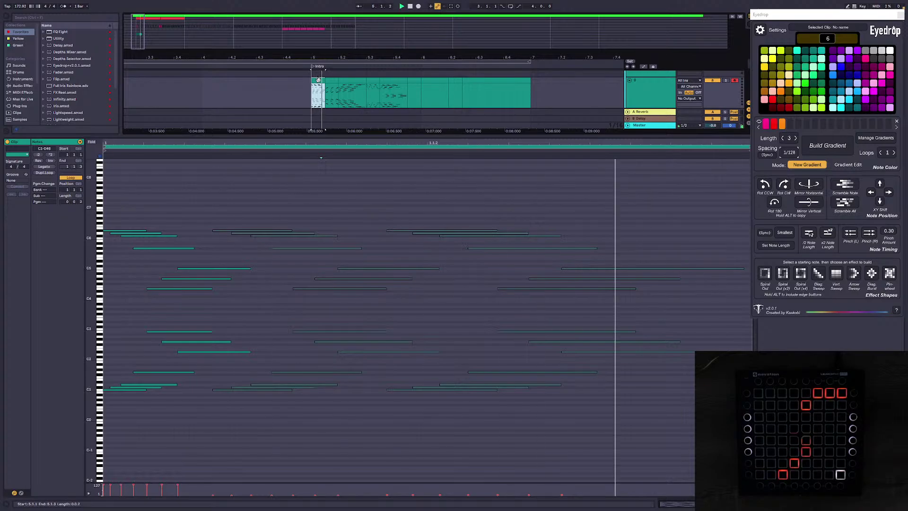
click(694, 317)
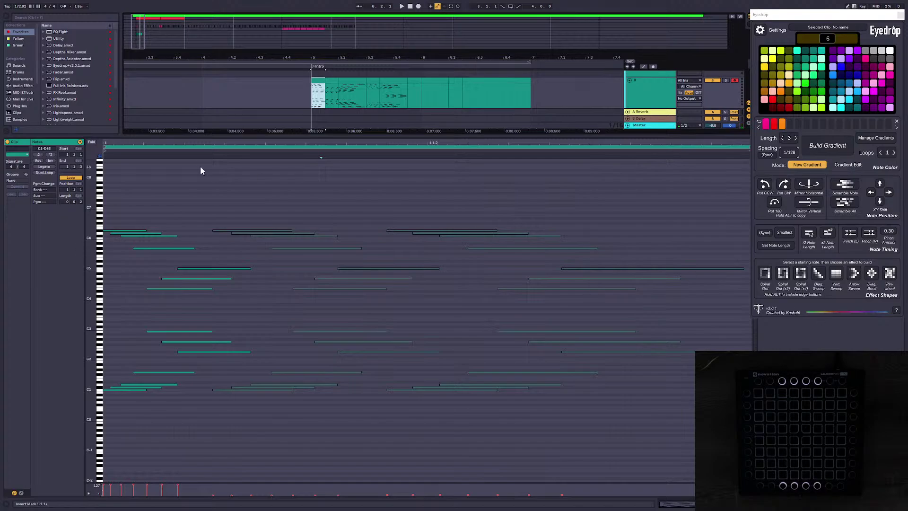
key(space)
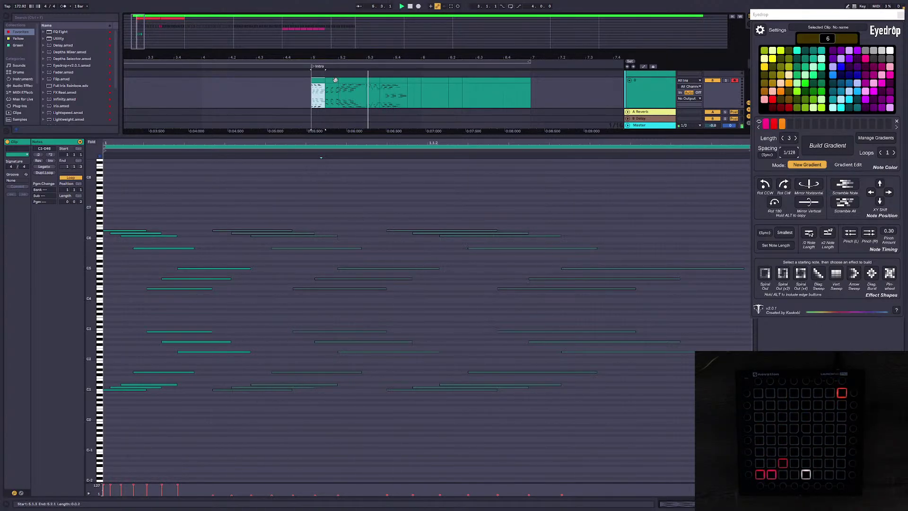
key(space)
Step: Step-record a pad pattern in the sixth clip and add a 180-degree rotated copy of its notes
click(416, 81)
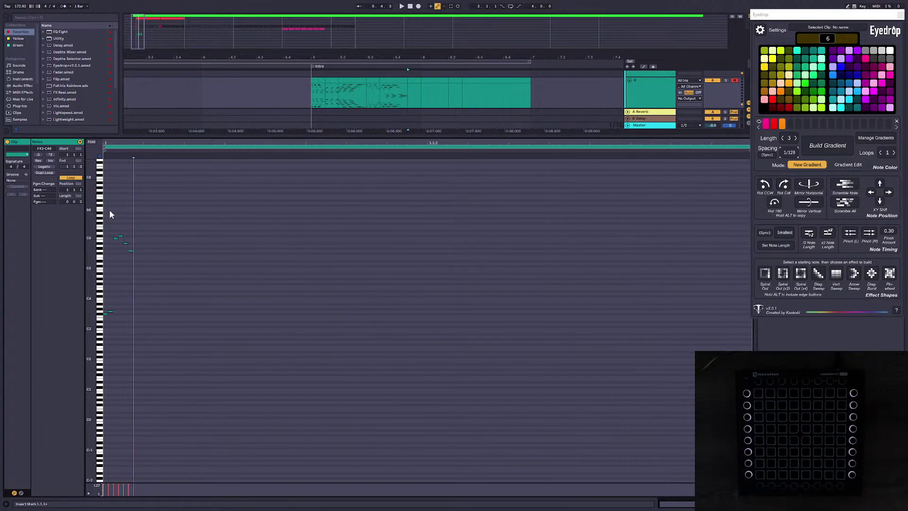
drag(228, 391, 49, 199)
alt+click(773, 203)
Step: Build the three-color gradient from all sixth-clip notes with doubled lengths, stretched across the clip and pinched left by 0.30
click(393, 322)
key(ctrl+a)
click(837, 148)
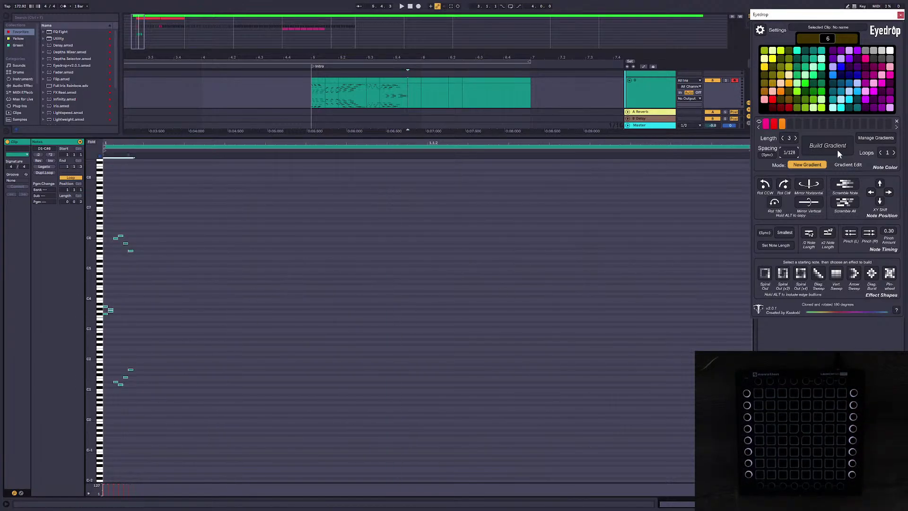
click(827, 234)
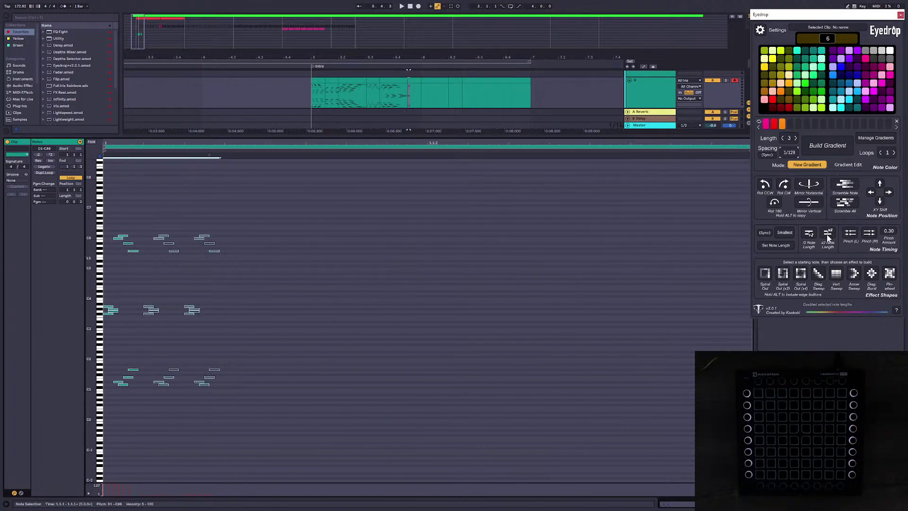
drag(209, 155, 635, 169)
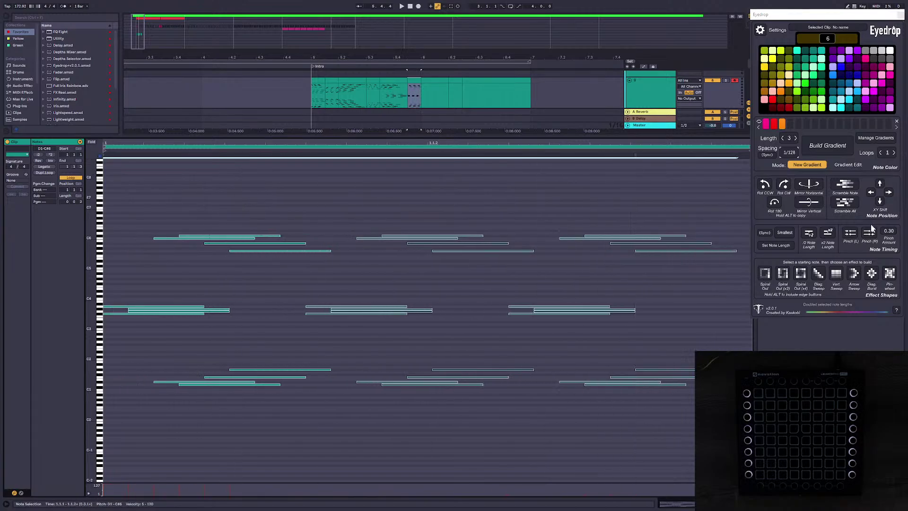
click(851, 233)
Step: Play back from the fifth clip to check the transition into the sixth clip's effect
key(space)
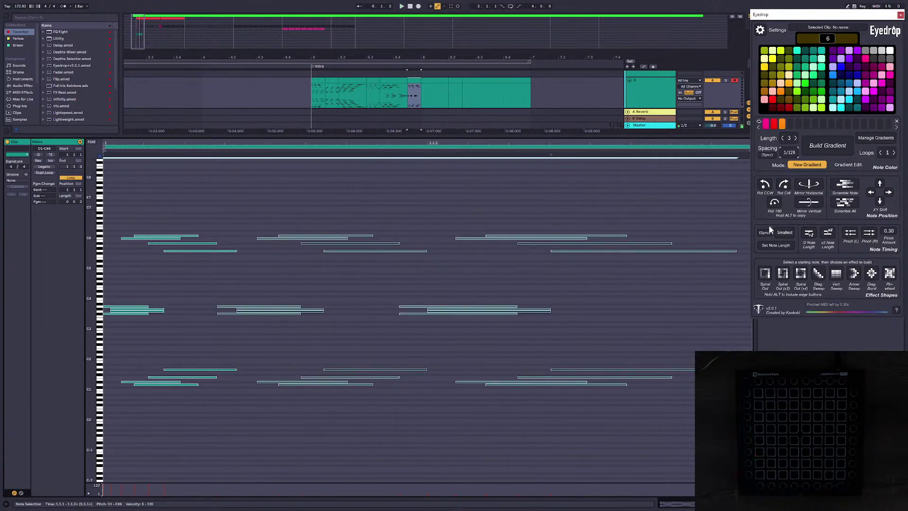
click(389, 80)
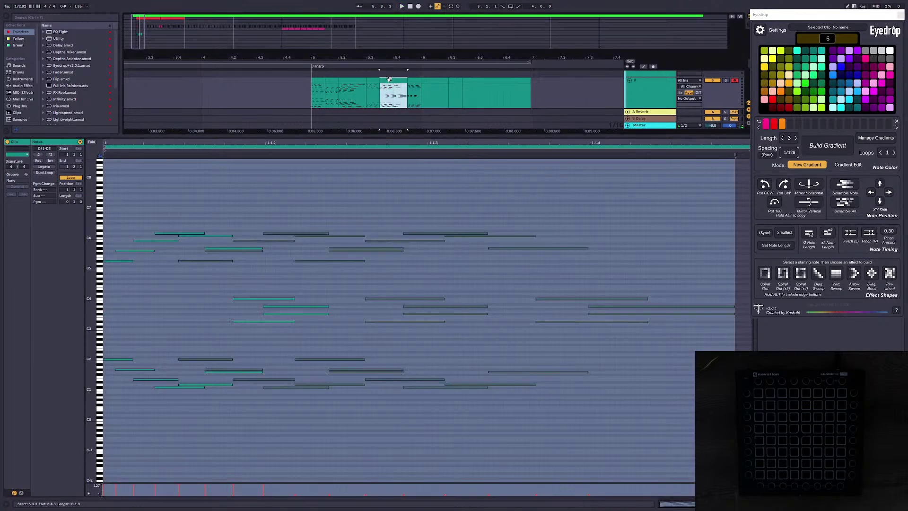
key(space)
key(space)
key(space)
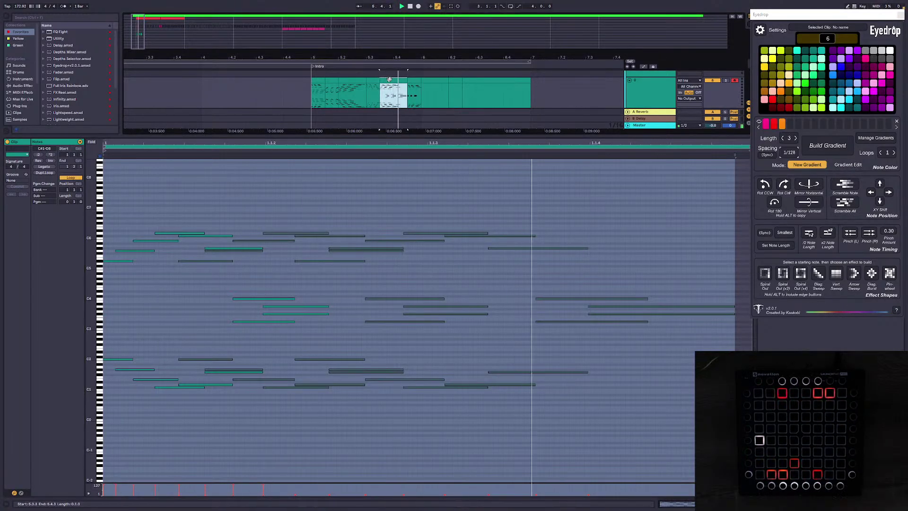
Step: Step-record a pad pattern in the seventh clip, and add a 180-degree rotated copy with all note lengths doubled
click(432, 81)
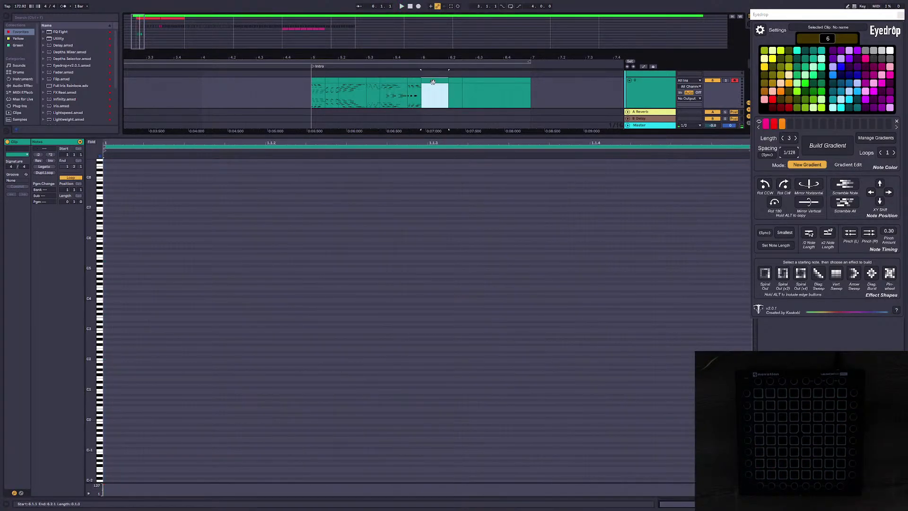
click(108, 213)
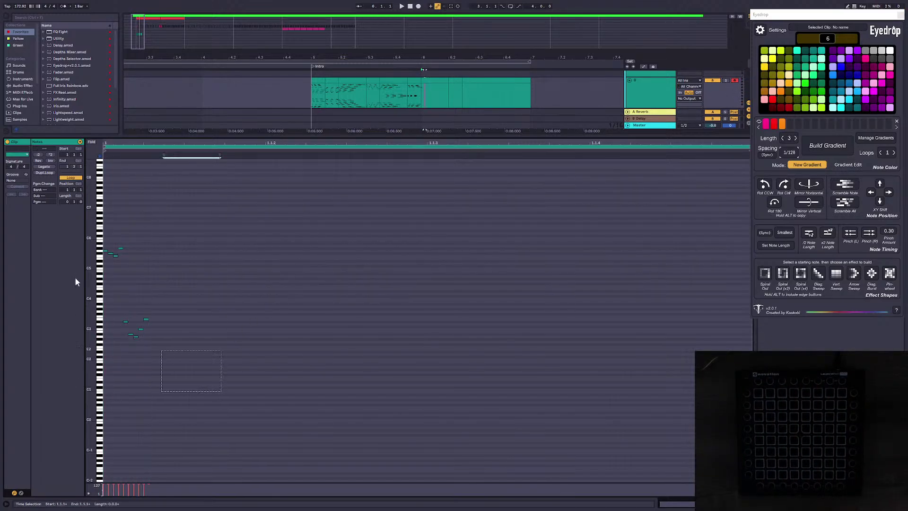
key(ctrl+a)
click(827, 232)
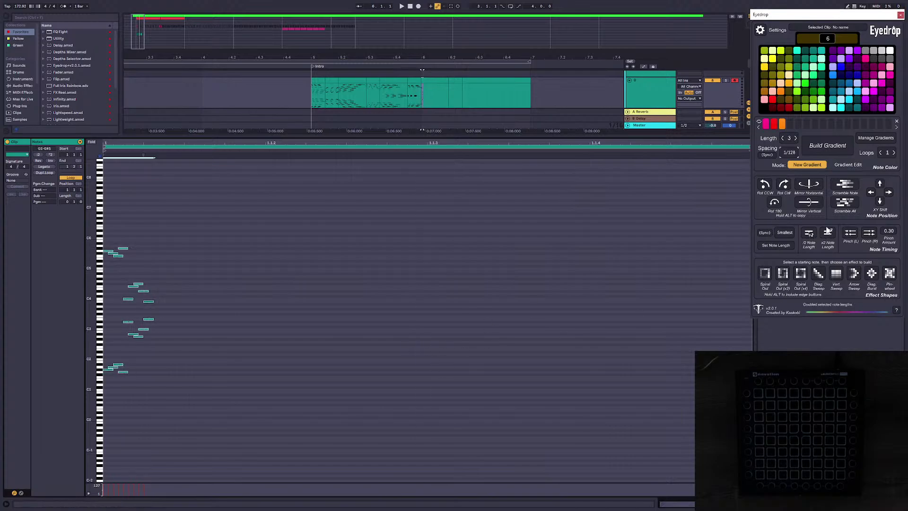
Step: Stretch the seventh clip's gradient notes across the clip, and delete all notes from that clip
click(300, 221)
key(ctrl+a)
drag(183, 156, 661, 184)
key(ctrl+a)
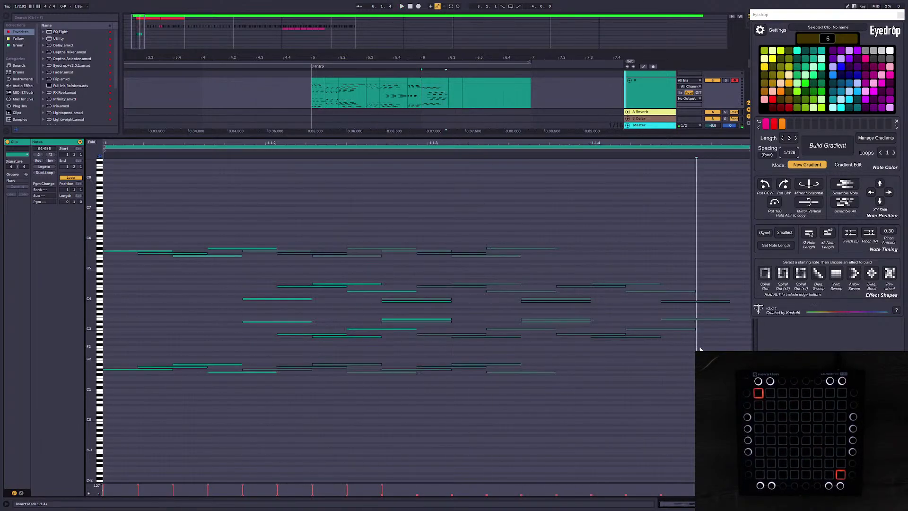
key(Delete)
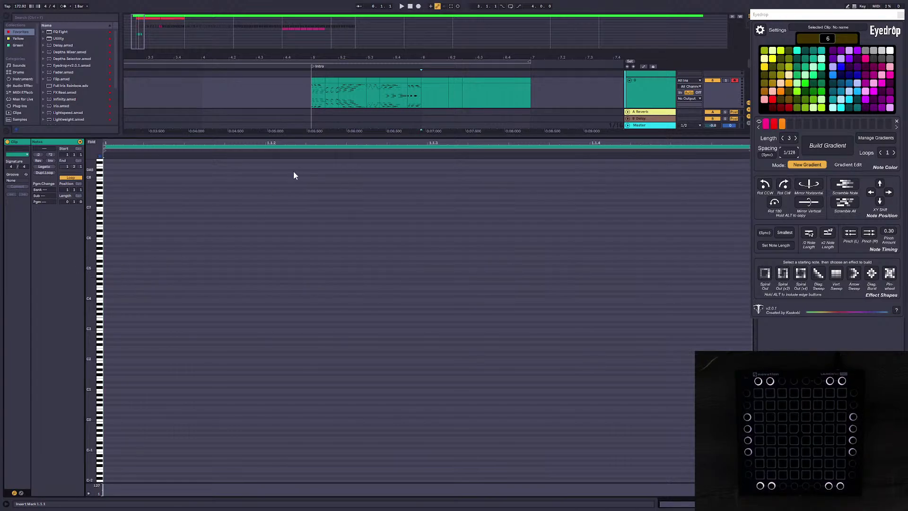
Step: Play back the intro from the first clip and again from the fifth clip to check the transitions
click(313, 94)
key(space)
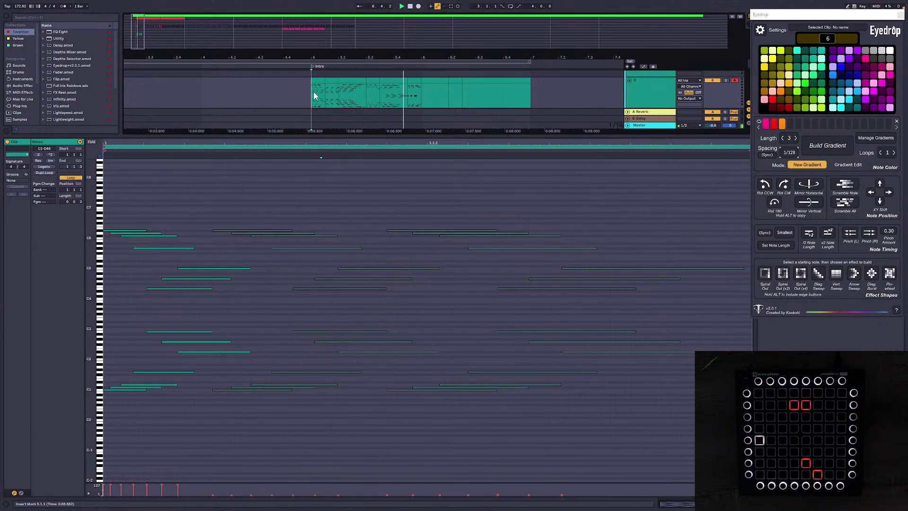
key(space)
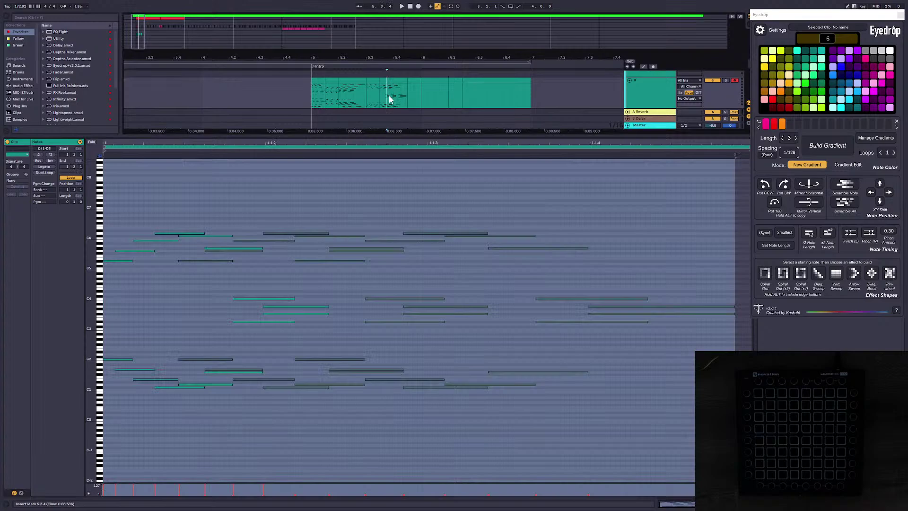
click(381, 98)
key(space)
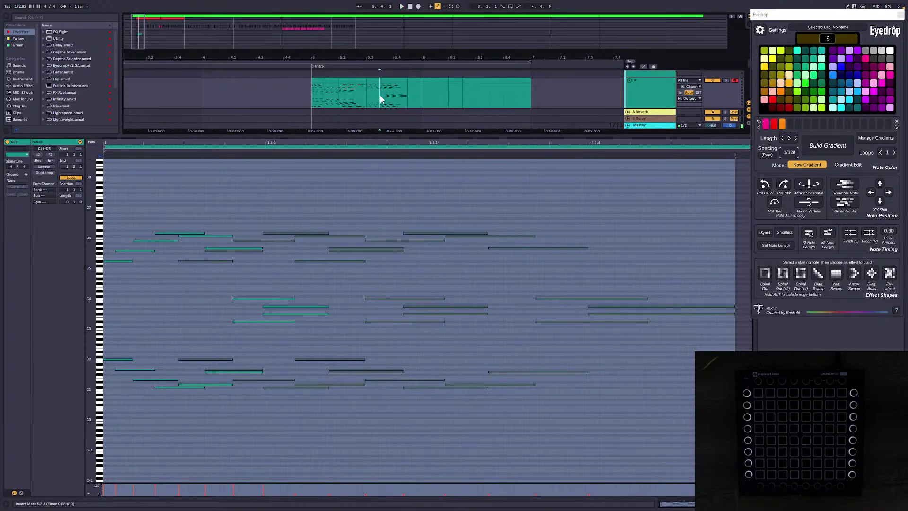
Step: Step-record a new pad pattern in the sixth clip and add a 180-degree rotated copy of its notes
click(411, 81)
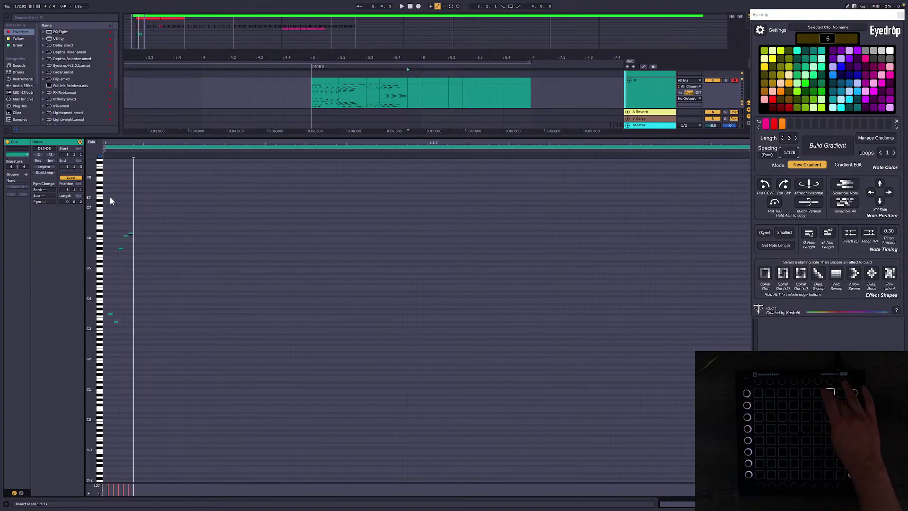
drag(195, 354, 109, 204)
alt+click(773, 203)
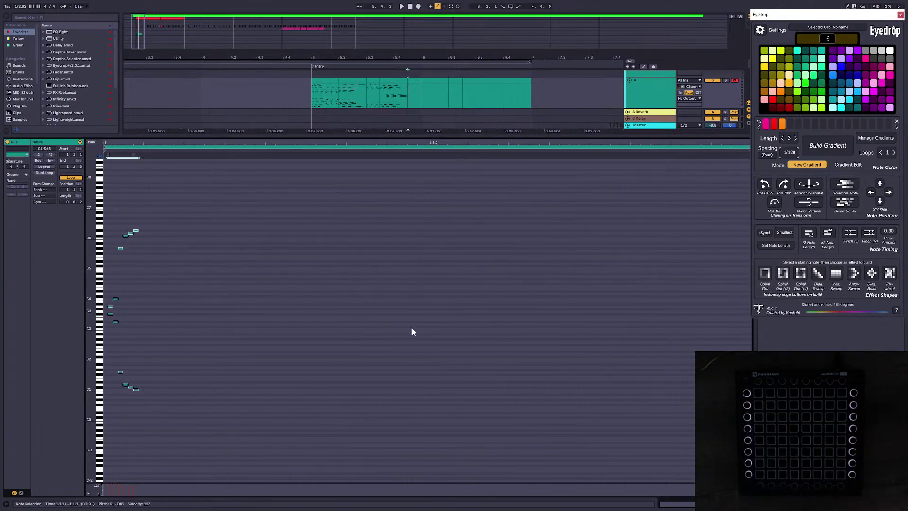
Step: Build the three-color gradient in the sixth clip with doubled note lengths, stretched across the clip and pinched left by 0.30, and play it back
click(789, 165)
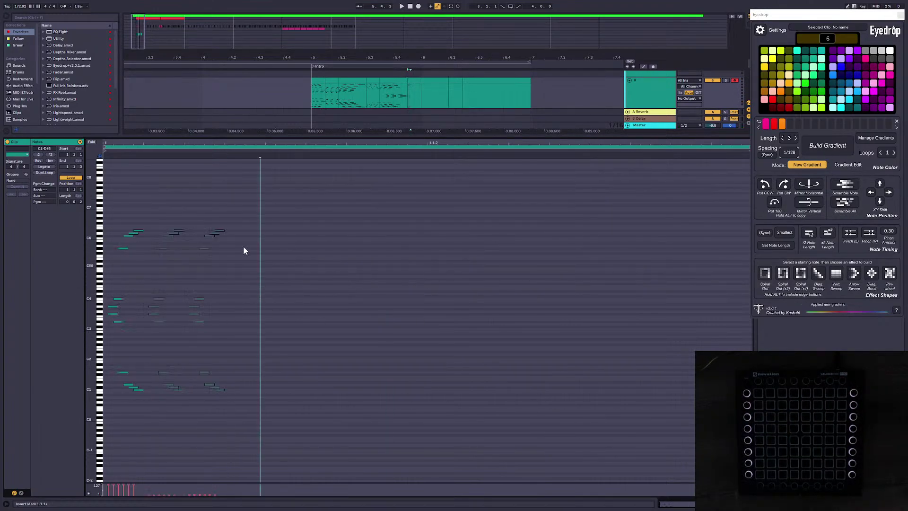
click(830, 233)
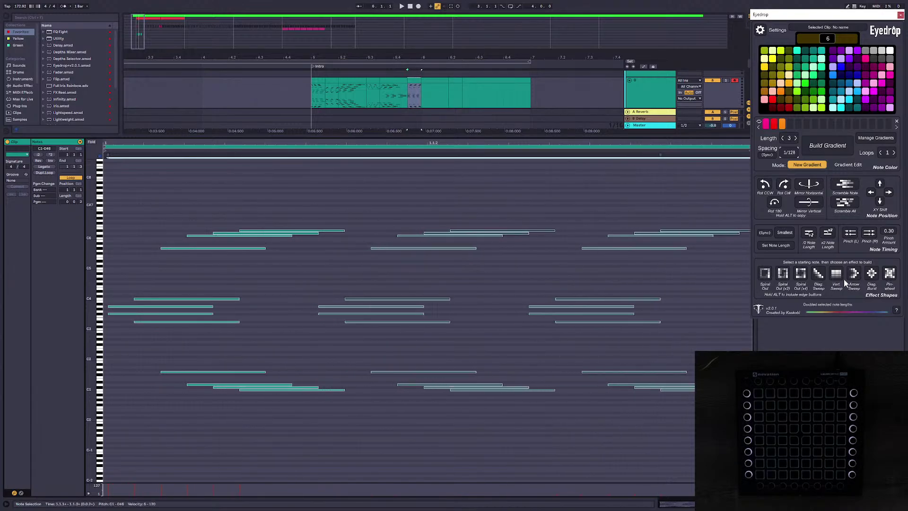
click(850, 232)
click(683, 191)
key(space)
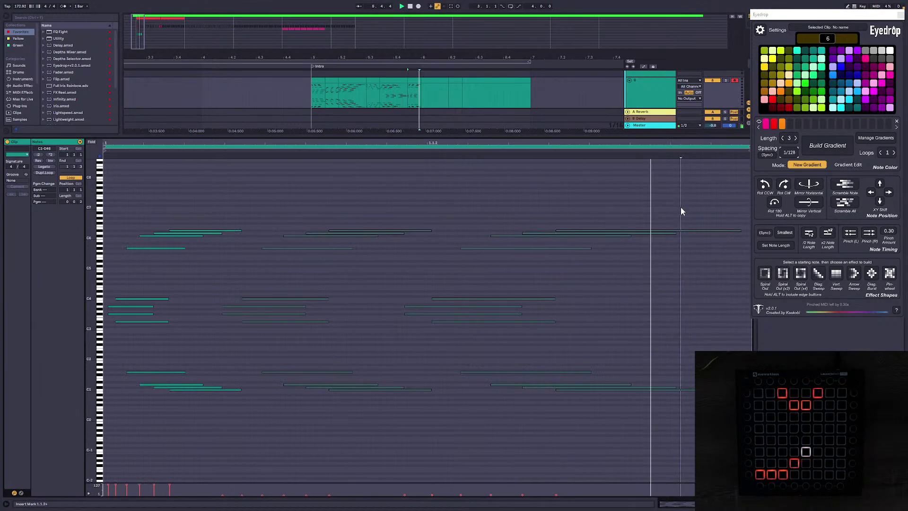
key(space)
Step: Step-record a diagonal pad pattern in the seventh clip and delete the notes after the fourth one
click(433, 81)
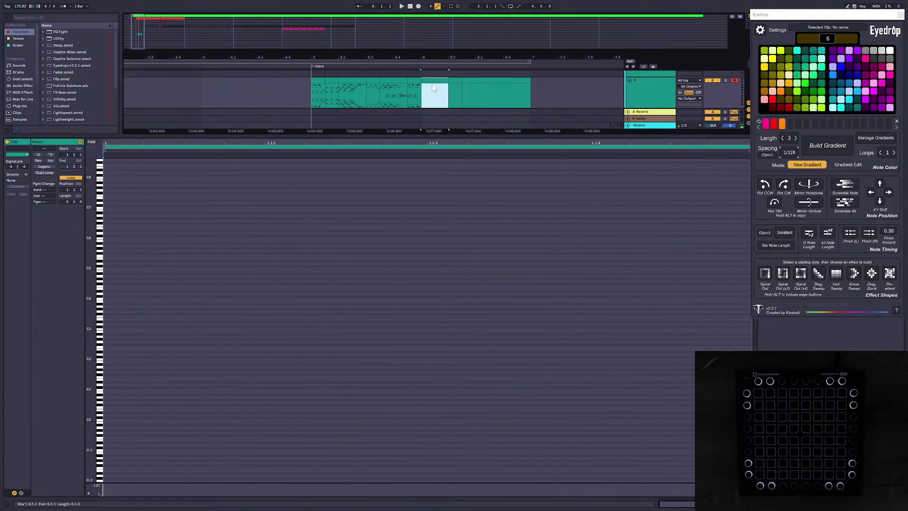
click(111, 212)
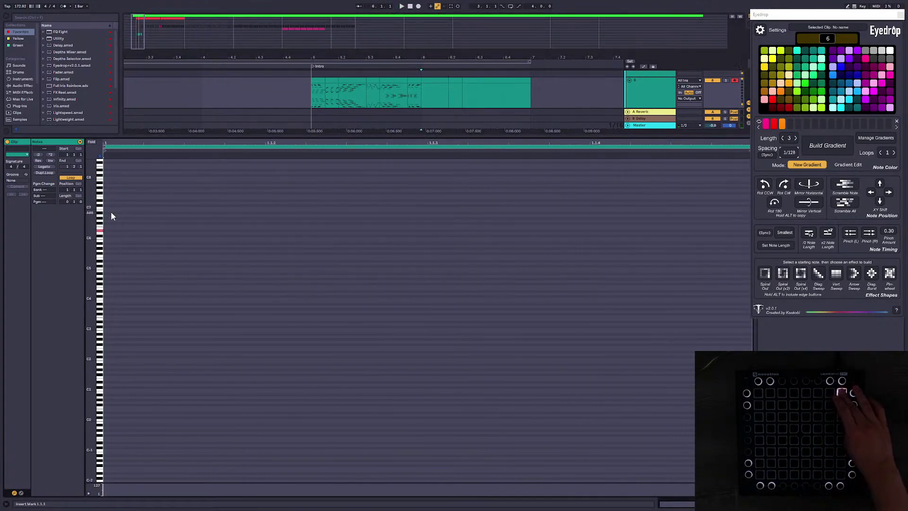
key(Right)
key(Right)
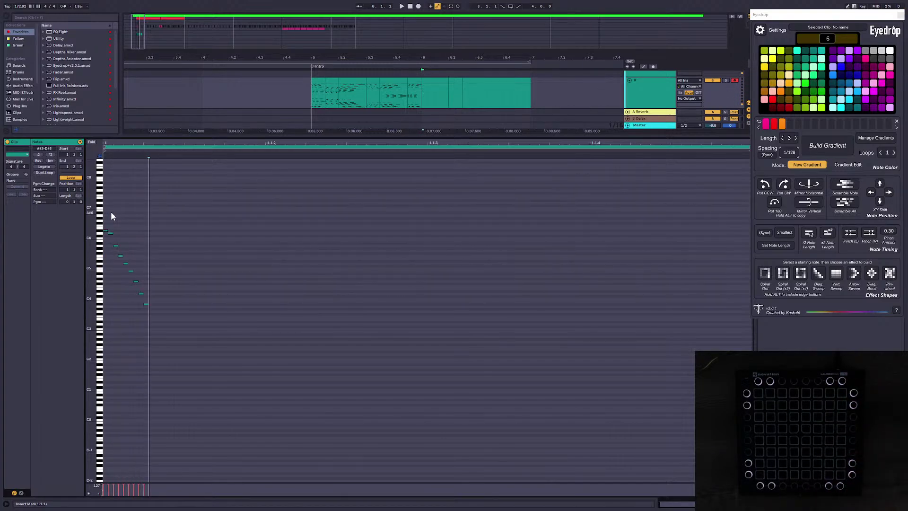
drag(203, 366, 115, 217)
drag(231, 363, 122, 213)
key(Delete)
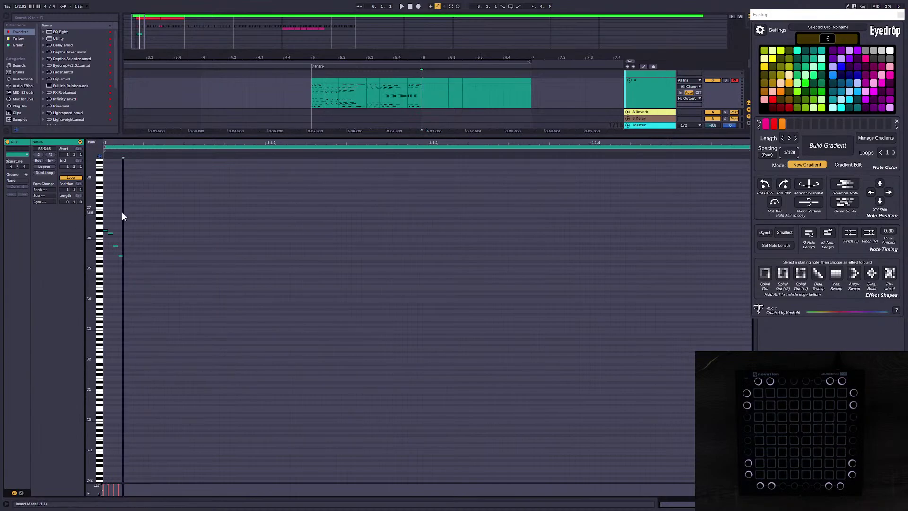
Step: Record replacement pad notes after the fourth note in the seventh clip, and add a 180-degree rotated copy of the pattern
key(Left)
key(Left)
key(Right)
key(Right)
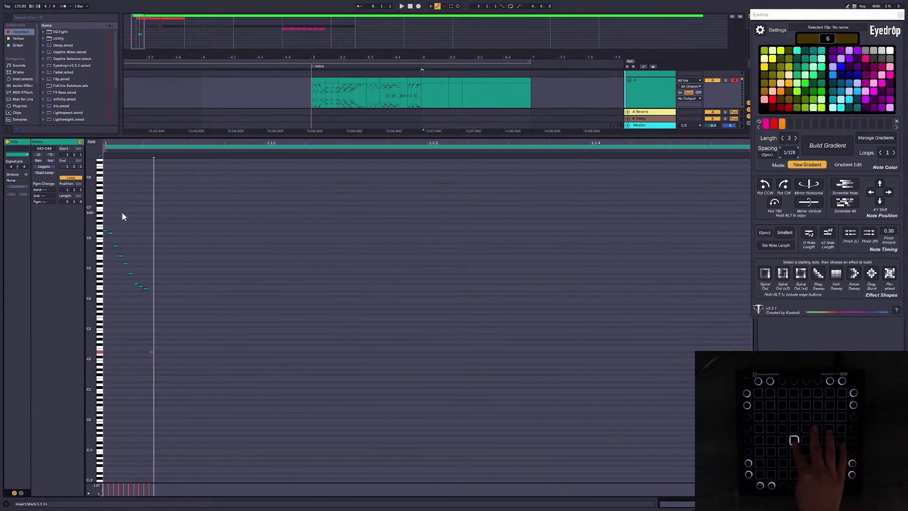
alt+click(774, 203)
click(438, 356)
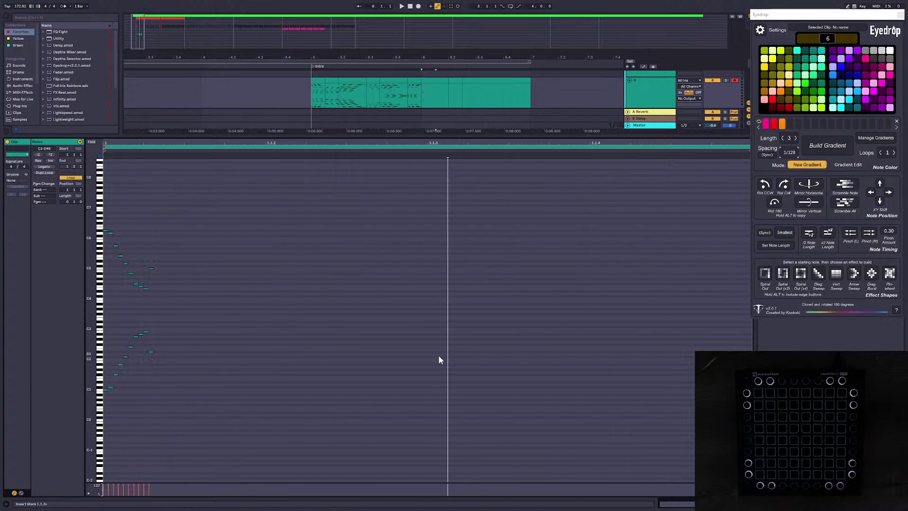
Step: Double all seventh-clip note lengths and build the three-color gradient, stretched across the clip and pinched left by 0.30
key(ctrl+a)
click(825, 232)
click(814, 146)
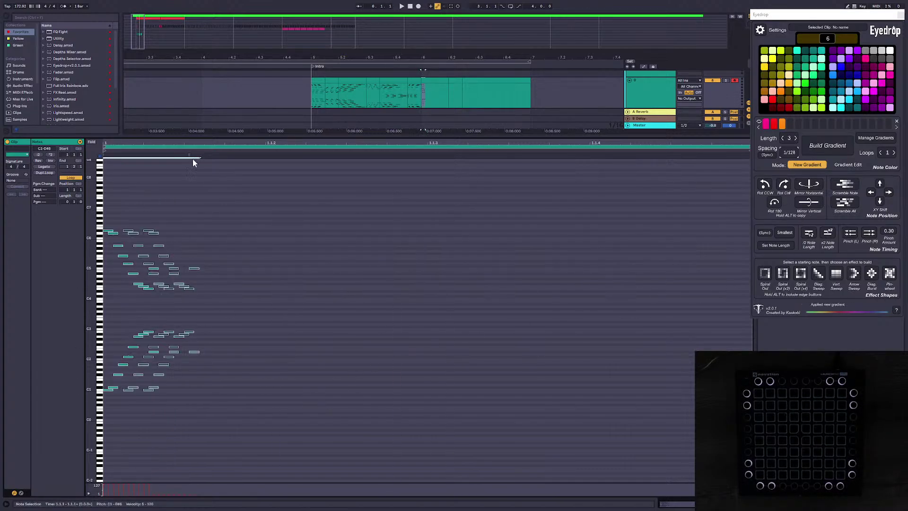
drag(190, 156, 670, 201)
click(850, 235)
click(638, 411)
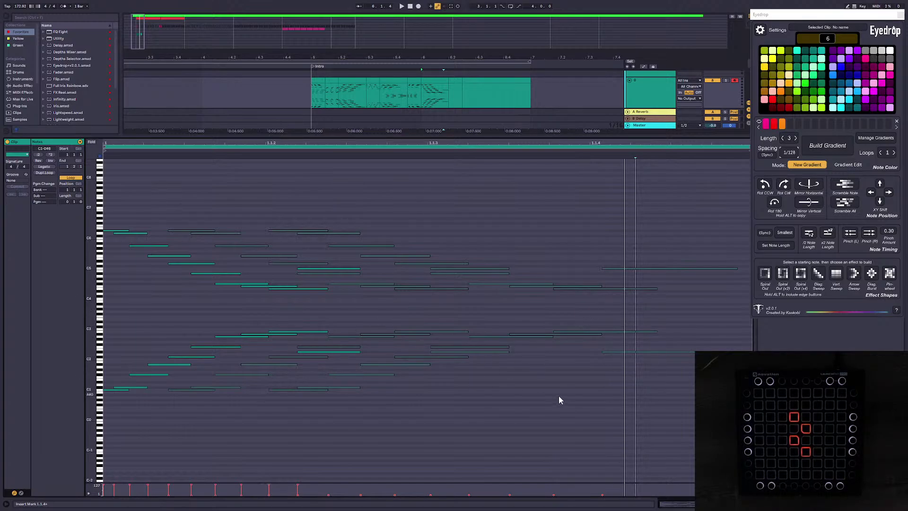
click(670, 407)
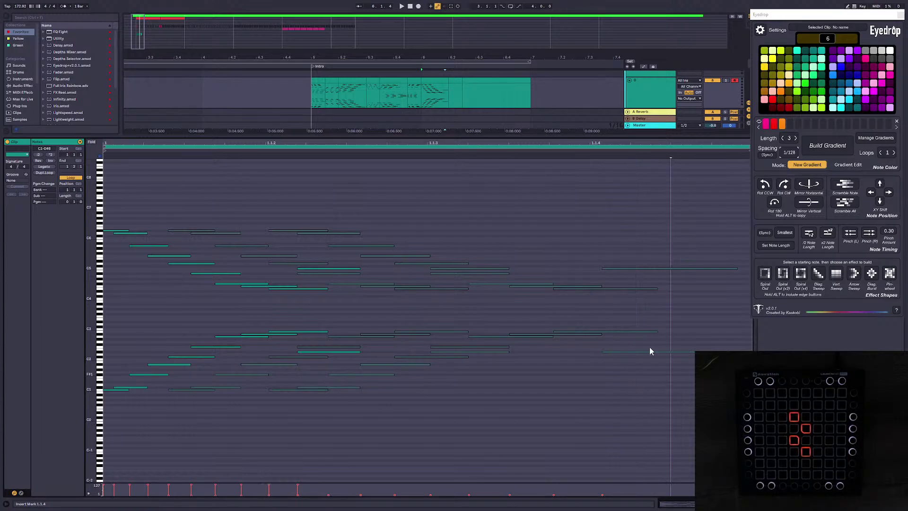
Step: Play back from the seventh clip, the sixth clip and the start of the intro to review the light effects
drag(447, 100, 422, 101)
key(space)
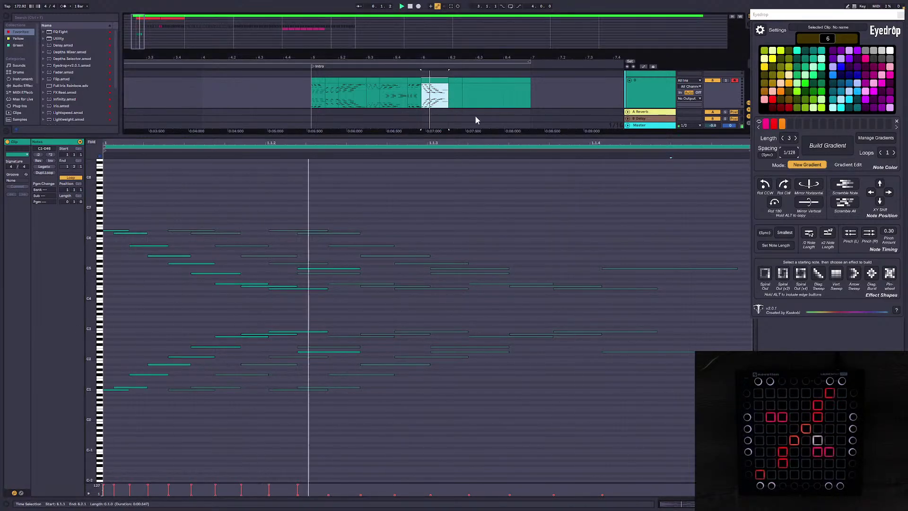
key(space)
click(417, 79)
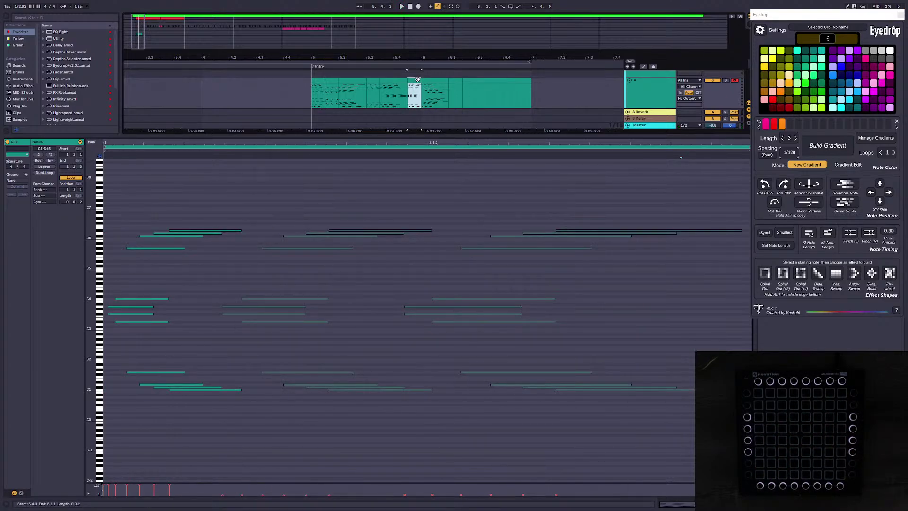
key(space)
key(space)
click(319, 79)
key(space)
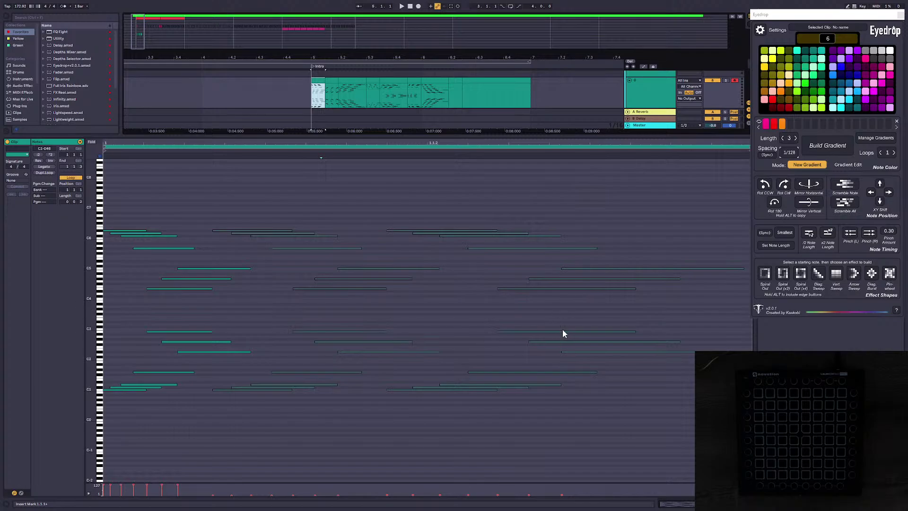
key(space)
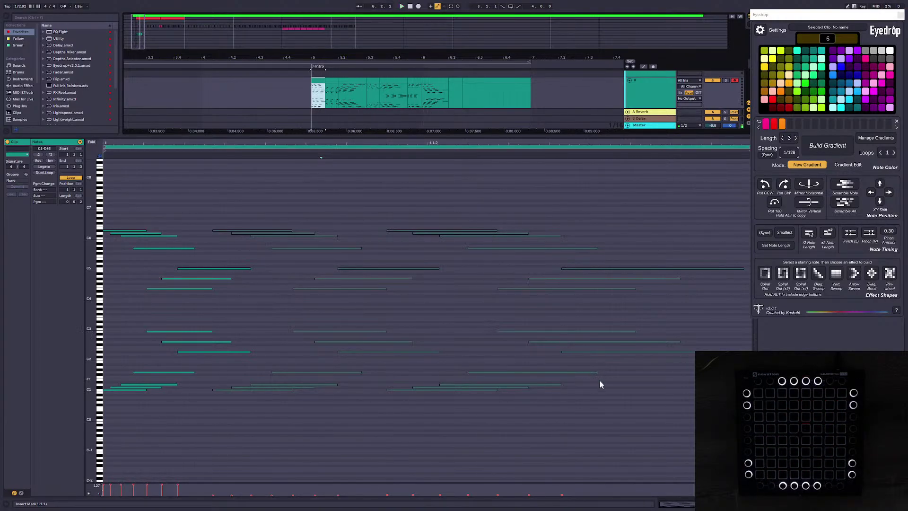
Step: Step-record a six-note pad pattern in the eighth clip and add a 180-degree rotated copy of its notes
click(450, 79)
click(143, 226)
double_click(115, 226)
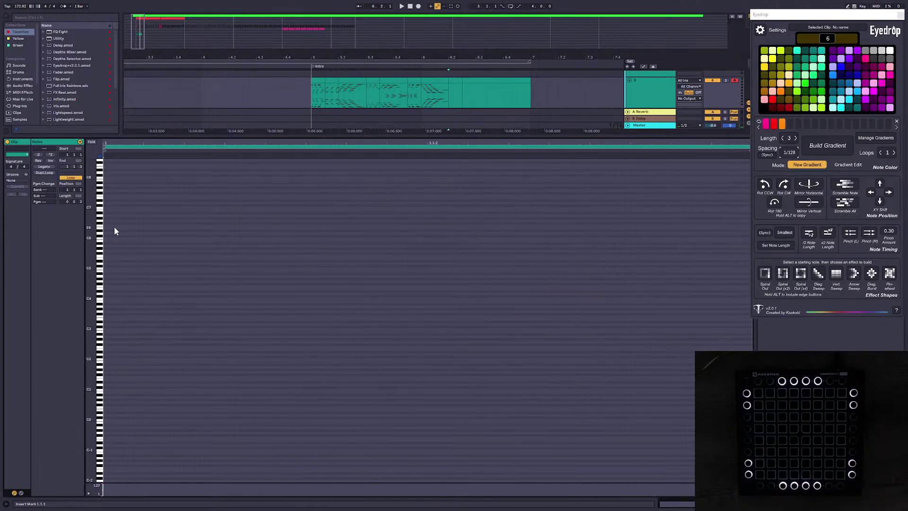
key(Right)
key(Right)
key(Right)
key(Right)
key(Right)
key(Right)
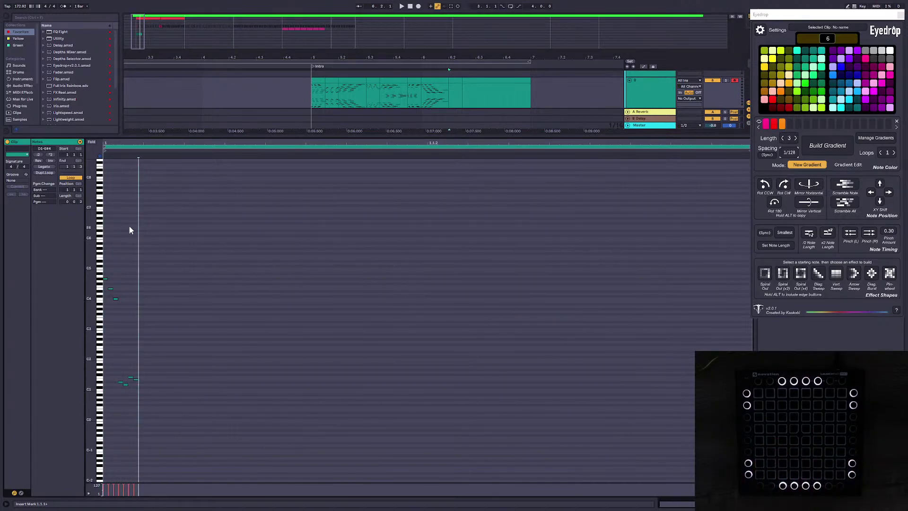
alt+click(783, 202)
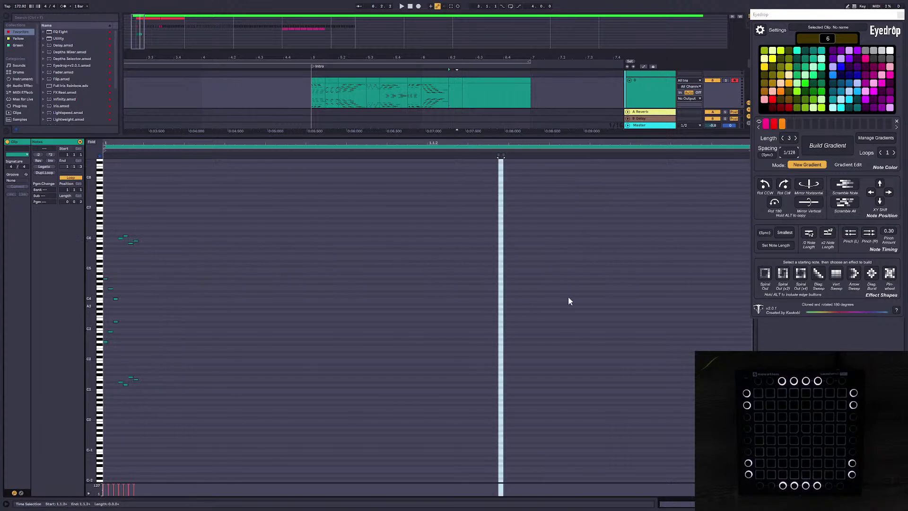
Step: Build the three-color gradient from all eighth-clip notes with doubled lengths, stretched across the clip and pinched left by 0.30
click(311, 202)
key(ctrl+a)
mouse_move(214, 154)
mouse_down()
mouse_move(695, 180)
mouse_move(676, 184)
mouse_move(639, 156)
mouse_up()
click(827, 234)
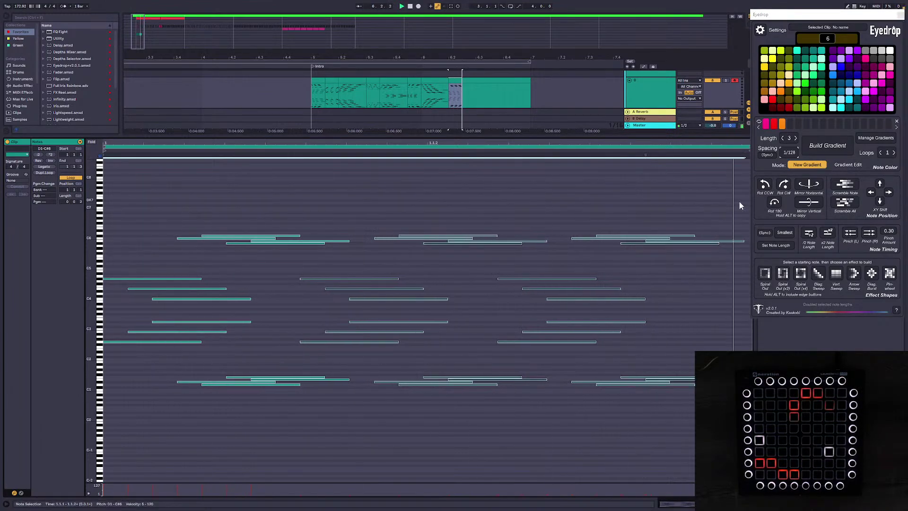
click(850, 233)
Step: Play back repeatedly from the seventh clip to check the transition into the eighth clip's effect
key(space)
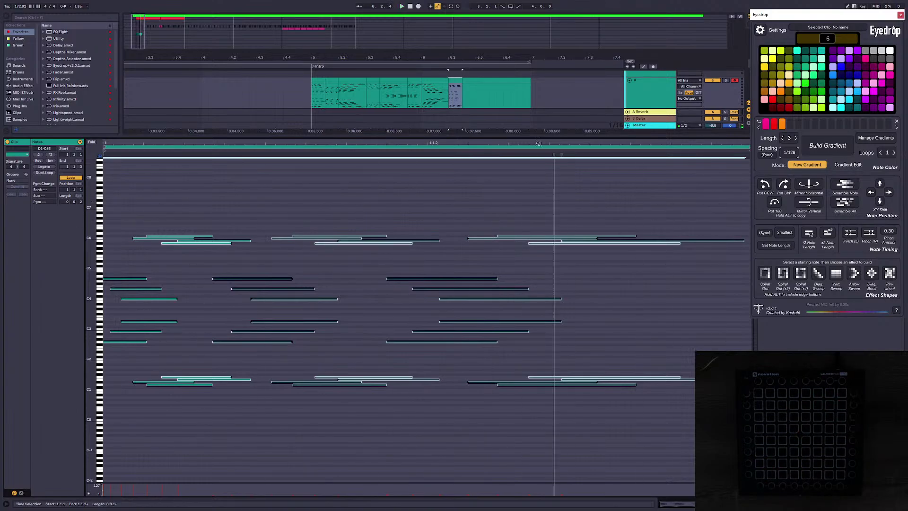
click(434, 80)
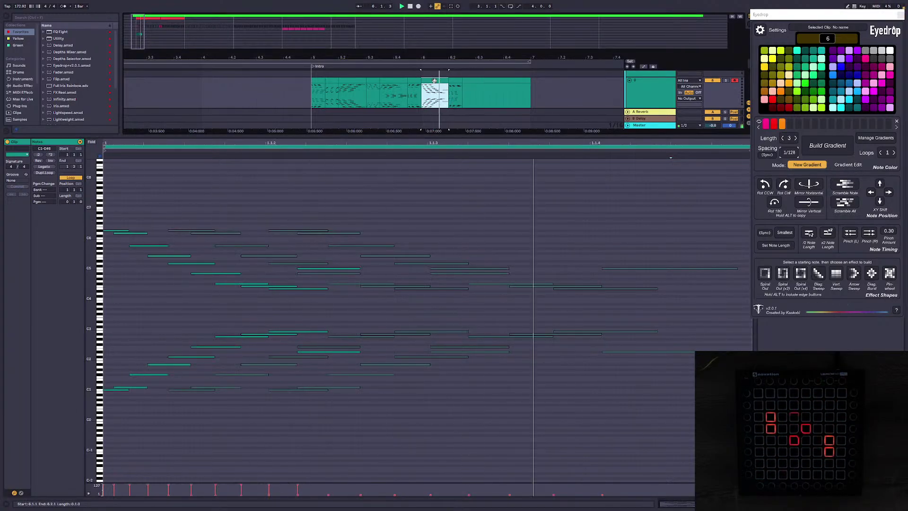
key(space)
key(space)
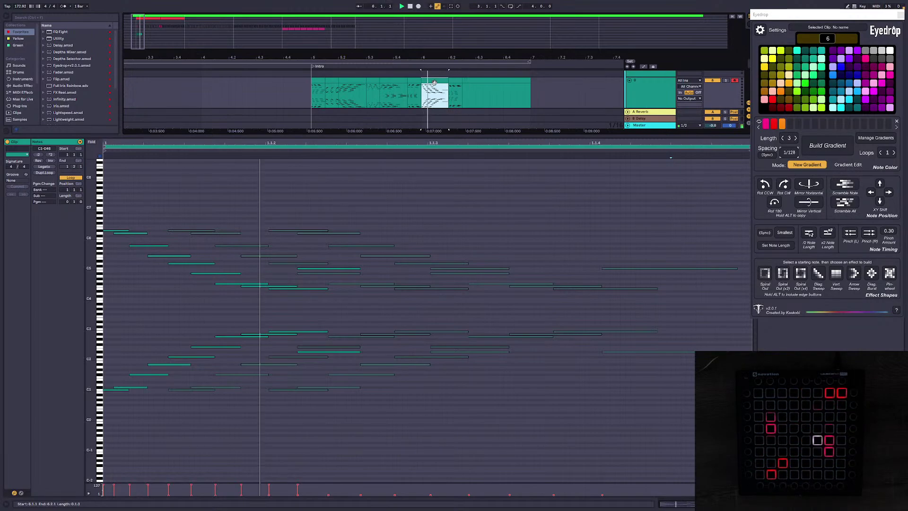
key(space)
key(space)
key(space)
Step: Delete all notes from the eighth clip
click(456, 80)
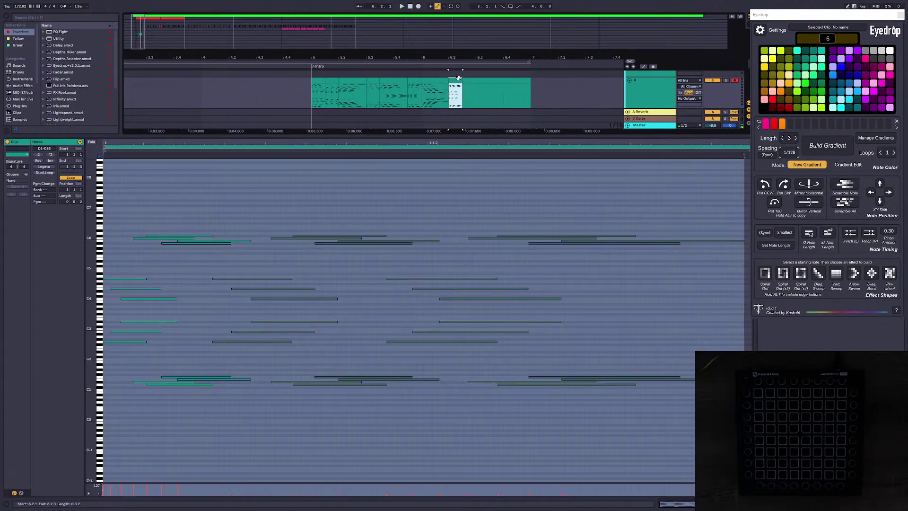
click(443, 186)
key(ctrl+a)
key(Delete)
Step: Step-record a different six-note pad pattern in the eighth clip and add a 180-degree rotated copy
click(107, 254)
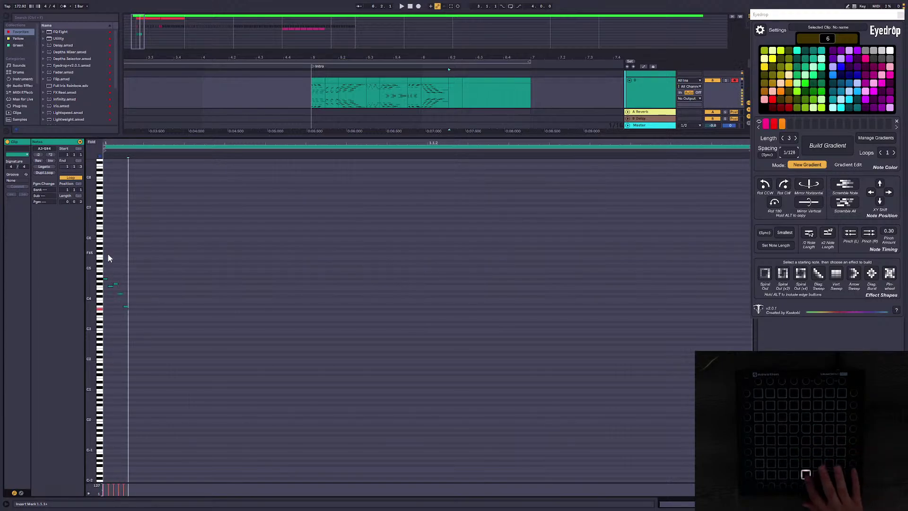
drag(175, 353, 102, 271)
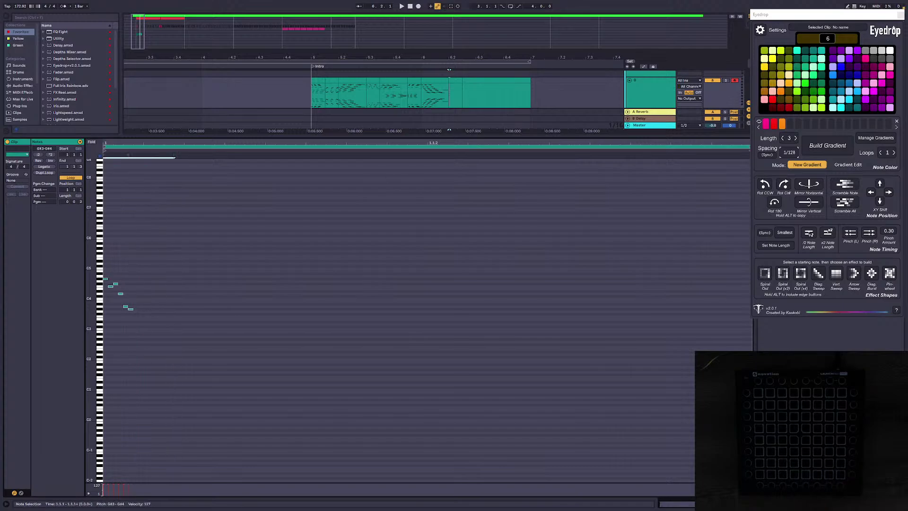
alt+click(775, 203)
Step: Double the eighth clip's note lengths, then build the three-color gradient stretched across the clip and pinched left by 0.30
click(827, 234)
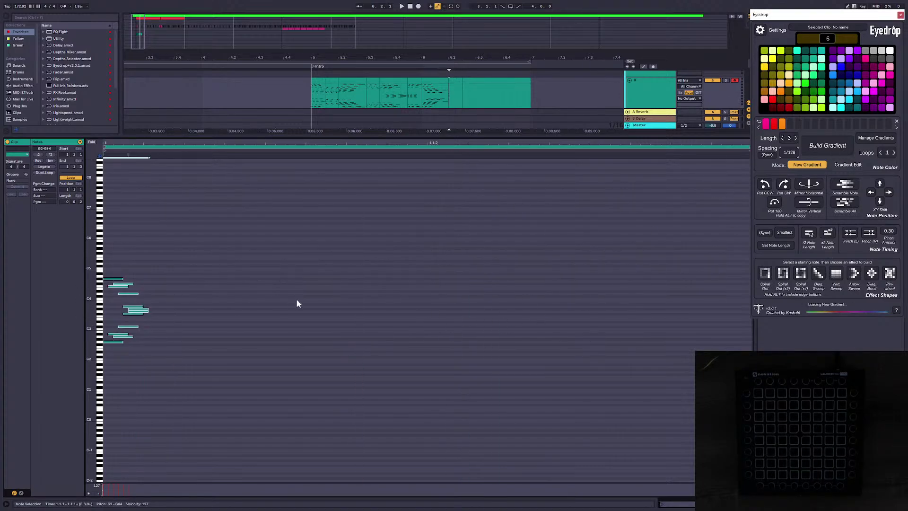
drag(210, 154, 646, 190)
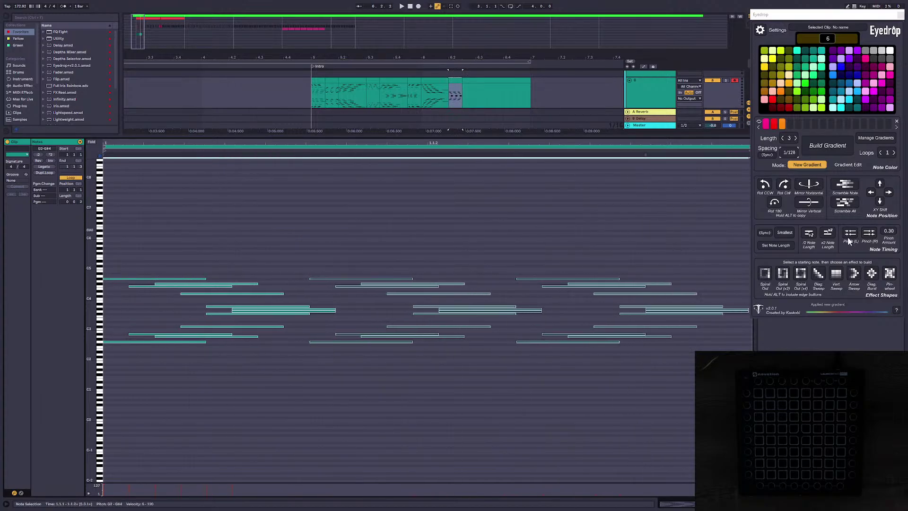
click(848, 236)
click(644, 431)
key(space)
key(space)
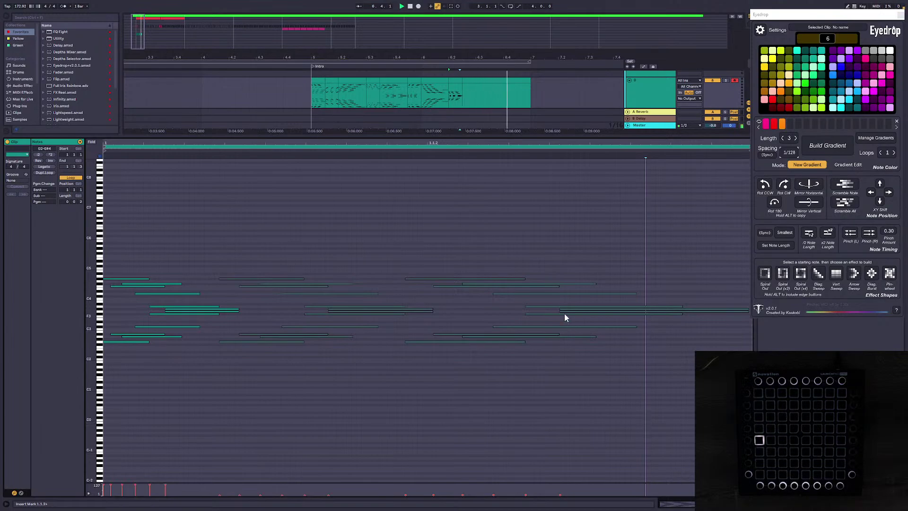
key(space)
Step: Step-record a long pad pattern in the empty ninth clip and add a 180-degree rotated copy of all its notes
click(500, 81)
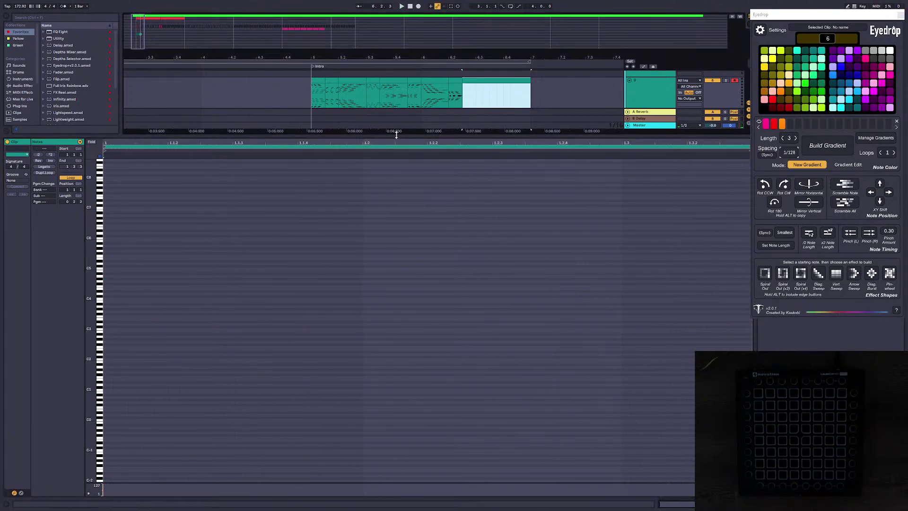
click(106, 279)
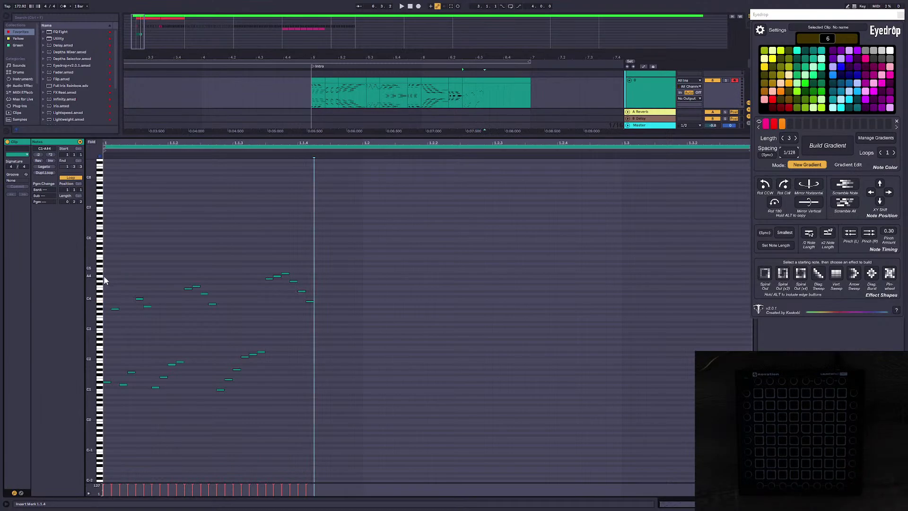
drag(104, 405, 411, 159)
alt+click(774, 203)
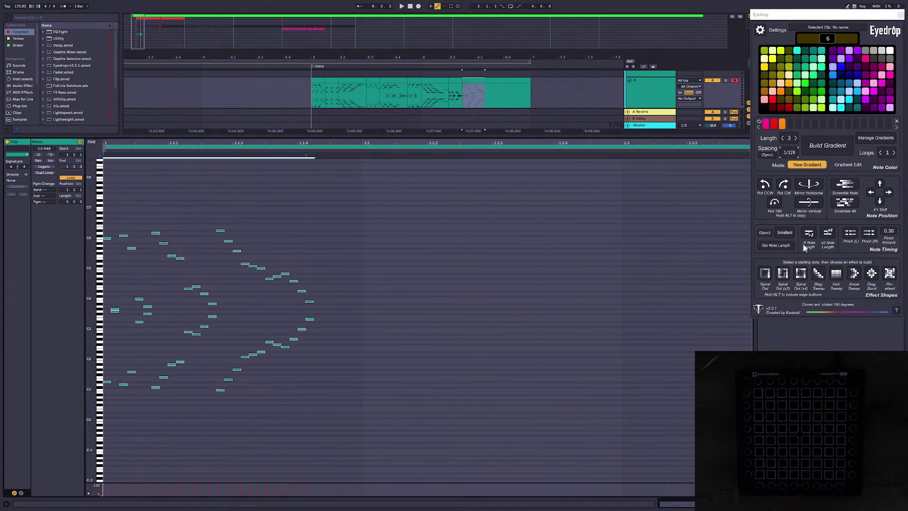
click(824, 150)
click(448, 327)
key(ctrl+z)
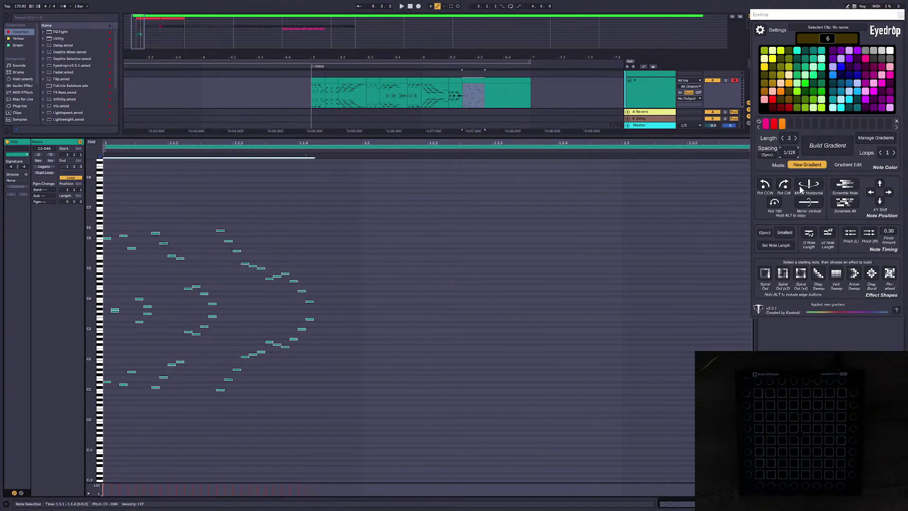
Step: Double the ninth clip's note lengths, then build the three-color gradient stretched across the clip and pinched left by 0.30
click(828, 233)
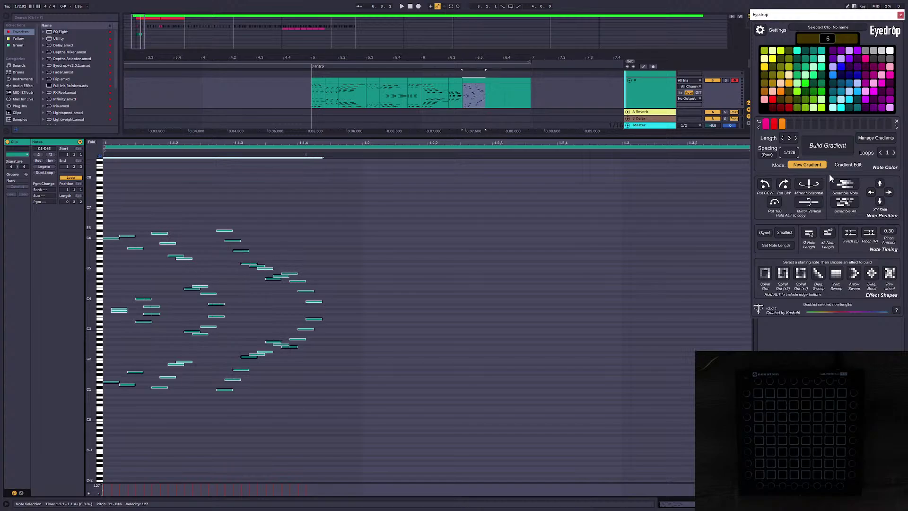
click(827, 147)
drag(387, 158, 749, 178)
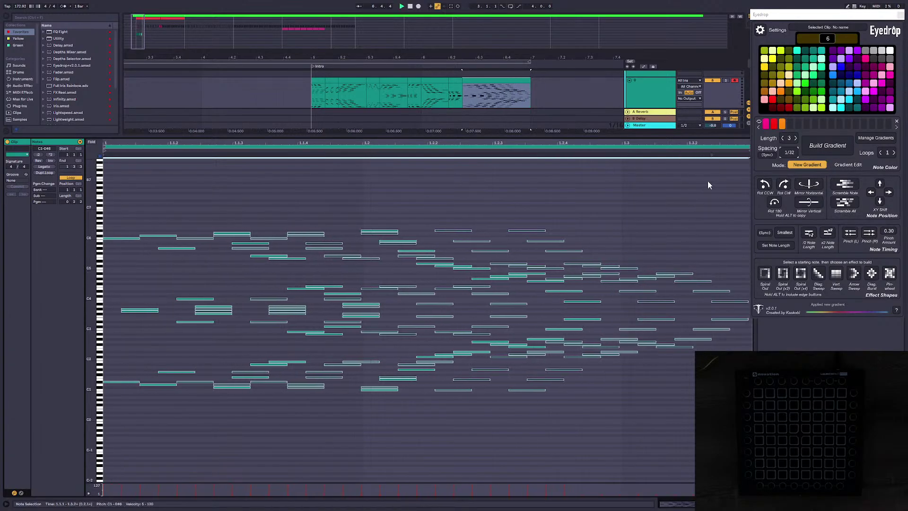
key(space)
click(850, 234)
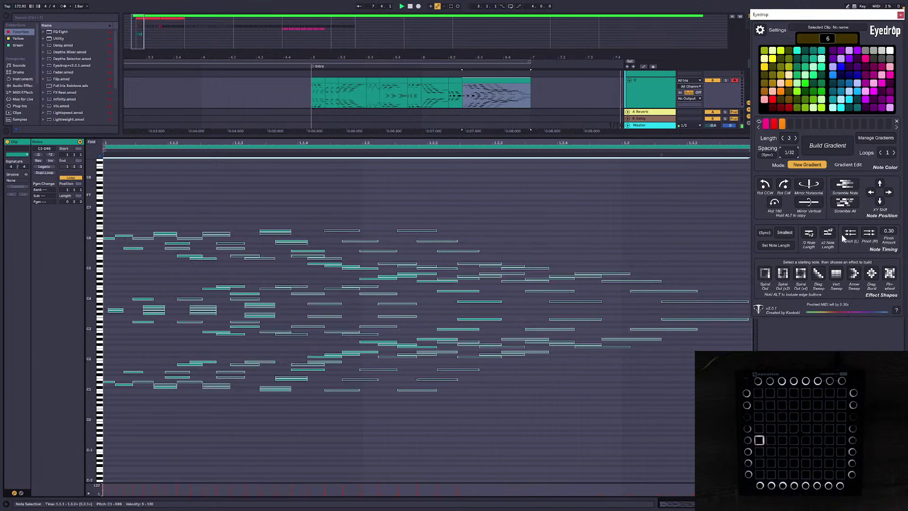
Step: Play back the ninth clip's effect repeatedly, including a run-through starting from the seventh clip
key(space)
key(space)
key(space)
key(space)
click(429, 82)
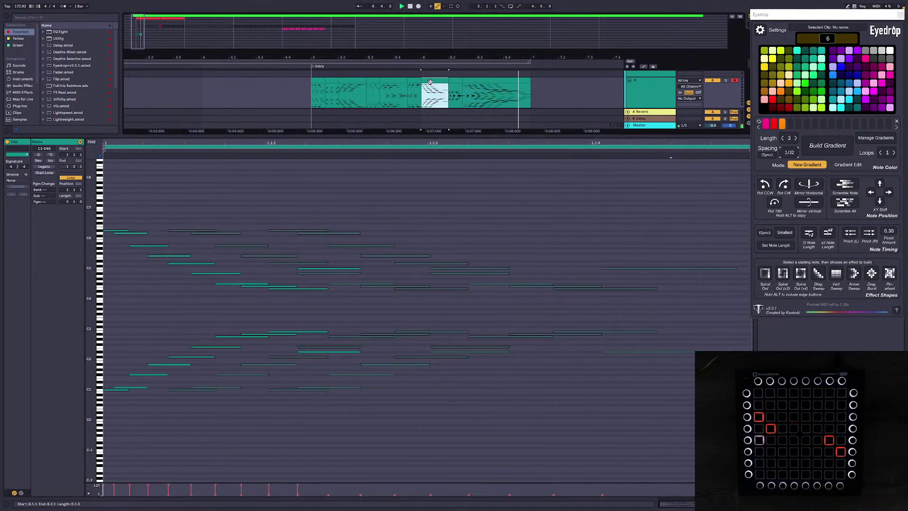
key(space)
key(space)
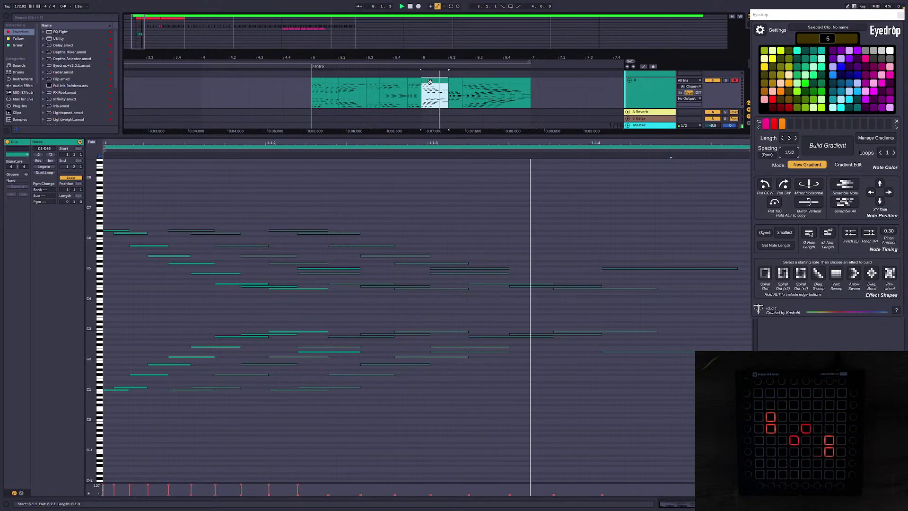
key(space)
Step: Delete all notes from the eighth clip
click(454, 80)
click(494, 208)
key(ctrl+a)
key(Delete)
Step: Step-record a four-step pattern of paired pads in the eighth clip and add a 180-degree rotated copy
click(134, 270)
click(119, 268)
click(109, 267)
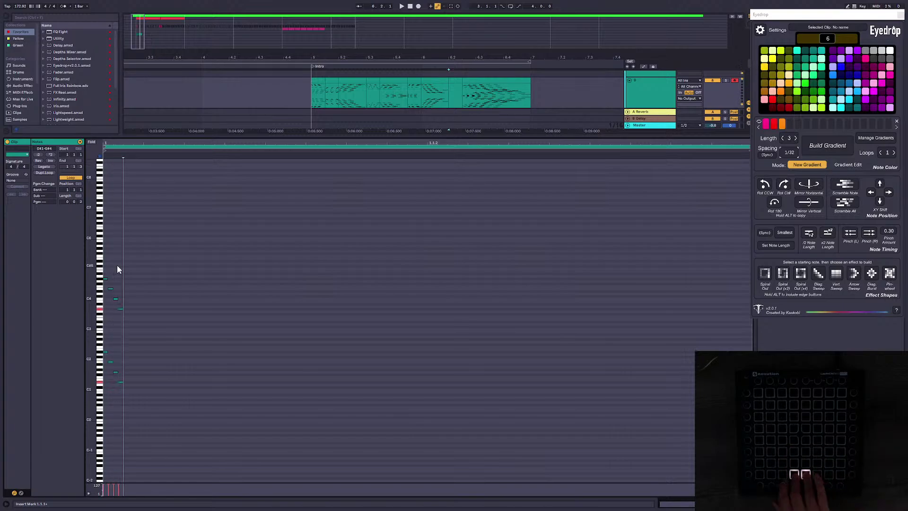
click(429, 323)
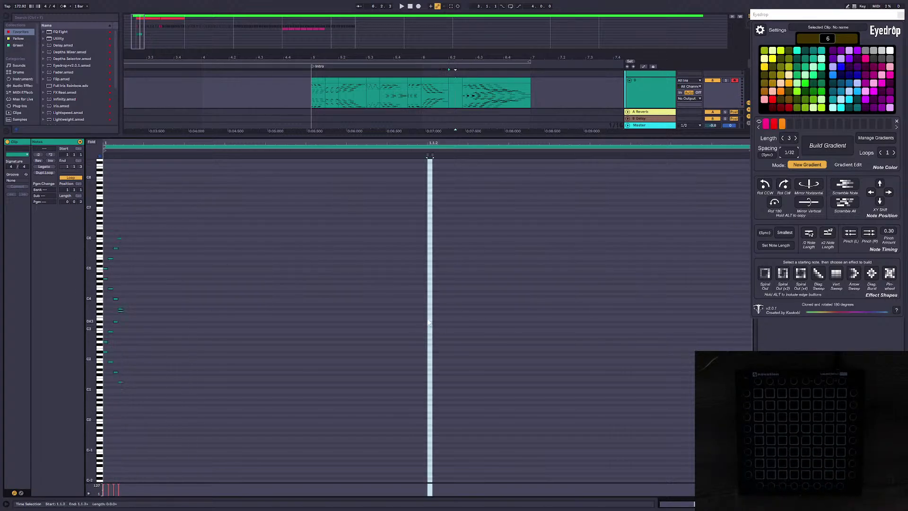
Step: Double the lengths of all eighth-clip notes, then build the three-color gradient and stretch it across the clip
key(ctrl+a)
click(821, 152)
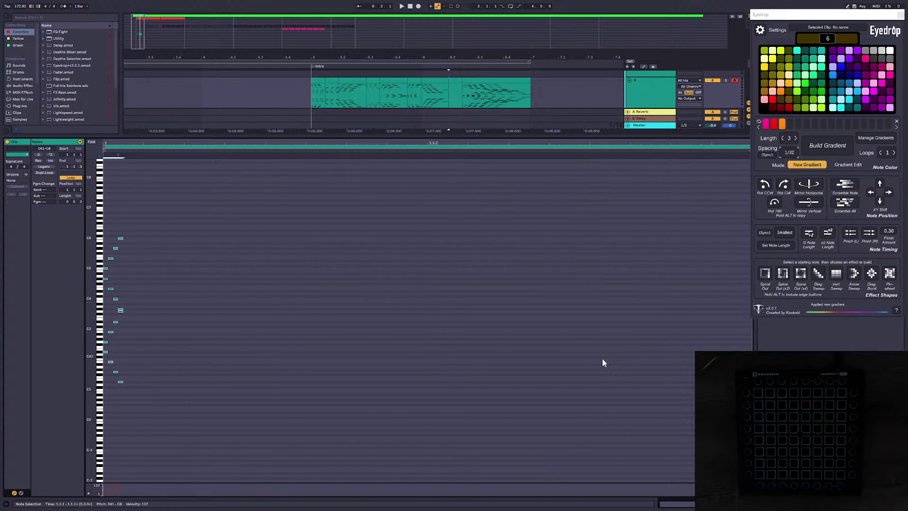
click(835, 245)
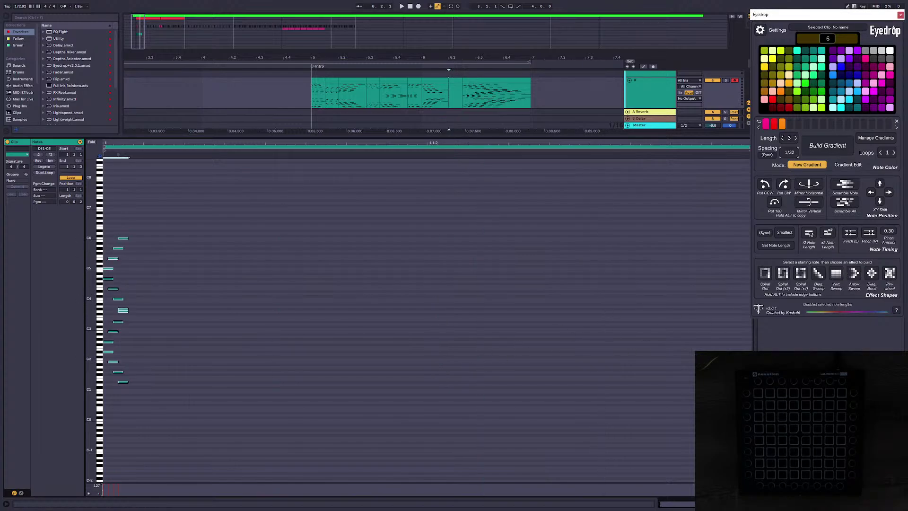
click(820, 153)
key(z)
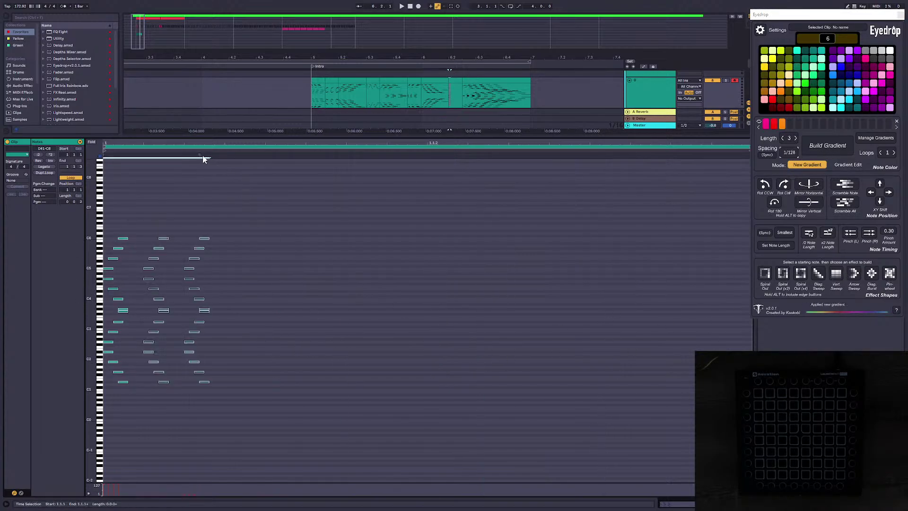
Step: Play back the eighth clip's effect, including its transition from the seventh clip
key(space)
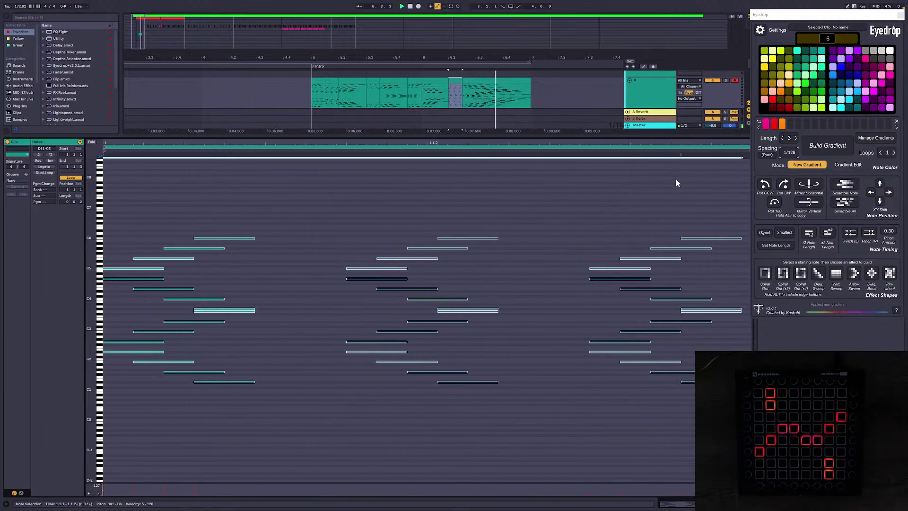
key(space)
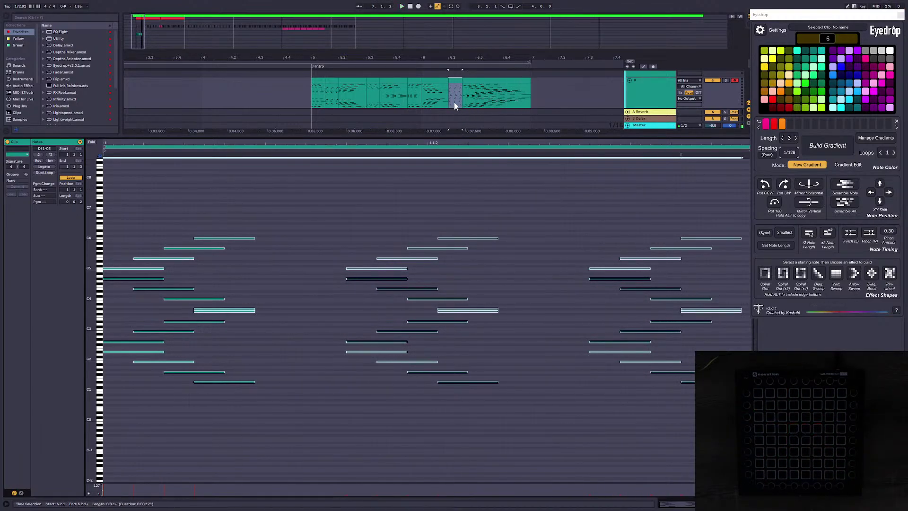
click(423, 99)
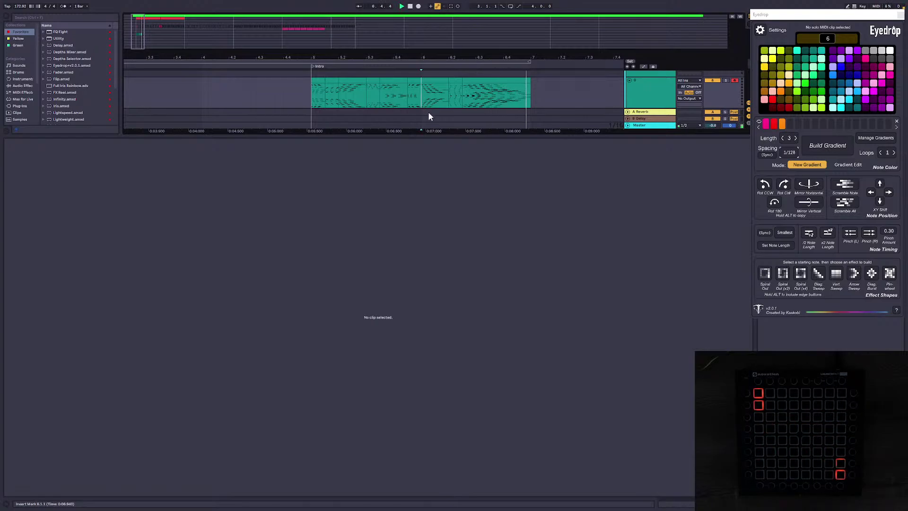
key(space)
Step: Save the set and play back the whole intro light sequence from its first clip in an enlarged arrangement
click(318, 81)
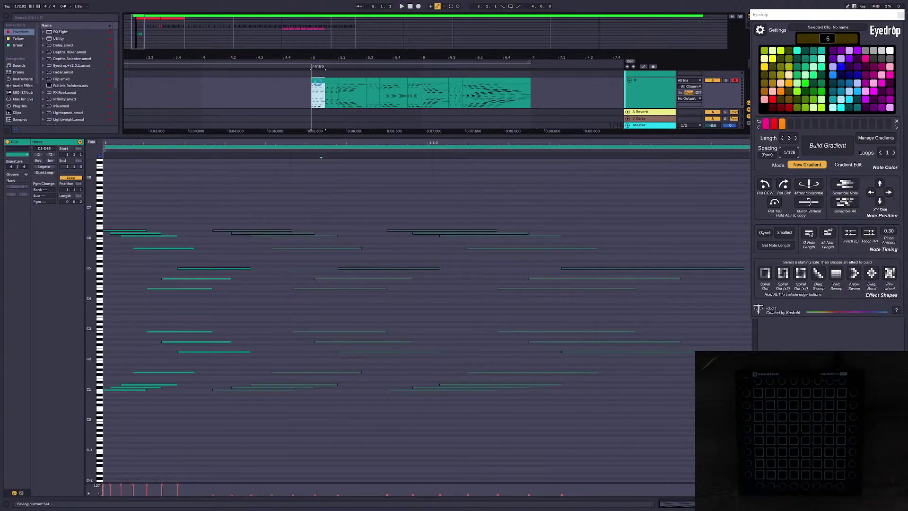
drag(148, 32, 150, 30)
drag(316, 135, 317, 276)
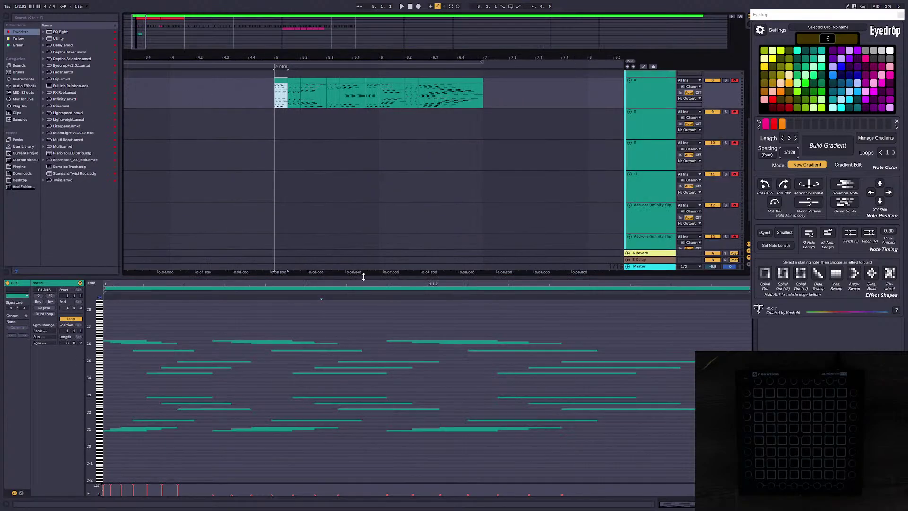
click(274, 103)
key(space)
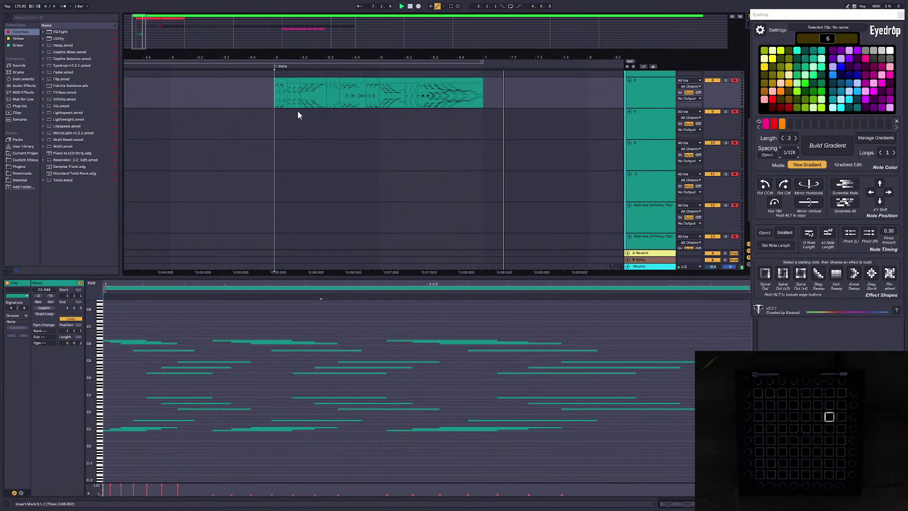
drag(334, 58, 236, 45)
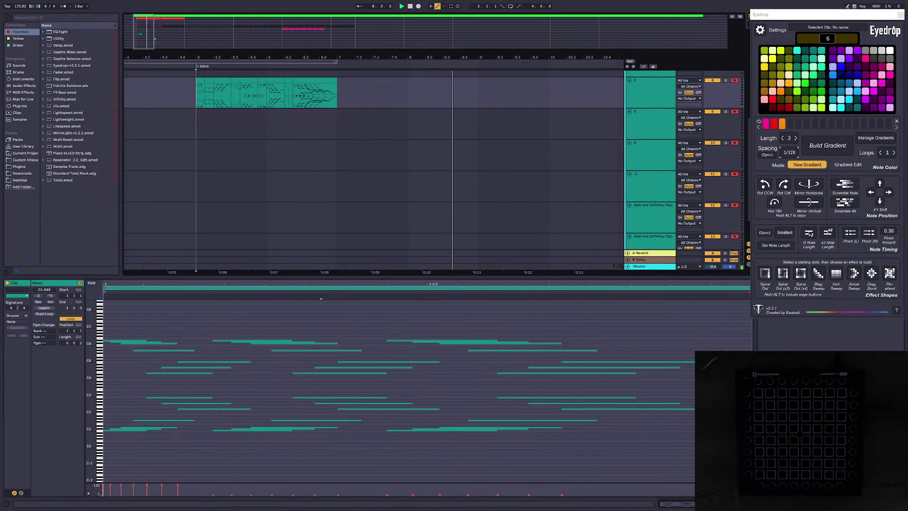
key(space)
key(space)
Step: Duplicate all intro clips directly after the originals and consolidate each two-bar block into a single clip
shift+click(337, 98)
key(ctrl+d)
drag(163, 46, 171, 57)
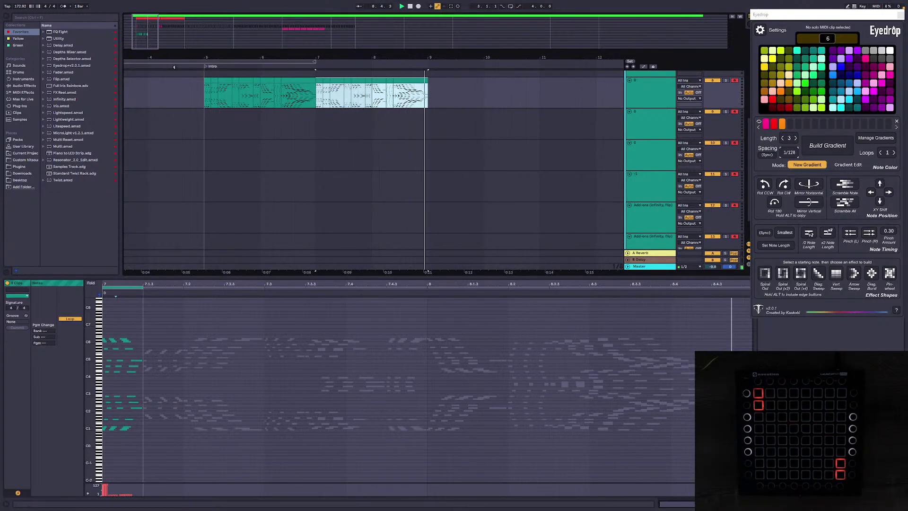
key(space)
click(321, 101)
click(304, 83)
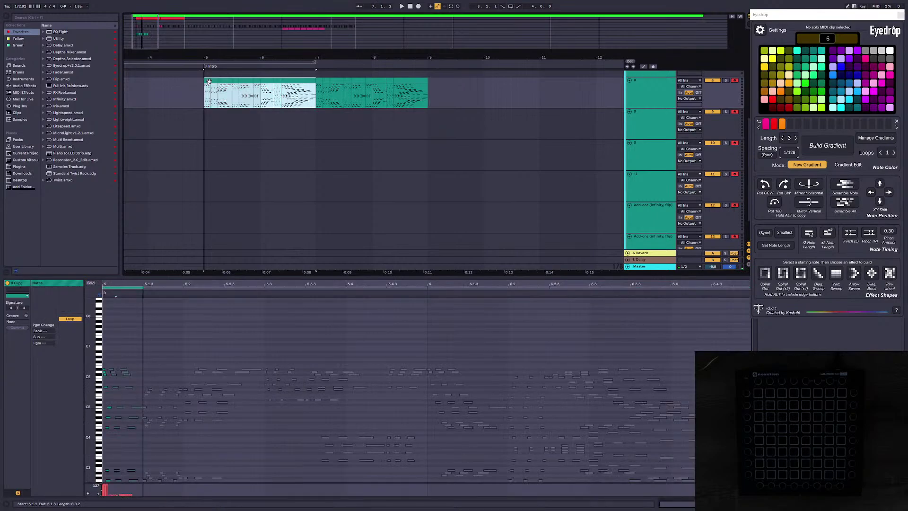
Step: Change the pad positions of all notes in the duplicated two-bar clip and play the sequence back
click(716, 330)
key(ctrl+a)
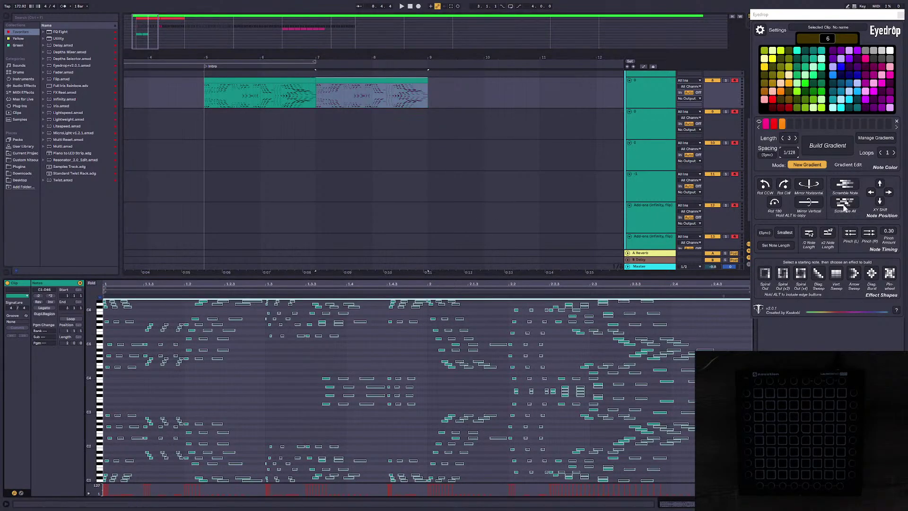
click(308, 94)
key(space)
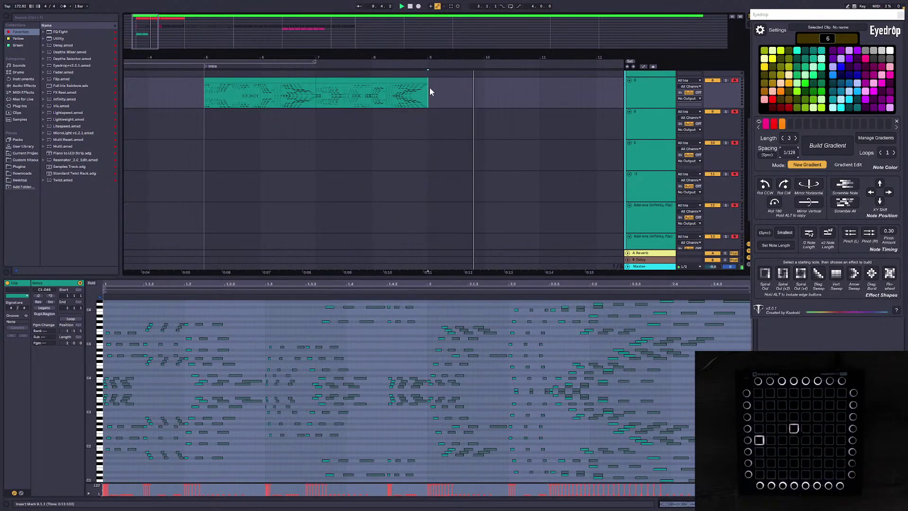
Step: Play back both two-bar clips and the section after them to compare the light effects with the song
drag(146, 37, 151, 49)
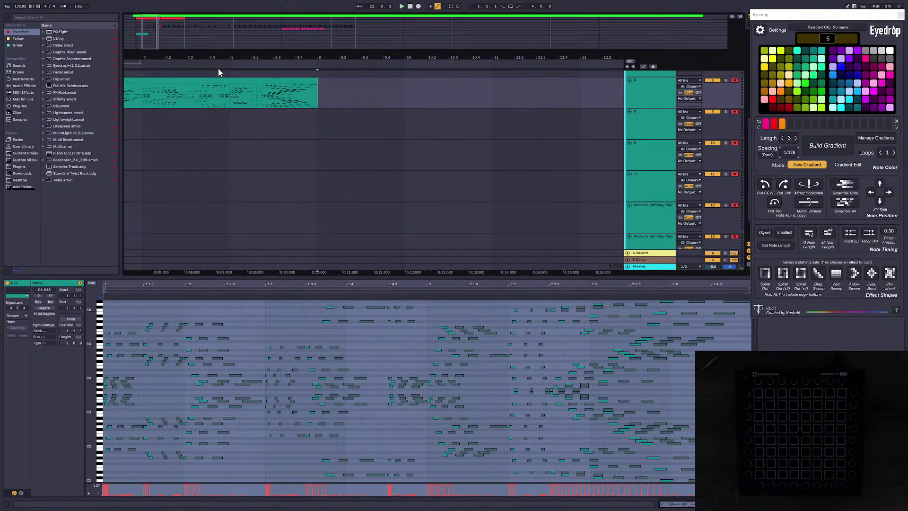
drag(189, 46, 194, 40)
click(201, 81)
key(space)
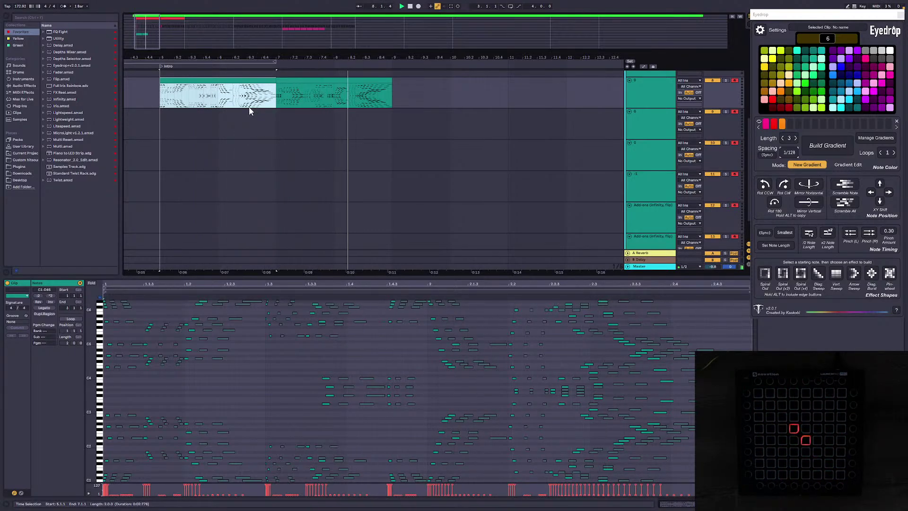
click(384, 98)
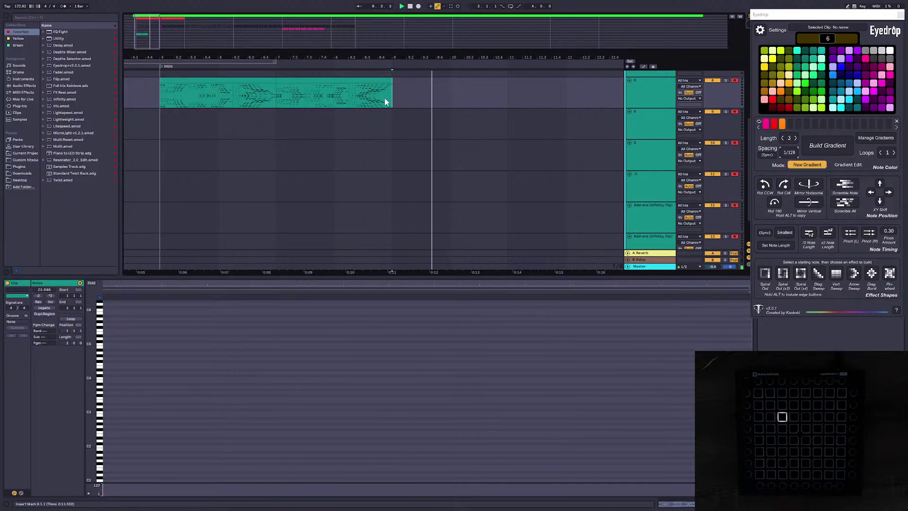
click(240, 79)
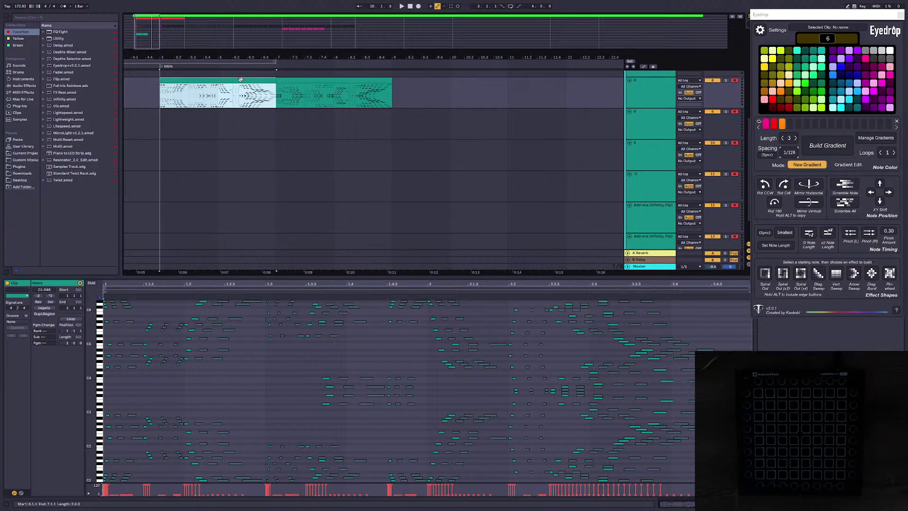
click(314, 75)
key(space)
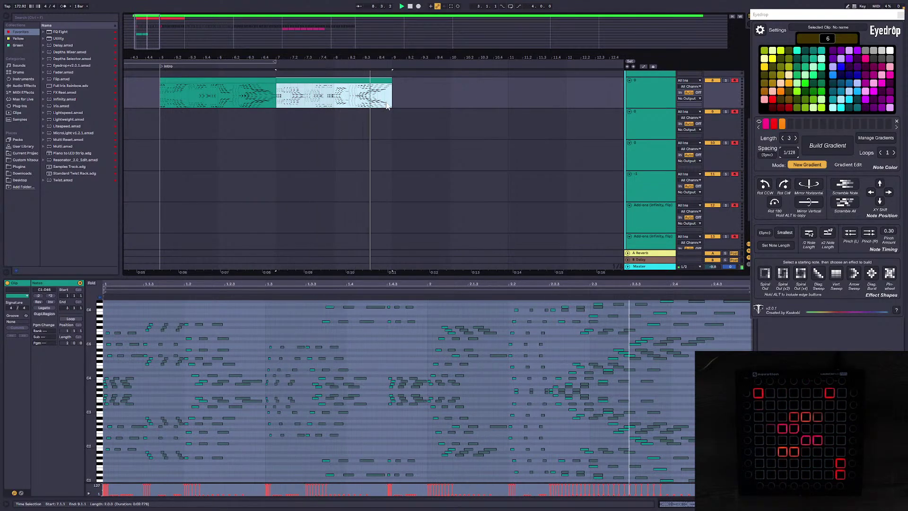
click(394, 91)
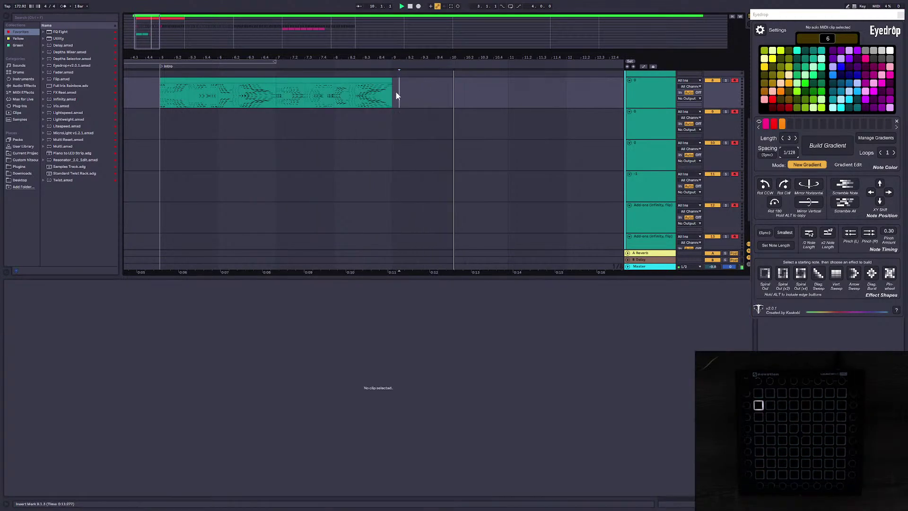
key(space)
key(space)
Step: Select the empty beat from 9.1.1 to 9.2.1 after the second clip and play from there repeatedly
mouse_move(399, 57)
mouse_down()
mouse_move(328, 78)
mouse_move(323, 95)
mouse_move(345, 95)
mouse_up()
key(space)
key(space)
key(space)
key(space)
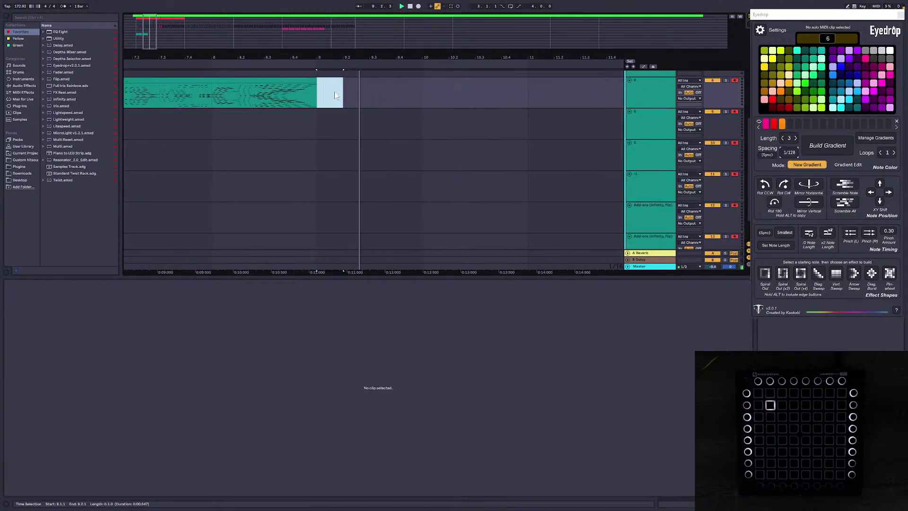
Step: Insert an empty one-beat MIDI clip at 9.1.1, duplicate it three times to fill bar 9, and play back from 9.1.1
key(space)
key(space)
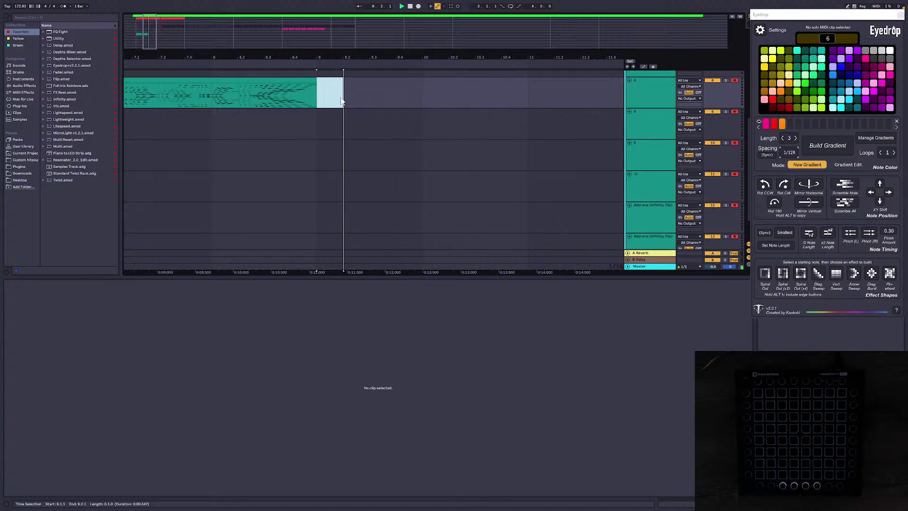
right_click(334, 93)
click(371, 152)
key(ctrl+d)
key(ctrl+d)
key(ctrl+d)
key(space)
click(318, 96)
key(space)
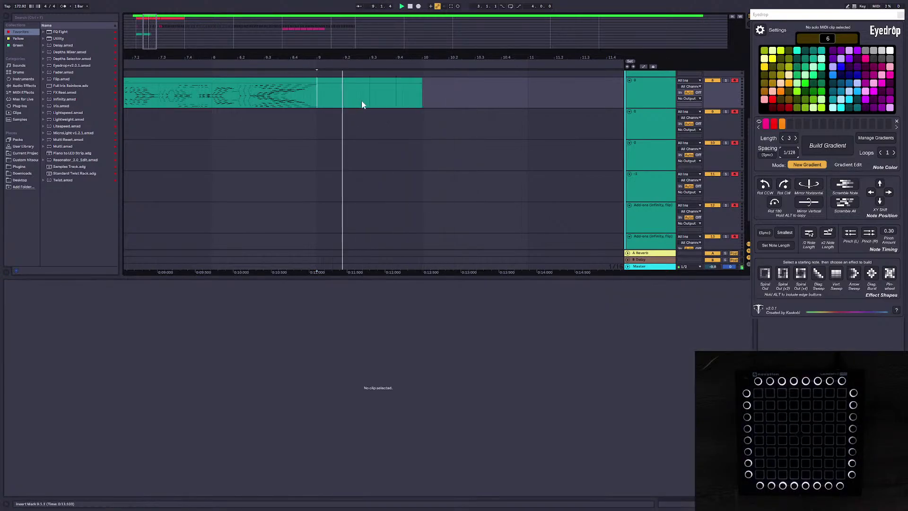
Step: Duplicate the last one-beat clip of bar 9 twice to cover the first two beats of bar 10
key(space)
click(351, 84)
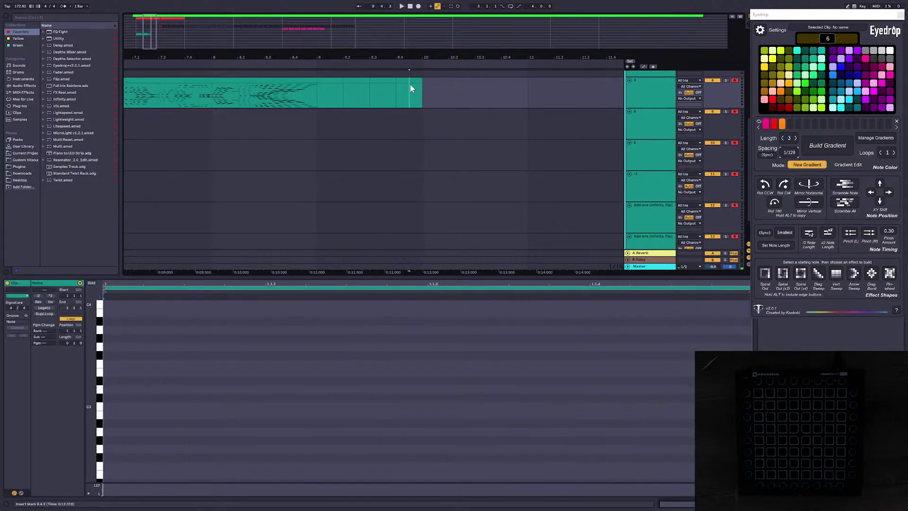
click(406, 81)
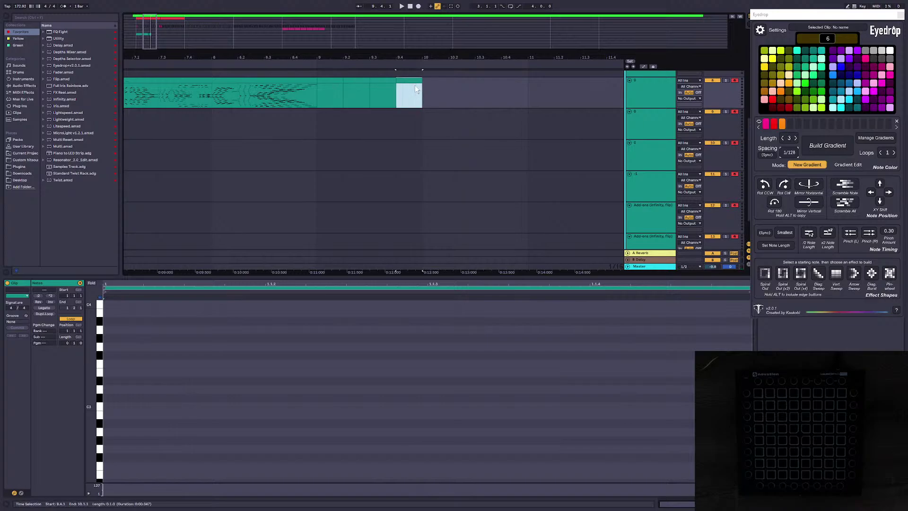
key(ctrl+d)
key(ctrl+d)
Step: Insert a half-beat MIDI clip from 10.3.1 to 10.3.3 and another from 10.3.3 to 11.1.1
click(483, 94)
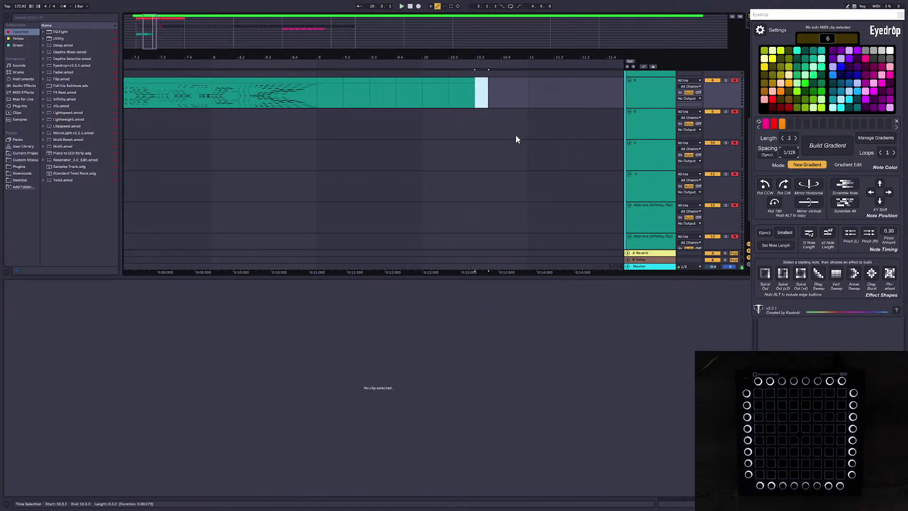
right_click(481, 93)
click(510, 151)
drag(490, 96, 524, 93)
right_click(516, 89)
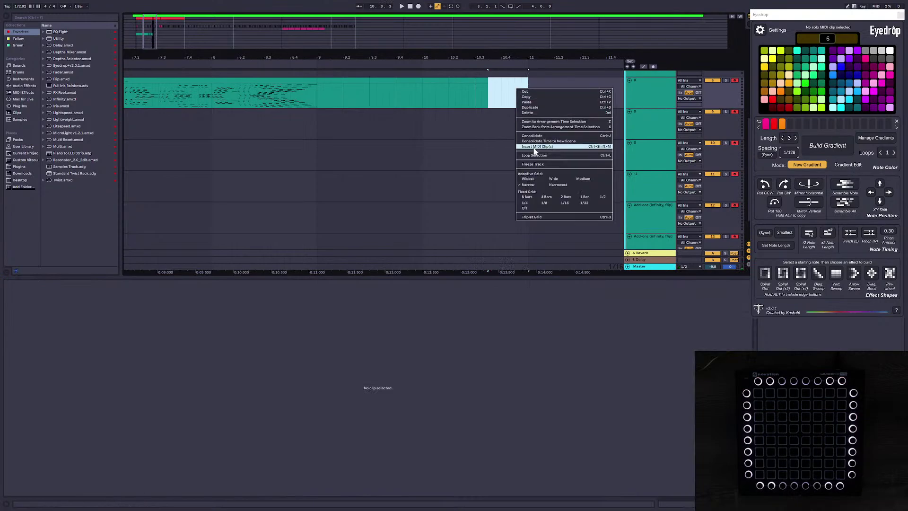
click(534, 147)
Step: Play back the song from the empty clip at 9.1.1, and from the first two-bar intro clip at bar 5
click(327, 81)
drag(135, 28, 137, 28)
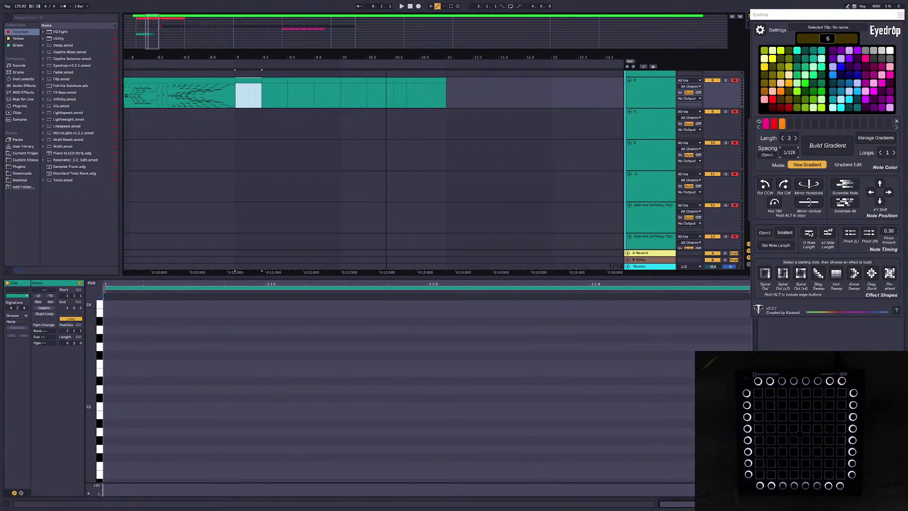
click(232, 91)
drag(153, 31, 154, 34)
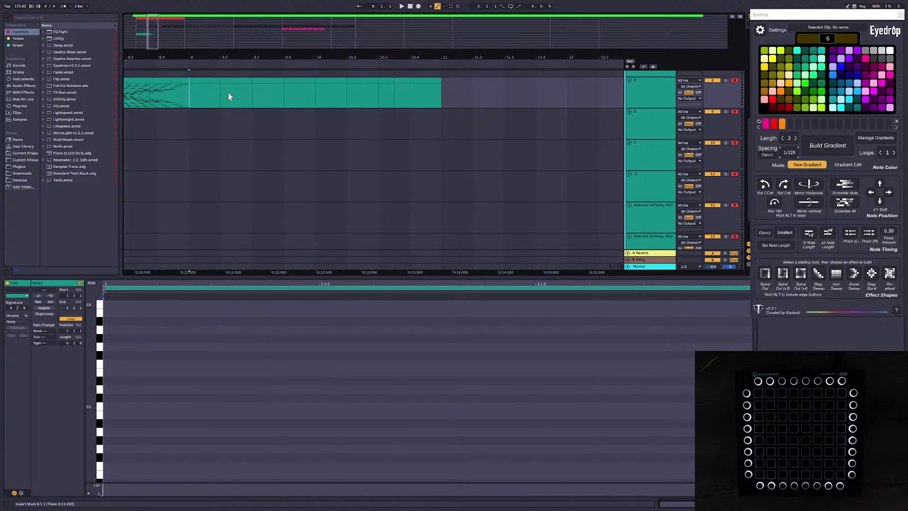
click(203, 81)
key(space)
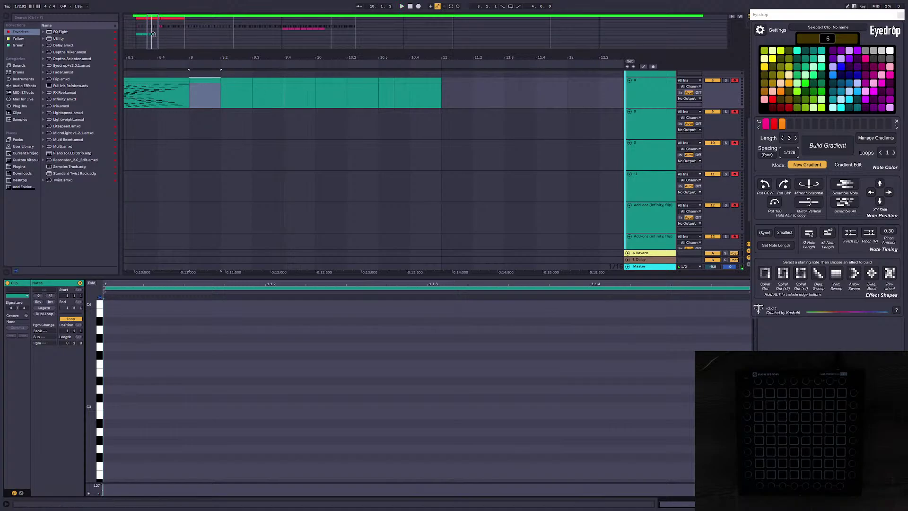
scroll(241, 185, up, 4)
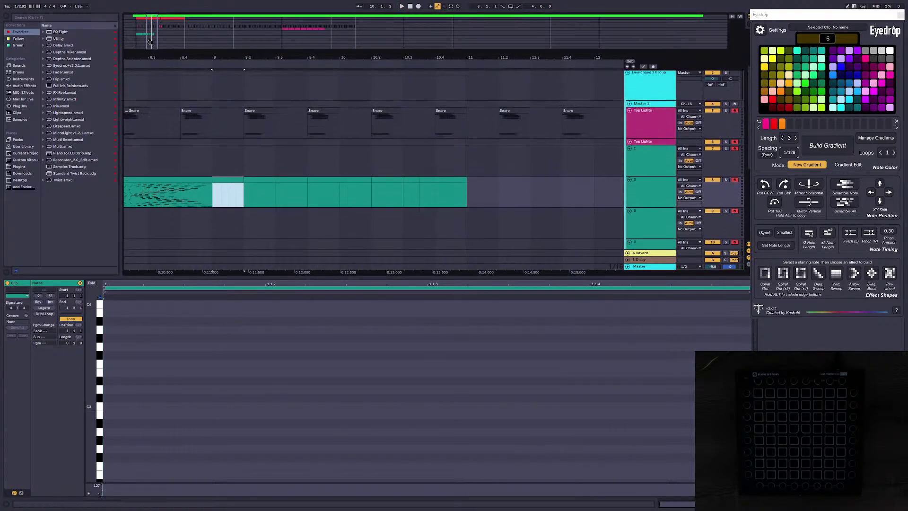
drag(150, 42, 143, 26)
click(303, 180)
key(space)
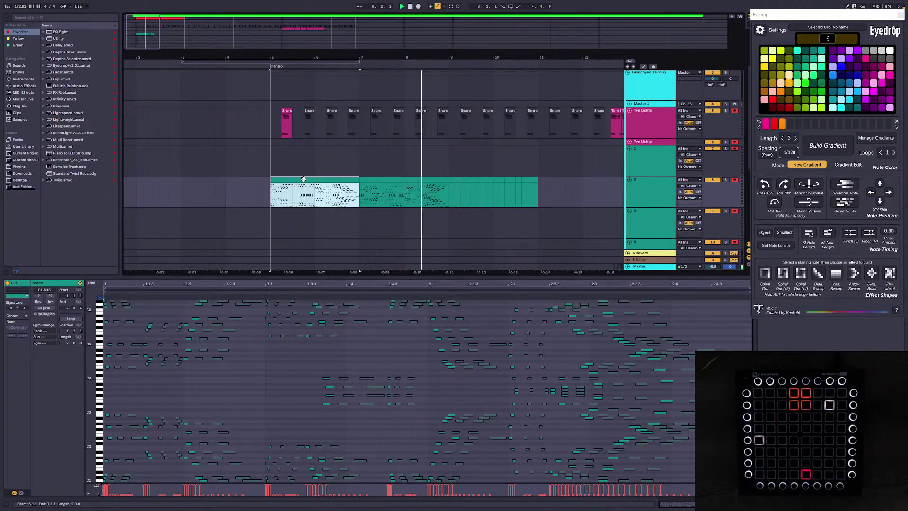
Step: Open the empty clip at 9.1.1 and set the gradient's second color to 25 and third color to 60
click(452, 194)
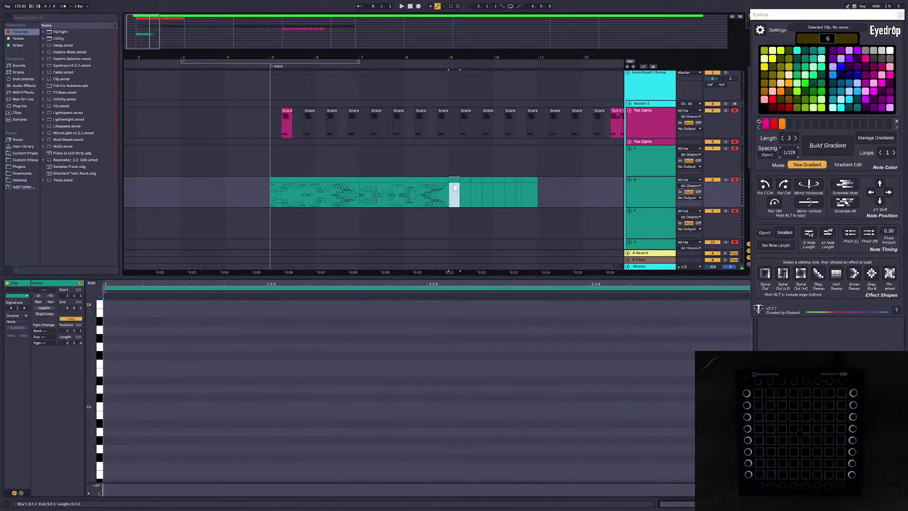
click(112, 366)
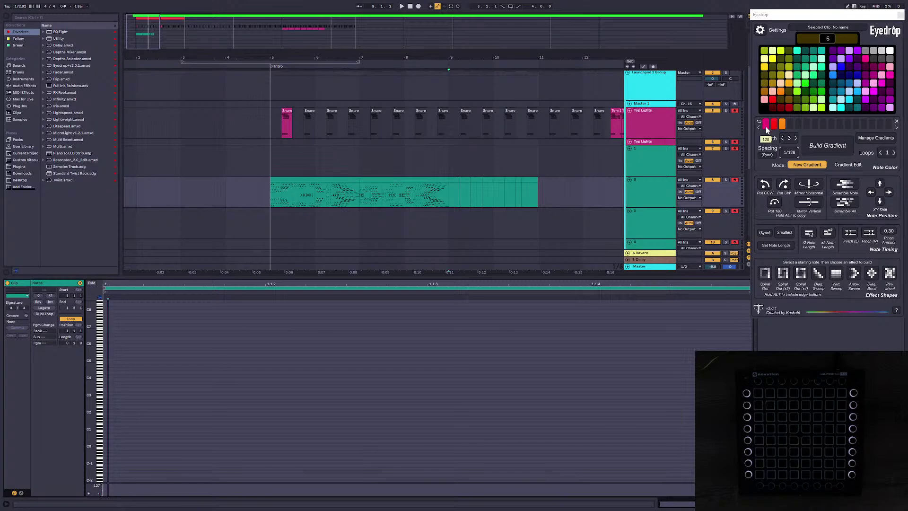
click(782, 124)
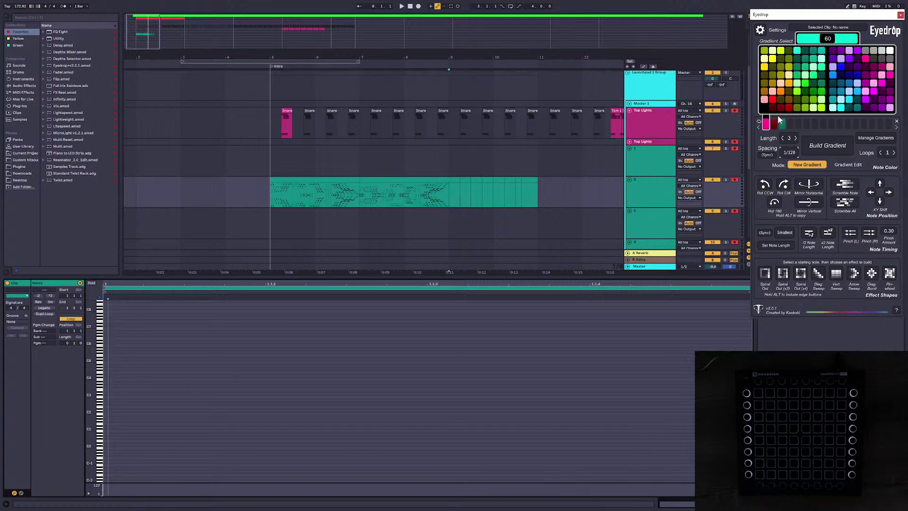
click(773, 60)
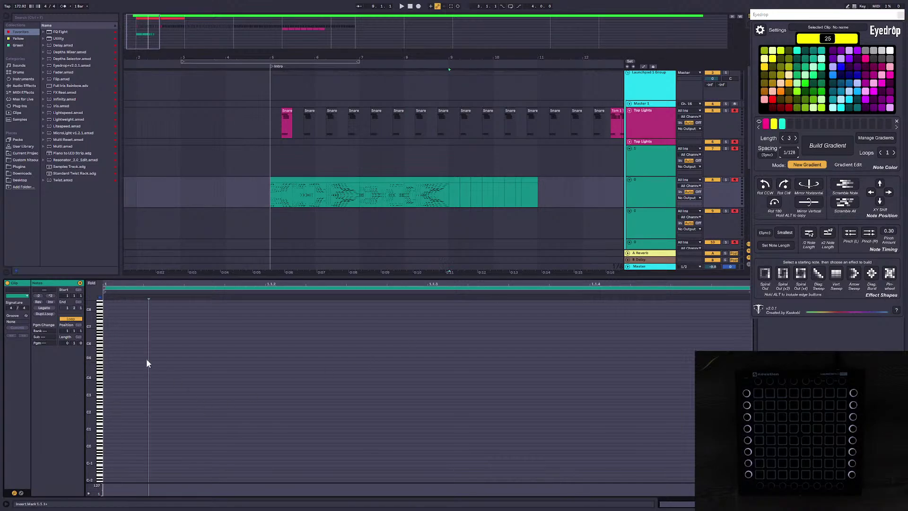
Step: Record a first pad pattern at the start of the empty one-beat clip at 9.1.1
click(411, 180)
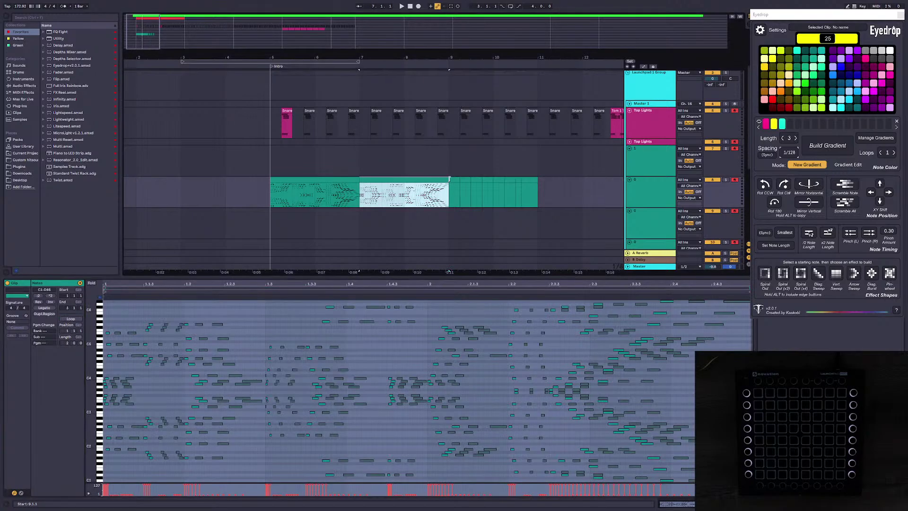
click(454, 180)
click(102, 346)
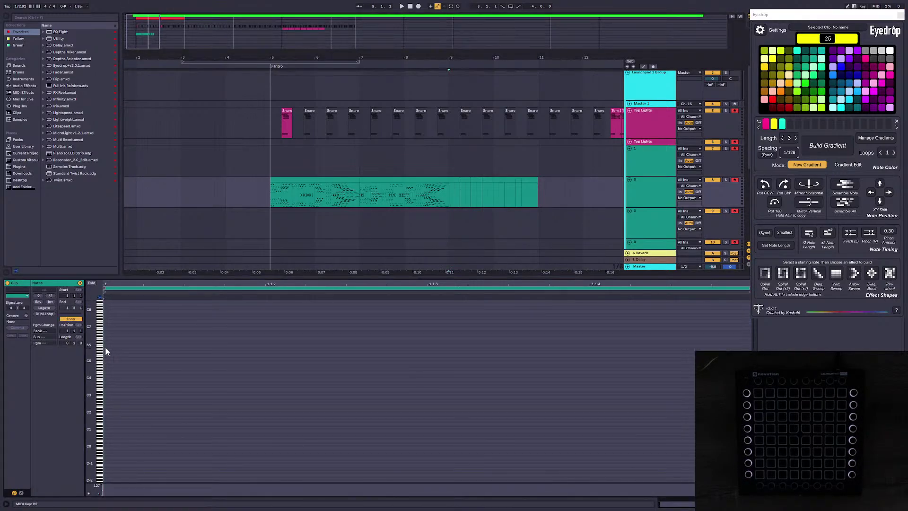
click(431, 191)
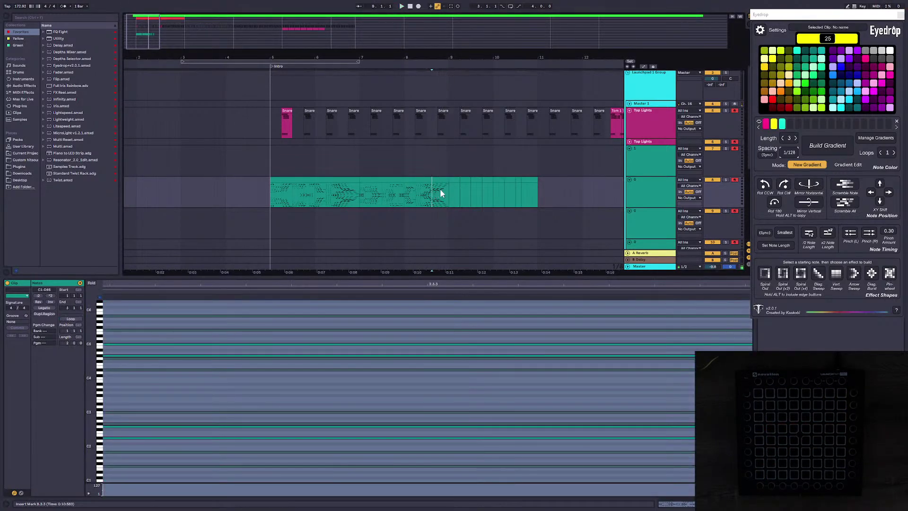
click(432, 180)
click(453, 180)
click(94, 330)
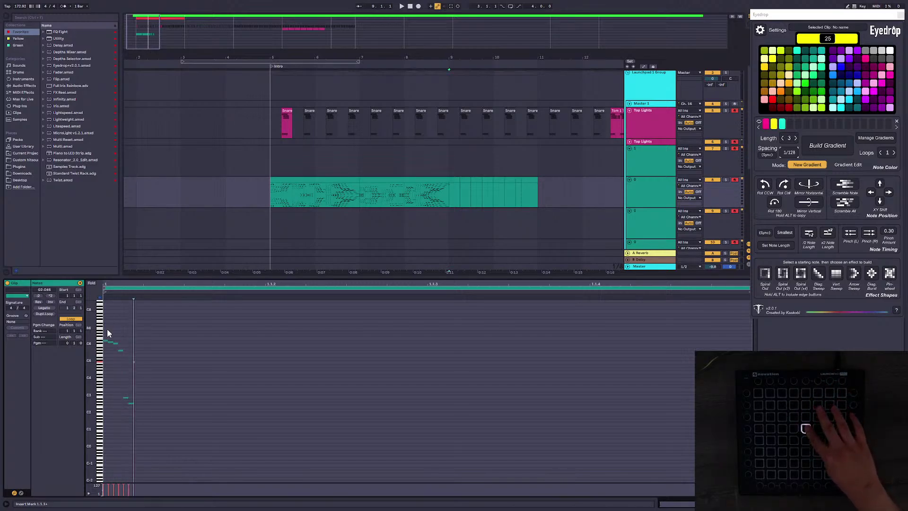
Step: Play back the intro light sequence from the first two-bar clip at bar 5
click(291, 183)
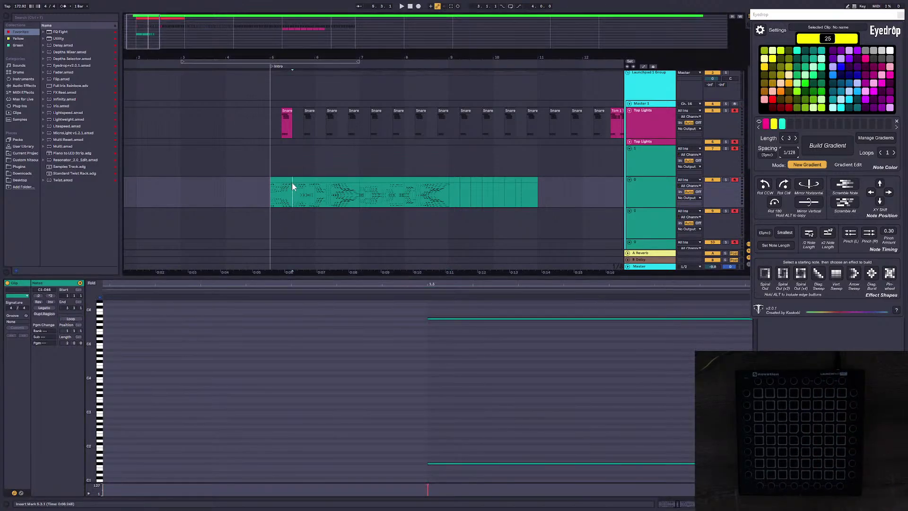
key(space)
click(292, 179)
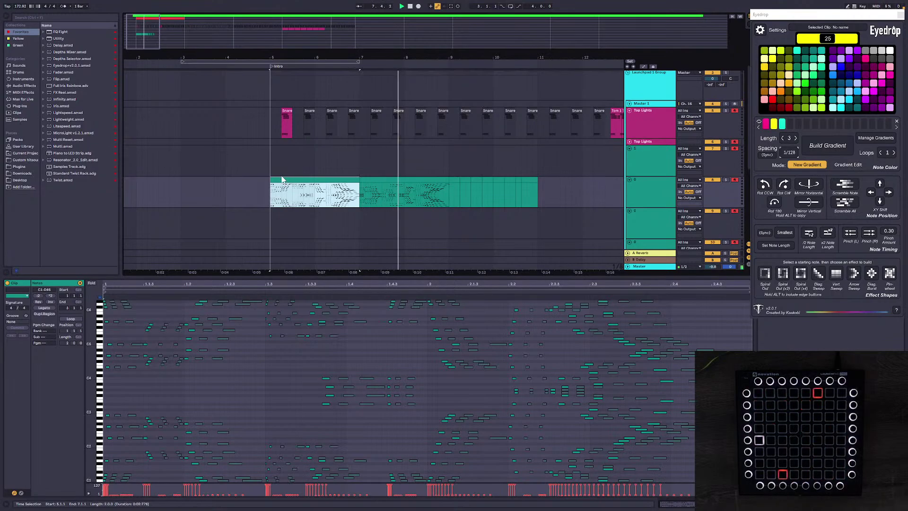
key(space)
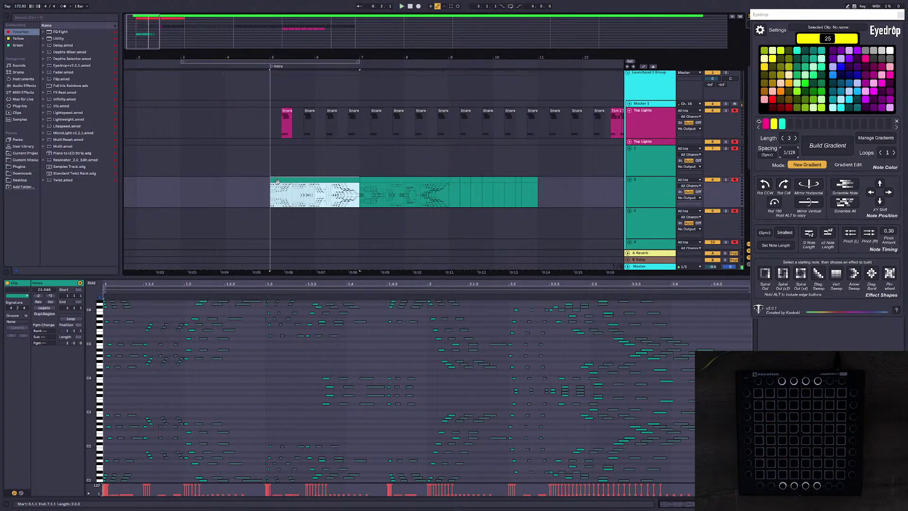
Step: Replace the notes in the 9.1.1 clip with a newly recorded pad pattern and a copy rotated 180 degrees
click(452, 178)
key(ctrl+a)
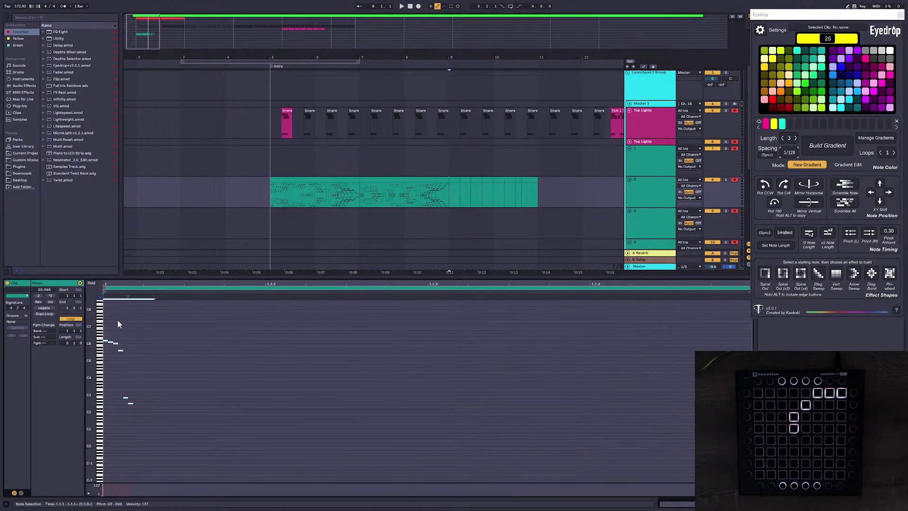
key(Left)
key(Left)
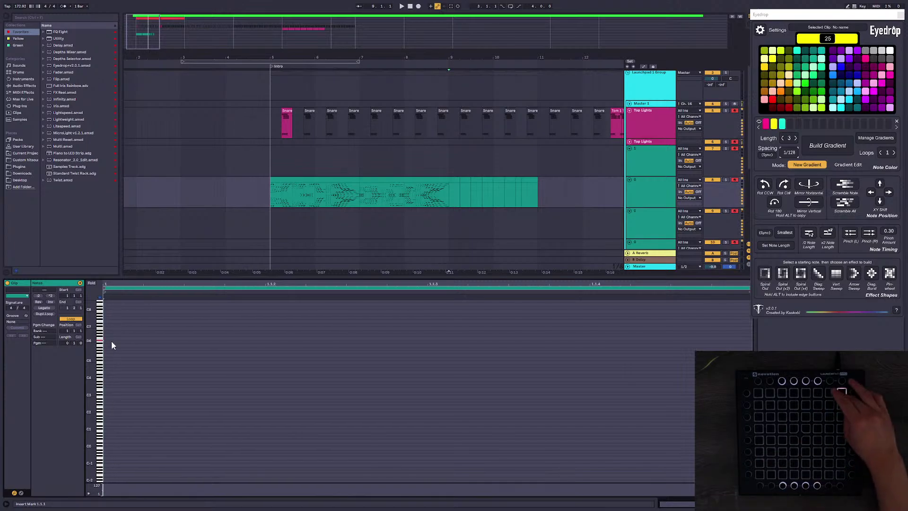
key(Right)
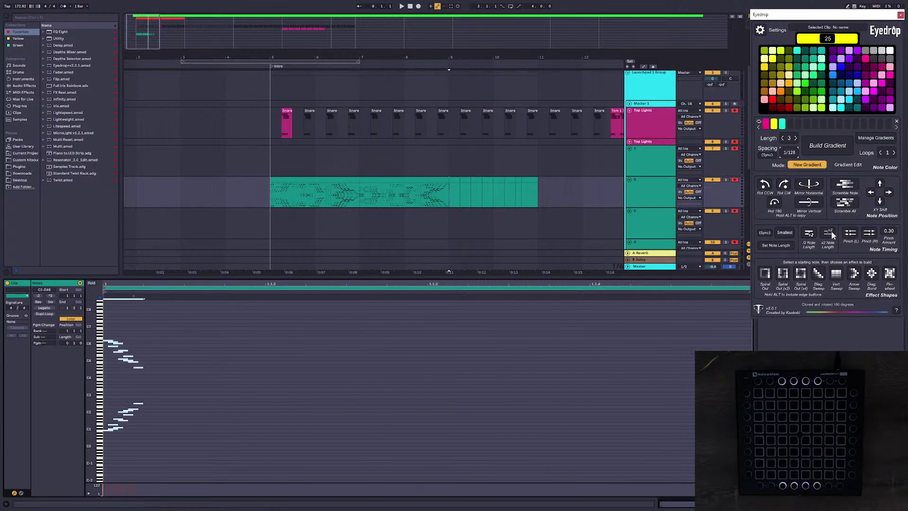
Step: Build the three-color gradient on the pattern's notes, stretch them to fill the beat, and play the effect
click(827, 146)
mouse_move(176, 299)
mouse_down()
mouse_move(664, 300)
mouse_move(656, 299)
mouse_up()
key(space)
key(space)
key(space)
key(space)
key(space)
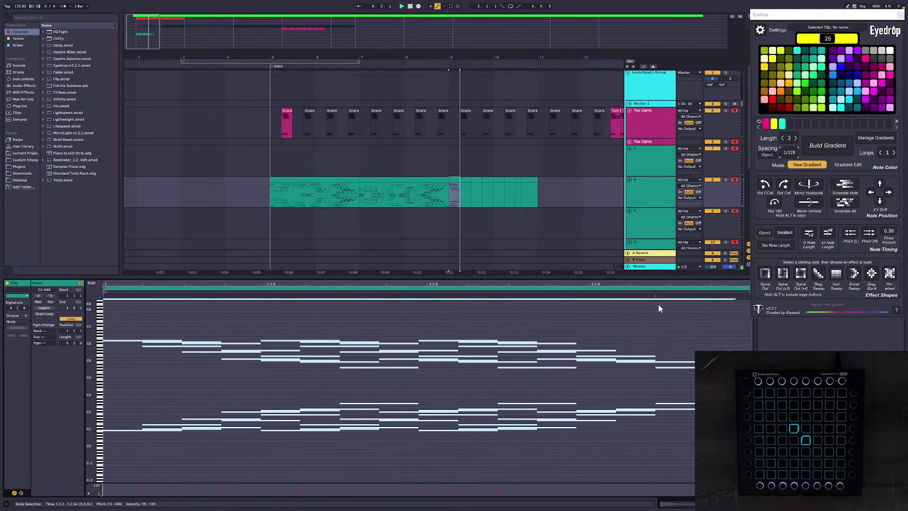
Step: Replay the effect at 9.1.1 and pinch its notes left by 0.30
key(space)
key(space)
click(855, 232)
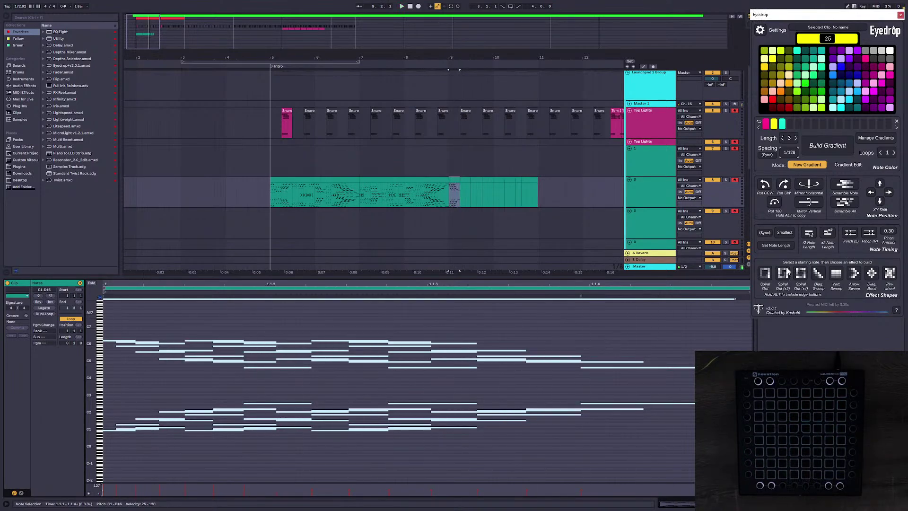
Step: Record a new pad pattern at the start of the empty one-beat clip at 9.2.1
click(454, 185)
click(108, 313)
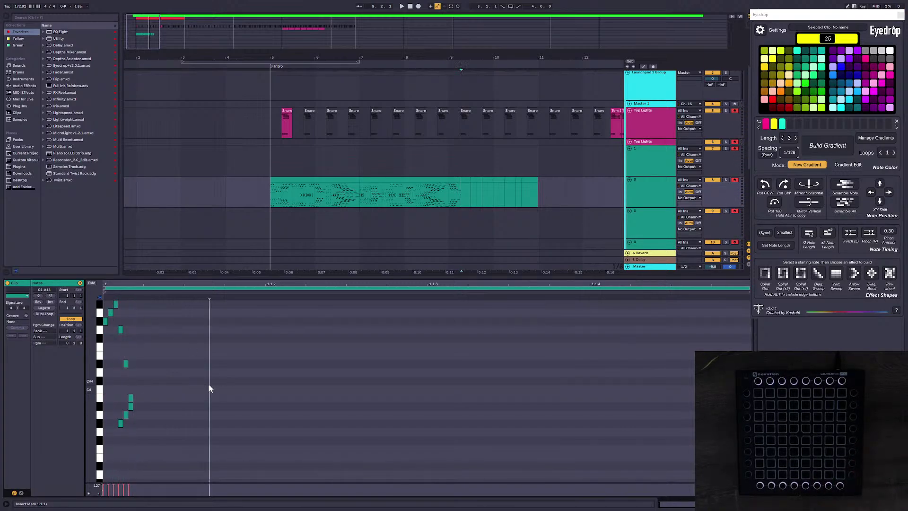
key(ctrl+a)
drag(91, 334, 71, 335)
drag(195, 392, 315, 462)
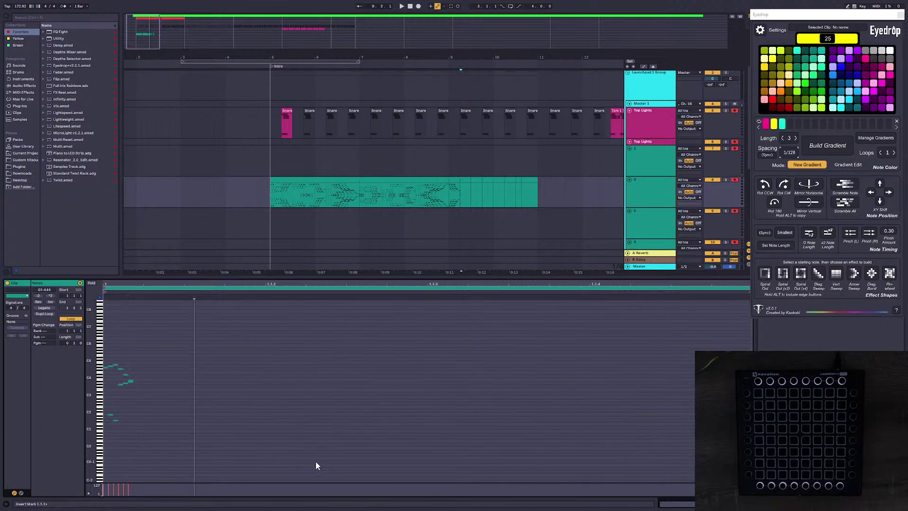
Step: Complete the 9.2.1 effect with a 180-degree rotated copy, doubled note lengths, the gradient, a stretch to the full beat and a 0.30 left pinch
click(772, 204)
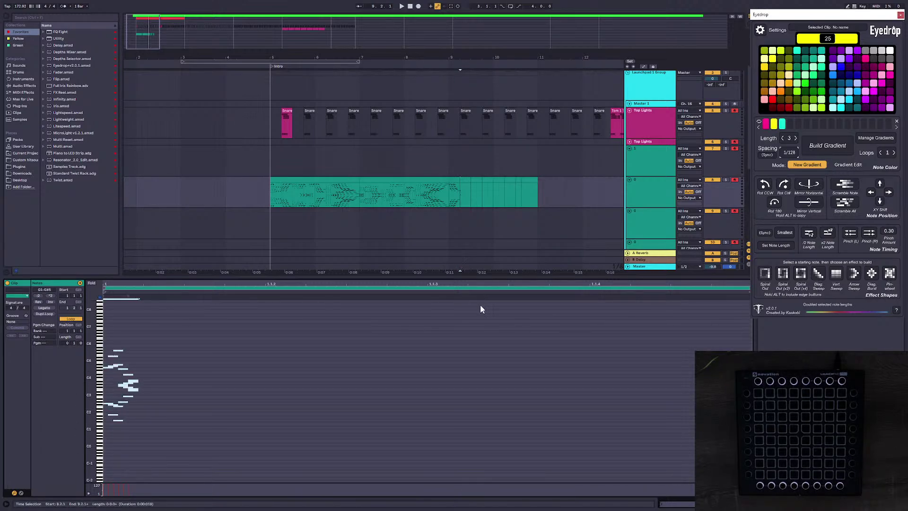
click(198, 334)
key(ctrl+a)
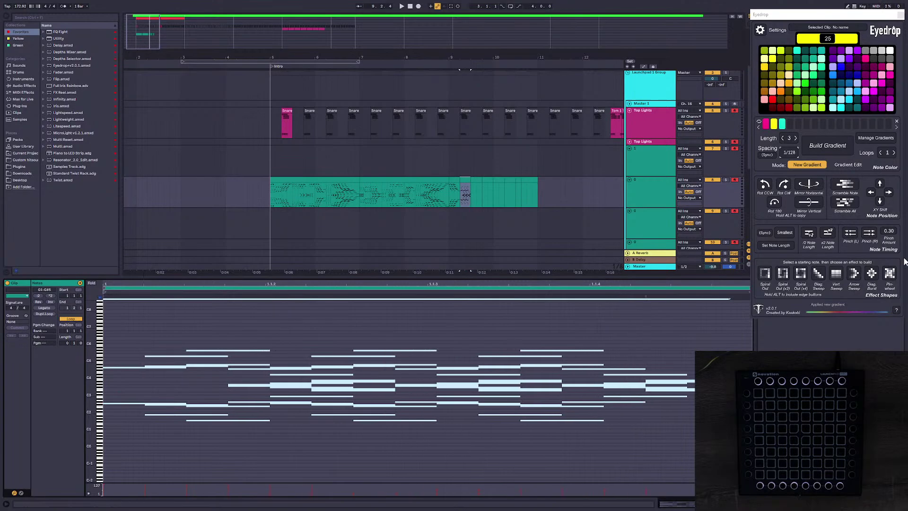
click(850, 234)
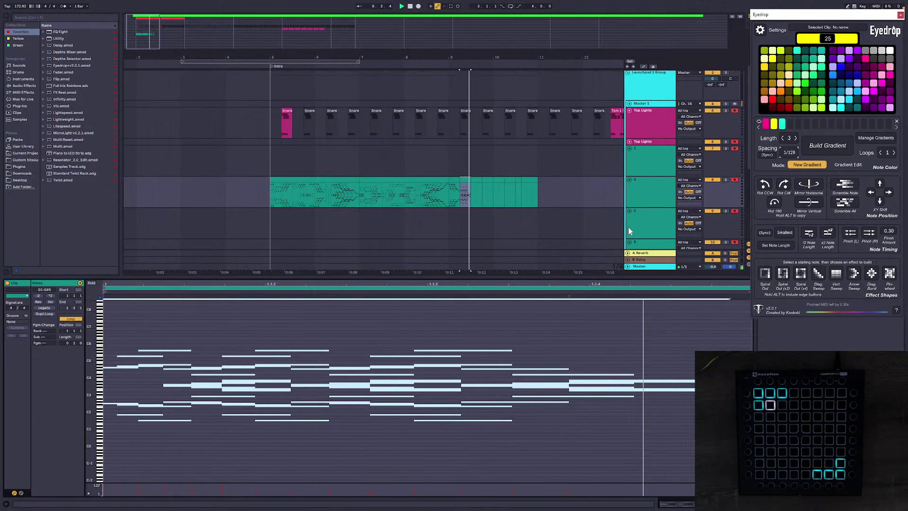
Step: Play back the new one-beat effects, starting over from the clip at 9.1.1
key(space)
click(451, 186)
key(space)
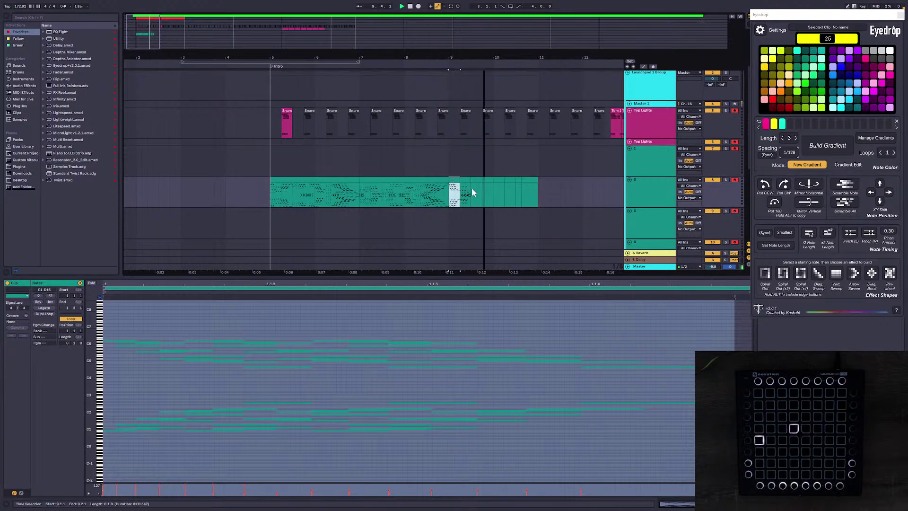
Step: Duplicate the two one-beat effect clips at 9.1.1 and 9.2.1 onto beats three and four of bar 9
click(456, 186)
click(465, 180)
shift+click(452, 179)
key(ctrl+d)
Step: Play back bar 9 and examine the original clip at 9.1.1 and its duplicate at 9.3.1
key(space)
click(466, 189)
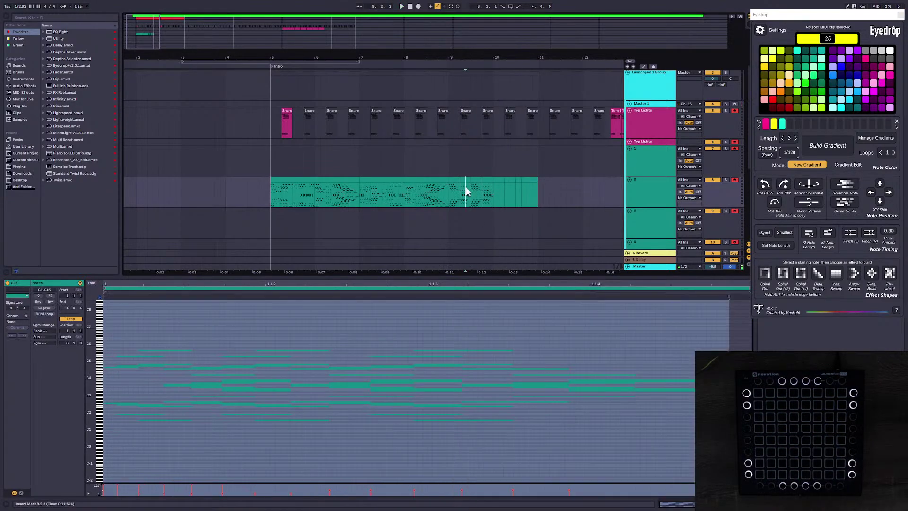
click(455, 180)
click(477, 179)
click(466, 185)
key(space)
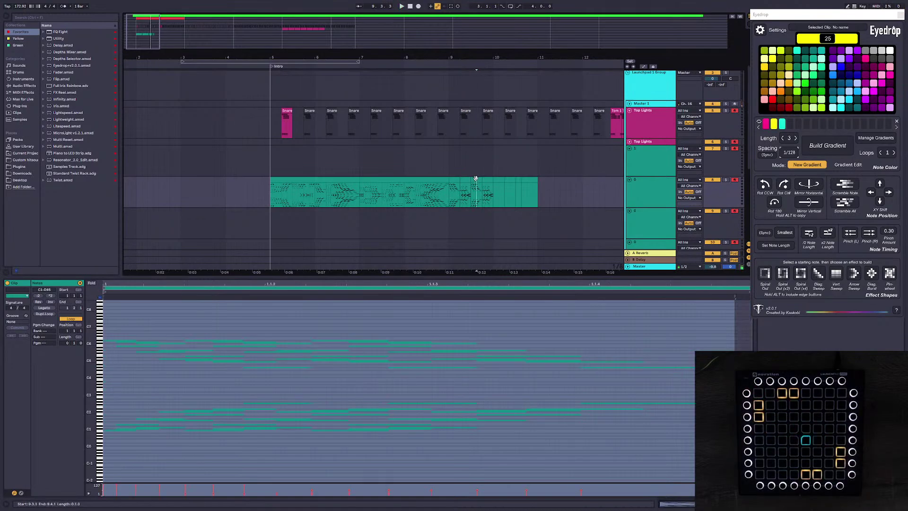
Step: Rotate the duplicated effects at 9.3.1 and 9.4.1 by 90 degrees clockwise
mouse_move(471, 190)
mouse_down()
mouse_move(449, 190)
mouse_move(482, 190)
mouse_up()
key(ctrl+a)
click(784, 184)
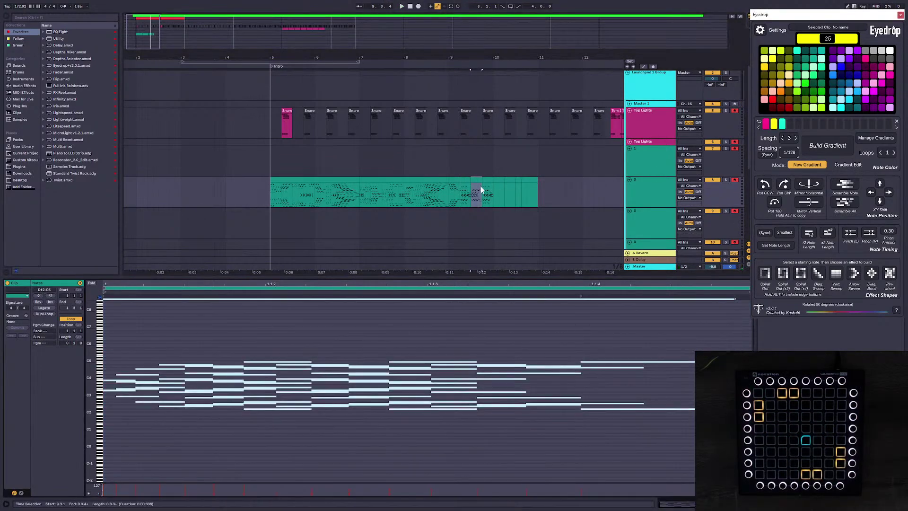
click(466, 180)
click(488, 179)
click(567, 321)
key(ctrl+a)
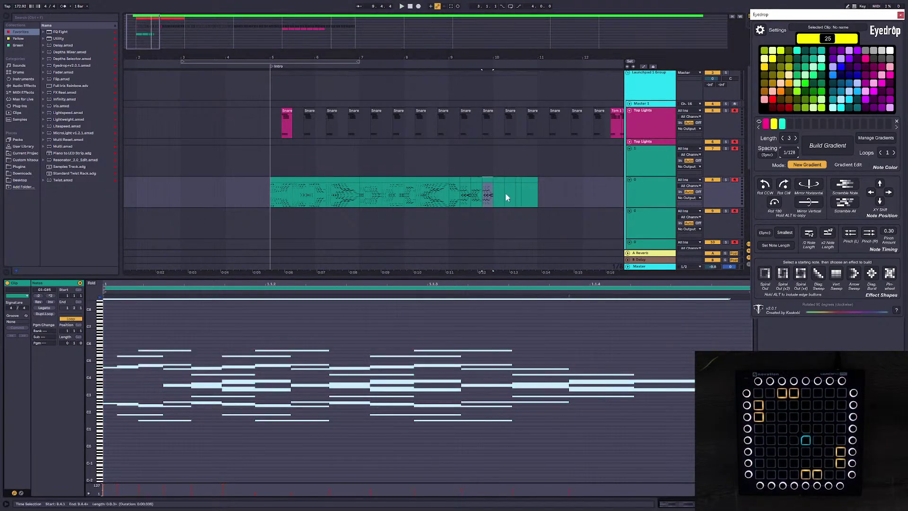
click(783, 185)
Step: Play from 9.1.1 and fill the first two beats of bar 10 with copies of the one-beat effects
click(455, 191)
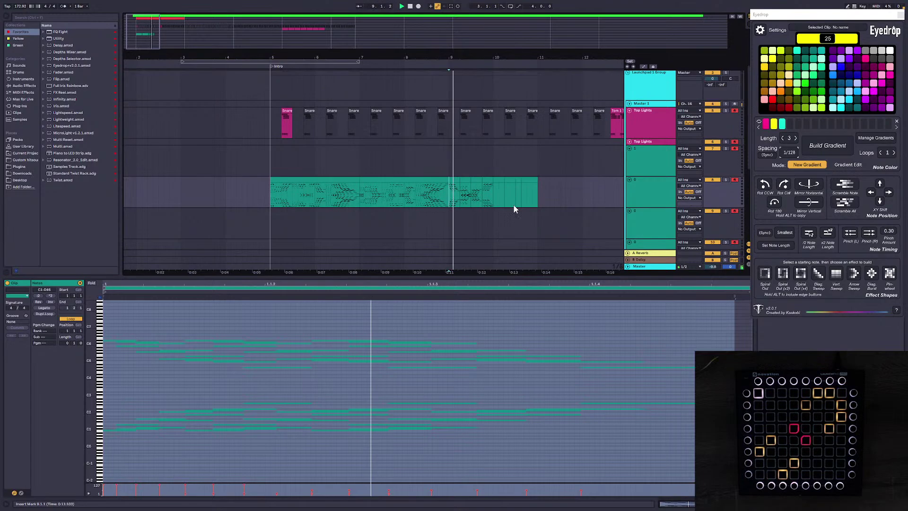
drag(493, 192, 516, 192)
click(454, 182)
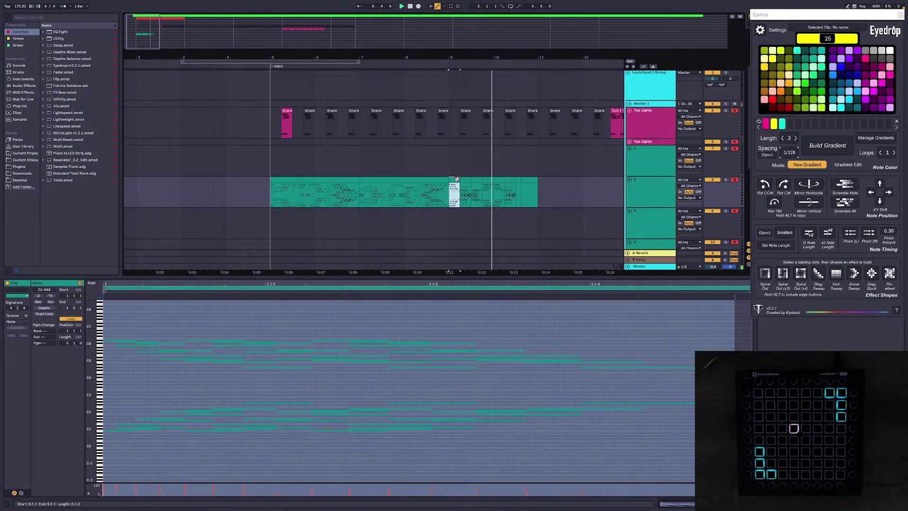
Step: Play back bar 9 repeatedly and compare the one-beat effects at 9.1.1 and 9.2.1 with the rotated copies
key(space)
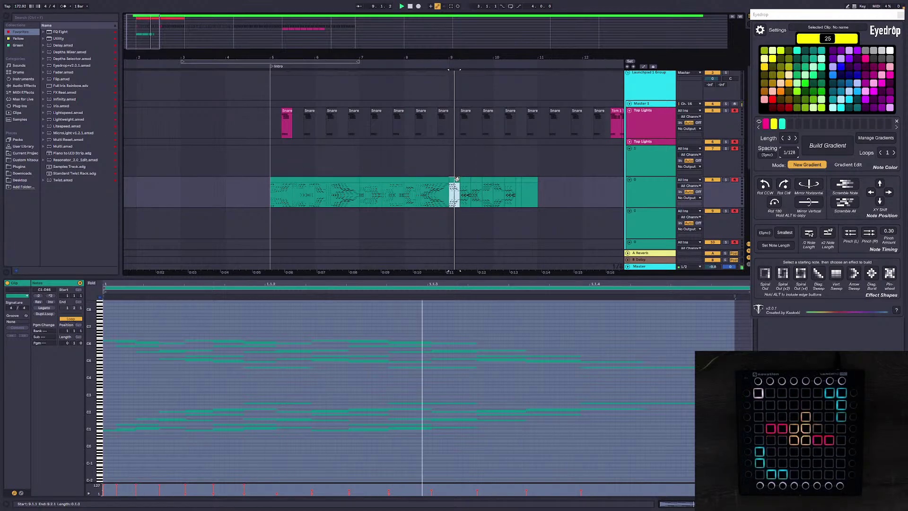
key(space)
click(477, 182)
click(468, 179)
key(space)
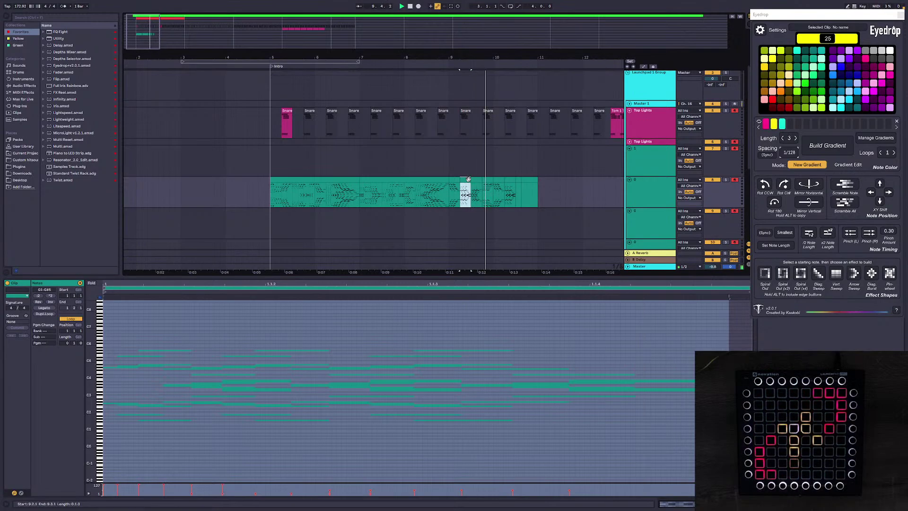
key(space)
click(476, 180)
click(466, 180)
click(460, 180)
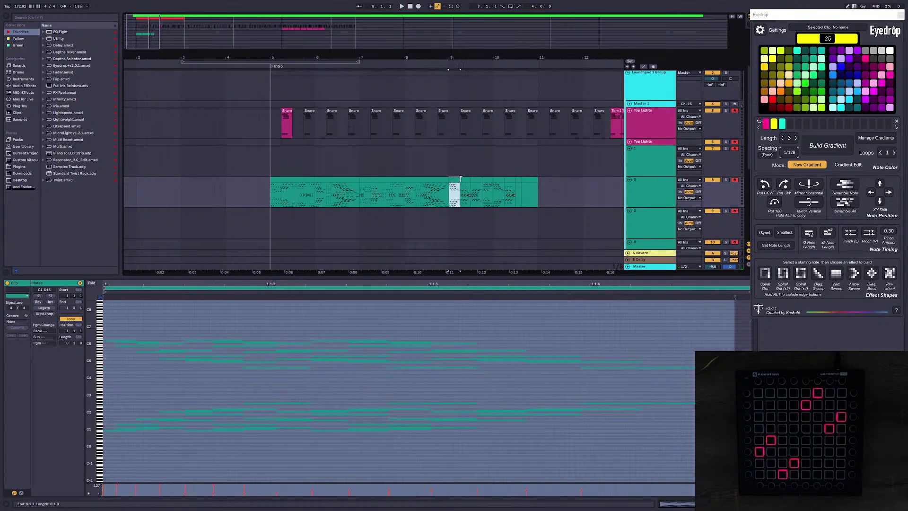
click(468, 179)
key(space)
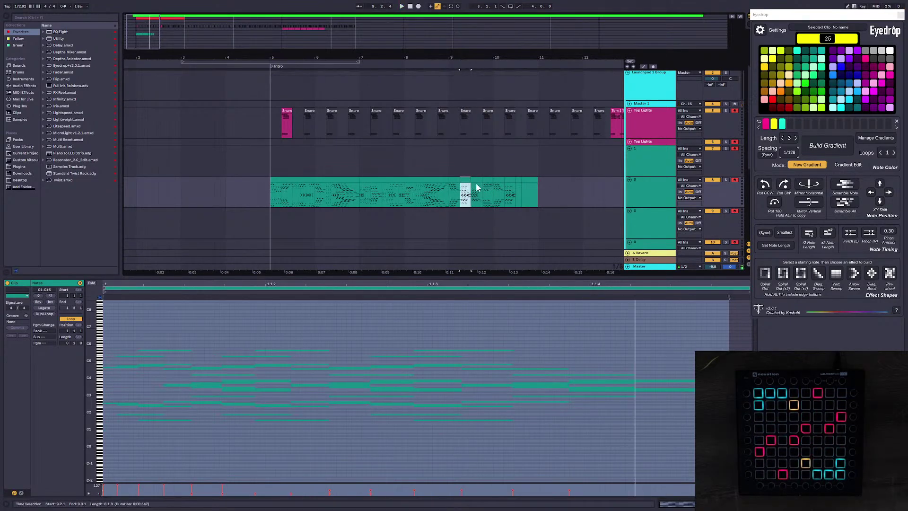
Step: Delete the two rotated effect clips on beats three and four of bar 9
click(476, 180)
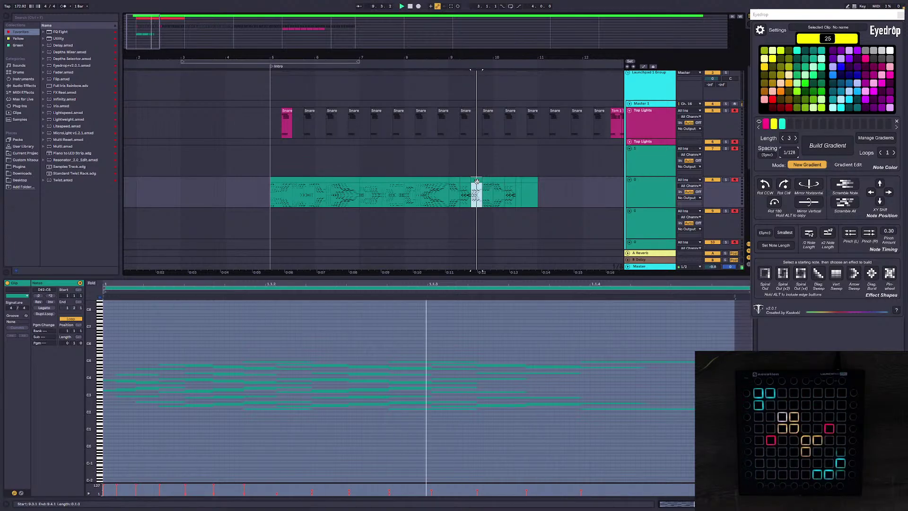
shift+click(487, 181)
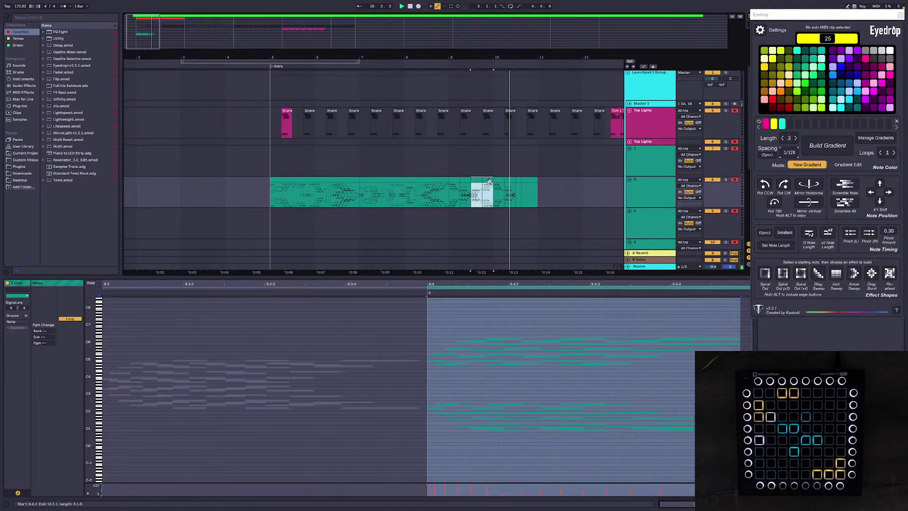
key(Delete)
key(space)
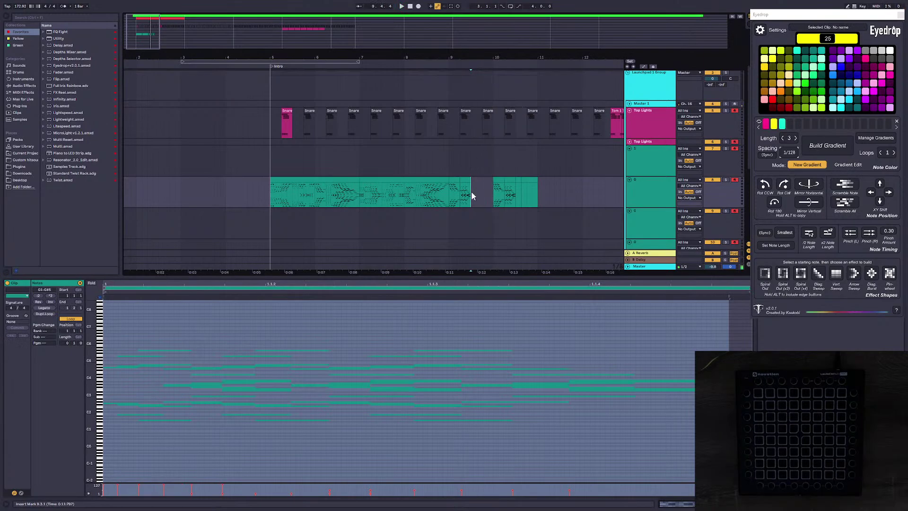
Step: Insert an empty one-beat MIDI clip at 9.3.1 and paste a copy of the 9.2.1 effect clip at 9.4.1
right_click(479, 190)
click(496, 243)
click(465, 180)
key(ctrl+c)
click(482, 196)
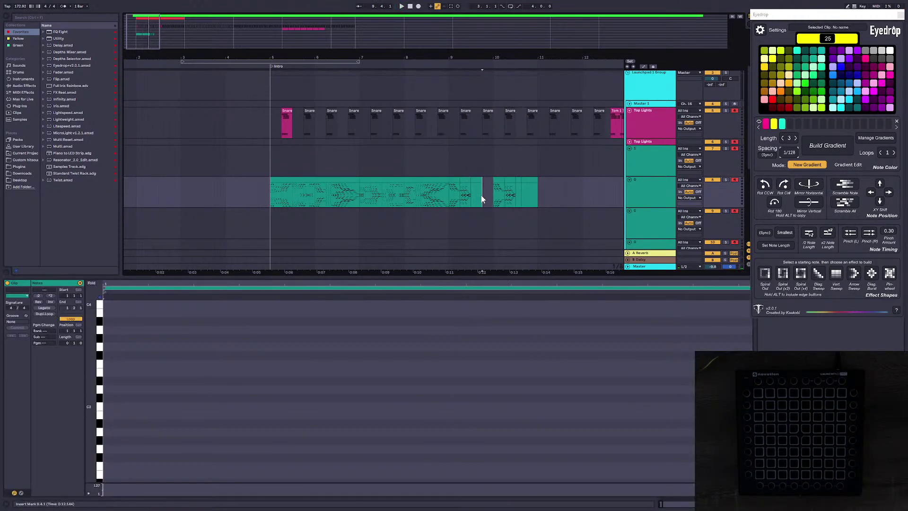
key(ctrl+v)
Step: Play back bar 9 from several beats and examine how the pasted clip at 9.4.1 fits the sequence
click(464, 196)
key(space)
key(space)
click(483, 195)
key(space)
key(space)
click(465, 195)
key(space)
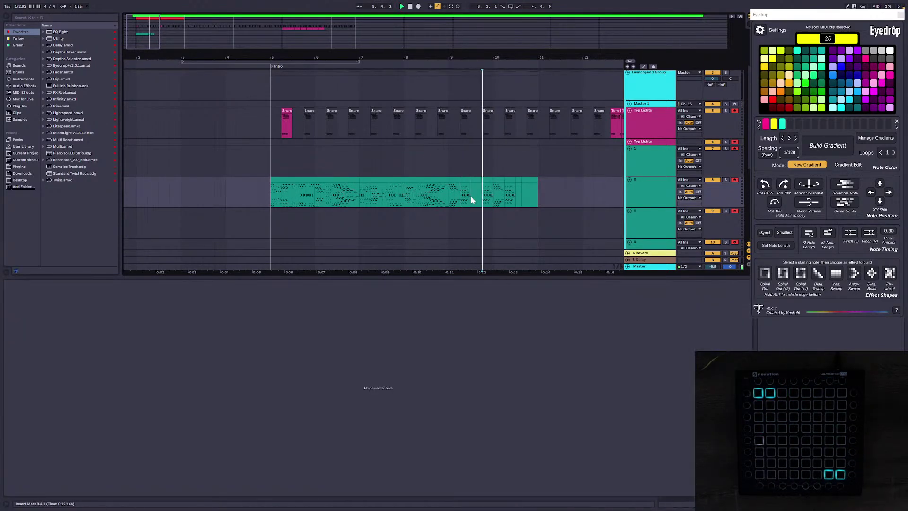
key(space)
click(449, 194)
key(space)
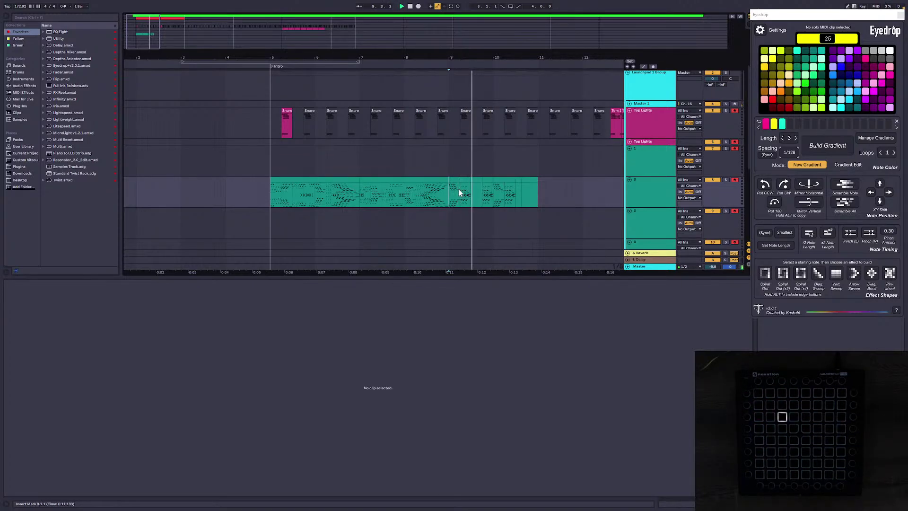
click(487, 191)
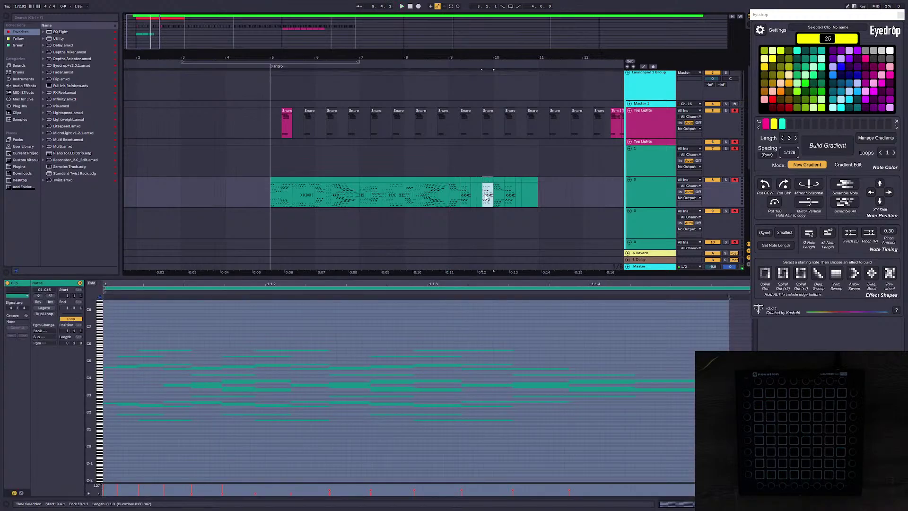
click(451, 169)
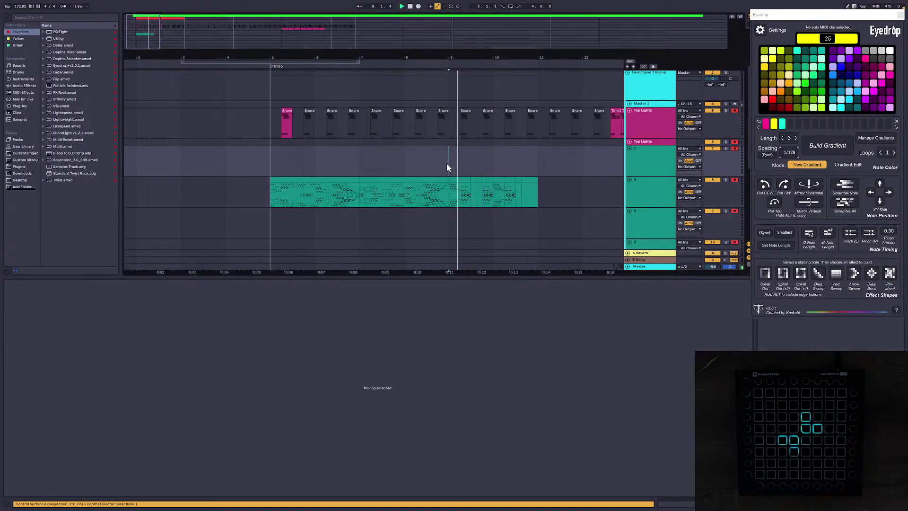
Step: Remove all notes from the clip at 9.4.1, keeping the empty clip
click(487, 185)
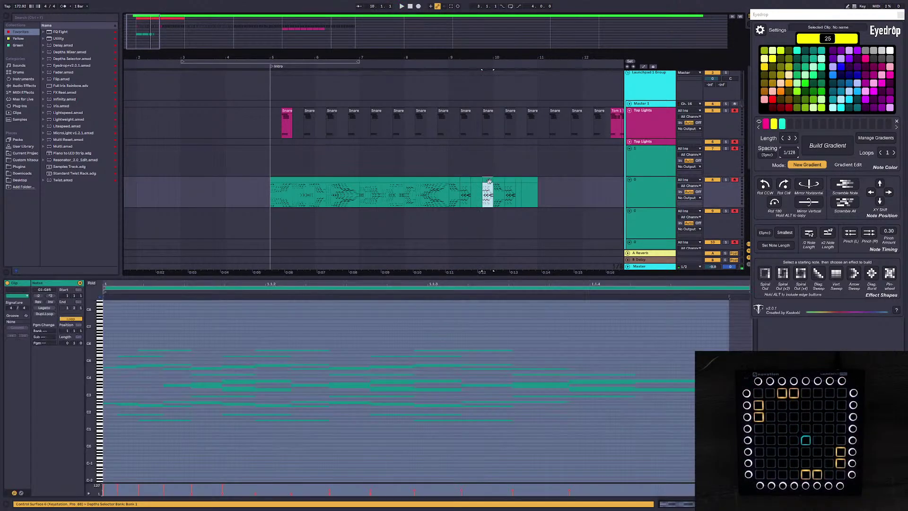
click(480, 309)
key(ctrl+a)
key(ctrl+x)
Step: Record a pad pattern at 9.3.1 and finish it with a 180-degree rotated copy, doubled note lengths, the gradient and a stretch to the full beat
click(476, 180)
click(109, 350)
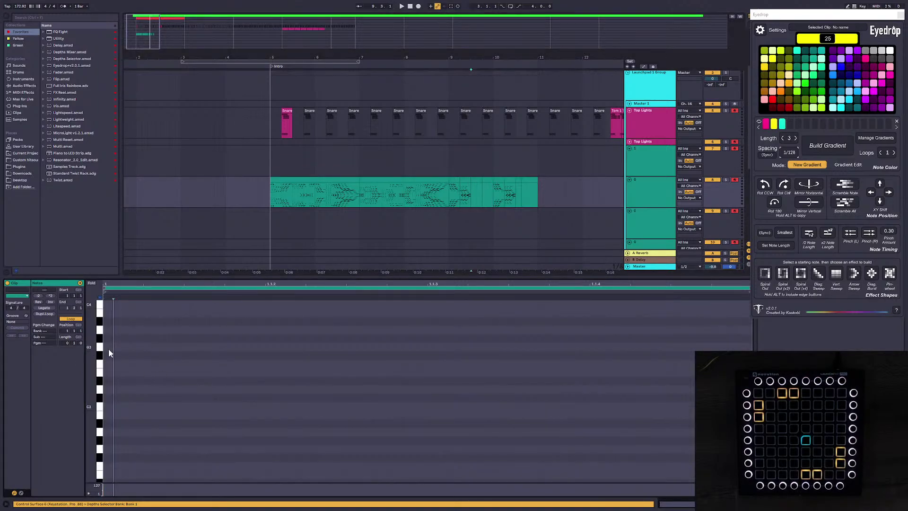
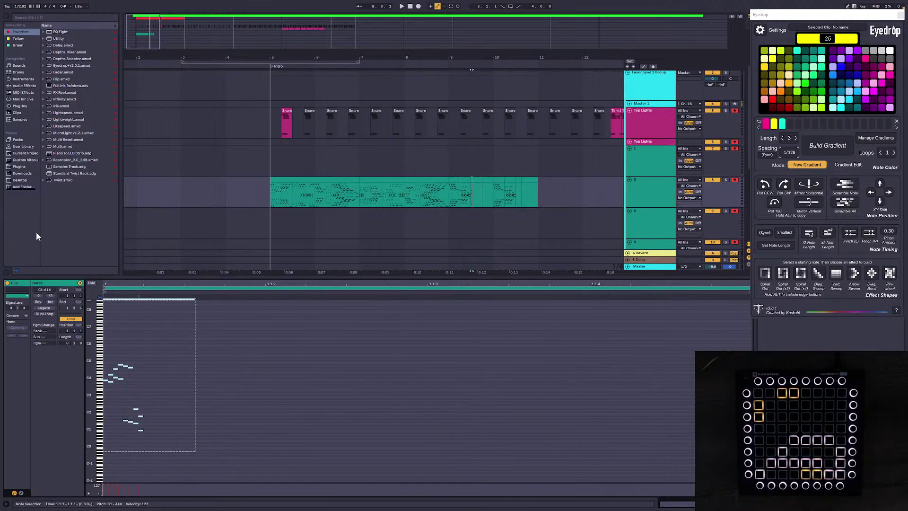
key(ctrl+a)
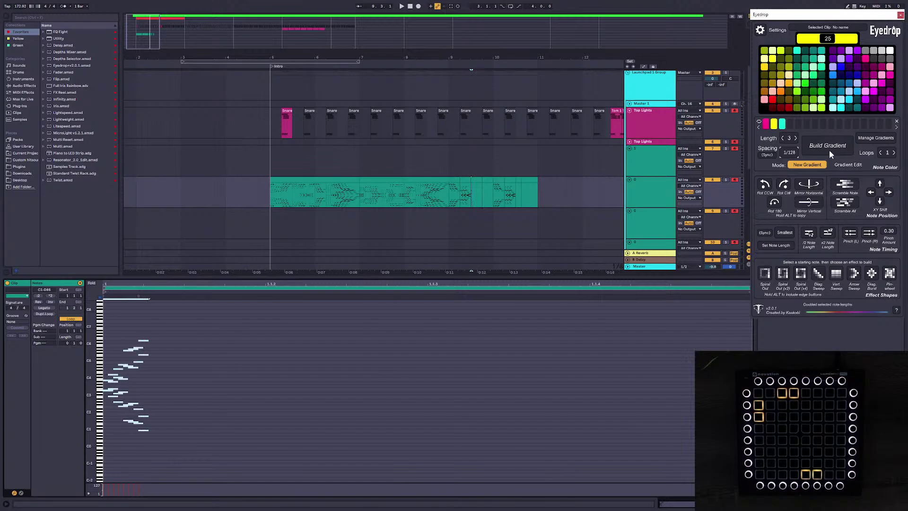
click(829, 153)
drag(179, 299, 660, 303)
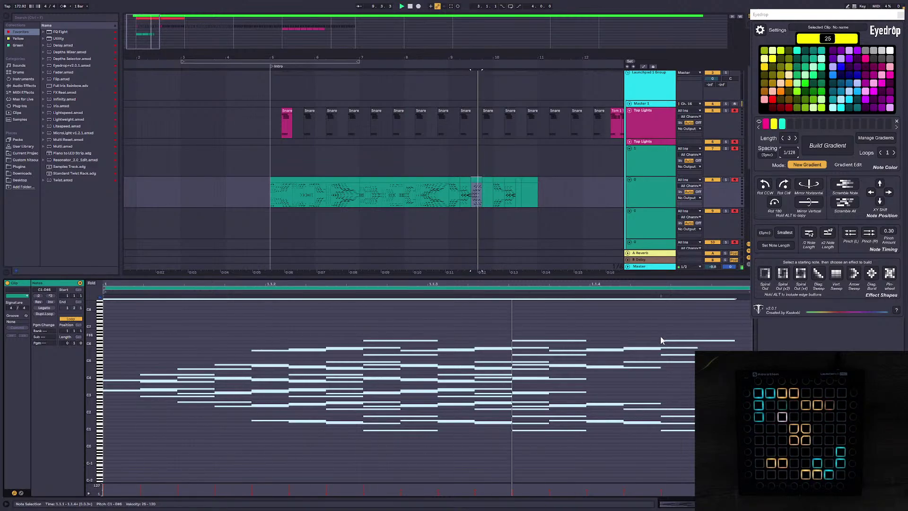
Step: Play back the new effect at 9.3.1, then the sequence from 9.1.1
key(space)
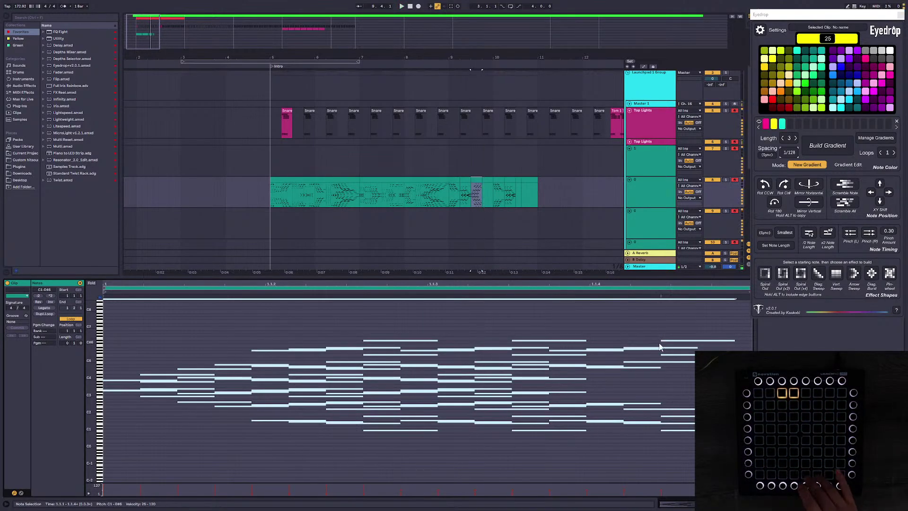
key(space)
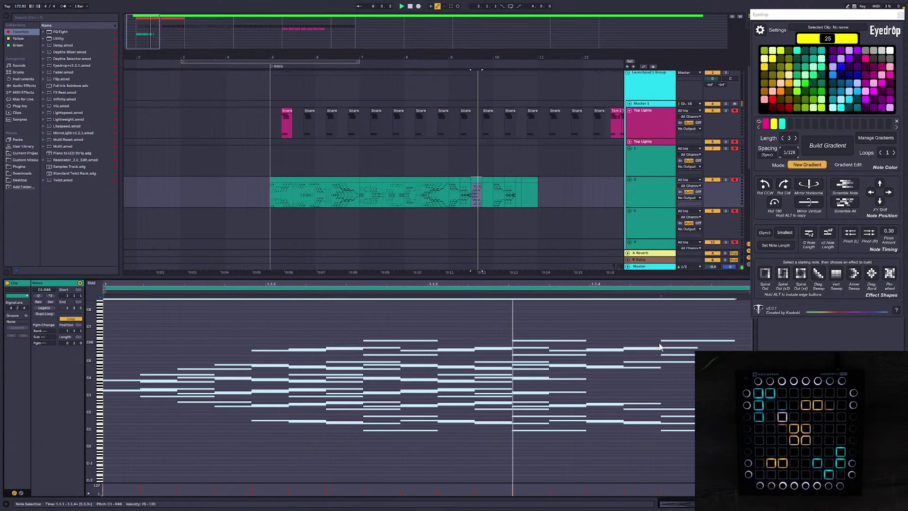
click(449, 196)
key(space)
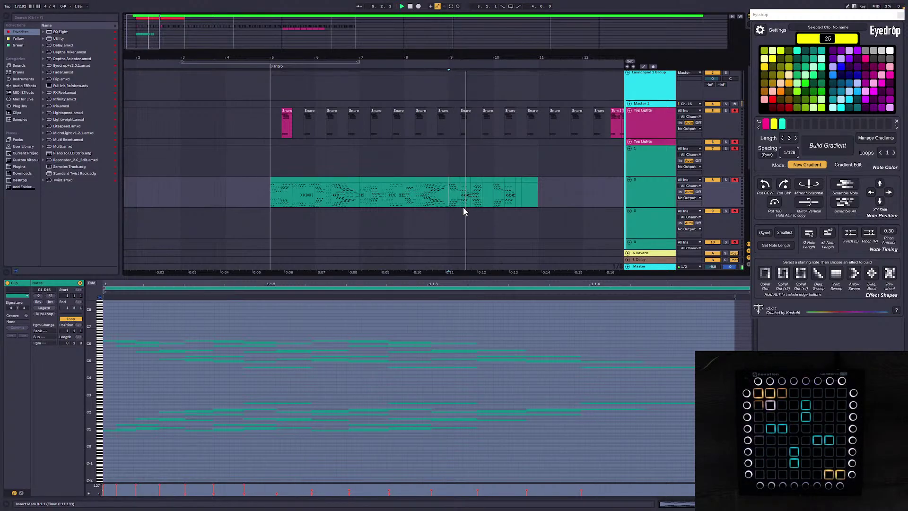
key(space)
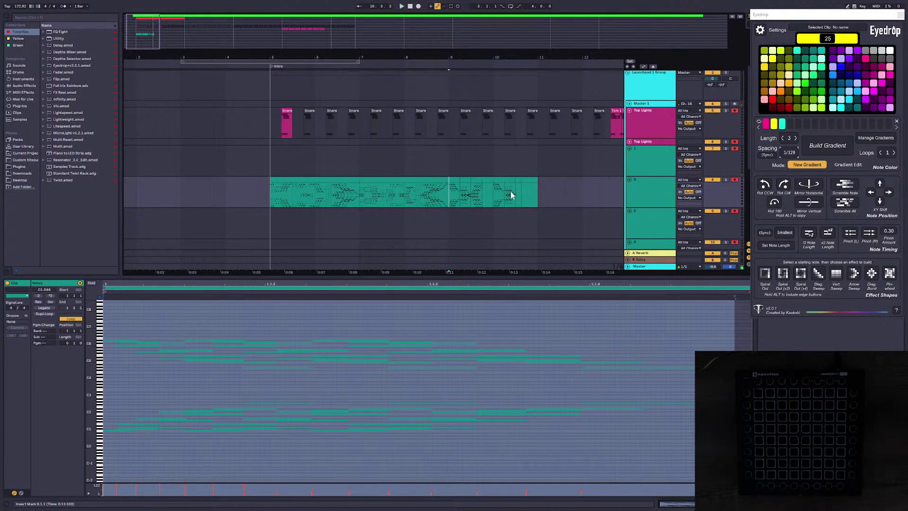
Step: Try a recorded pad pattern in the 9.4.1 clip with a 180-degree rotated copy and the gradient
click(487, 189)
click(115, 365)
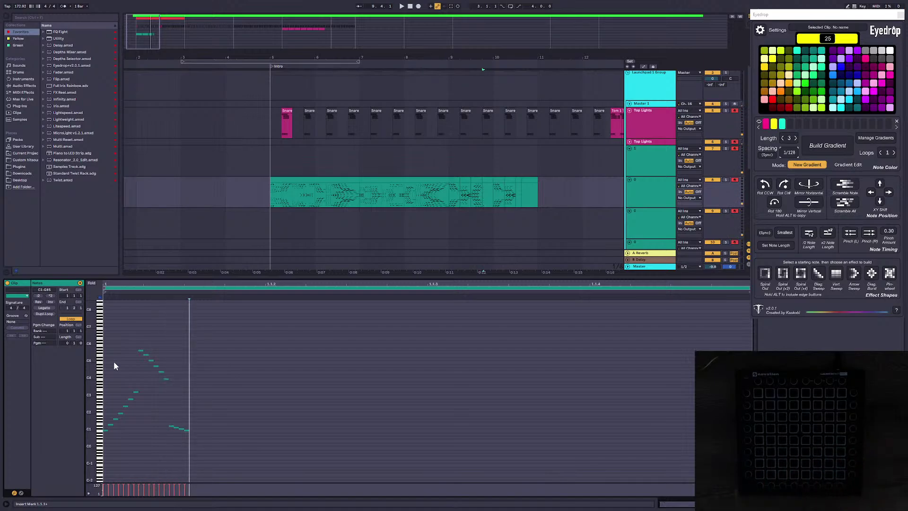
drag(244, 465, 104, 301)
alt+click(774, 203)
click(412, 347)
key(ctrl+a)
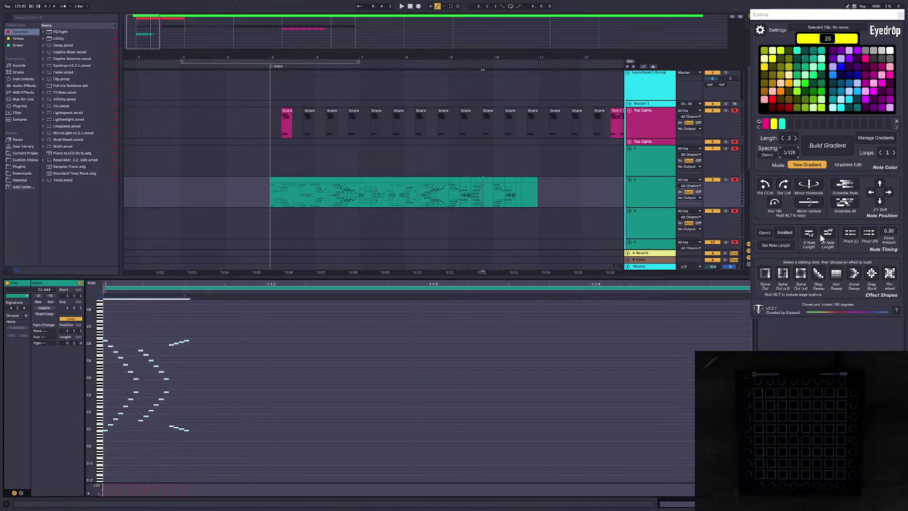
click(806, 144)
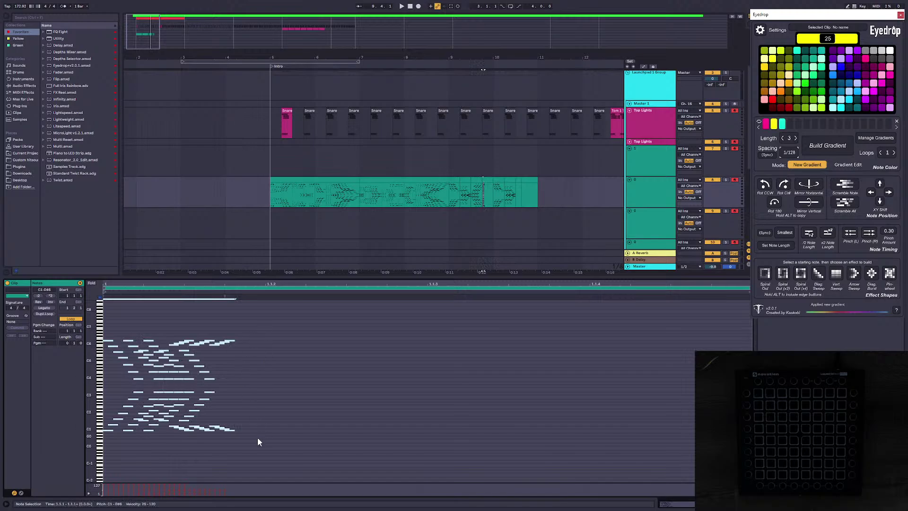
key(space)
key(space)
Step: Undo the gradient and rotated copy in the 9.4.1 clip and replace its notes with a newly recorded pad pattern
key(ctrl+z)
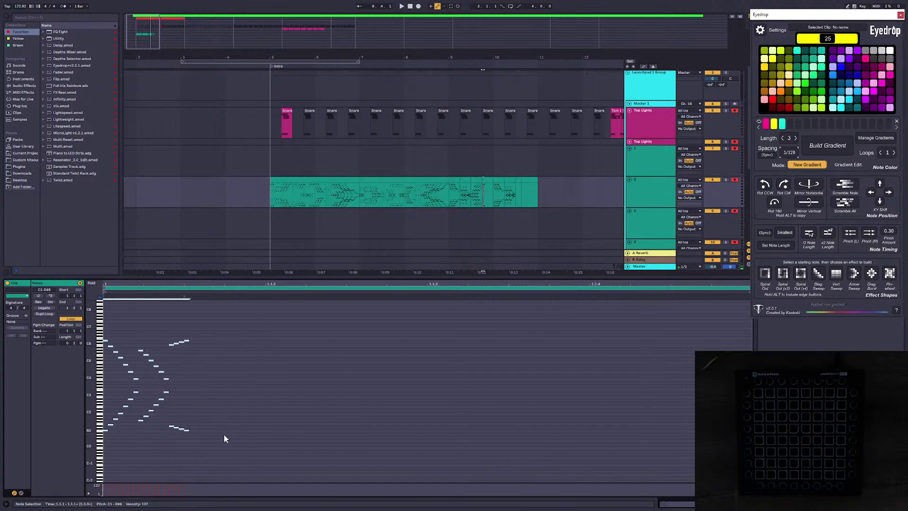
key(ctrl+z)
click(119, 355)
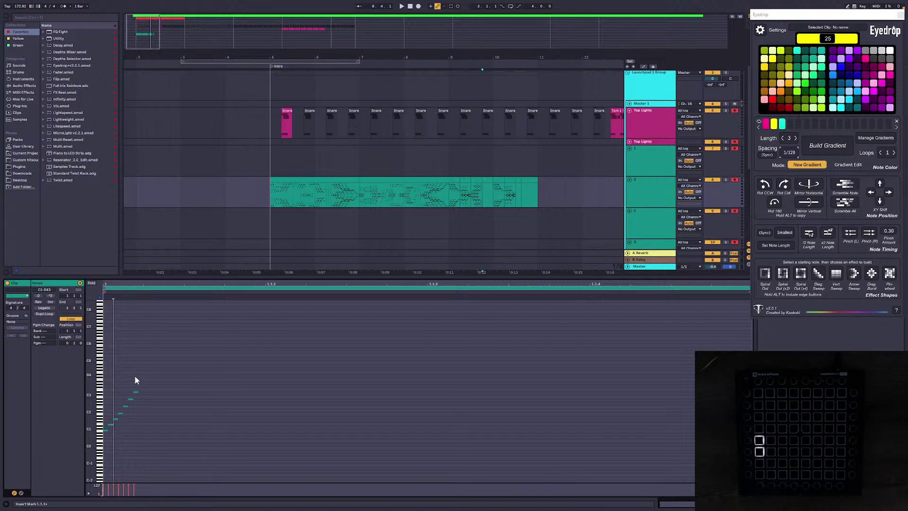
drag(198, 449, 113, 381)
key(Delete)
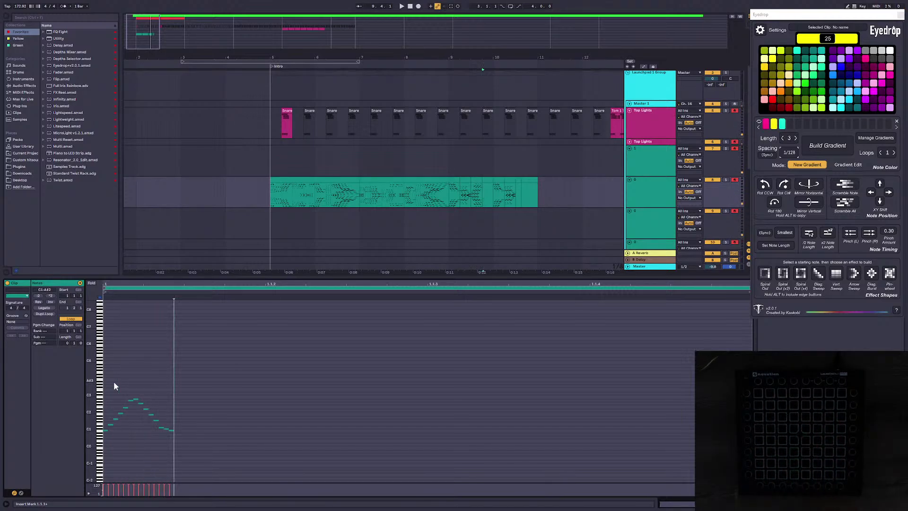
Step: Build the 9.4.1 effect with a 180-degree rotated copy, doubled note lengths, the gradient and a stretch to the full beat
click(326, 353)
key(ctrl+a)
alt+click(780, 204)
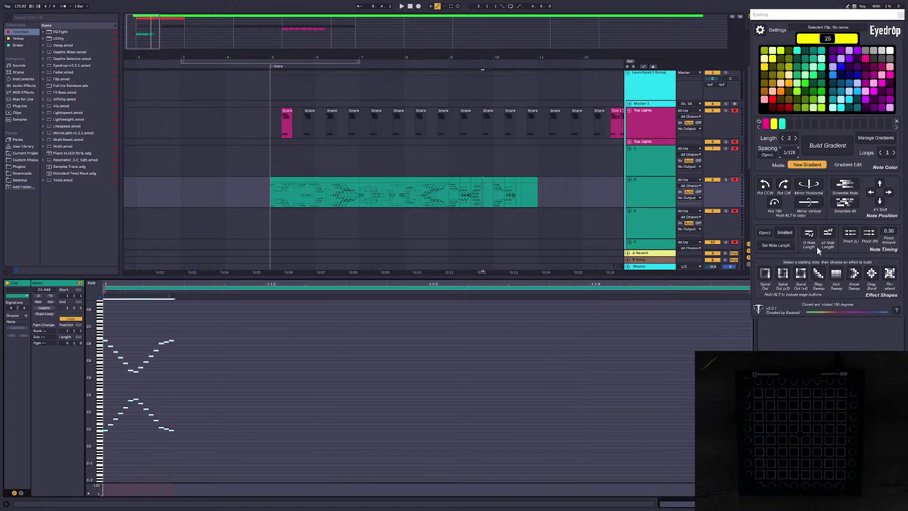
click(830, 150)
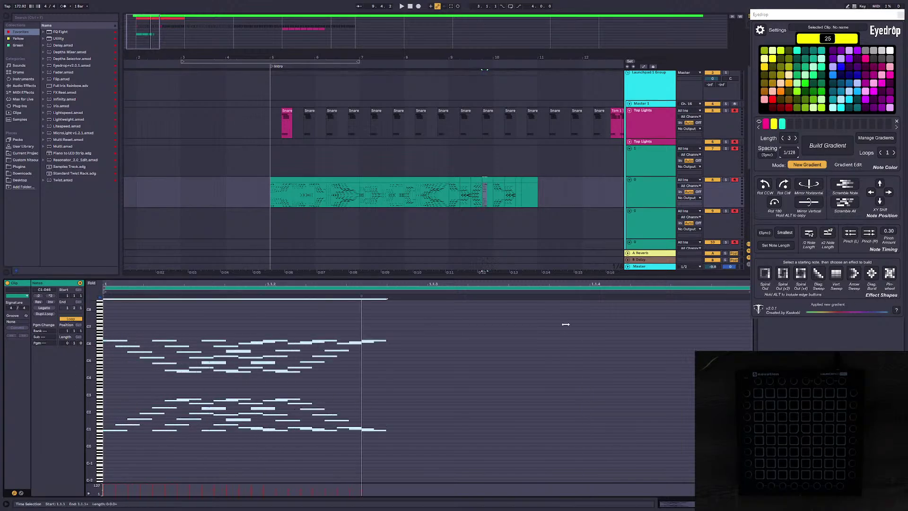
Step: Pinch the 9.4.1 effect left by 0.30 and play it back, ending with the clip at 9.1.1 selected
key(space)
key(space)
key(space)
key(space)
key(space)
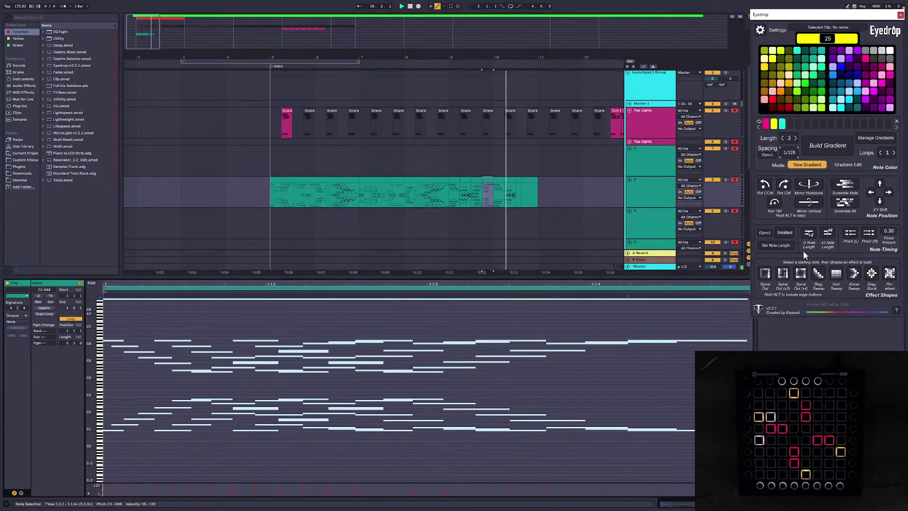
click(453, 180)
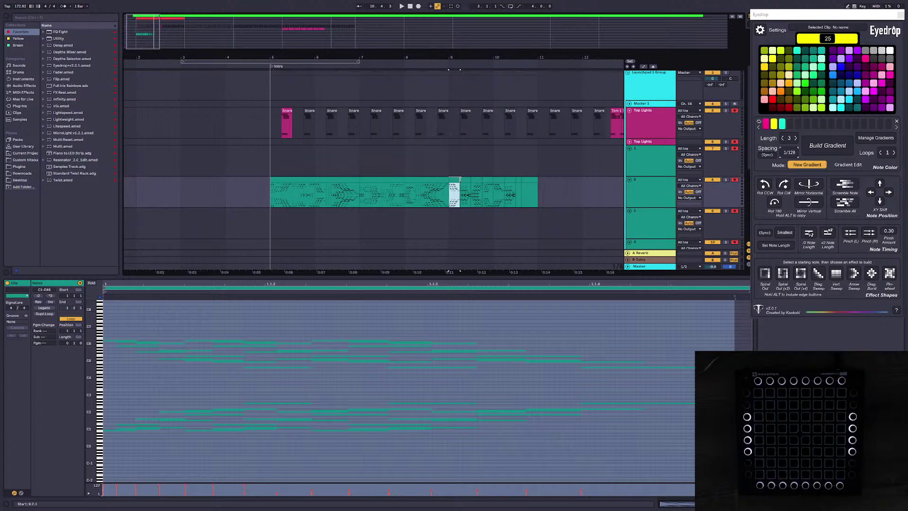
Step: Play back the light effects from 9.1.1 and then from 10.1.1 to review their timing
key(space)
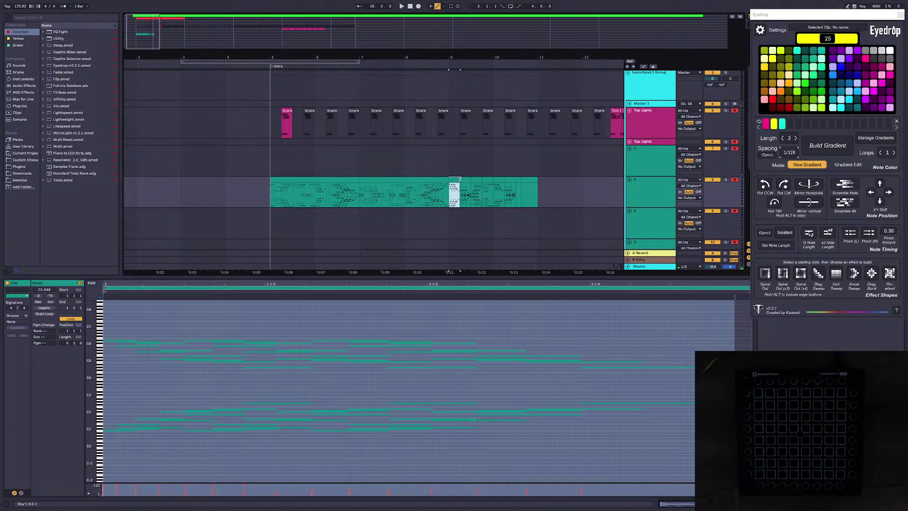
key(space)
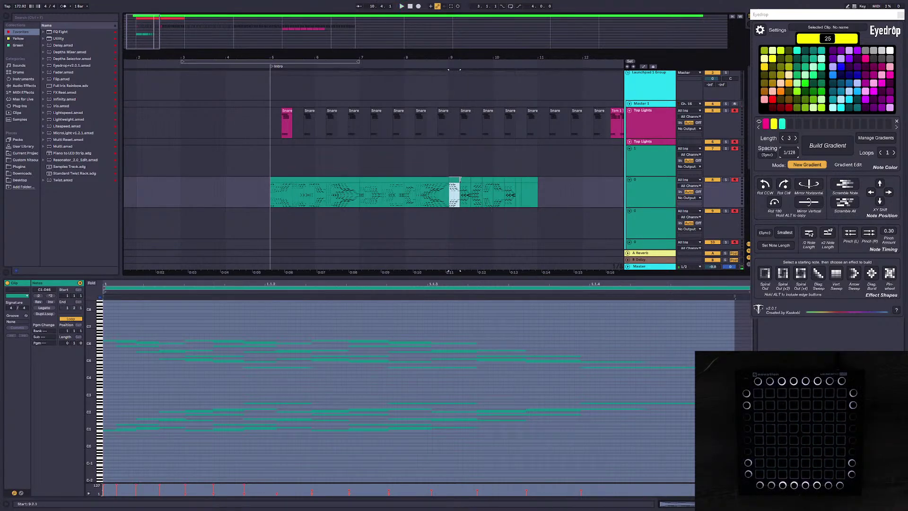
key(space)
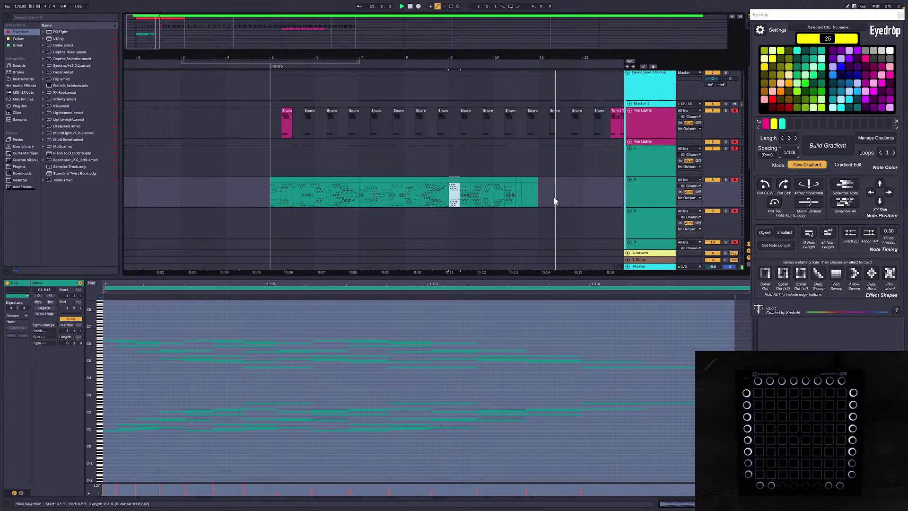
drag(183, 42, 188, 34)
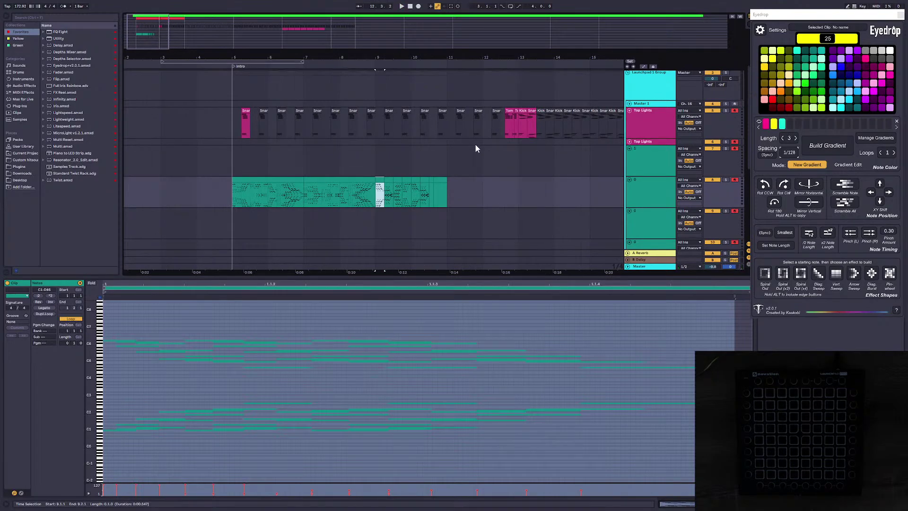
click(424, 186)
click(410, 191)
key(space)
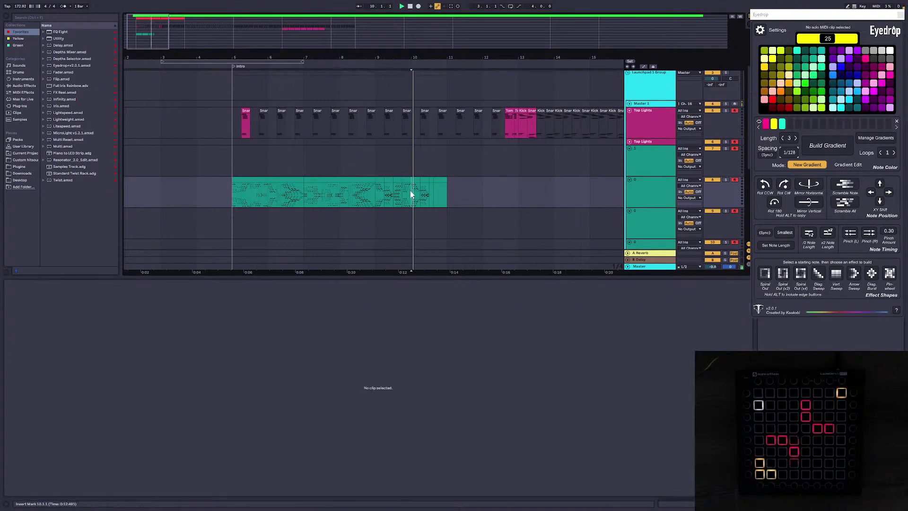
key(space)
key(space)
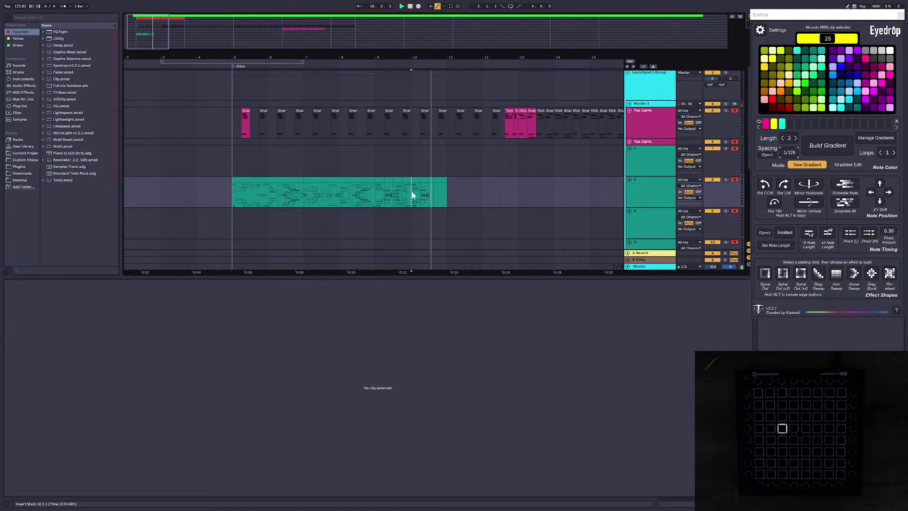
key(space)
Step: Move the empty half-beat clip at 10.3.1 to the track below and make it a two-beat clip ending at 11.1.1
click(431, 182)
drag(431, 206, 434, 226)
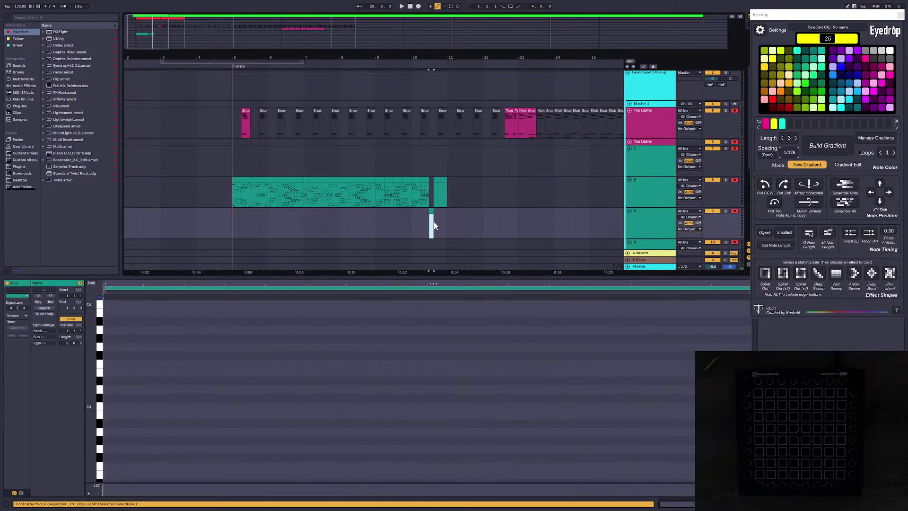
key(ctrl+j)
click(429, 189)
drag(419, 57, 411, 102)
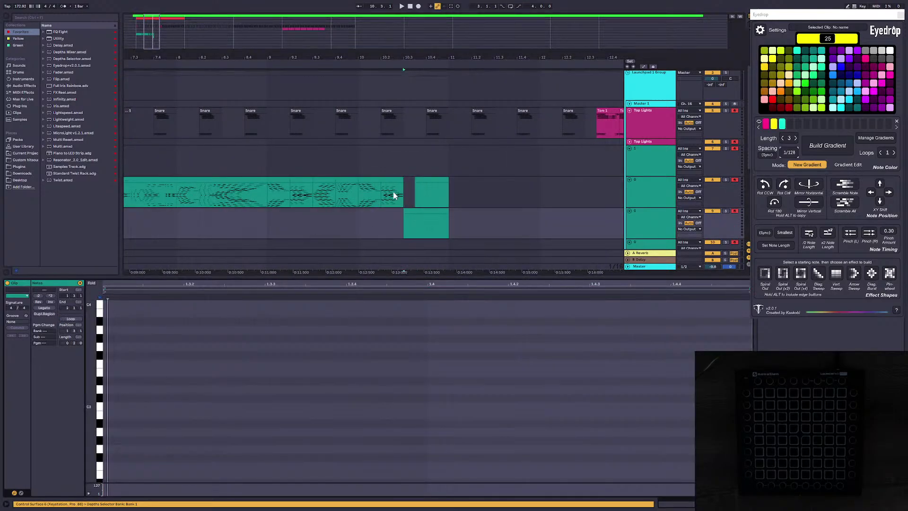
Step: Crop the two-beat clip at 10.3.1 so its content starts at 1.1.1
click(380, 196)
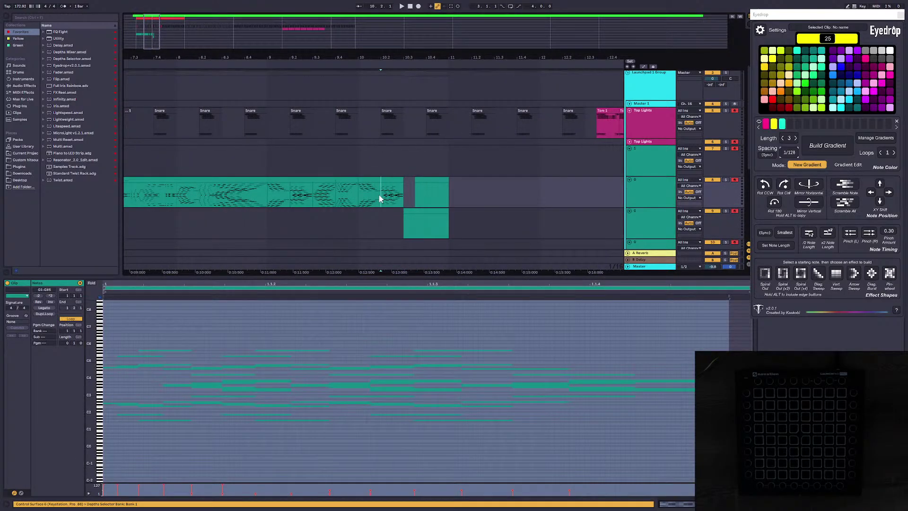
click(444, 221)
click(114, 353)
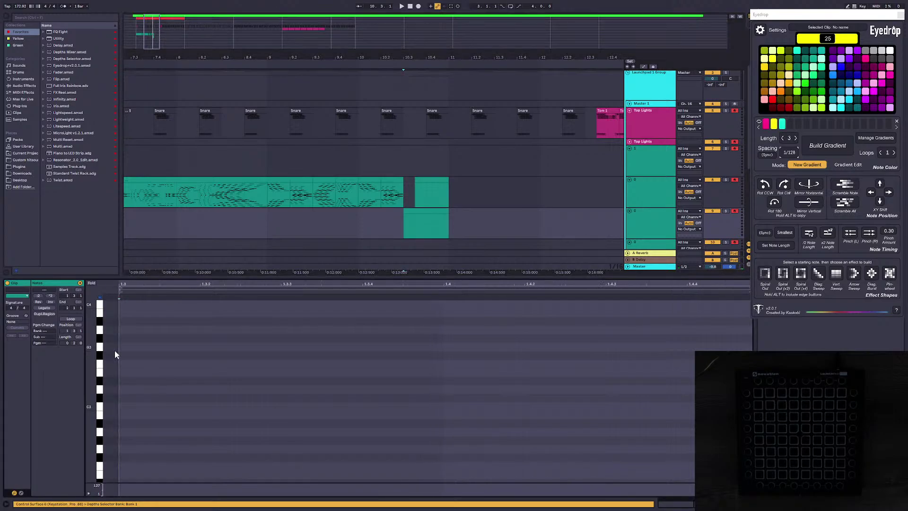
right_click(414, 214)
click(437, 302)
click(431, 232)
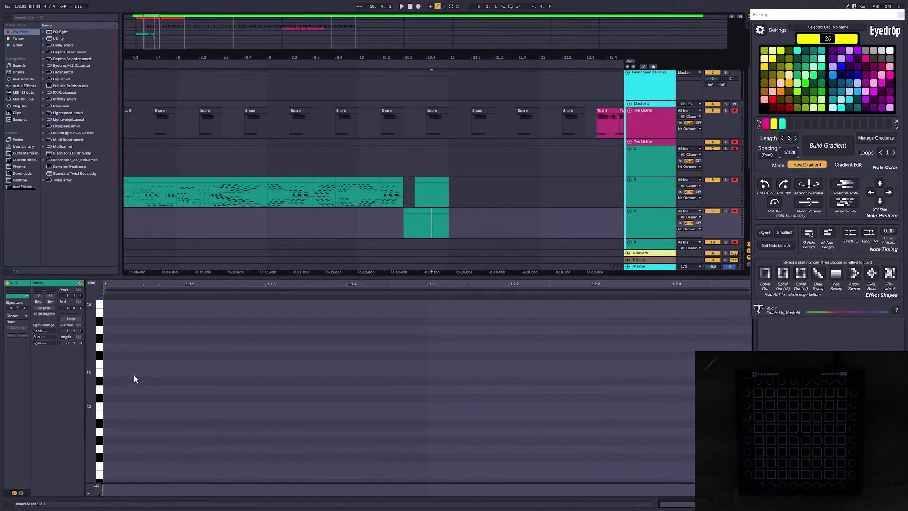
Step: Record a short pad pattern at the start of the 10.3.1 clip, select all its notes and play it back
click(119, 373)
double_click(91, 373)
key(Left)
key(Left)
key(Left)
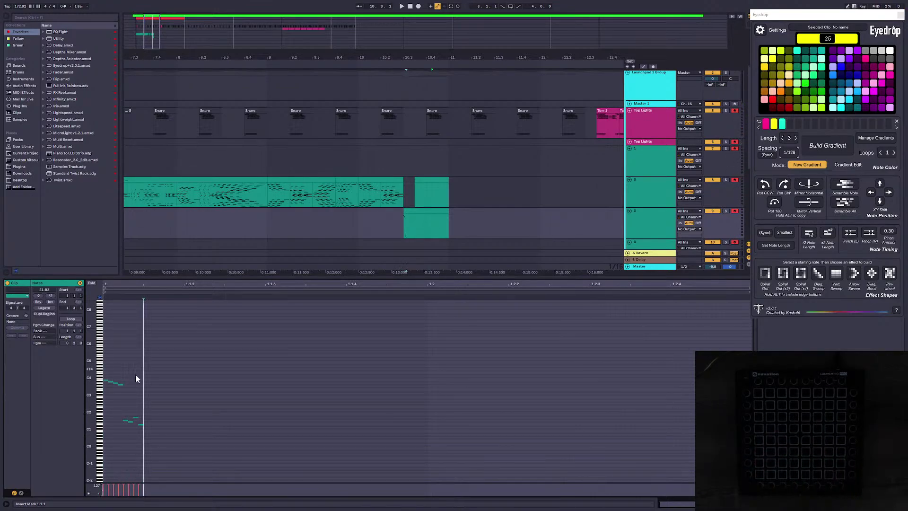
click(164, 378)
key(ctrl+a)
key(space)
key(space)
key(space)
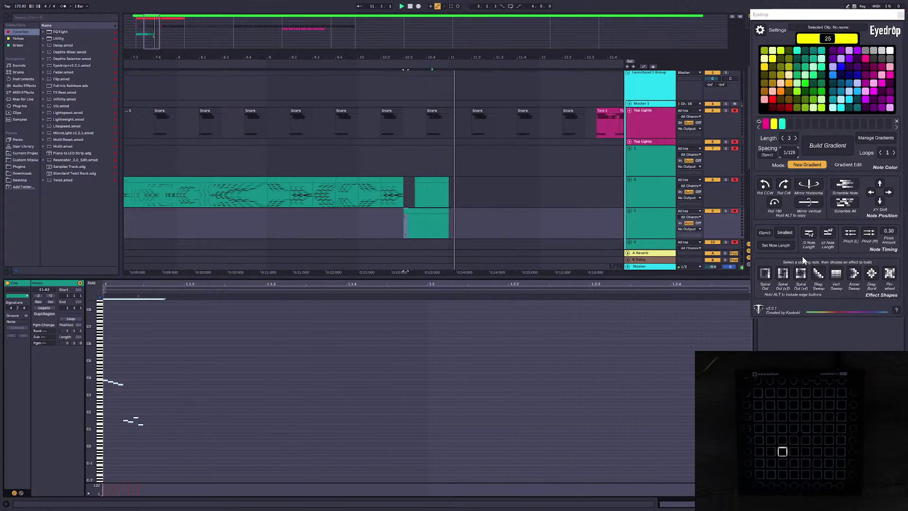
Step: Double the lengths of the recorded notes in the 10.3.1 clip and add a 180-degree rotated copy
click(420, 209)
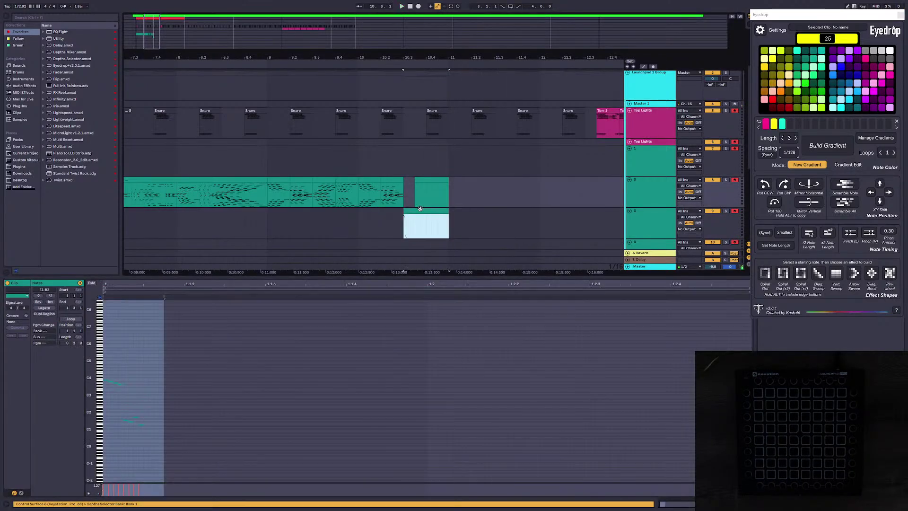
click(419, 209)
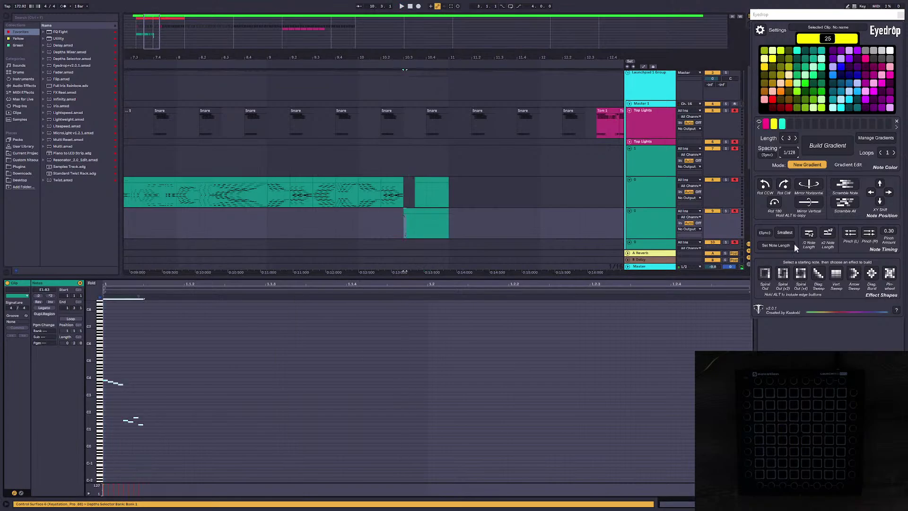
click(831, 231)
alt+click(774, 203)
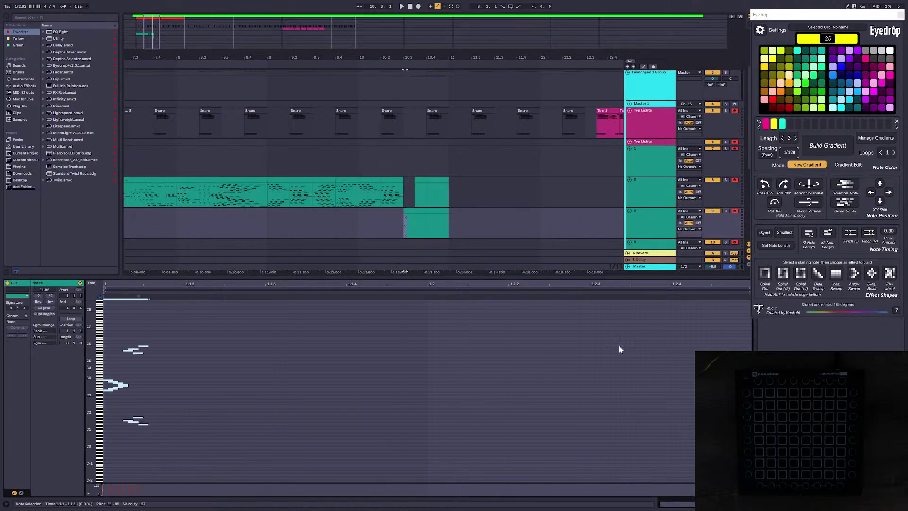
Step: Try the three-colour gradient on the 10.3.1 pattern, rebuilt with 1/64 spacing, stretched and pinched left by 0.30
click(826, 146)
key(ctrl+z)
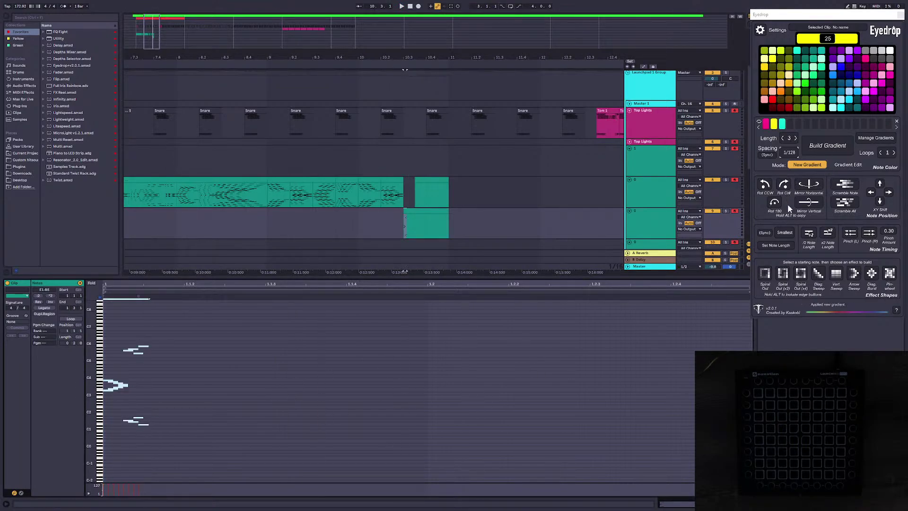
drag(791, 155, 791, 152)
click(827, 146)
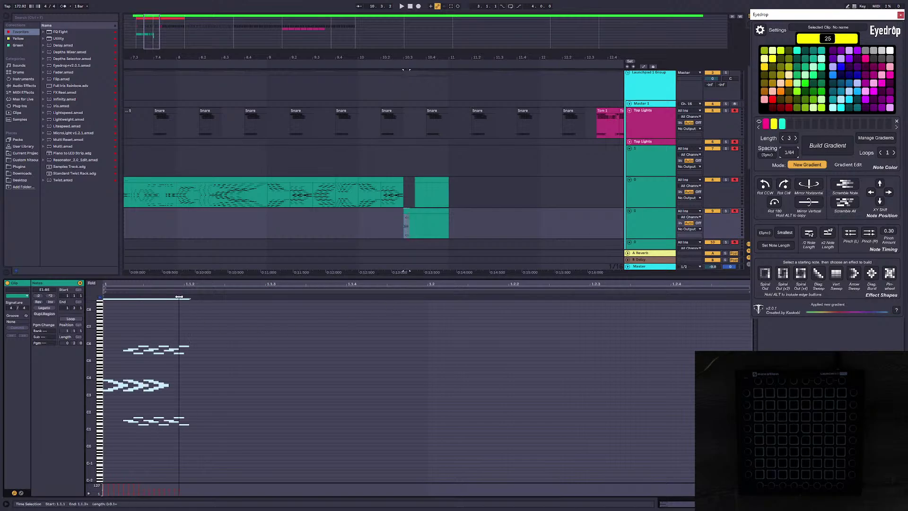
drag(180, 296, 666, 296)
click(851, 234)
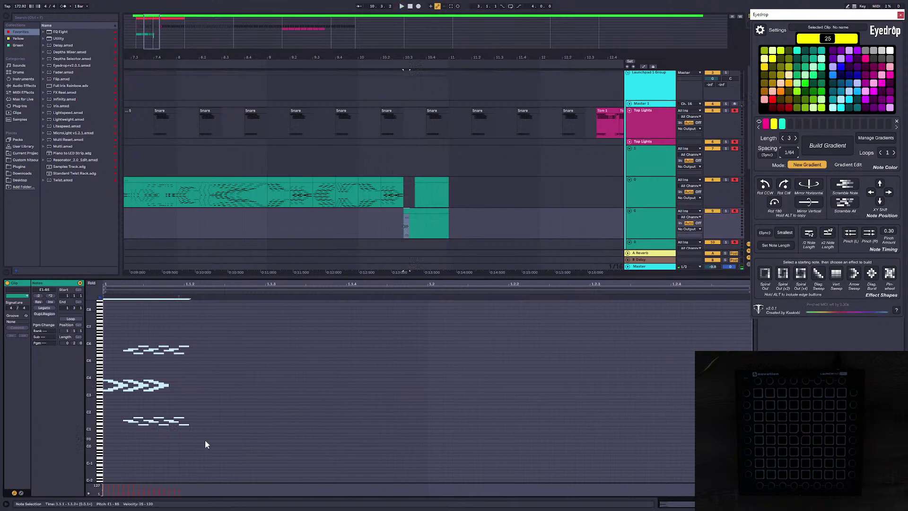
Step: Set the gradient length to 6
click(795, 138)
click(795, 138)
click(795, 138)
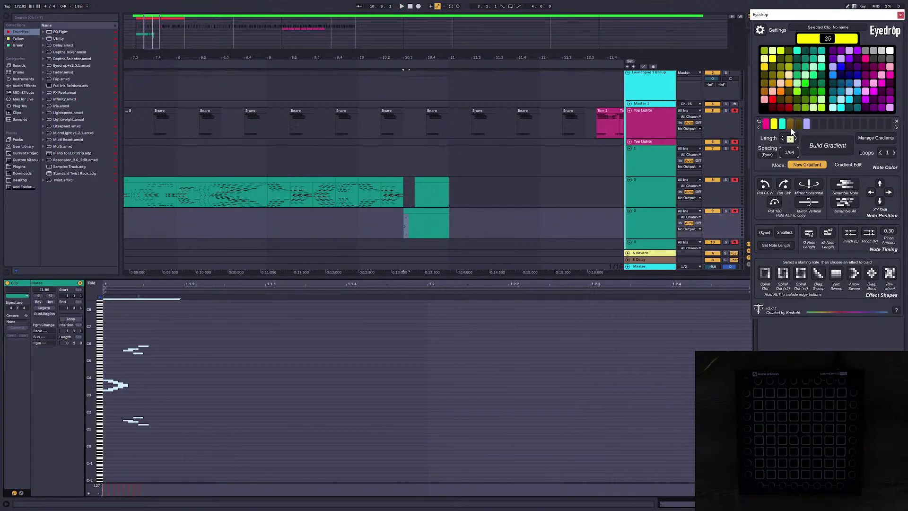
Step: Try green and then magenta 120 as the fourth gradient colour
click(790, 123)
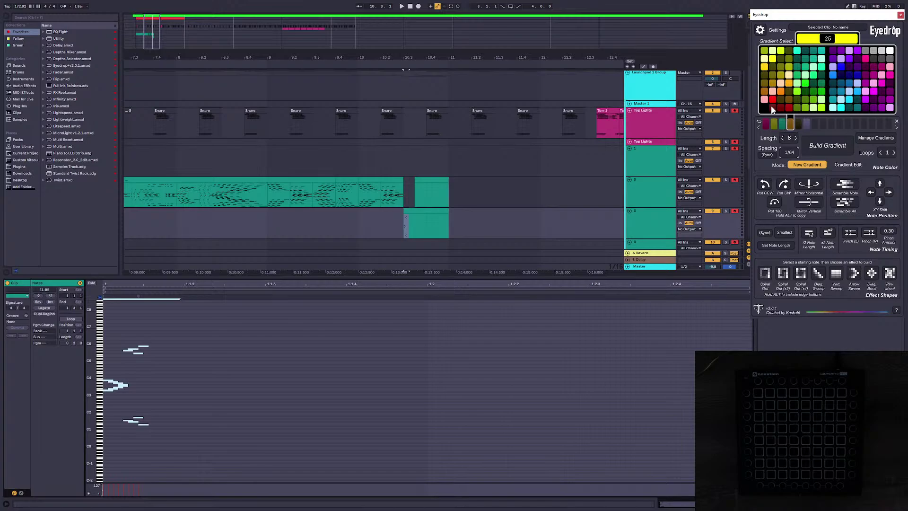
click(805, 91)
click(806, 123)
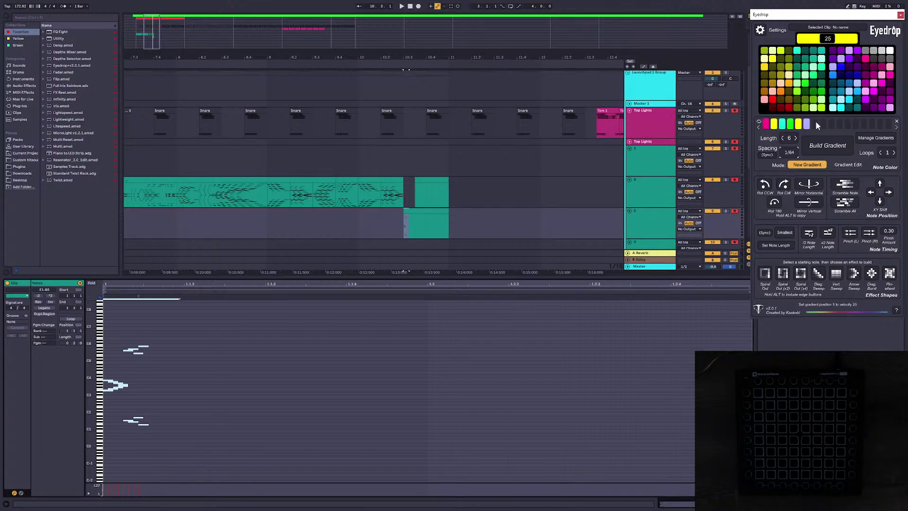
click(790, 124)
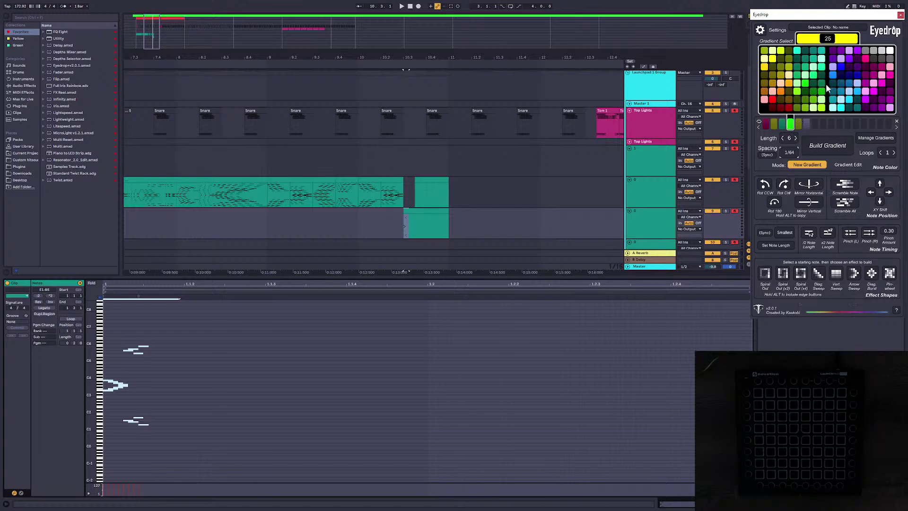
click(868, 60)
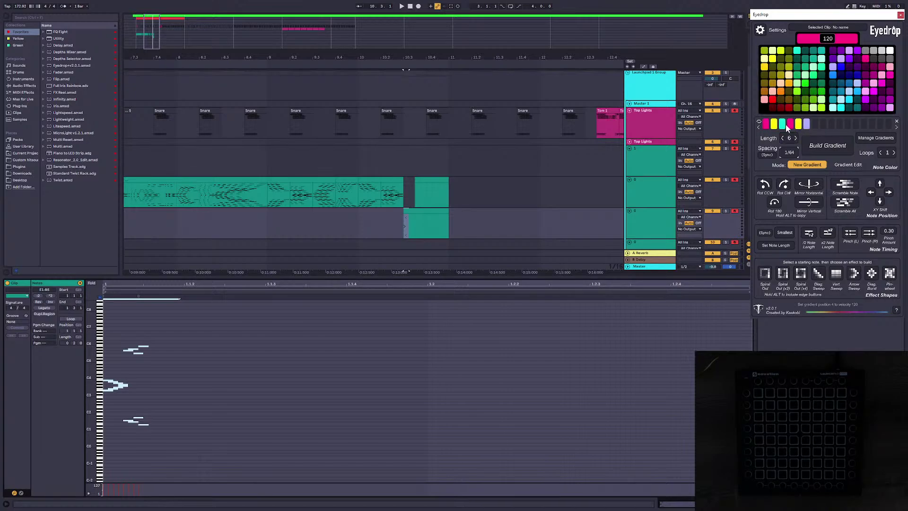
Step: Extend the gradient to seven colours, with positions 4 to 7 set to yellow 25, magenta 120, red 5 and orange 10
click(790, 126)
click(773, 59)
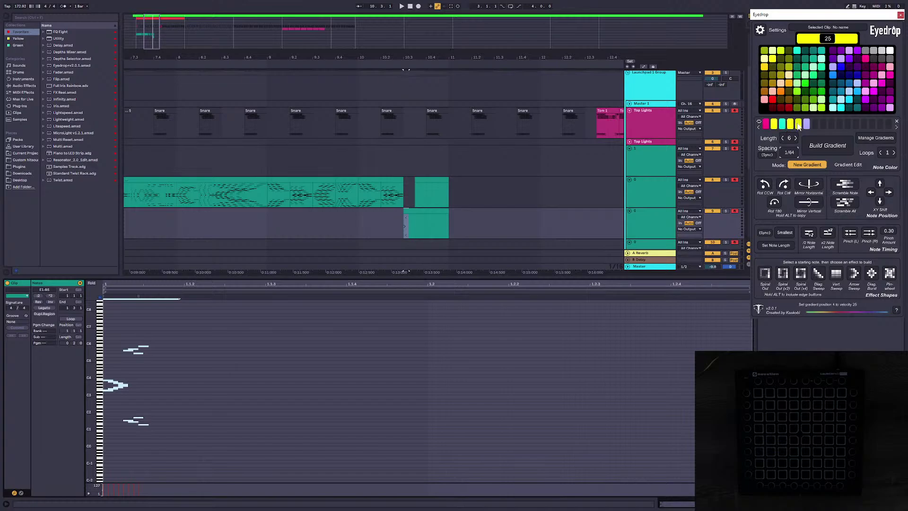
click(797, 125)
click(863, 60)
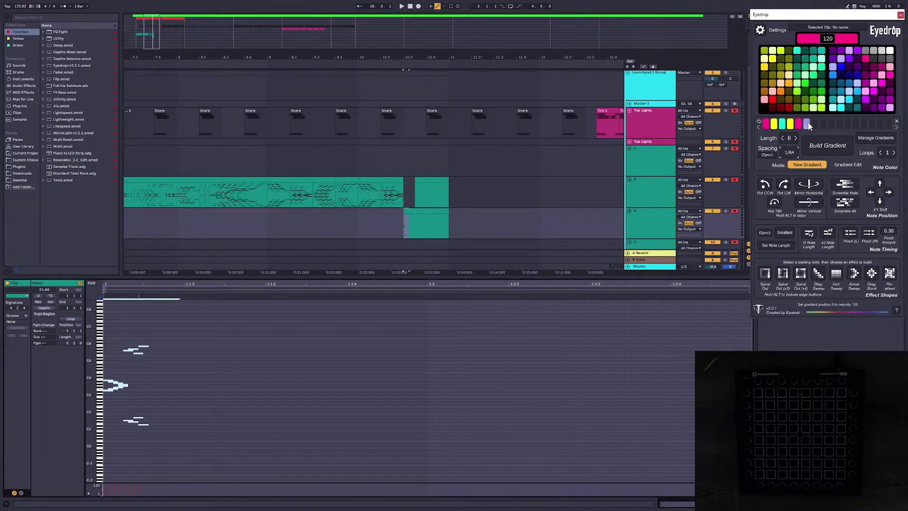
click(807, 124)
click(774, 99)
click(814, 124)
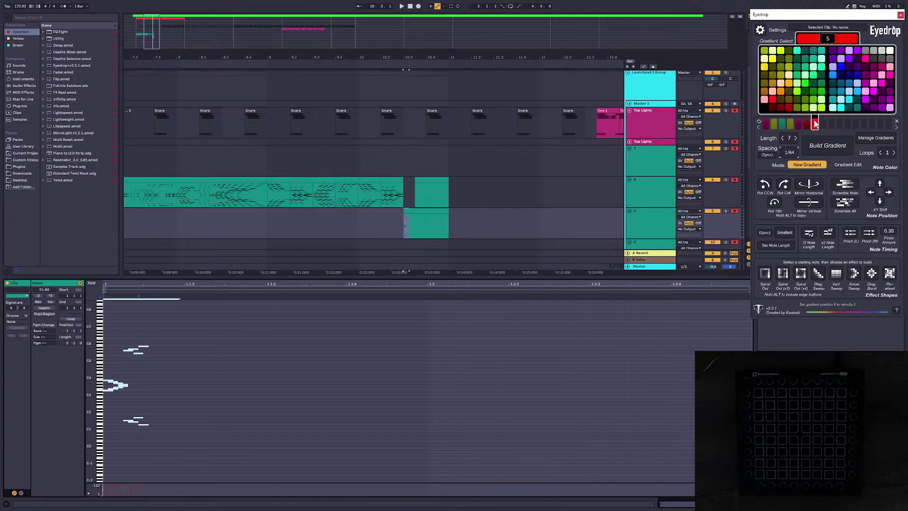
click(780, 91)
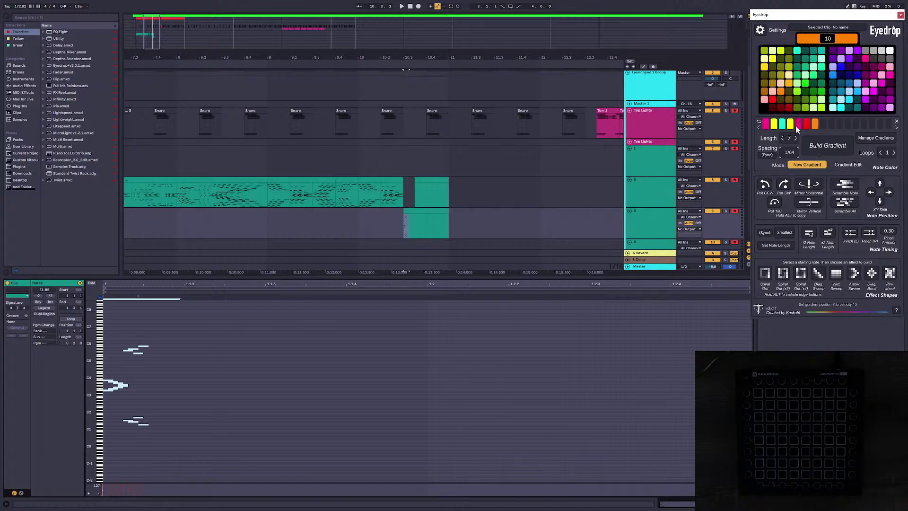
Step: Build the seven-colour gradient at 1/32 spacing on all the 10.3.1 notes and stretch the result to nearly two beats
click(205, 343)
key(ctrl+a)
alt+click(779, 203)
click(827, 146)
click(293, 362)
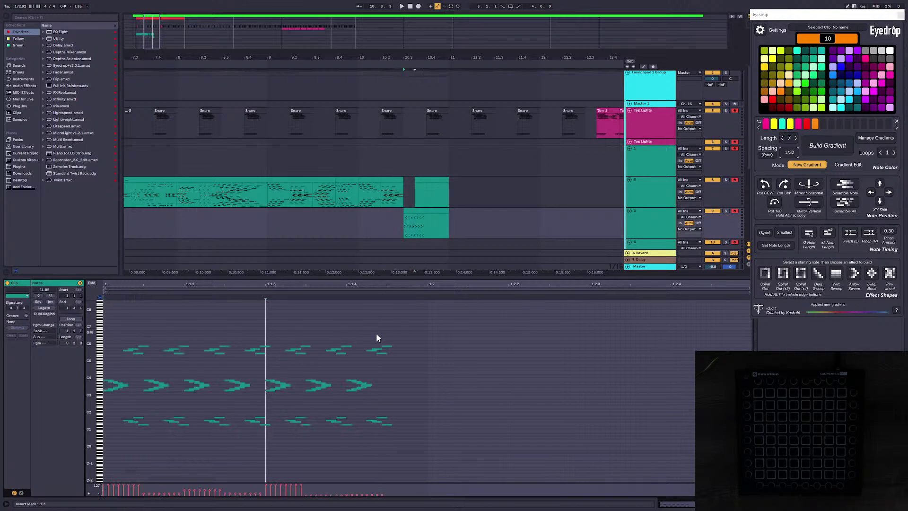
key(ctrl+a)
drag(392, 297, 722, 296)
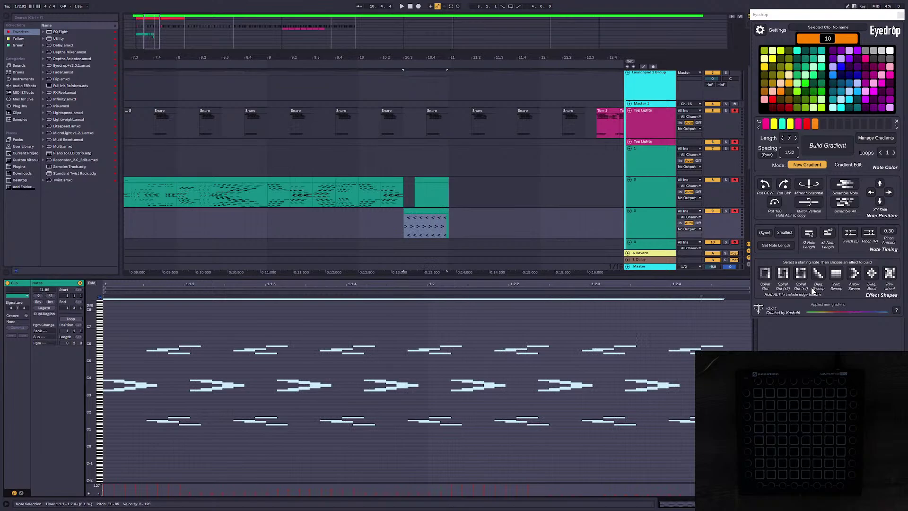
Step: Double the note lengths of the 10.3.1 effect and pinch it left by 0.30, comparing it in playback with a pinch alone
click(849, 231)
key(space)
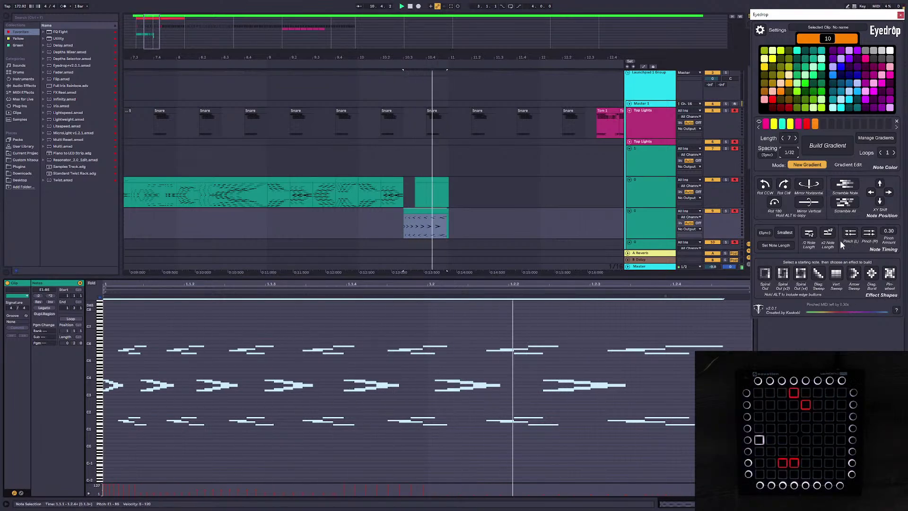
click(828, 234)
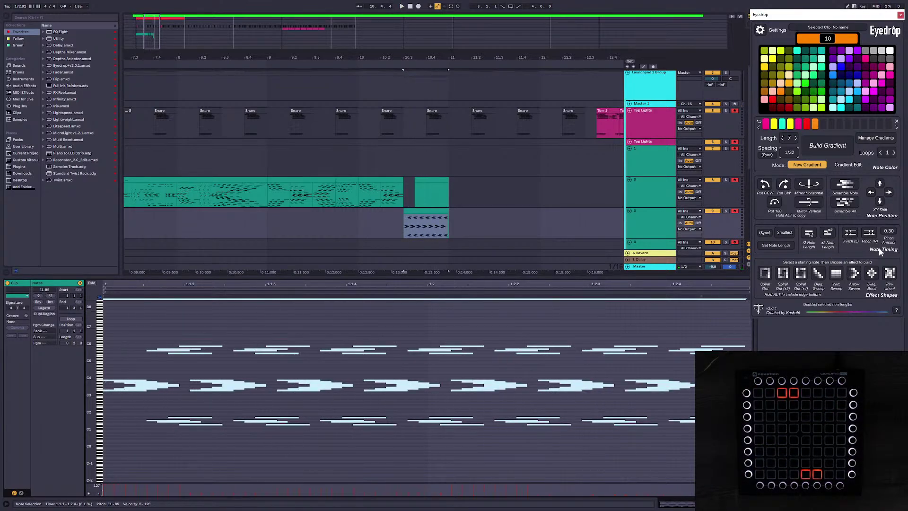
click(850, 232)
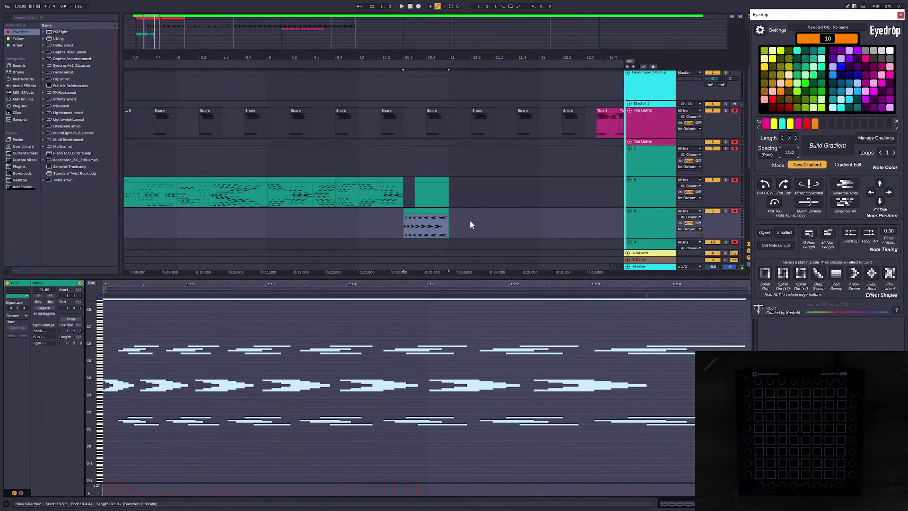
Step: Move the empty leftover clip up one track and place the two-beat effect at 10.3.1 on the main effects track
click(425, 189)
drag(427, 180, 427, 165)
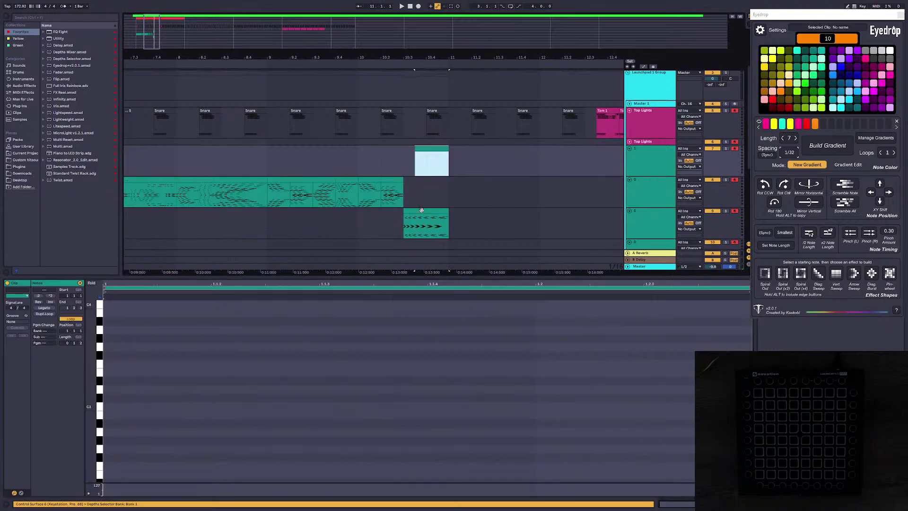
drag(424, 217, 421, 179)
click(424, 201)
click(432, 155)
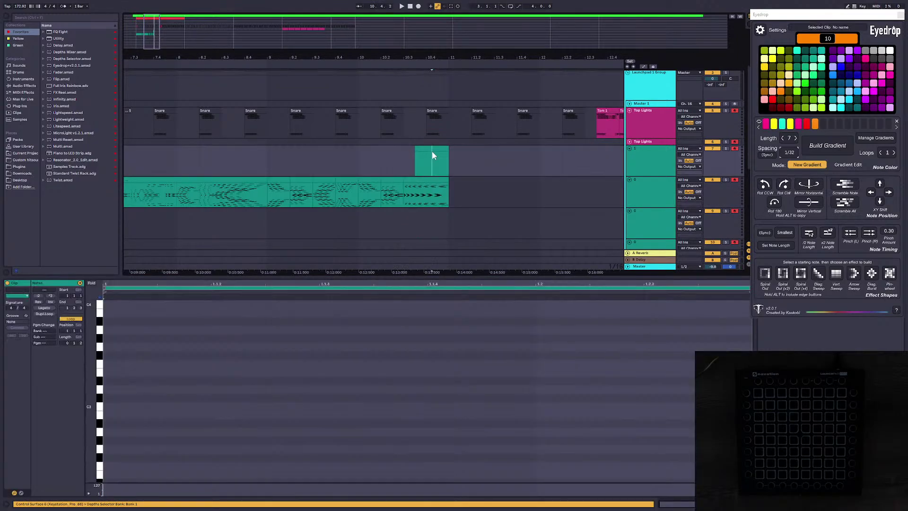
Step: Try a pad pattern in the short clip above 10.3.1, with a 180-degree copy, the seven-colour gradient and a 0.30 left pinch
click(107, 350)
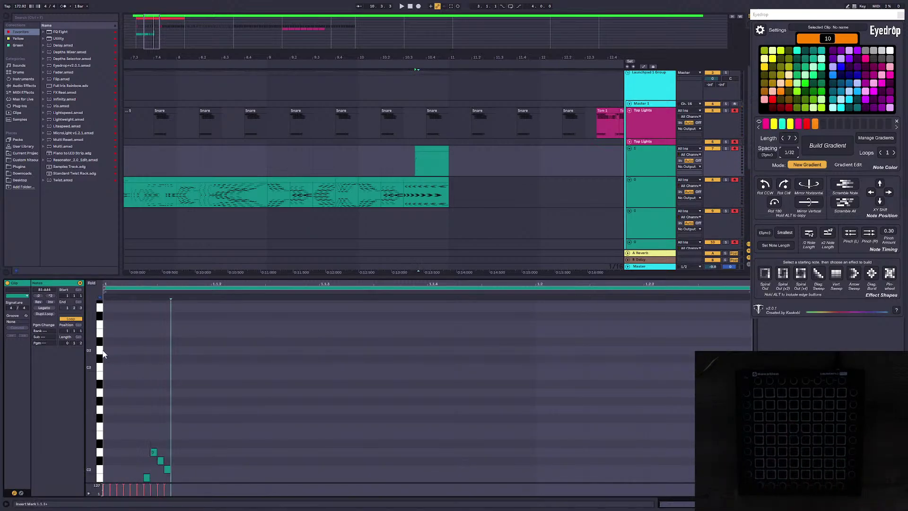
drag(100, 352, 83, 415)
drag(191, 442, 104, 341)
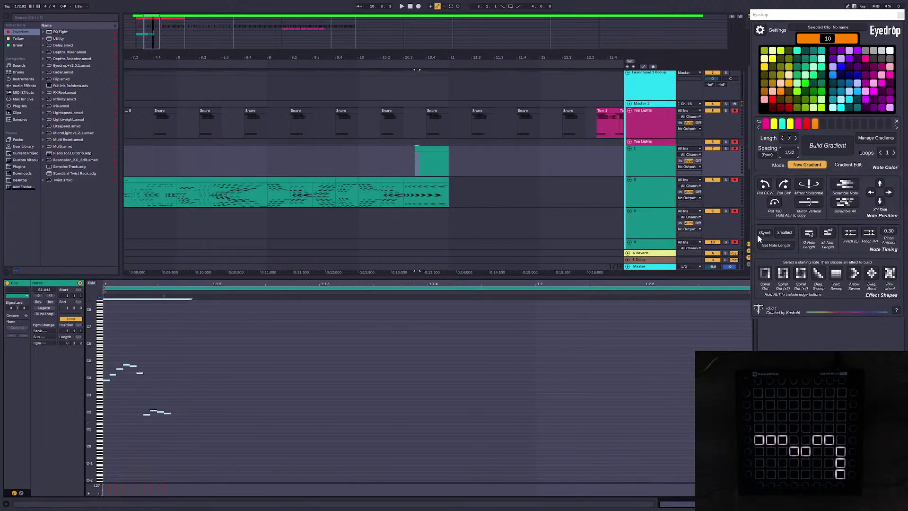
click(774, 204)
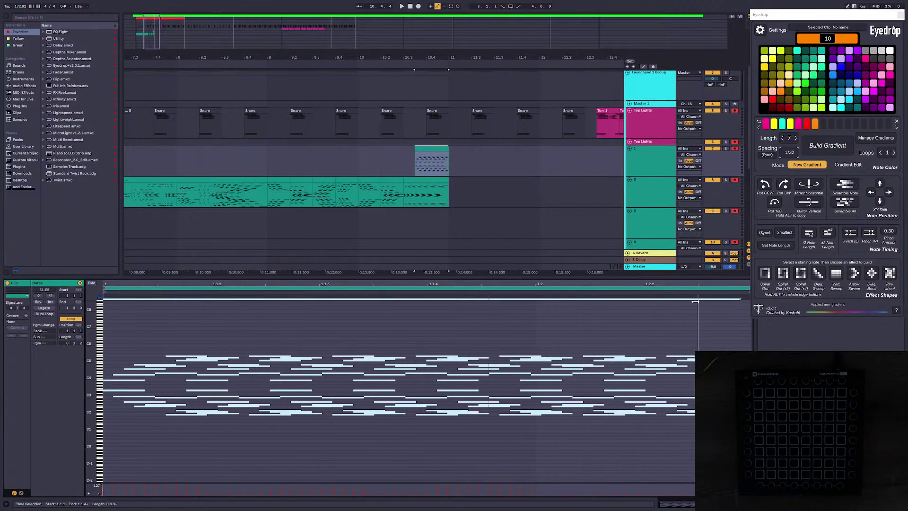
click(849, 234)
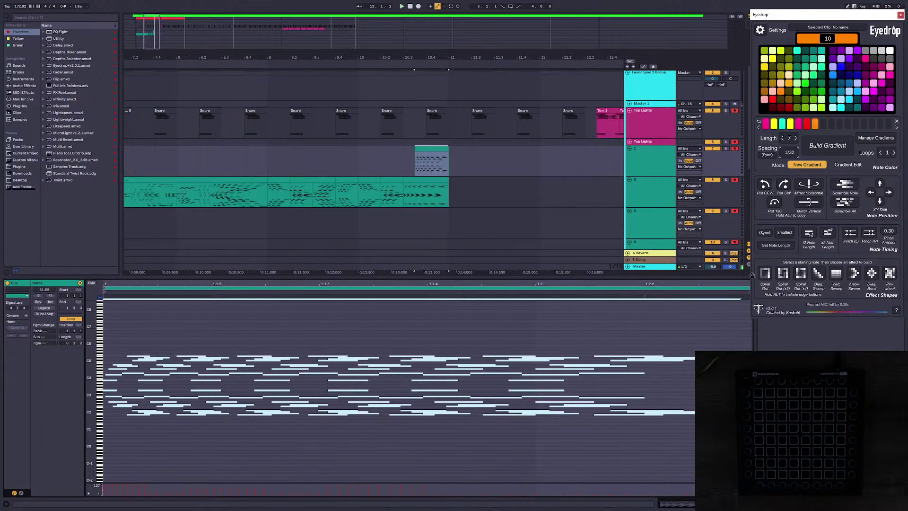
Step: Play the two layered effects at 10.3.1, compare their clips and clear the notes from the upper one
click(423, 179)
key(space)
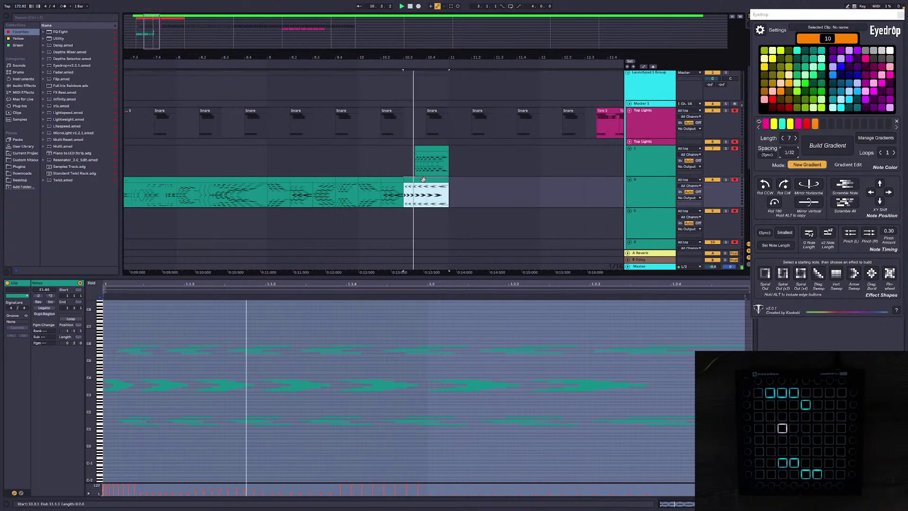
key(space)
click(432, 149)
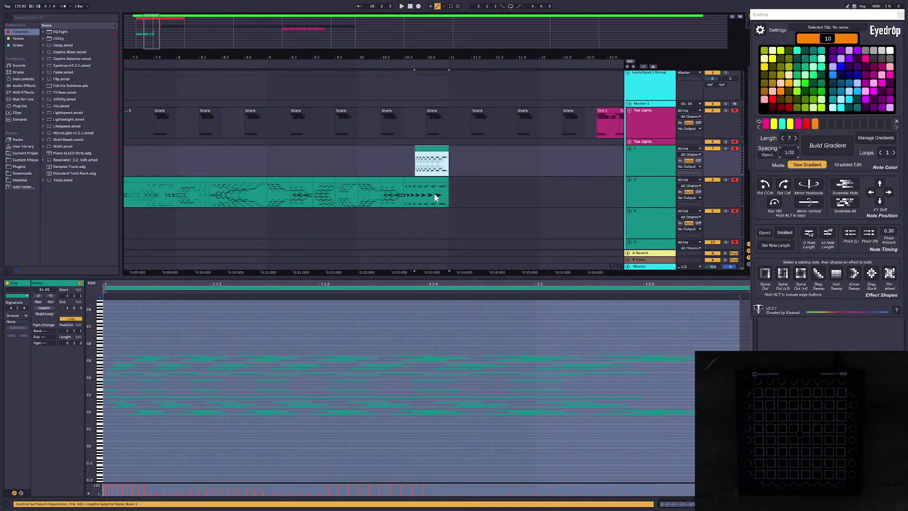
click(429, 180)
click(669, 324)
click(599, 339)
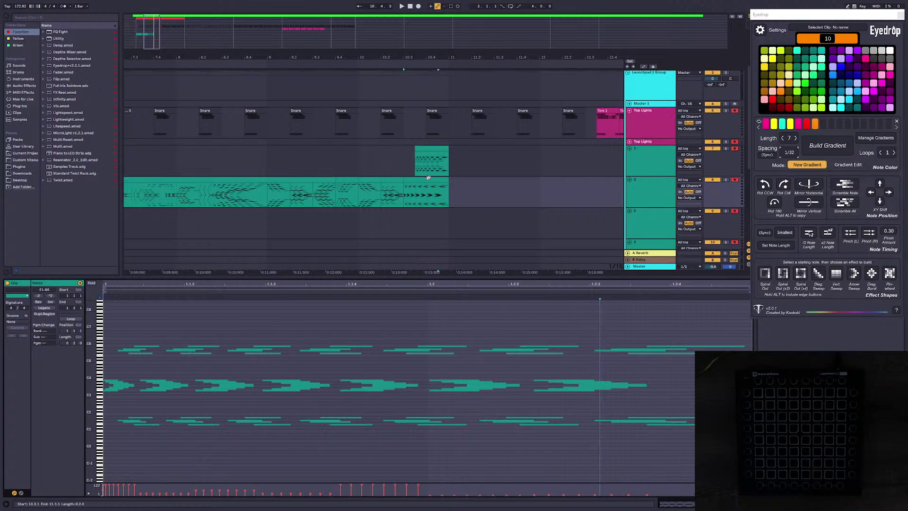
click(431, 149)
click(624, 331)
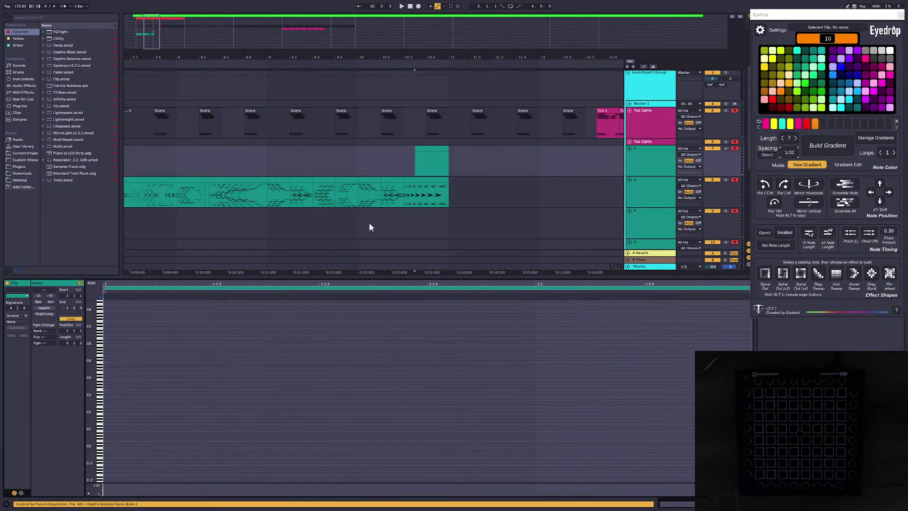
Step: Play the effect at 10.3.1 on the main effects track and delete all its notes
click(427, 183)
key(space)
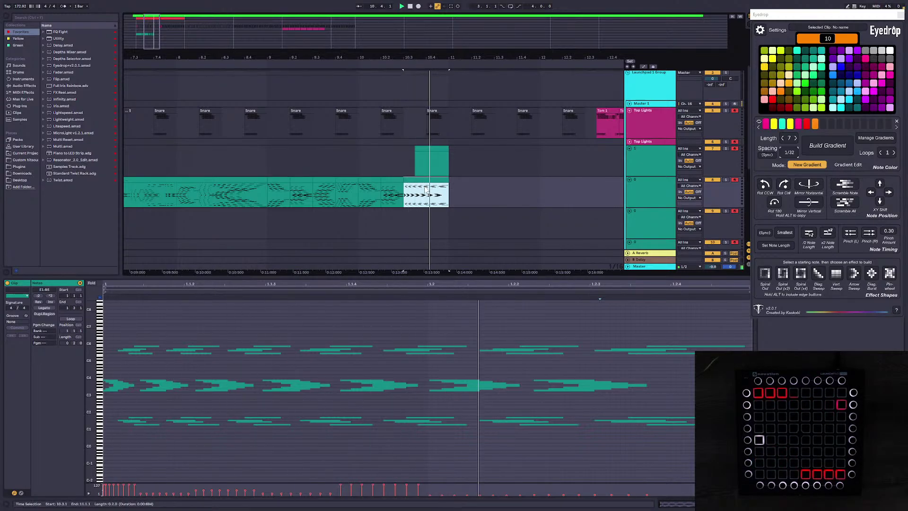
click(463, 326)
key(ctrl+a)
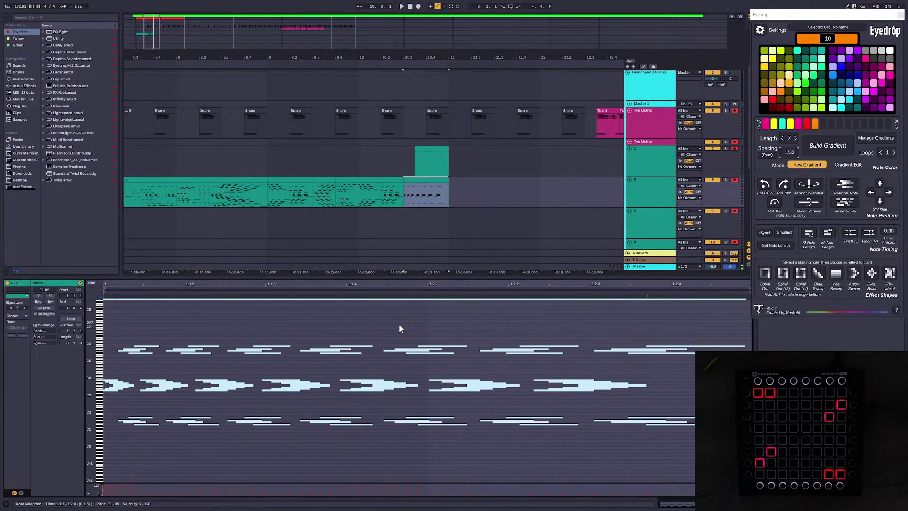
key(Delete)
Step: Record a new pad pattern in the emptied 10.3.1 clip, add a 180-degree rotated copy and double the note lengths
click(119, 357)
click(113, 355)
click(105, 352)
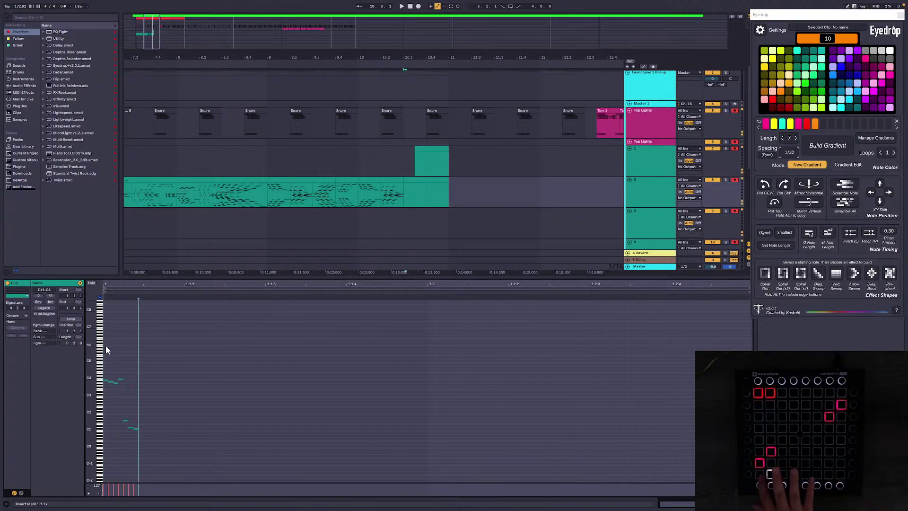
drag(159, 445, 104, 360)
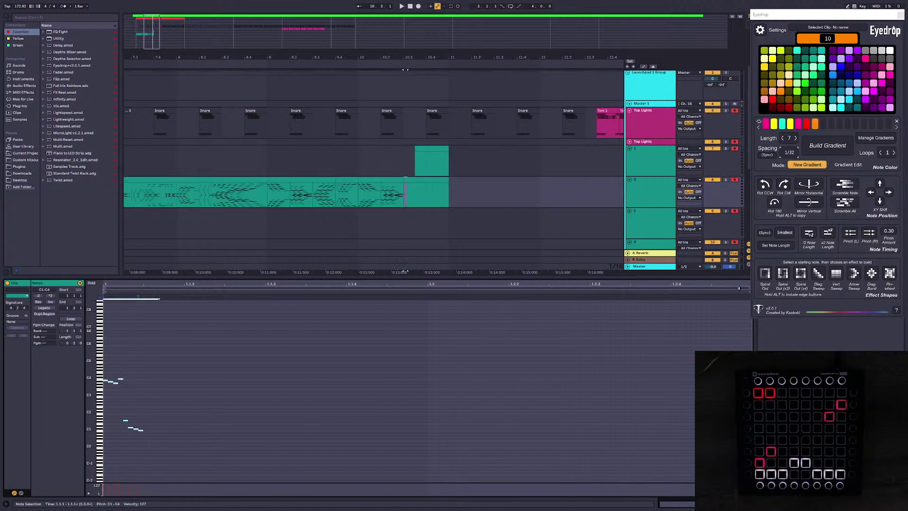
alt+click(773, 206)
click(410, 380)
key(ctrl+a)
click(828, 231)
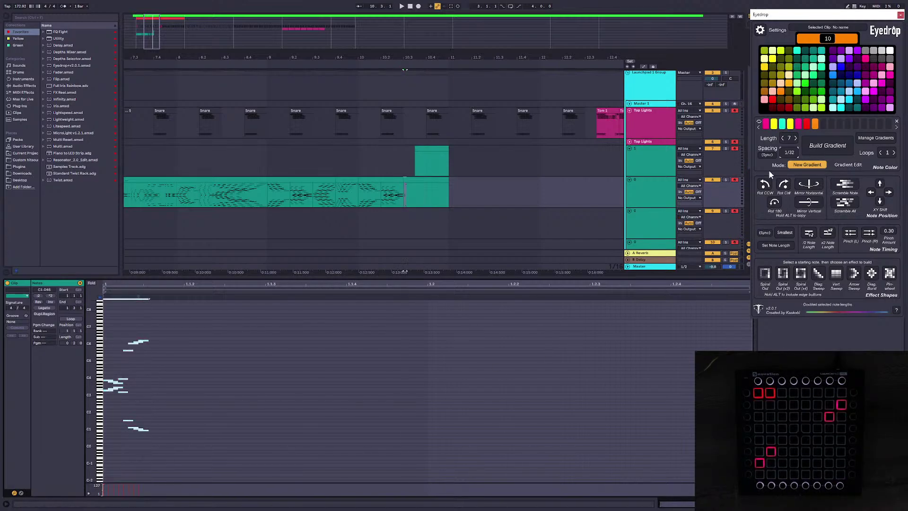
Step: Build the seven-colour gradient at 1/32 spacing on the new 10.3.1 notes, stretched to nearly two beats and pinched left by 0.30
key(ctrl+d)
key(ctrl+d)
key(ctrl+d)
key(ctrl+d)
key(ctrl+d)
key(ctrl+d)
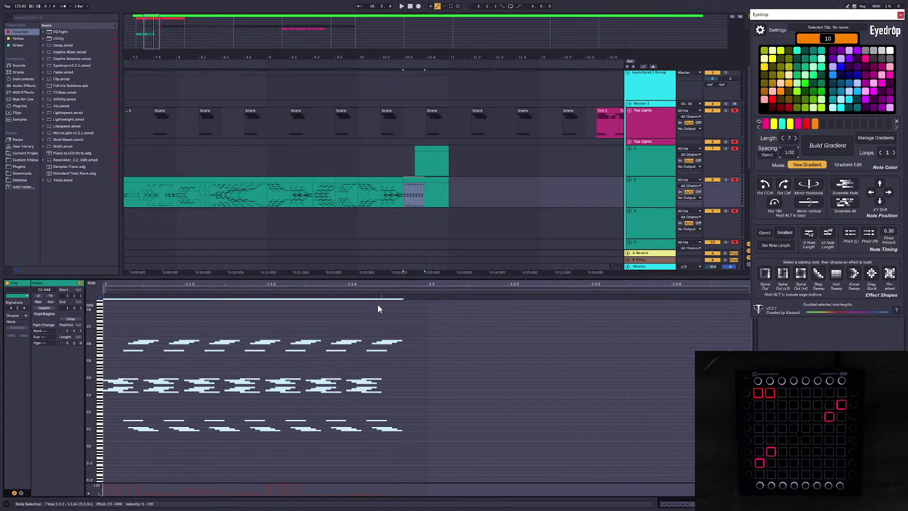
drag(377, 304, 621, 298)
click(488, 321)
key(ctrl+a)
drag(381, 297, 697, 309)
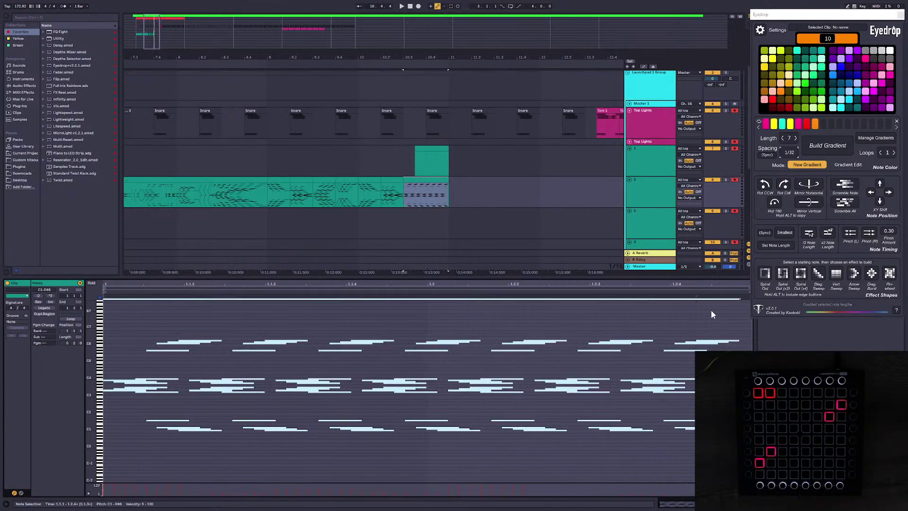
click(849, 233)
Step: Record a longer pad pattern from C4 down to C1 in the short clip on the track above 10.3.1
click(432, 149)
click(123, 323)
click(110, 323)
click(101, 323)
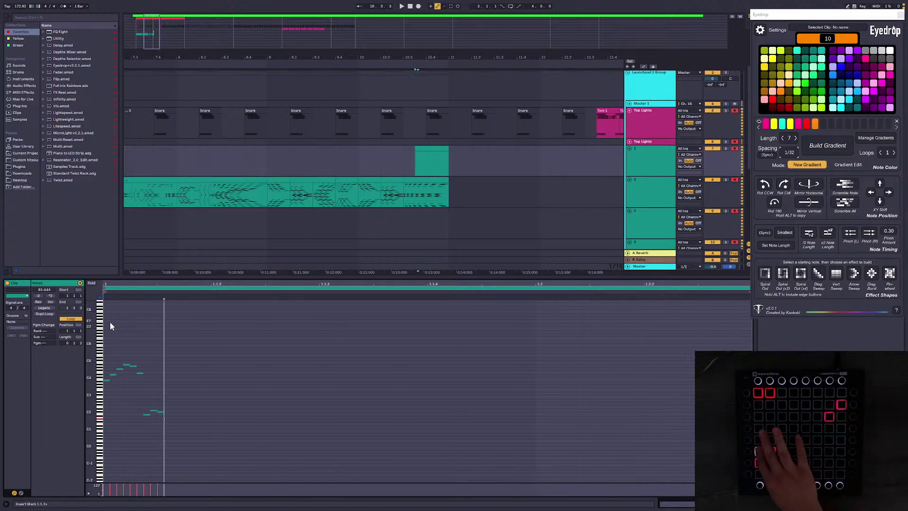
key(Right)
key(Right)
key(Right)
drag(206, 441, 104, 353)
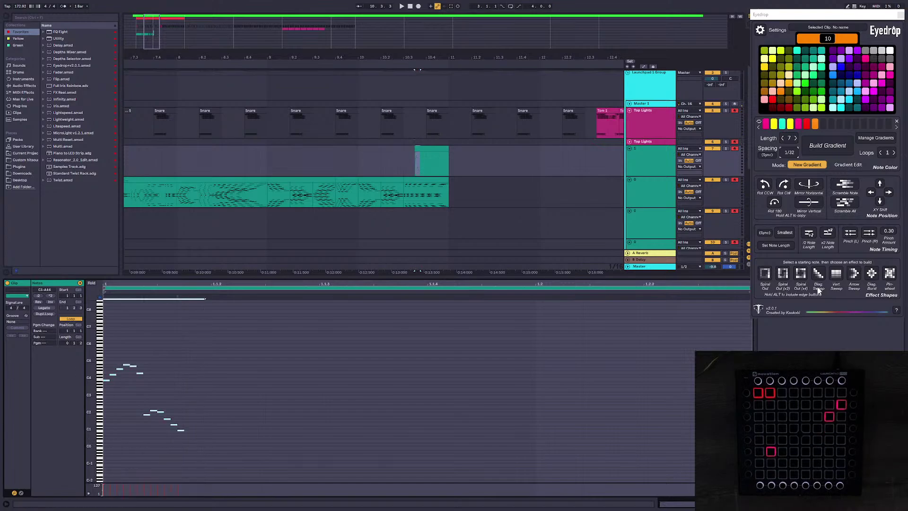
Step: Turn the upper pattern and its 180-degree copy into the seven-colour gradient, with doubled note lengths, stretched across the clip and pinched left by 0.30
click(817, 287)
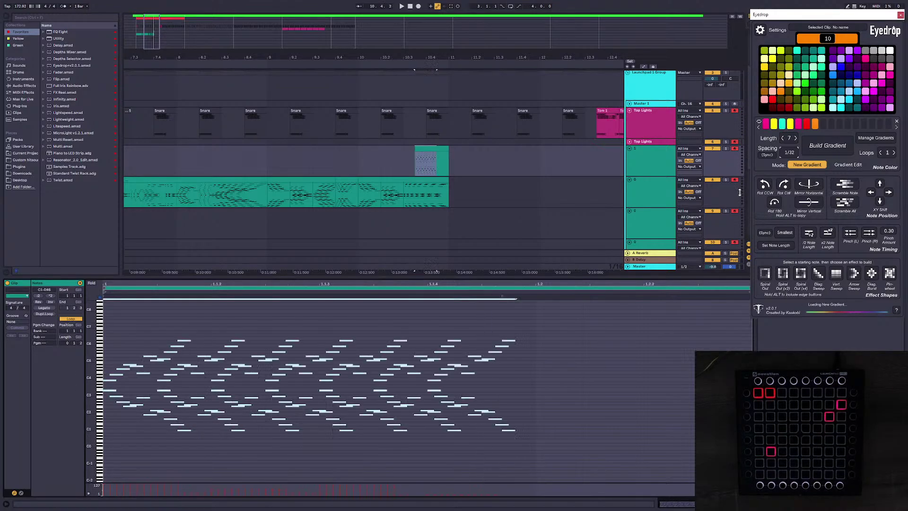
click(824, 233)
drag(502, 297, 704, 297)
click(852, 233)
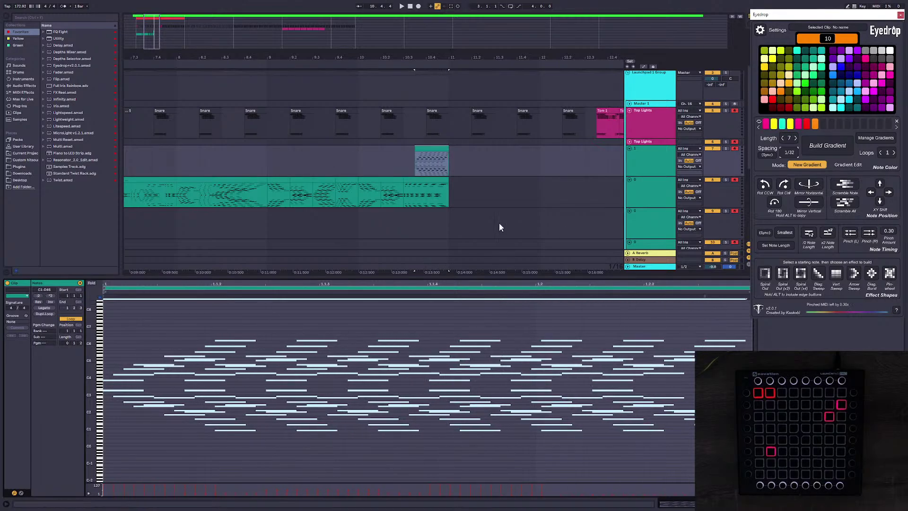
Step: Play the rebuilt two-layer effect from 10.3.1 to check how both patterns look together
click(432, 196)
key(space)
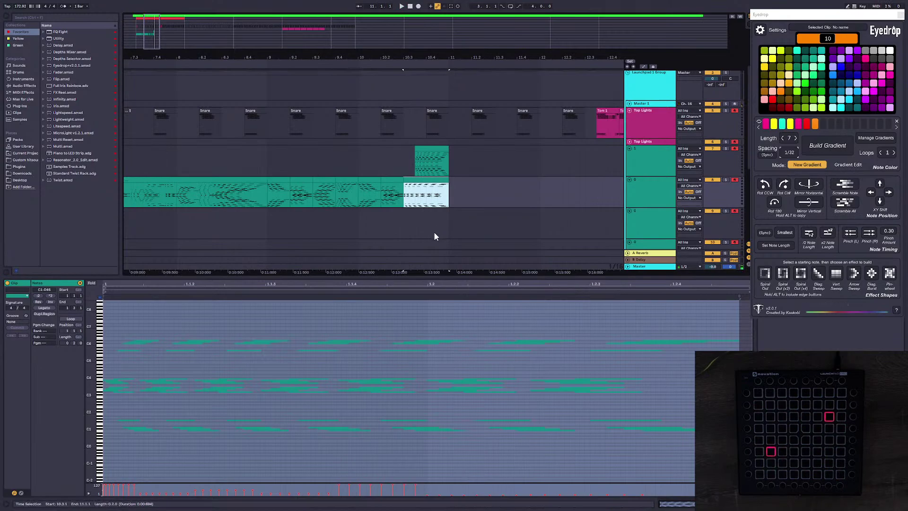
click(397, 182)
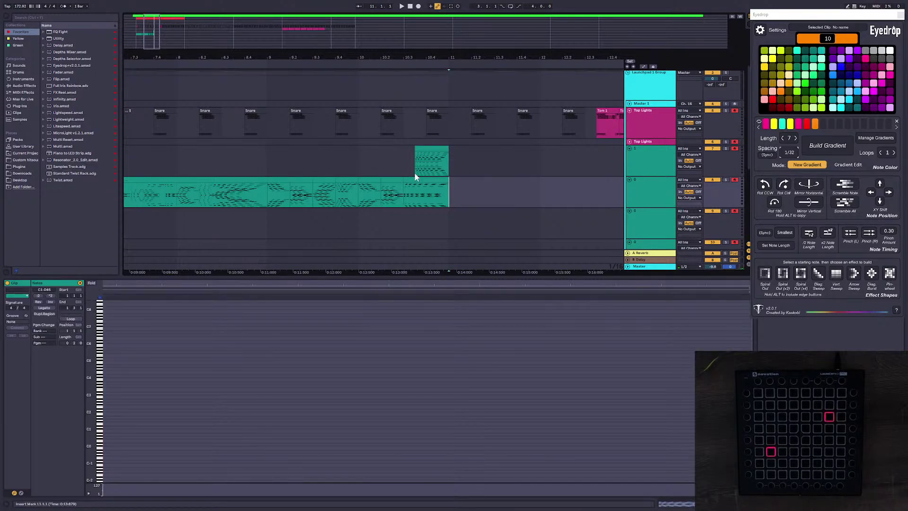
click(423, 181)
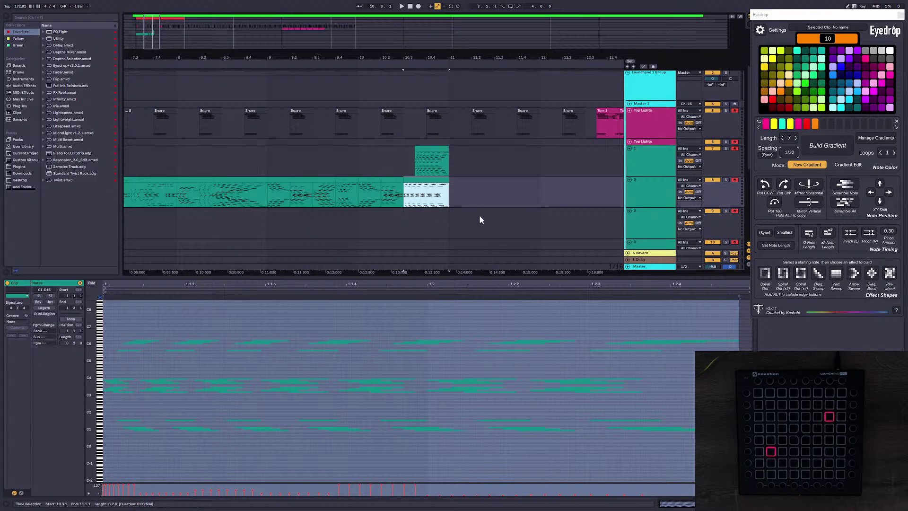
Step: Load the saved three-colour gradient of magenta, red and orange for the effects after bar 11
click(449, 188)
drag(151, 34, 155, 35)
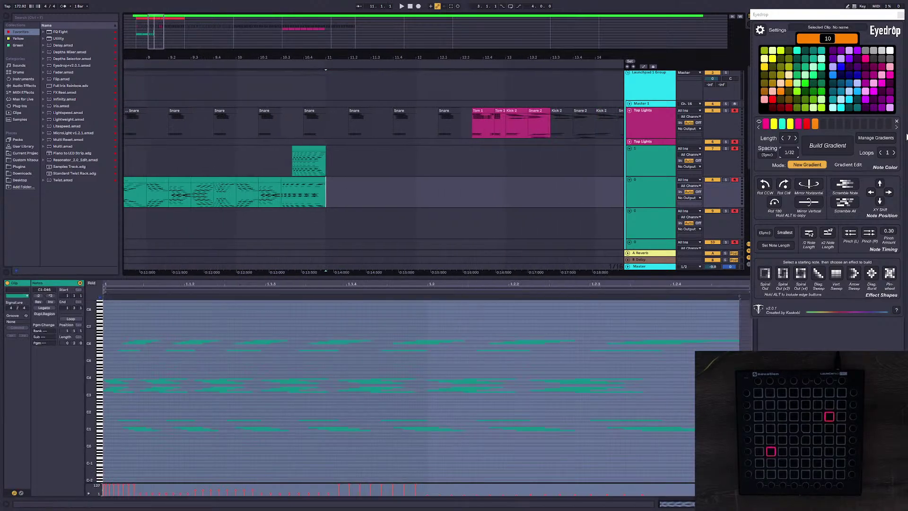
click(859, 138)
click(780, 197)
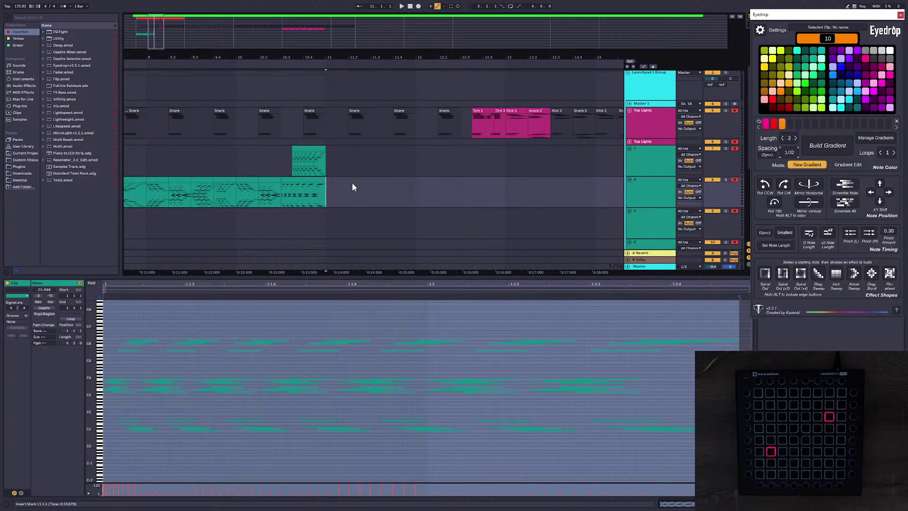
Step: Play short passages from 11.1.1 to check the timing of the sounds that still need effects
click(325, 190)
key(space)
drag(331, 58, 290, 71)
key(space)
key(space)
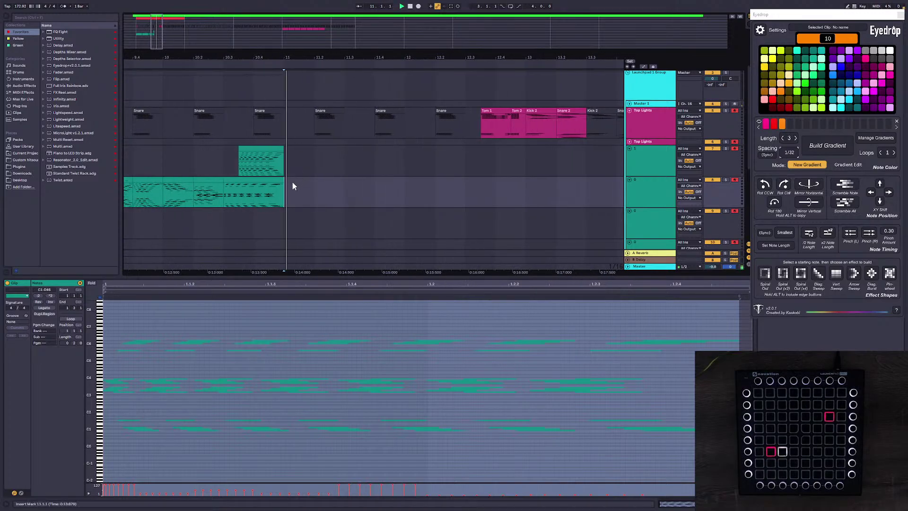
key(space)
Step: Insert two half-beat empty clips from 11.1.1 and a longer one from 11.2.1 up to the Tom 1 lights, and save the set
drag(285, 183, 477, 191)
right_click(293, 181)
click(328, 239)
key(ctrl+d)
key(space)
right_click(470, 185)
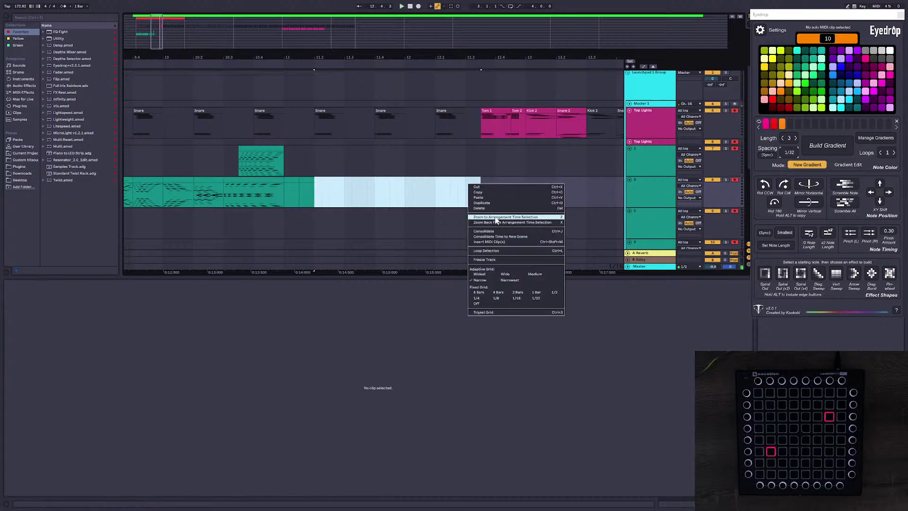
click(489, 241)
key(ctrl+s)
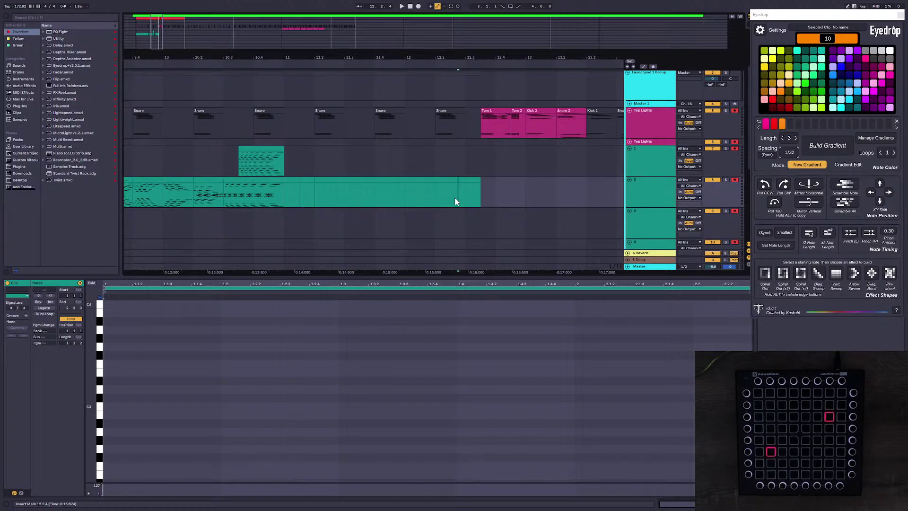
Step: Select the new empty clips between 11.1.1 and the Tom 1 lights in turn to compare their extents
click(468, 179)
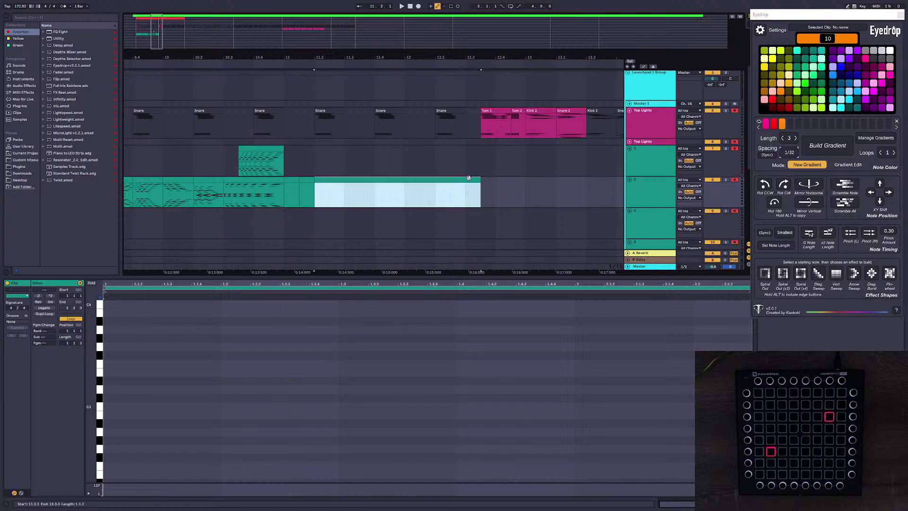
click(306, 180)
click(290, 180)
click(321, 181)
click(306, 180)
click(292, 179)
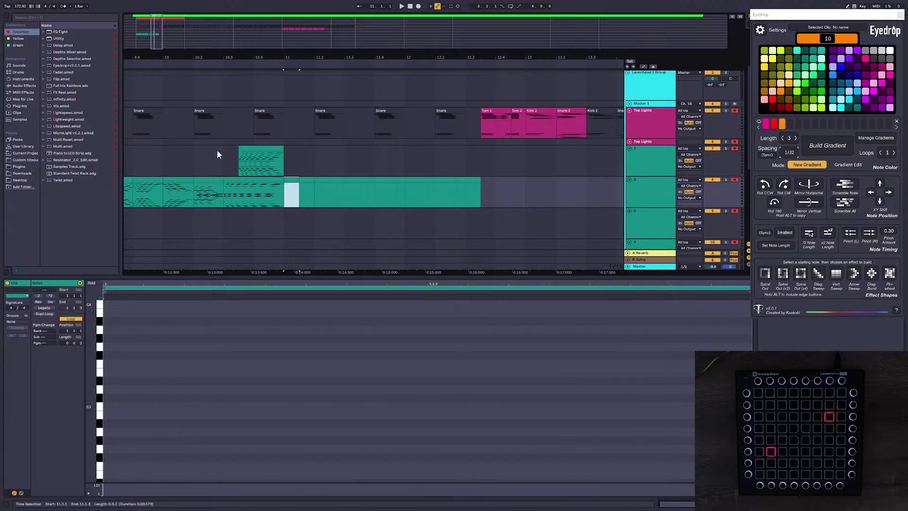
Step: Play the beginning of the intro effects from 5.1.1 with the whole intro in view
scroll(290, 191, down, 3)
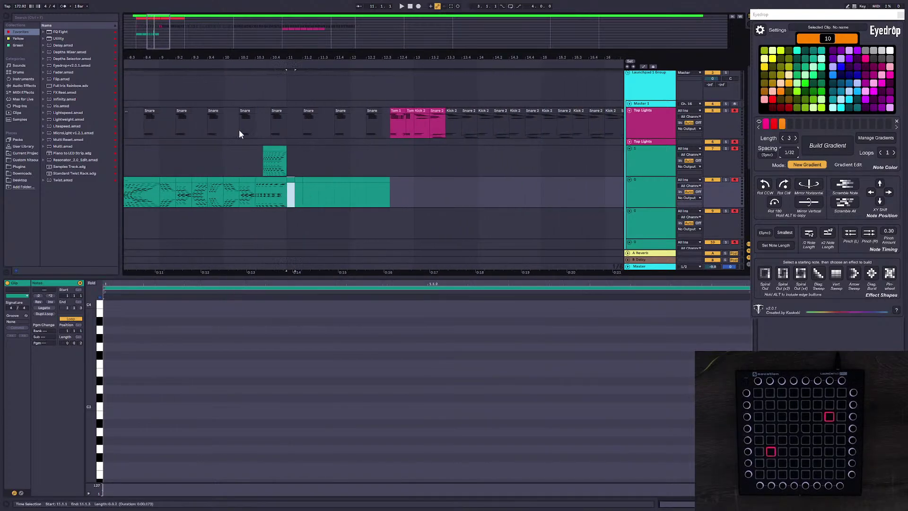
scroll(284, 156, down, 2)
click(405, 219)
scroll(423, 218, down, 2)
click(435, 220)
click(339, 186)
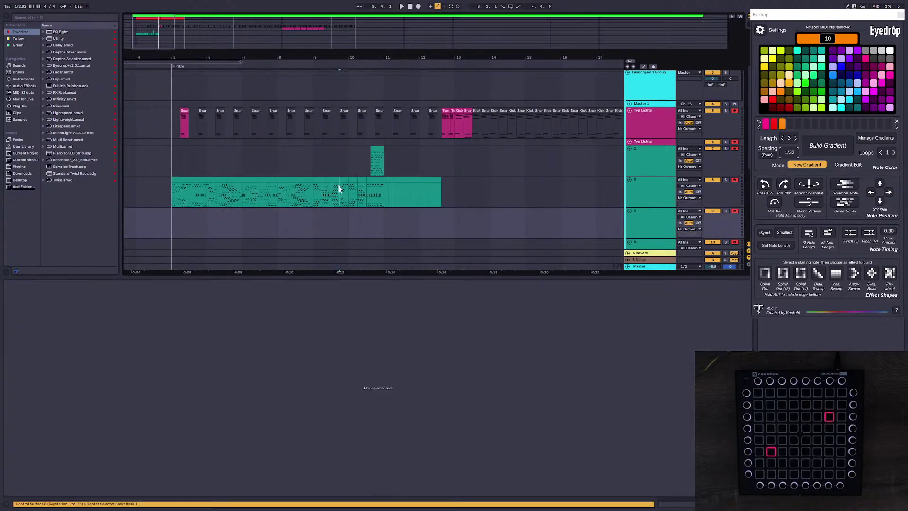
click(219, 179)
key(space)
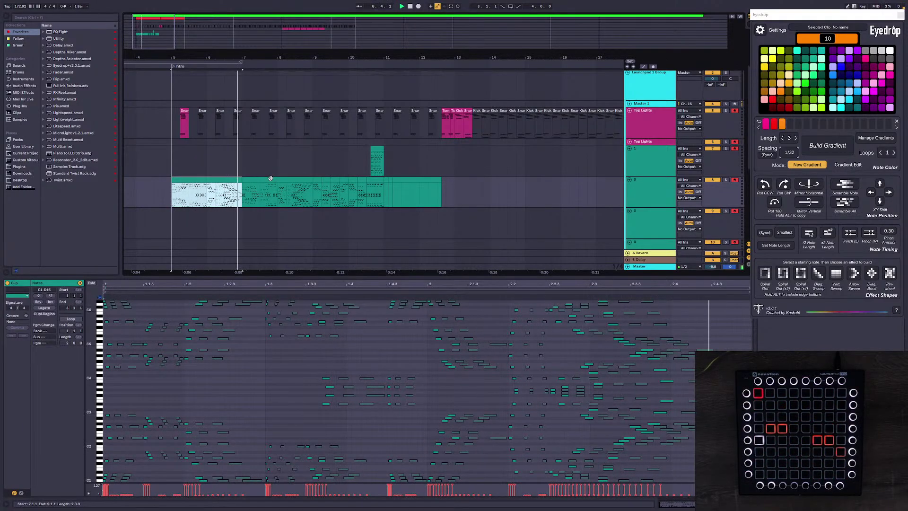
key(space)
Step: Toggle the activation of the pg1samples clip and play the intro from 5.1.1 through the empty clips after bar 11
scroll(270, 178, up, 3)
click(260, 105)
key(0)
scroll(258, 146, down, 3)
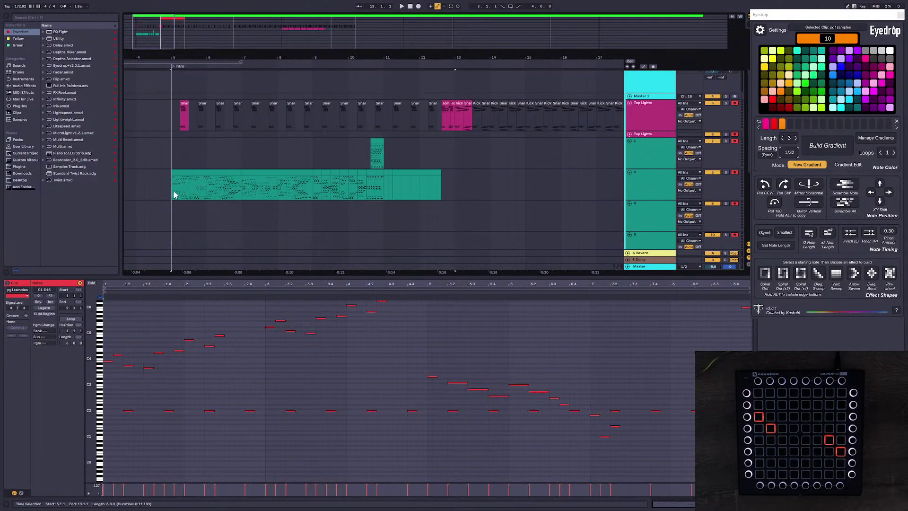
click(185, 184)
key(space)
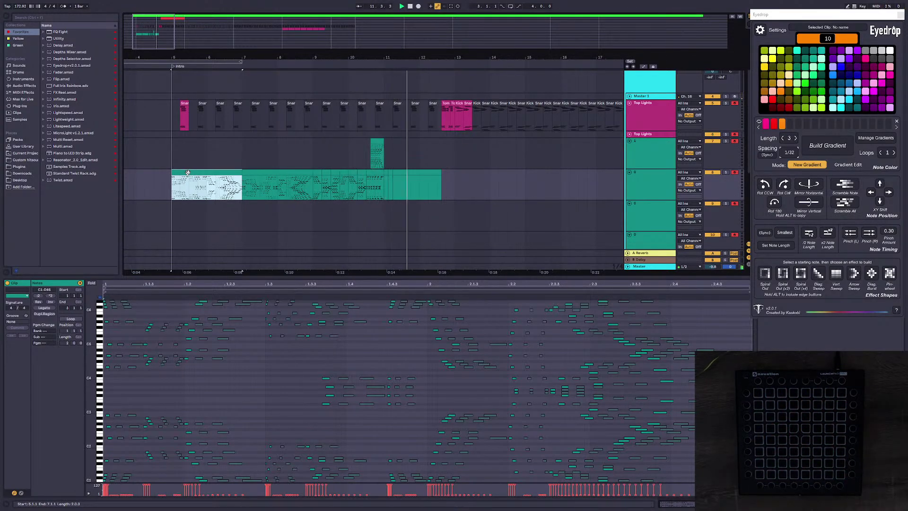
click(439, 194)
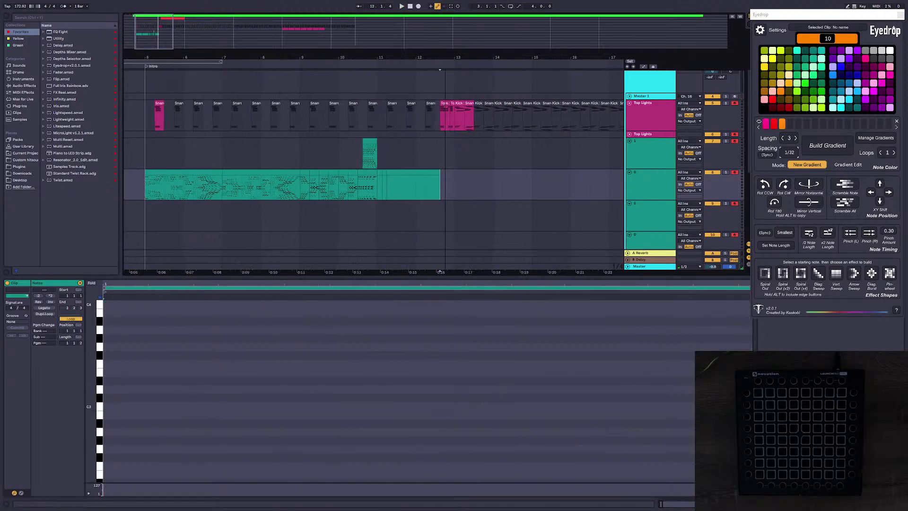
Step: Play from the clip just before 11.1.1 to check how it leads into the half-beat empty clip
drag(445, 58, 445, 71)
drag(354, 189, 360, 189)
drag(302, 58, 281, 60)
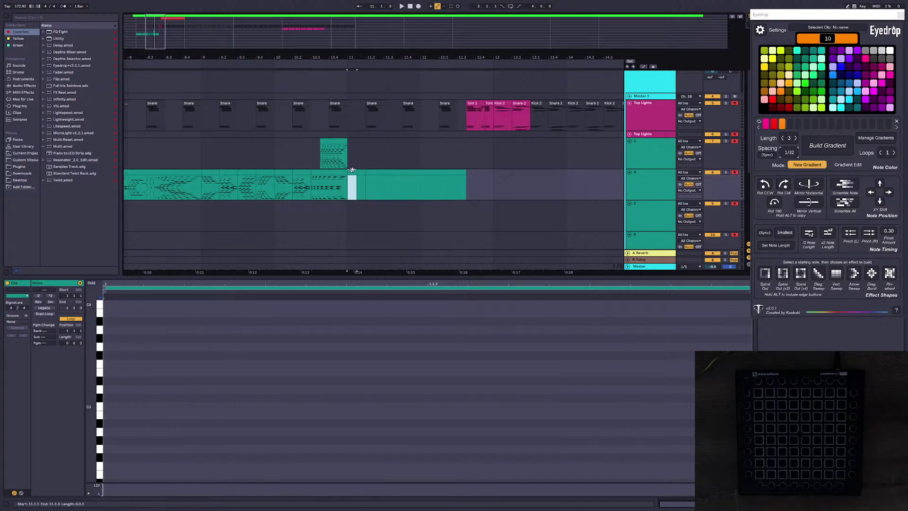
click(327, 174)
key(space)
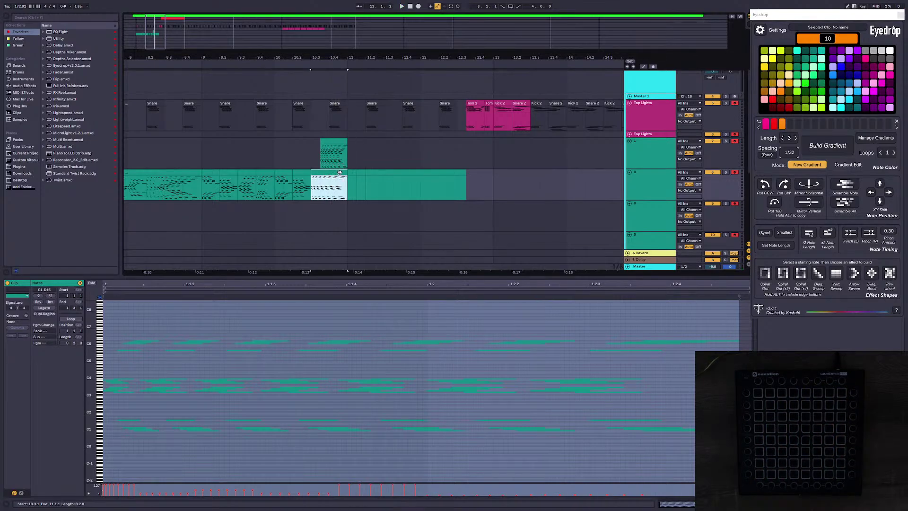
click(352, 183)
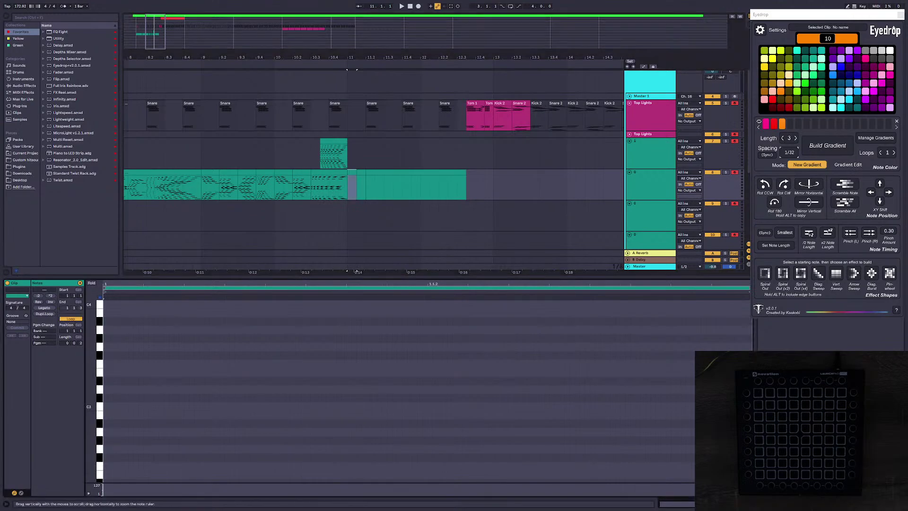
click(334, 173)
key(space)
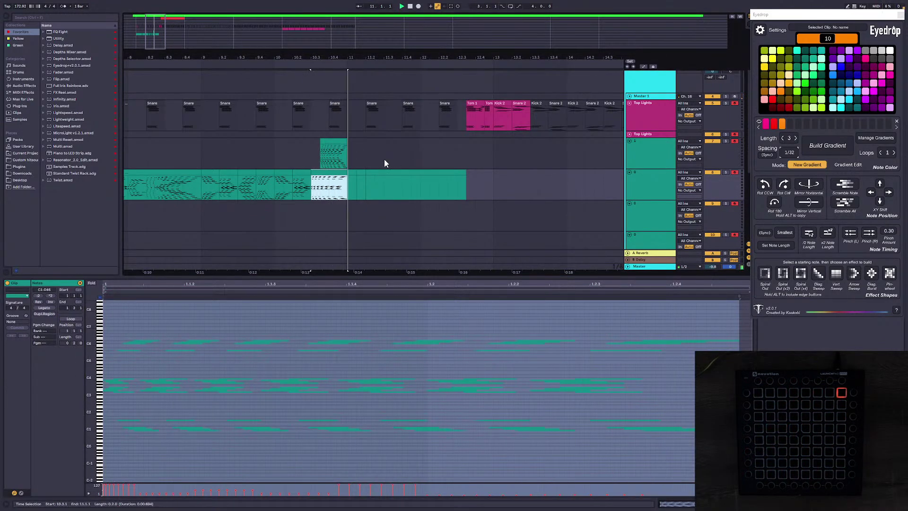
key(space)
Step: Move the second half-beat empty clip to the track above and make the empty clip at 11.1.1 one beat long
click(355, 172)
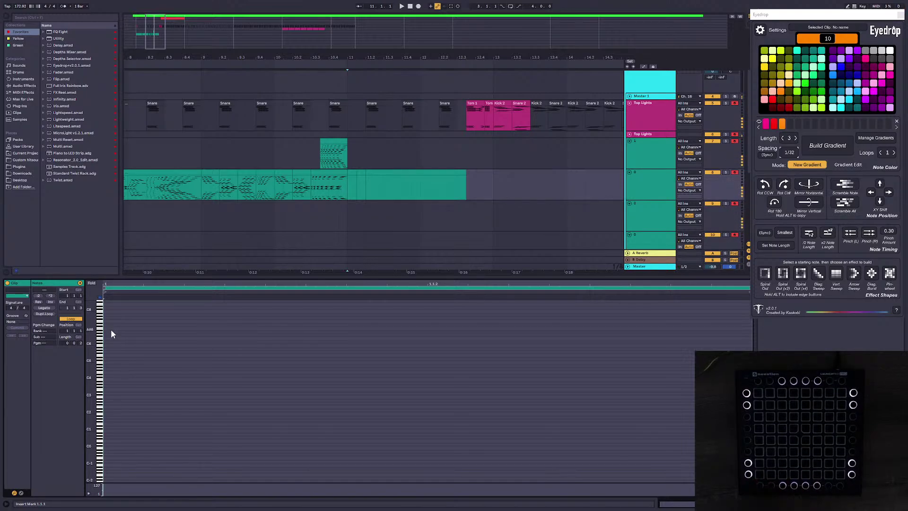
mouse_move(361, 172)
mouse_down()
mouse_move(362, 141)
mouse_move(365, 186)
mouse_up()
key(ctrl+j)
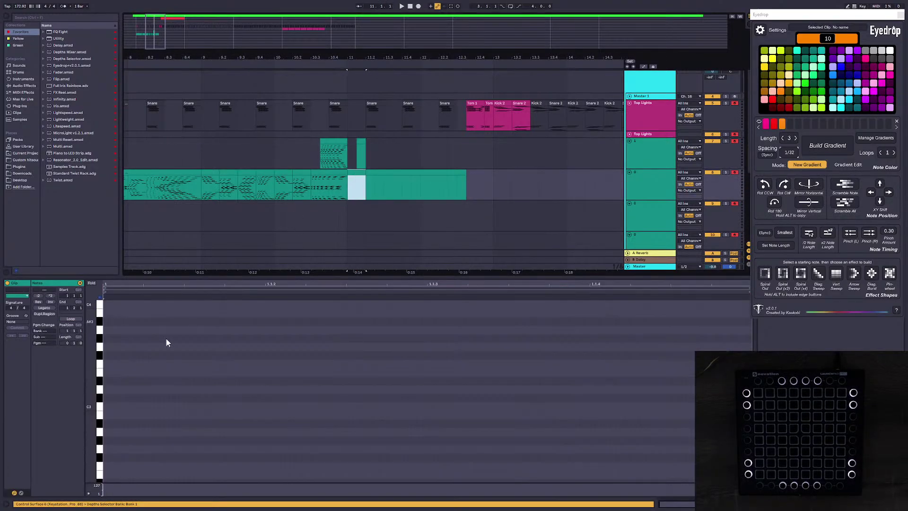
Step: Record a pad sequence in the one-beat clip at 11.1.1, clone it rotated 180 degrees, and double the note lengths
click(121, 358)
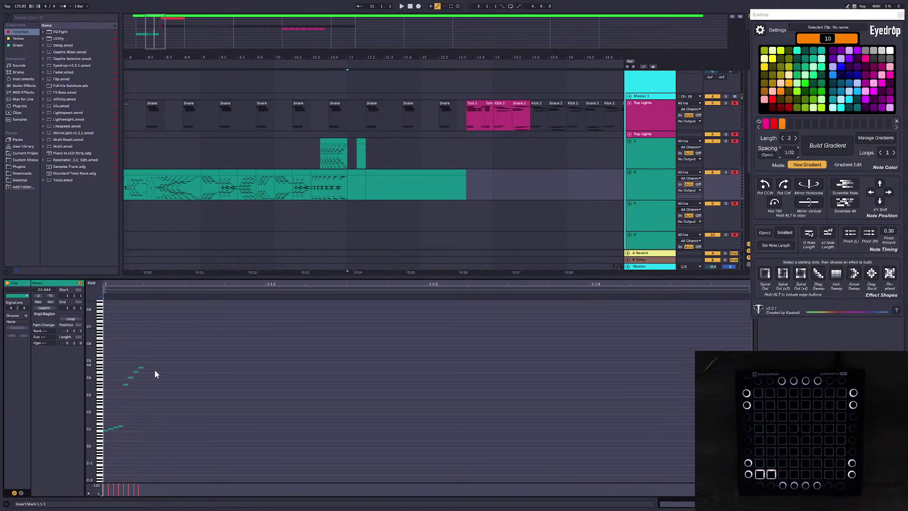
drag(175, 451, 103, 350)
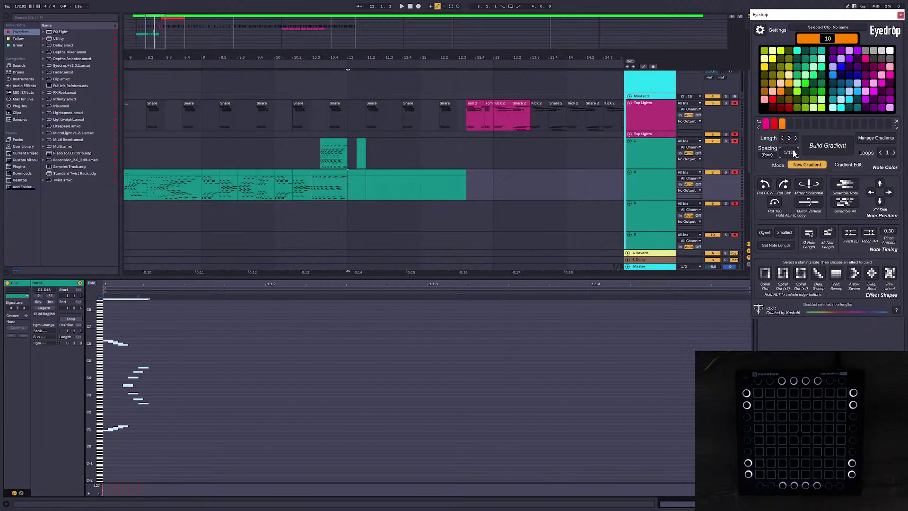
Step: Apply the three-colour gradient at 1/128 spacing, stretch the notes across the one-beat clip, and pinch them toward the start by 0.30
drag(180, 294, 665, 310)
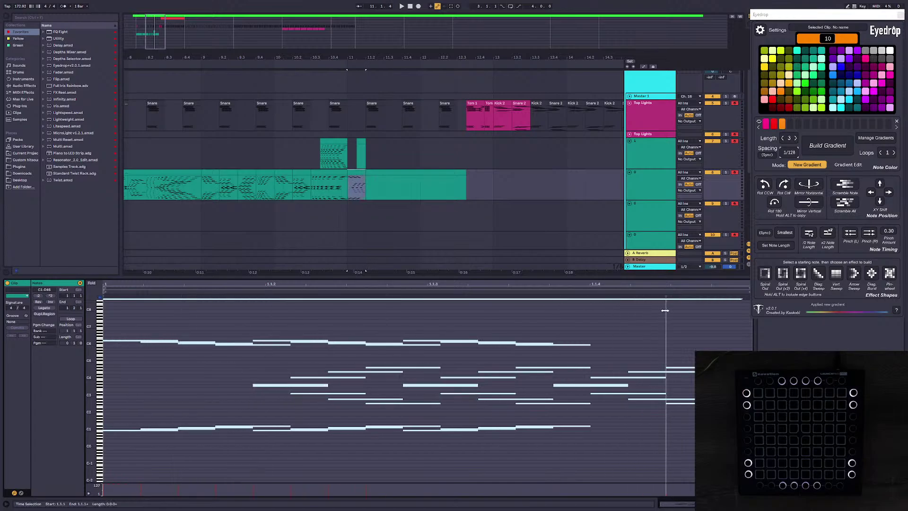
click(850, 238)
key(space)
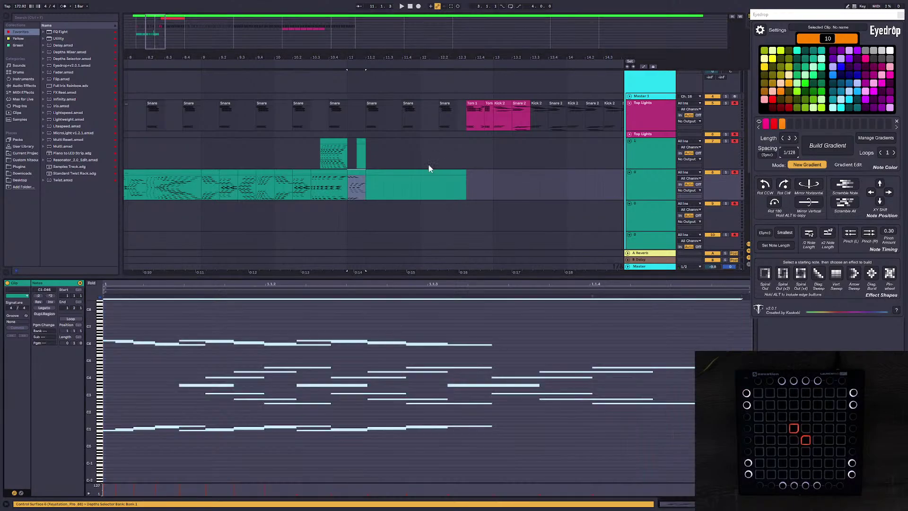
Step: Copy the one-beat effect clip from 11.1.1 to 11.1.3 on the track above, replacing the half-beat empty clip
click(361, 171)
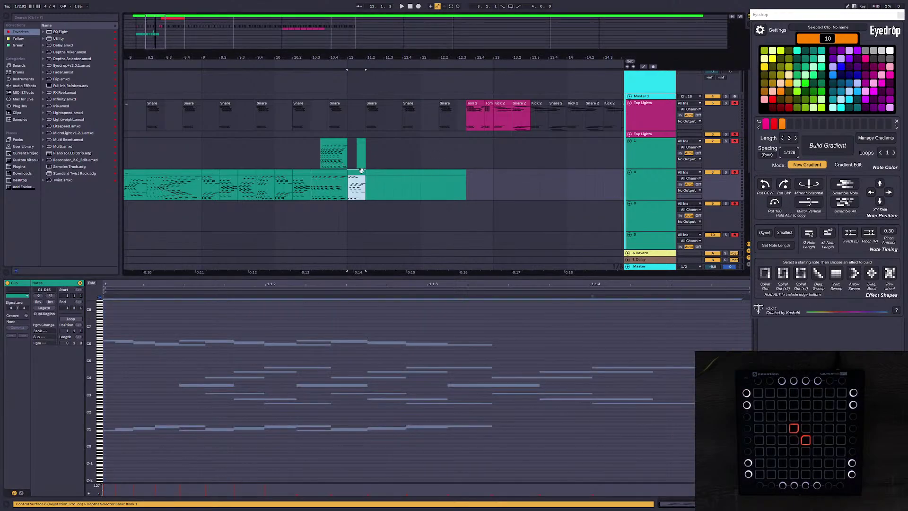
click(361, 141)
key(ctrl+v)
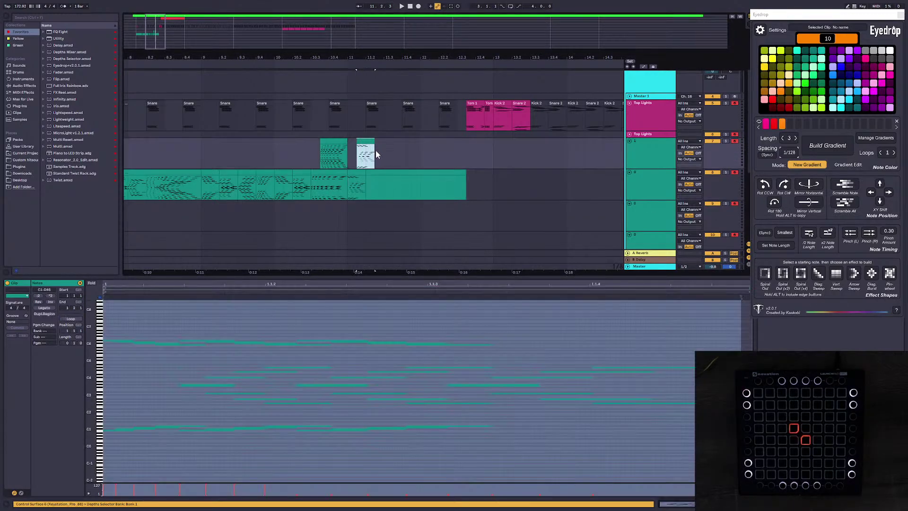
Step: Compress the copied clip's notes to half a beat and trim the clip to end at 11.2.1
click(635, 310)
key(ctrl+a)
drag(590, 301, 342, 304)
drag(371, 143, 365, 142)
Step: Try mirroring the half-beat clip's notes horizontally and play the effects from 11.1.1
click(502, 322)
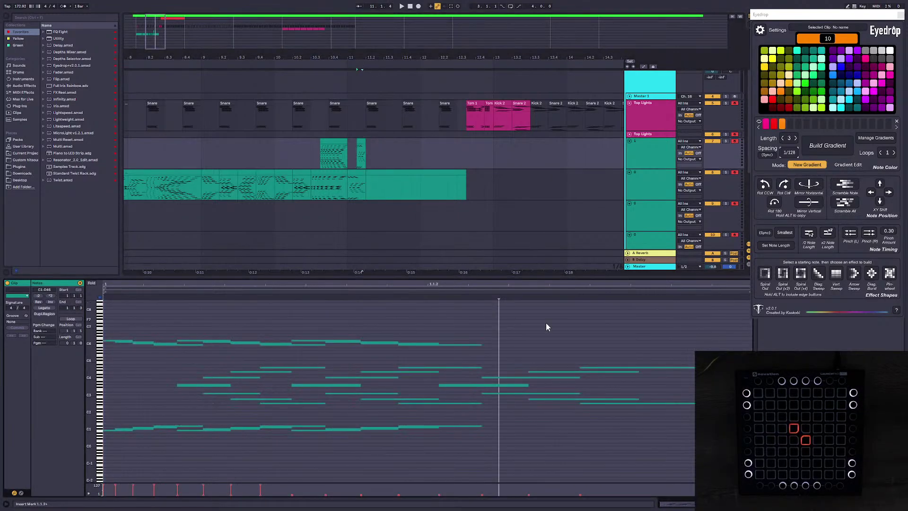
key(ctrl+a)
click(809, 185)
click(357, 171)
key(space)
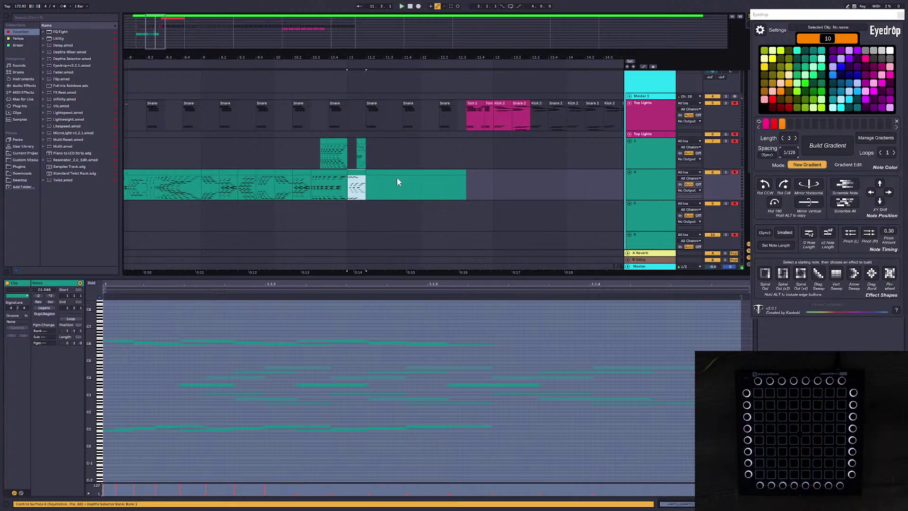
Step: Mirror the half-beat clip's notes back horizontally, rotate them clockwise, and play the effects around 11.1.1
click(360, 152)
click(624, 342)
key(ctrl+a)
click(809, 186)
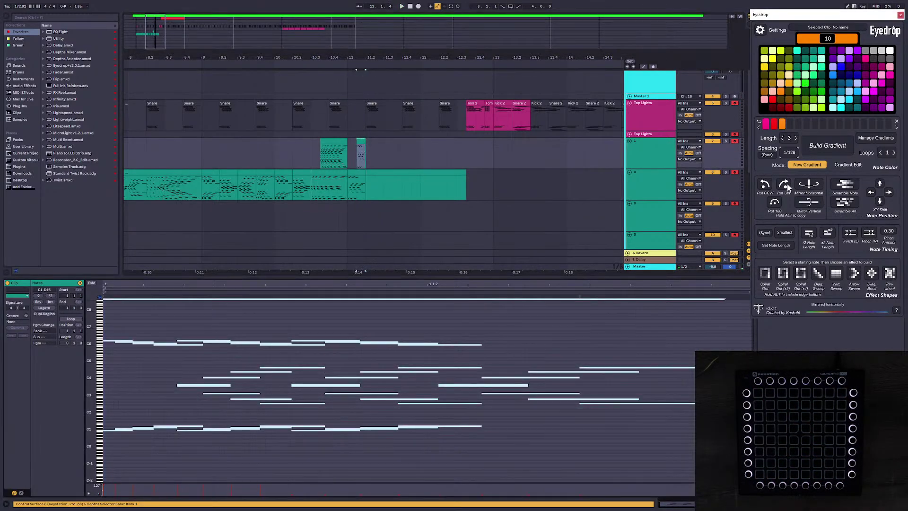
click(783, 185)
click(356, 172)
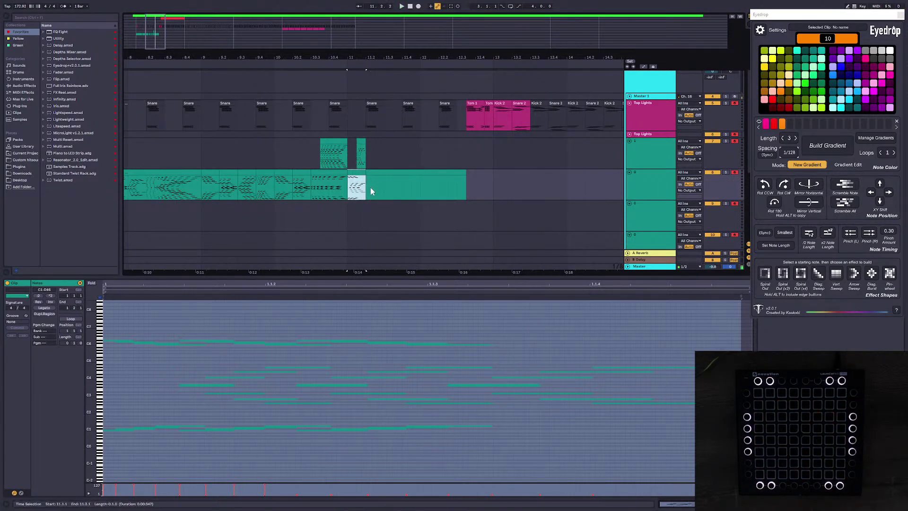
click(324, 169)
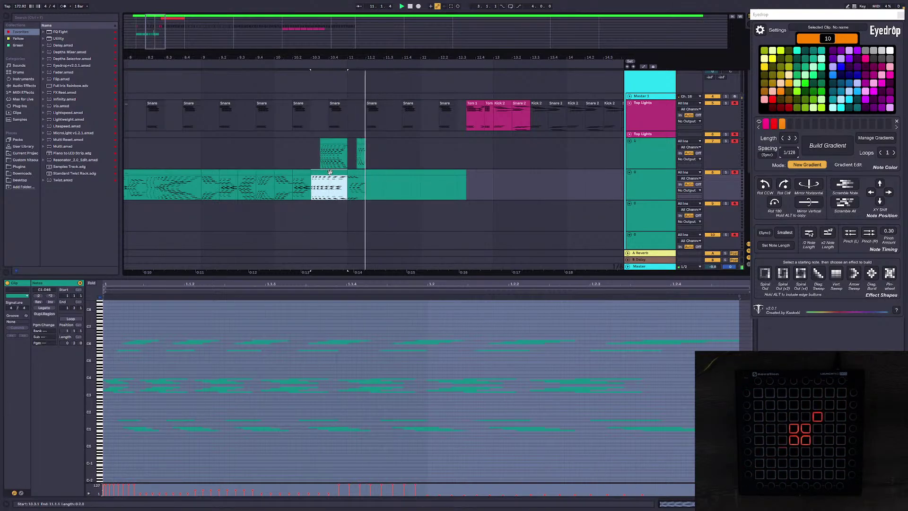
Step: Record a pad sequence in the longer empty clip at 11.2.1 and add rotated copies of its notes, including a 180-degree clone
click(400, 191)
click(110, 316)
click(101, 330)
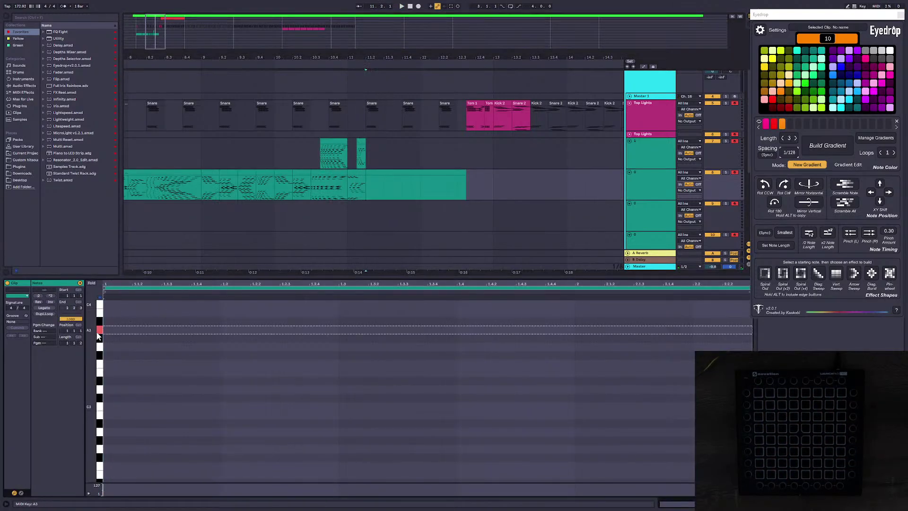
drag(90, 358, 70, 359)
click(123, 357)
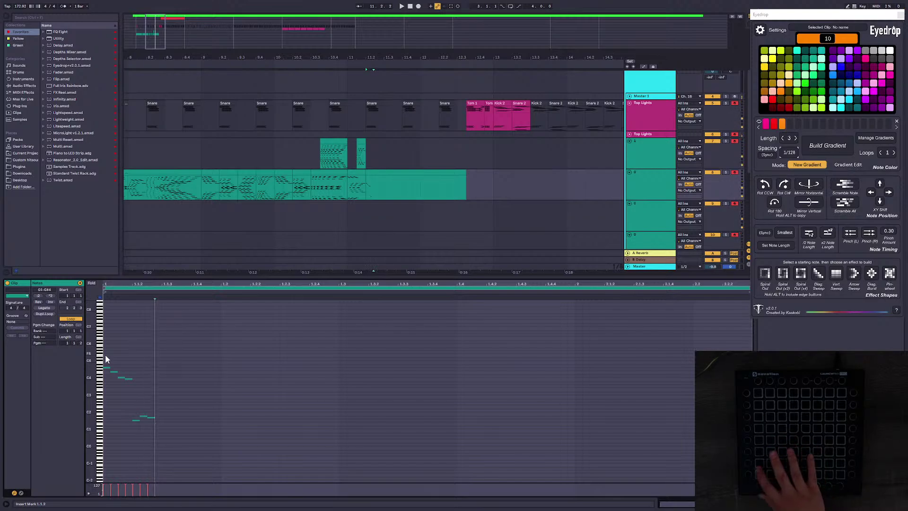
key(Right)
key(Right)
drag(195, 440, 31, 231)
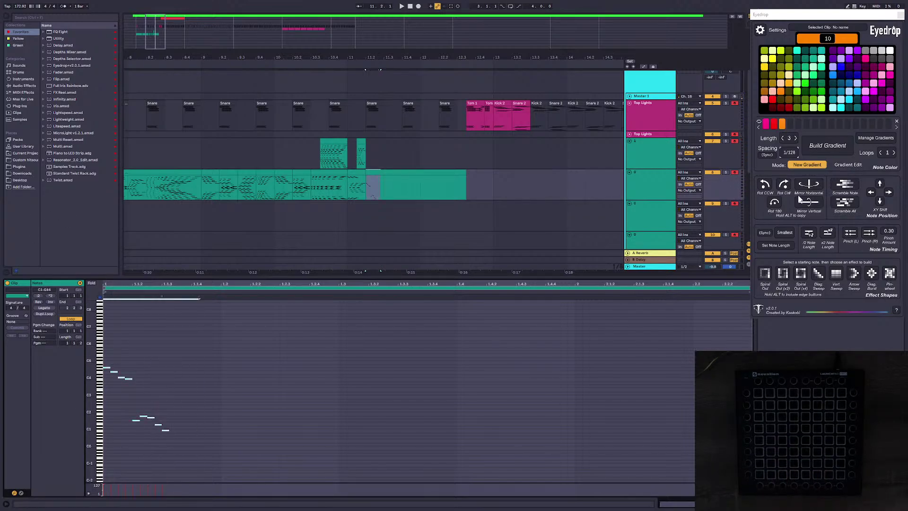
alt+click(774, 202)
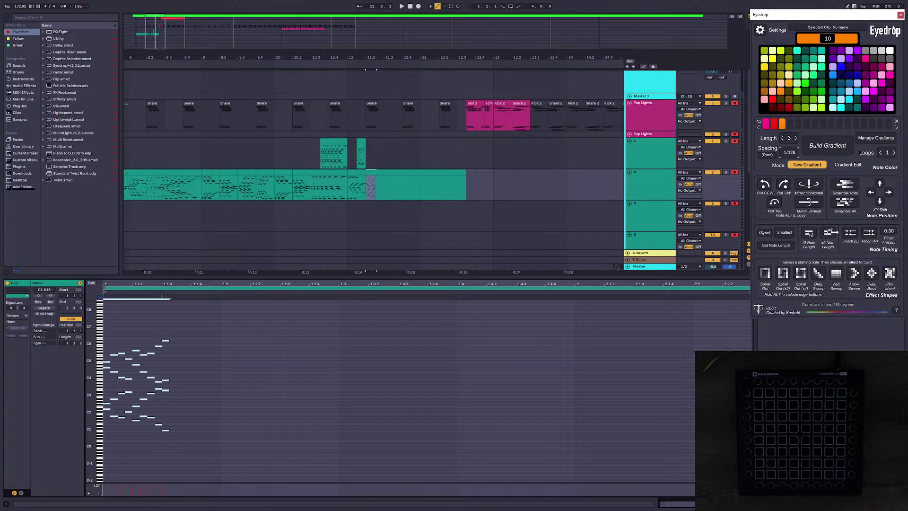
Step: Undo the applied gradient, double the lengths of all notes, and build the three-colour gradient at 1/16 spacing
key(ctrl+z)
click(383, 336)
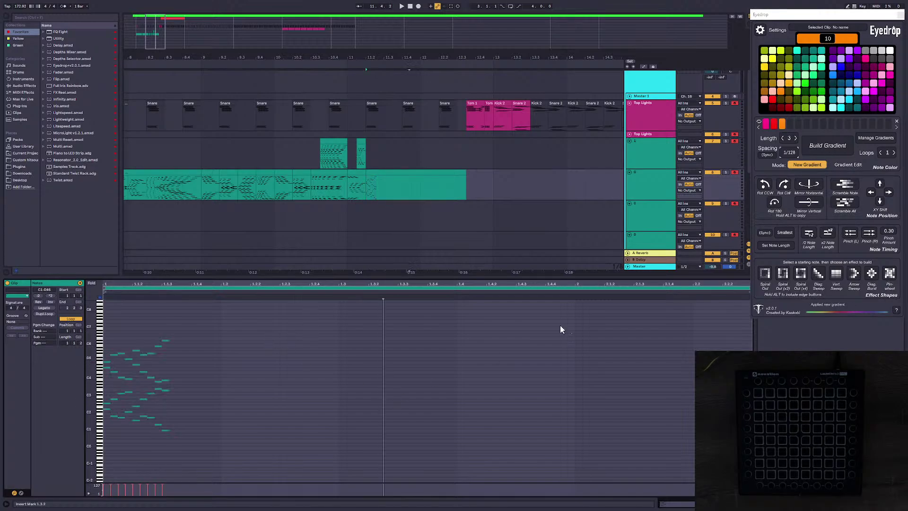
key(ctrl+a)
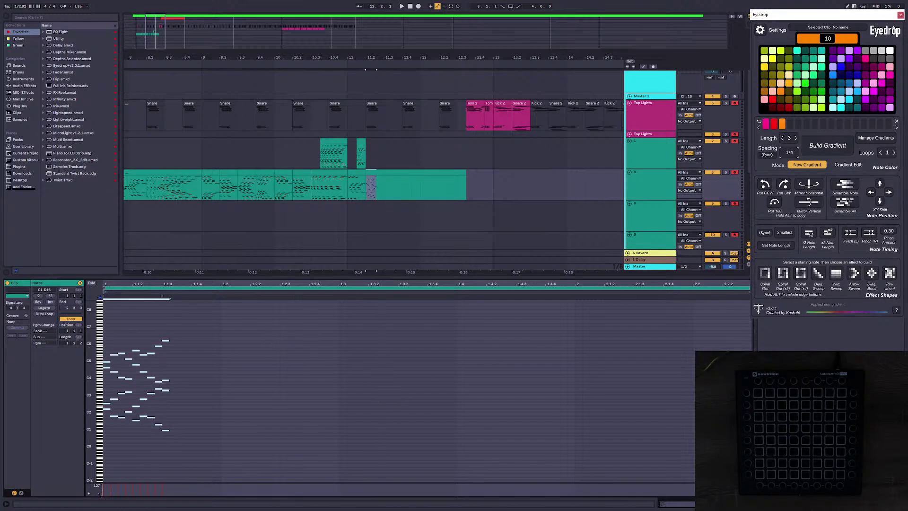
click(827, 233)
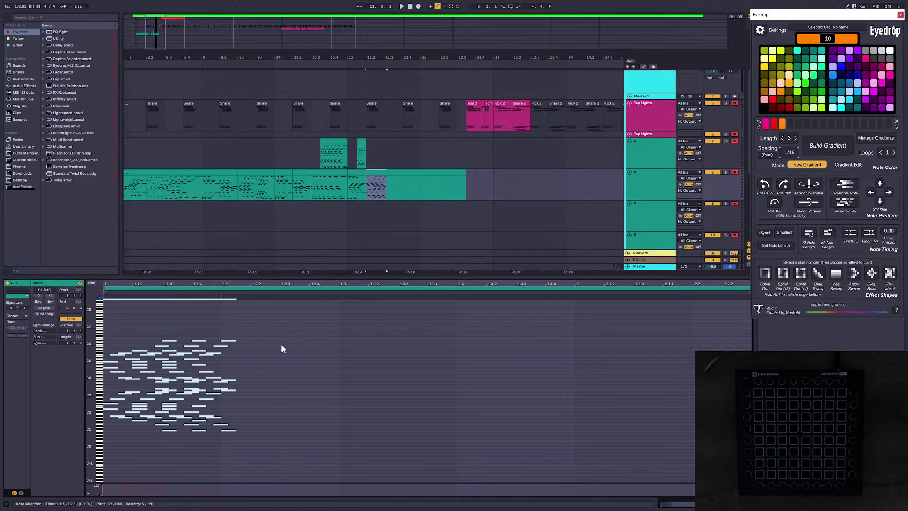
Step: Try pinching the notes of the 11.2.1 clip toward the start by 0.30 and play the result
key(space)
click(846, 231)
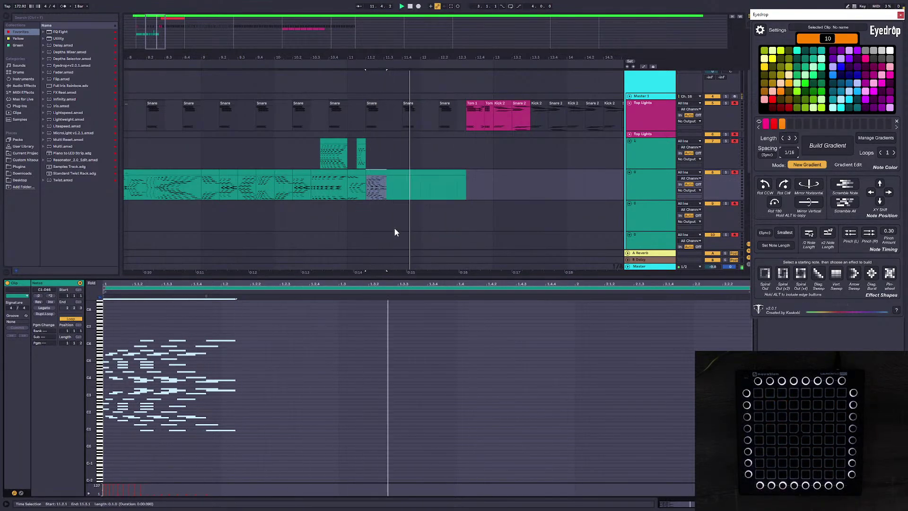
drag(165, 58, 198, 40)
click(328, 185)
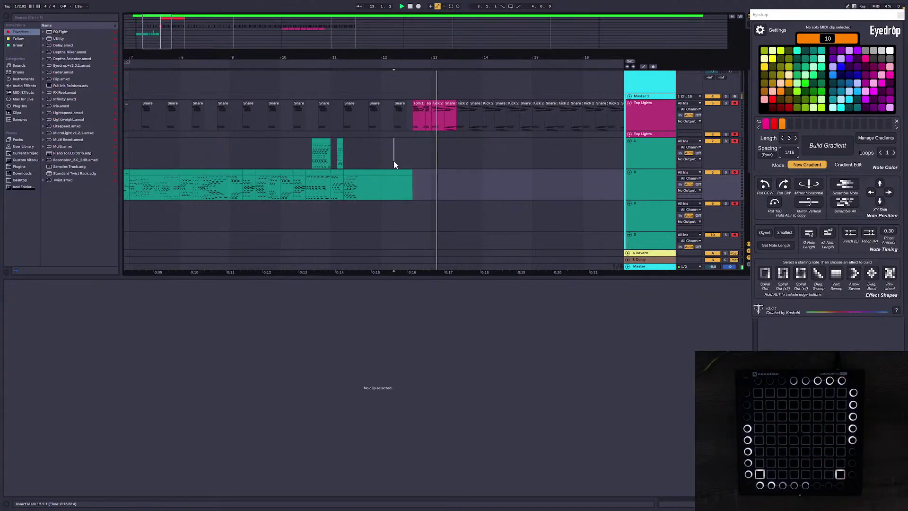
click(383, 179)
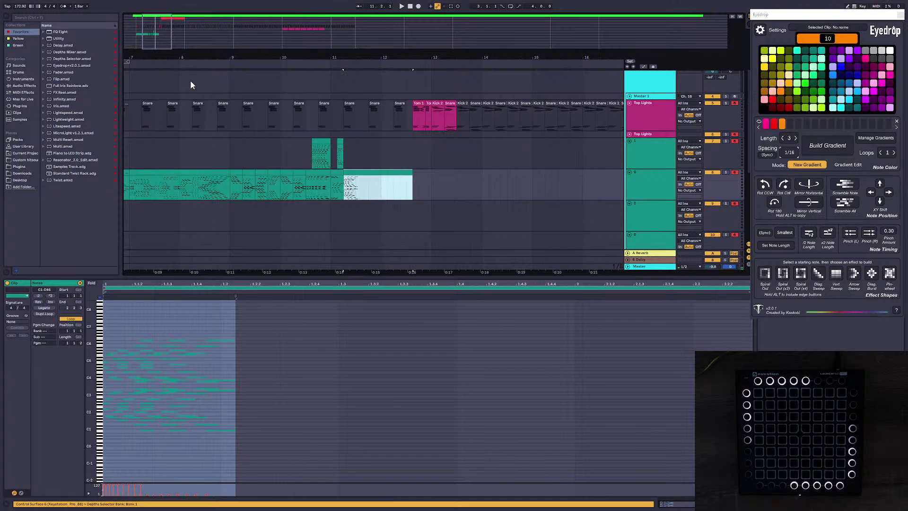
Step: Play the intro from the one-beat clip at 9.1.1 through the effects after bar 11
drag(168, 46, 170, 60)
click(296, 176)
key(space)
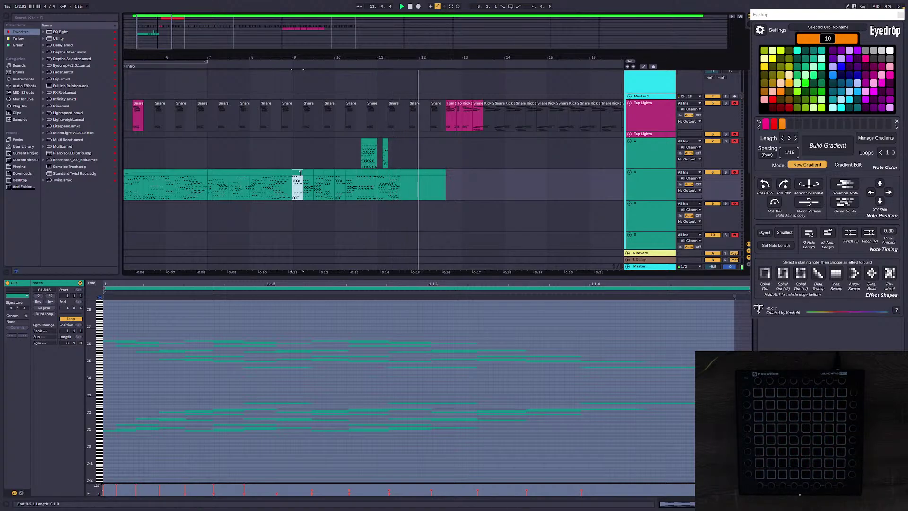
Step: Try duplicating the gradient notes in the 11.2.1 clip and shifting the copy earlier to overlap the original
click(393, 185)
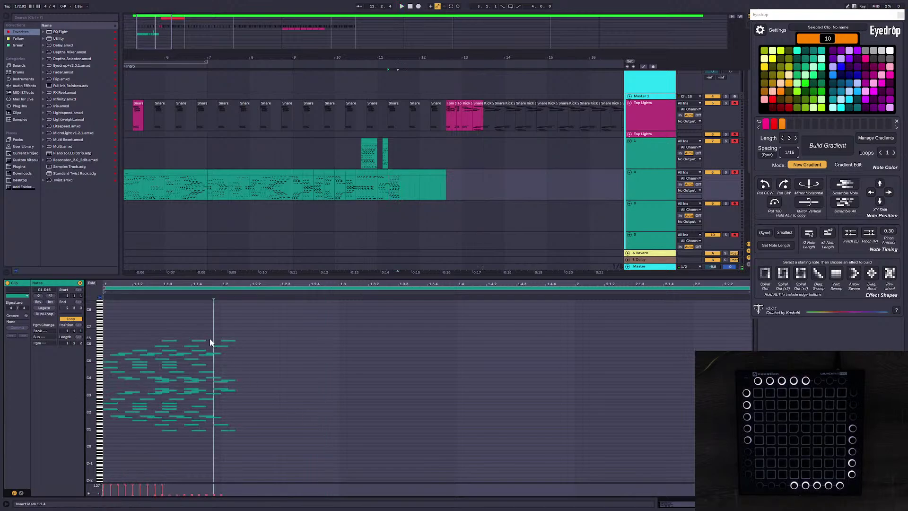
key(ctrl+d)
key(Left)
key(Left)
key(Left)
key(Left)
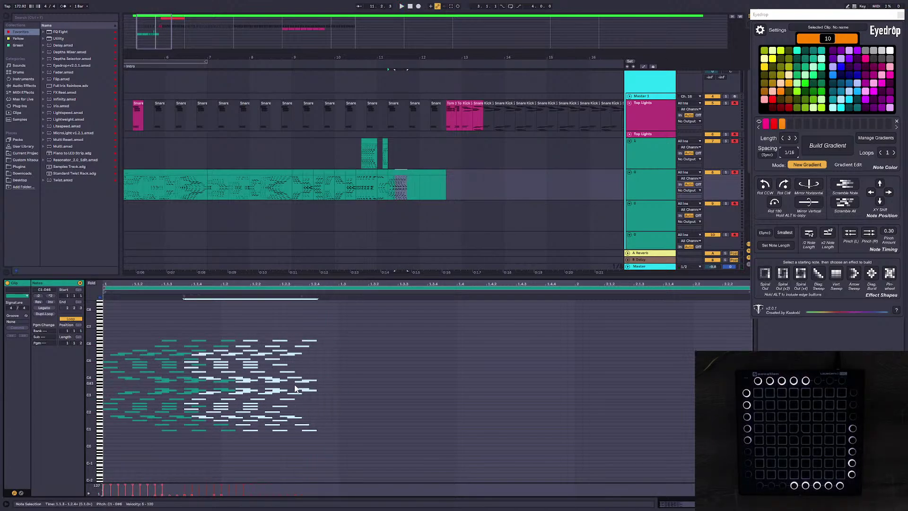
key(Right)
Step: Try stretching the combined notes to a longer span and pinching them toward the start by 0.30, playing the result
drag(379, 445, 1, 223)
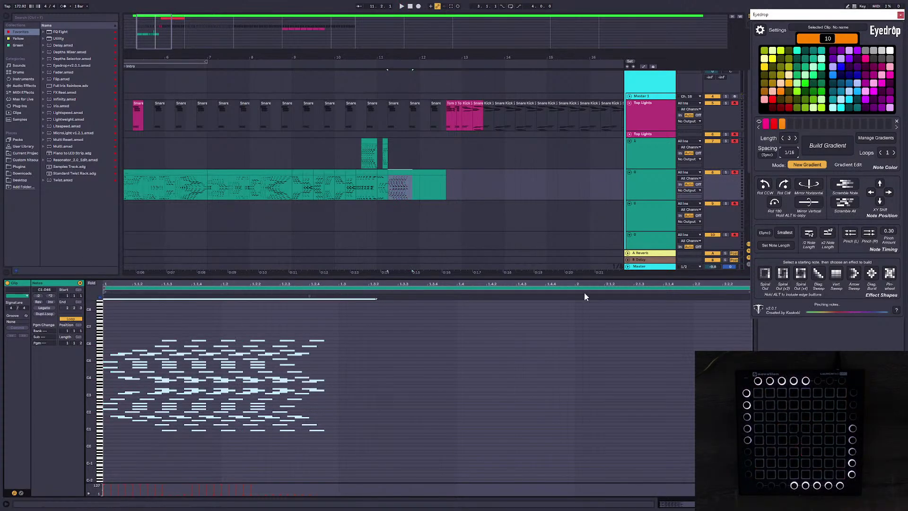
mouse_move(291, 297)
mouse_down()
mouse_move(471, 298)
mouse_move(394, 305)
mouse_up()
key(space)
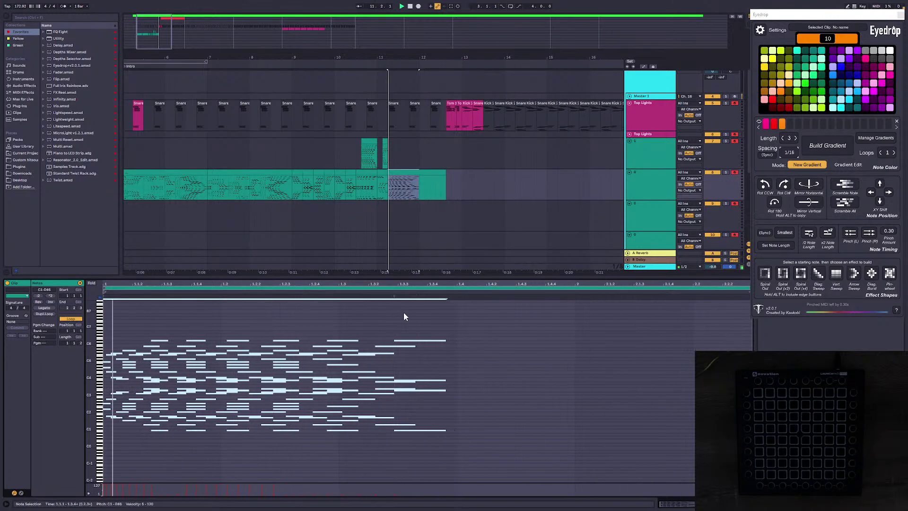
click(848, 236)
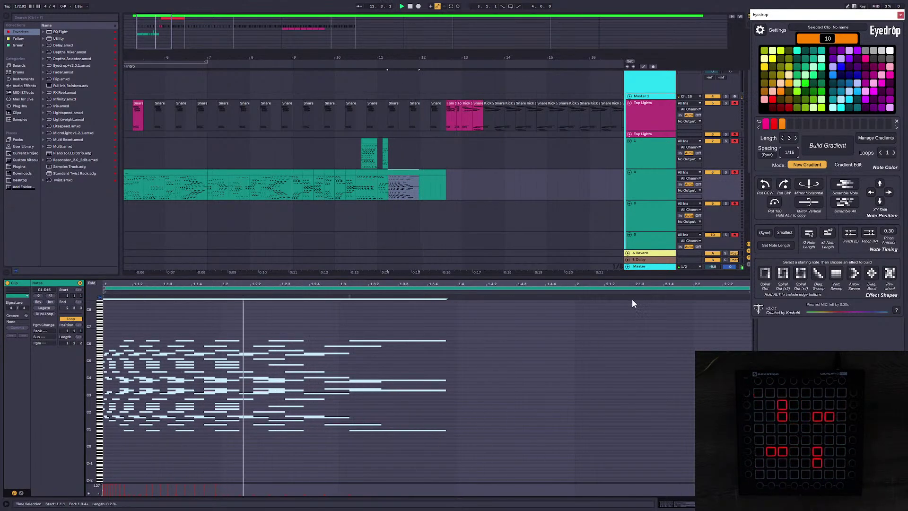
key(space)
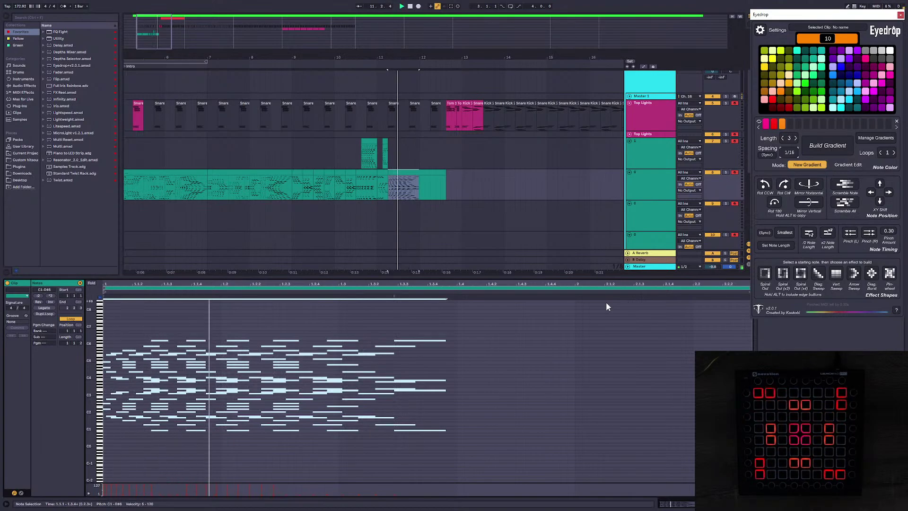
Step: Undo the pinching, stretching and duplication of the notes in the 11.2.1 clip
key(space)
key(ctrl+z)
key(space)
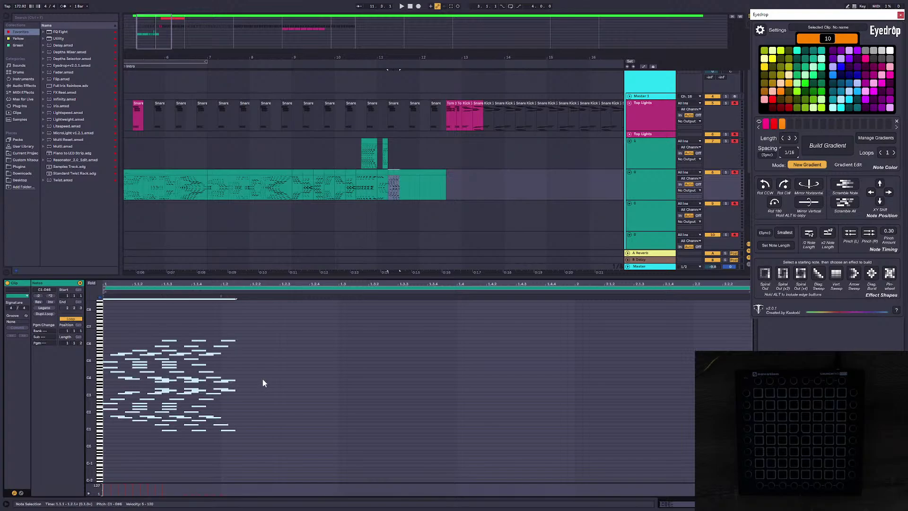
Step: Pinch the 11.2.1 clip's notes toward the start by 0.30, stretch them to end just past 1.2.3, play the result and save
click(268, 434)
key(ctrl+a)
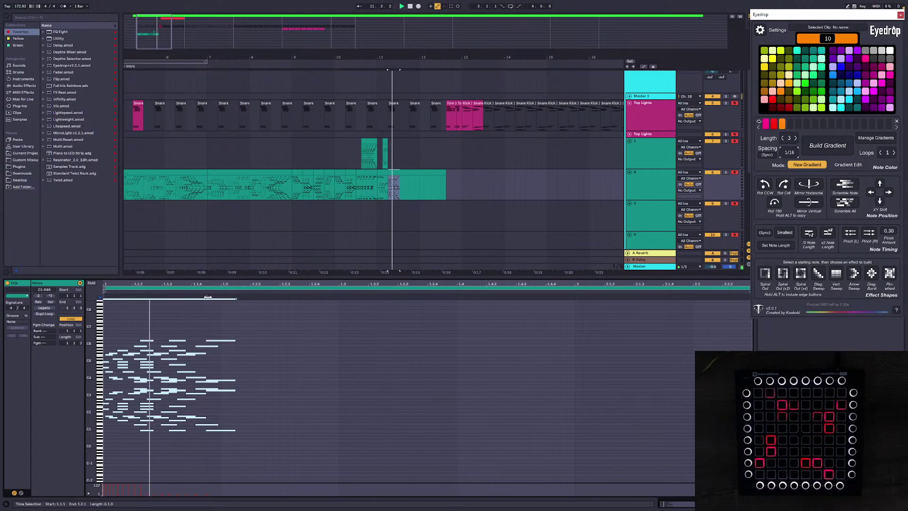
drag(207, 296, 281, 303)
key(space)
key(space)
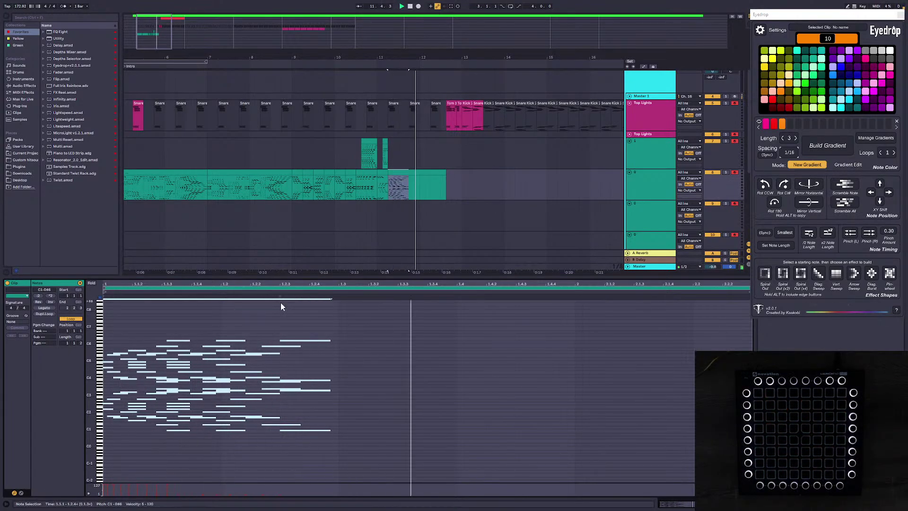
drag(280, 295, 239, 303)
key(space)
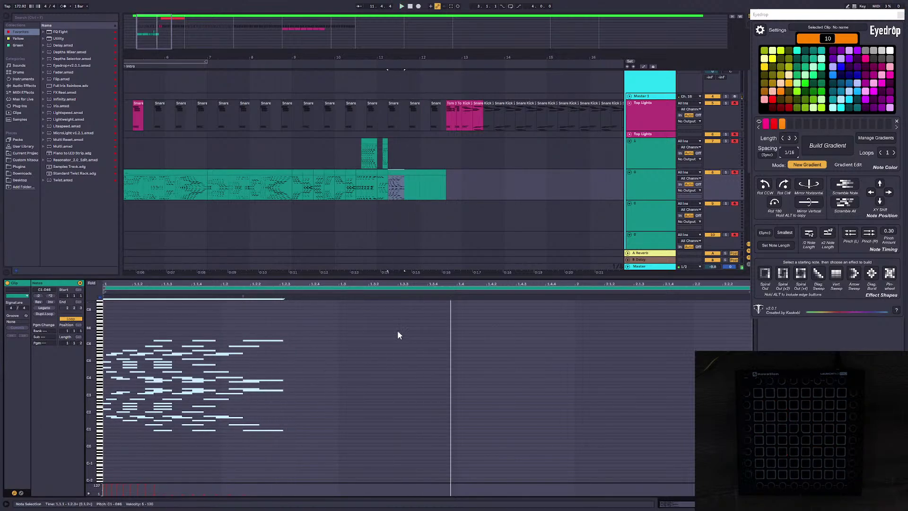
click(397, 330)
key(ctrl+s)
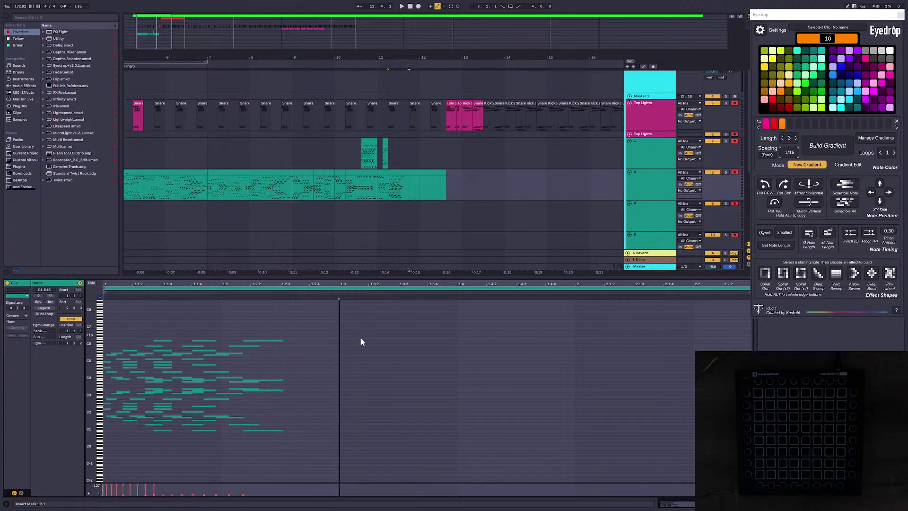
Step: Add a short curved pad pattern starting at 1.3.1 and clone it rotated 90° clockwise and 180° to fill the grid
double_click(340, 361)
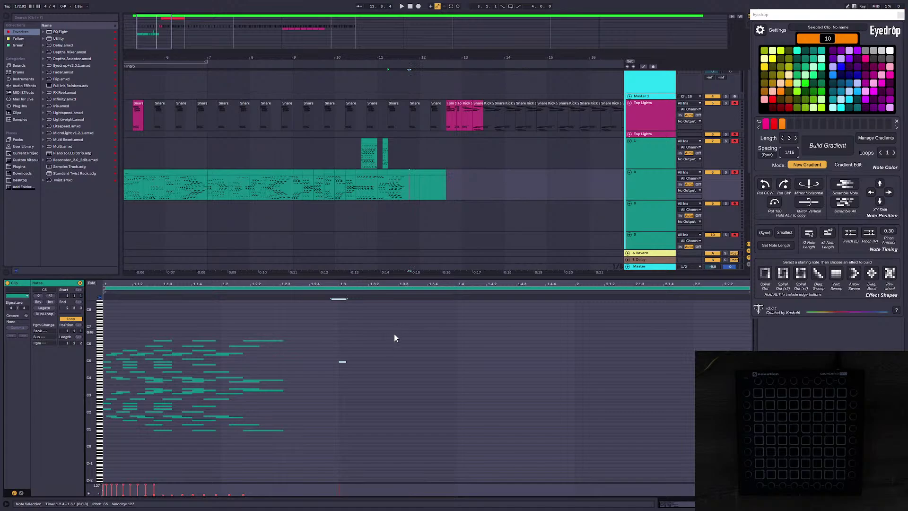
key(Delete)
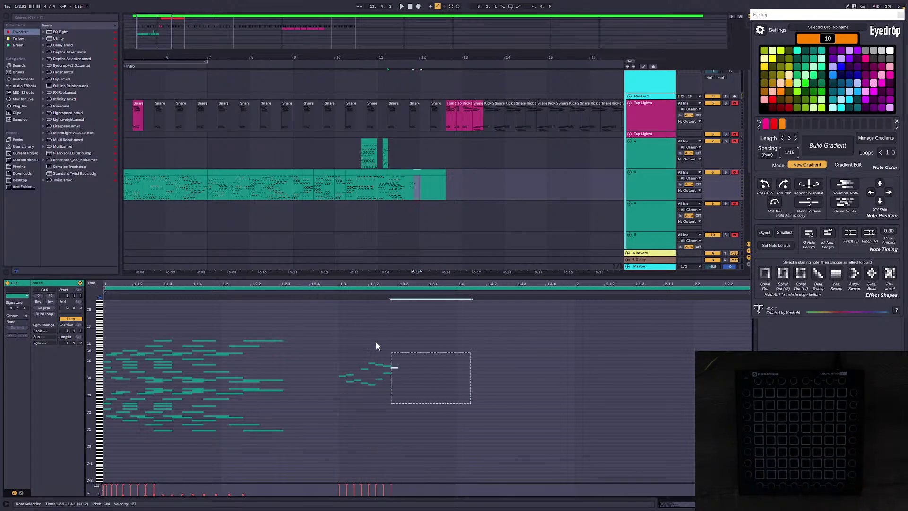
drag(376, 342, 337, 331)
alt+click(784, 188)
alt+click(774, 203)
key(ctrl+a)
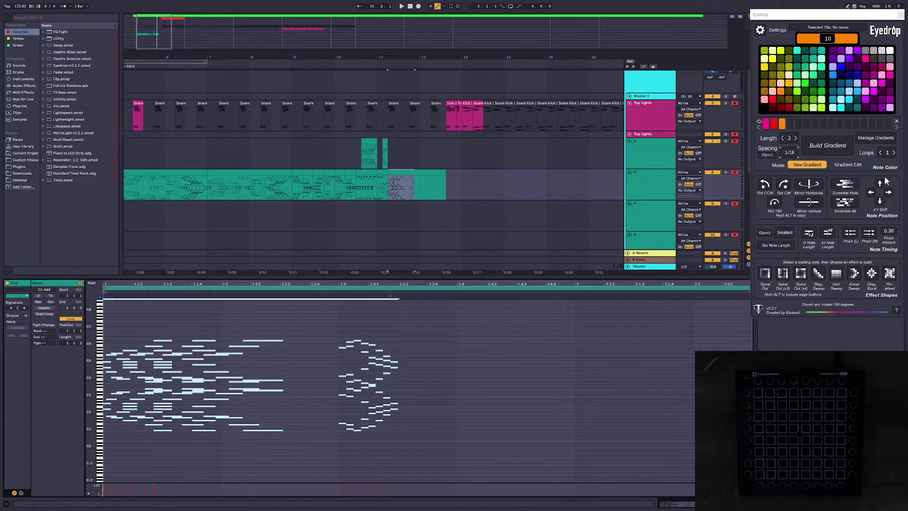
Step: Double the lengths of the notes from 1.3.1 and build the white-to-grey gradient from the history on them with Smallest spacing
click(594, 359)
drag(428, 453, 337, 324)
click(875, 138)
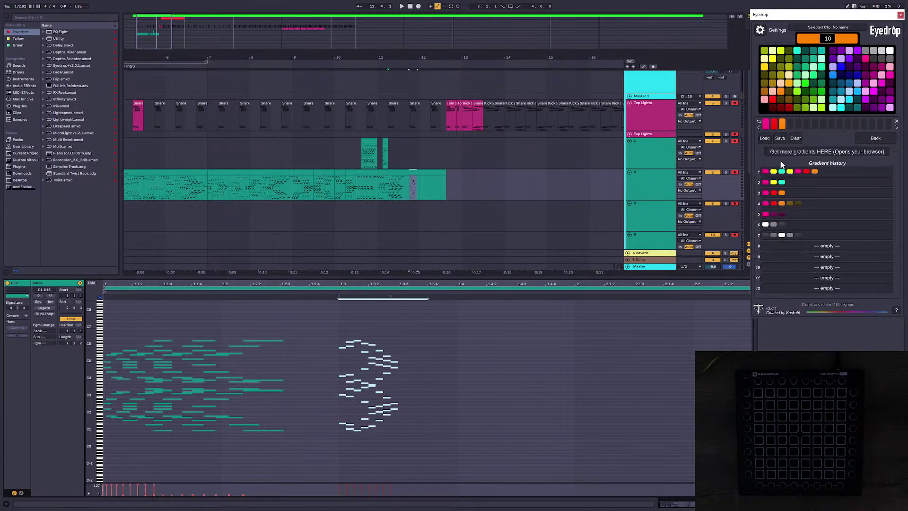
click(762, 141)
click(867, 297)
click(791, 224)
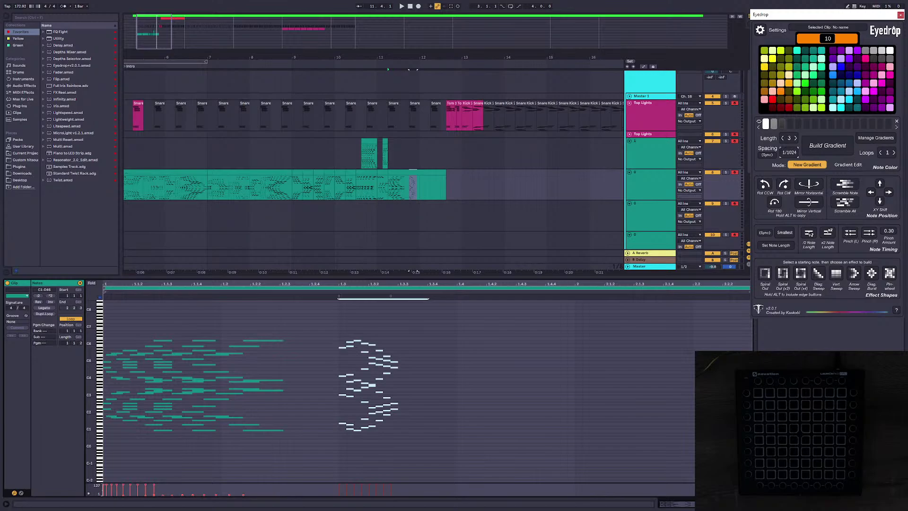
click(827, 231)
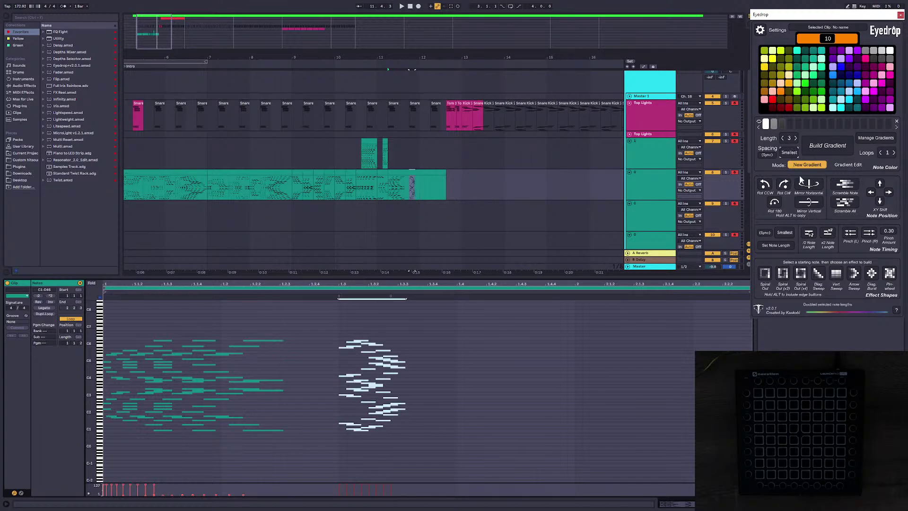
click(815, 147)
Step: Compress the white gradient notes to end just past 1.3.2, checking by playback, and pinch them toward the start by 0.30
drag(470, 450, 351, 319)
key(space)
drag(416, 298, 399, 298)
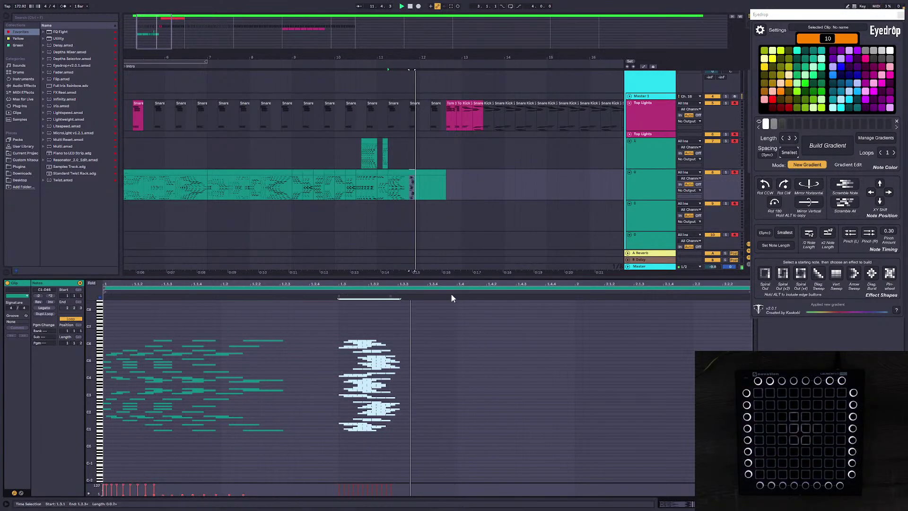
key(space)
key(space)
click(390, 298)
drag(413, 443, 333, 320)
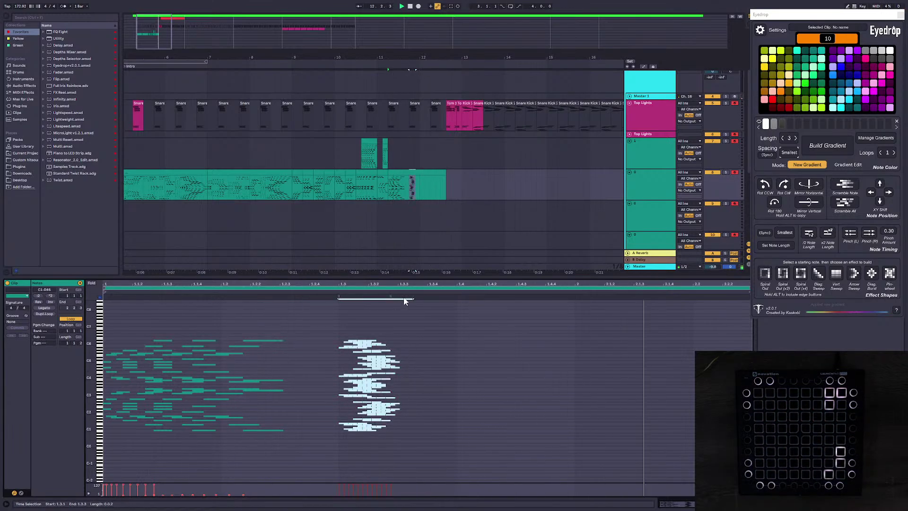
key(space)
key(space)
key(space)
key(space)
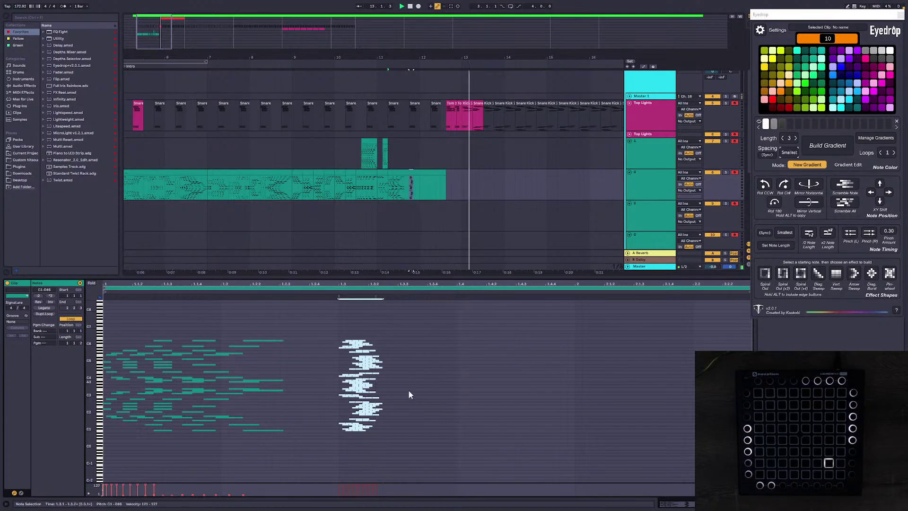
click(849, 233)
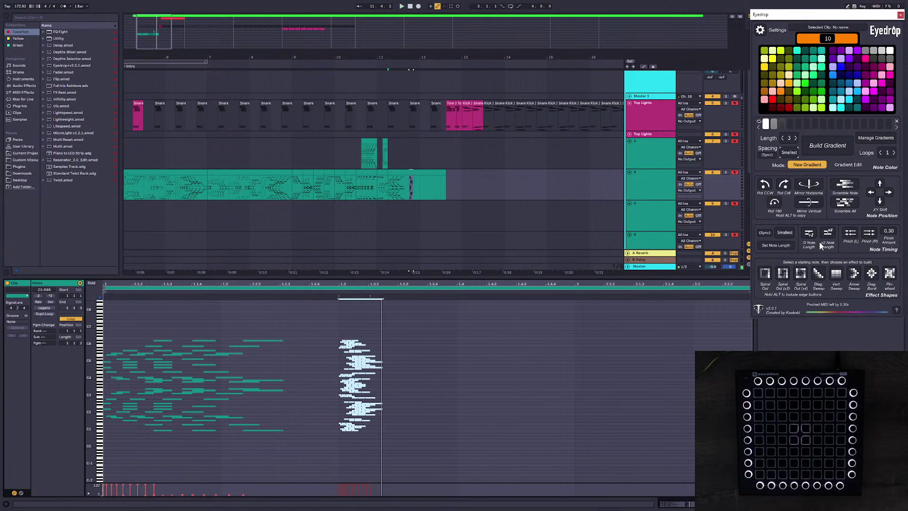
Step: Stretch the selected note burst at 1.3 to a slightly longer duration and play it back
key(space)
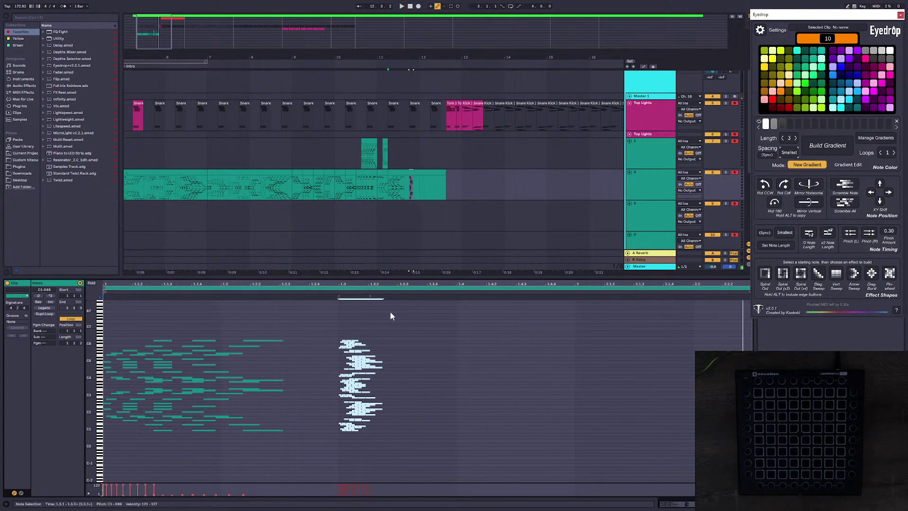
key(space)
drag(369, 297, 378, 296)
key(space)
key(space)
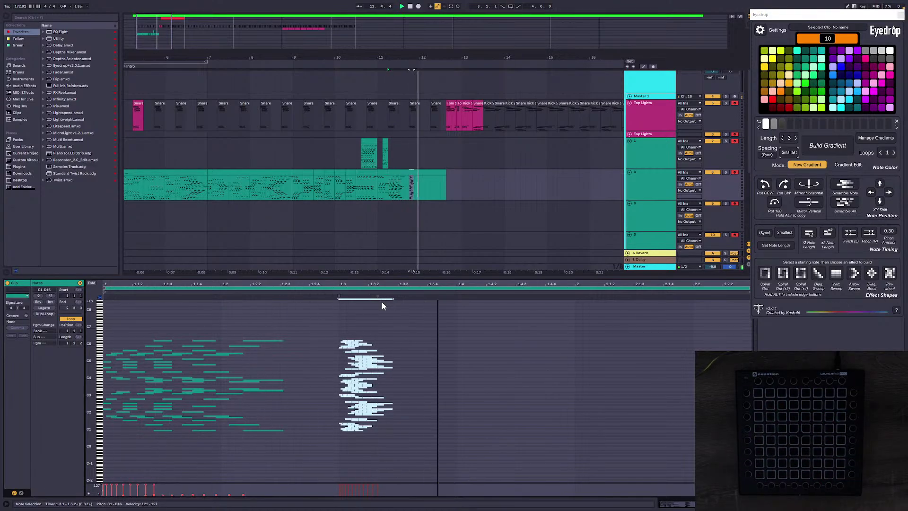
key(space)
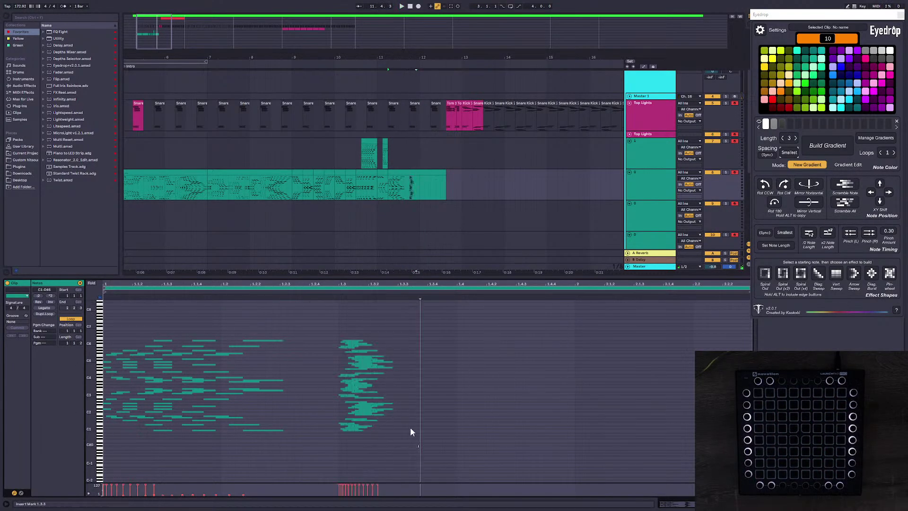
Step: Delete the note burst at 1.3, restore it, and play the clip back
key(Delete)
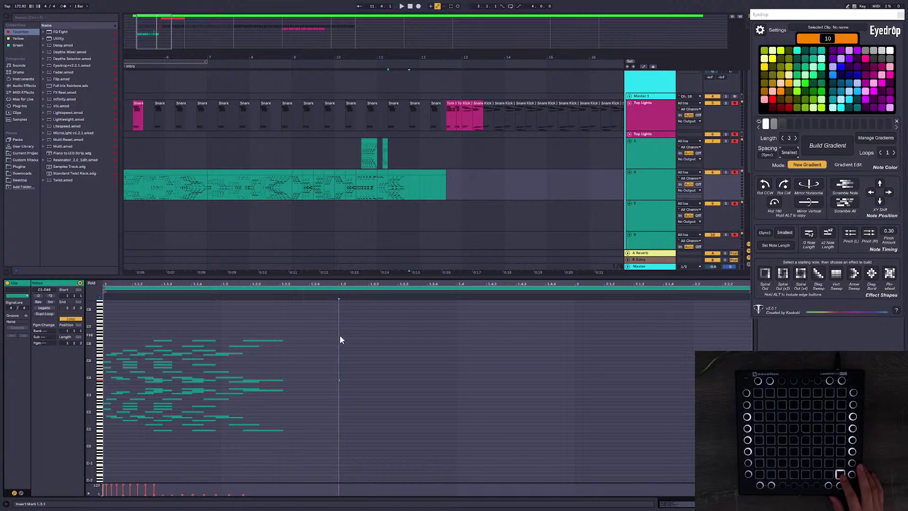
key(ctrl+v)
click(488, 383)
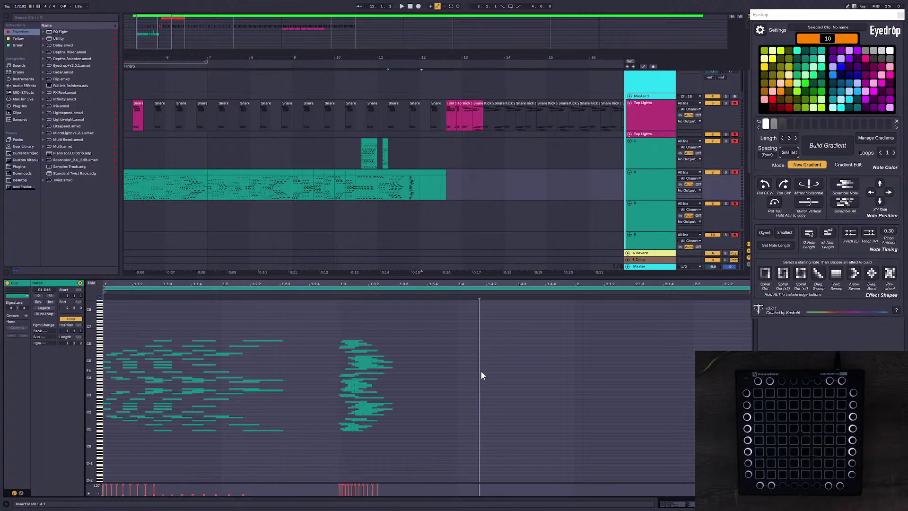
key(space)
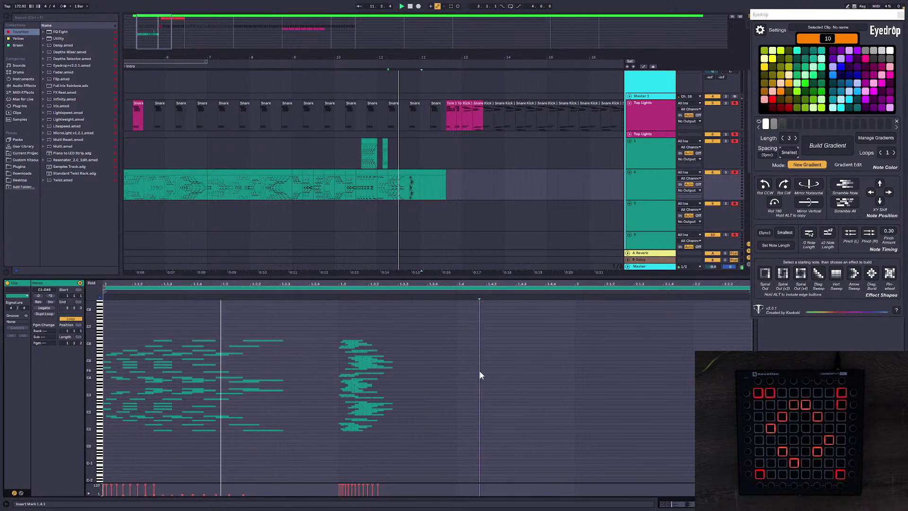
key(space)
Step: Delete the note burst at 1.3 and select the short replacement pattern recorded from the controller
drag(436, 449, 332, 320)
key(Delete)
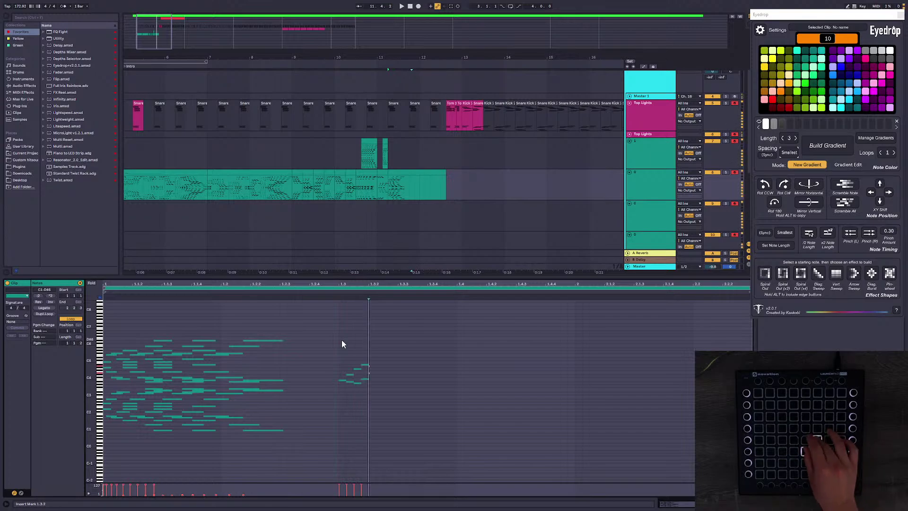
drag(341, 340, 390, 421)
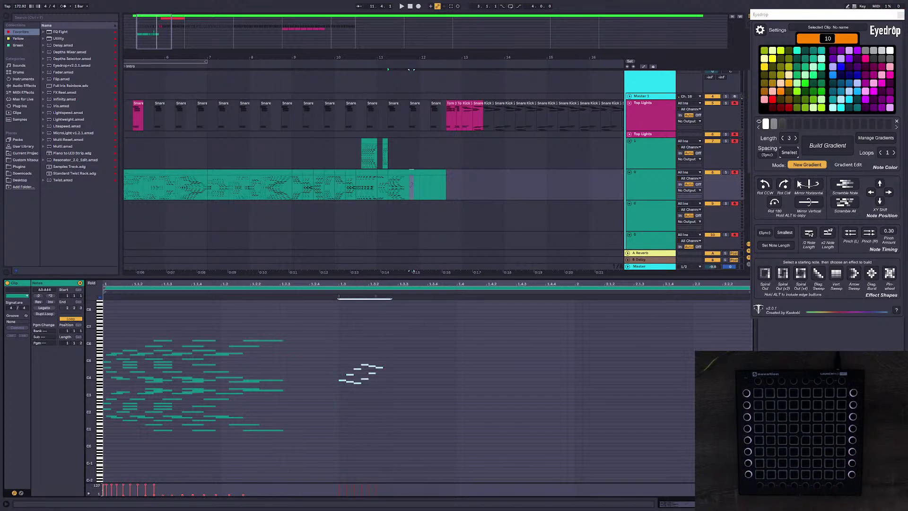
Step: Build a new burst in Eyedrop: clone the notes rotated 180 degrees, double their length, apply the length-3 gradient and pinch left by 0.30
alt+click(776, 203)
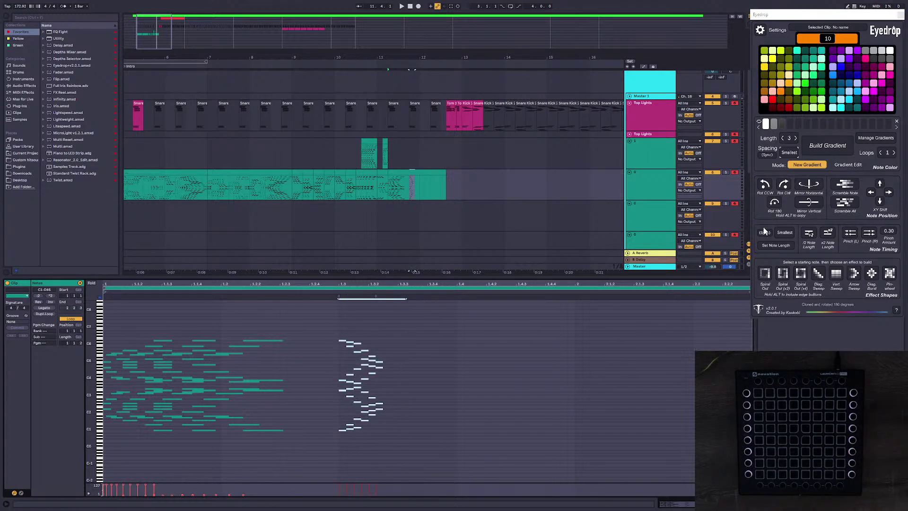
click(828, 231)
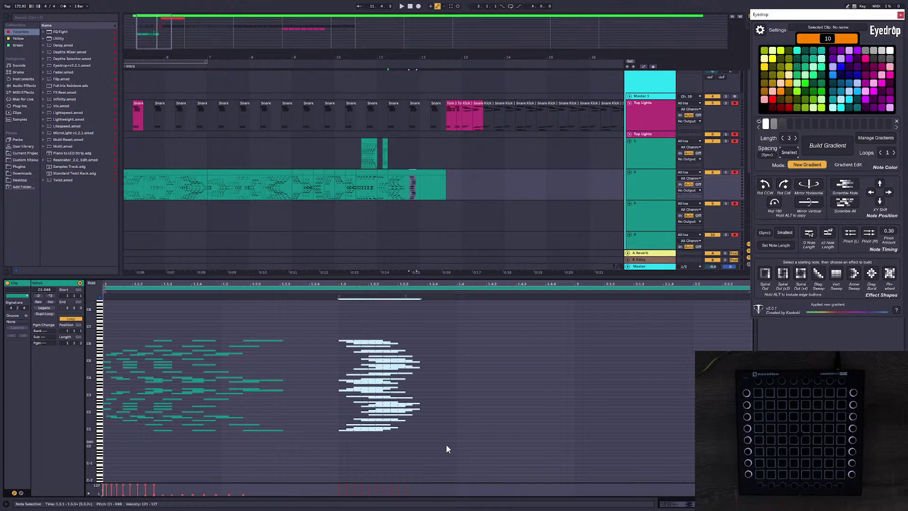
click(851, 232)
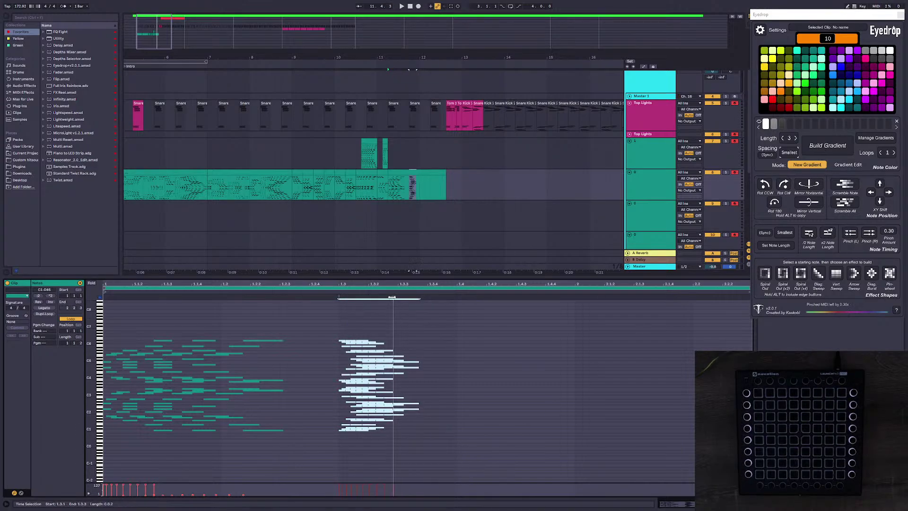
Step: Compress the new burst at 1.3 to a shorter duration and play the clip back
key(space)
drag(392, 297, 376, 296)
key(space)
key(space)
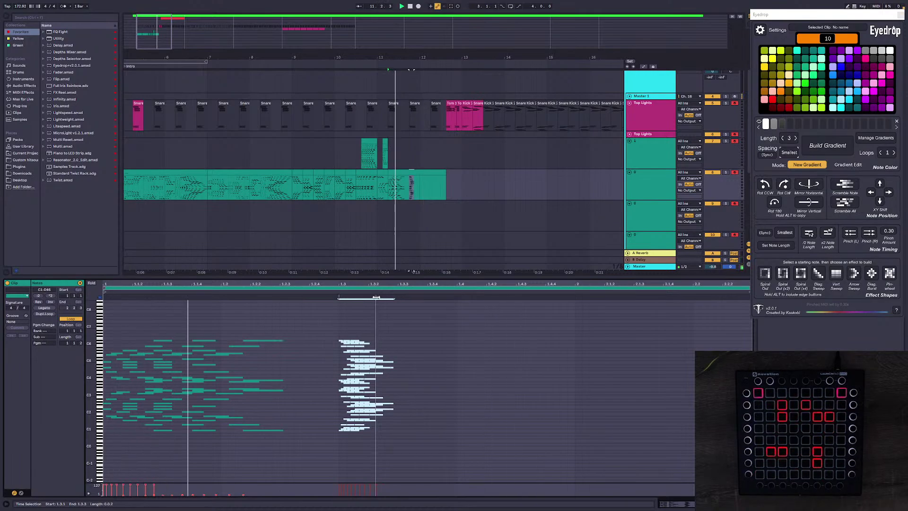
click(441, 373)
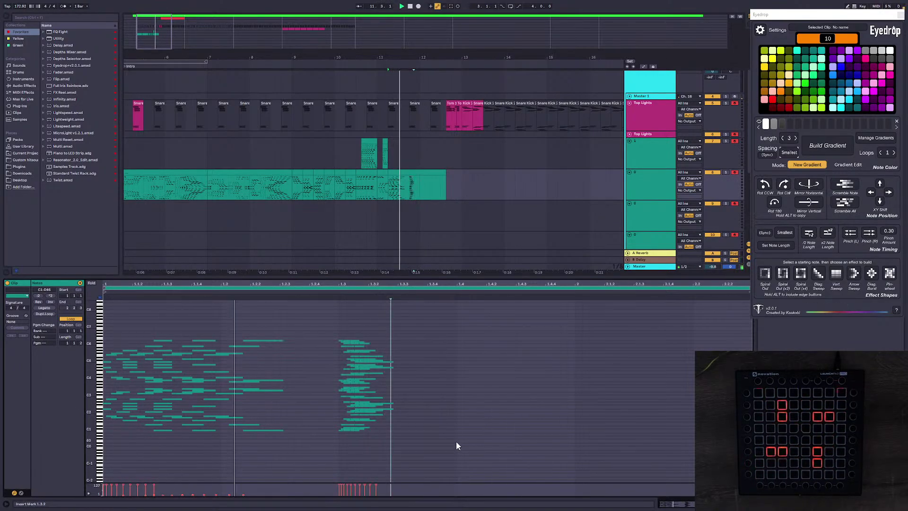
Step: Duplicate the burst at 1.3 twice so copies start at 1.4 and 2
drag(456, 445, 338, 325)
key(ctrl+d)
key(ctrl+d)
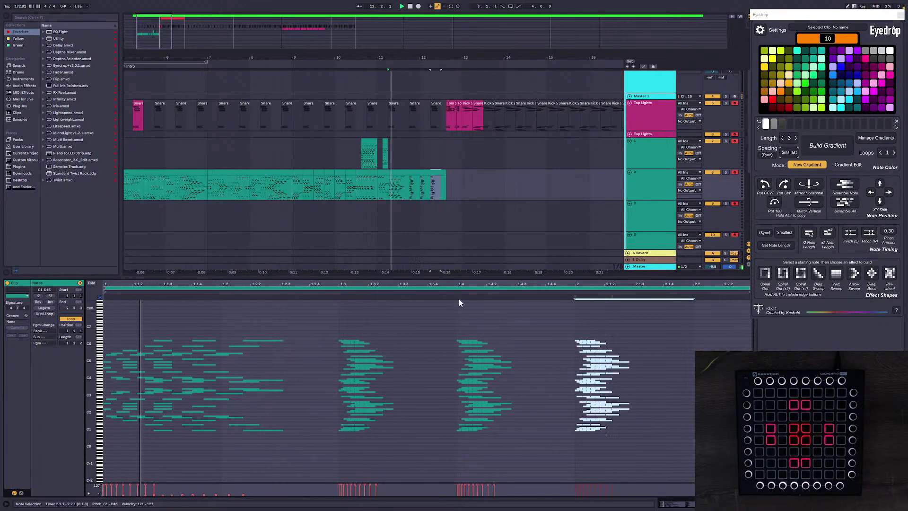
Step: Play the arrangement from several points in the clip to check the timing of the duplicated bursts
click(443, 183)
mouse_move(382, 57)
mouse_down()
mouse_move(457, 49)
mouse_move(287, 76)
mouse_up()
click(426, 172)
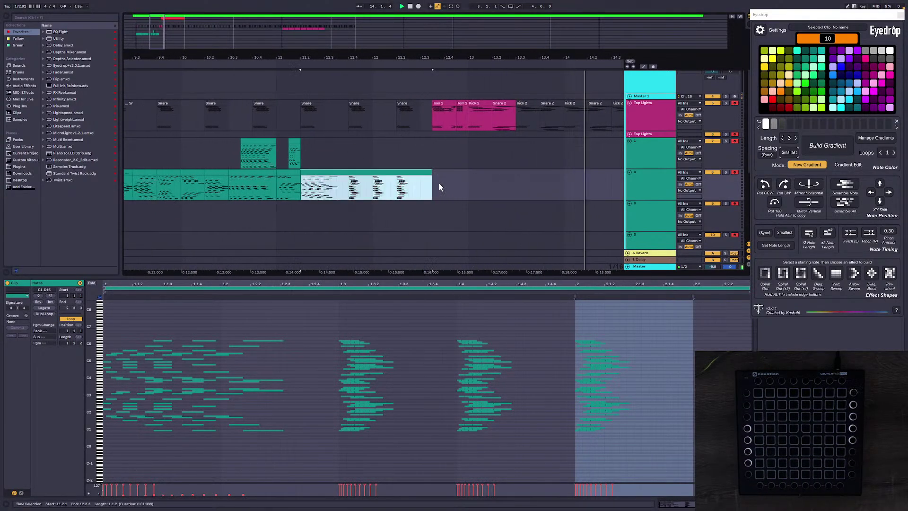
click(420, 182)
key(space)
key(space)
click(373, 190)
key(space)
key(space)
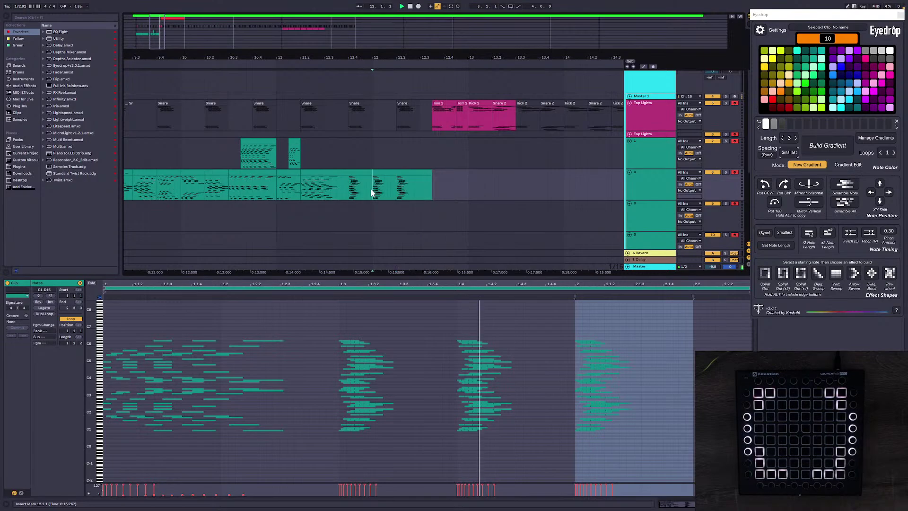
click(352, 193)
key(space)
key(space)
Step: Delete the middle burst at 1.4 and play back from 11.4.1
drag(520, 440, 452, 308)
key(Delete)
click(349, 192)
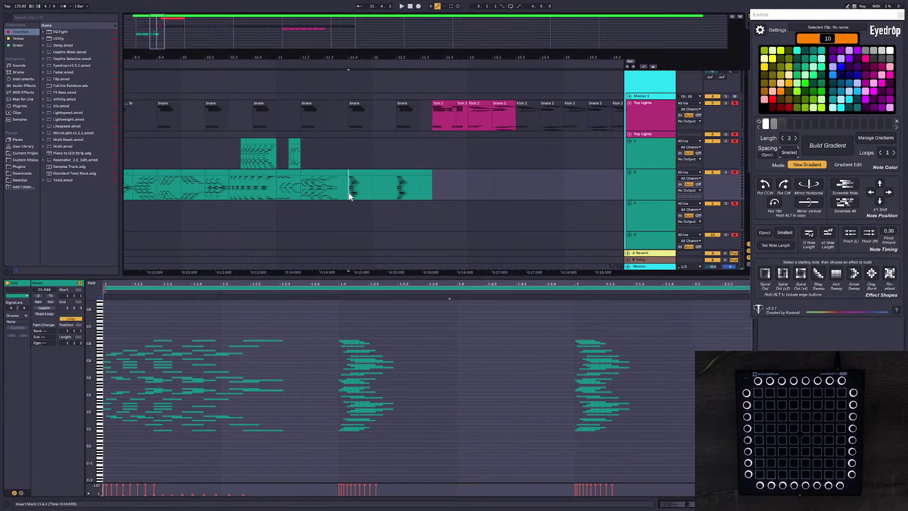
key(space)
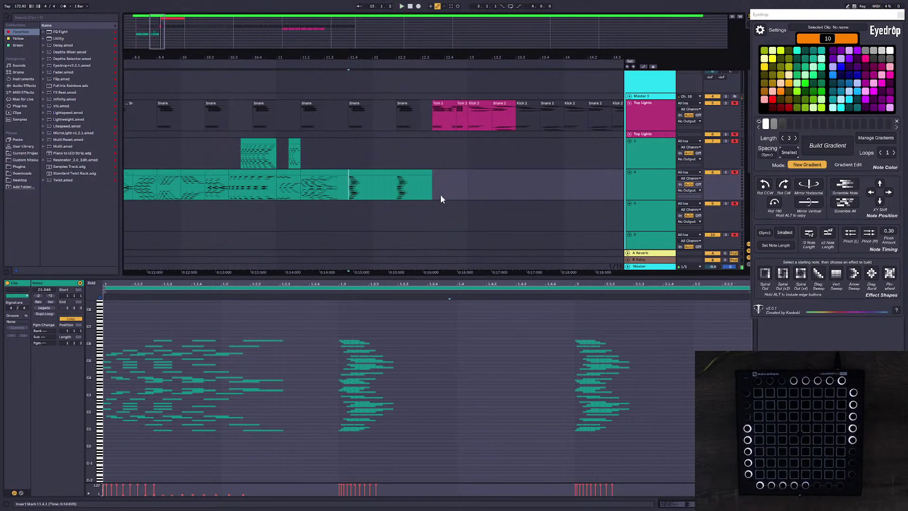
Step: Copy the last burst to 12.3.3, directly after the existing clip, and play it back
drag(396, 185, 450, 187)
key(space)
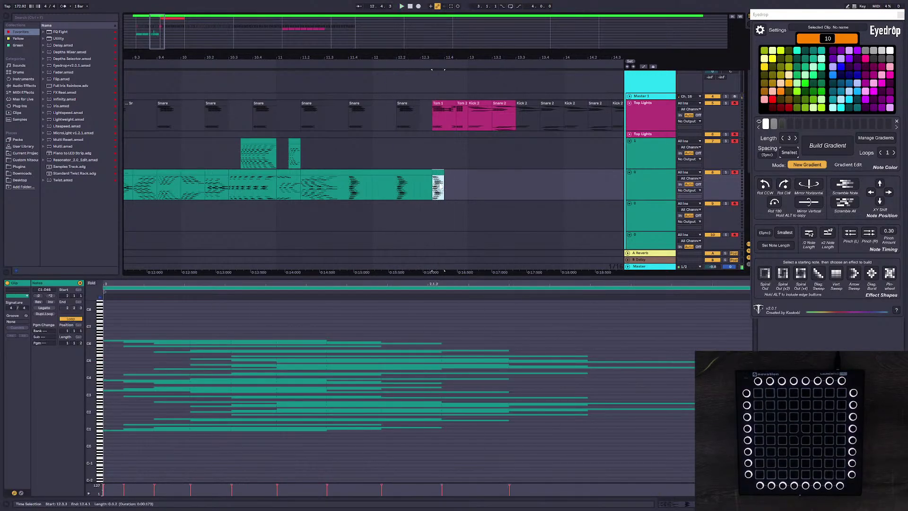
shift+click(455, 186)
key(space)
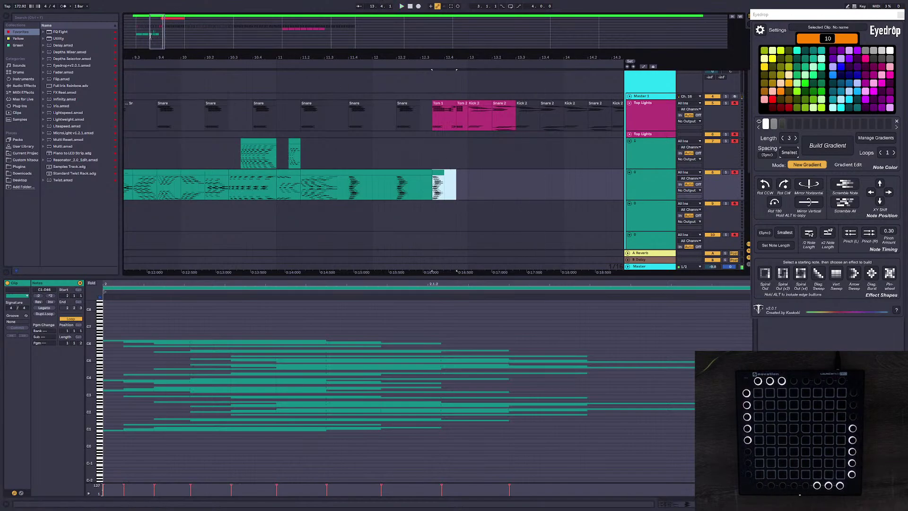
Step: Examine the notes of the copied burst clip at 12.3.3 and play it back several times
drag(366, 57, 365, 66)
key(plus)
click(447, 170)
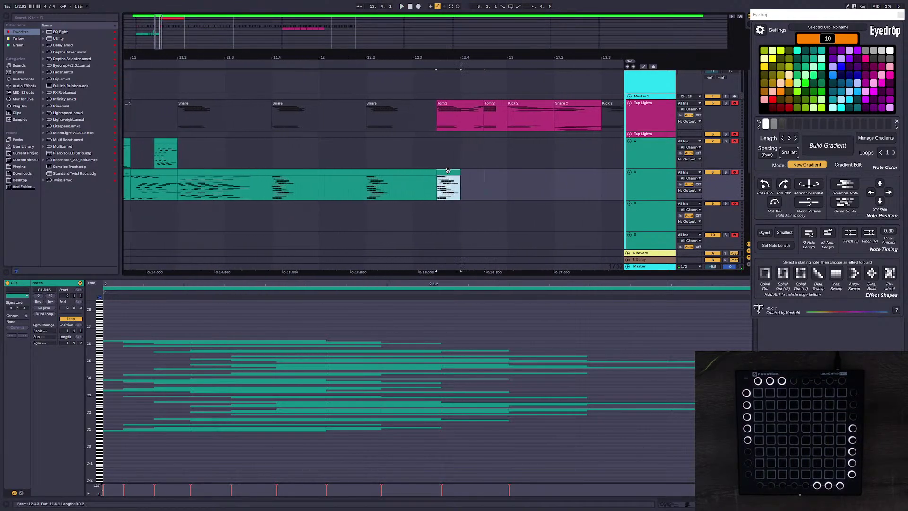
click(580, 326)
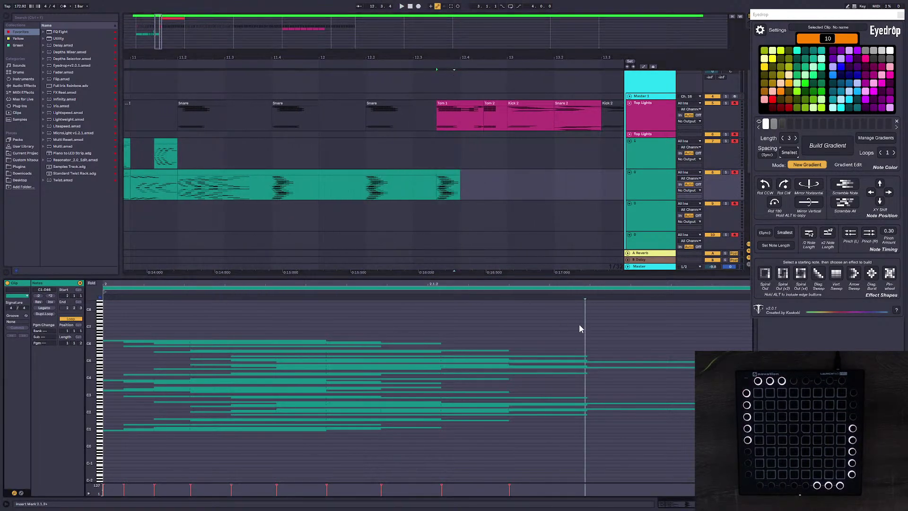
click(449, 174)
click(554, 301)
click(449, 174)
key(space)
key(space)
key(space)
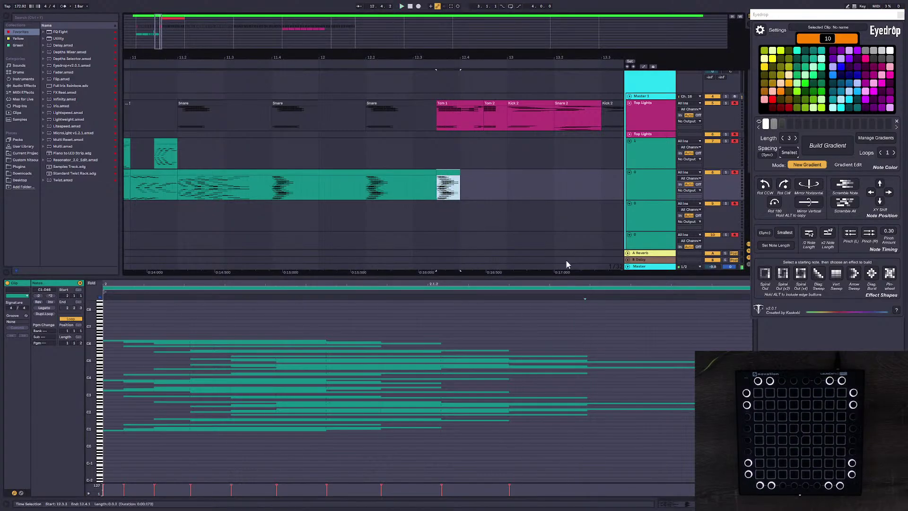
Step: Try reversing all notes in the clip at 12.3.3, play it back, and undo the reversal
click(623, 321)
key(ctrl+a)
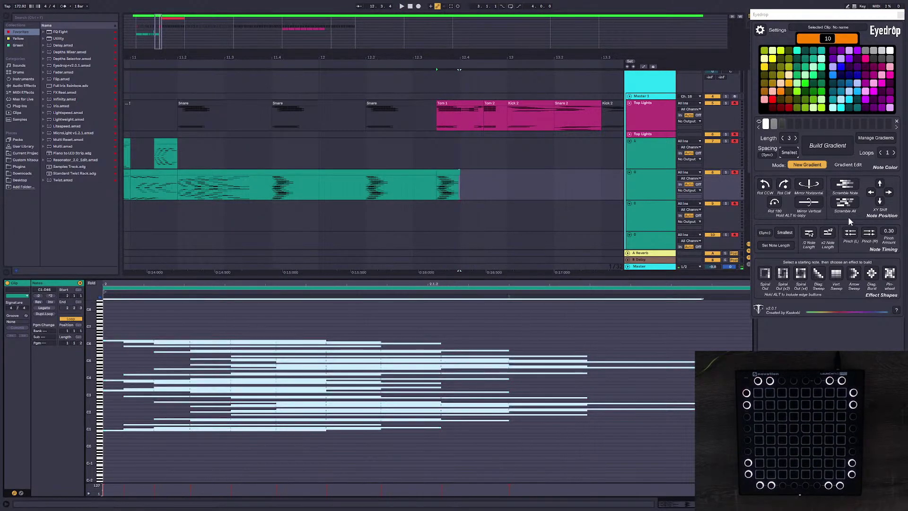
click(47, 306)
key(space)
key(space)
key(space)
key(space)
key(space)
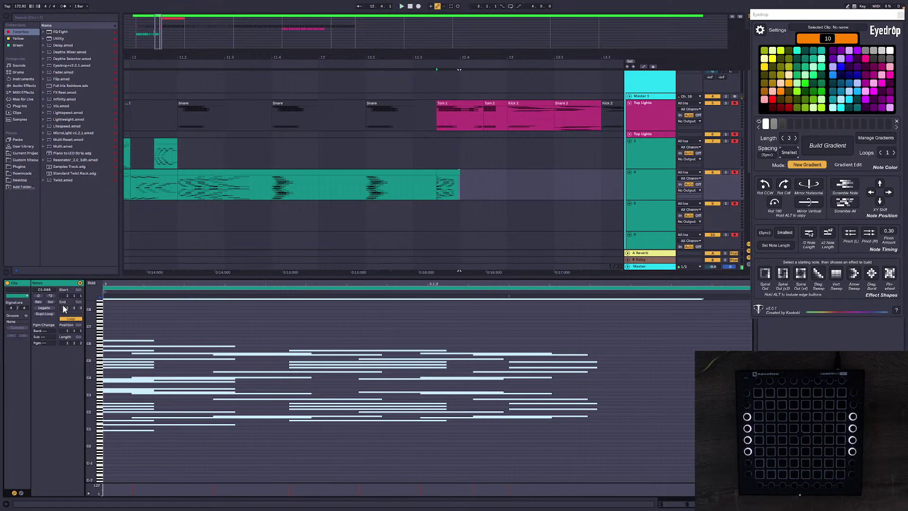
key(ctrl+z)
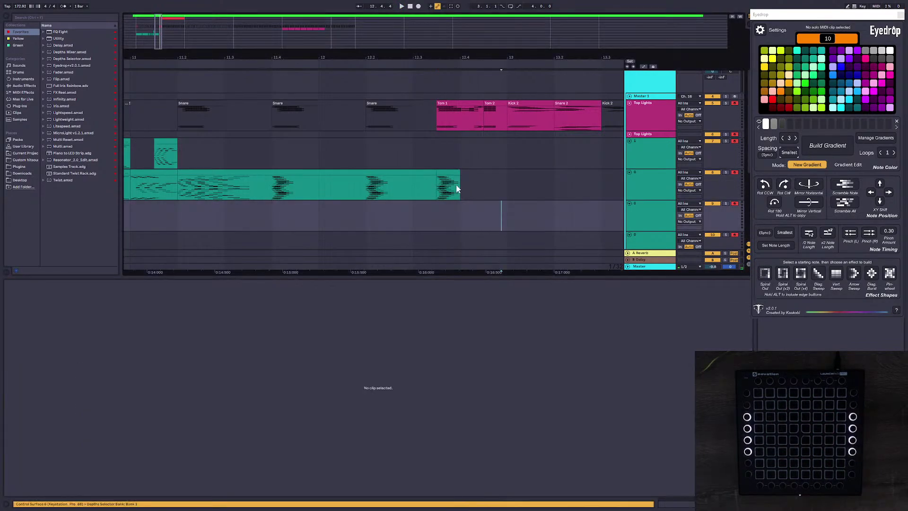
Step: Crop the clip at 12.3.3 to its visible range and reverse all of its notes
right_click(448, 175)
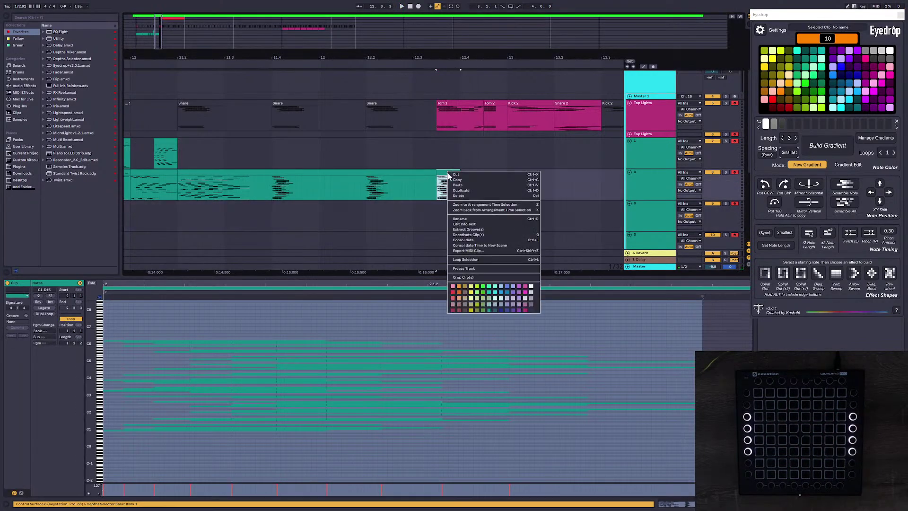
click(473, 278)
key(ctrl+a)
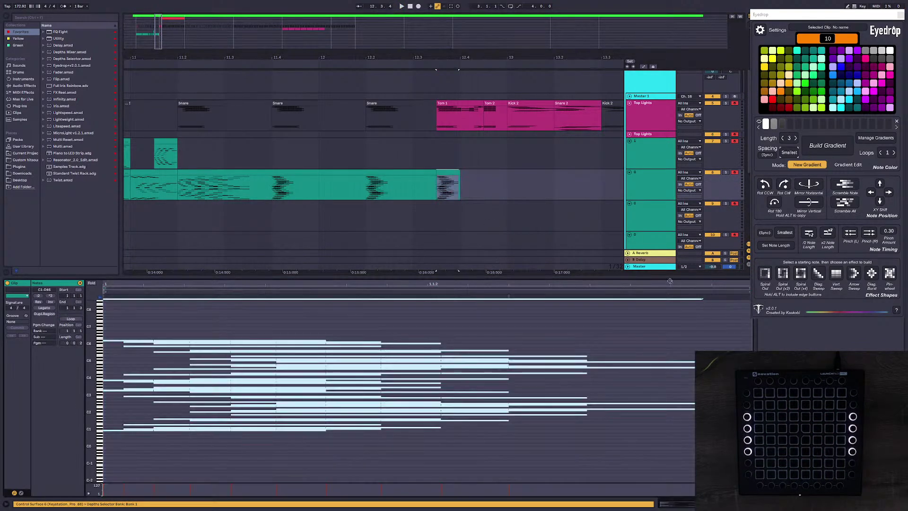
click(44, 300)
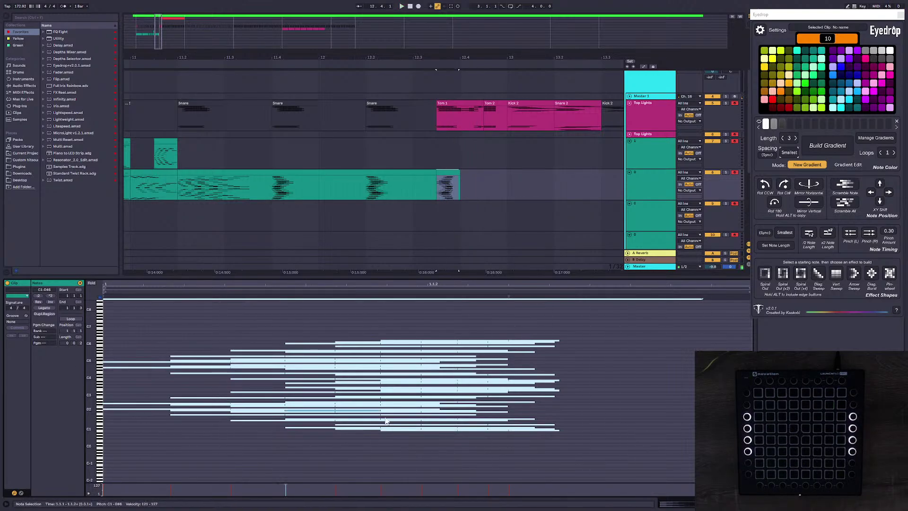
Step: Delete all notes from the cropped clip and play back the preceding clip
key(Delete)
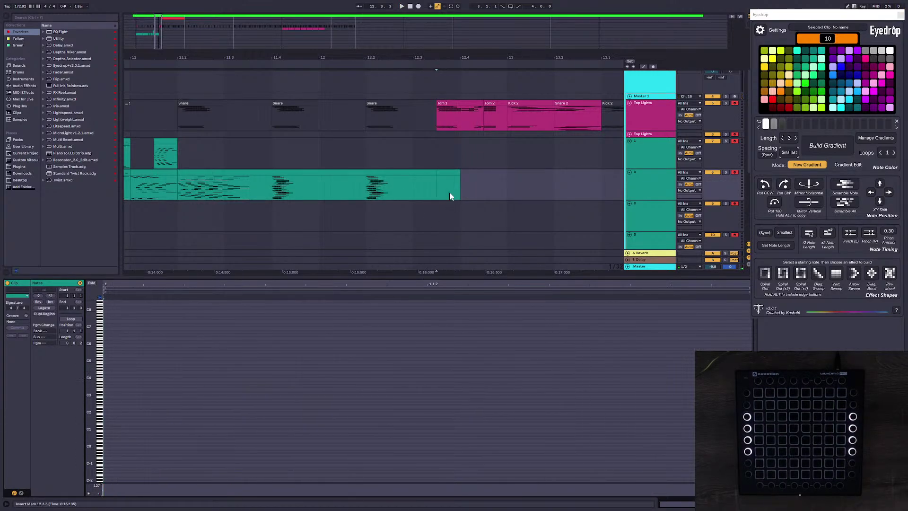
click(399, 180)
key(space)
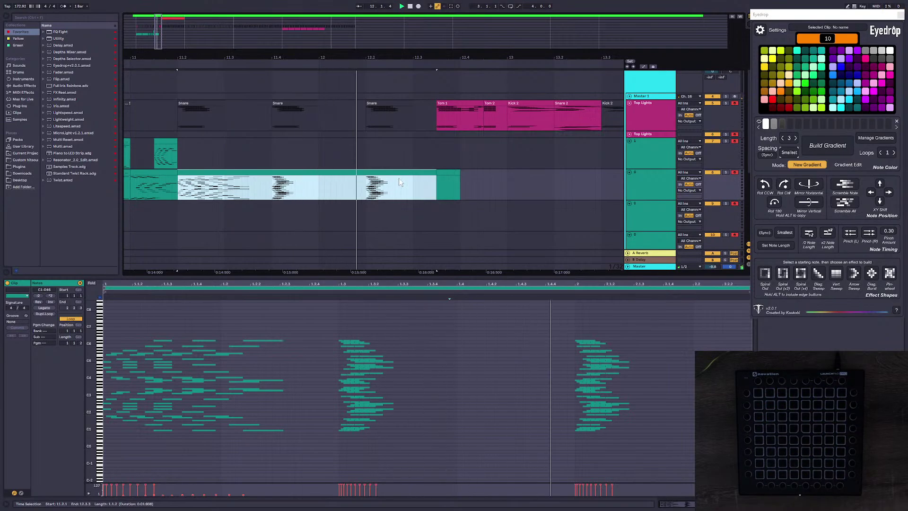
Step: Open the empty clip at 12.3.3, play it back, and place the insert marker near its start
click(444, 178)
click(141, 337)
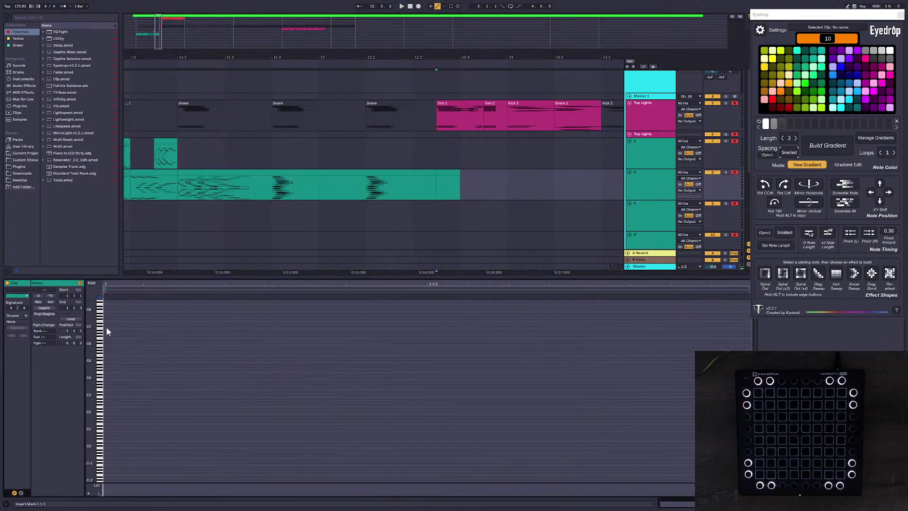
click(456, 171)
key(space)
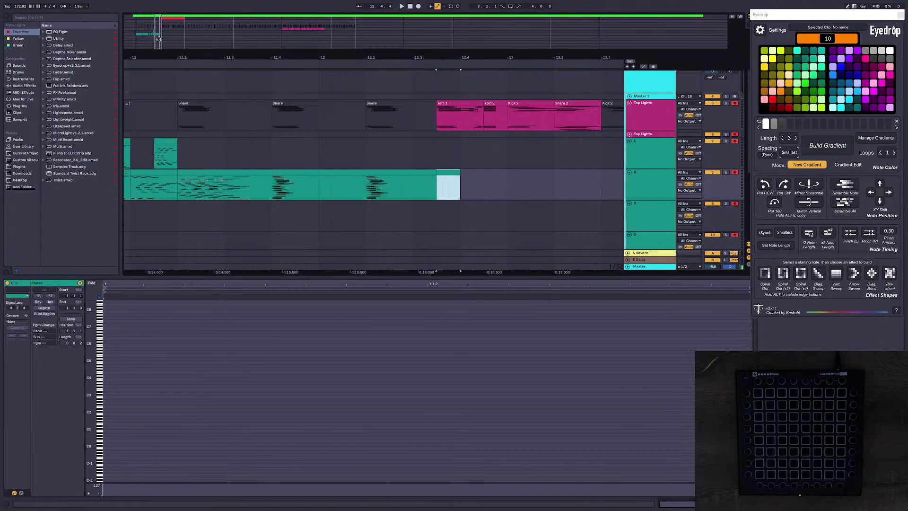
drag(151, 57, 159, 38)
drag(421, 45, 148, 89)
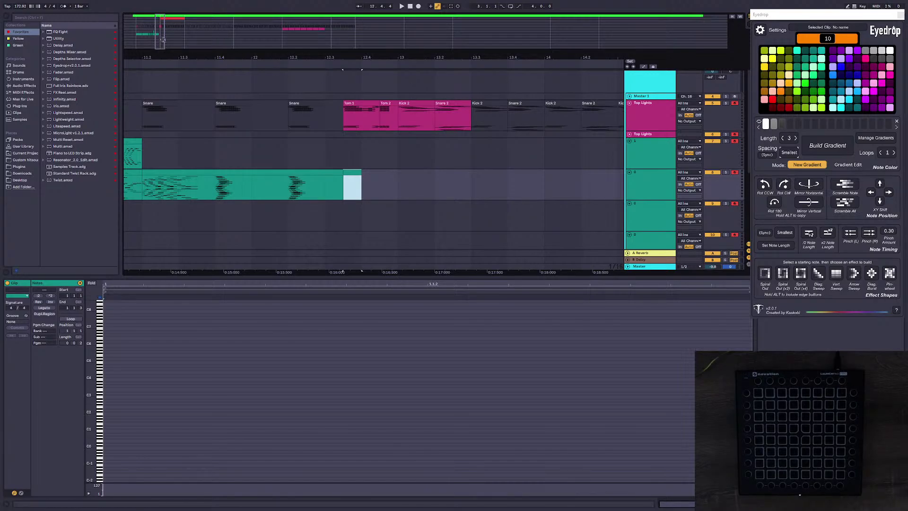
drag(161, 40, 161, 53)
click(111, 341)
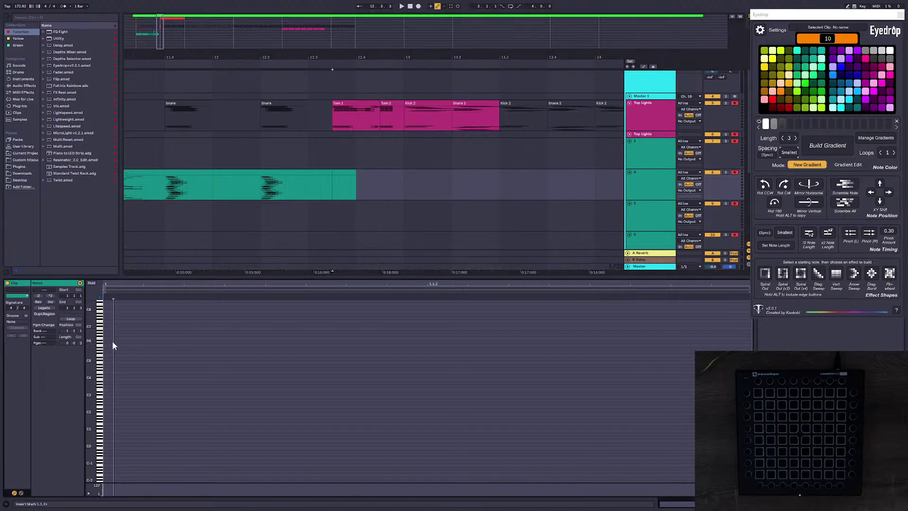
Step: Play back the lights clip that precedes the empty clip at 12.3.3
drag(161, 58, 326, 43)
click(293, 173)
key(space)
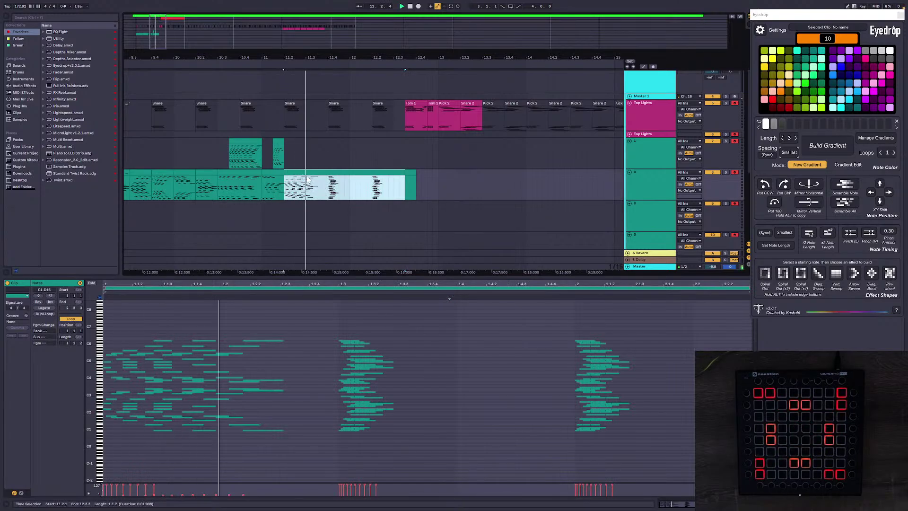
click(418, 178)
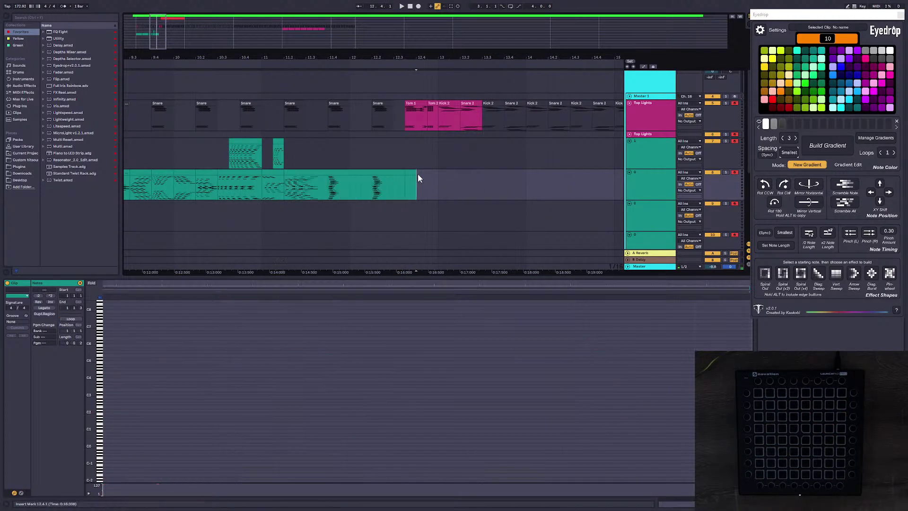
Step: Open the empty clip at 12.3.3 and record a rising run of short consecutive notes from its start
click(372, 188)
key(ctrl+e)
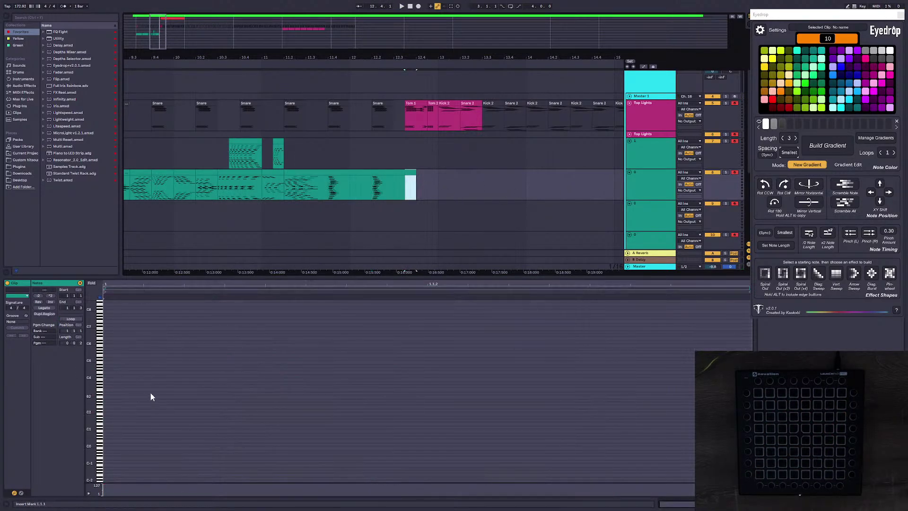
click(122, 357)
click(111, 345)
key(Right)
key(Left)
key(Left)
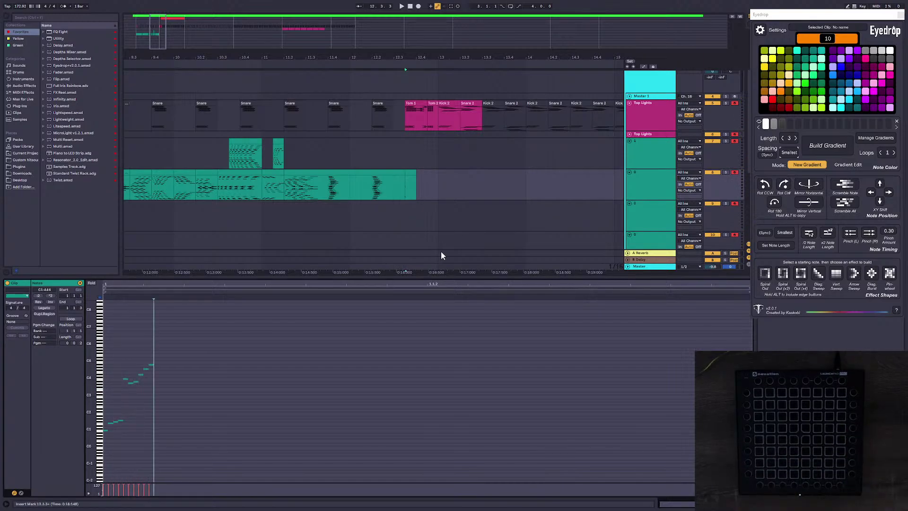
Step: Add a copy of the notes rotated 180 degrees, double the note lengths, and build the pink-red-orange gradient with 1/128 spacing
alt+click(773, 204)
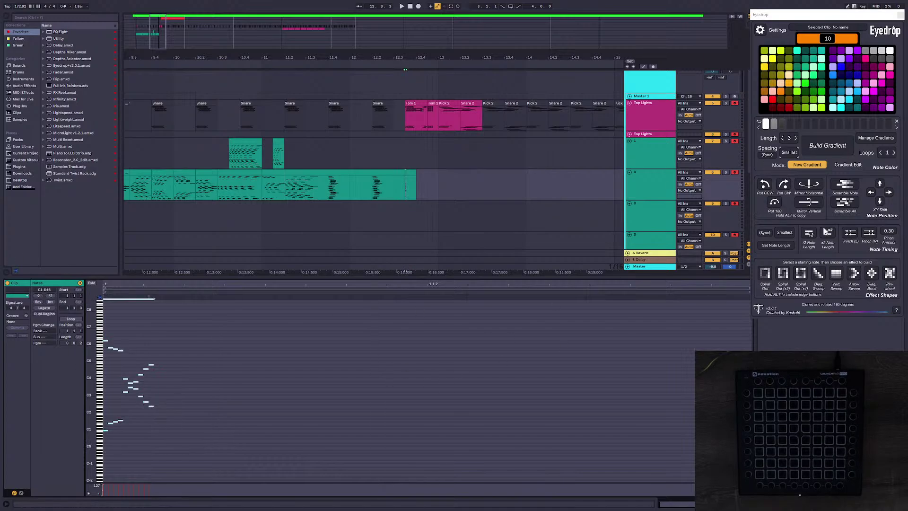
click(876, 138)
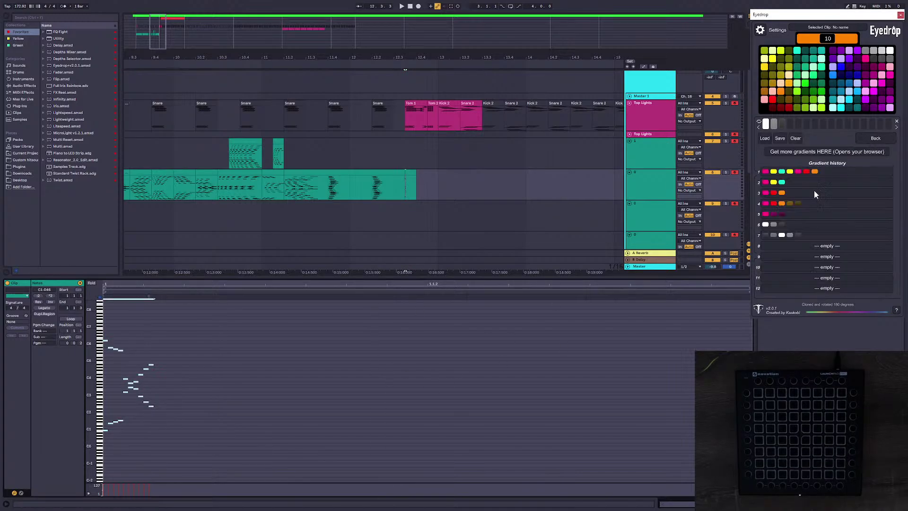
click(782, 206)
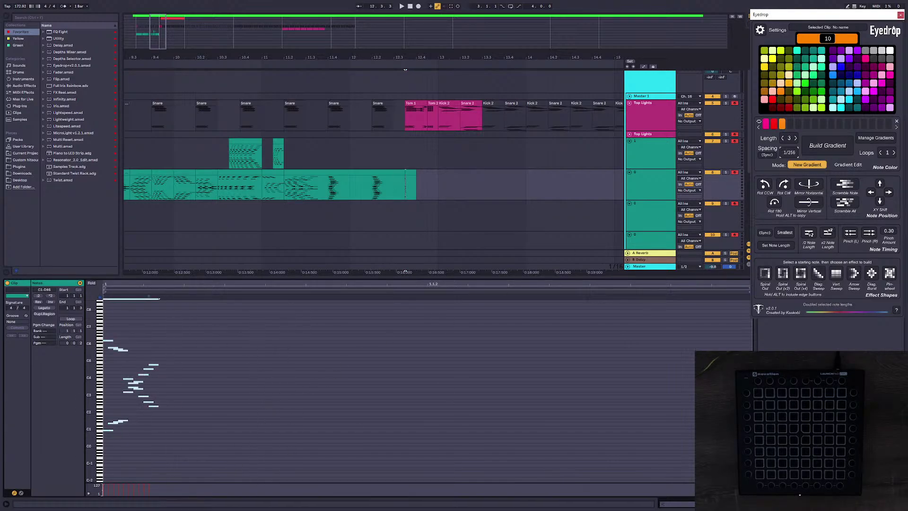
click(822, 150)
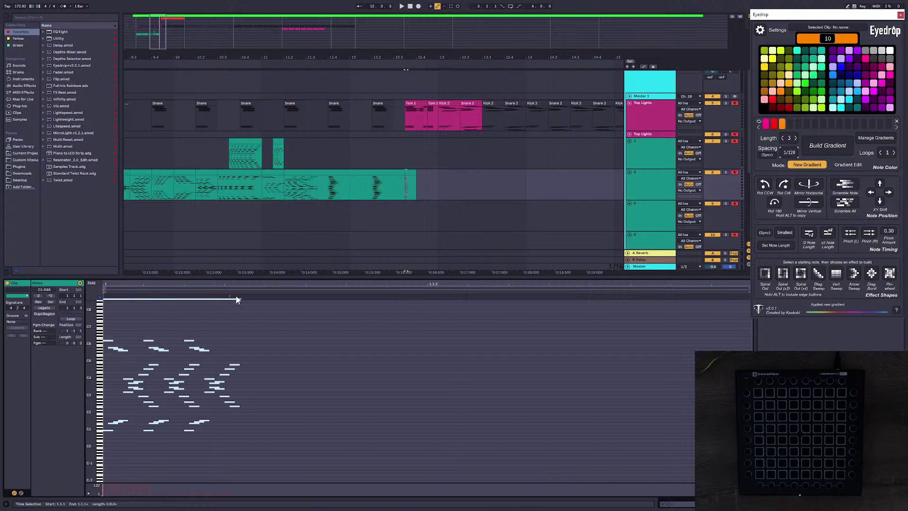
click(828, 234)
Step: Stretch the gradient notes to fill the clip at 12.3.3, pinch them left by 0.30, and play it back
drag(228, 295, 701, 304)
click(854, 236)
key(space)
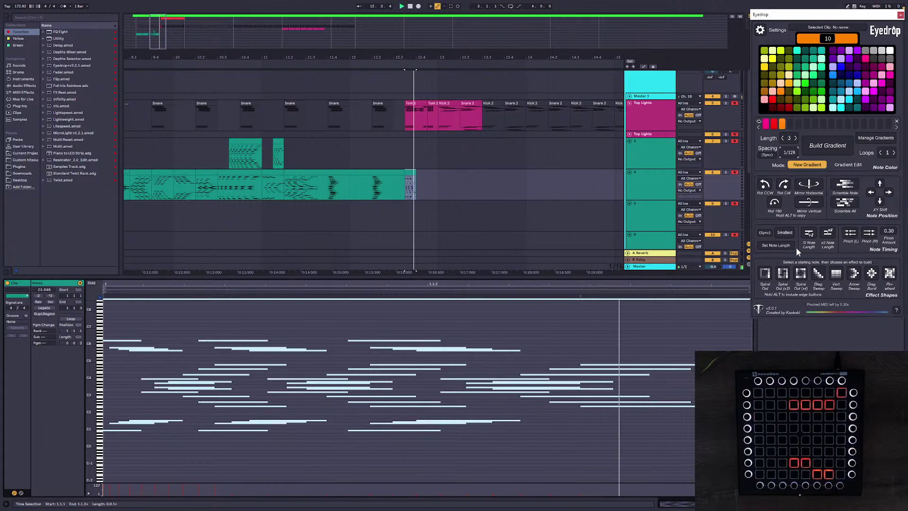
Step: Extend the clip at 12.3.3 to end at 12.4.3 and consolidate it
mouse_move(164, 40)
mouse_down()
mouse_move(164, 26)
mouse_move(162, 49)
mouse_up()
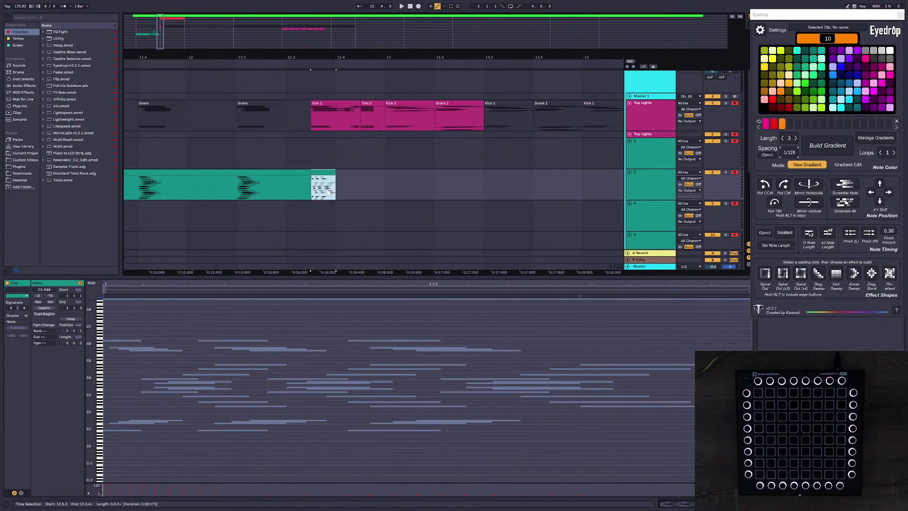
drag(312, 186, 361, 186)
key(ctrl+j)
Step: Stretch all notes to fill the extended clip at 12.3.3 and play it back repeatedly
click(413, 340)
key(ctrl+a)
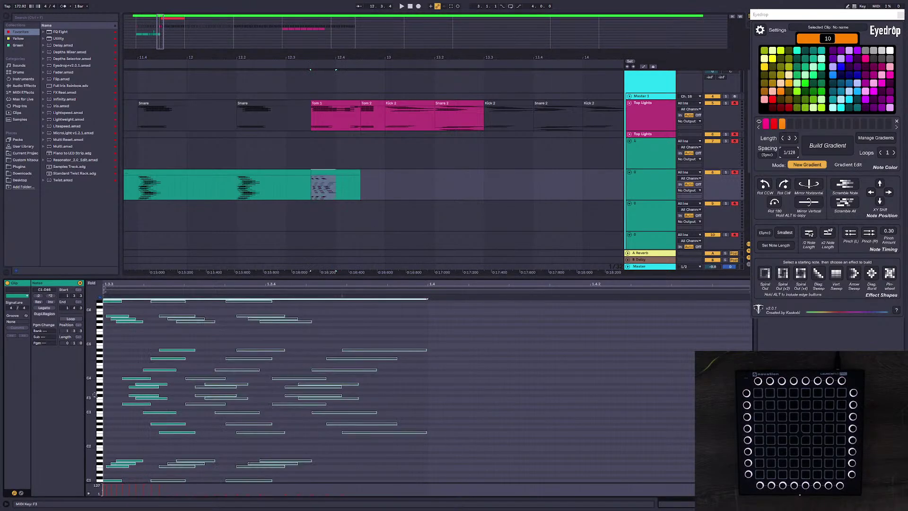
scroll(367, 351, down, 3)
drag(346, 301, 565, 309)
key(space)
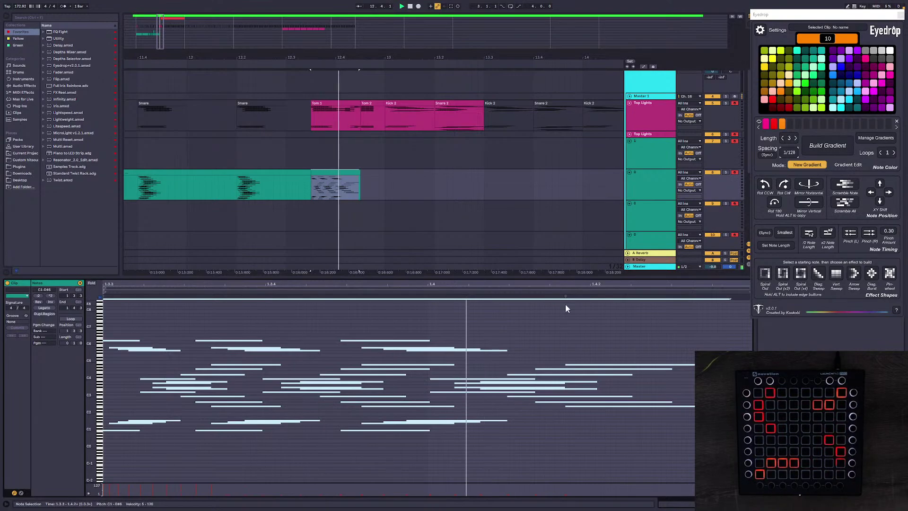
key(space)
key(space)
key(space)
key(space)
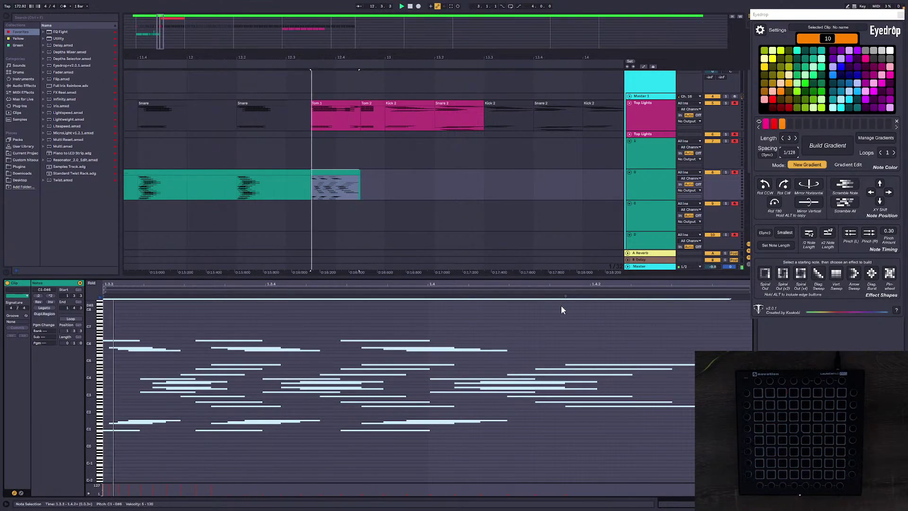
key(space)
Step: Insert an empty MIDI clip from 12.4.3 to 13.1.1 and record short notes from its start
drag(361, 184, 385, 186)
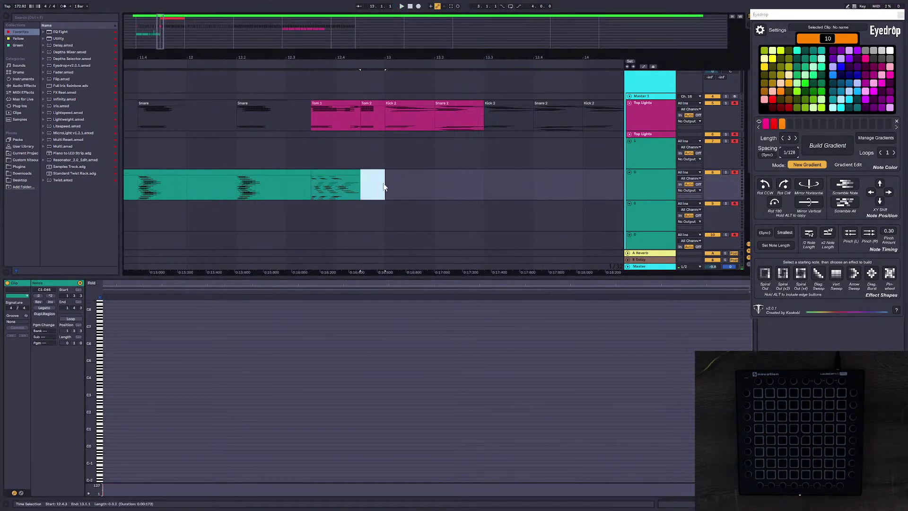
right_click(379, 178)
click(409, 234)
click(106, 349)
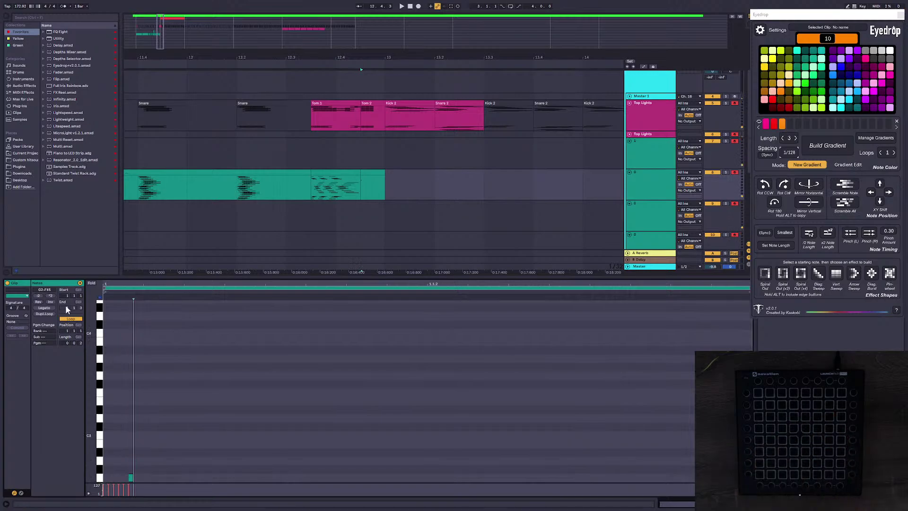
Step: Play back the intro lights clip and reopen the clip at 12.4.3
drag(174, 44, 172, 18)
click(256, 172)
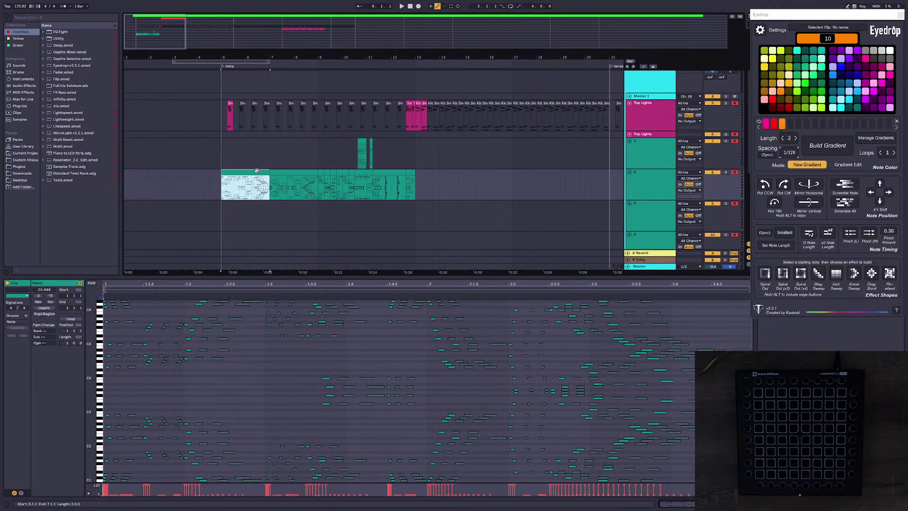
key(space)
click(409, 183)
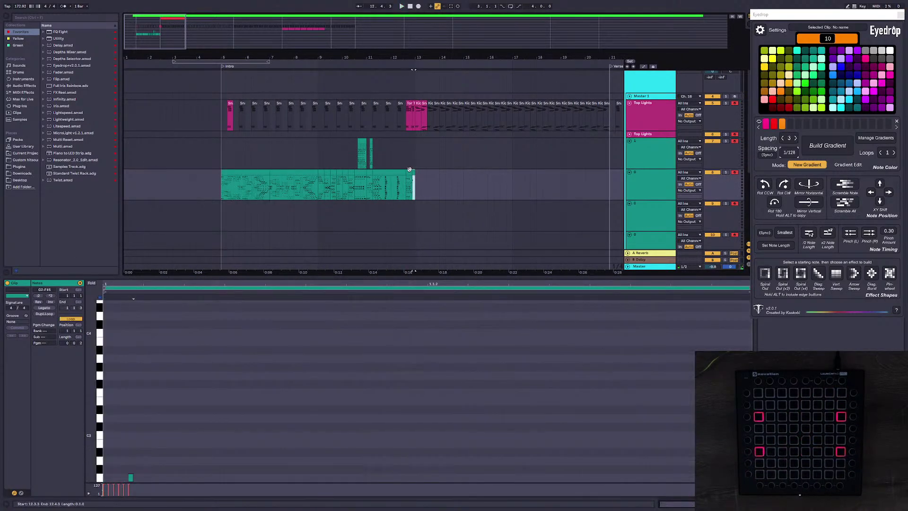
click(413, 172)
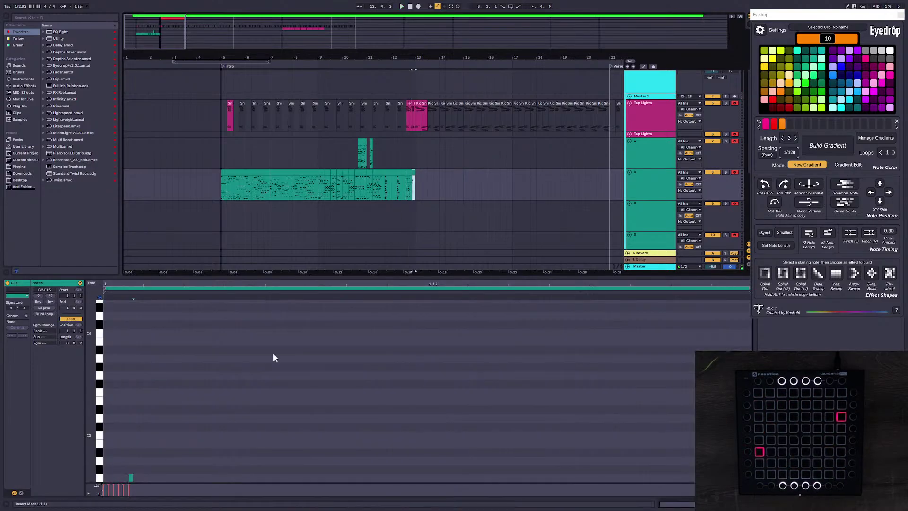
Step: Replace the notes in the clip at 12.4.3 with a new rising run of short notes
drag(93, 398, 78, 417)
drag(177, 423, 106, 337)
key(Delete)
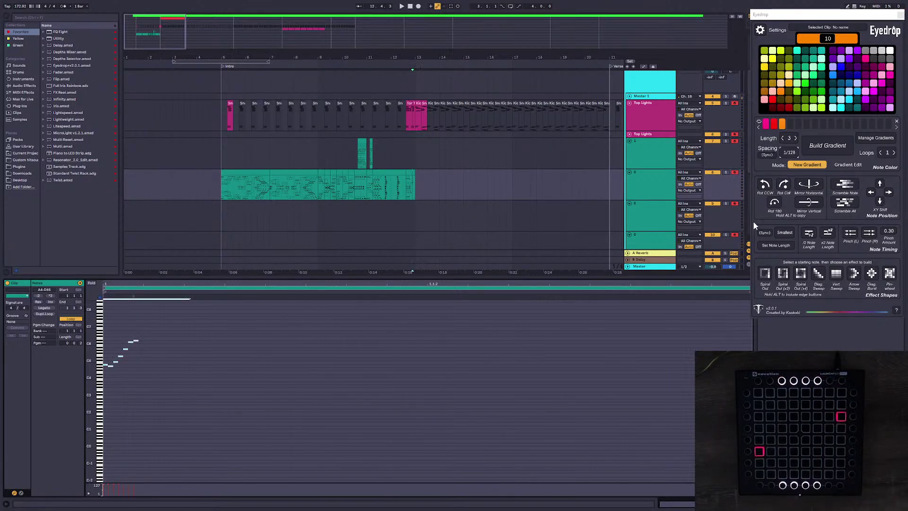
Step: Add a copy of the run rotated 180 degrees, build the pink-red-orange gradient on it, and double the note lengths
alt+click(773, 202)
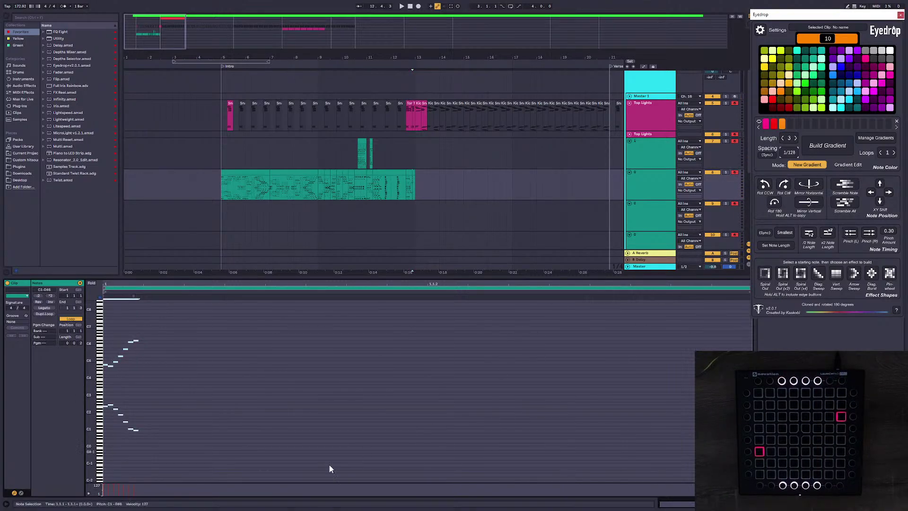
click(828, 146)
click(828, 233)
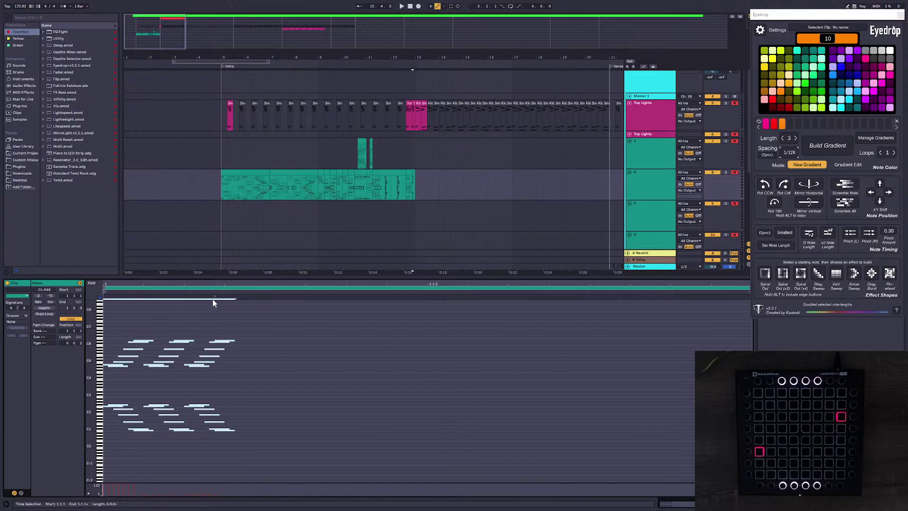
Step: Stretch the notes to fill the clip at 12.4.3, pinch them left by 0.30, and play back the result
drag(215, 297, 640, 318)
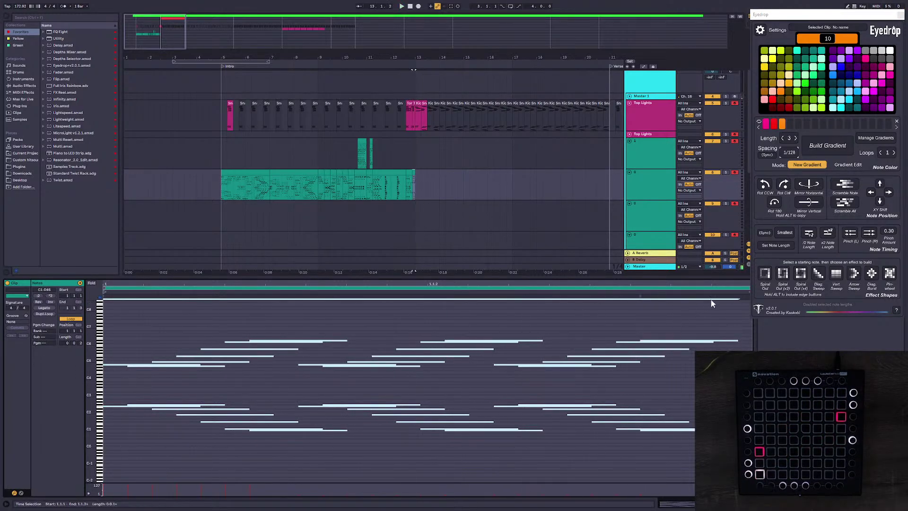
key(space)
click(850, 232)
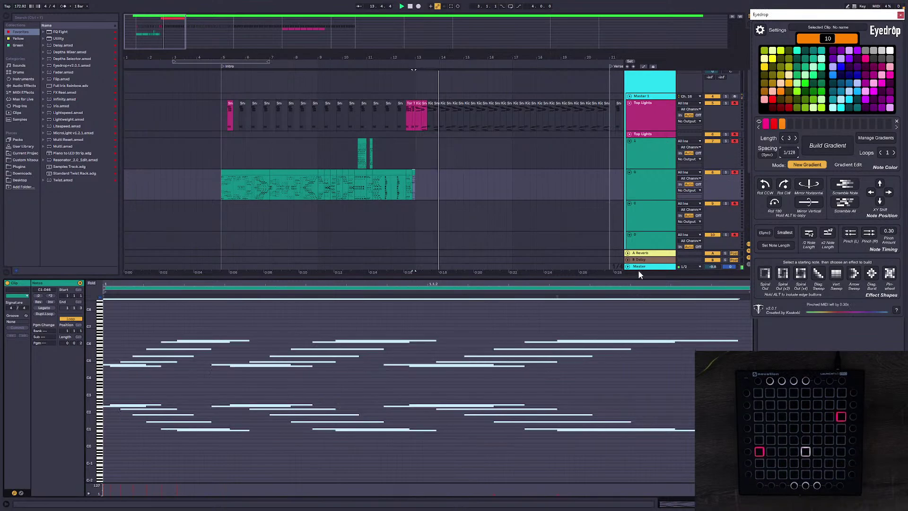
key(space)
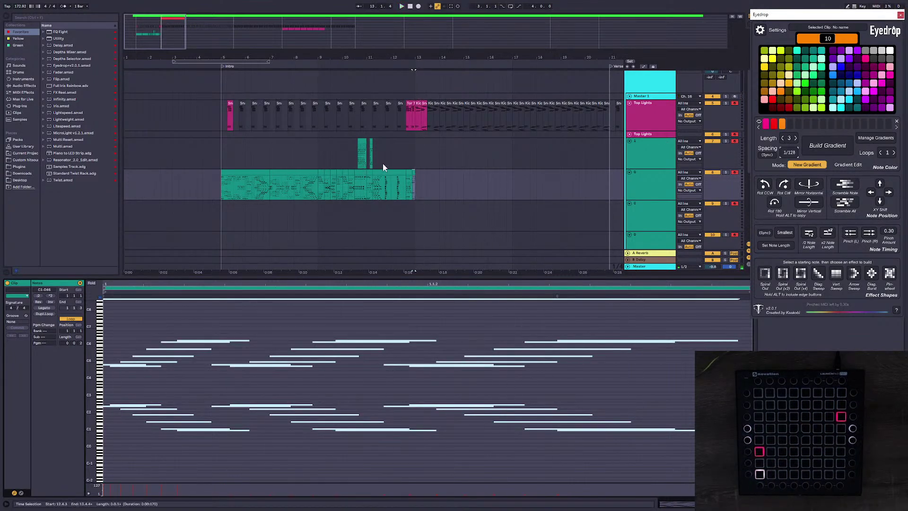
Step: Insert empty MIDI clips on the track above from 12.3.3 to 12.4.3 and 12.4.3 to 13.1.1, then play back from 12.2.1
drag(321, 57, 244, 90)
click(270, 187)
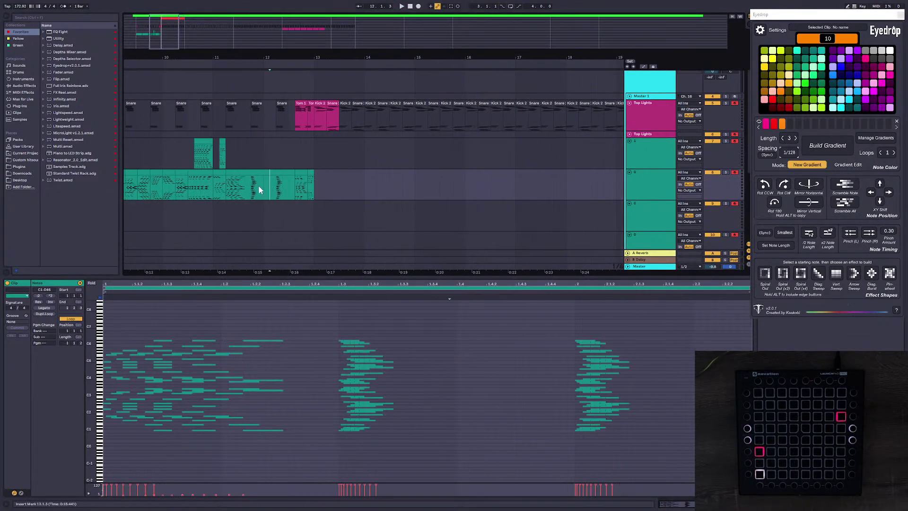
click(217, 185)
drag(293, 58, 337, 79)
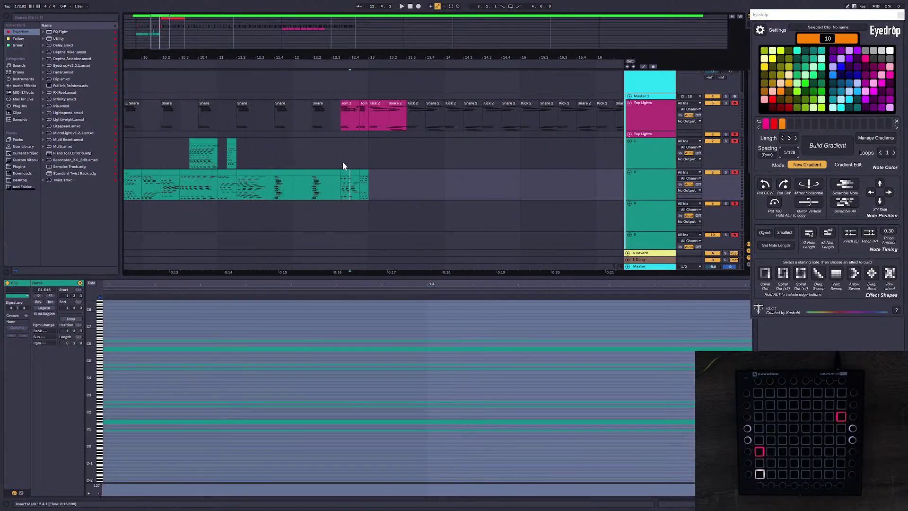
drag(332, 160, 351, 157)
right_click(360, 154)
click(379, 212)
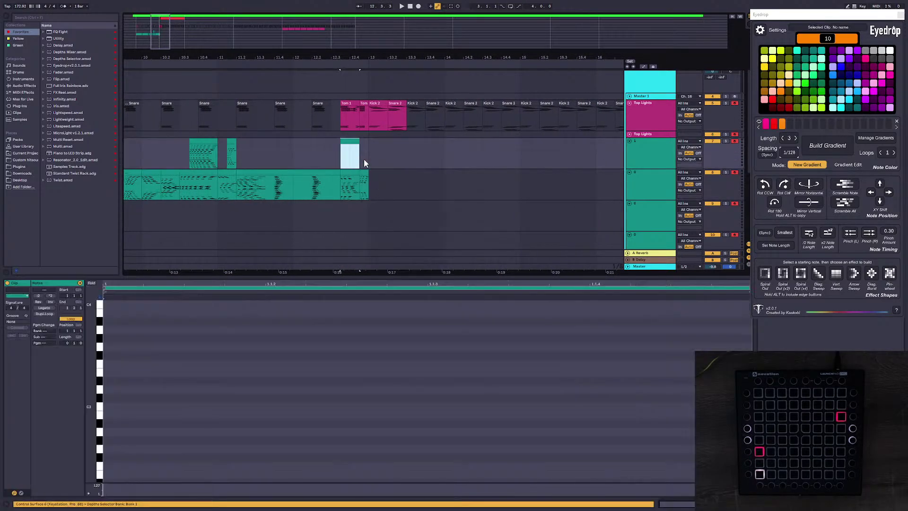
click(312, 158)
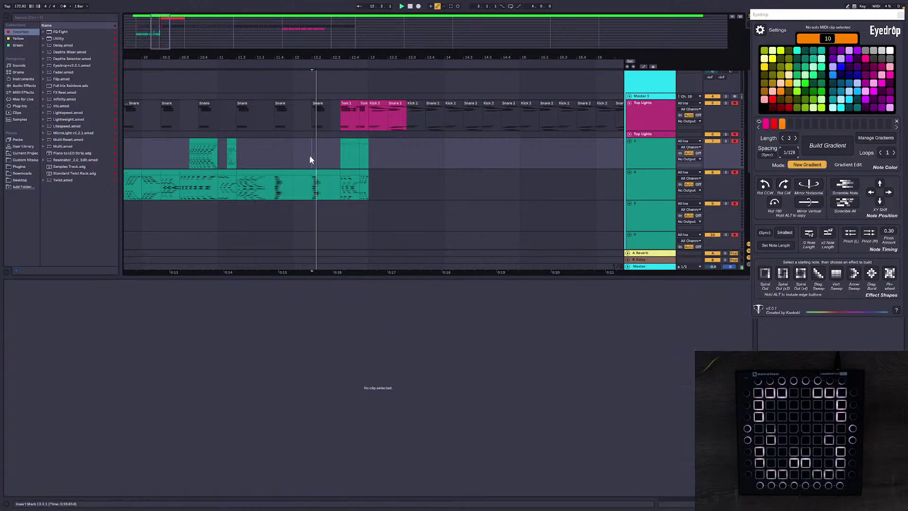
Step: Record a short spreading note pattern in the upper track's clip at 12.3.3 and add a copy rotated 180 degrees
click(342, 157)
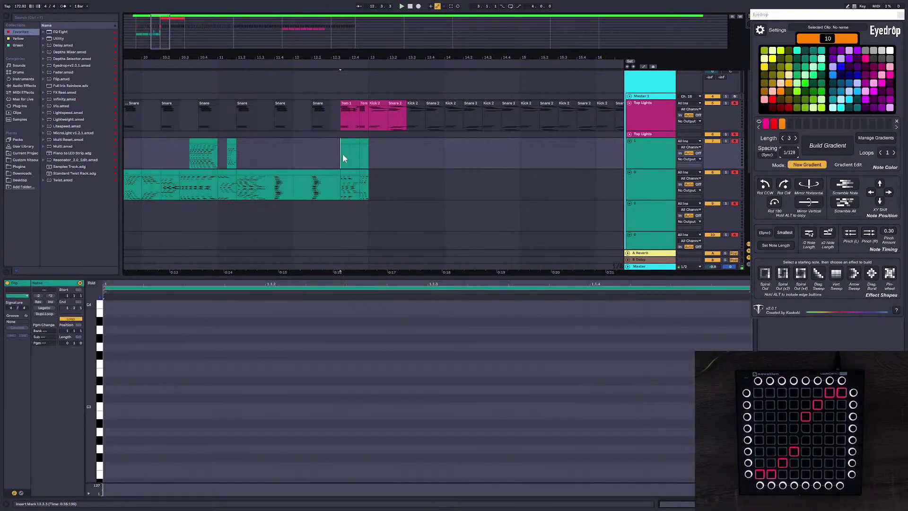
click(108, 343)
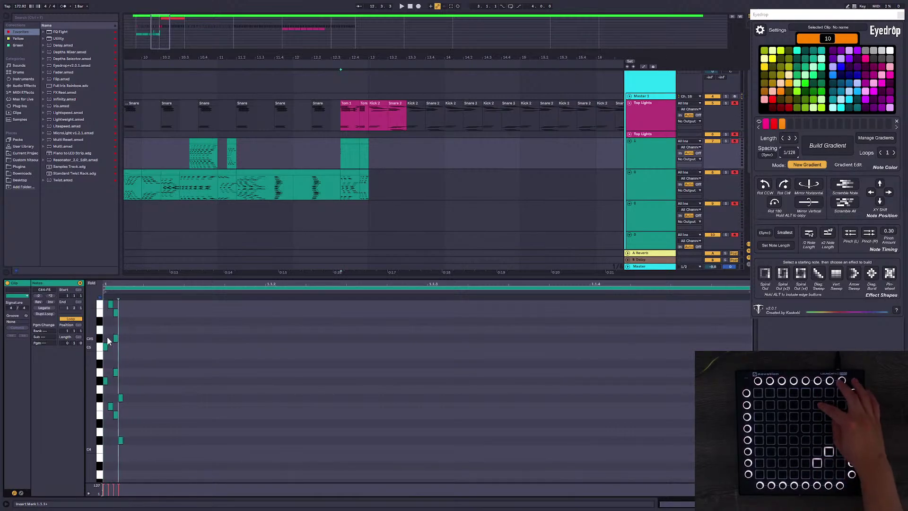
drag(90, 380, 47, 380)
drag(226, 407, 103, 326)
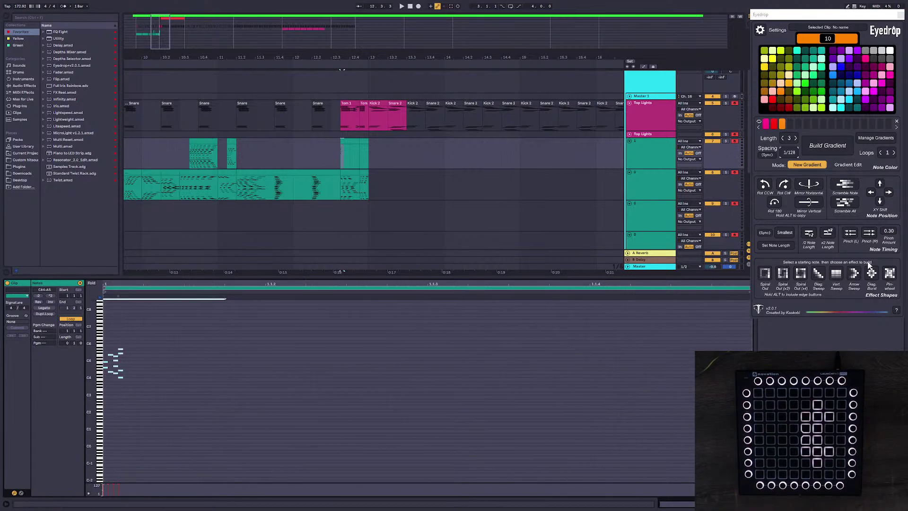
alt+click(777, 202)
click(154, 453)
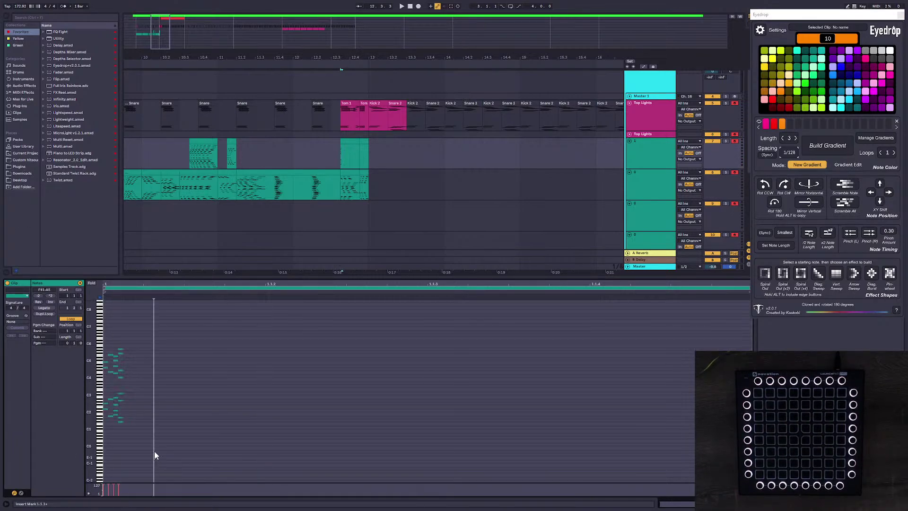
Step: Load the saved white-to-grey gradient and build it on the recorded notes with length 3 and 1/128 spacing
click(875, 141)
click(798, 214)
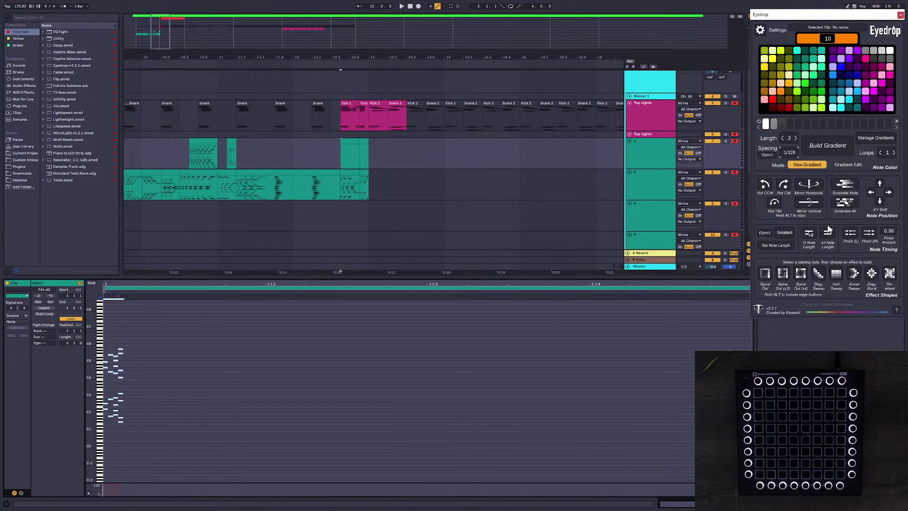
click(815, 142)
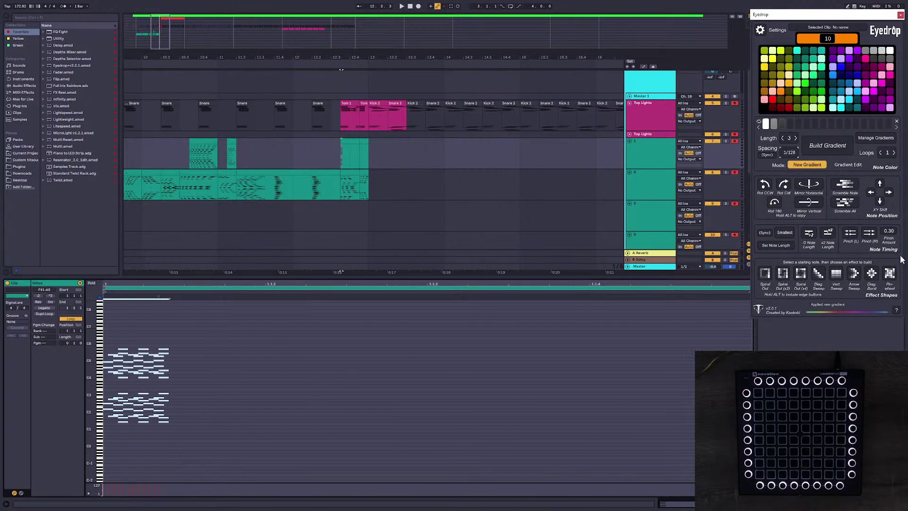
click(828, 232)
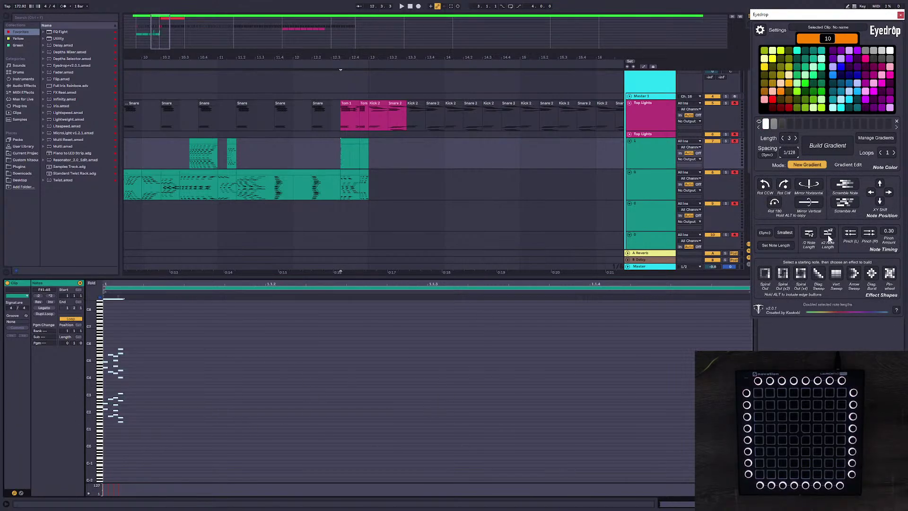
Step: Double the short notes' lengths and rebuild the white-to-grey gradient on them, stretched to fill the clip at 12.3.3
click(828, 236)
click(313, 442)
key(ctrl+a)
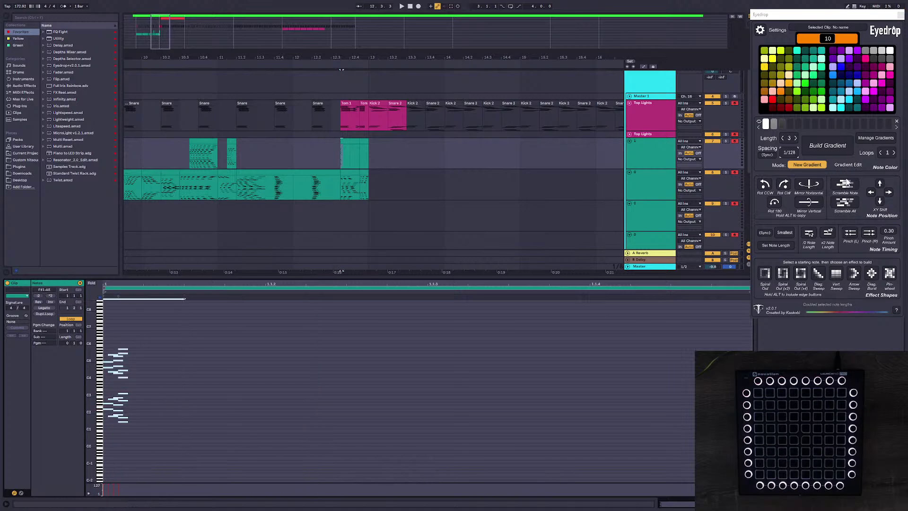
click(812, 148)
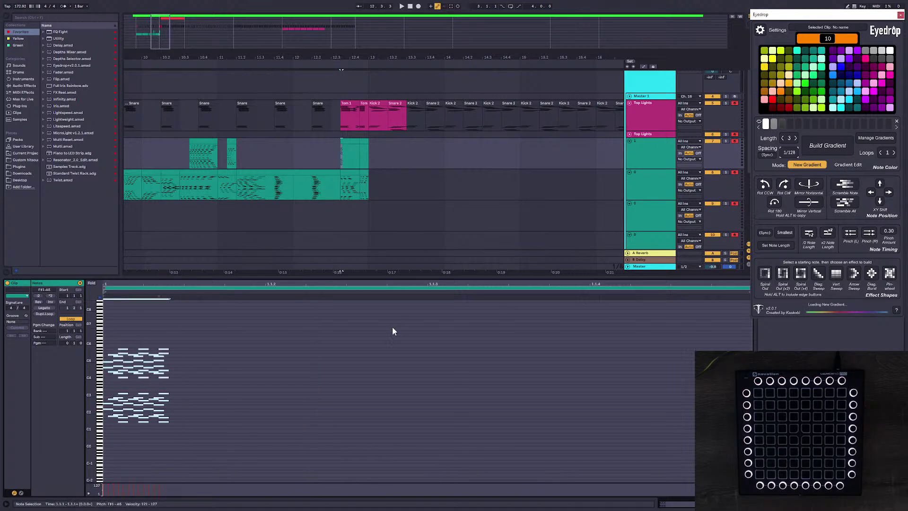
click(828, 233)
key(space)
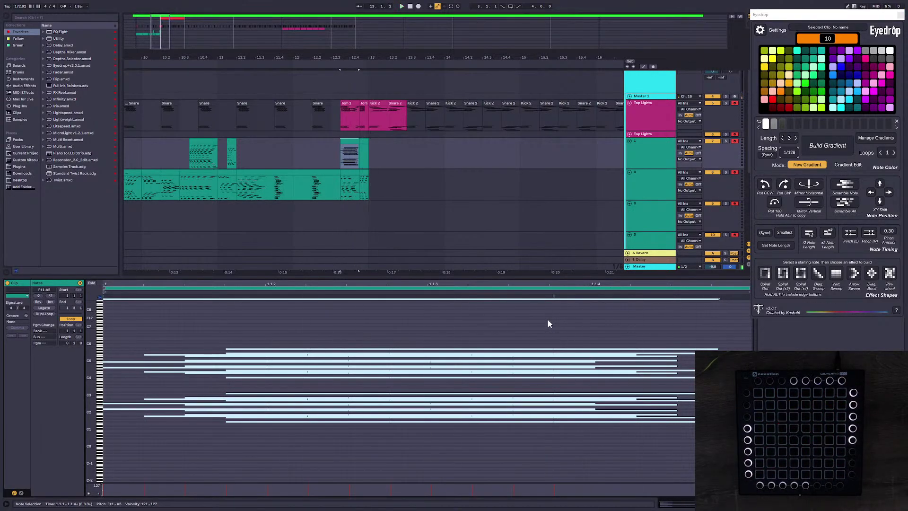
Step: Swap the clips from 12.3.3 to 13.1.1 between the two light tracks, parking the lower ones at 13.1.1, and play back
click(359, 154)
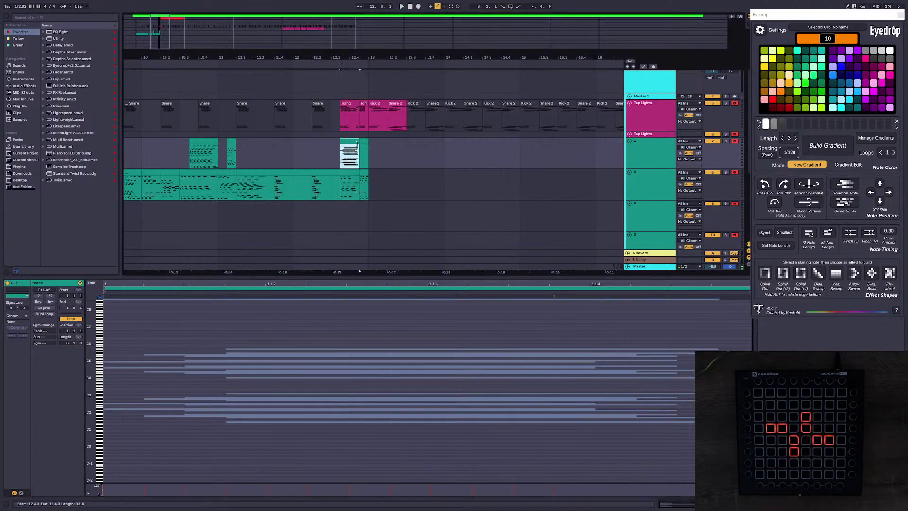
click(357, 142)
click(351, 172)
shift+click(363, 172)
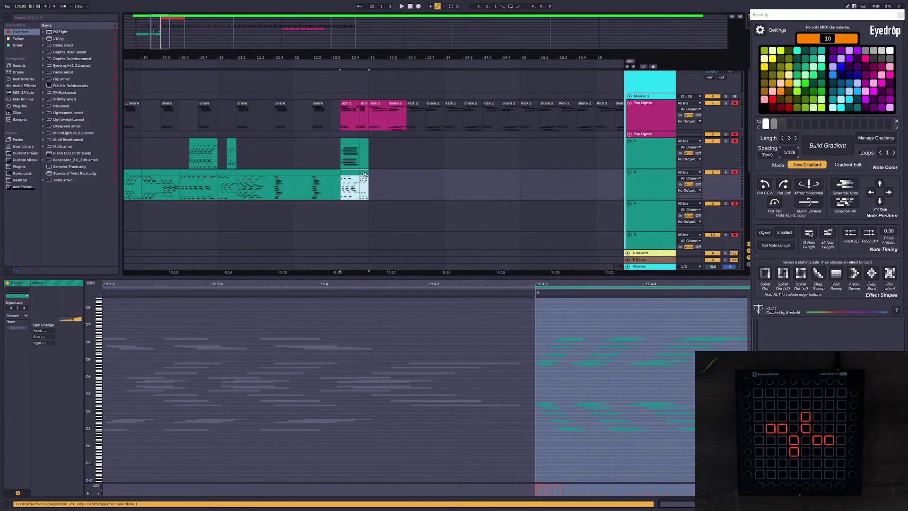
drag(363, 172, 391, 172)
click(361, 141)
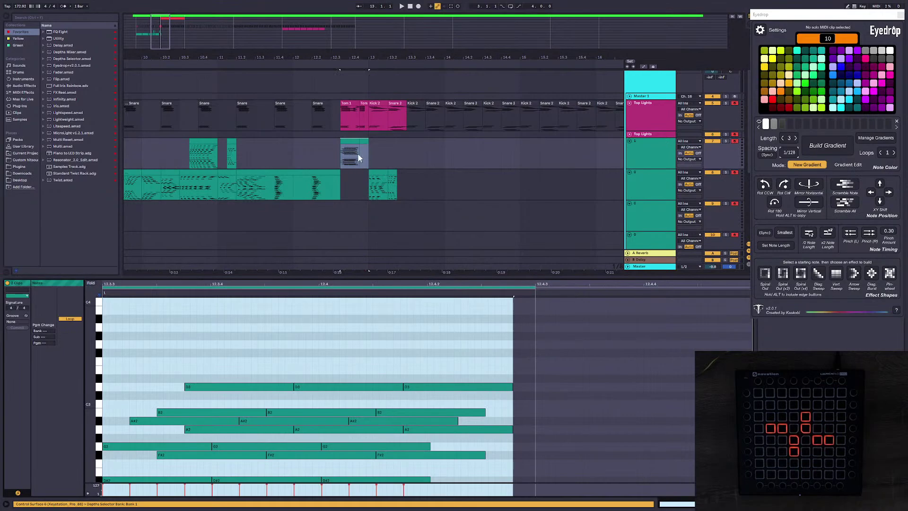
mouse_move(357, 152)
mouse_down()
mouse_move(357, 183)
mouse_move(359, 155)
mouse_move(351, 156)
mouse_up()
click(379, 183)
shift+click(392, 182)
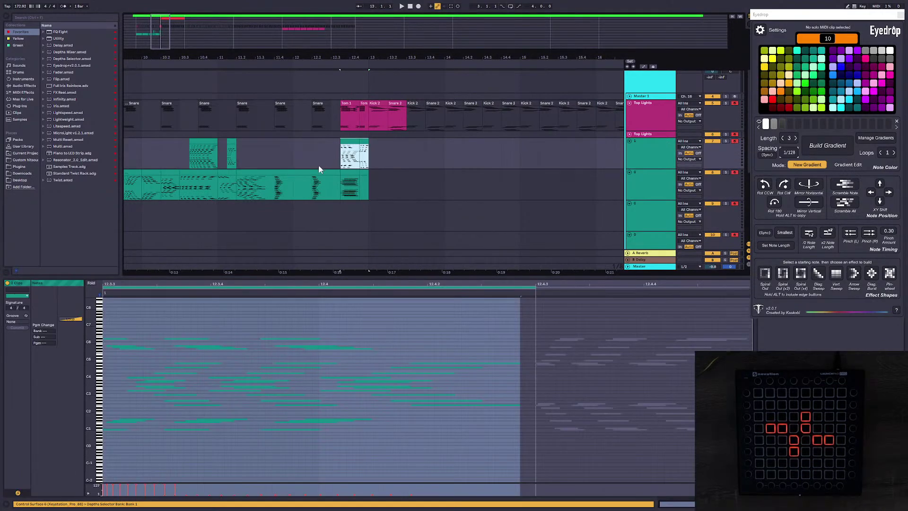
click(314, 160)
key(space)
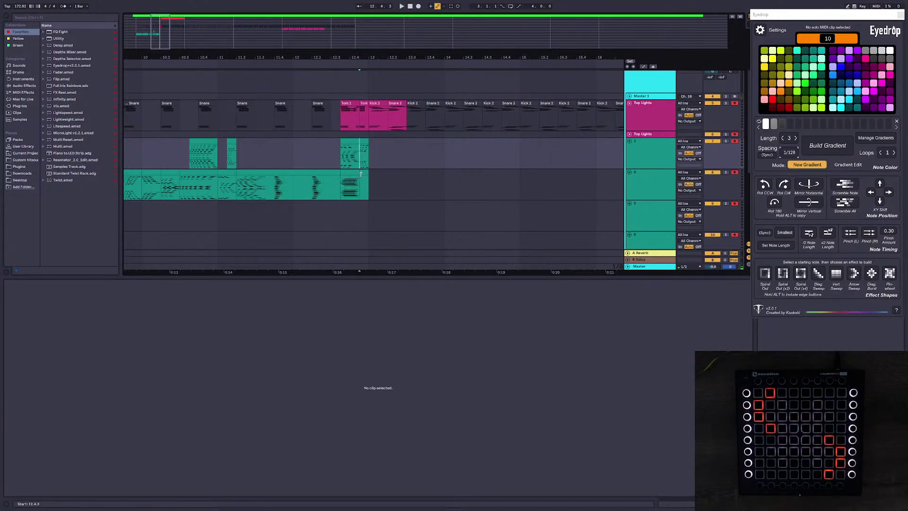
Step: Record a diagonally spreading note pattern step by step in the lower track's clip at 12.4.3 and select all its notes
click(348, 151)
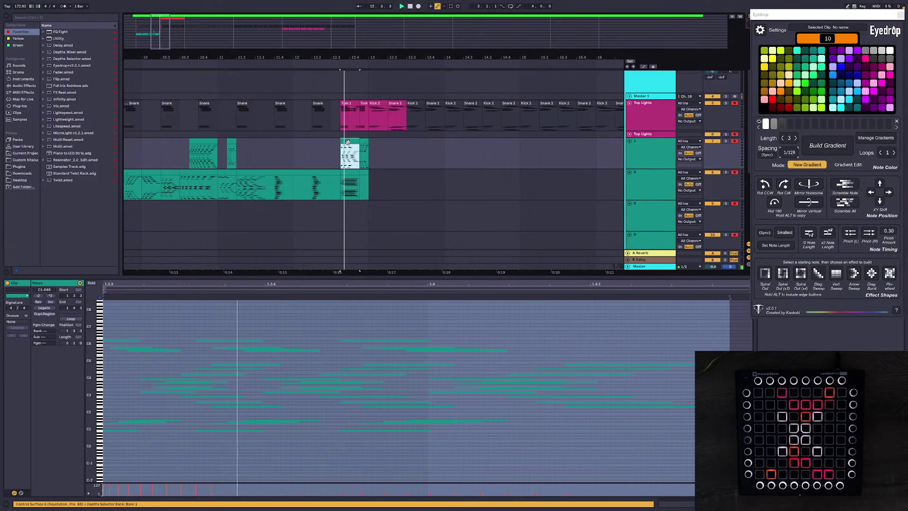
drag(369, 171, 361, 174)
click(112, 333)
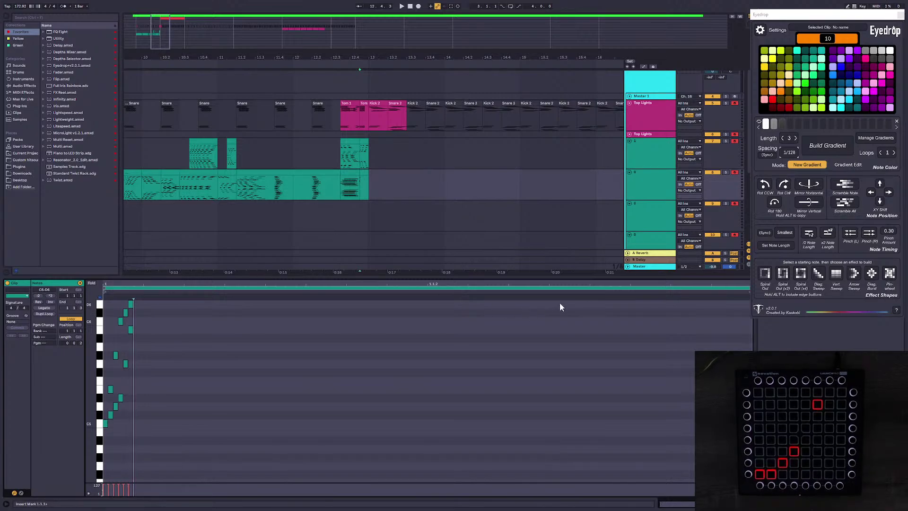
drag(93, 388, 52, 387)
drag(154, 373, 103, 327)
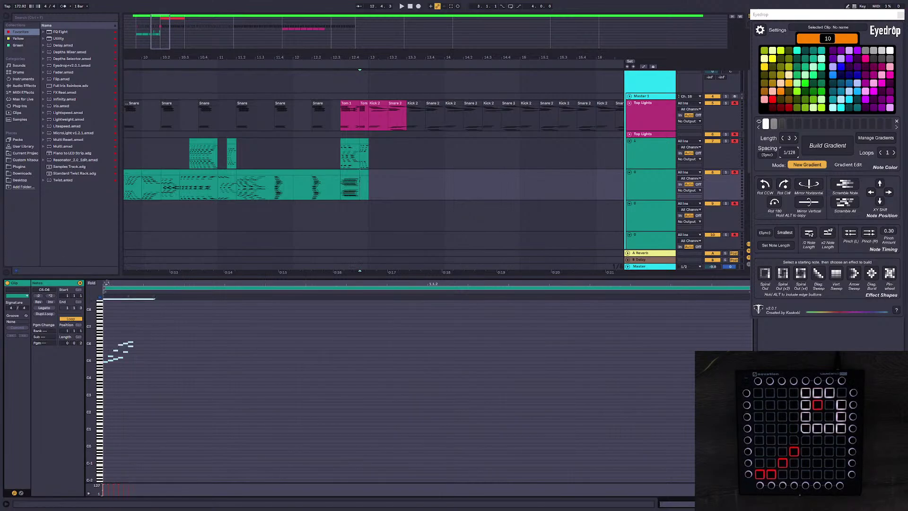
click(146, 388)
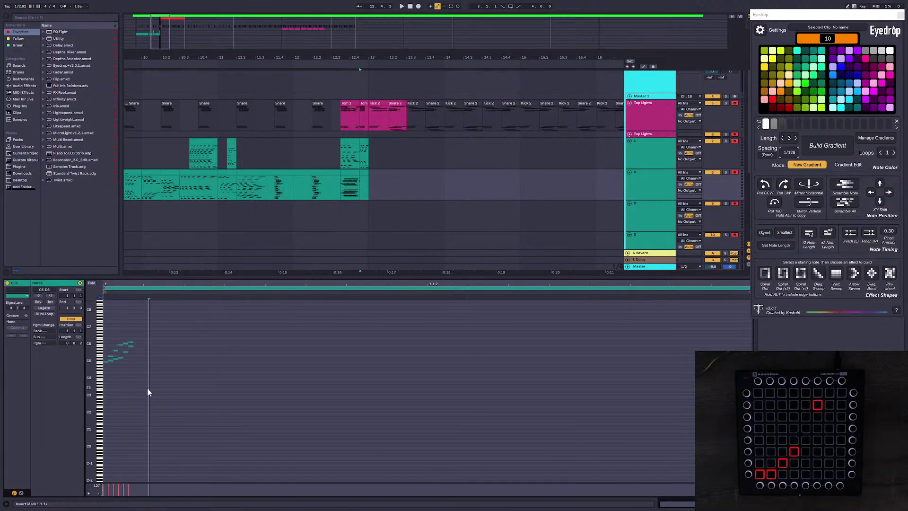
click(123, 396)
key(Right)
key(Right)
key(Right)
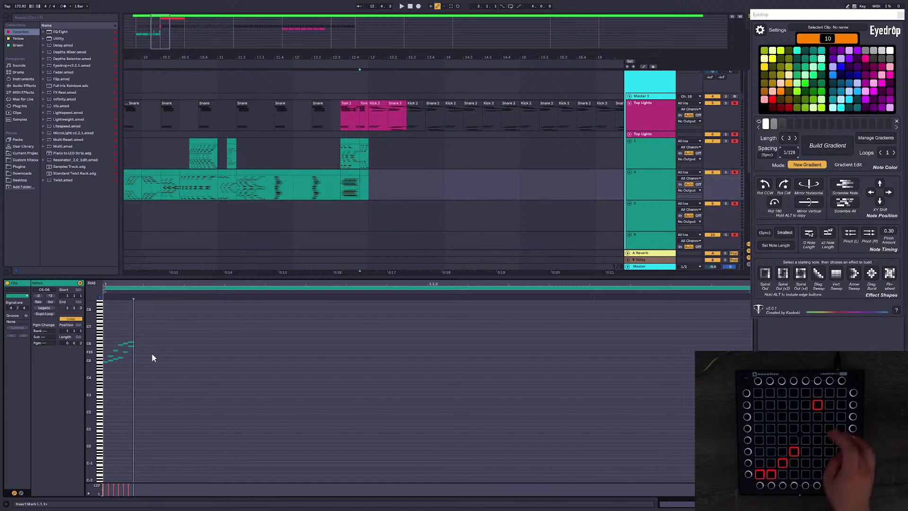
key(Right)
key(ctrl+a)
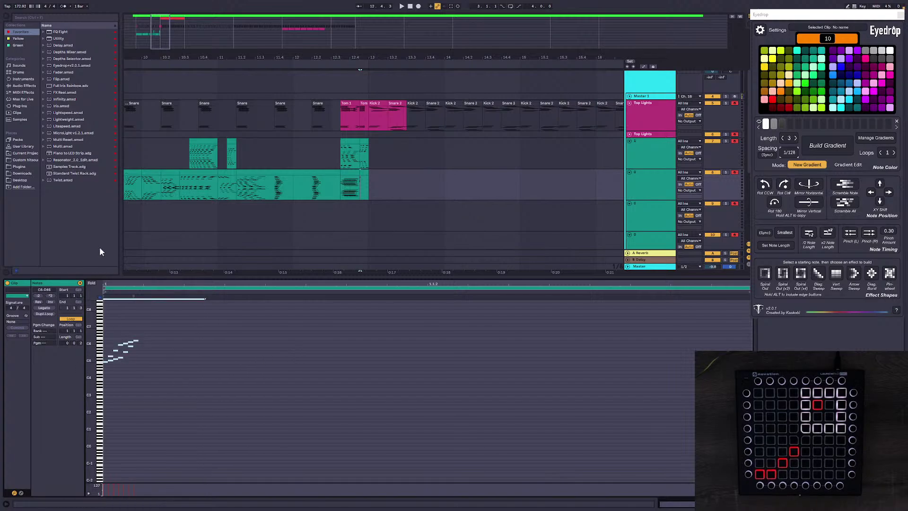
Step: Try adding clockwise and 180-degree rotated copies of the pattern, build the gradient at 1/128 spacing, and undo that gradient
alt+click(784, 185)
alt+click(774, 202)
click(828, 145)
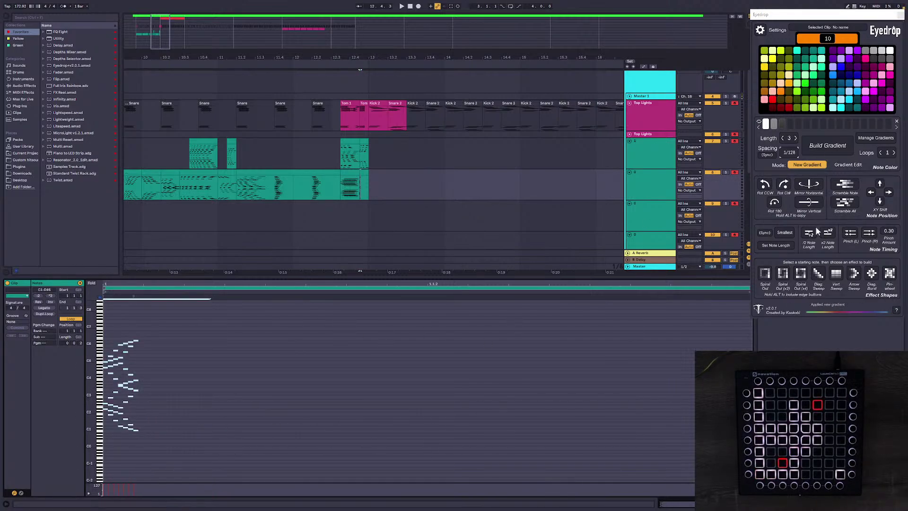
key(ctrl+z)
Step: Set the gradient spacing to Smallest, build the gradient again stretched to fill the clip at 12.4.3, and play back
drag(789, 152, 789, 160)
click(828, 142)
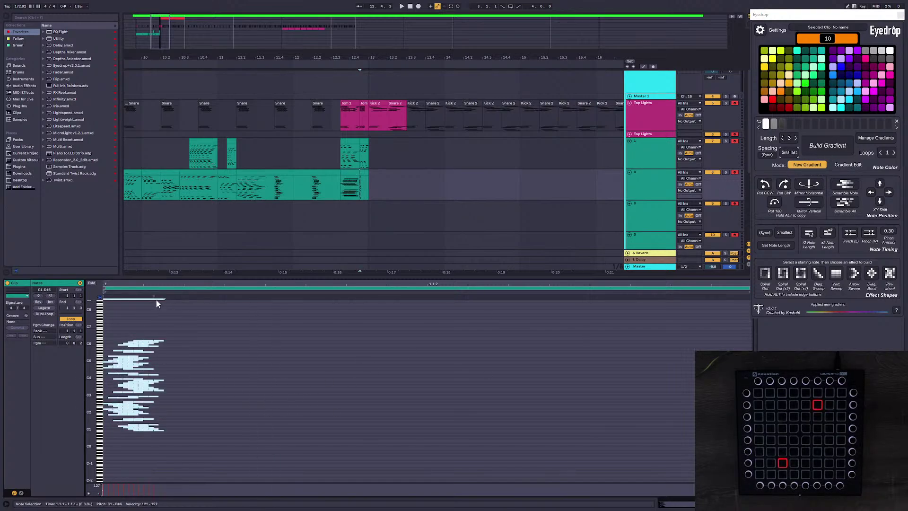
key(space)
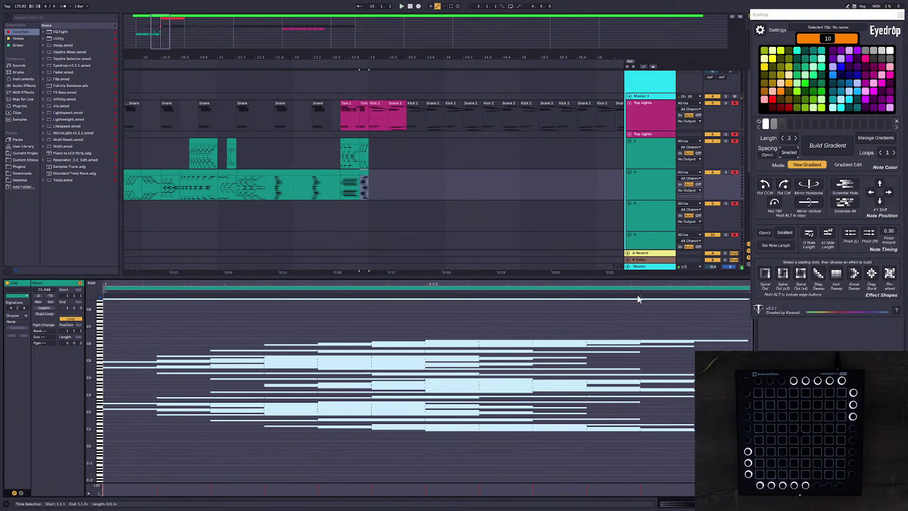
key(space)
Step: Play back the light effect several times from the clip at 12.3.3 to check its timing
click(369, 199)
click(351, 173)
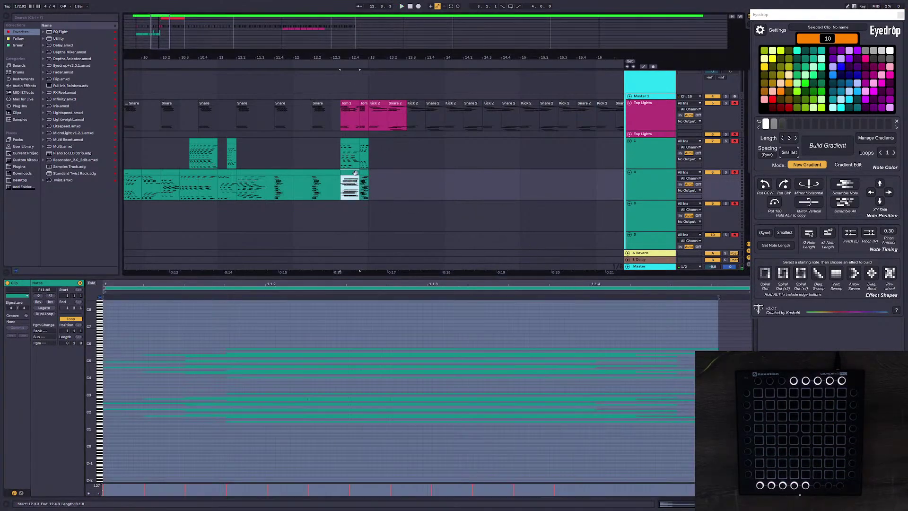
key(space)
key(space)
key(space)
key(space)
key(space)
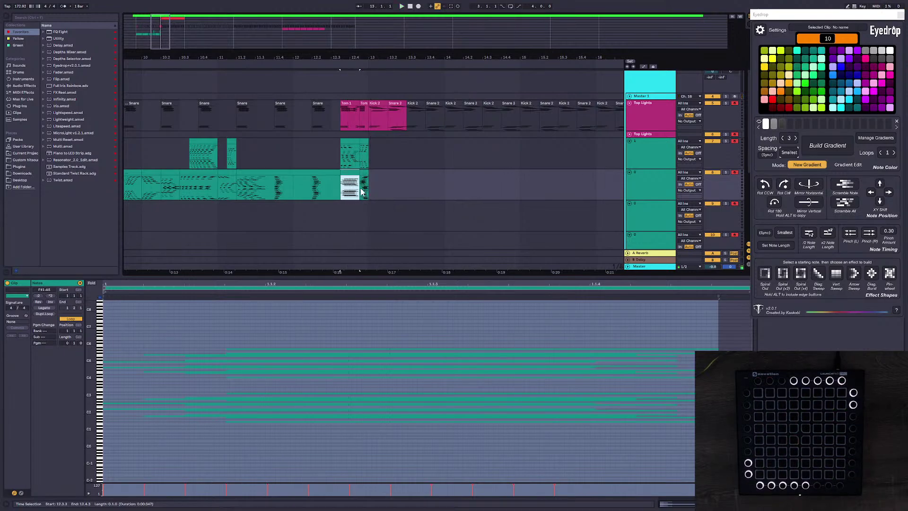
Step: Delete all notes in the lower track's clip at 12.4.3 and record a new spreading note pattern there
click(363, 173)
click(541, 320)
key(ctrl+a)
key(Delete)
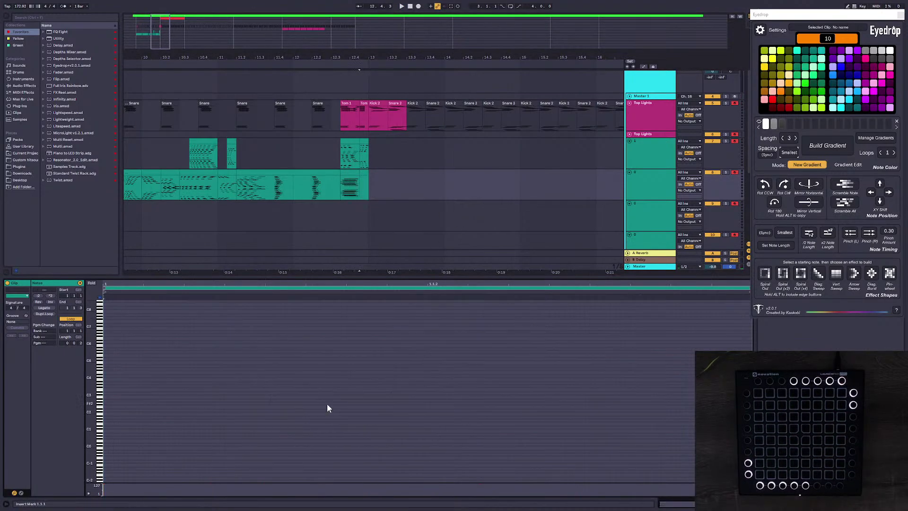
click(124, 370)
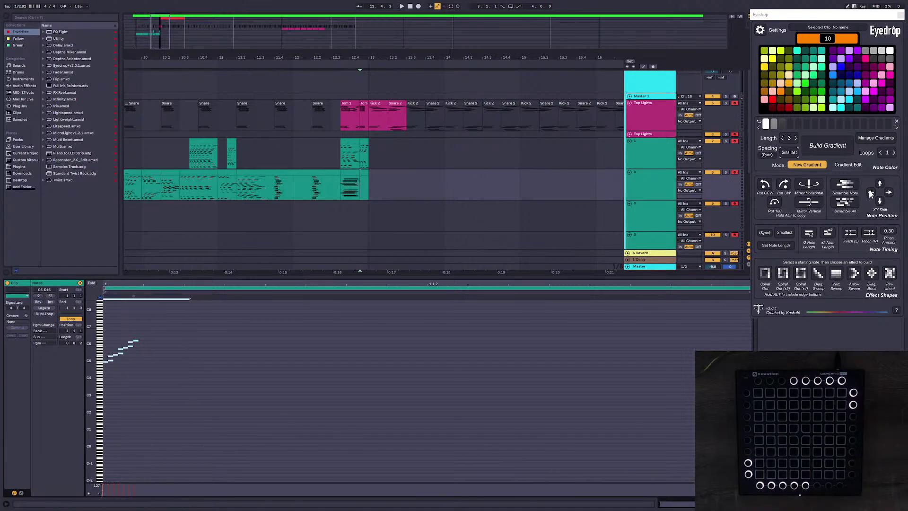
Step: Add clockwise and 180-degree rotated copies of the pattern and build the Smallest-spacing white-grey gradient, stretched to nearly fill the clip
alt+click(774, 203)
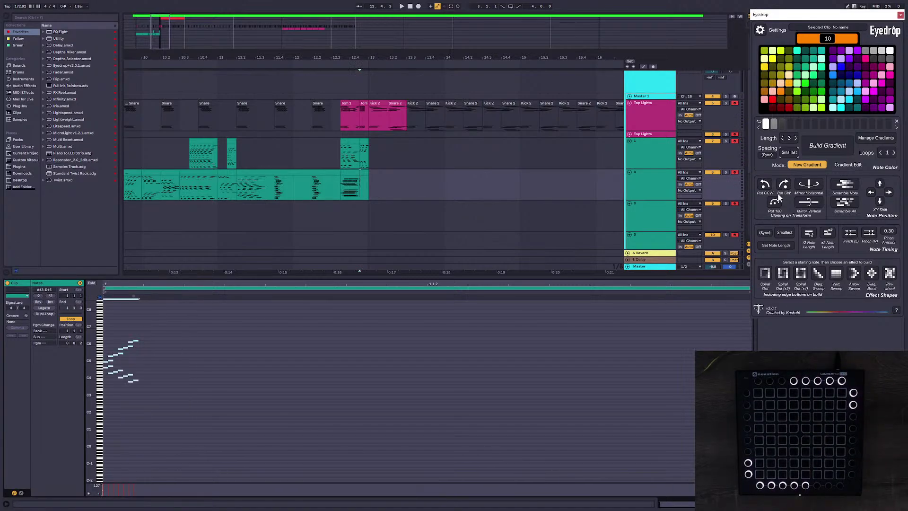
click(827, 151)
click(342, 331)
key(ctrl+a)
drag(153, 297, 615, 313)
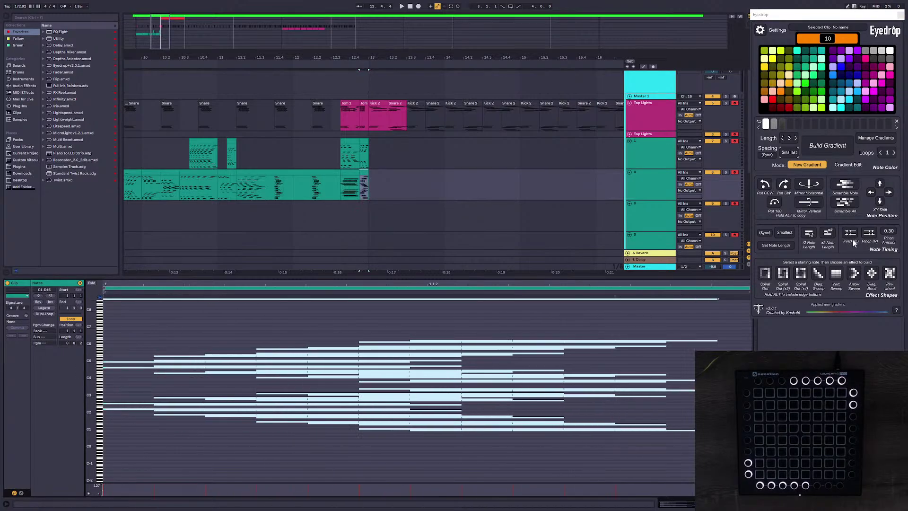
Step: Pinch the gradient notes left by 0.30, fit them to the clip's length, and play back the effect from 12.3.3
click(852, 238)
click(397, 333)
key(ctrl+a)
mouse_move(531, 297)
mouse_down()
mouse_move(333, 308)
mouse_move(503, 314)
mouse_up()
key(space)
key(space)
click(349, 171)
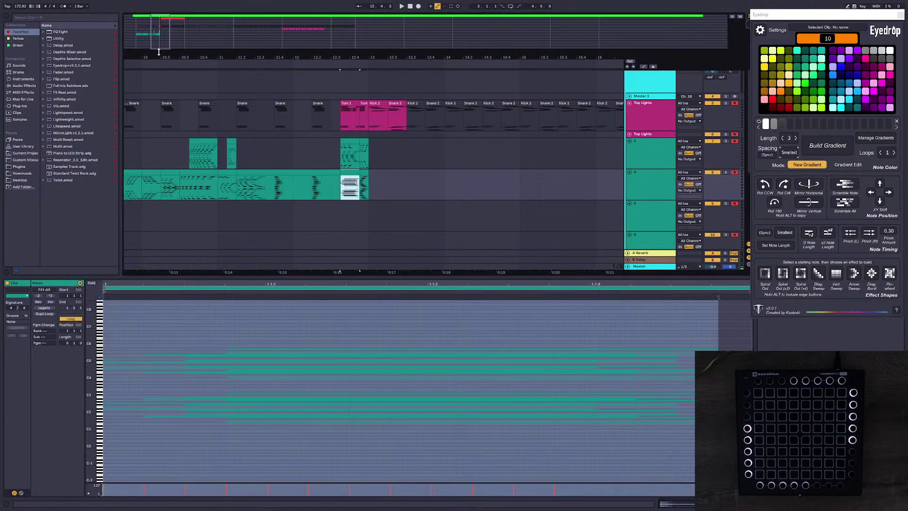
Step: Recolor the lower track's clip from 7.1.1 to 9.1.1 dark grey
scroll(348, 171, down, 5)
drag(256, 164, 462, 182)
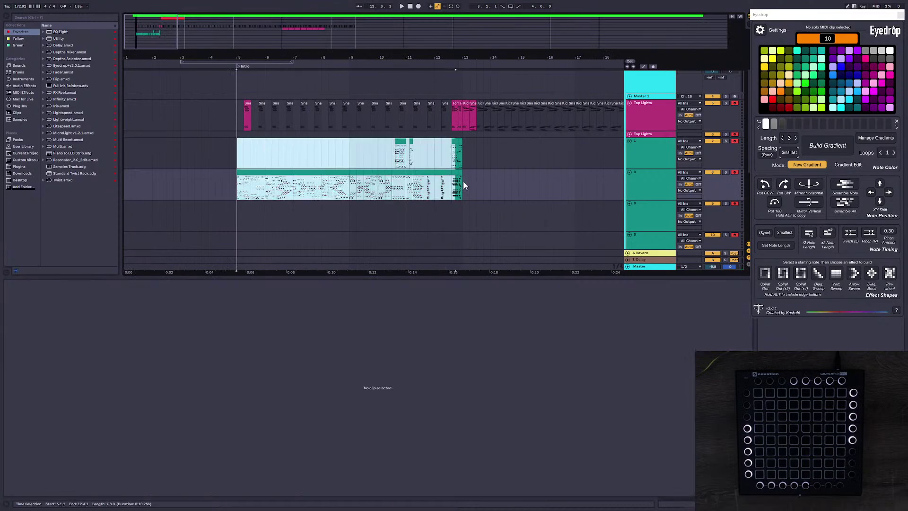
click(388, 185)
drag(230, 151, 465, 191)
click(331, 185)
click(312, 178)
right_click(316, 173)
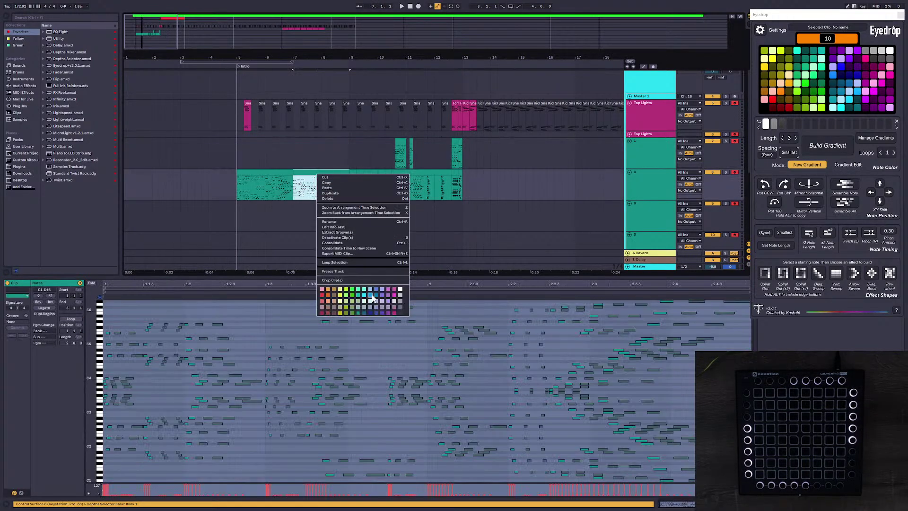
click(400, 308)
Step: Duplicate both light tracks' clips from 5.1.1 to 13.1.1 into the next eight bars and color the copies dark grey
click(272, 153)
drag(235, 152, 456, 181)
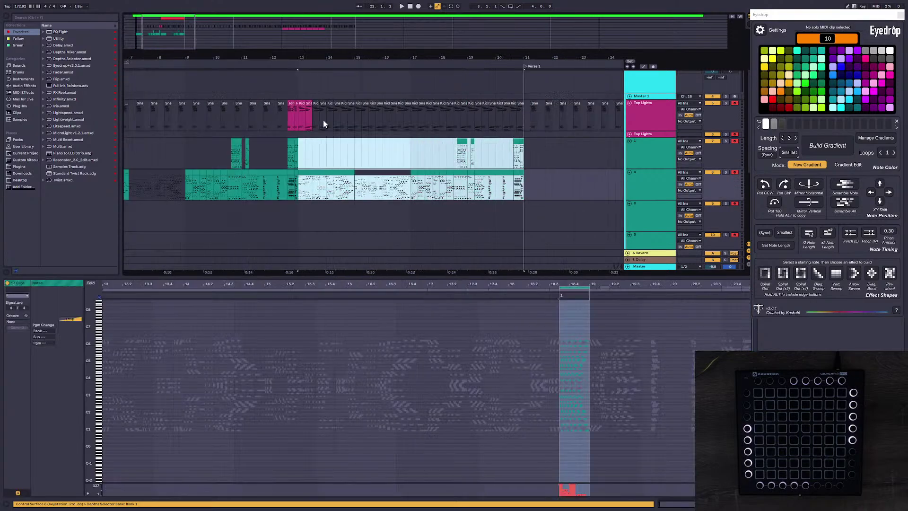
key(ctrl+d)
right_click(315, 171)
click(399, 293)
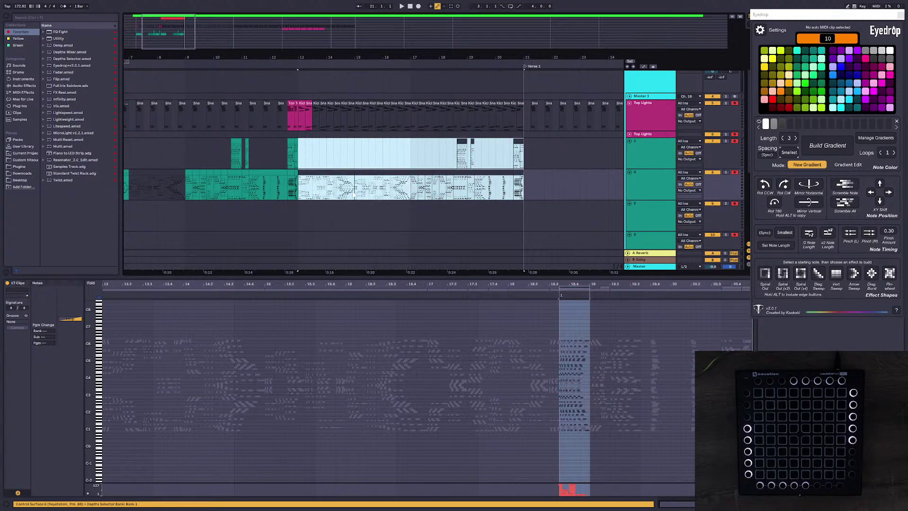
Step: Play back the whole intro light show from 5.1.1 through the duplicated section
scroll(354, 194, down, 5)
click(192, 171)
key(space)
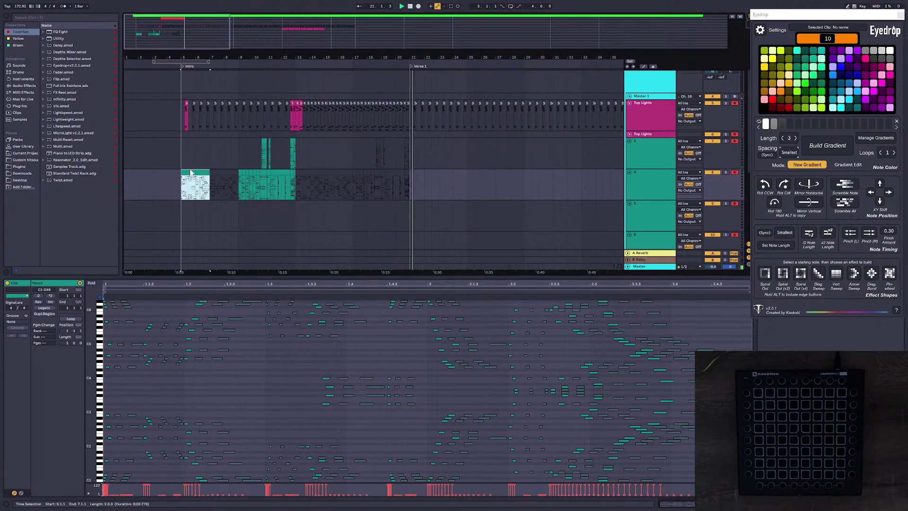
Step: Delete the lower track's clips from 20.3.3 to 21.1.1 and move the upper track's two clips down in their place
drag(424, 57, 423, 111)
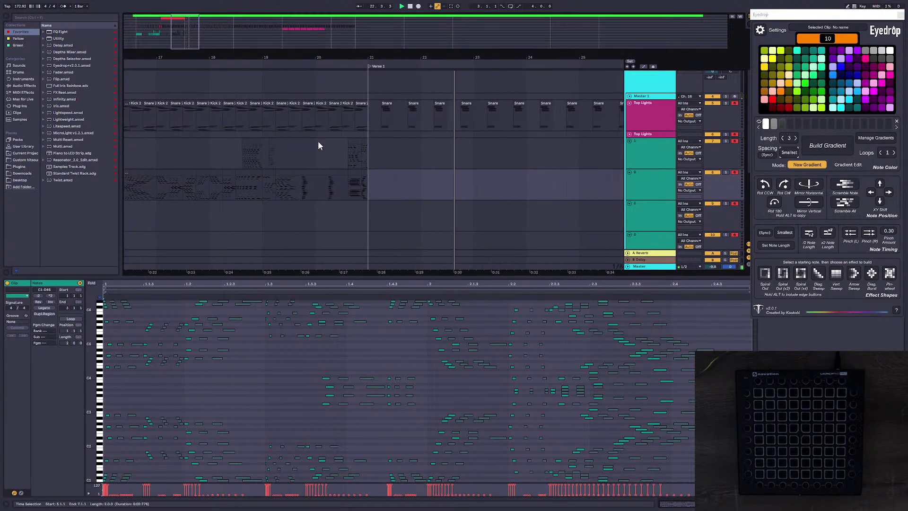
click(355, 172)
key(Delete)
key(space)
click(354, 139)
shift+click(365, 140)
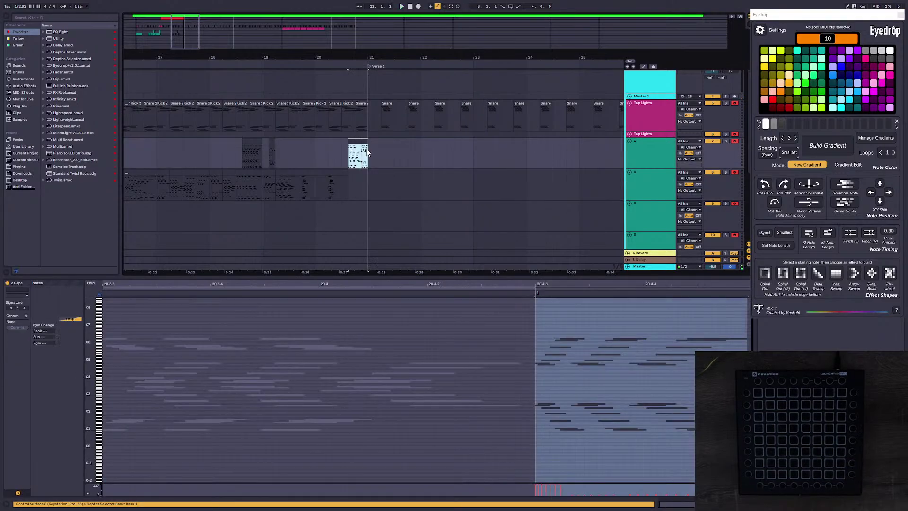
drag(357, 141, 357, 173)
click(336, 173)
click(347, 180)
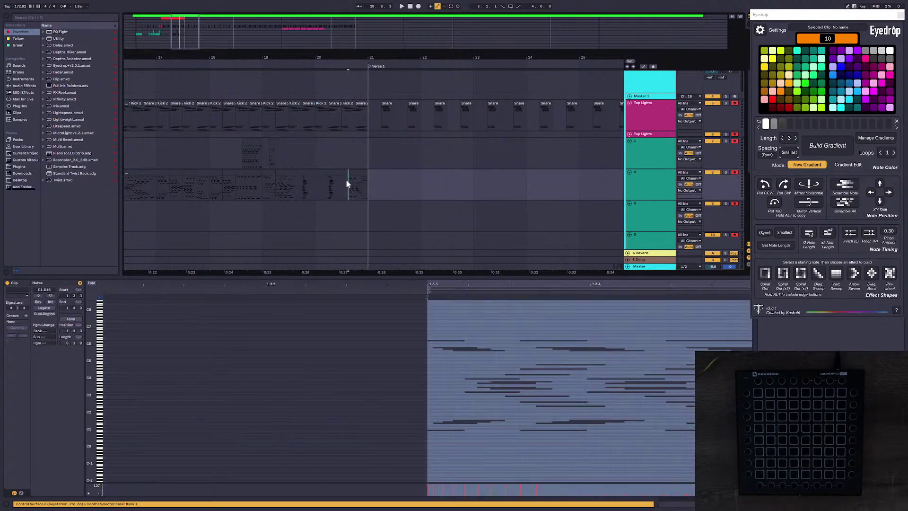
Step: Play back the end of the duplicated intro section into Verse 1
key(space)
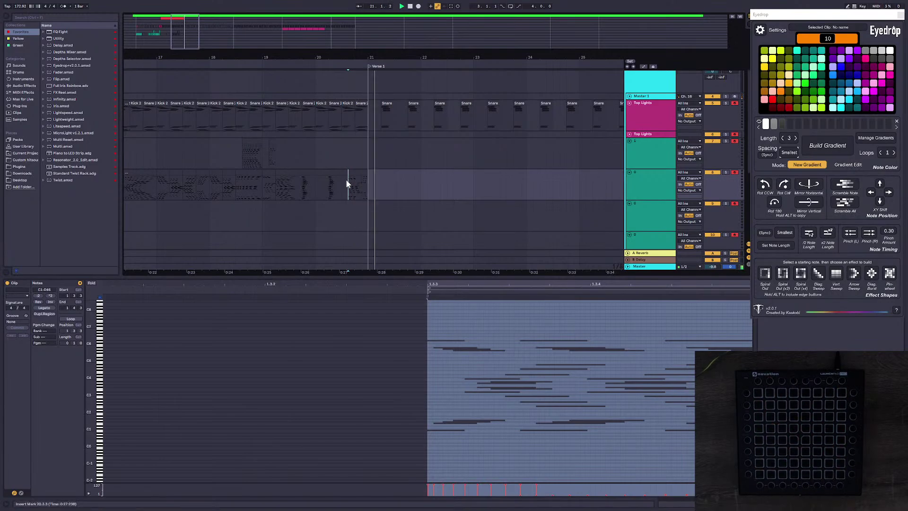
click(390, 187)
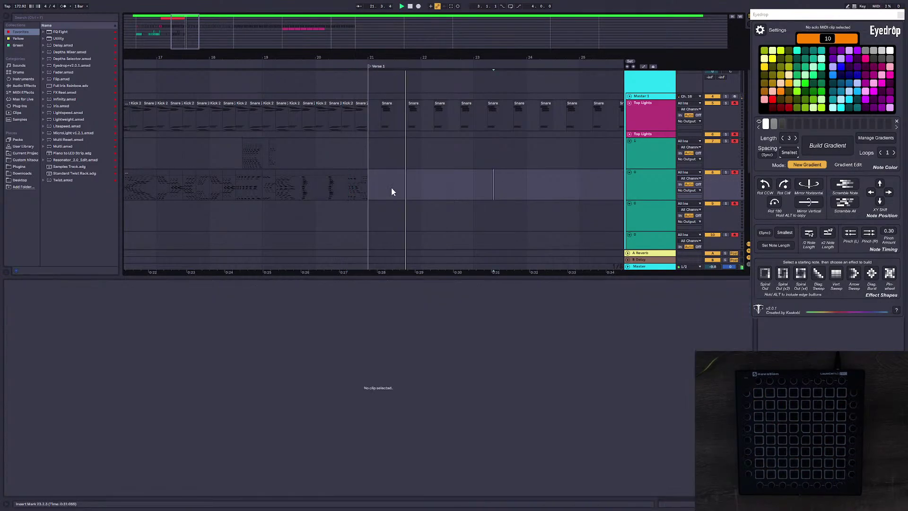
drag(390, 57, 478, 81)
click(529, 185)
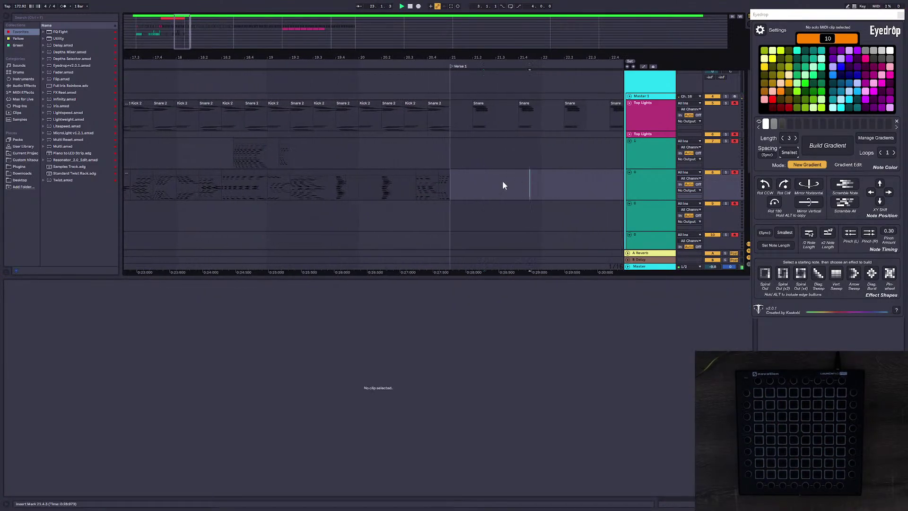
click(450, 159)
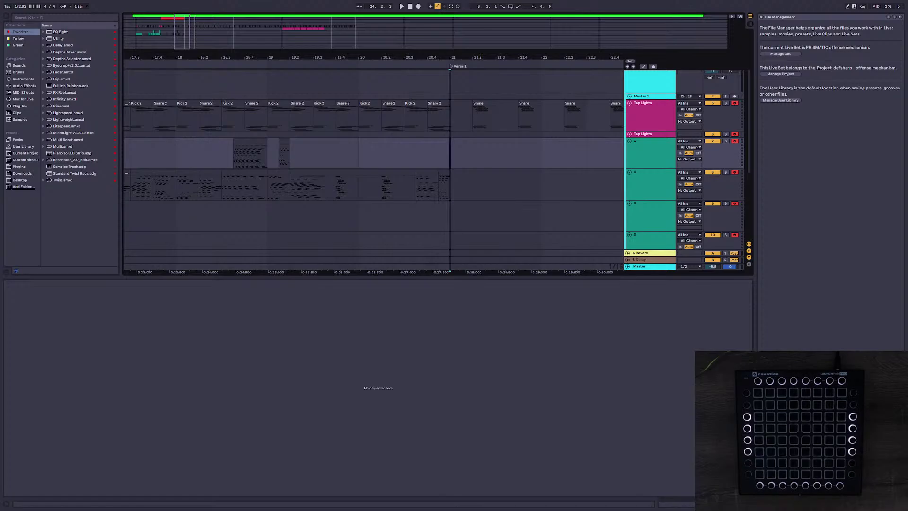
click(450, 188)
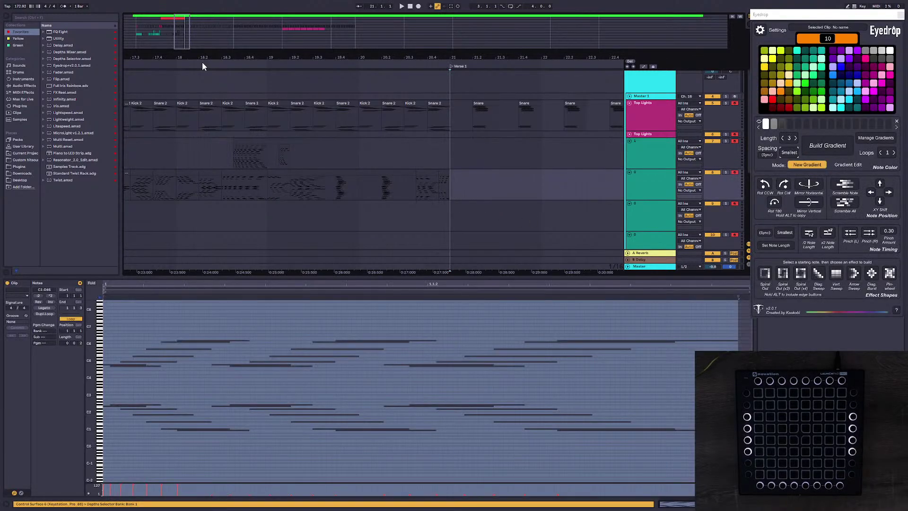
Step: Select both light tracks' clips from 5.1.1 to 21.1.1 to review the complete intro section, and deselect them
drag(182, 39, 181, 9)
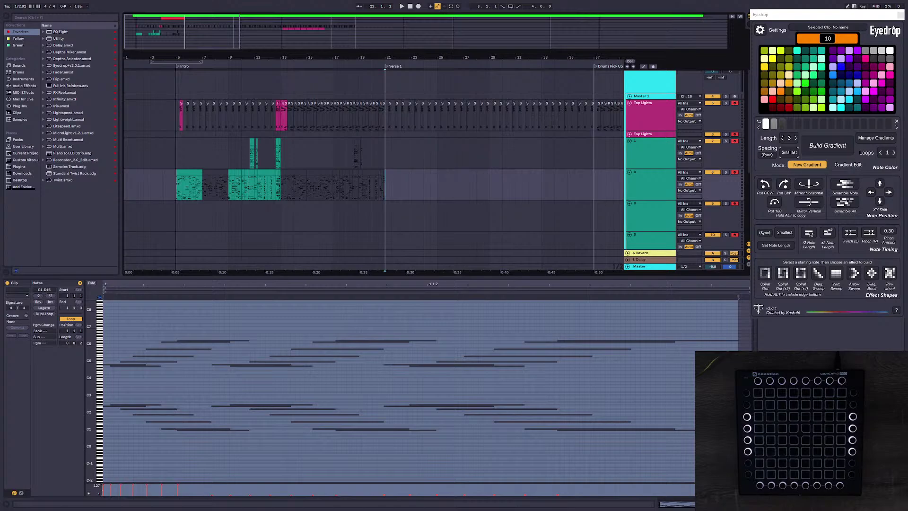
drag(178, 152, 387, 184)
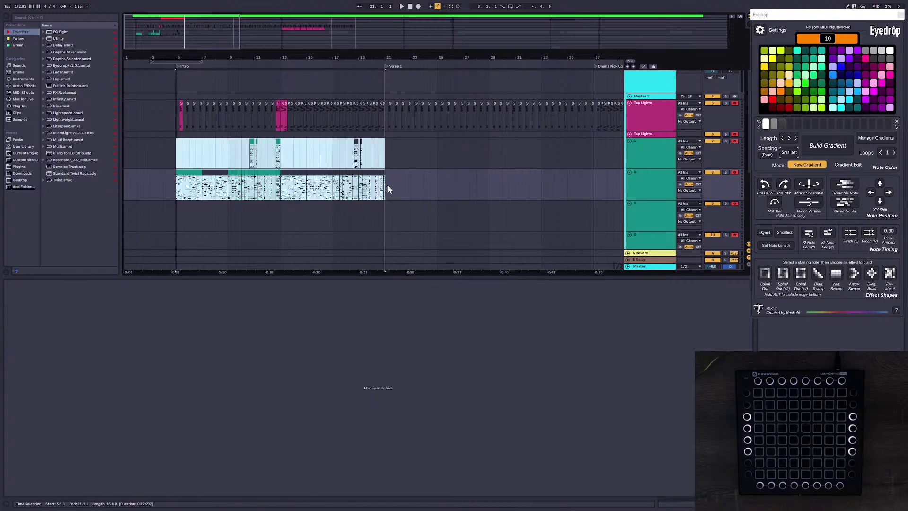
drag(269, 58, 269, 63)
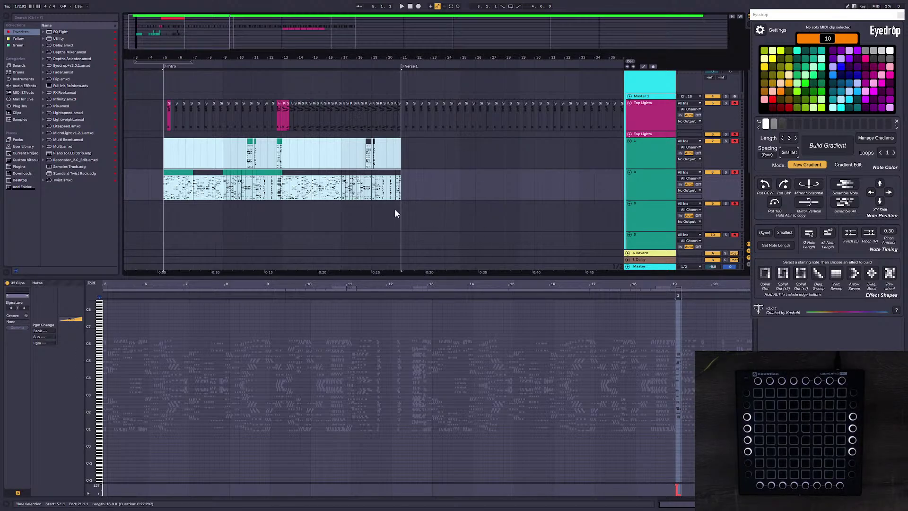
click(282, 162)
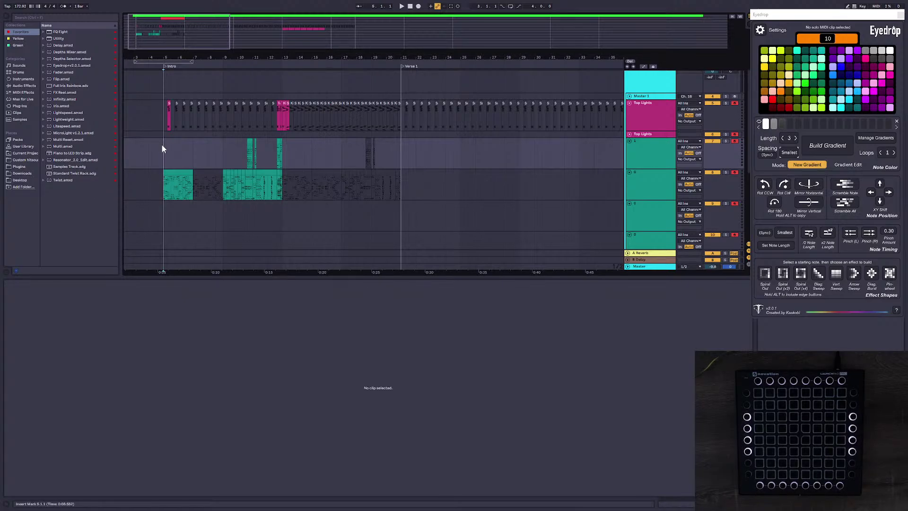
Step: Start playback of the intro light show from 4.1.1, one bar before the intro clips
drag(173, 42, 175, 27)
scroll(178, 180, up, 1)
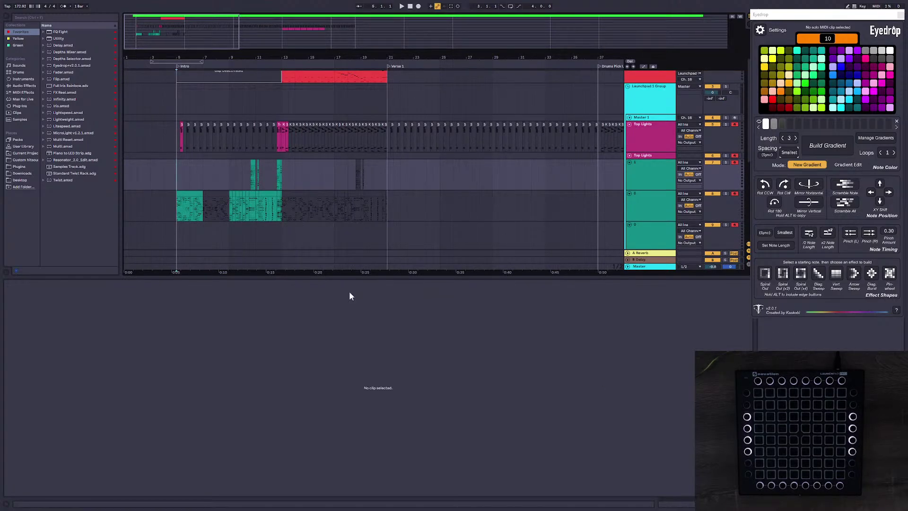
click(167, 170)
key(space)
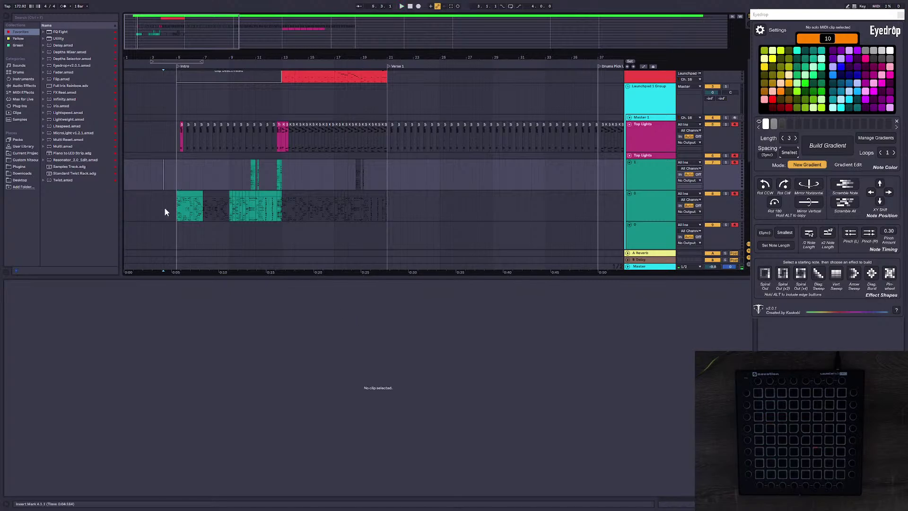
click(900, 15)
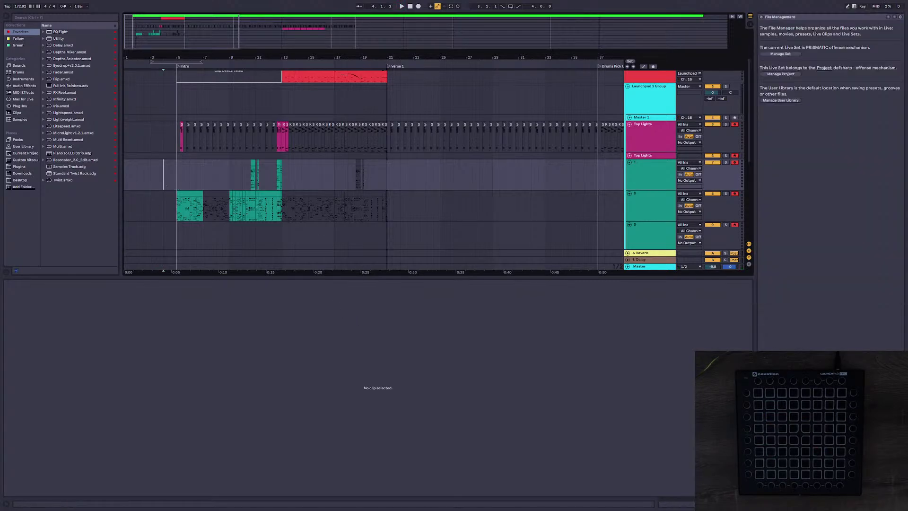
click(160, 175)
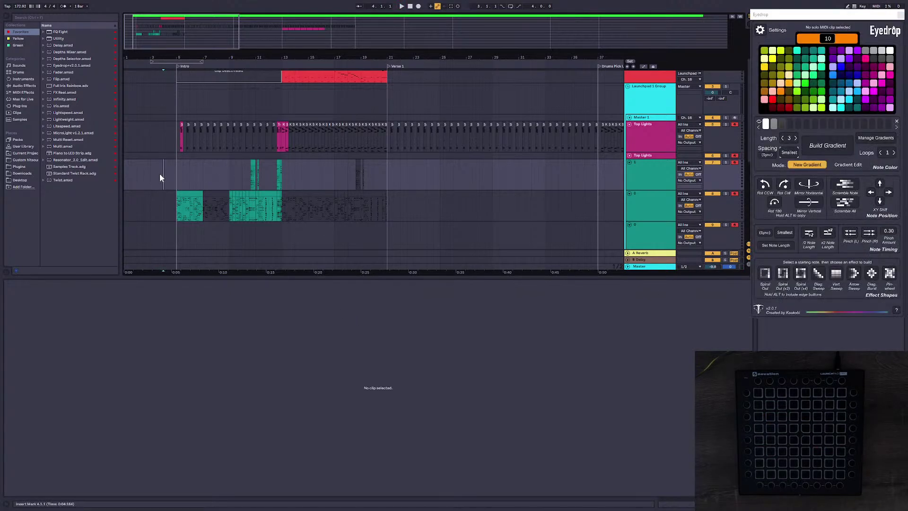
click(164, 175)
key(space)
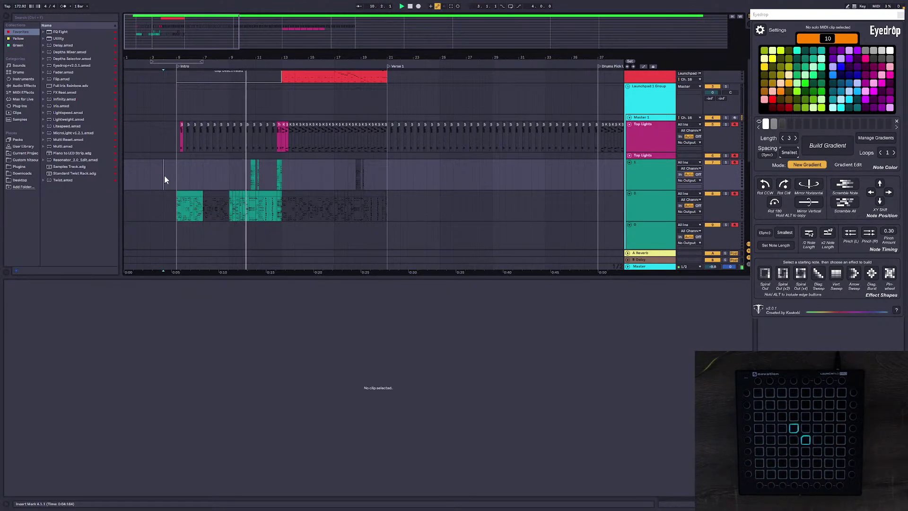
Step: Deactivate the tutorial track's pg1samples clip from 13.1.1 to 21.1.1 and stop playback in Verse 1
scroll(264, 125, up, 2)
click(323, 110)
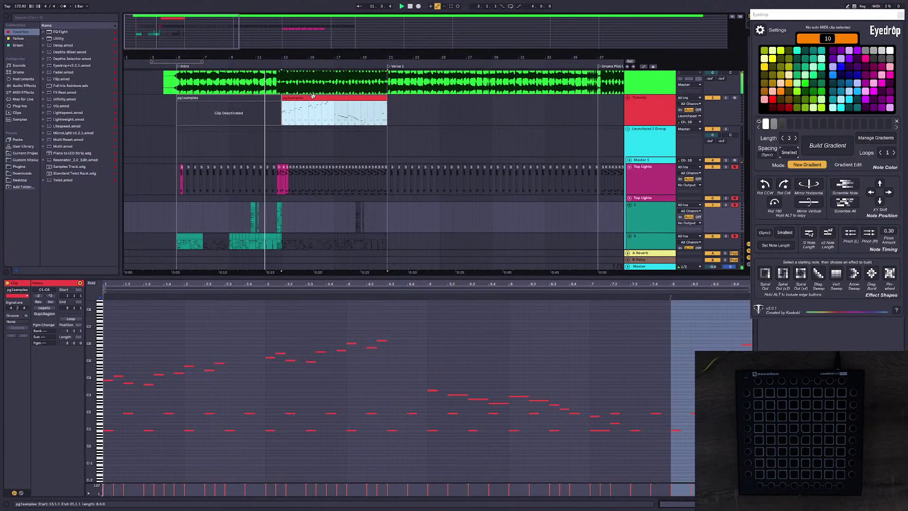
click(409, 158)
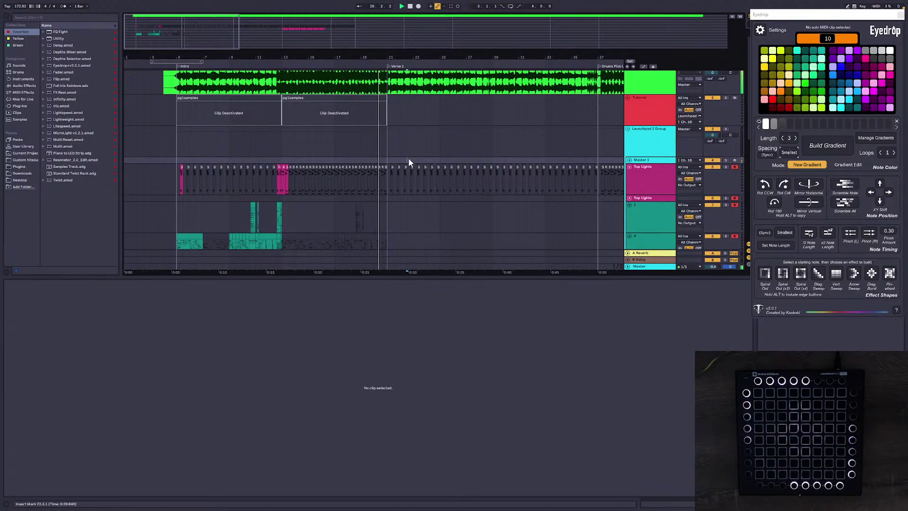
click(411, 200)
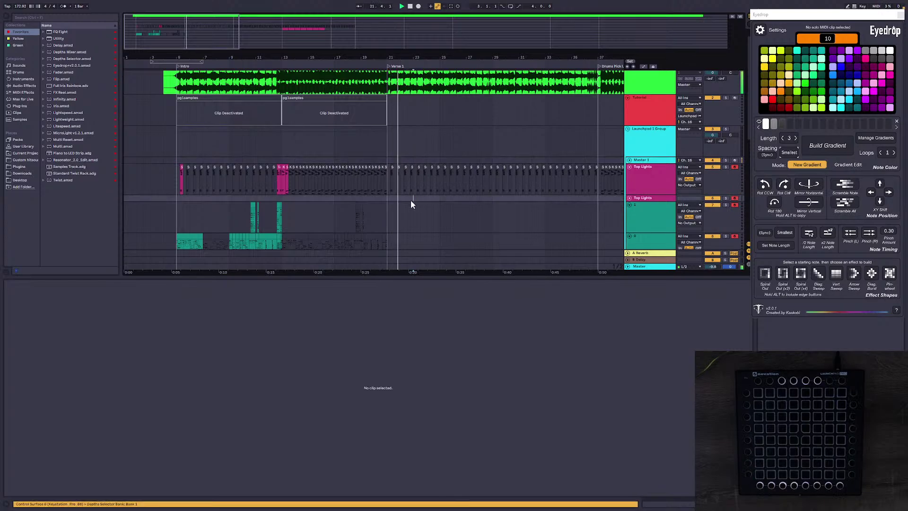
scroll(415, 207, down, 5)
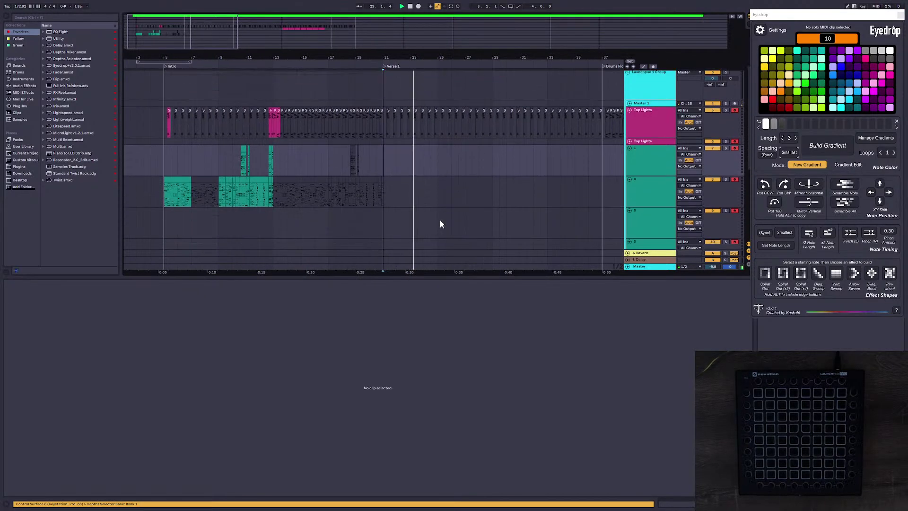
key(ctrl+alt+p)
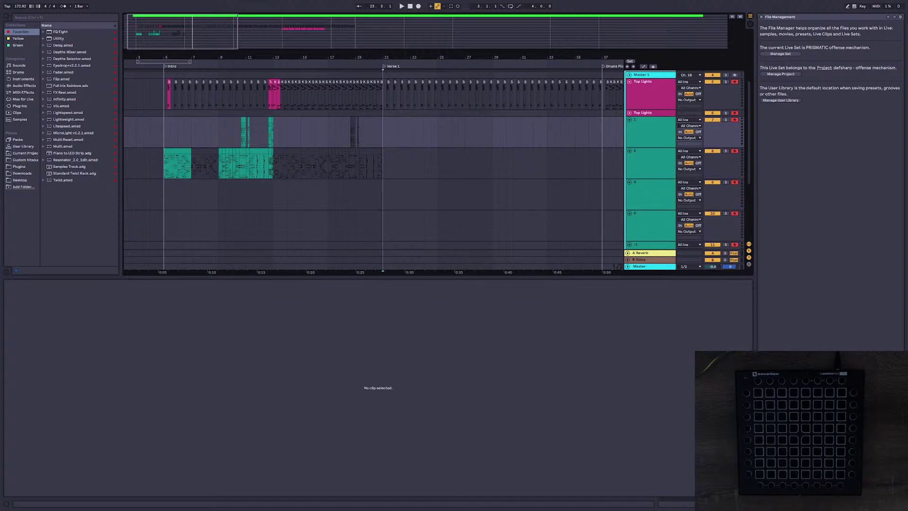
Step: Place the Page 3 MIDI clip on the tutorial track from 21.1.1 to 37.1.1, spanning Verse 1
click(166, 138)
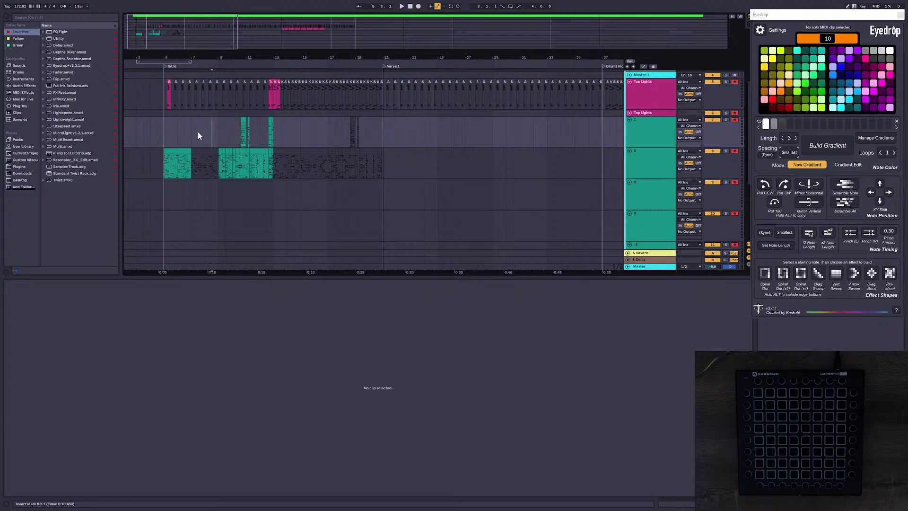
click(172, 133)
key(Left)
drag(905, 180, 384, 78)
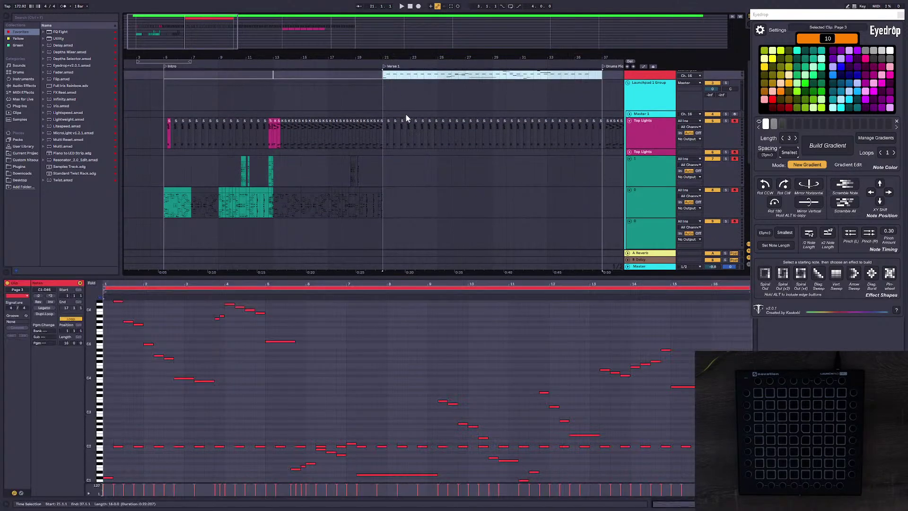
scroll(422, 135, up, 2)
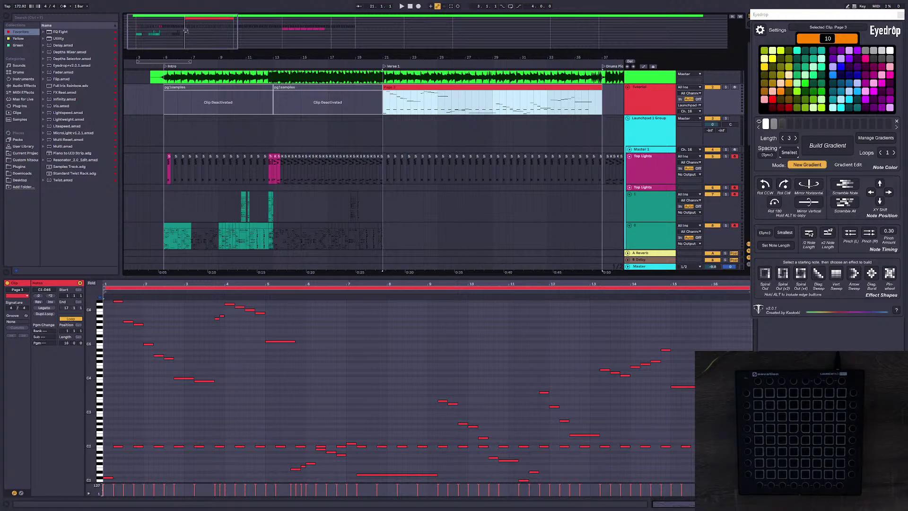
click(438, 125)
double_click(421, 94)
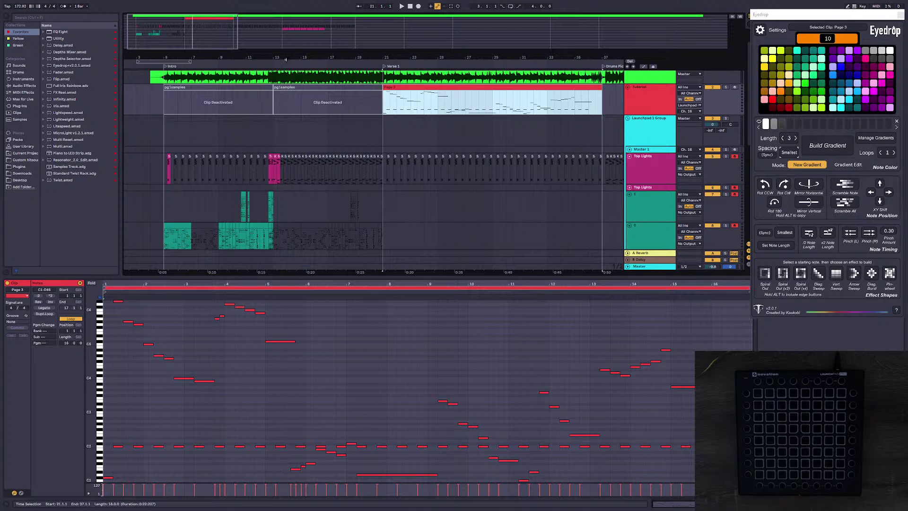
scroll(411, 213, up, 2)
scroll(409, 225, down, 3)
scroll(410, 230, up, 3)
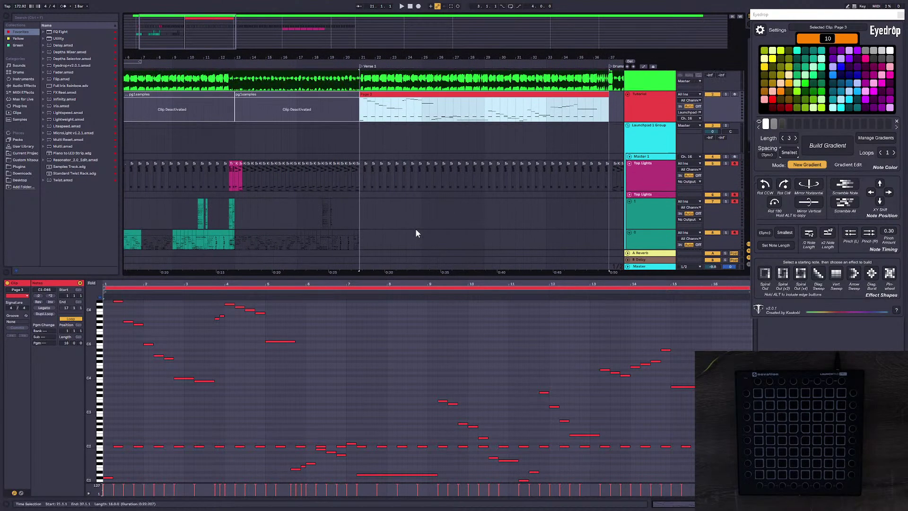
Step: Set the insert mark at 21.1.1 on the upper light track and enlarge the arrangement area to show all light tracks
click(361, 208)
drag(513, 57, 521, 53)
click(420, 186)
click(381, 213)
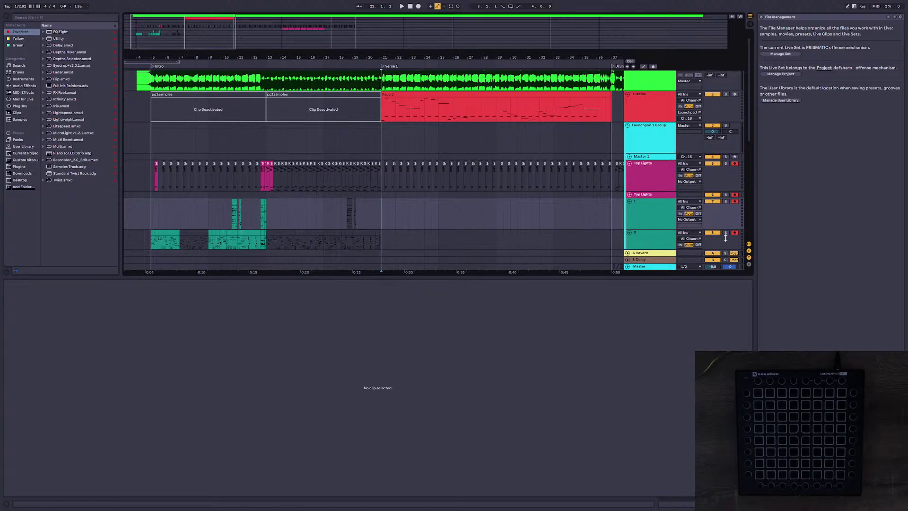
scroll(415, 170, down, 3)
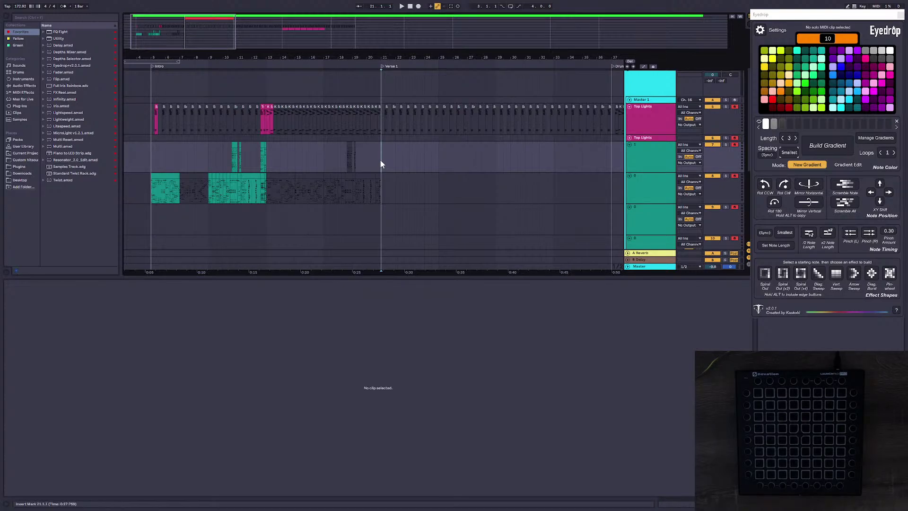
drag(547, 277, 530, 426)
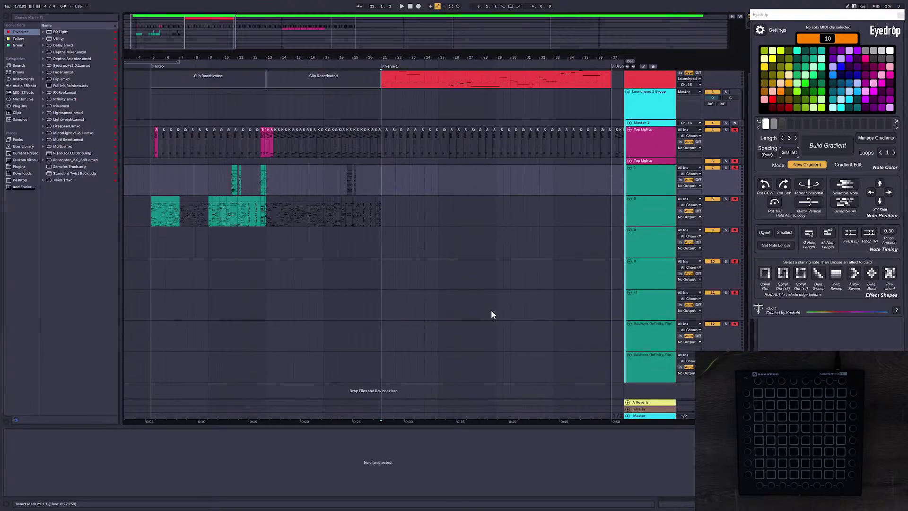
scroll(491, 310, up, 2)
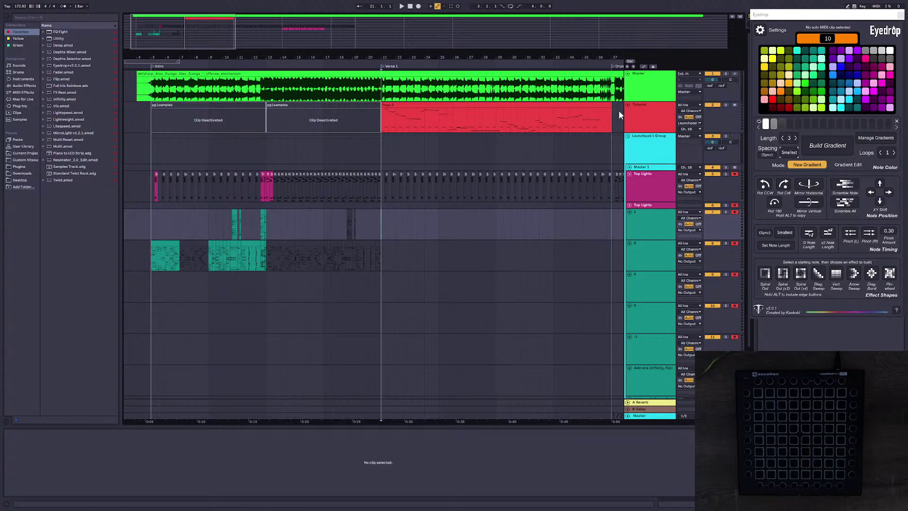
Step: Reactivate the tutorial track's pg1samples clip from 5.1.1 to 13.1.1, play it briefly, and deactivate it again
click(230, 104)
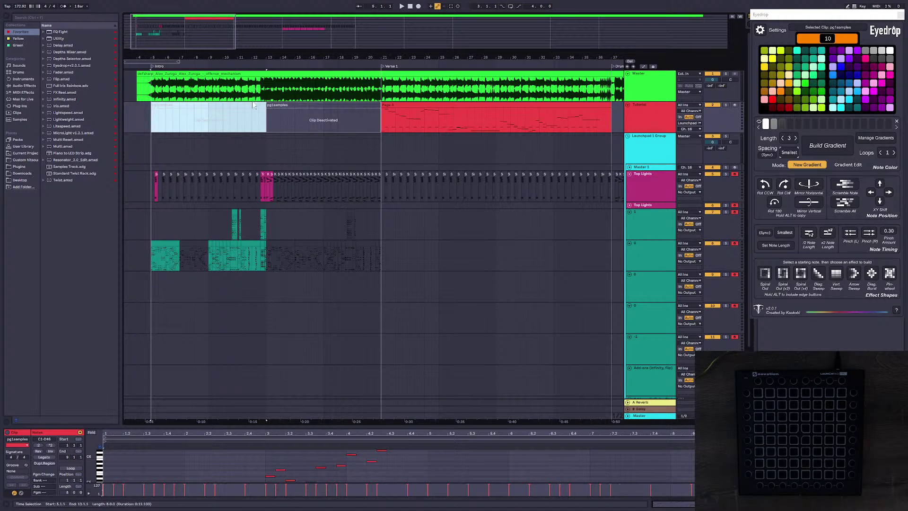
key(0)
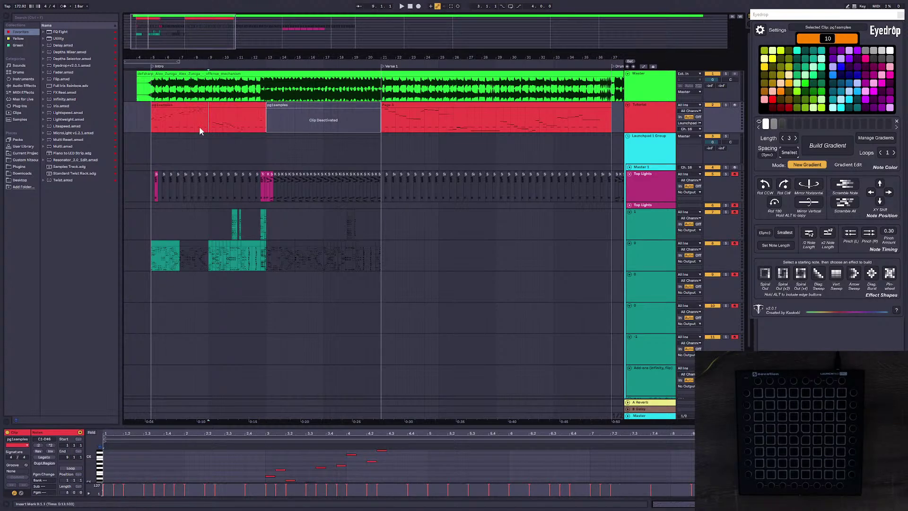
key(space)
key(space)
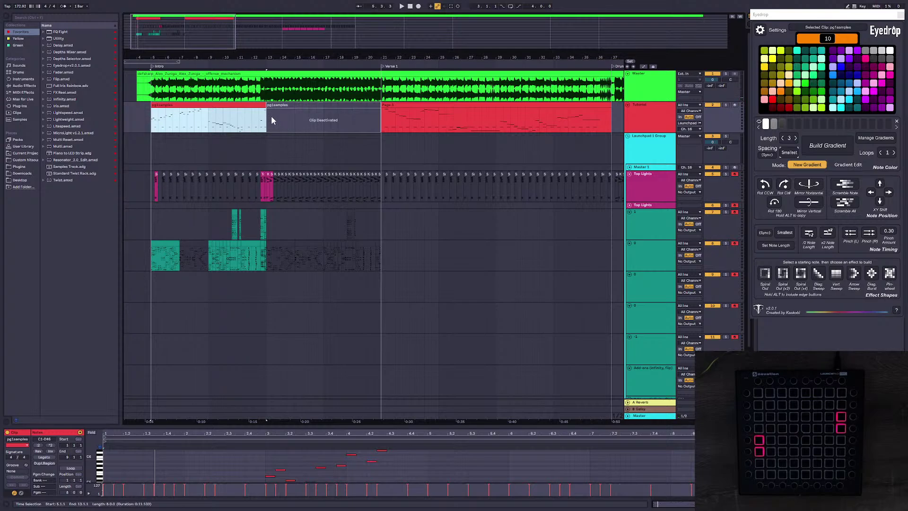
click(254, 105)
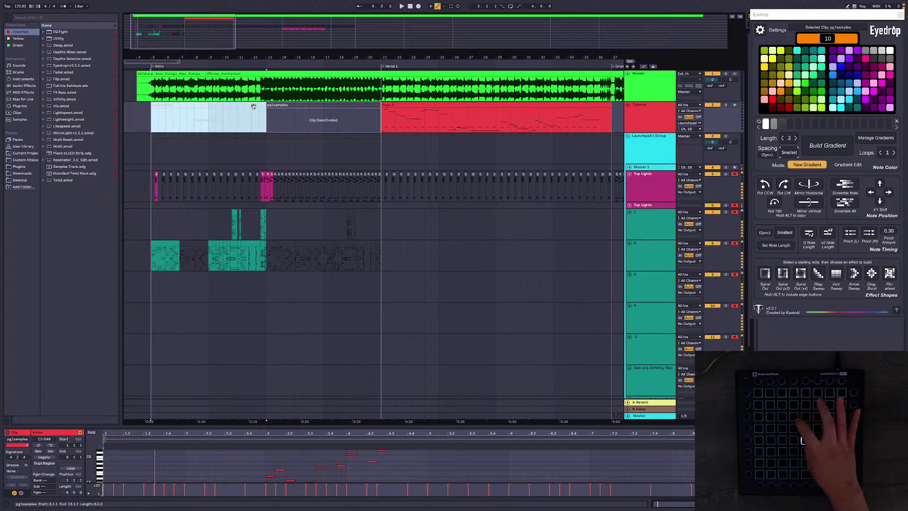
click(265, 140)
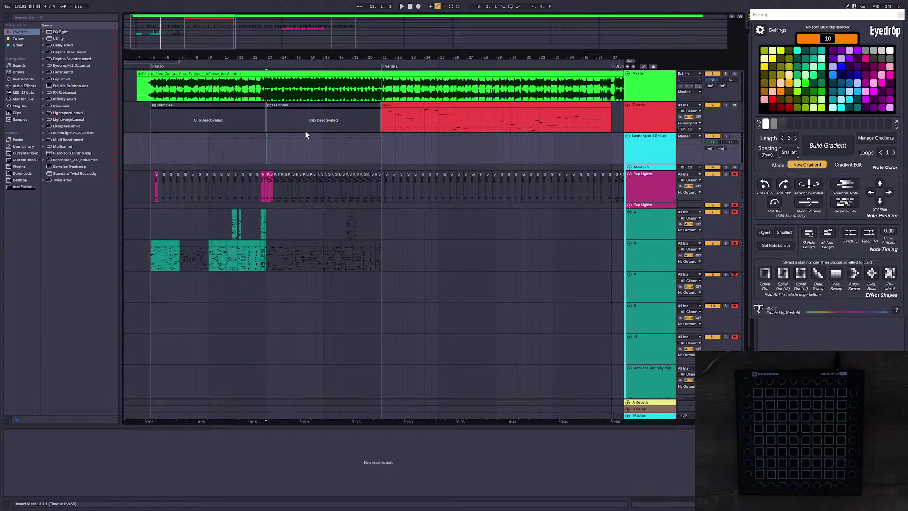
drag(219, 41, 221, 39)
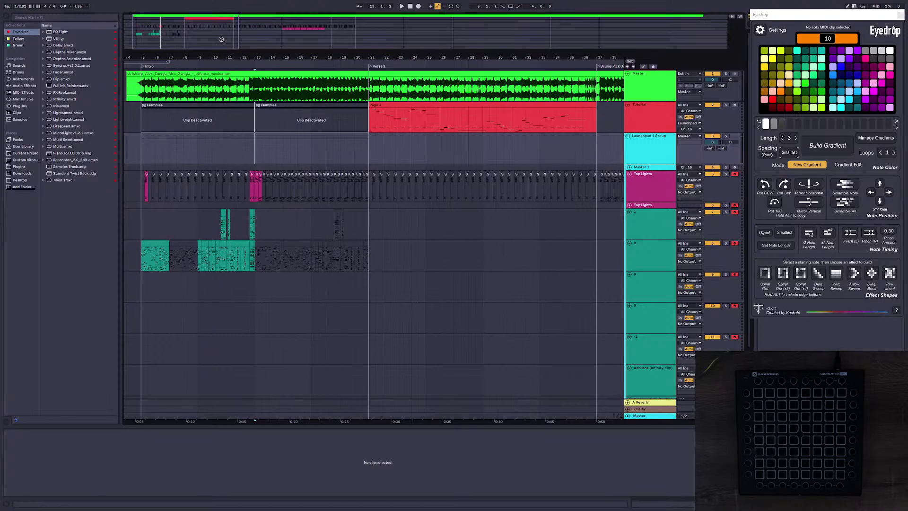
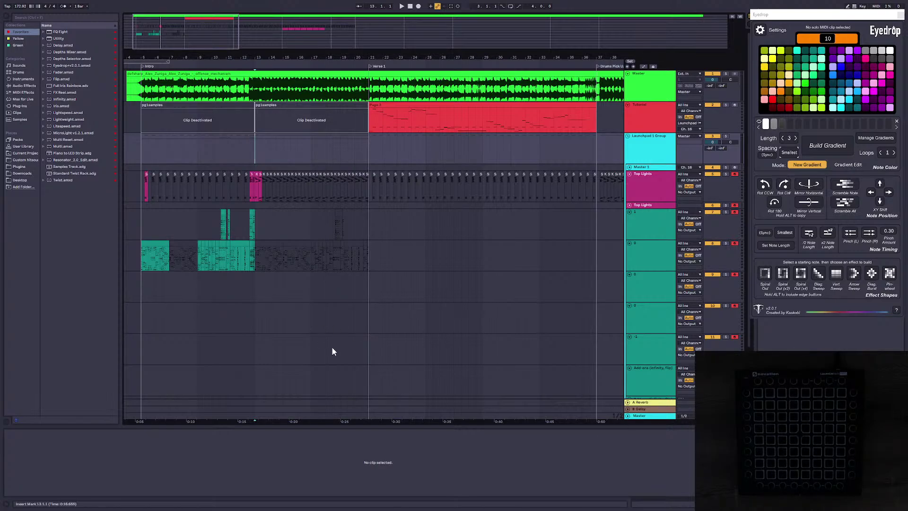
Step: Review the intro's light clips from 5.1.1 to 21.1.1 and set the insert mark at 21.1.1 on the second light track
drag(142, 57, 180, 62)
drag(182, 185, 432, 259)
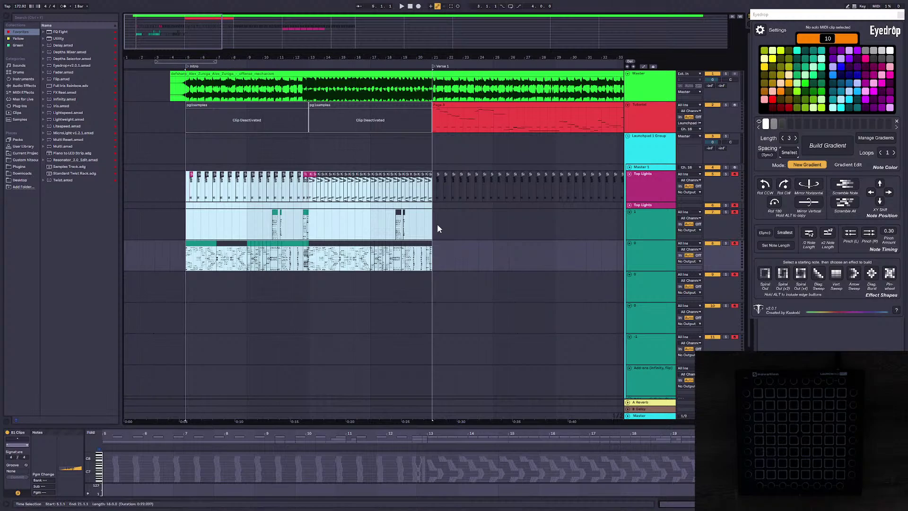
drag(185, 187, 431, 254)
drag(209, 57, 516, 190)
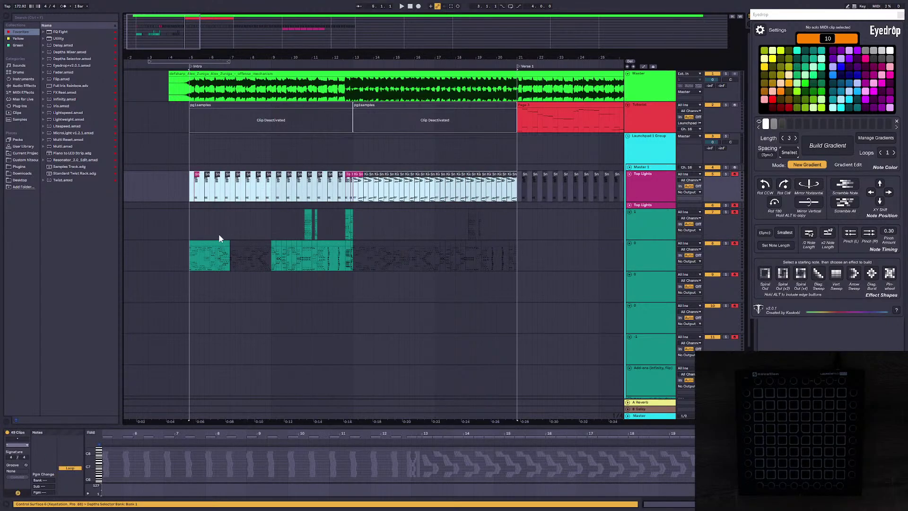
click(251, 226)
drag(251, 226, 517, 260)
click(518, 261)
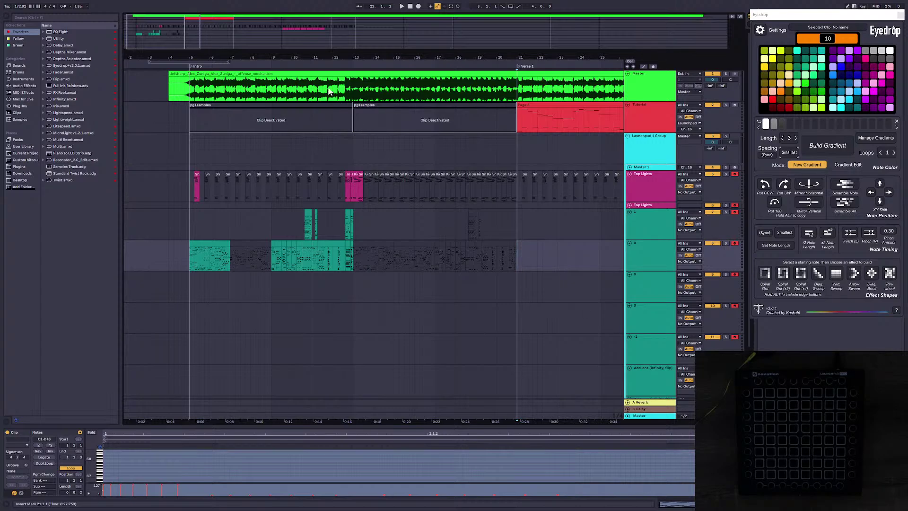
mouse_move(179, 36)
mouse_down()
mouse_move(209, 25)
mouse_move(191, 23)
mouse_up()
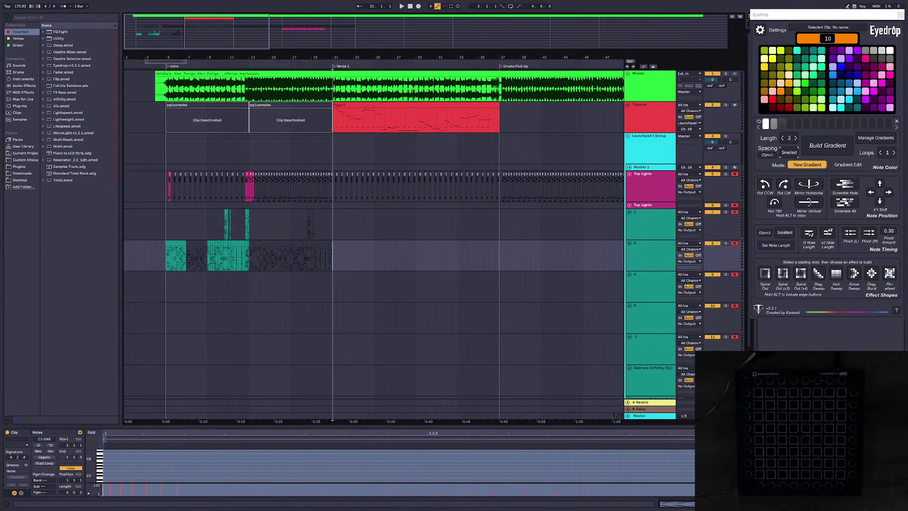
click(900, 15)
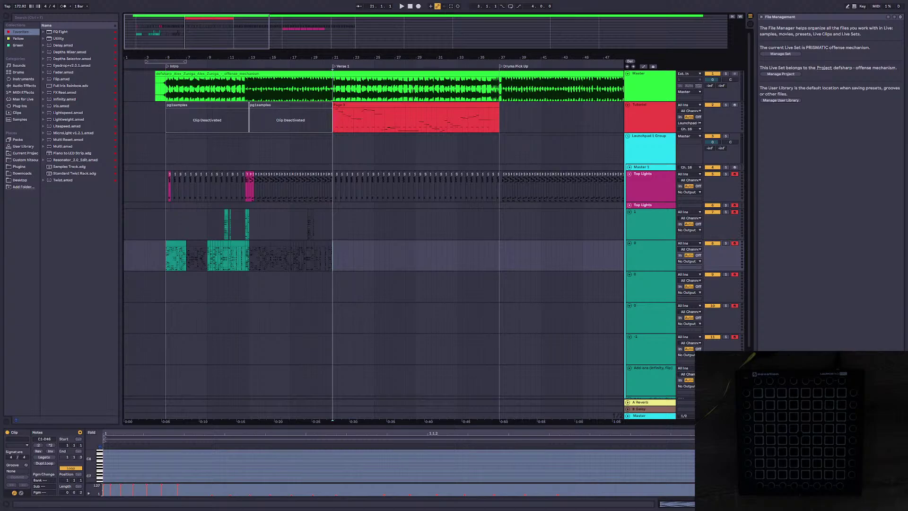
key(ctrl+alt+p)
click(332, 223)
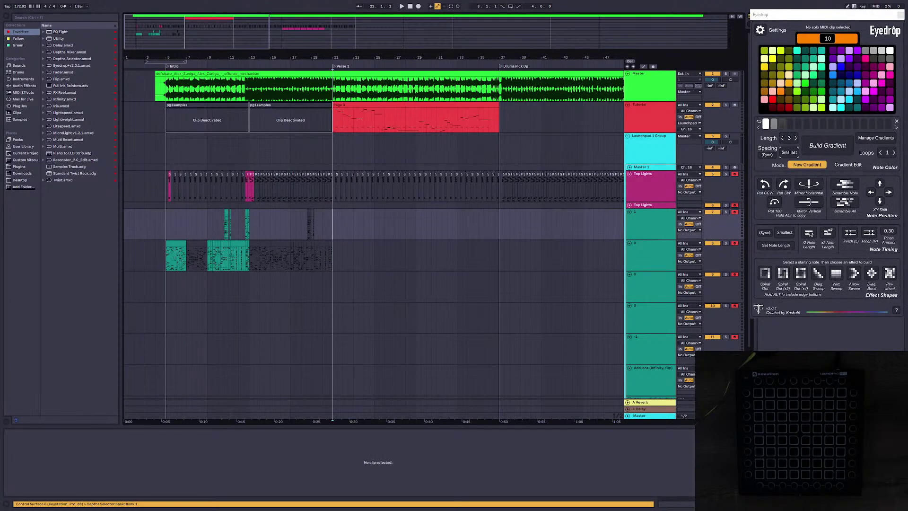
key(ctrl+alt+p)
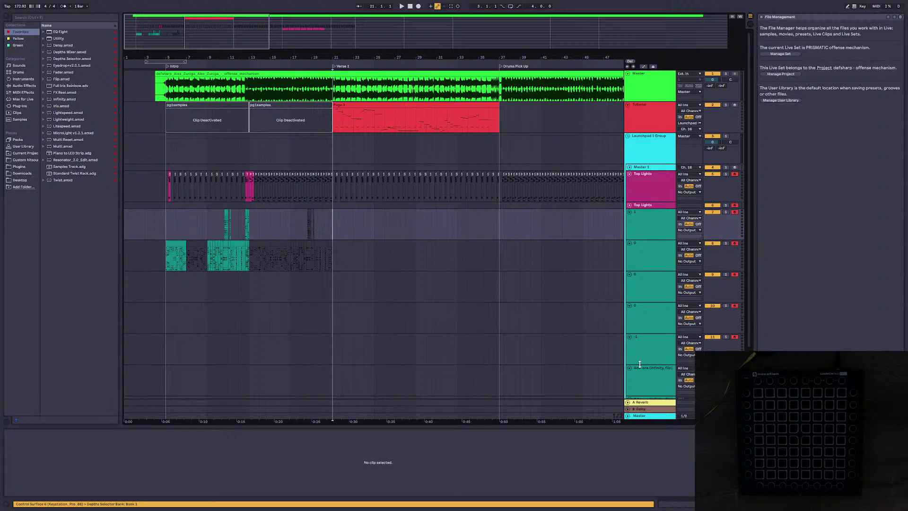
key(ctrl+alt+p)
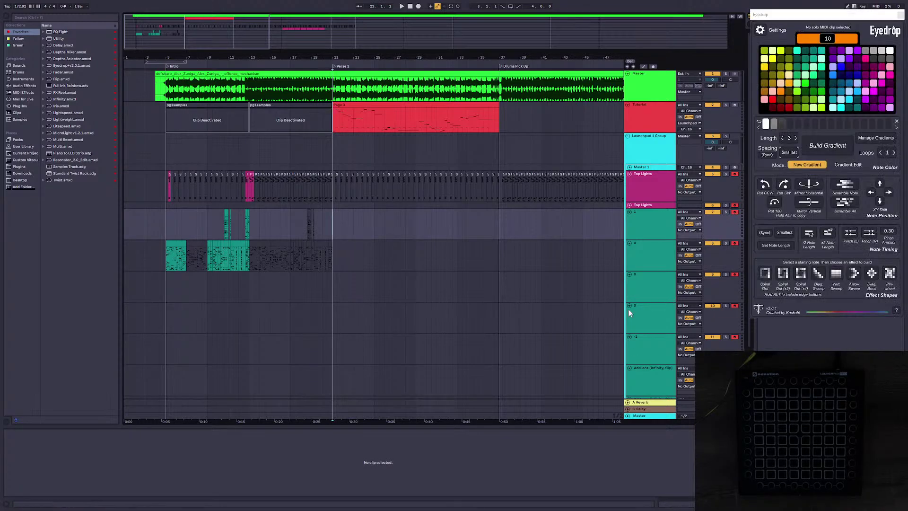
Step: Select the Page 3 clip on the tutorial track and frame Verse 1 in the arrangement
scroll(255, 81, up, 3)
click(310, 106)
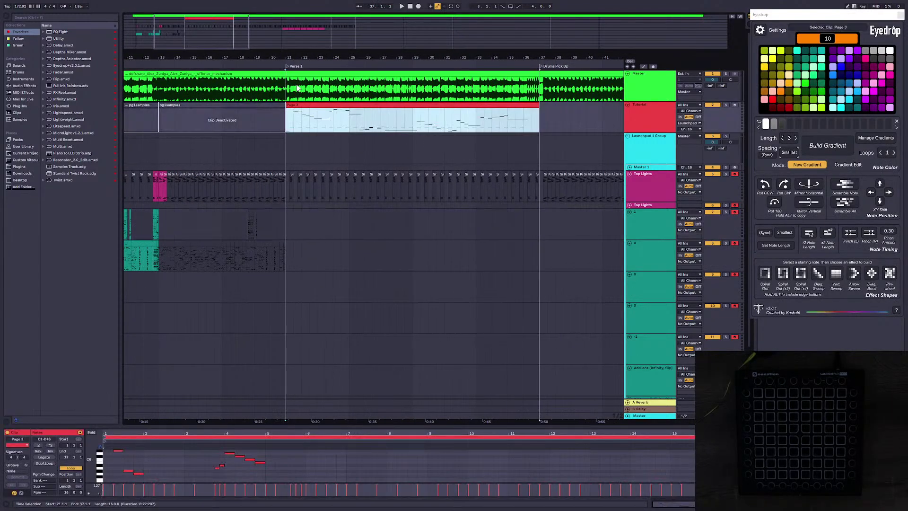
key(z)
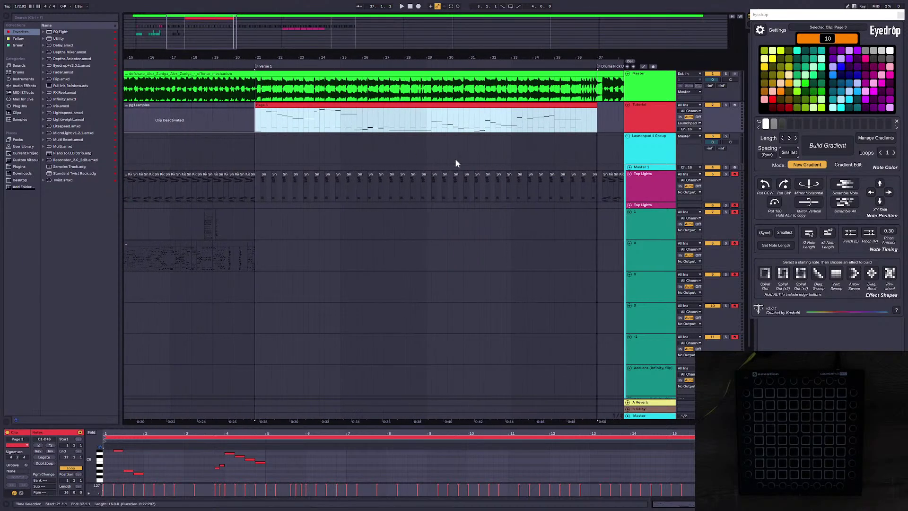
drag(182, 31, 181, 23)
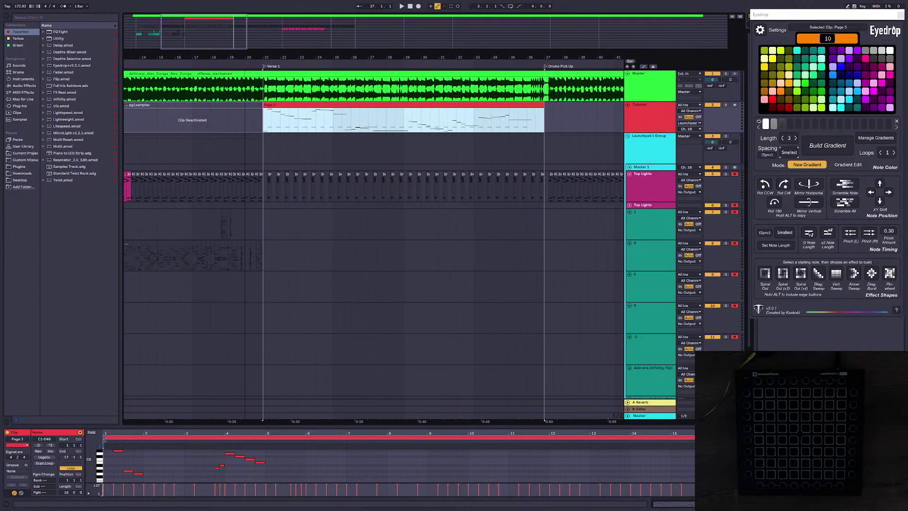
scroll(316, 93, up, 1)
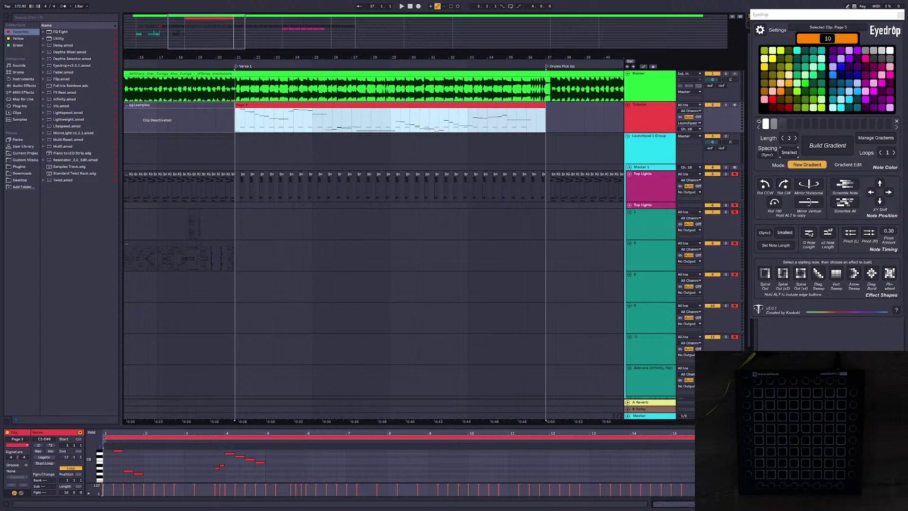
key(ctrl+alt+p)
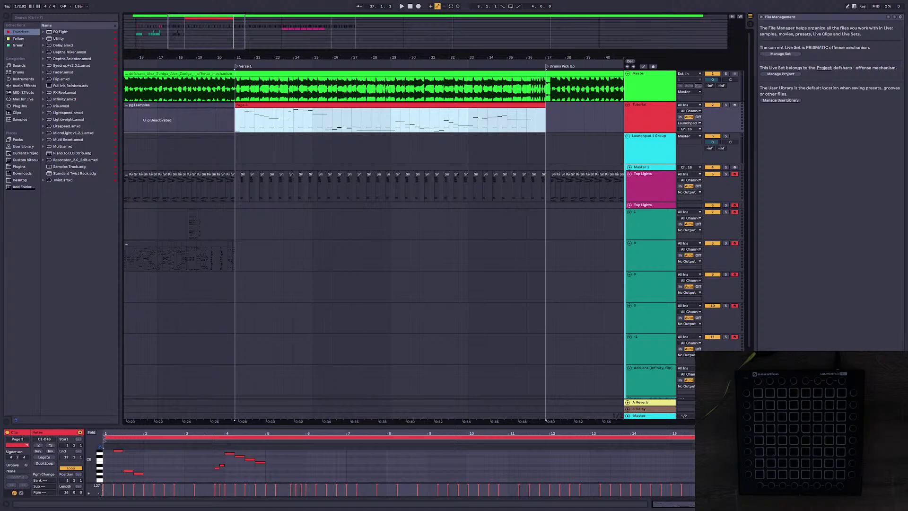
Step: Play the Page 3 clip from 21.1.1 through Verse 1, stop playback in Drums Pick Up and set the insert mark at 37.1.1
click(235, 132)
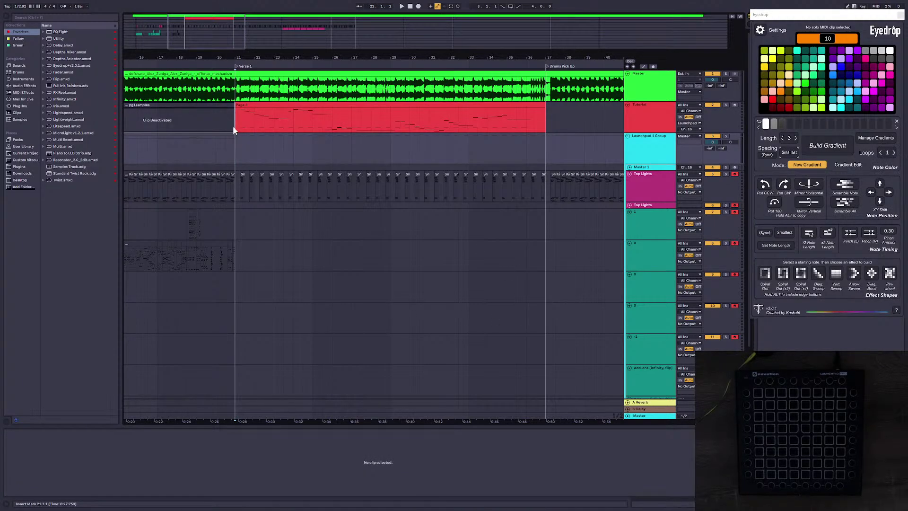
click(254, 106)
key(space)
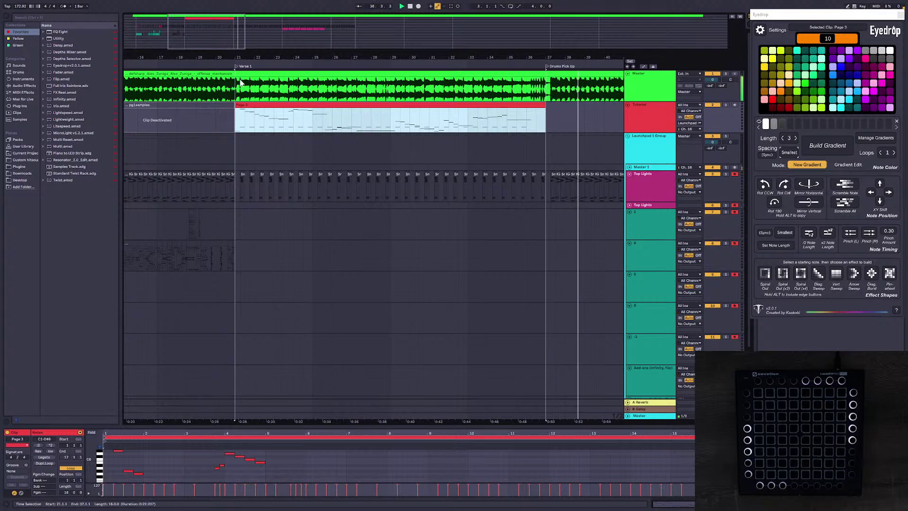
drag(288, 30, 318, 17)
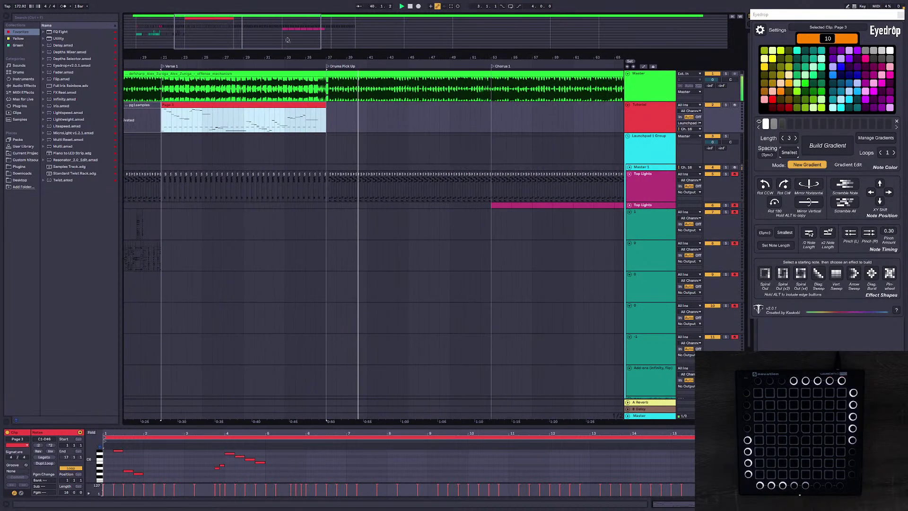
click(333, 123)
click(317, 117)
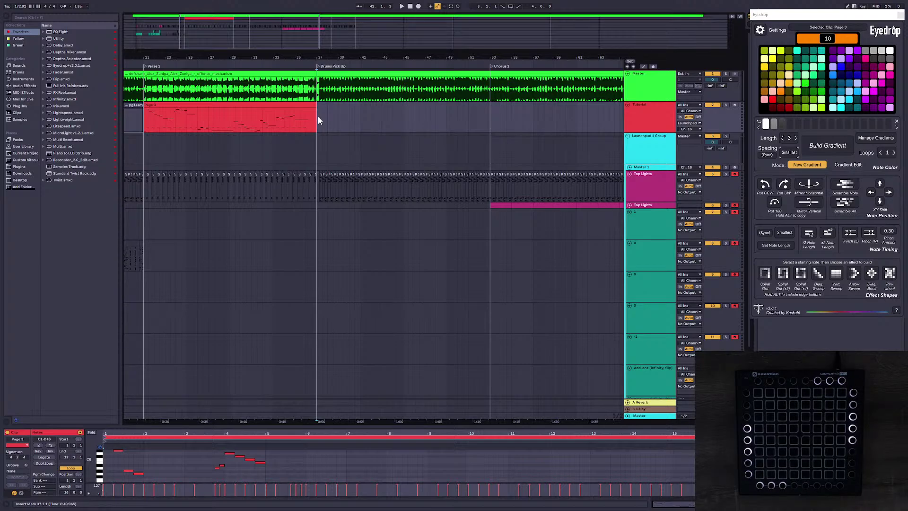
Step: Examine the arrangement from the Page 3 clip through Drums Pick Up to Chorus 1 and reselect the clip
click(301, 105)
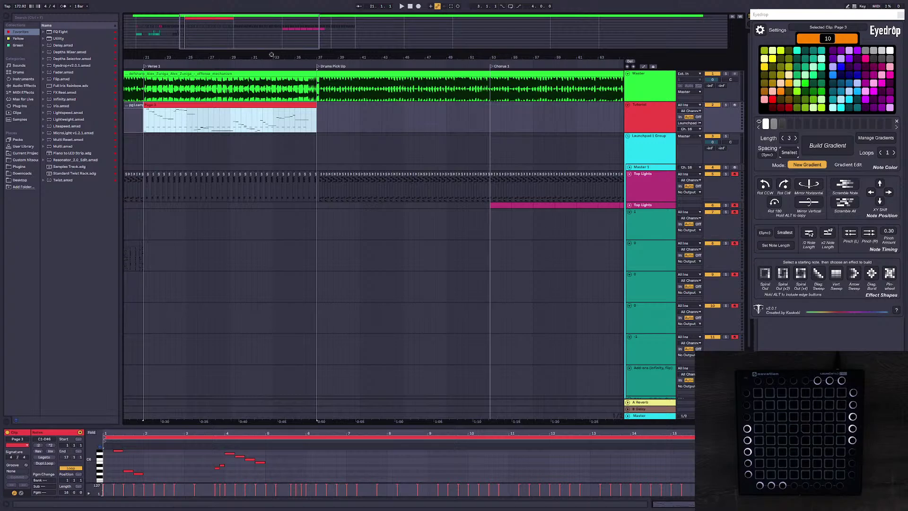
drag(278, 57, 262, 30)
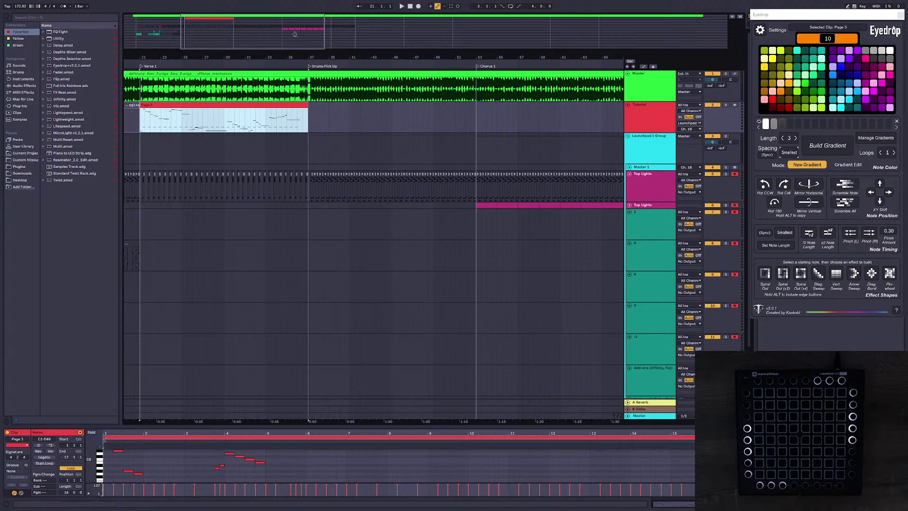
scroll(387, 123, right, 5)
click(404, 117)
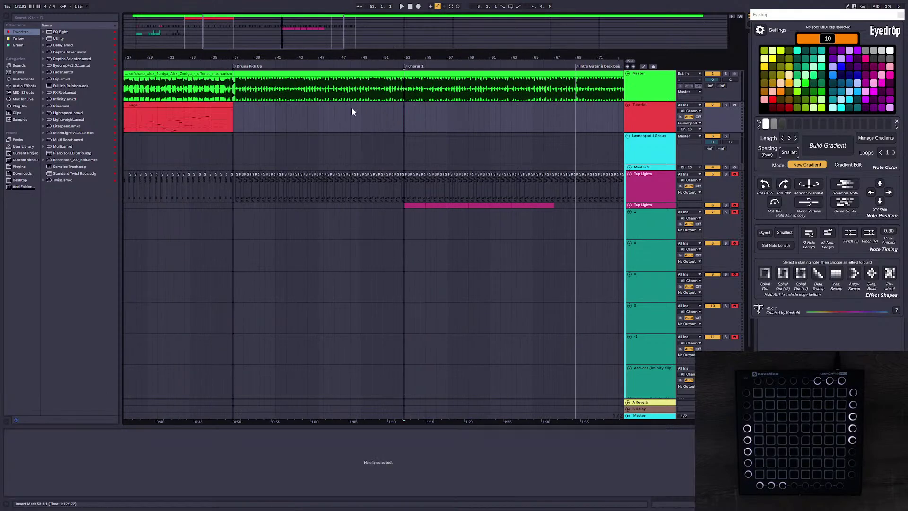
drag(293, 30, 308, 31)
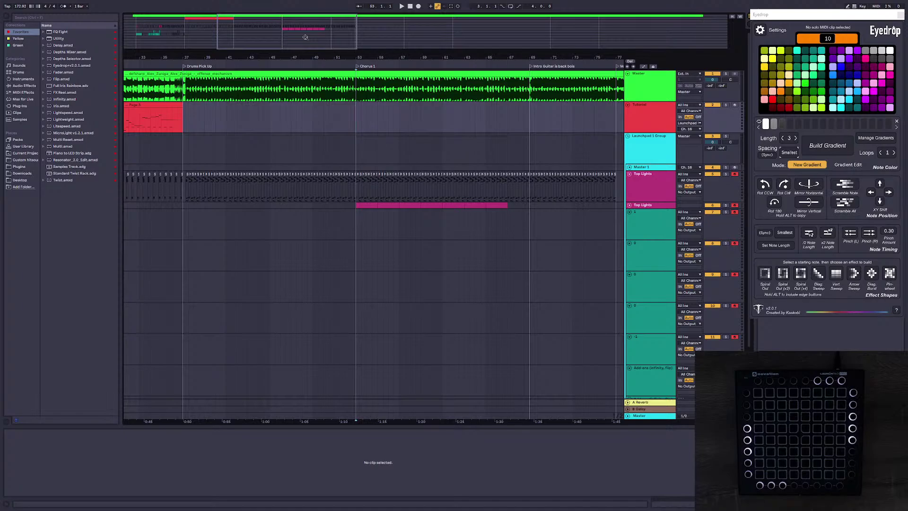
drag(295, 32, 276, 31)
click(286, 118)
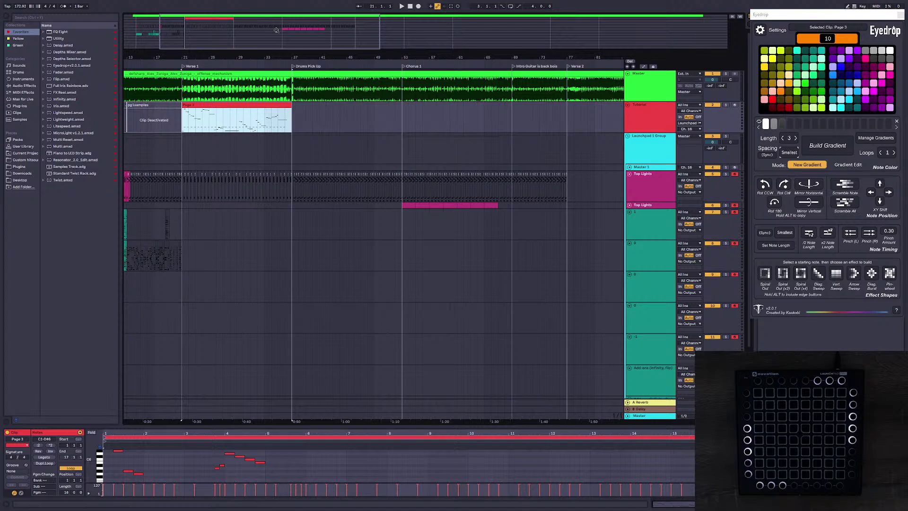
Step: Play the song from the start of Chorus 1 at 53.1.1
click(403, 97)
drag(254, 41, 267, 38)
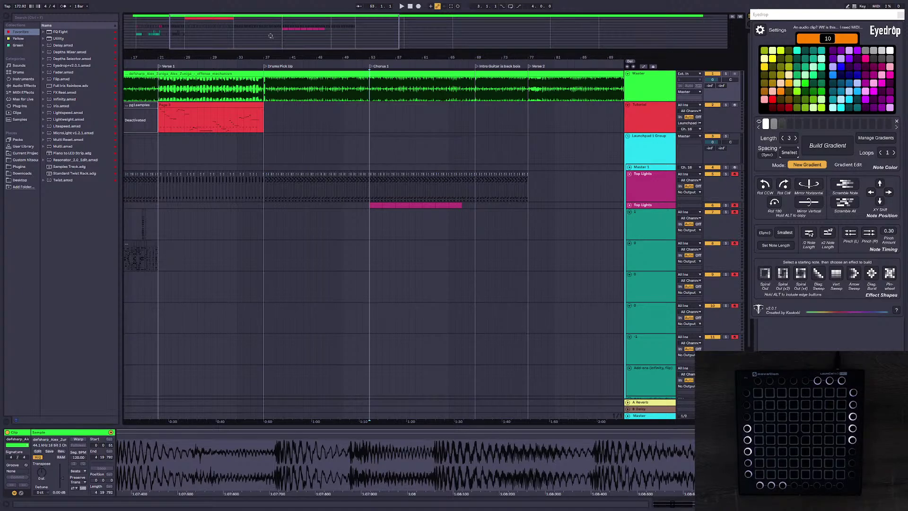
drag(270, 36, 301, 37)
drag(296, 88, 409, 88)
drag(402, 36, 490, 33)
click(278, 92)
key(space)
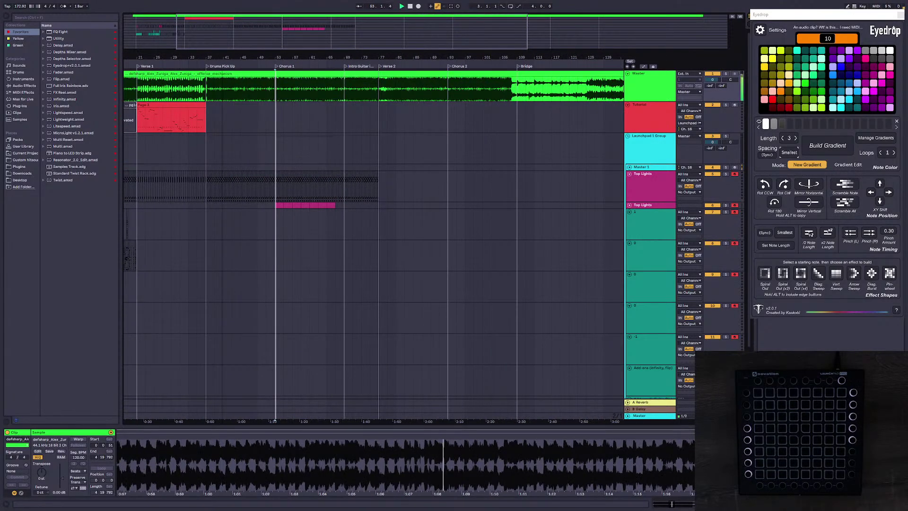
Step: Audition the song from the start of Chorus 2 at 93.1.1 and stop playback
key(plus)
drag(406, 37, 432, 37)
click(524, 92)
key(space)
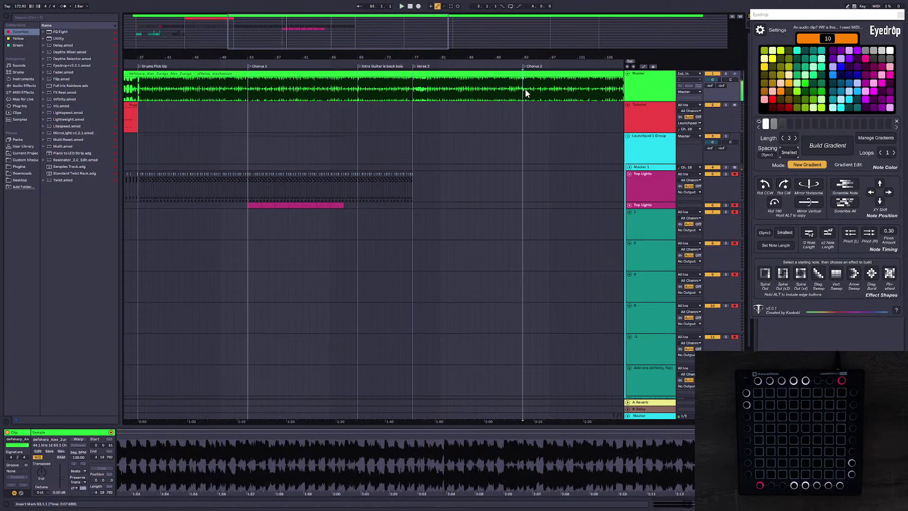
key(space)
mouse_move(330, 39)
mouse_down()
mouse_move(365, 38)
mouse_move(337, 37)
mouse_up()
key(space)
Step: Check points in Verse 1, Drums Pick Up and the start of Verse 2 on the song's audio track
click(234, 94)
drag(208, 36, 197, 41)
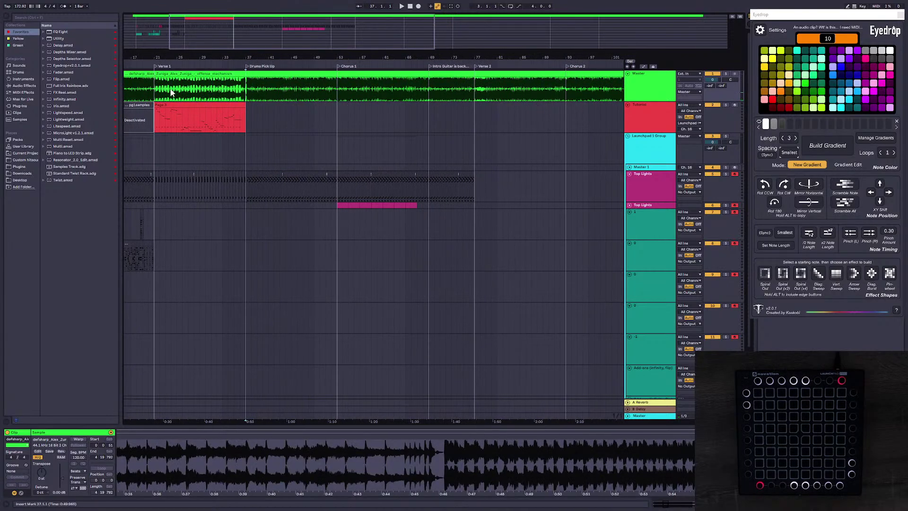
click(161, 91)
click(252, 90)
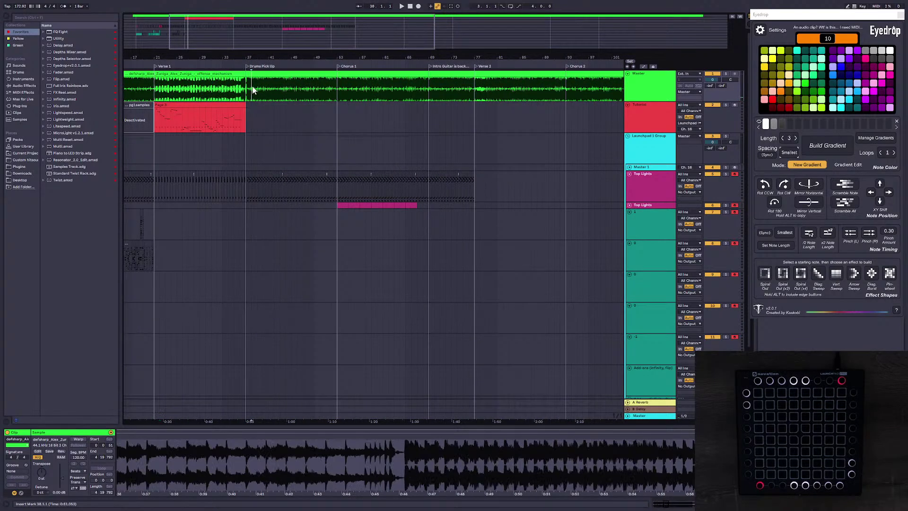
click(476, 93)
key(space)
drag(453, 28, 259, 24)
Step: Reselect the Page 3 clip and frame Verse 1 again in the arrangement
click(277, 105)
drag(283, 56, 264, 15)
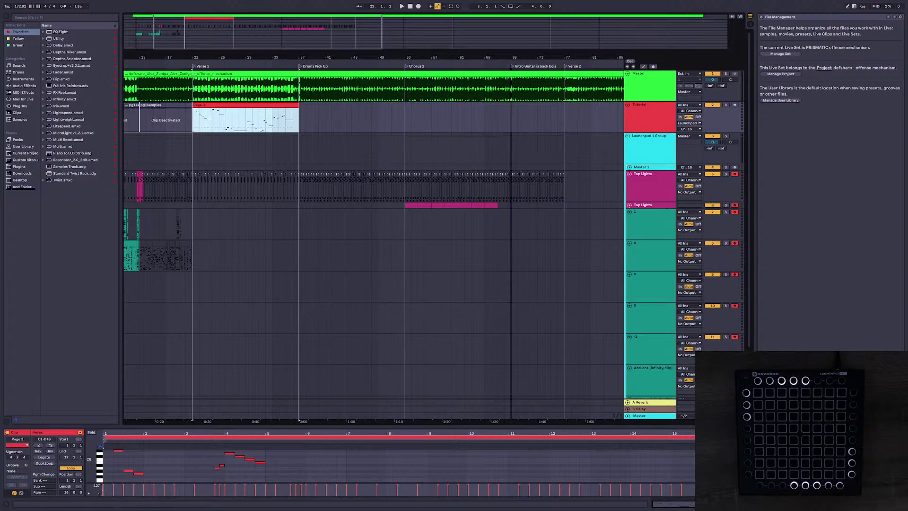
drag(349, 41, 304, 30)
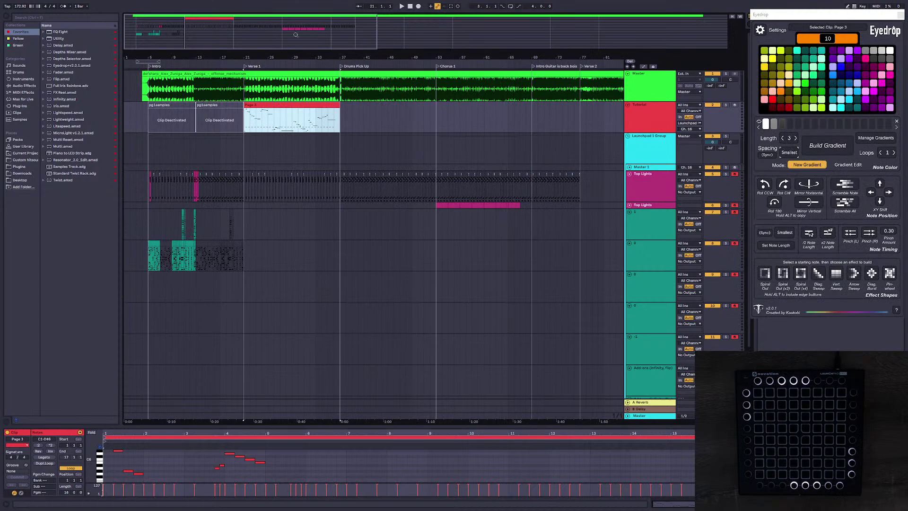
click(309, 119)
drag(277, 22, 295, 39)
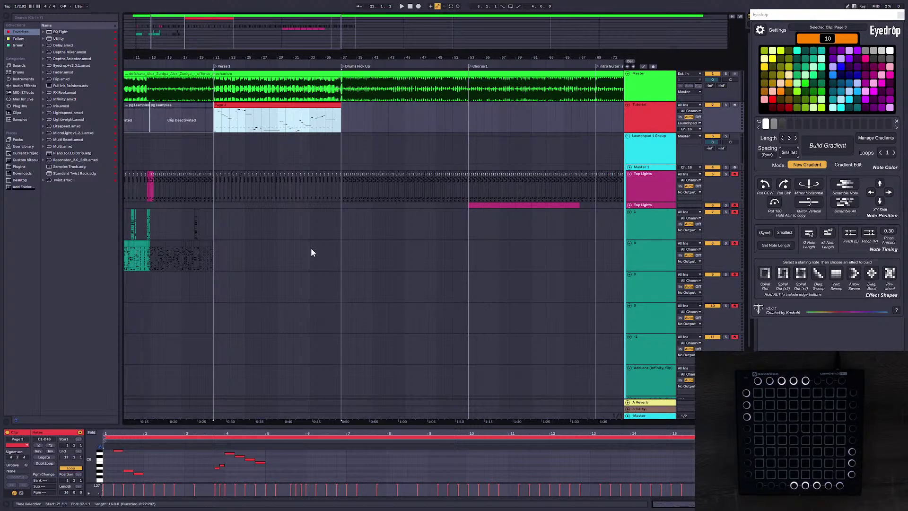
click(238, 158)
click(233, 105)
key(z)
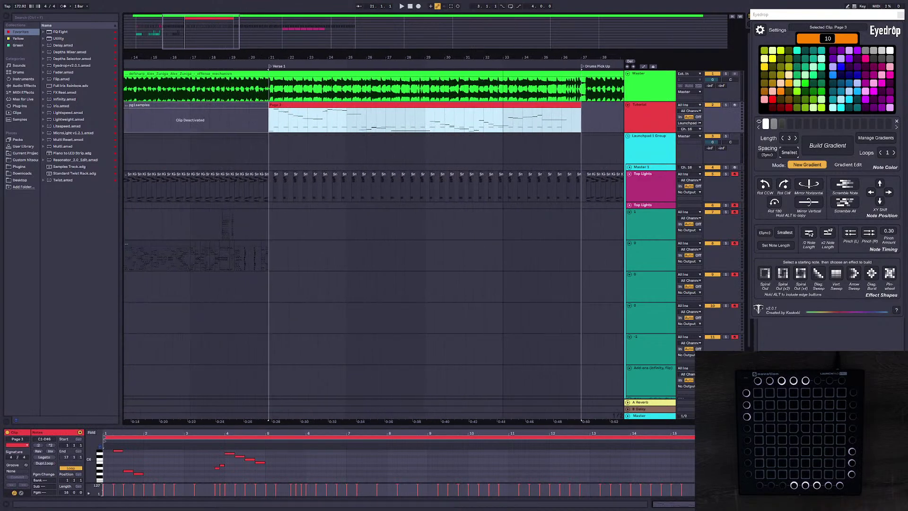
Step: Play the opening of the Page 3 clip from 21.1.1, stop, and set the insert mark at 21.4.1 on the second light track
click(236, 225)
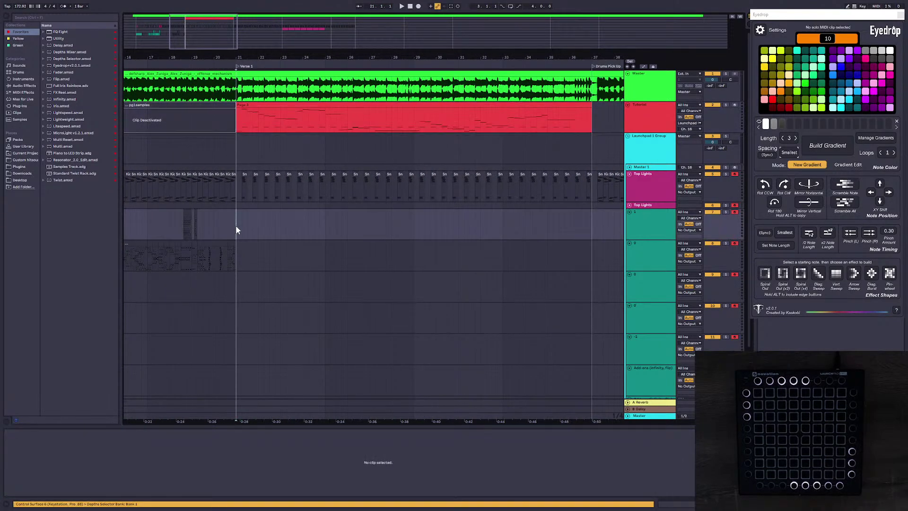
drag(209, 28, 201, 45)
key(space)
click(278, 105)
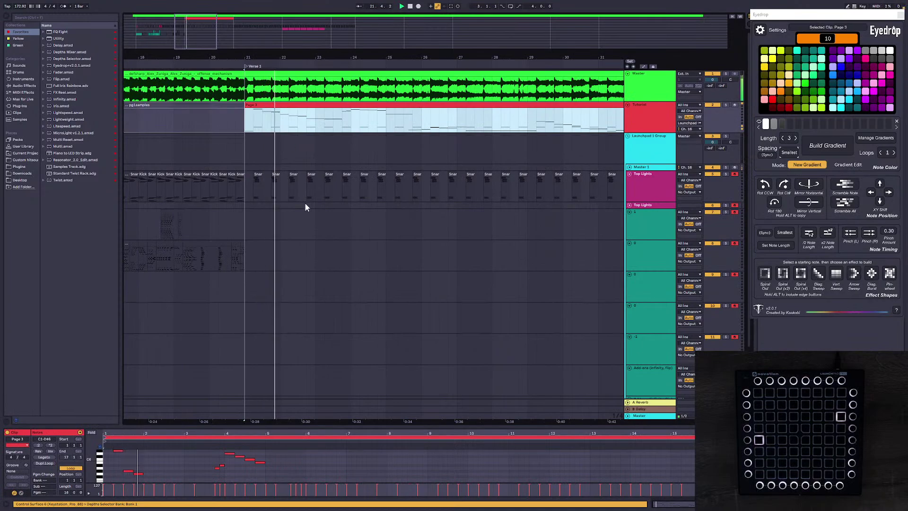
click(248, 254)
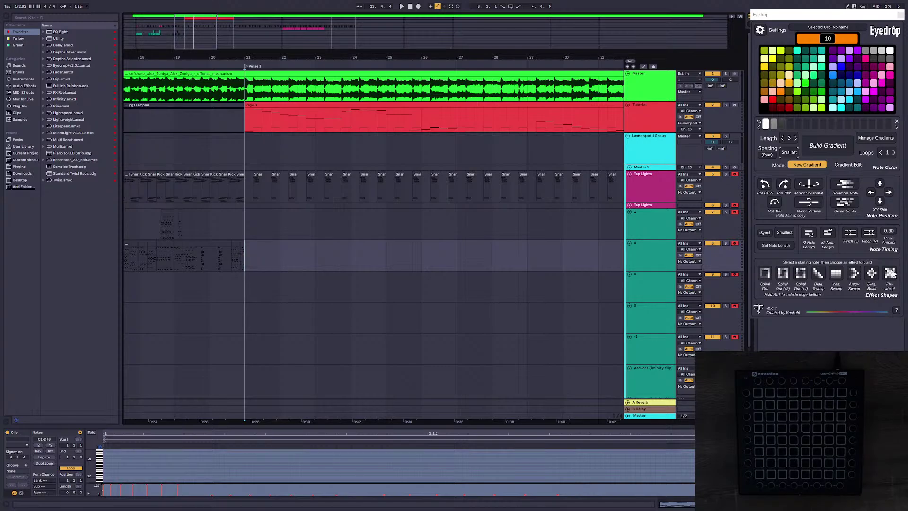
click(268, 250)
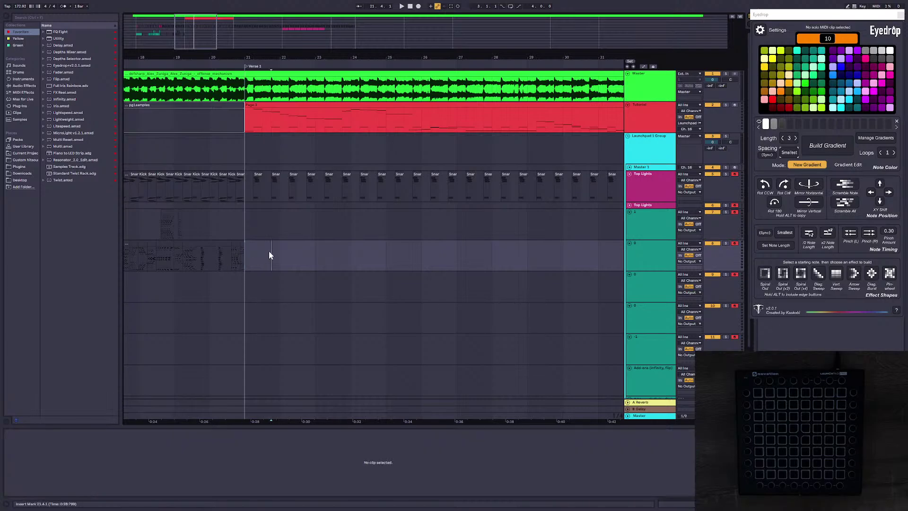
Step: Audition the opening of Verse 1 from 21.1.1 and stop playback
click(244, 247)
drag(201, 58, 267, 137)
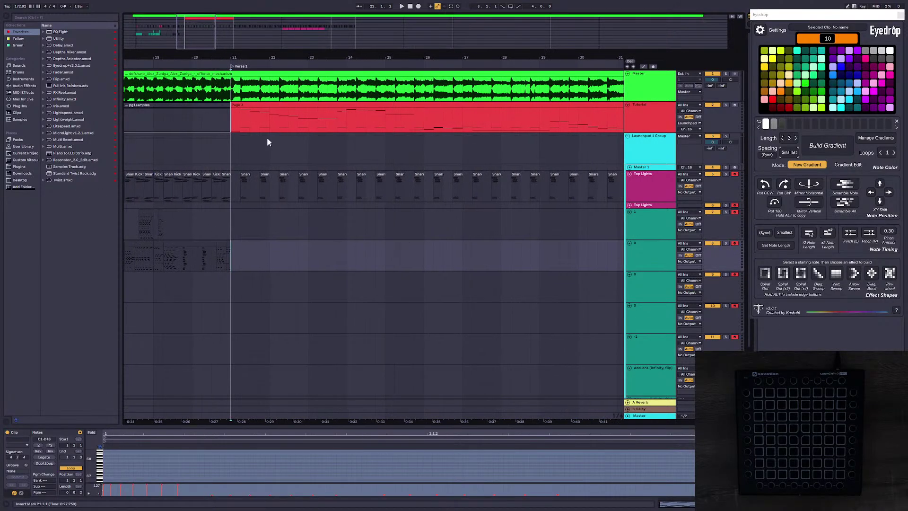
drag(201, 57, 210, 58)
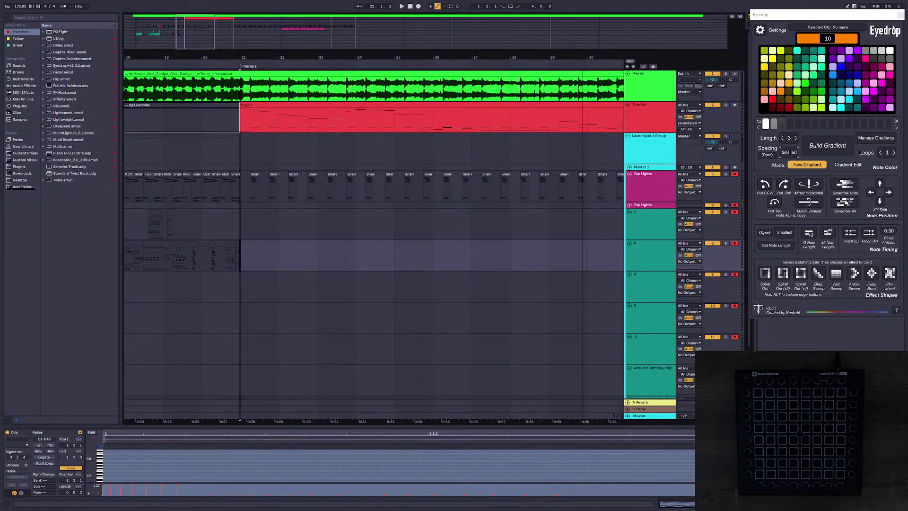
click(254, 250)
click(245, 250)
scroll(331, 278, down, 1)
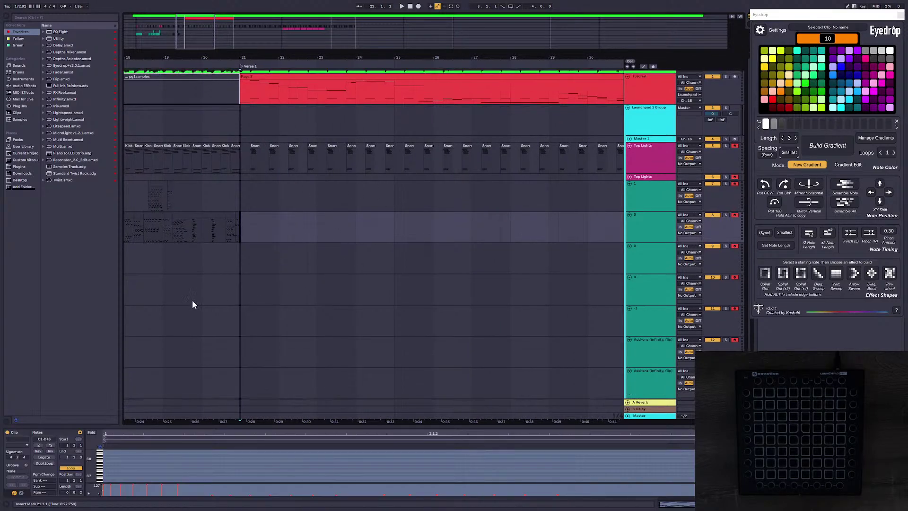
key(space)
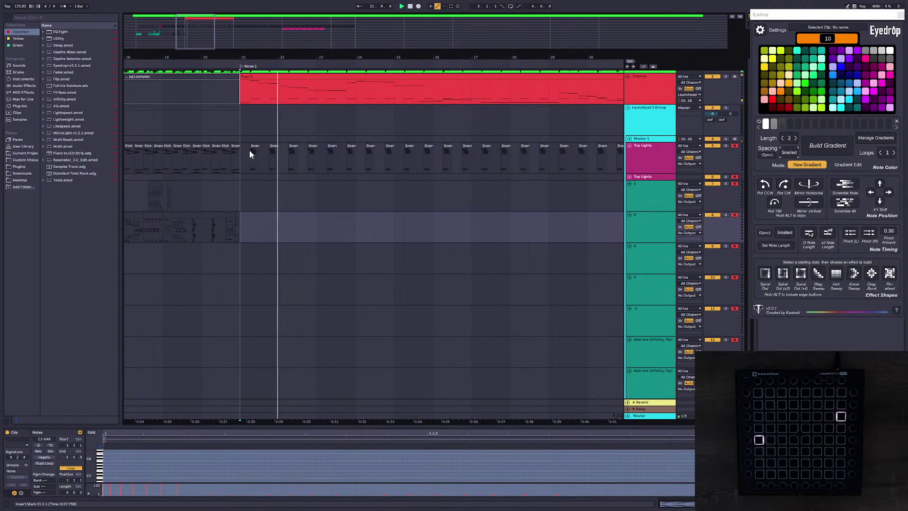
key(space)
Step: Copy a Kick 2 clip on the Top Lights track to 21.1.1 at the start of Verse 1 and audition it
click(225, 160)
click(244, 159)
key(ctrl+v)
click(240, 159)
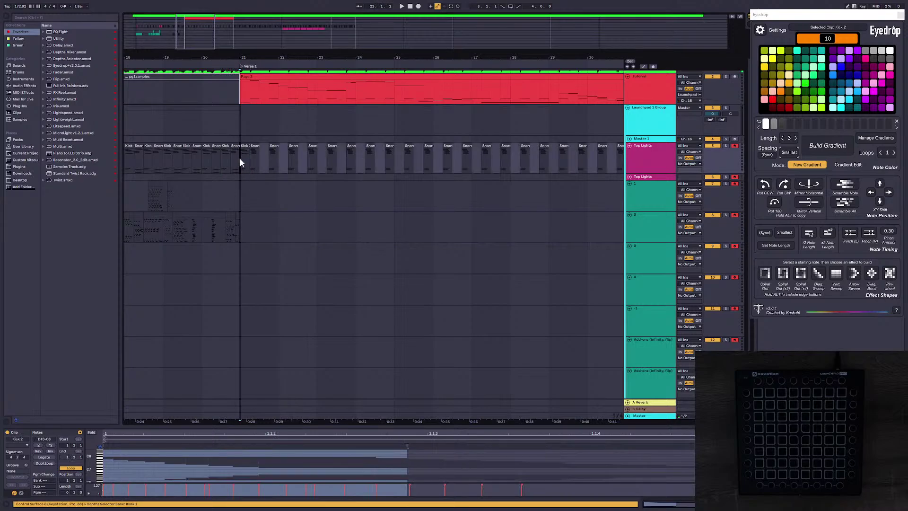
key(space)
key(space)
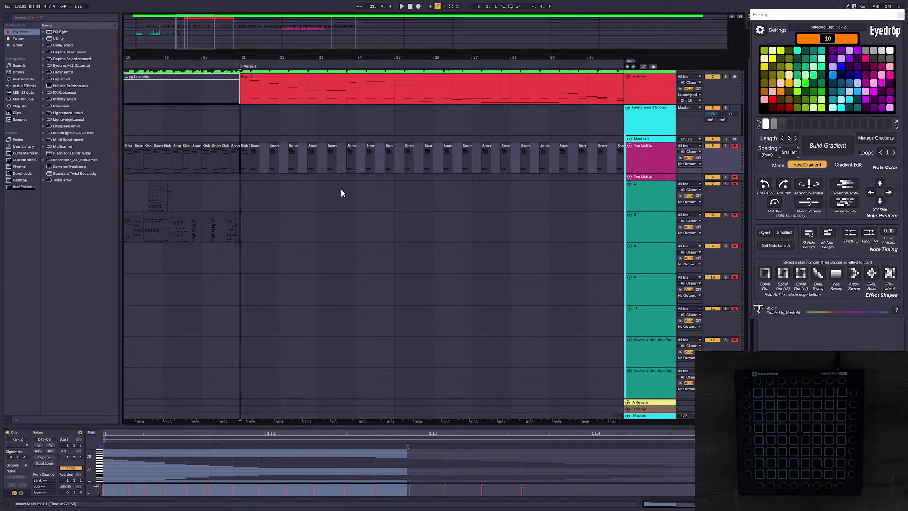
Step: Frame the first bars of Verse 1 and play them from 21.1.1
click(309, 191)
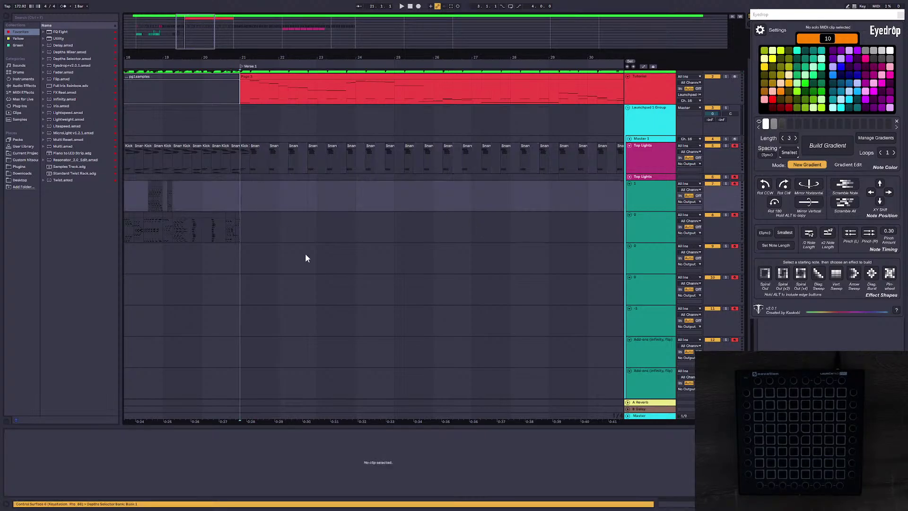
scroll(305, 254, up, 2)
scroll(298, 258, down, 2)
drag(195, 34, 194, 47)
click(198, 228)
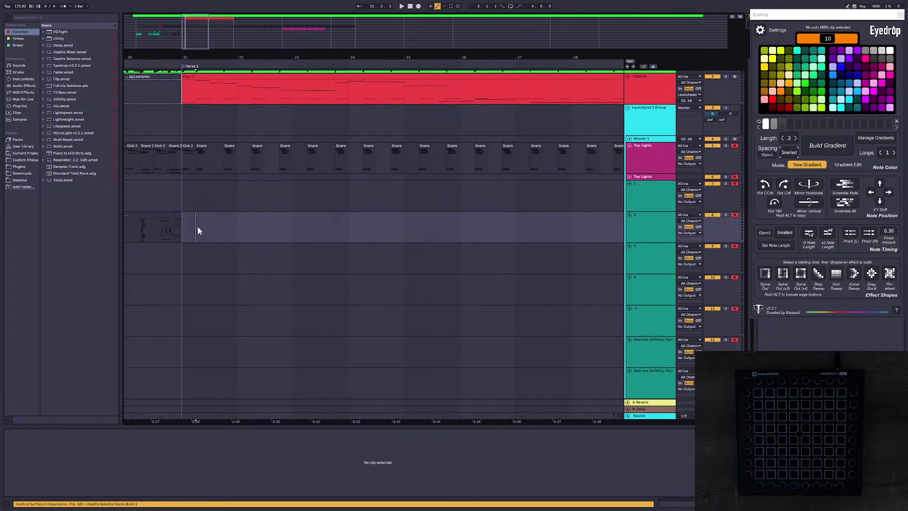
click(184, 229)
key(space)
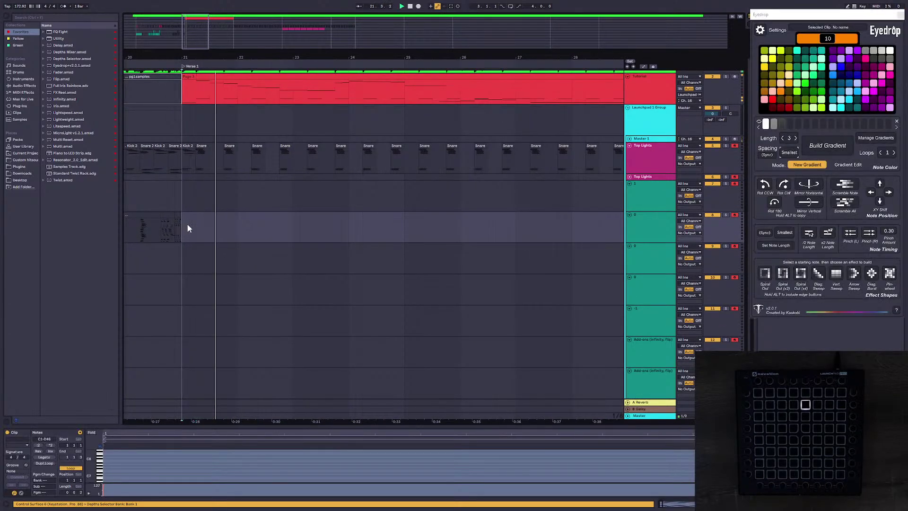
Step: Insert an empty one-beat MIDI clip at 21.2.1 on the second light track and duplicate it three times
drag(196, 226, 209, 225)
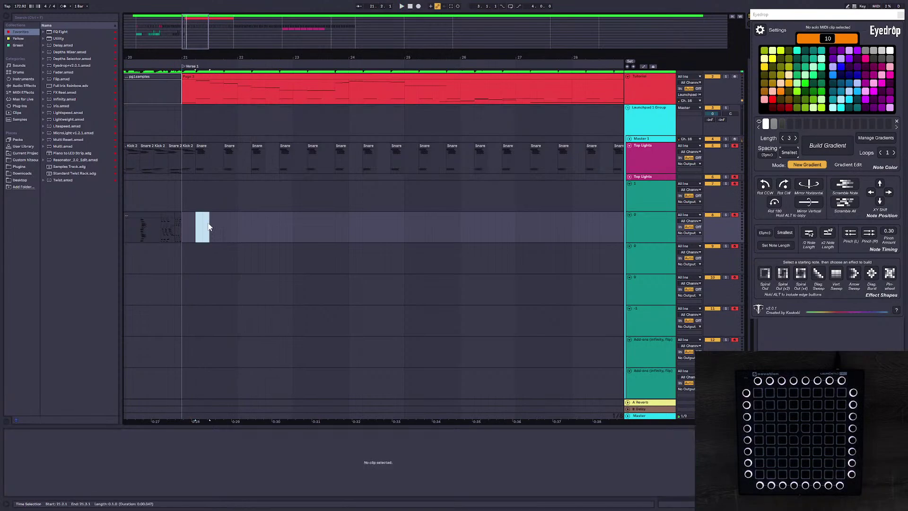
right_click(204, 217)
click(235, 275)
key(ctrl+d)
key(ctrl+d)
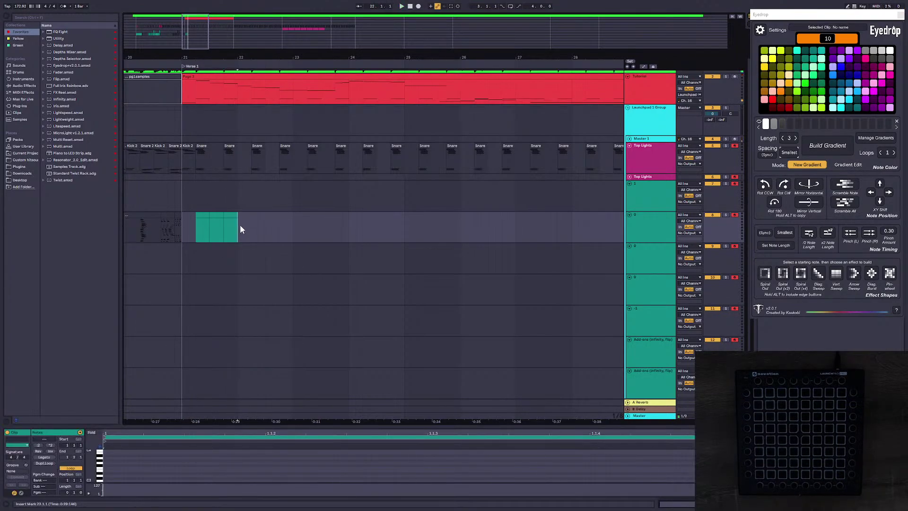
key(ctrl+d)
click(204, 216)
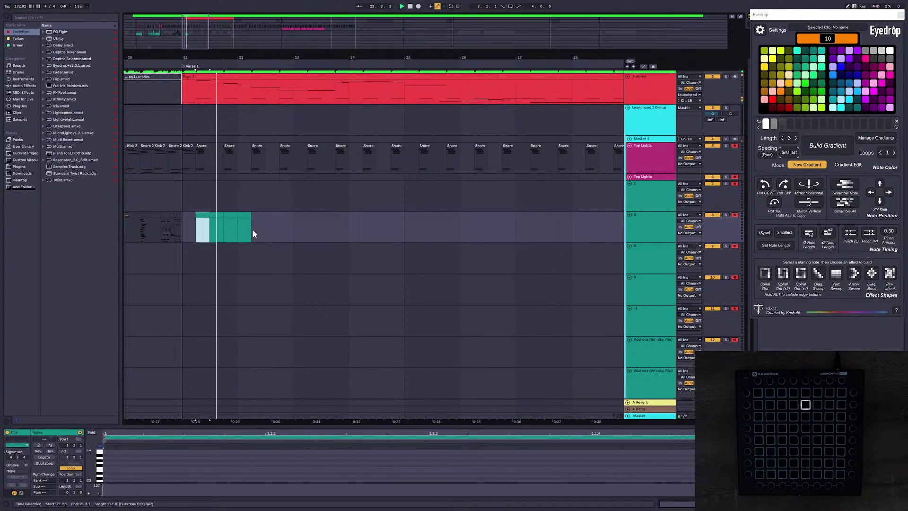
Step: Extend the row of empty one-beat clips on the second light track up to 23.2.1
key(ctrl+d)
key(ctrl+d)
key(ctrl+d)
key(ctrl+d)
key(ctrl+d)
drag(281, 225, 306, 224)
right_click(300, 219)
click(333, 277)
key(ctrl+d)
key(Delete)
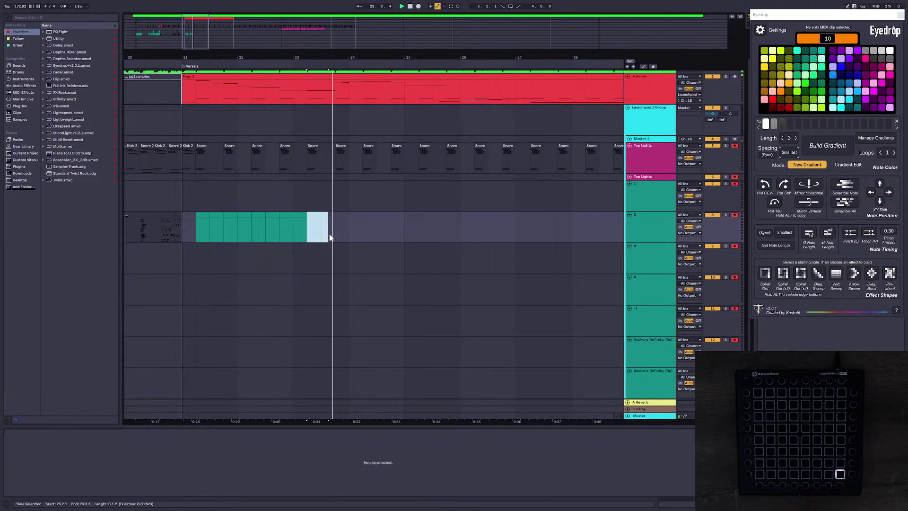
Step: Insert empty one-beat MIDI clips at 23.2.1 and 23.3.1 on the second light track
right_click(330, 220)
click(322, 232)
click(323, 231)
key(space)
key(space)
right_click(322, 229)
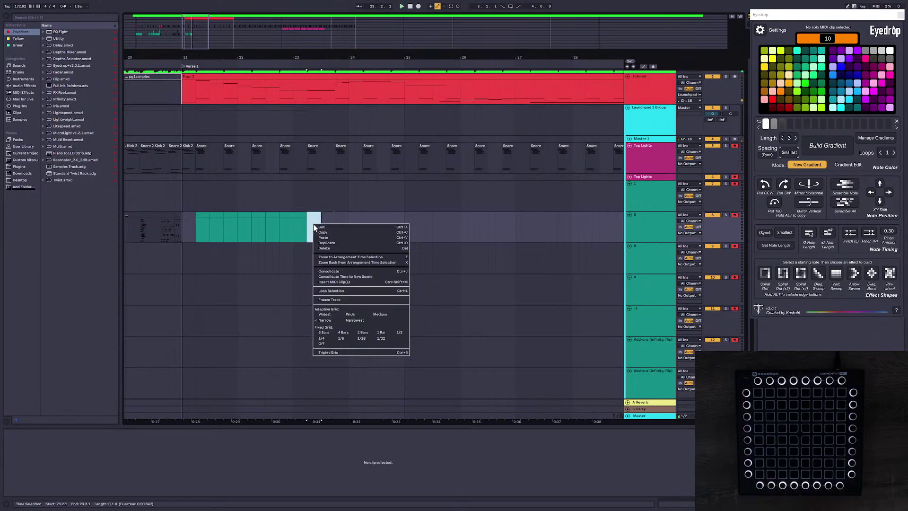
click(336, 277)
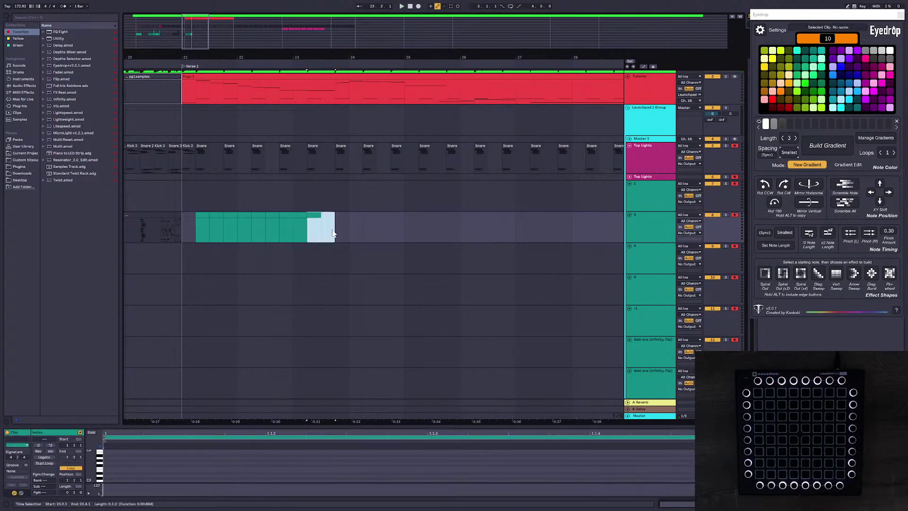
click(329, 226)
drag(323, 223, 331, 222)
right_click(326, 221)
click(347, 278)
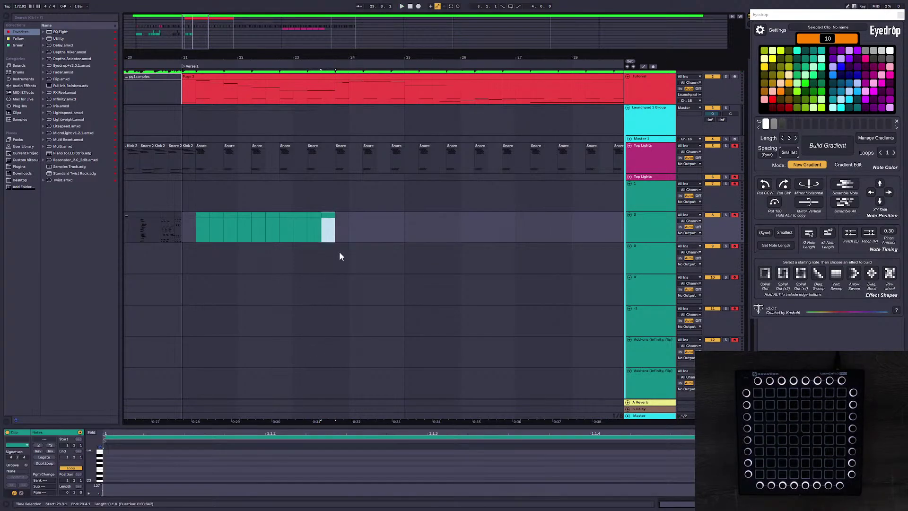
Step: Recolor the empty clip at 23.3.1 cyan to mark it
key(space)
key(space)
right_click(325, 215)
click(379, 331)
click(356, 263)
key(space)
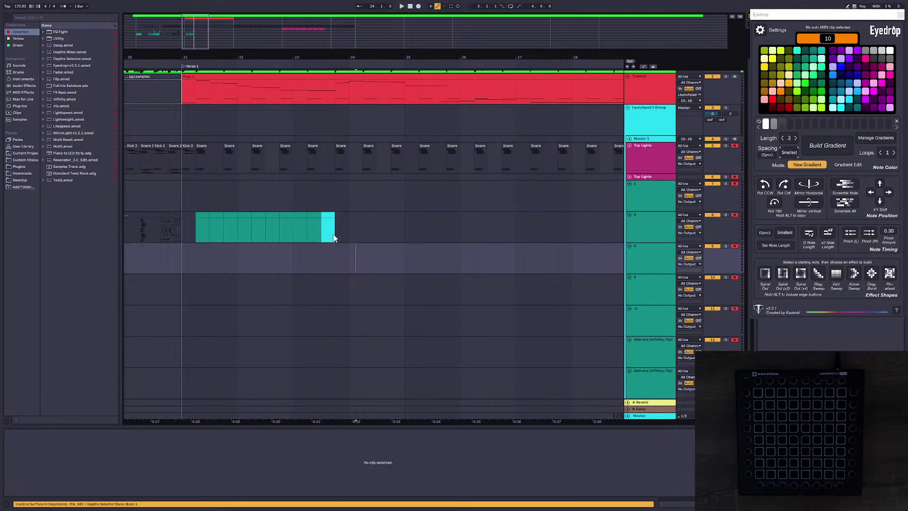
Step: Fill the second light track with empty MIDI clips from 23.4.1 to 25.1.1 in time with the playback
click(315, 223)
drag(349, 223, 363, 225)
key(ctrl+d)
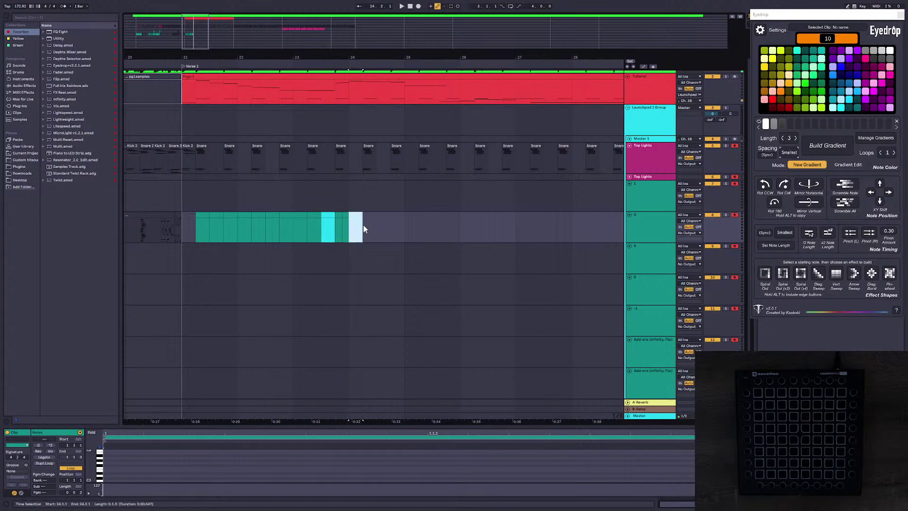
key(space)
right_click(363, 225)
click(396, 283)
key(ctrl+d)
key(ctrl+d)
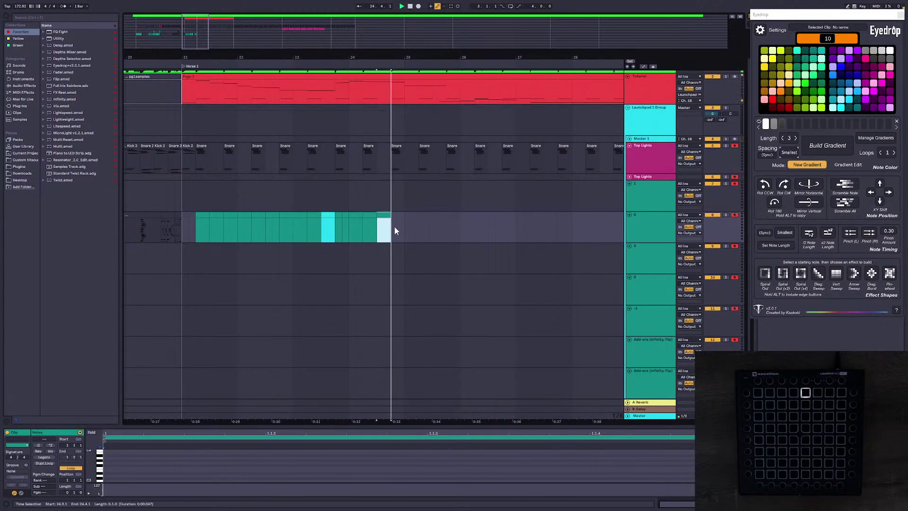
key(ctrl+d)
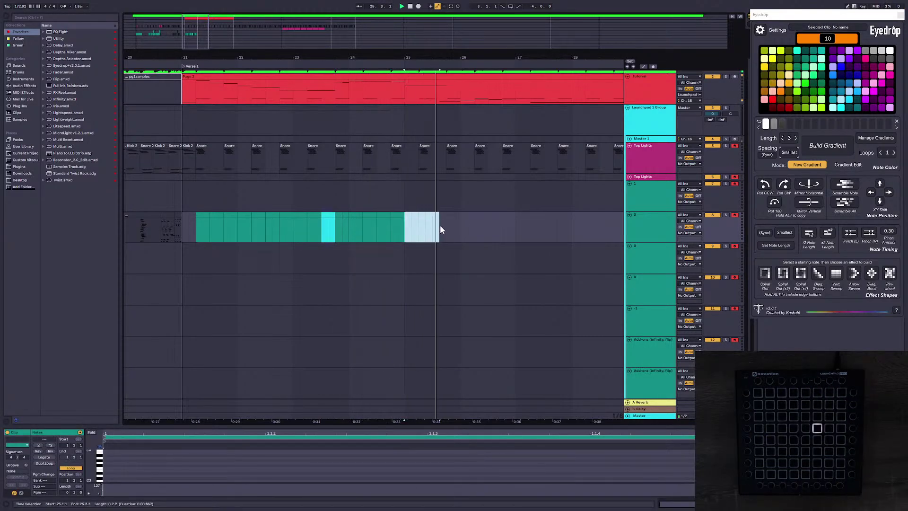
Step: Leave a gap from 25.1.1 and place half-beat empty clips from 25.3.1 on the second light track
click(443, 225)
double_click(442, 223)
click(434, 222)
key(space)
key(space)
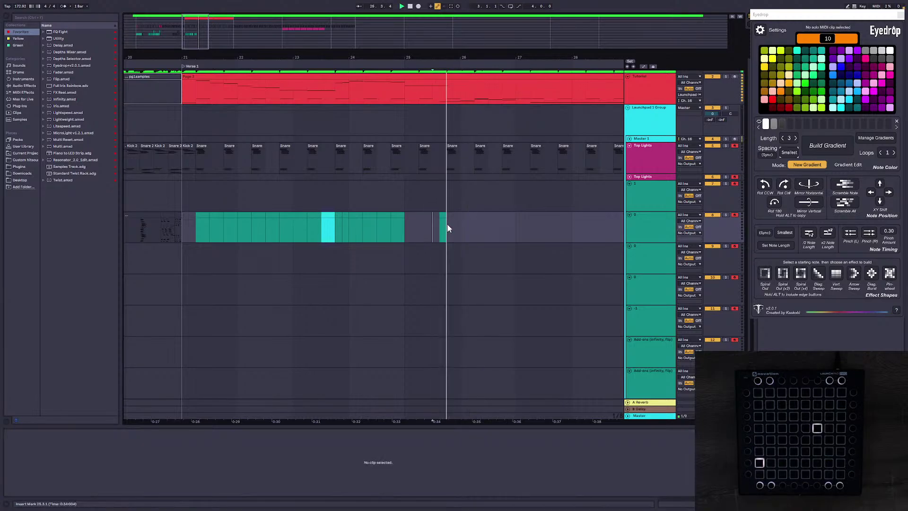
key(space)
click(441, 224)
click(434, 224)
Step: Recolor the half-beat clip at 25.3.1 cyan like the marked clip at 23.3.1
right_click(441, 217)
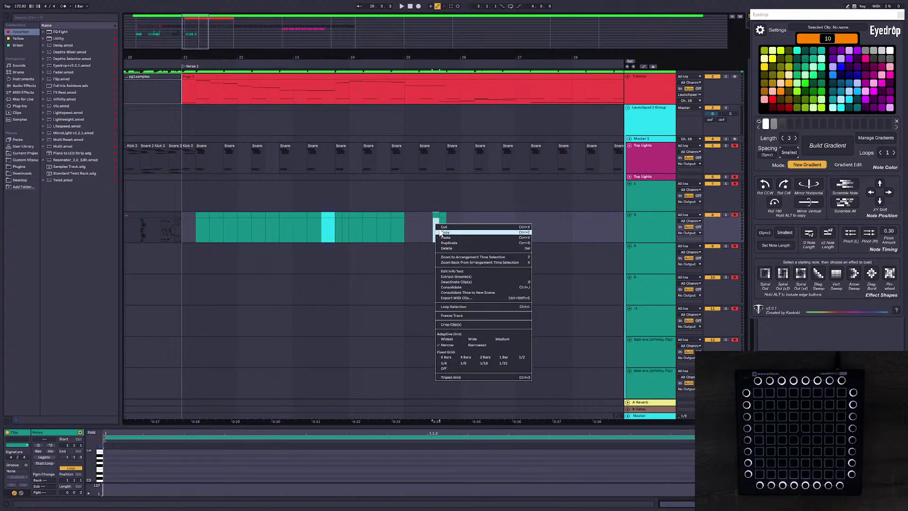
click(488, 330)
right_click(436, 216)
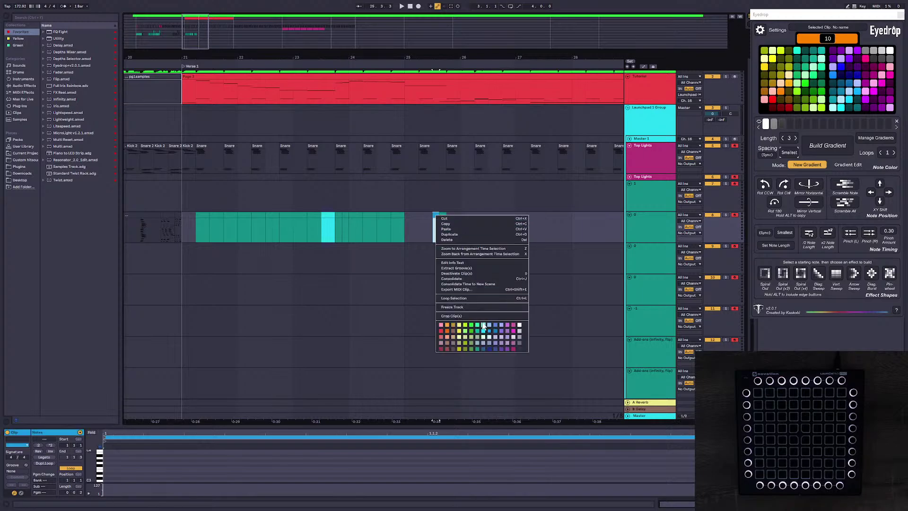
click(483, 329)
Step: Continue the empty clips on the second light track from 25.3.3 up to 27.1.1
drag(441, 219, 529, 228)
key(ctrl+d)
key(ctrl+d)
click(438, 224)
key(space)
key(ctrl+d)
right_click(471, 220)
click(497, 273)
key(ctrl+d)
key(ctrl+d)
key(ctrl+d)
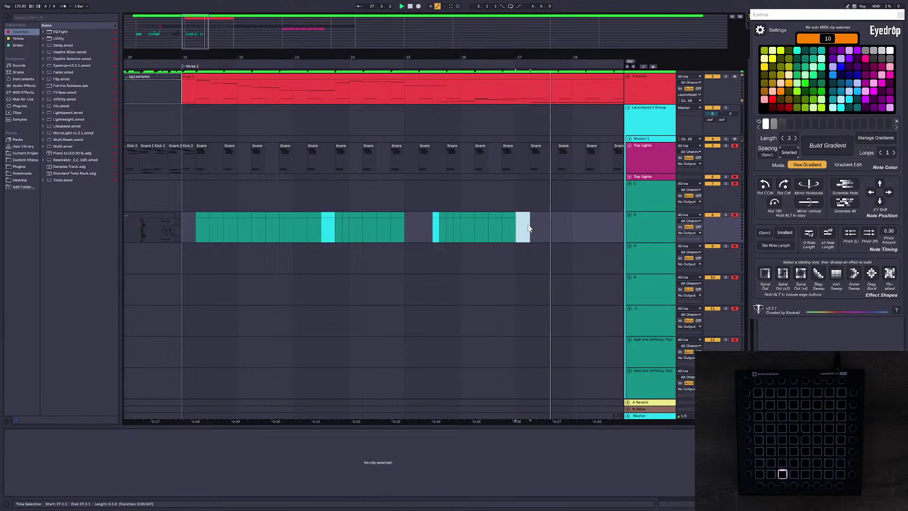
Step: Insert empty one-beat MIDI clips at 27.1.1 and 27.2.1 on the second light track and stop playback
right_click(523, 217)
click(551, 276)
click(534, 234)
click(528, 232)
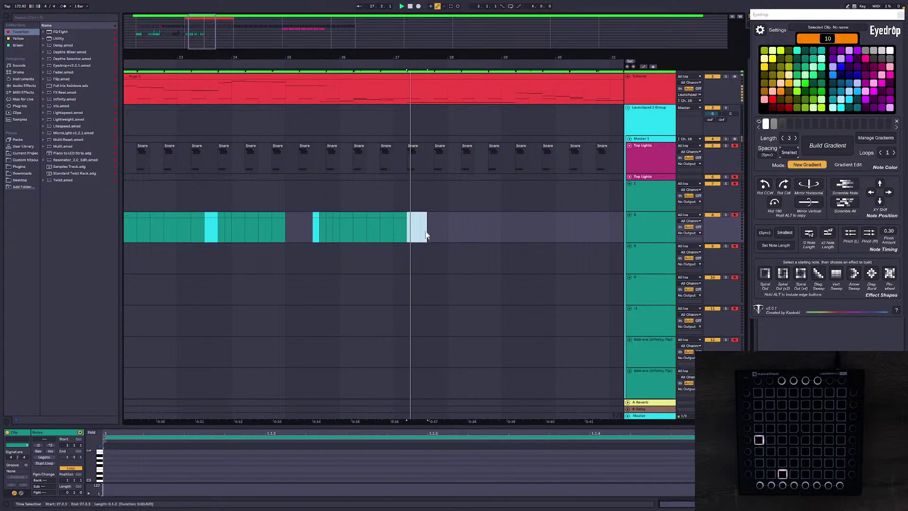
click(413, 226)
right_click(413, 227)
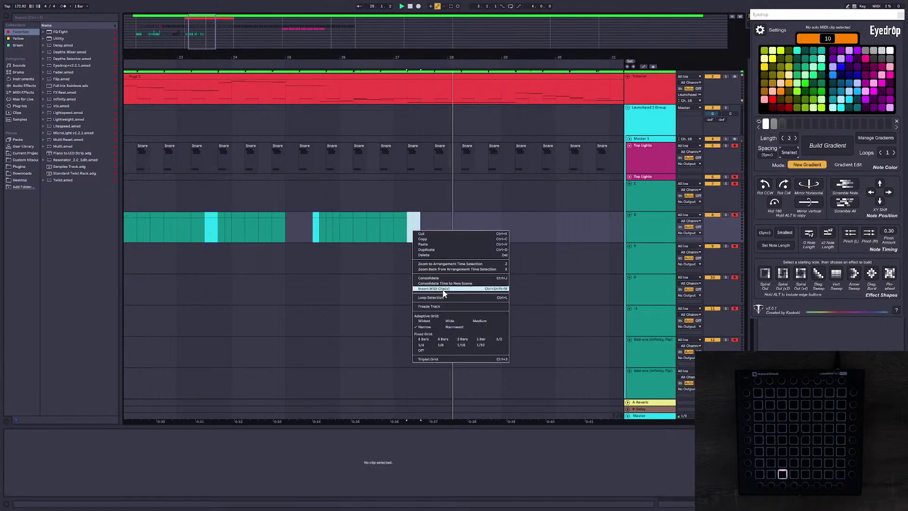
click(444, 289)
drag(398, 231, 418, 226)
key(space)
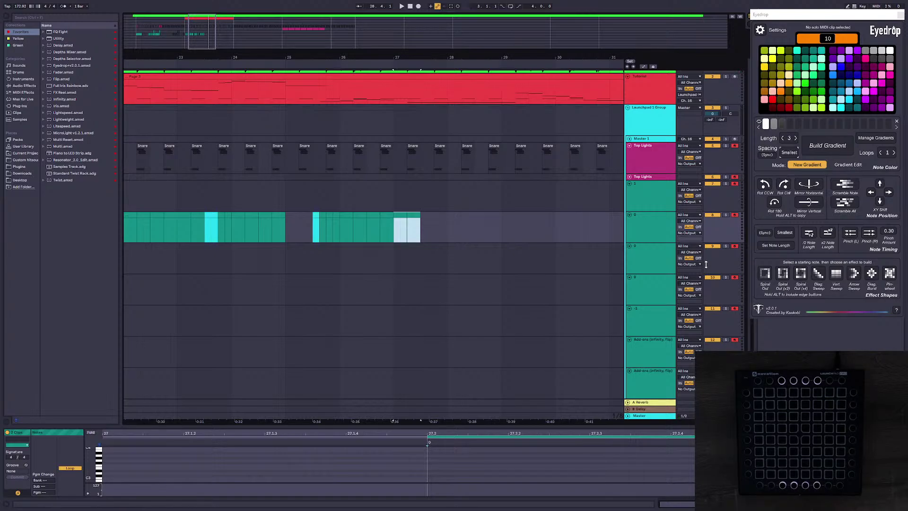
Step: Return to the start of Verse 1 and audition its first bar twice from 21.1.1
drag(203, 44, 202, 43)
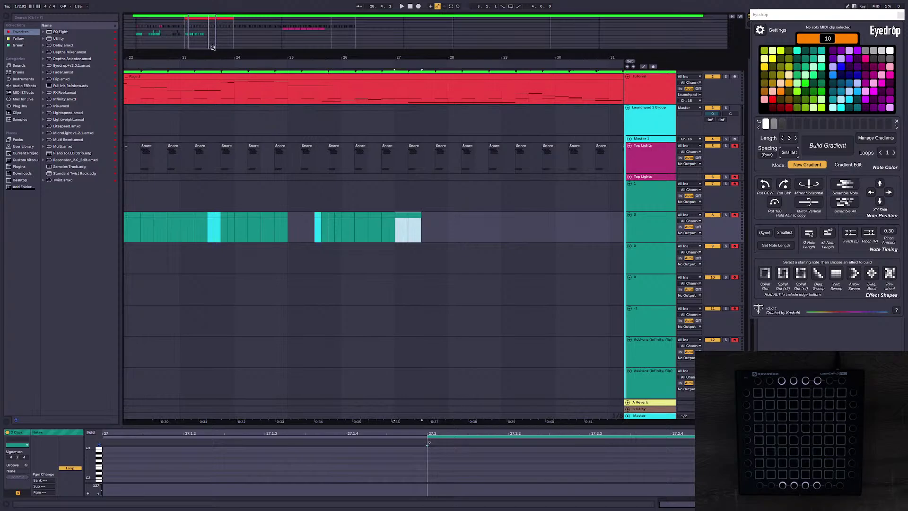
click(403, 224)
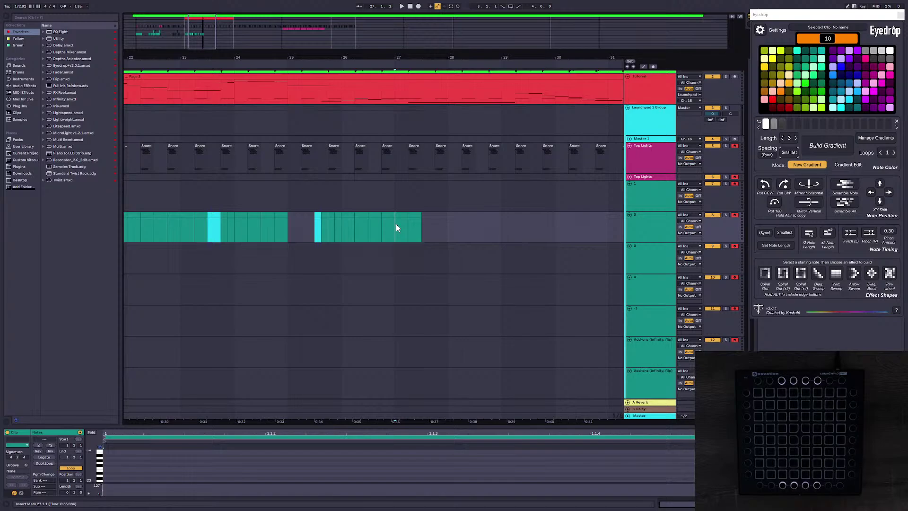
click(401, 231)
drag(207, 41, 279, 187)
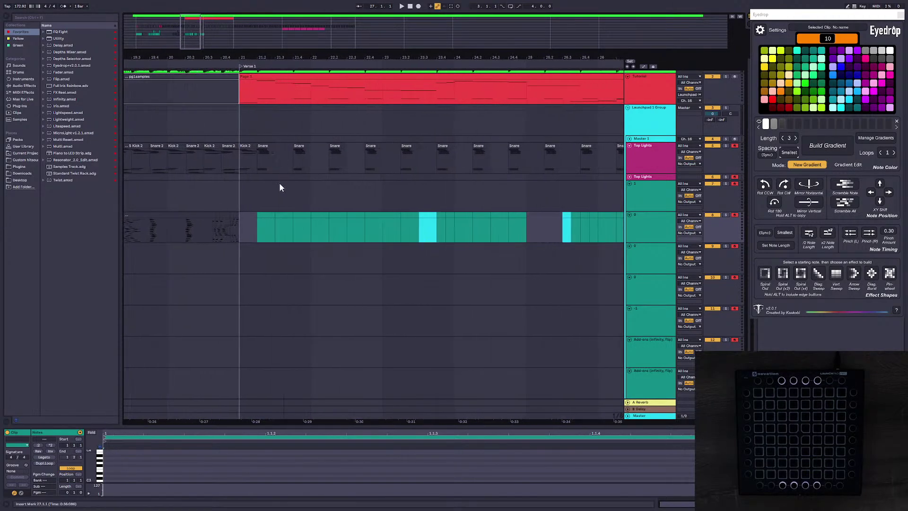
click(240, 219)
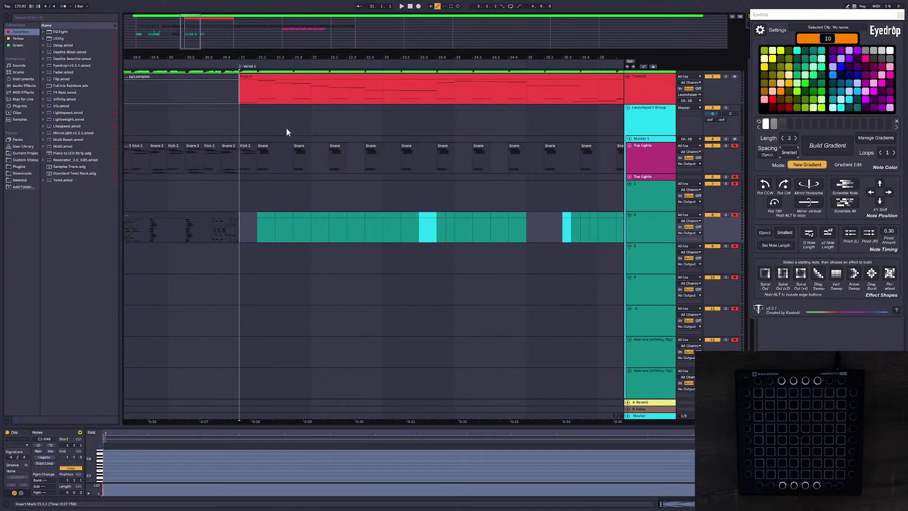
key(space)
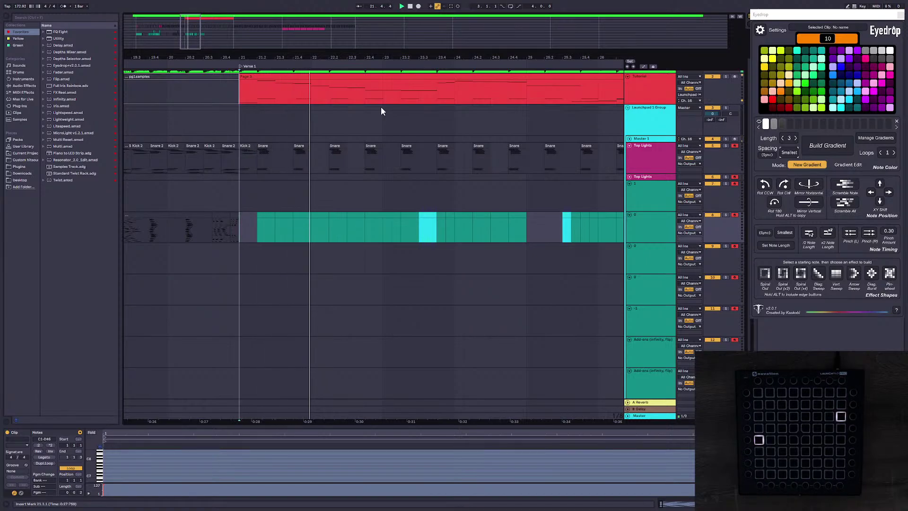
key(space)
key(space)
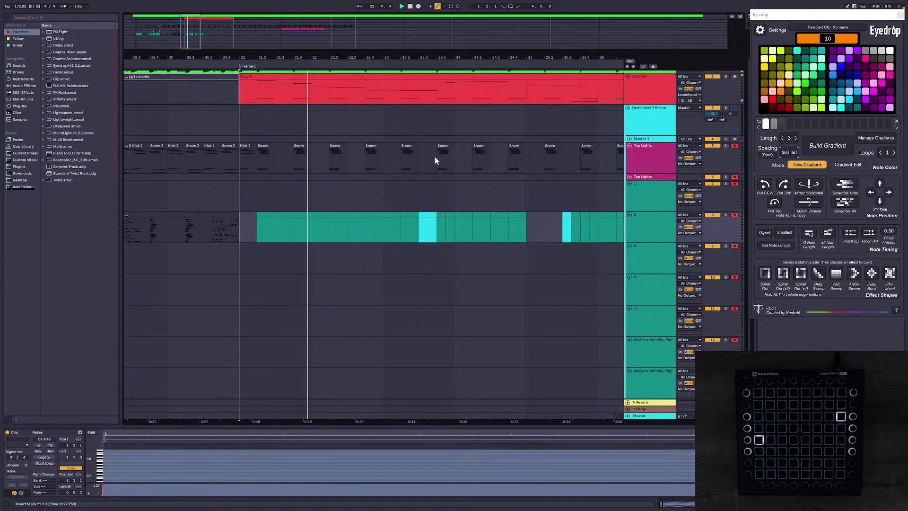
key(space)
Step: Audition the transition into Verse 1 from 20.3.3 and inspect the neighbouring clips on the second light track
click(266, 227)
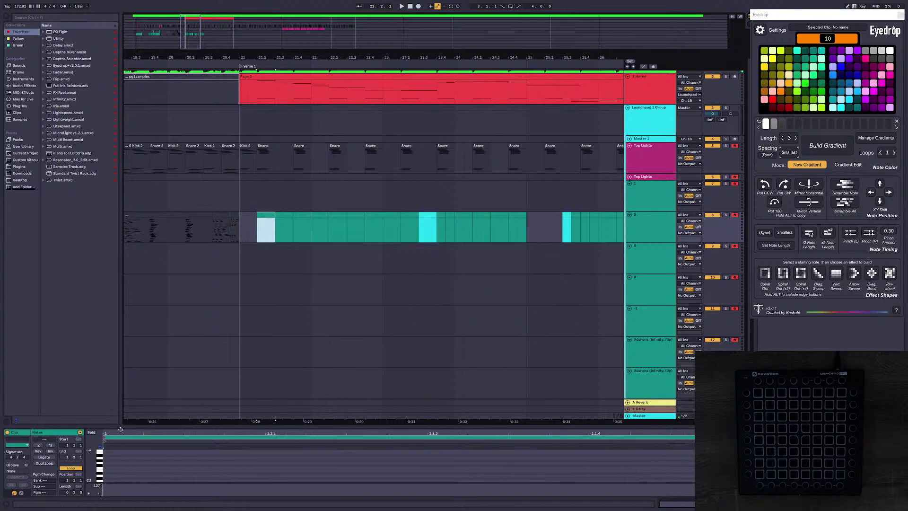
click(230, 222)
click(213, 224)
key(space)
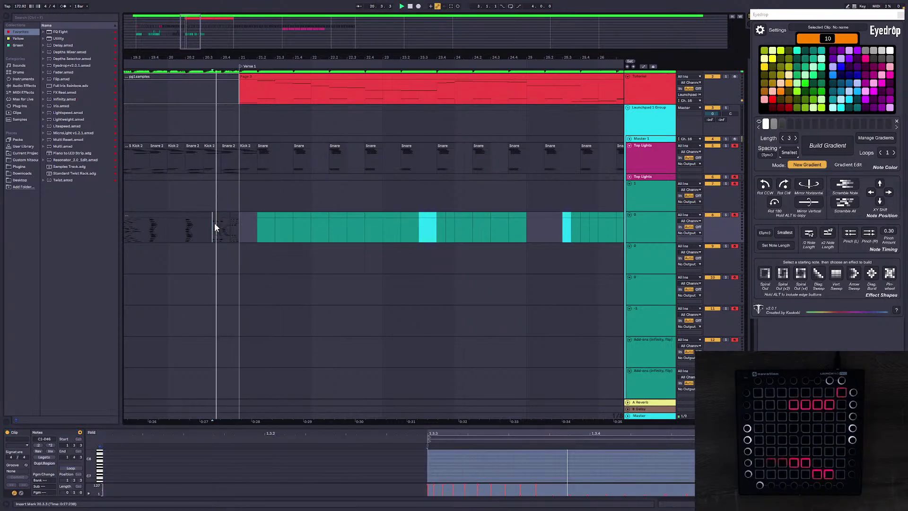
click(223, 216)
click(234, 216)
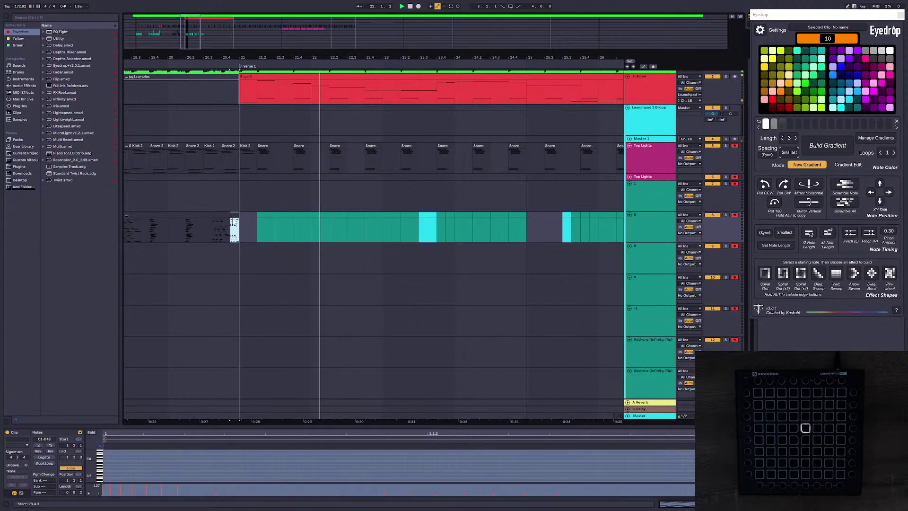
Step: Enter six short consecutive notes between C5 and D#6 at the start of the empty clip at 21.2.1
click(265, 218)
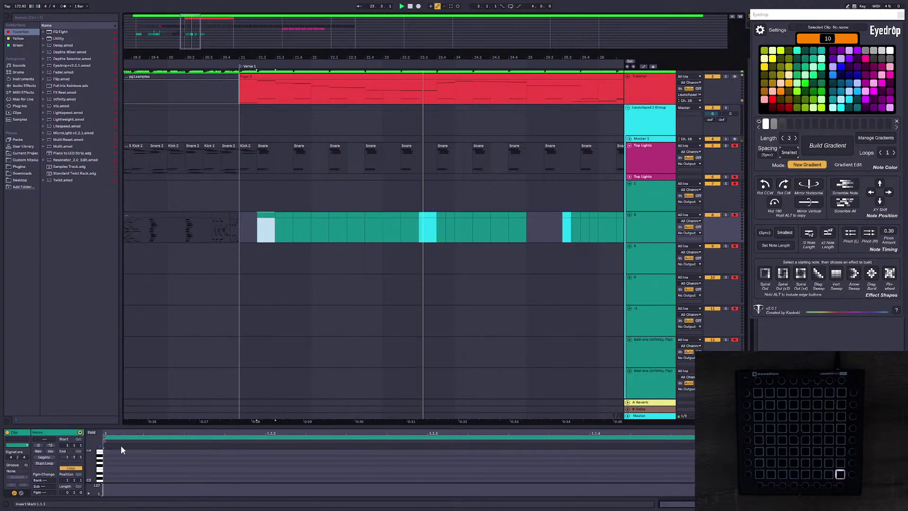
drag(131, 428, 159, 154)
click(114, 292)
click(100, 289)
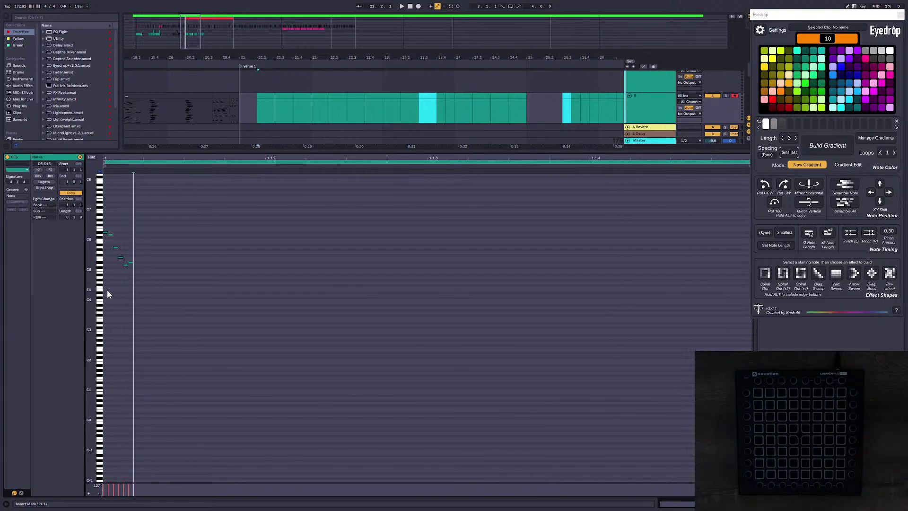
click(393, 197)
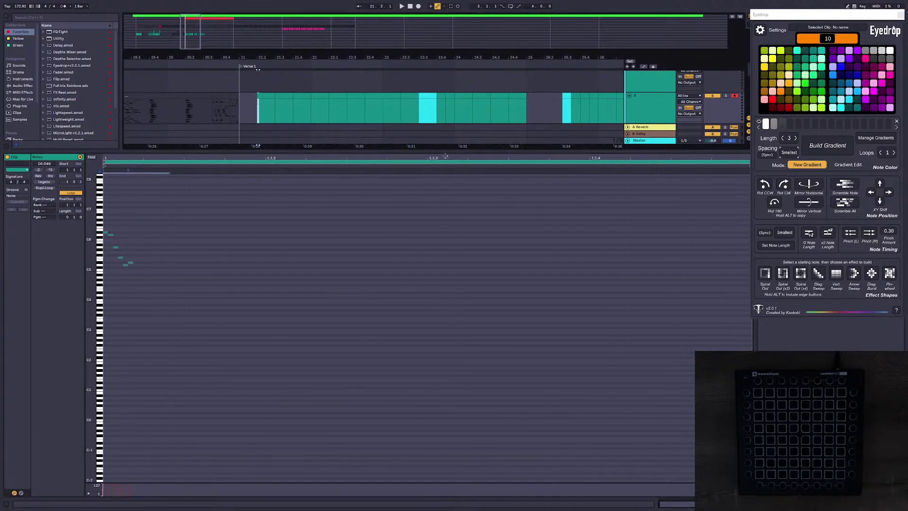
drag(445, 152, 491, 427)
Step: Add the Infinity device to the first Add-ons (Infinity, Flip) track
click(653, 343)
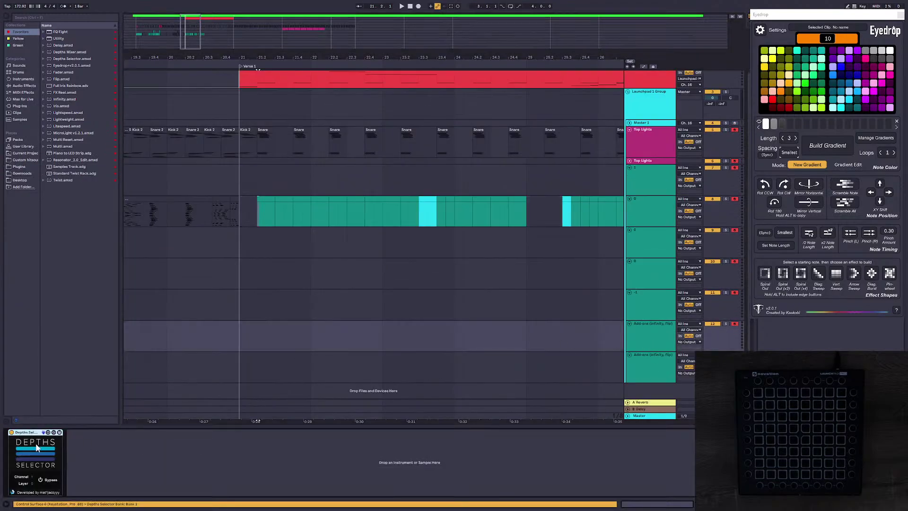
double_click(64, 98)
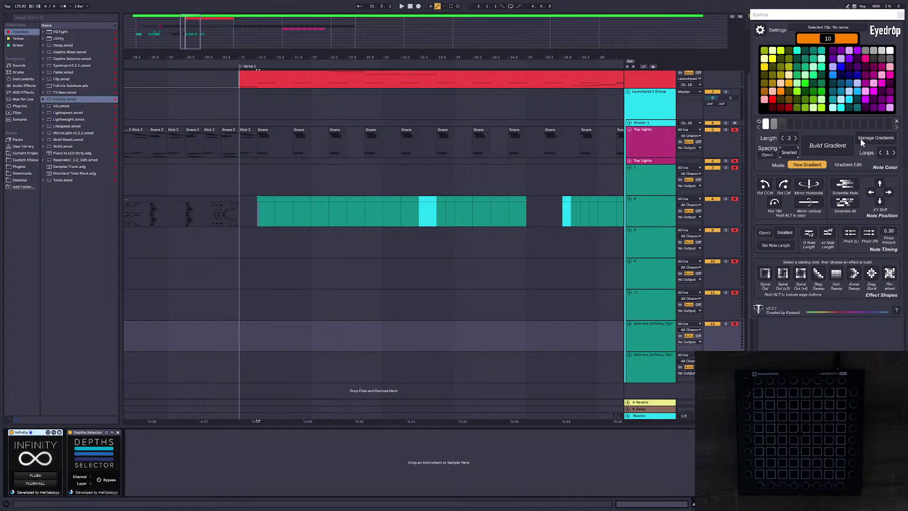
Step: Check the gradient history, play Verse 1 from 21.1.1 and try velocities 24 and 60 as the first two gradient colors
click(875, 138)
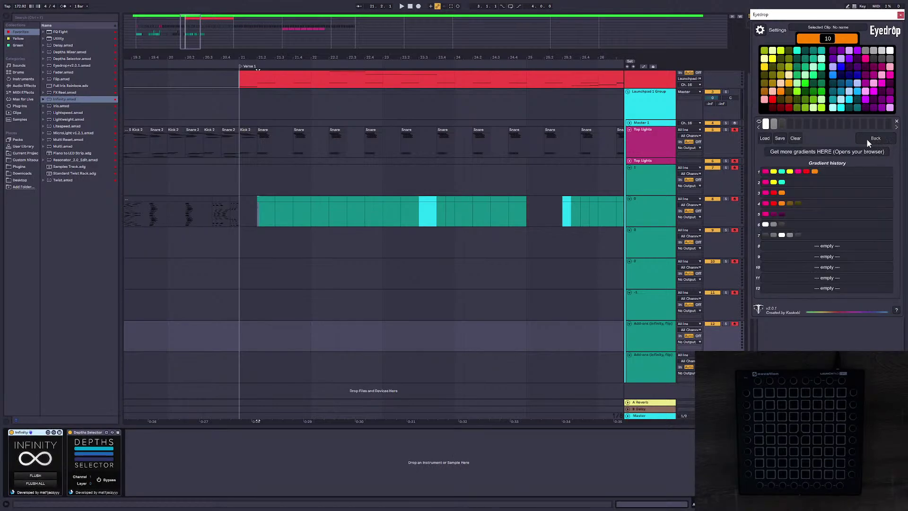
click(868, 141)
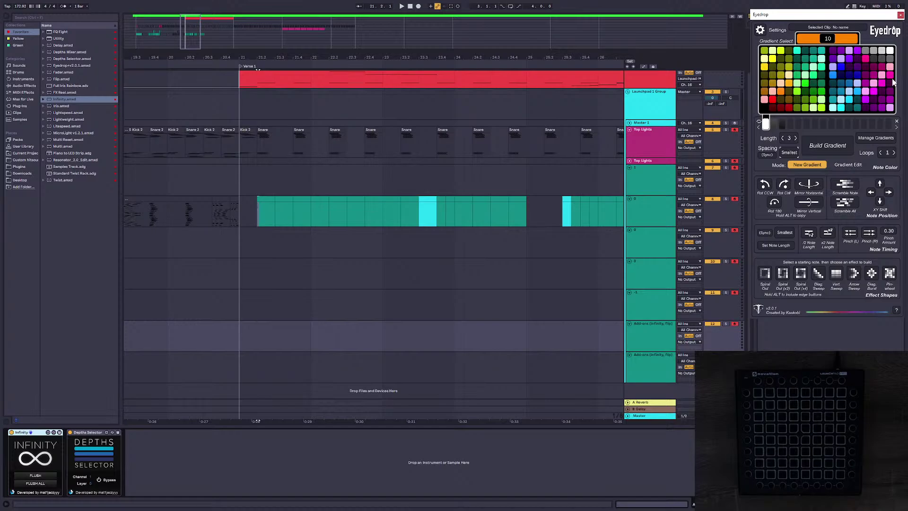
click(773, 60)
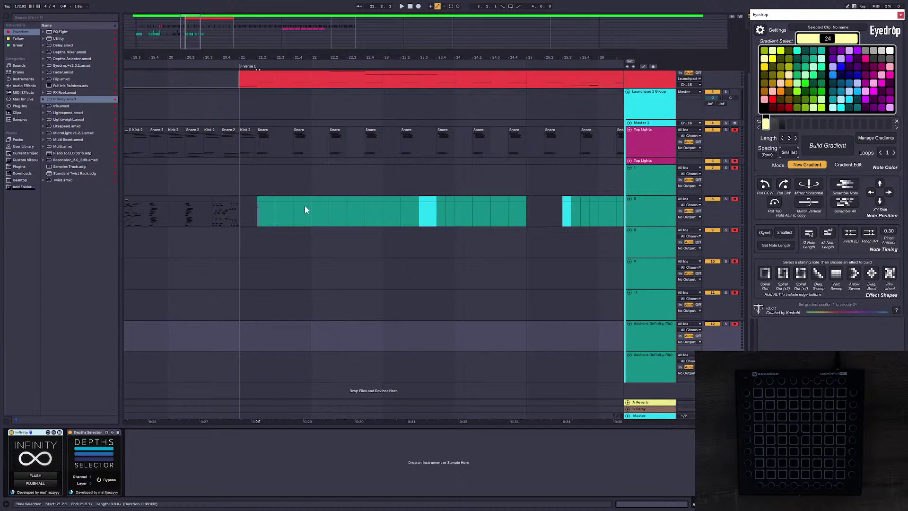
click(251, 175)
click(242, 146)
key(space)
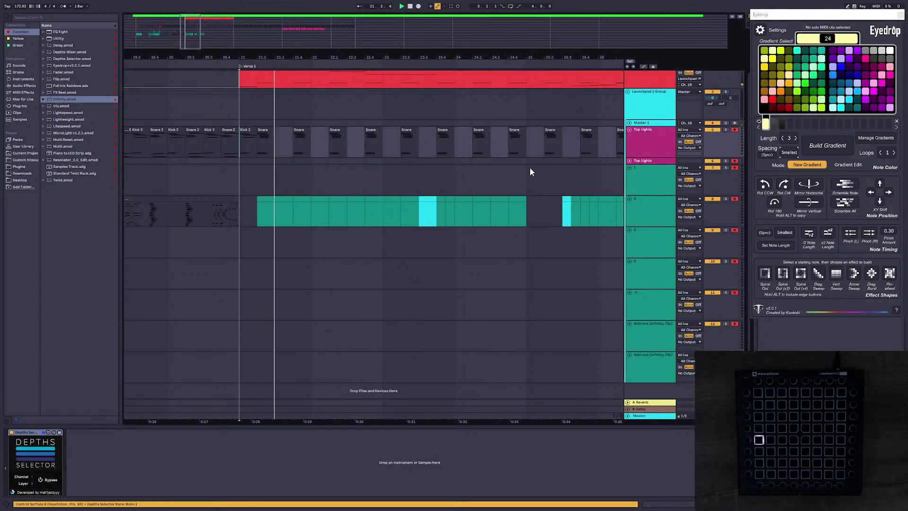
click(774, 124)
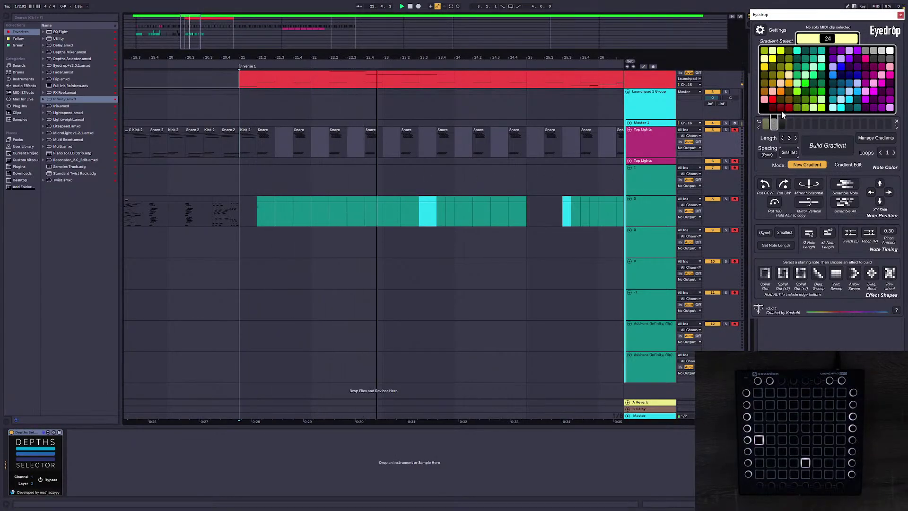
click(797, 51)
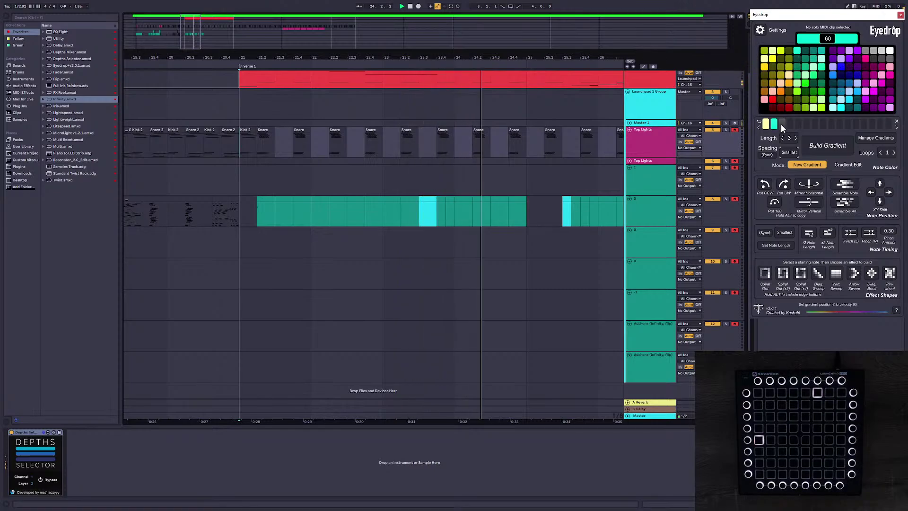
Step: Set the Eyedrop gradient length to 7
click(796, 138)
click(795, 138)
click(795, 138)
click(795, 138)
Step: Try mint green in gradient position 1 and brighter greens in positions 3 and 4
click(765, 124)
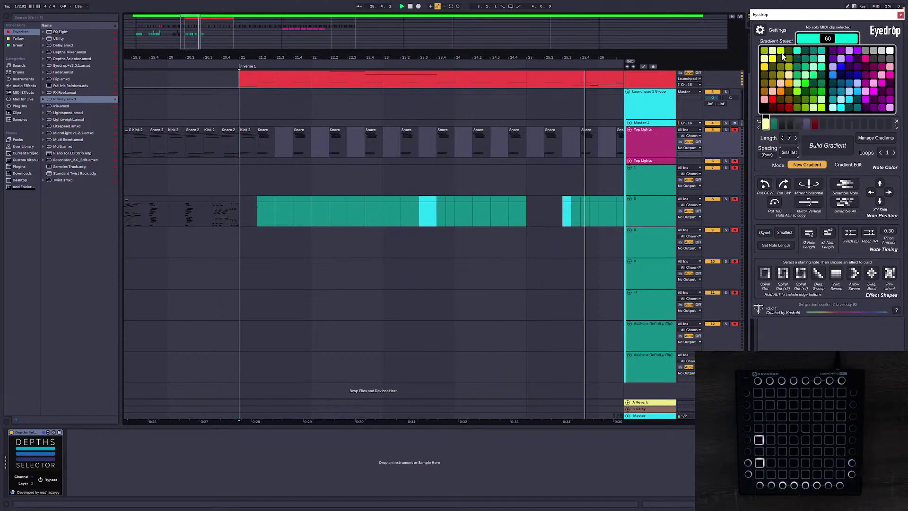
click(781, 57)
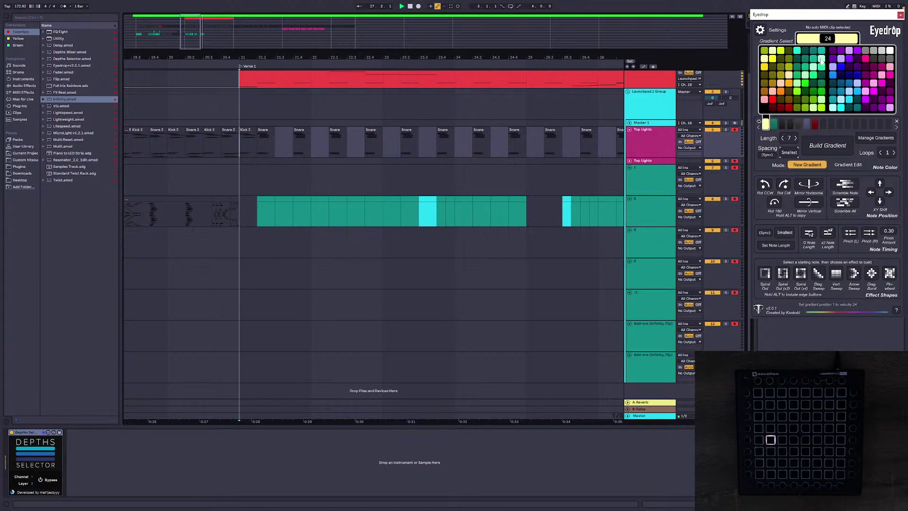
click(821, 59)
click(812, 75)
click(782, 124)
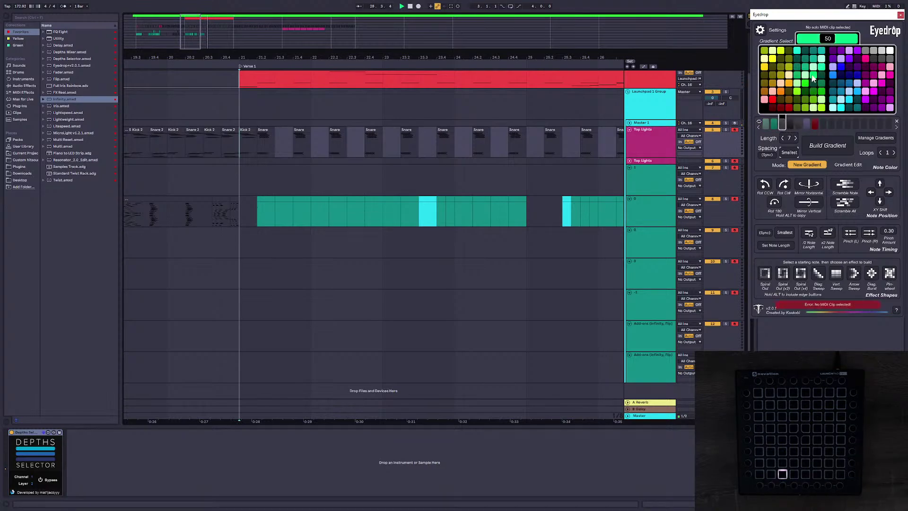
click(813, 76)
click(790, 124)
click(805, 84)
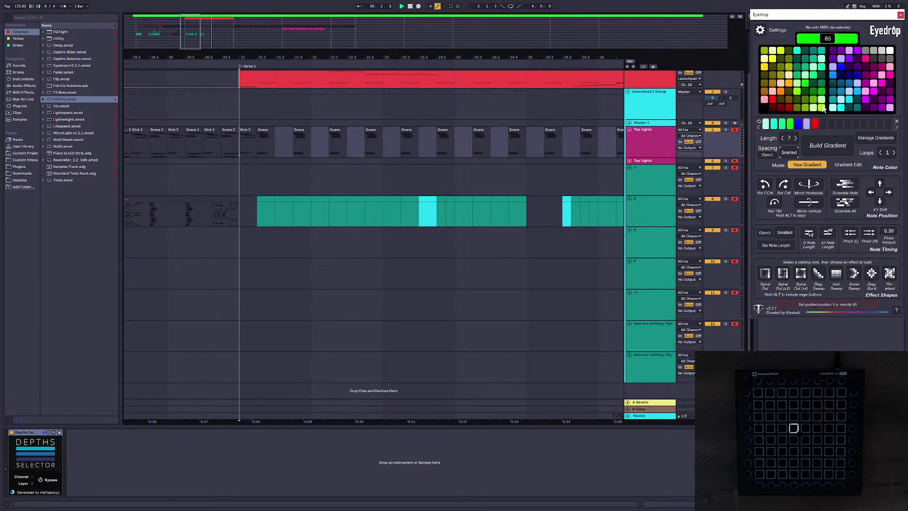
Step: Try velocities 80, 90 and 120 for gradient position 5
click(829, 85)
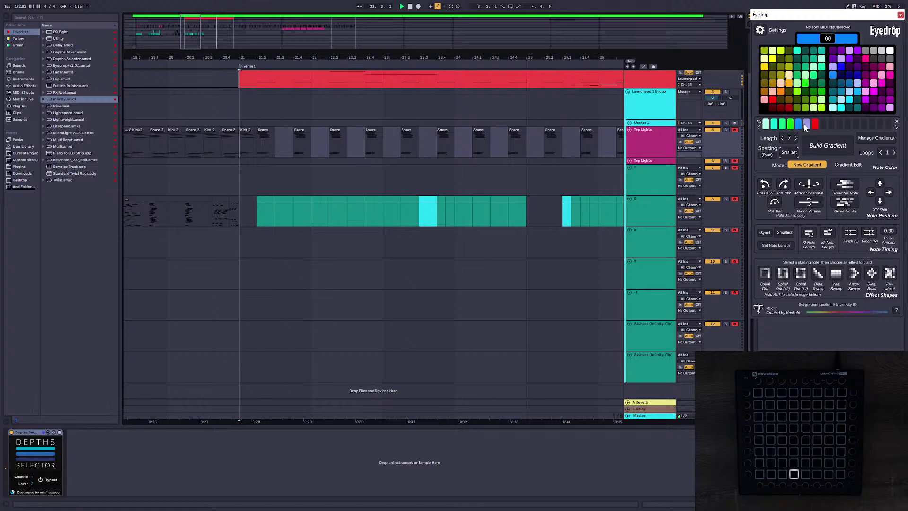
click(799, 124)
click(849, 58)
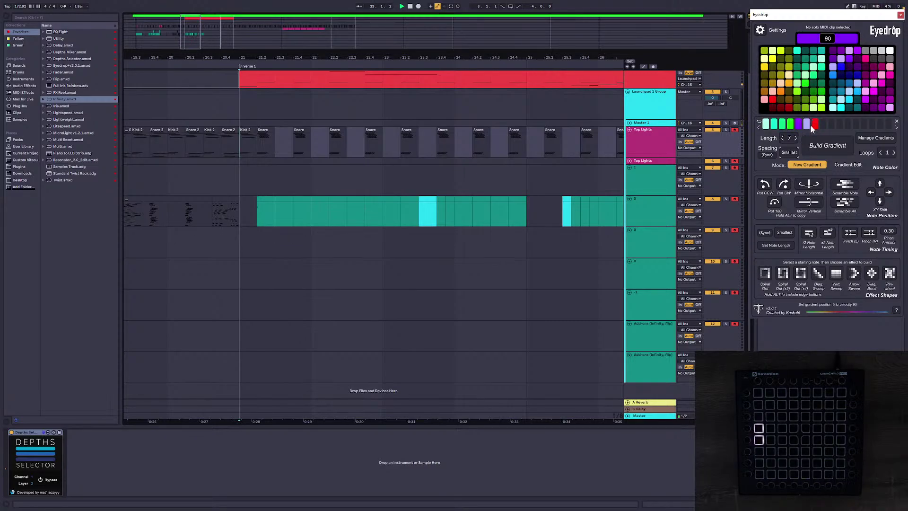
click(798, 124)
click(865, 58)
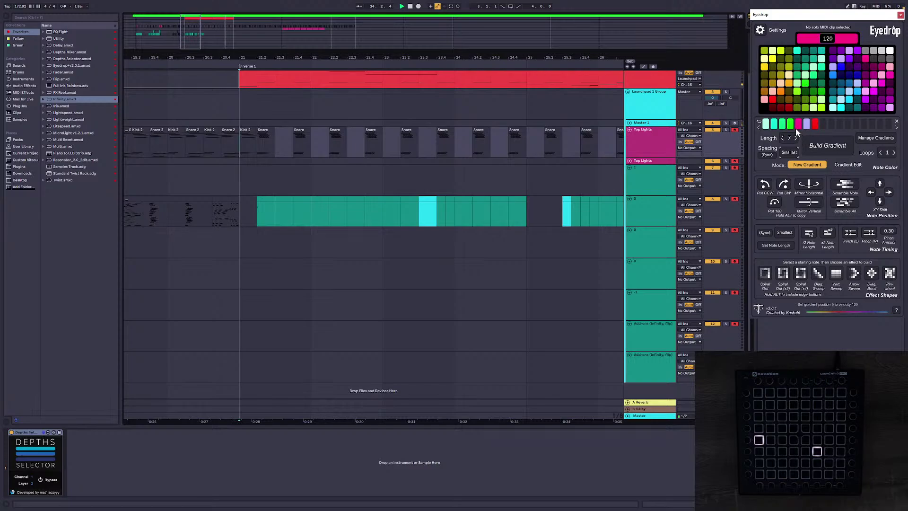
Step: Try velocity 120 in gradient position 2, red in position 3, and velocities 60 and 30 in position 4
click(774, 125)
click(865, 59)
click(782, 124)
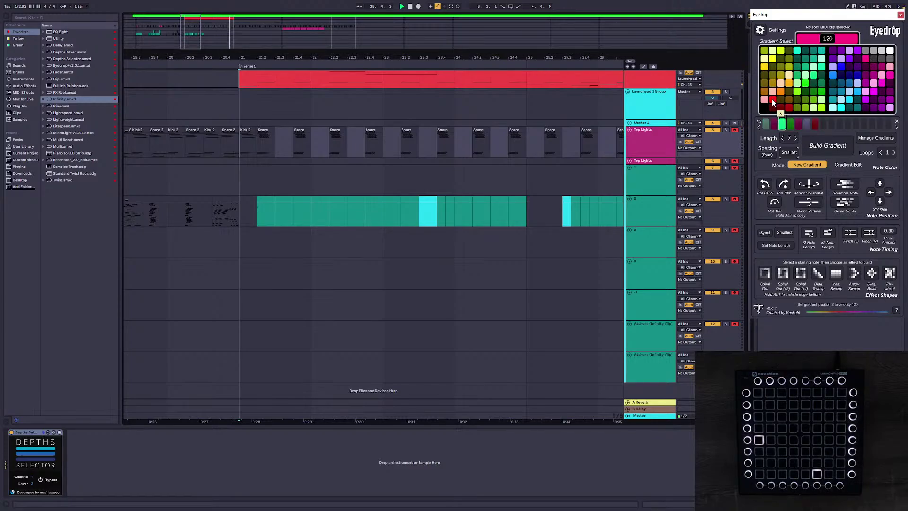
click(772, 100)
click(791, 125)
click(796, 51)
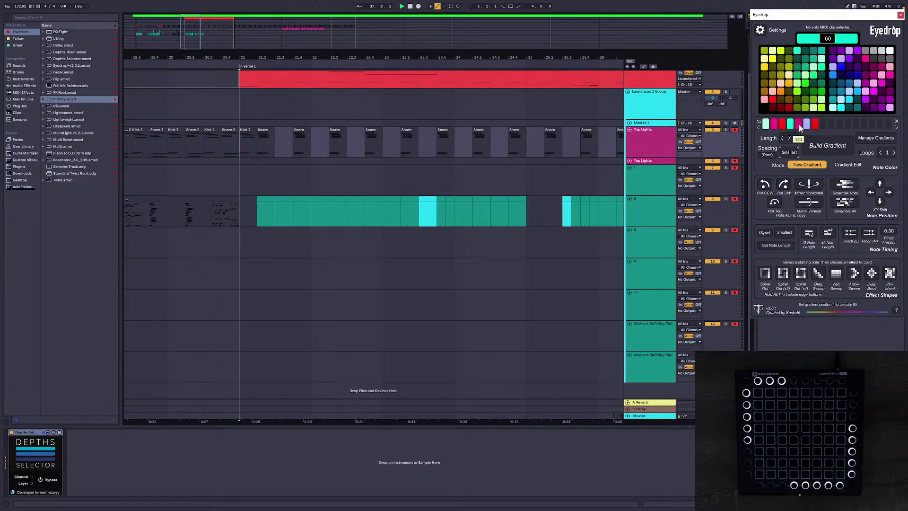
click(791, 123)
click(781, 52)
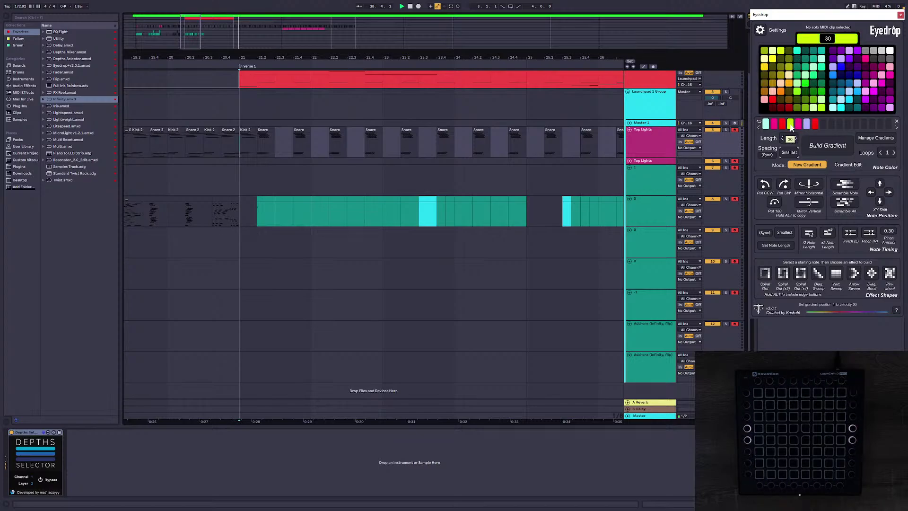
Step: Try yellow in gradient position 2 and velocity 120 in position 3
click(774, 125)
click(772, 59)
click(782, 125)
click(864, 59)
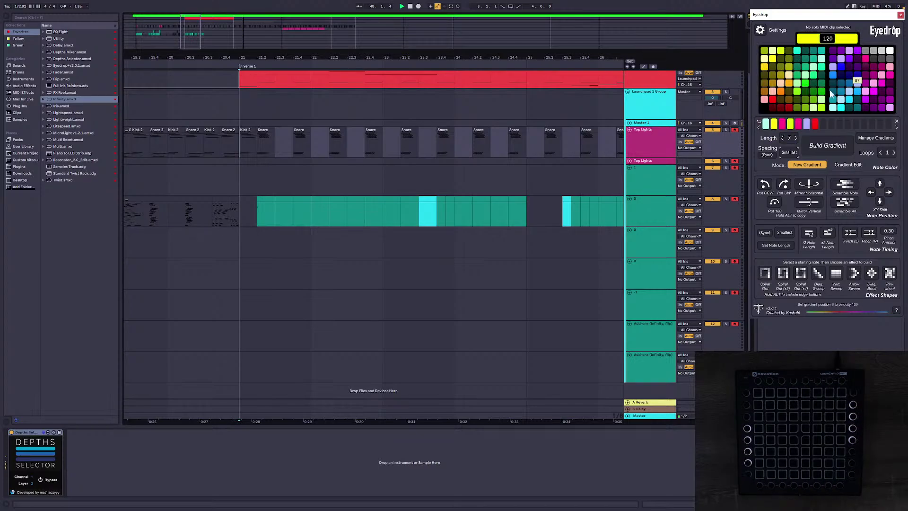
Step: Set gradient positions 1 to 4 to pink velocity 4, magenta, purple velocity 100 and violet
click(790, 124)
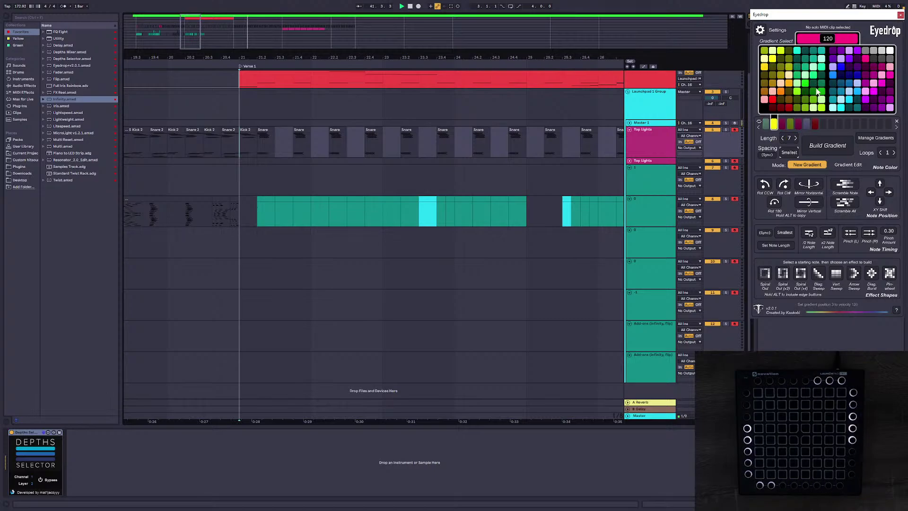
click(764, 102)
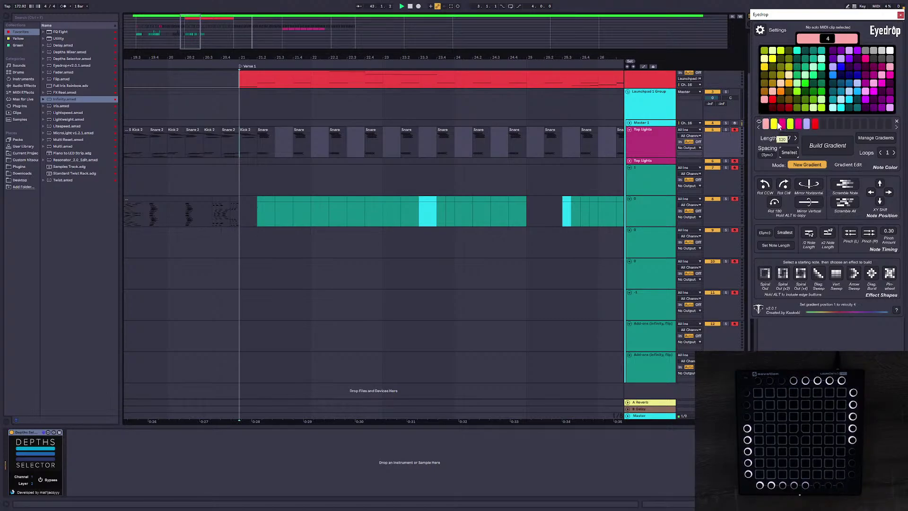
click(774, 125)
click(863, 60)
click(779, 124)
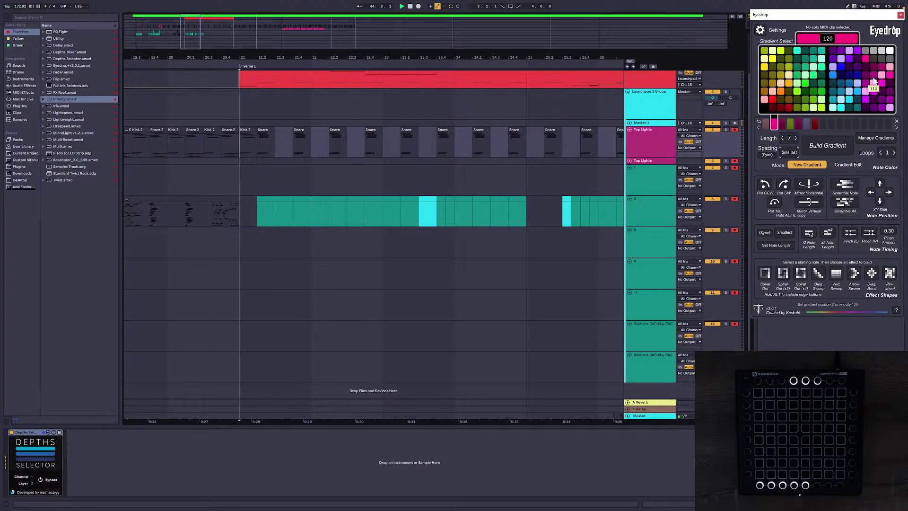
click(873, 92)
click(782, 124)
click(864, 100)
click(791, 124)
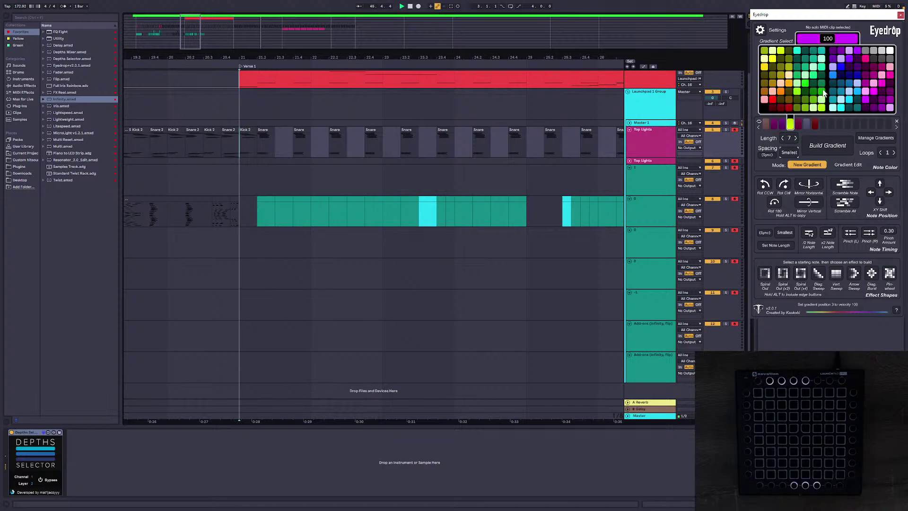
click(796, 51)
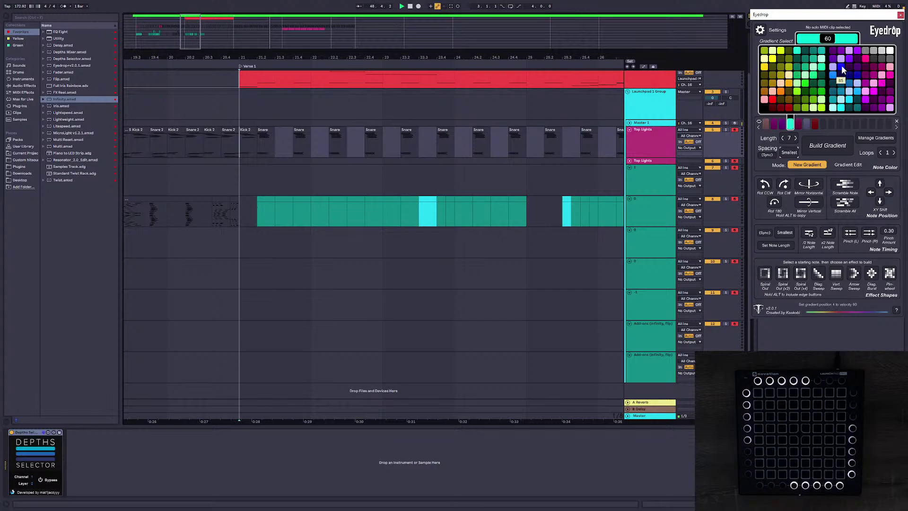
click(850, 61)
Step: Set gradient position 5 to red velocity 5, position 6 to dark red and position 7 to velocity 1
click(799, 124)
click(773, 99)
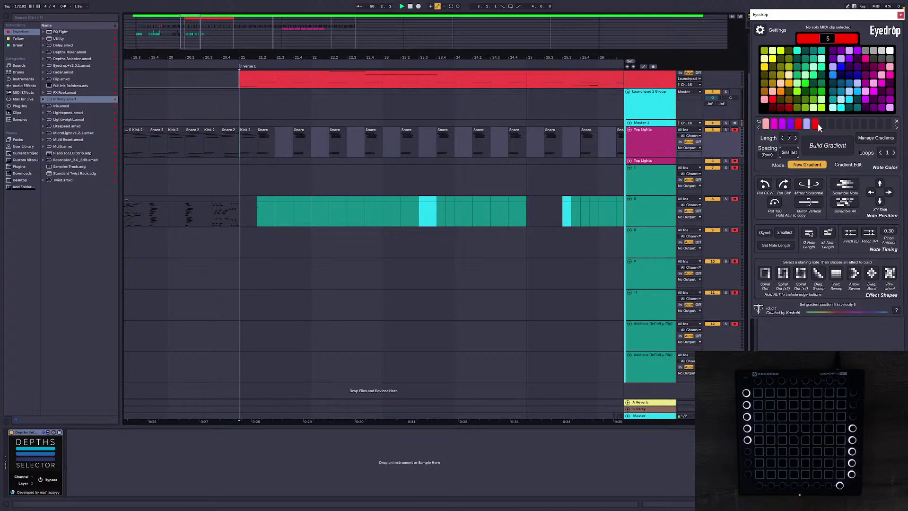
click(806, 124)
click(787, 108)
click(814, 124)
click(772, 108)
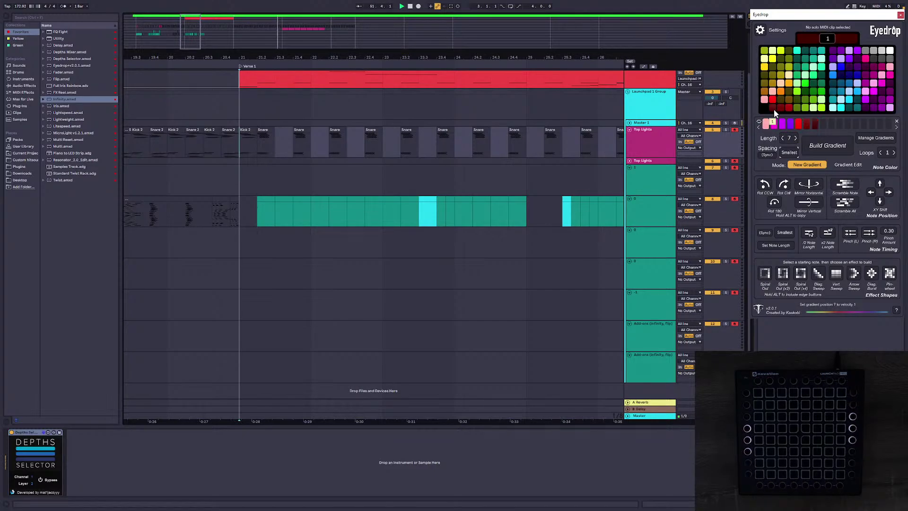
Step: Open the first Verse 1 clip, enlarge its piano roll, and clone all its notes rotated 180 degrees
click(287, 219)
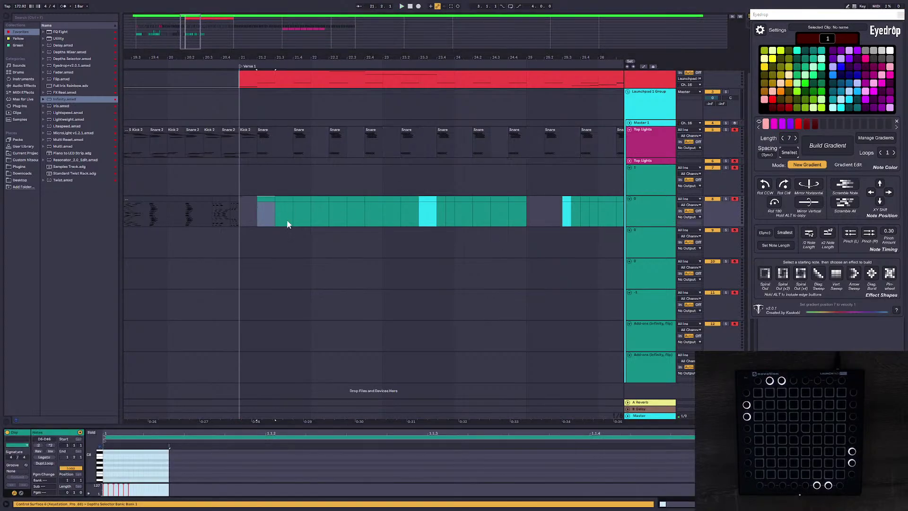
drag(284, 426, 284, 138)
click(202, 378)
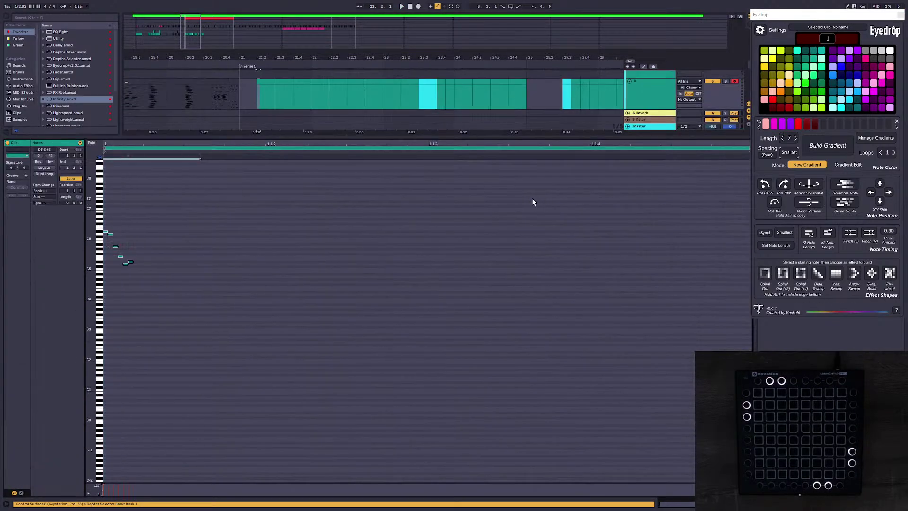
click(269, 344)
key(ctrl+a)
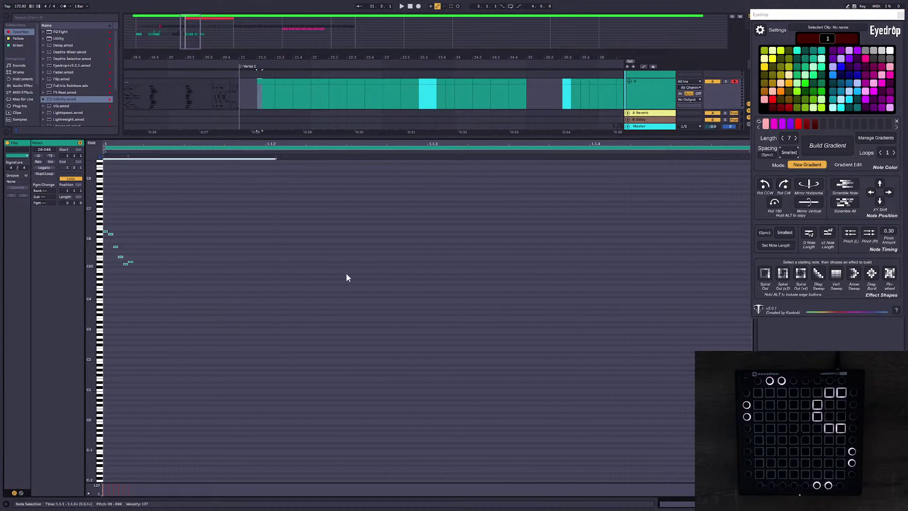
alt+click(774, 202)
click(403, 337)
key(ctrl+a)
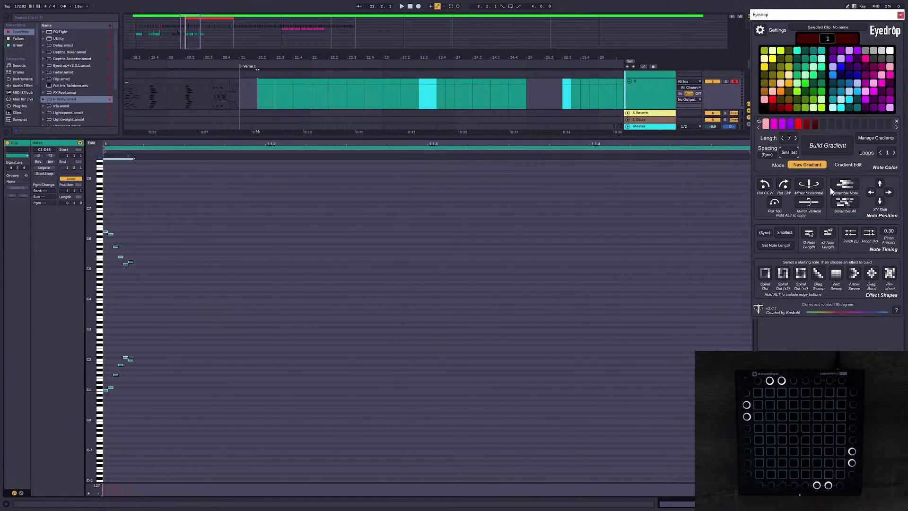
Step: Try the seven-color gradient on the selected notes, stretch them across nearly the whole clip, and play the result
click(826, 147)
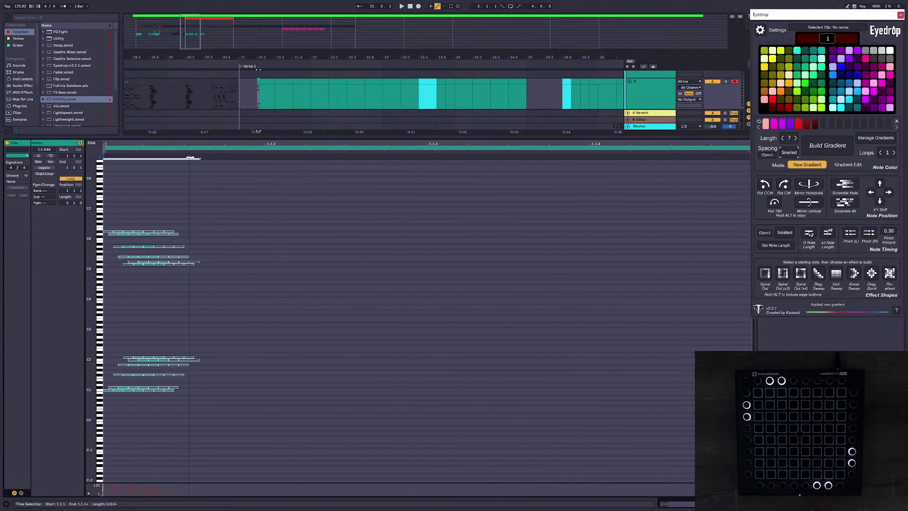
mouse_move(190, 157)
mouse_down()
mouse_move(620, 180)
mouse_move(658, 166)
mouse_up()
key(space)
key(space)
key(space)
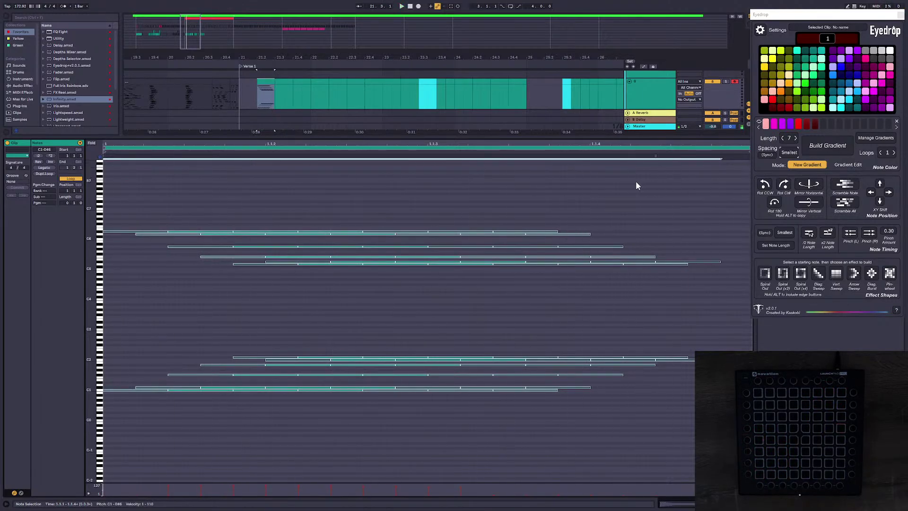
key(space)
Step: Undo the stretch and the applied gradient, and clear the note selection
key(ctrl+z)
key(ctrl+z)
click(498, 284)
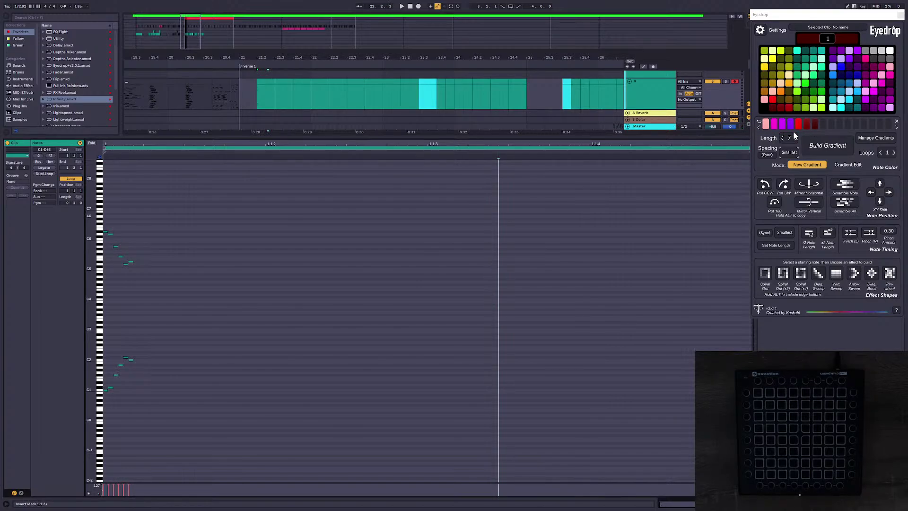
Step: Set gradient position 2 to red velocity 5, position 3 to velocity 120 and position 4 to magenta
click(778, 124)
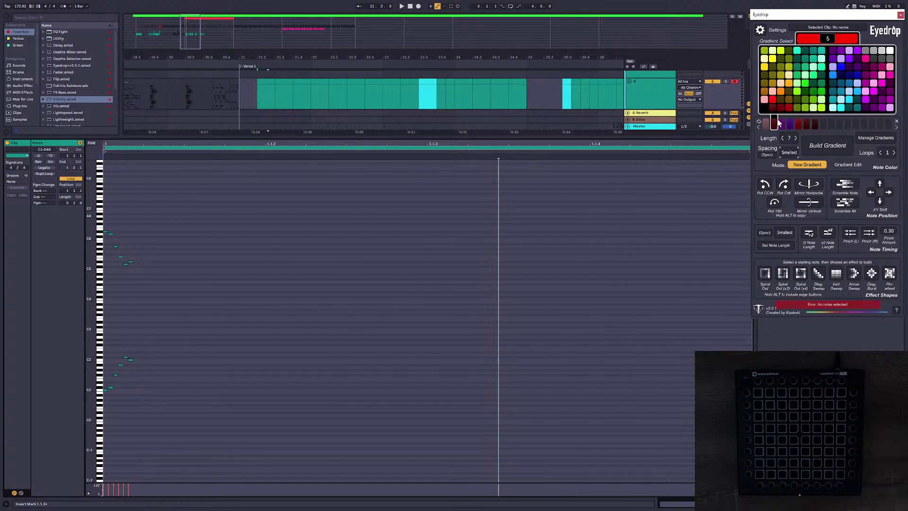
click(770, 100)
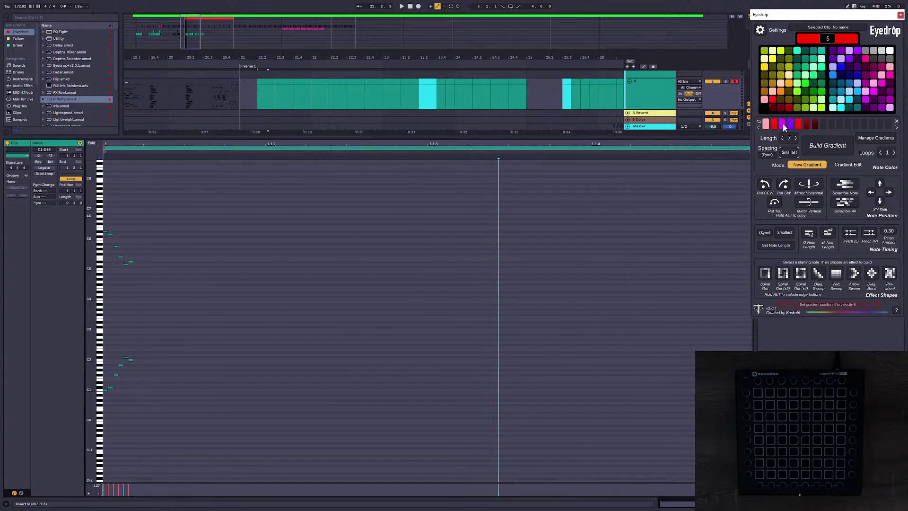
click(782, 124)
click(861, 58)
click(790, 124)
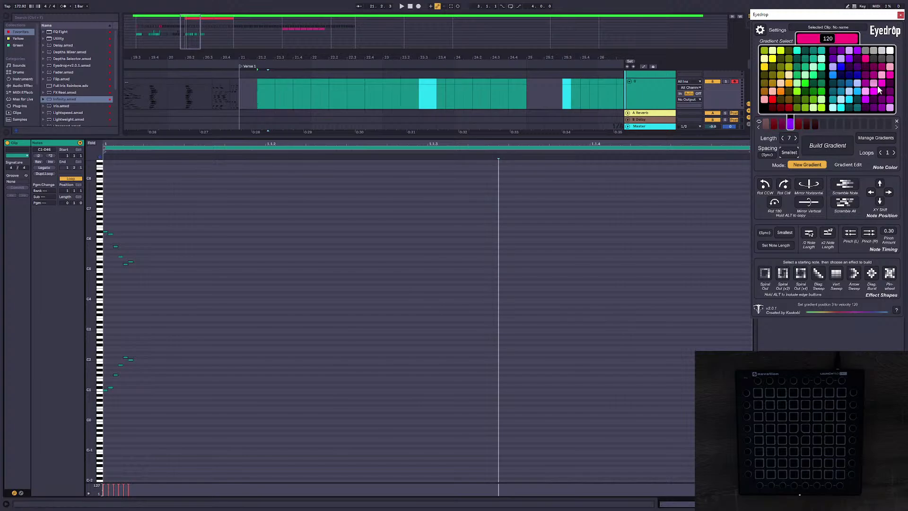
click(877, 89)
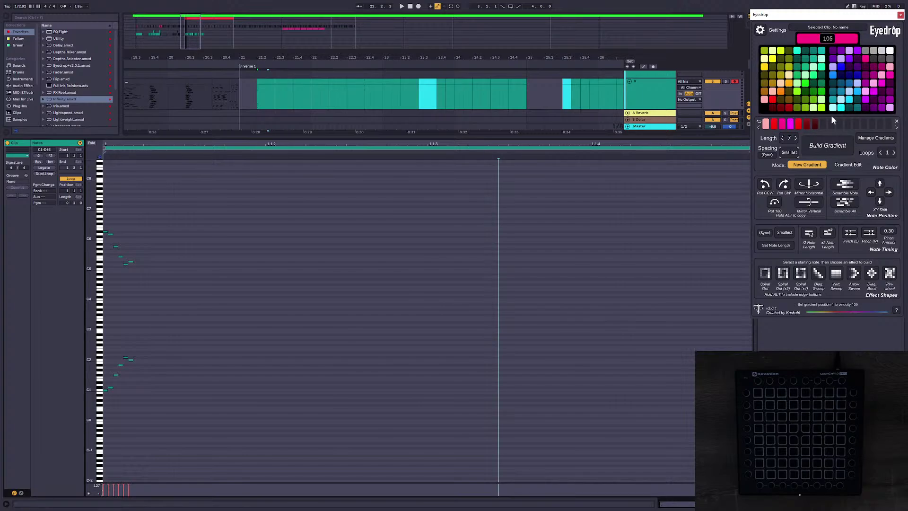
Step: Set gradient position 5 to purple and position 6 to velocity 90, and extend the gradient length to 9
click(865, 92)
click(849, 57)
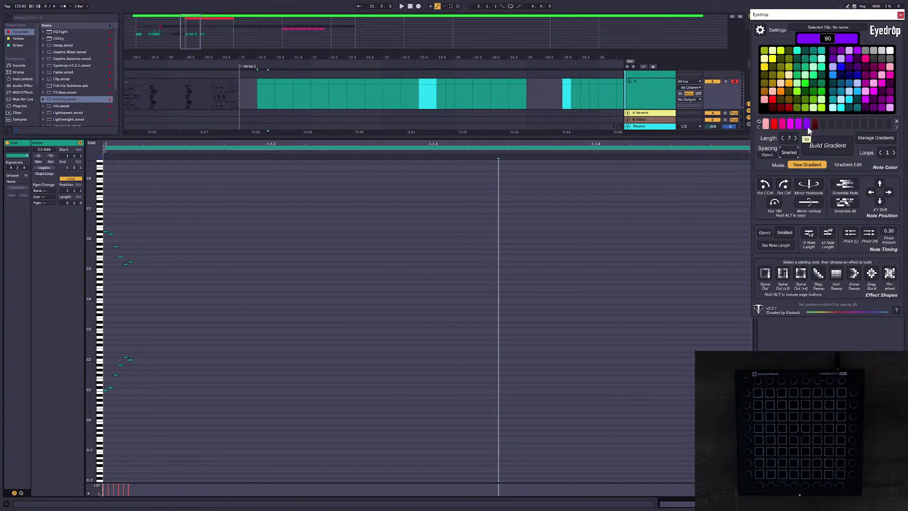
click(795, 138)
click(795, 138)
Step: Set gradient position 6 to blue velocity 80, position 7 to dark blue and position 8 to velocity 76, with gradient length 8
click(807, 123)
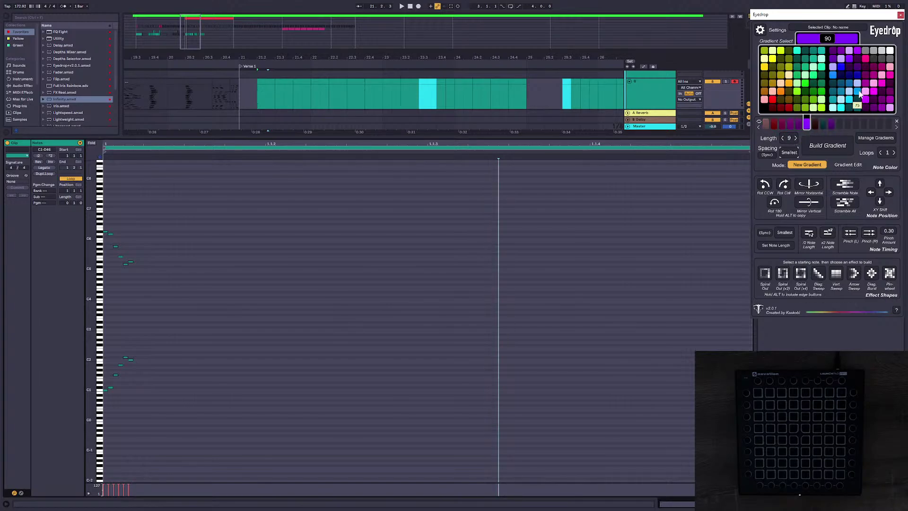
click(840, 81)
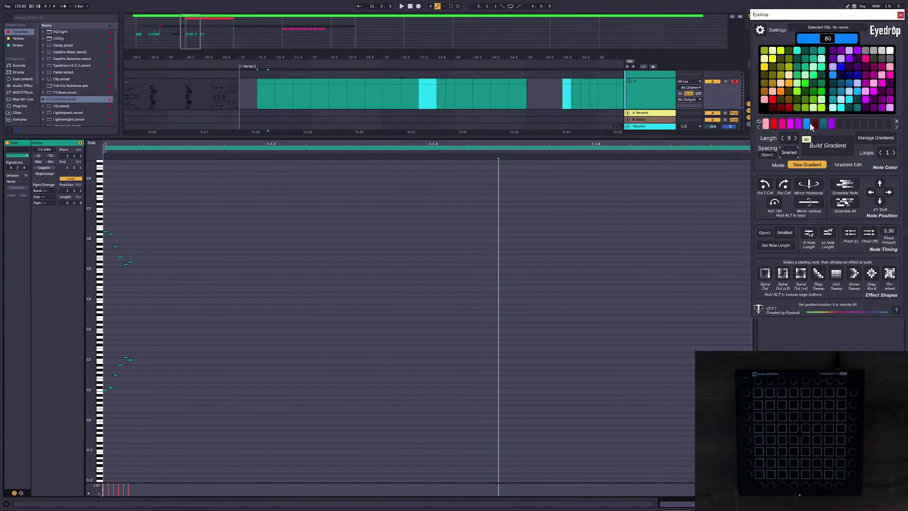
click(841, 88)
click(834, 88)
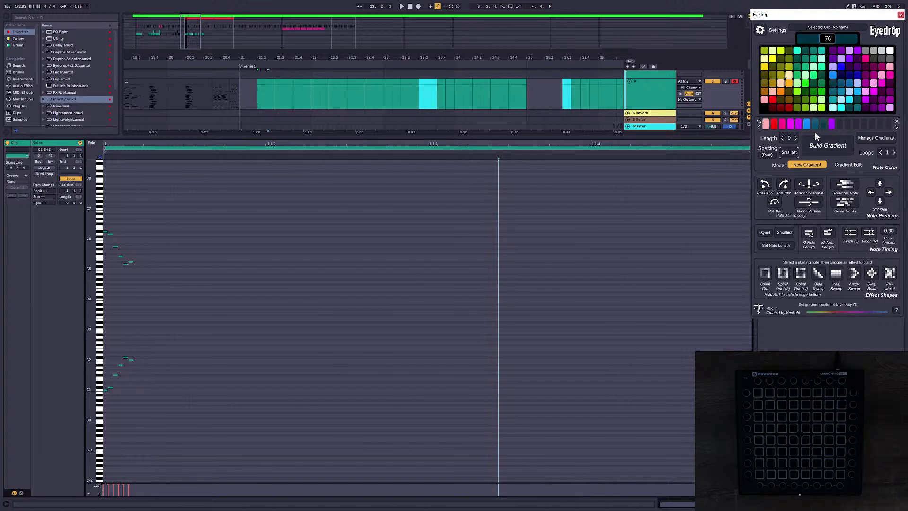
Step: Double the notes' lengths, apply the eight-color gradient, stretch the notes across the clip, and play it
click(827, 233)
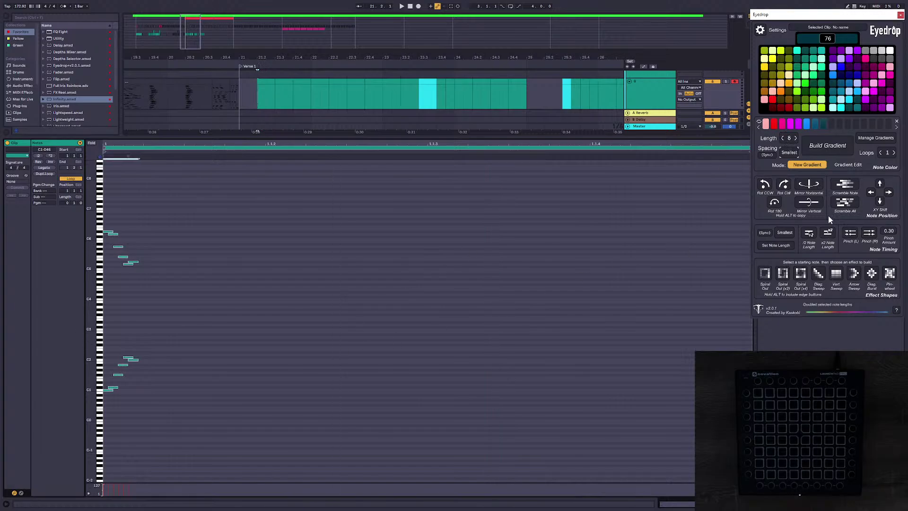
drag(200, 156, 741, 158)
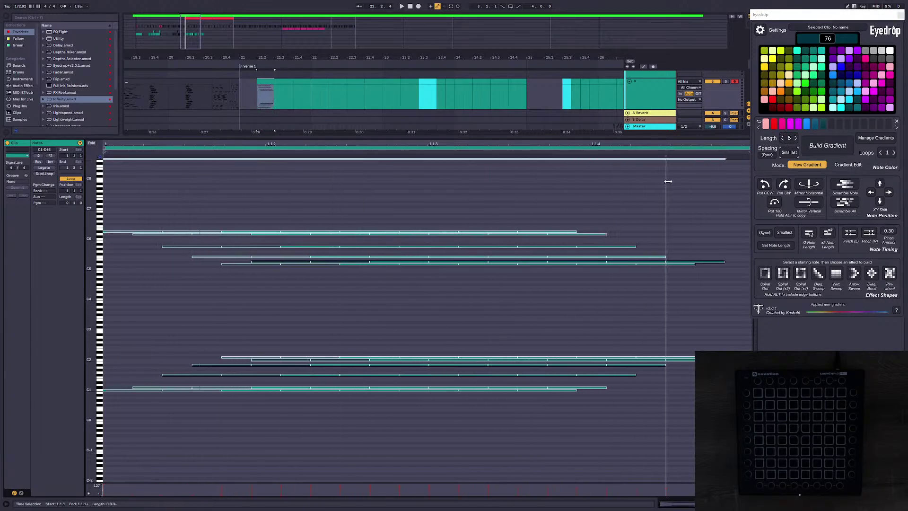
key(space)
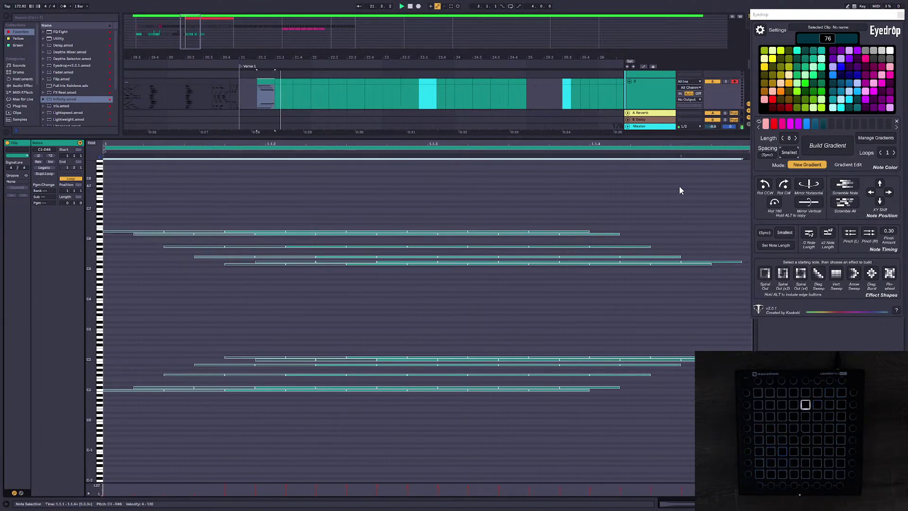
click(689, 227)
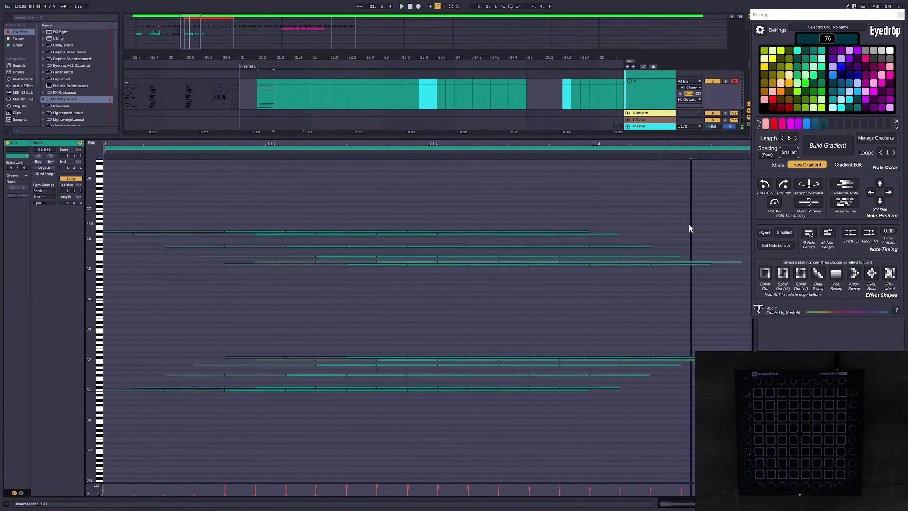
Step: Try the first Verse 1 clip on the first Add-ons (Infinity, Flip) track and play it there
drag(326, 135, 323, 344)
click(266, 119)
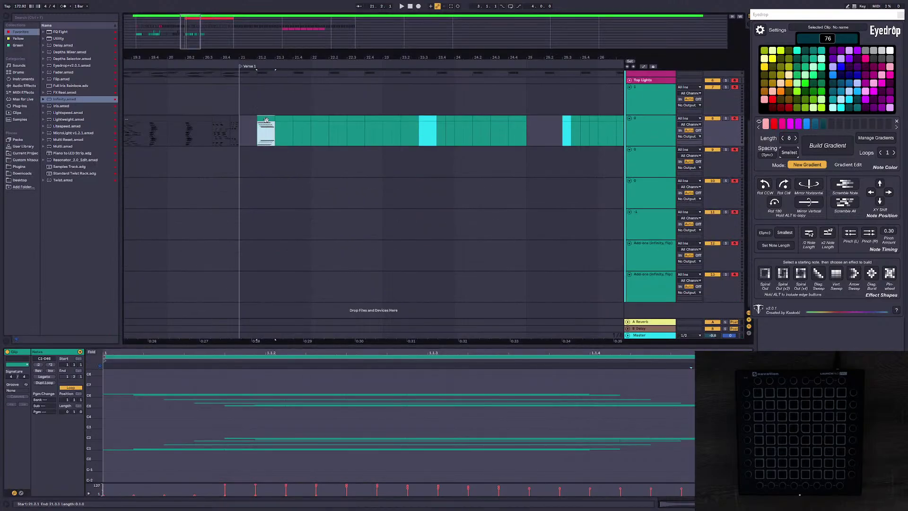
drag(267, 117, 268, 242)
click(644, 252)
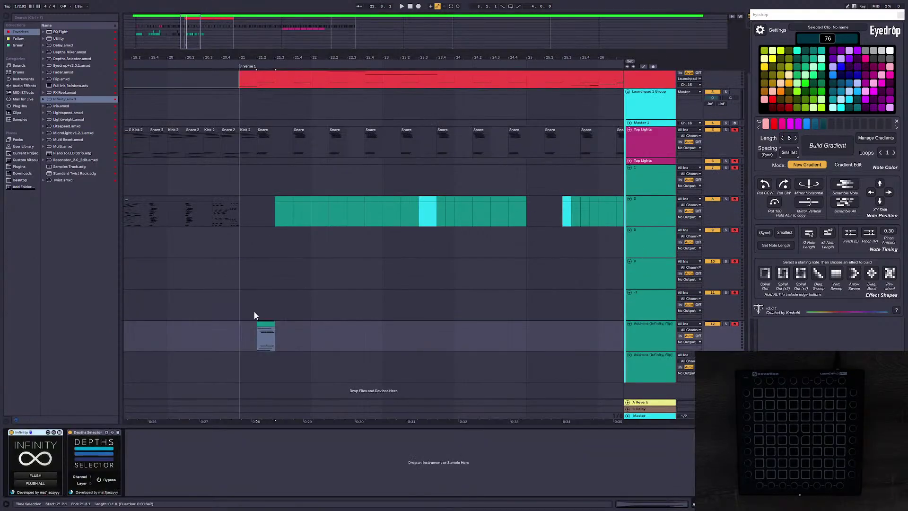
click(268, 322)
key(space)
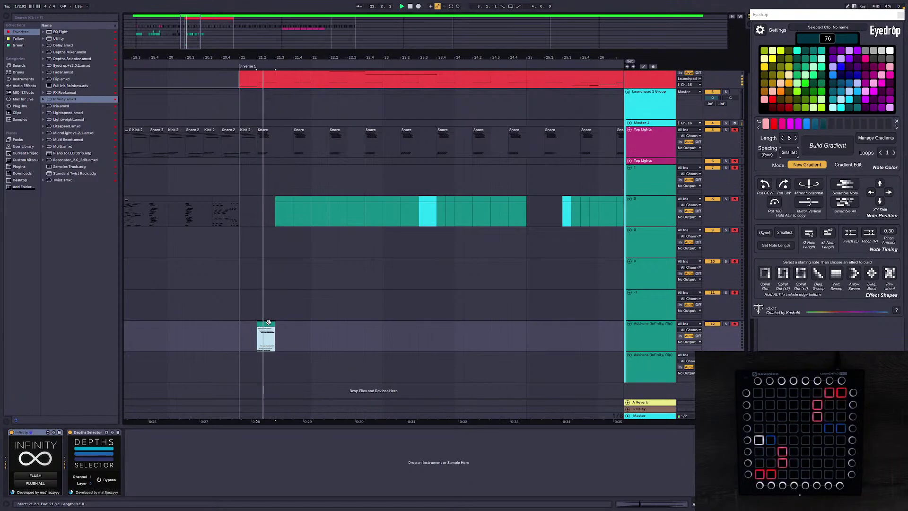
key(space)
Step: Deactivate the red Page 3 clip on the Tutorial track at Verse 1
scroll(297, 149, up, 1)
click(310, 84)
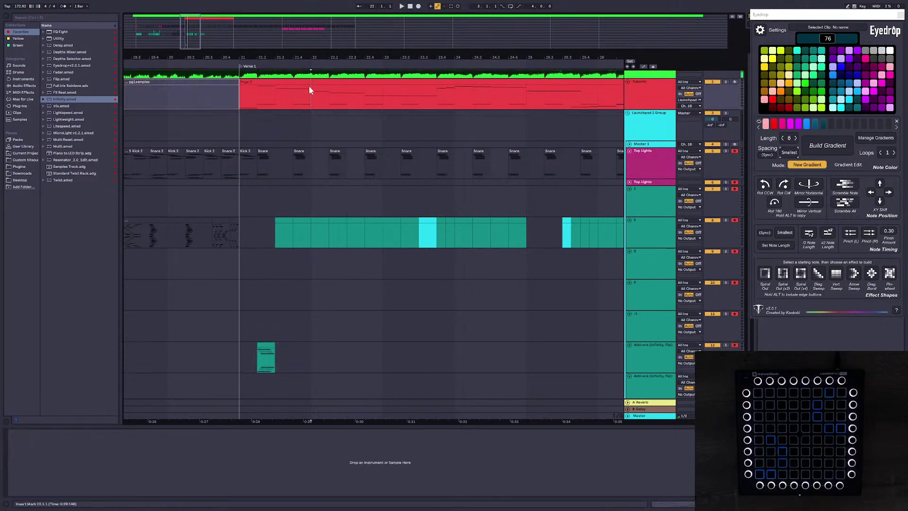
key(Delete)
scroll(397, 256, down, 1)
Step: Reopen the clip on the Add-ons track in an enlarged piano roll and play its light effect
double_click(266, 331)
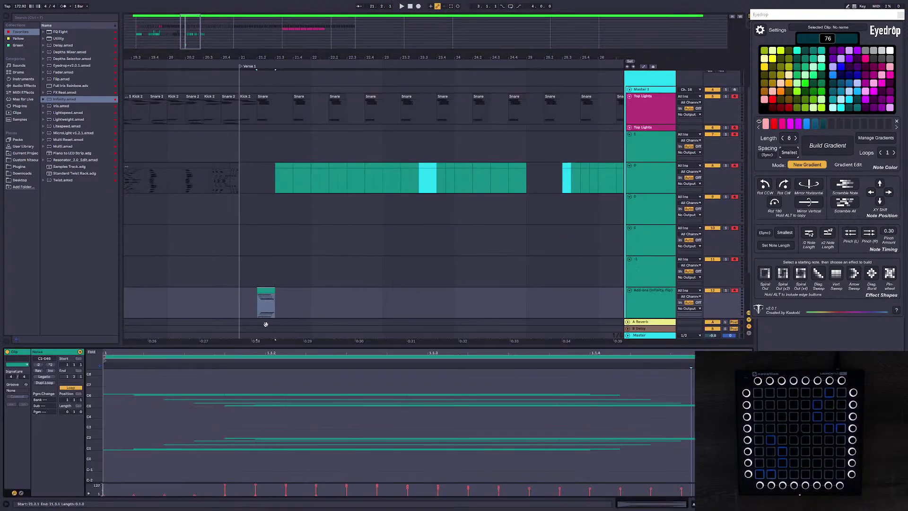
click(265, 322)
click(267, 297)
drag(342, 344, 342, 173)
click(554, 209)
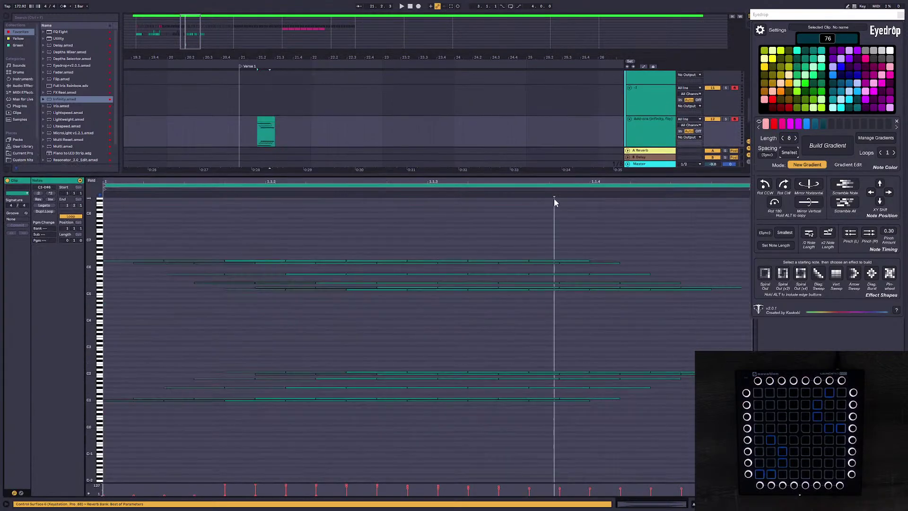
key(space)
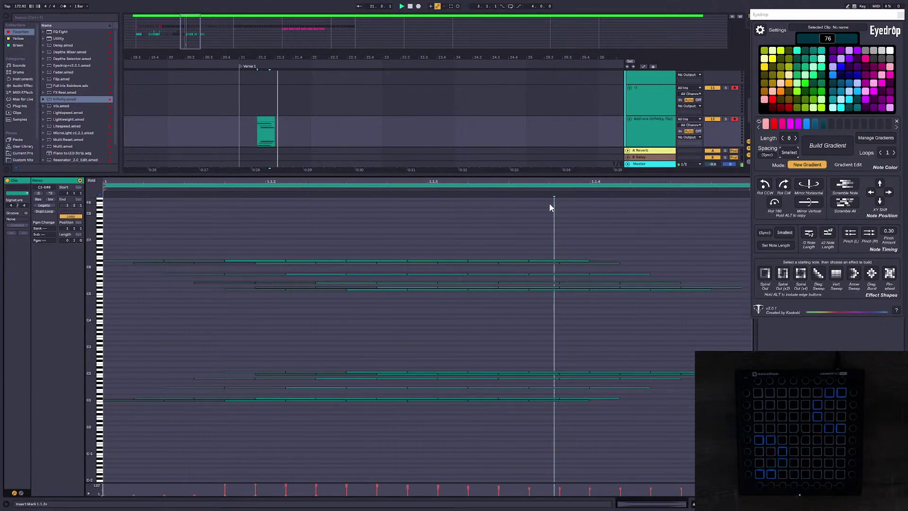
Step: Move the clip from the Add-ons track back to the start of the Verse 1 clip row and play it
click(270, 120)
key(space)
scroll(272, 135, up, 2)
drag(298, 173, 251, 254)
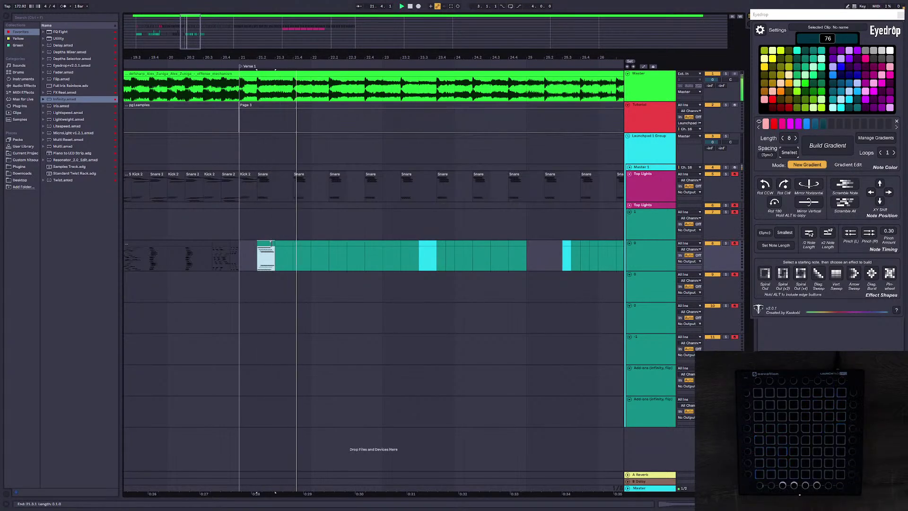
key(space)
Step: Delete all notes from the first Verse 1 clip
double_click(271, 244)
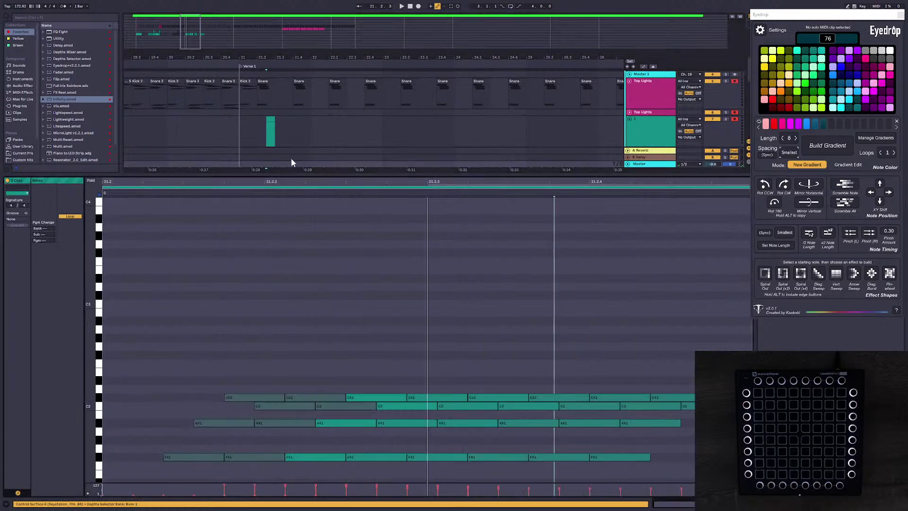
scroll(281, 149, down, 2)
click(264, 138)
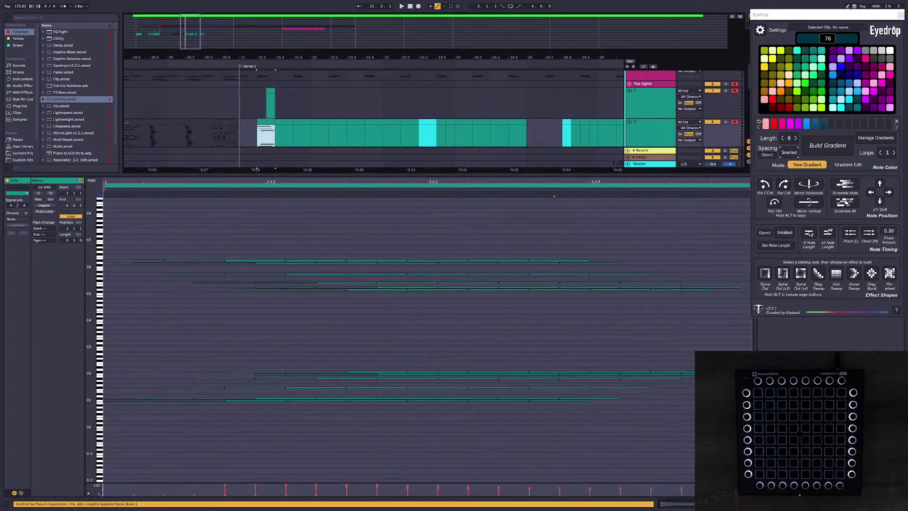
key(Delete)
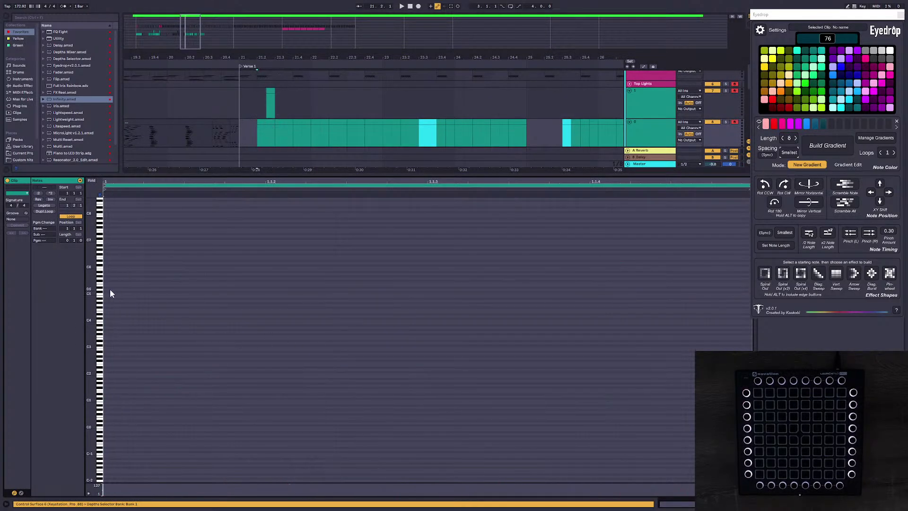
Step: Step-enter a new, longer run of short notes at the clip's start and clone them rotated 180 degrees
key(Right)
key(Right)
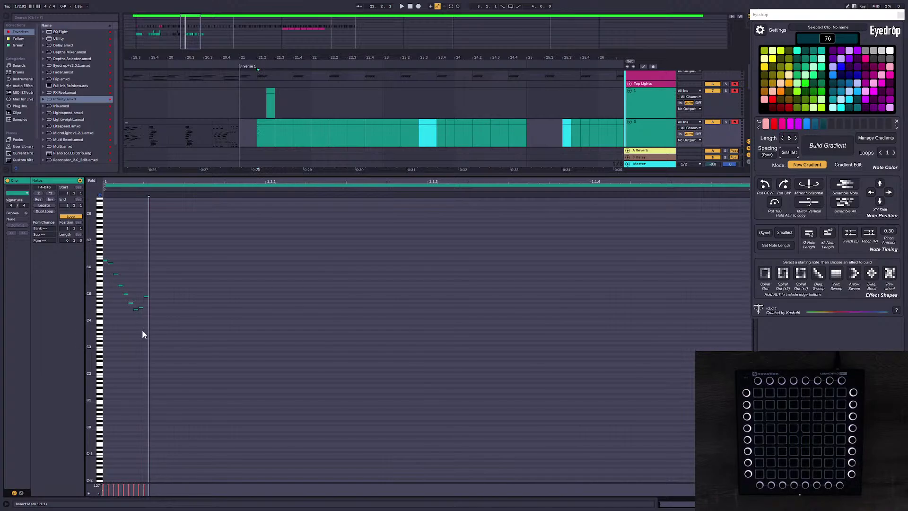
drag(174, 332, 103, 255)
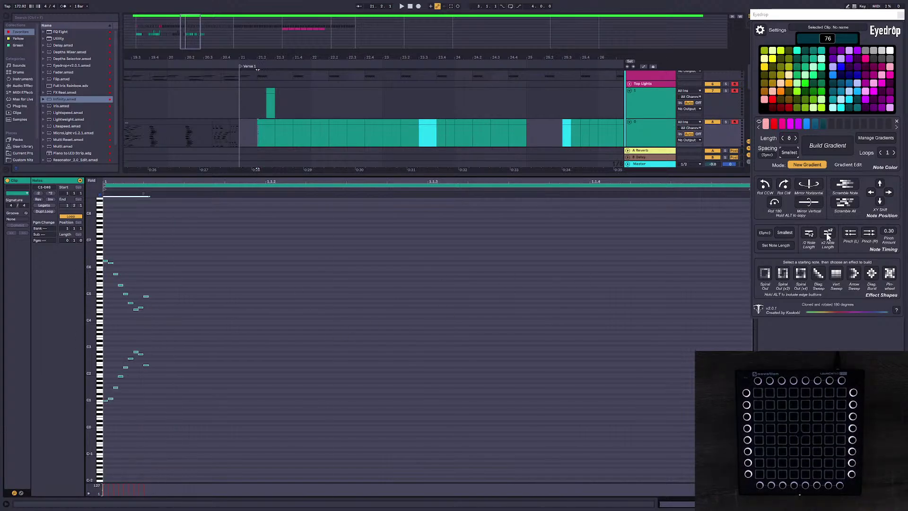
Step: Apply the eight-color gradient to the notes at doubled length, stretch them across nearly the whole clip, and play it
click(825, 149)
drag(214, 194, 682, 214)
key(space)
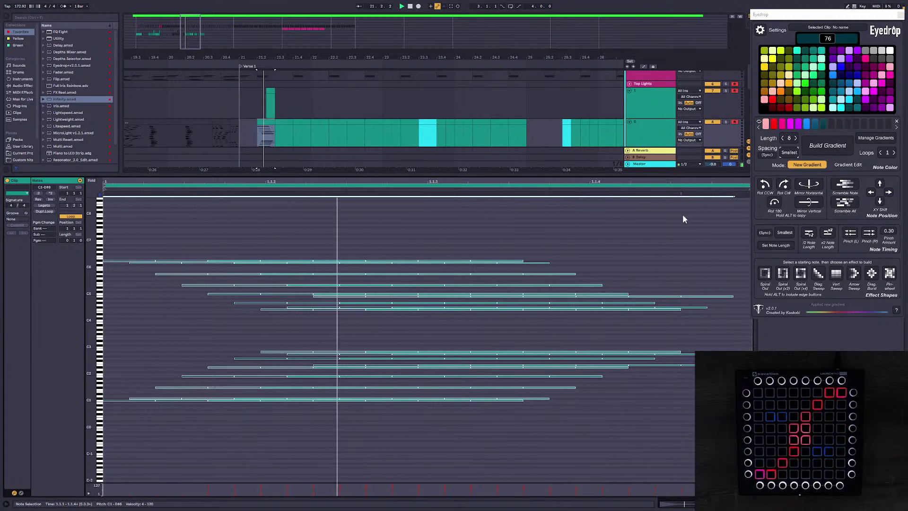
key(space)
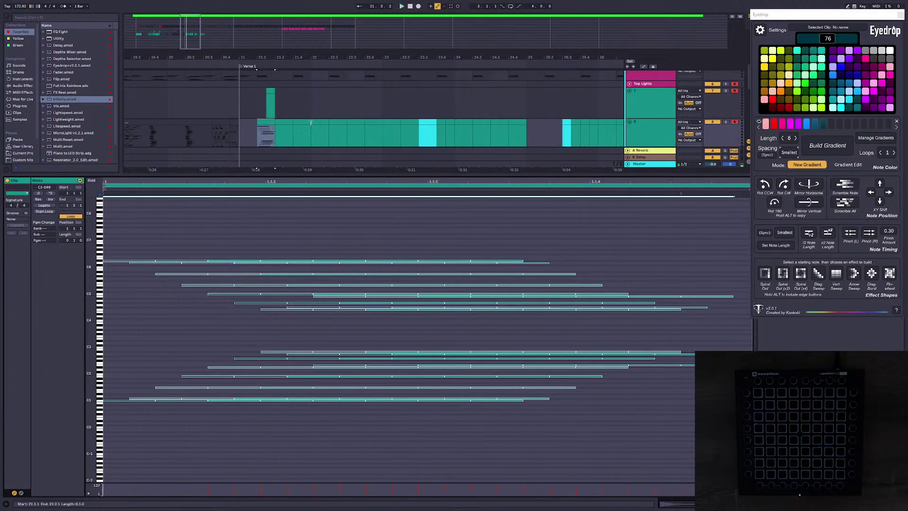
Step: Delete the stray short clip on the track above and open the second Verse 1 clip
click(269, 91)
key(Delete)
click(285, 128)
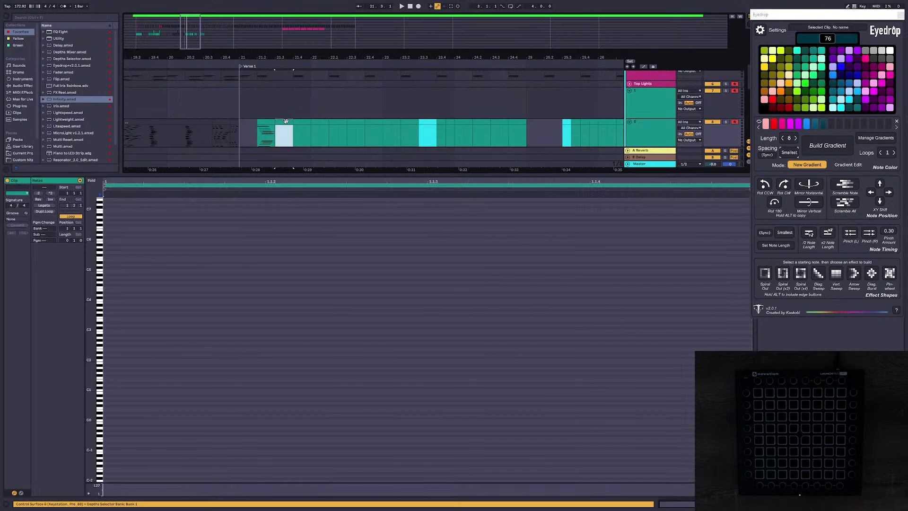
Step: Try pinching all notes in the first Verse 1 clip left by 0.30 during playback and undo the pinch
click(269, 123)
click(720, 253)
key(ctrl+a)
click(850, 233)
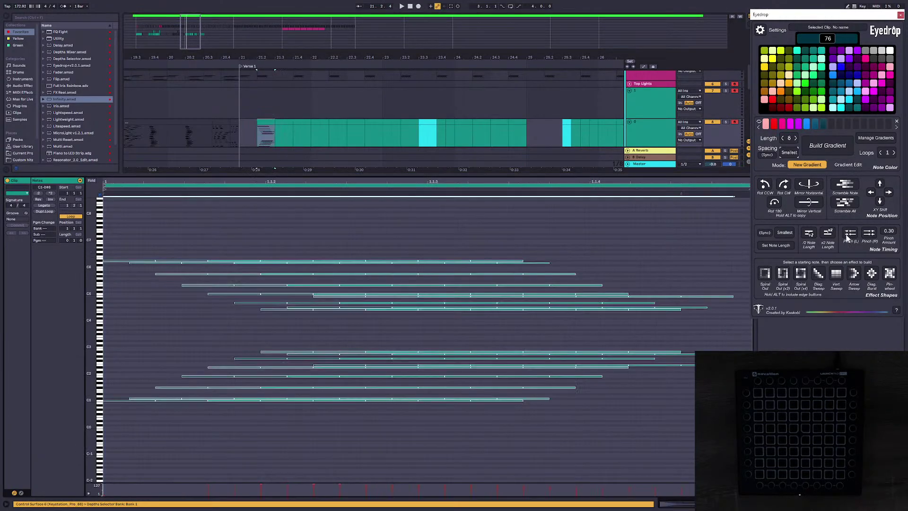
key(space)
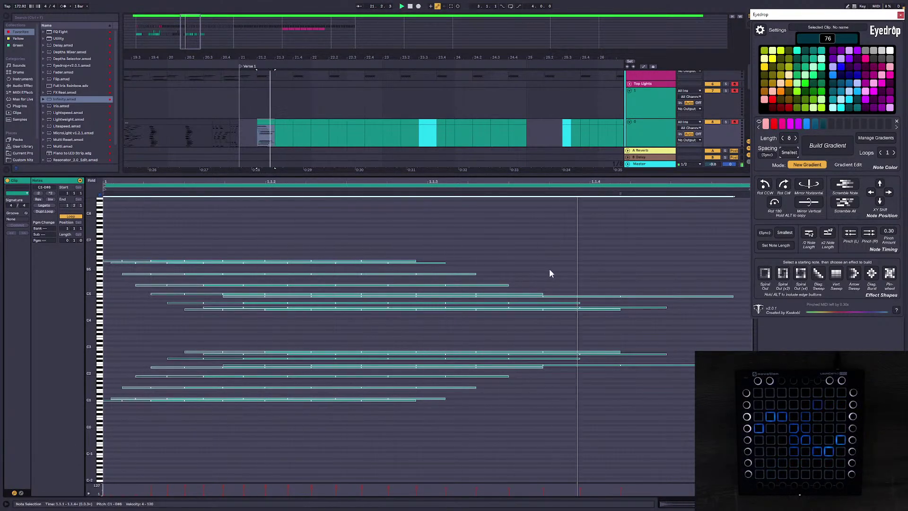
key(ctrl+z)
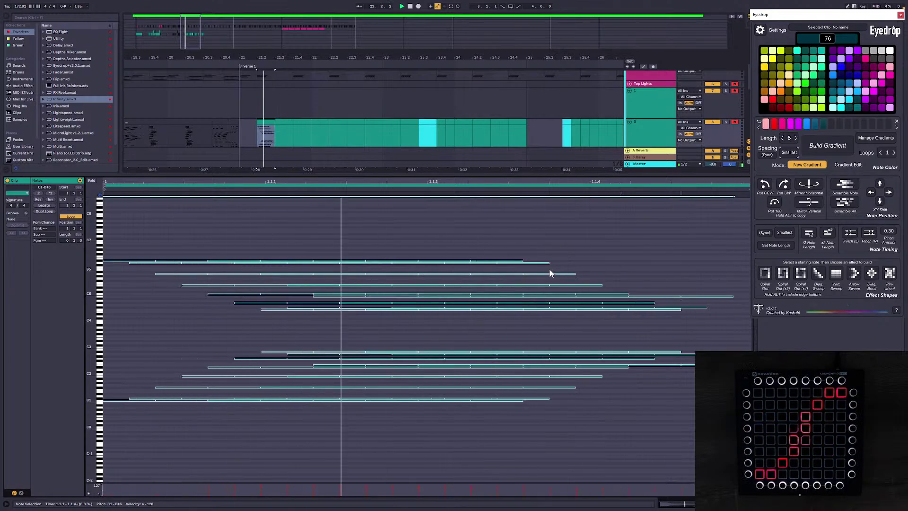
key(space)
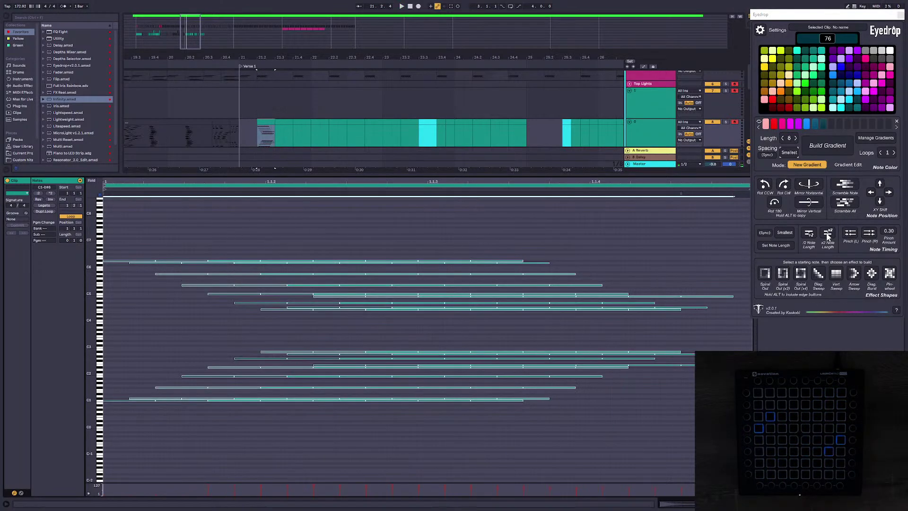
Step: Step-enter a run of short notes at the start of the second Verse 1 clip and clone them rotated 180 degrees
click(284, 136)
click(110, 240)
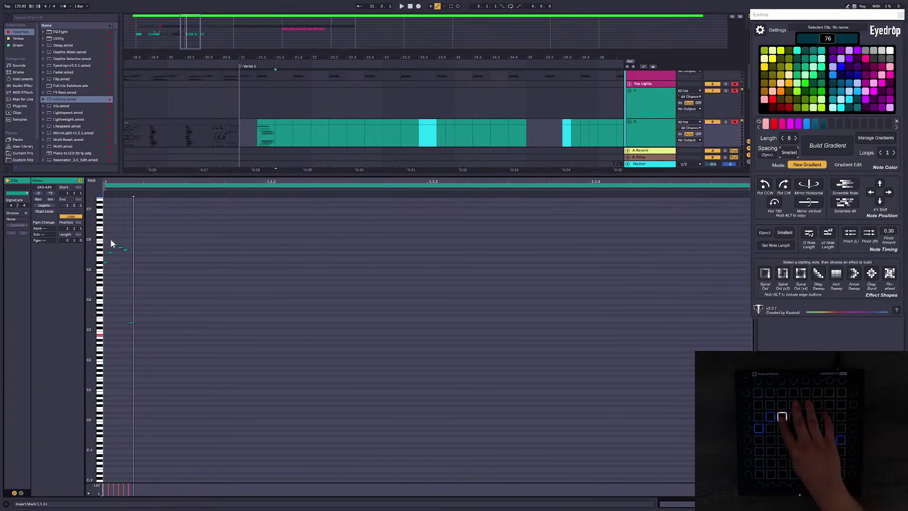
key(Right)
key(Right)
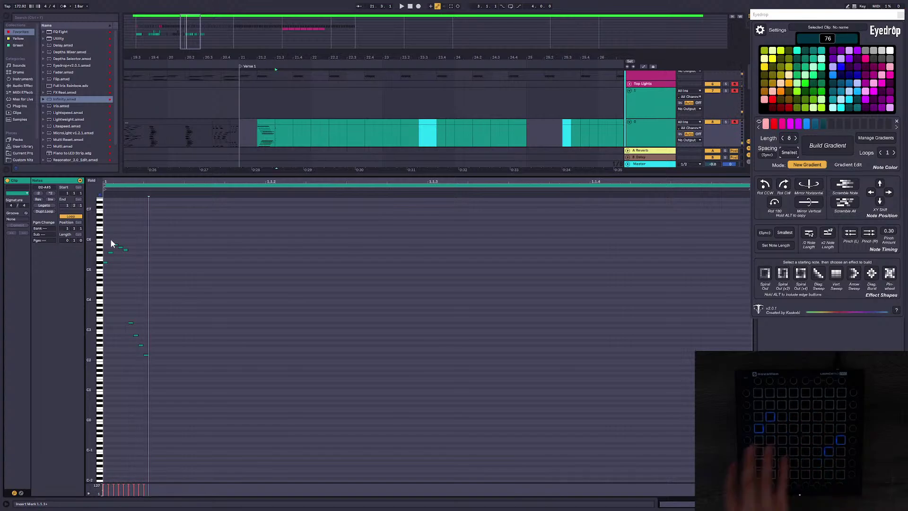
drag(104, 197, 269, 203)
click(772, 207)
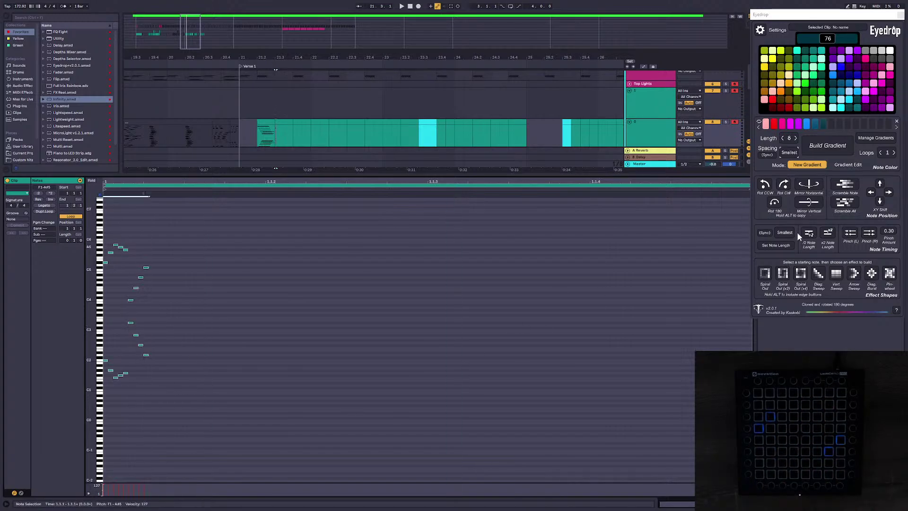
Step: Apply the eight-color gradient to the second clip's notes at doubled length, stretch them across nearly the whole clip, and play it
click(818, 155)
drag(220, 199, 745, 196)
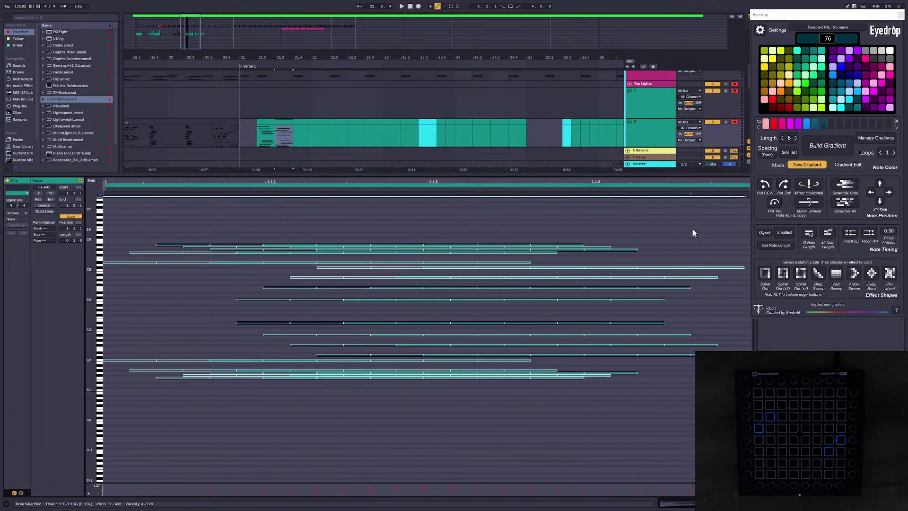
key(space)
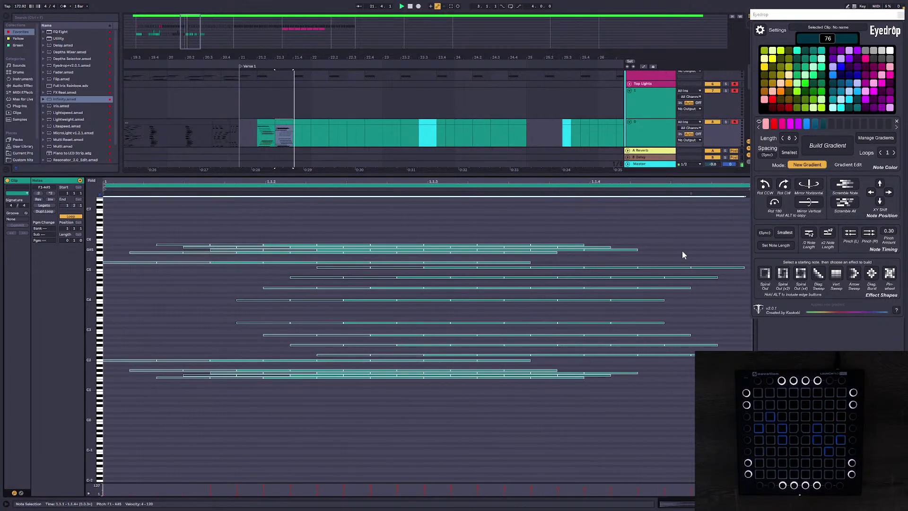
click(271, 124)
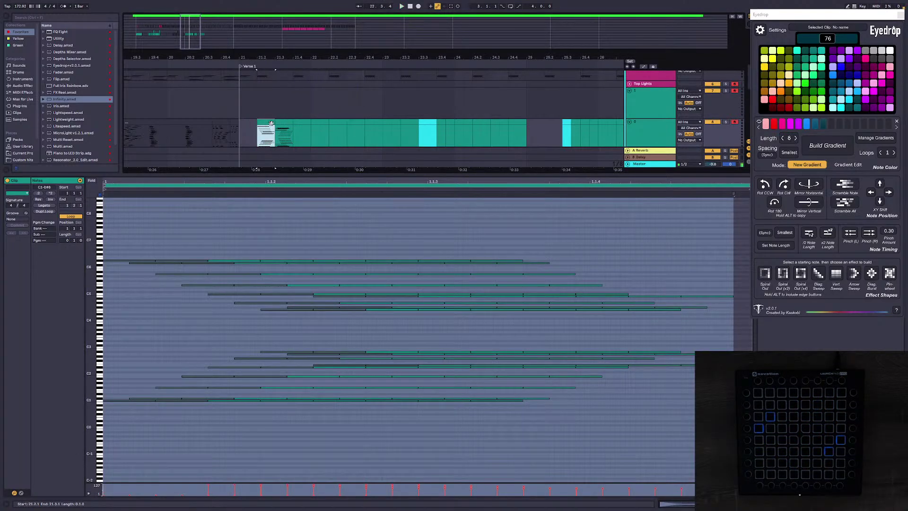
Step: Step-enter a run of short notes in the third Verse 1 clip and clone them rotated 180 degrees
click(294, 141)
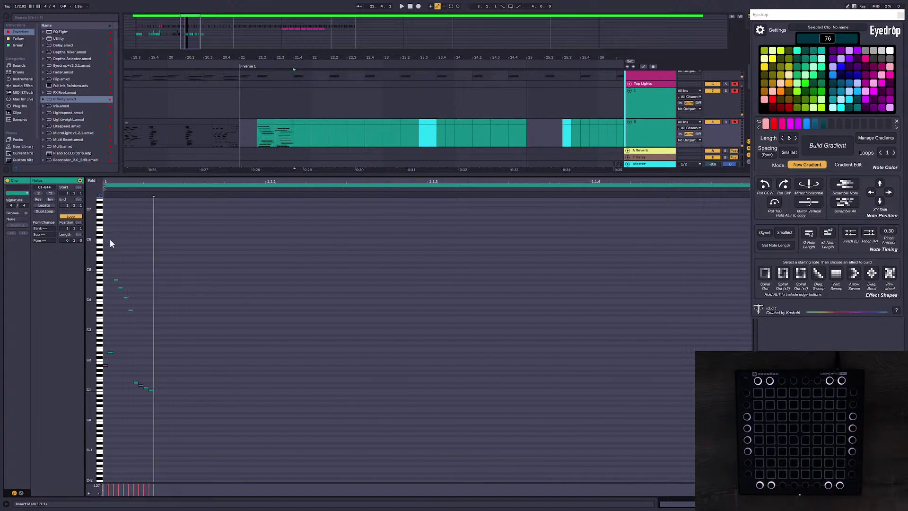
drag(233, 429, 104, 260)
alt+click(774, 202)
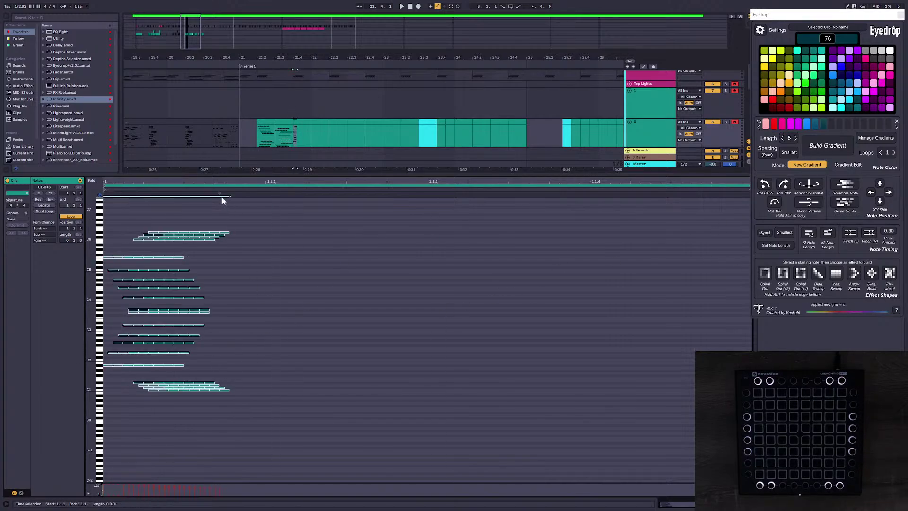
Step: Stretch the third clip's gradient notes across nearly the whole clip and play from the first Verse 1 clip
drag(221, 196, 685, 208)
click(267, 121)
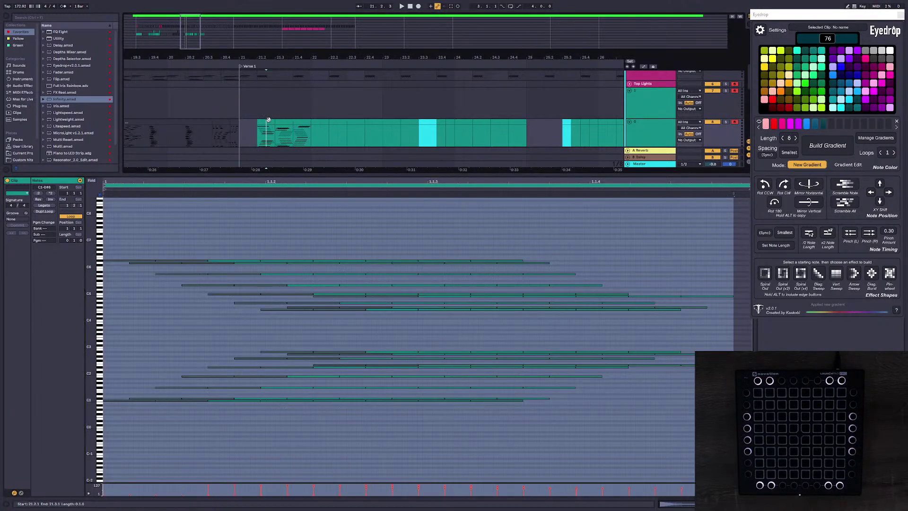
key(space)
key(space)
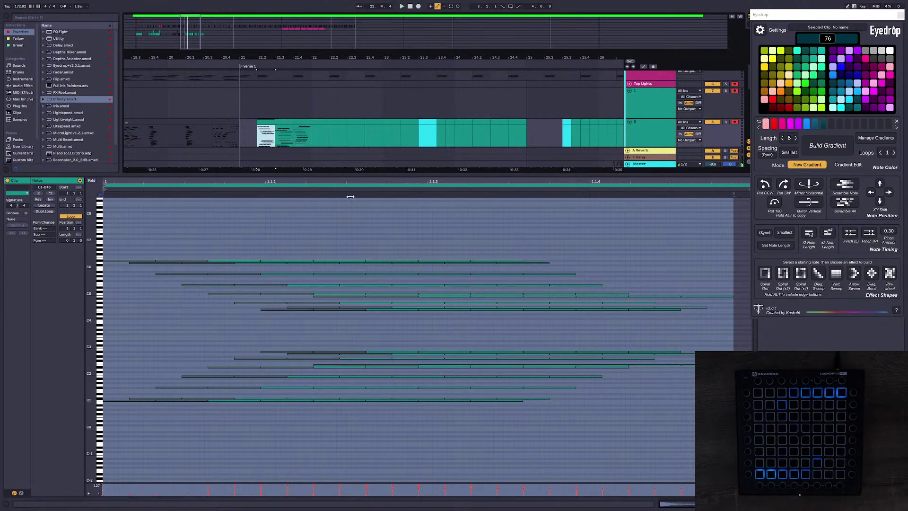
Step: Delete all notes from the third Verse 1 clip and play the verse from its first clip
click(300, 134)
key(ctrl+a)
key(Delete)
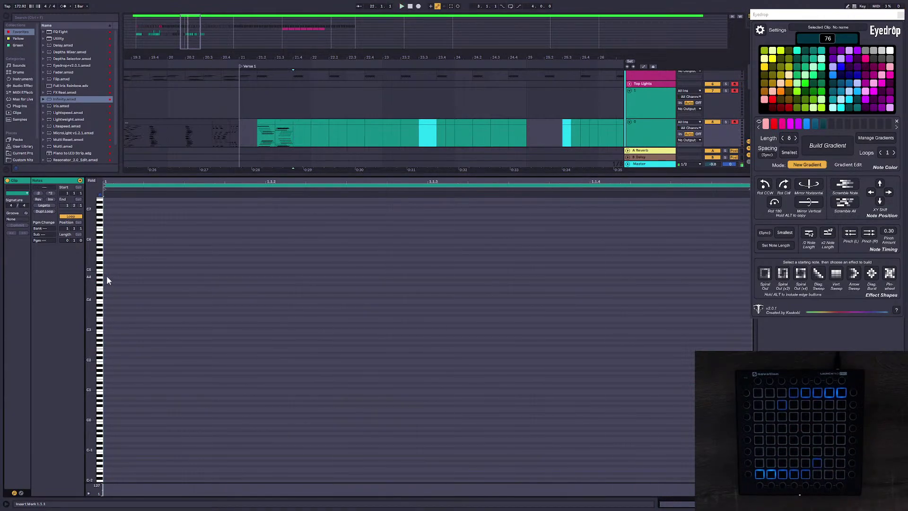
click(265, 135)
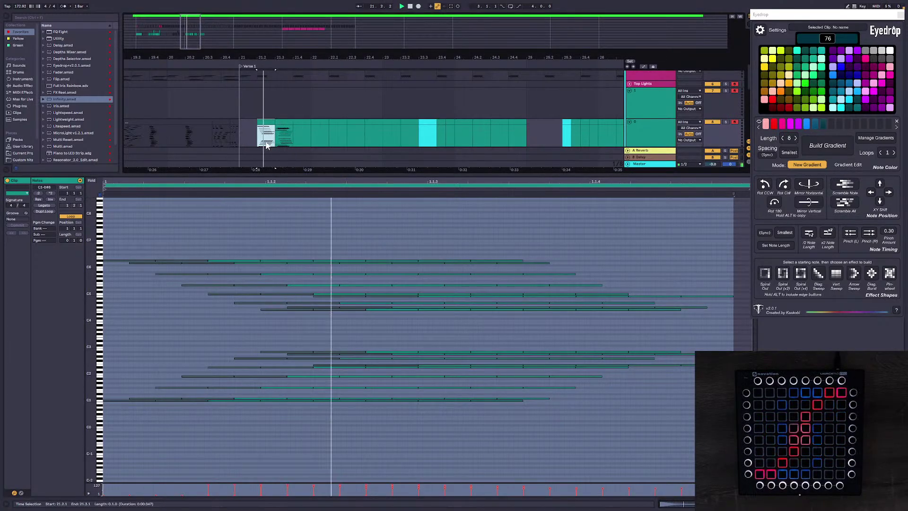
Step: Step-enter a new run of short notes in the third Verse 1 clip and clone them rotated 180 degrees
click(293, 135)
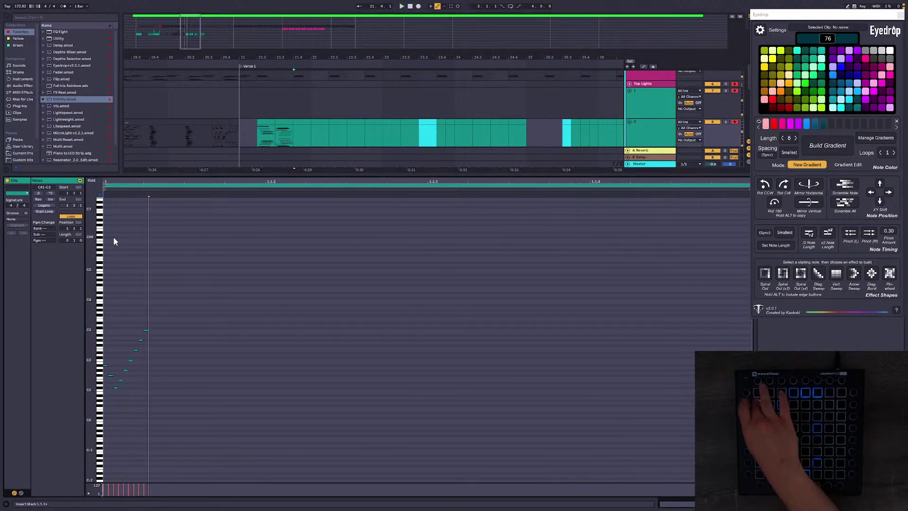
drag(186, 289, 103, 385)
Step: Apply the eight-color gradient to the third clip's notes at doubled length, stretch them across nearly the whole clip, and play it
click(334, 347)
key(ctrl+a)
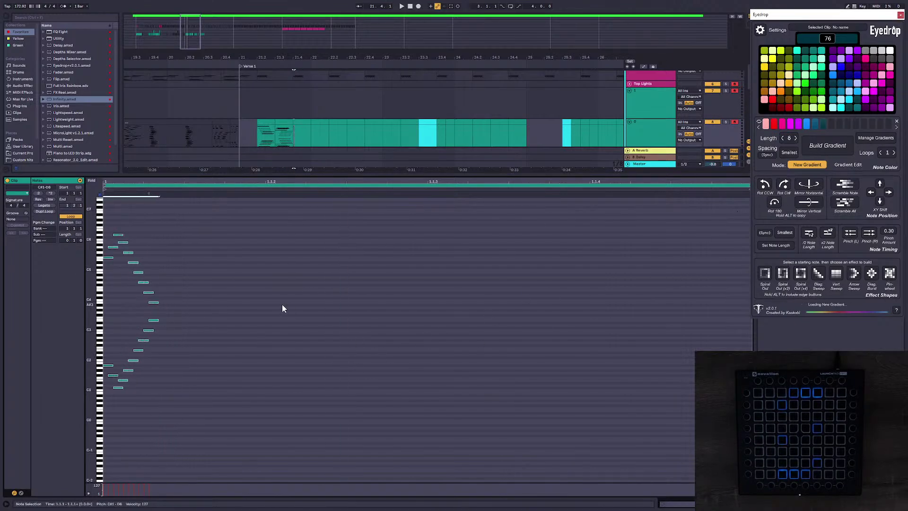
mouse_move(220, 195)
mouse_down()
mouse_move(657, 201)
mouse_move(694, 212)
mouse_up()
key(space)
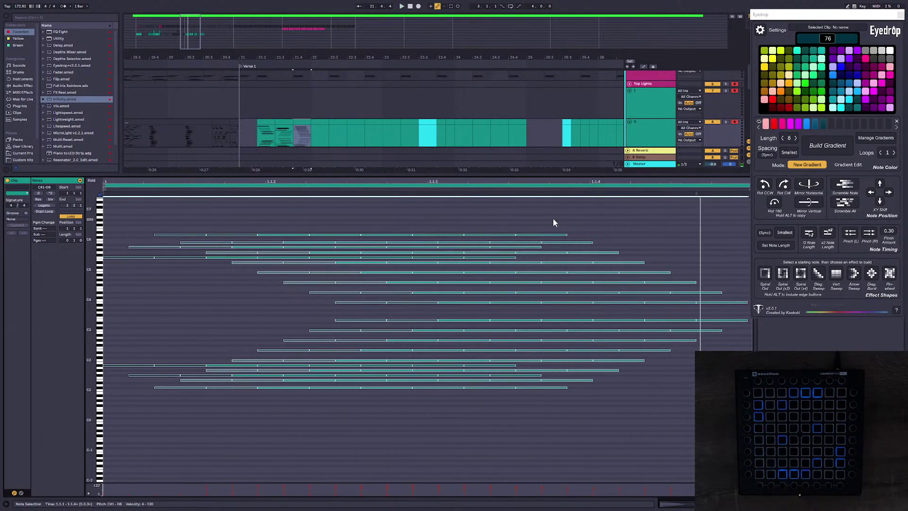
Step: Play the light show from the start of Verse 1 through the three finished clips
click(264, 126)
click(241, 127)
click(239, 127)
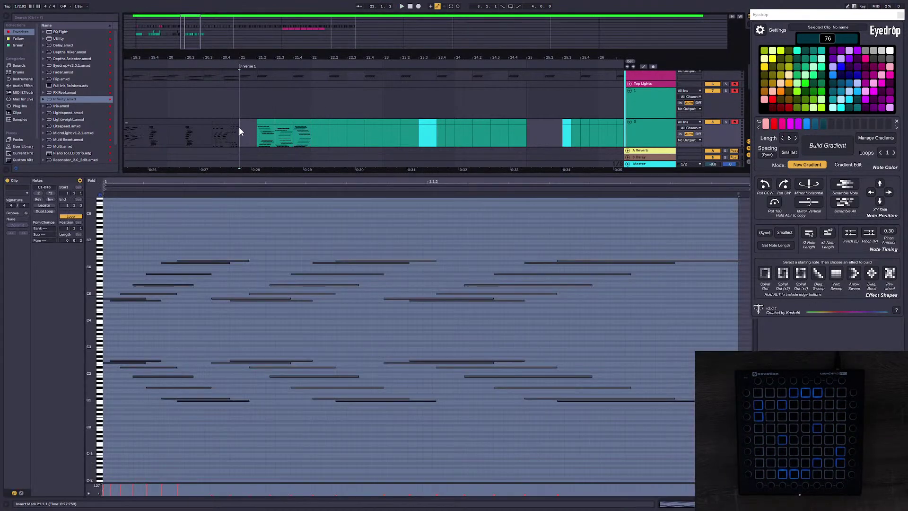
key(space)
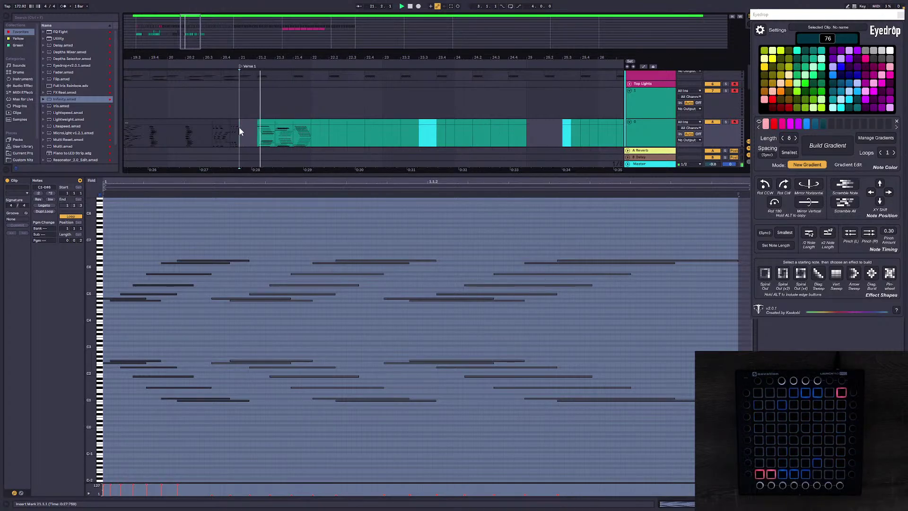
key(space)
key(space)
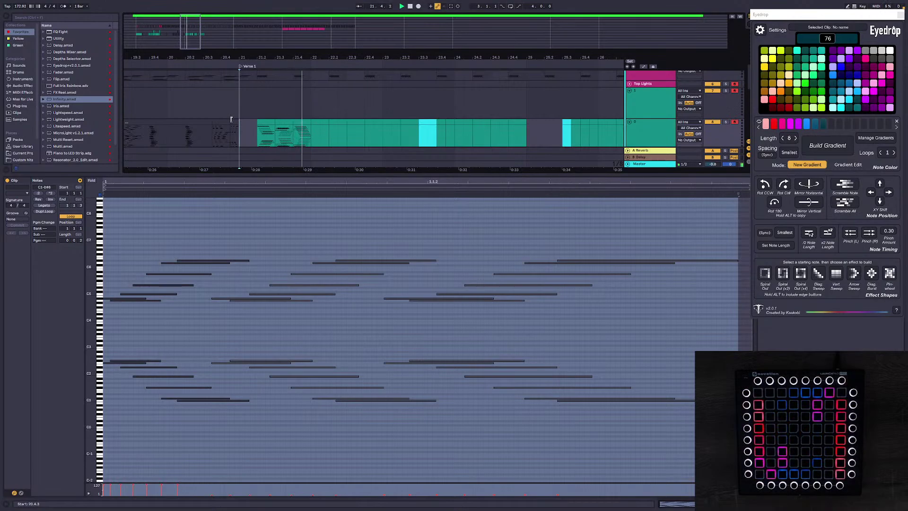
Step: Open the empty fourth Verse 1 clip and replay the verse from its first clip
click(321, 131)
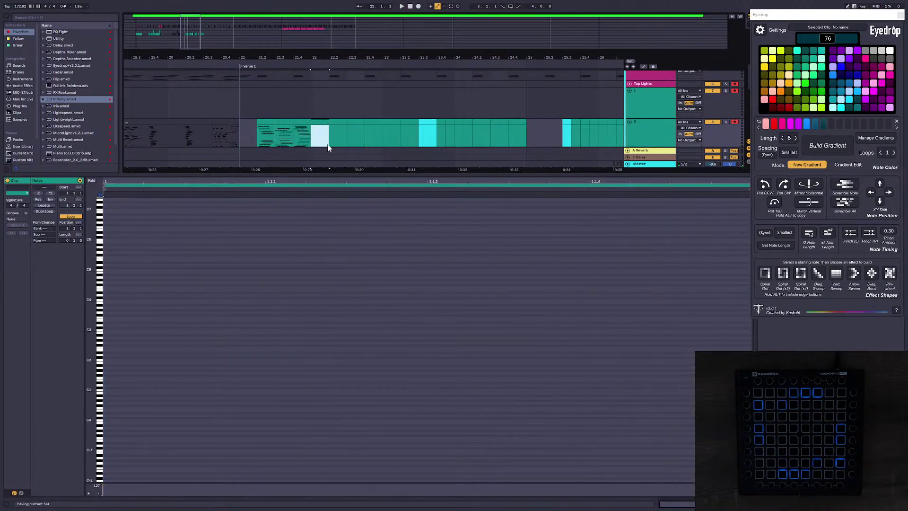
click(117, 266)
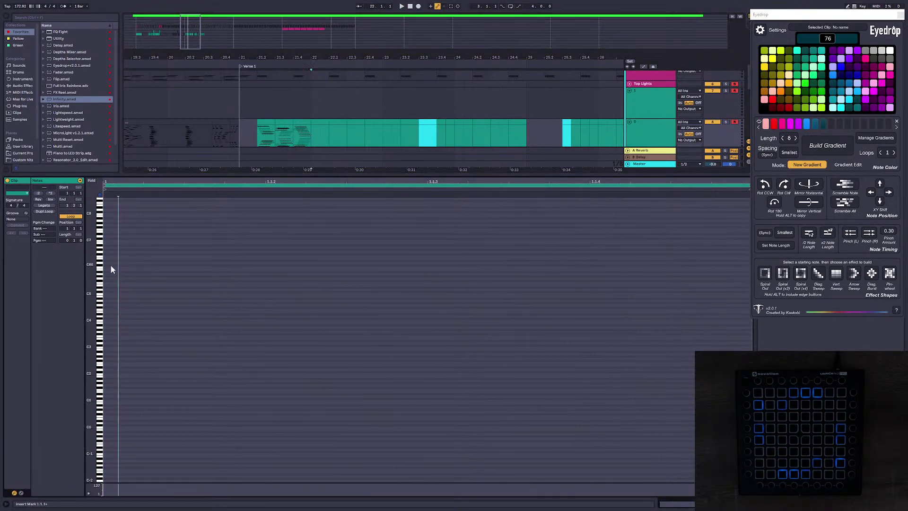
double_click(107, 268)
click(268, 124)
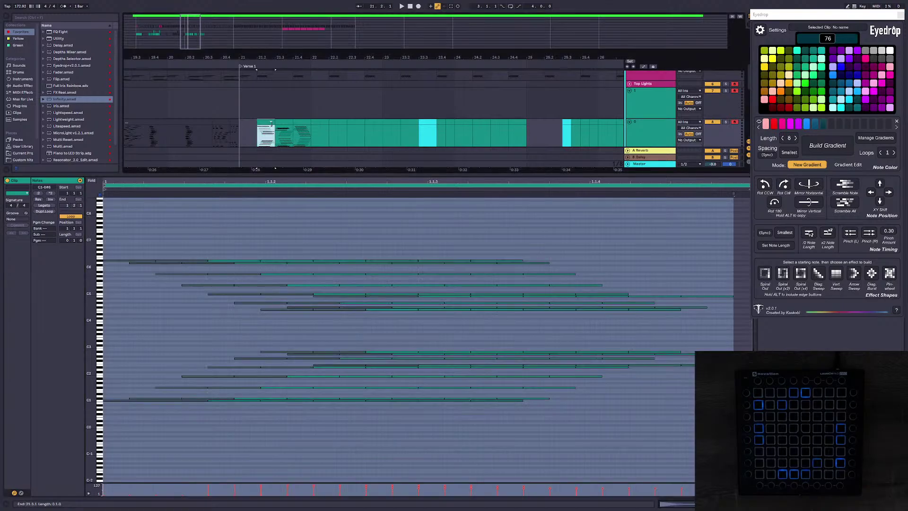
key(space)
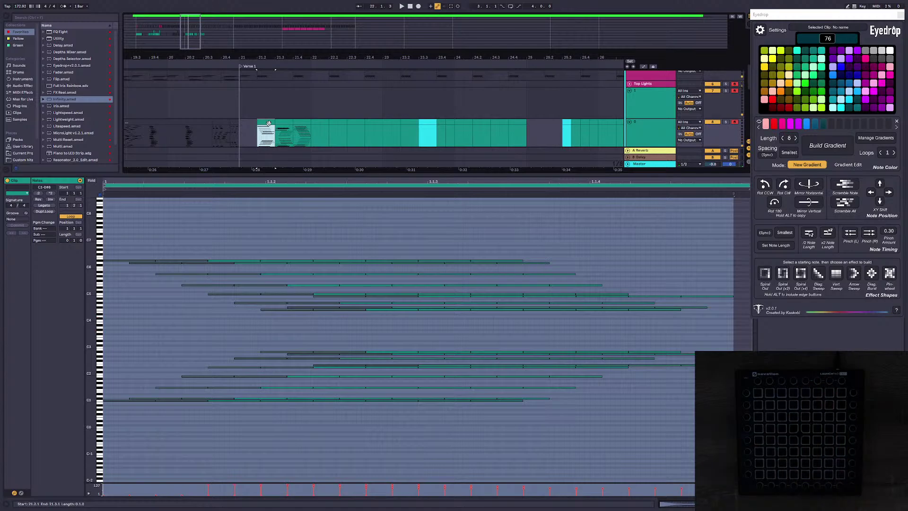
key(space)
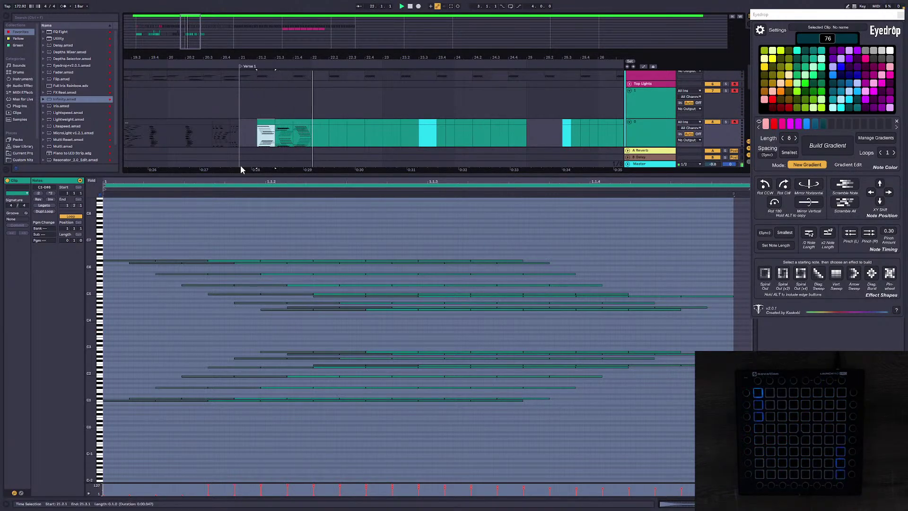
Step: Step-enter a run of short notes at the start of the fourth Verse 1 clip and clone them rotated 180 degrees
key(Delete)
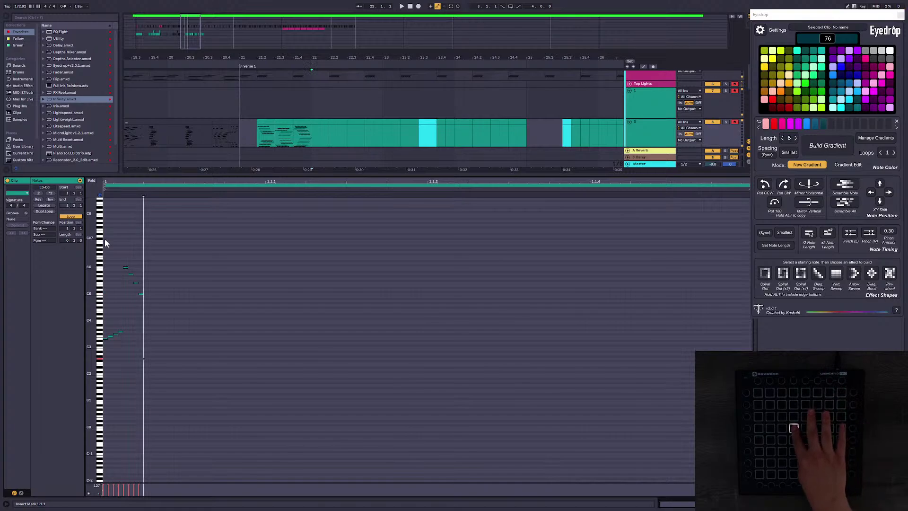
drag(174, 208, 102, 378)
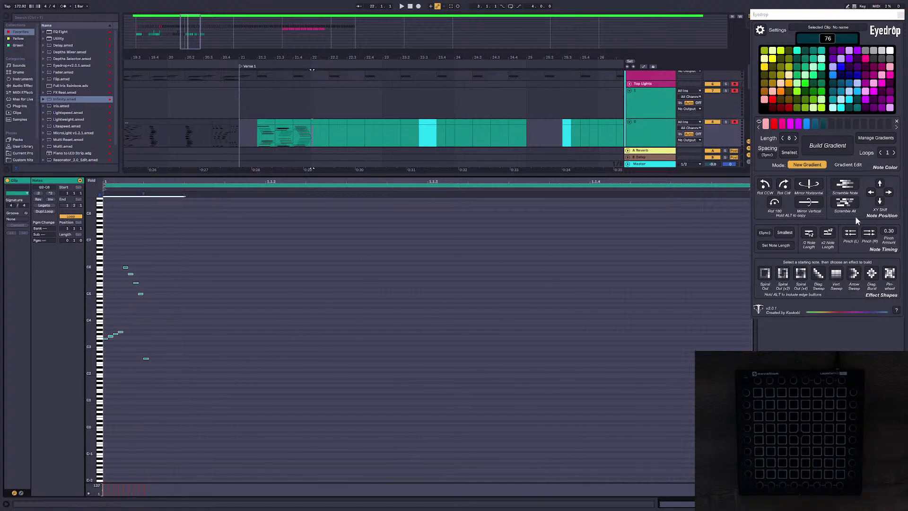
alt+click(773, 203)
Step: Apply the eight-color gradient to the fourth clip's notes, stretch them across nearly the whole clip, and play from the first clip
click(828, 146)
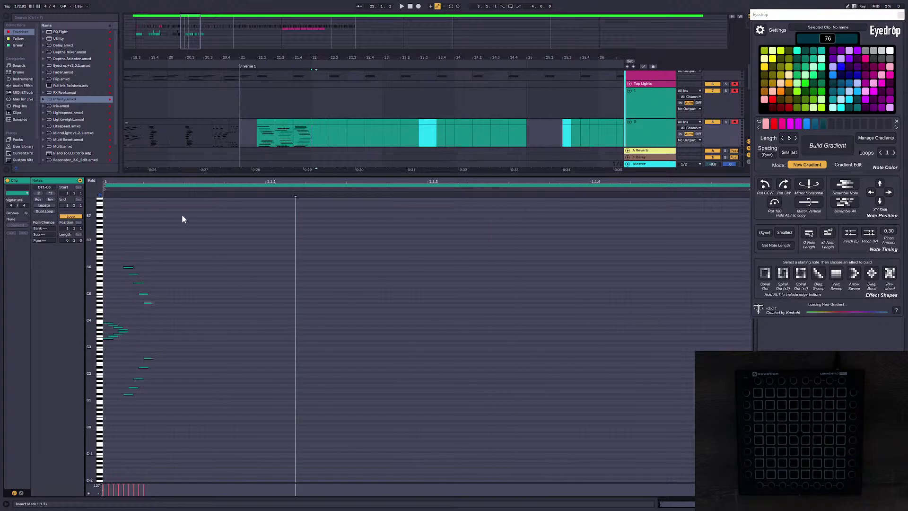
click(229, 310)
key(ctrl+a)
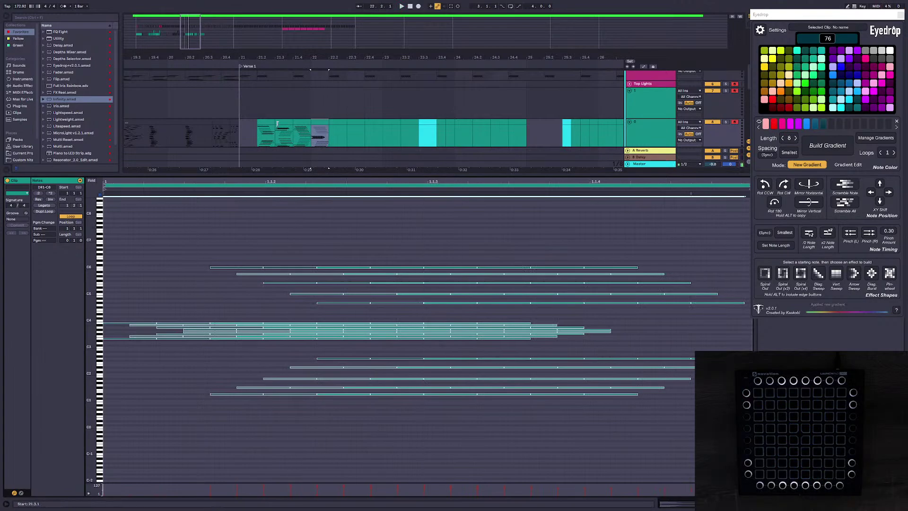
click(263, 123)
key(space)
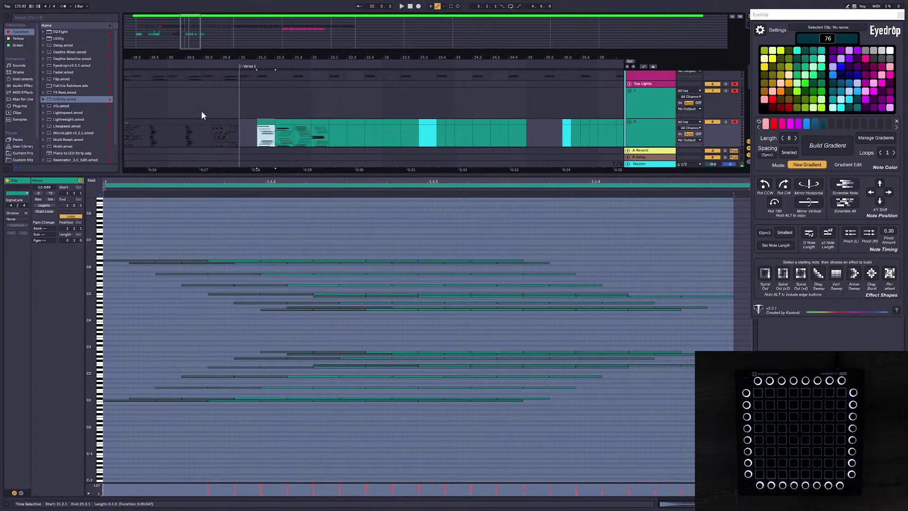
Step: Step-enter a run of short notes at the start of the fifth Verse 1 clip
click(325, 121)
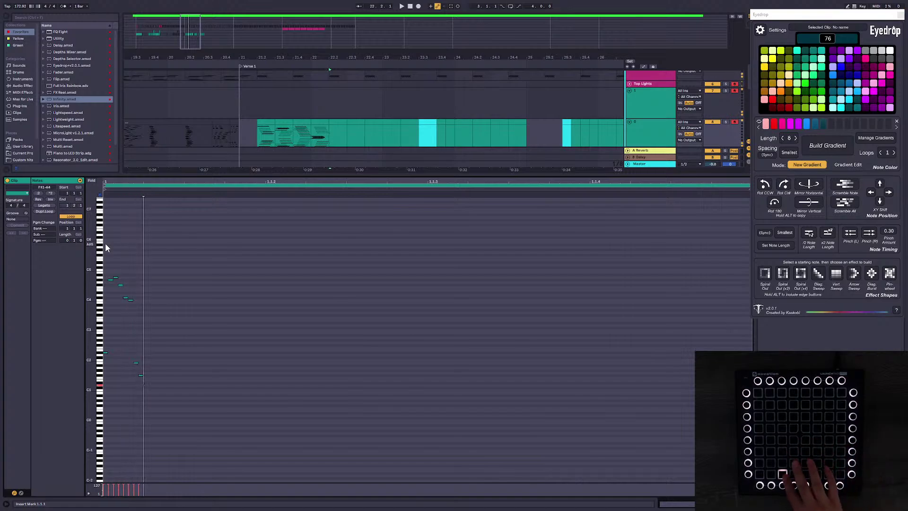
key(Right)
key(Right)
key(Right)
key(Right)
key(Right)
key(Right)
key(Right)
key(Right)
key(Right)
key(Right)
key(Right)
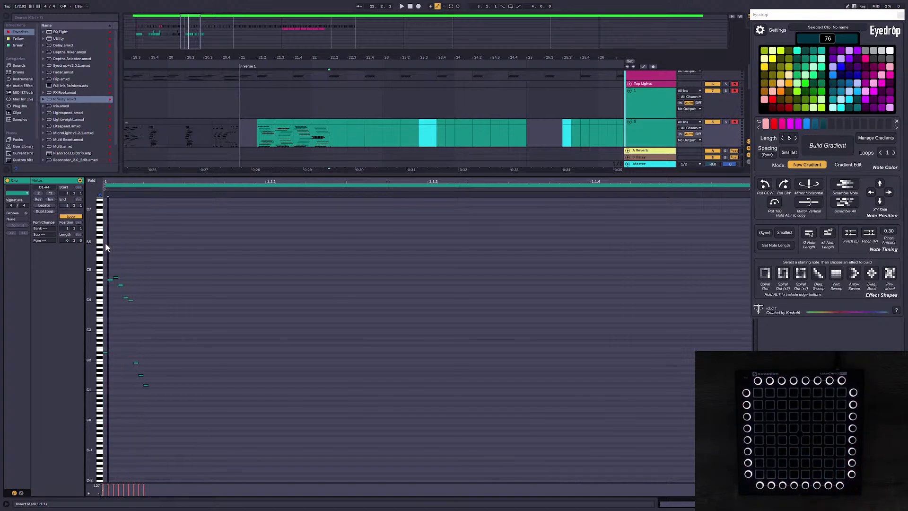
Step: Delete the fifth clip's notes and step-enter a different, slightly longer run of short notes at its start
drag(211, 414, 105, 235)
key(Delete)
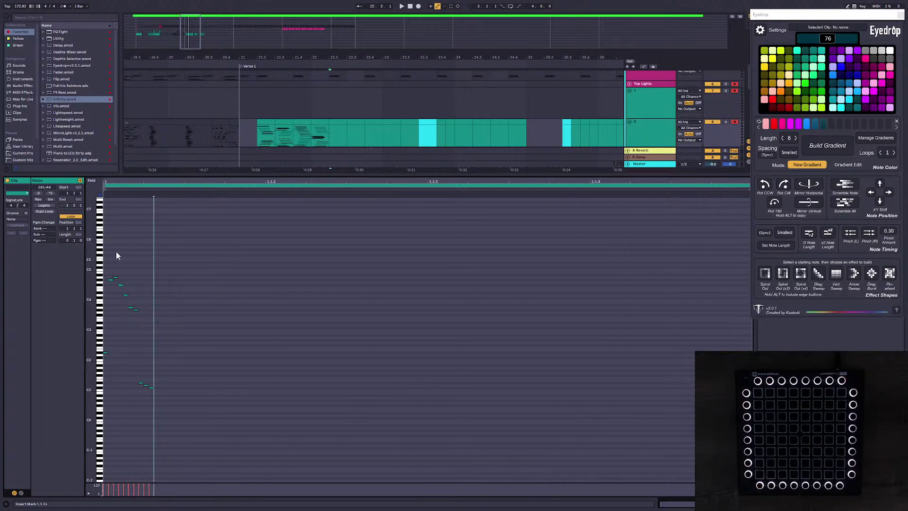
Step: Finish the fifth Verse 1 clip's run of short notes and clone all of them rotated 180 degrees
key(Right)
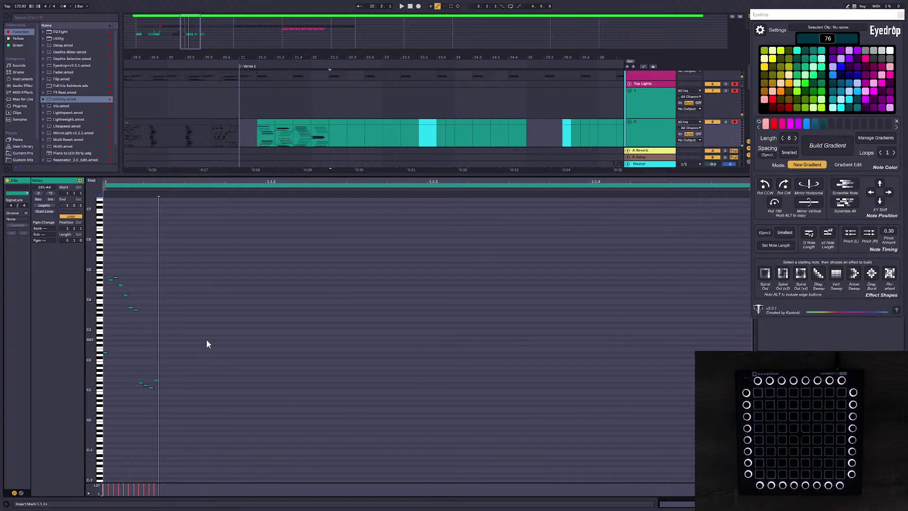
drag(192, 451, 19, 146)
alt+click(773, 203)
click(436, 375)
key(ctrl+a)
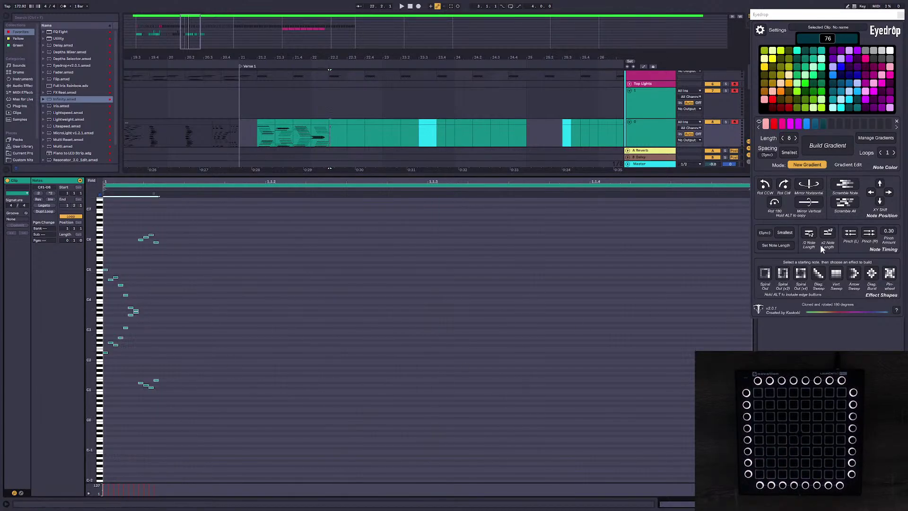
Step: Double the fifth clip's note lengths, apply the eight-color gradient, and play the notes stretched across nearly the whole clip
click(827, 234)
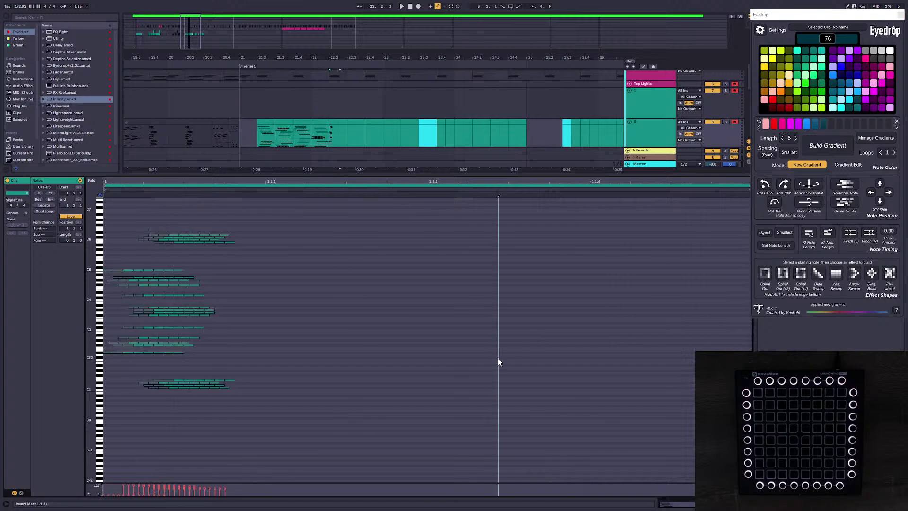
drag(224, 194, 691, 227)
click(682, 325)
key(space)
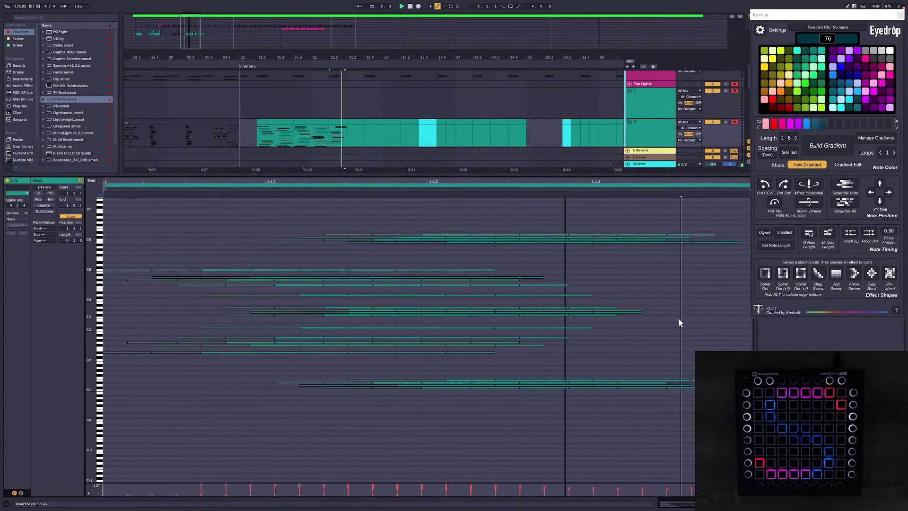
key(space)
Step: Go back to the Intro section and play the arrangement from half a bar before its marker
drag(474, 175, 472, 382)
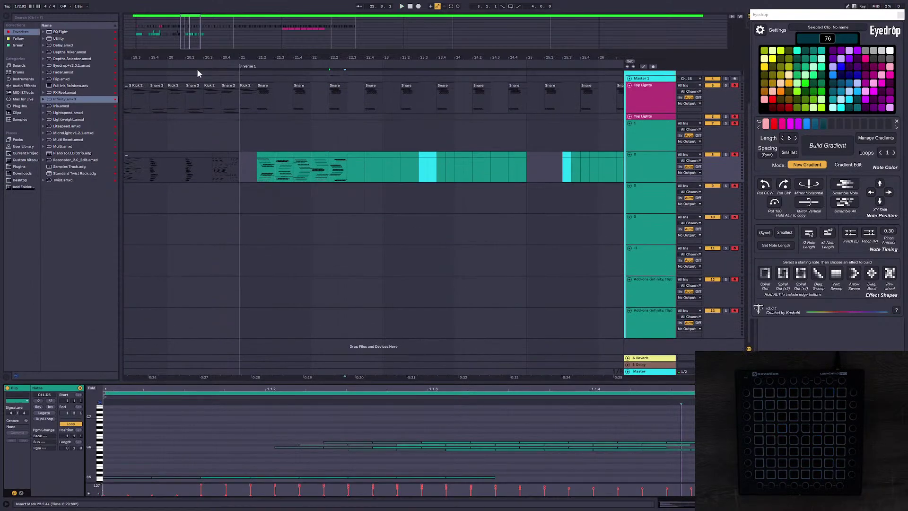
drag(191, 36, 179, 10)
click(164, 138)
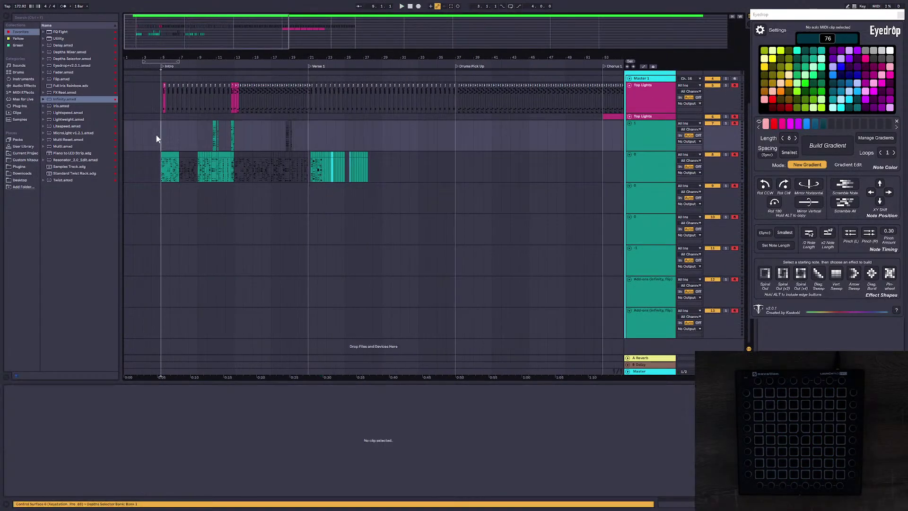
click(153, 135)
drag(145, 58, 204, 72)
click(241, 128)
key(space)
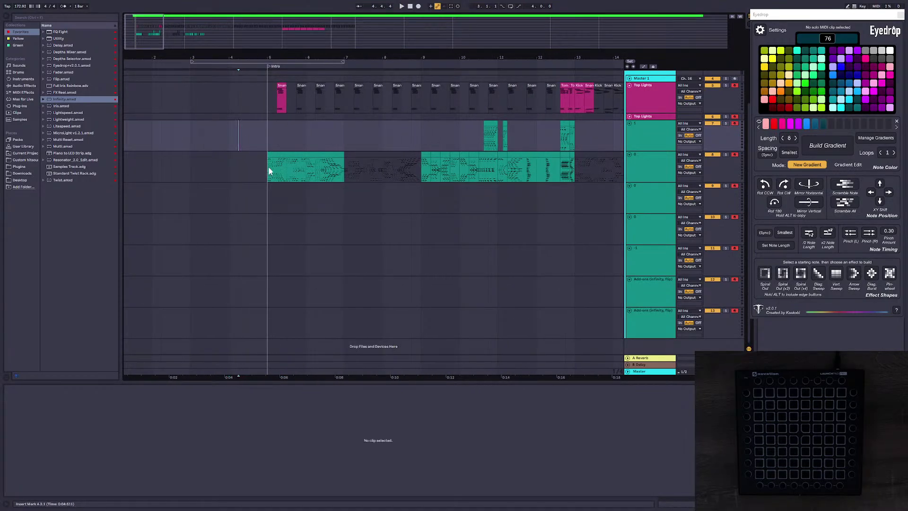
Step: Insert an empty half-bar MIDI clip ending at the Intro marker on the first light track, and play from the first Intro clip
drag(251, 140, 286, 170)
right_click(258, 131)
click(289, 190)
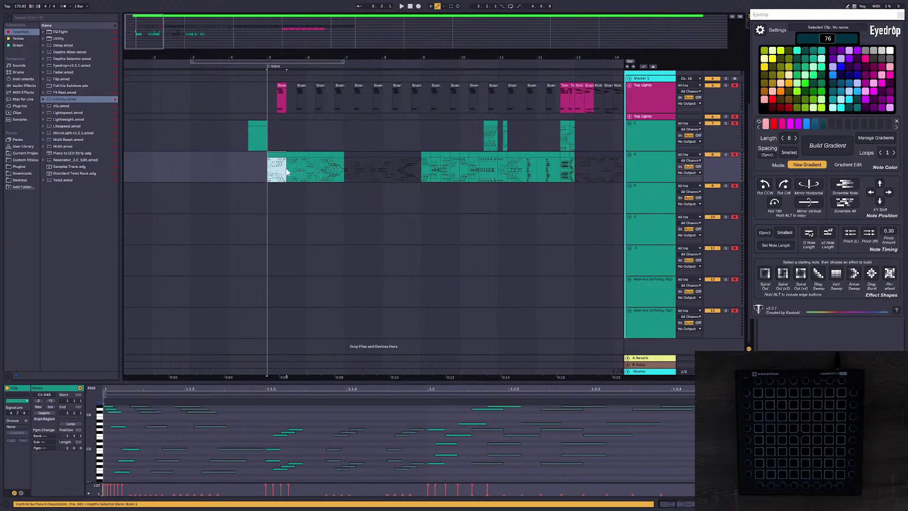
drag(267, 58, 239, 85)
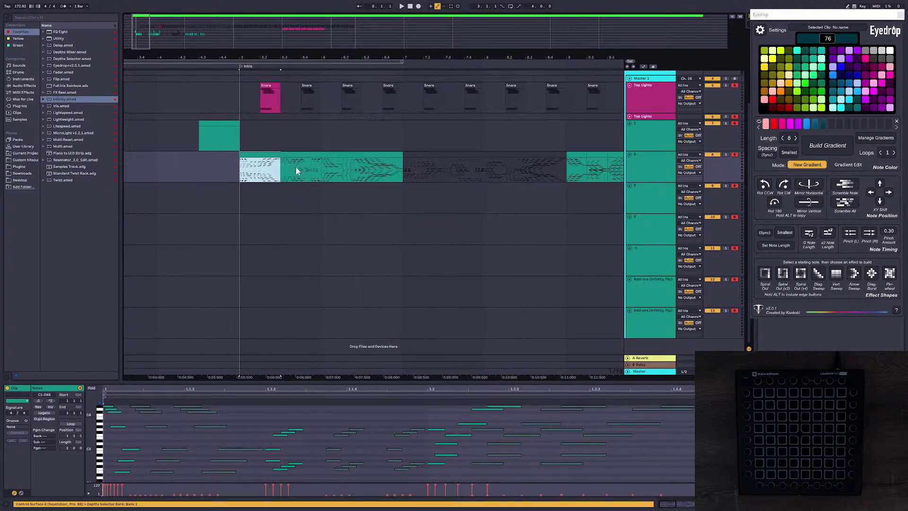
key(space)
key(space)
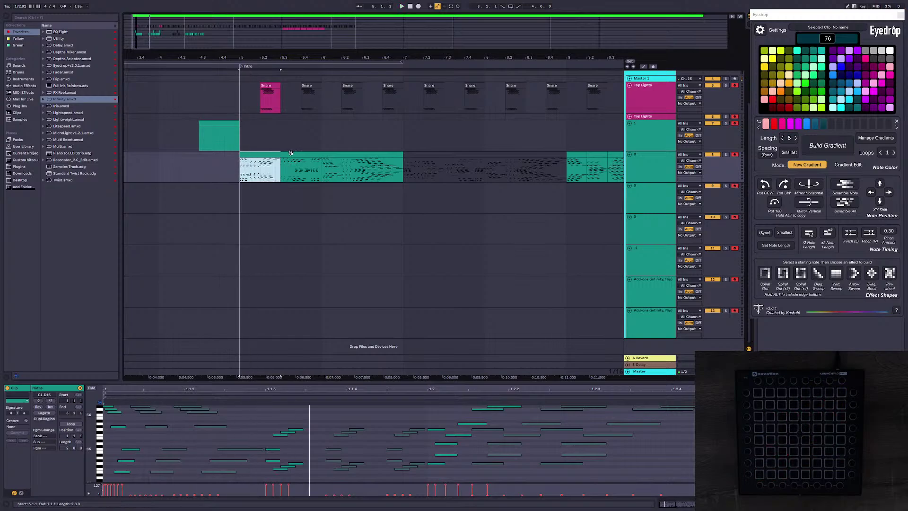
Step: Step-enter a short rising run of notes in the new pre-Intro clip and clone them mirrored horizontally and vertically
click(209, 131)
click(211, 124)
drag(98, 416, 71, 416)
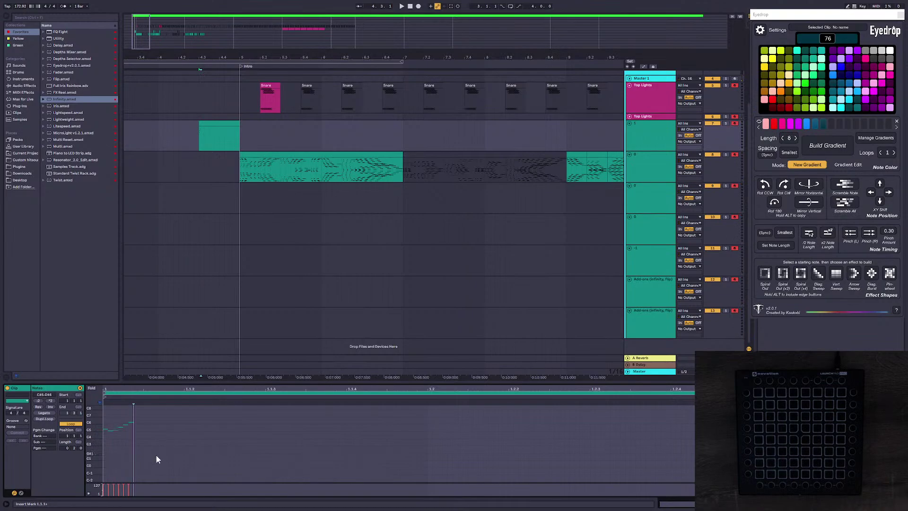
drag(156, 455, 103, 412)
alt+click(807, 186)
alt+click(809, 203)
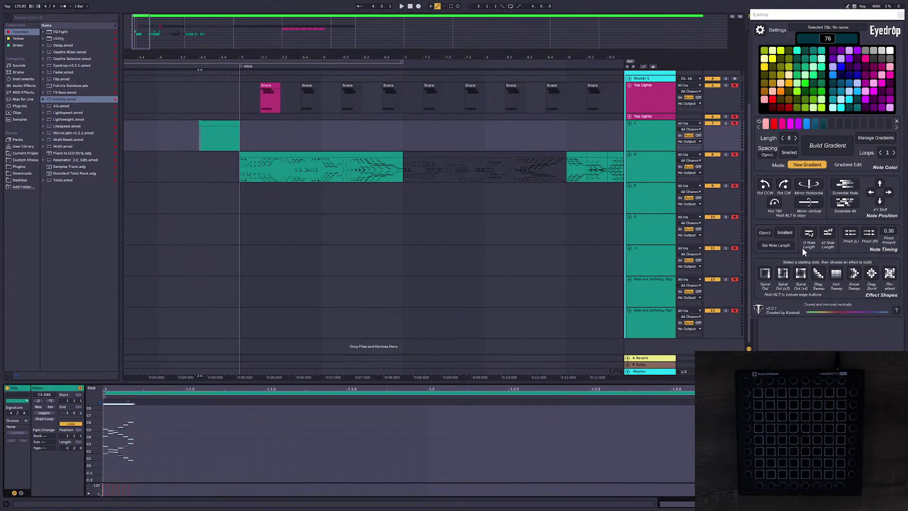
Step: Load the saved seven-color greyscale gradient into Eyedrop
click(882, 140)
click(786, 256)
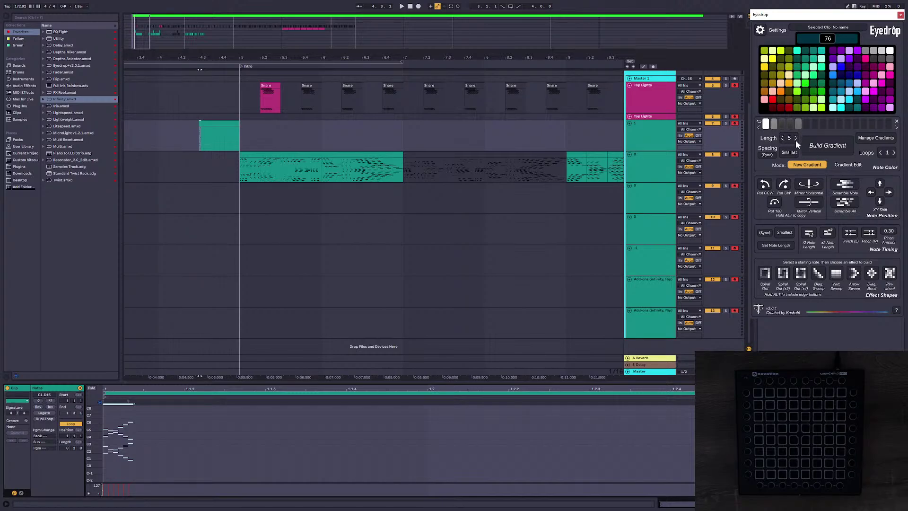
click(876, 137)
click(867, 151)
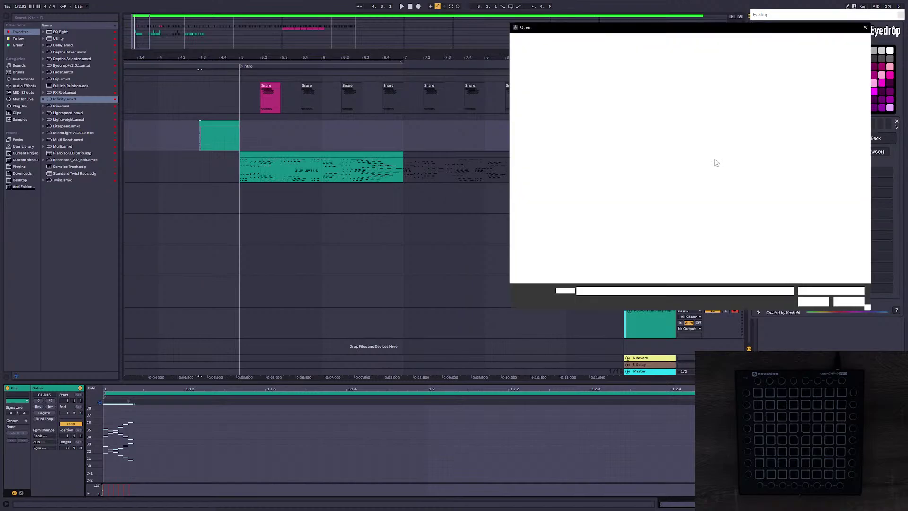
double_click(625, 82)
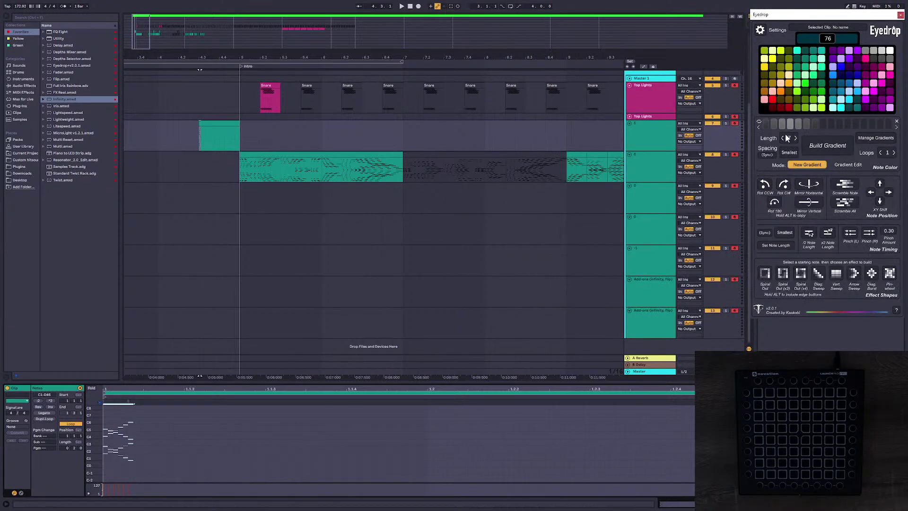
Step: Apply the seven-color gradient to the pre-Intro clip's mirrored notes, stretch them across the whole clip, and play it
click(399, 423)
key(ctrl+a)
drag(359, 382, 405, 190)
click(826, 146)
click(231, 400)
key(ctrl+a)
click(827, 145)
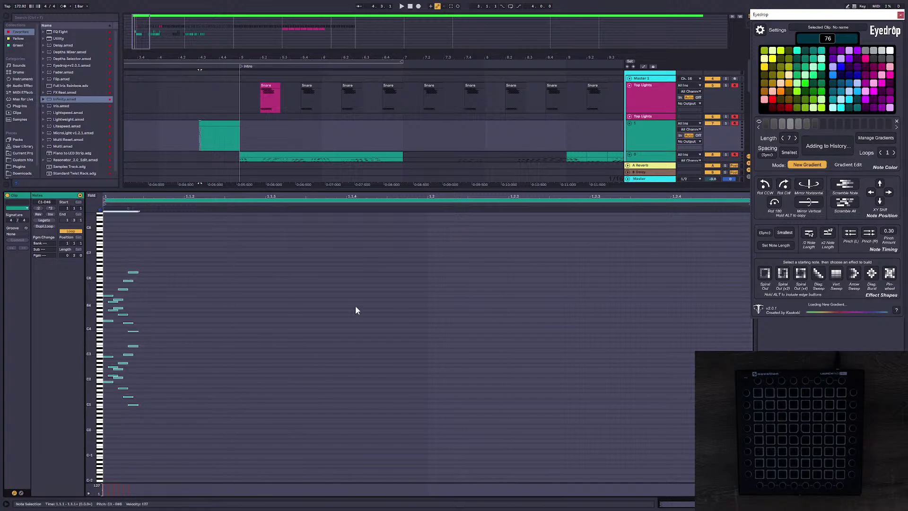
drag(189, 209, 680, 209)
key(space)
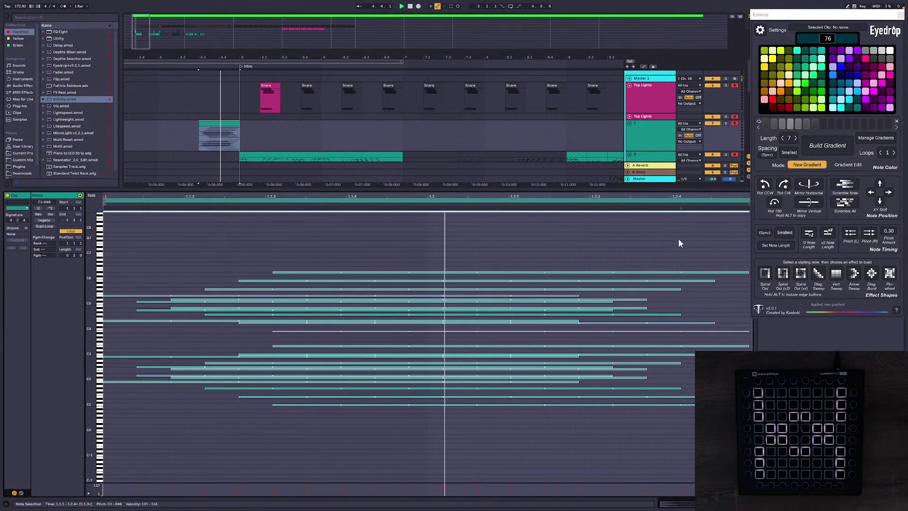
Step: Pinch the mirrored notes' timing to the right twice by 0.30 and play the result
click(868, 238)
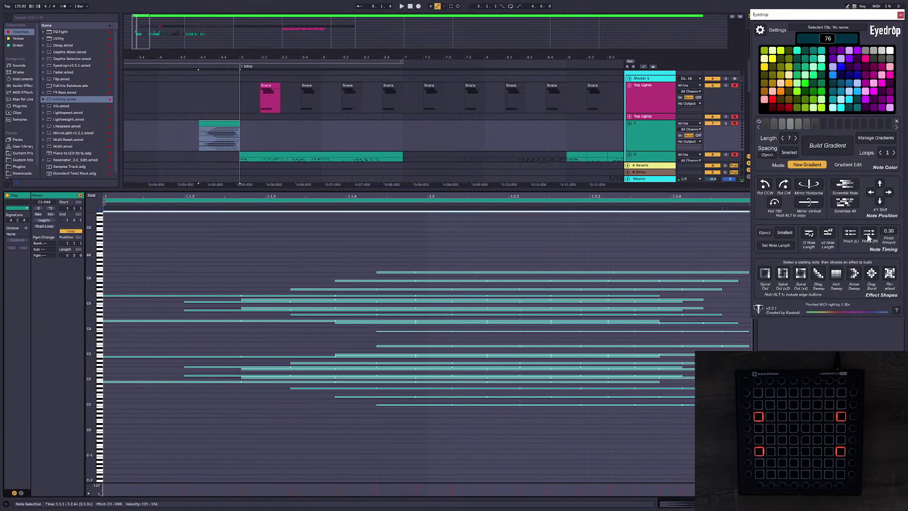
click(869, 237)
key(space)
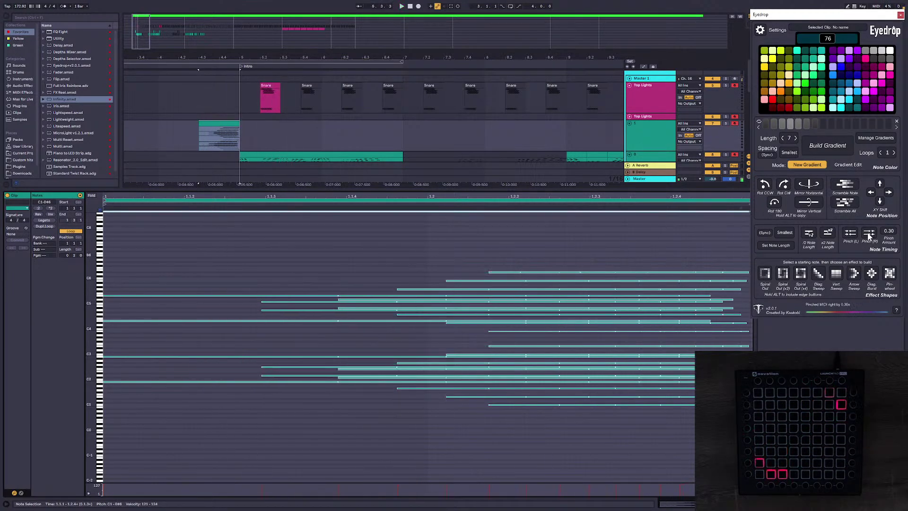
key(space)
key(space)
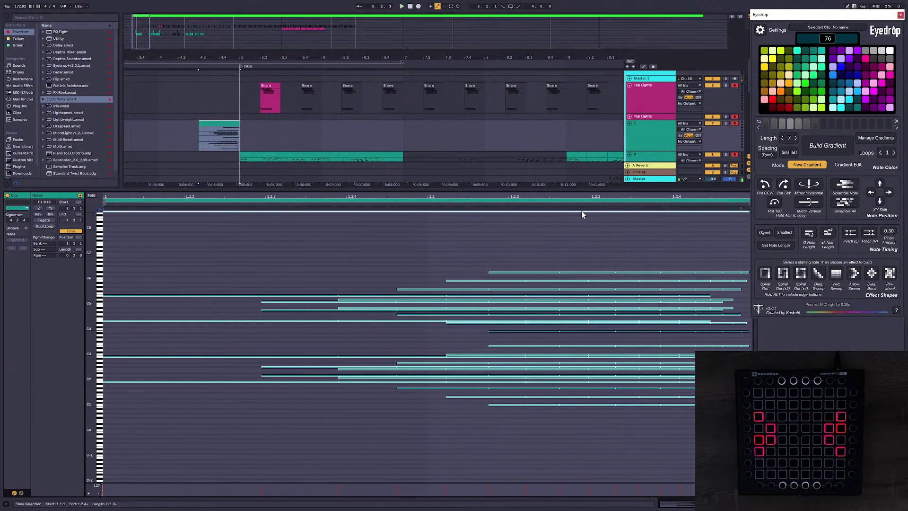
Step: Delete all of the pre-Intro clip's notes, step-enter a few short replacement notes, and delete those as well
click(219, 129)
click(494, 280)
key(ctrl+a)
key(Delete)
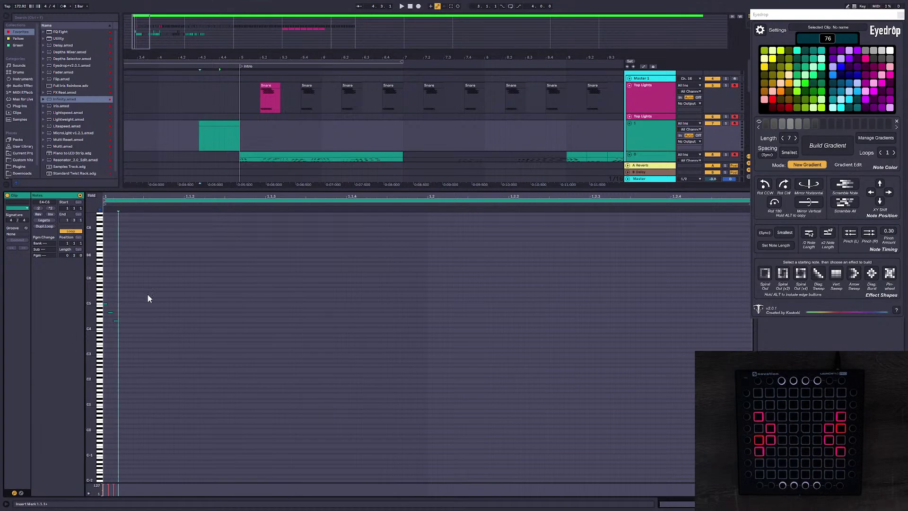
drag(151, 367, 107, 298)
key(Delete)
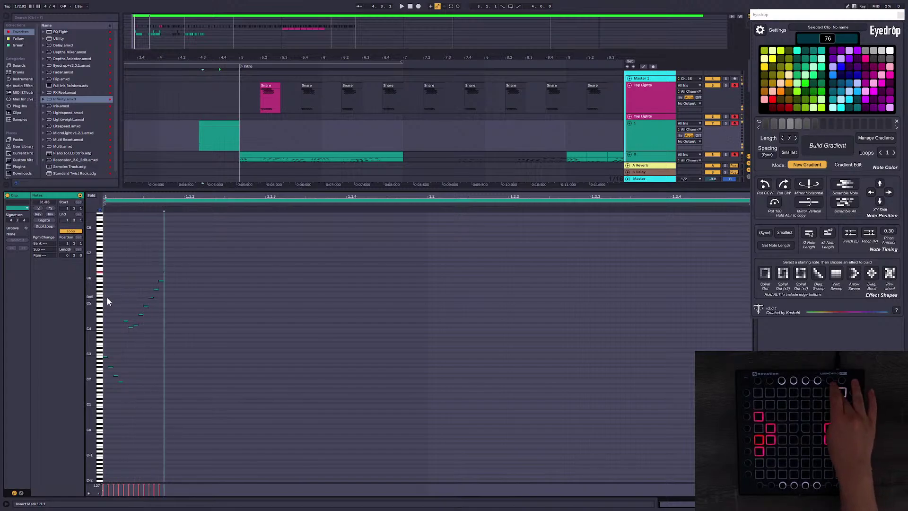
Step: Step-enter a longer run of short notes at the pre-Intro clip's start and clone them rotated 180 degrees
key(ctrl+a)
alt+click(774, 204)
click(422, 366)
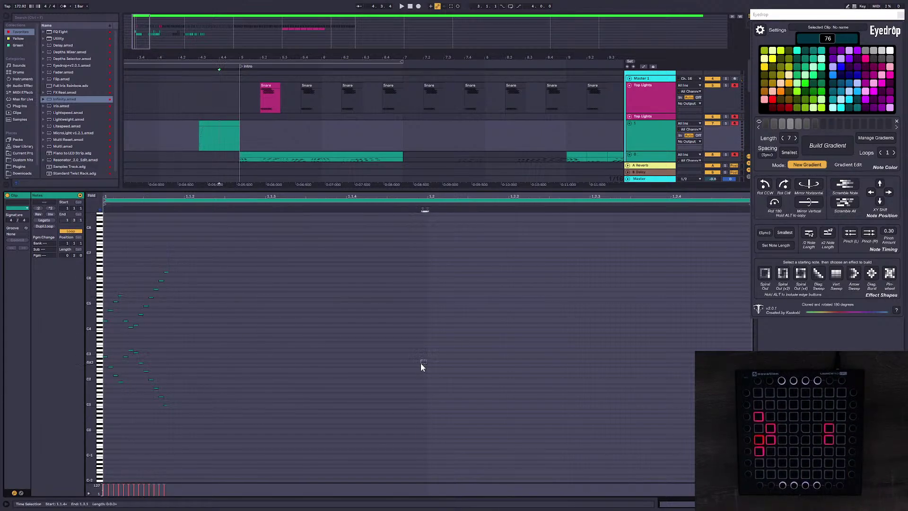
key(ctrl+a)
Step: Double the rotated pattern's note lengths, apply the seven-color gradient, and play the notes stretched across most of the pre-Intro clip
click(831, 233)
click(826, 146)
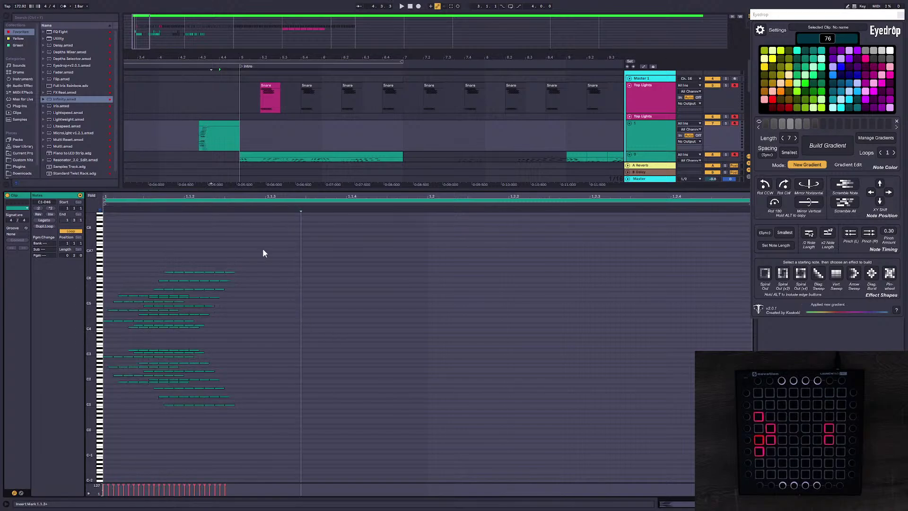
drag(225, 209, 662, 226)
key(space)
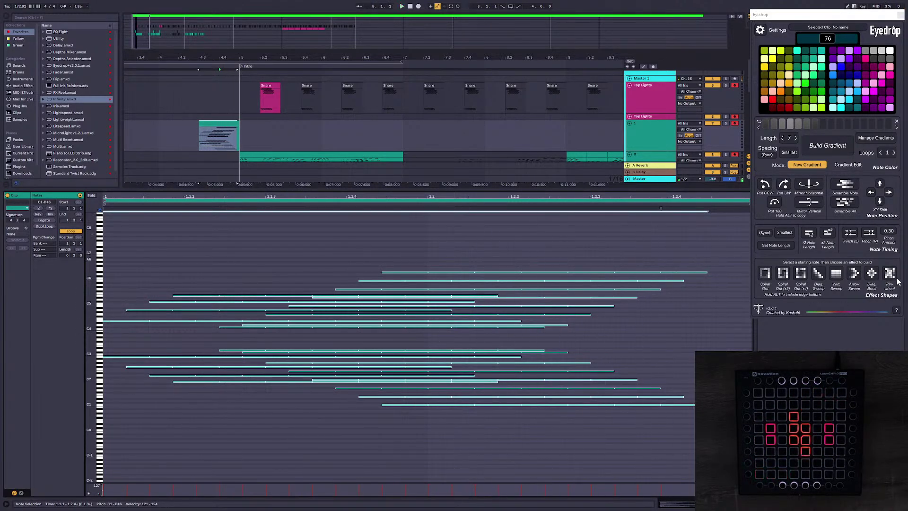
Step: Stretch the pre-Intro notes slightly longer, pinch their timing to the right twice by 0.30, and play the clip
drag(667, 211, 687, 211)
click(871, 234)
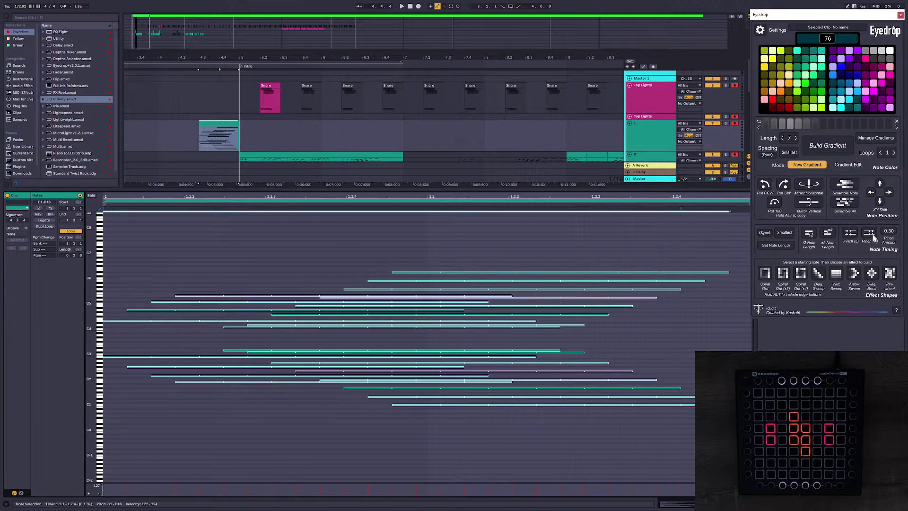
click(865, 235)
click(728, 213)
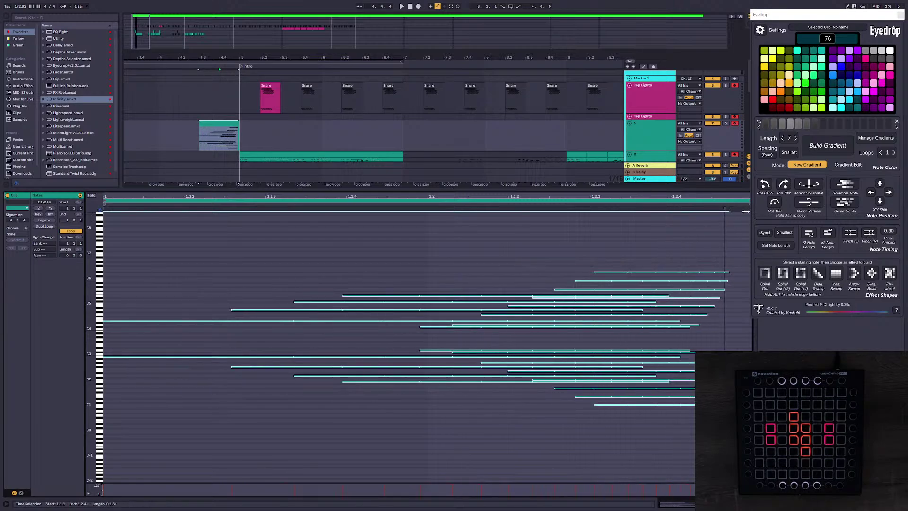
key(space)
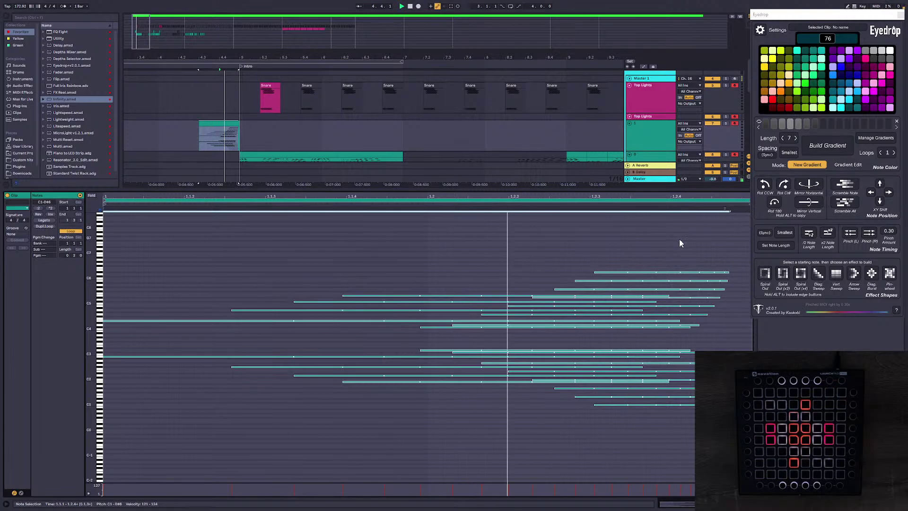
key(space)
Step: Play the arrangement from half a bar before the pre-Intro clip through into Verse 1
click(160, 137)
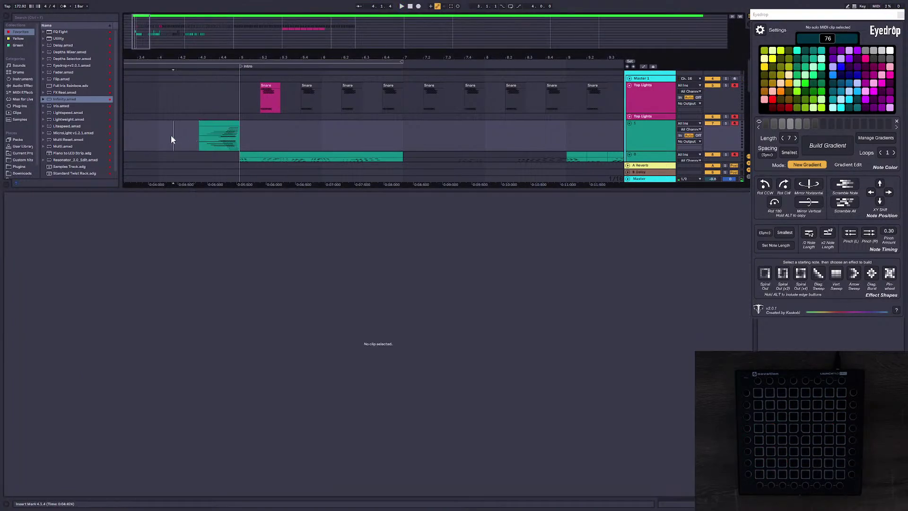
click(161, 137)
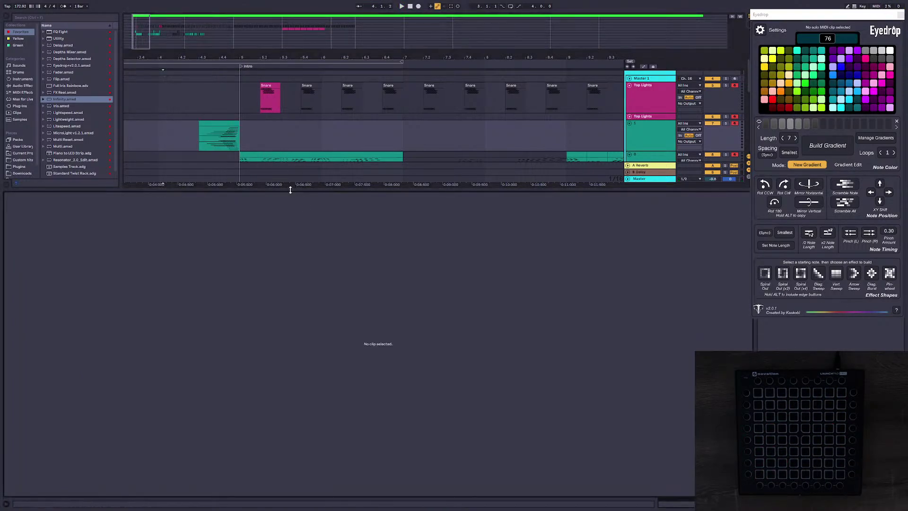
drag(290, 190, 290, 356)
click(159, 139)
key(space)
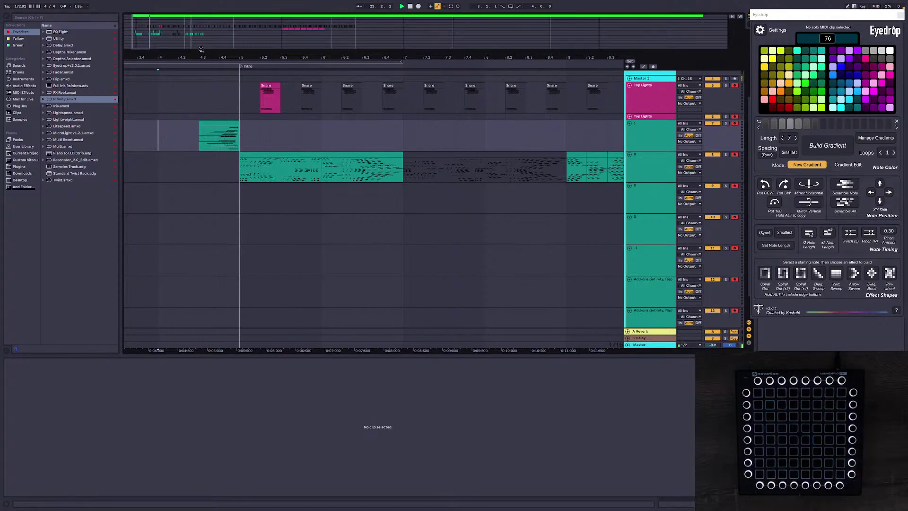
Step: Follow the playback through the Verse 1 clips and survey the arrangement up to the Drums Pick Up section
drag(201, 50, 202, 24)
click(307, 169)
click(377, 228)
drag(204, 57, 203, 37)
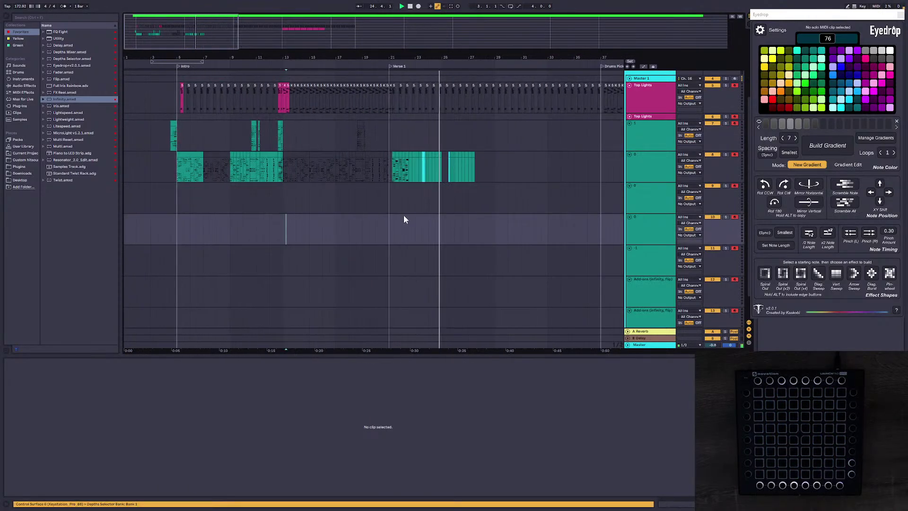
click(461, 228)
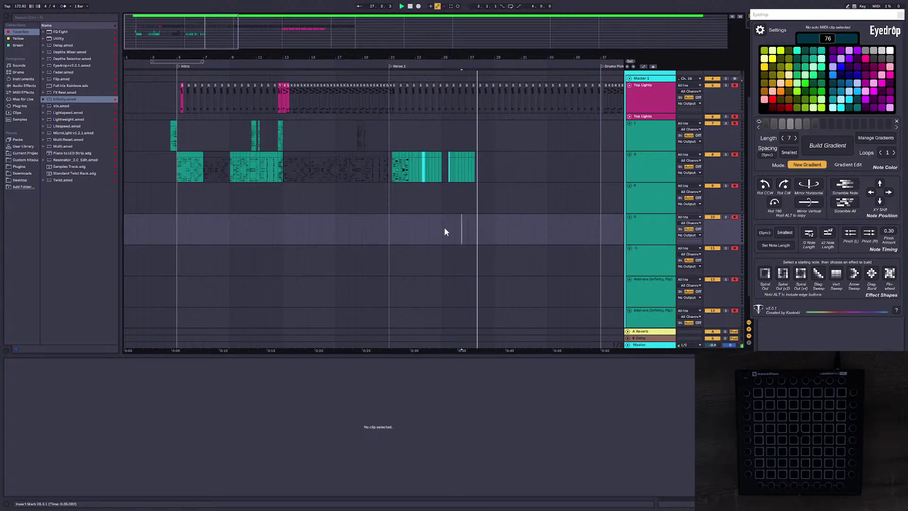
click(475, 250)
key(Up)
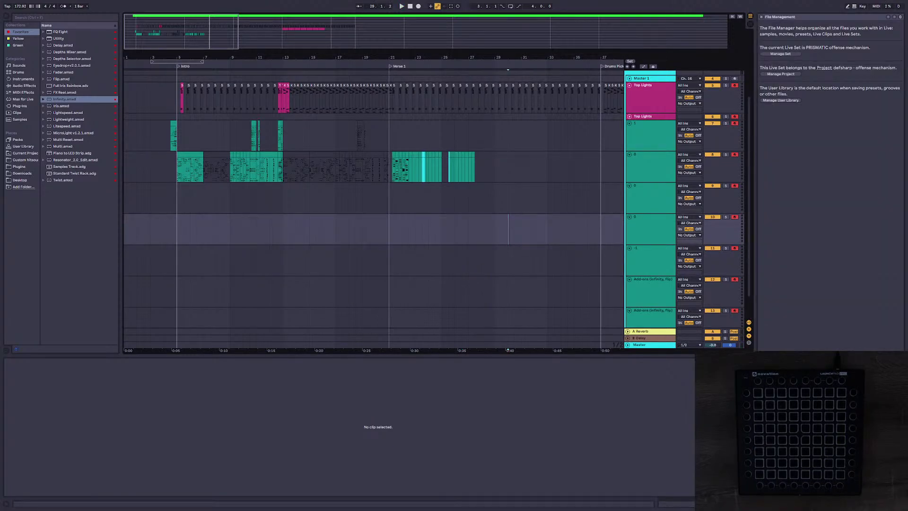
mouse_move(208, 38)
mouse_down()
mouse_move(207, 24)
mouse_move(207, 33)
mouse_up()
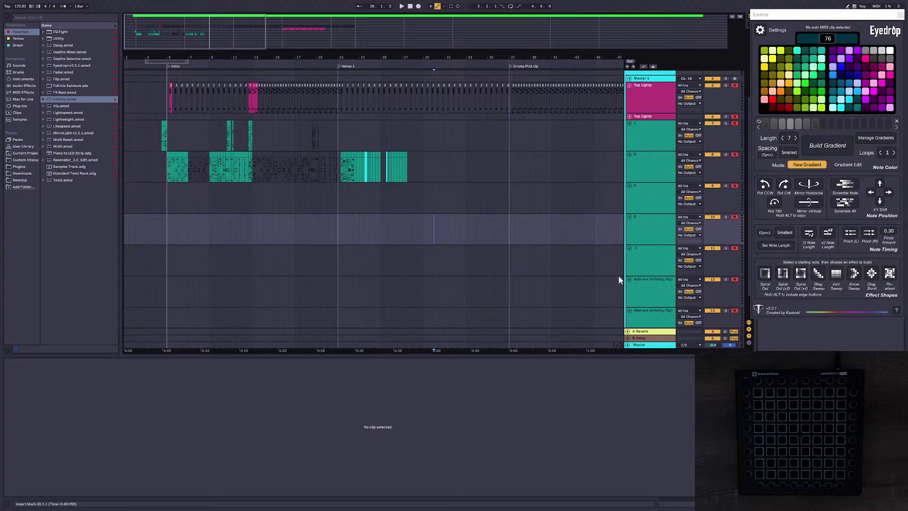
Step: Survey the arrangement from the Intro through Verse 1 to Drums Pick Up and find which light clips are filled
ctrl+scroll(289, 106, up, 6)
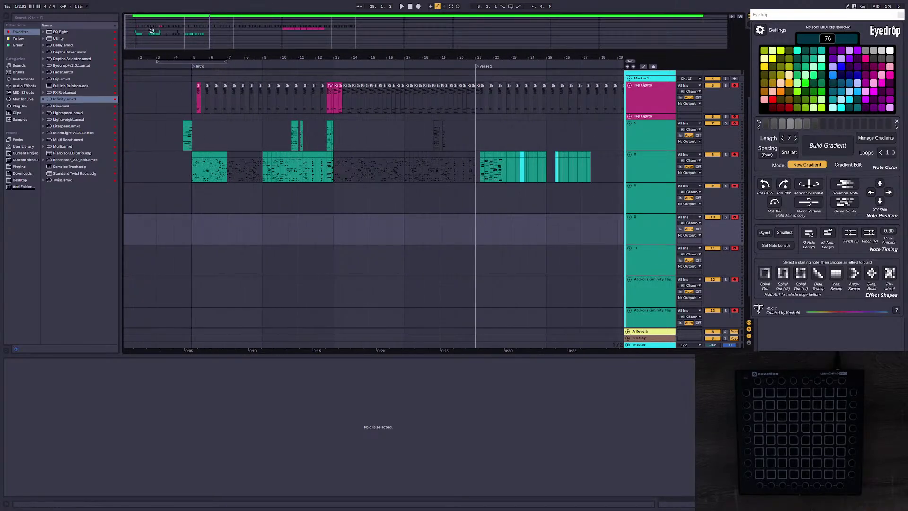
drag(156, 38, 159, 27)
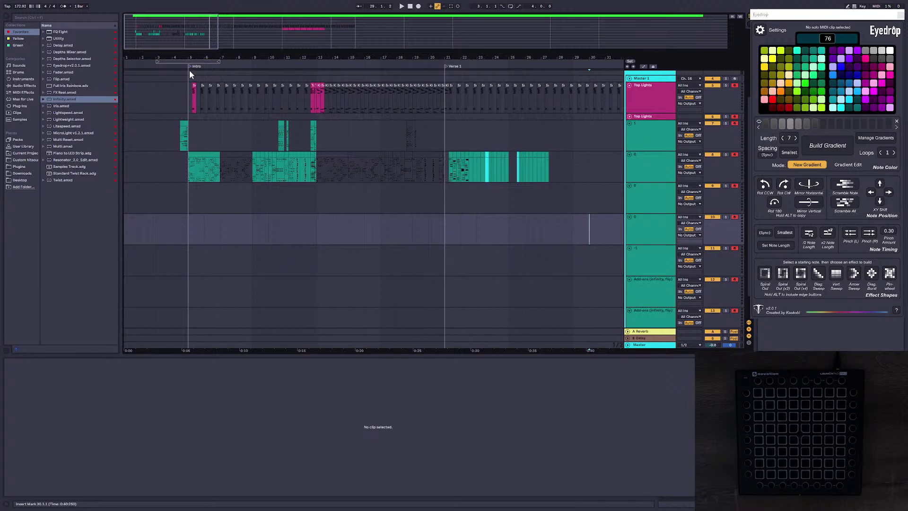
drag(176, 29, 176, 34)
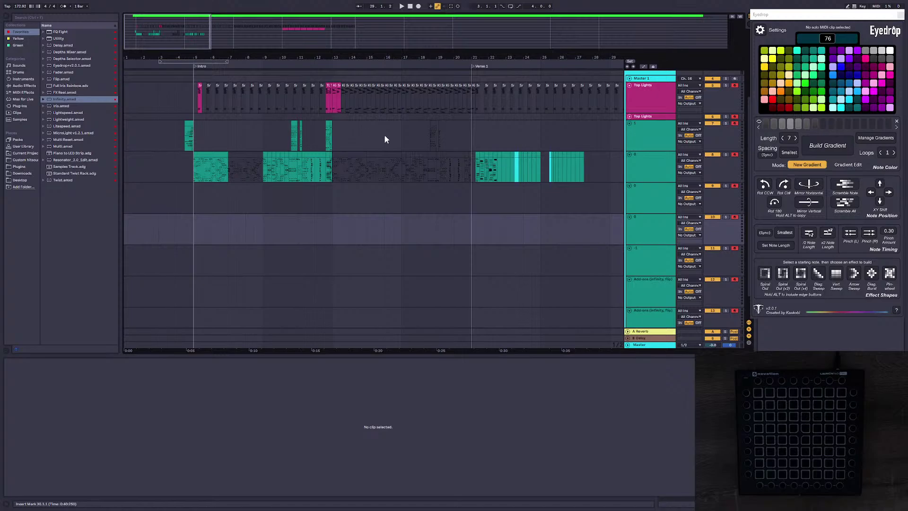
mouse_move(172, 39)
mouse_down()
mouse_move(172, 28)
mouse_move(182, 42)
mouse_move(170, 46)
mouse_move(163, 30)
mouse_up()
scroll(370, 296, up, 4)
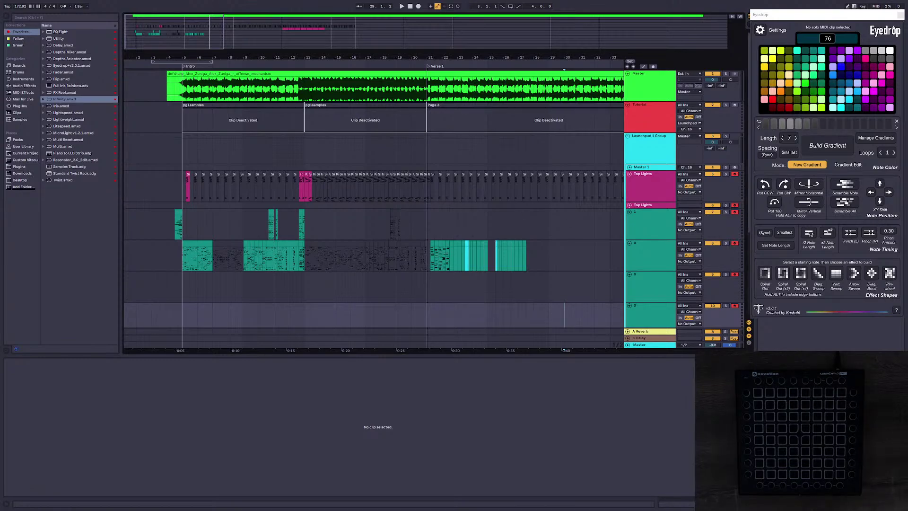
drag(178, 41, 203, 34)
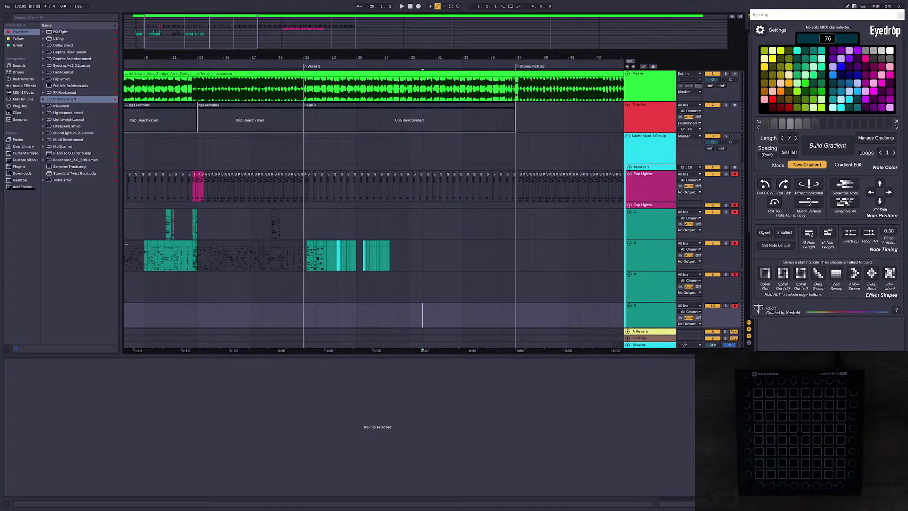
click(417, 245)
click(320, 226)
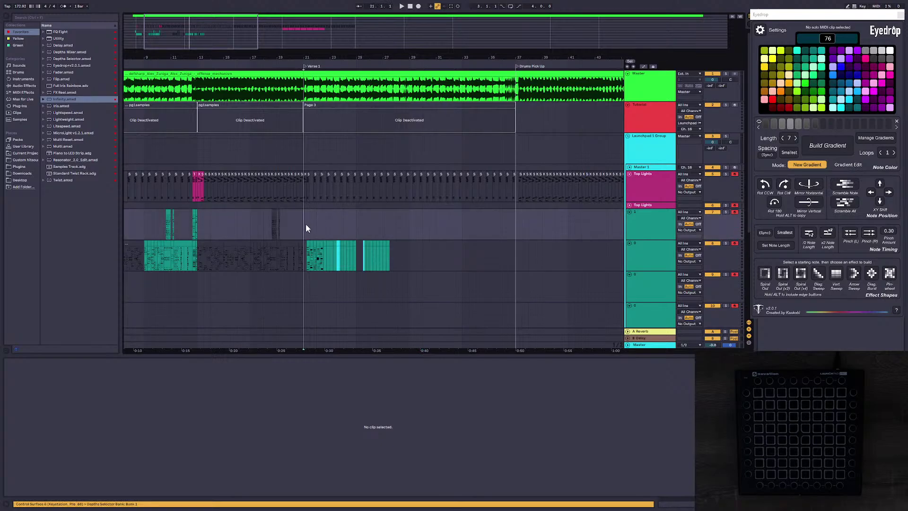
click(306, 223)
drag(353, 57, 434, 58)
click(168, 216)
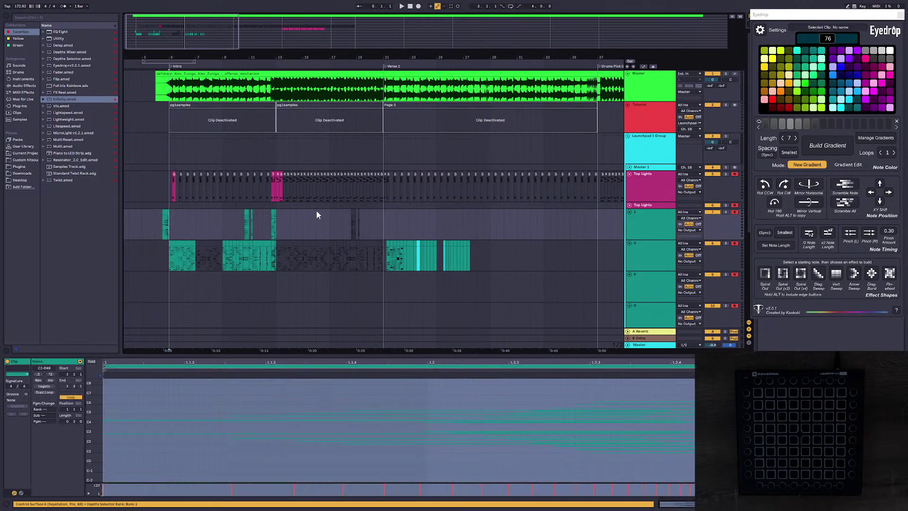
click(216, 223)
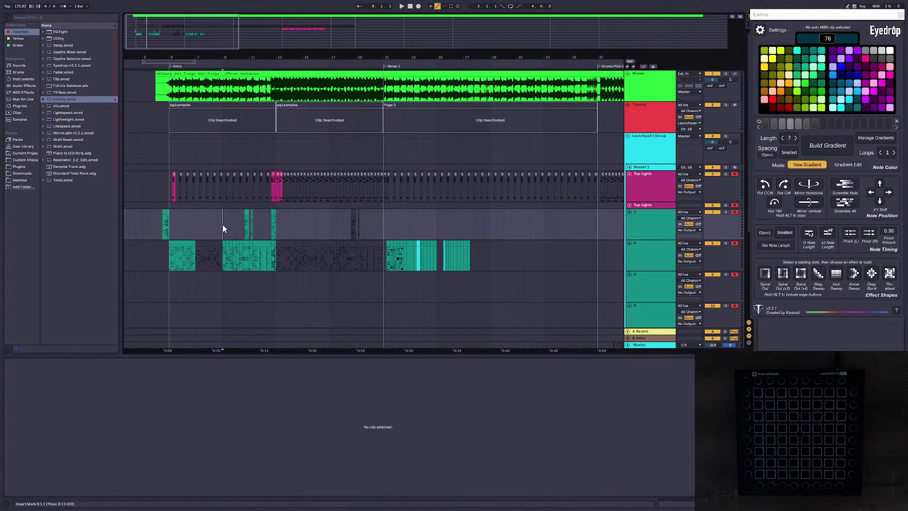
scroll(382, 224, up, 5)
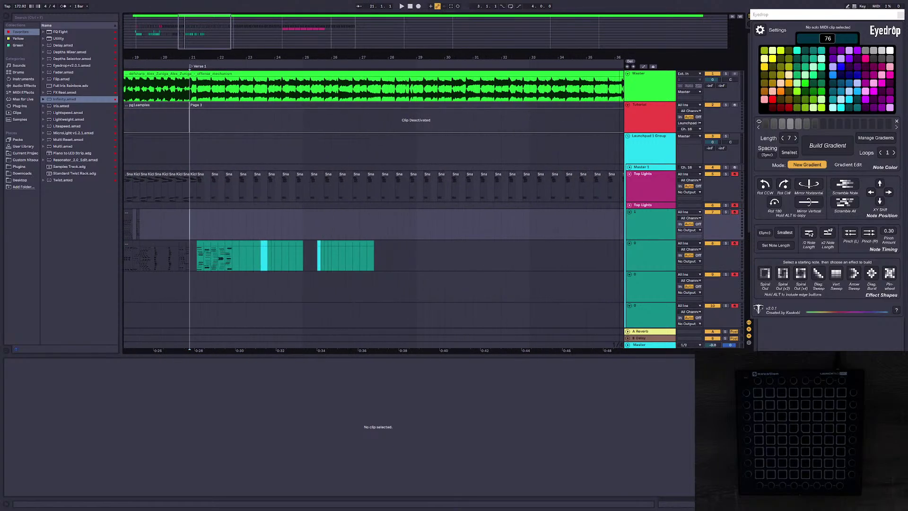
Step: Play the arrangement from the start of Verse 1, and again from the first Verse 1 light clip
key(space)
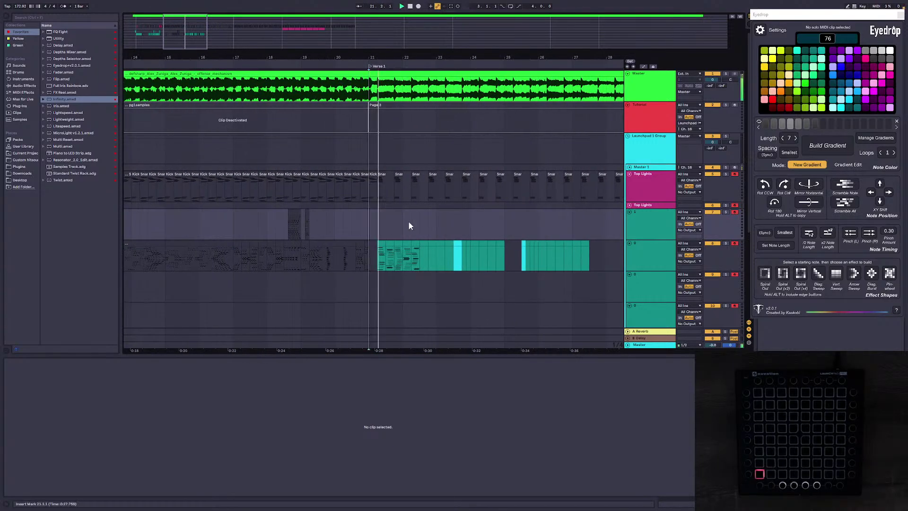
key(space)
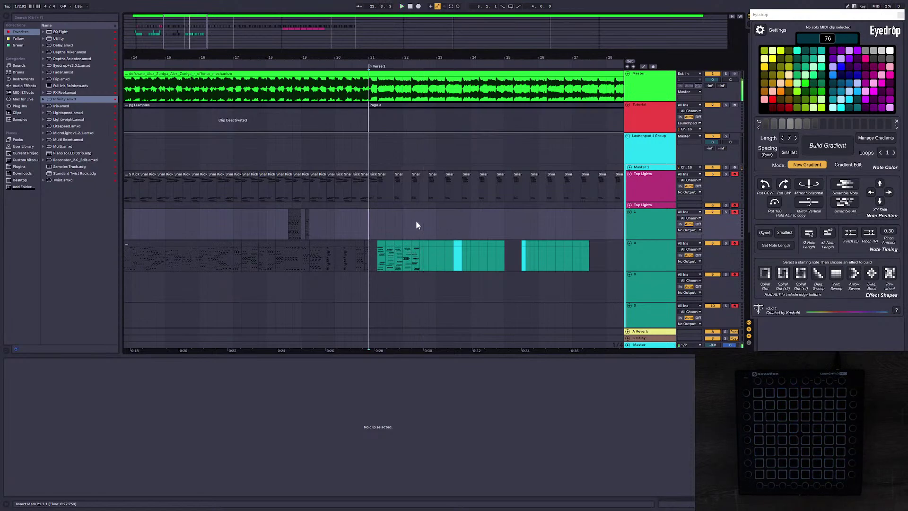
scroll(472, 264, up, 4)
click(285, 242)
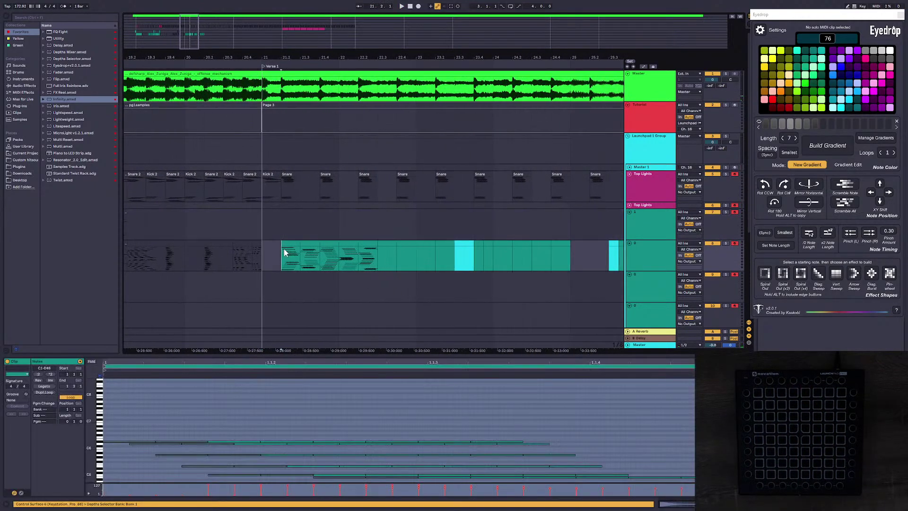
key(space)
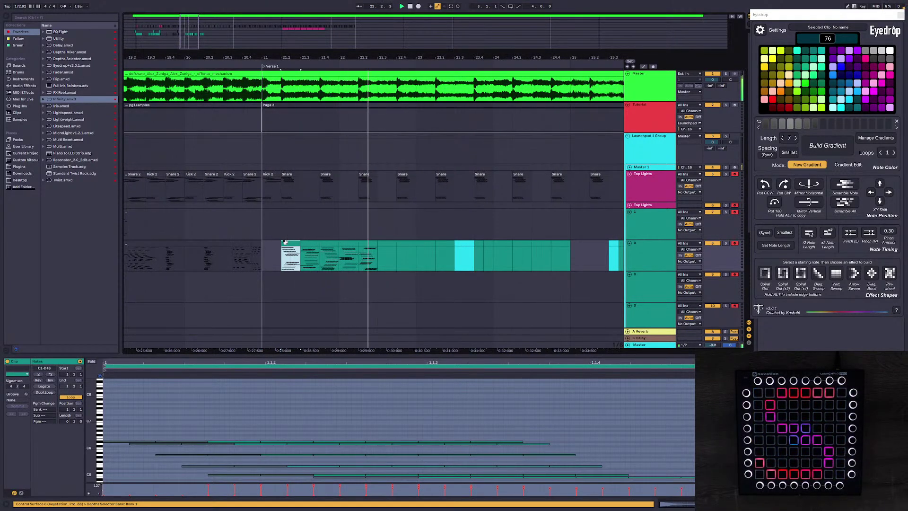
key(space)
Step: Step-record a falling and rising run of eight single Launchpad notes into the first empty Verse 1 clip
click(384, 243)
click(106, 386)
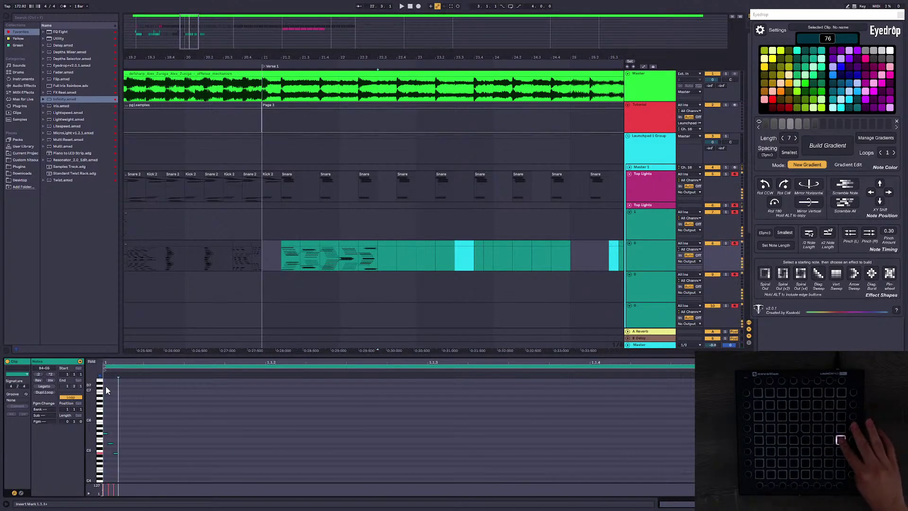
key(Right)
key(Right)
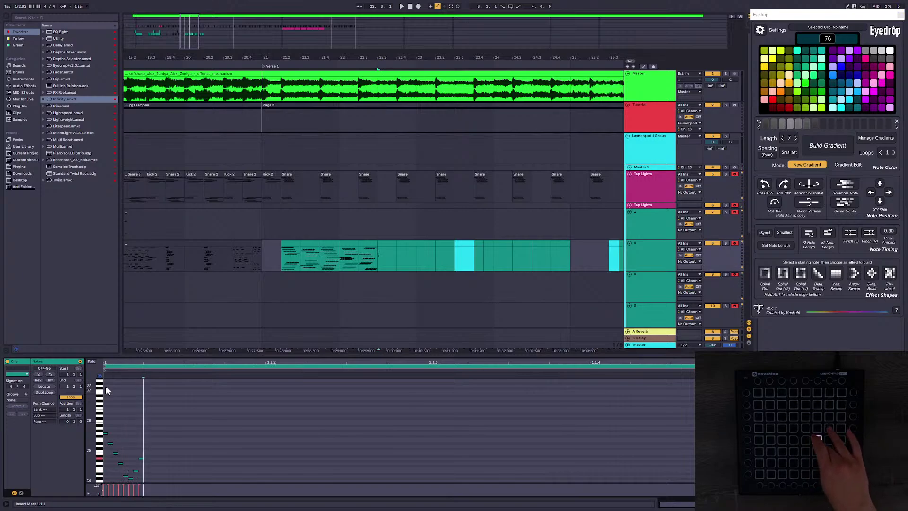
drag(93, 466, 56, 461)
mouse_move(174, 450)
mouse_down()
mouse_move(63, 340)
mouse_move(306, 475)
mouse_move(30, 286)
mouse_move(175, 393)
mouse_move(138, 408)
mouse_up()
key(ctrl+a)
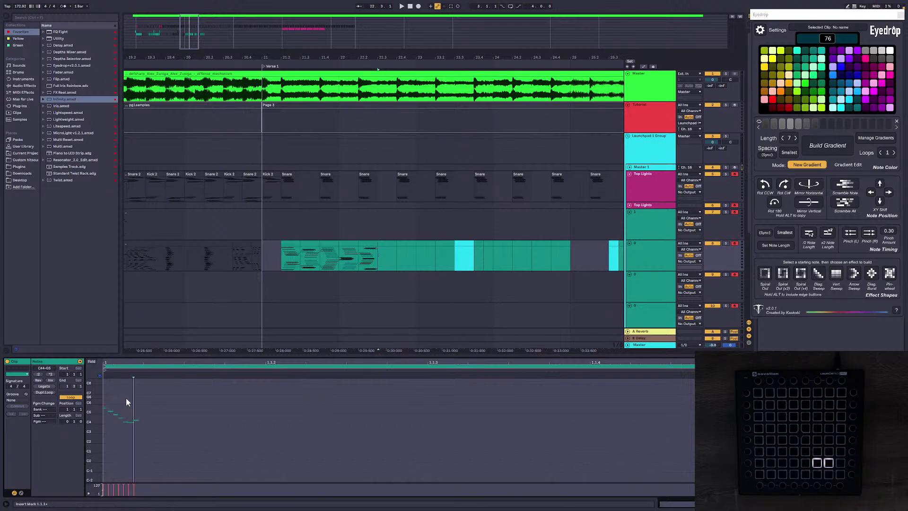
key(Right)
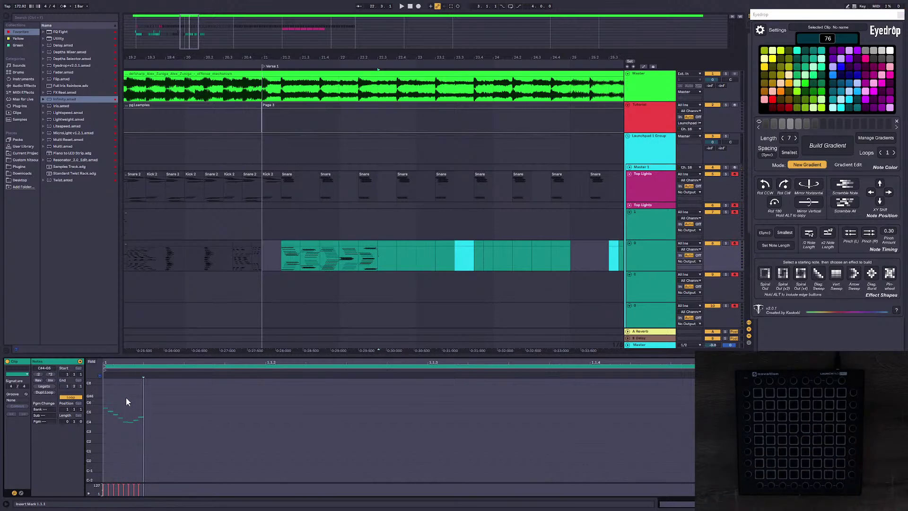
Step: Add a copy of the recorded notes rotated 180 degrees and select all notes in the clip
drag(169, 441, 101, 381)
alt+click(774, 203)
click(551, 439)
key(ctrl+a)
Step: Apply the saved eight-color pink-to-blue-to-teal gradient to the mirrored pattern and stretch its notes across the clip
click(876, 138)
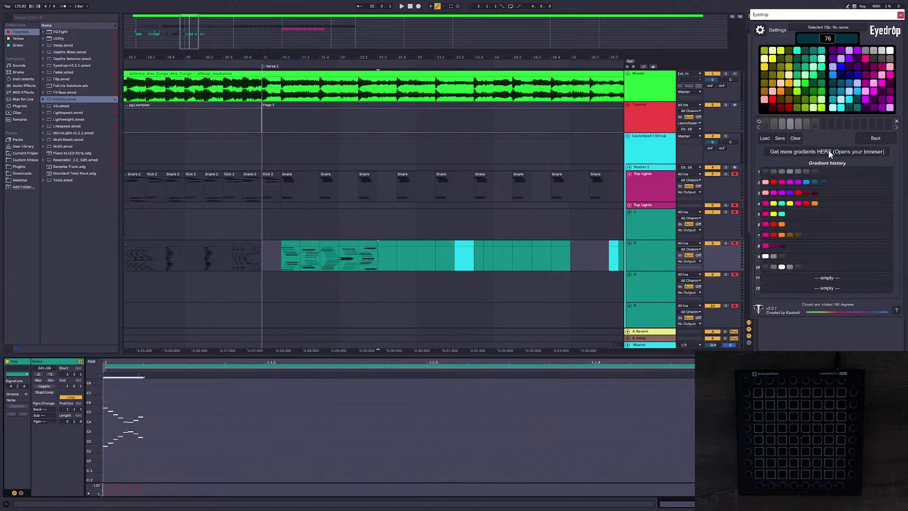
click(792, 190)
click(458, 453)
key(ctrl+a)
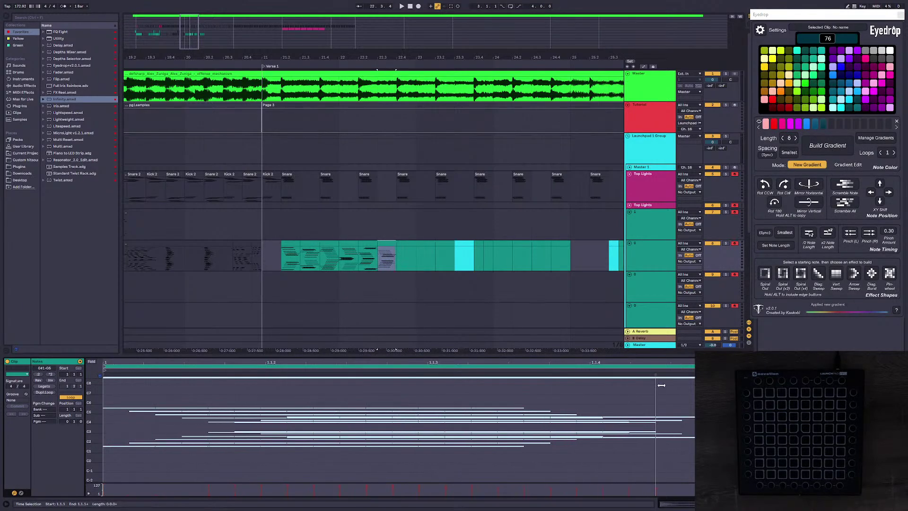
Step: Play back the light clips from 21.2 and again from 22.2 to review the existing effects
click(292, 242)
key(space)
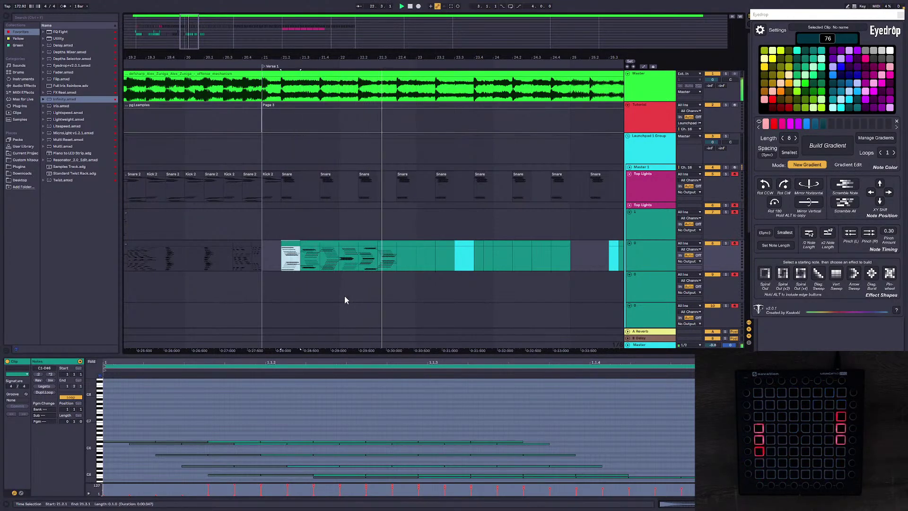
click(419, 244)
key(space)
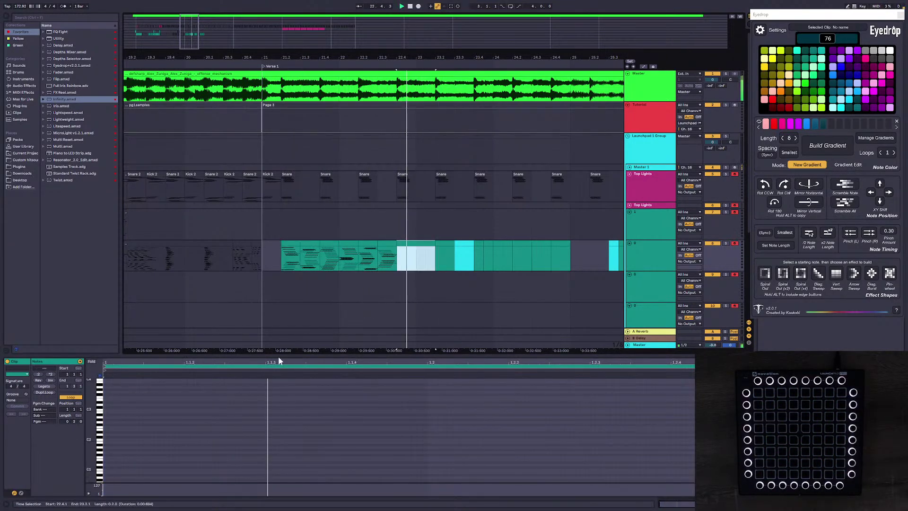
key(space)
click(106, 416)
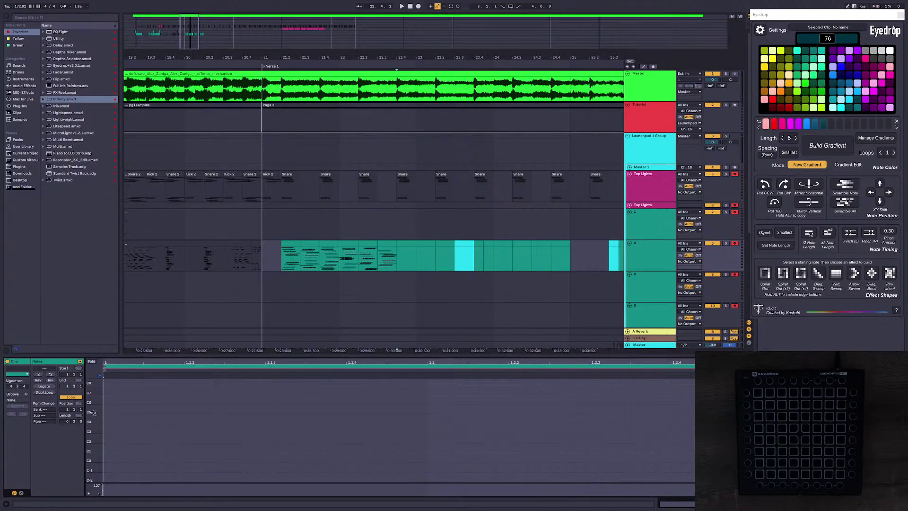
click(386, 244)
click(369, 243)
key(space)
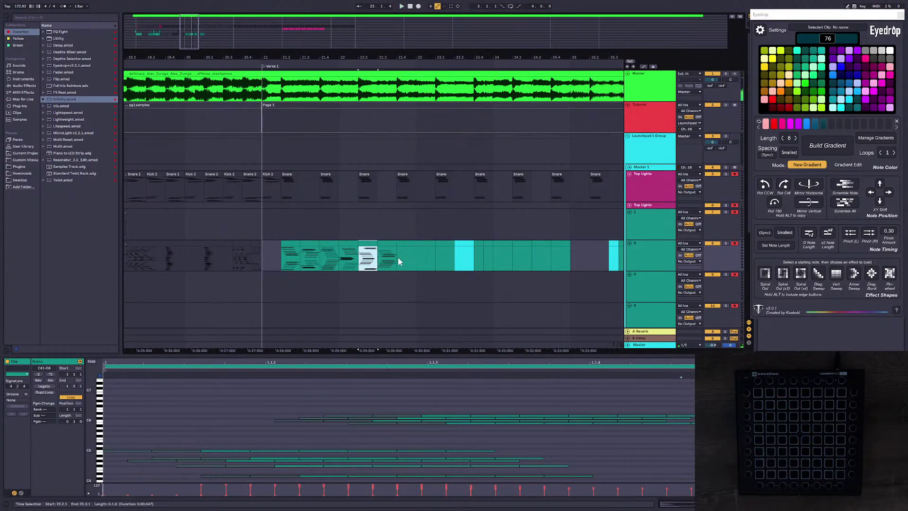
key(space)
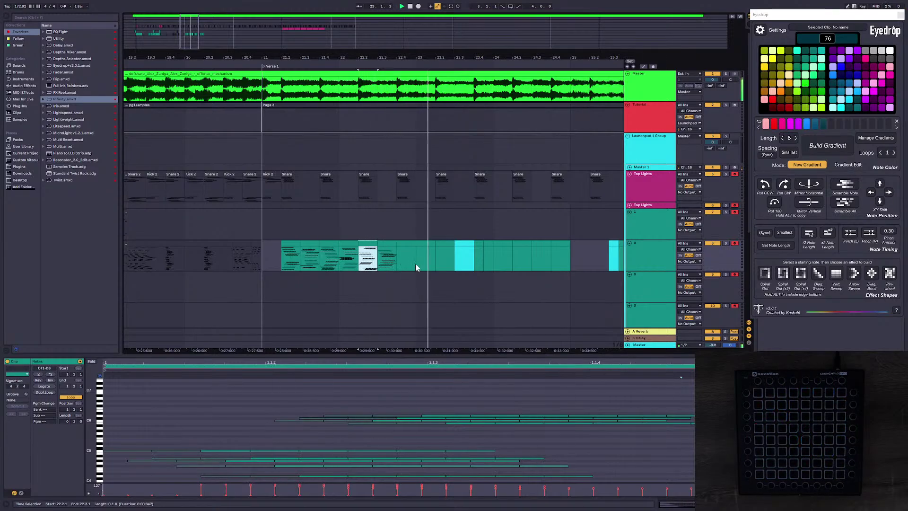
key(space)
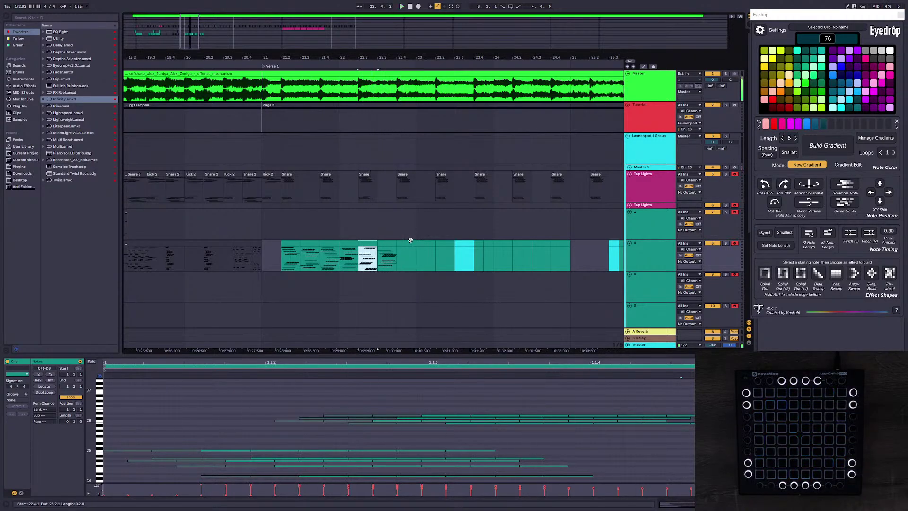
Step: Step-record a run of notes from the Launchpad into the empty clip at 22.4
click(410, 240)
click(409, 243)
click(115, 419)
key(Left)
key(Left)
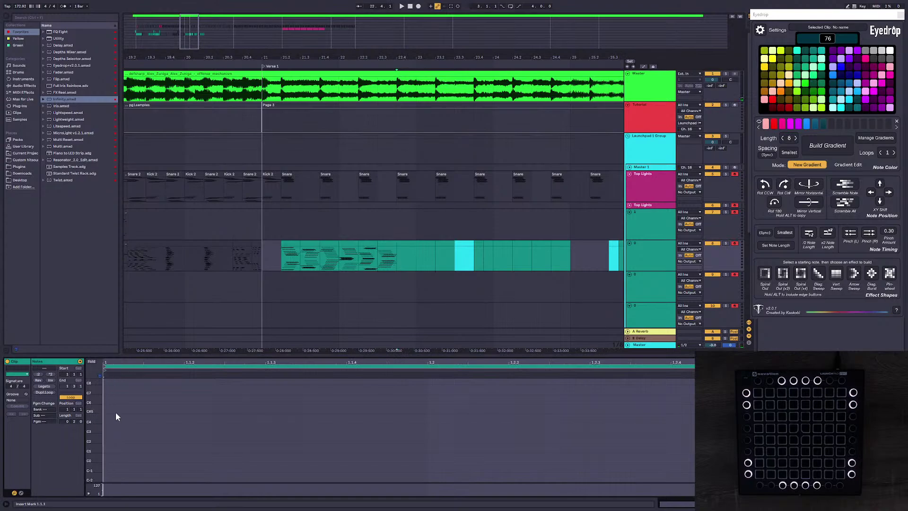
key(Right)
key(Right)
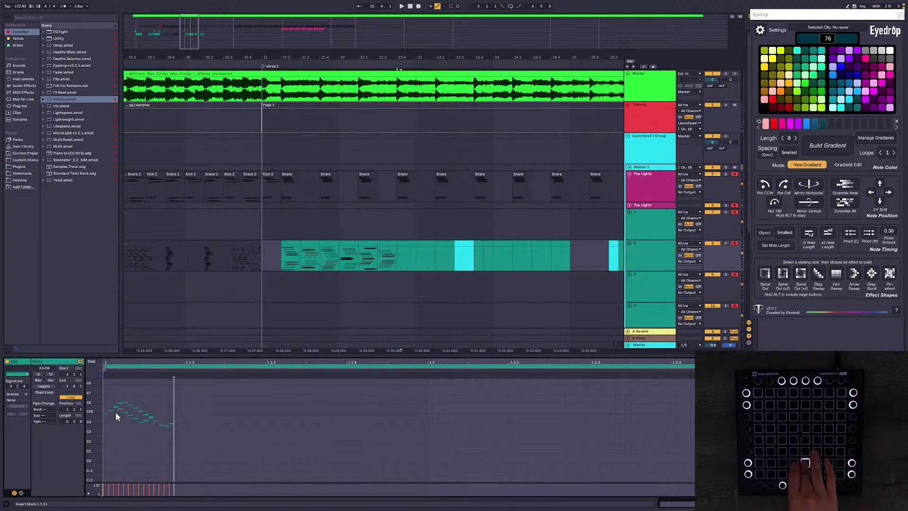
Step: Add a 180-degree rotated copy of all recorded notes and duplicate the combined pattern once
key(ctrl+a)
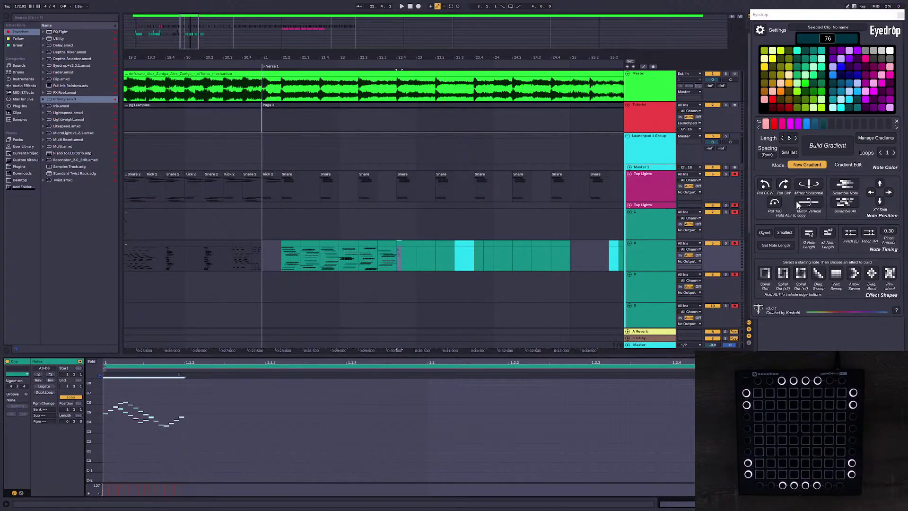
alt+click(774, 201)
click(184, 456)
key(ctrl+a)
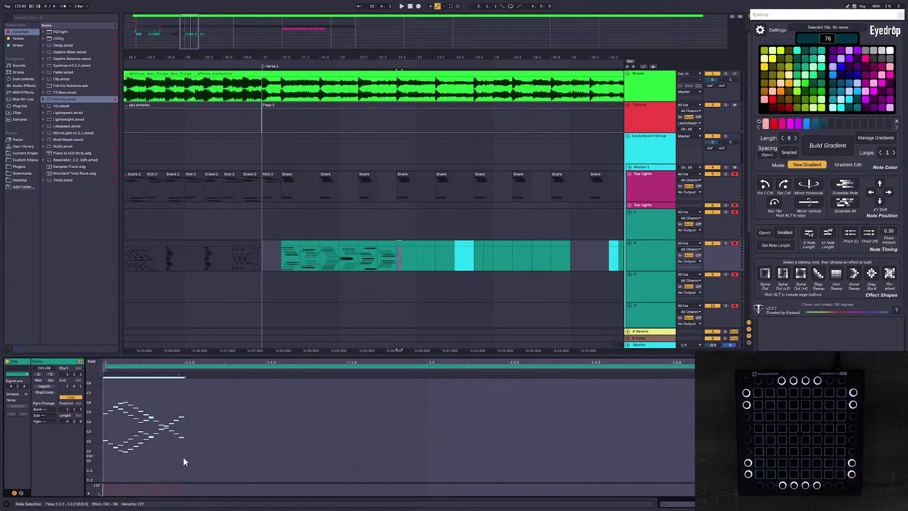
key(ctrl+d)
Step: Build a new gradient on the duplicated pattern and stretch it across the full clip, playing back the result
click(188, 449)
key(ctrl+a)
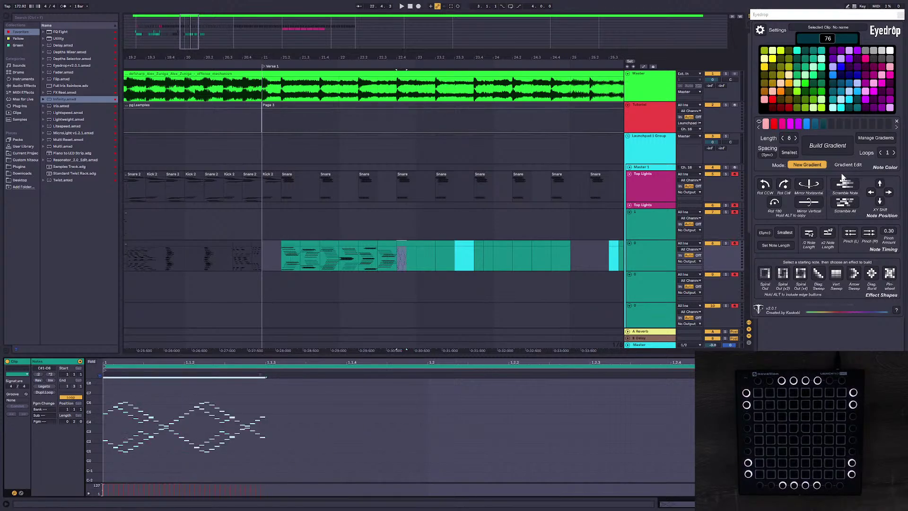
click(833, 231)
click(332, 373)
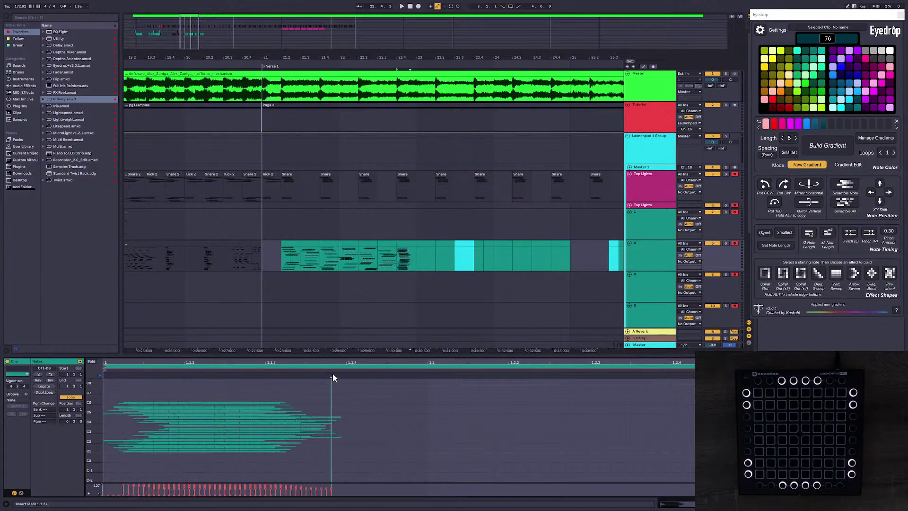
key(ctrl+a)
drag(341, 377, 750, 376)
key(space)
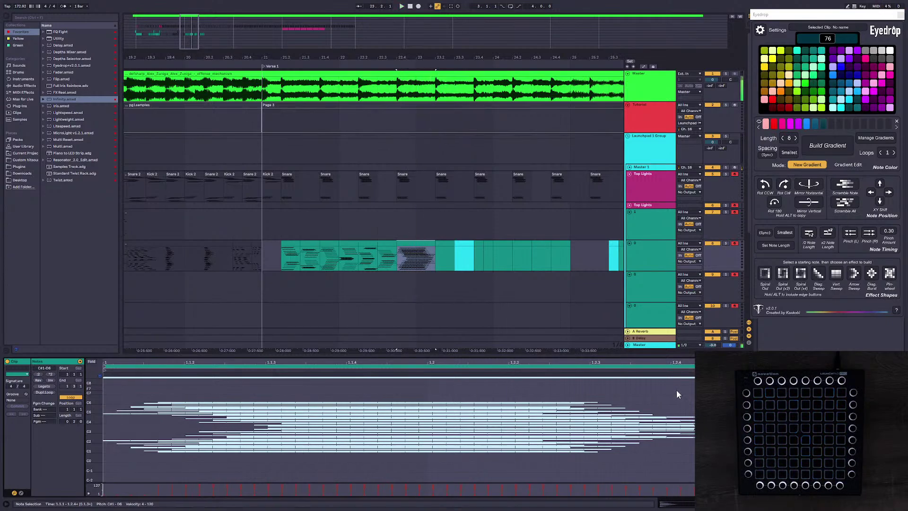
key(space)
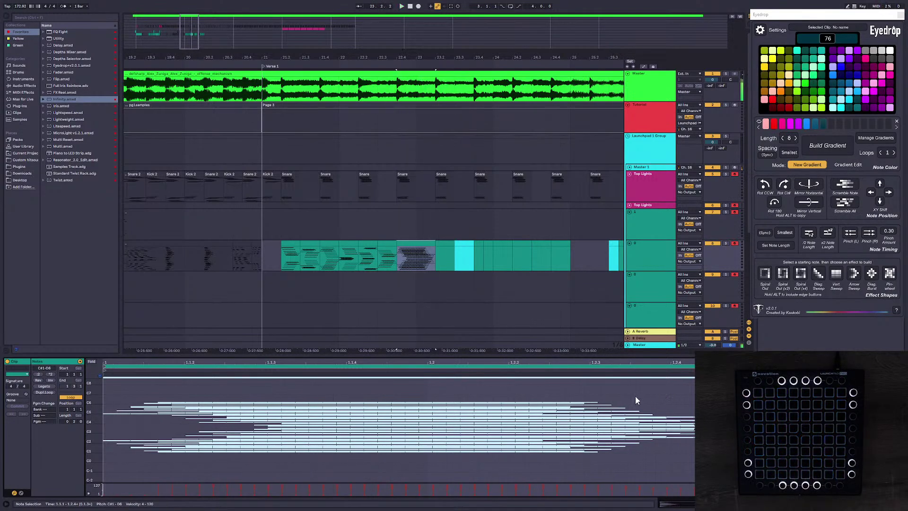
Step: Try pinching the notes at 22.4 left and the notes at 22.3 right by 0.30
click(626, 379)
click(386, 257)
drag(396, 257, 435, 257)
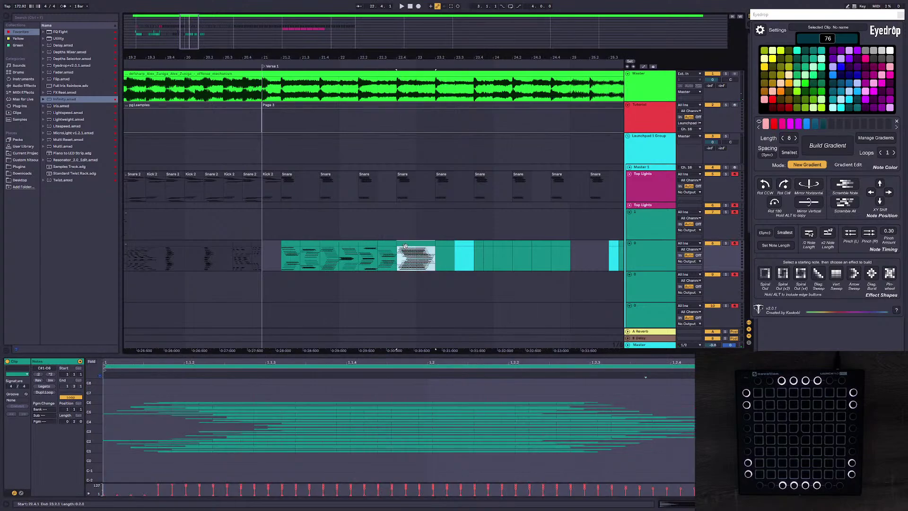
click(850, 233)
click(381, 249)
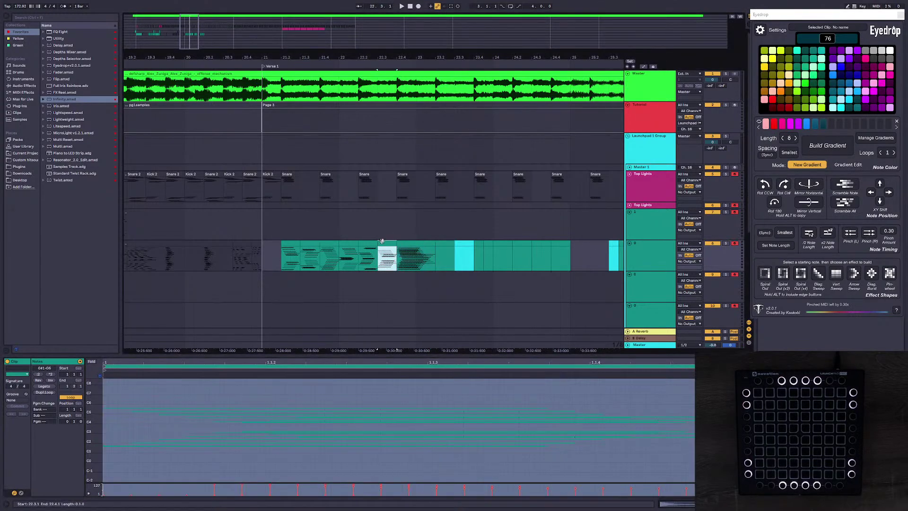
key(space)
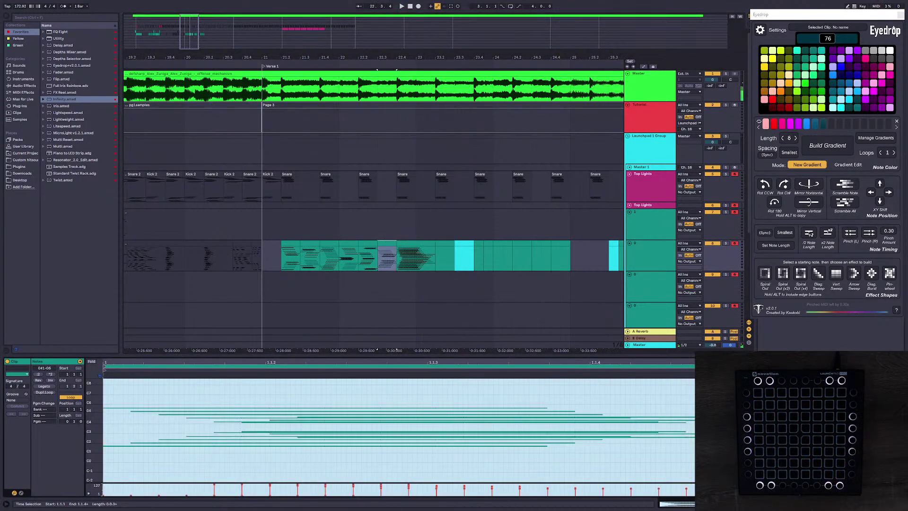
click(869, 232)
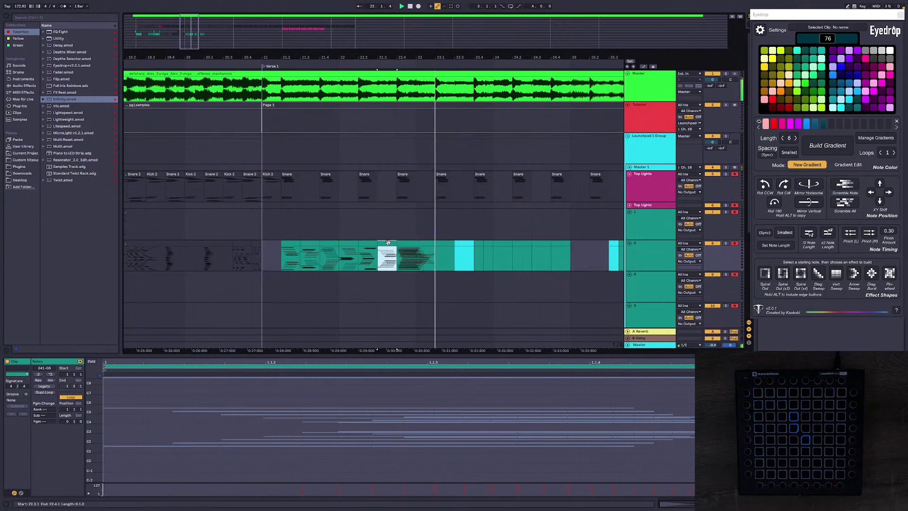
click(424, 250)
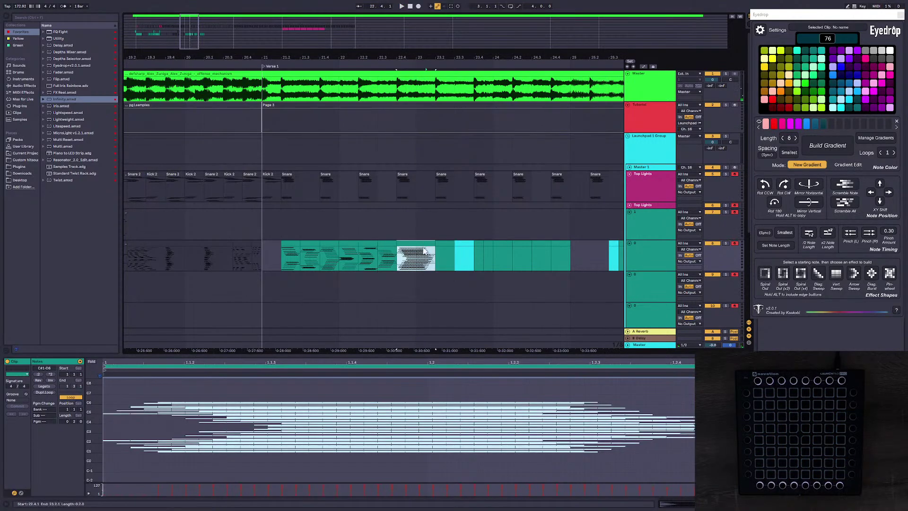
Step: Undo back to the plain note pattern at 22.4 and record closing notes after it from the Launchpad
key(ctrl+z)
key(ctrl+z)
key(ctrl+z)
click(118, 393)
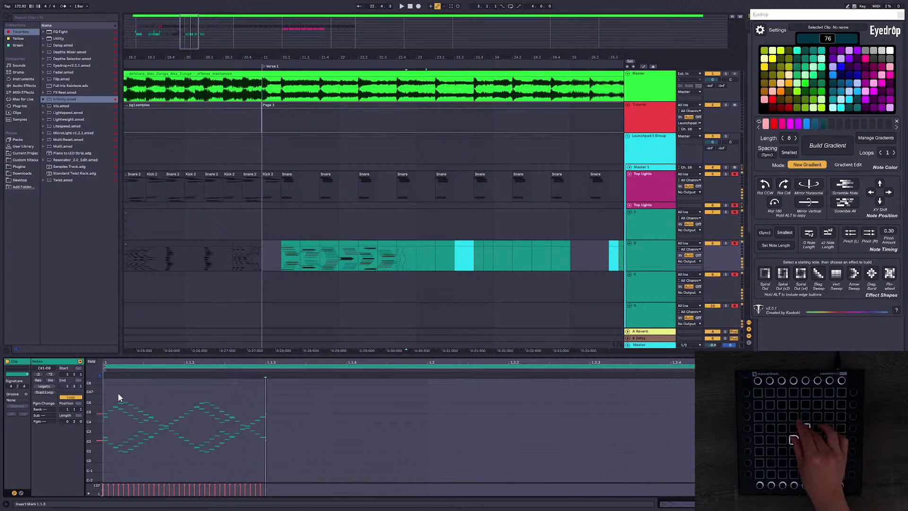
Step: Build the gradient on all notes of the extended pattern and stretch them to fill the clip at 22.4
key(ctrl+a)
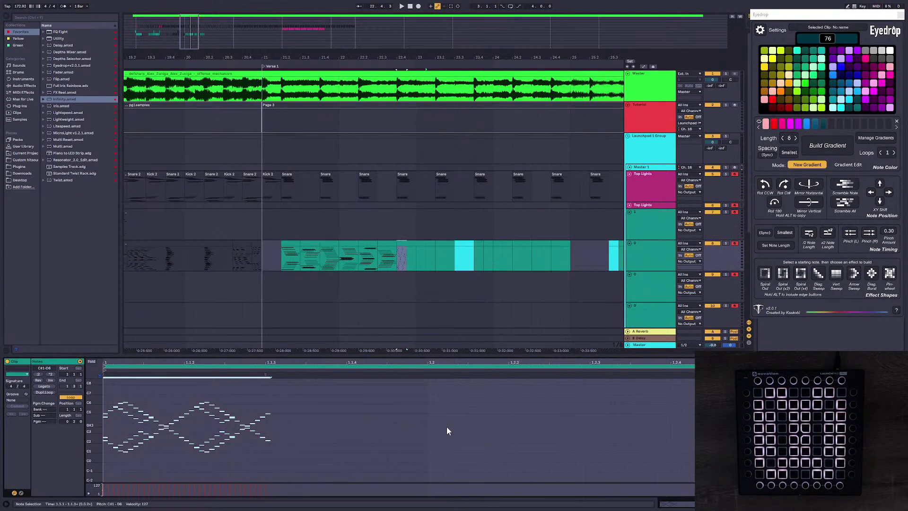
click(826, 239)
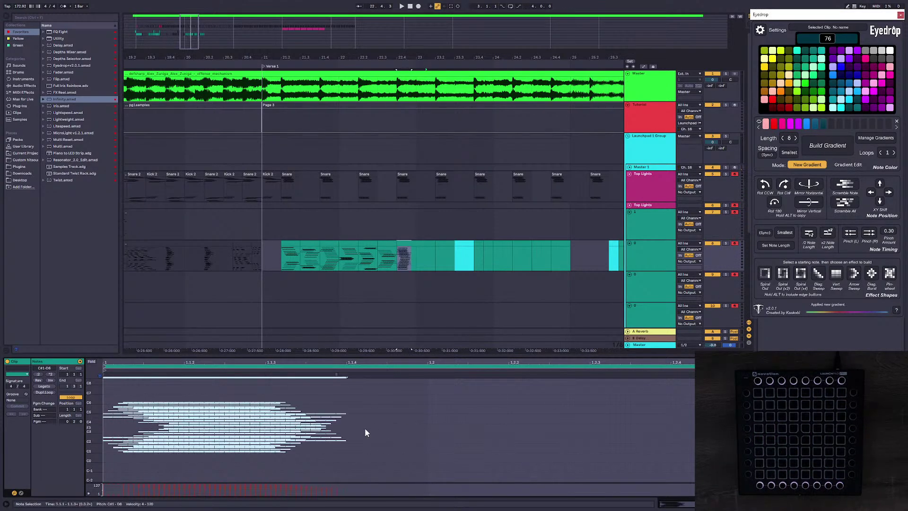
click(434, 350)
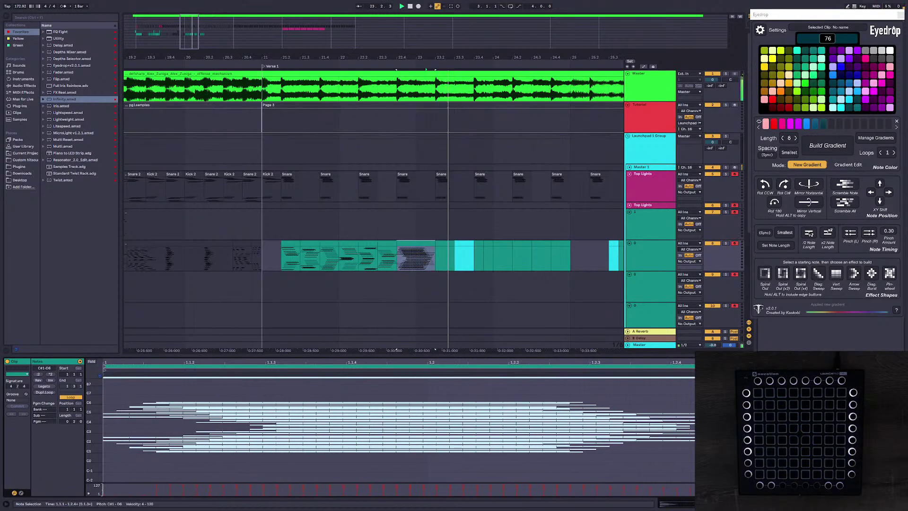
Step: Pinch the notes at 22.4 left and those at 22.3 right by 0.30, playing back from 22.2
click(579, 381)
key(ctrl+a)
click(850, 234)
click(387, 249)
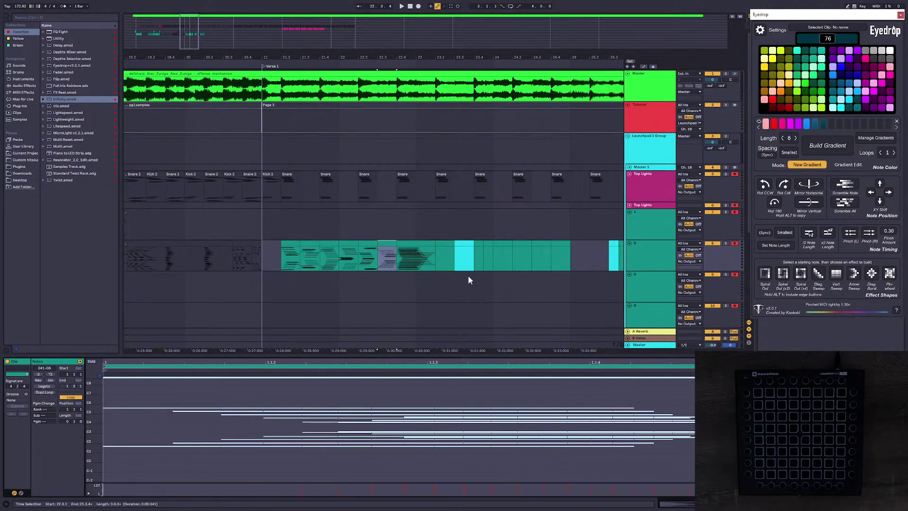
click(361, 244)
key(space)
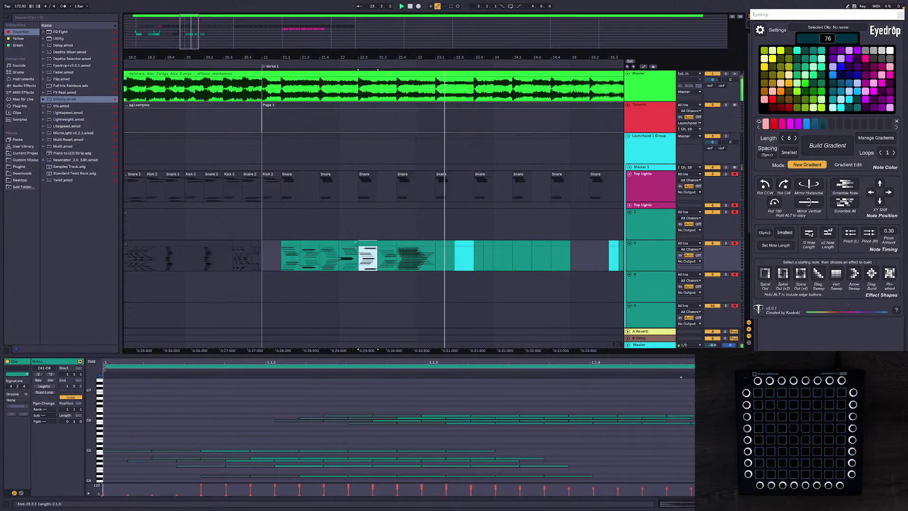
Step: Pinch the notes of the clip at 22.2 left by 0.30 and play back from 22.1
click(351, 244)
click(366, 244)
click(850, 233)
click(849, 233)
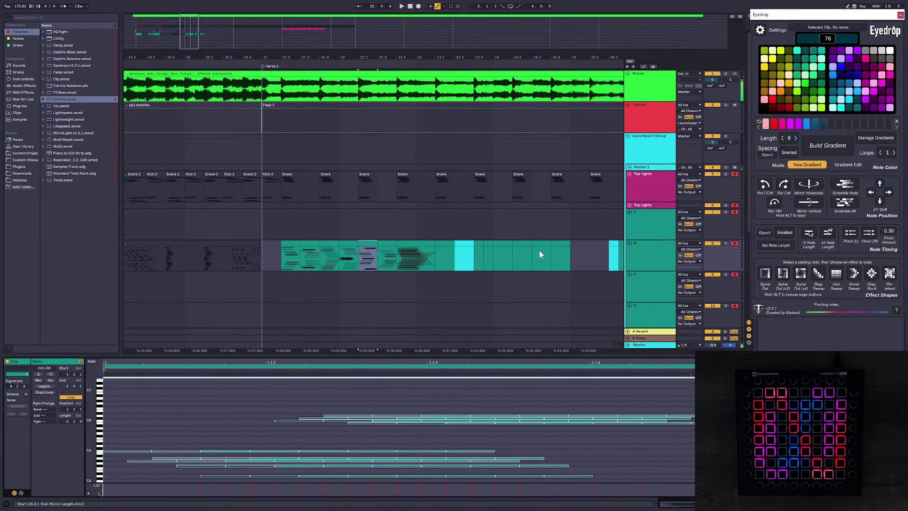
key(space)
click(350, 244)
key(space)
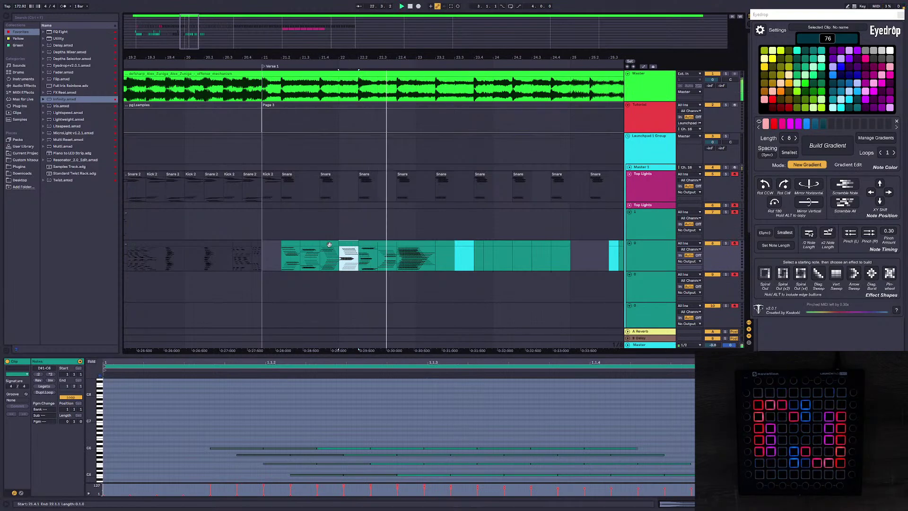
Step: Pinch the notes of the clip at 21.2 left and those of the clip at 21.3 right by 0.30
click(289, 245)
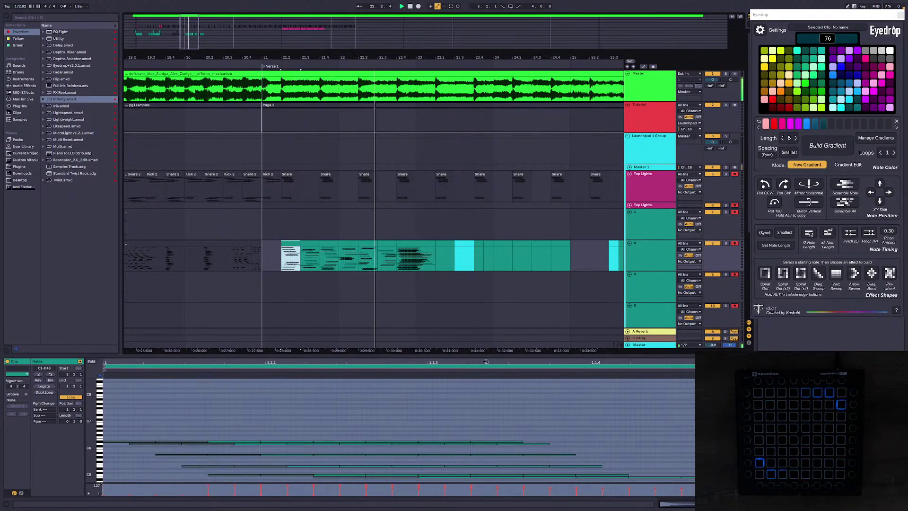
key(space)
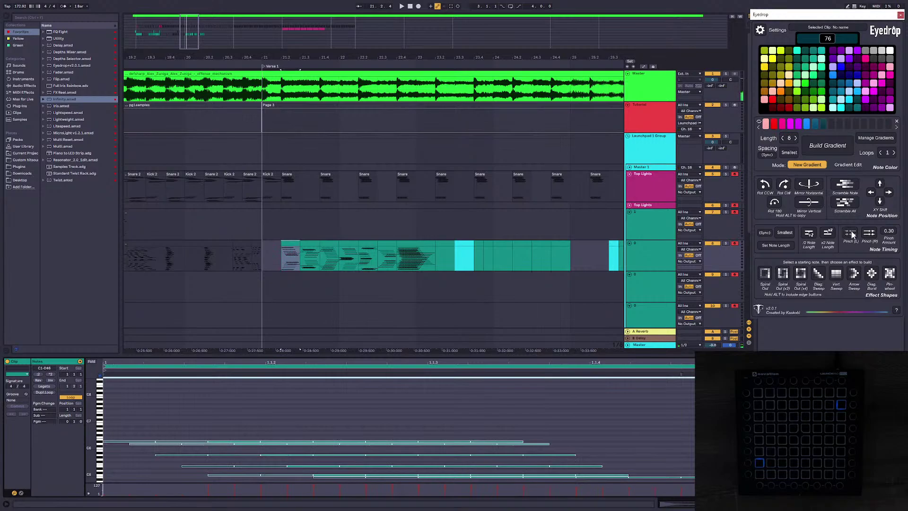
click(852, 234)
click(312, 245)
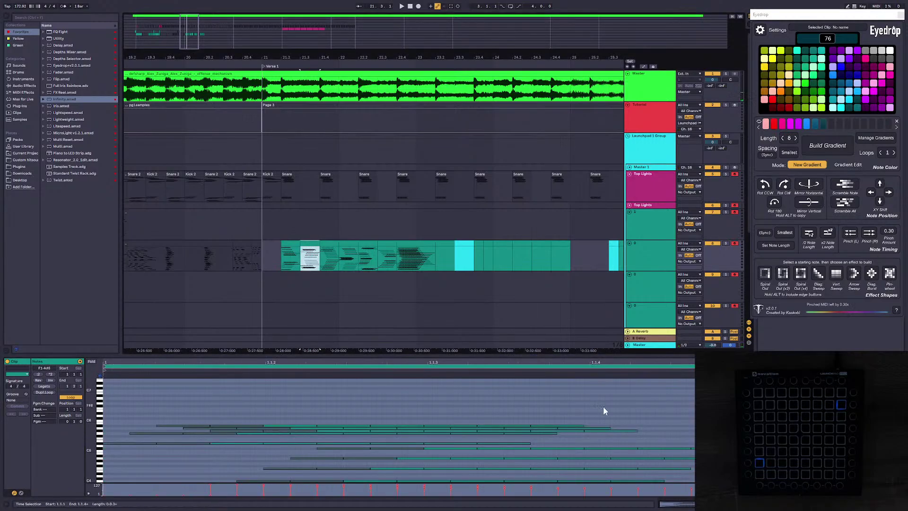
click(604, 410)
key(ctrl+a)
click(869, 233)
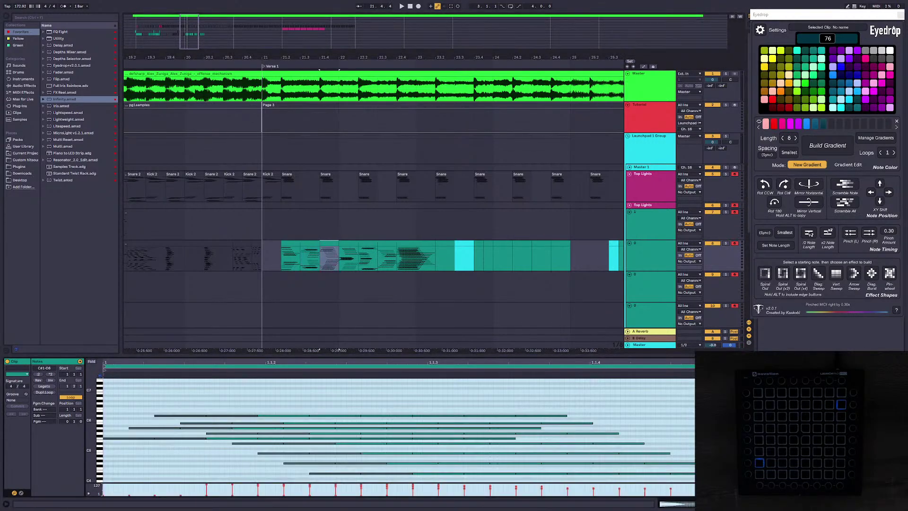
Step: Play back the light effects from the clips at 22.1 and 21.2
click(350, 249)
key(space)
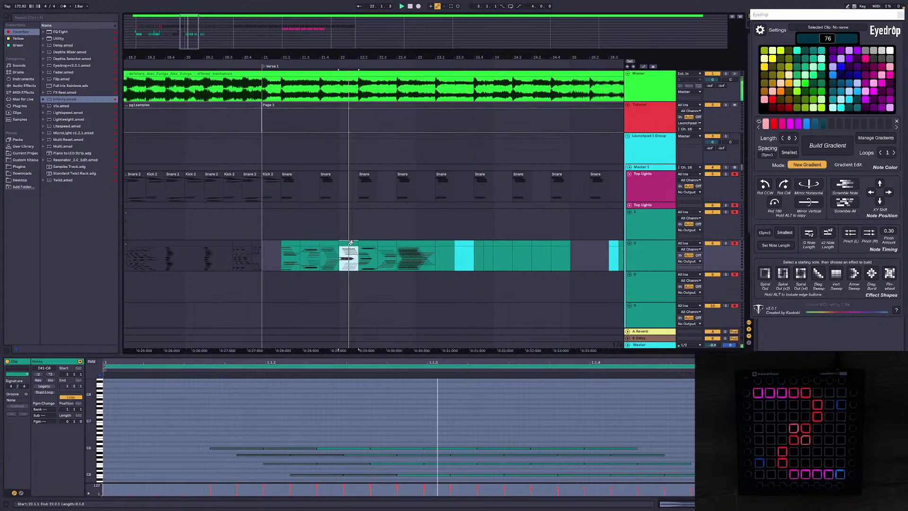
click(332, 245)
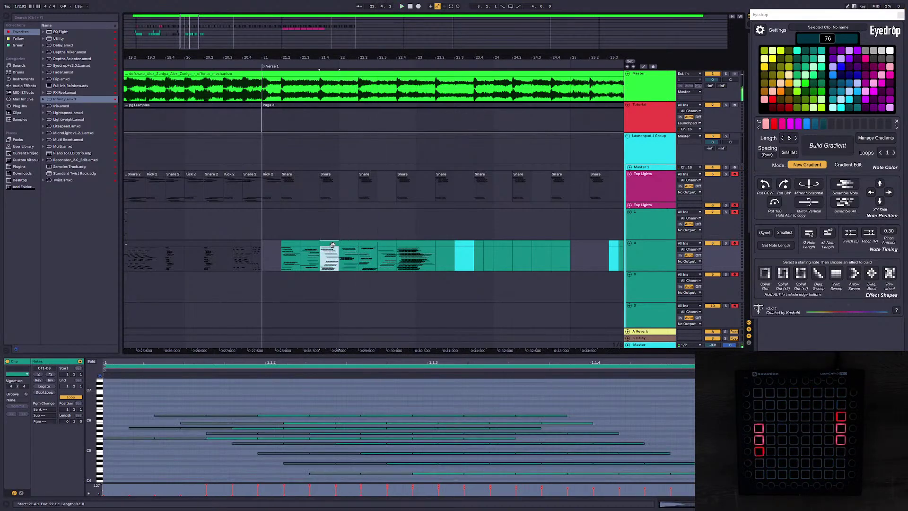
click(289, 242)
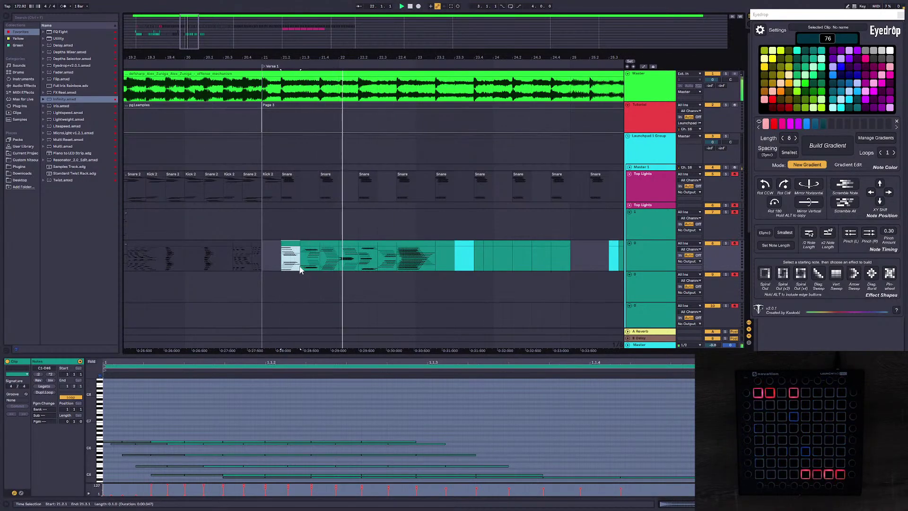
Step: Pinch all notes of the clip at 21.4 right by 0.30 and play back from 21.2
click(335, 263)
key(ctrl+a)
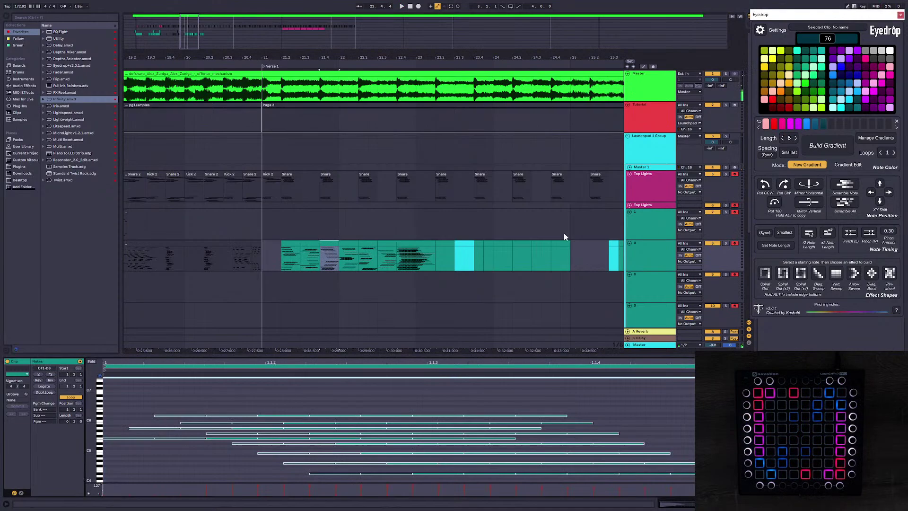
click(309, 243)
click(292, 243)
key(space)
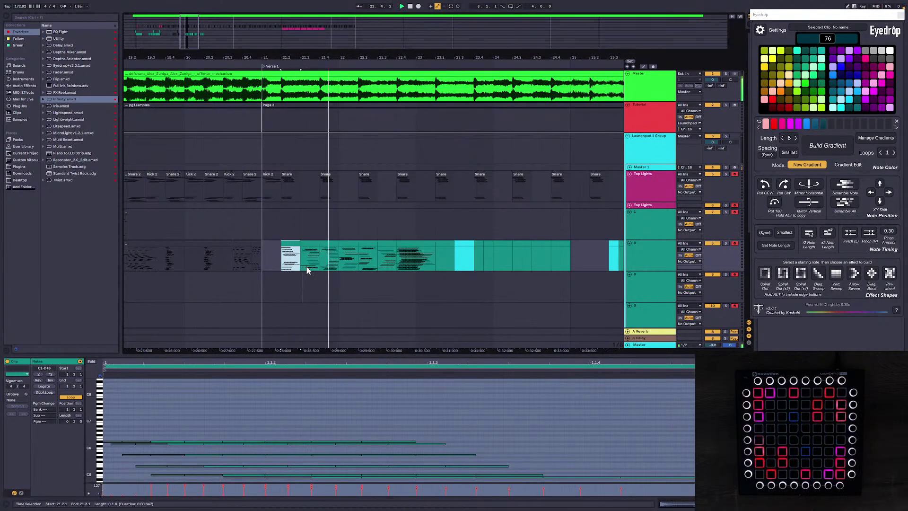
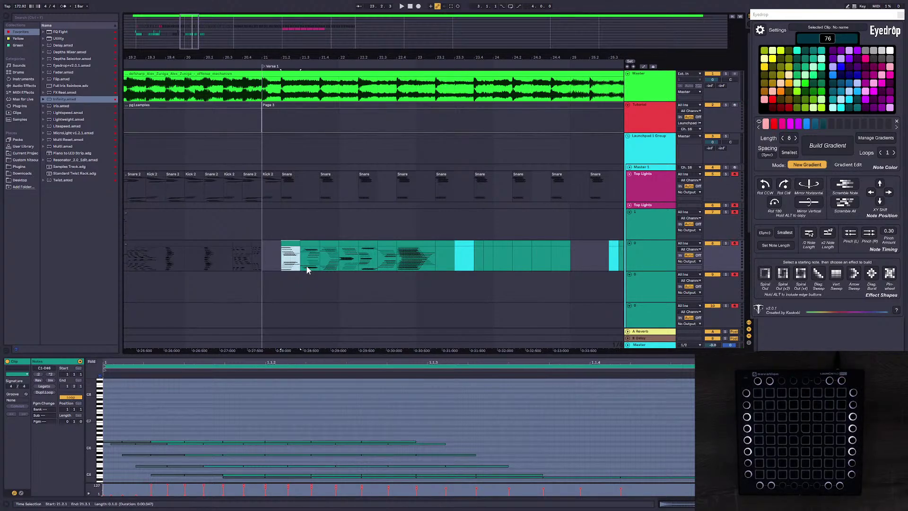
Step: Play back the Verse 1 lights from the section's start at 21.1
click(268, 253)
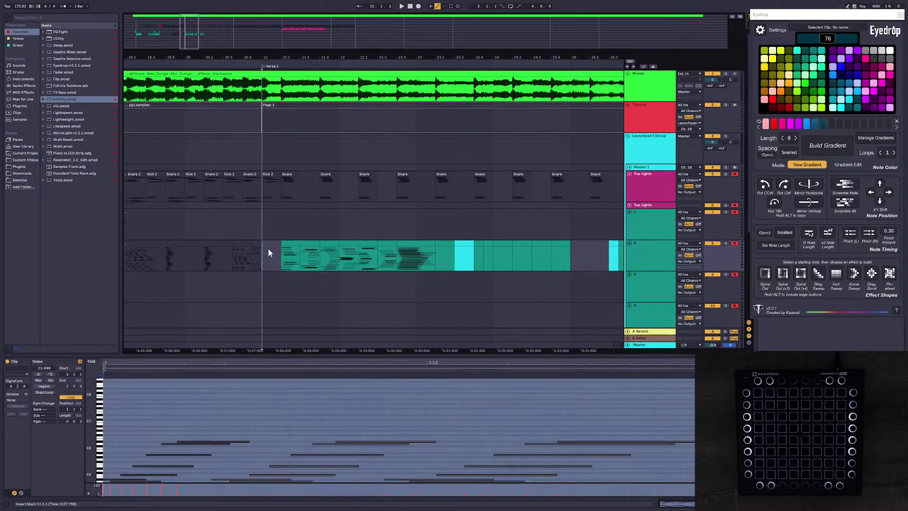
drag(192, 34, 188, 40)
click(229, 254)
click(265, 229)
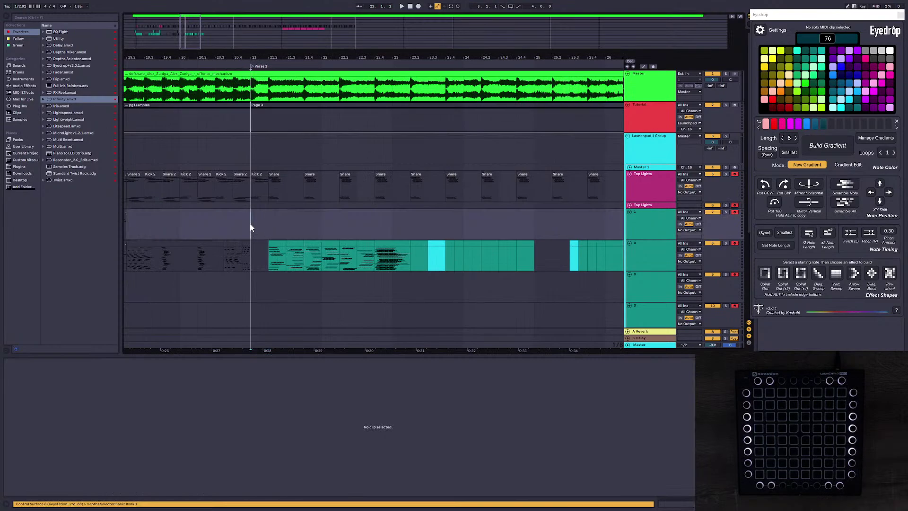
key(space)
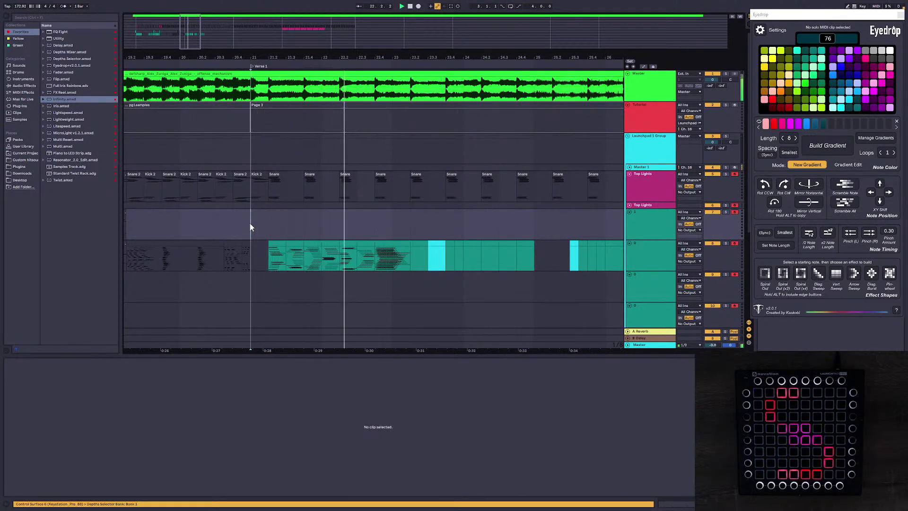
key(space)
key(space)
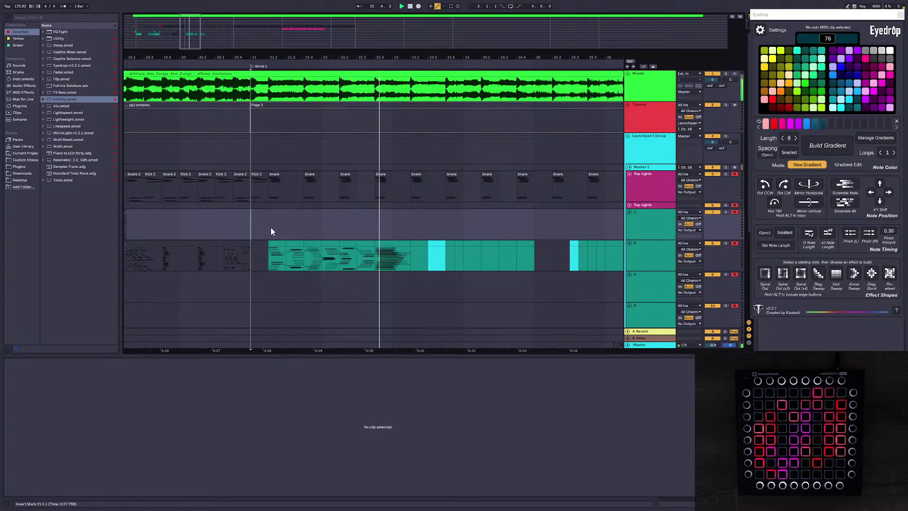
key(space)
Step: Open the clip at 22.3 and enlarge the note editor to show its full note range
click(402, 243)
click(366, 243)
key(space)
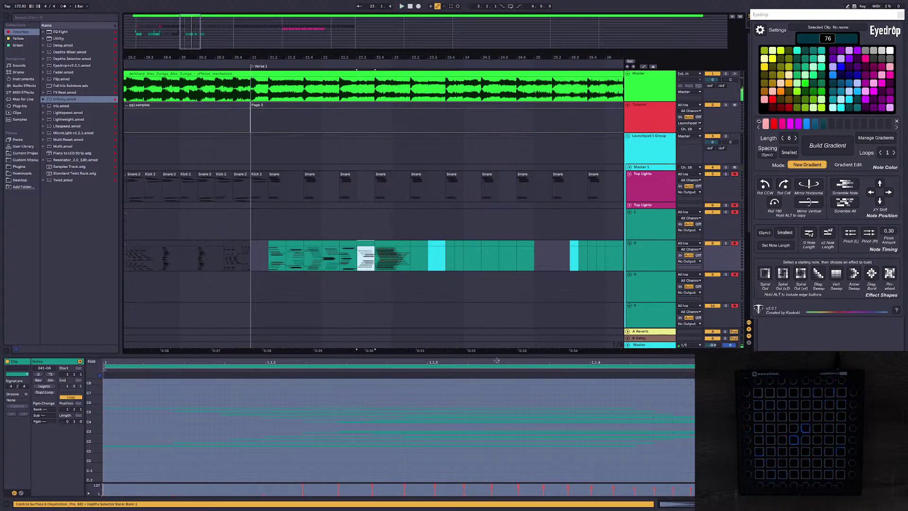
drag(497, 360, 506, 157)
click(562, 223)
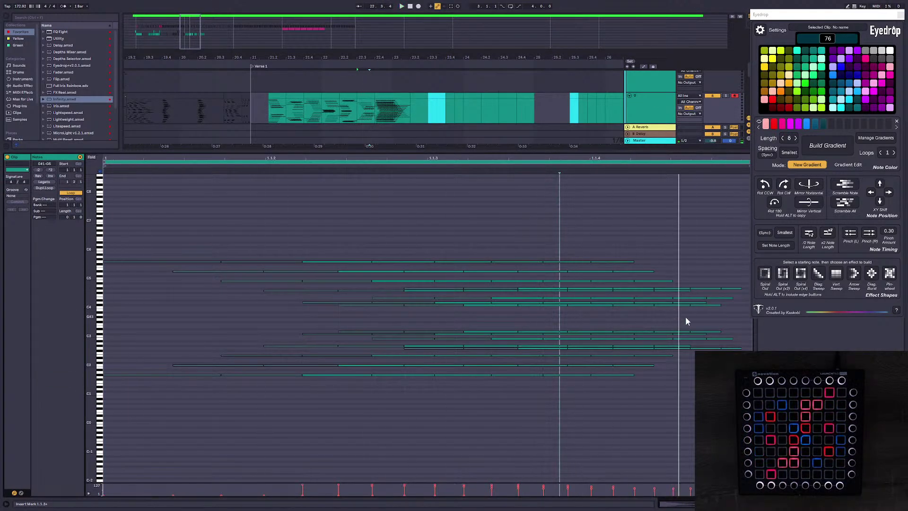
Step: Copy the C#4 row of gradient notes up to C5 and shift the copy to end with the clip's last notes
drag(685, 318, 349, 308)
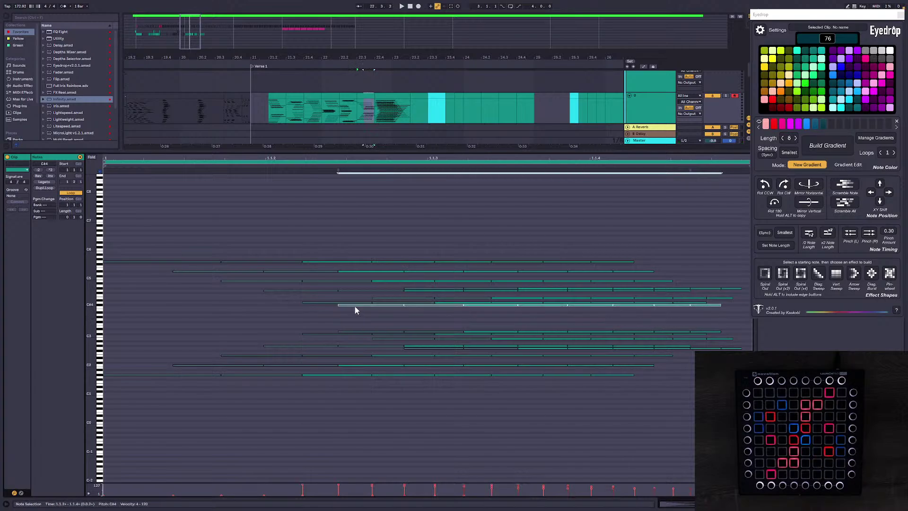
key(Down)
key(Up)
key(Up)
key(Up)
key(Up)
key(Up)
key(Up)
key(Up)
key(Up)
key(Up)
key(Up)
key(Up)
key(Up)
key(Up)
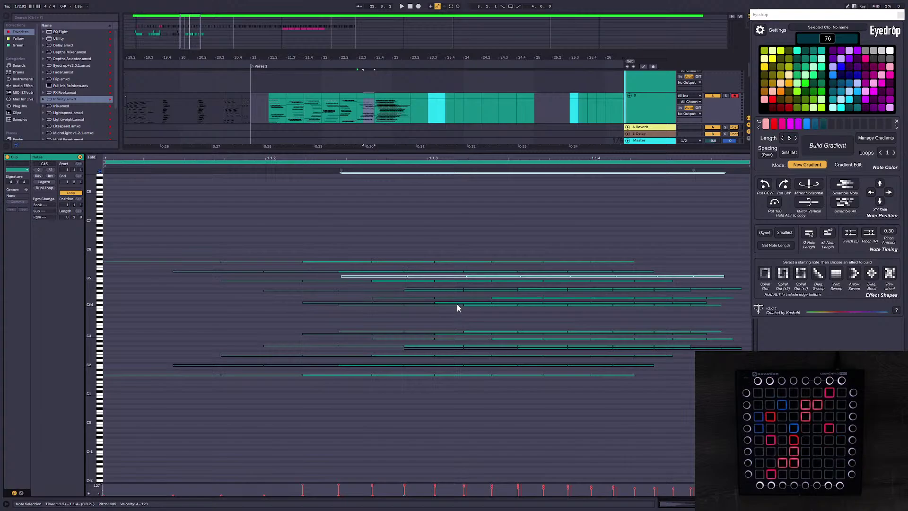
key(Down)
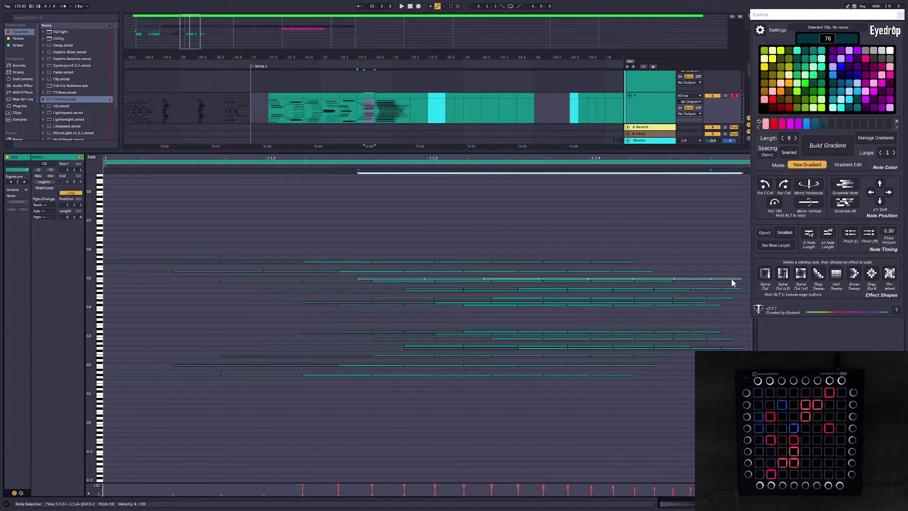
Step: Add a copy of all notes in the clip at 22.3 rotated by 180 degrees and play it back
drag(732, 283, 731, 323)
key(ctrl+z)
click(718, 243)
key(ctrl+a)
alt+click(774, 206)
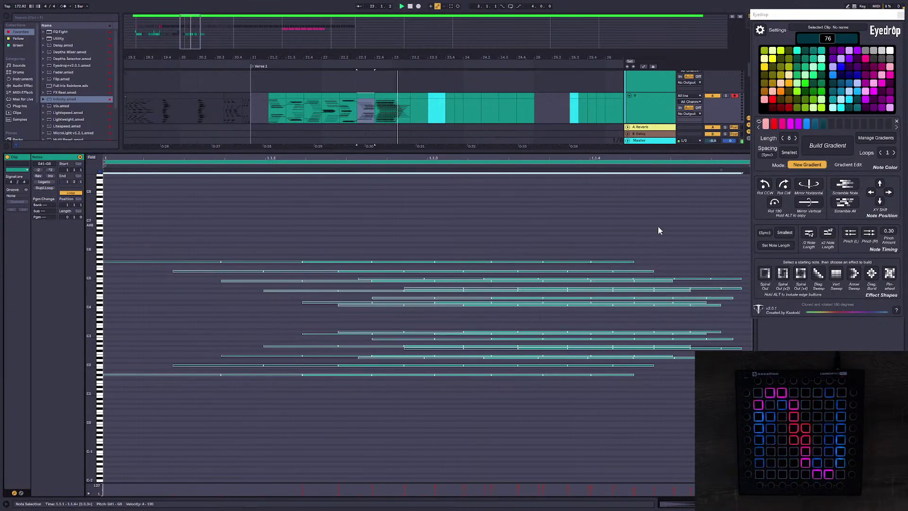
key(space)
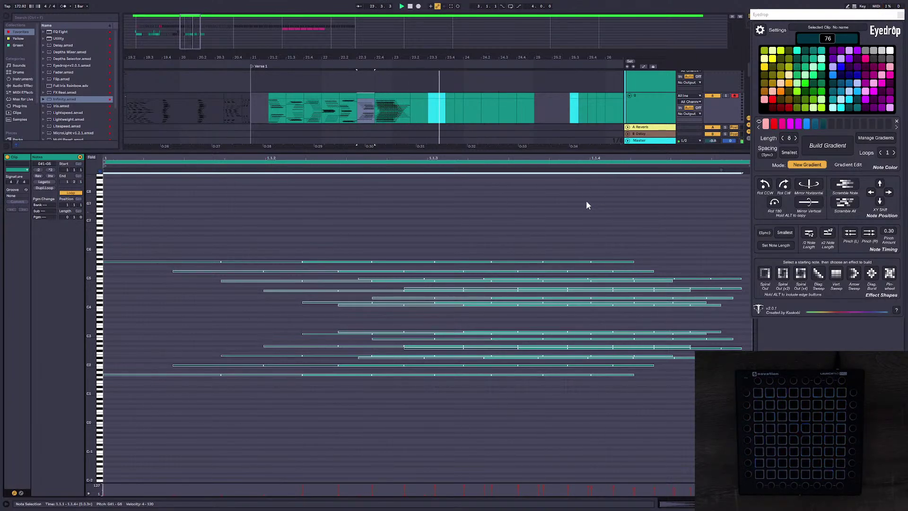
Step: Open the empty clip at 23.2 and play back from the clip at 22.4
click(402, 101)
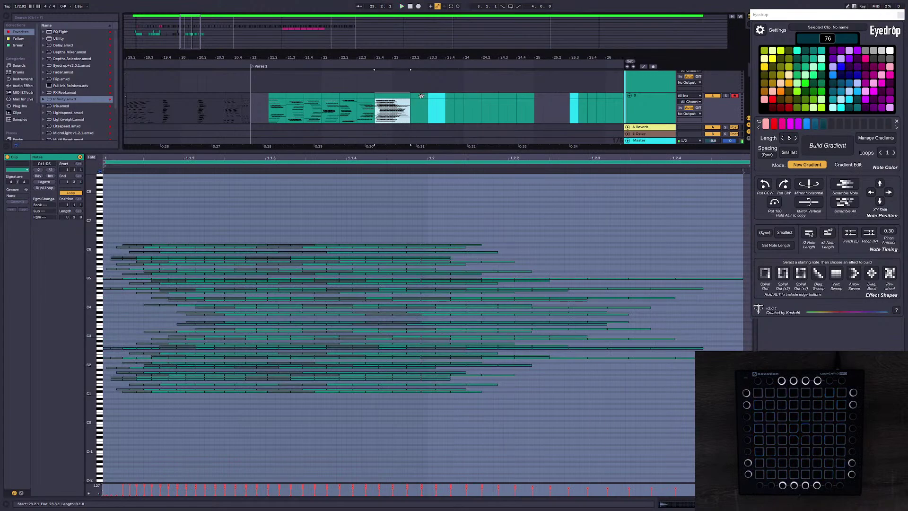
drag(421, 96, 407, 96)
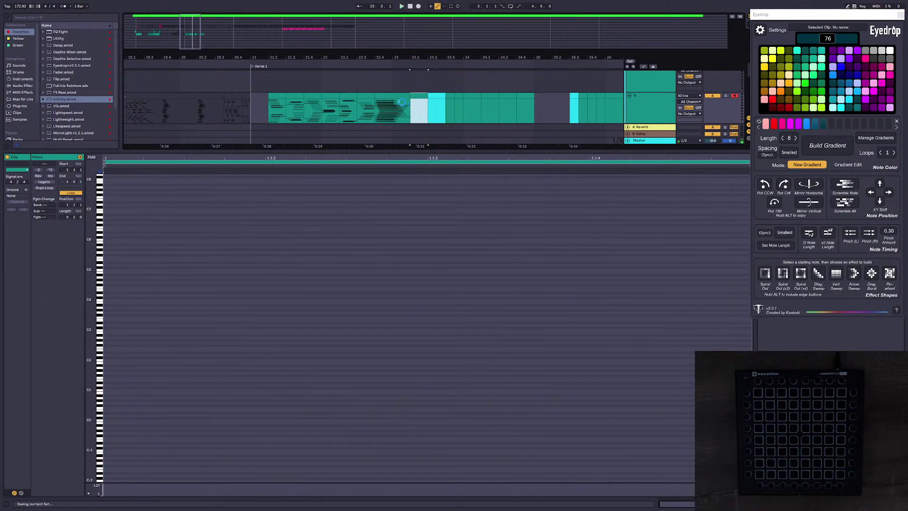
click(135, 246)
click(105, 242)
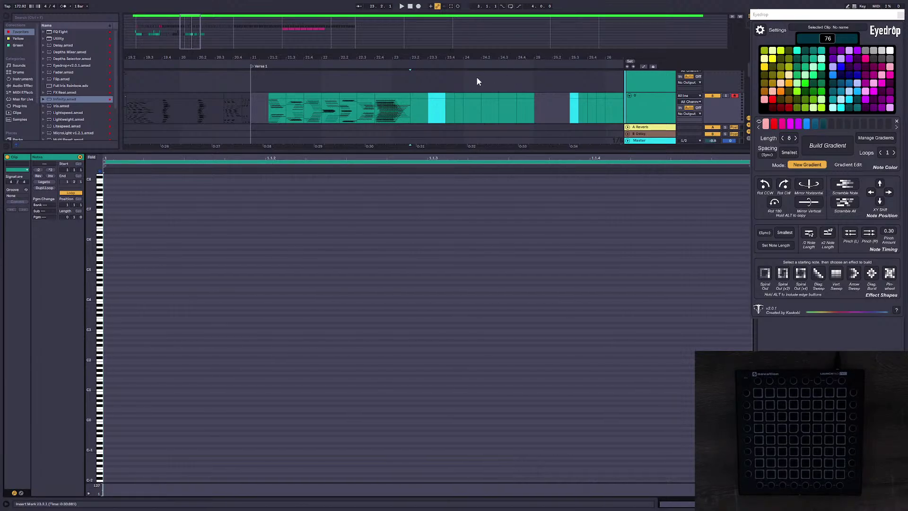
click(387, 93)
key(space)
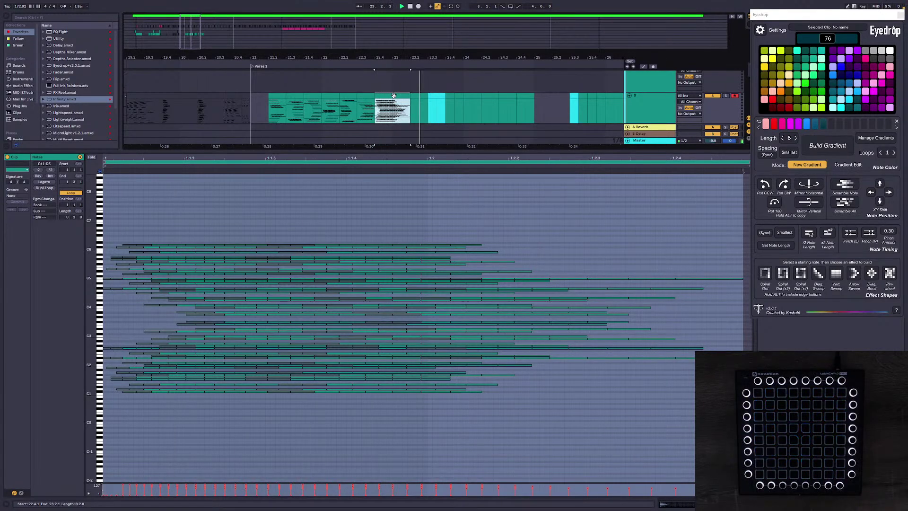
Step: Record a note pattern spreading outward at the start of the clip at 23.2 and add a copy rotated by 180 degrees
click(421, 96)
click(133, 241)
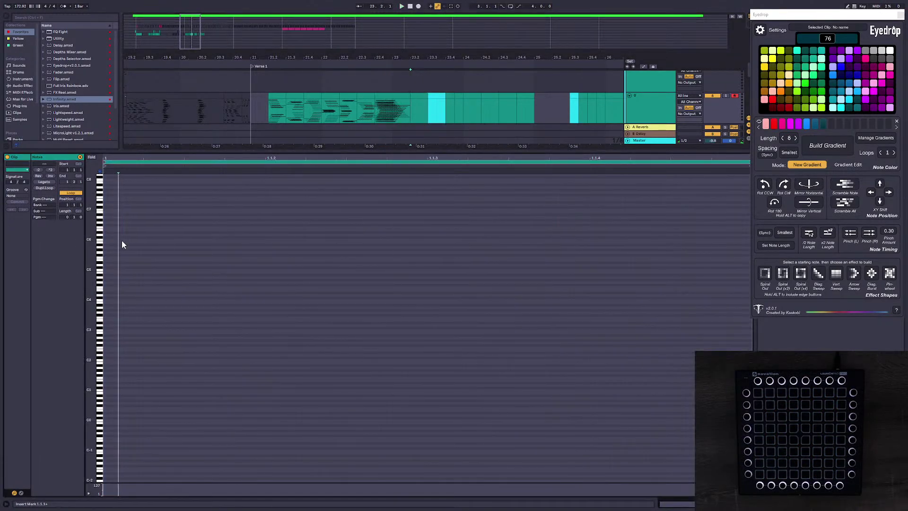
key(space)
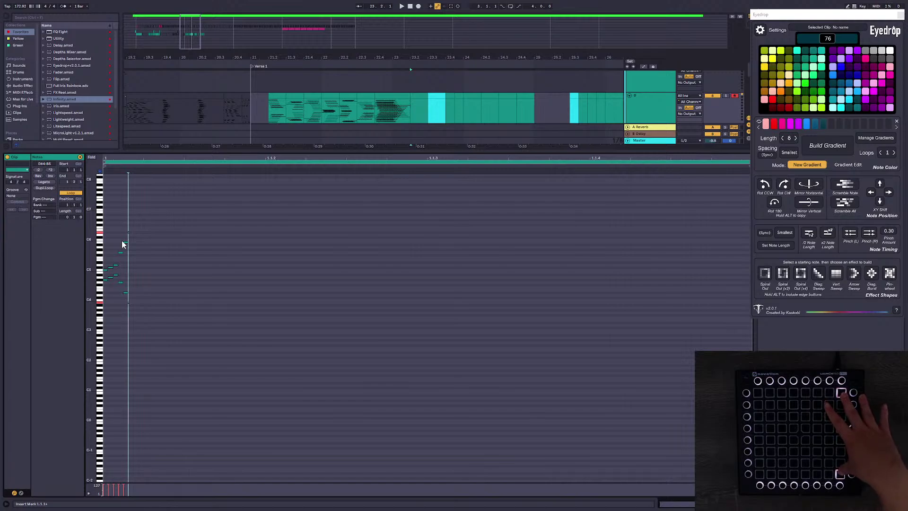
key(ctrl+a)
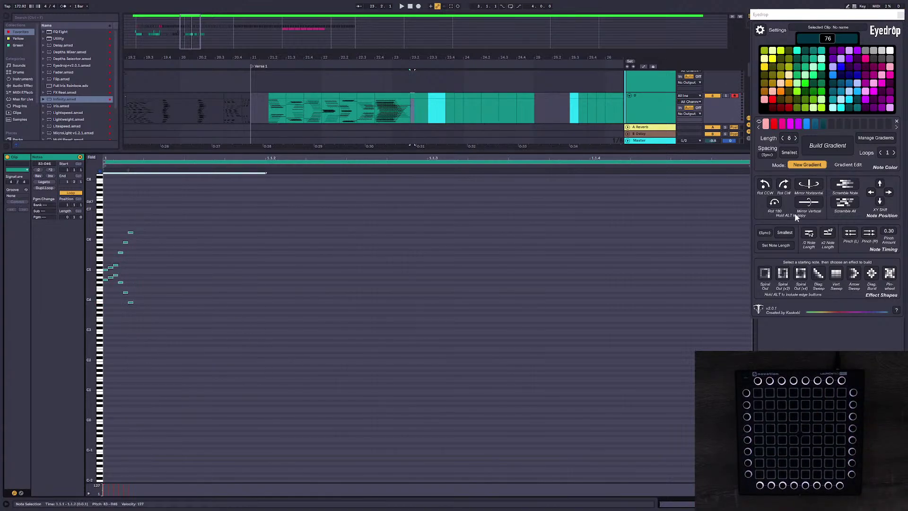
alt+click(766, 208)
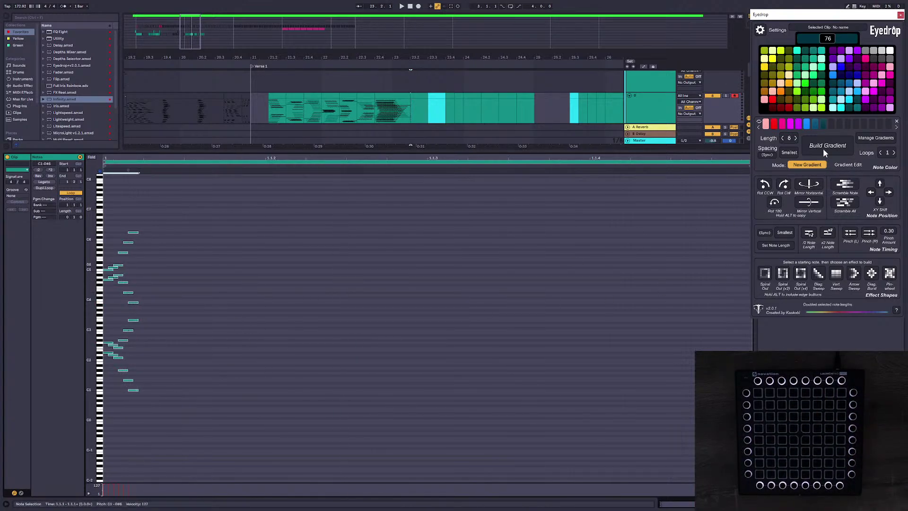
Step: Build the gradient on all notes at 23.2, stretched to fill the clip and pinched left by 0.30, and play it back
drag(199, 171, 677, 196)
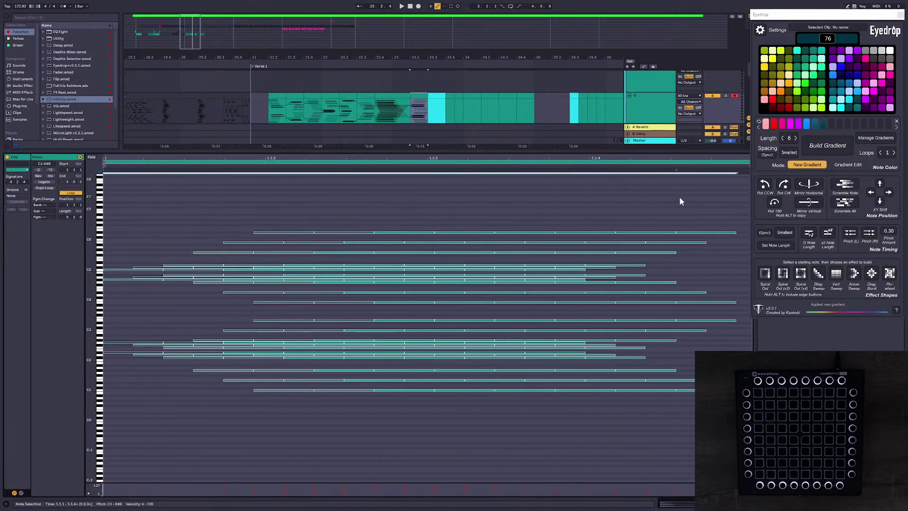
key(space)
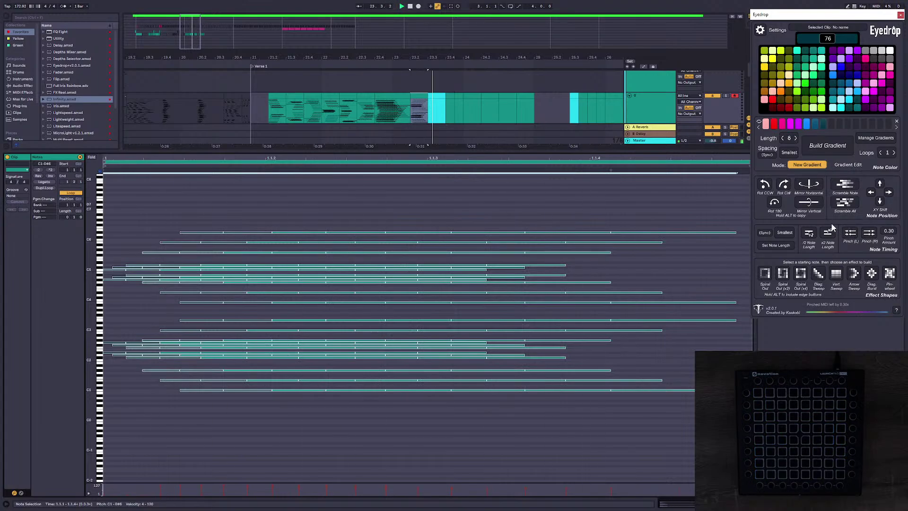
click(383, 109)
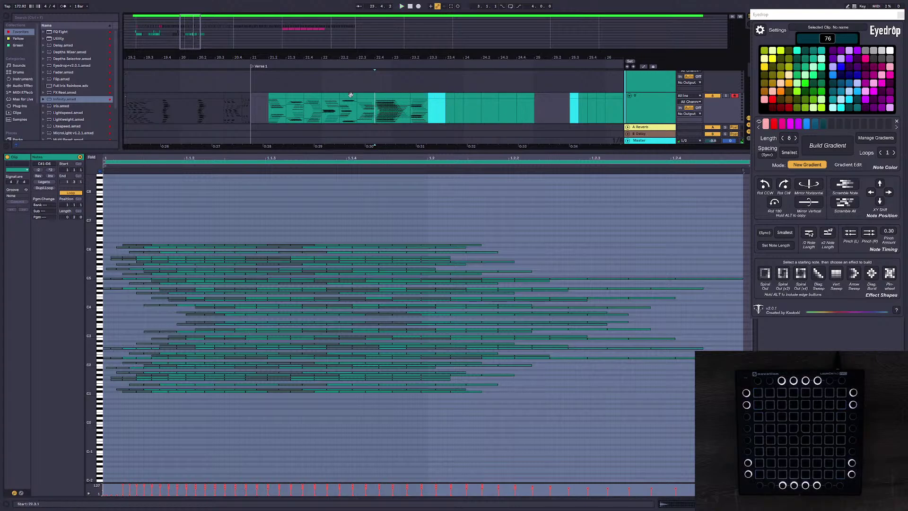
click(281, 97)
key(space)
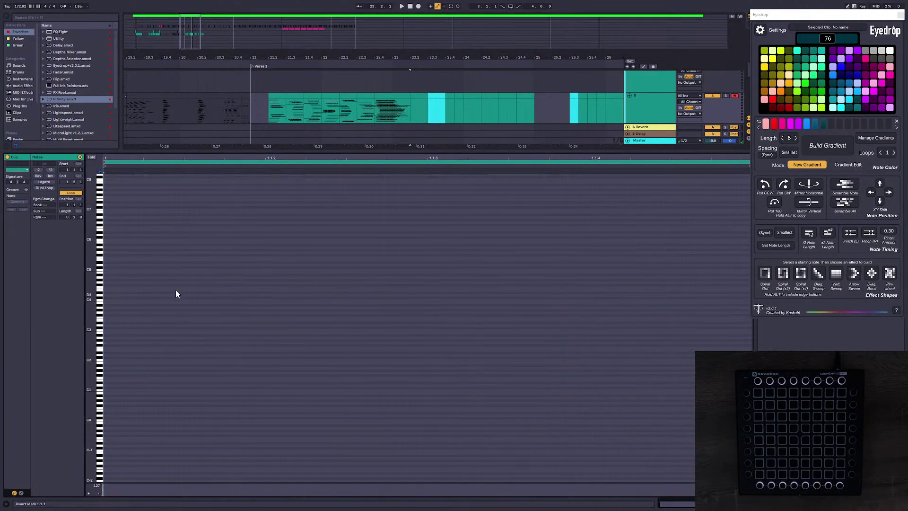
Step: Try another note pattern with a 180-degree rotated copy and gradient in the clip at 23.2, and delete it
click(114, 279)
key(Left)
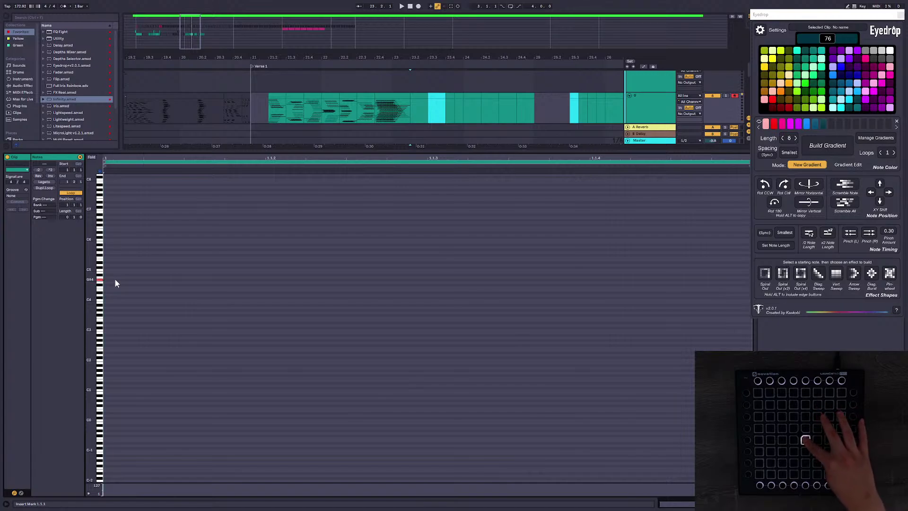
key(Right)
key(Right)
key(Right)
key(Right)
key(Right)
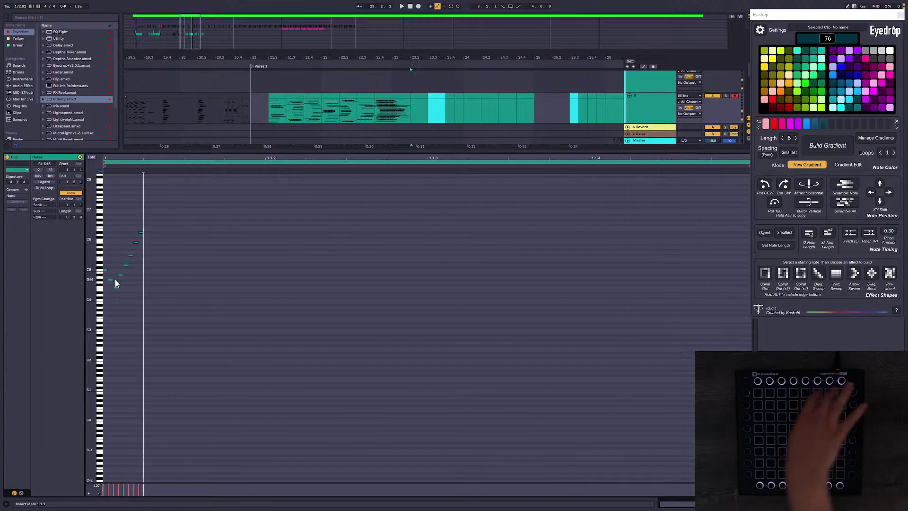
alt+click(774, 203)
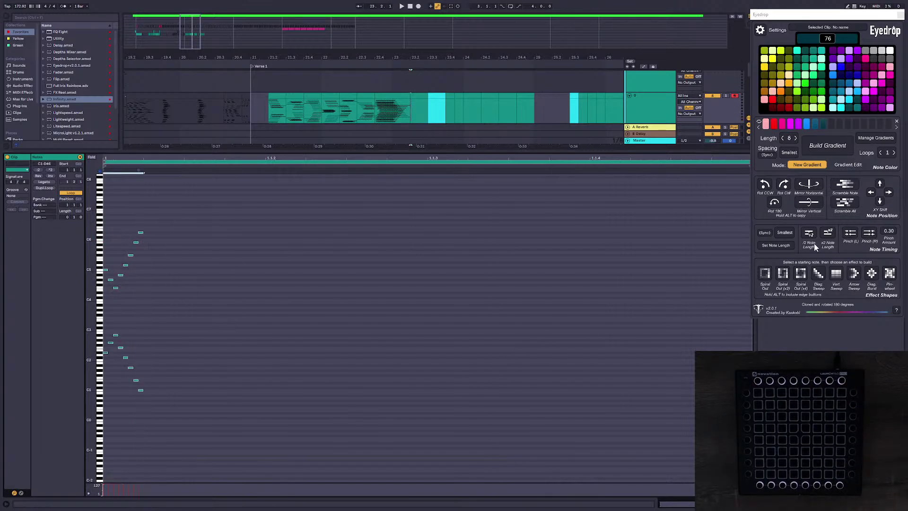
drag(297, 436, 104, 189)
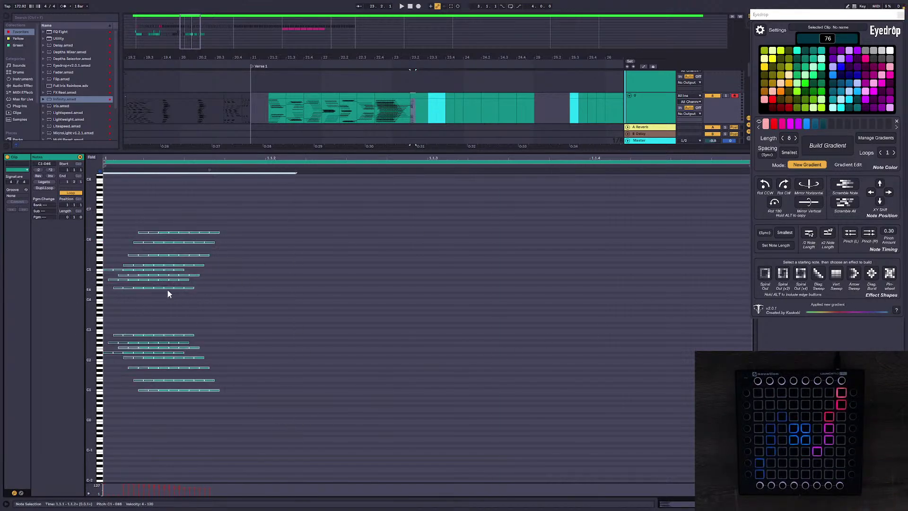
key(Delete)
Step: Record a steadily rising pattern of overlapping notes at the start of the clip at 23.2
click(128, 278)
key(Left)
key(Left)
key(Left)
key(Left)
key(Left)
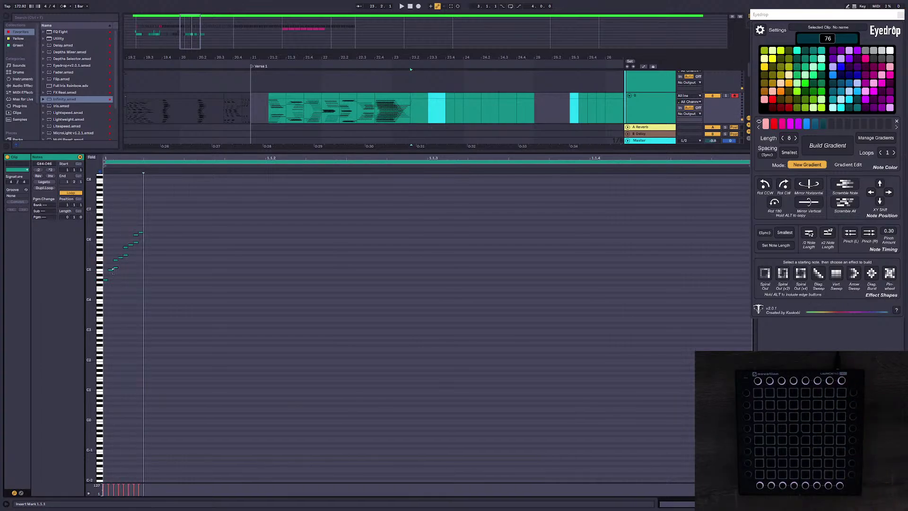
Step: Add a copy of the rising pattern rotated by 180 degrees and double the length of all notes
drag(291, 378, 104, 204)
alt+click(774, 203)
click(490, 280)
key(ctrl+a)
click(828, 233)
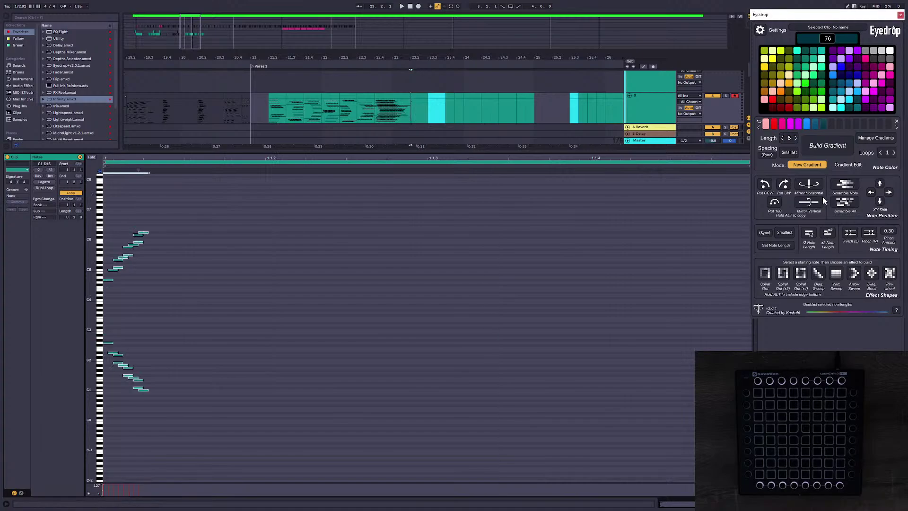
Step: Try the gradient on the overlapping pattern at 23.2, stretched to fill the clip, play it back, and delete the notes
drag(211, 170, 685, 203)
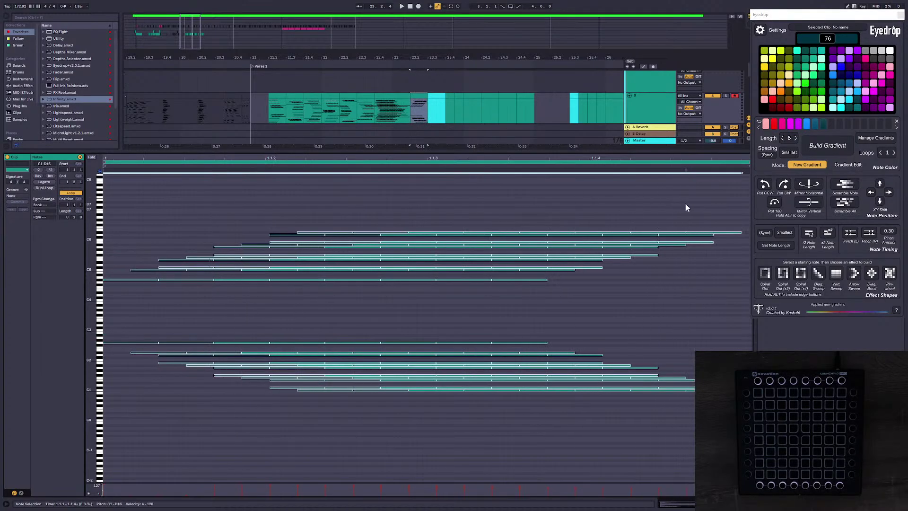
key(space)
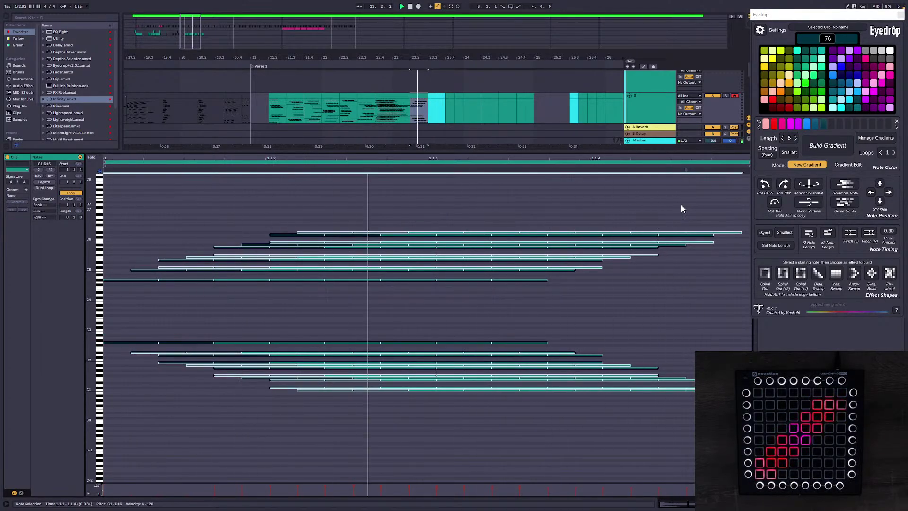
key(Delete)
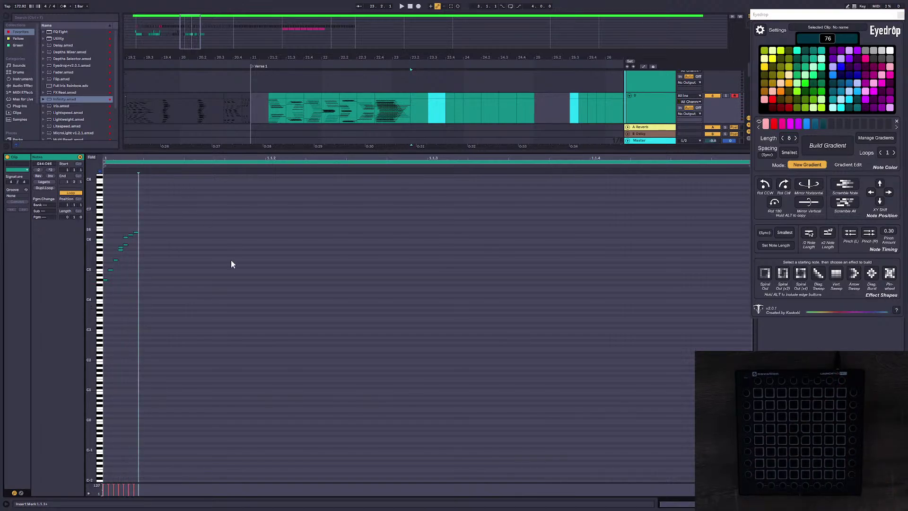
Step: Record a new rising note pattern in the clip at 23.2 and add a copy rotated by 180 degrees
drag(258, 229, 105, 391)
alt+click(774, 203)
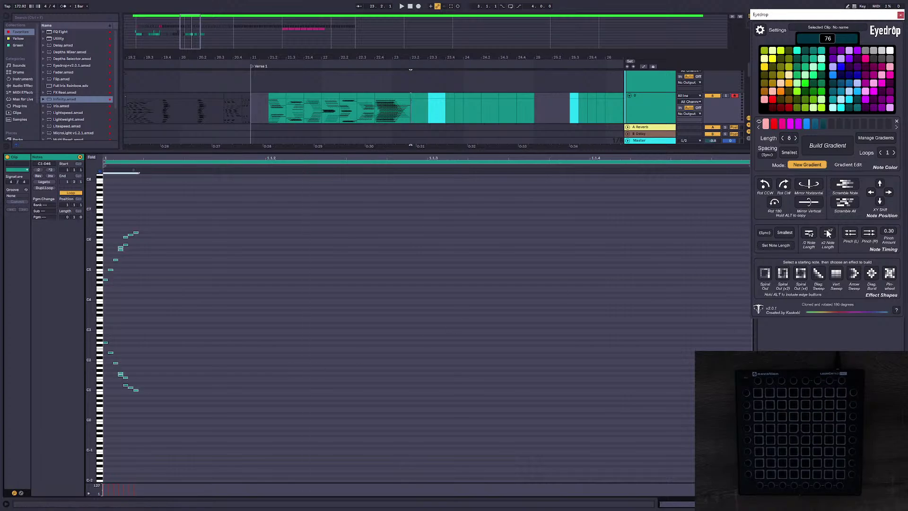
Step: Try the gradient on the new pattern, stretched to fill the clip and pinched left by 0.30, during playback
click(273, 264)
key(ctrl+a)
drag(204, 169, 679, 196)
key(space)
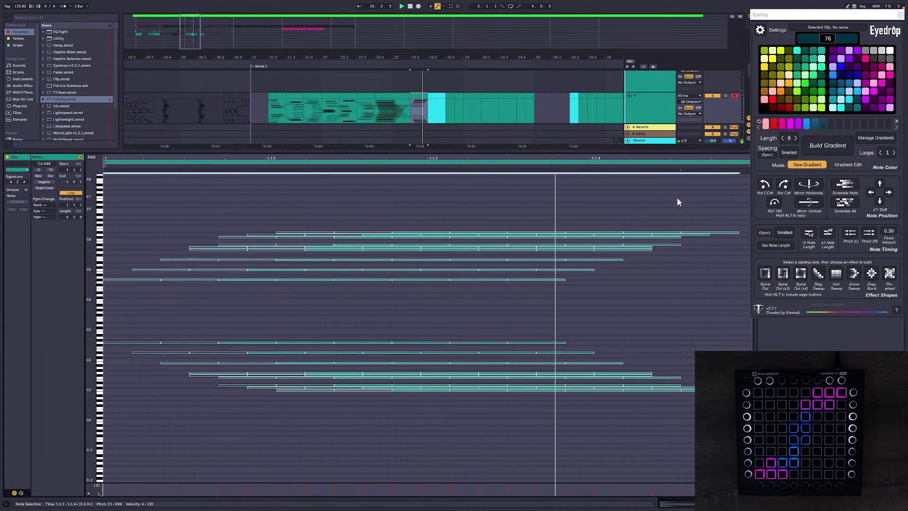
click(850, 233)
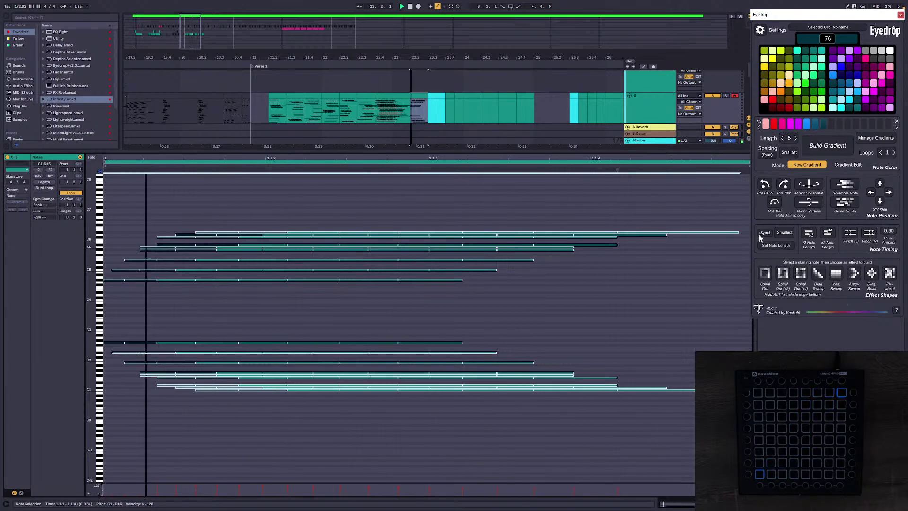
Step: Undo the pinch, stretch and gradient in the clip at 23.2
click(381, 117)
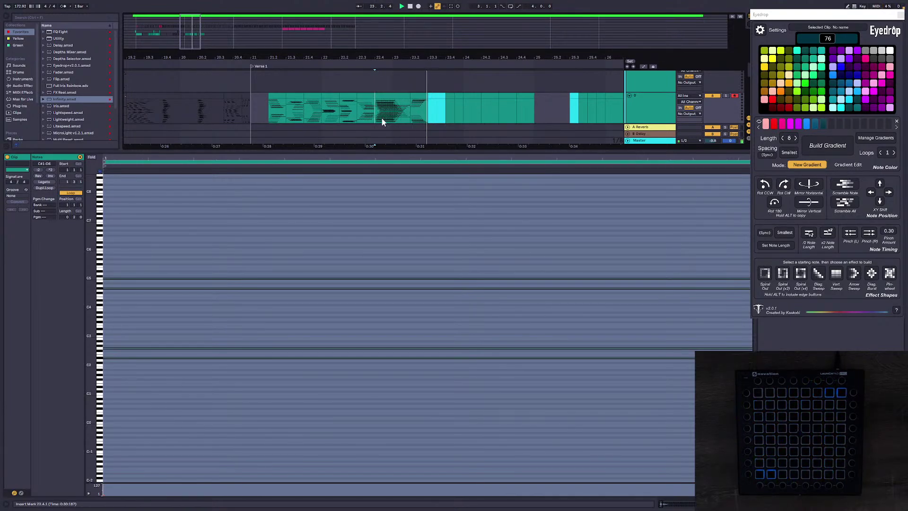
click(419, 116)
key(ctrl+z)
key(ctrl+z)
key(ctrl+z)
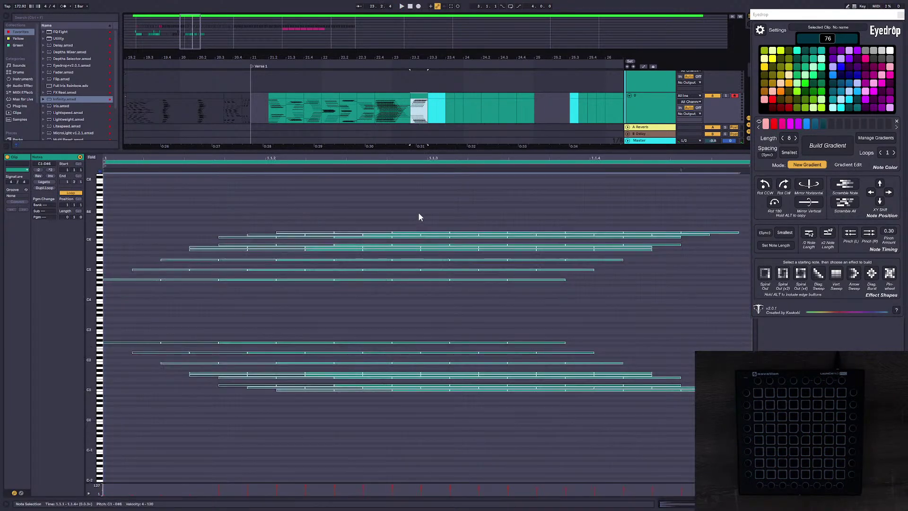
Step: Record an extra note near the start of the pattern at 23.2 and add its copy rotated by 180 degrees
click(115, 209)
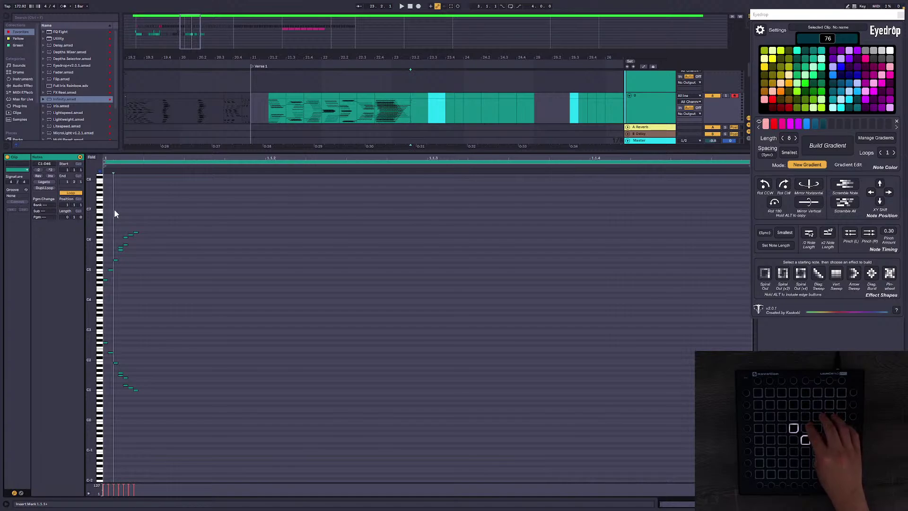
key(Right)
key(Left)
key(Left)
click(351, 369)
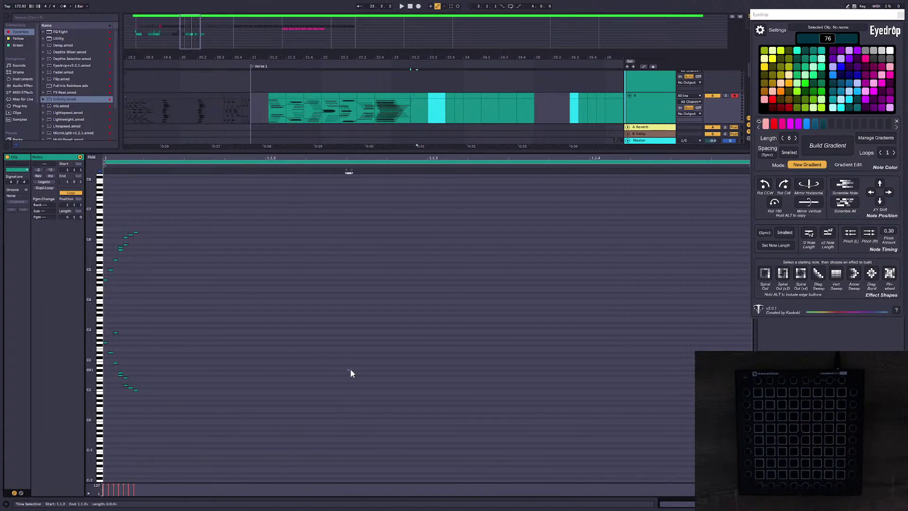
key(ctrl+a)
alt+click(778, 210)
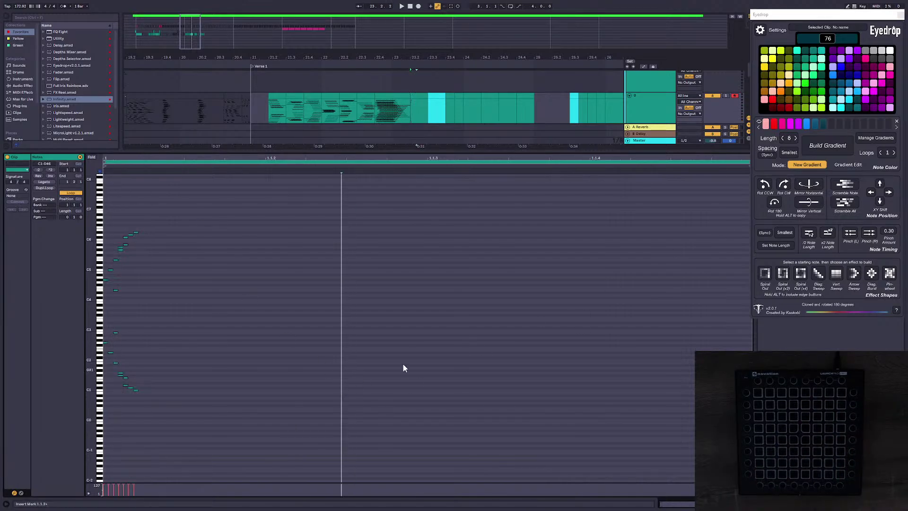
Step: Double the length of all notes and build the gradient with 1/256 spacing
click(825, 164)
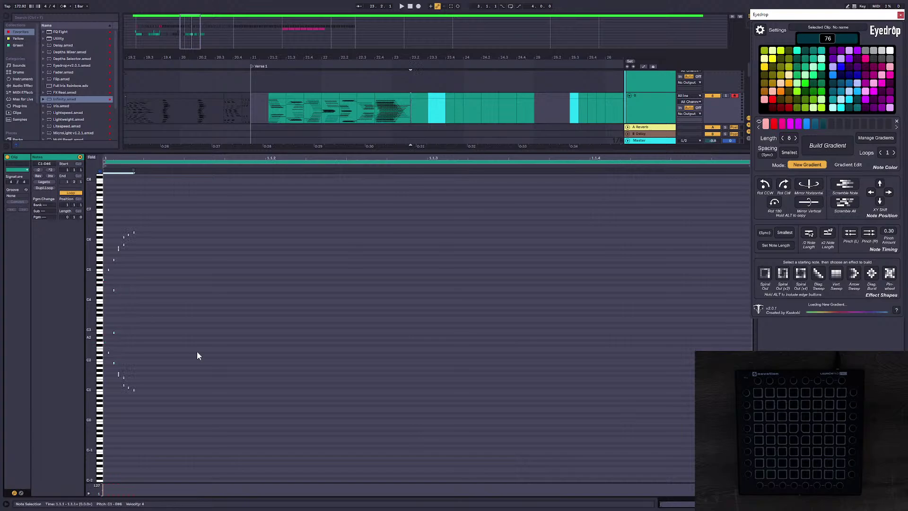
click(828, 239)
click(804, 164)
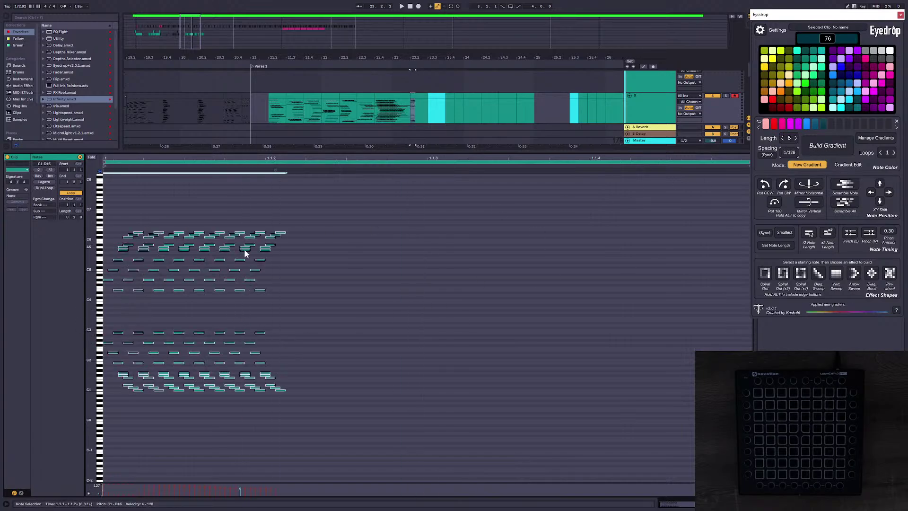
click(814, 153)
click(301, 271)
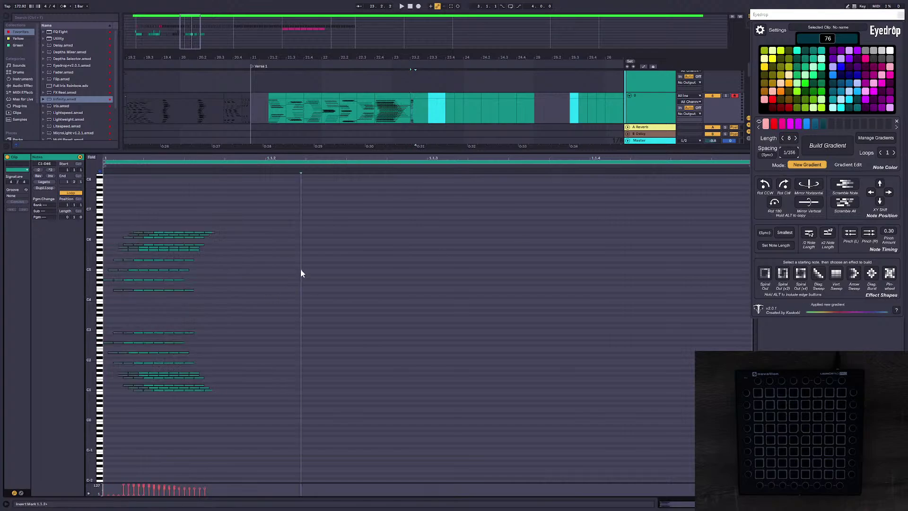
Step: Try to shorten the gradient pattern slightly and paste a copy of it at 1.1.3 in the clip
key(ctrl+a)
click(295, 189)
key(ctrl+a)
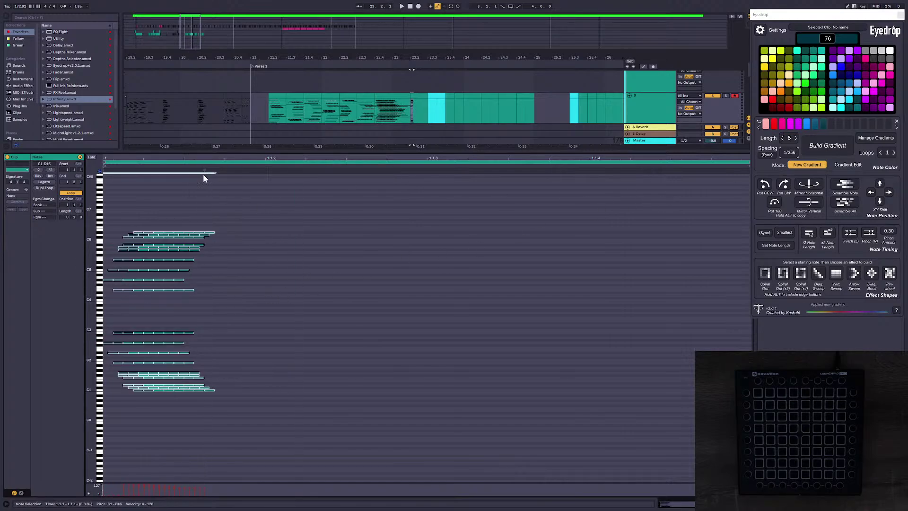
mouse_move(204, 173)
mouse_down()
mouse_move(69, 213)
mouse_move(184, 175)
mouse_up()
drag(412, 227, 392, 225)
click(239, 204)
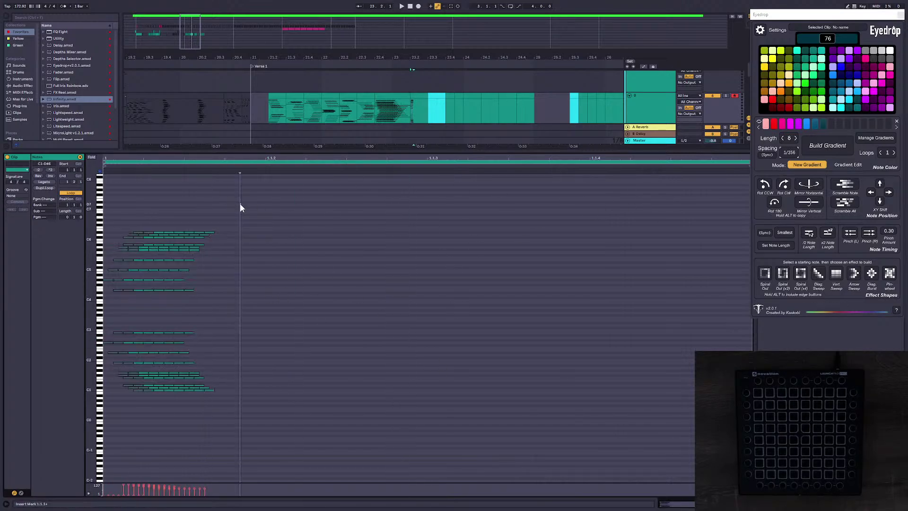
key(ctrl+a)
drag(325, 378, 306, 413)
click(435, 303)
key(ctrl+v)
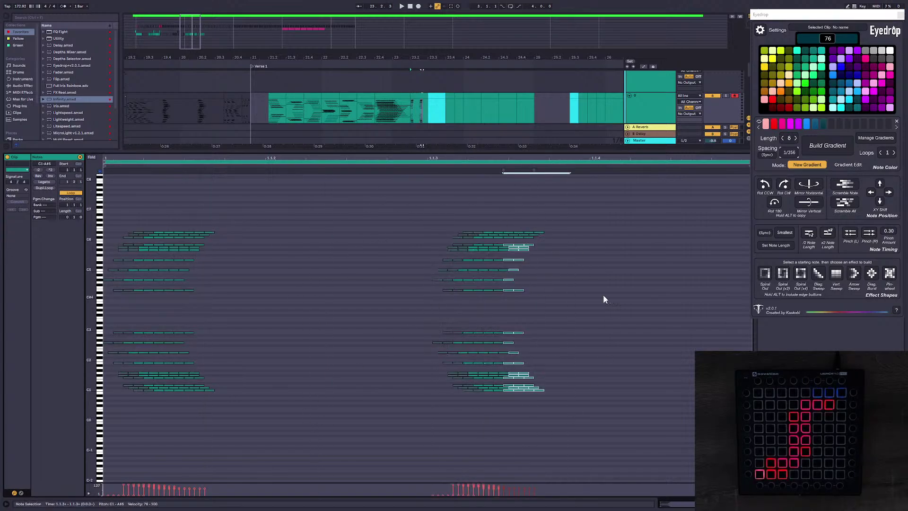
Step: Undo the pasted copy and the gradient in the clip at 23.2
key(ctrl+z)
key(ctrl+z)
key(ctrl+z)
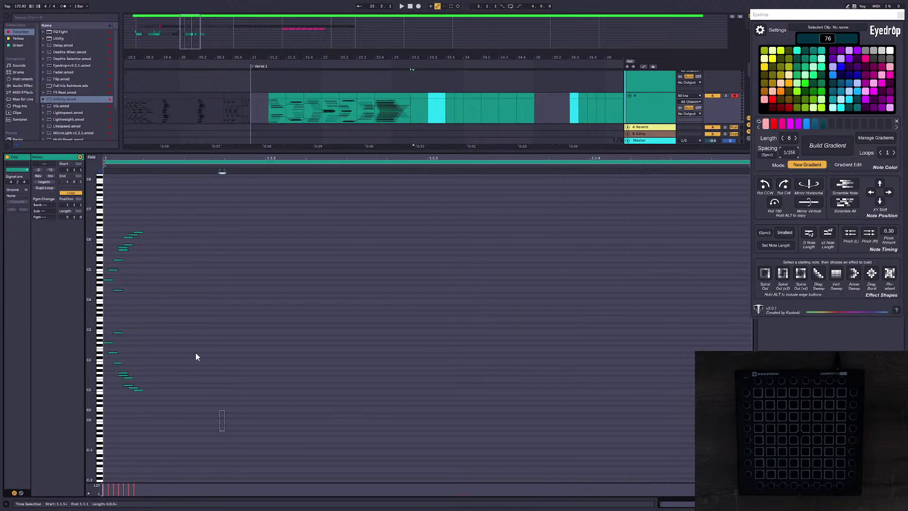
Step: Rebuild the gradient with 1/256 spacing on all notes, stretch it to fill the clip, and pinch it left by 0.30
click(133, 169)
drag(207, 185, 156, 180)
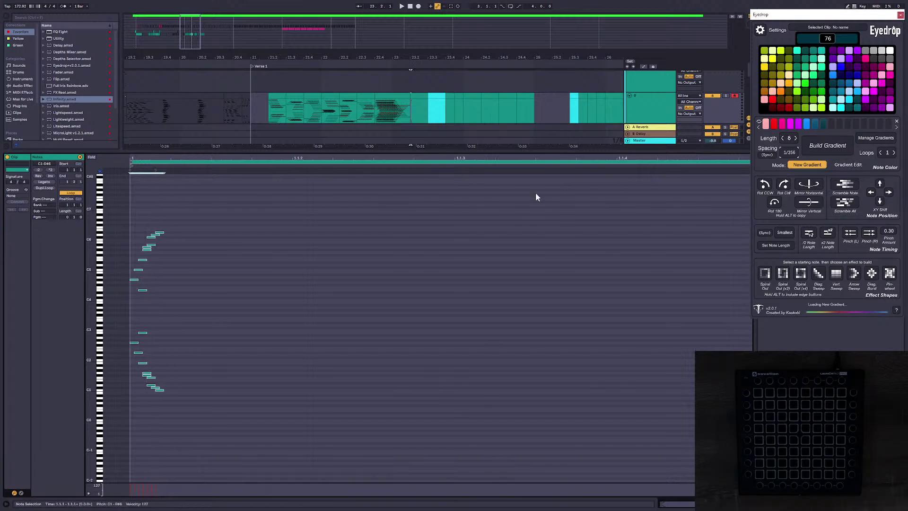
click(235, 231)
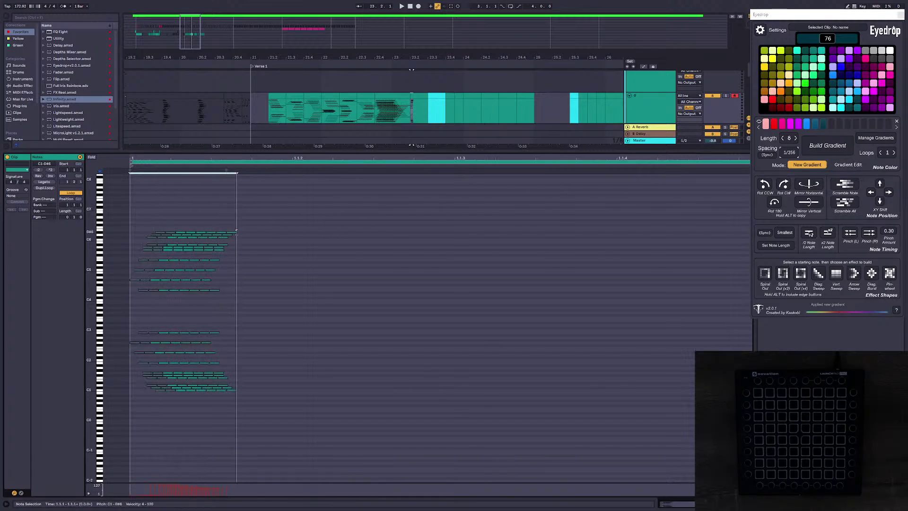
key(ctrl+a)
mouse_move(227, 171)
mouse_down()
mouse_move(698, 192)
mouse_move(687, 196)
mouse_up()
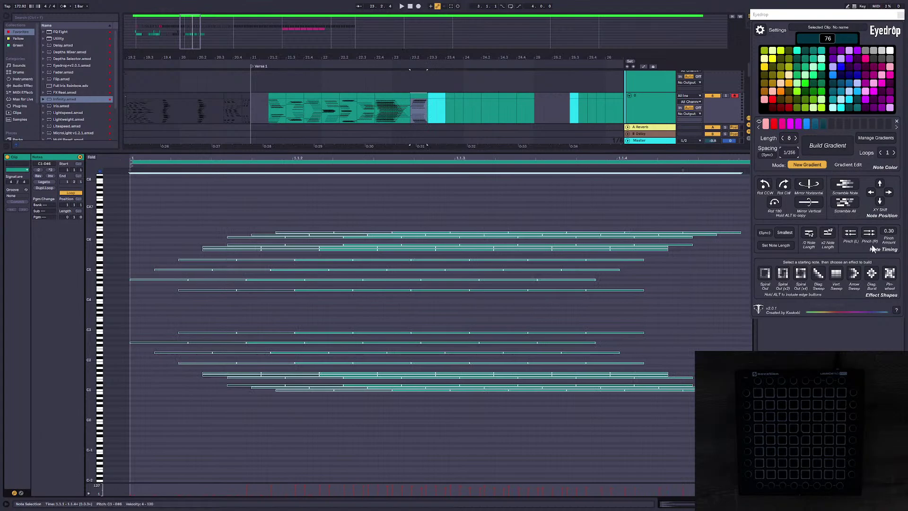
click(870, 236)
Step: Play back the clip at 23.2 and replay the section from the clip at 21.2
key(space)
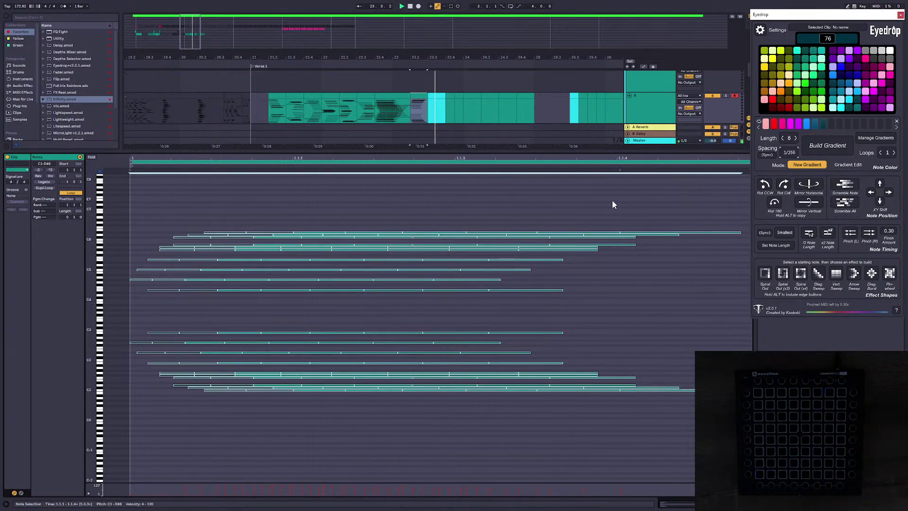
click(612, 201)
click(276, 96)
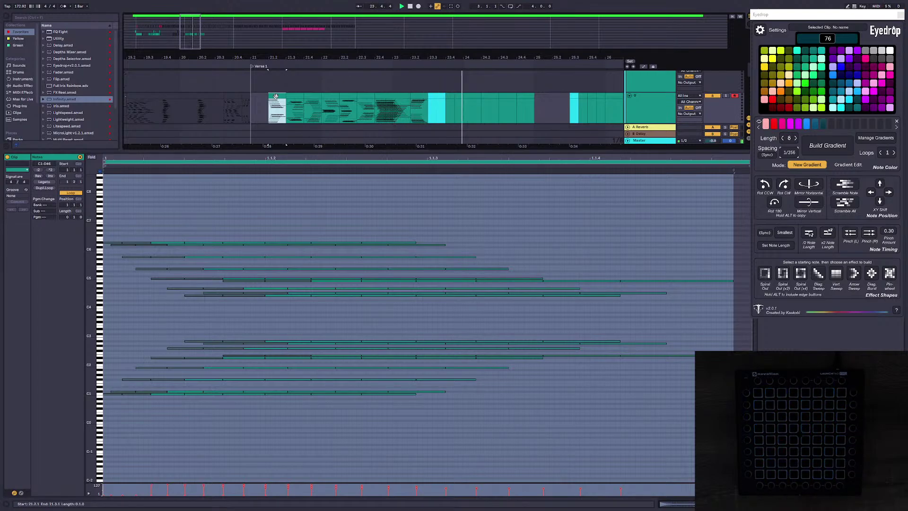
Step: Add a copy of all notes in the clip at 23.2 rotated 90 degrees clockwise, and play it back
double_click(422, 104)
key(space)
click(635, 192)
click(782, 185)
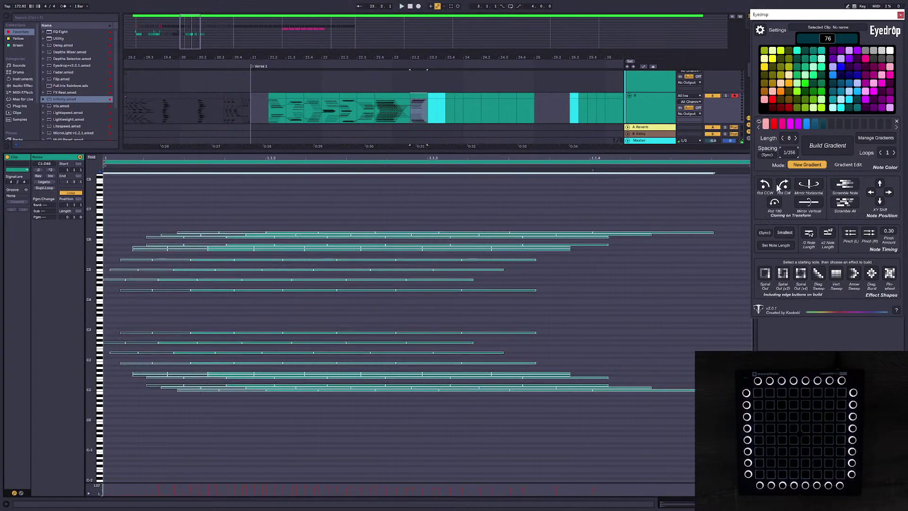
alt+click(782, 184)
click(534, 200)
key(space)
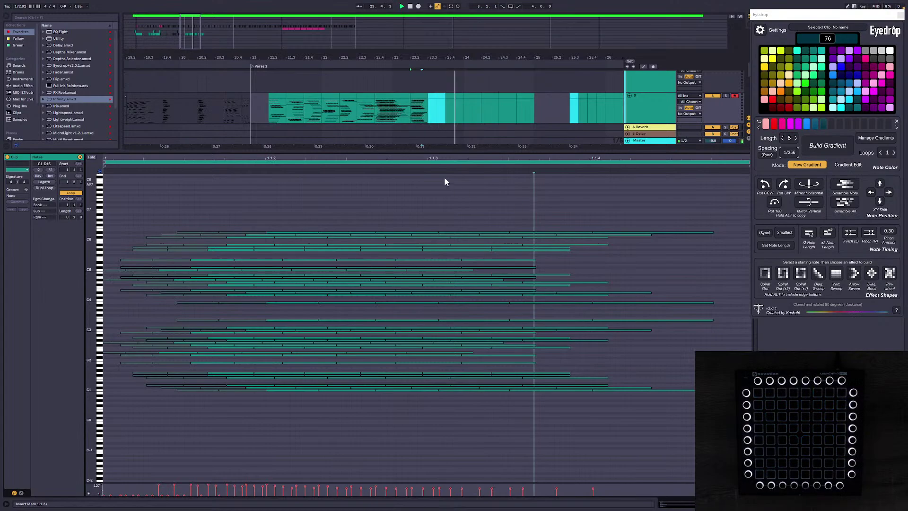
Step: Play the section from the clip at 22.4 and save the set
click(398, 98)
click(399, 98)
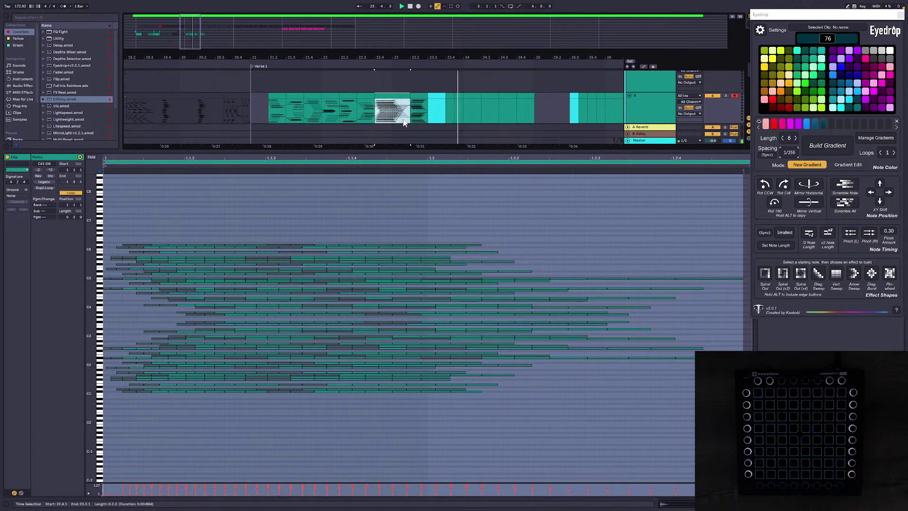
key(ctrl+s)
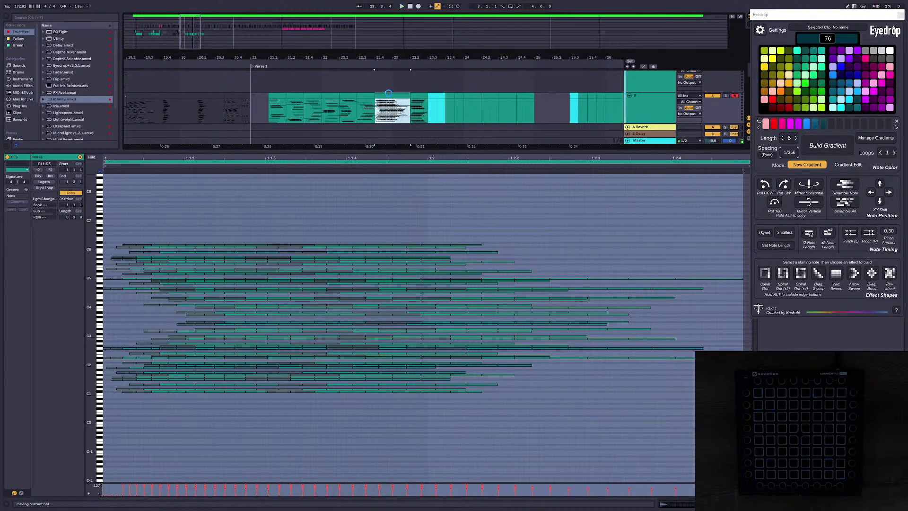
Step: Record a short falling pattern with a 180-degree rotated copy in the clip at 23.3, and load the grey gradient from the history
click(433, 95)
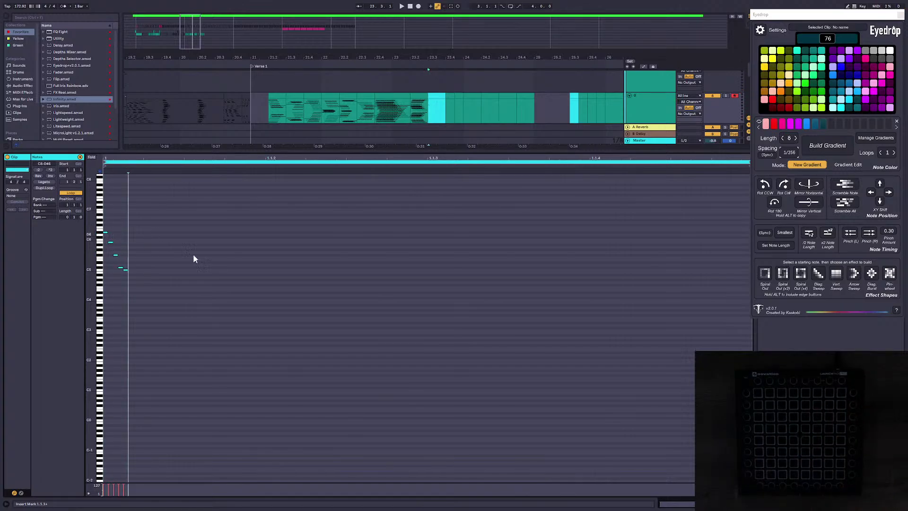
alt+click(770, 208)
click(875, 138)
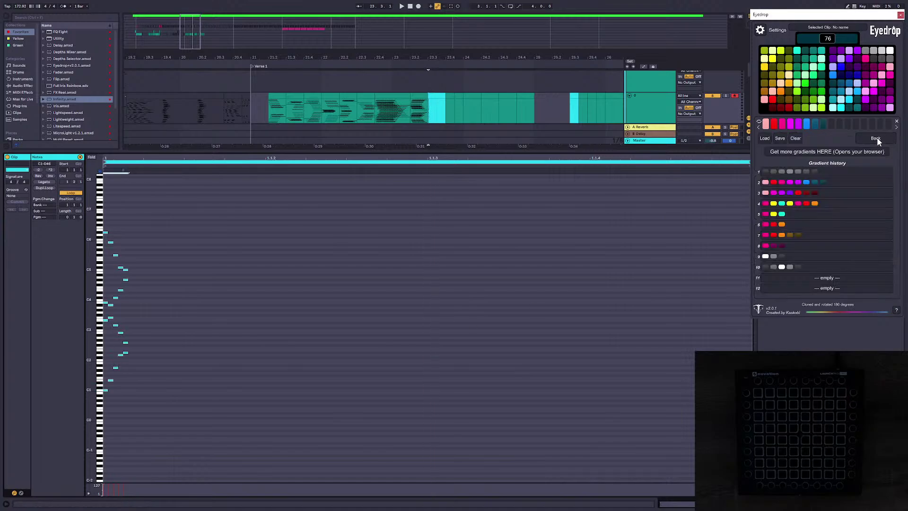
click(791, 172)
click(721, 241)
key(ctrl+a)
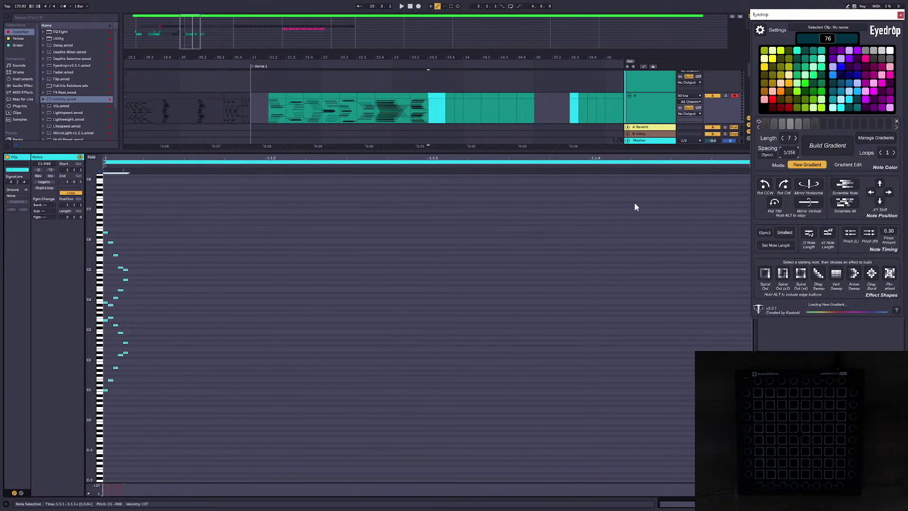
Step: Apply the grey gradient with doubled note lengths, stretch it to fill the clip at 23.3, and pinch it right by 0.30
click(828, 234)
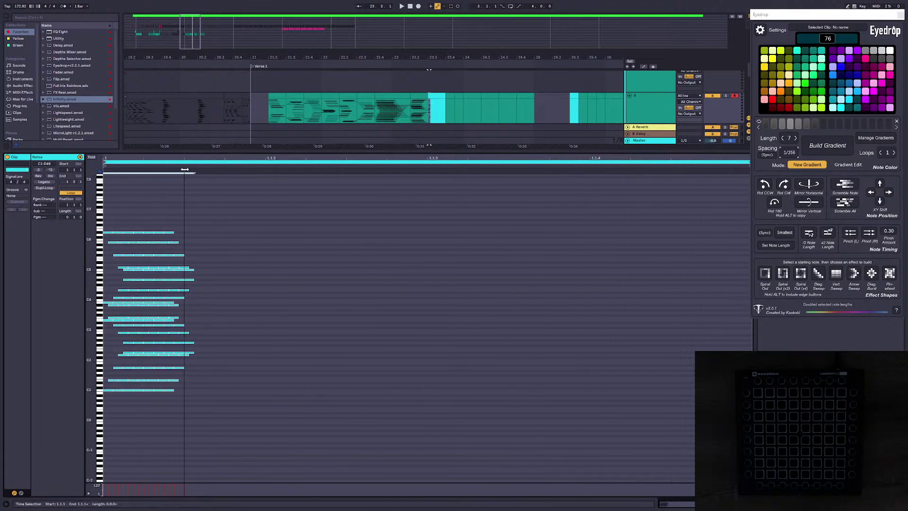
drag(184, 170, 676, 208)
click(871, 235)
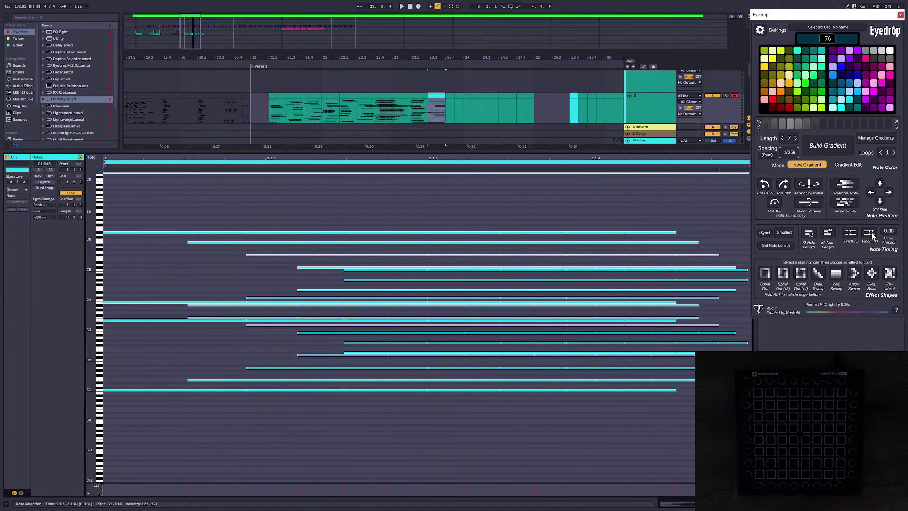
key(space)
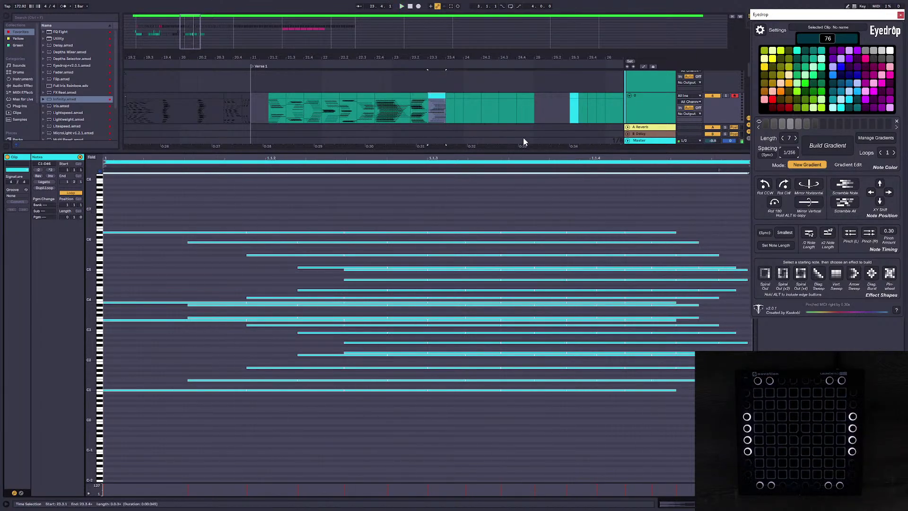
Step: Replay the section from the clip at 23.2 and save the set
click(416, 104)
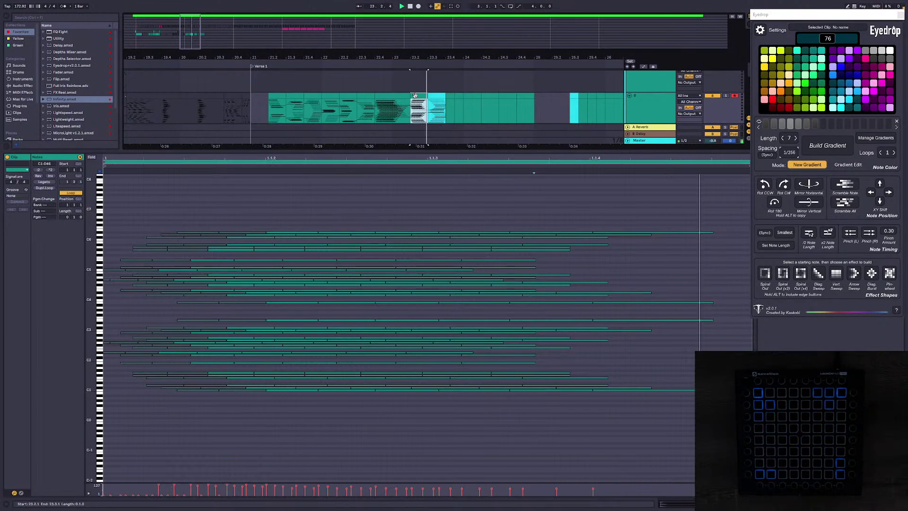
key(space)
click(493, 204)
key(ctrl+s)
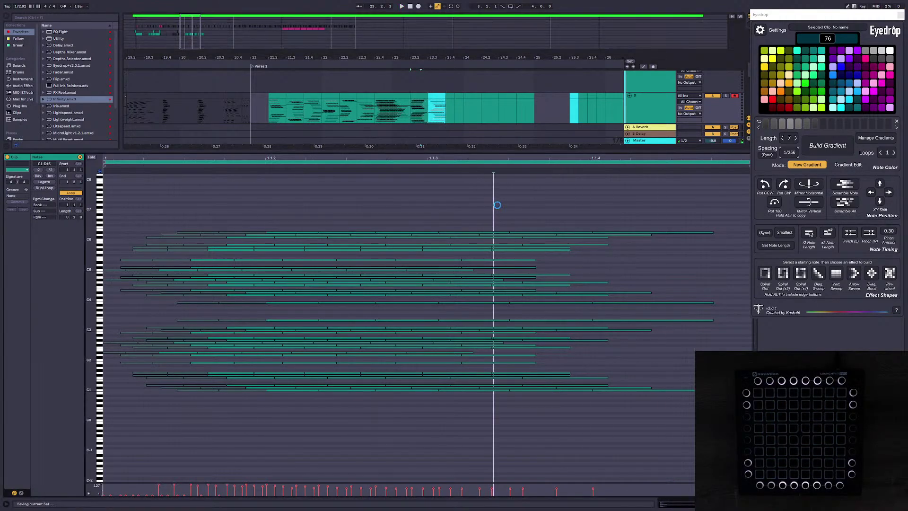
Step: Replay the section from the start of Verse 1 and save the set
click(253, 98)
key(space)
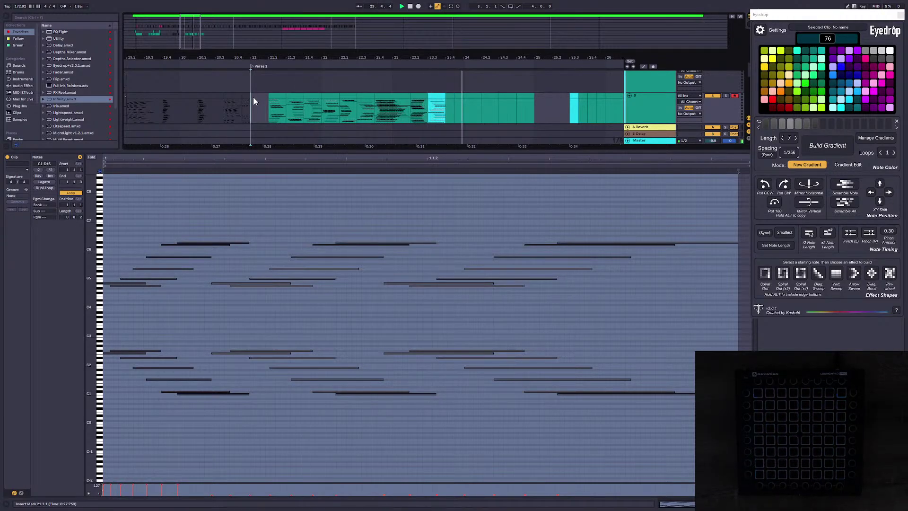
key(space)
key(ctrl+s)
click(341, 307)
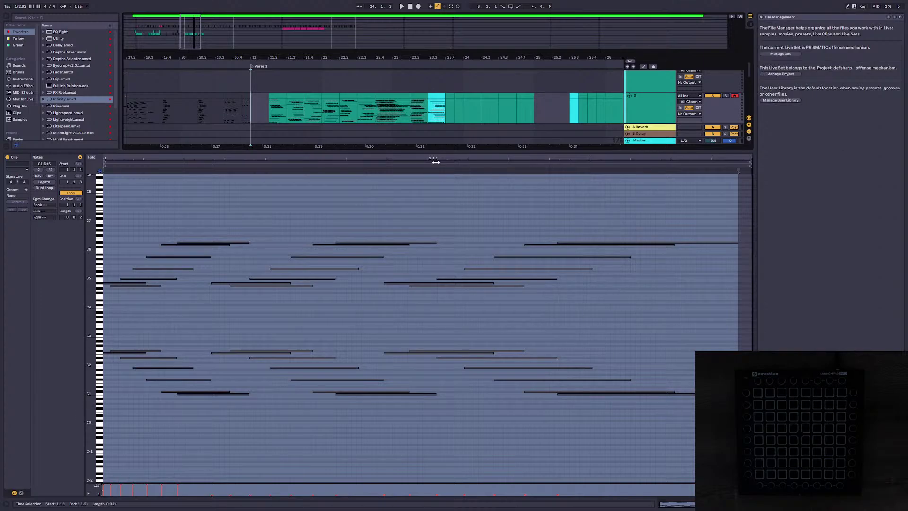
Step: Play the arrangement before Verse 1 from the start of bar 17
drag(199, 62, 220, 63)
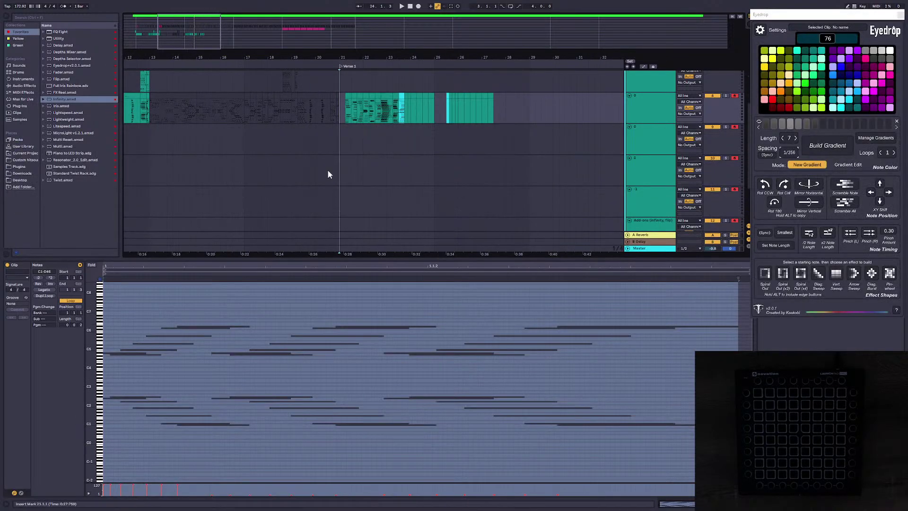
click(315, 106)
click(282, 107)
click(297, 113)
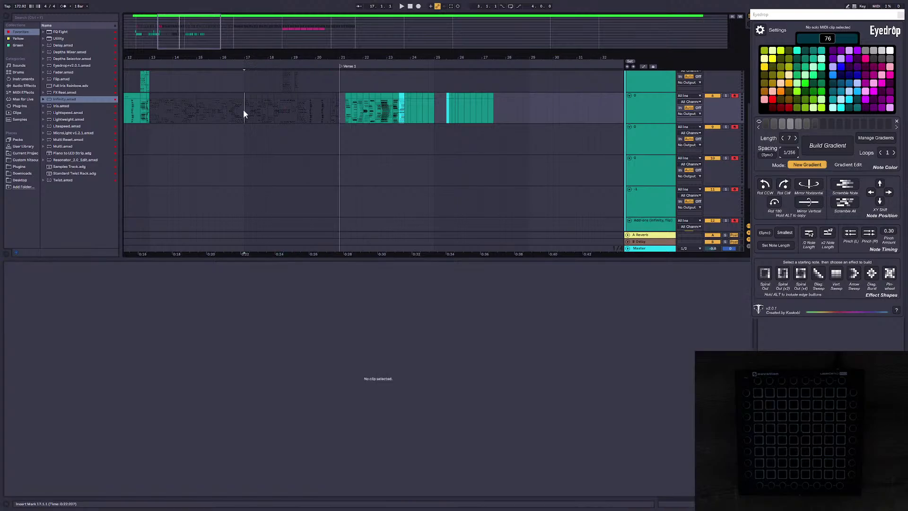
key(space)
click(330, 109)
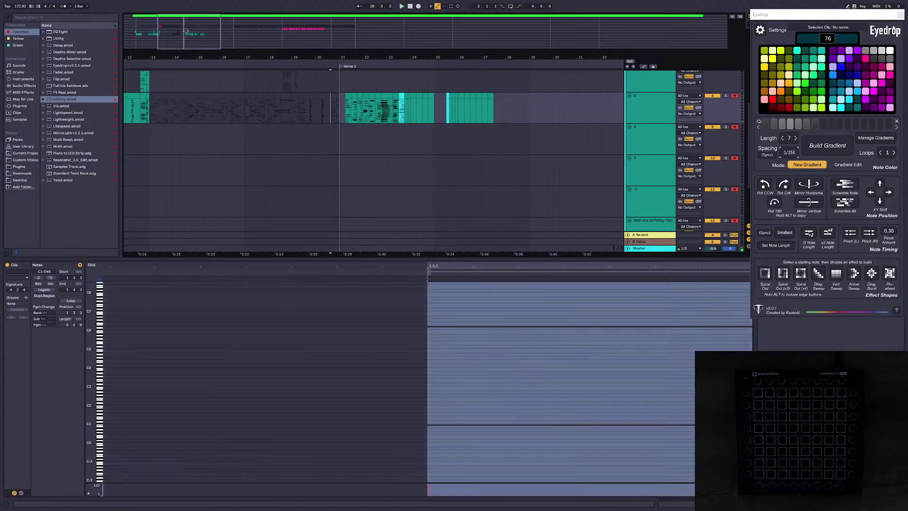
Step: Select the clips from 20.3.3 up to the start of Verse 1 and play them
scroll(331, 111, up, 5)
drag(331, 113, 357, 118)
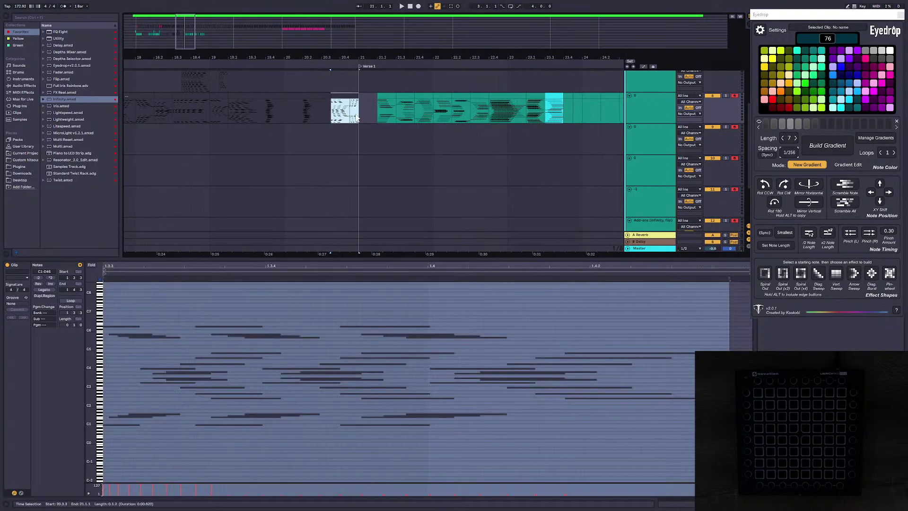
key(space)
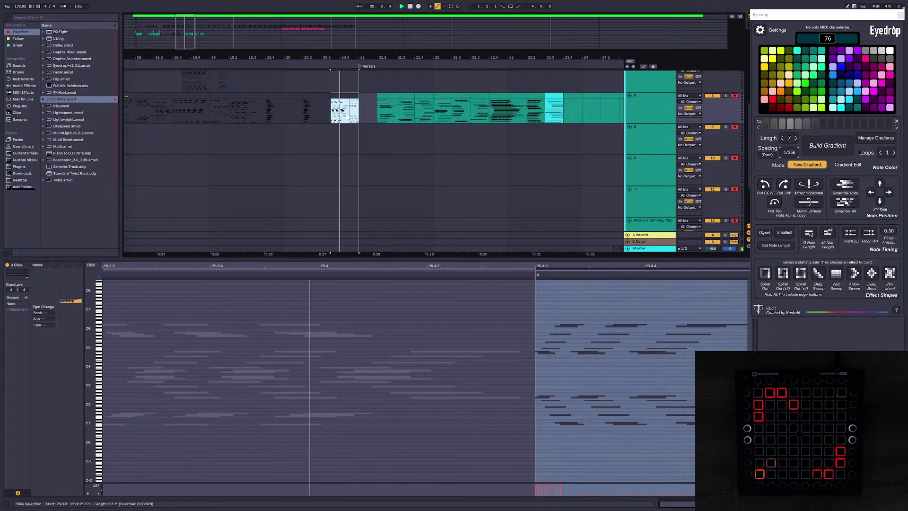
Step: Try placing two copies of the short clip at 20.4.3 on the track below, around the start of Verse 1
click(350, 115)
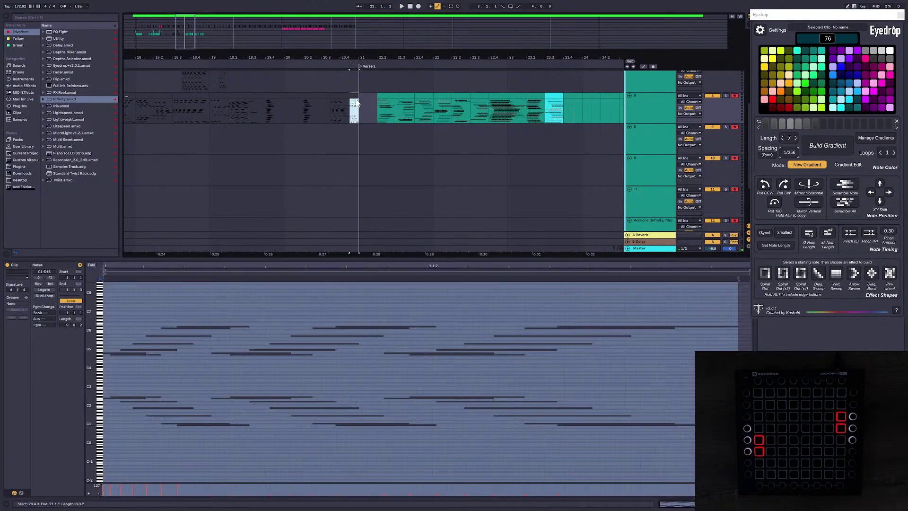
key(space)
click(371, 135)
key(ctrl+v)
click(392, 136)
key(ctrl+v)
key(ctrl+z)
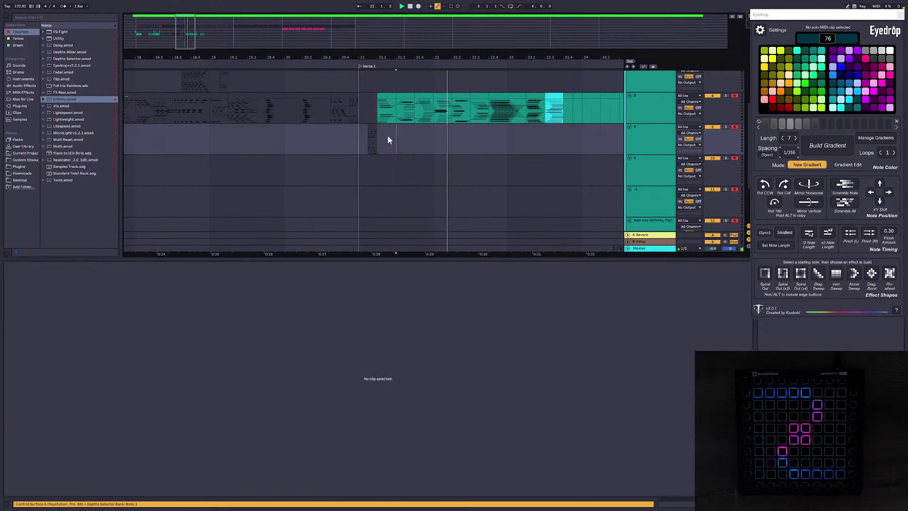
click(387, 136)
key(ctrl+v)
Step: Play Verse 1 from its start with the two copied clips, and delete them from the lower track
click(361, 139)
key(space)
key(space)
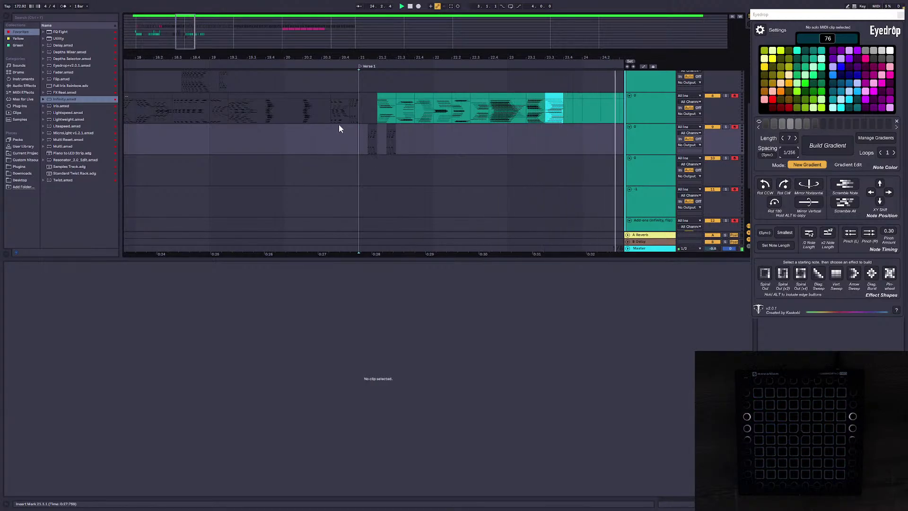
click(330, 114)
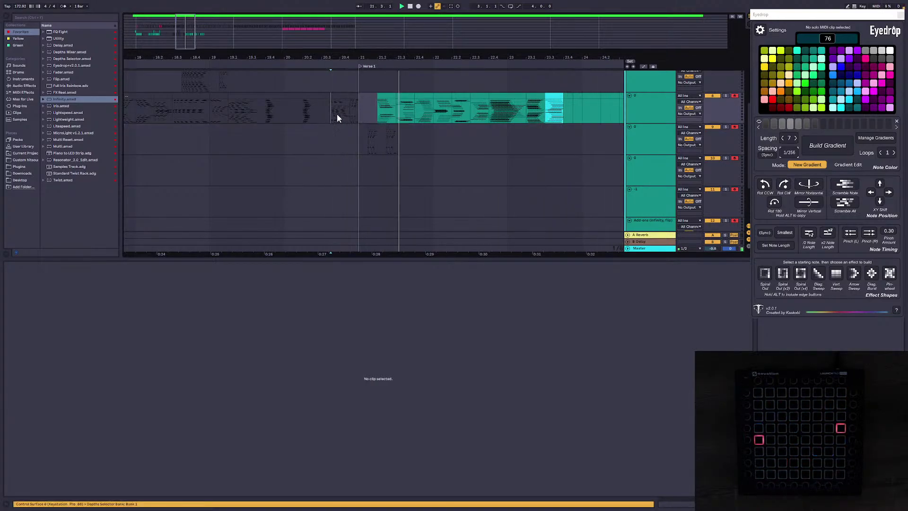
drag(418, 143, 371, 143)
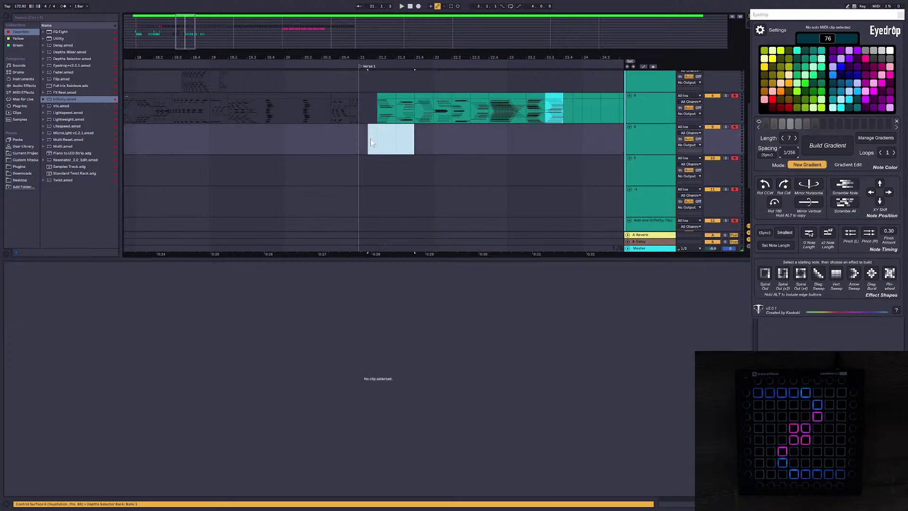
Step: Play from the start of bar 17 through the finished Verse 1 clips
drag(190, 35, 188, 24)
click(188, 103)
key(space)
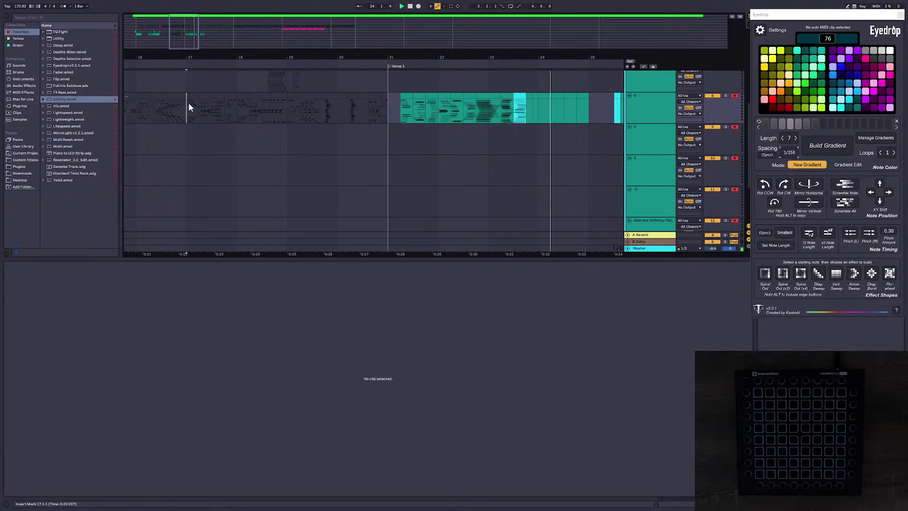
click(424, 155)
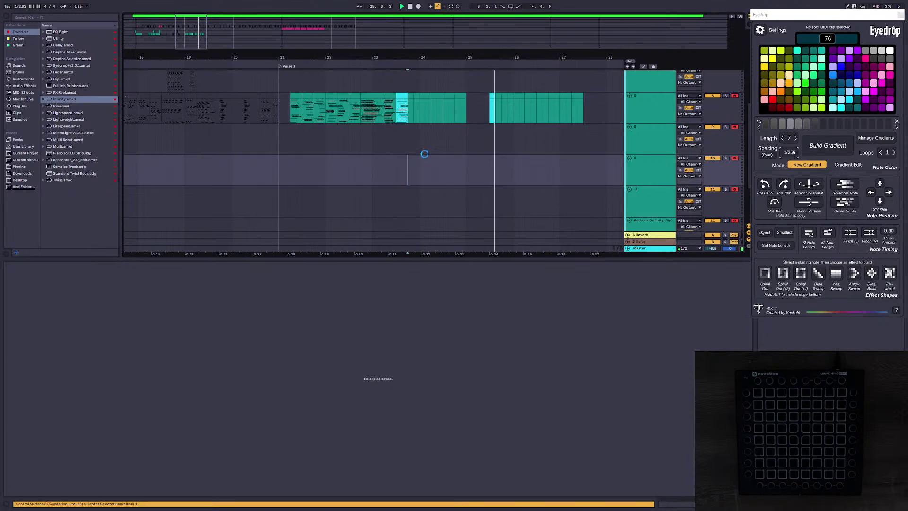
drag(193, 36, 198, 35)
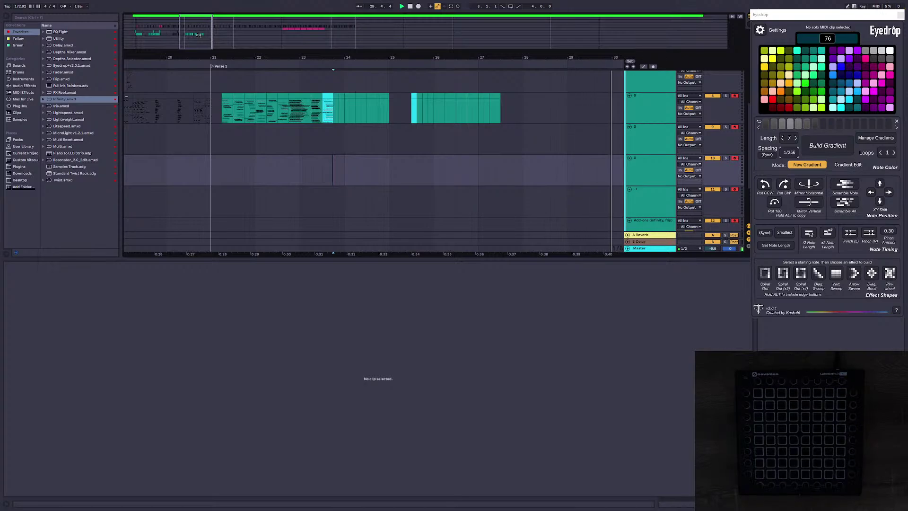
key(space)
click(341, 134)
Step: Replay the clips at 22.3 and 22.4 several times to check their light effects
click(299, 95)
key(space)
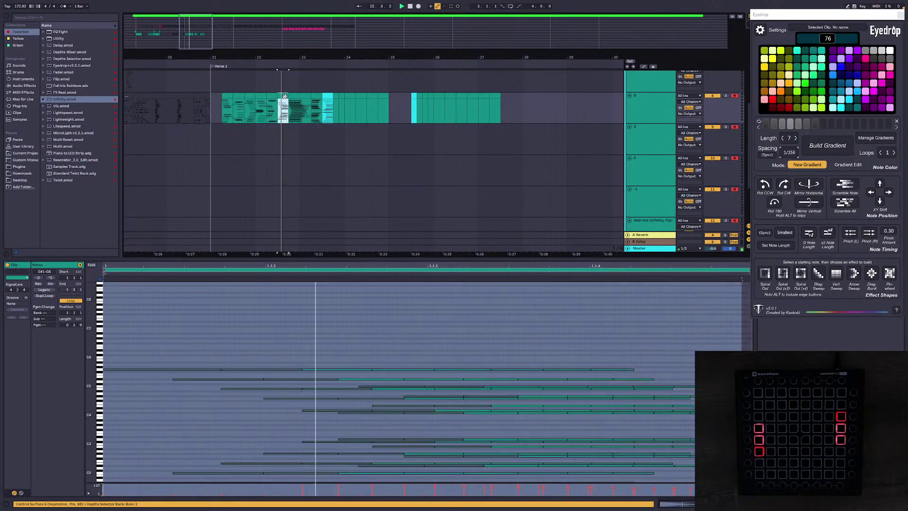
click(319, 93)
key(space)
click(300, 94)
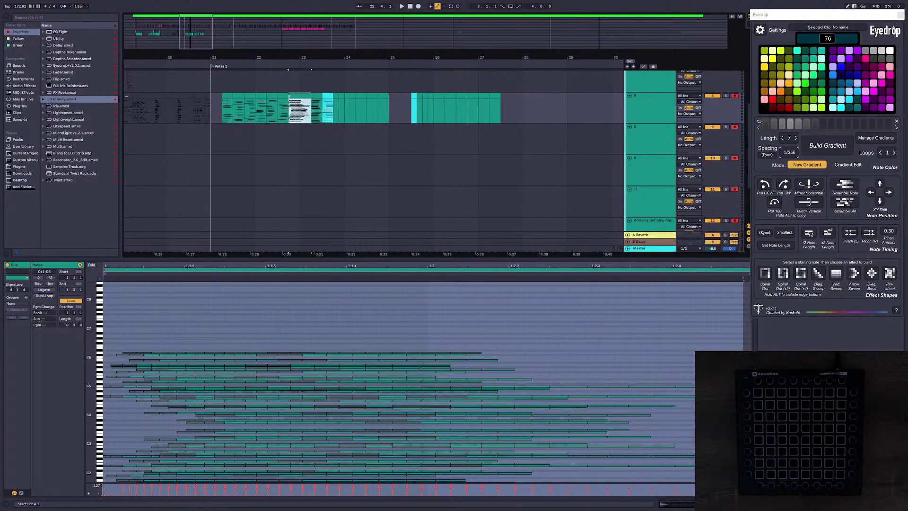
key(space)
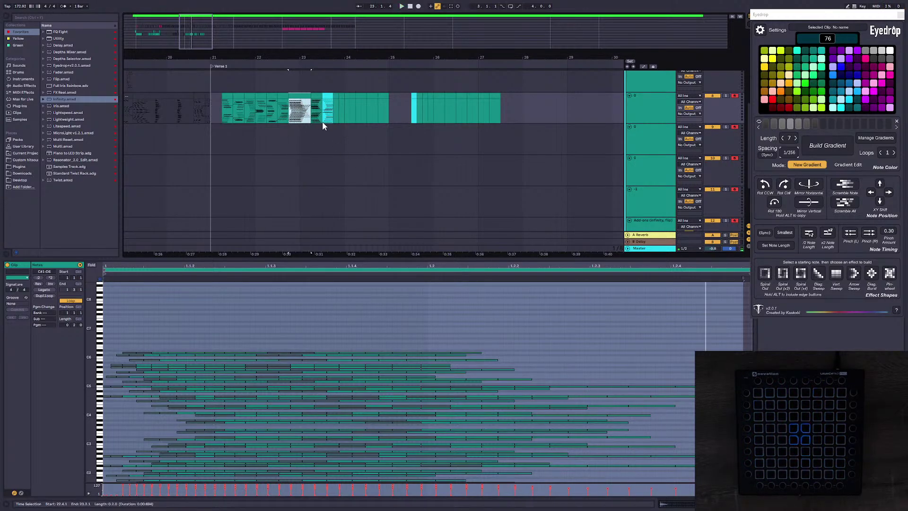
click(284, 96)
key(space)
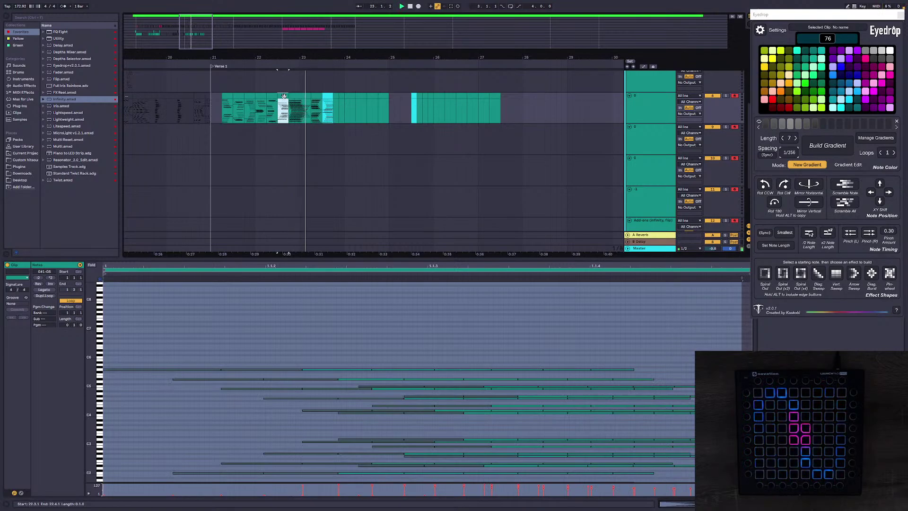
Step: Rotate all notes in the clip at 22.4 a quarter turn and replay the clips around it
click(293, 96)
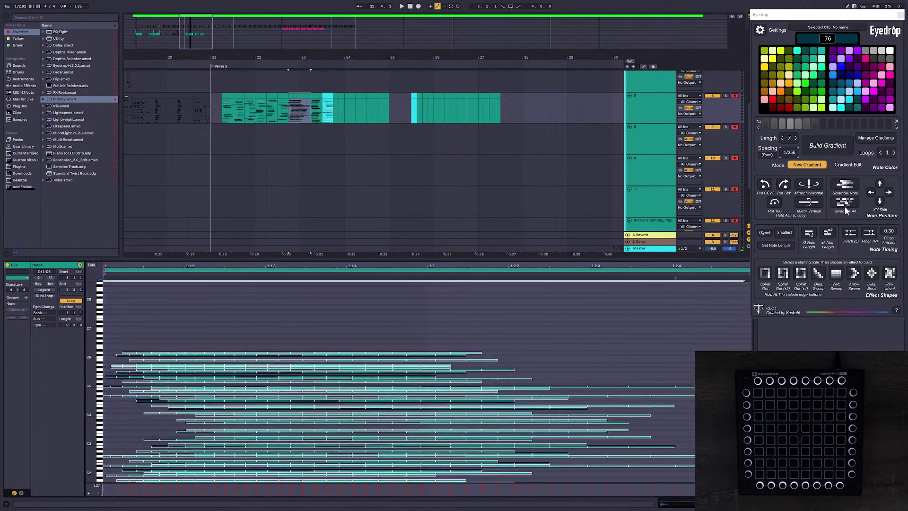
click(775, 184)
click(274, 107)
key(space)
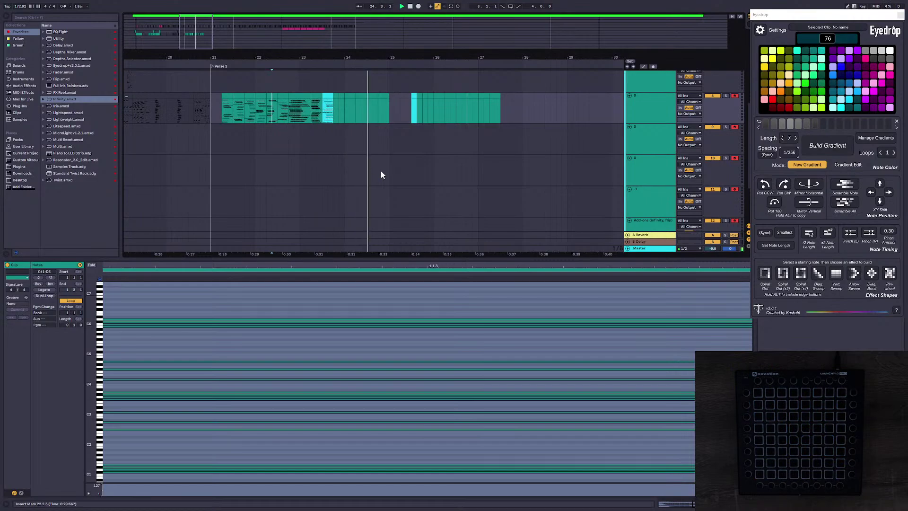
click(312, 114)
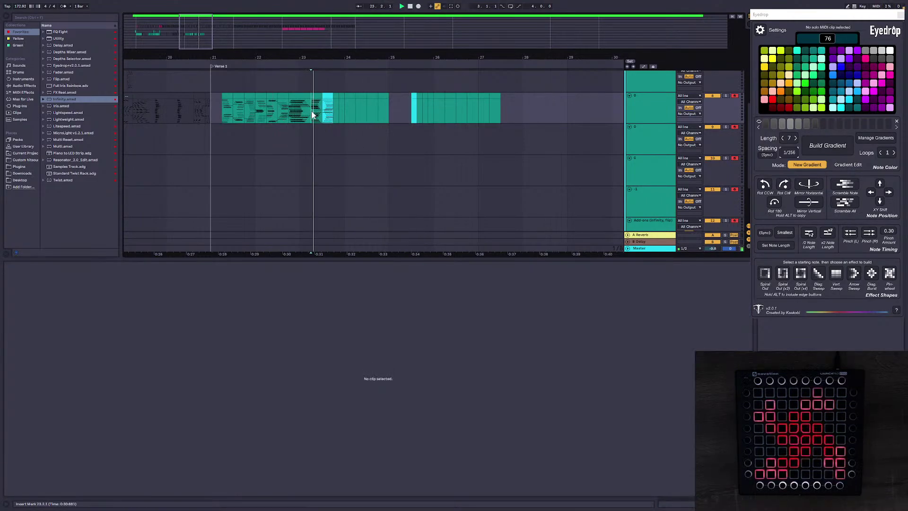
click(294, 111)
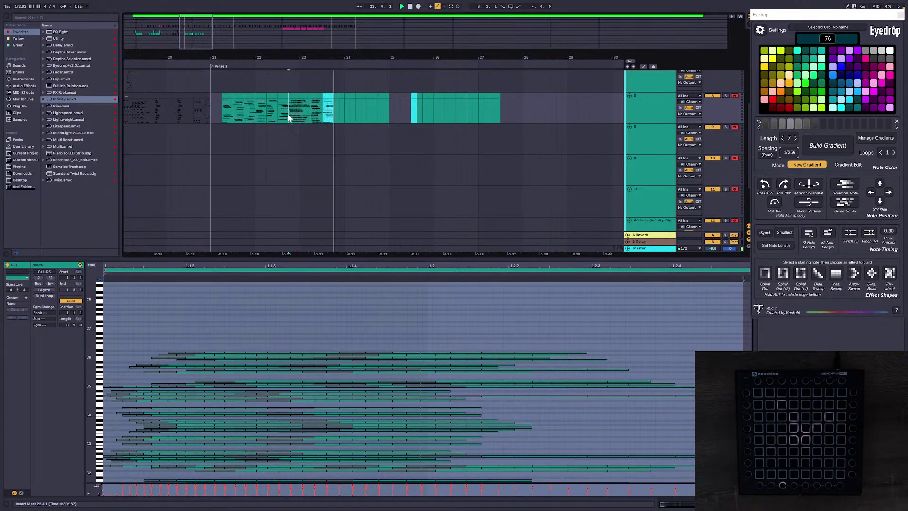
Step: Colour the clip at 22.4 red
right_click(301, 97)
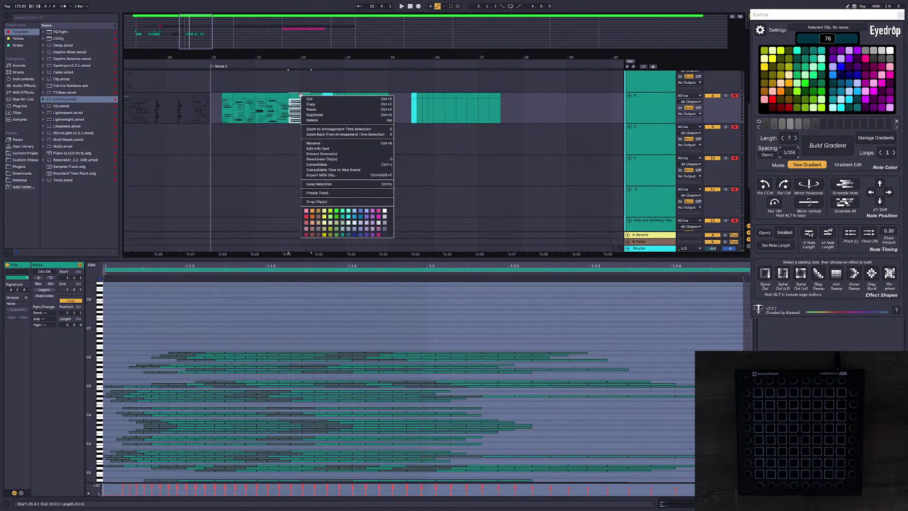
click(307, 223)
click(328, 108)
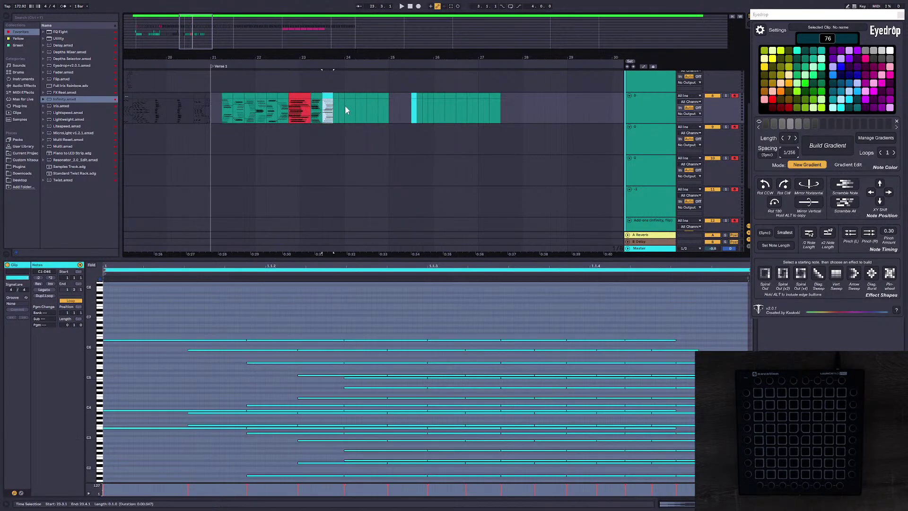
Step: Replay Verse 1 from its start to check the effects up to bar 24
drag(208, 60, 154, 78)
click(160, 111)
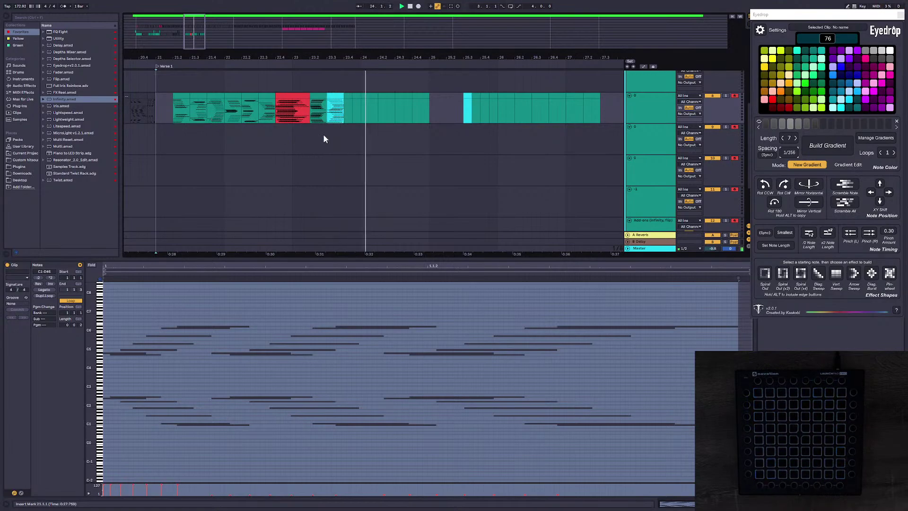
click(366, 107)
key(space)
Step: Record a short falling five-note pattern at the start of the empty clip at 23.4, and add a 180-degree rotated copy
click(339, 96)
click(345, 96)
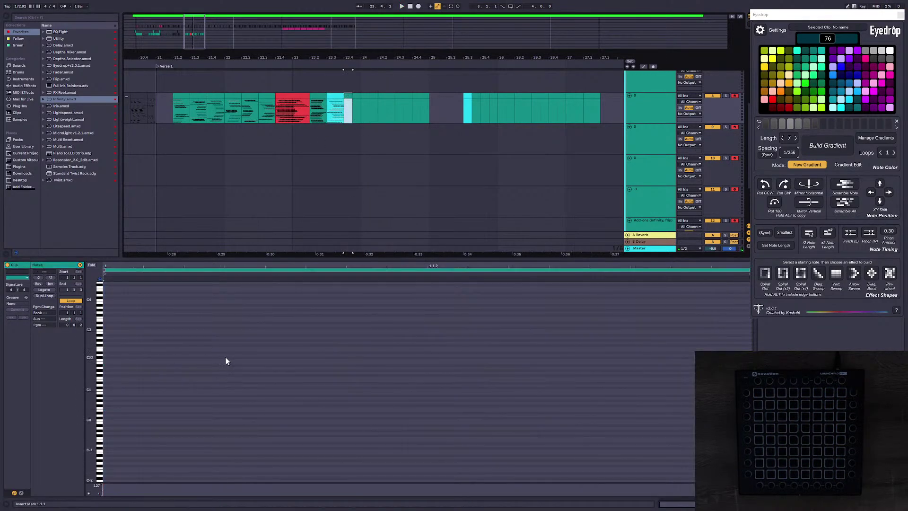
drag(95, 342, 108, 342)
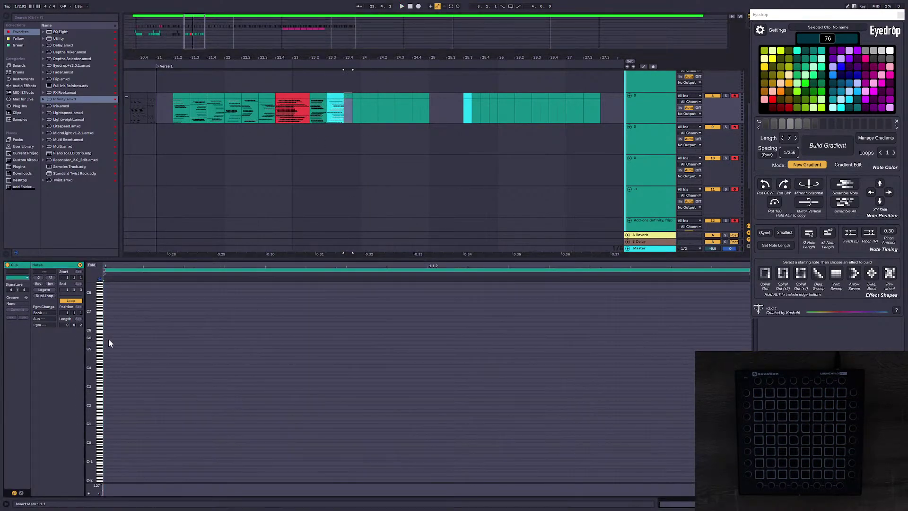
double_click(105, 339)
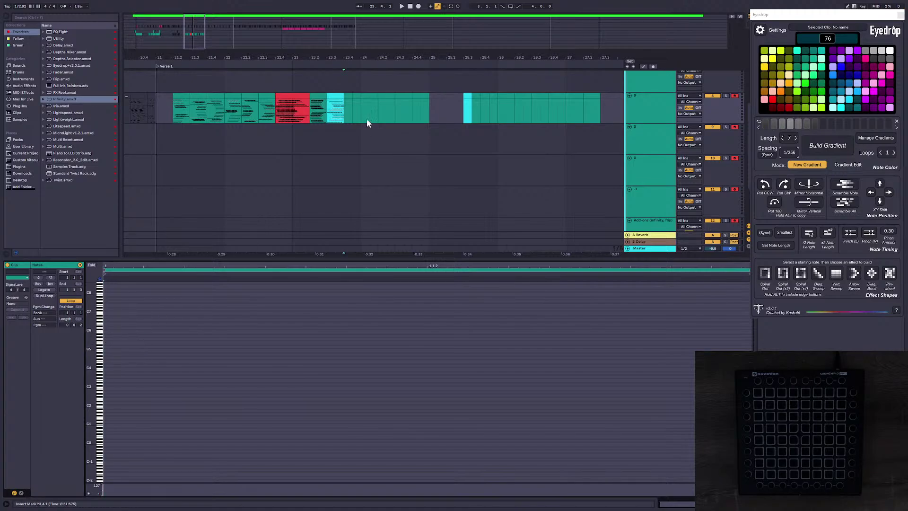
click(331, 94)
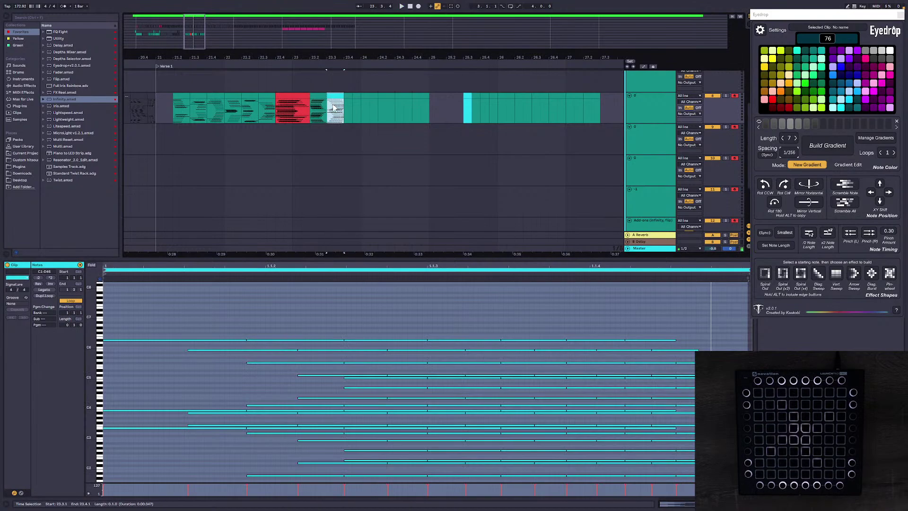
click(349, 98)
click(106, 317)
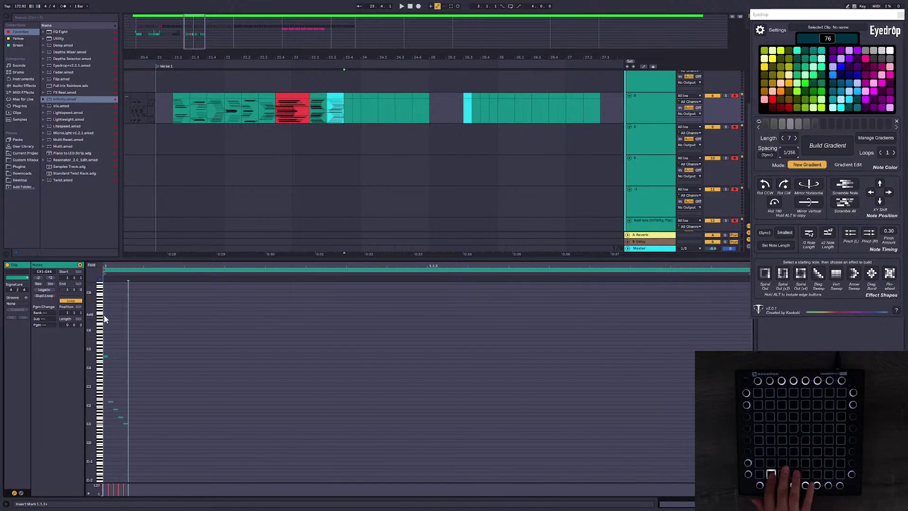
click(208, 406)
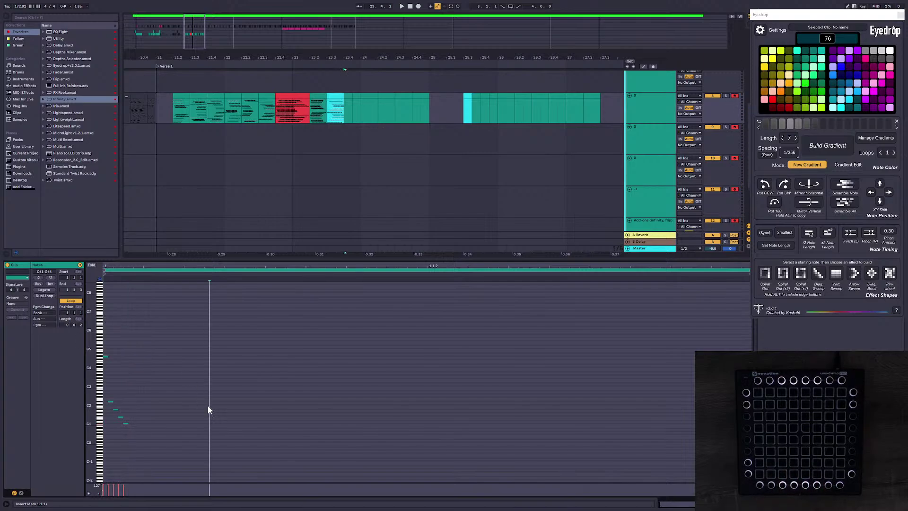
click(779, 203)
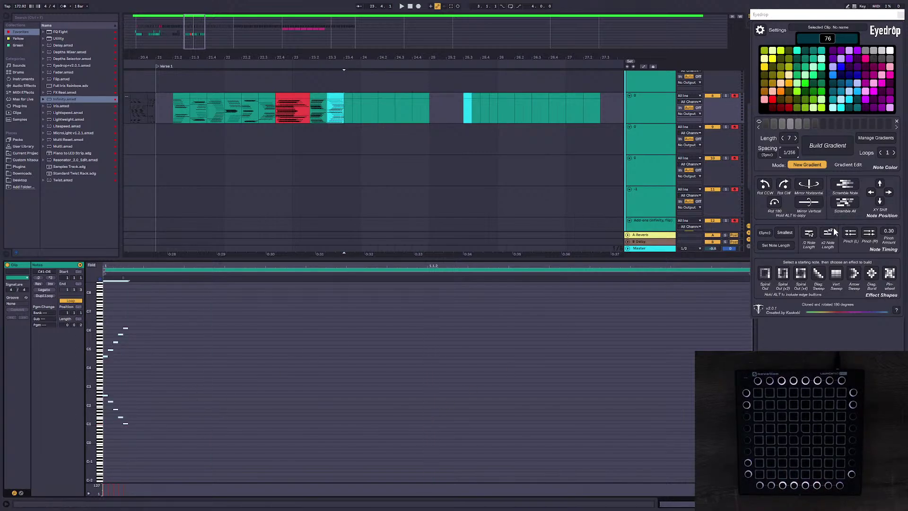
Step: Apply the eight-colour pink-to-blue gradient with Smallest spacing to the clip at 23.4, stretch its notes across the clip, and replay it
click(872, 138)
click(778, 182)
click(392, 457)
key(ctrl+a)
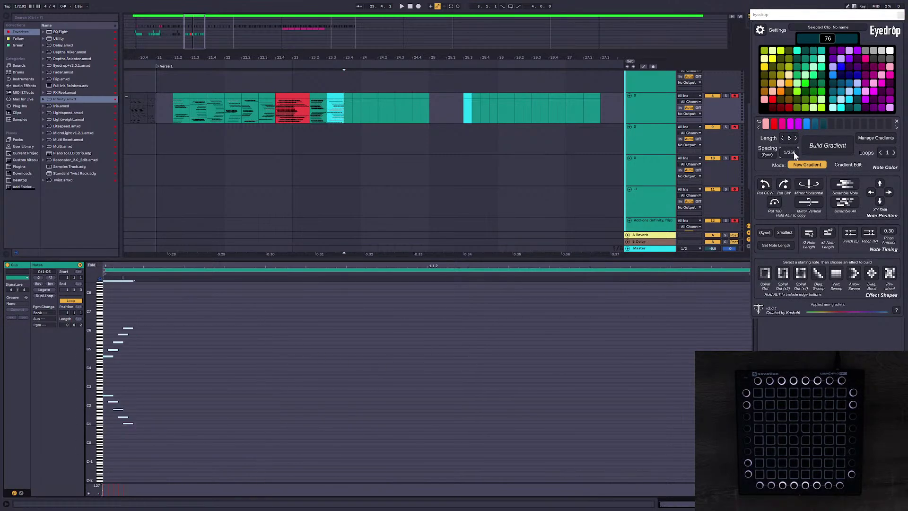
drag(194, 277, 665, 278)
key(space)
key(space)
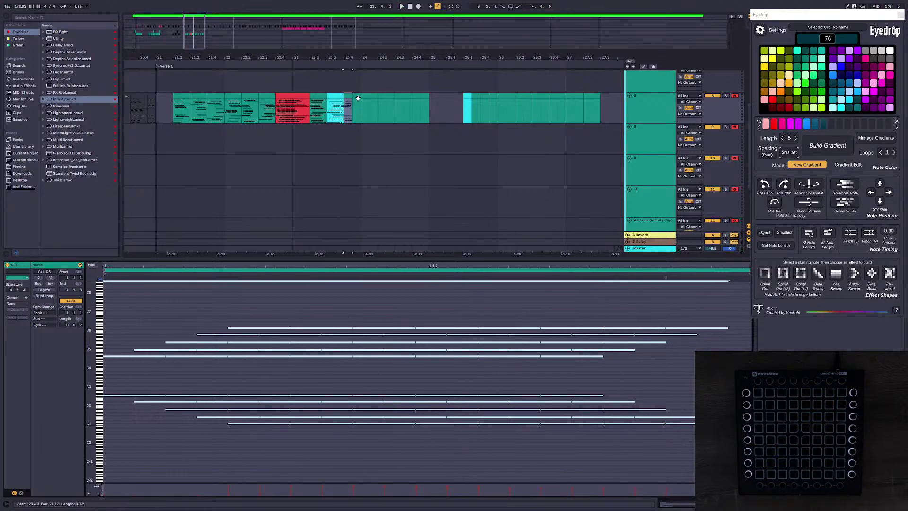
Step: Pinch the 23.4 clip's notes right by 0.30x, and record a seven-note pattern with a 180-degree rotated copy in the next clip at 23.4.3
click(868, 235)
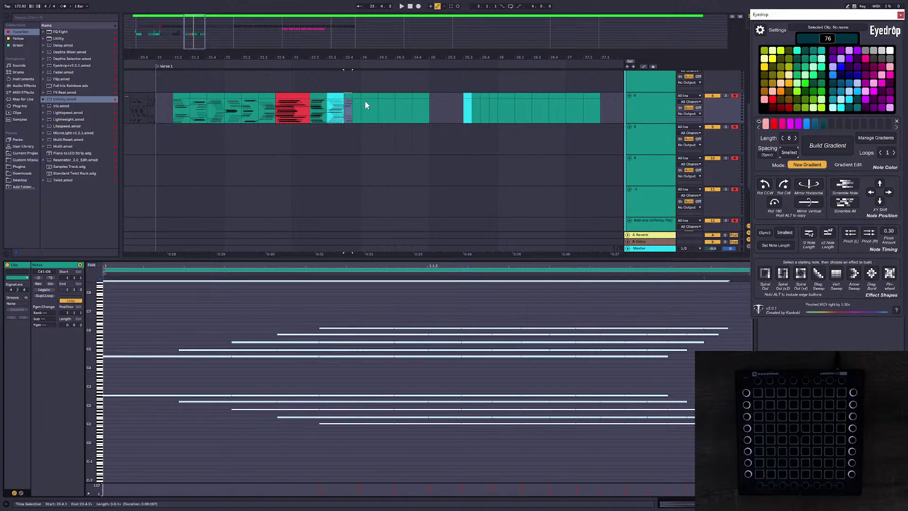
click(108, 319)
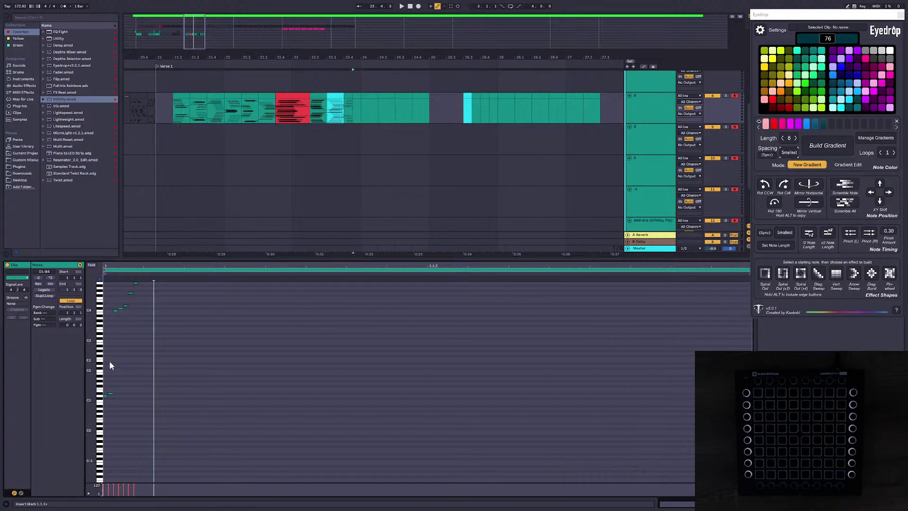
drag(92, 362, 190, 406)
drag(175, 443, 103, 285)
alt+click(774, 204)
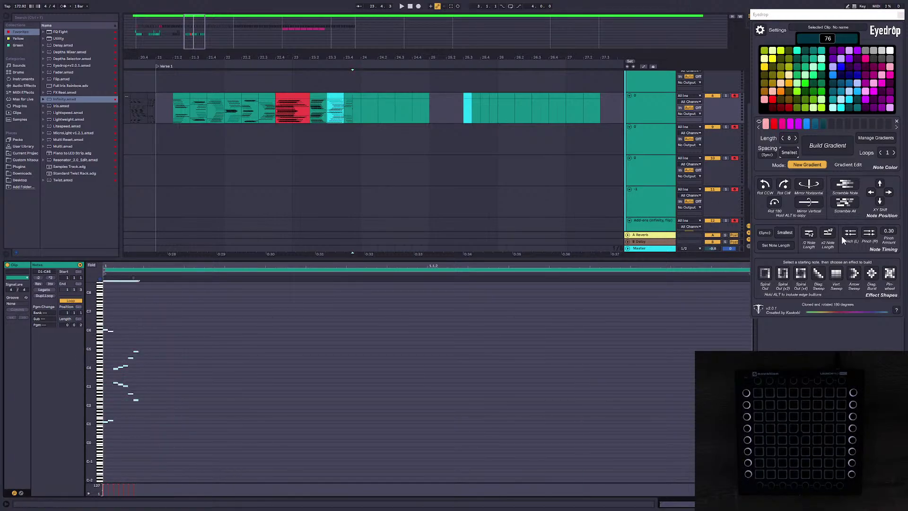
Step: Apply the eight-colour gradient with Smallest spacing to the clip at 23.4.3 and stretch its notes across the clip
click(836, 152)
click(304, 404)
key(ctrl+a)
drag(203, 279, 686, 303)
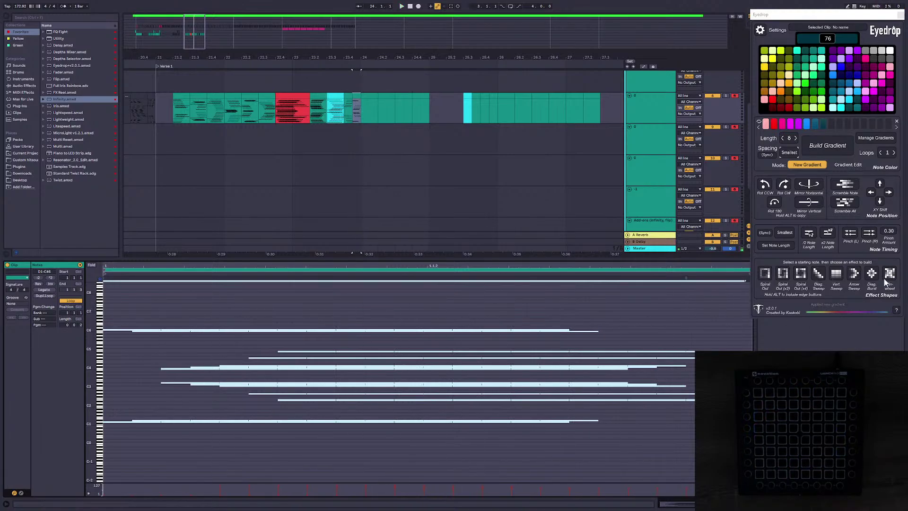
Step: Pinch the notes of the clip at 23.4.3 right by 0.30x and replay from 23.4
click(868, 235)
click(348, 121)
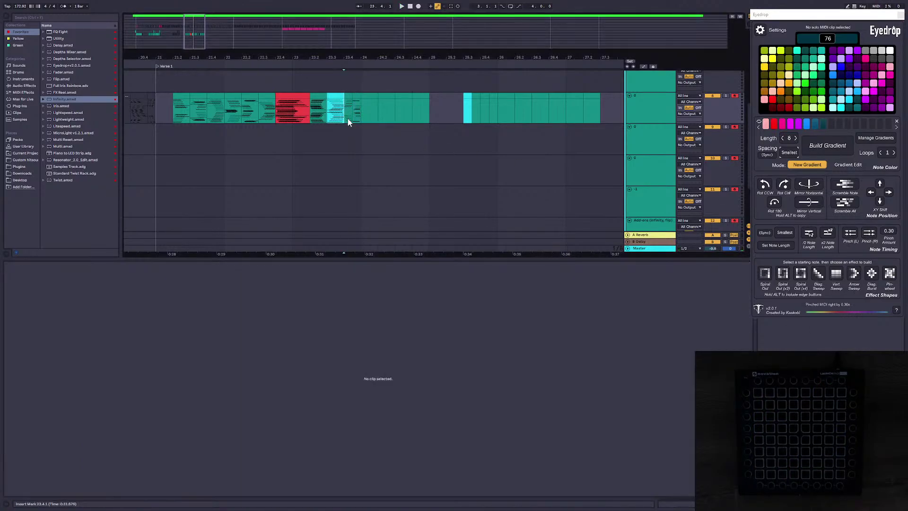
key(space)
key(space)
Step: Move the two short clips at 23.4 and 23.4.3 down to the Add-ons (Infinity, Flip) track, and replay from 22.4
click(350, 96)
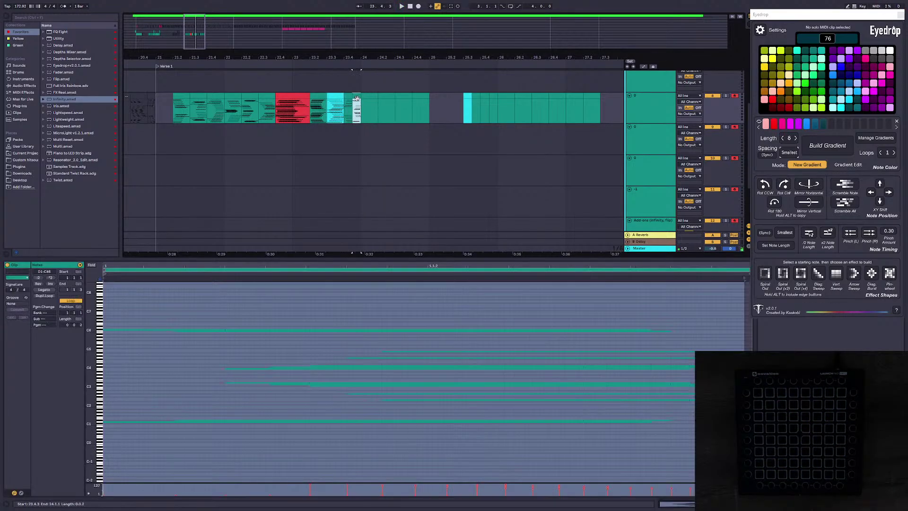
drag(349, 96, 354, 214)
click(277, 98)
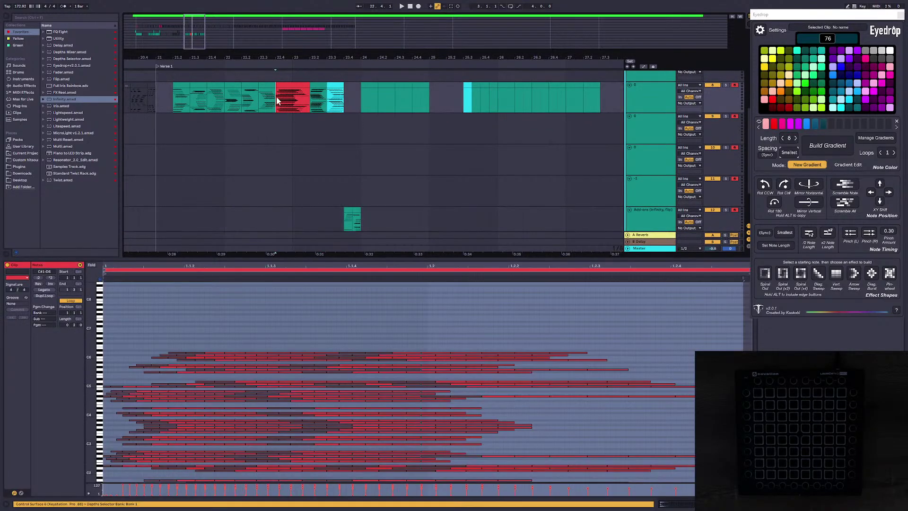
key(space)
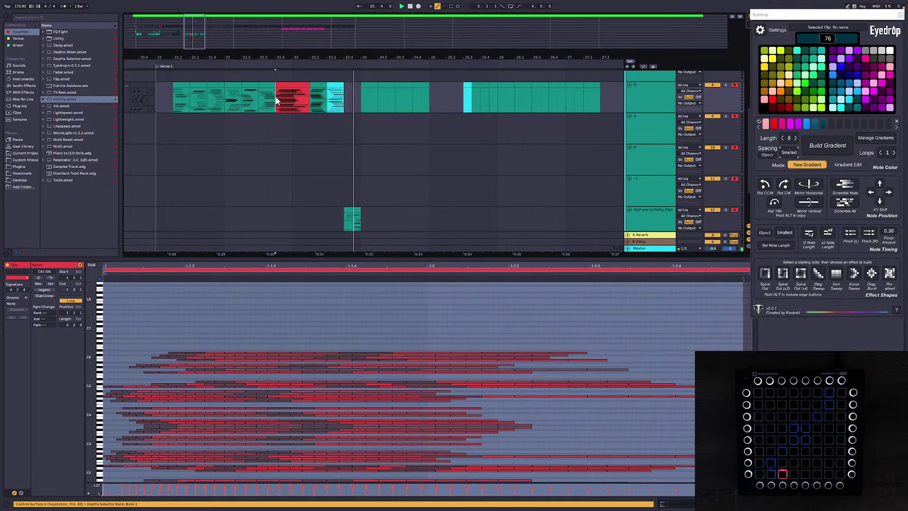
key(space)
key(space)
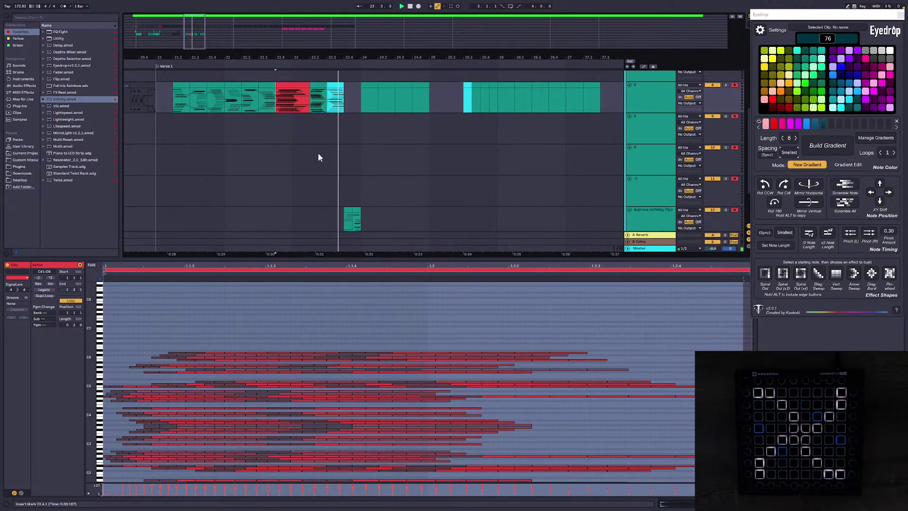
key(space)
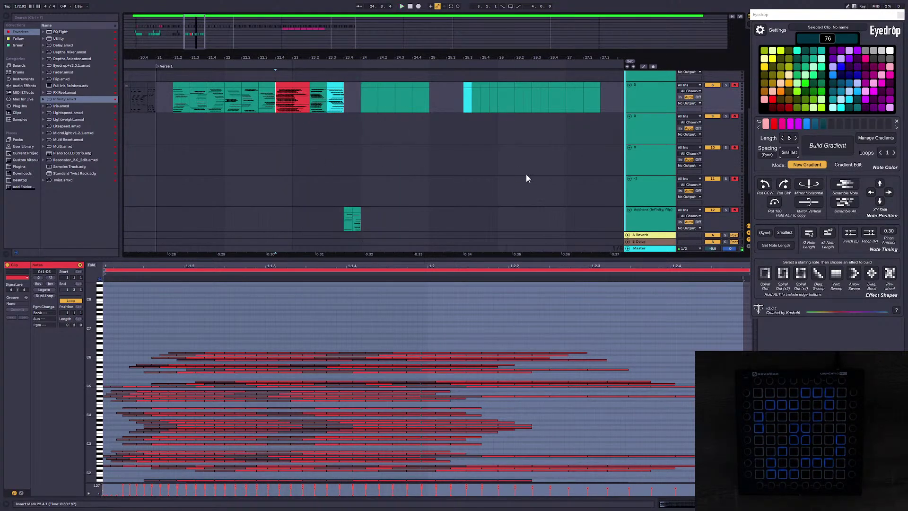
Step: Record a short twelve-note pattern at the start of the empty clip at 24.1, and add a 180-degree rotated copy
click(370, 85)
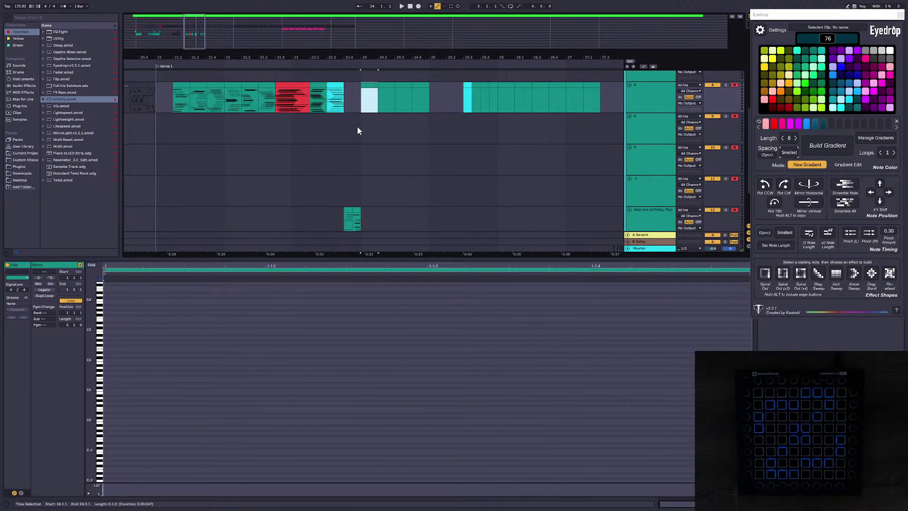
click(110, 313)
key(Left)
key(Right)
key(Right)
key(Right)
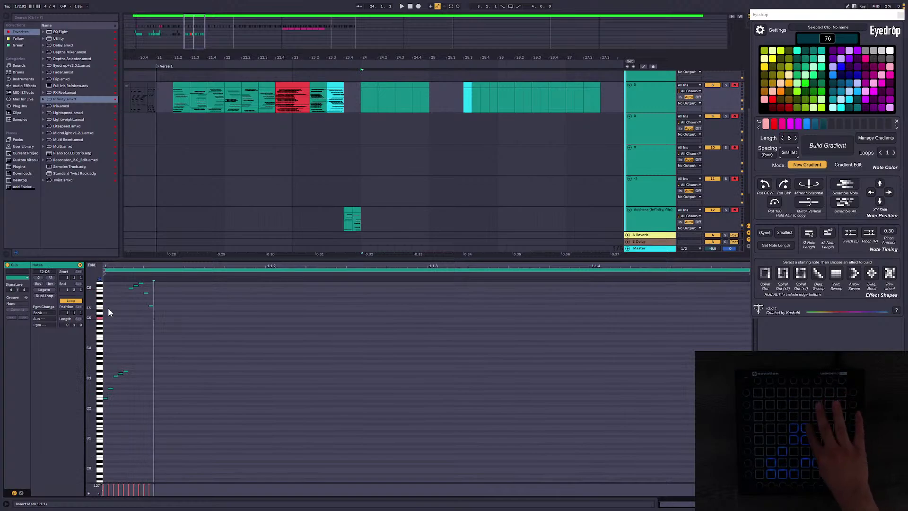
key(Right)
key(Right)
drag(99, 326, 96, 373)
drag(163, 402, 195, 420)
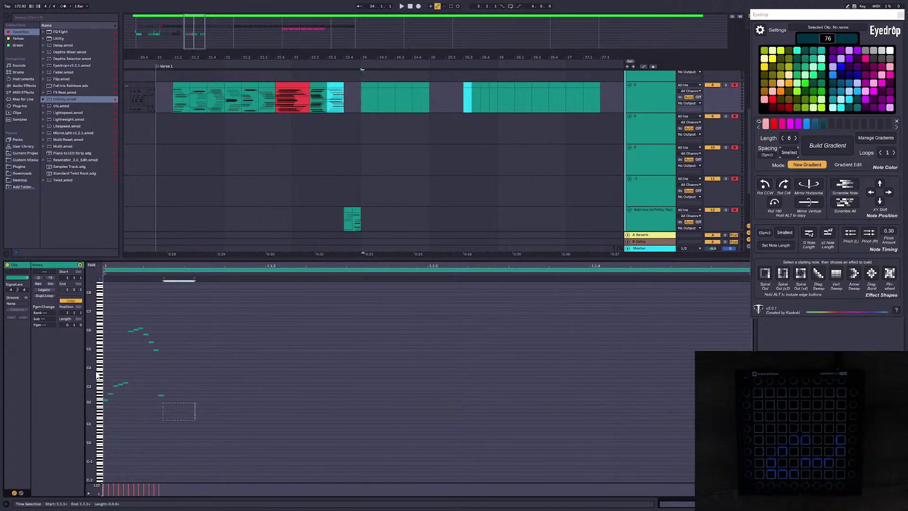
click(137, 320)
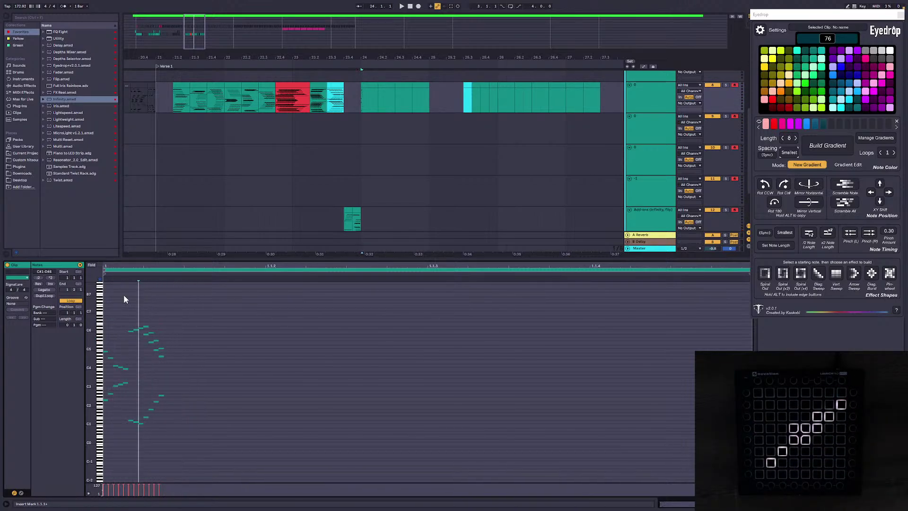
Step: Try doubling all note lengths in the clip at 24.1 and applying the gradient with Smallest spacing, and undo both changes
key(ctrl+a)
click(827, 233)
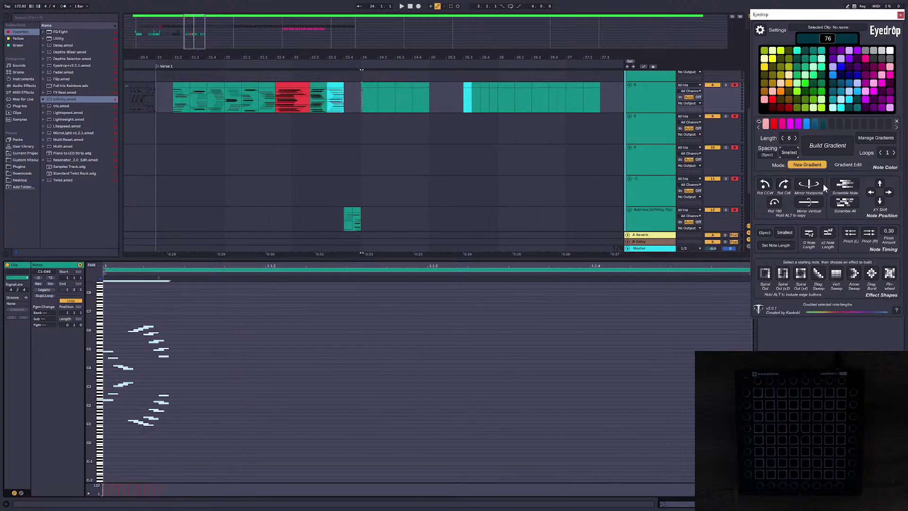
drag(275, 354, 271, 357)
key(ctrl+z)
key(ctrl+z)
click(402, 340)
key(ctrl+a)
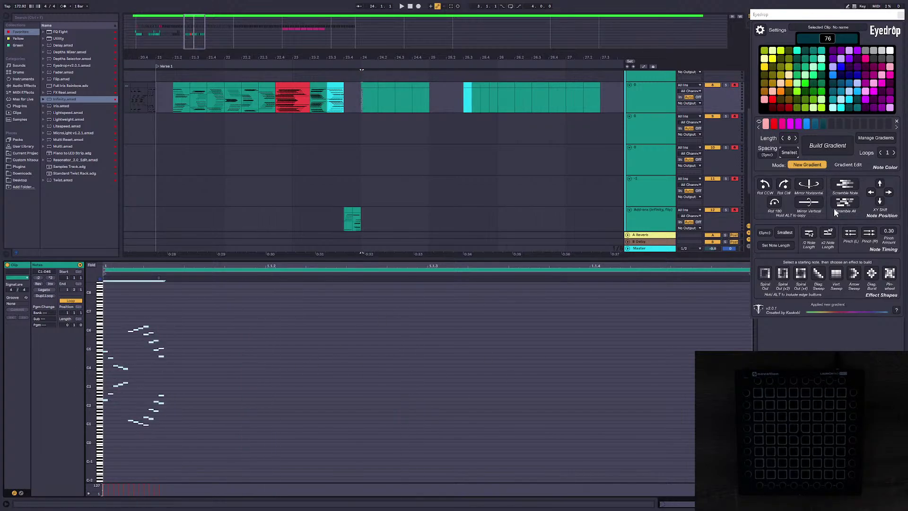
Step: Double the length of all notes in the clip at 24.1
click(827, 233)
alt+click(774, 205)
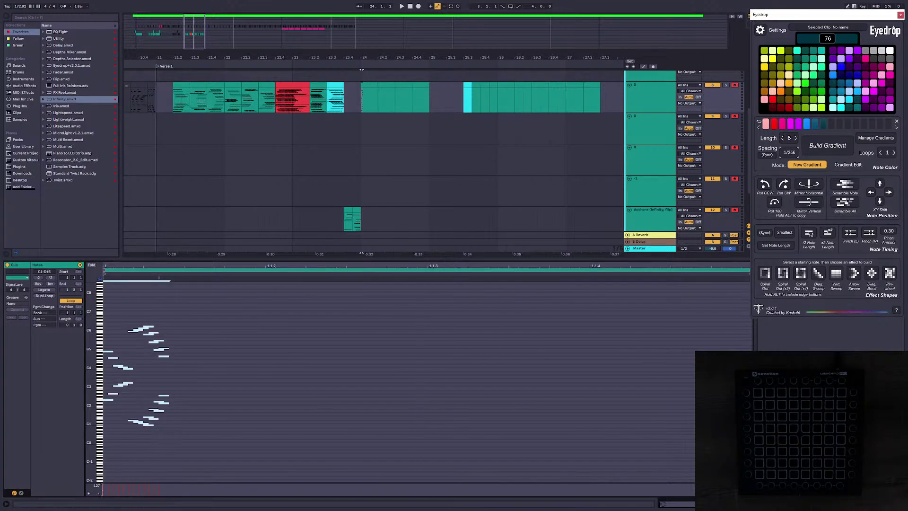
Step: Try the gradient on the 24.1 clip with 1/128 and with 1/256 spacing, stretch the notes, and undo the attempts
click(819, 149)
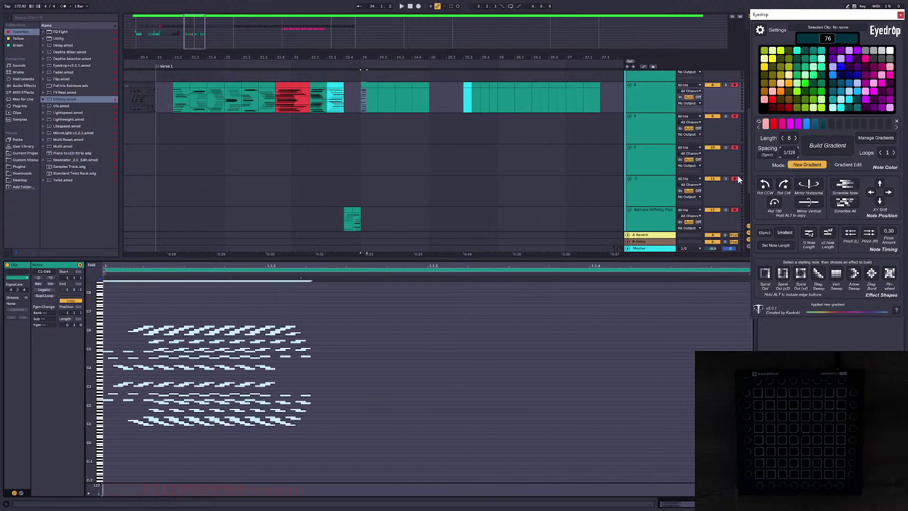
key(ctrl+z)
drag(790, 152, 791, 156)
click(822, 147)
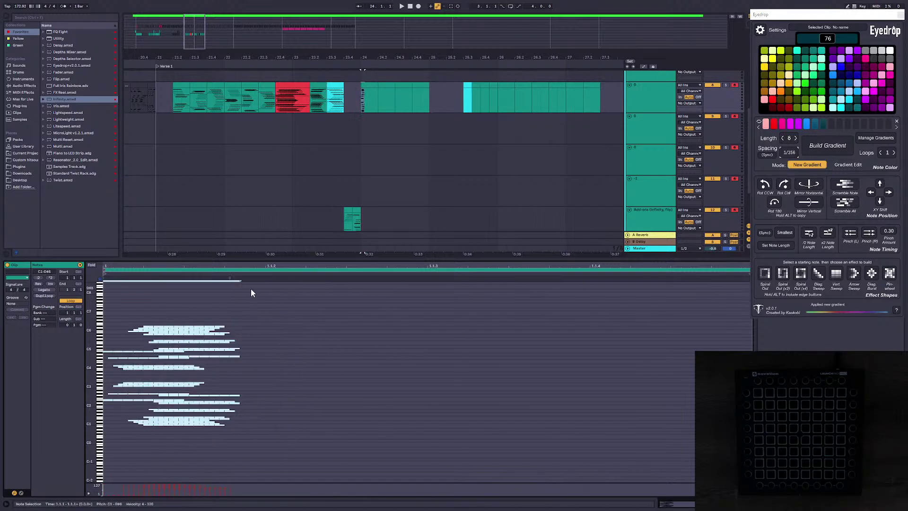
drag(230, 278, 556, 323)
click(324, 397)
key(ctrl+a)
key(ctrl+z)
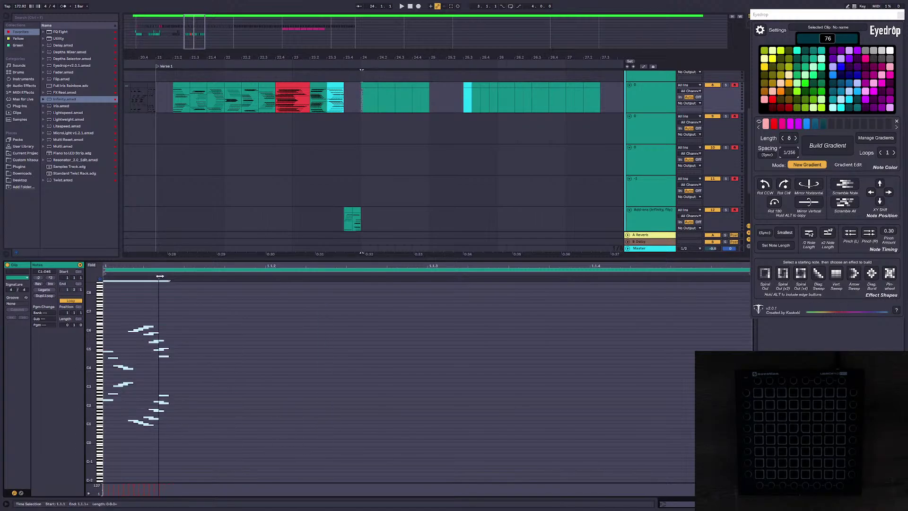
Step: Preview the 24.1 pattern and paste a copy of its notes midway between 1.1.2 and 1.1.3 in the clip
key(space)
key(space)
click(342, 347)
key(ctrl+v)
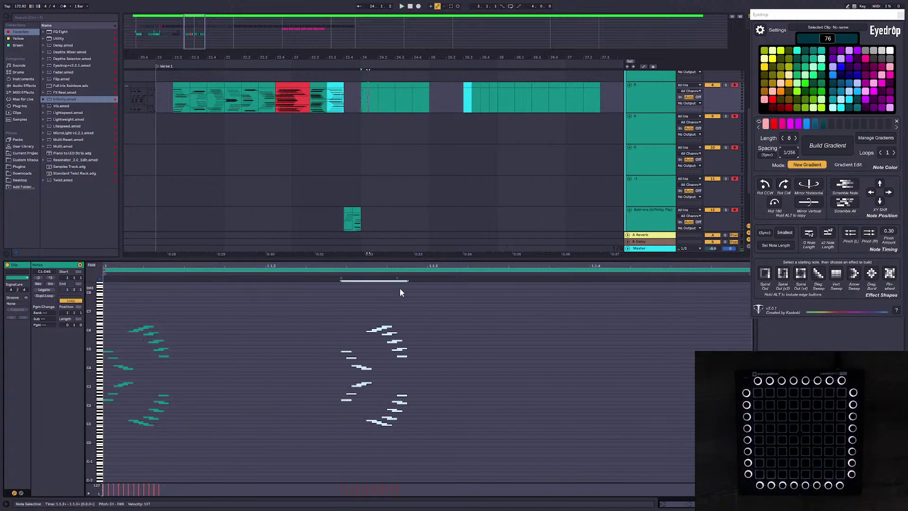
Step: Stretch the pasted notes slightly and apply the eight-colour gradient with 1/256 spacing to them
mouse_move(397, 278)
mouse_down()
mouse_move(282, 296)
mouse_move(602, 306)
mouse_move(336, 294)
mouse_move(336, 279)
mouse_move(428, 284)
mouse_move(413, 283)
mouse_up()
click(829, 146)
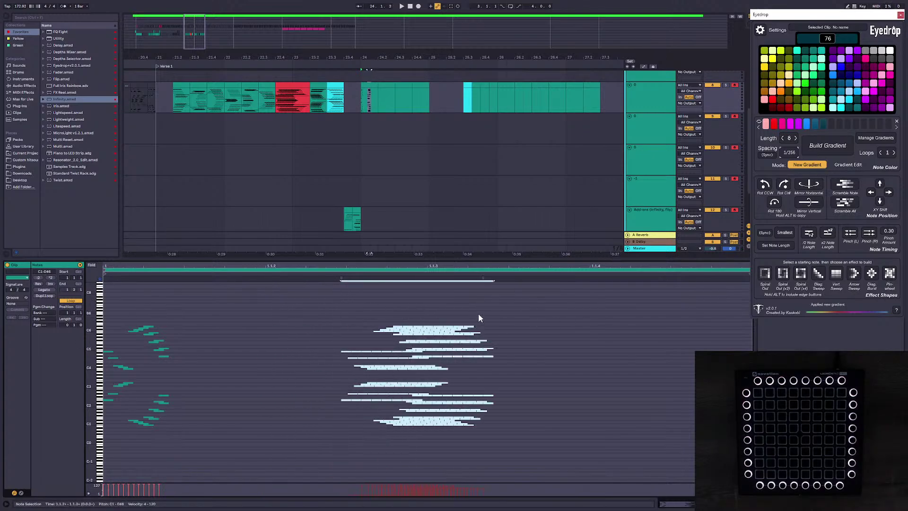
key(ctrl+z)
drag(413, 278, 407, 280)
click(828, 147)
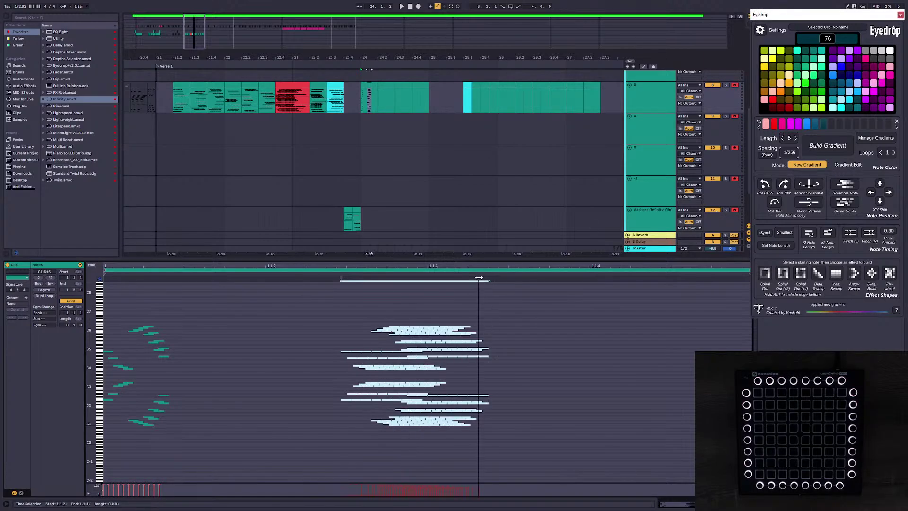
Step: Delete the original ungraded notes at the start of the 24.1 clip and move the gradient notes to the clip's start
drag(197, 437, 105, 305)
key(Delete)
drag(594, 463, 240, 300)
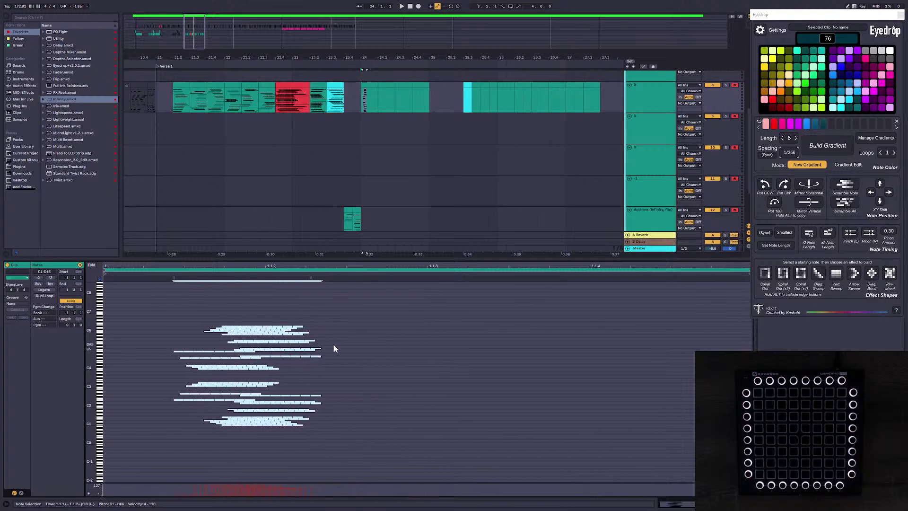
key(Left)
key(Left)
key(Left)
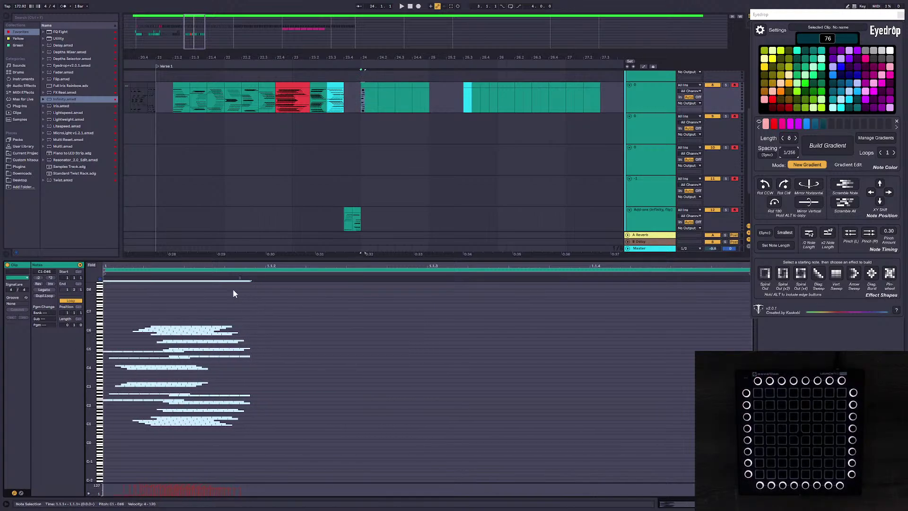
Step: Stretch the gradient notes across the 24.1 clip, pinch them left by 0.30x, and replay the clip
drag(240, 278, 686, 283)
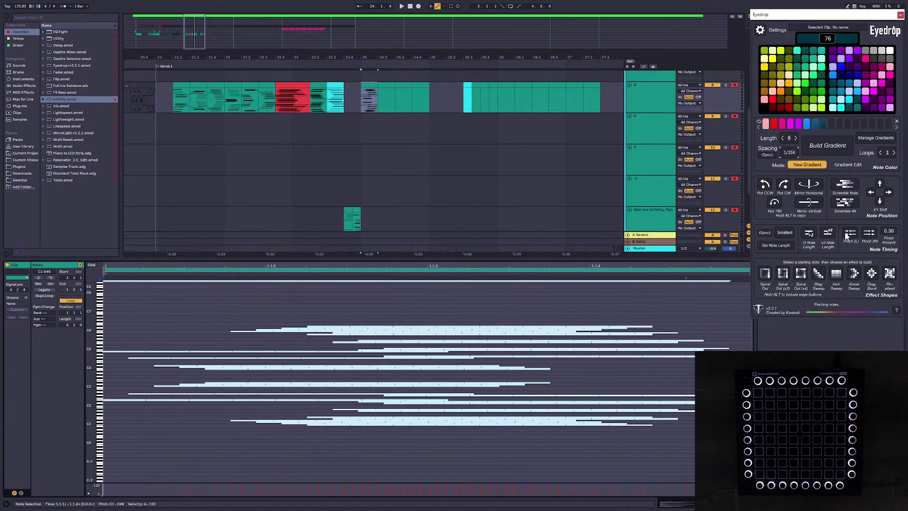
key(space)
key(space)
key(space)
key(space)
key(space)
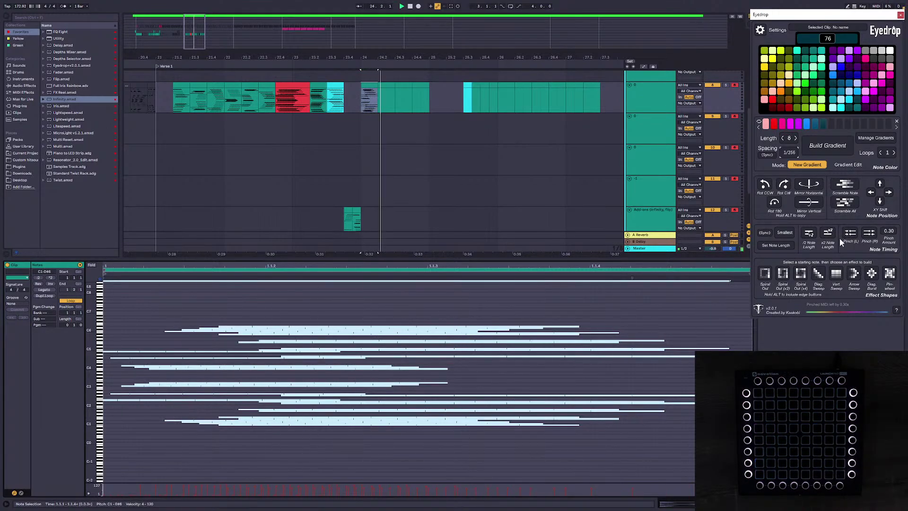
key(space)
Step: Replay from 23.4 to check the Add-ons clips leading into the effect at 24.1
click(343, 223)
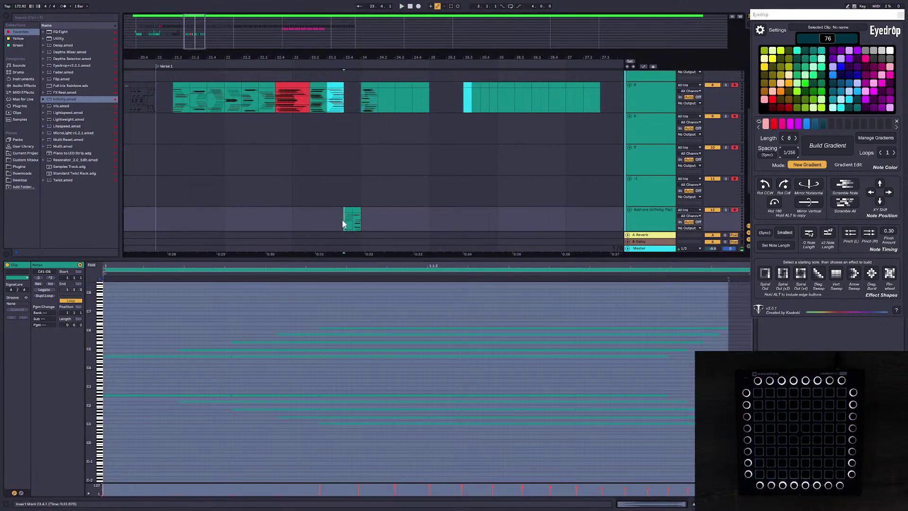
key(space)
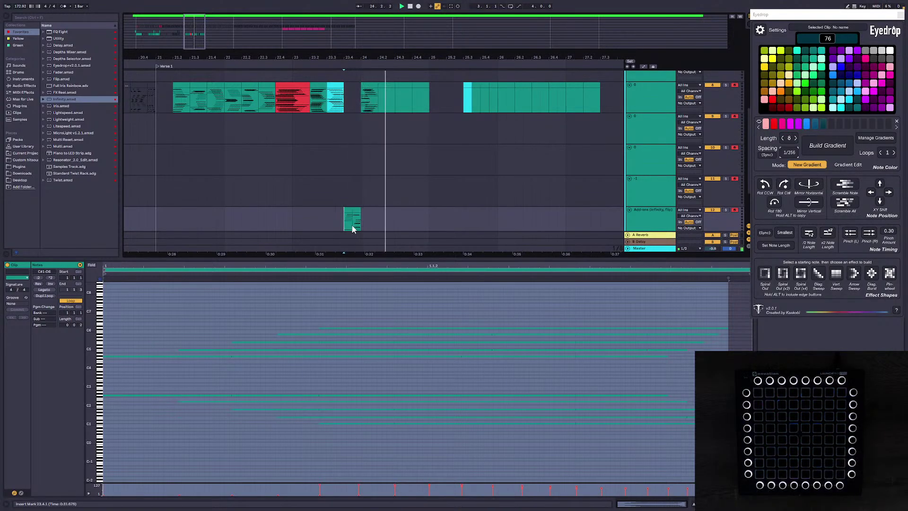
key(space)
Step: Duplicate the 24.1 clip to 24.2 and pinch the copy's notes right by 0.30x
click(368, 87)
key(ctrl+d)
click(601, 304)
key(ctrl+a)
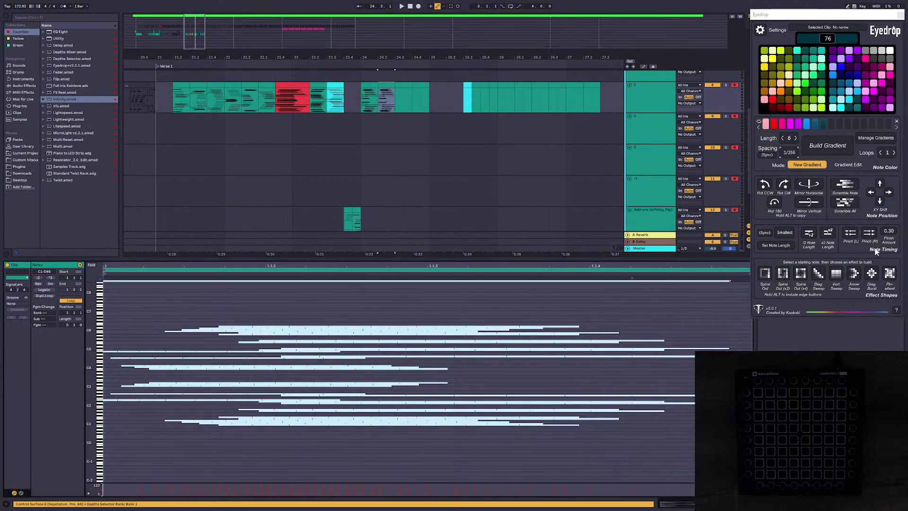
click(869, 234)
Step: Remove the gradient from the 24.2 clip, rotate its notes 90 degrees clockwise, reverse them in time, and replay
click(848, 164)
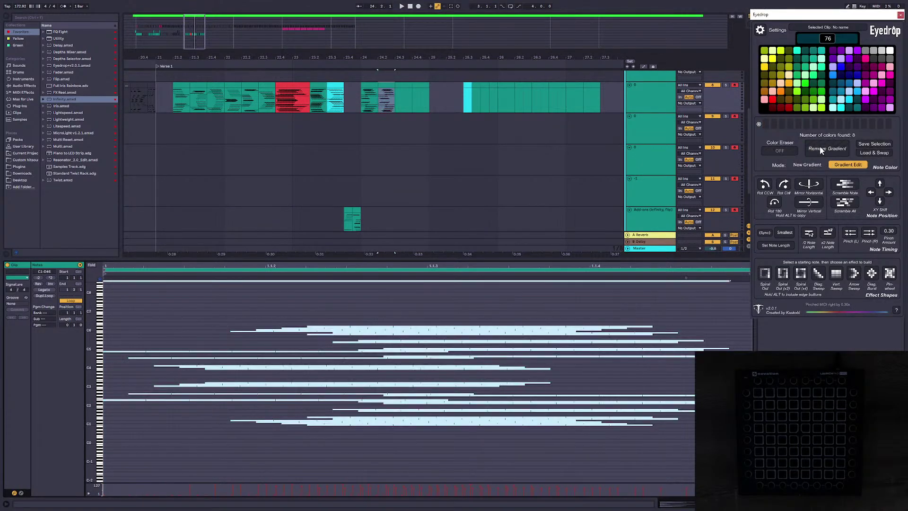
click(819, 147)
click(784, 184)
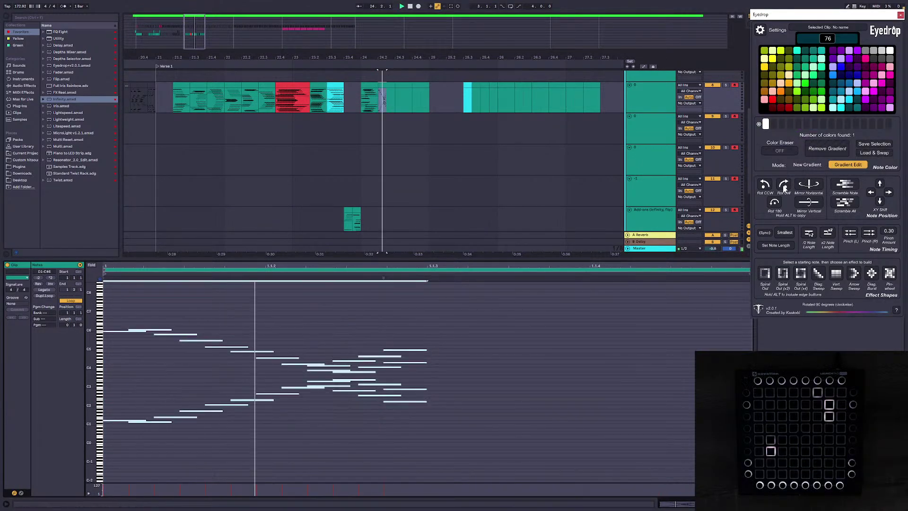
key(space)
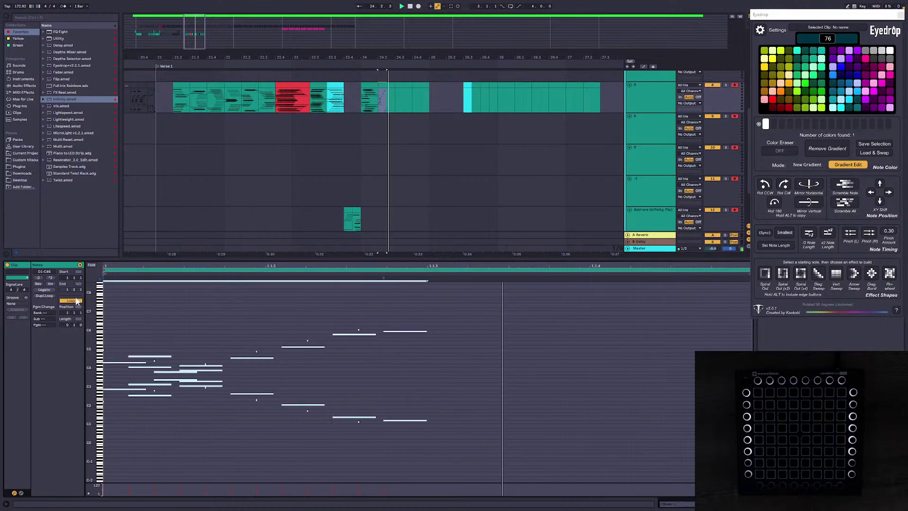
key(space)
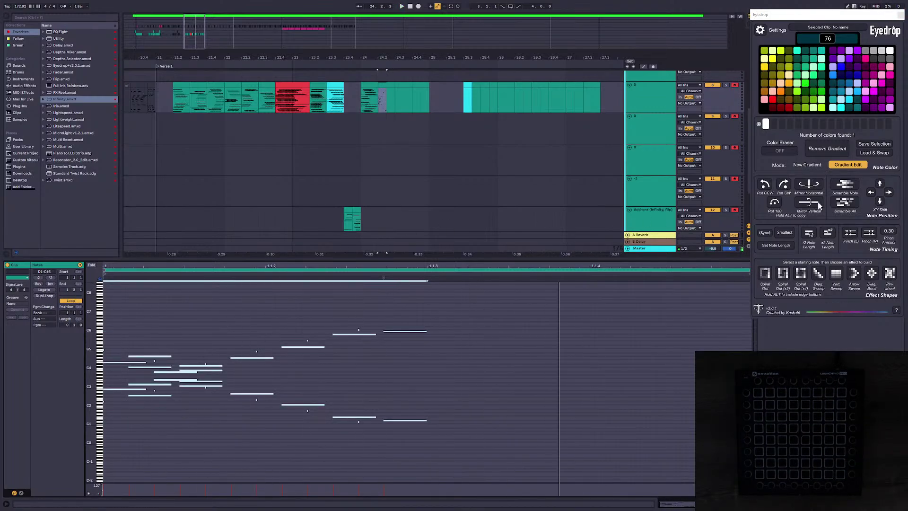
Step: Mirror the 24.2 clip's notes horizontally and replay the clip
click(816, 187)
key(space)
key(space)
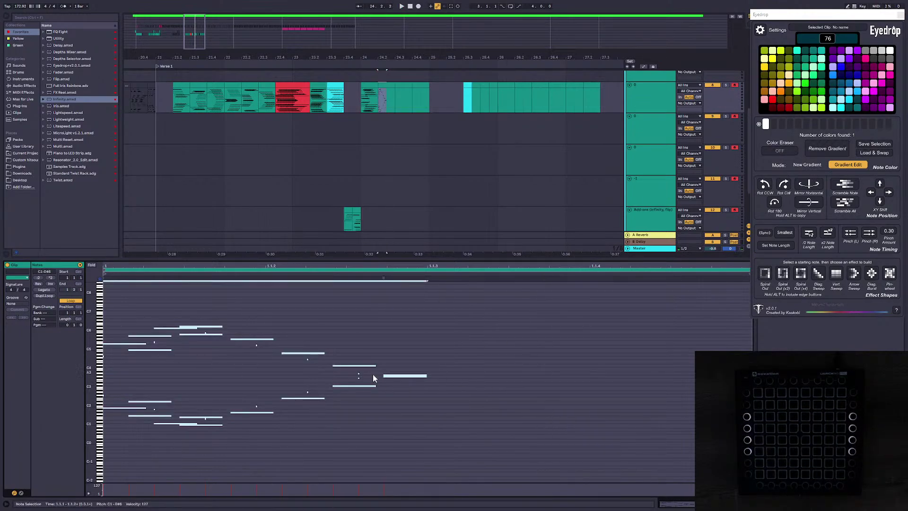
Step: Lengthen all notes in the 24.2 clip so neighbouring ones overlap, and switch Eyedrop to New Gradient mode
mouse_move(324, 354)
mouse_down()
mouse_move(274, 359)
mouse_move(332, 352)
mouse_up()
click(808, 165)
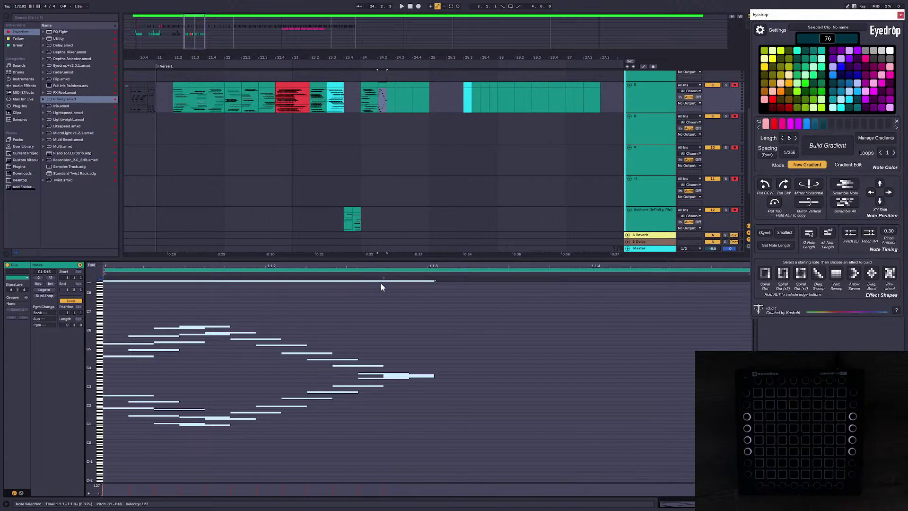
click(533, 373)
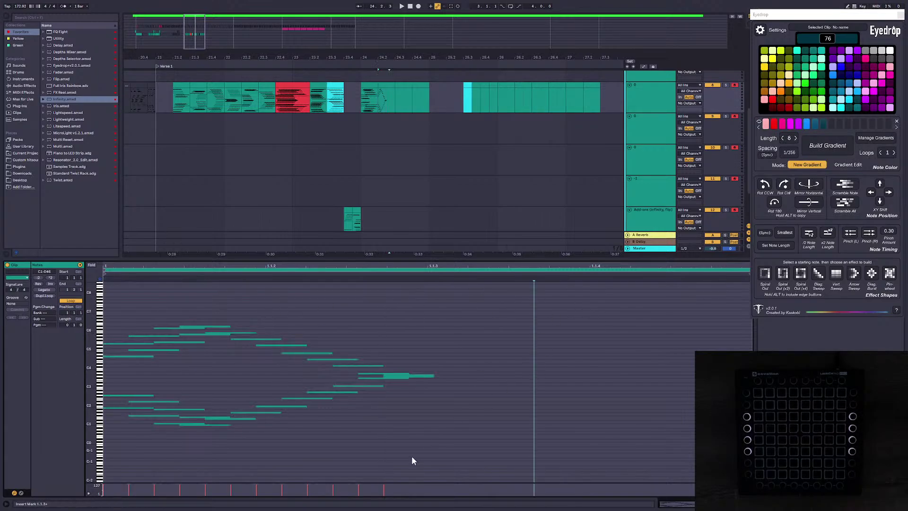
Step: Select all notes in the 24.2 clip and duplicate them behind the original pattern
drag(411, 456, 128, 311)
key(space)
drag(566, 381, 558, 389)
drag(484, 449, 127, 312)
key(space)
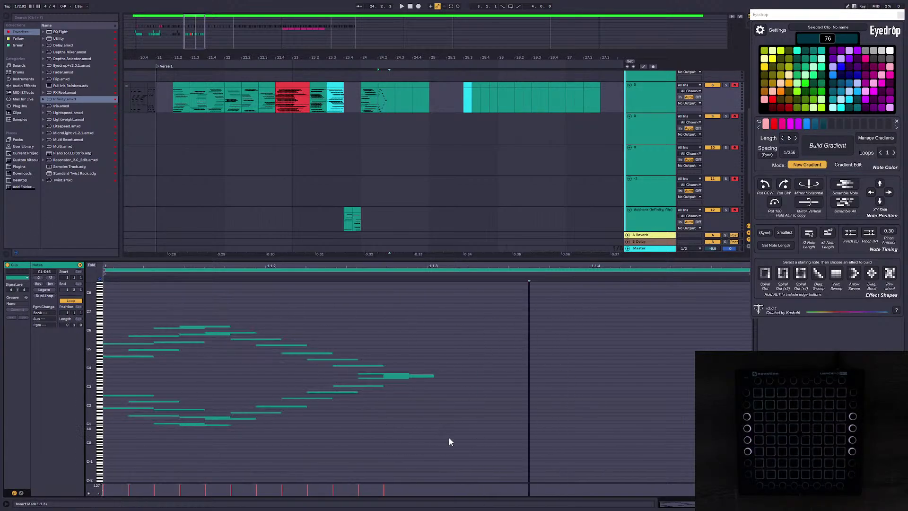
key(ctrl+d)
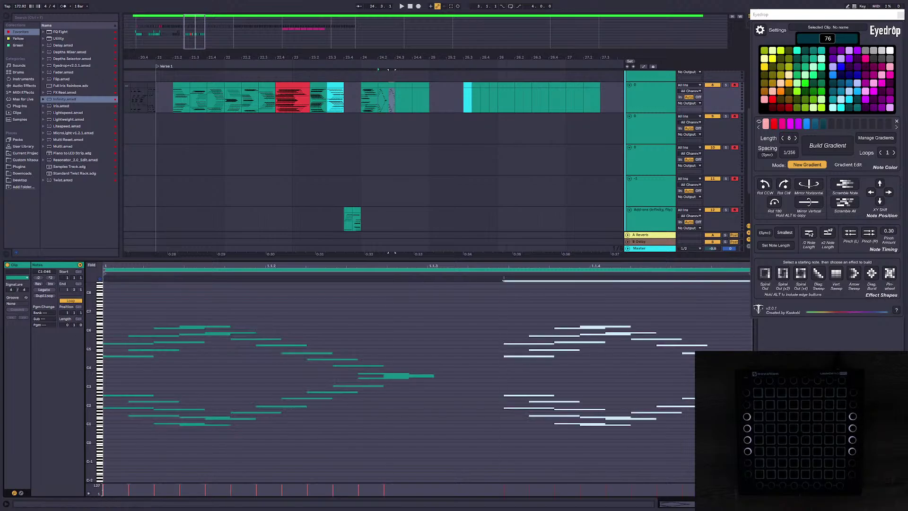
Step: Compress the duplicated notes in time to about half the original pattern's length
double_click(691, 503)
drag(660, 295, 706, 305)
drag(443, 314, 717, 454)
mouse_move(696, 281)
mouse_down()
mouse_move(421, 284)
mouse_move(570, 286)
mouse_up()
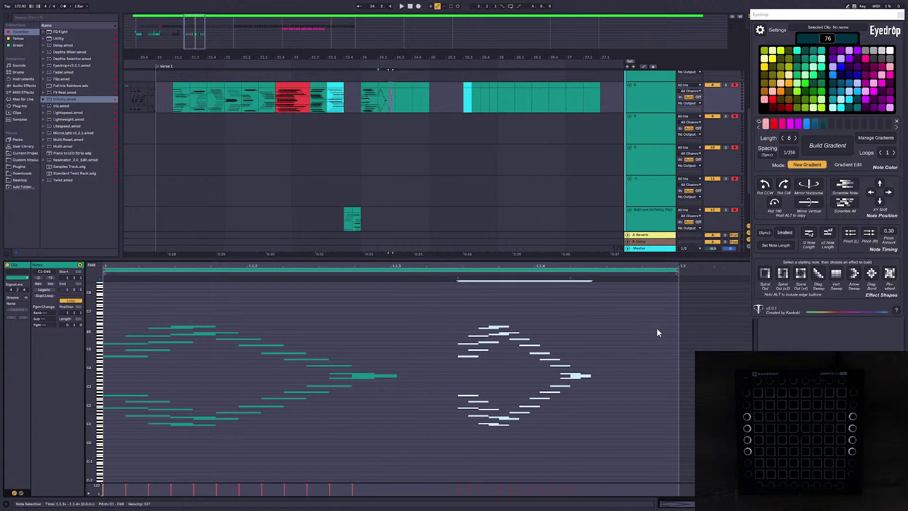
Step: Undo a trial gradient on the copied notes and compress them to about a quarter of the original pattern's length
click(827, 146)
key(ctrl+z)
drag(570, 279, 534, 278)
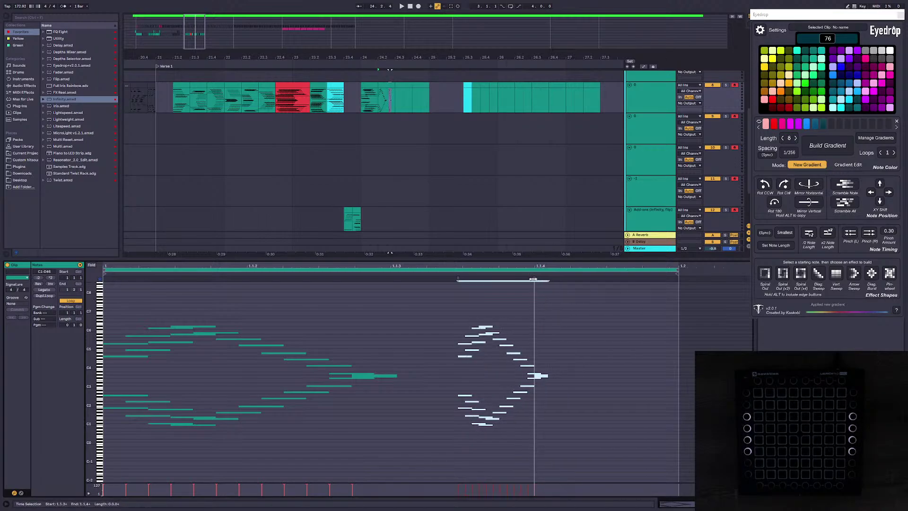
drag(533, 279, 516, 278)
Step: Build a gradient of length 8 with 1/256 spacing on the copy, delete the original notes, and move the copy to the clip start
click(825, 146)
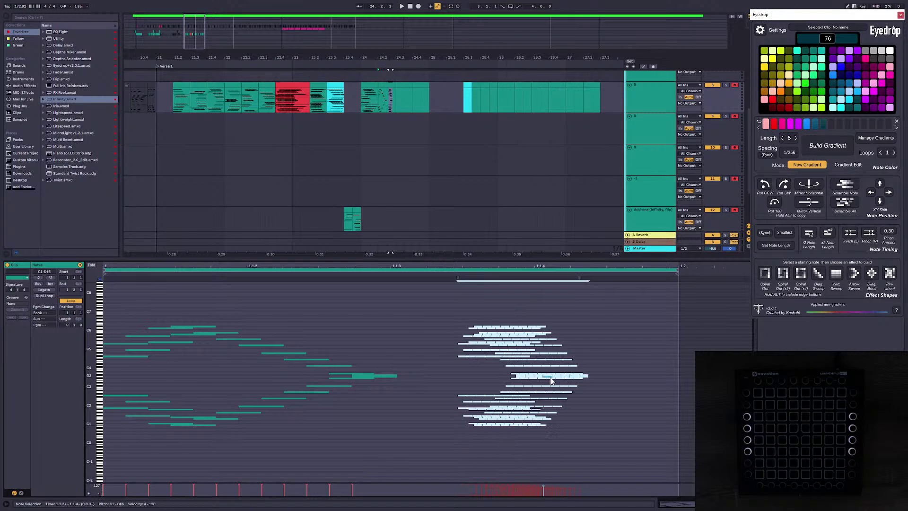
drag(410, 447, 101, 310)
key(Delete)
drag(607, 435, 452, 295)
drag(471, 328, 423, 328)
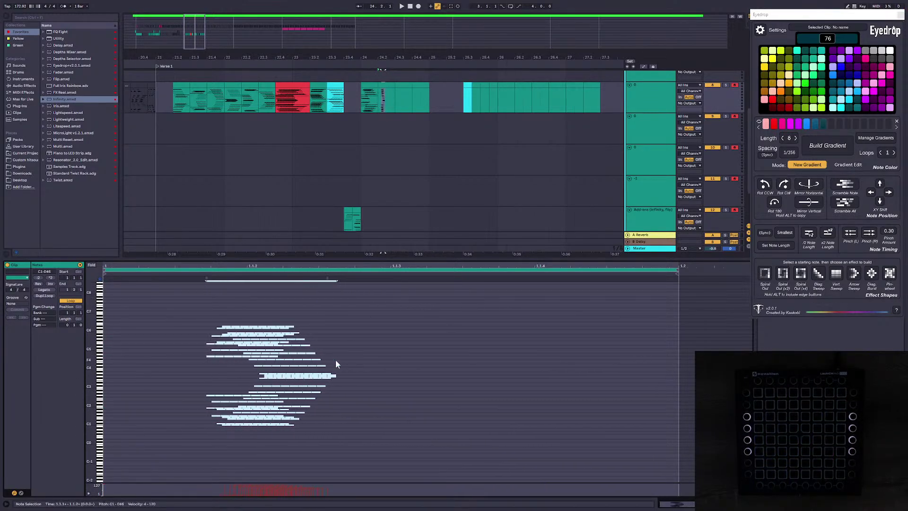
click(225, 283)
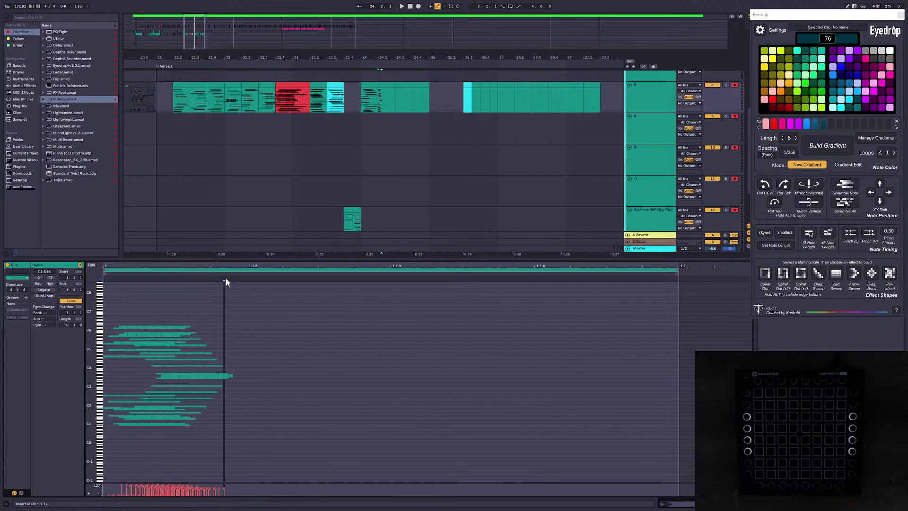
Step: Nudge all gradient notes right in small increments to just past 1.1.3
key(ctrl+a)
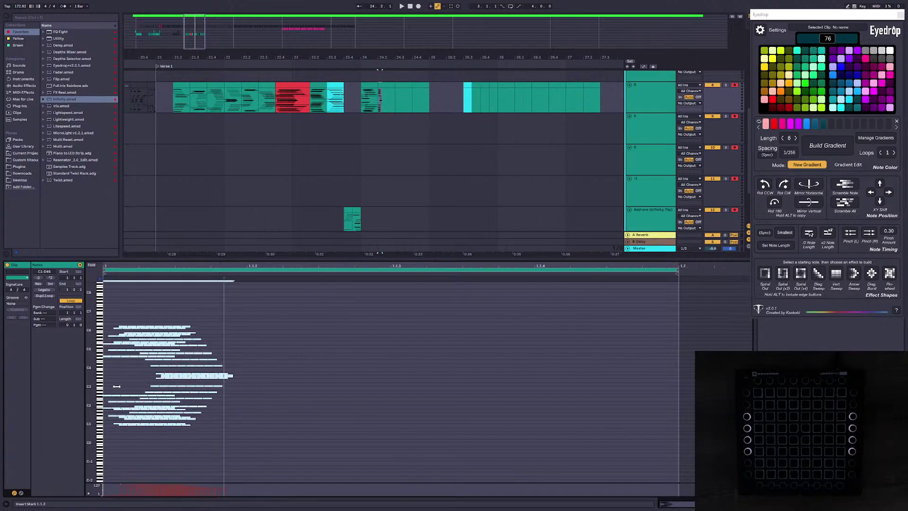
key(Right)
key(Right)
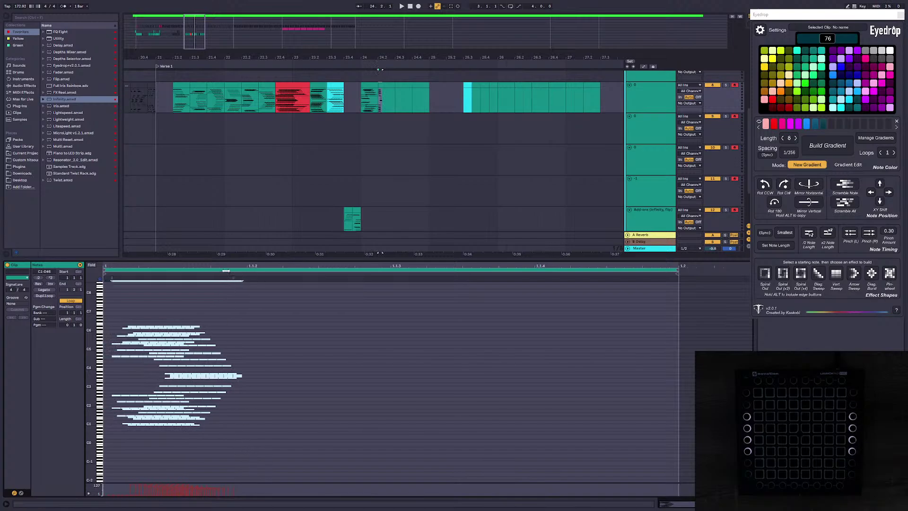
key(Right)
key(Right)
key(Right)
key(Right)
key(Right)
key(Right)
key(Right)
key(Right)
key(Right)
key(Right)
key(Right)
key(Right)
key(Right)
key(Right)
key(Right)
key(Right)
key(Right)
key(Right)
key(Right)
key(Right)
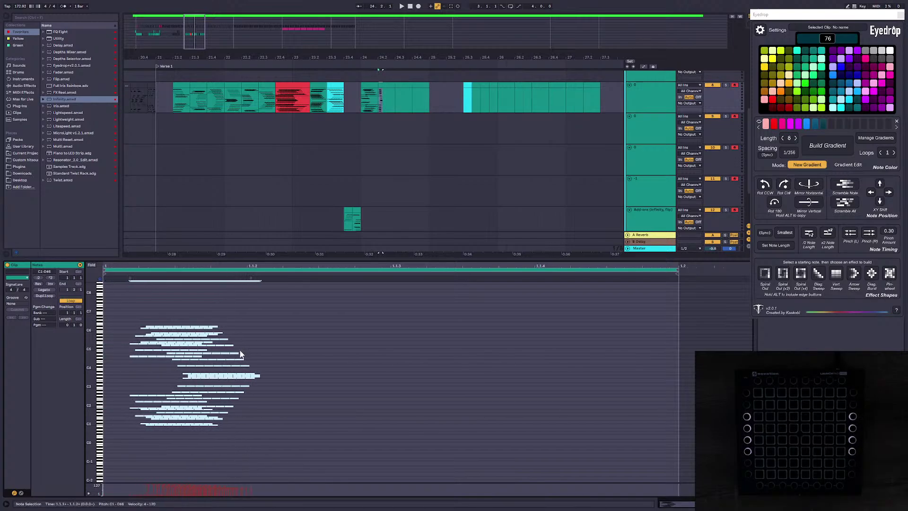
key(Right)
key(Right)
key(Right)
key(Right)
key(Right)
key(Right)
key(Right)
key(Right)
key(Right)
key(Right)
key(Right)
key(Right)
key(Right)
key(Right)
key(Right)
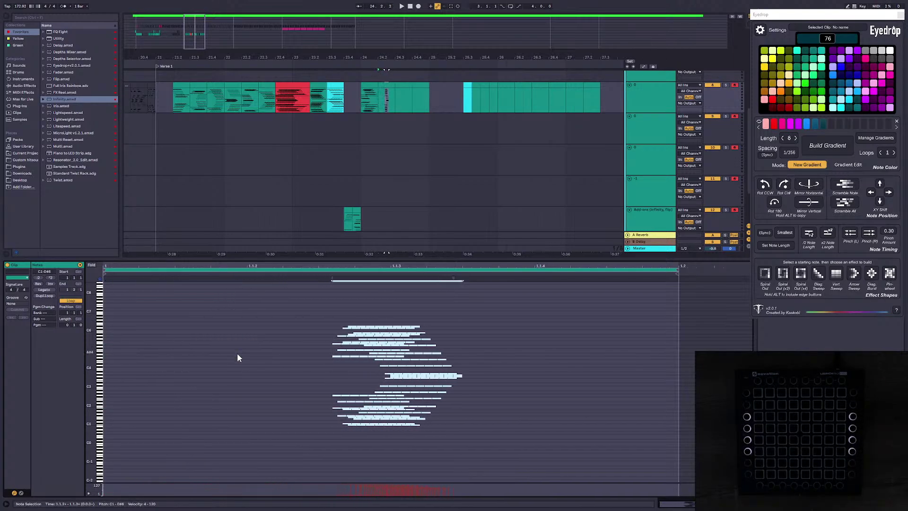
key(Right)
key(Right)
key(Right)
key(Right)
key(Right)
key(Right)
key(Right)
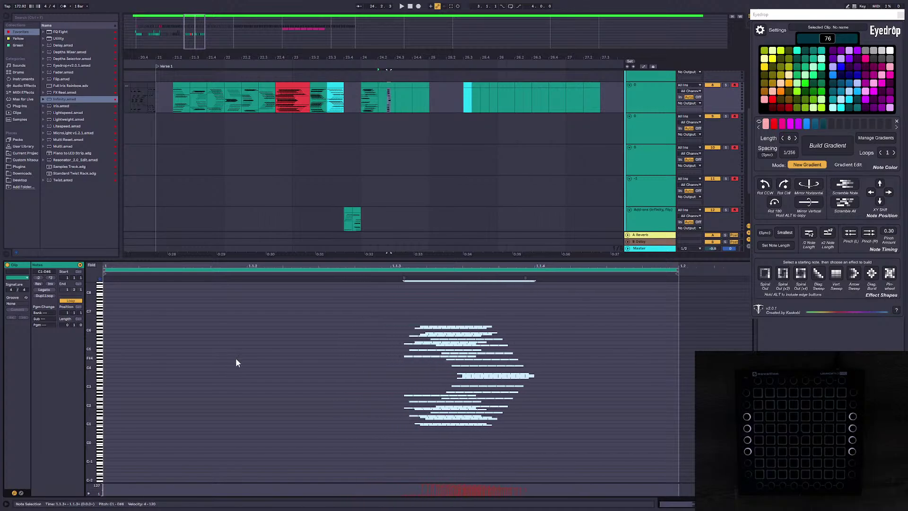
key(Right)
key(Right)
key(Right)
key(Right)
key(Right)
key(Right)
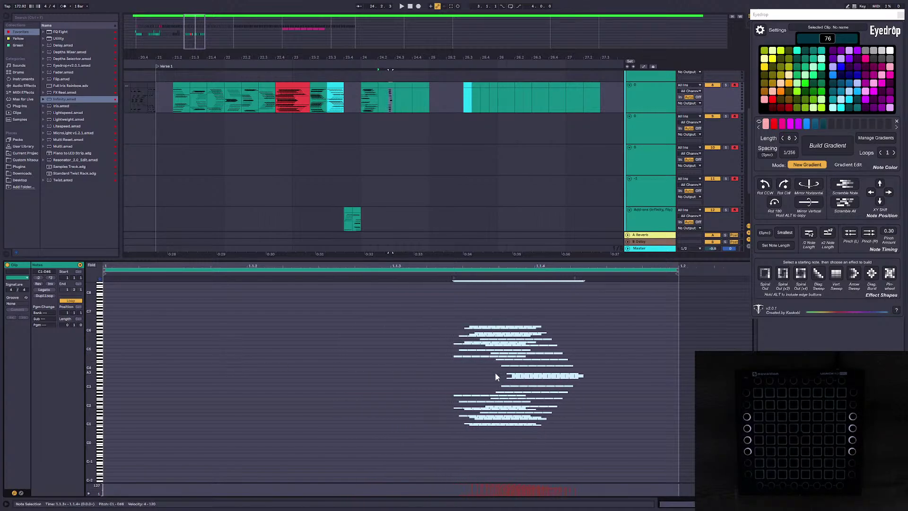
Step: Restore the original notes, undo the gradient on the compressed copy, and undo a further stretch of it
key(ctrl+v)
drag(602, 454, 458, 307)
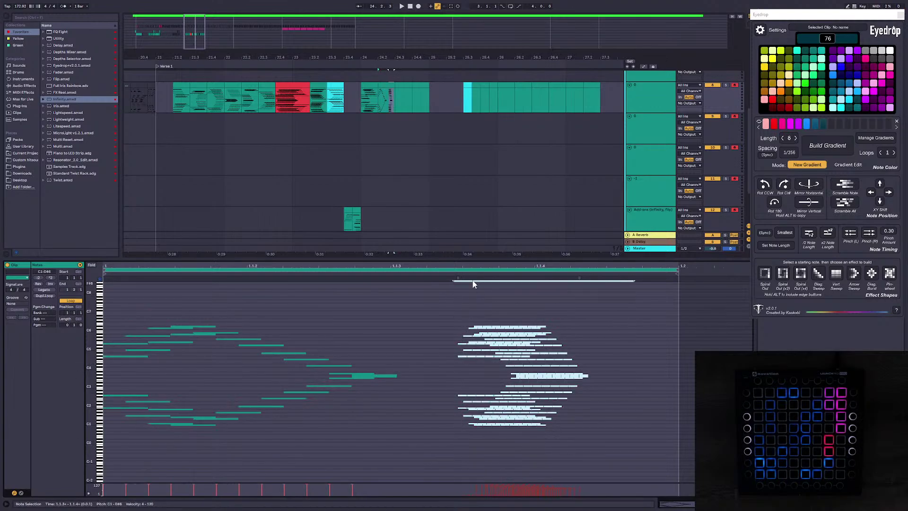
key(ctrl+z)
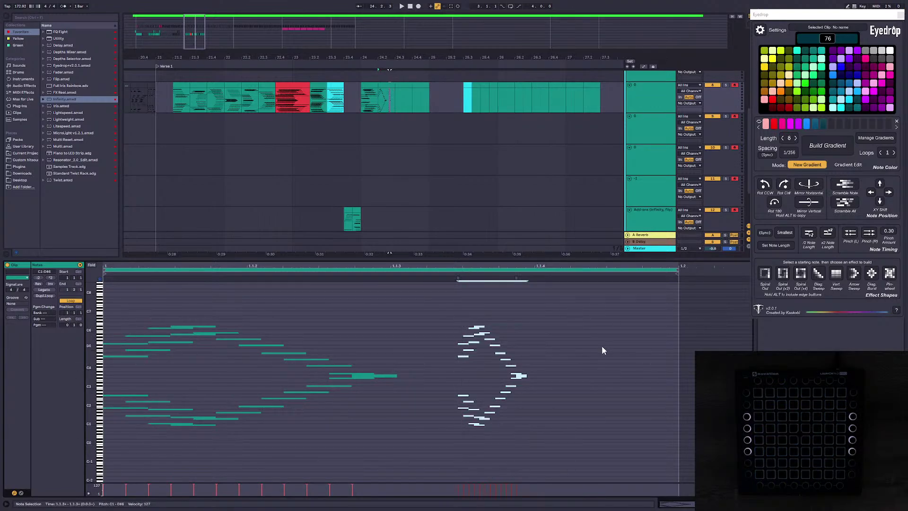
mouse_move(514, 278)
mouse_down()
mouse_move(572, 290)
mouse_move(533, 293)
mouse_up()
key(ctrl+z)
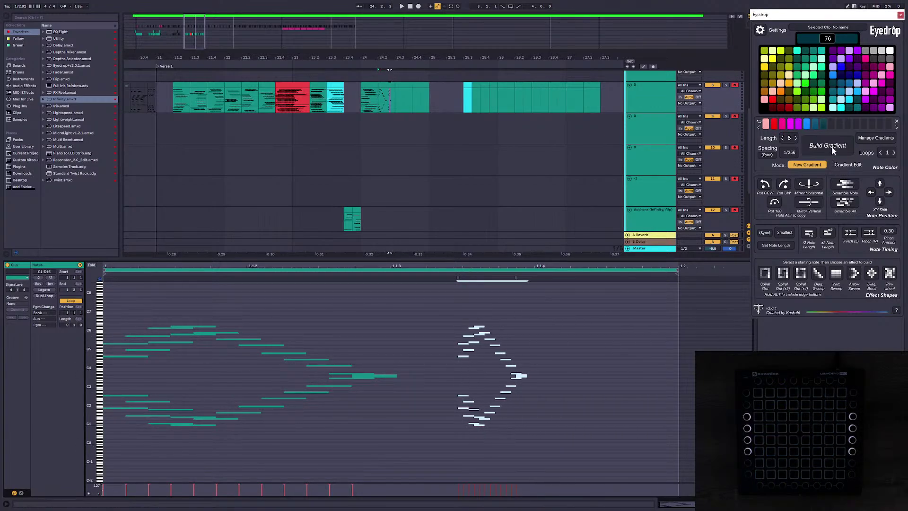
Step: Try the length 8 gradient on the compressed copy with 1/256 and 1/128 spacing, undoing each attempt
click(830, 149)
drag(608, 442, 435, 305)
drag(579, 278, 408, 356)
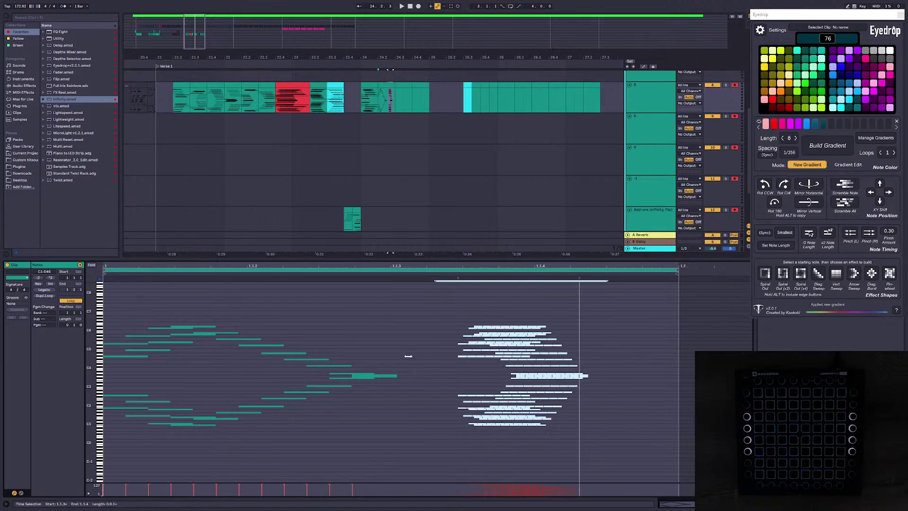
click(635, 357)
key(ctrl+z)
key(ctrl+z)
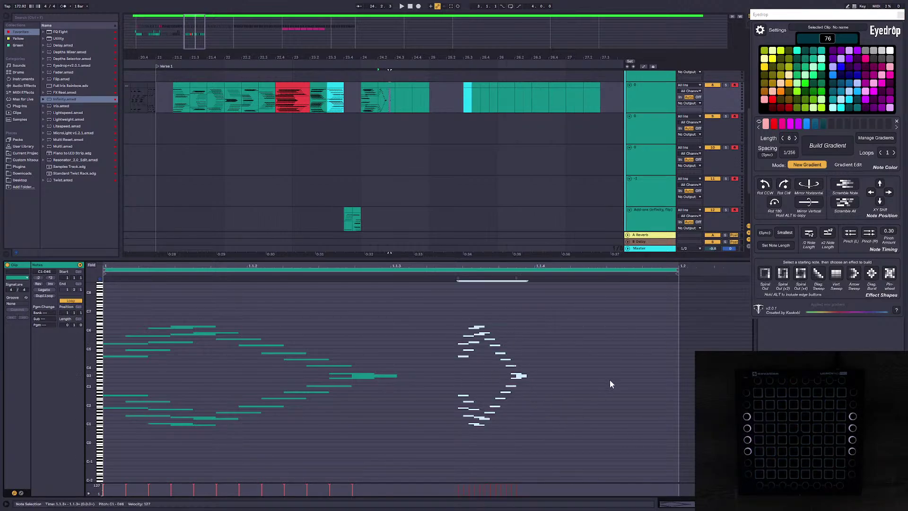
drag(538, 429, 460, 315)
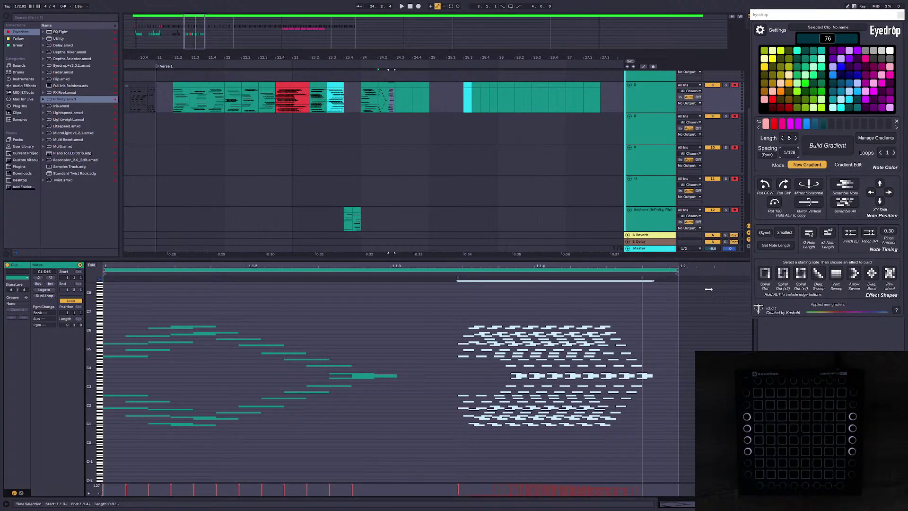
key(ctrl+z)
Step: Duplicate the compressed notes and build a gradient of length 8 with 1/256 spacing on the new copy
key(ctrl+d)
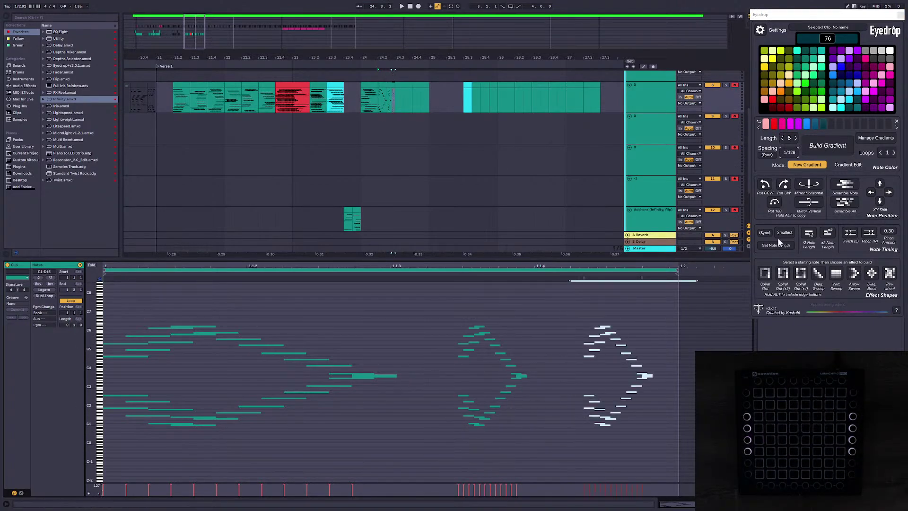
click(827, 151)
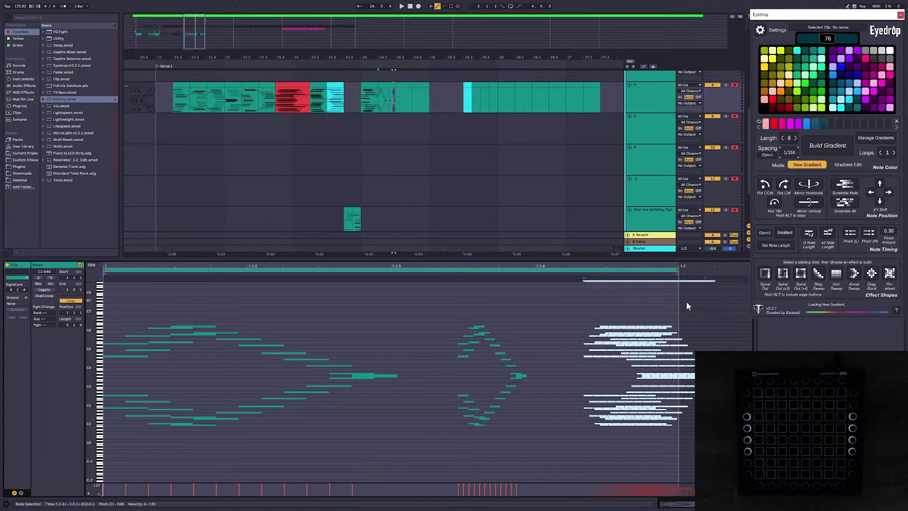
click(687, 308)
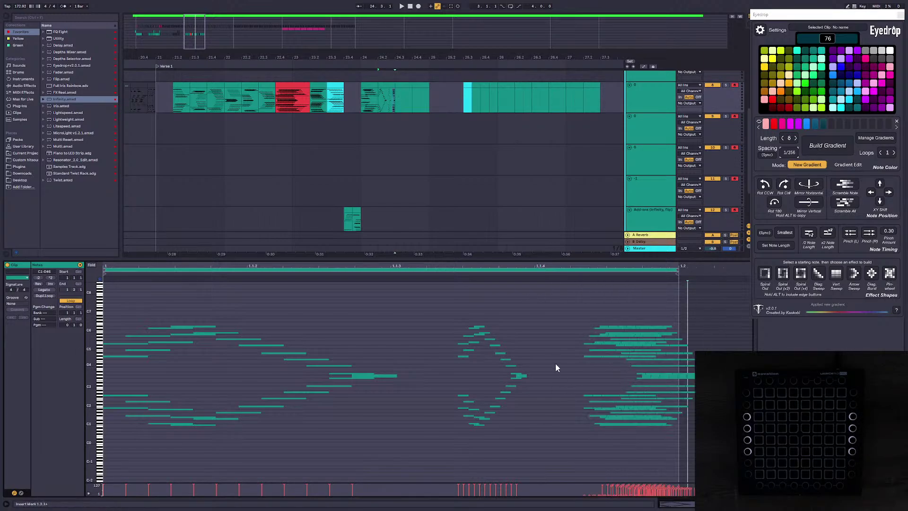
Step: Undo the gradient and the extra duplicate of the compressed notes
key(ctrl+z)
key(ctrl+z)
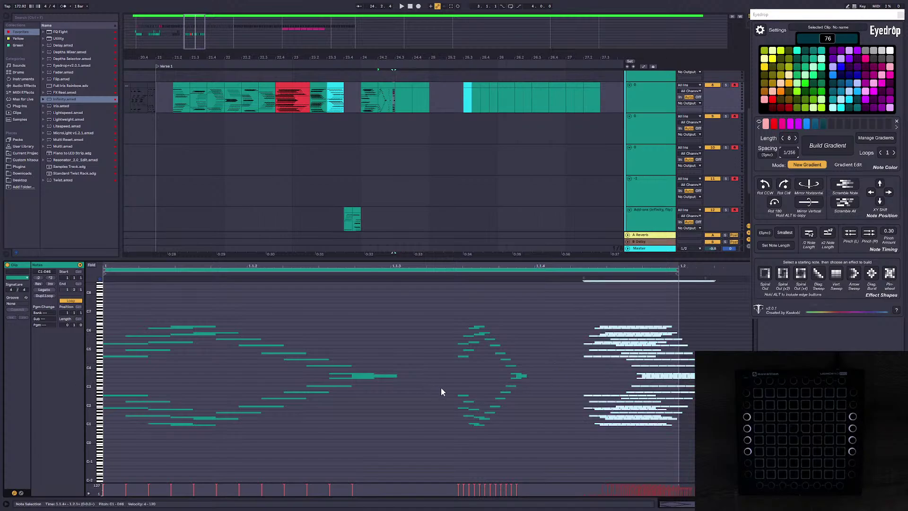
key(ctrl+z)
key(ctrl+z)
key(ctrl+z)
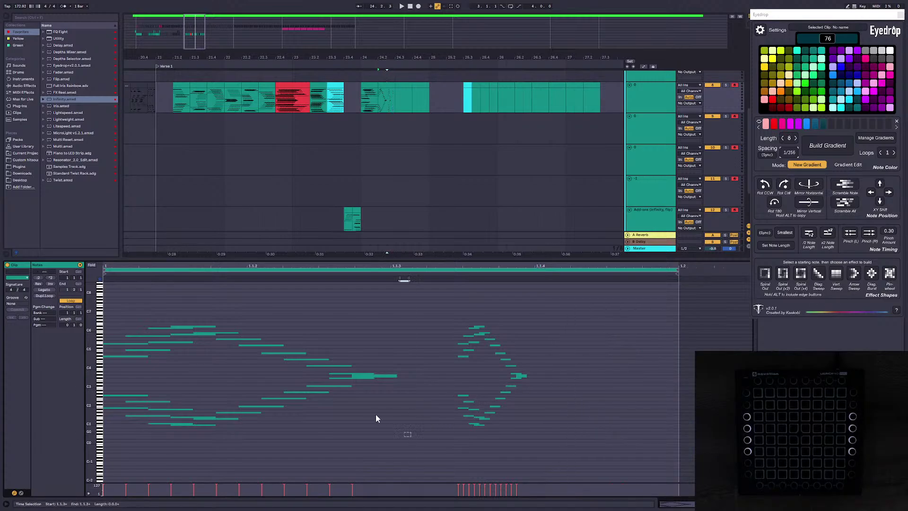
Step: Remove the original long notes and move the compressed pattern left to the start of the clip
key(Left)
key(Left)
key(Left)
key(Left)
key(Left)
key(Left)
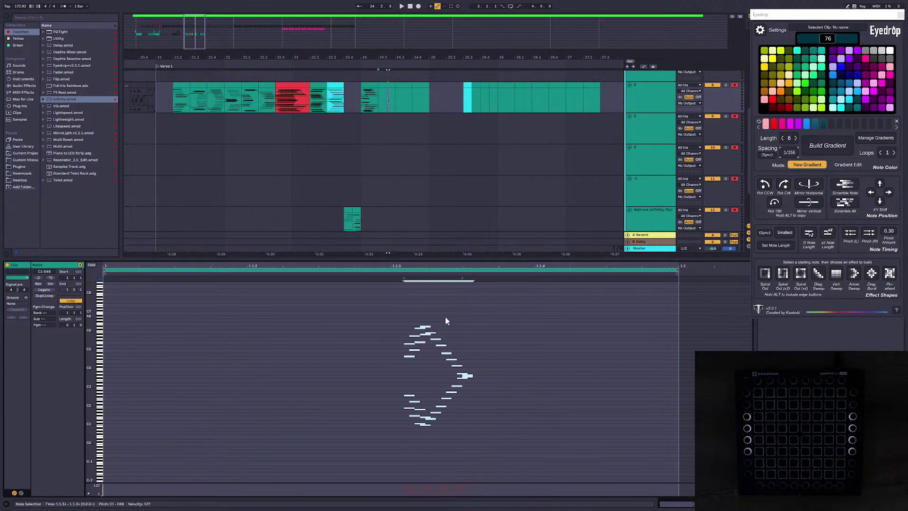
key(Left)
key(Left)
key(Left)
key(Left)
key(Left)
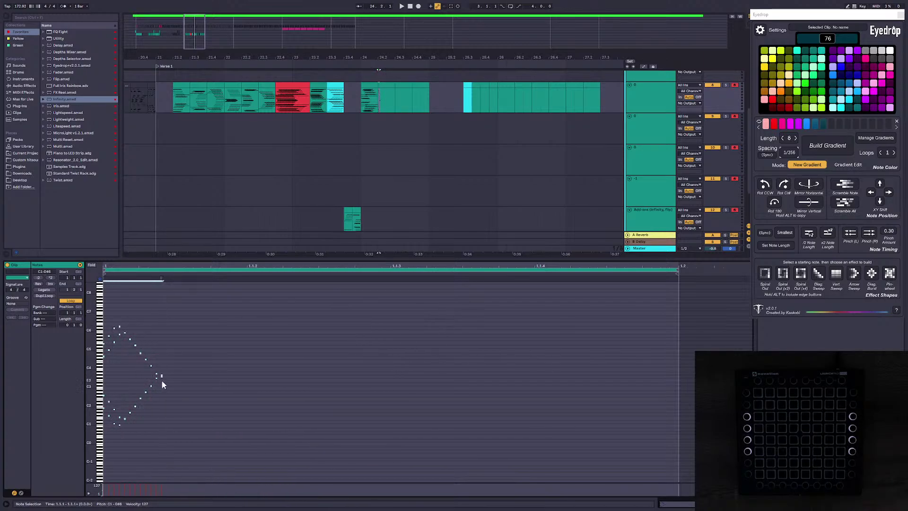
Step: Build a gradient of length 8 with 1/256 spacing on all notes of the compressed pattern
click(169, 377)
key(ctrl+a)
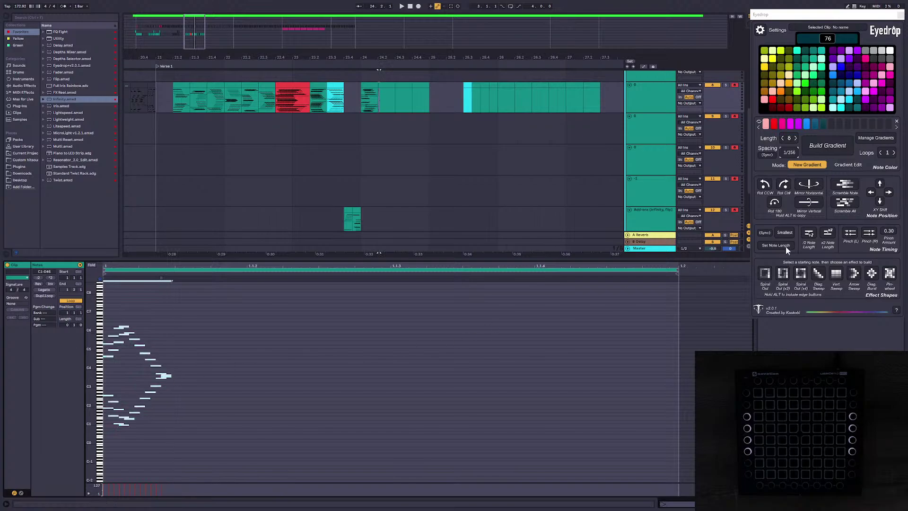
click(833, 149)
click(227, 282)
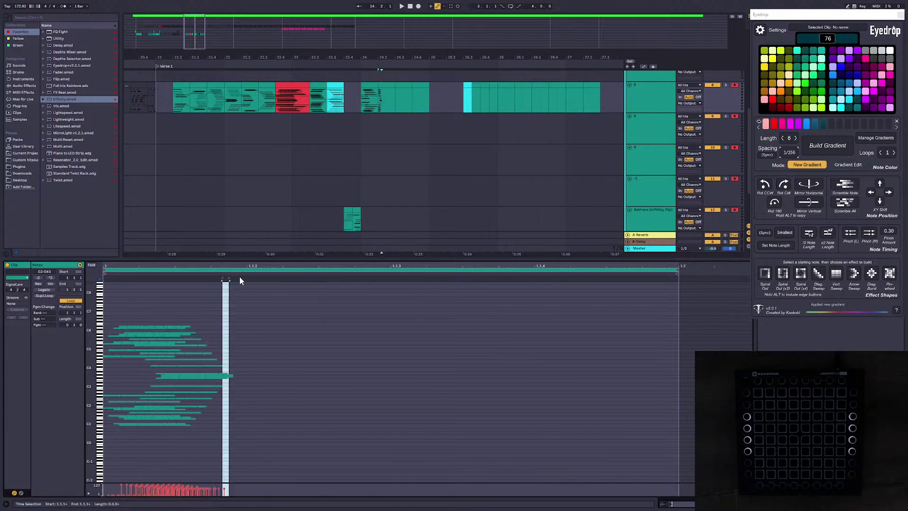
key(ctrl+a)
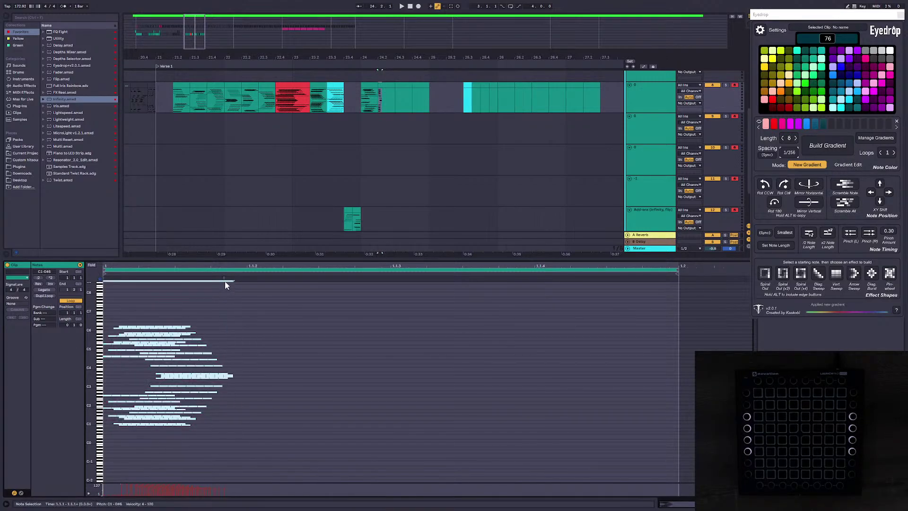
Step: Reopen the 24.2 clip from the arrangement and select all of its gradient notes
click(52, 278)
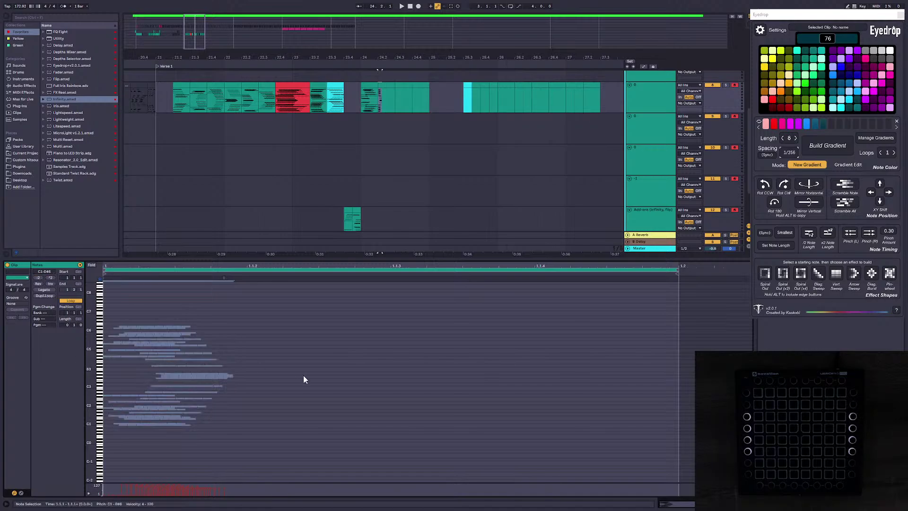
click(379, 203)
double_click(383, 88)
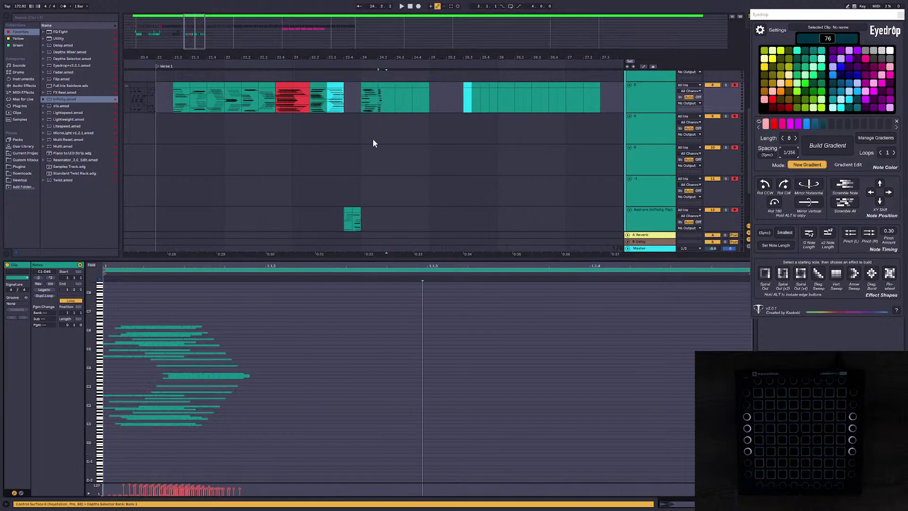
click(381, 123)
drag(381, 124, 394, 125)
click(385, 85)
drag(263, 439, 75, 279)
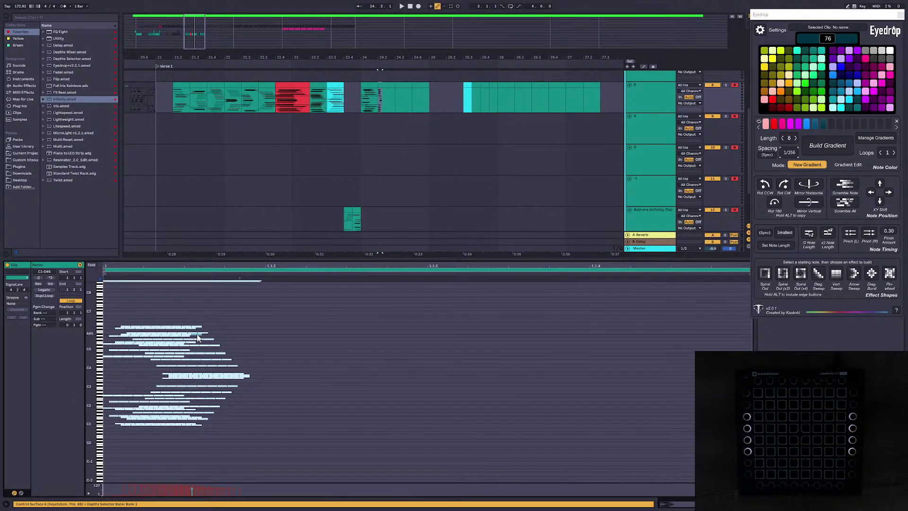
Step: Revert the 24.2 clip's notes to the compressed pattern without the gradient
click(111, 316)
click(112, 312)
drag(113, 313, 221, 449)
click(114, 299)
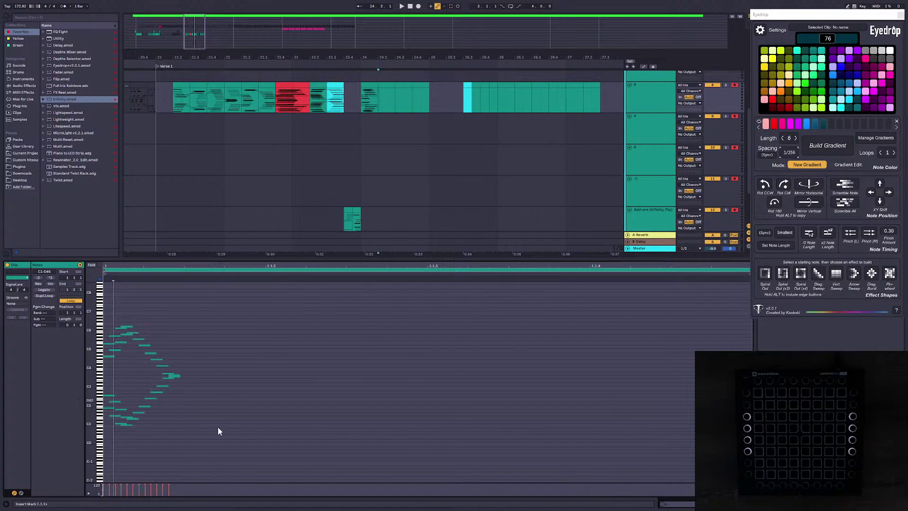
Step: Match the compressed pattern's note velocities to the first gradient color and duplicate it directly behind itself in the second color, then copy the duplicate
drag(247, 479, 100, 298)
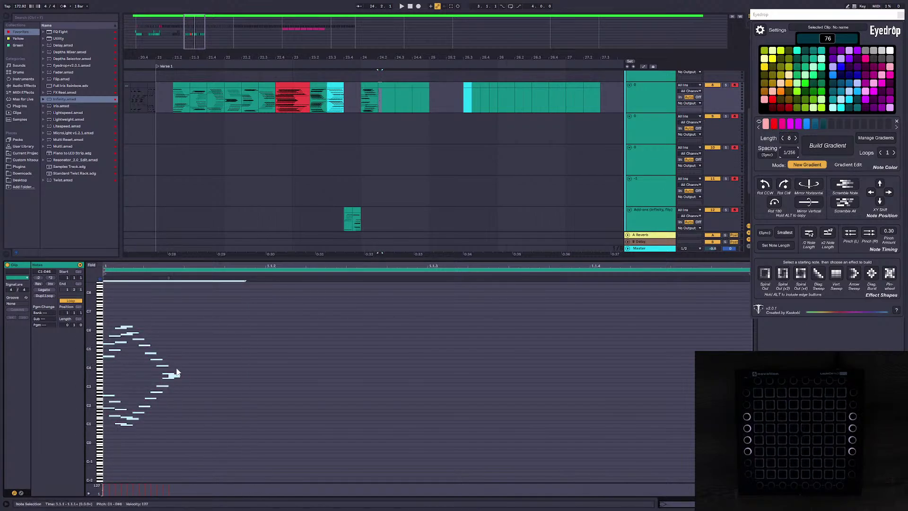
drag(174, 374, 173, 433)
drag(127, 327, 136, 327)
key(alt)
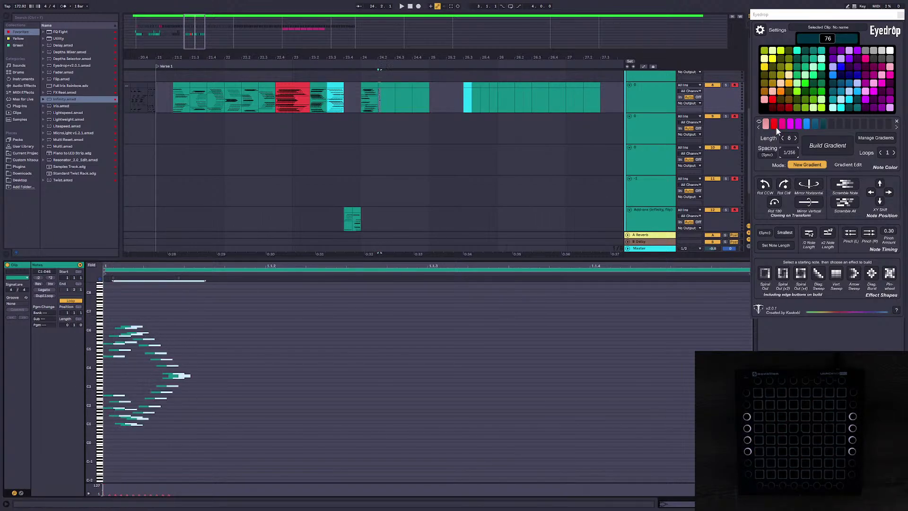
drag(138, 326, 138, 326)
key(ctrl+c)
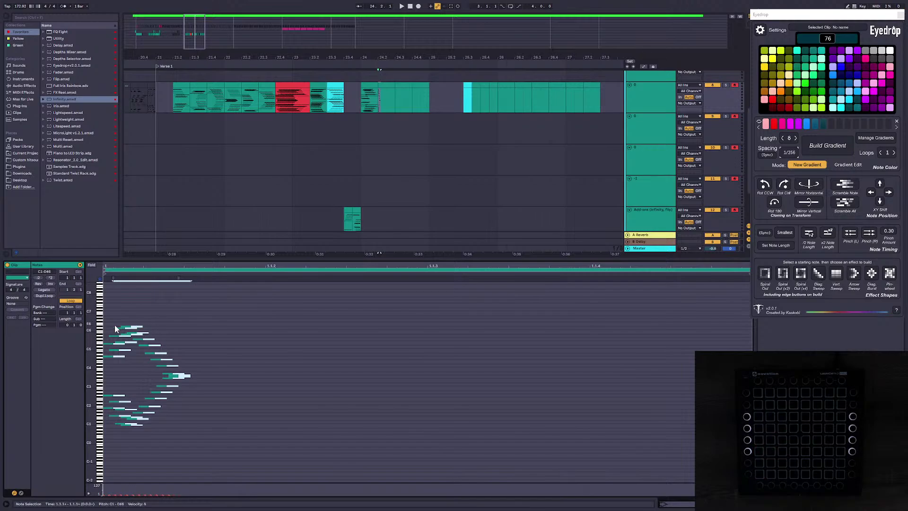
Step: Paste two more copies of the pattern, each offset slightly further, with velocities matching the third and fourth gradient colors
click(119, 310)
key(ctrl+v)
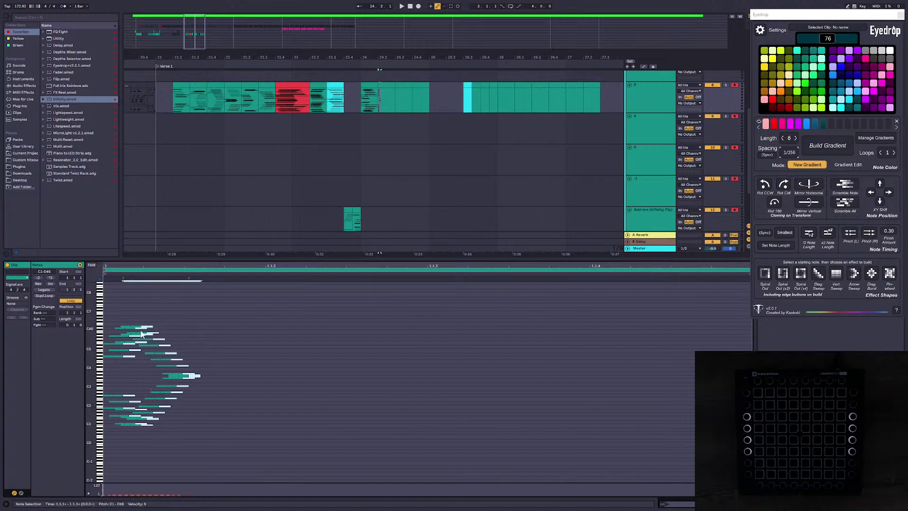
drag(147, 326, 147, 272)
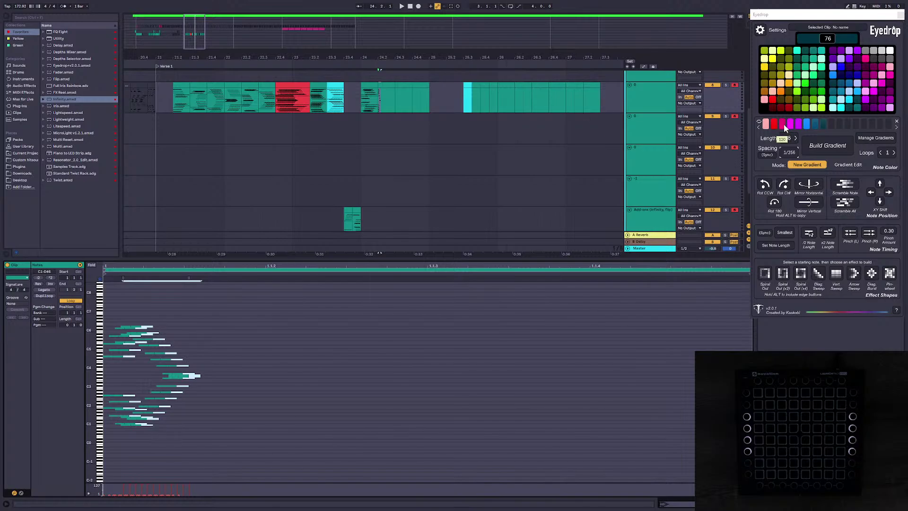
click(135, 308)
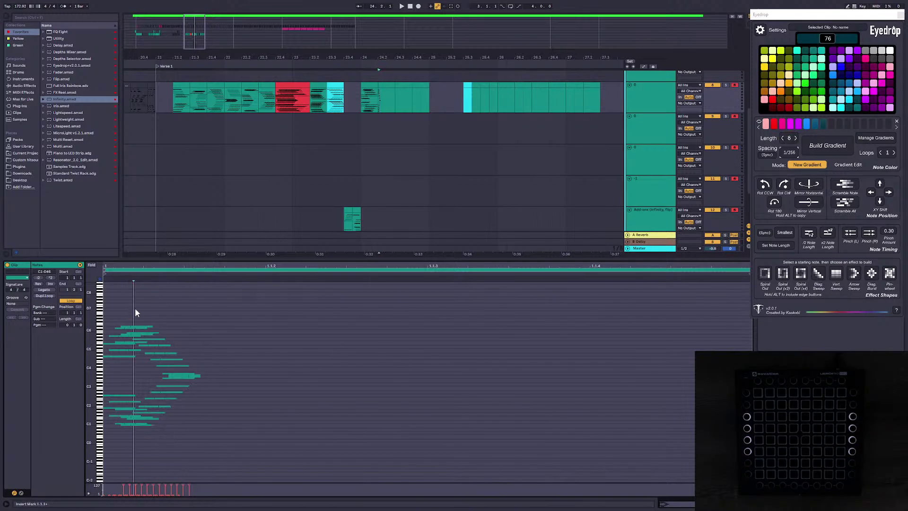
key(ctrl+v)
drag(157, 326, 158, 333)
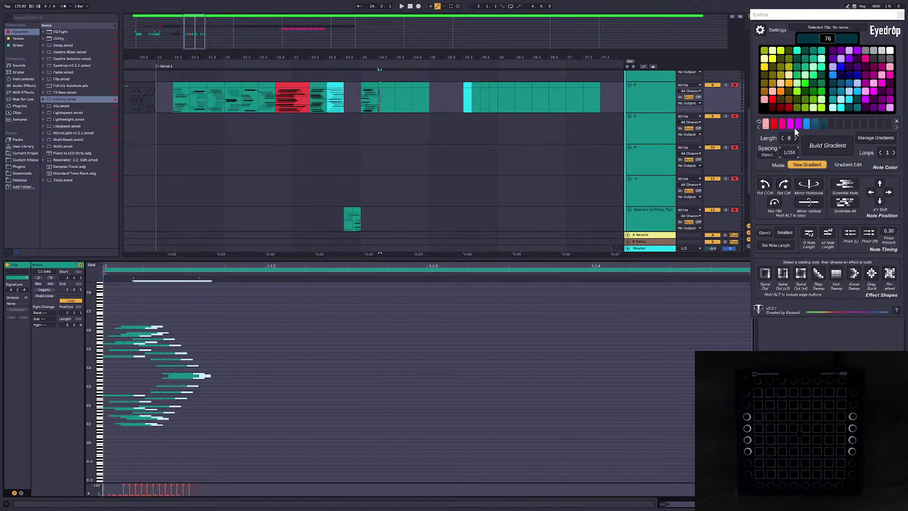
Step: Paste four further staggered copies of the pattern, setting their velocities to the fifth through eighth gradient colors
key(alt)
click(145, 301)
key(ctrl+v)
mouse_move(167, 327)
mouse_down()
mouse_move(166, 336)
mouse_move(176, 333)
mouse_up()
click(154, 304)
key(ctrl+v)
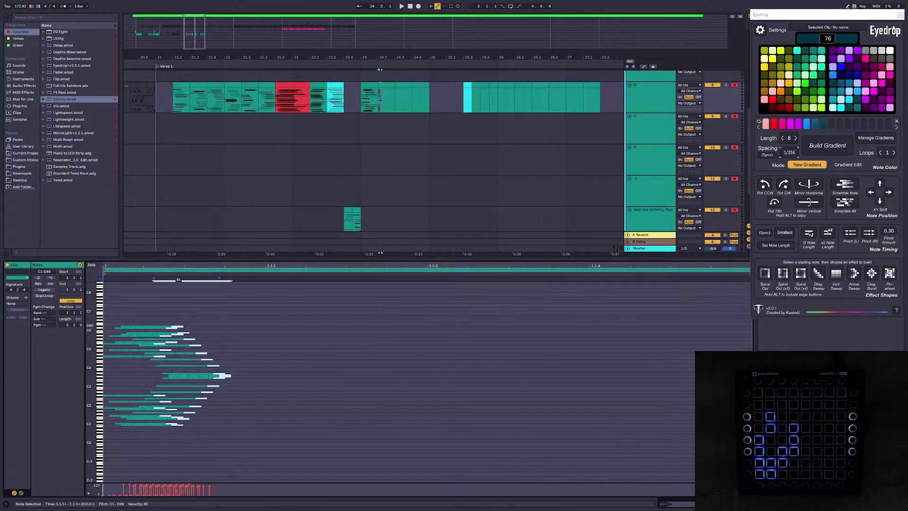
click(168, 311)
key(ctrl+v)
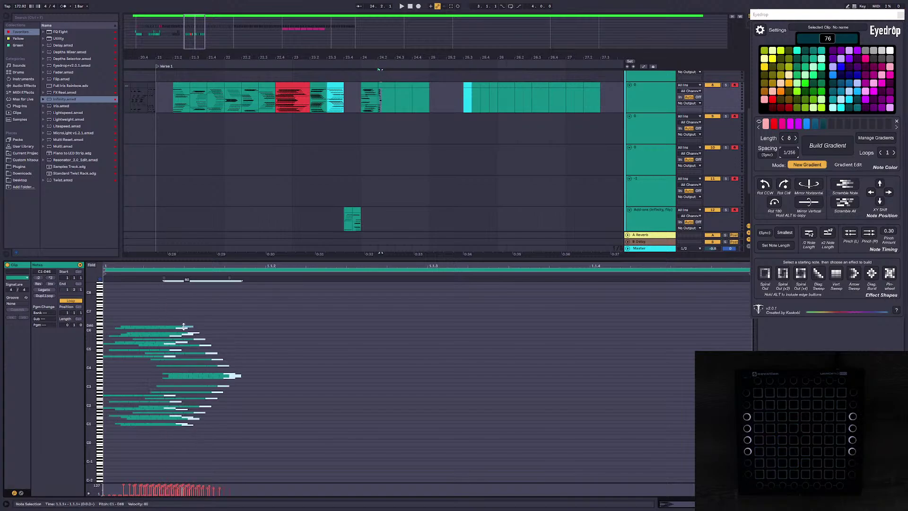
drag(185, 326, 193, 336)
click(174, 316)
key(ctrl+v)
Step: Stretch all layered notes to nearly fill the 24.2 clip and pinch them left with an amount of 0.30
click(254, 304)
key(ctrl+a)
drag(239, 278, 686, 278)
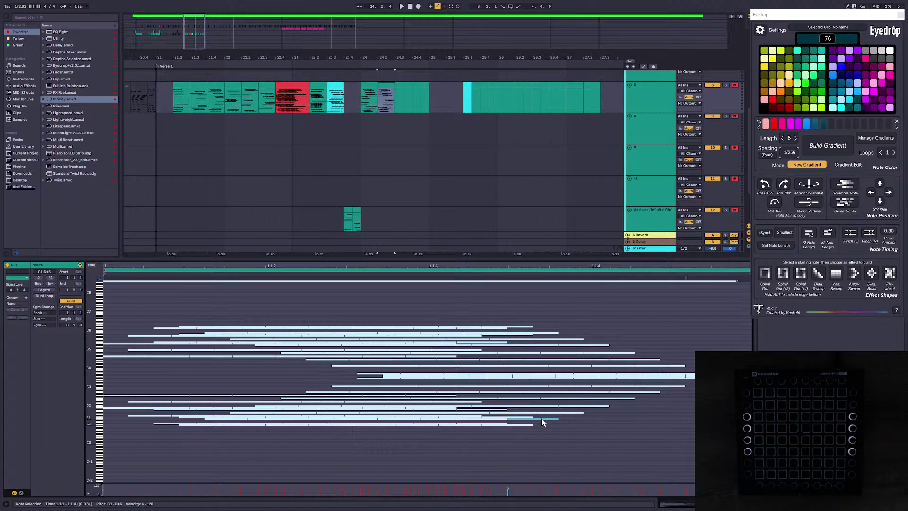
click(851, 237)
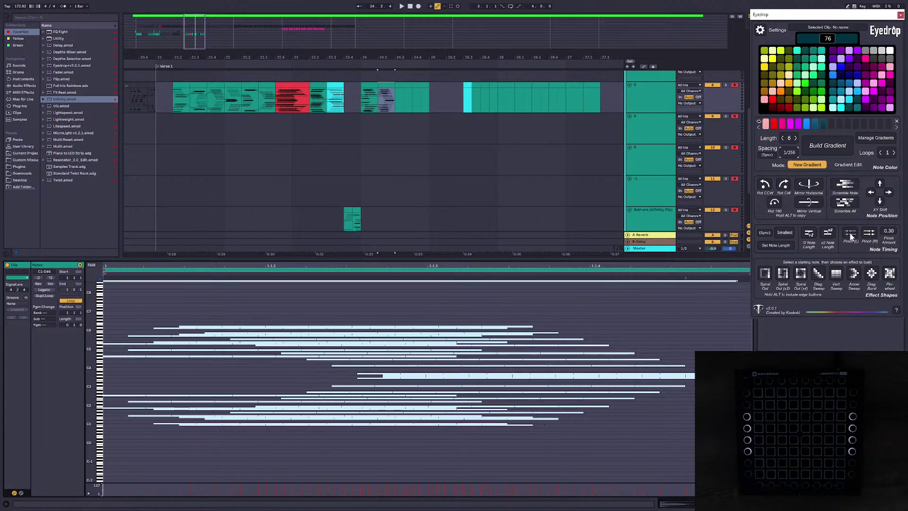
click(613, 332)
Step: Play back the Verse 1 light effects from 23.4 to check the new clip
key(space)
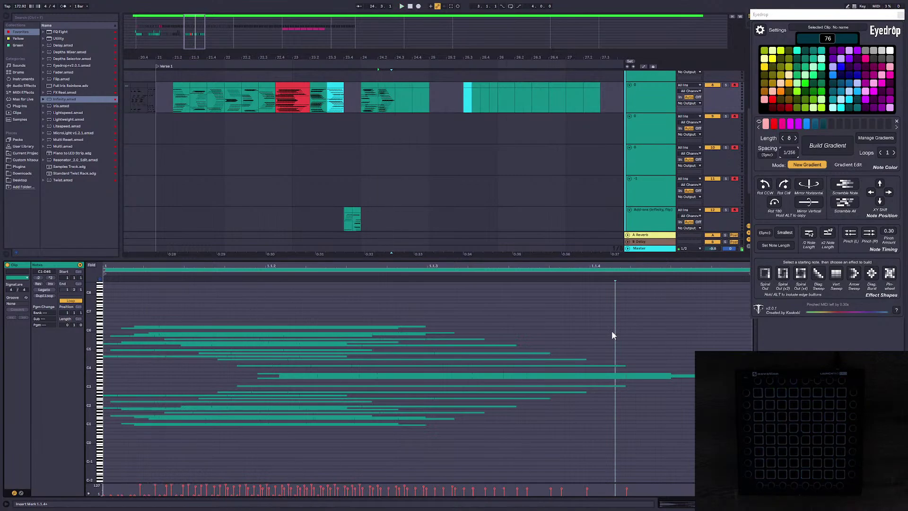
click(355, 211)
click(345, 103)
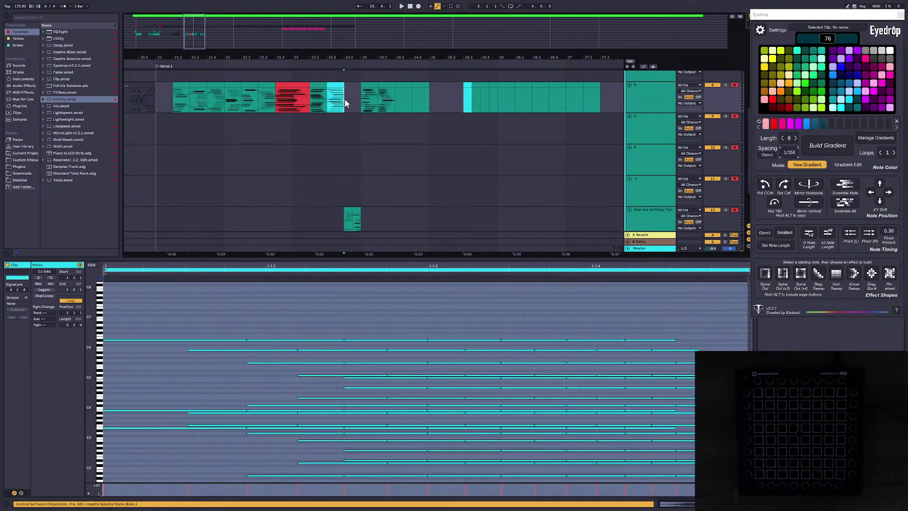
key(space)
click(455, 160)
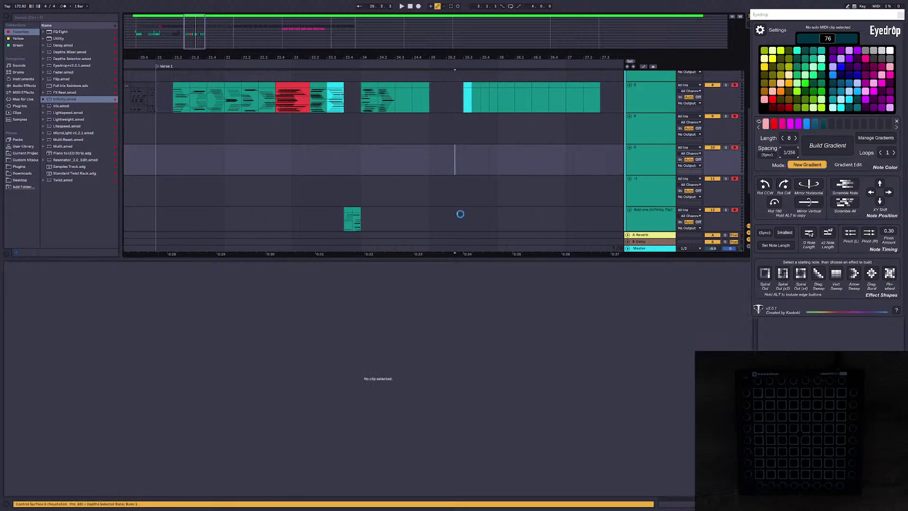
Step: Shrink the clip editor so the arrangement shows all light tracks, and center the Verse 1 clips
drag(447, 257, 487, 332)
click(484, 135)
mouse_move(435, 361)
mouse_down()
mouse_move(433, 107)
mouse_move(431, 366)
mouse_up()
drag(198, 55, 293, 123)
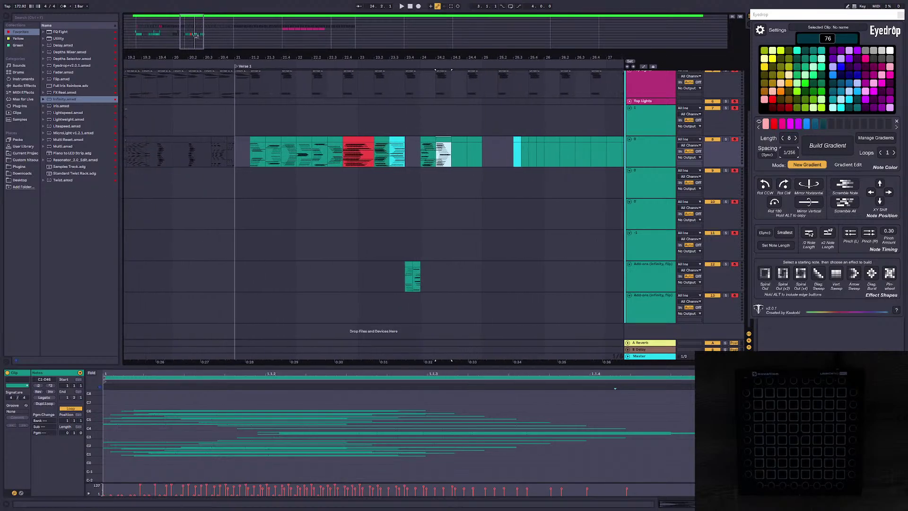
drag(195, 36, 196, 43)
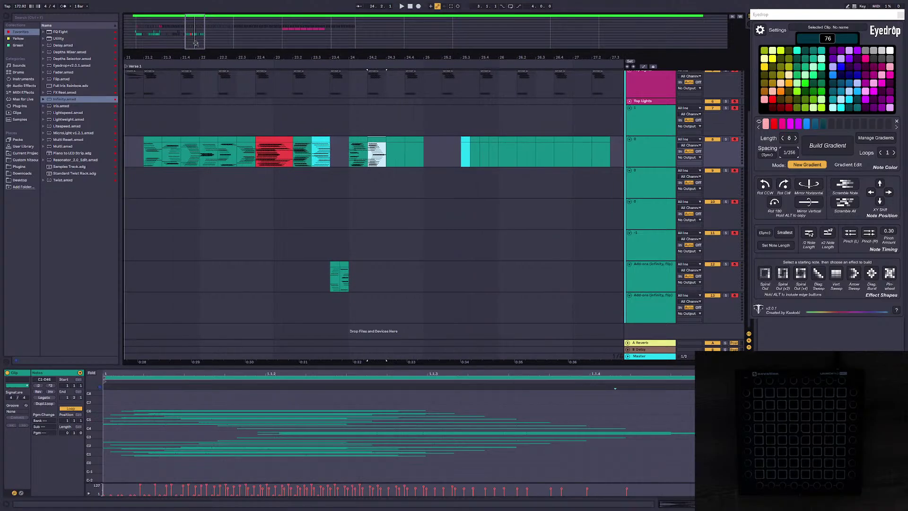
drag(196, 44, 195, 44)
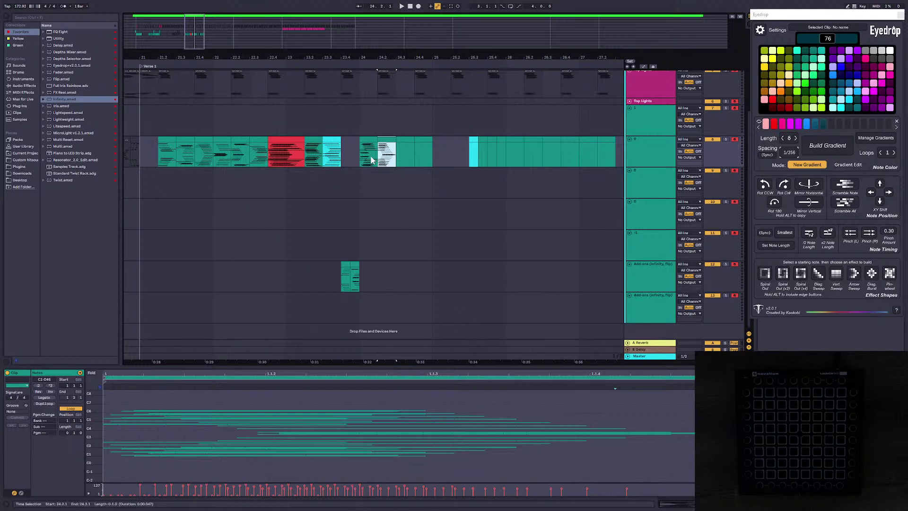
Step: Play the light show from just before the Intro through the Verse 1 clips
click(356, 284)
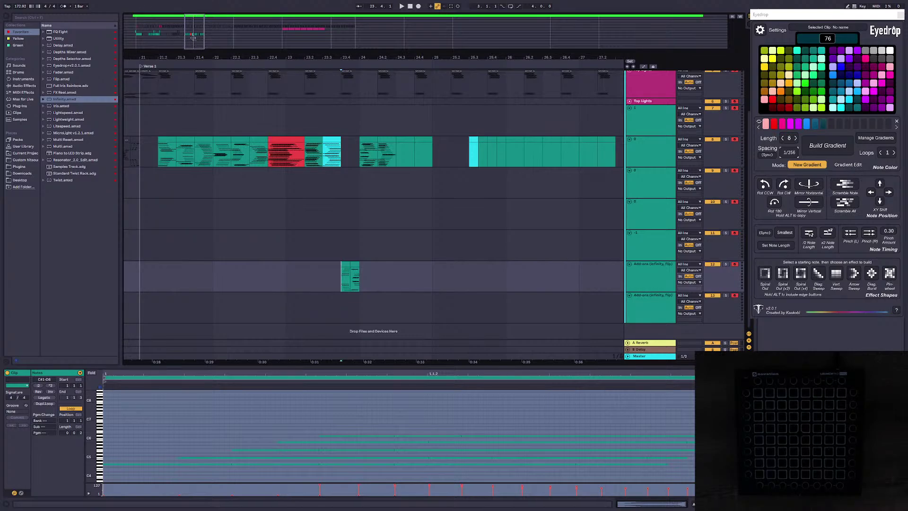
click(329, 216)
mouse_move(193, 38)
mouse_down()
mouse_move(222, 47)
mouse_move(189, 35)
mouse_up()
click(156, 116)
key(space)
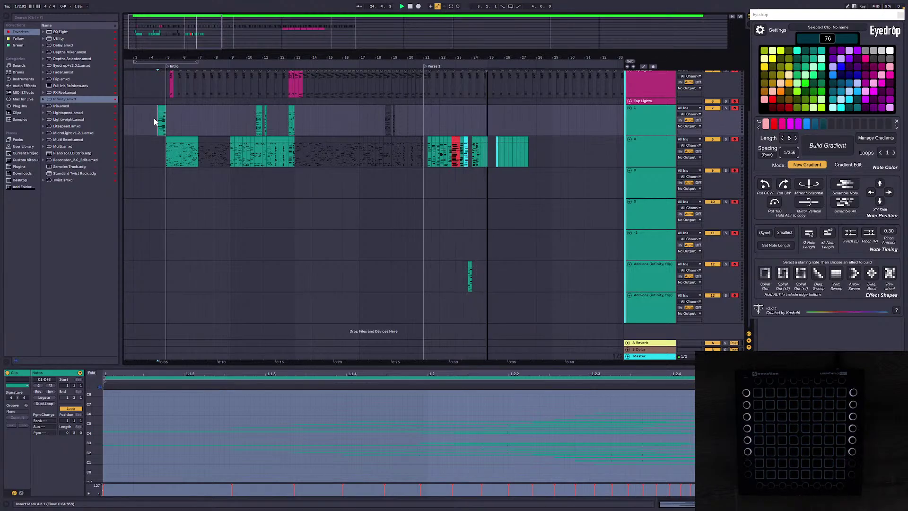
click(535, 213)
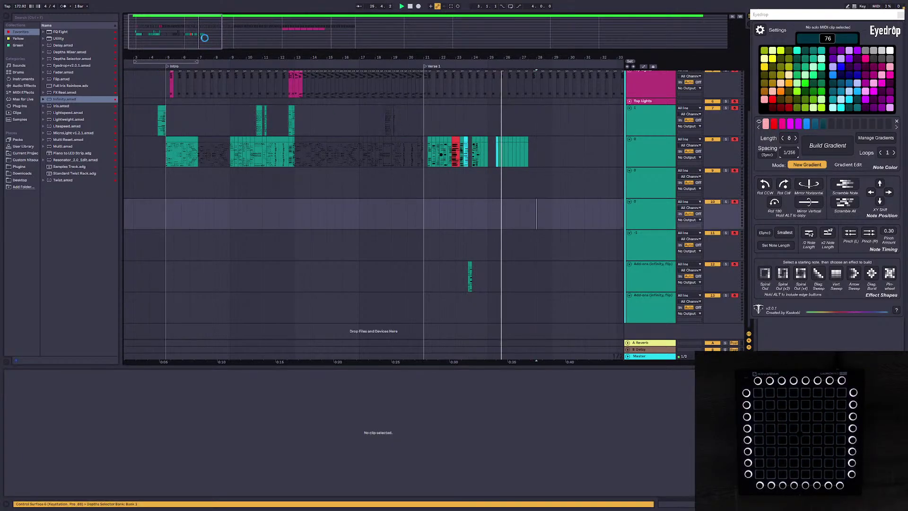
drag(204, 38, 206, 49)
key(space)
Step: Play back the effects of the neighbouring 24.1 and 24.2 clips
drag(532, 57, 530, 123)
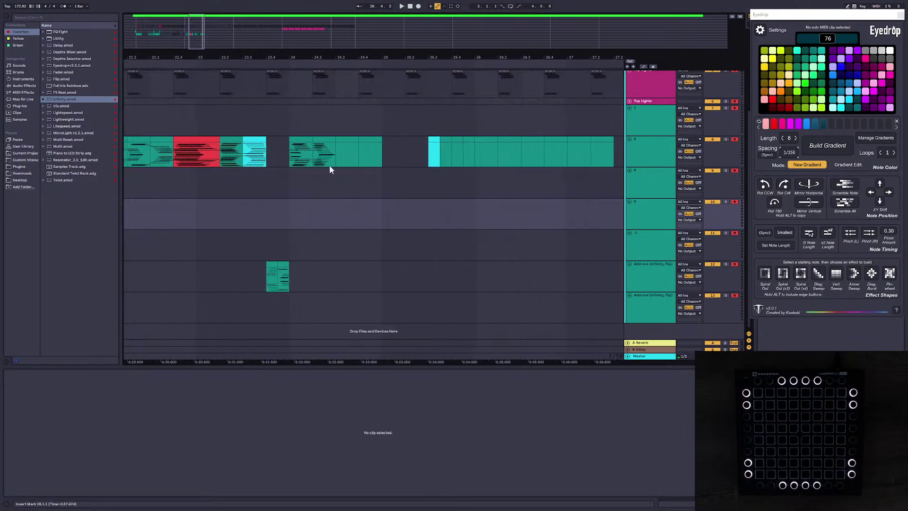
click(329, 161)
click(300, 140)
key(space)
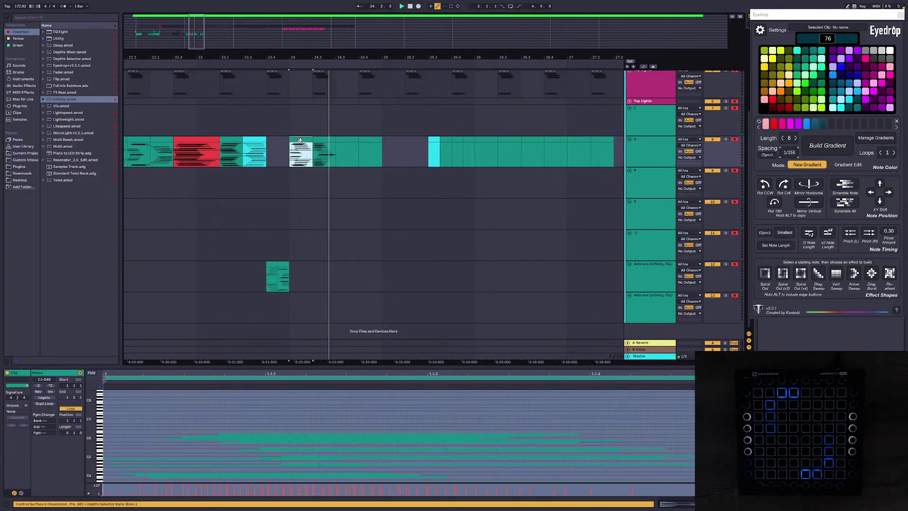
key(space)
key(space)
key(space)
drag(188, 30, 197, 34)
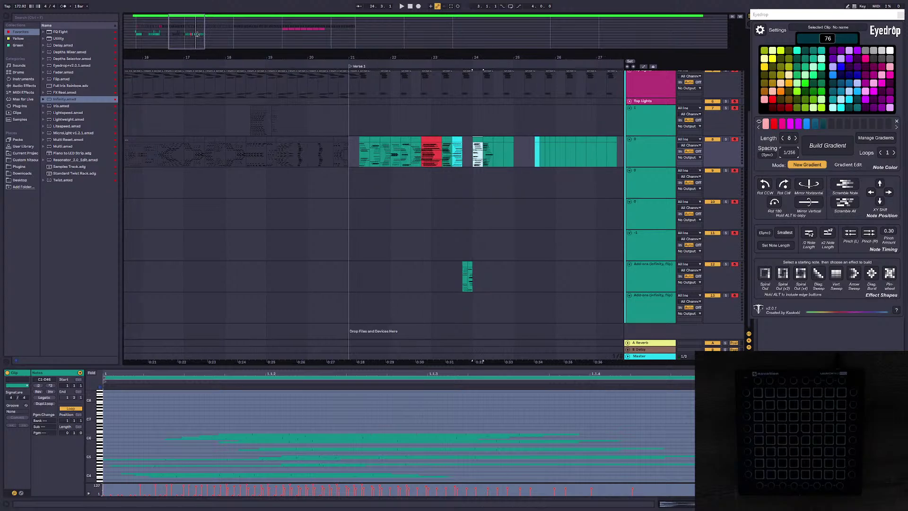
drag(190, 35, 177, 28)
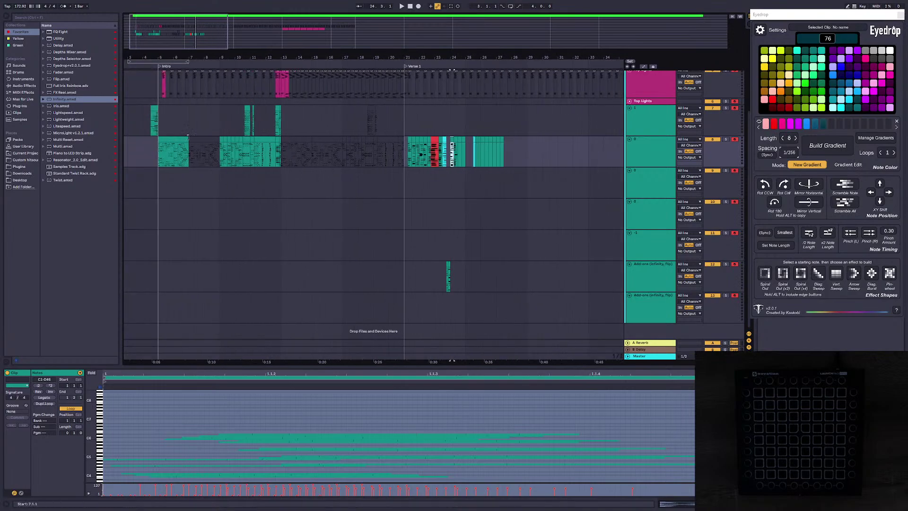
drag(159, 119, 504, 263)
click(447, 194)
click(401, 133)
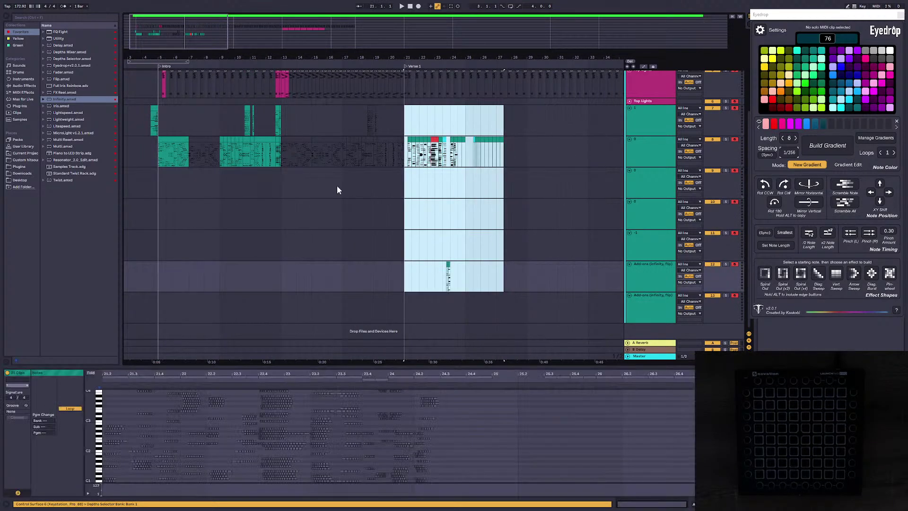
click(489, 213)
Step: Move the add-ons track that holds the short Verse 1 clip up directly below the main lights track
drag(190, 34, 192, 40)
drag(662, 282, 648, 170)
drag(192, 35, 185, 31)
mouse_move(485, 57)
mouse_down()
mouse_move(453, 44)
mouse_move(453, 78)
mouse_up()
click(569, 241)
click(422, 183)
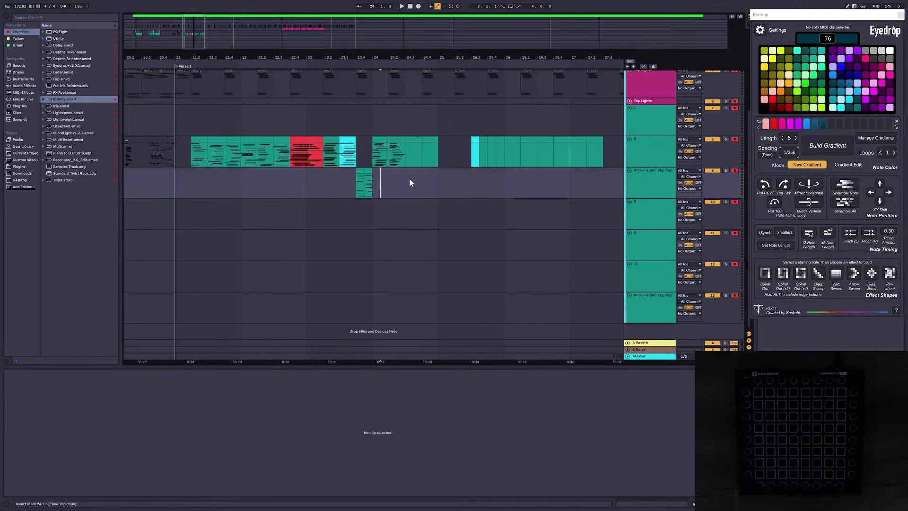
drag(200, 45, 374, 30)
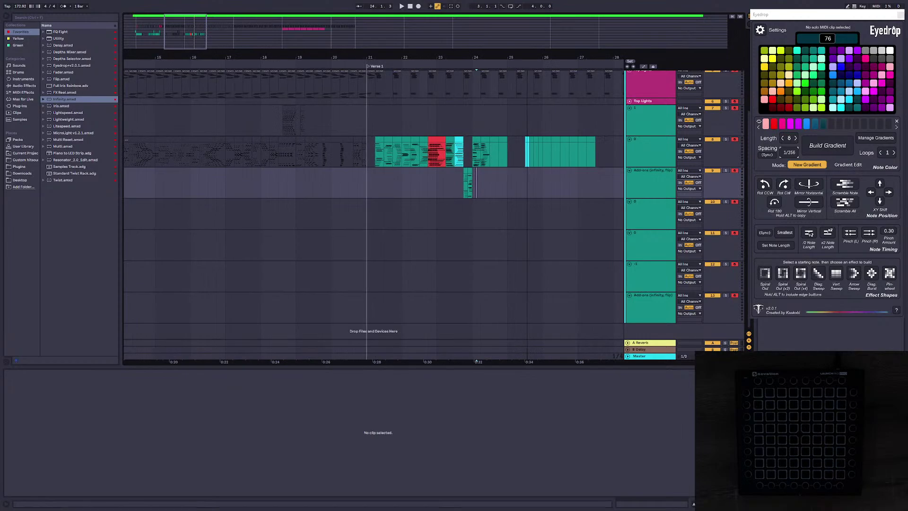
mouse_move(195, 43)
mouse_down()
mouse_move(212, 42)
mouse_move(203, 33)
mouse_up()
click(318, 152)
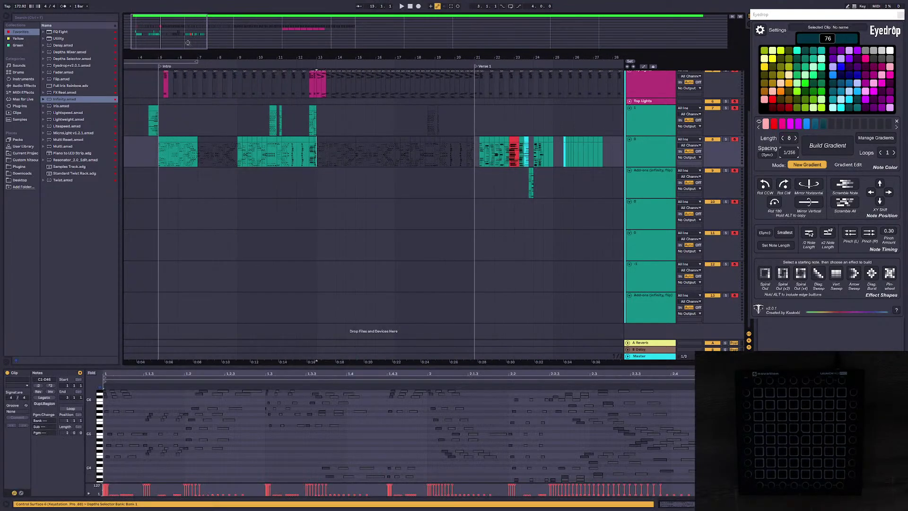
scroll(386, 280, up, 2)
click(414, 249)
drag(220, 36, 196, 37)
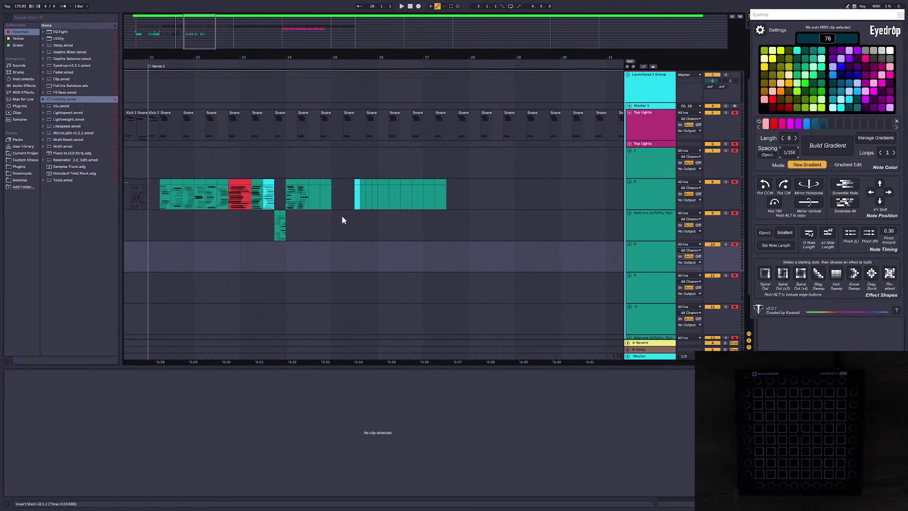
Step: Replay the Verse 1 lights from the 24.1 clip and from just after the red clip
click(287, 189)
key(space)
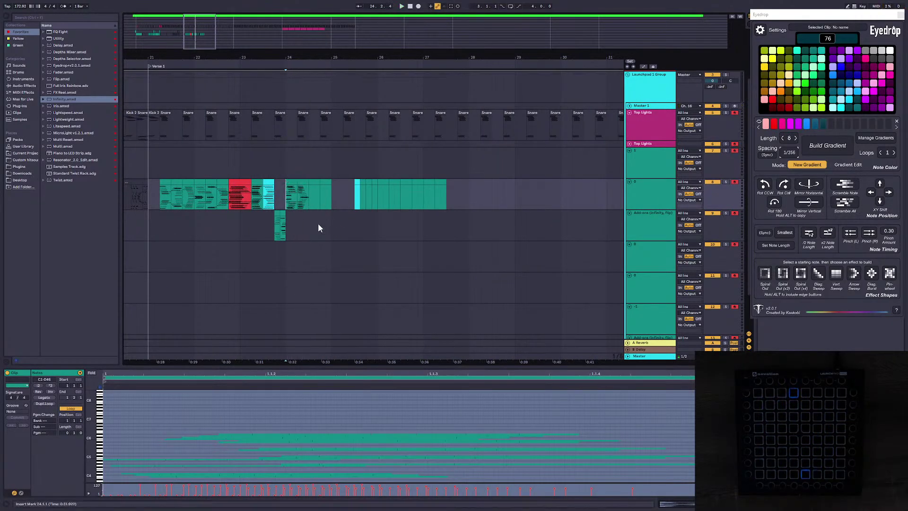
click(266, 199)
click(254, 195)
key(space)
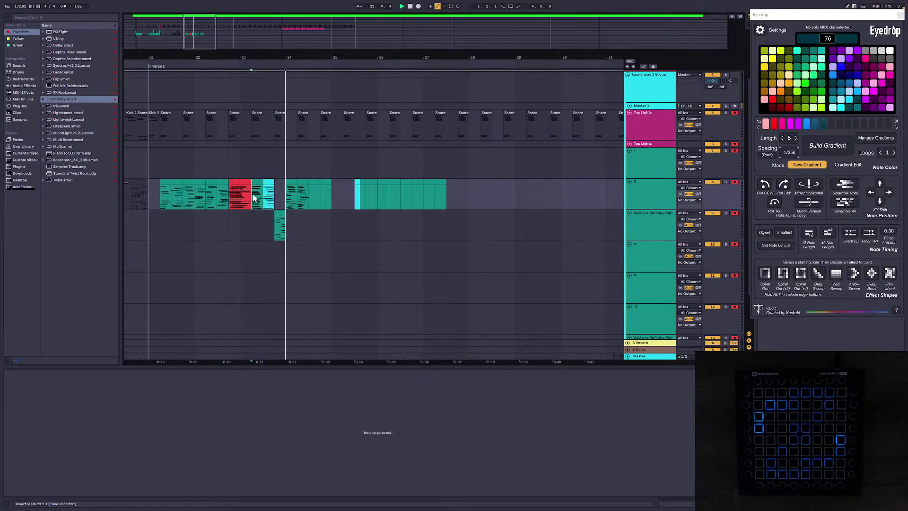
key(space)
Step: Play the lights from around bar 19, in the last bars of the Intro leading to Verse 1
drag(351, 57, 480, 36)
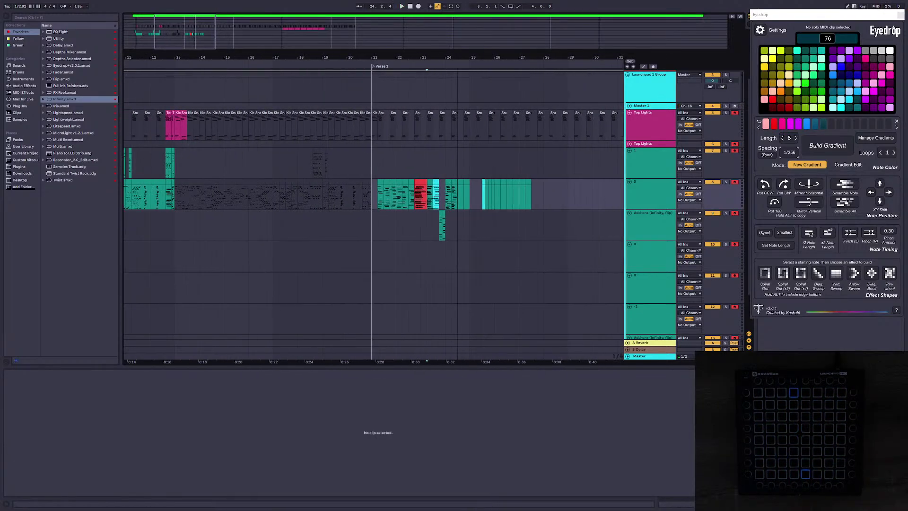
drag(352, 38, 352, 36)
key(space)
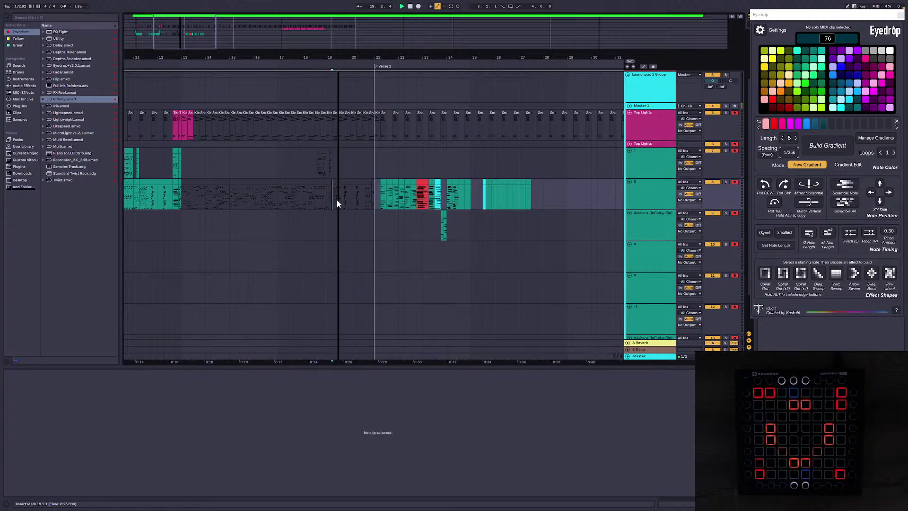
key(space)
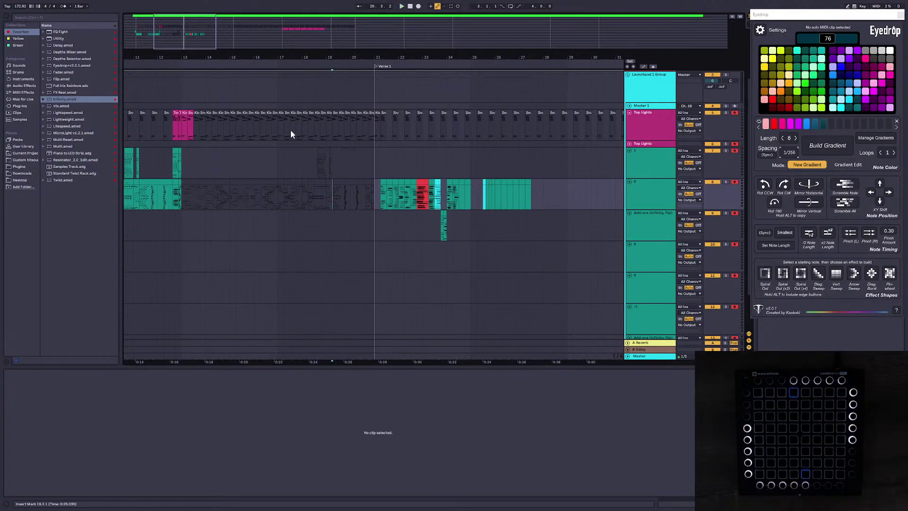
Step: Play the closing Intro effects in short stretches, starting from bar 19 and from 20.1.3
drag(258, 57, 253, 113)
click(251, 229)
click(226, 198)
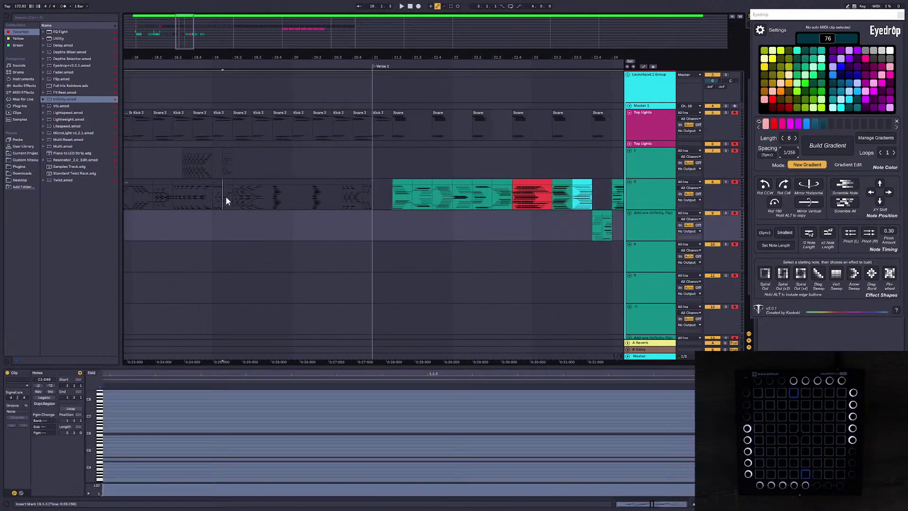
key(space)
click(302, 234)
key(space)
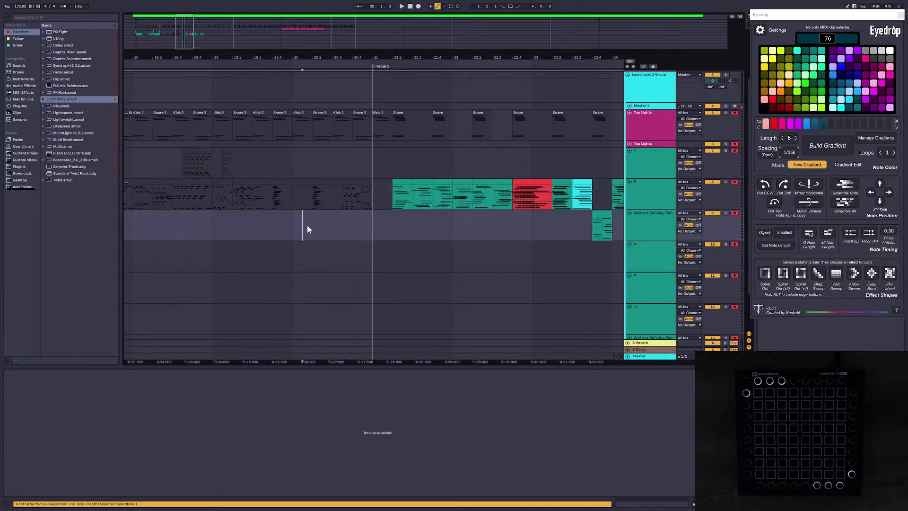
key(space)
key(space)
key(space)
key(space)
Step: Insert two adjoining empty MIDI clips on the add-ons track, covering 20.1.3 to 20.3.3
drag(304, 224, 331, 224)
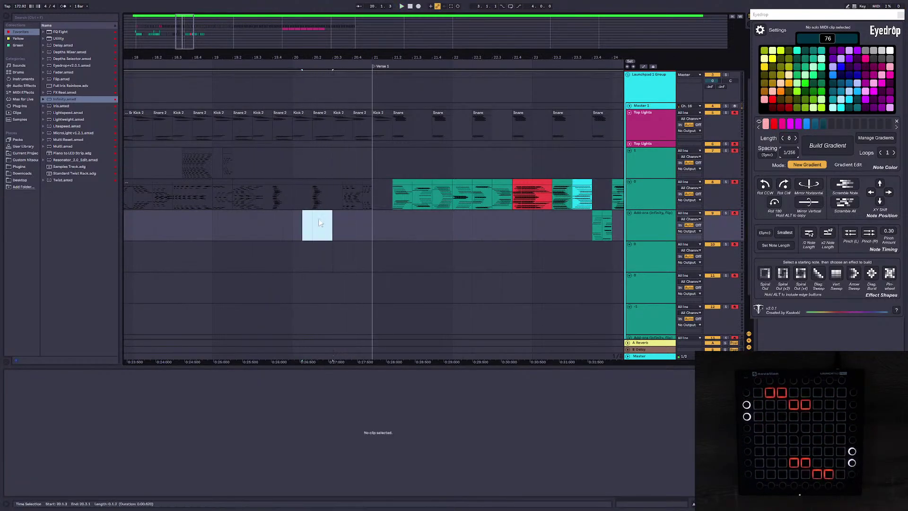
right_click(319, 218)
click(344, 272)
double_click(338, 228)
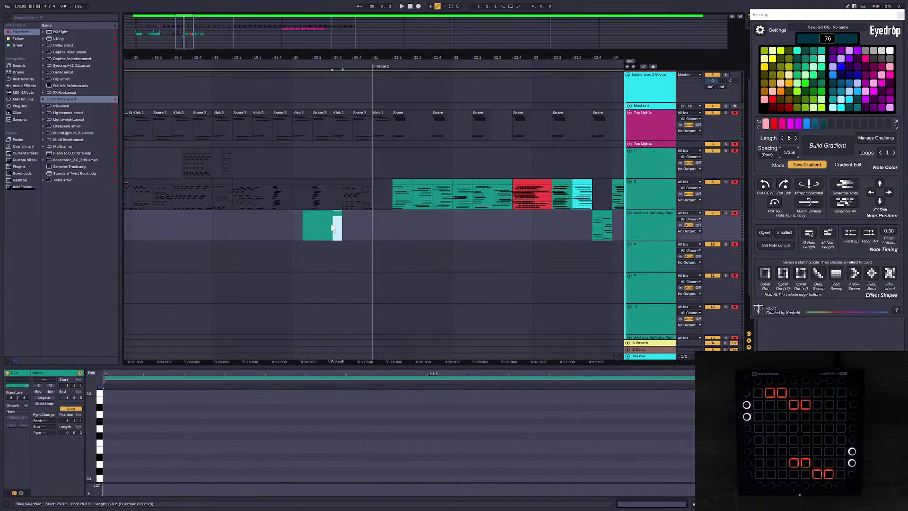
Step: Replay the end of the Intro from 19.2.1 and open the empty add-ons clip at 20.1.3
click(295, 215)
click(262, 198)
click(233, 195)
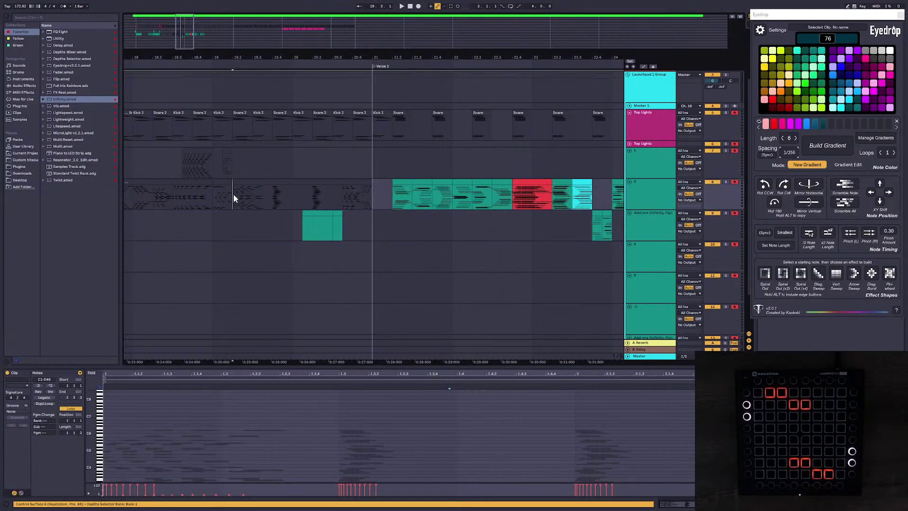
key(space)
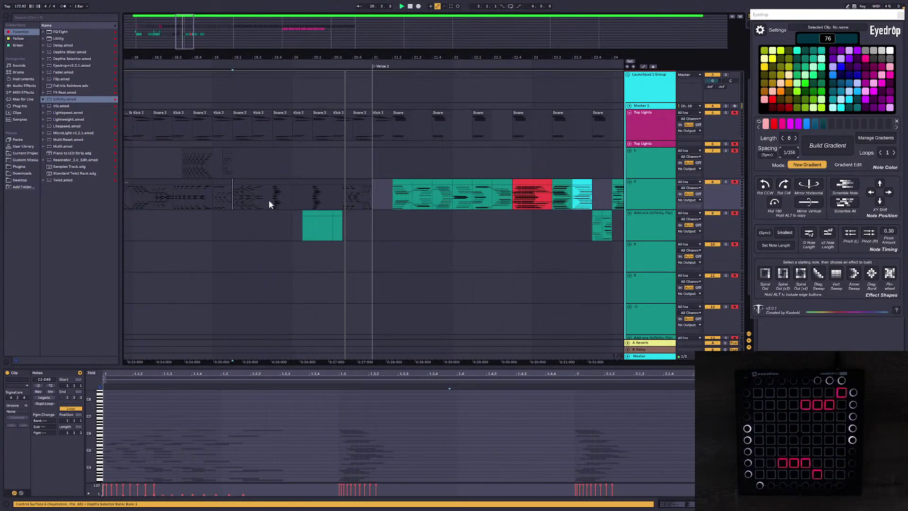
key(space)
key(space)
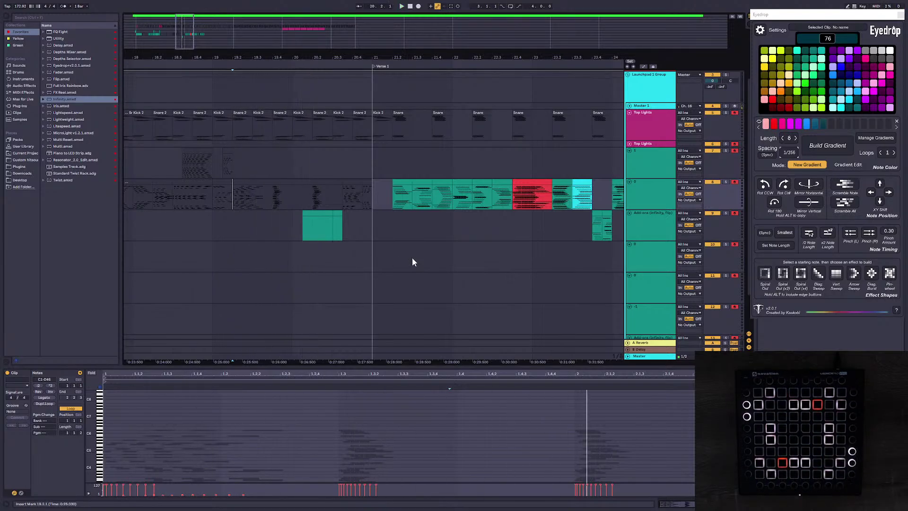
click(333, 226)
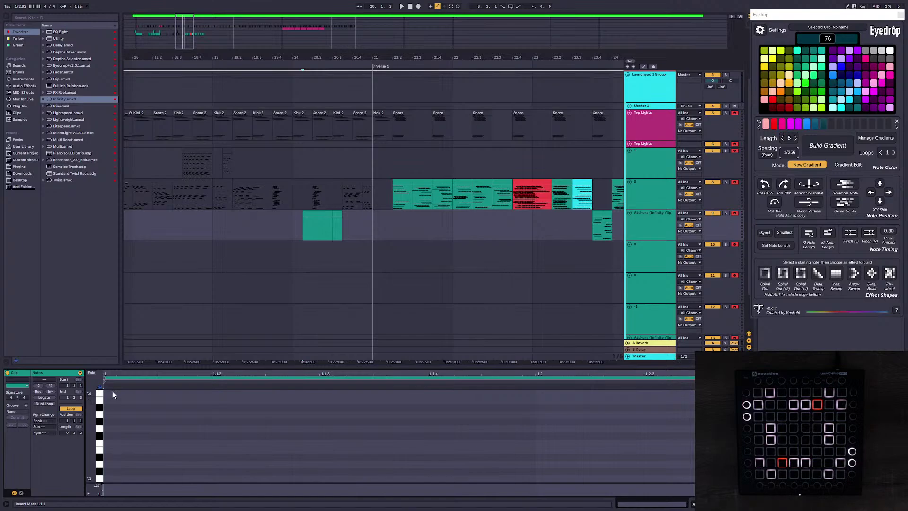
Step: Create a half-bar clip before the Intro on the upper lights track and enter pad notes for part of the grid from the Launchpad
drag(183, 45, 172, 43)
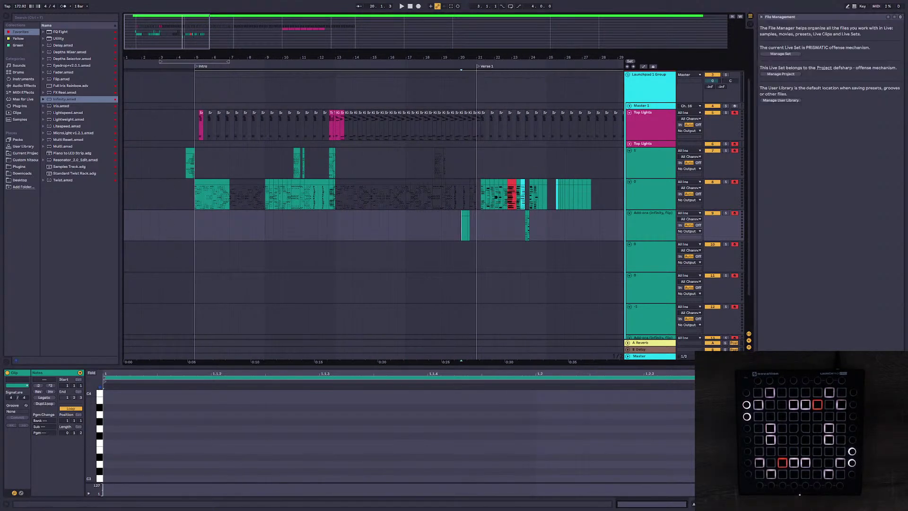
double_click(157, 163)
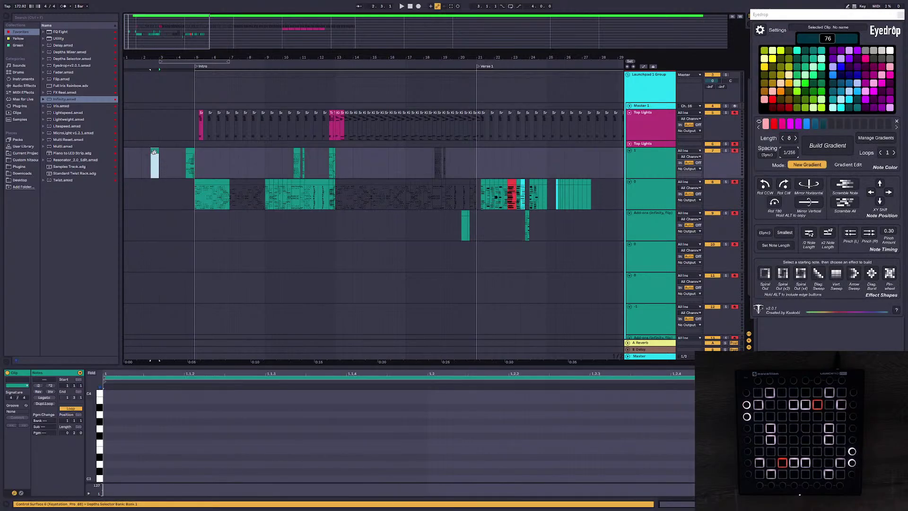
click(278, 424)
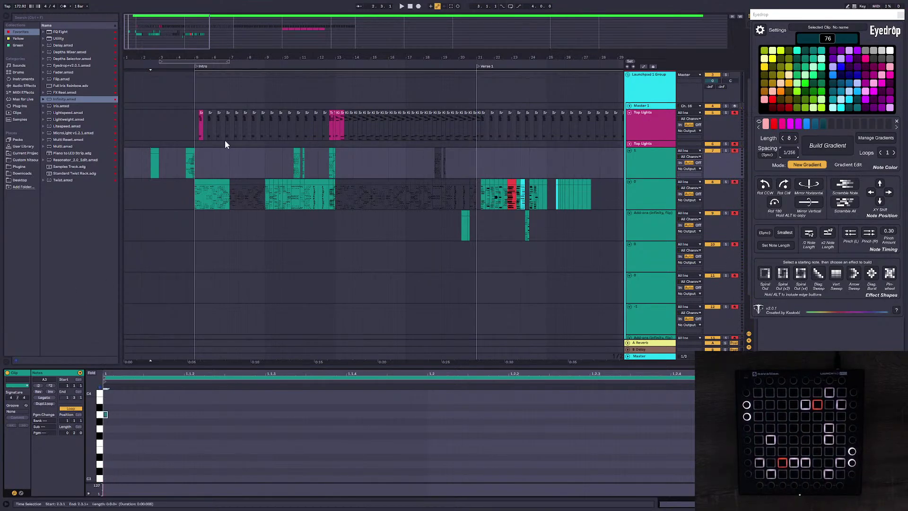
drag(91, 416, 52, 416)
drag(139, 465, 80, 379)
click(104, 418)
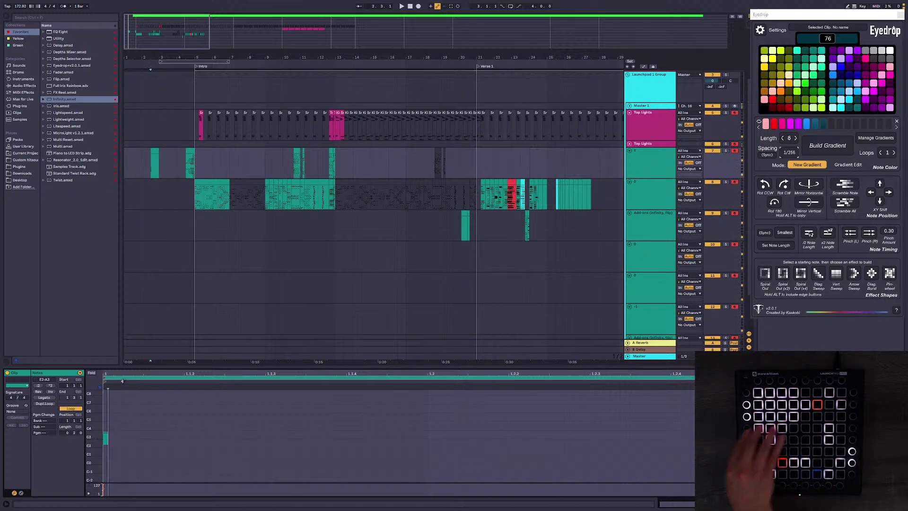
Step: Fill the new clip with the remaining pads and edge buttons by cloning its notes rotated 180 degrees
click(265, 439)
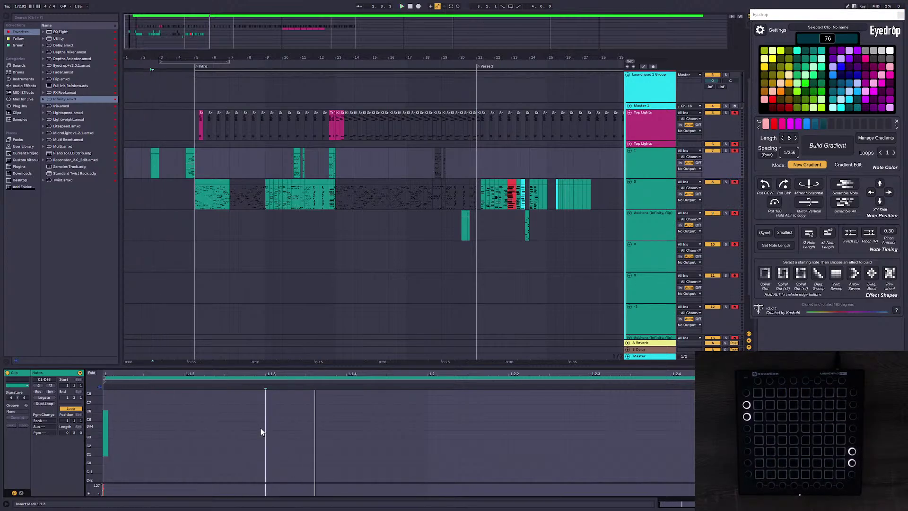
click(106, 404)
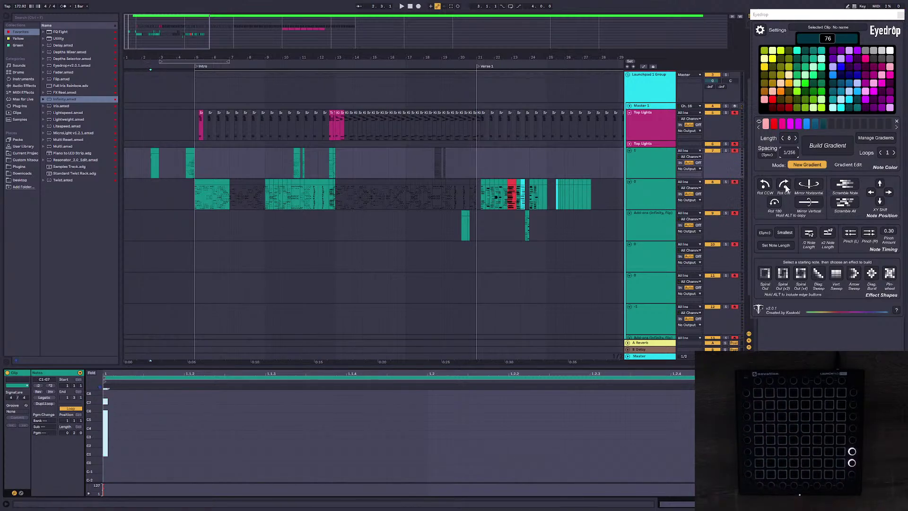
alt+click(773, 203)
click(351, 416)
Step: Name the clip before the Intro CLEAR ALL and play it
click(155, 155)
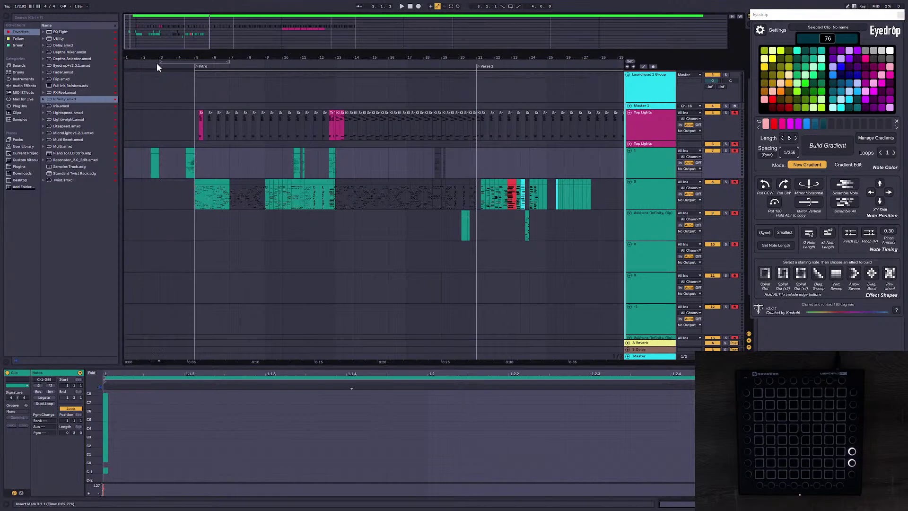
drag(129, 26, 127, 36)
click(204, 156)
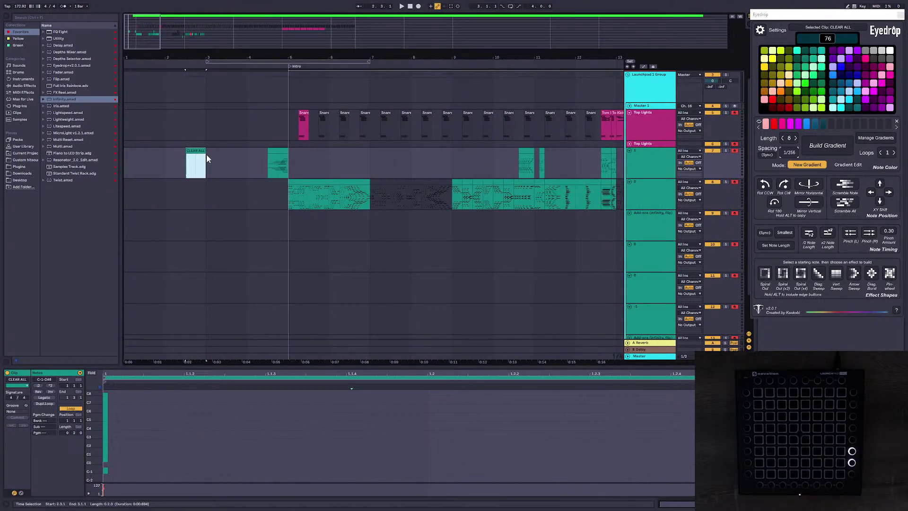
key(space)
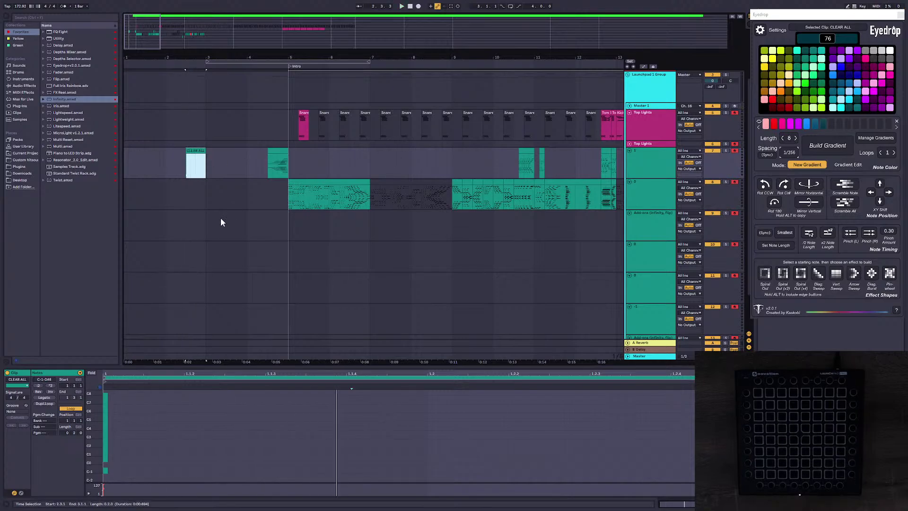
Step: Try adding a B-1 note in the CLEAR ALL clip and shifting it up in pitch
click(110, 466)
double_click(106, 465)
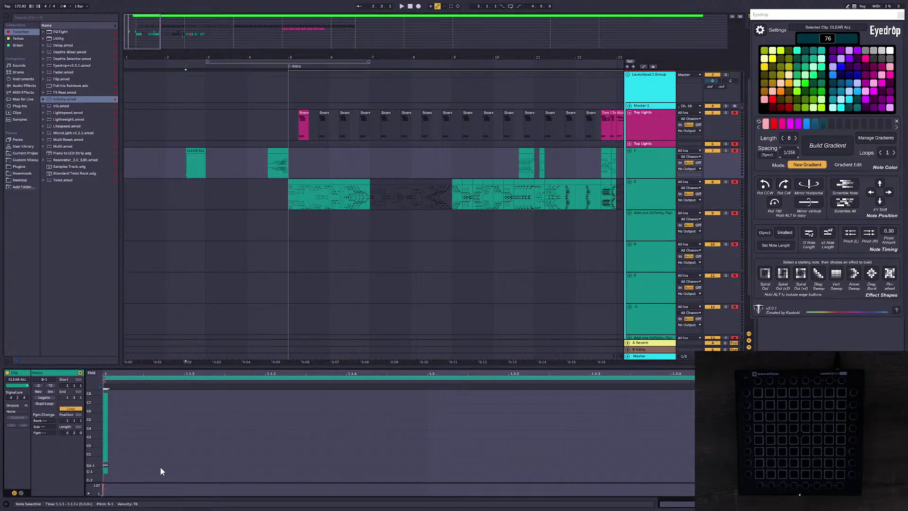
key(Up)
key(Up)
key(Up)
key(Up)
click(260, 445)
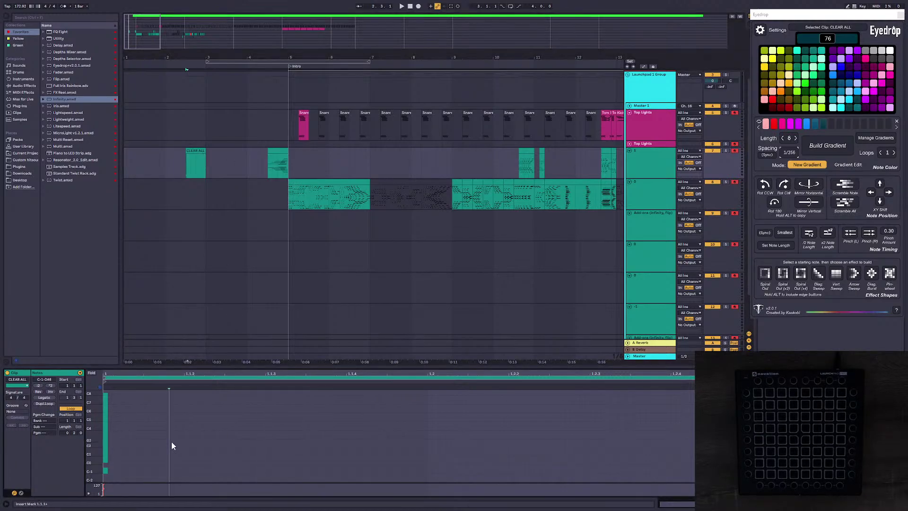
Step: Lengthen all notes of the CLEAR ALL clip to one sixteenth and play the clip
key(ctrl+a)
drag(107, 418, 187, 423)
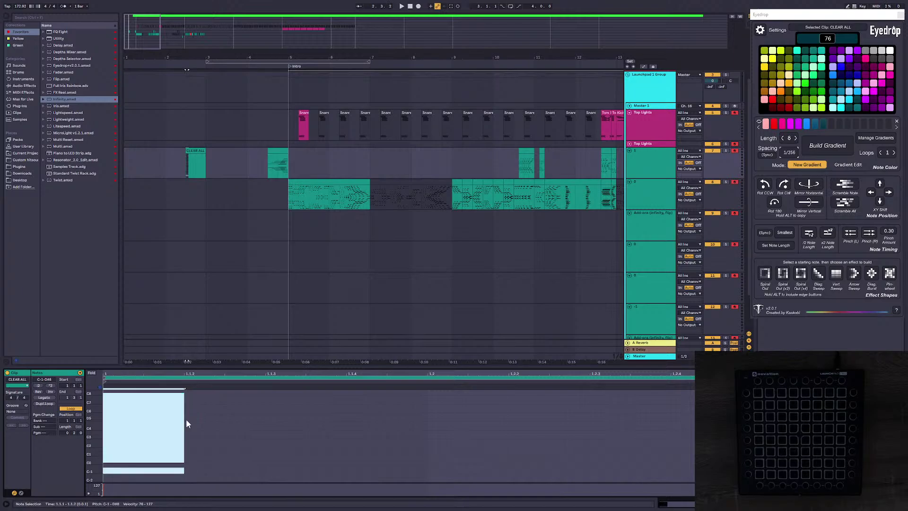
click(197, 165)
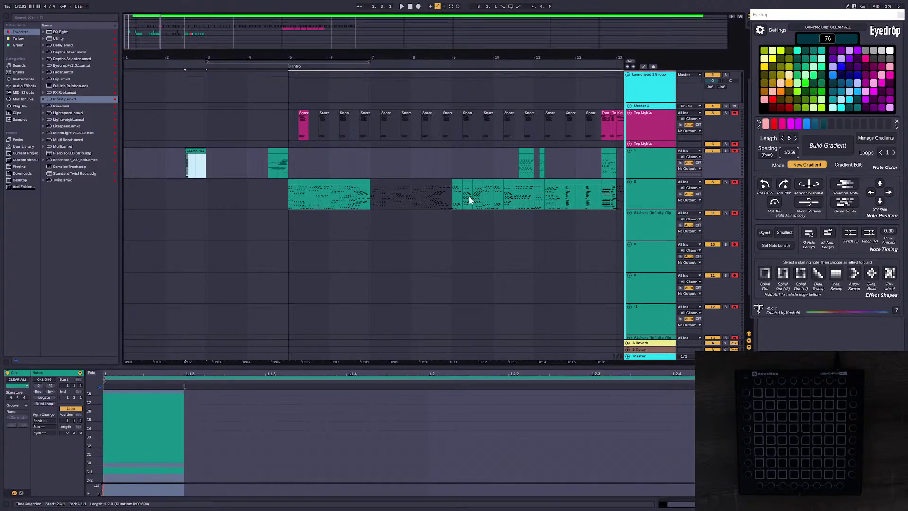
key(space)
Step: Move the CLEAR ALL clip down onto the main lights track
click(250, 400)
key(ctrl+a)
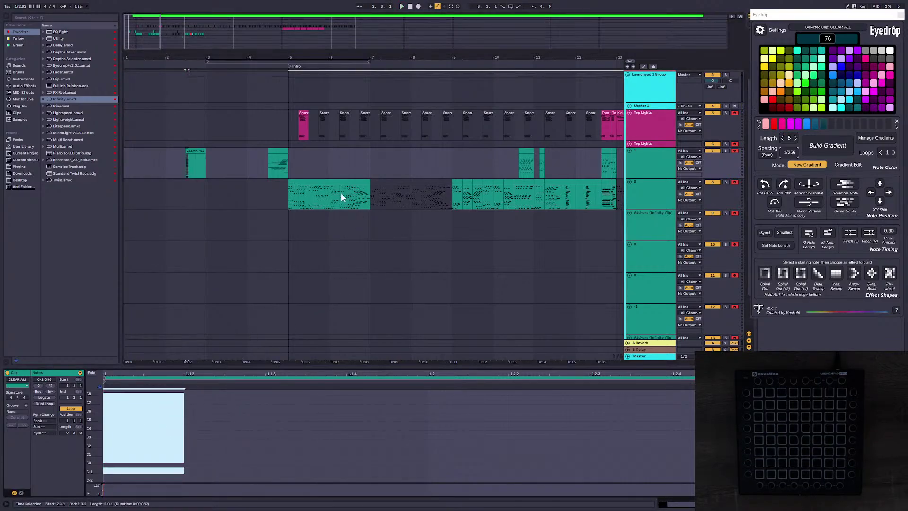
drag(194, 150, 194, 181)
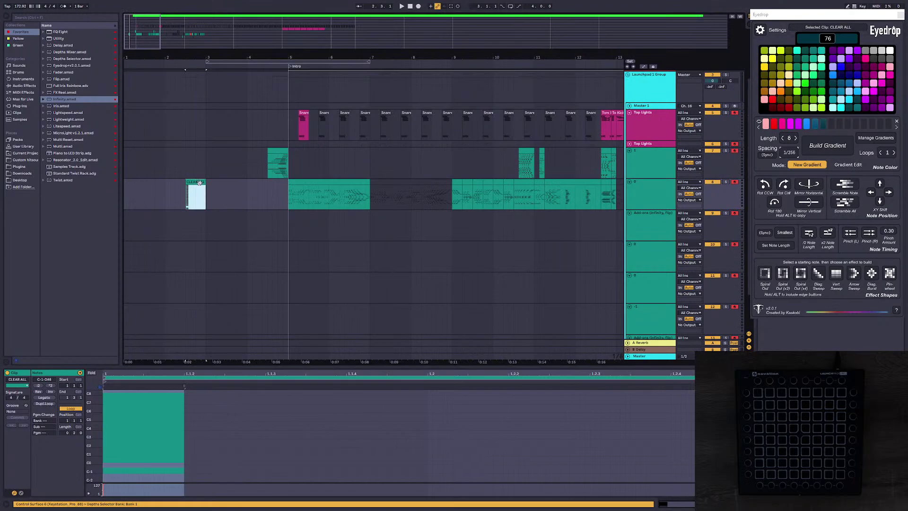
Step: Play the Verse 1 lights from 21.1.1
drag(163, 35, 301, 81)
click(385, 201)
click(326, 197)
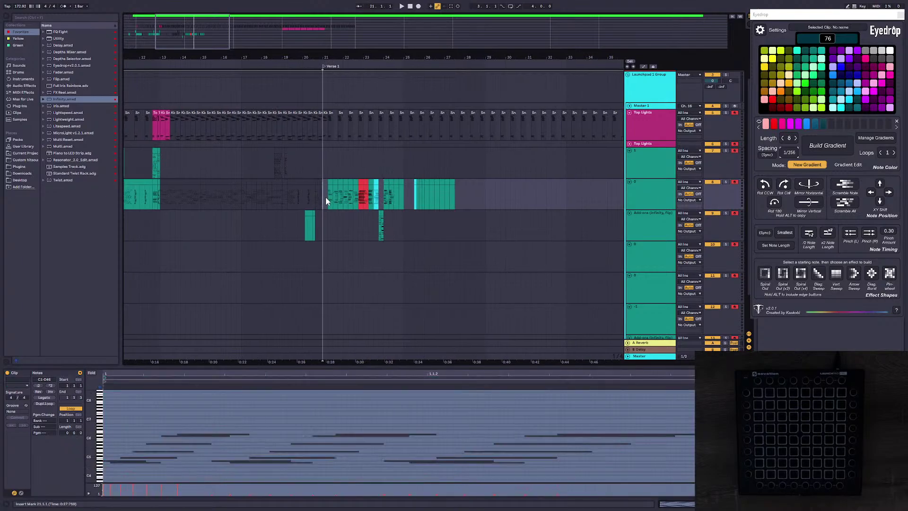
key(space)
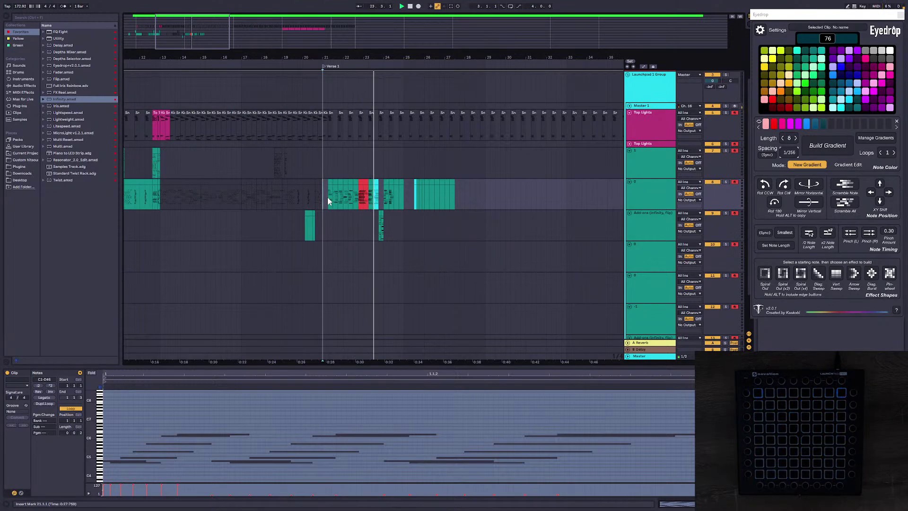
key(space)
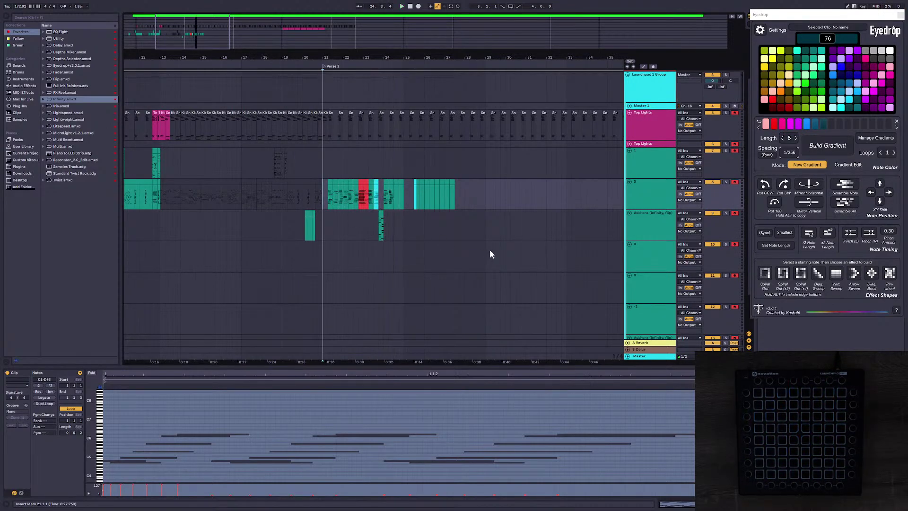
Step: Play the effect of the 24.1 clip in the Verse 1 section
click(439, 197)
drag(390, 58, 390, 104)
scroll(391, 197, right, 2)
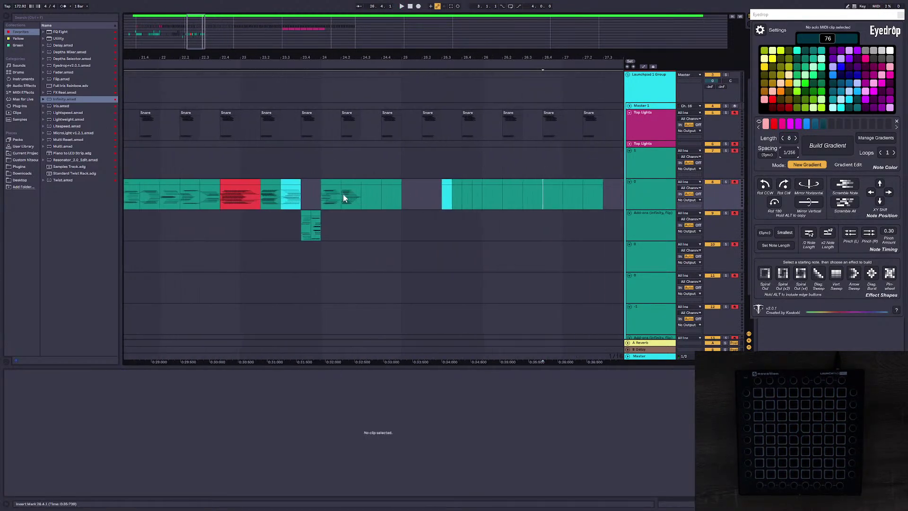
click(337, 184)
key(space)
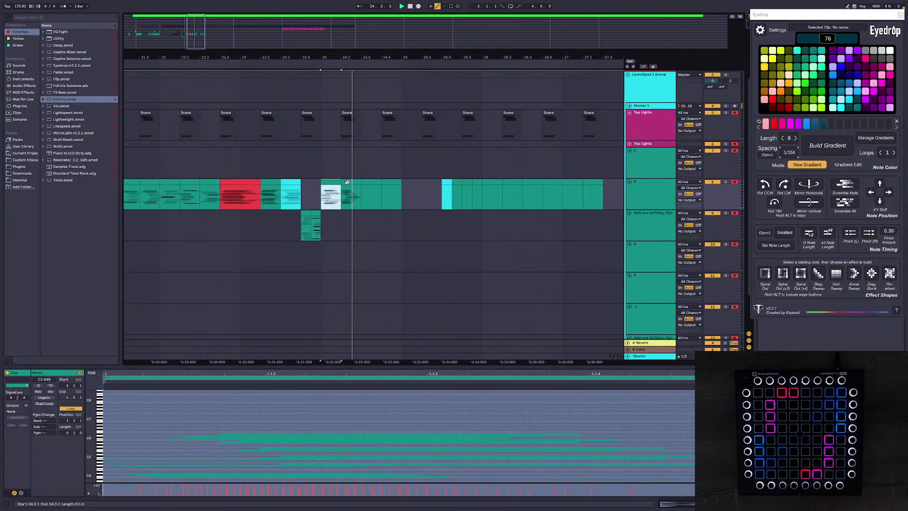
key(space)
Step: Step-record a descending run of notes into the empty 24.3 clip and select the whole run
click(371, 183)
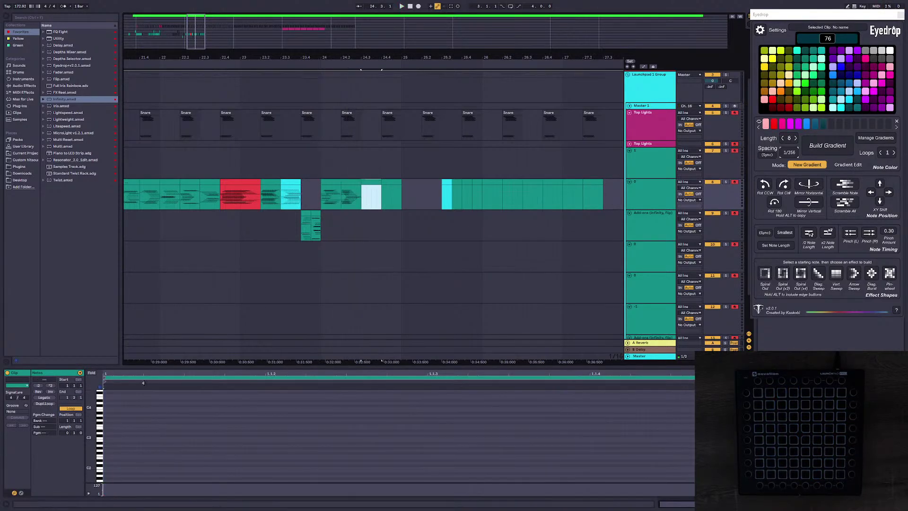
click(105, 407)
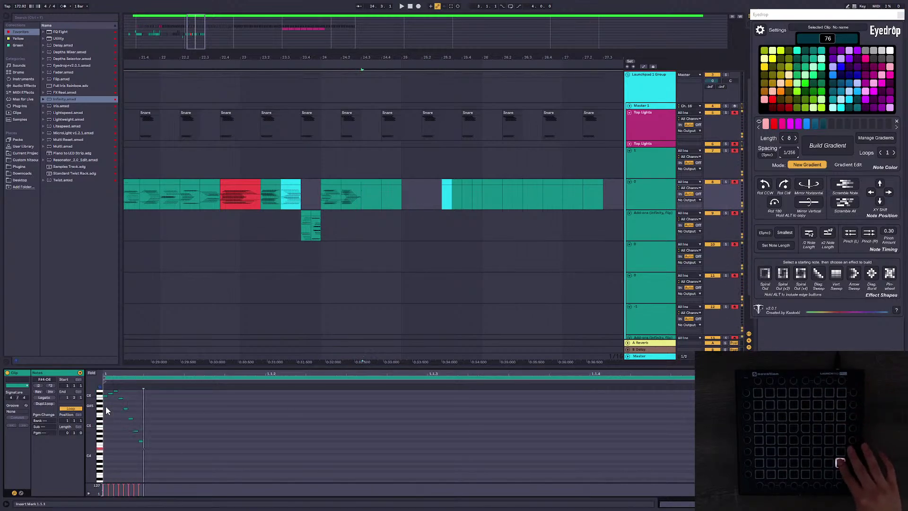
key(Left)
key(Left)
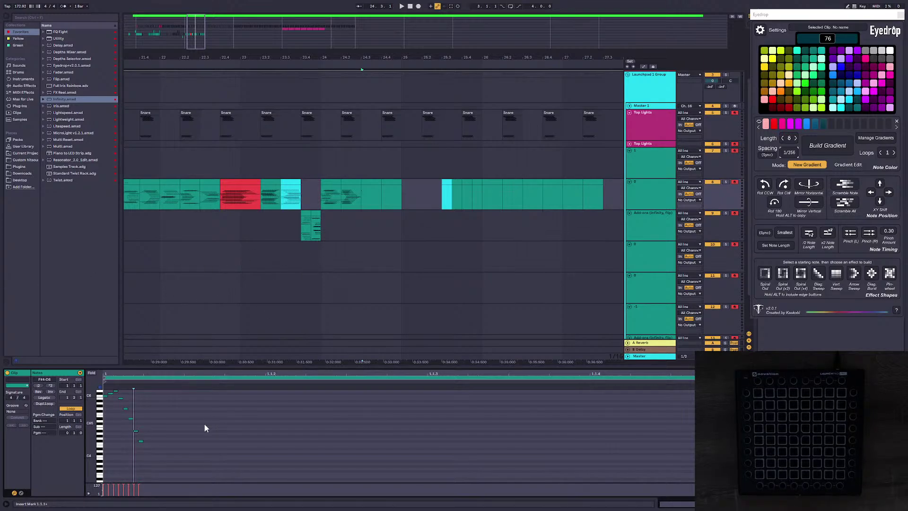
drag(93, 428, 62, 428)
drag(154, 444, 70, 381)
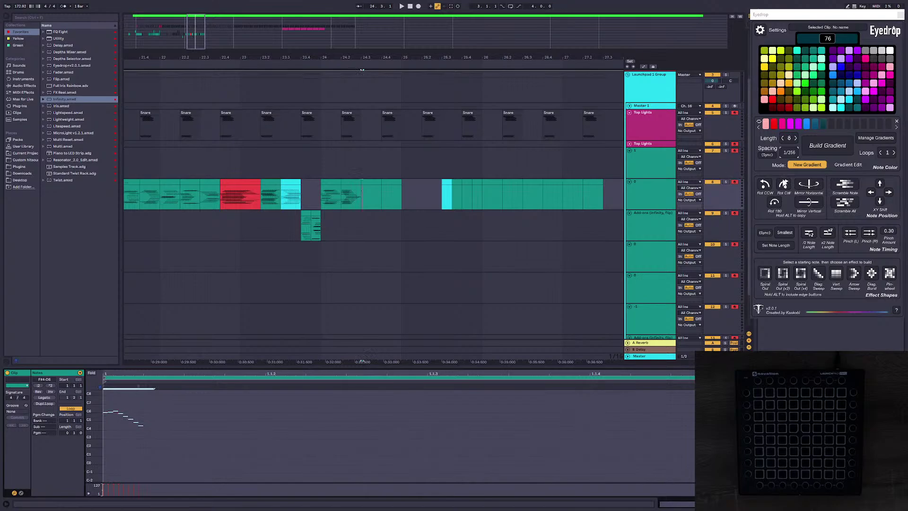
Step: Add a copy of the run rotated 180 degrees, then double all note lengths and build the color gradient
alt+click(776, 203)
click(341, 445)
key(ctrl+a)
click(825, 237)
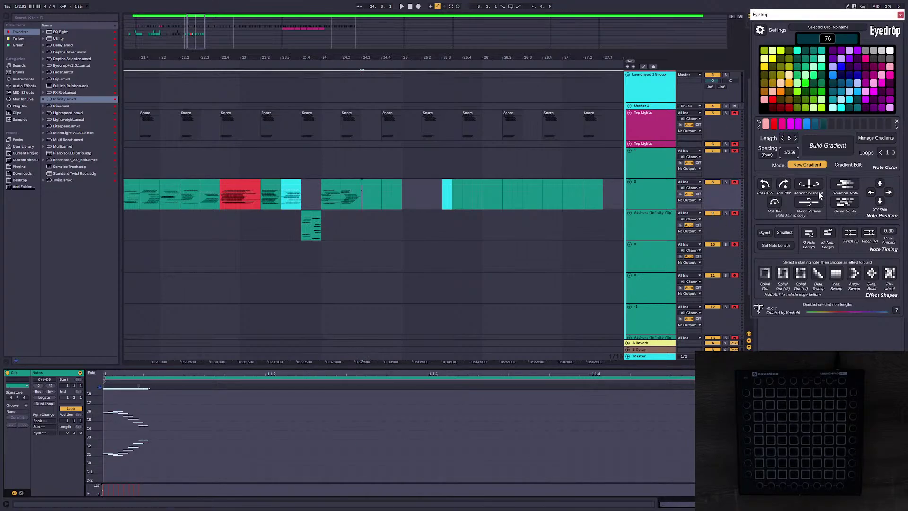
click(210, 394)
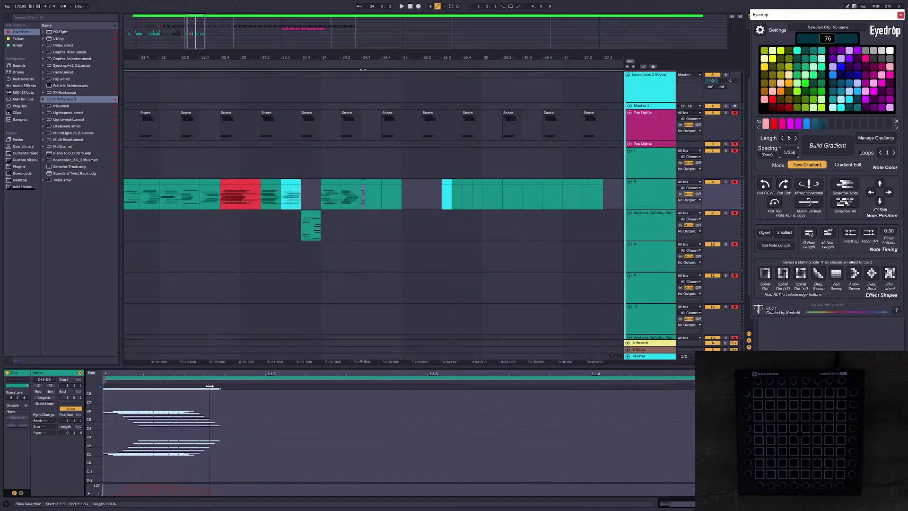
Step: Stretch the gradient notes to nearly fill the 24.3 clip, pinch them left by 0.30 and play the effect
drag(211, 387, 656, 387)
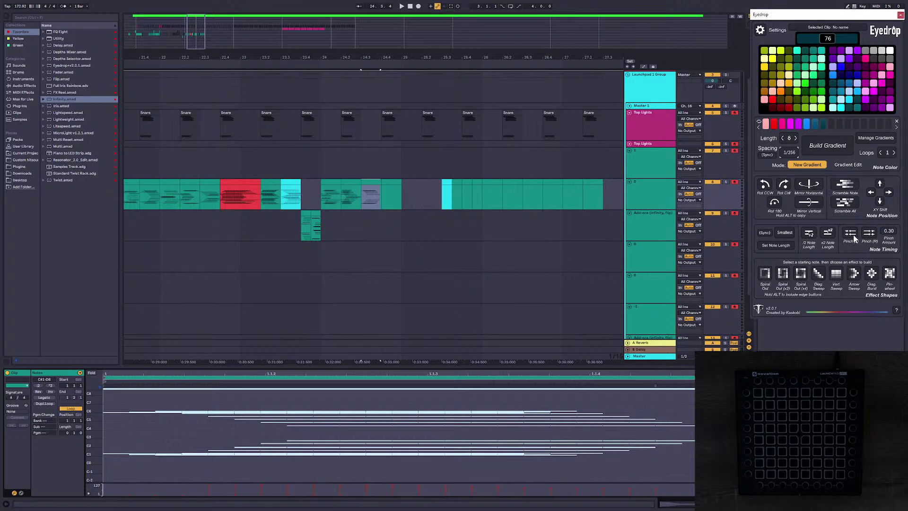
click(843, 235)
key(space)
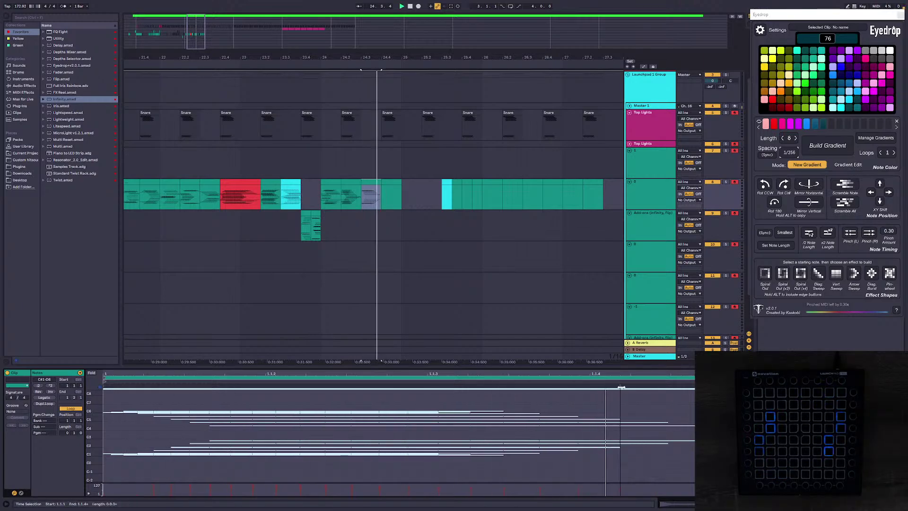
key(space)
Step: Undo the gradient edits in the 24.3 clip and extend its two mirrored runs until they meet in the middle
key(ctrl+z)
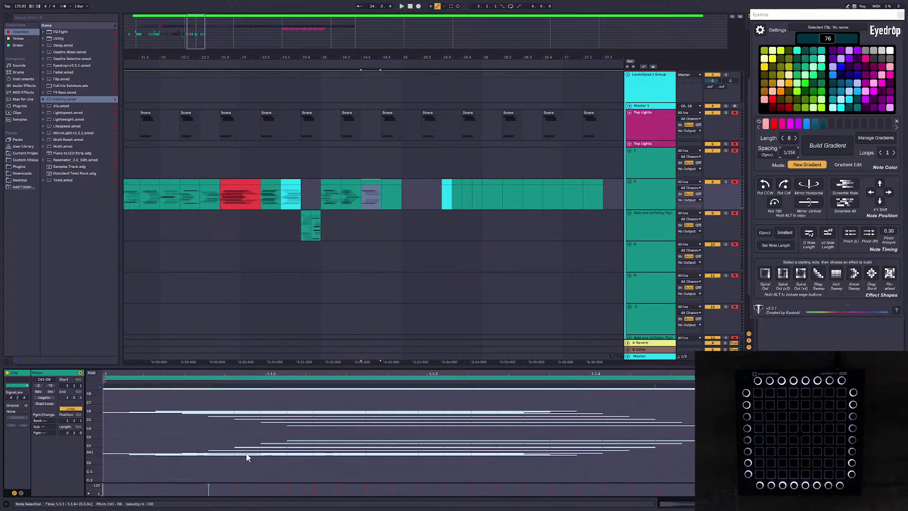
key(ctrl+z)
click(134, 407)
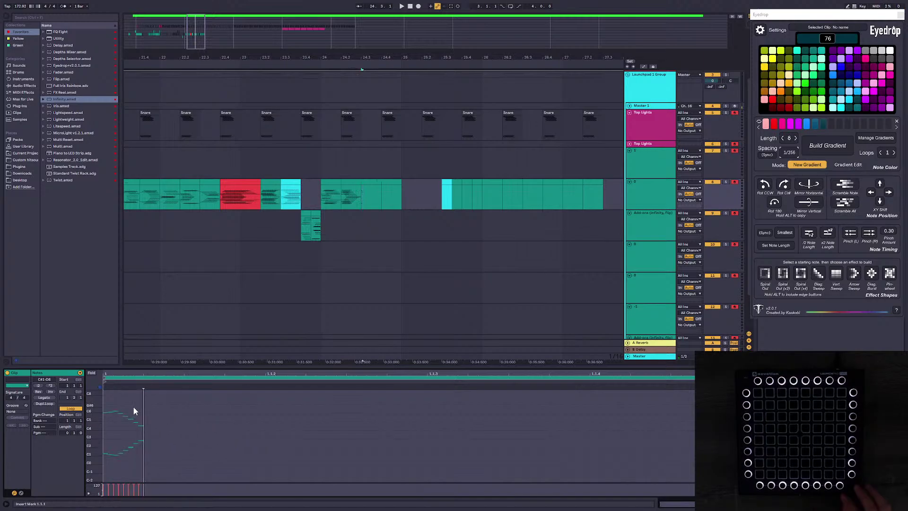
key(ctrl+a)
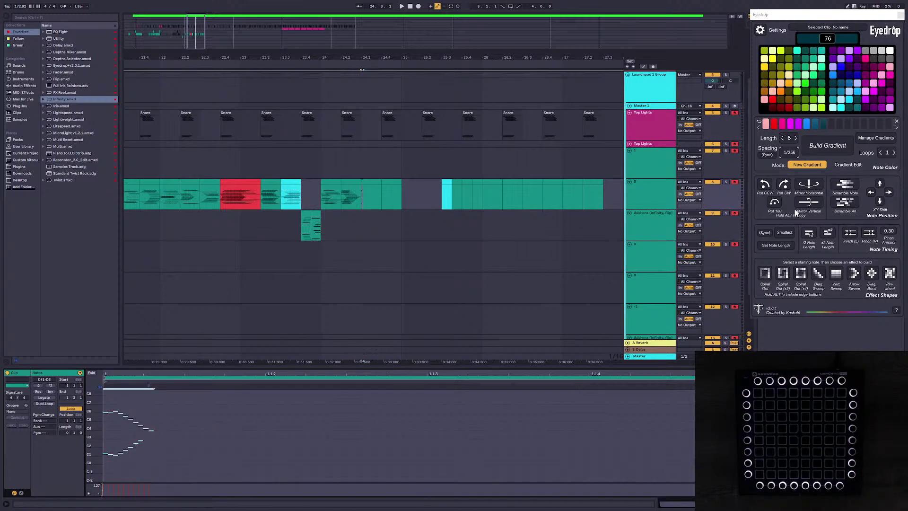
Step: Double the extended notes' lengths and build the color gradient on them
click(827, 233)
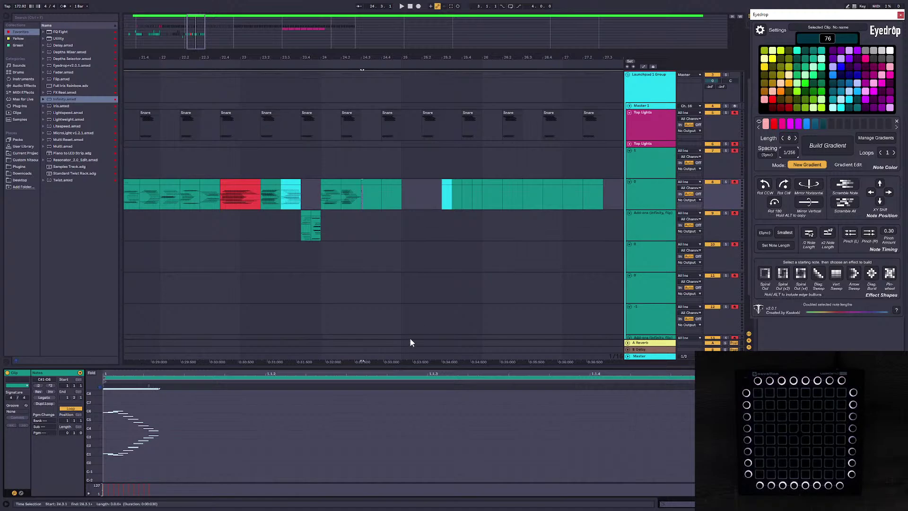
click(270, 425)
key(ctrl+a)
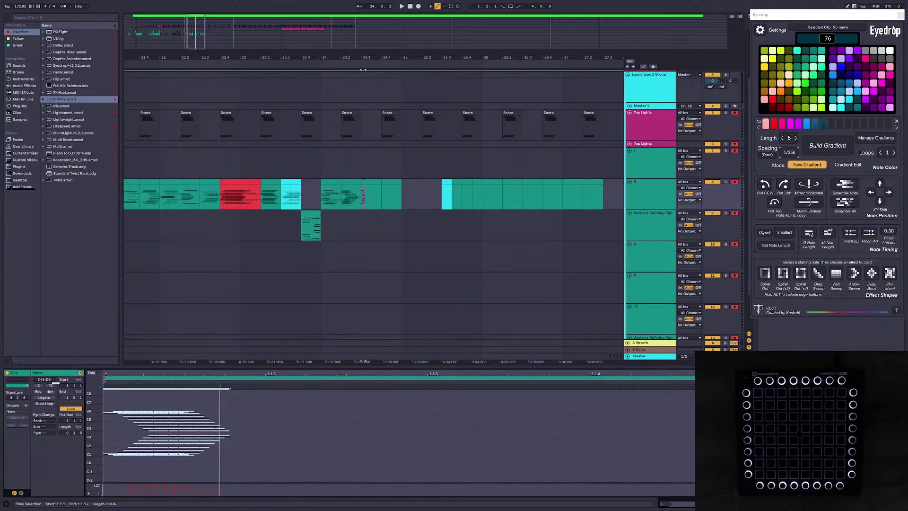
key(ctrl+a)
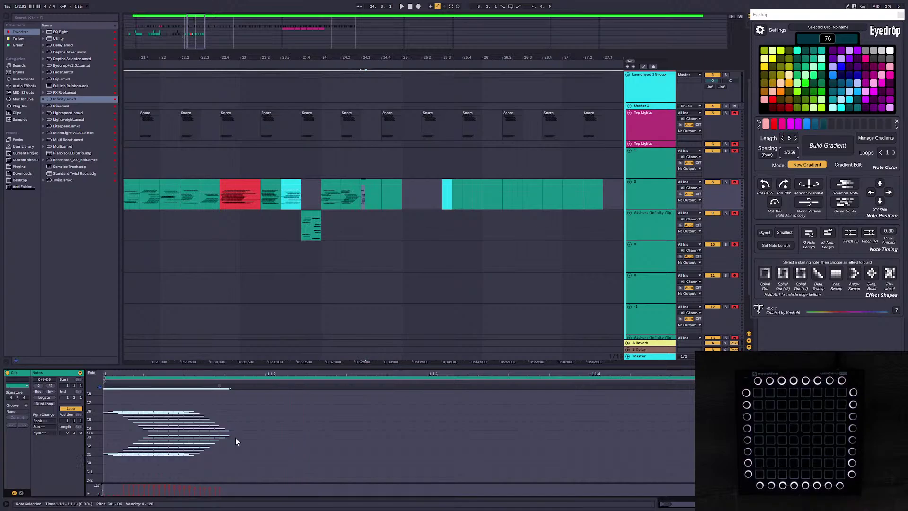
Step: Undo the gradient, double the note lengths again and rebuild it with the gradient spacing set to Smallest
key(ctrl+z)
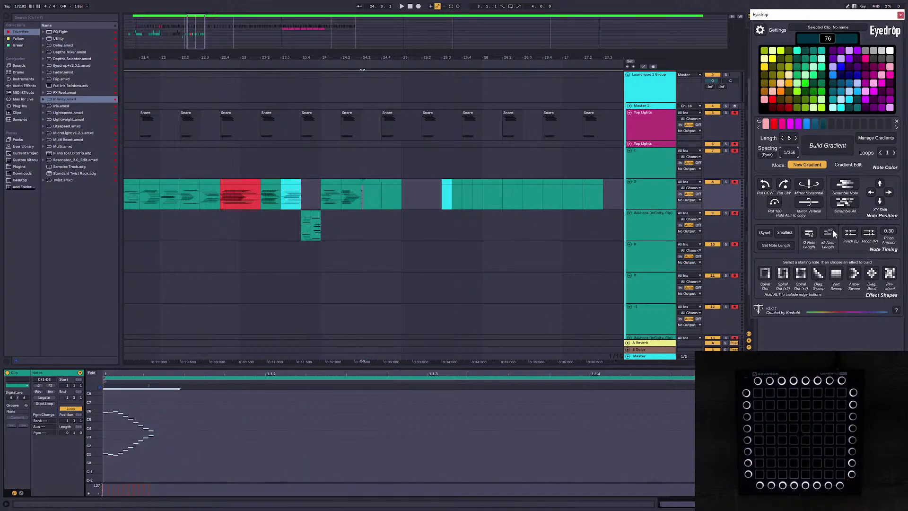
click(828, 232)
click(803, 145)
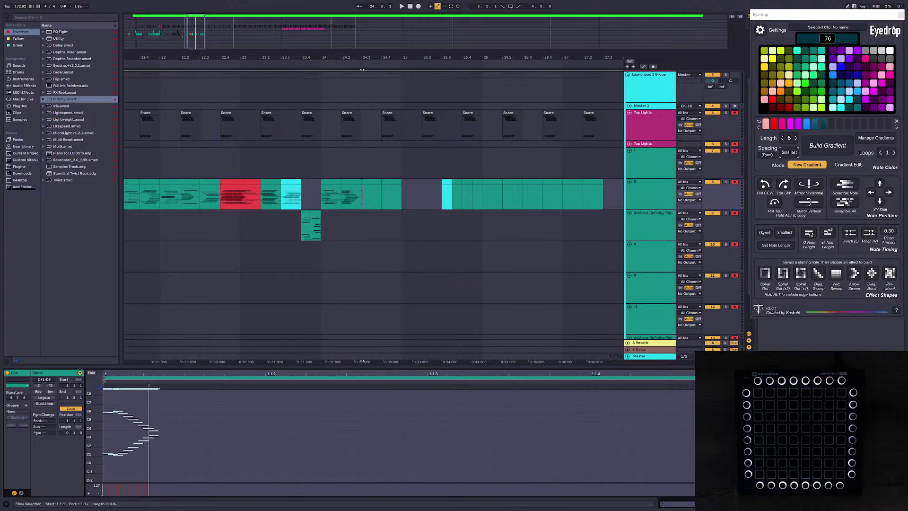
drag(148, 386, 99, 386)
drag(153, 402, 196, 389)
click(818, 153)
click(817, 152)
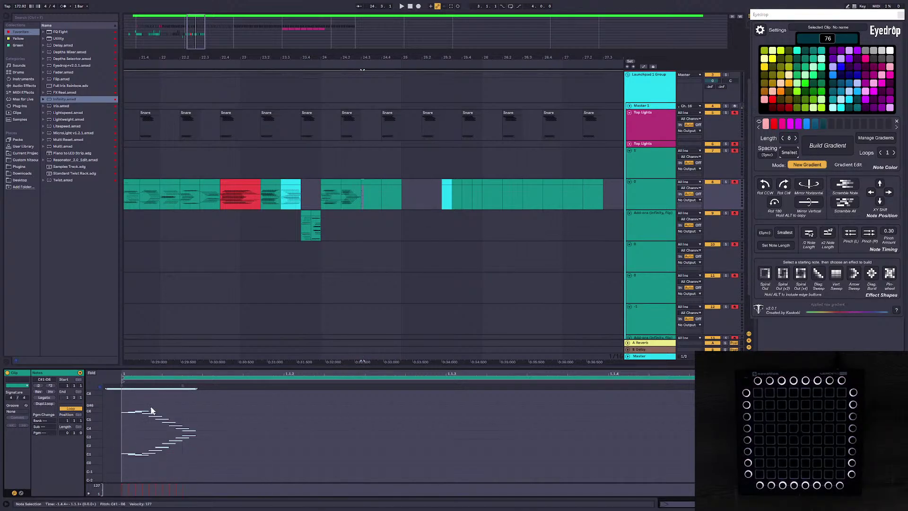
Step: Delete the mirrored pattern from the 24.3 clip and re-record a single descending run of notes
drag(233, 461, 64, 325)
drag(233, 440, 92, 316)
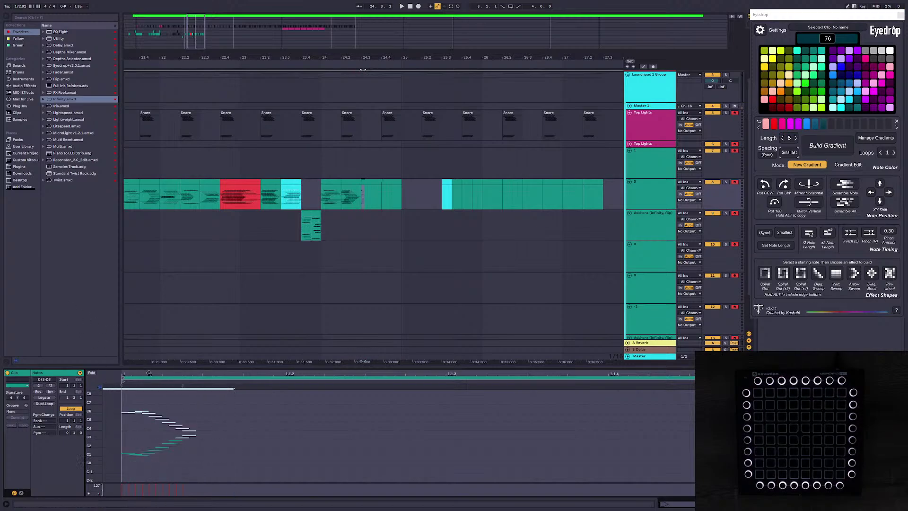
key(Delete)
drag(209, 465, 109, 408)
key(Delete)
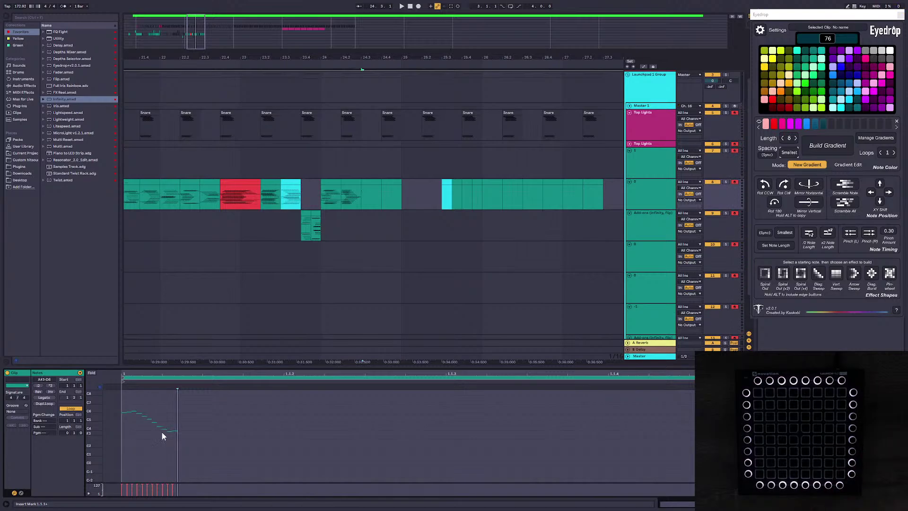
Step: Clone the re-recorded run rotated 180 degrees, double all note lengths and build the gradient with Smallest spacing
drag(211, 457, 102, 391)
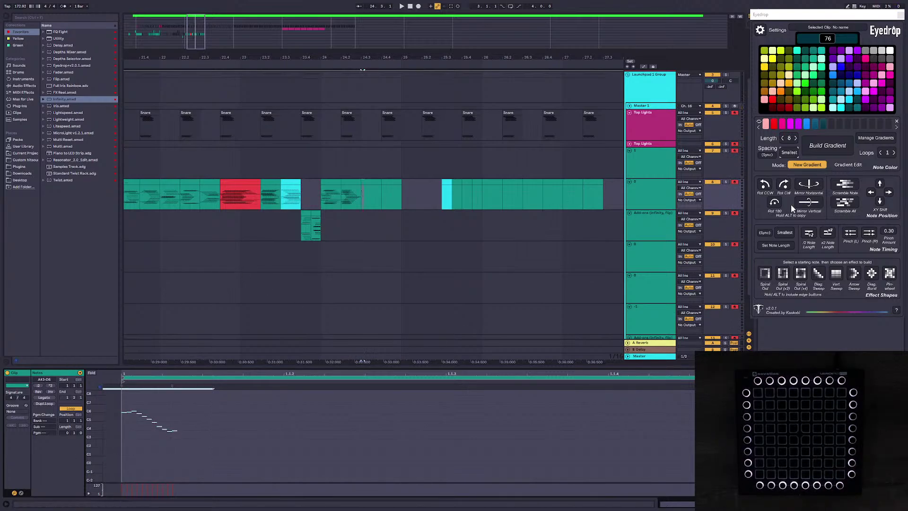
alt+click(774, 202)
click(383, 424)
key(ctrl+a)
click(828, 232)
click(823, 148)
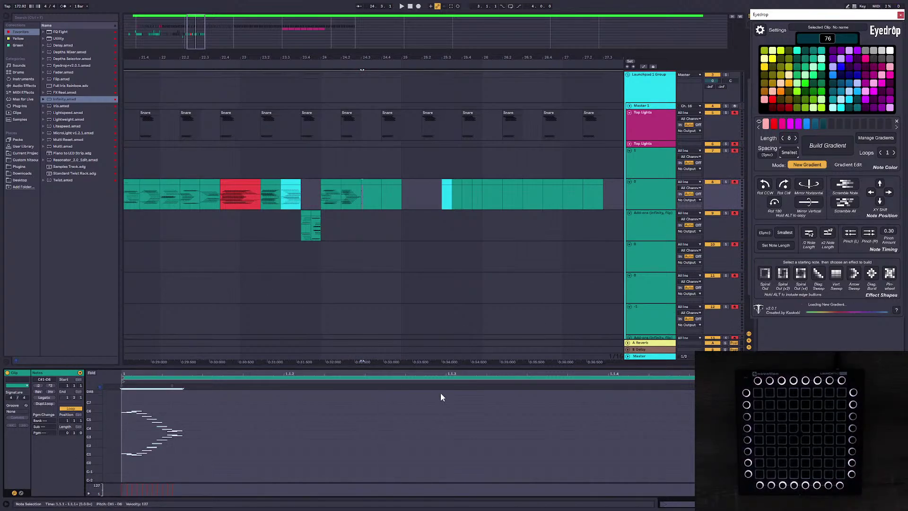
Step: Stretch the rebuilt gradient across the 24.3 clip, play it and pinch the notes left by 0.30
key(space)
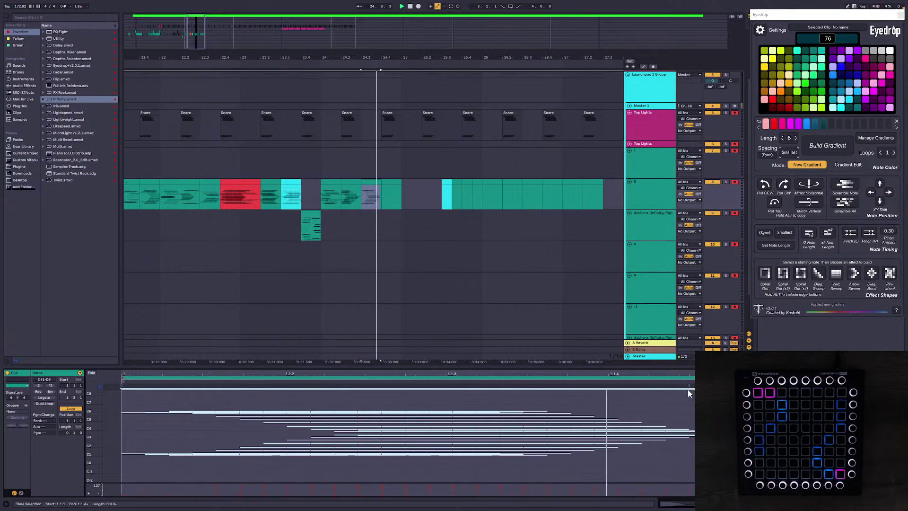
key(space)
click(869, 234)
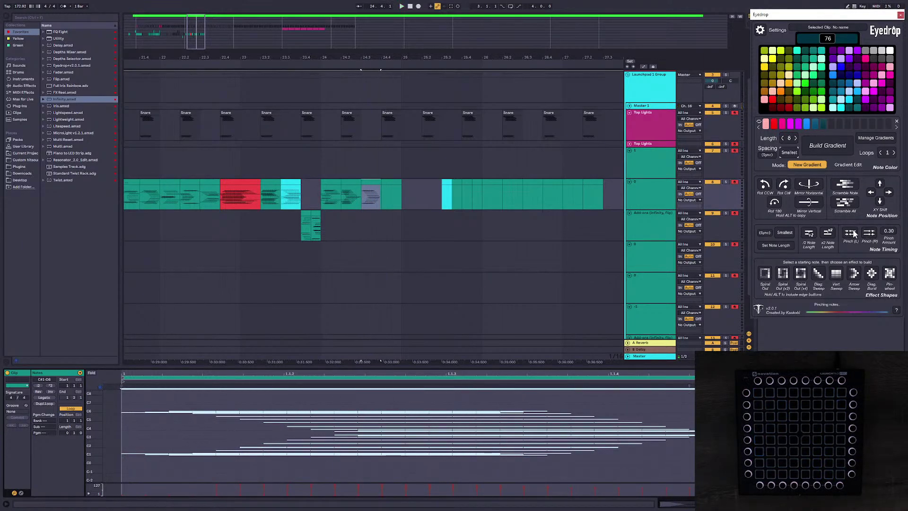
Step: Play the lights from the clip just before 24.3 to check the transition into the pinched effect
click(353, 180)
key(space)
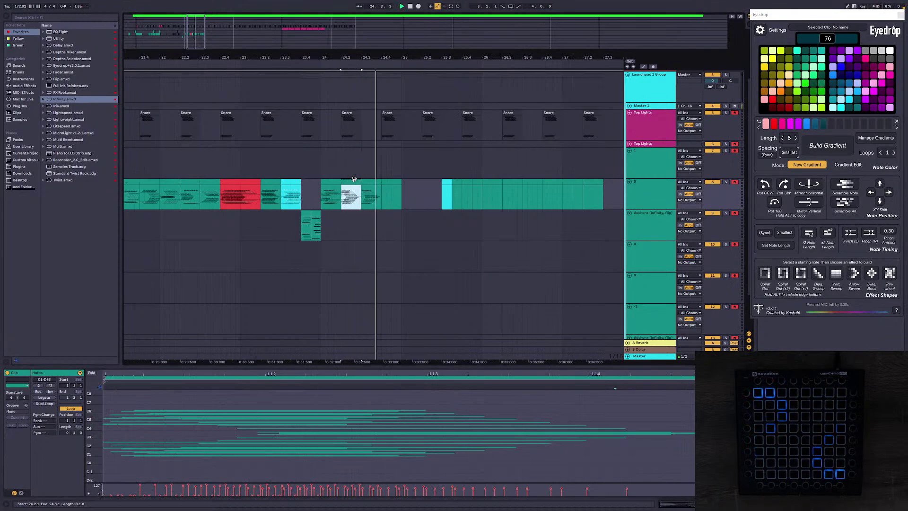
key(space)
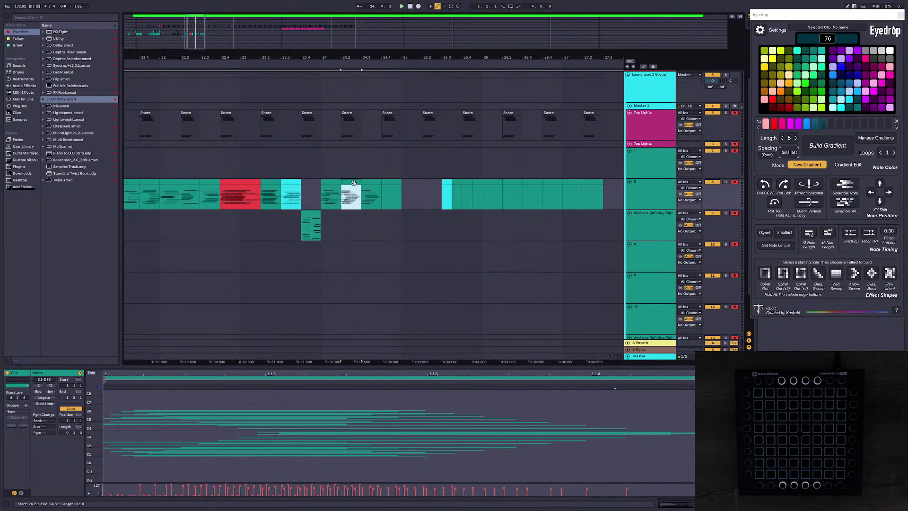
Step: Clear all notes from the 24.3 clip and play the lights from 24.1
click(369, 184)
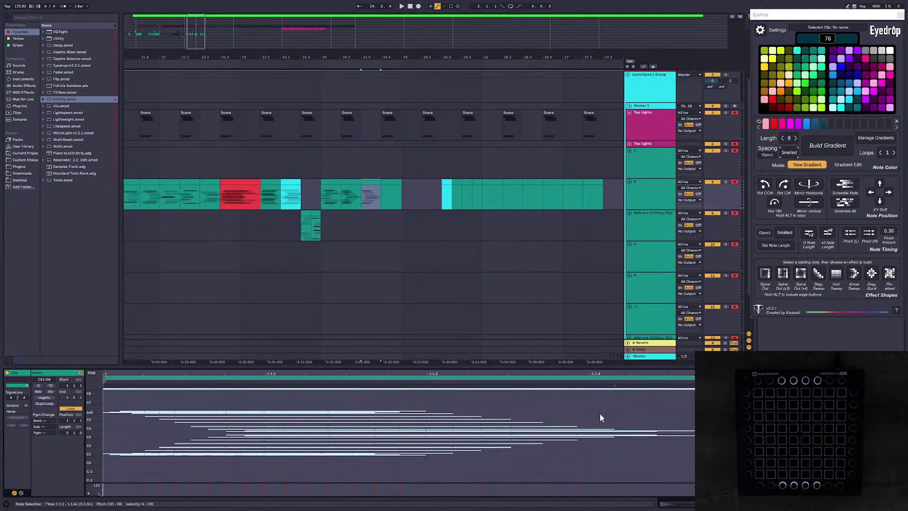
click(336, 194)
click(319, 191)
key(space)
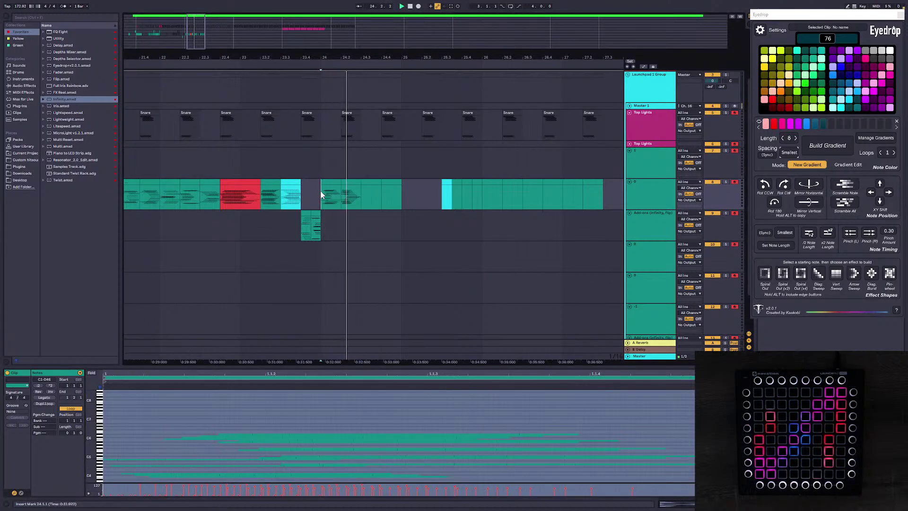
key(space)
key(space)
key(space)
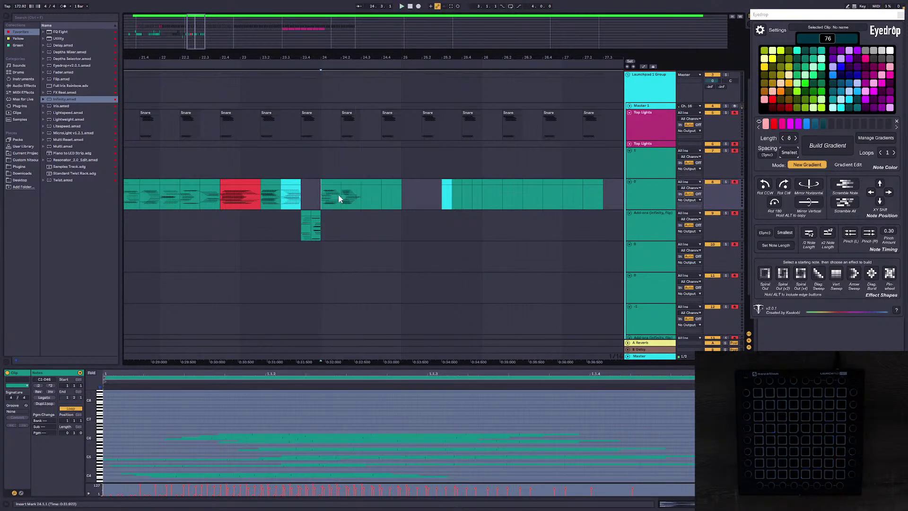
Step: Step-record a V-shaped run of notes in the empty 24.3 clip and add a copy rotated 180 degrees
click(365, 187)
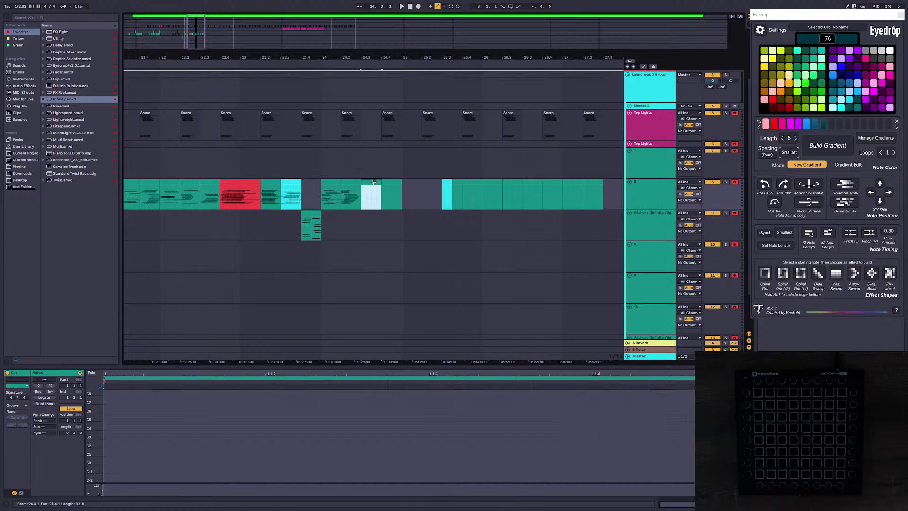
click(104, 423)
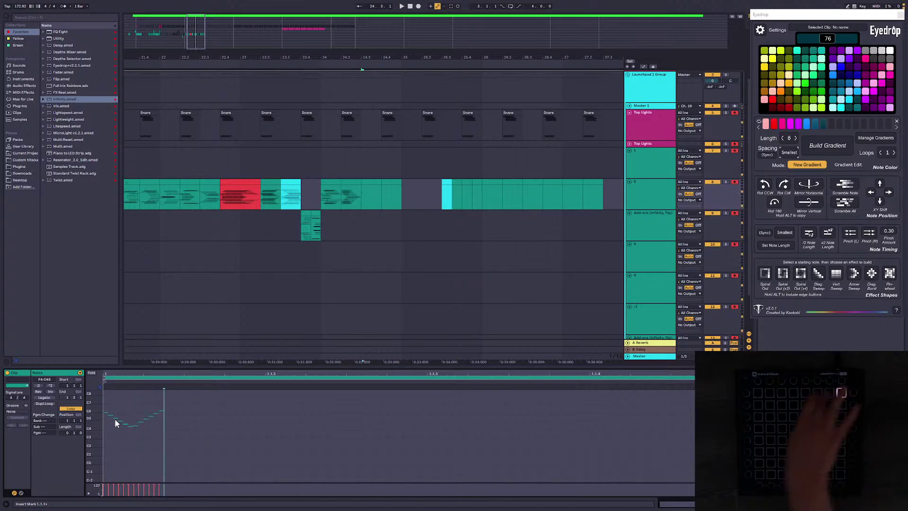
alt+click(774, 201)
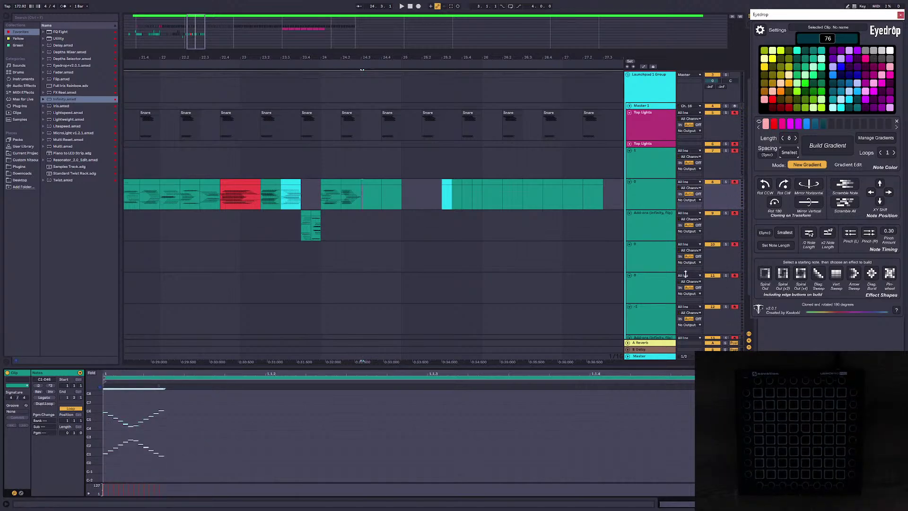
Step: Build the color gradient on the V-shaped runs, stretch the notes to fill the 24.3 clip and play it
click(822, 155)
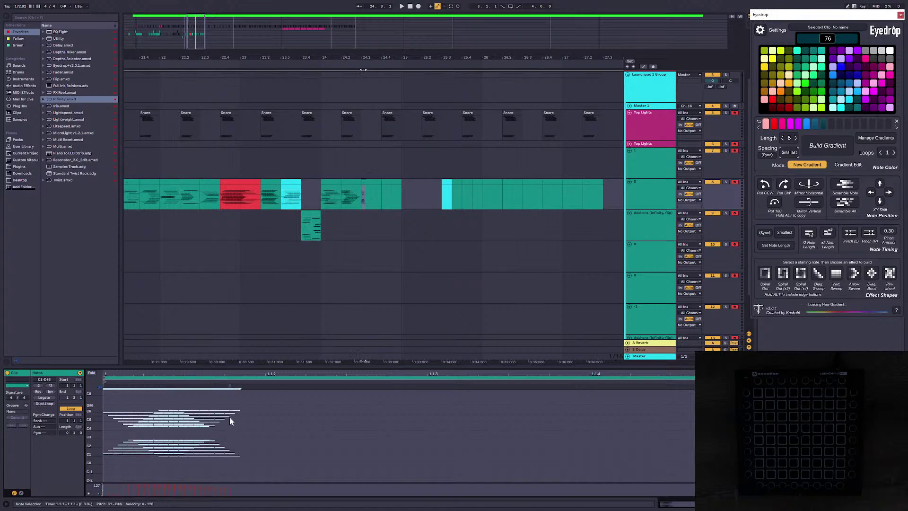
click(228, 416)
key(ctrl+a)
drag(237, 390, 693, 395)
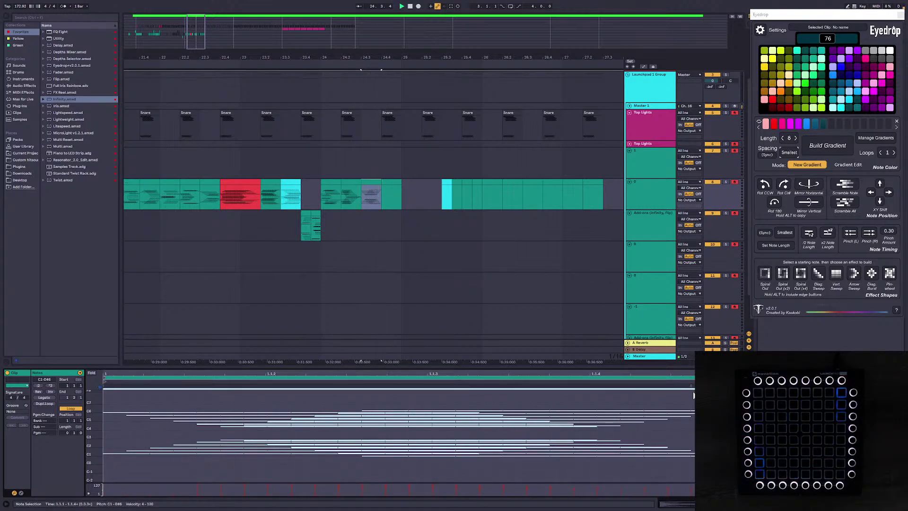
Step: Step-record an arc-shaped run of notes in the empty 24.4 clip and add a copy rotated 180 degrees
click(392, 189)
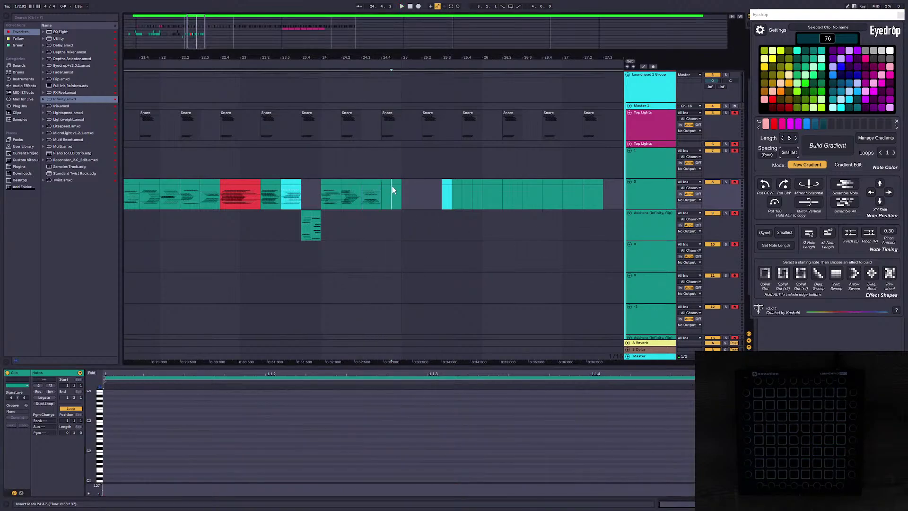
click(118, 403)
key(Left)
key(Left)
key(Left)
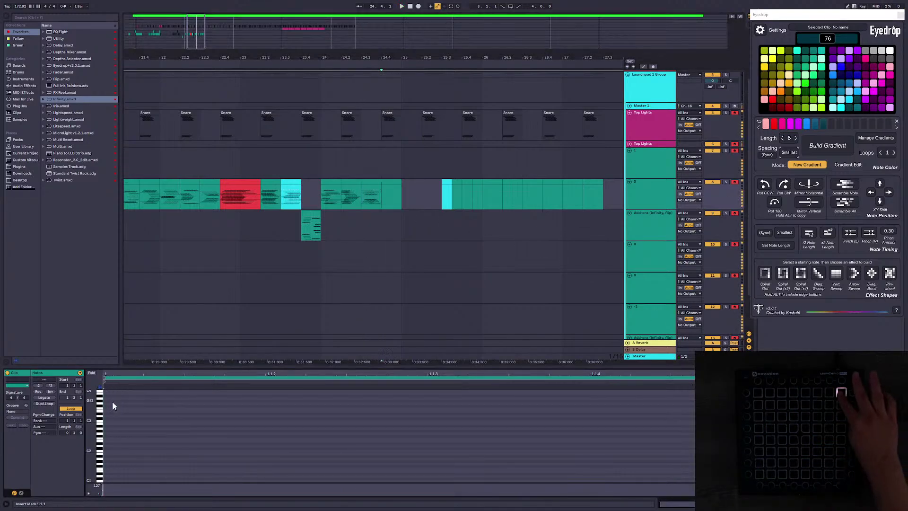
key(Right)
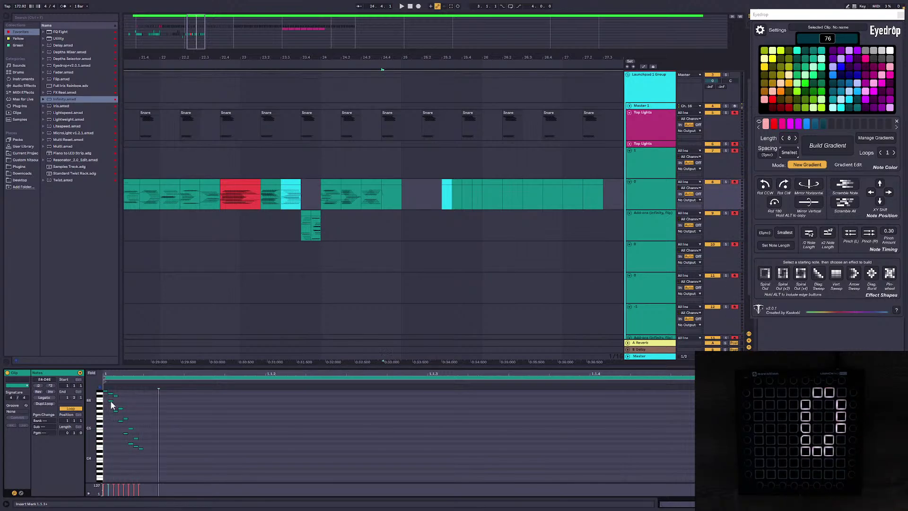
drag(156, 459, 104, 392)
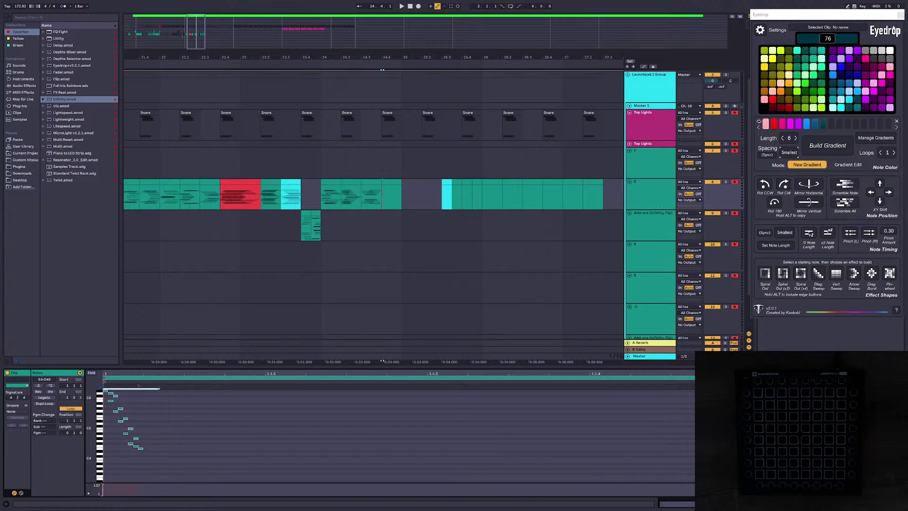
alt+click(773, 203)
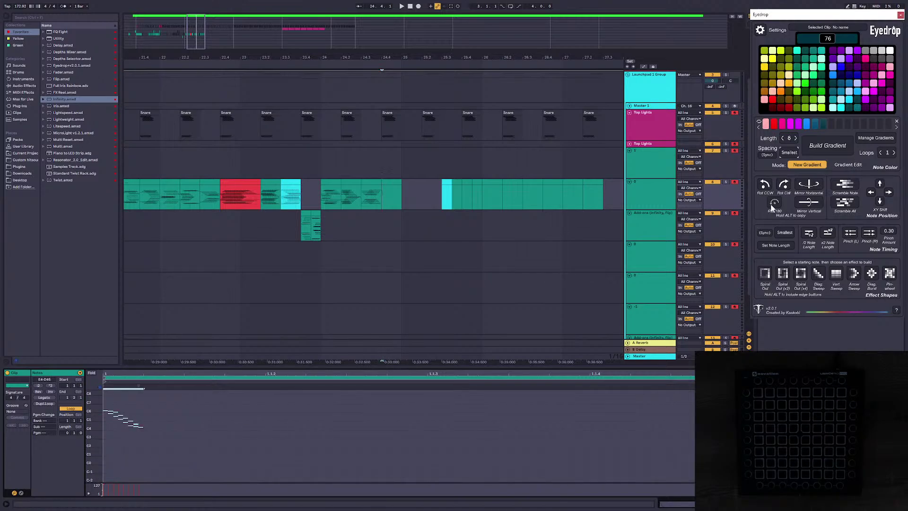
Step: Double the note lengths, build the color gradient and stretch the notes to fill the 24.4 clip
click(824, 237)
click(837, 146)
drag(210, 388, 759, 387)
Step: Play the lights in the 24.4 clip several times to check the effect
key(space)
key(space)
key(space)
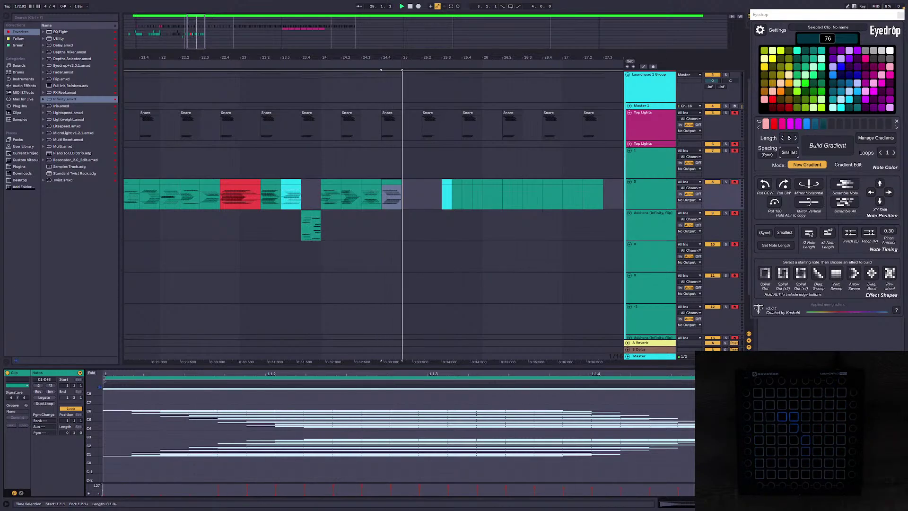
key(space)
key(space)
key(space)
key(space)
key(space)
key(space)
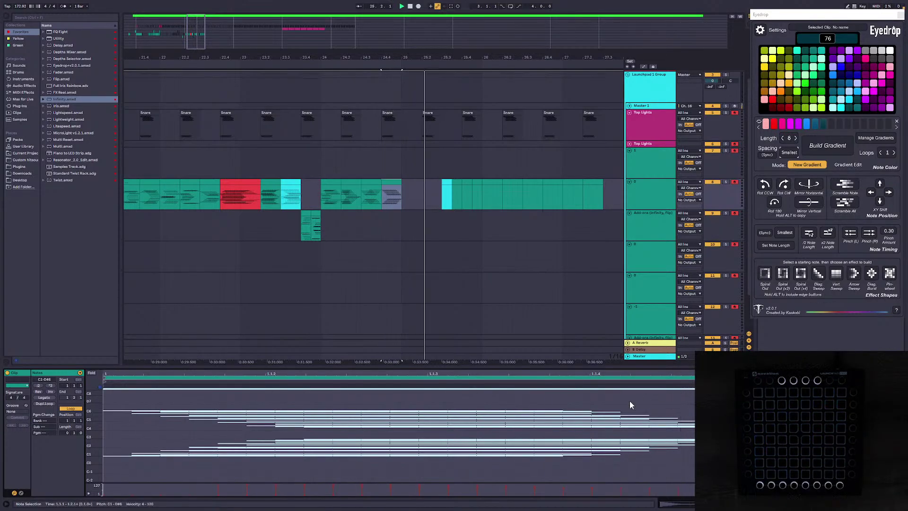
key(space)
Step: Insert an empty MIDI clip in the gap from 25.1 to 25.3 and select it for editing
drag(401, 193, 434, 193)
right_click(433, 190)
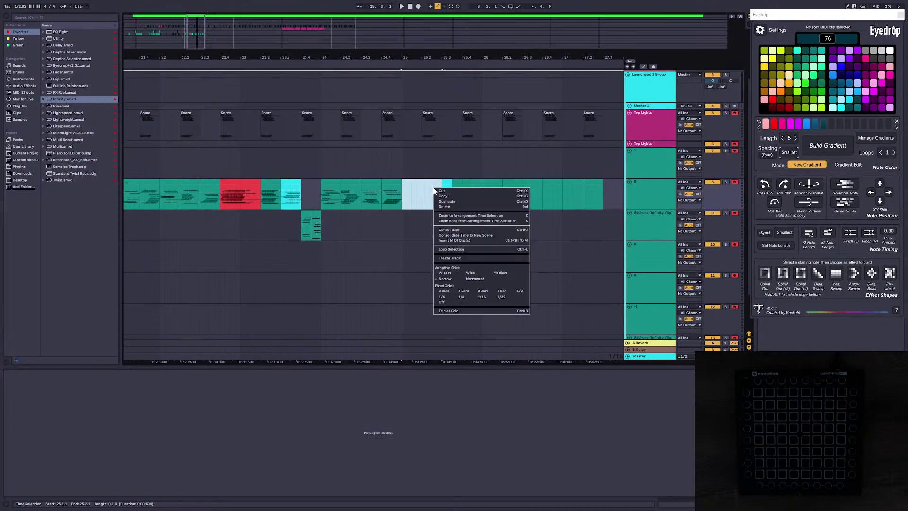
click(464, 240)
click(396, 197)
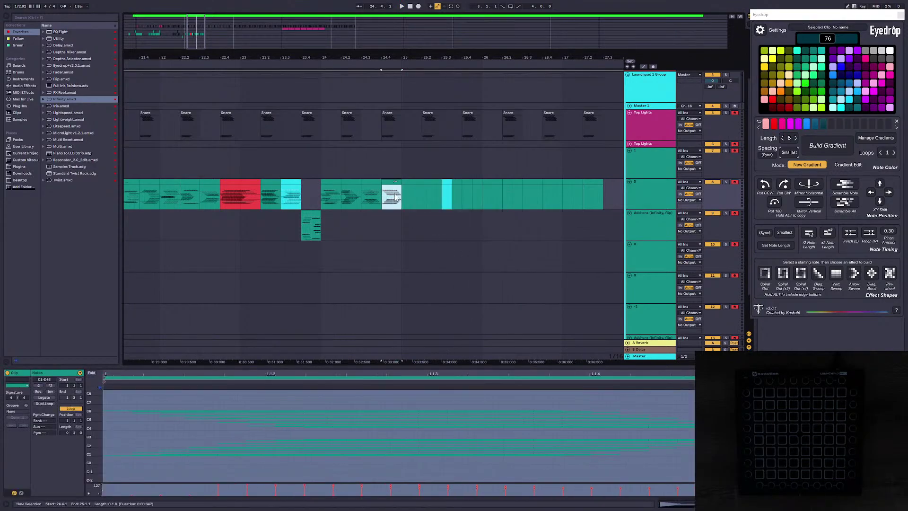
click(414, 190)
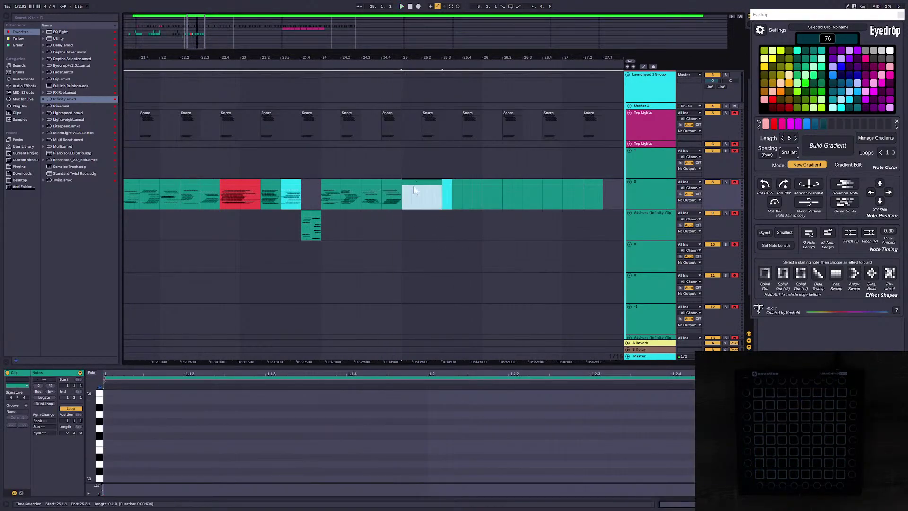
Step: Show the full note range of the new 25.1 clip and place the insert mark at its start
click(103, 426)
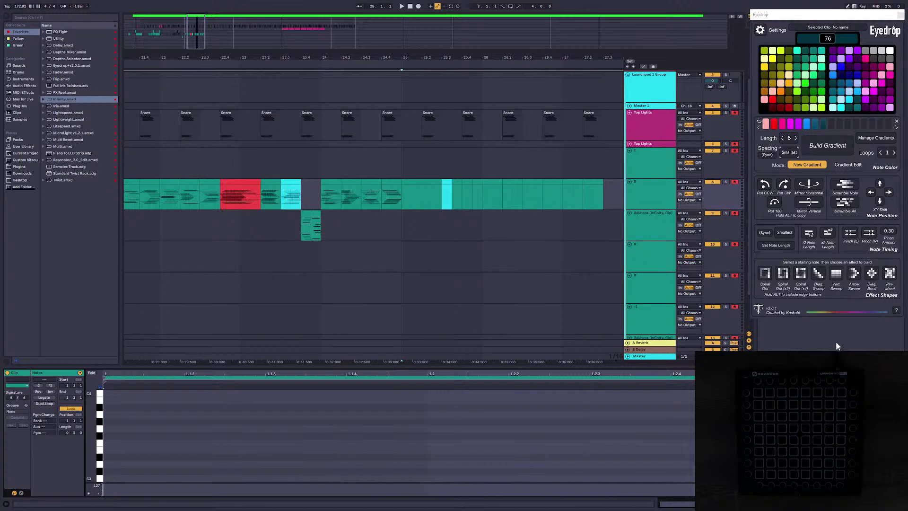
click(413, 182)
double_click(94, 440)
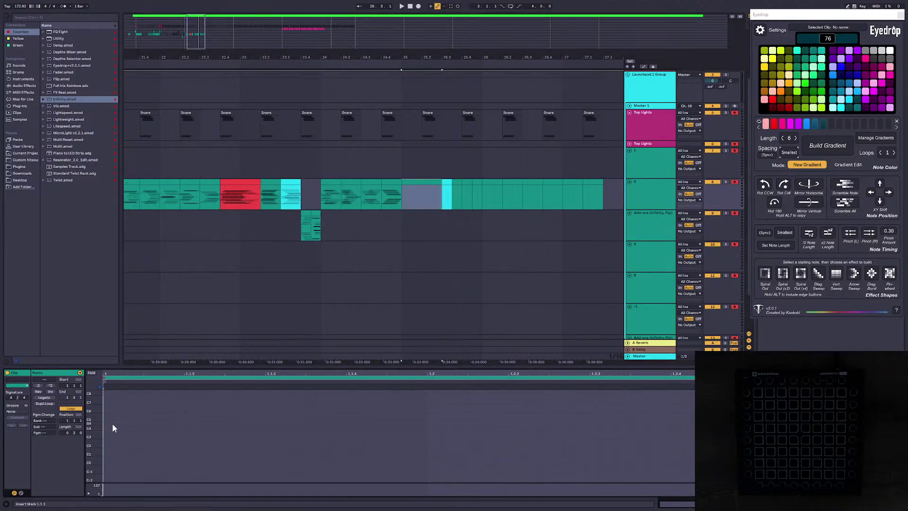
click(107, 433)
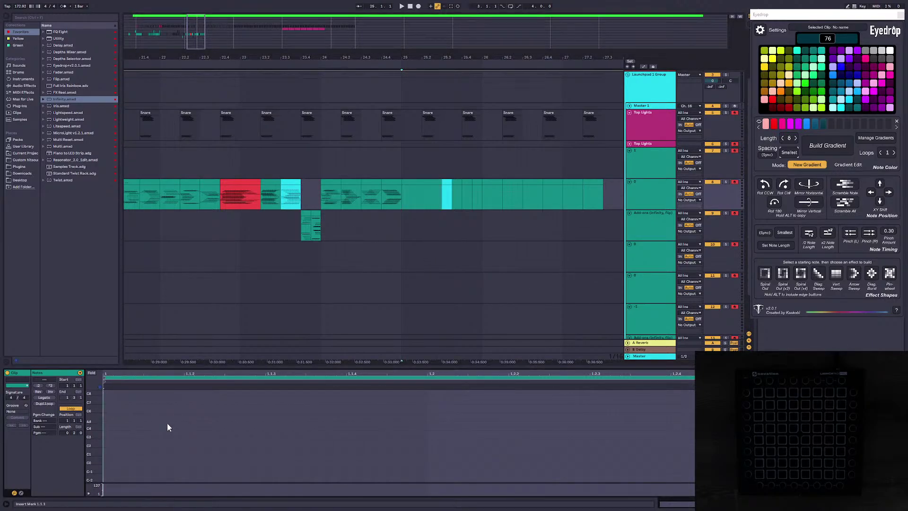
click(405, 182)
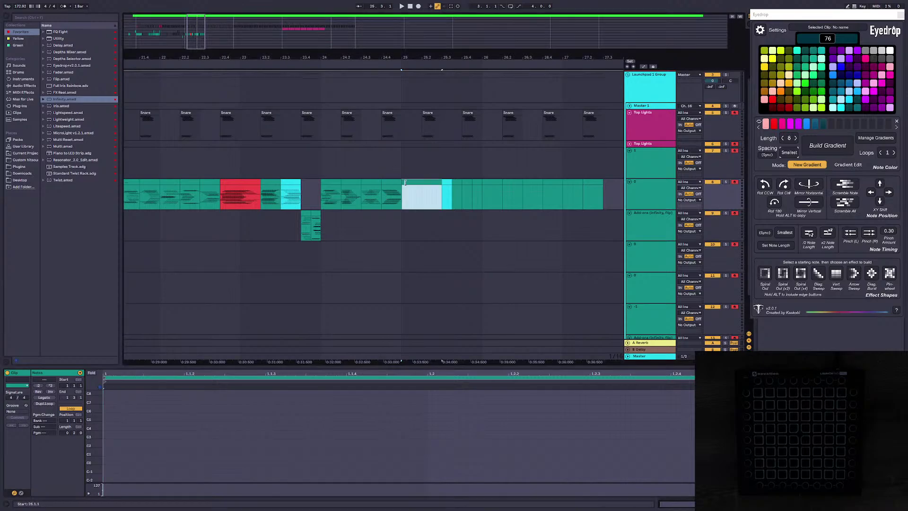
click(105, 405)
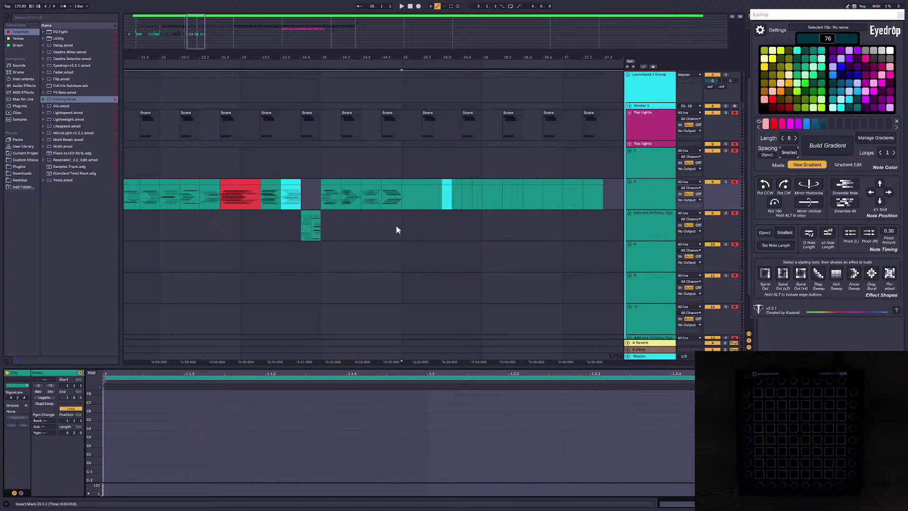
Step: Step-record a run of notes in the empty 25.1 clip and add a copy rotated 180 degrees
click(389, 192)
key(space)
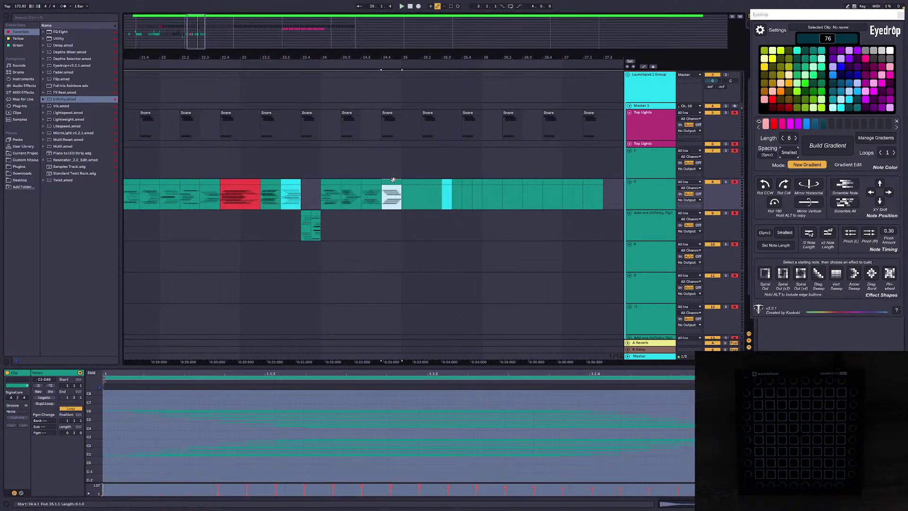
click(418, 180)
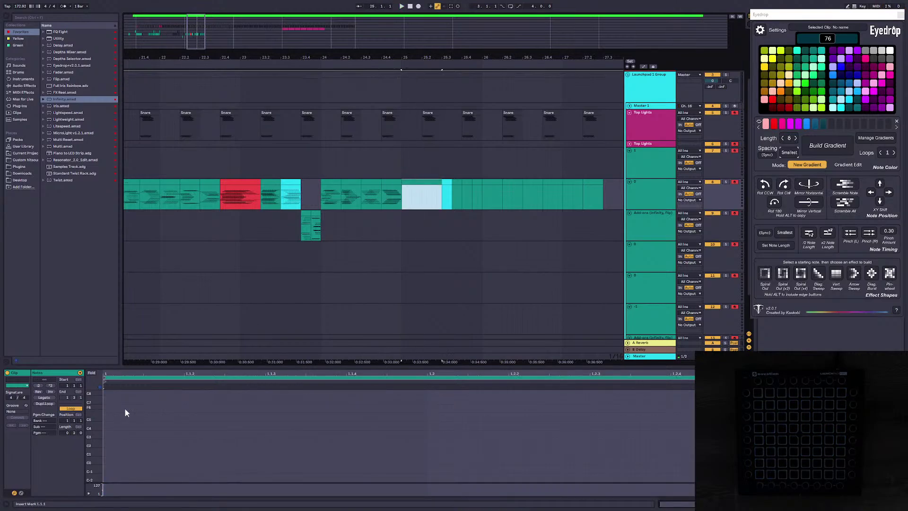
click(117, 407)
key(Left)
key(Left)
key(Left)
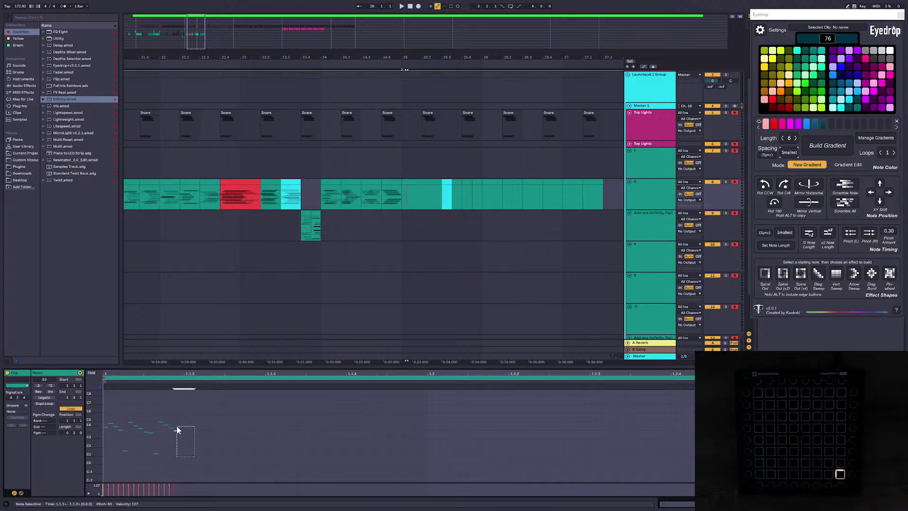
key(Right)
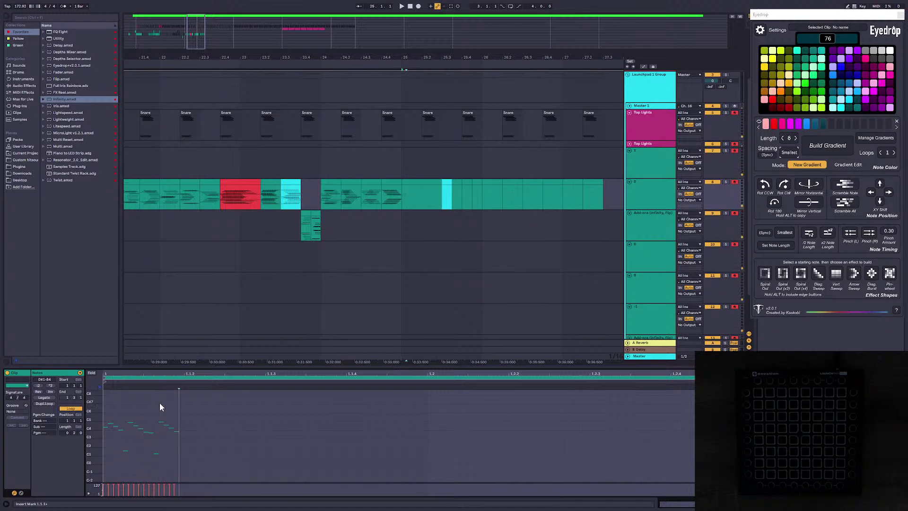
click(197, 456)
key(ctrl+a)
alt+click(774, 202)
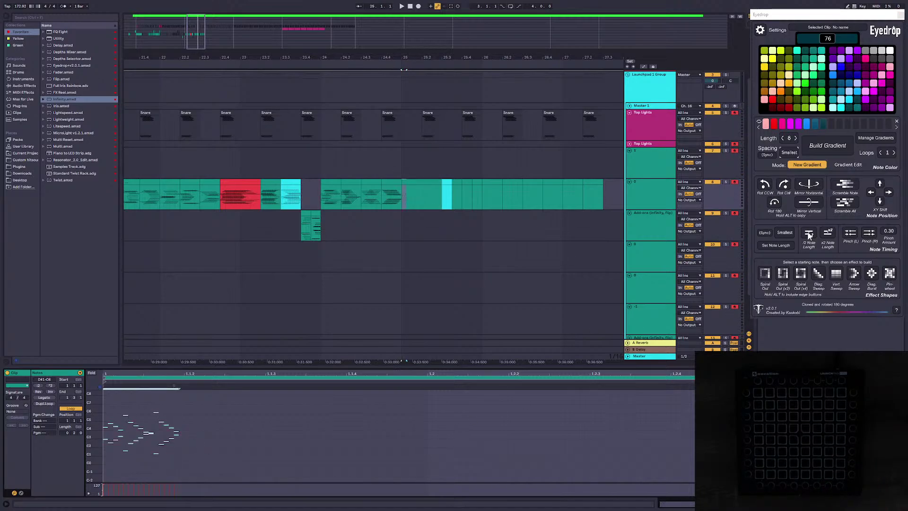
Step: Build the color gradient on the 25.1 clip's notes and stretch them to fill the clip
click(827, 147)
key(ctrl+a)
drag(255, 388, 746, 389)
Step: Play the lights from 25.1 and again from 24.4 to check the new effect and its transition
key(space)
key(space)
key(space)
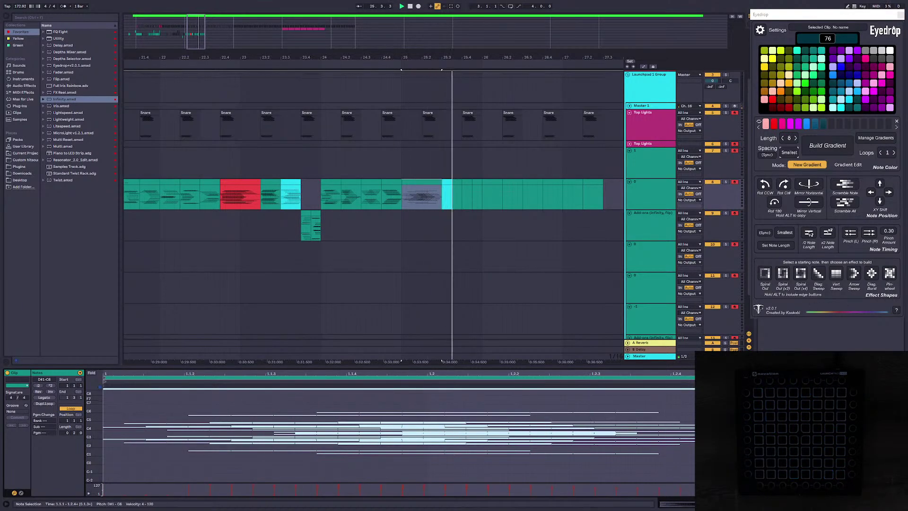
key(space)
click(383, 200)
key(space)
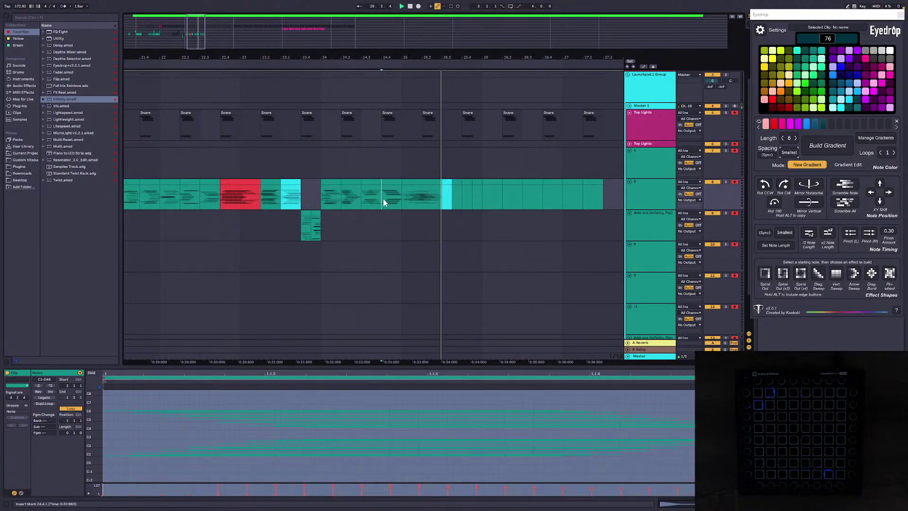
key(space)
key(space)
key(space)
Step: Add a copy of the 25.1 clip's notes rotated 90 degrees clockwise and play the lights from 24.4
drag(445, 203, 401, 201)
click(392, 179)
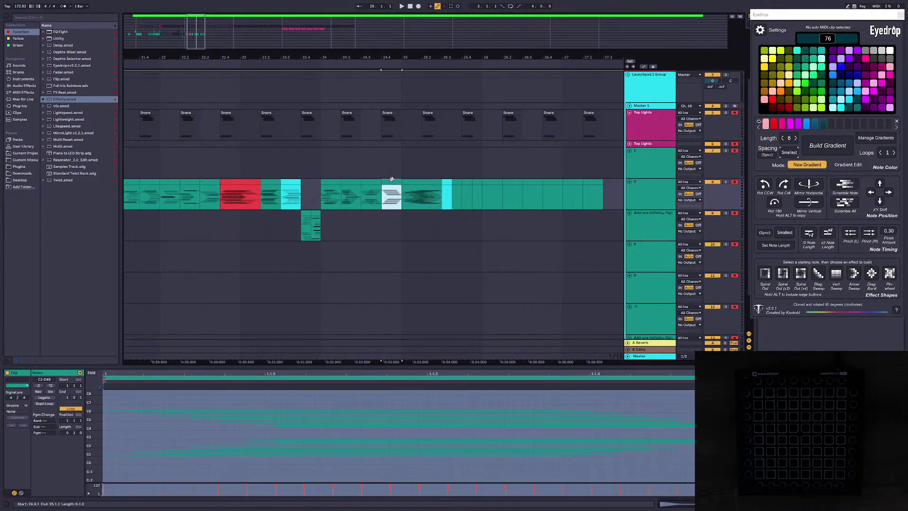
key(space)
key(space)
key(space)
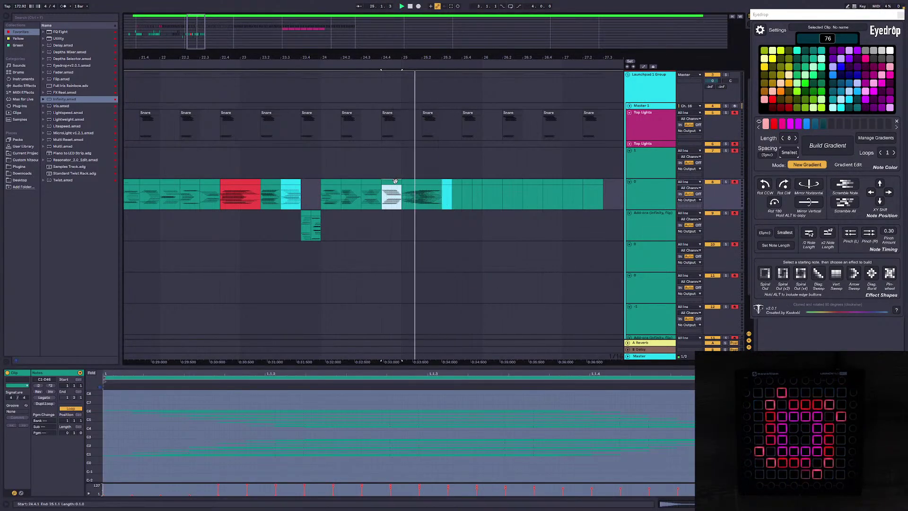
key(space)
key(space)
key(space)
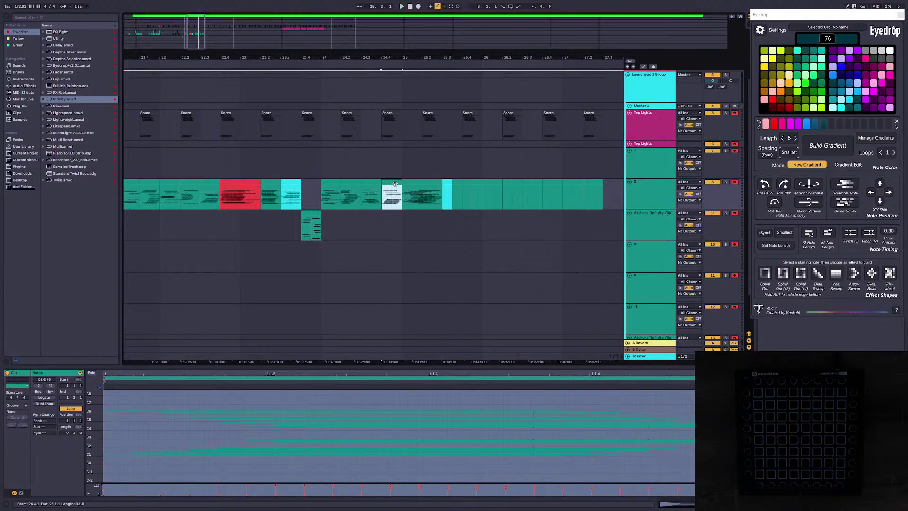
Step: Pinch the 25.1 clip's notes left by 0.30 and play the lights from 24.4
click(421, 199)
click(850, 234)
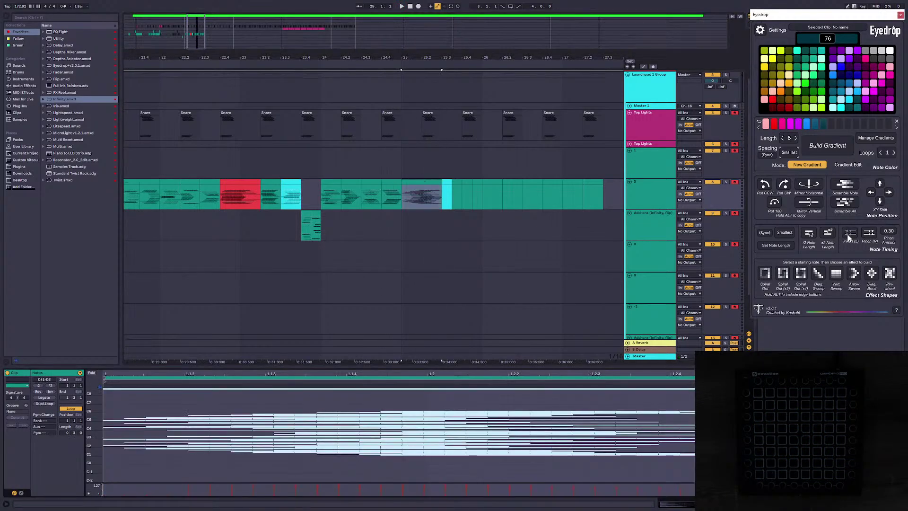
click(392, 181)
key(space)
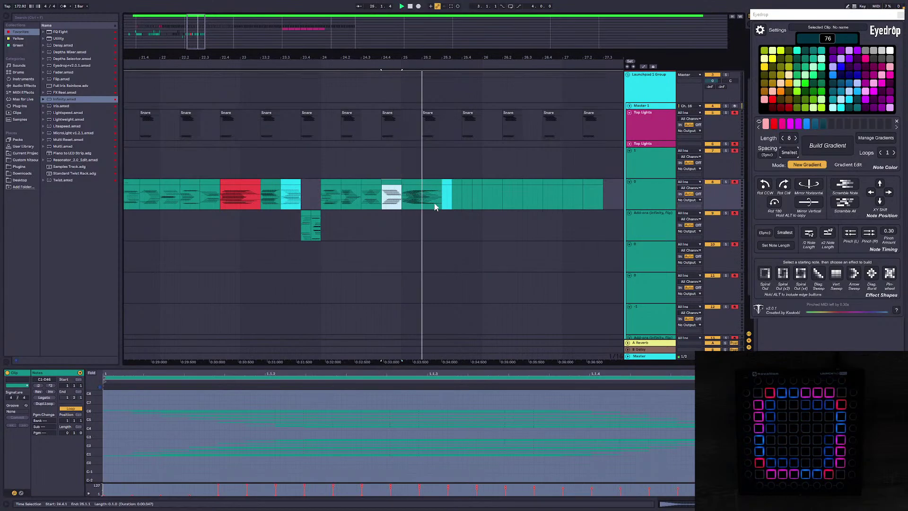
key(space)
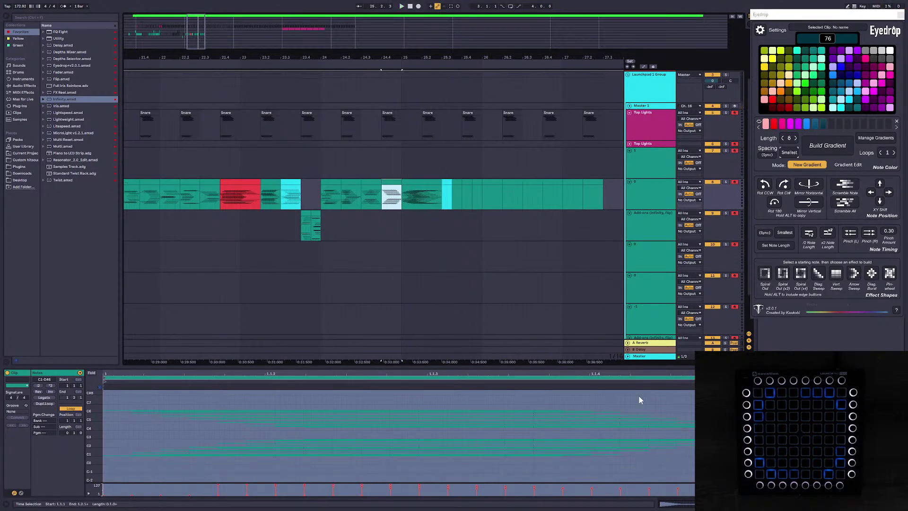
Step: Pinch the 24.4 clip's notes right by 0.30 and play the lights from 24.3
click(639, 397)
key(ctrl+a)
click(867, 235)
click(370, 192)
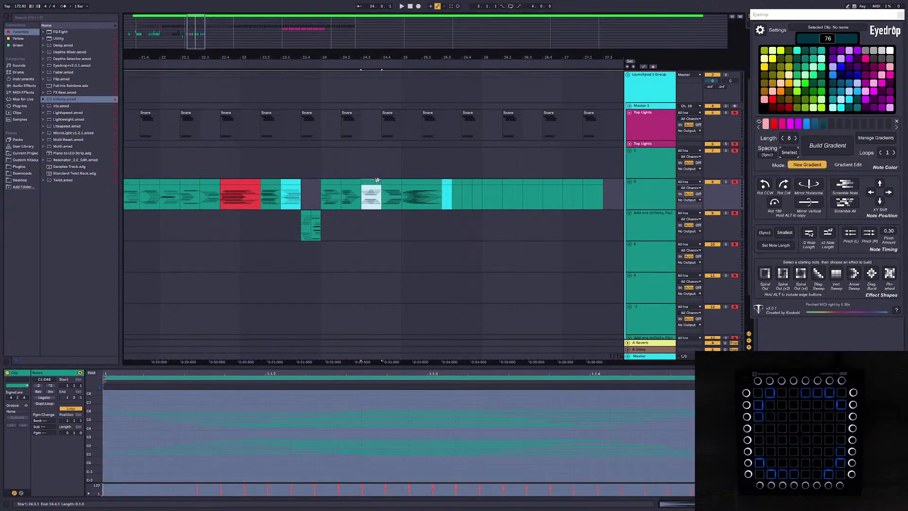
key(space)
key(space)
Step: Pinch the 24.3 clip's notes left by 0.30 and play the lights from 24.2
click(674, 416)
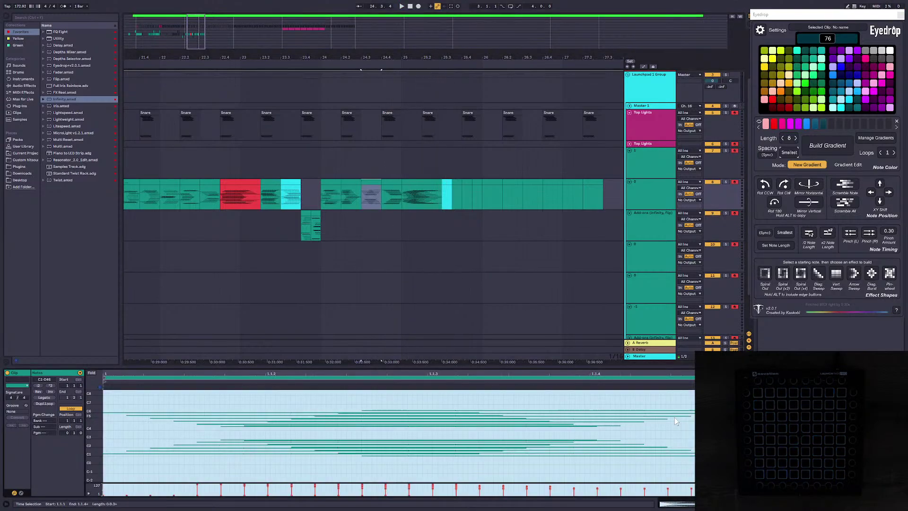
key(ctrl+a)
click(850, 233)
click(338, 182)
click(351, 194)
key(space)
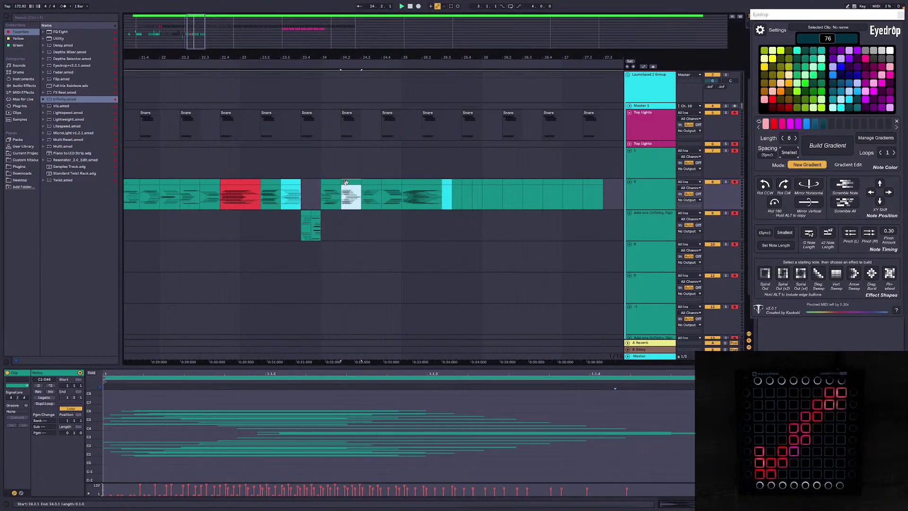
key(space)
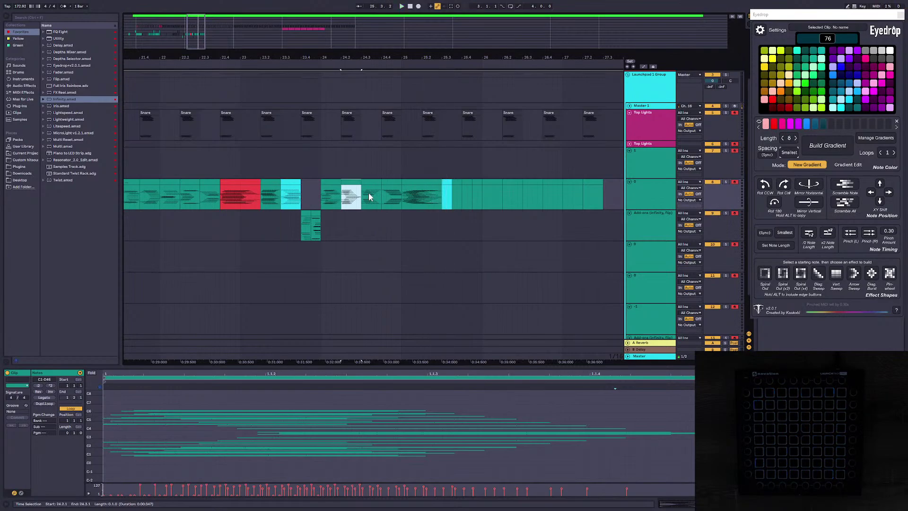
Step: Save the project and show the full note range of the short, empty 25.3 clip
click(446, 193)
key(ctrl+s)
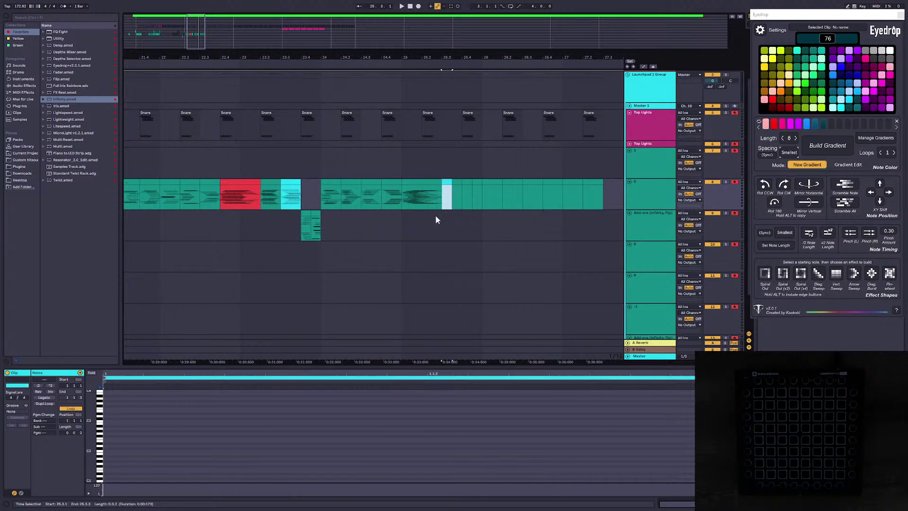
double_click(92, 416)
click(109, 424)
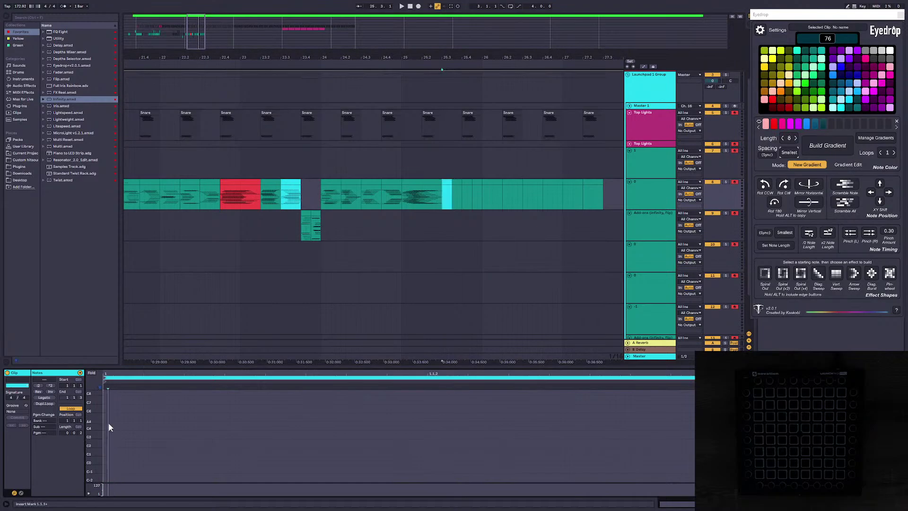
click(104, 421)
click(425, 228)
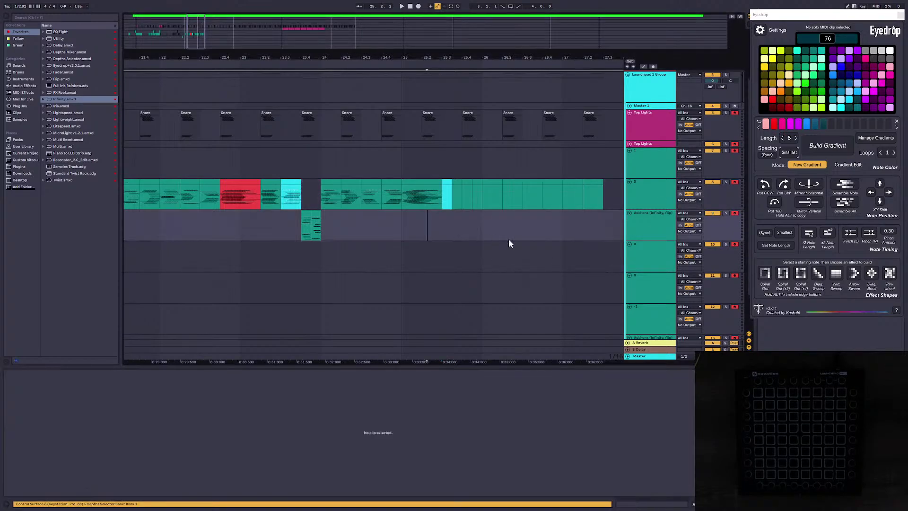
Step: Play the lights from the start of the 25.1 clip
scroll(419, 137, right, 3)
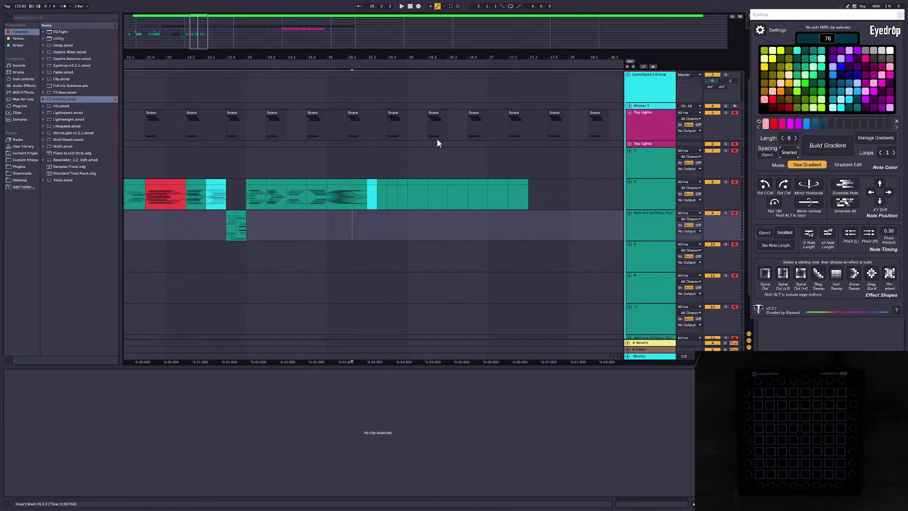
click(373, 192)
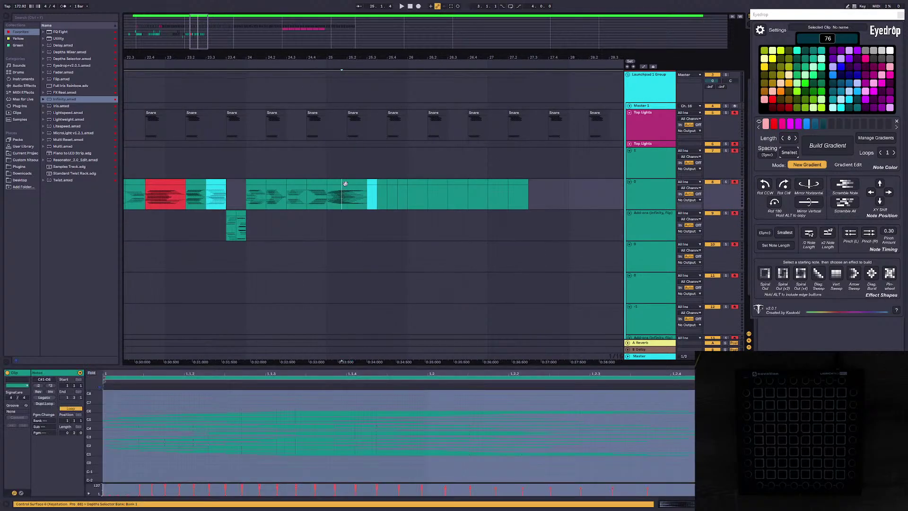
click(352, 183)
key(space)
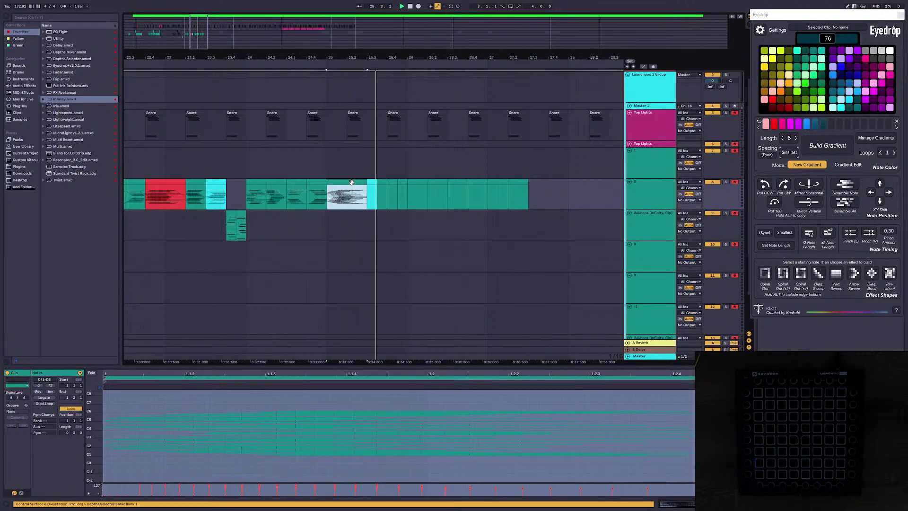
key(space)
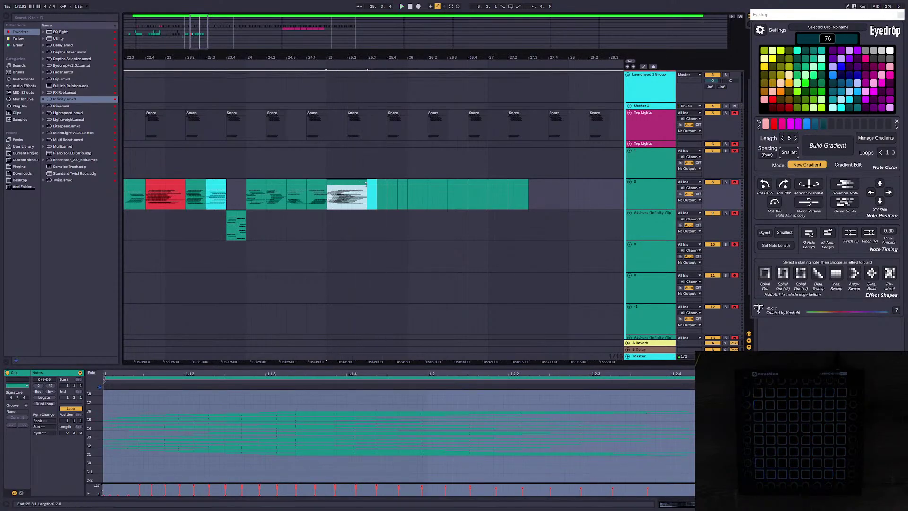
Step: Step-record a short note pattern at the start of the 25.3 clip and add a clone rotated 180 degrees
click(371, 182)
click(118, 398)
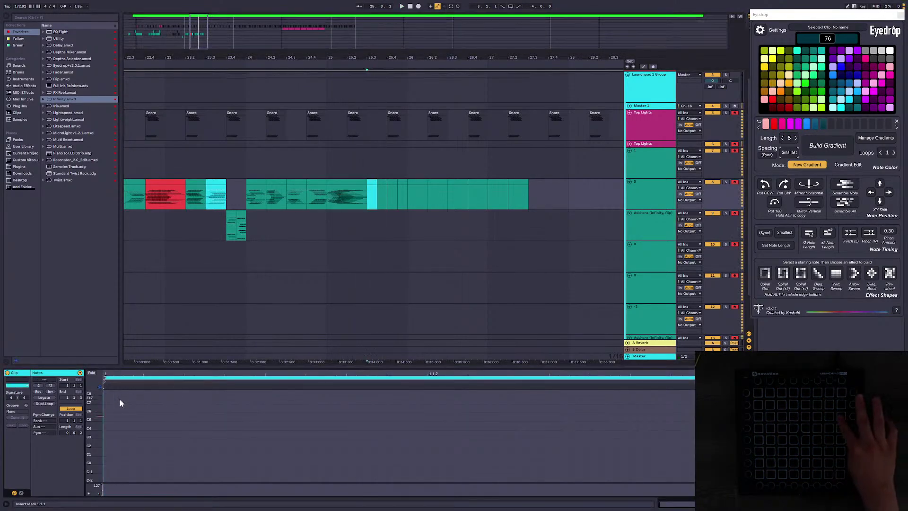
key(Right)
key(Right)
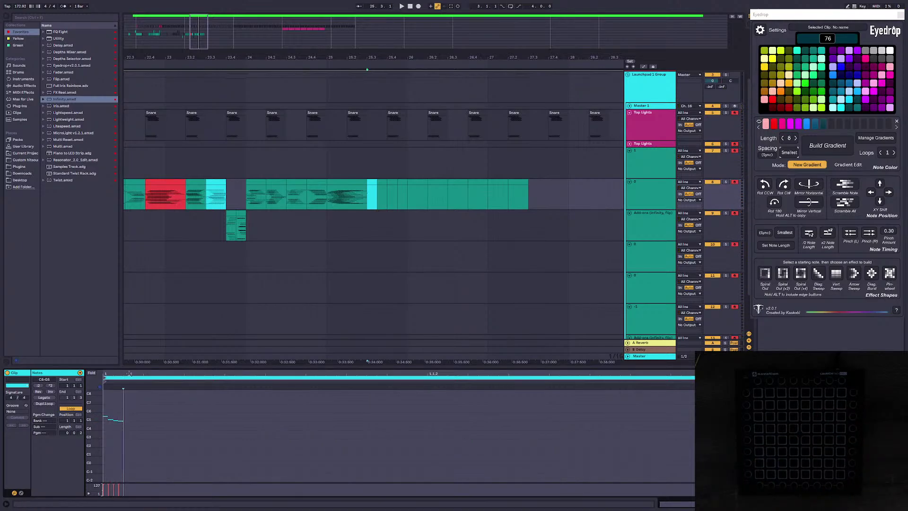
click(180, 413)
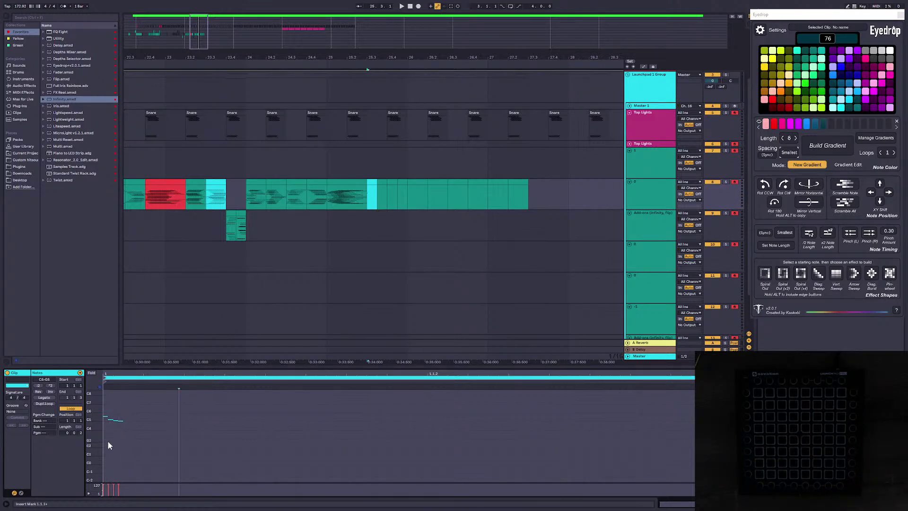
drag(108, 441, 153, 407)
click(773, 187)
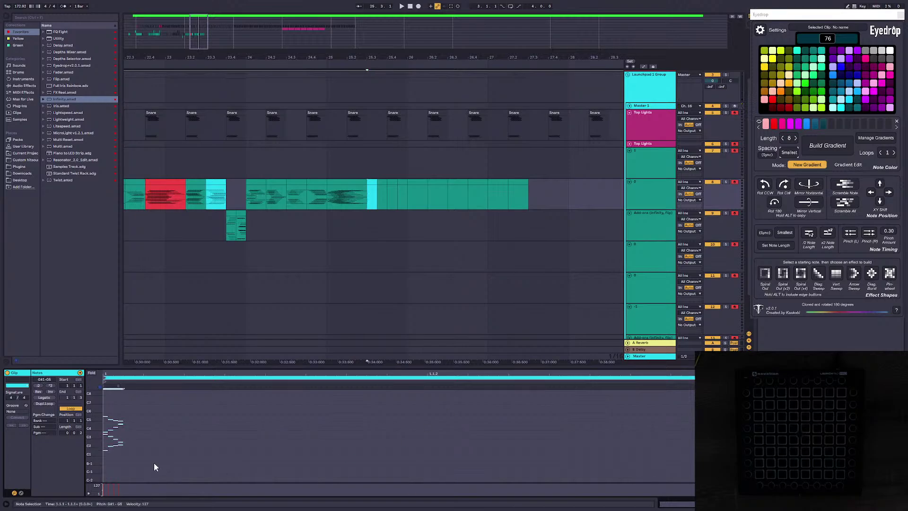
Step: Double the note lengths in the 25.3 clip and add a clockwise-rotated copy of the pattern
click(828, 233)
click(195, 418)
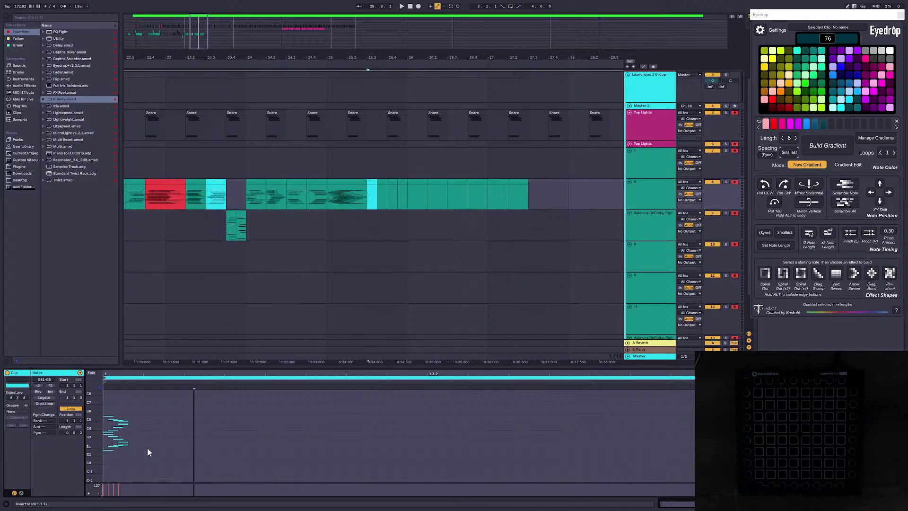
drag(105, 408, 150, 458)
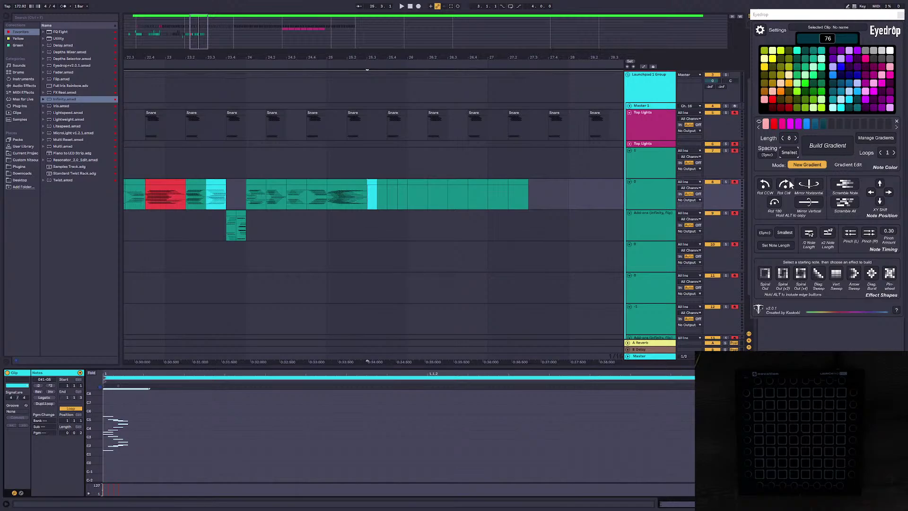
drag(140, 453, 107, 412)
Step: Load the grey gradient of length 7 from the gradient history and build it on all notes of the 25.3 clip
click(884, 137)
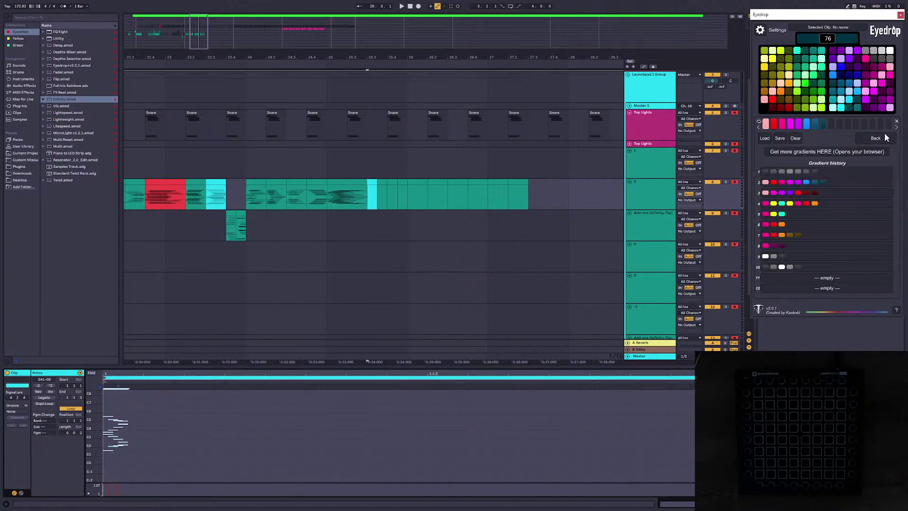
click(801, 189)
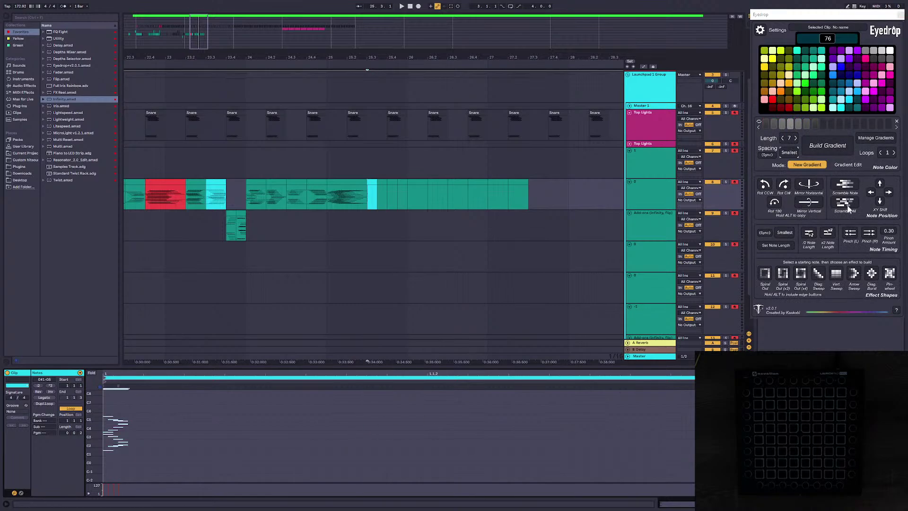
click(835, 151)
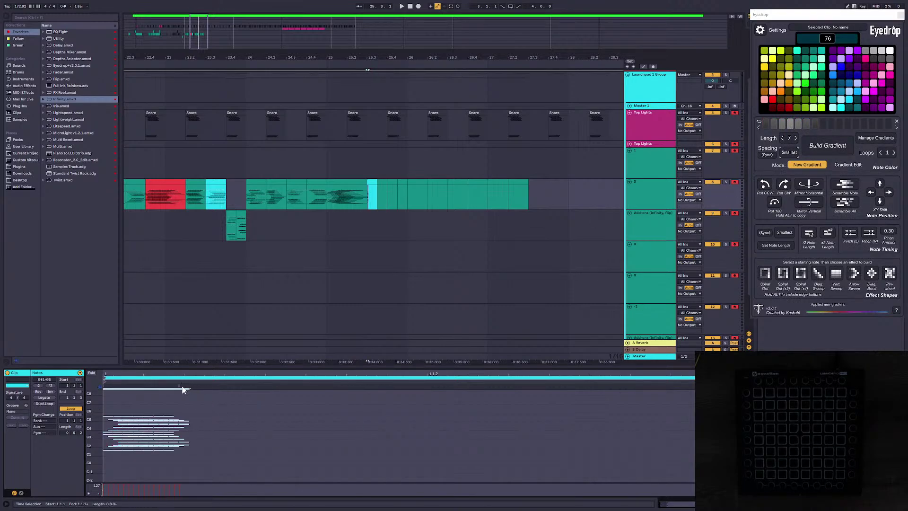
Step: Stretch the 25.3 clip's notes across the clip with doubled note lengths and pinch them right by 0.30
drag(624, 390, 660, 390)
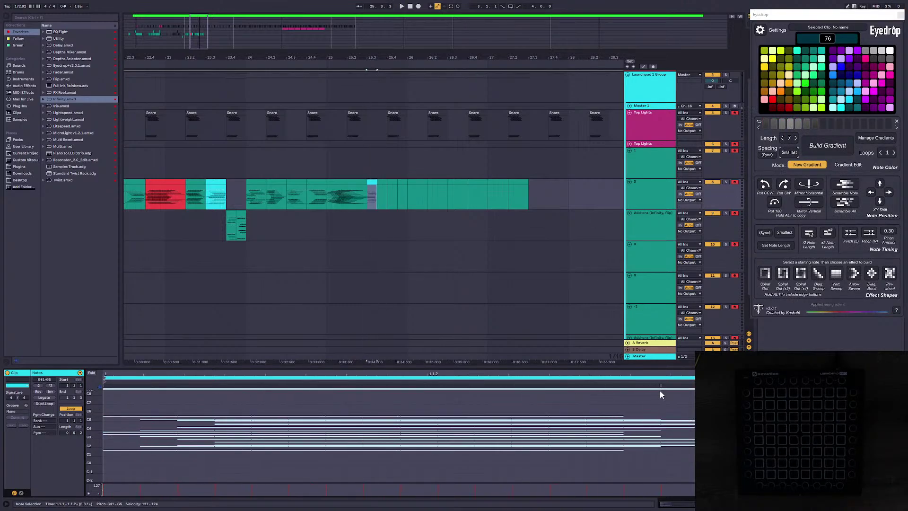
click(827, 233)
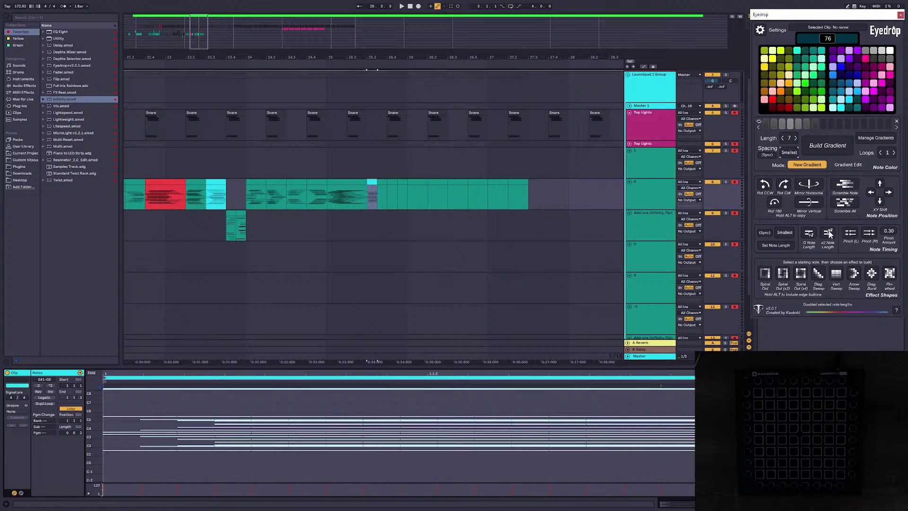
click(868, 233)
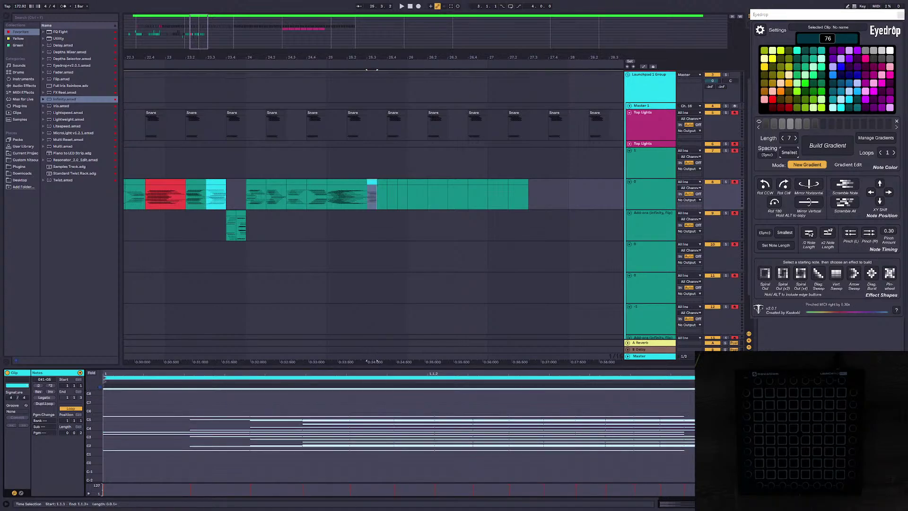
Step: Play the lights from 25.1 through the new grey effect in the 25.3 clip
key(space)
key(space)
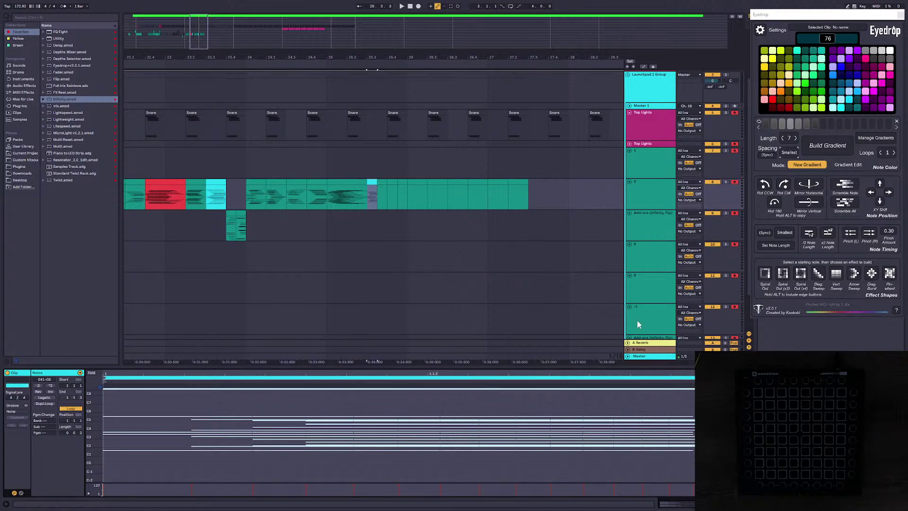
click(354, 188)
key(space)
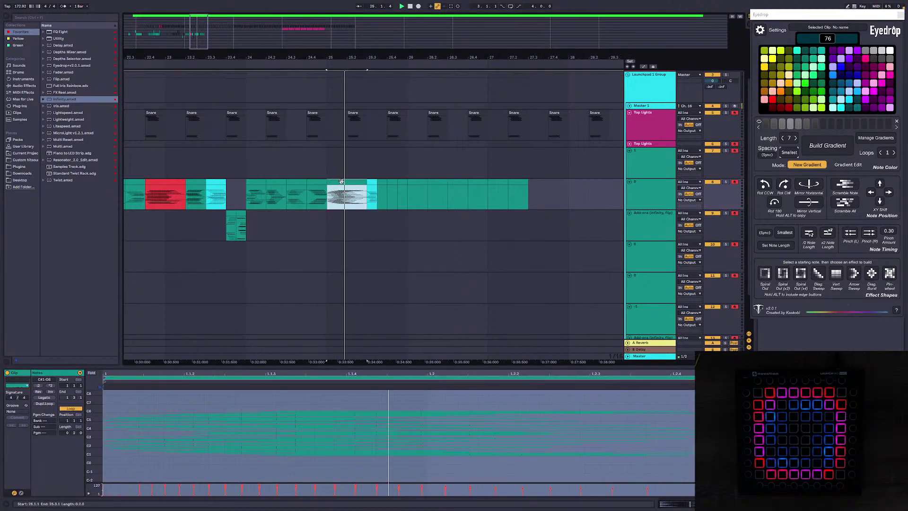
key(space)
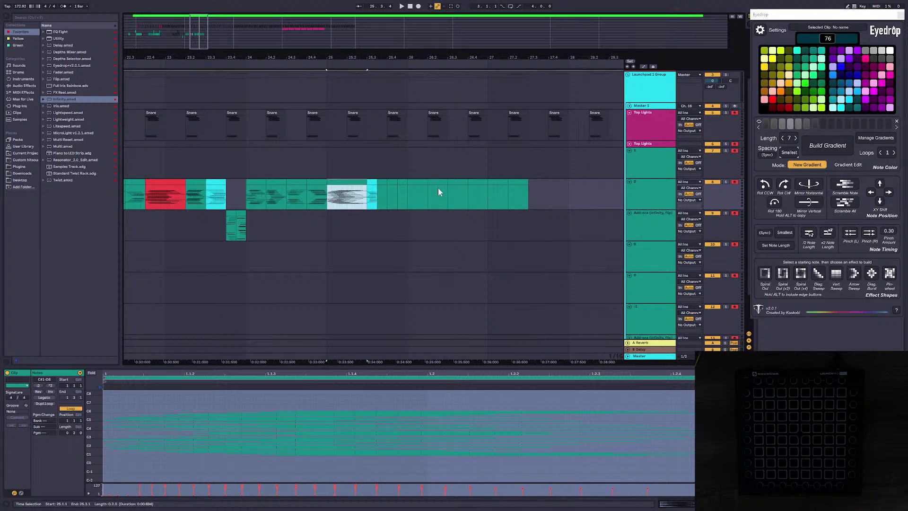
Step: Replay the transition from the 25.1 effect into the 25.3 effect and review the surrounding Verse 1 clips
drag(199, 31, 204, 35)
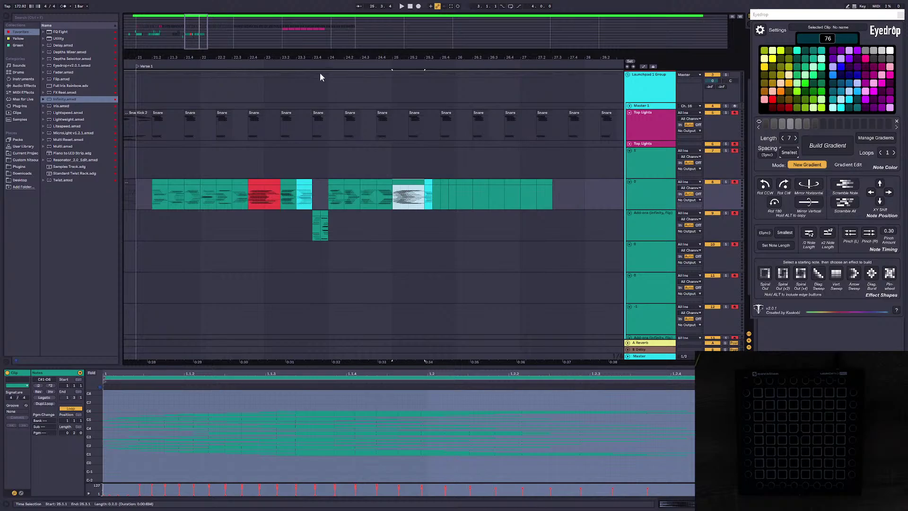
drag(200, 29, 201, 48)
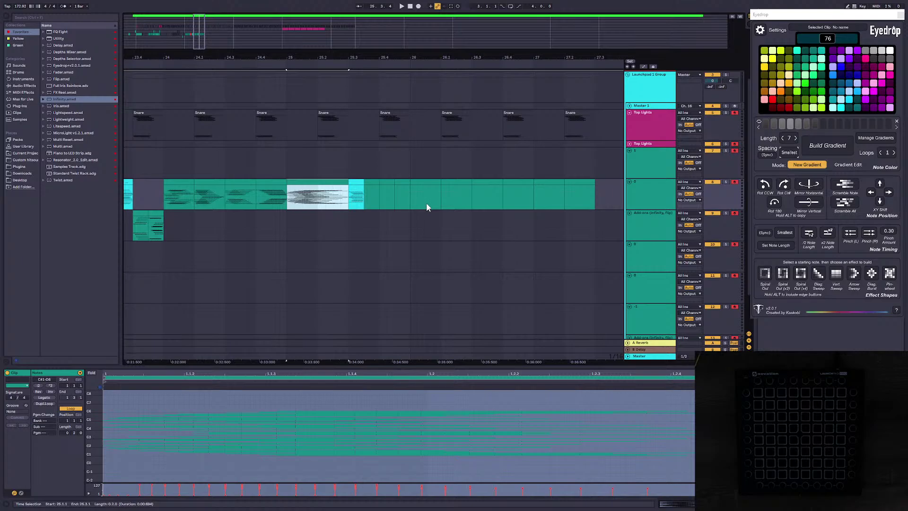
click(332, 182)
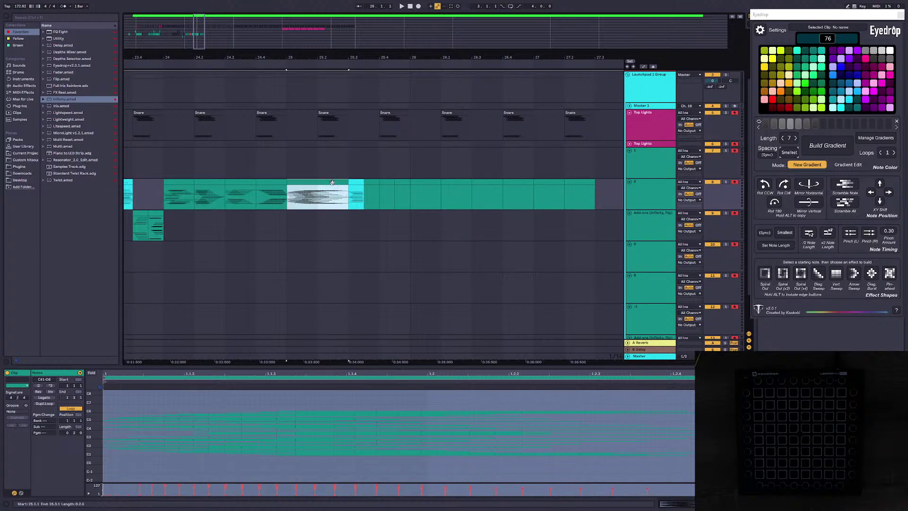
key(space)
key(space)
key(space)
mouse_move(204, 47)
mouse_down()
mouse_move(205, 62)
mouse_move(200, 37)
mouse_up()
click(316, 184)
click(286, 181)
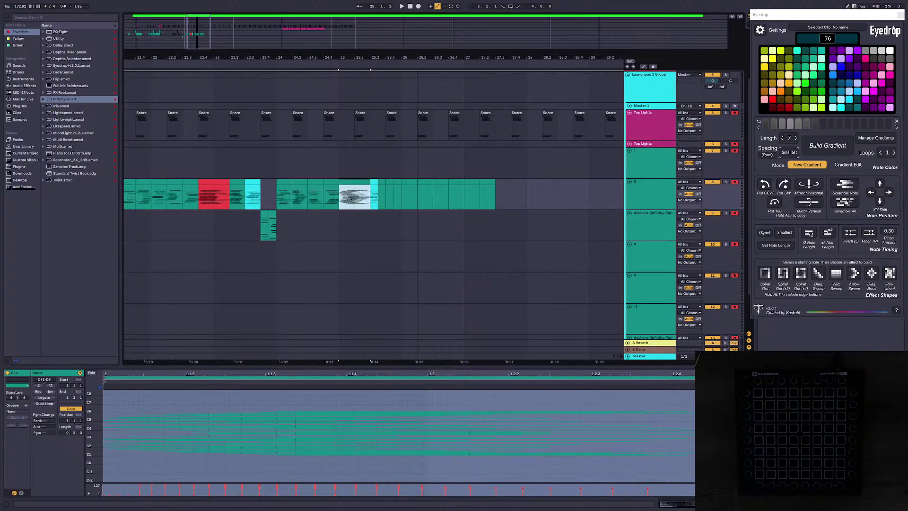
Step: Close and reopen the Eyedrop window and place the insert marker at 25.3 with no clip selected
click(900, 15)
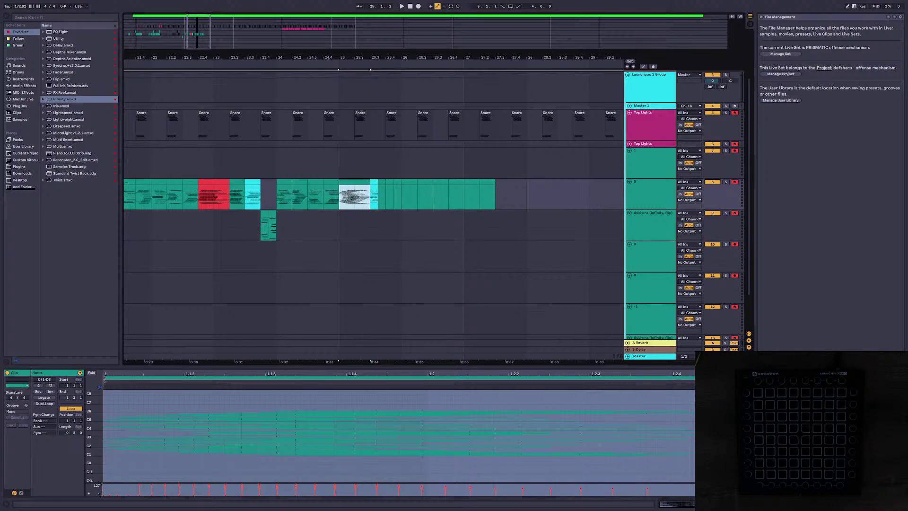
click(381, 204)
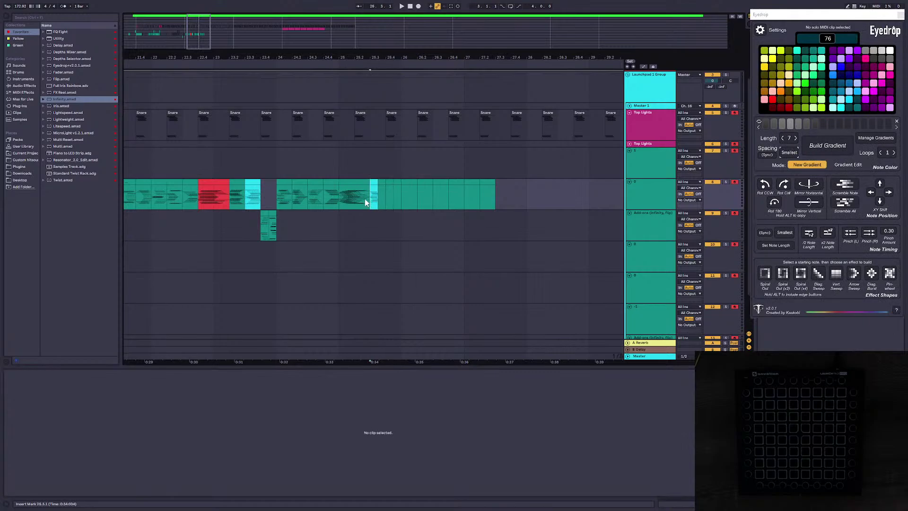
Step: Play back the section around bar 25 and check the clips leading into the empty clips after the short cyan one
drag(200, 23, 202, 37)
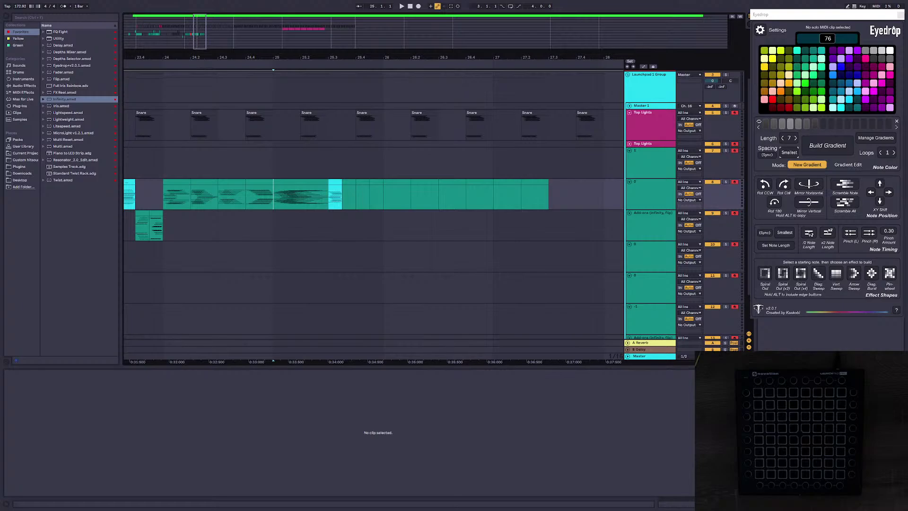
key(space)
key(space)
click(304, 181)
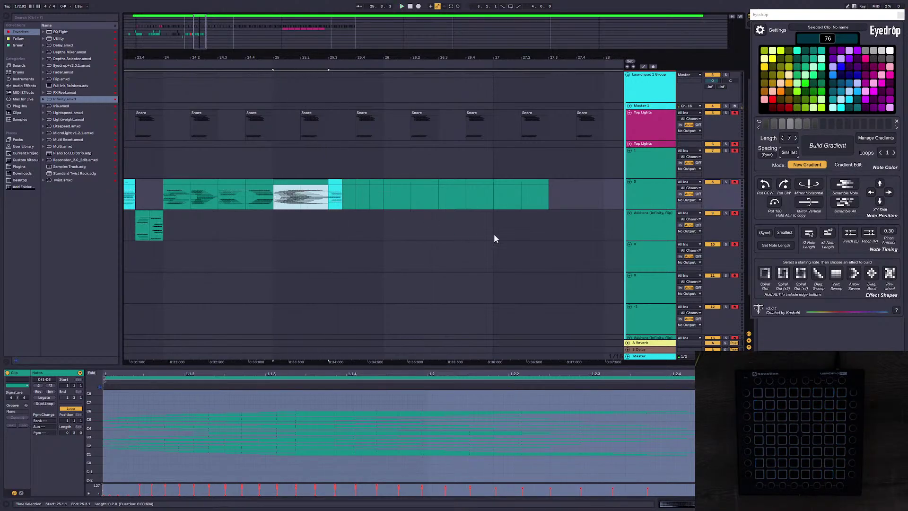
click(351, 182)
click(311, 180)
click(333, 182)
click(349, 182)
click(335, 182)
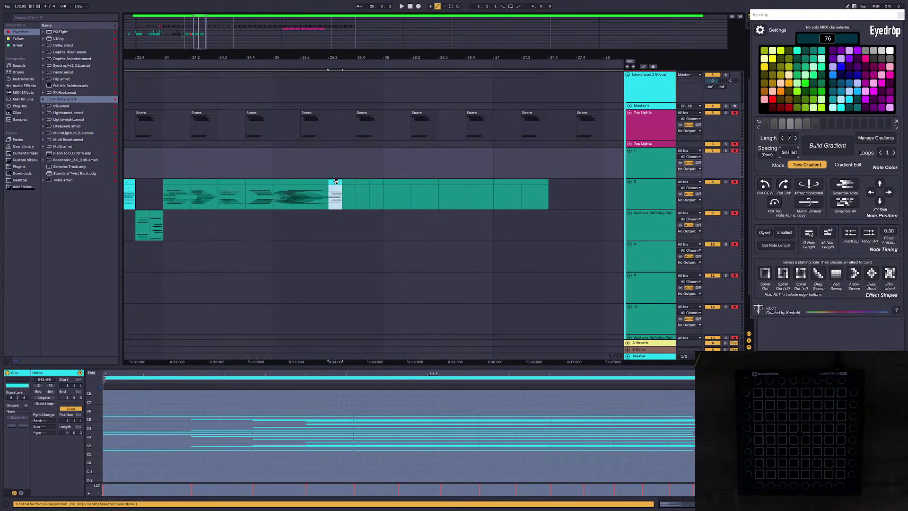
Step: Move the three empty clips after the short cyan clip down onto the Add-ons (Infinity, Flip) track
click(349, 185)
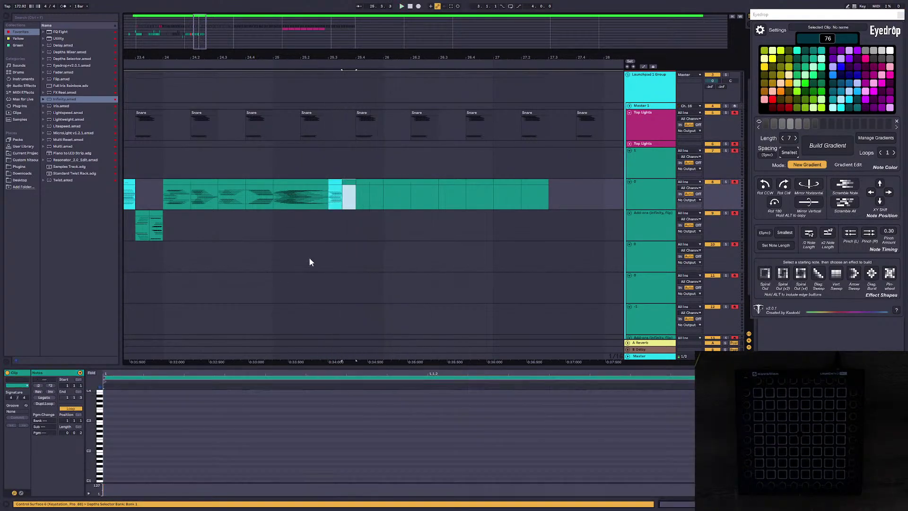
shift+click(378, 189)
scroll(351, 159, down, 1)
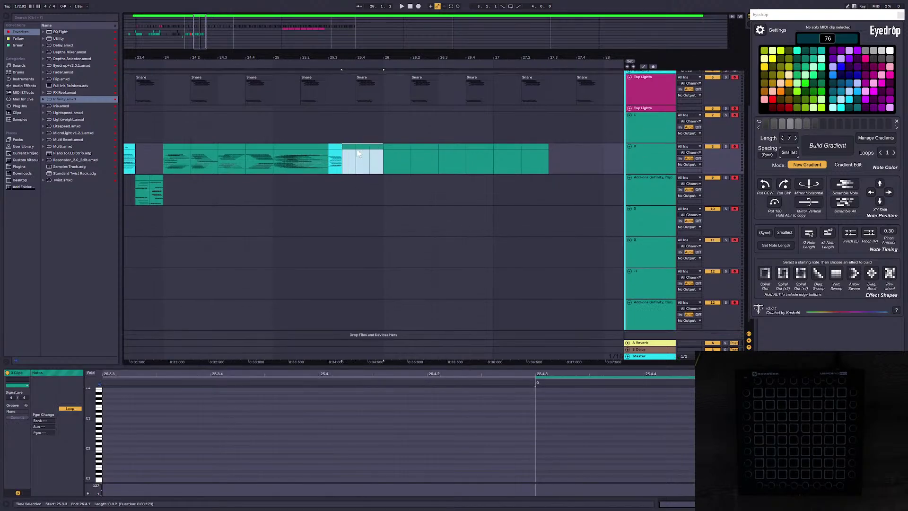
drag(350, 160, 349, 190)
click(349, 190)
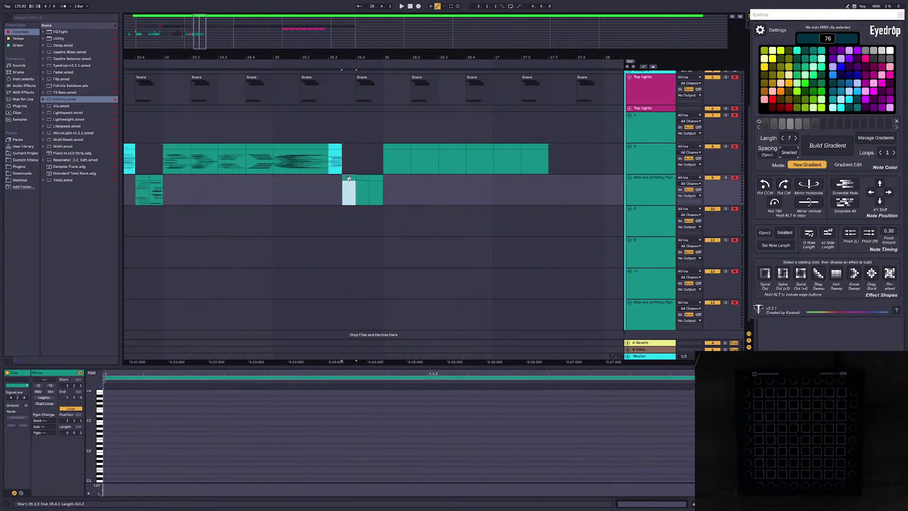
Step: Rename the track holding the moved clips as Infinity and enlarge the note editor for its first empty clip
click(643, 202)
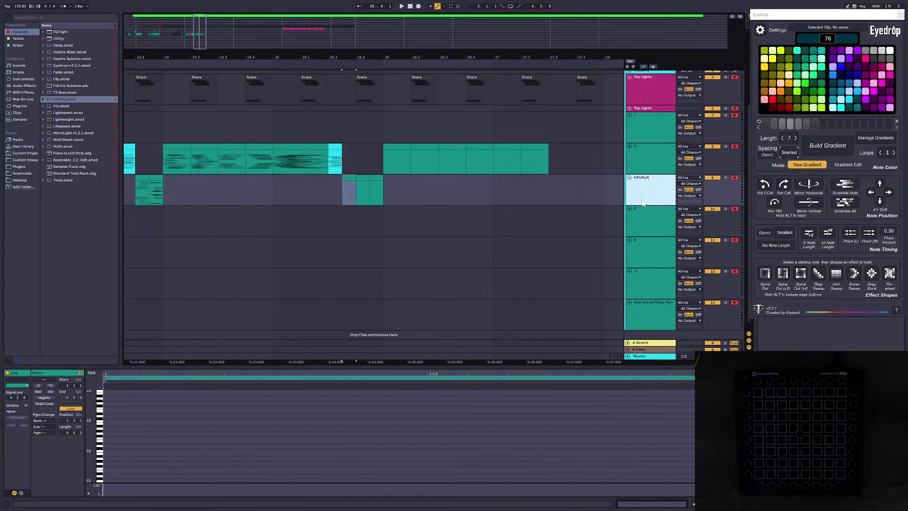
key(Return)
click(350, 180)
click(123, 437)
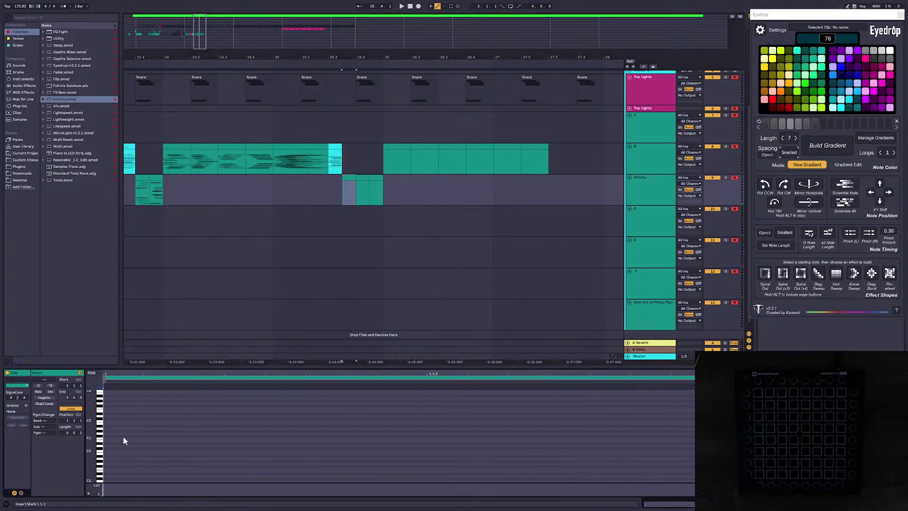
drag(170, 368, 253, 172)
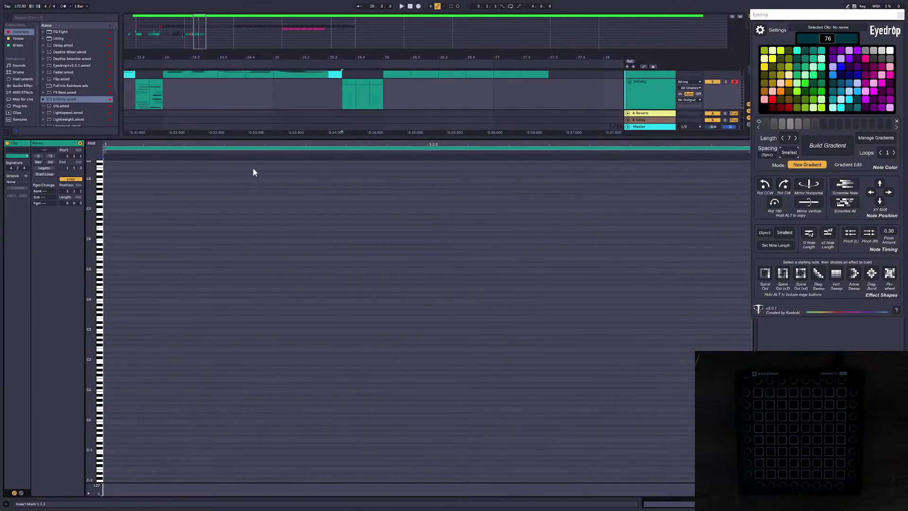
Step: Play back the short cyan clip that precedes the empty Infinity clips
scroll(320, 108, up, 2)
click(335, 79)
key(space)
key(space)
key(space)
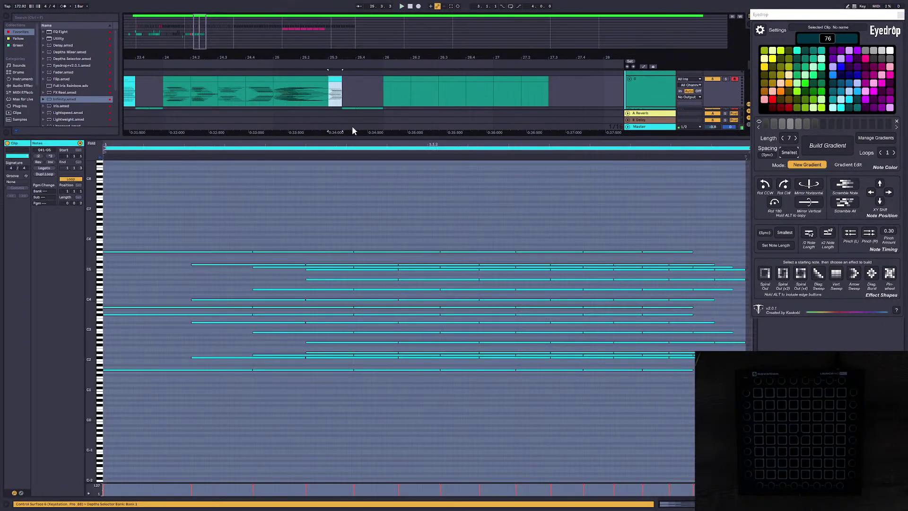
Step: Enter eight curved-pattern notes in the first empty Infinity clip and add a copy rotated 180 degrees
click(356, 93)
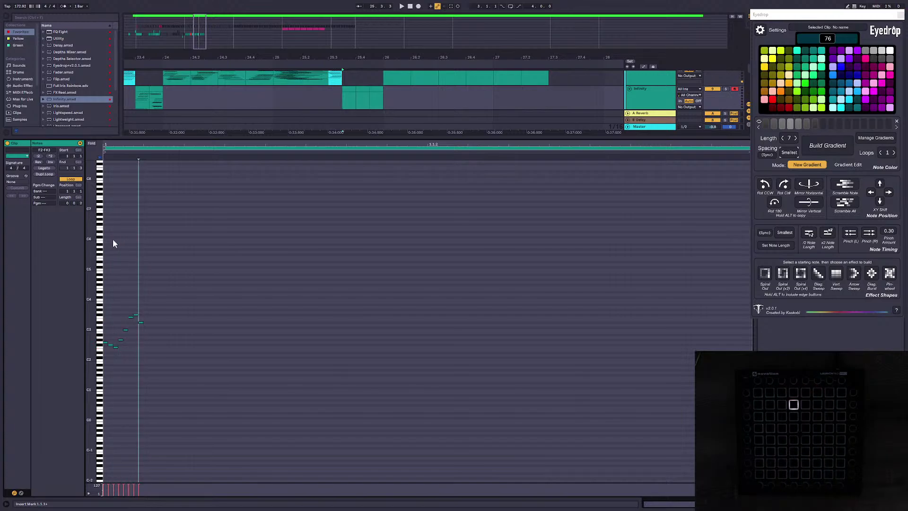
drag(194, 379, 3, 225)
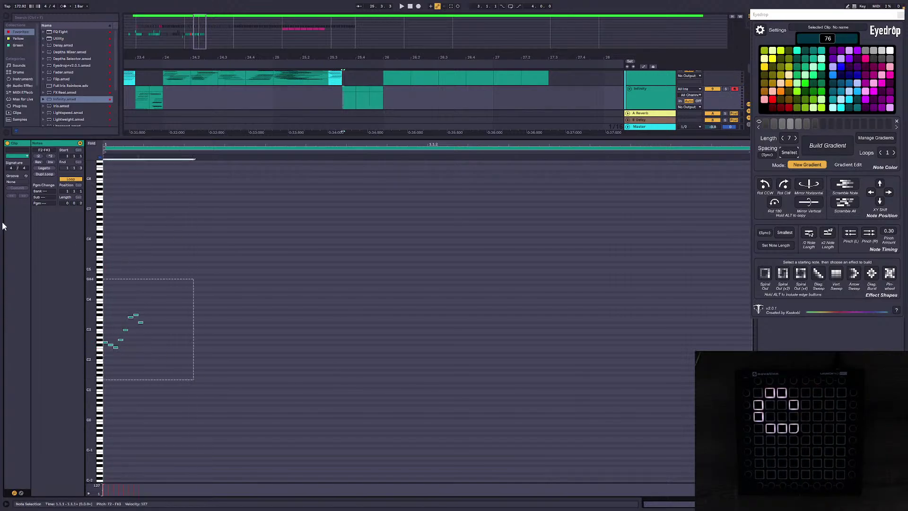
alt+click(777, 206)
key(ctrl+a)
Step: Load the length-8 pink-to-blue gradient, build it on all notes at doubled length, and stretch them across the clip
click(875, 138)
click(819, 179)
click(479, 360)
key(ctrl+a)
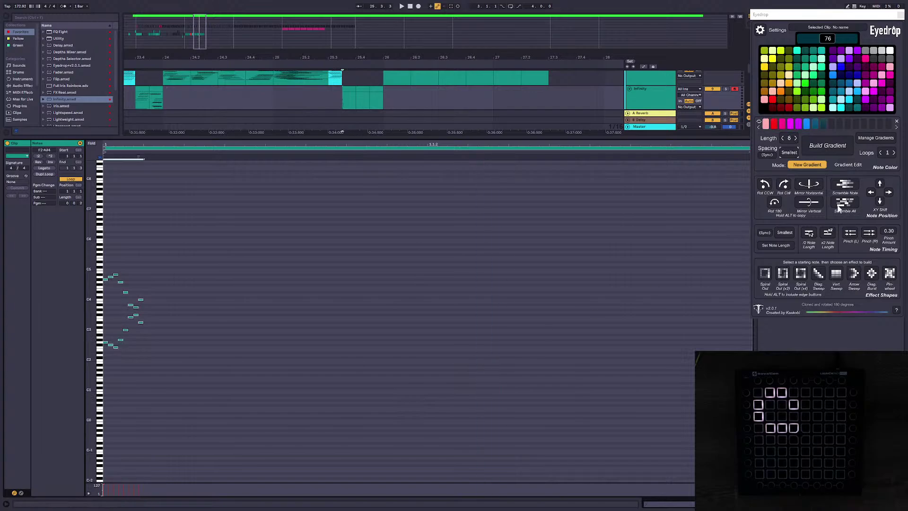
click(828, 232)
click(837, 144)
drag(208, 155, 651, 156)
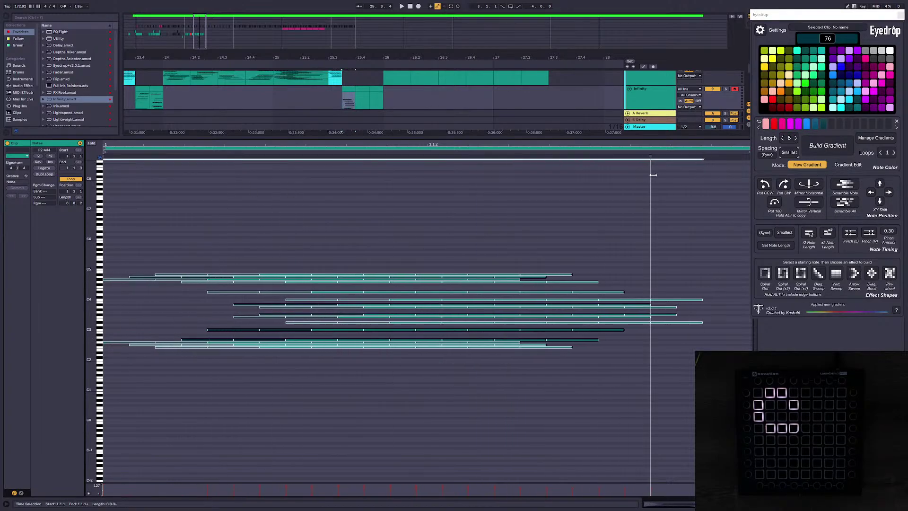
Step: Duplicate the finished Infinity clip and rotate the copy's notes 90 degrees counter-clockwise
click(348, 89)
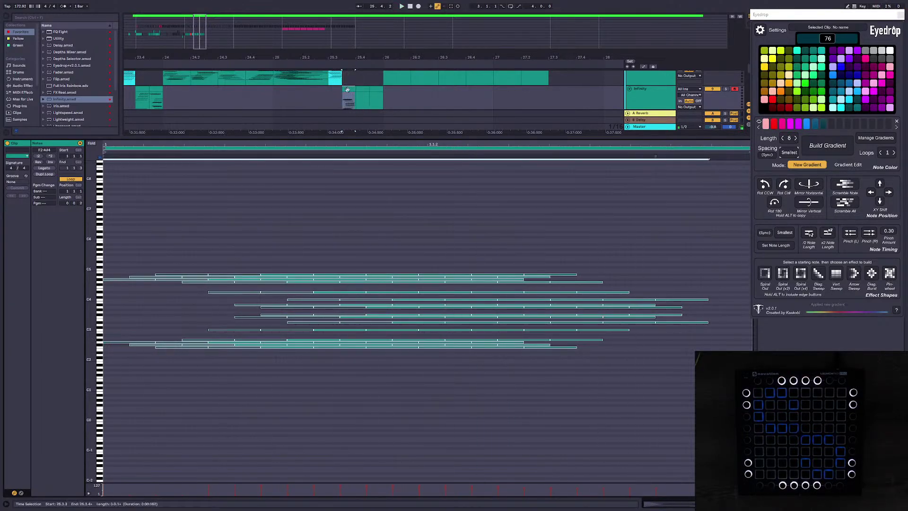
key(ctrl+d)
click(542, 221)
key(ctrl+a)
click(765, 184)
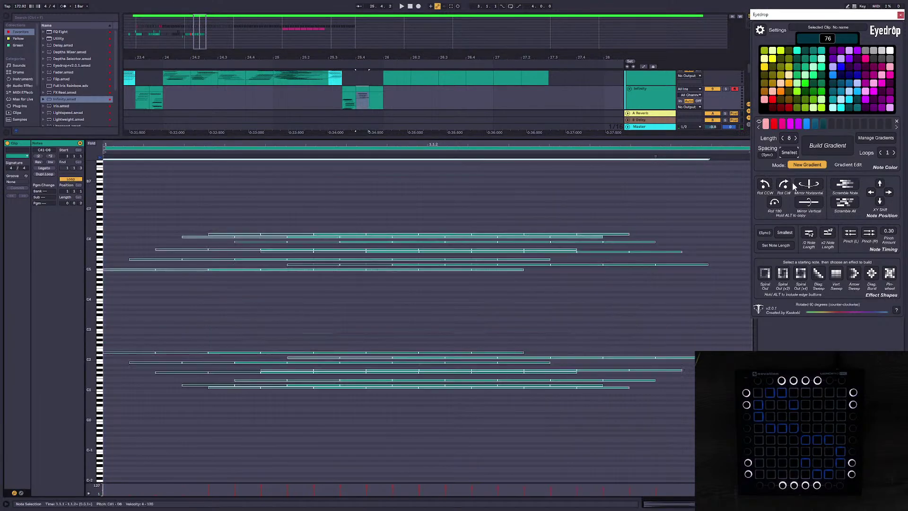
click(351, 91)
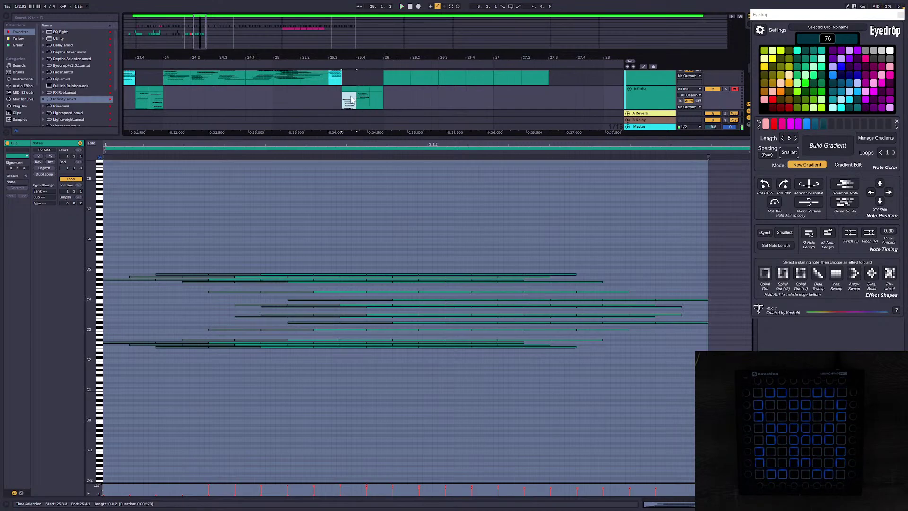
Step: Enter four ascending notes in the third Infinity clip and clone them with rotation into a symmetrical four-way pattern
click(375, 91)
click(111, 251)
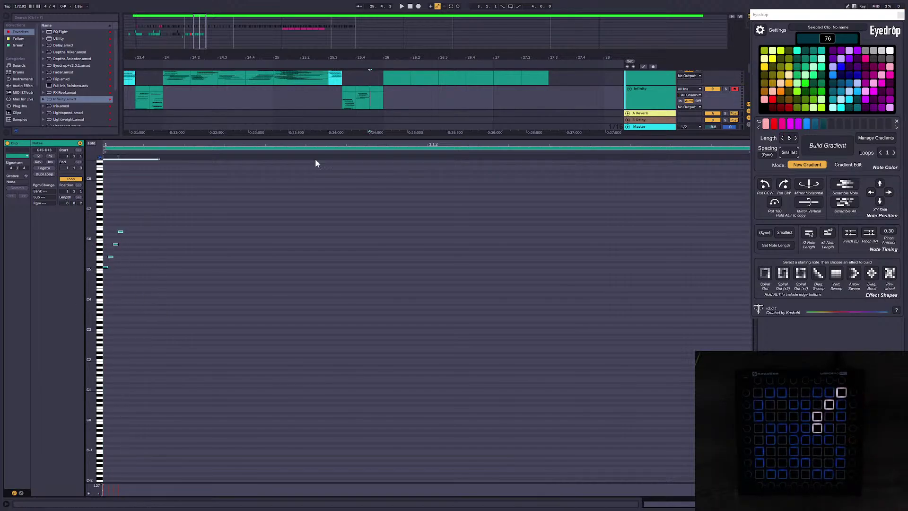
alt+click(784, 186)
alt+click(785, 187)
alt+click(785, 186)
Step: Build the length-8 gradient on all notes at doubled length and stretch them across the third Infinity clip
click(403, 307)
key(ctrl+a)
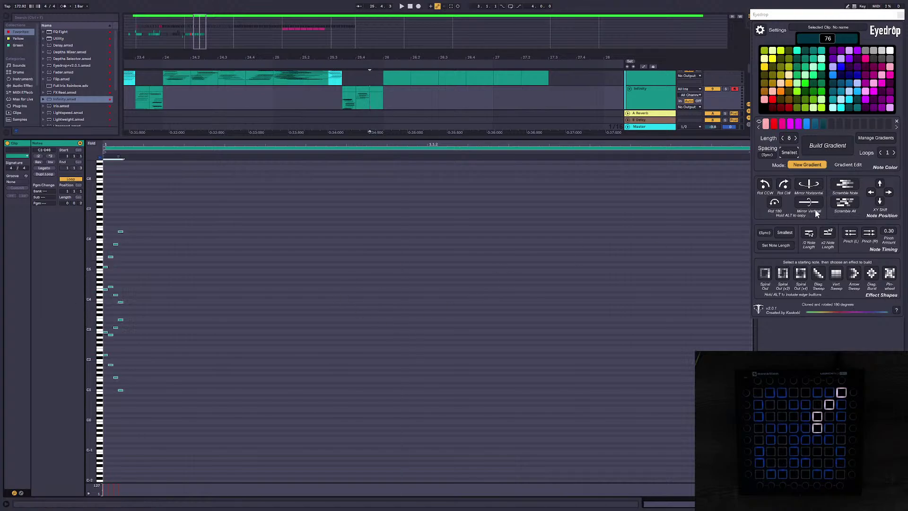
click(827, 232)
click(823, 146)
drag(192, 161, 743, 160)
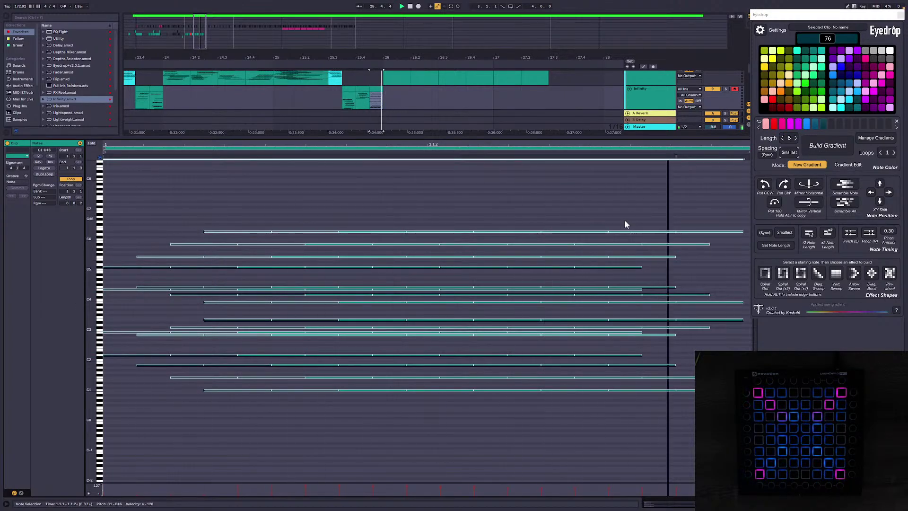
click(395, 86)
scroll(396, 76, up, 1)
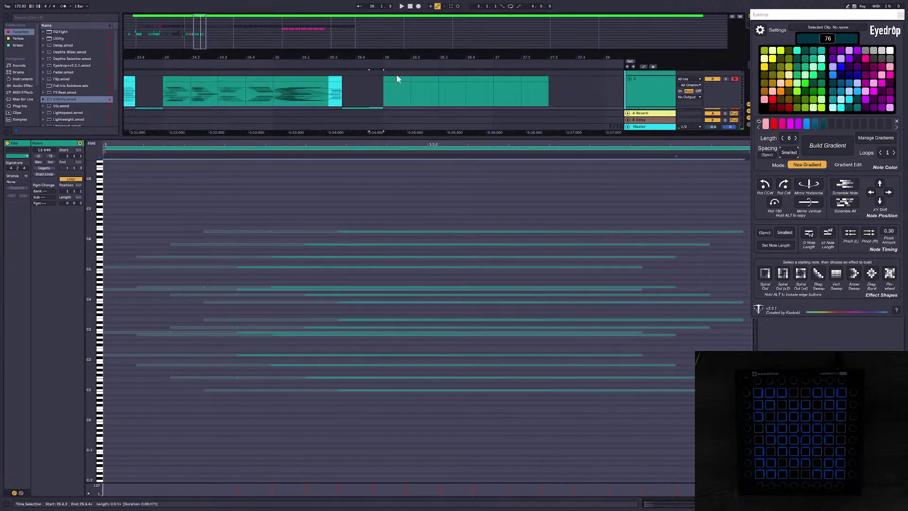
click(396, 79)
click(115, 211)
key(Left)
key(Left)
key(Left)
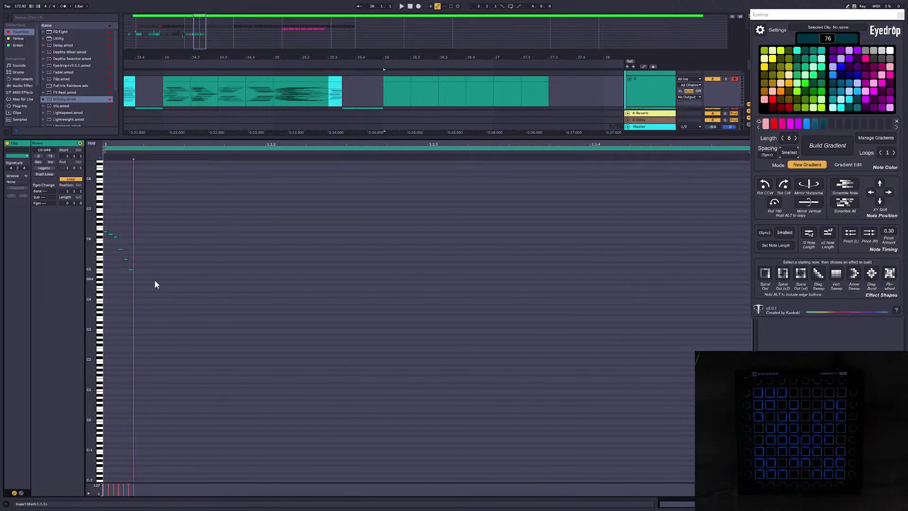
key(Left)
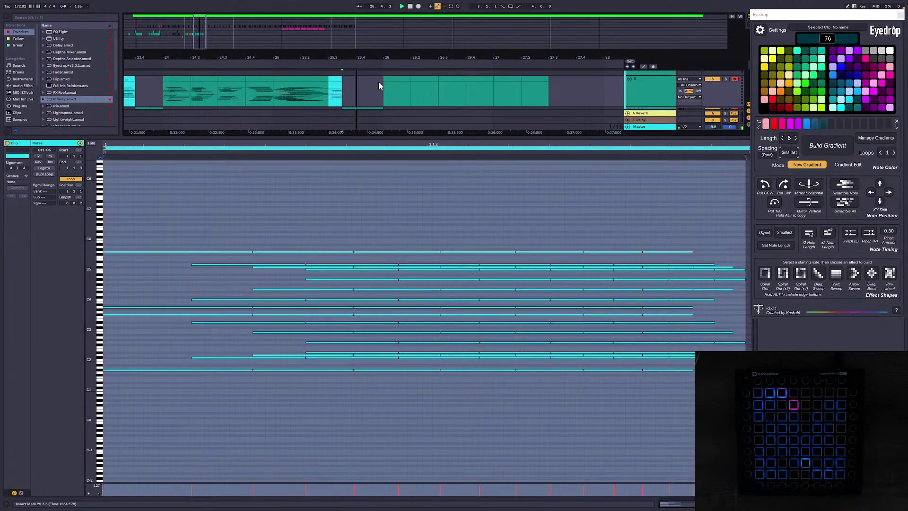
Step: Enter eight descending notes in the empty clip at bar 26 and add a copy rotated 180 degrees
click(128, 203)
click(108, 199)
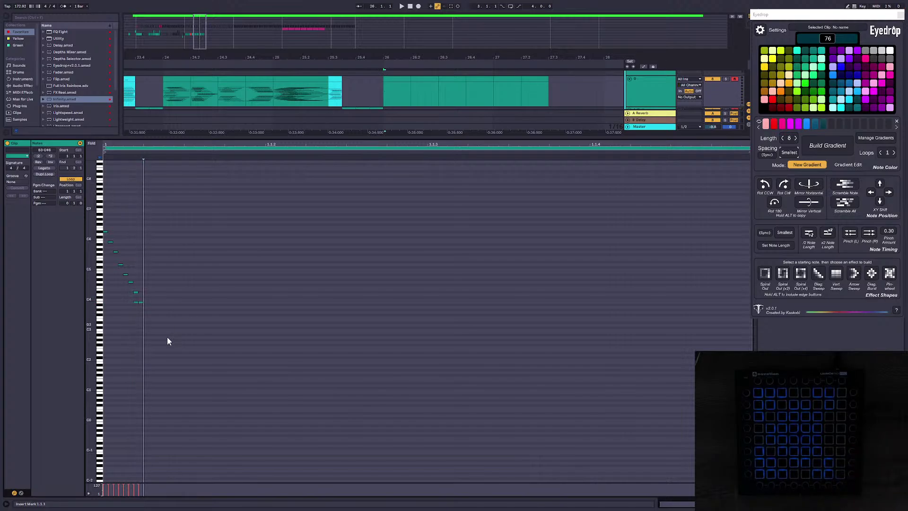
click(129, 304)
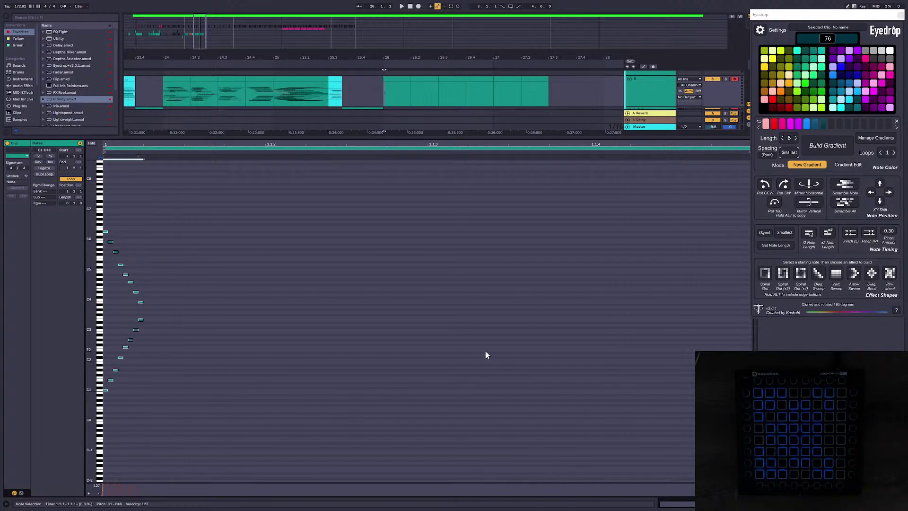
Step: Build the length-8 gradient on the bar 26 clip's notes, stretch them to fill the clip, and play it
click(817, 151)
click(251, 282)
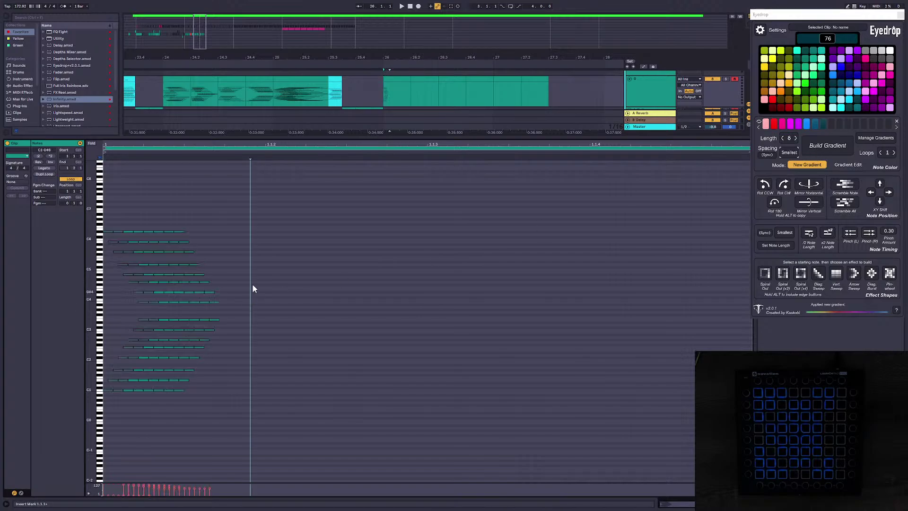
key(ctrl+a)
key(space)
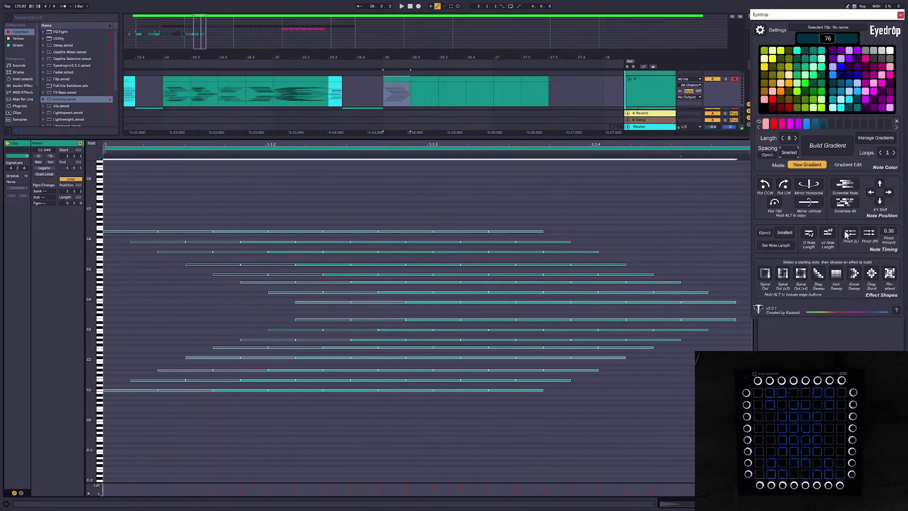
Step: Enter eight ascending notes in the empty clip at 26.2 and add a copy rotated 180 degrees
click(423, 79)
click(138, 205)
click(108, 211)
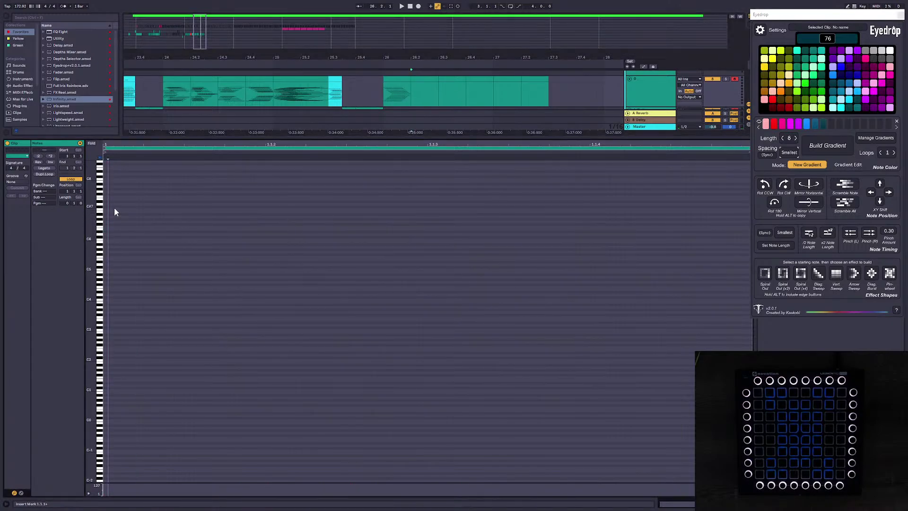
key(Left)
key(Right)
key(Right)
key(Right)
key(Right)
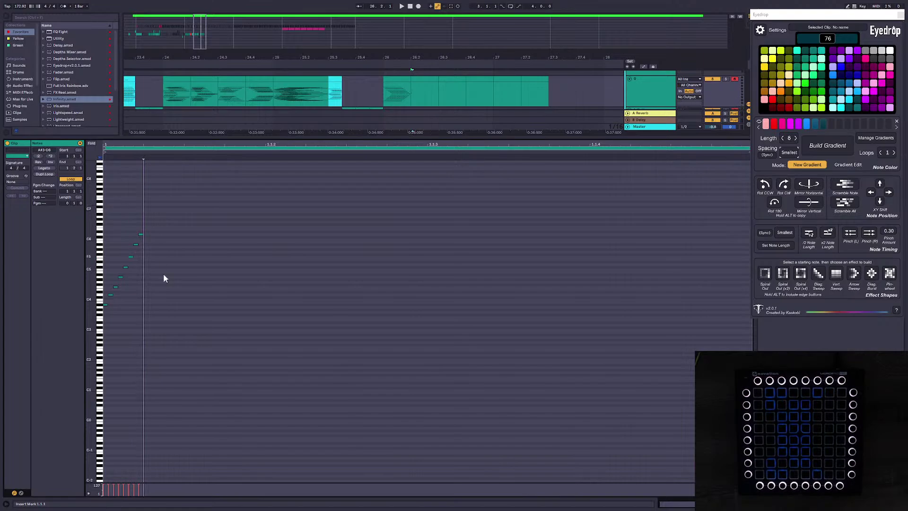
key(ctrl+a)
alt+click(774, 202)
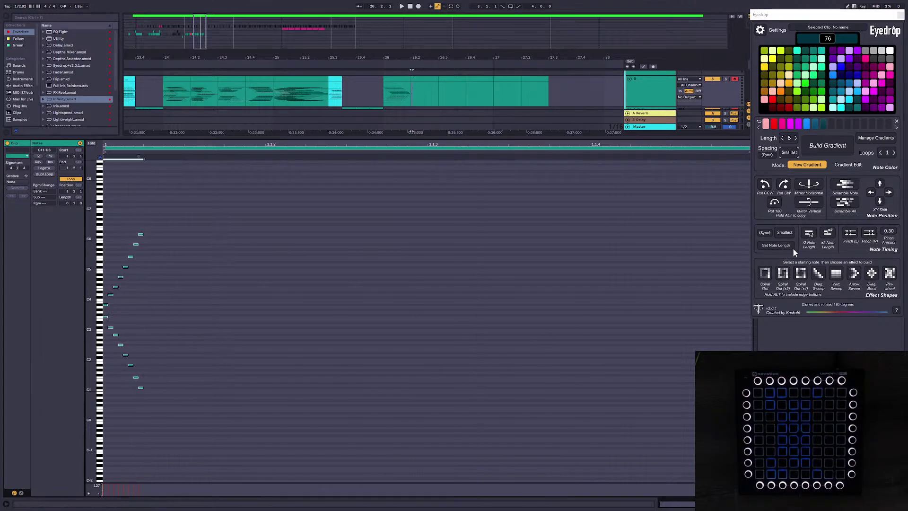
Step: Build the length-8 gradient on the 26.2 clip's notes at doubled length, stretched across the clip, and play back from bar 26
click(827, 233)
click(827, 148)
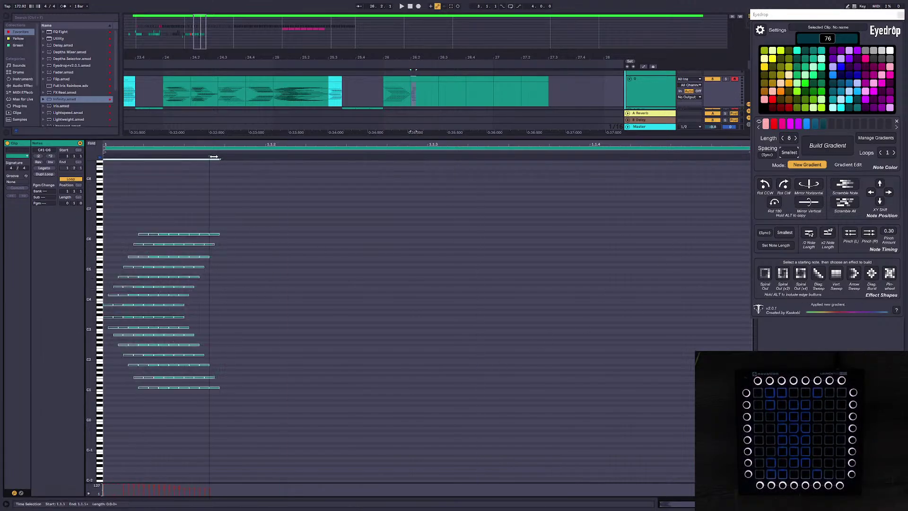
drag(213, 156, 676, 211)
click(397, 79)
key(space)
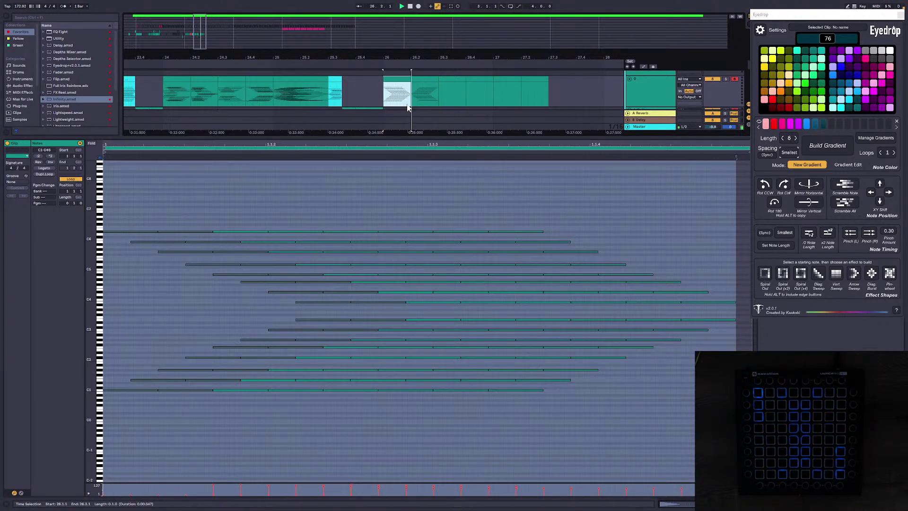
key(space)
Step: Enter eight descending notes in the empty clip at 26.3 with a copy rotated 180 degrees, and double all note lengths
click(424, 79)
click(452, 79)
click(133, 246)
click(113, 240)
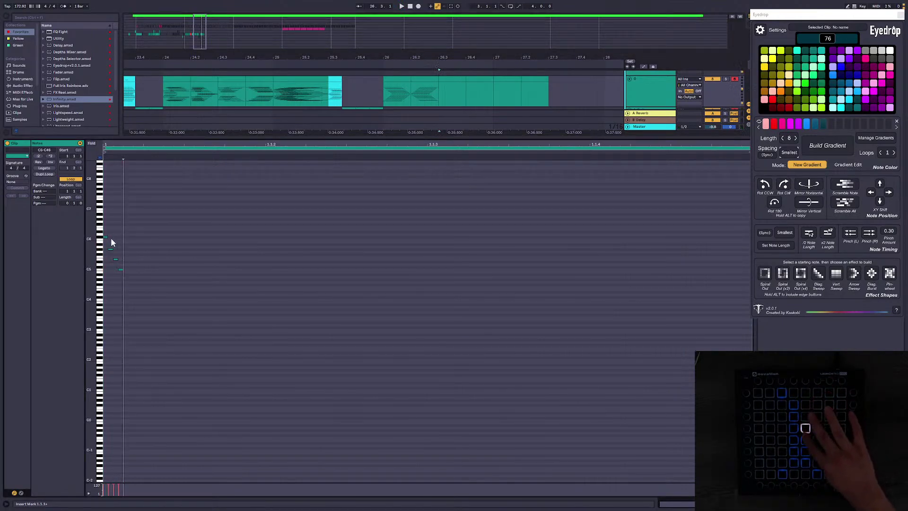
key(Right)
key(Right)
key(Right)
key(Right)
drag(241, 223, 103, 404)
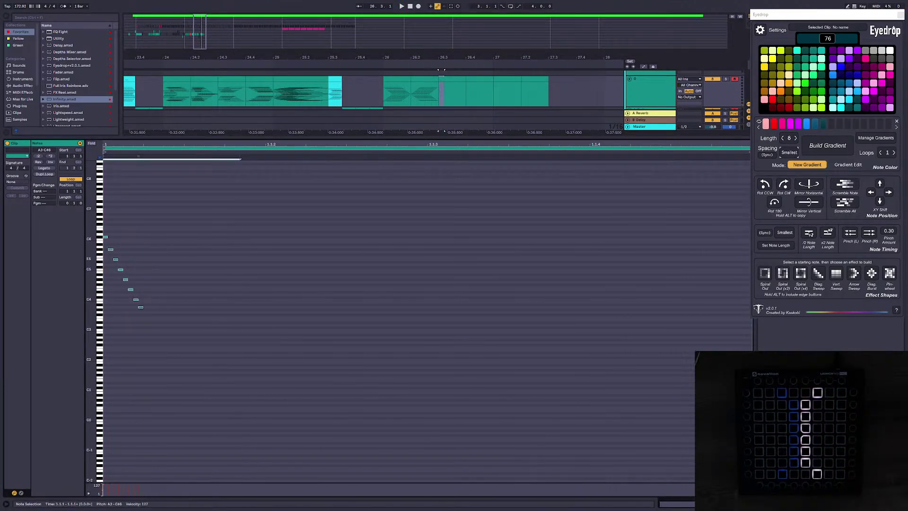
click(828, 234)
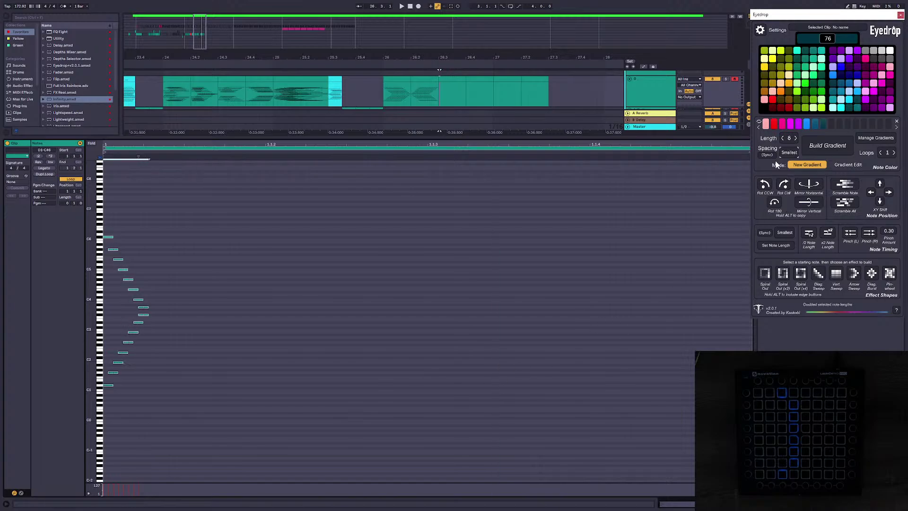
Step: Build the length-8 gradient on the 26.3 clip's notes, stretch them across the clip, and play it back
drag(149, 159, 679, 189)
click(344, 90)
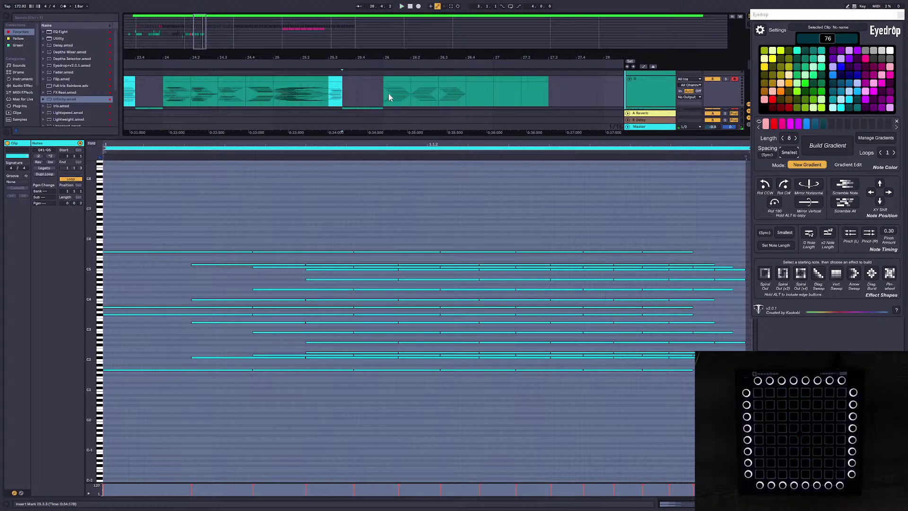
click(453, 79)
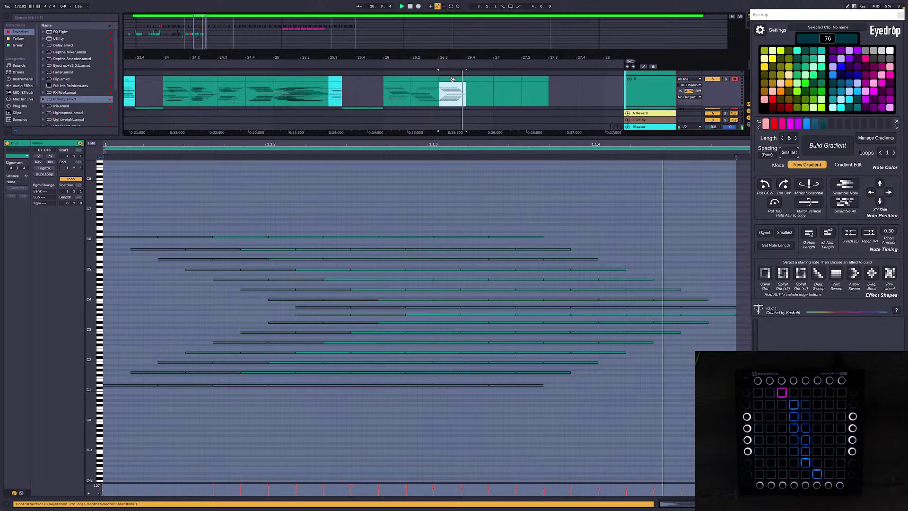
Step: Enter ten notes in the empty clip at 26.4, rising and turning down at the end, and add a copy rotated 180 degrees
click(480, 79)
click(120, 217)
key(Left)
key(Left)
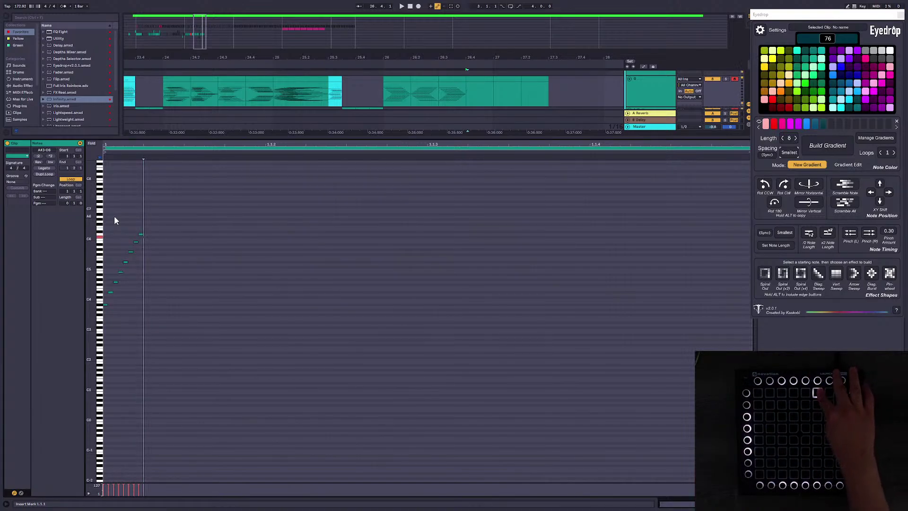
drag(105, 313, 200, 223)
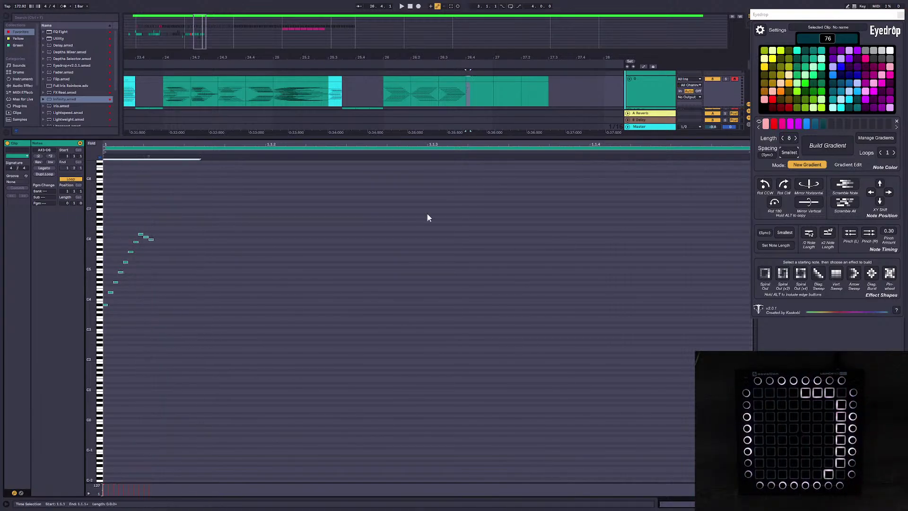
alt+click(774, 204)
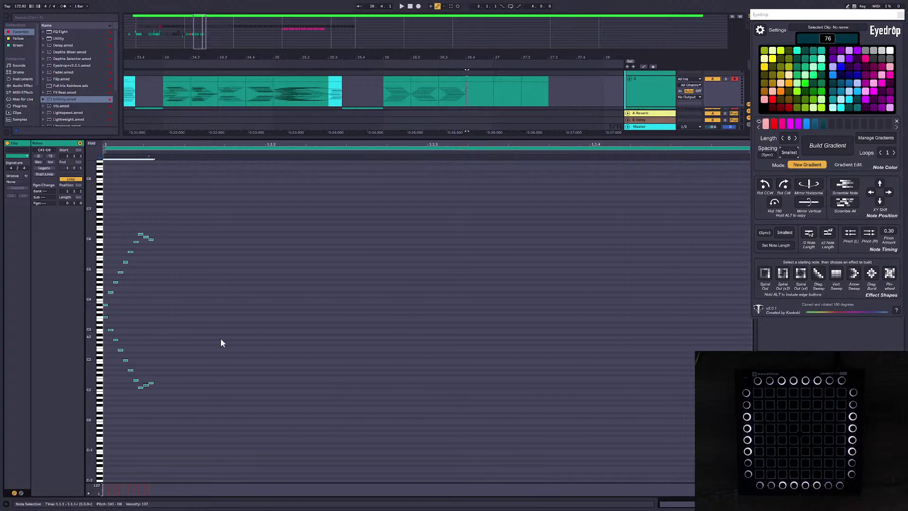
Step: Build the length-8 gradient on the 26.4 clip's notes at doubled length and stretch the result across the clip
drag(241, 407, 148, 226)
drag(276, 453, 91, 162)
click(249, 229)
key(ctrl+a)
click(831, 230)
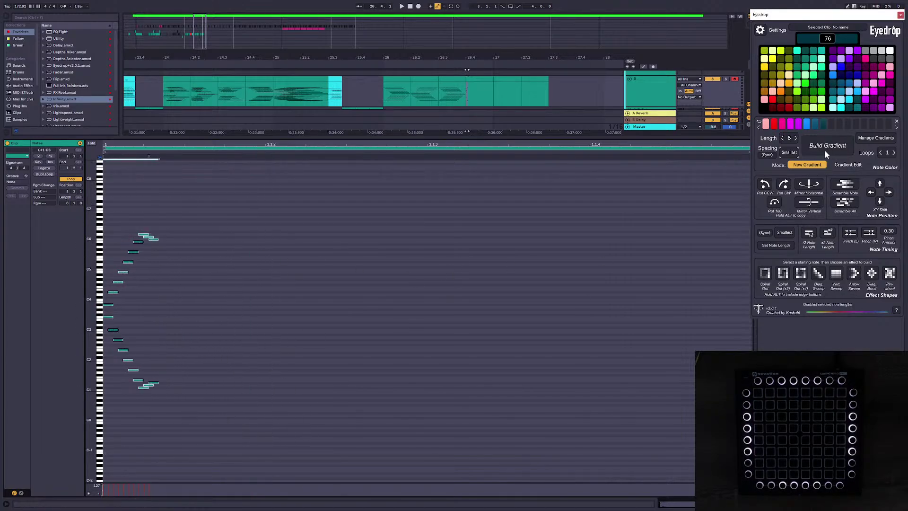
click(824, 148)
click(293, 263)
key(ctrl+a)
drag(219, 155, 686, 192)
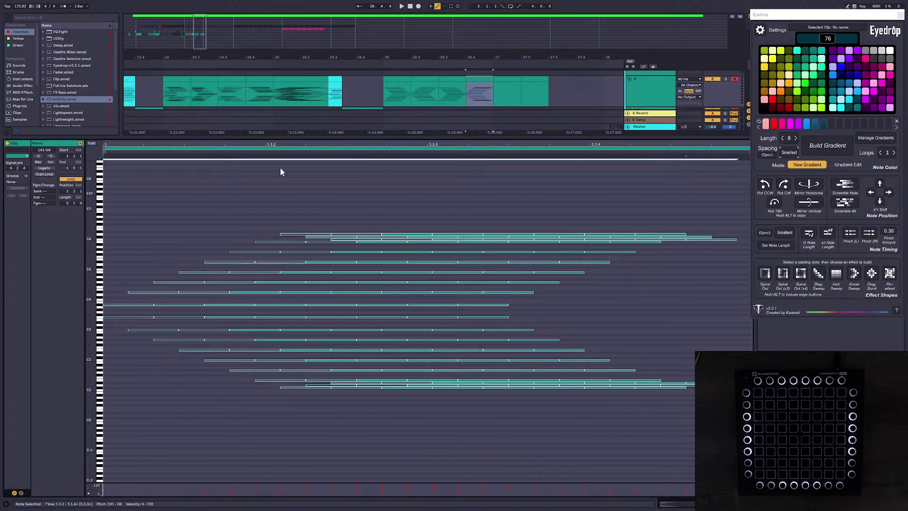
click(487, 90)
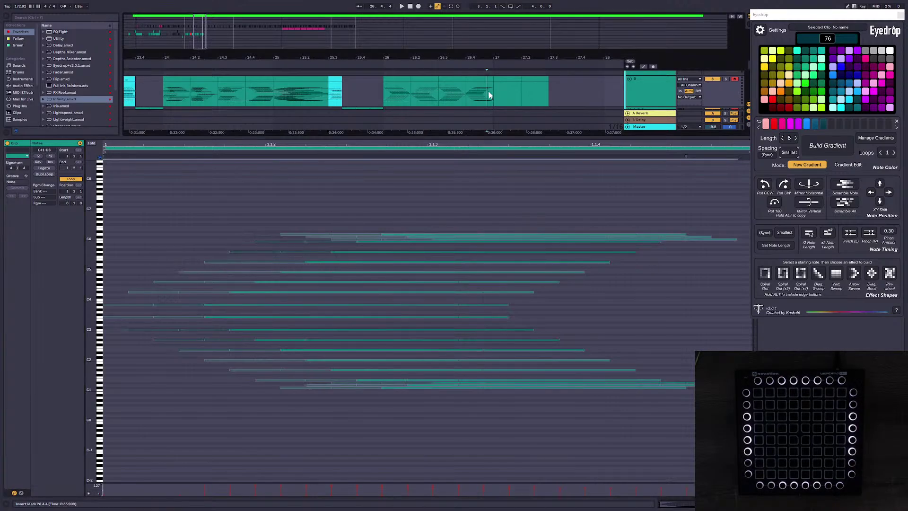
click(621, 197)
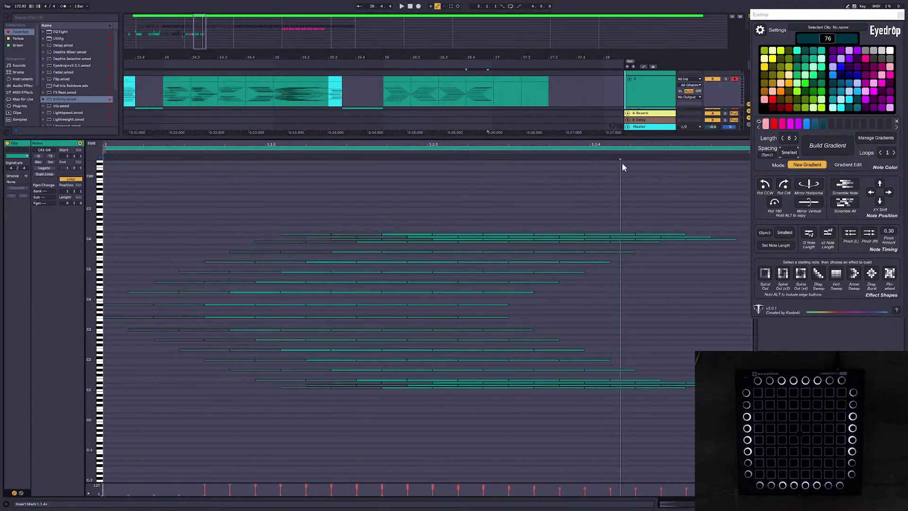
click(487, 79)
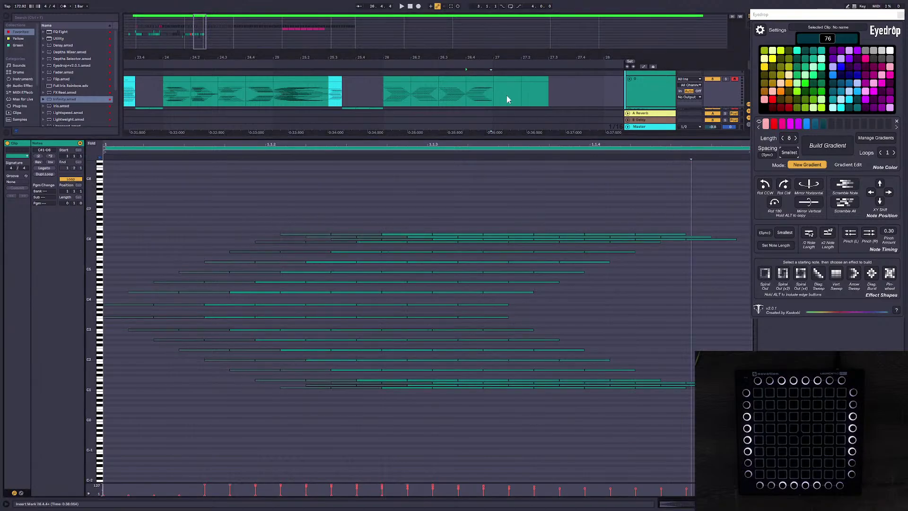
click(622, 206)
key(ctrl+a)
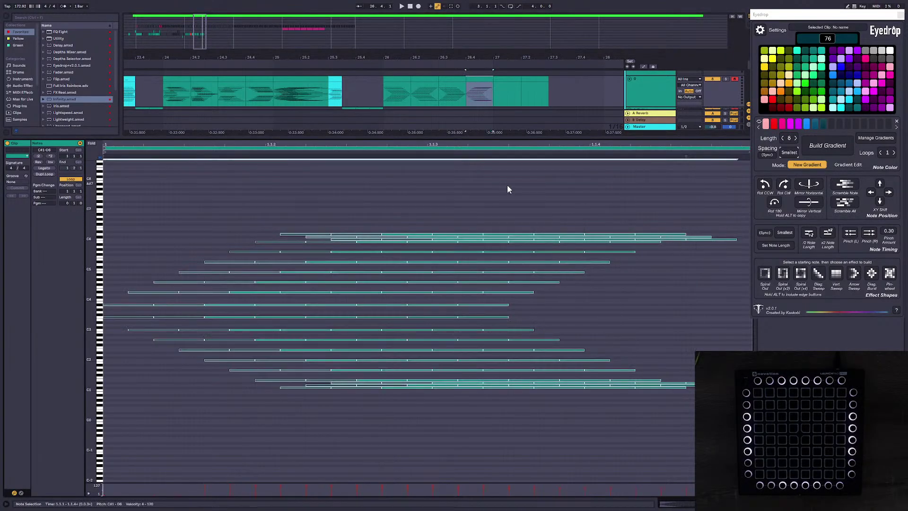
click(481, 87)
click(479, 80)
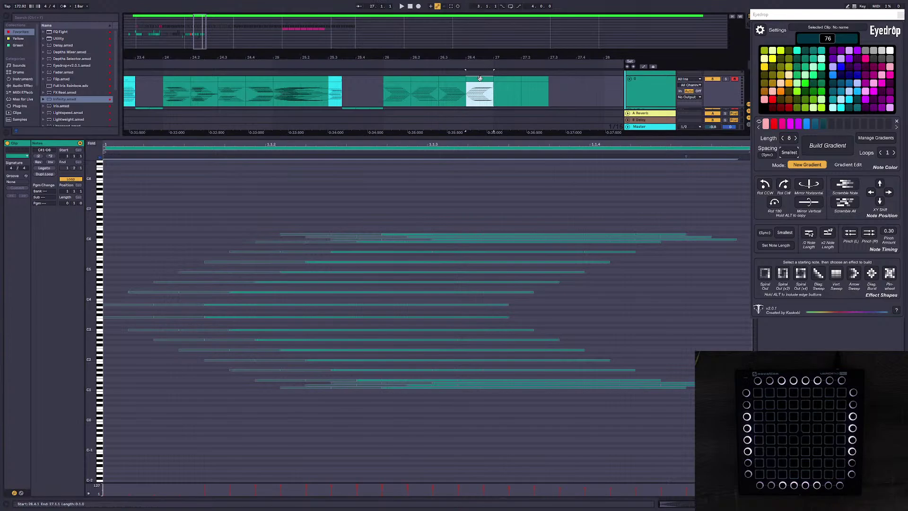
click(563, 222)
drag(713, 192, 149, 481)
click(528, 203)
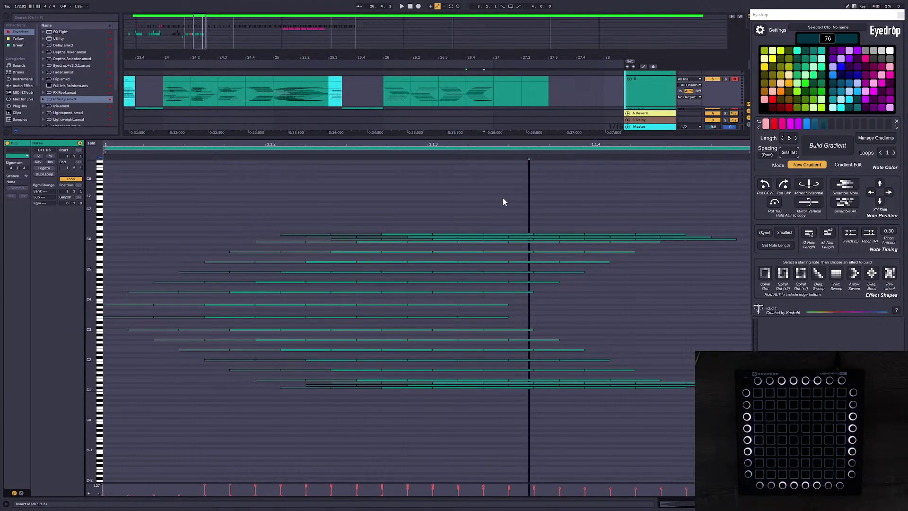
Step: Play back the clip sequence from bar 26
click(480, 80)
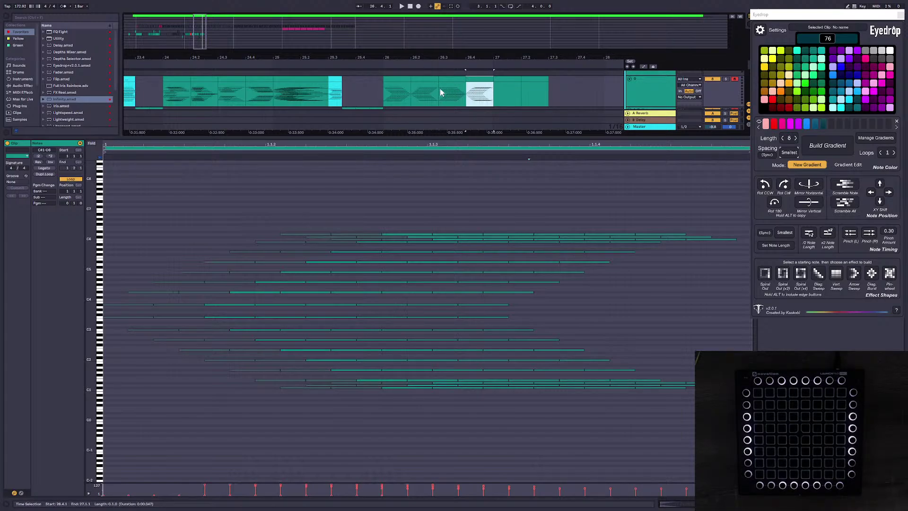
click(391, 79)
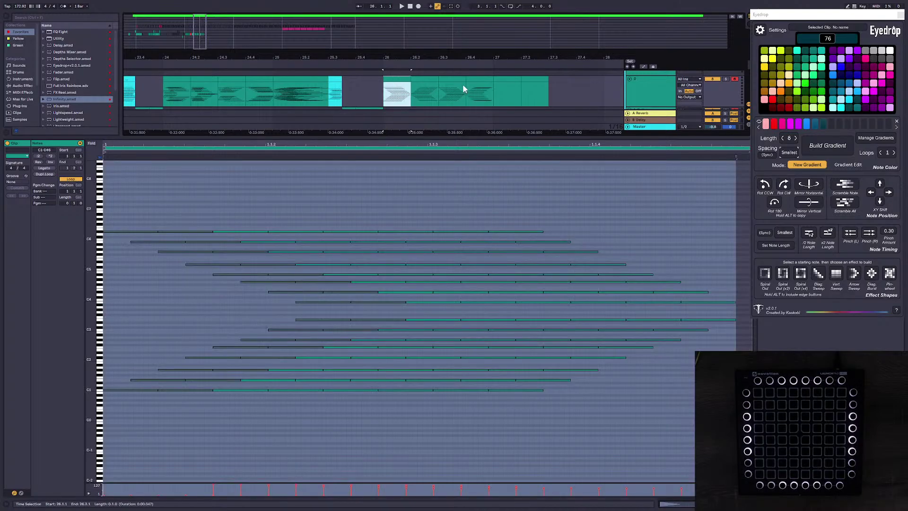
key(space)
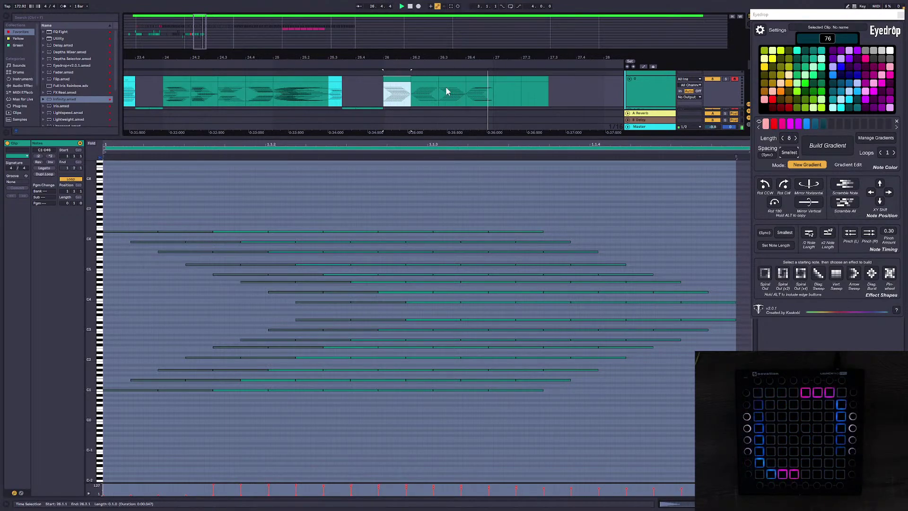
Step: Replace the 26.4 clip with a copy of the 26.3 clip, mirror its notes vertically, and play back from 26.3
click(469, 93)
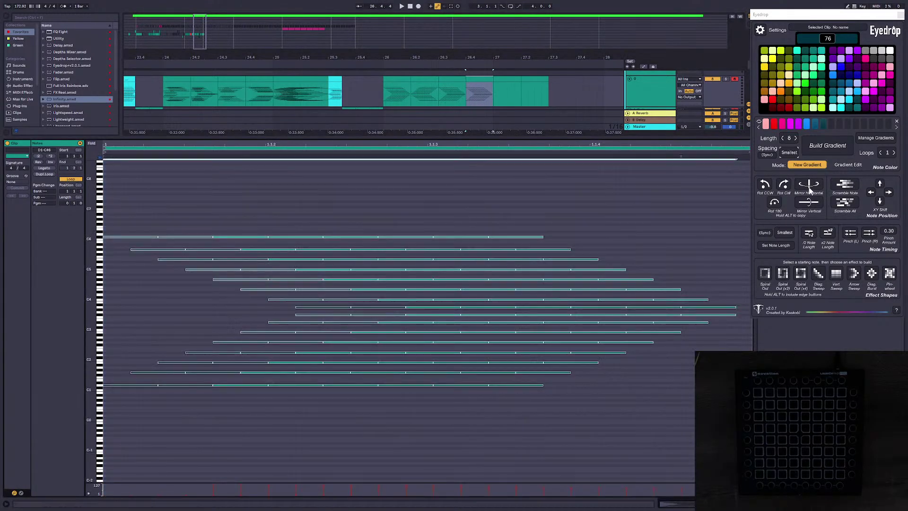
click(809, 203)
click(459, 80)
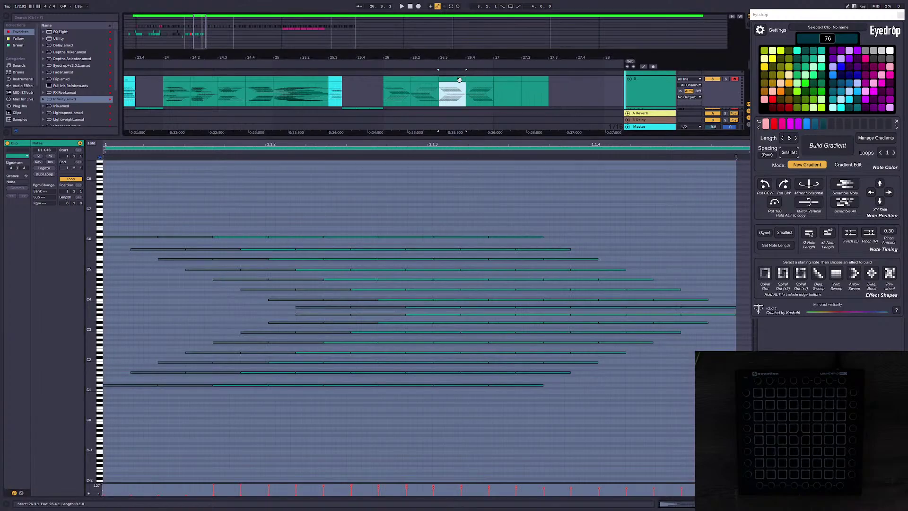
key(space)
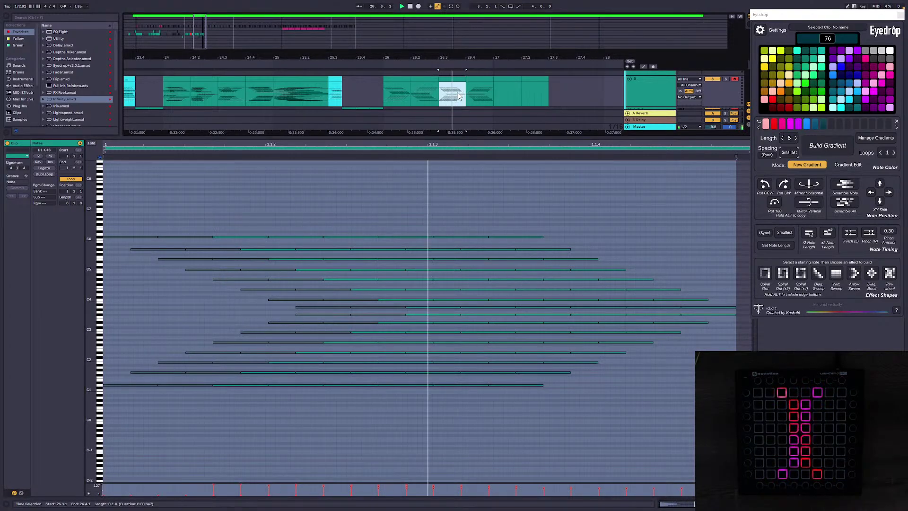
key(space)
Step: Replace the 26.3 clip's notes with ten ascending notes and add a copy of them rotated 180 degrees
click(615, 214)
key(ctrl+a)
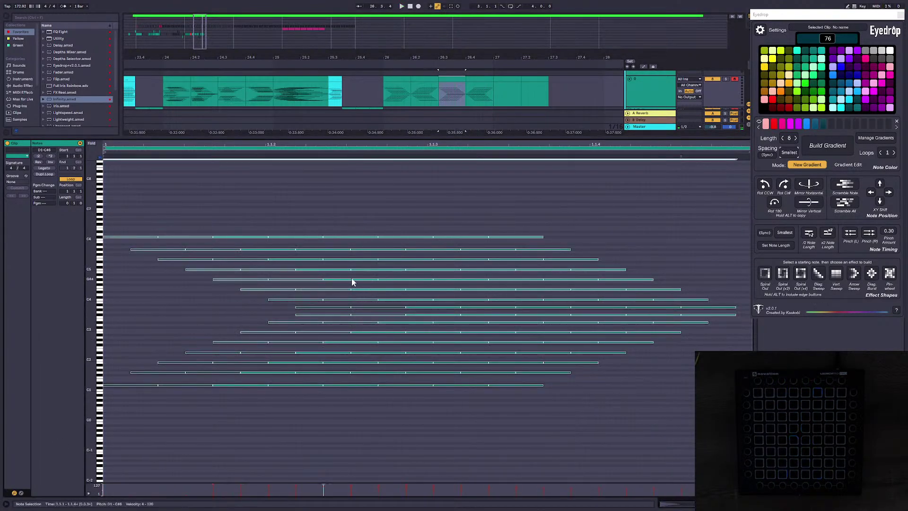
key(Delete)
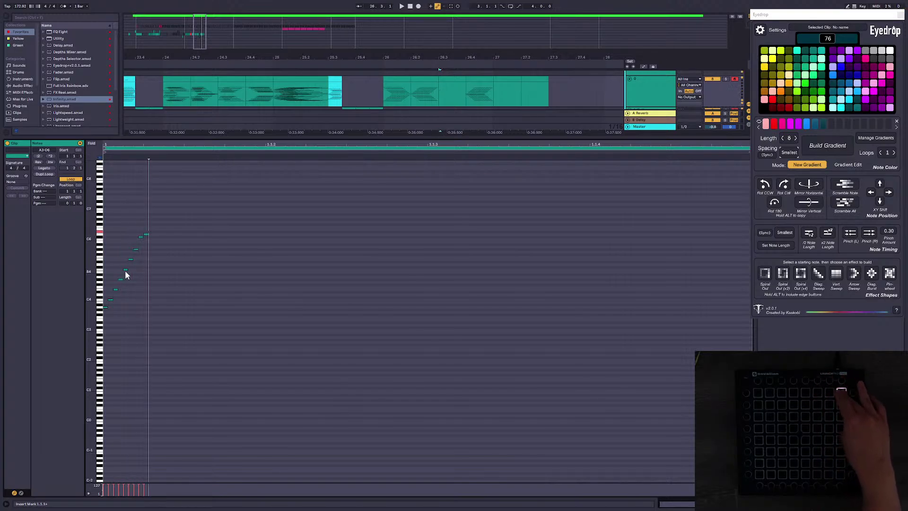
drag(220, 368, 103, 228)
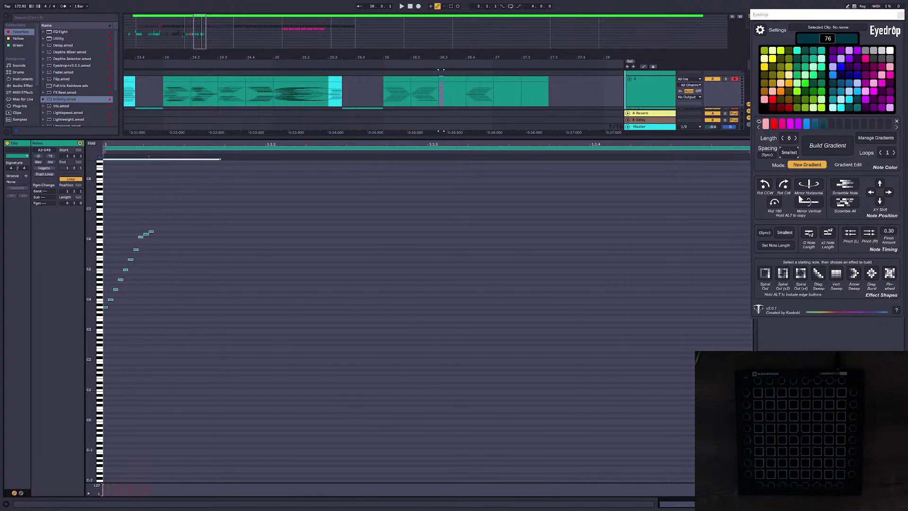
alt+click(805, 201)
Step: Build the length-8 gradient on the 26.3 clip's notes at doubled length, stretched across the clip, and play back from 26.2
click(519, 323)
key(ctrl+a)
click(827, 233)
click(523, 284)
key(ctrl+a)
click(827, 146)
click(367, 260)
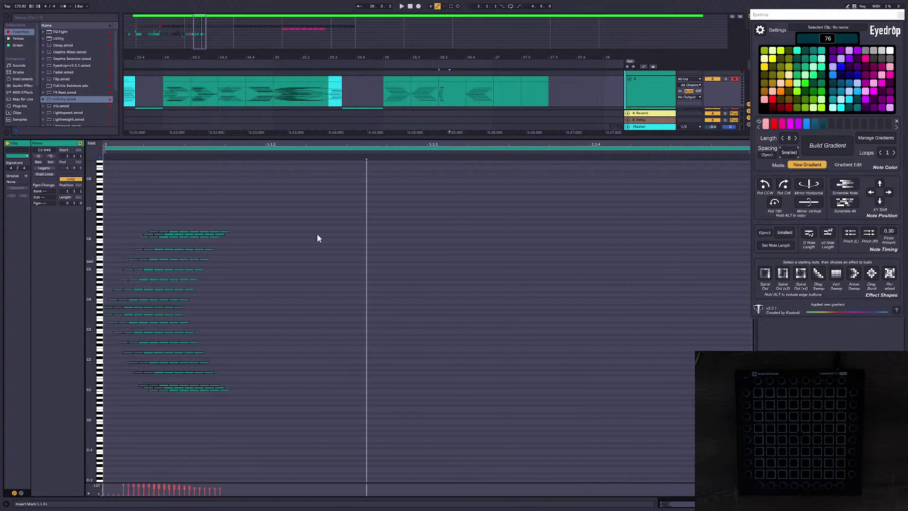
key(ctrl+a)
drag(219, 156, 691, 203)
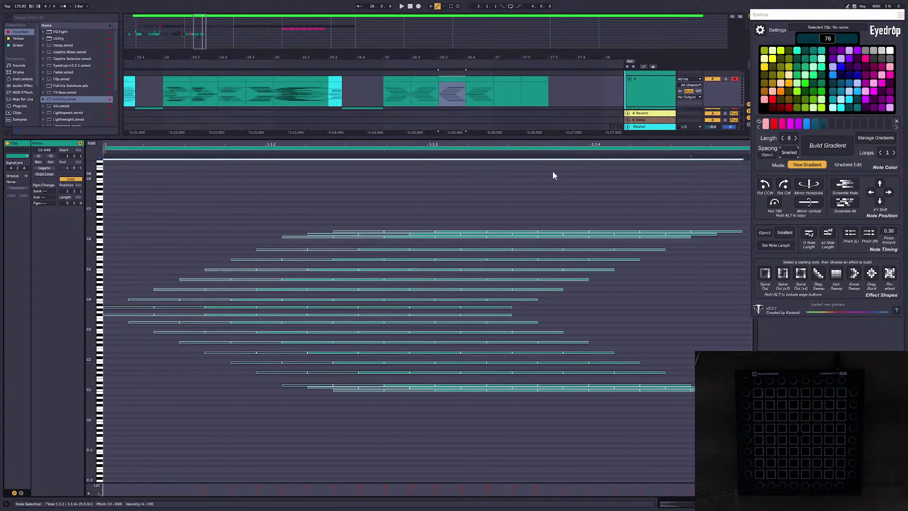
click(428, 79)
key(space)
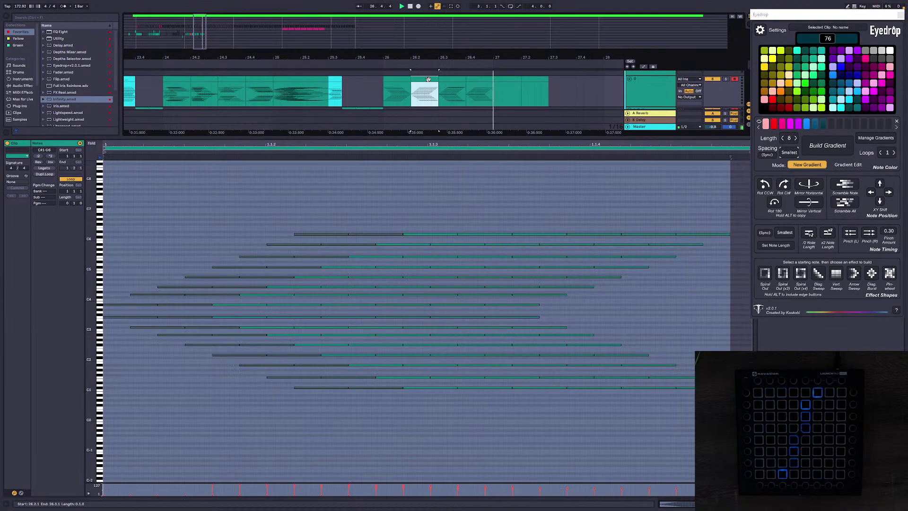
key(space)
Step: Mirror the 26.4 clip's notes horizontally and play back from 26.3
click(453, 79)
click(480, 80)
click(582, 203)
key(ctrl+a)
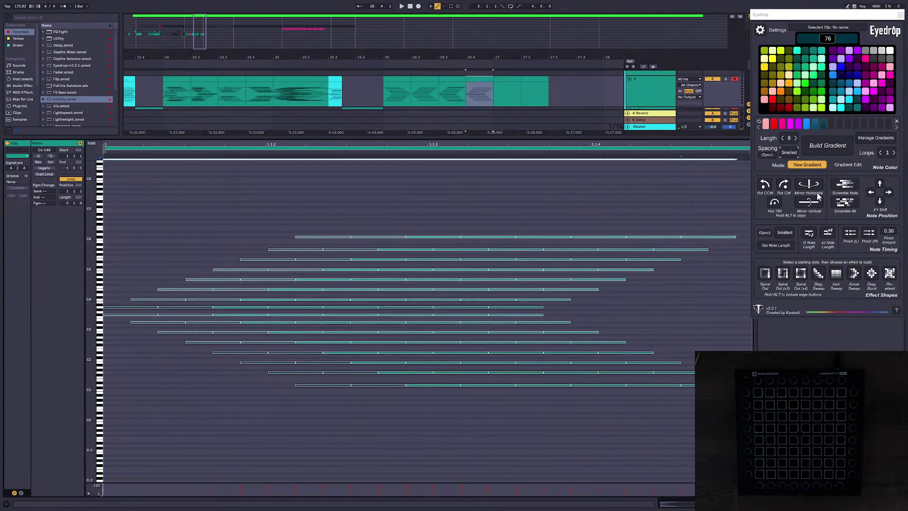
click(816, 195)
click(460, 78)
key(space)
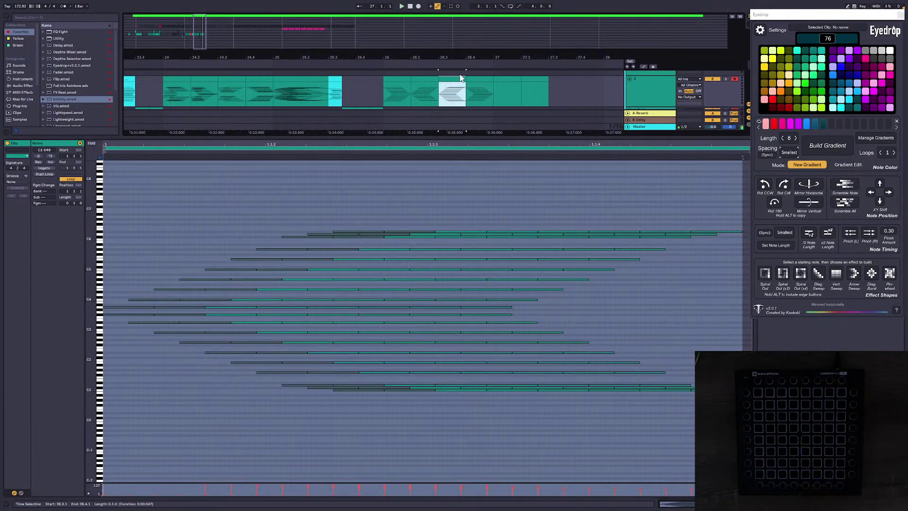
key(space)
key(space)
key(space)
Step: Enlarge the arrangement area and swap the order of the clips at 26.3 and 26.4 on their track
click(459, 85)
scroll(464, 91, down, 2)
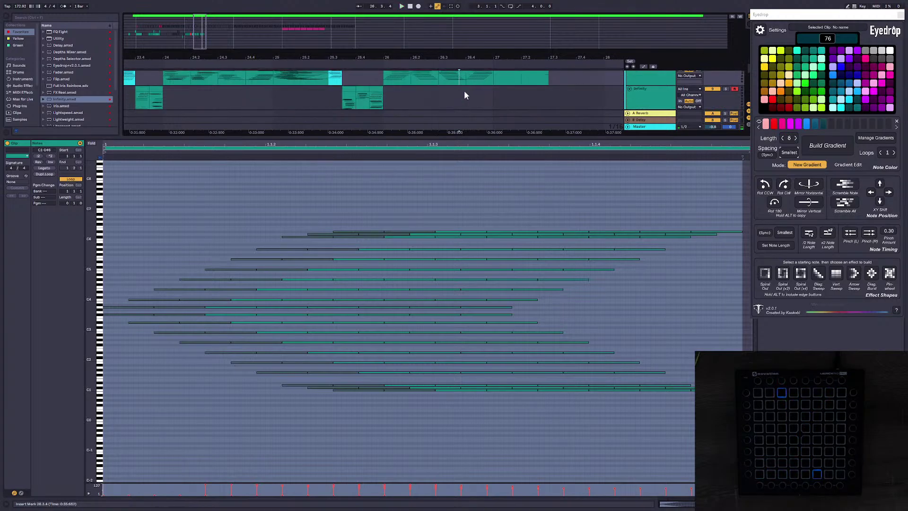
scroll(464, 92, up, 2)
scroll(465, 93, down, 1)
drag(485, 137, 485, 323)
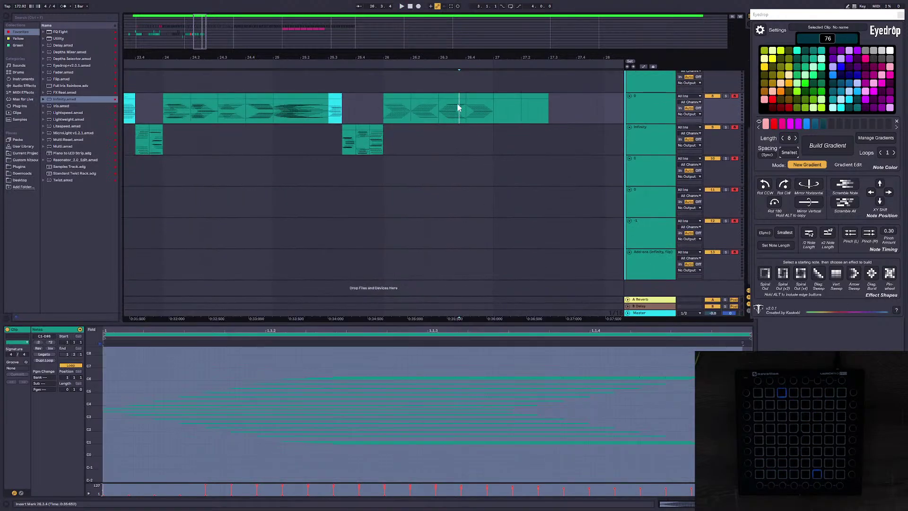
mouse_move(457, 96)
mouse_down()
mouse_move(480, 140)
mouse_move(452, 101)
mouse_up()
click(478, 91)
drag(474, 127, 469, 96)
key(ctrl+z)
drag(481, 127, 479, 102)
Step: Play back the reordered clips from 26.2 and again from bar 26
click(429, 96)
key(space)
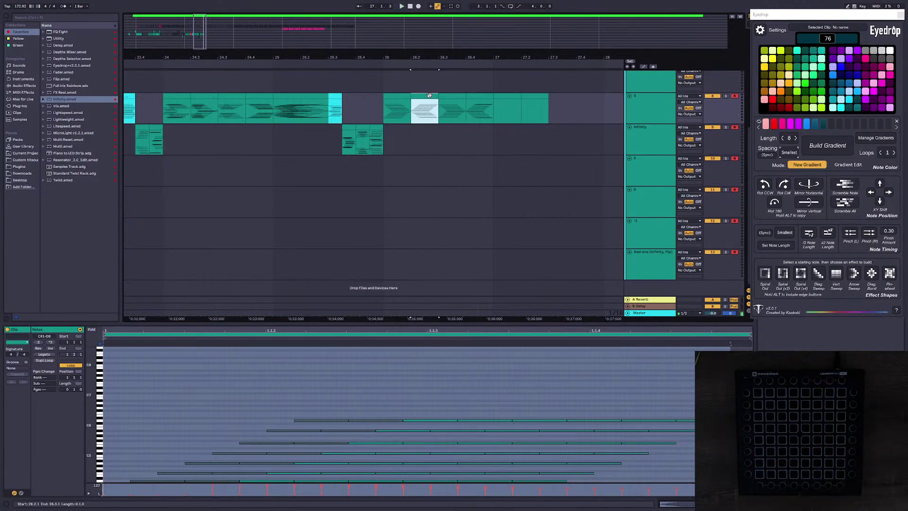
click(404, 113)
key(space)
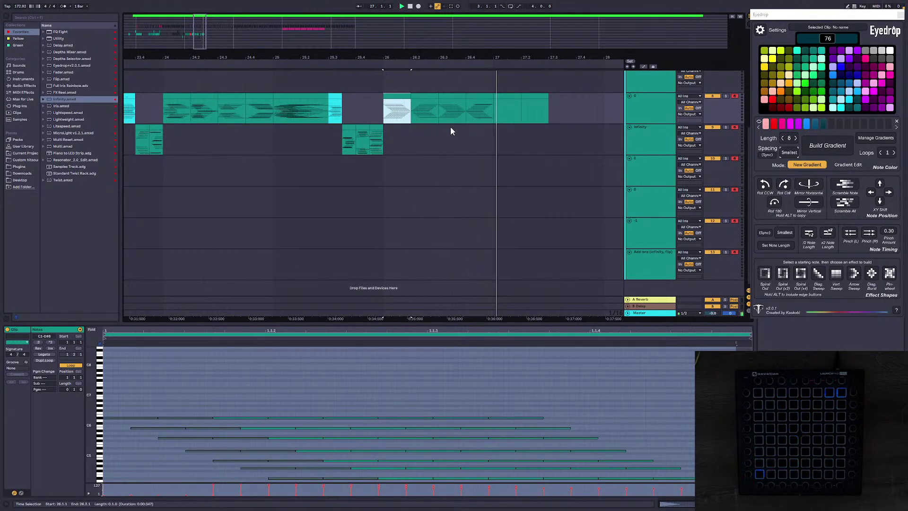
key(space)
Step: Enter twelve notes in a V shape in the empty clip at bar 27 and add a copy rotated 180 degrees
click(480, 96)
click(507, 96)
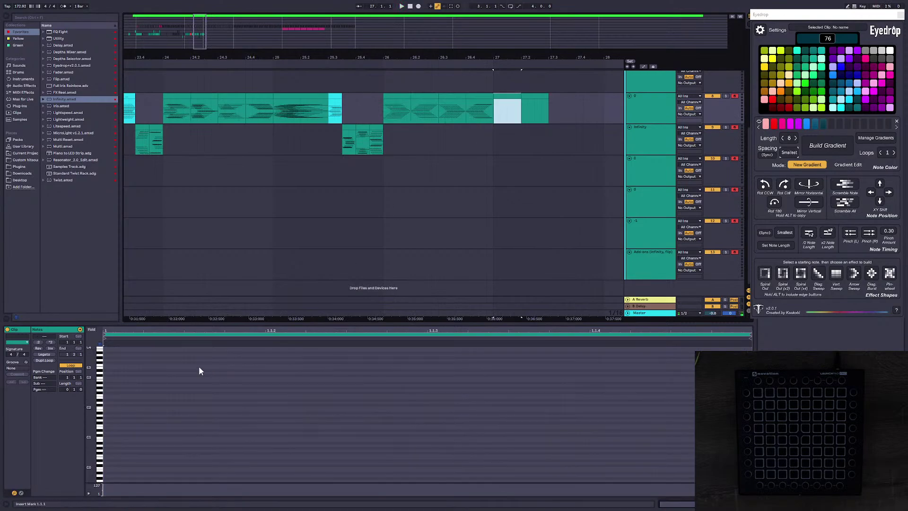
click(114, 364)
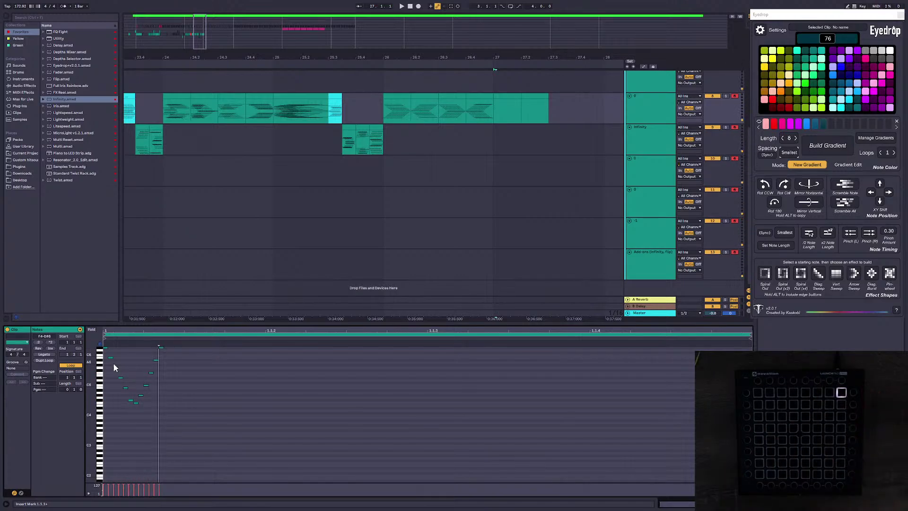
key(Left)
key(Left)
key(Left)
key(Left)
key(Left)
key(Left)
key(Left)
key(Left)
key(Left)
key(Left)
key(Left)
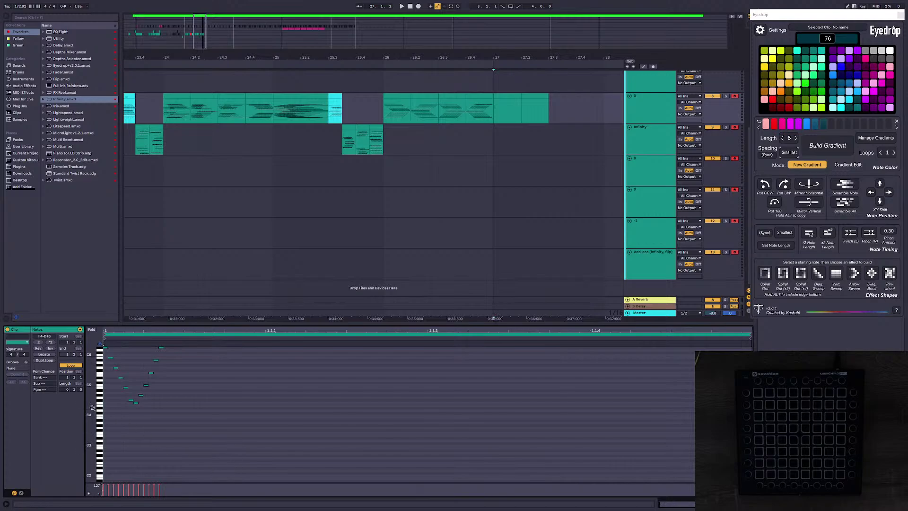
alt+click(774, 202)
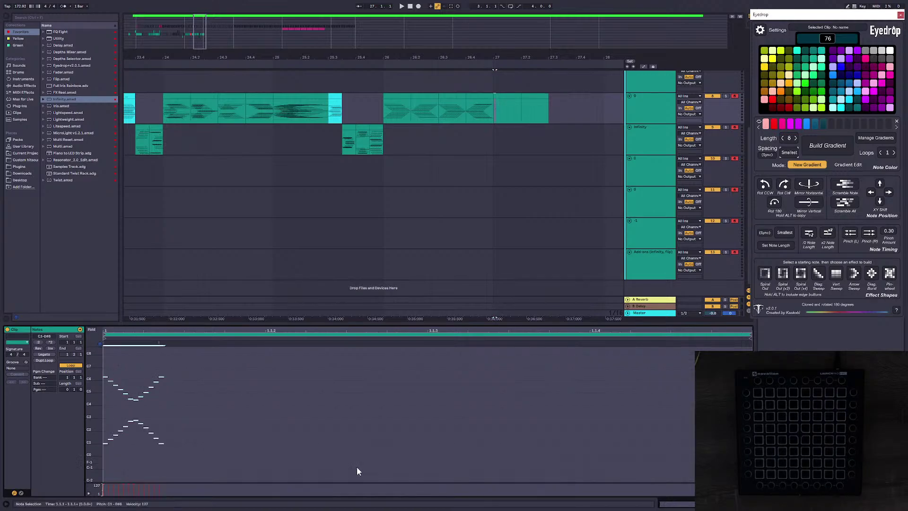
Step: Double the note lengths in the bar 27 clip, build a gradient, stretch the notes across the clip and play it back
click(827, 231)
click(830, 143)
drag(230, 344, 503, 362)
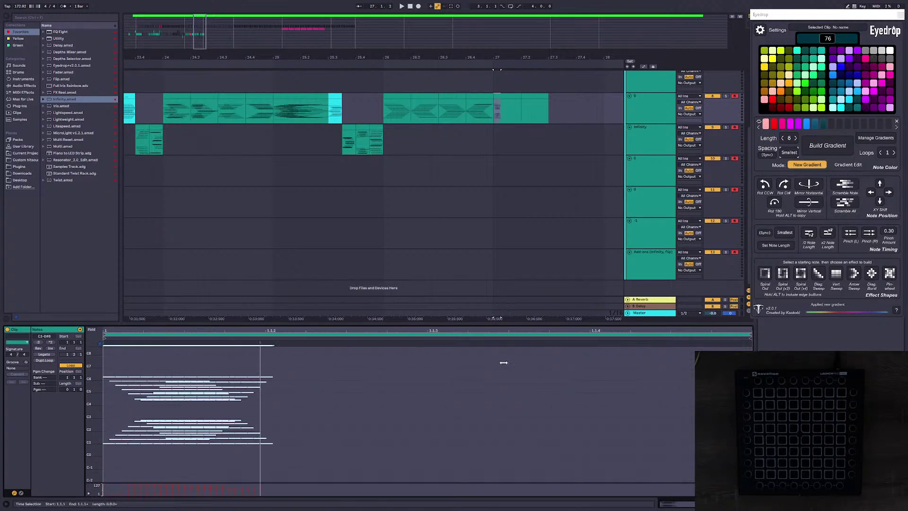
key(space)
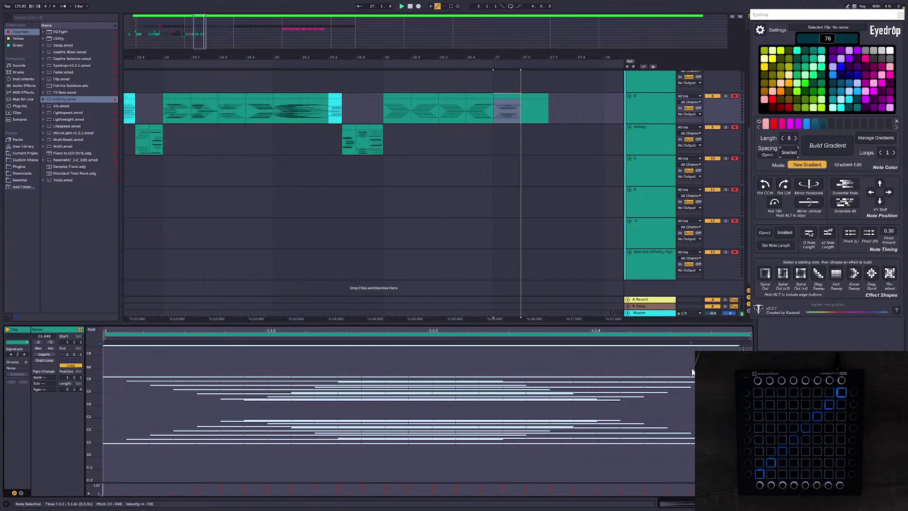
key(space)
Step: Enter a note pattern in small steps in the empty clip at 27.2 and add a copy rotated 180 degrees
click(536, 96)
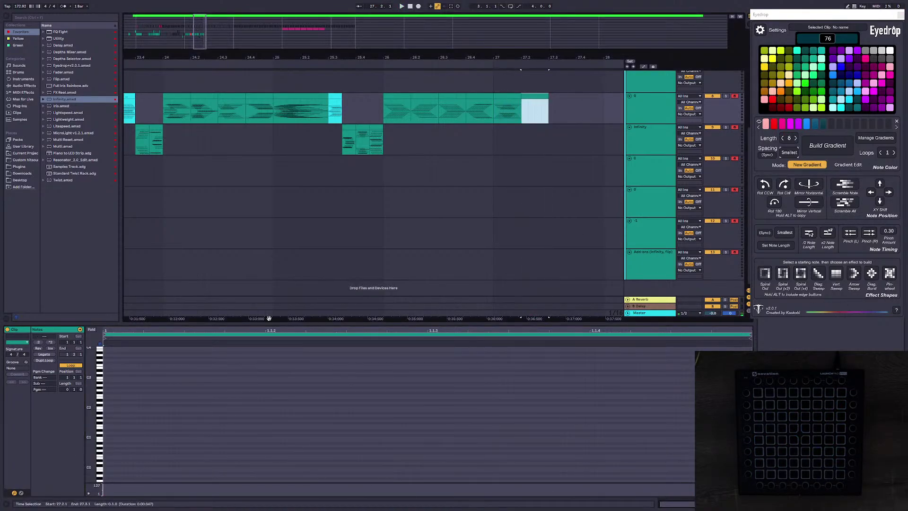
click(112, 364)
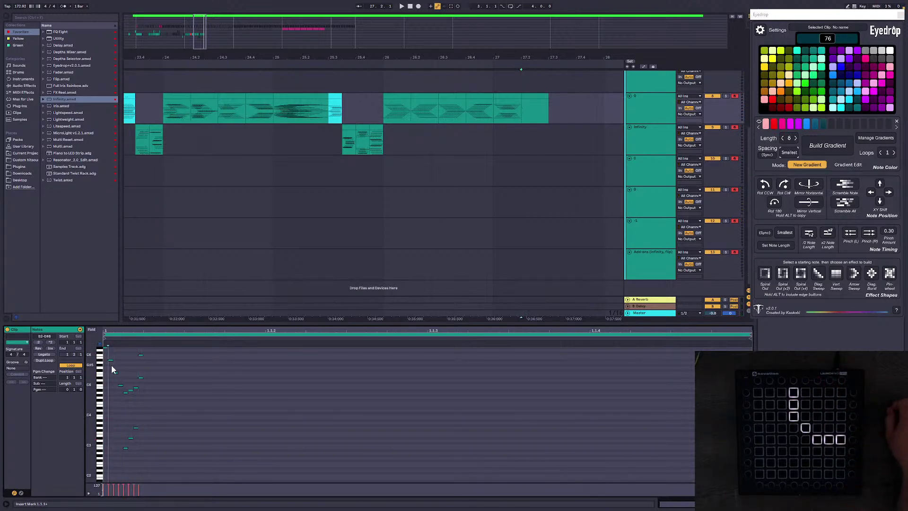
key(Left)
key(Left)
key(Left)
key(Left)
key(Left)
key(Left)
key(Left)
key(Left)
key(Left)
key(Left)
key(Left)
key(Left)
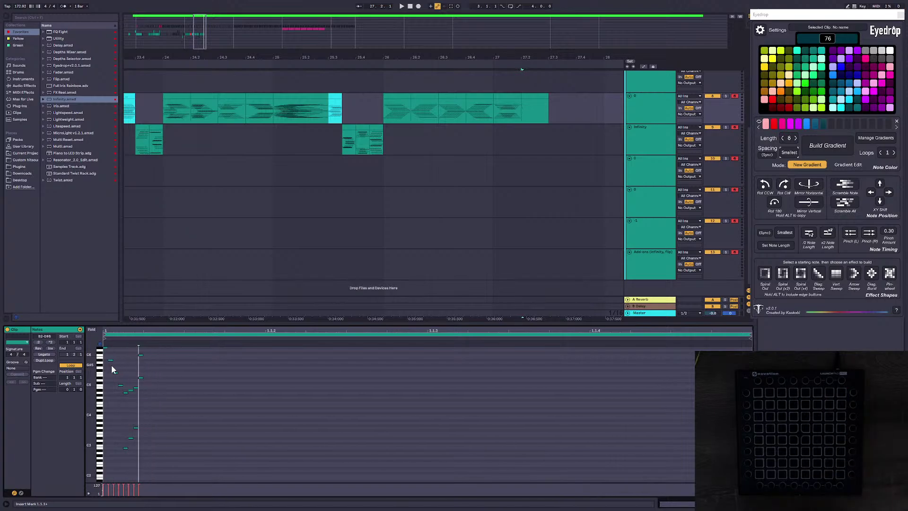
click(204, 439)
key(ctrl+a)
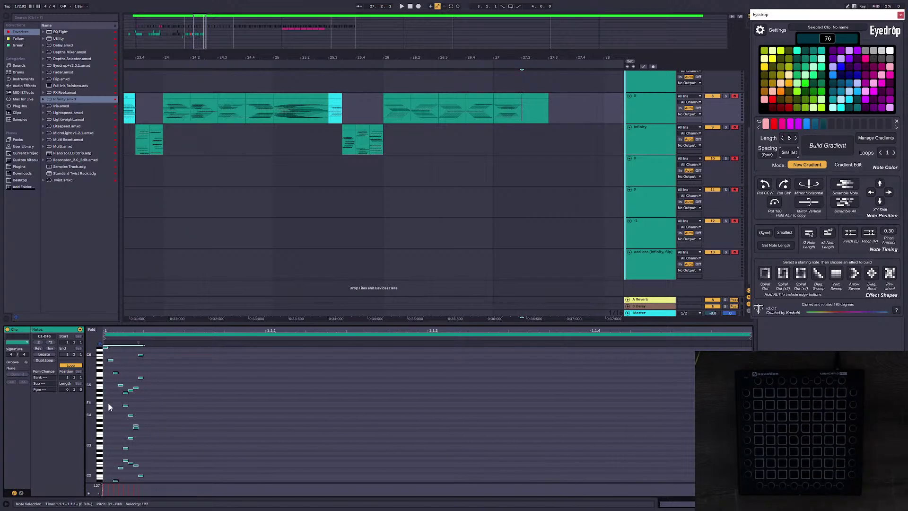
alt+click(771, 208)
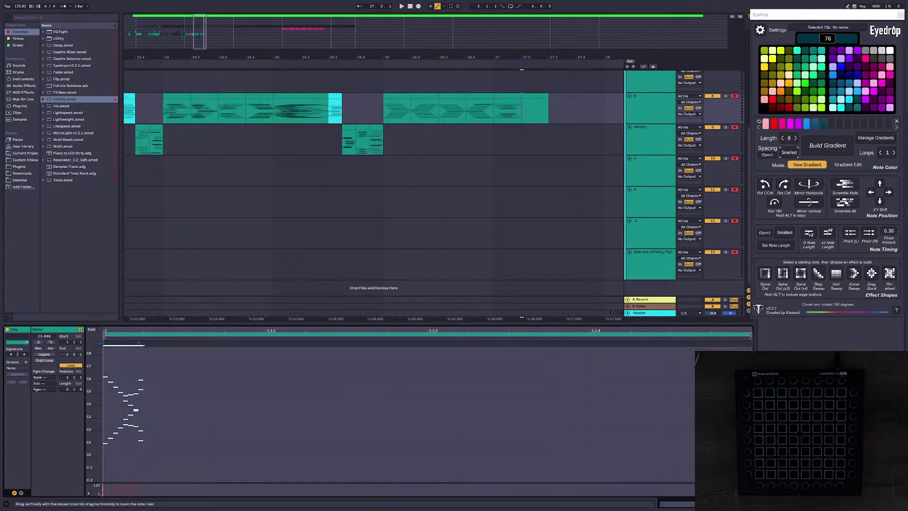
Step: Build a gradient on the 27.2 clip's notes, stretch them across the clip, pinch them left by 0.30 and play back
click(823, 154)
drag(208, 348, 677, 350)
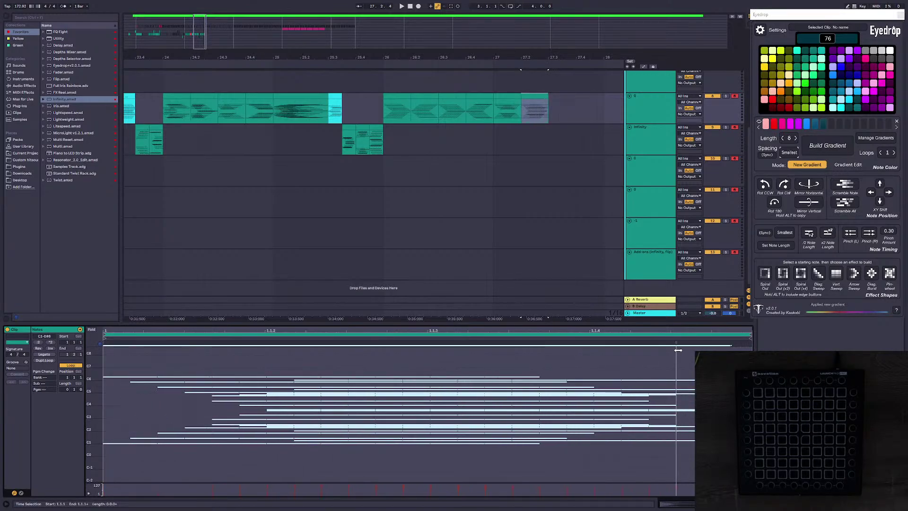
click(857, 237)
key(space)
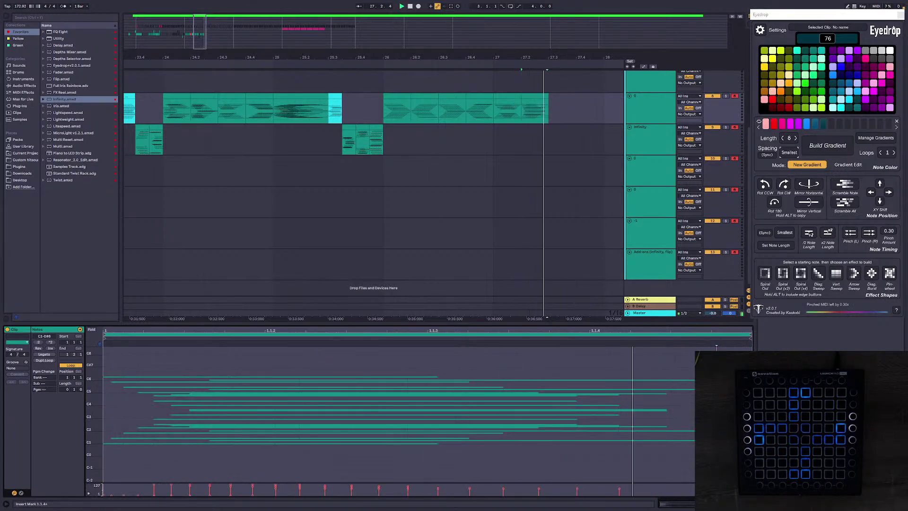
key(ctrl+a)
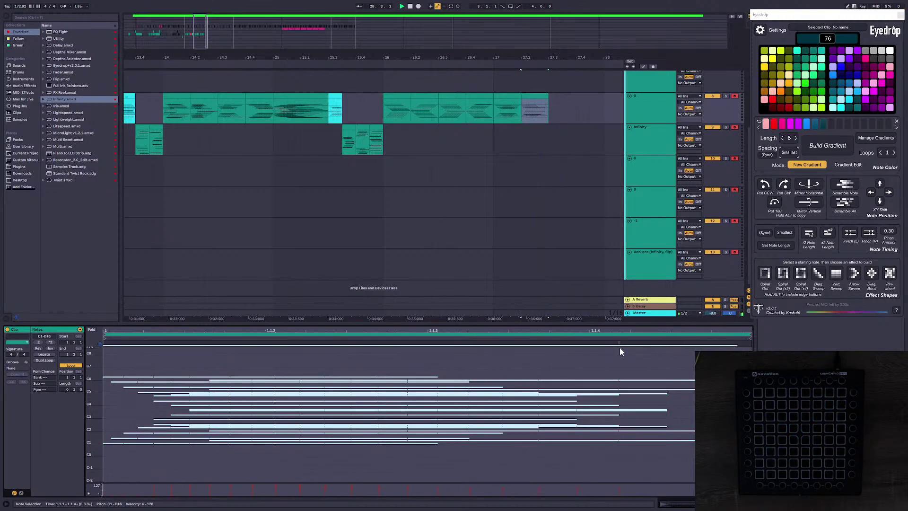
Step: Join the clips at 27 and 27.2 into one, duplicate it to 27.3 and rotate the duplicate's notes 90 degrees clockwise
click(505, 109)
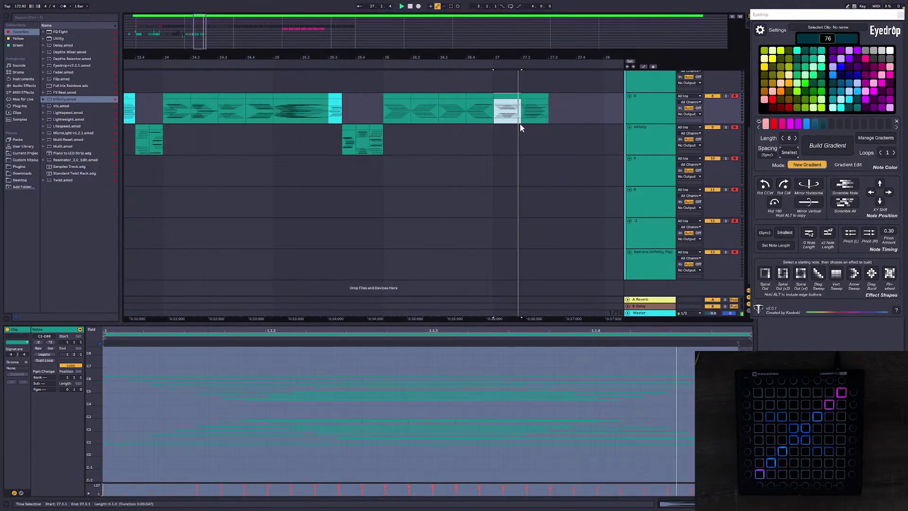
shift+click(541, 98)
key(ctrl+d)
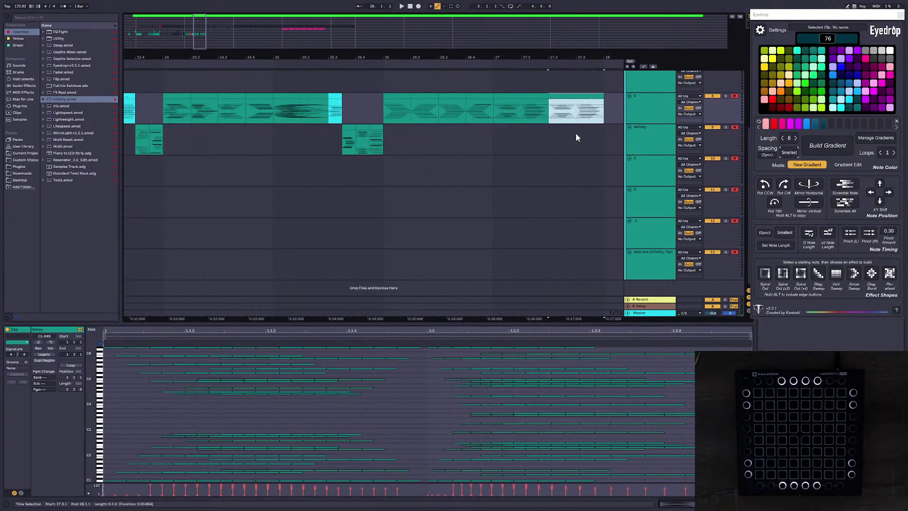
click(784, 184)
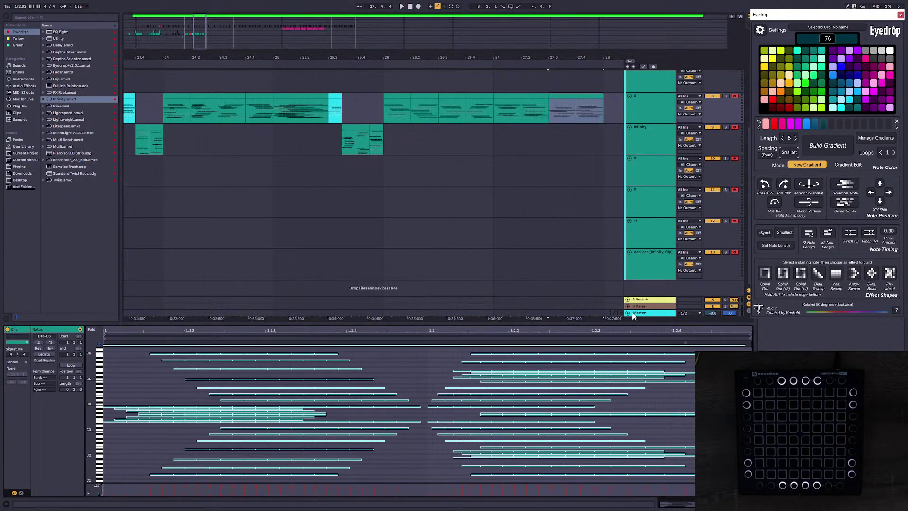
Step: Duplicate the rotated clip from 27.3 to bar 28 and select its notes
click(588, 103)
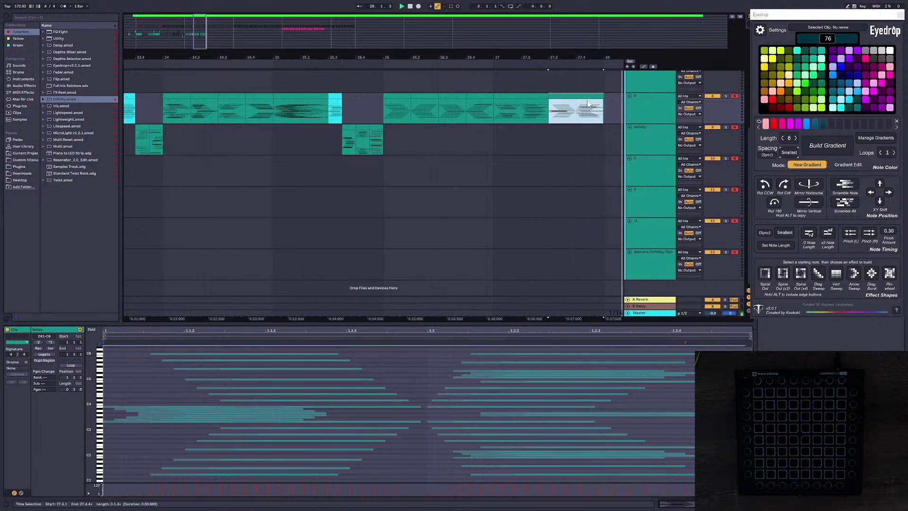
key(ctrl+d)
click(685, 366)
key(ctrl+a)
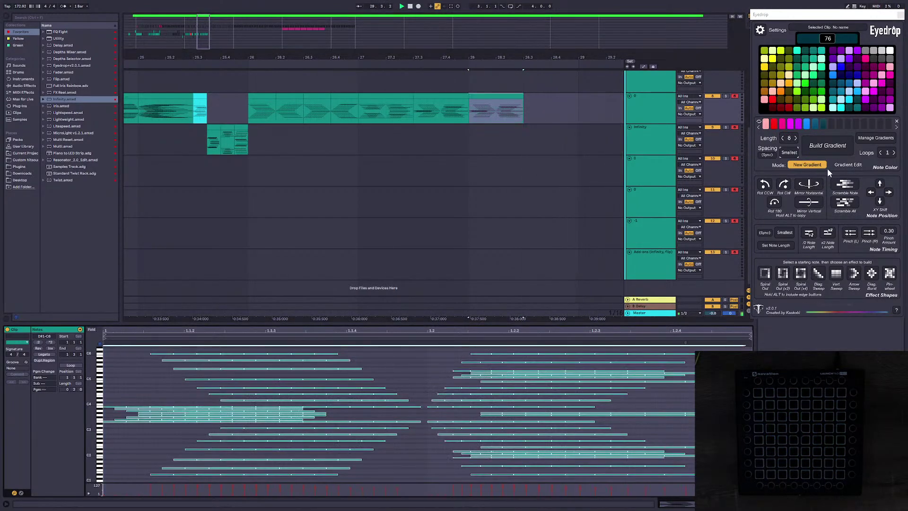
click(486, 98)
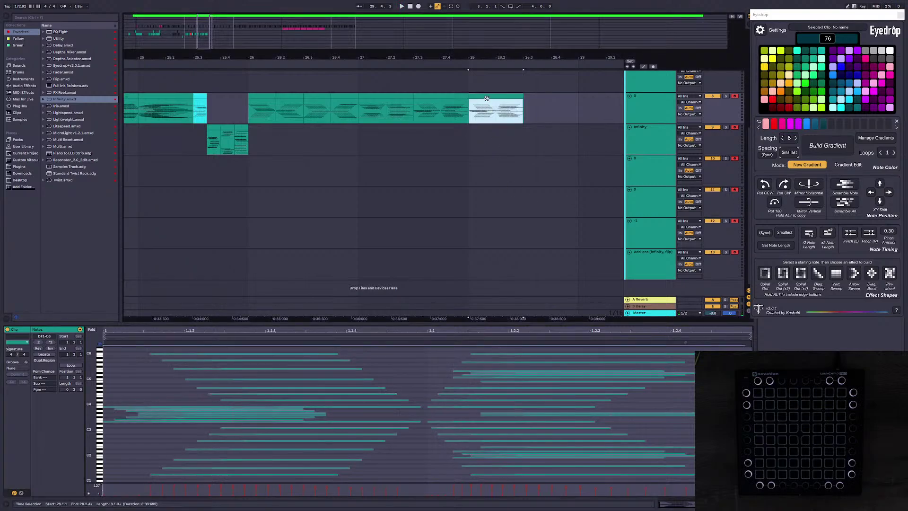
click(529, 140)
Step: Copy the combined clip at bar 27 onto bar 28, replacing the clip there
click(383, 97)
key(ctrl+c)
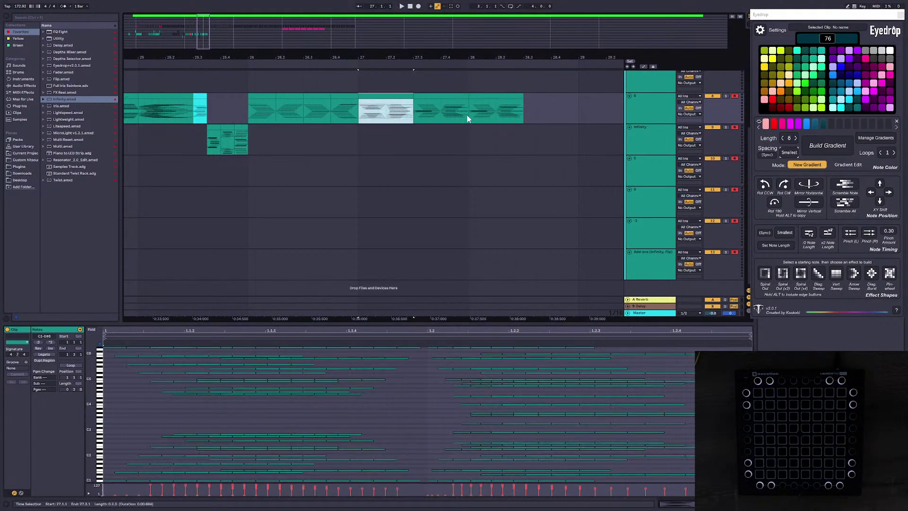
click(466, 115)
key(ctrl+v)
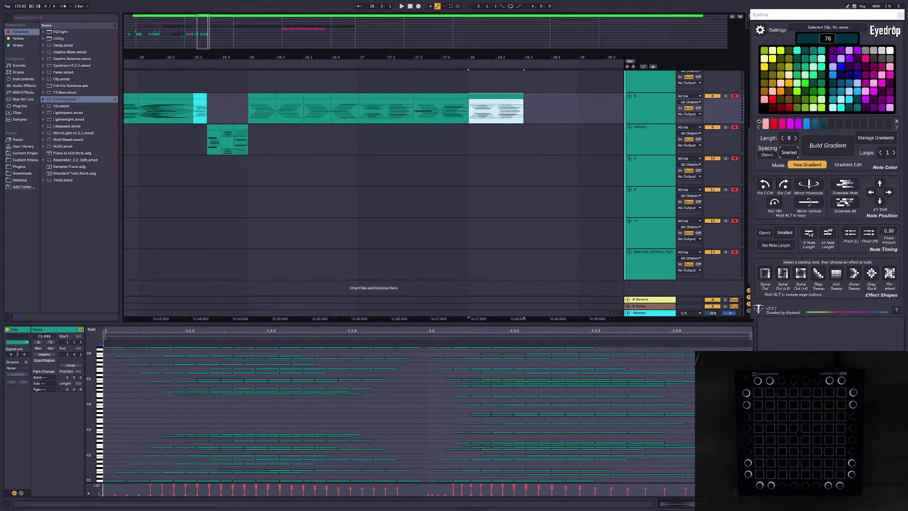
Step: Play back the light show from bar 26 through the clip at bar 28
drag(206, 31, 207, 37)
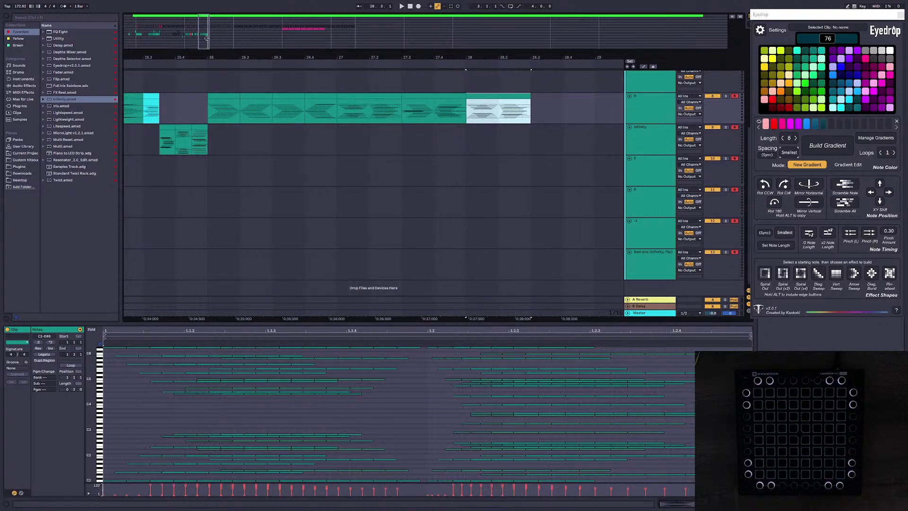
drag(207, 37, 207, 36)
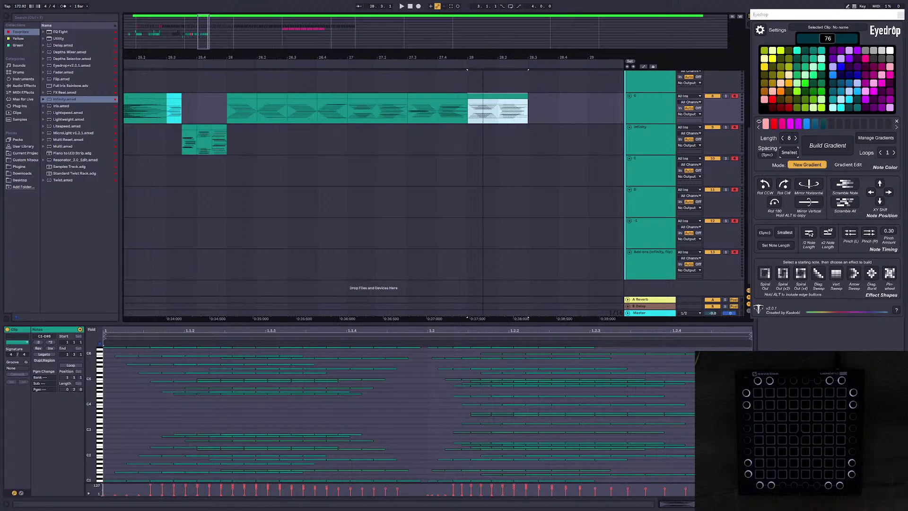
click(233, 97)
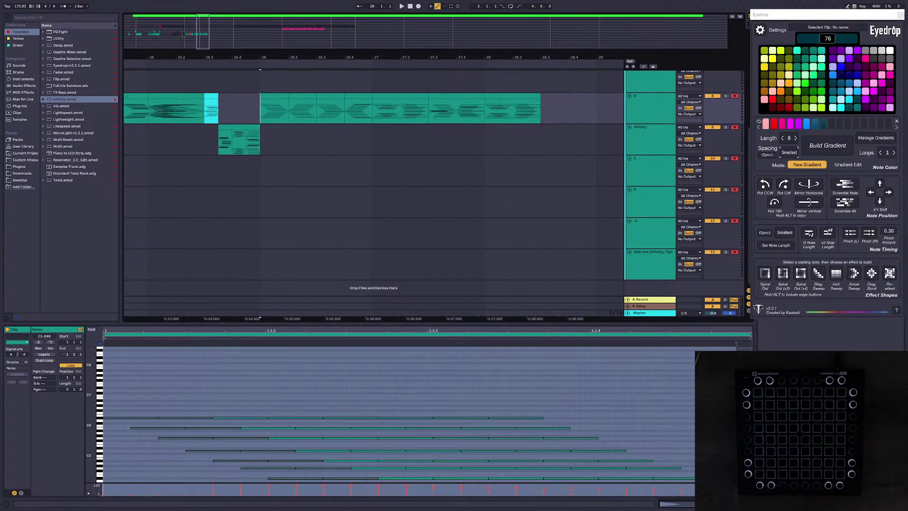
key(space)
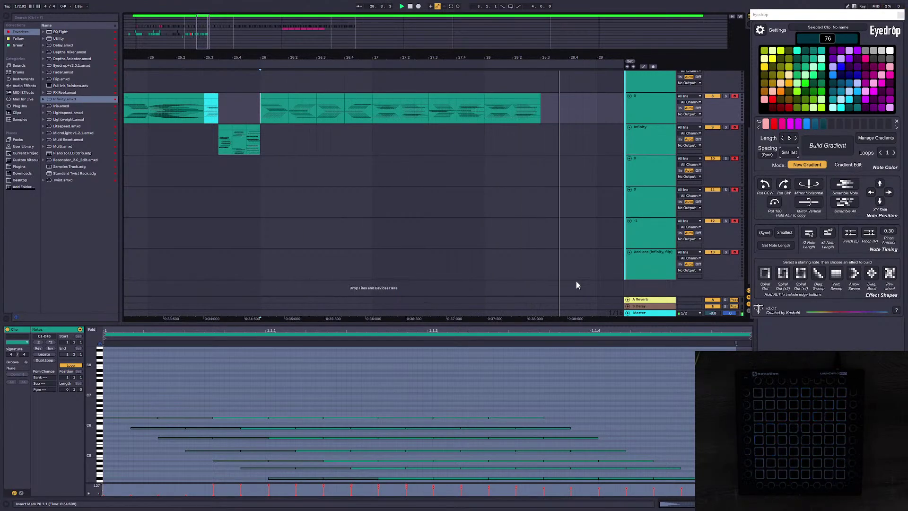
Step: Select all notes in the 27.3 clip and switch the colour mode to Gradient Edit
click(409, 103)
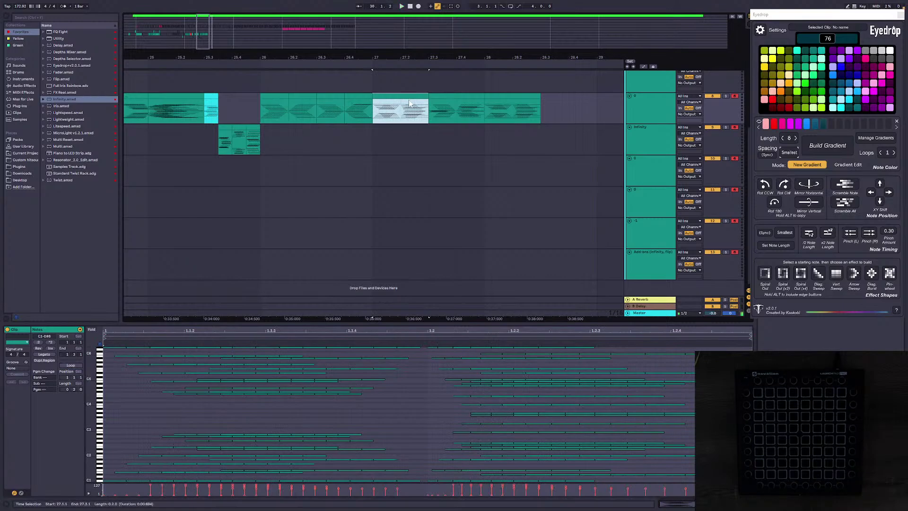
click(478, 103)
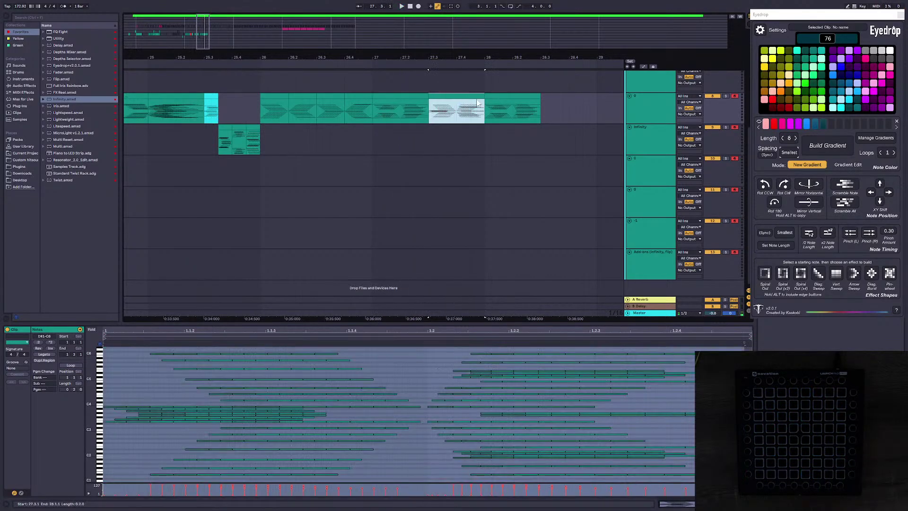
click(852, 164)
click(806, 165)
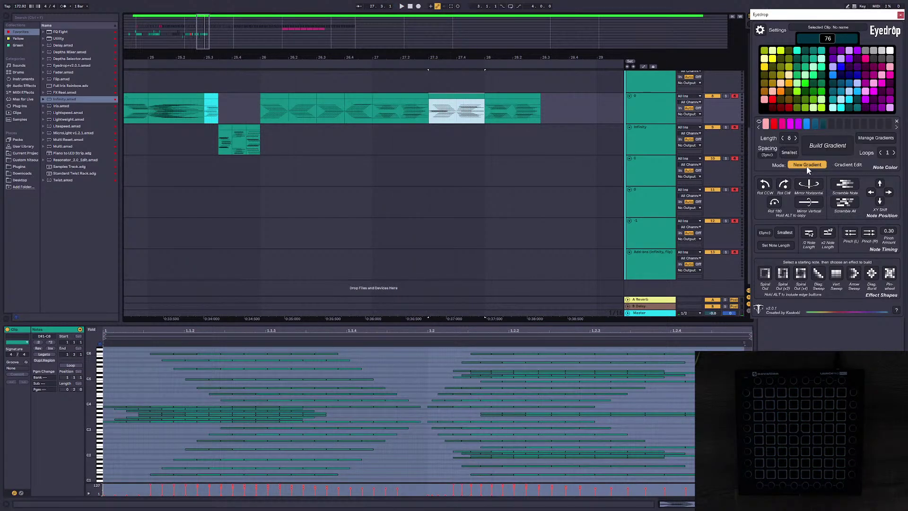
click(393, 379)
key(ctrl+a)
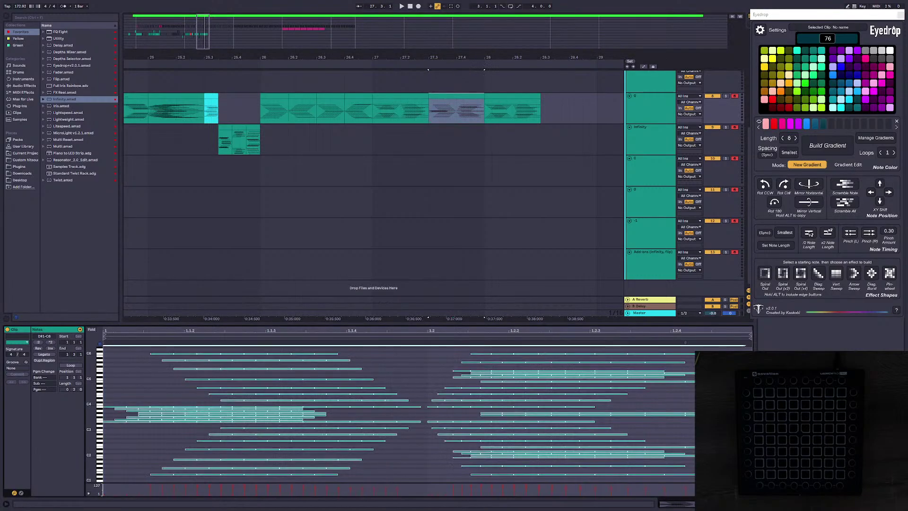
click(844, 165)
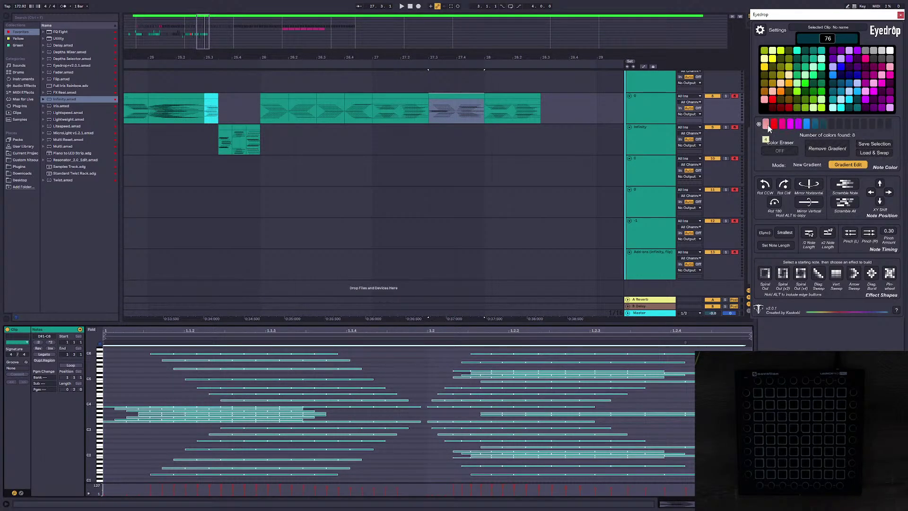
Step: Swap the 27.3 clip's bright gradient colours, from red through magenta to blue, for colours 3, 118, 113, 103 and 78
click(769, 125)
click(789, 110)
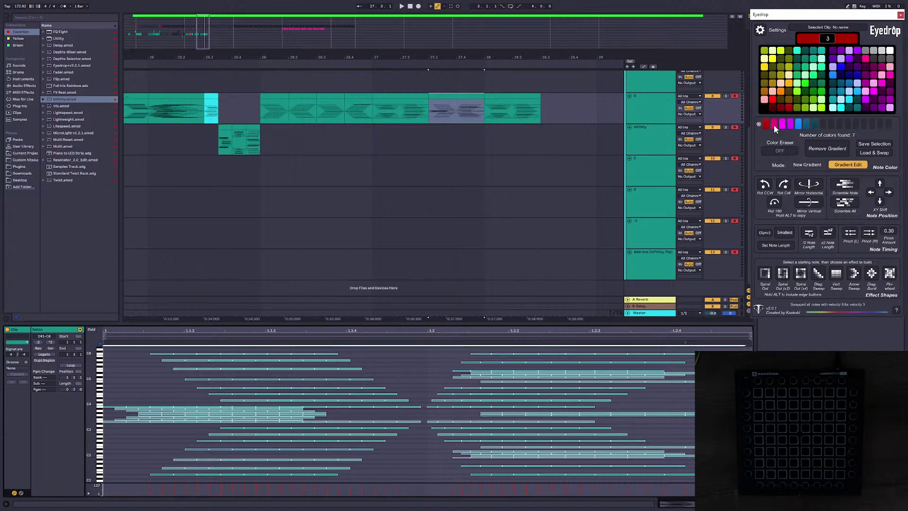
click(783, 124)
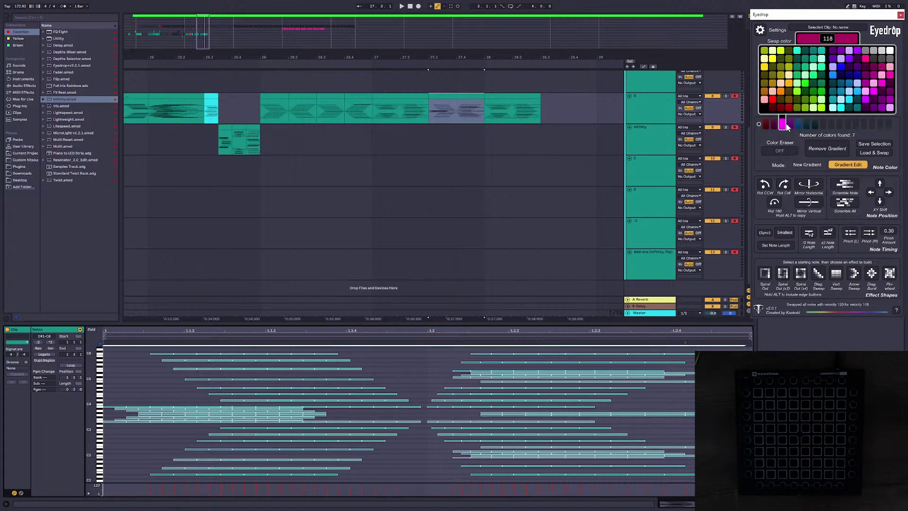
click(875, 78)
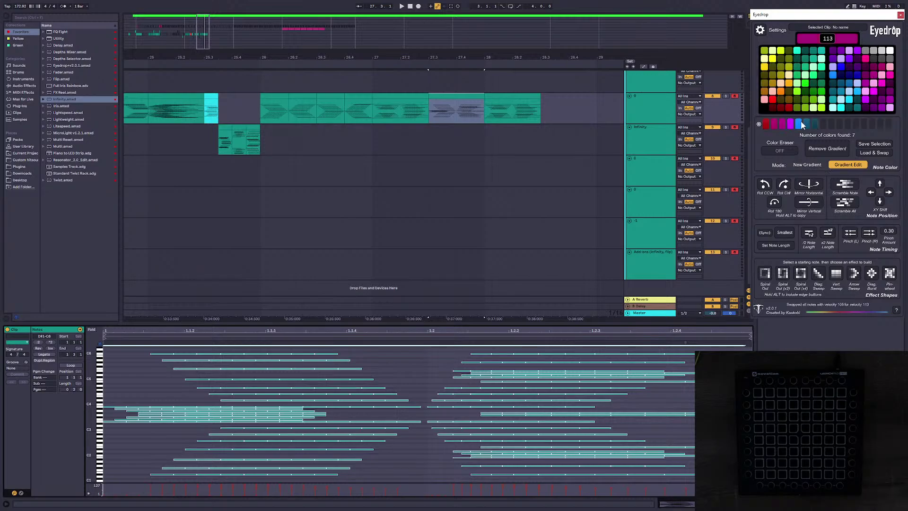
click(889, 104)
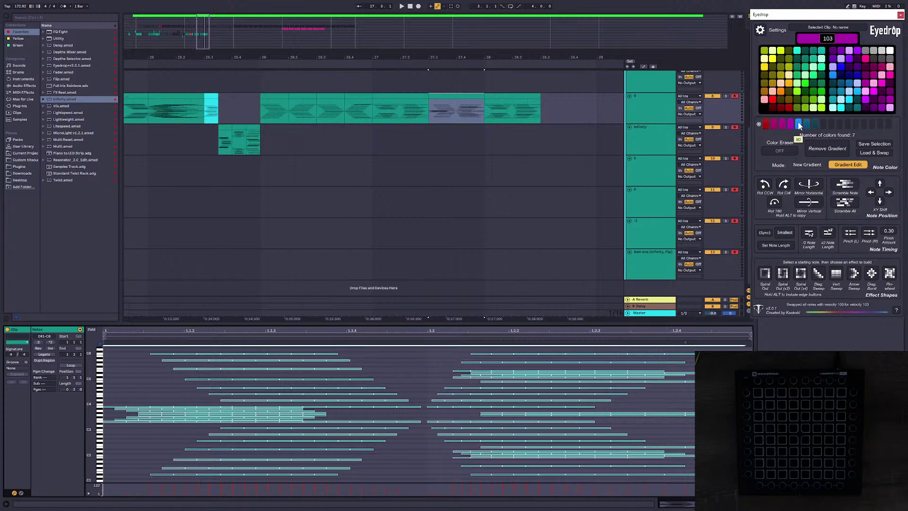
click(849, 89)
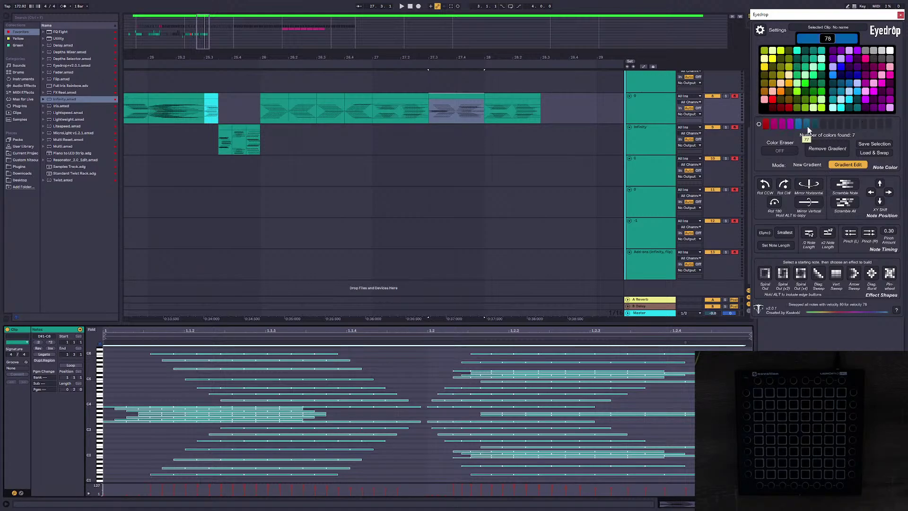
click(807, 126)
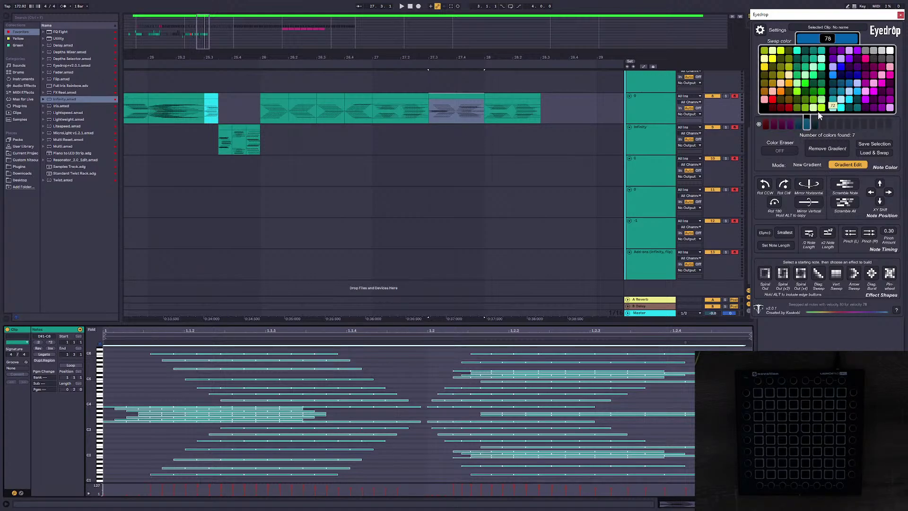
click(808, 125)
Step: Play back the recoloured clip from 27.3, stop, and select the clip
key(space)
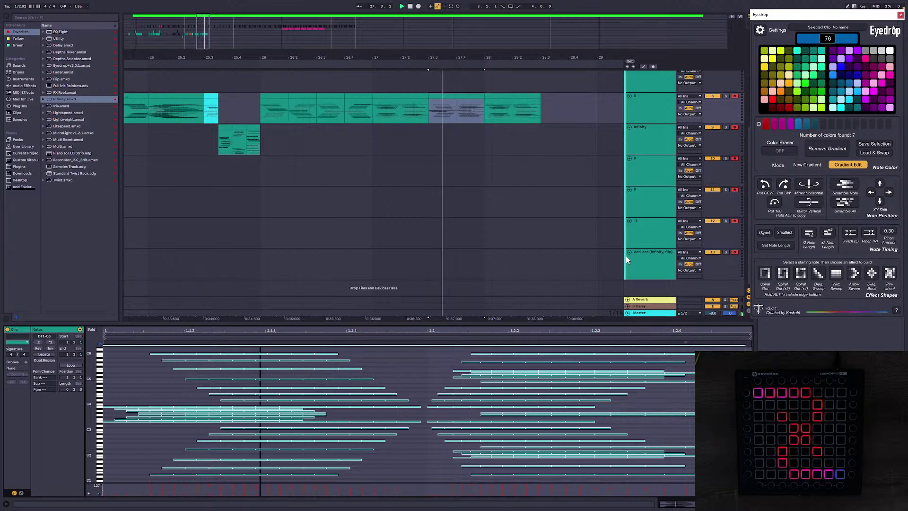
key(space)
click(467, 96)
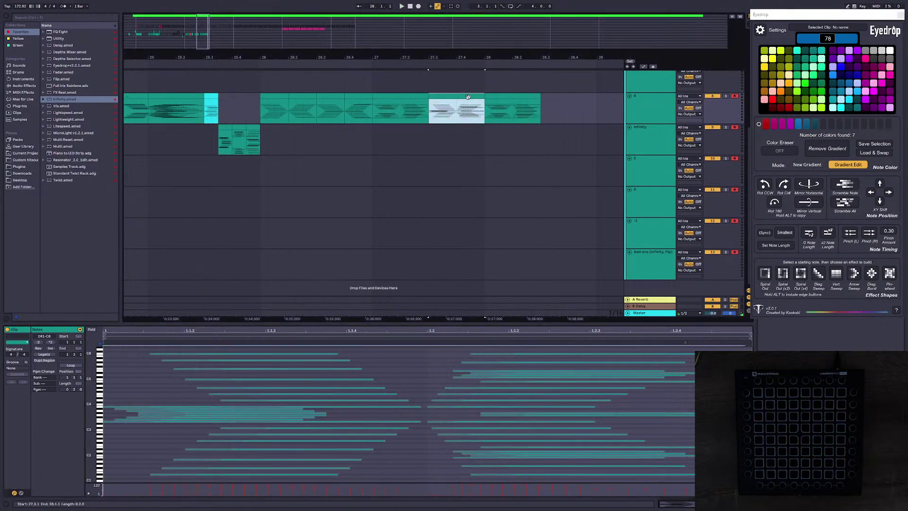
Step: Duplicate the 27.3 clip to bar 28, select all its notes and rotate them 90 degrees clockwise
key(ctrl+d)
click(696, 391)
key(ctrl+a)
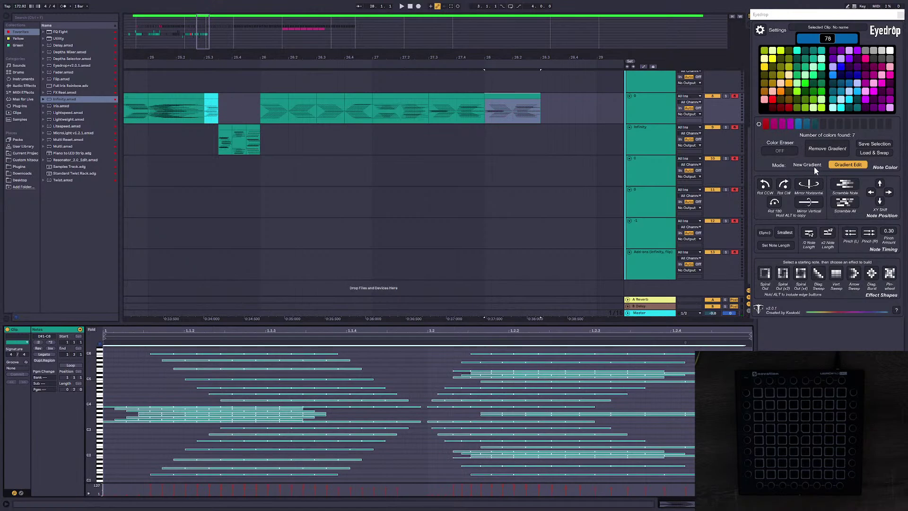
click(785, 187)
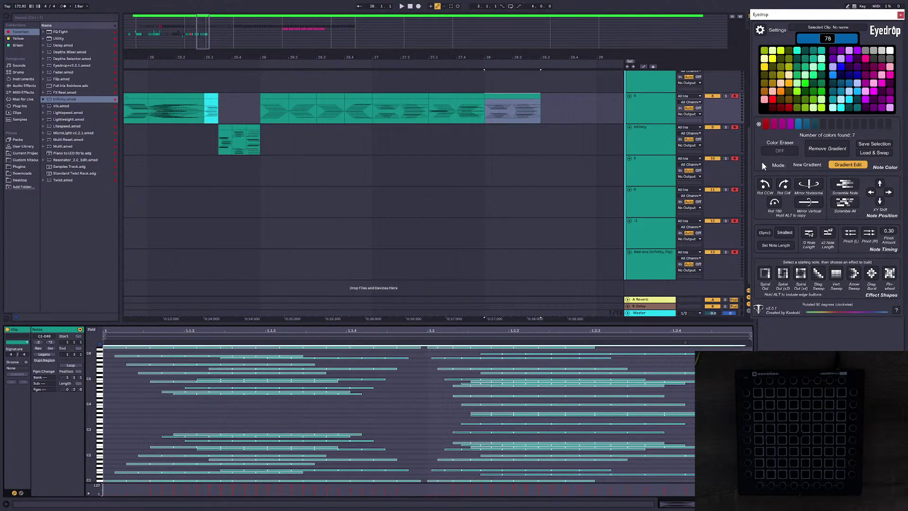
Step: Swap the bar 28 clip's gradient colours, from red through magenta to blue, for colours 2, 117, 107, 97, 77 and 76
click(767, 125)
click(780, 107)
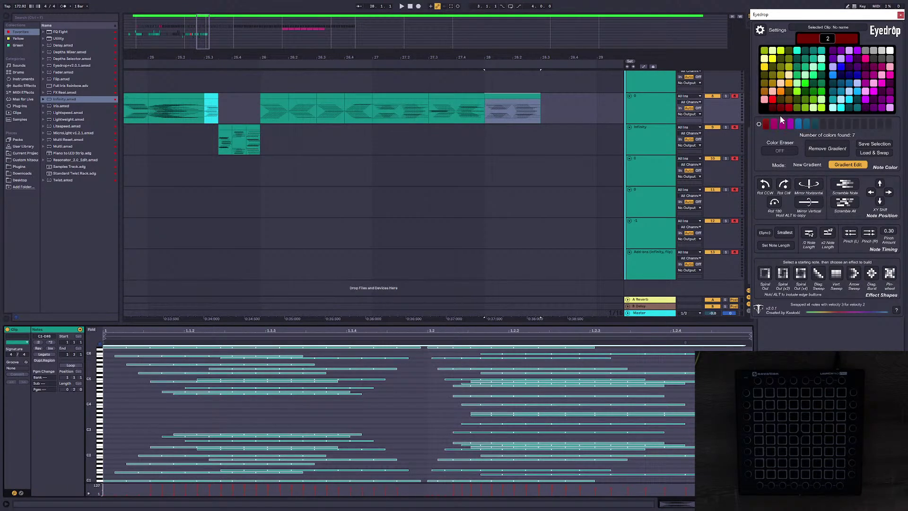
click(773, 124)
click(874, 70)
click(781, 124)
click(889, 95)
click(790, 125)
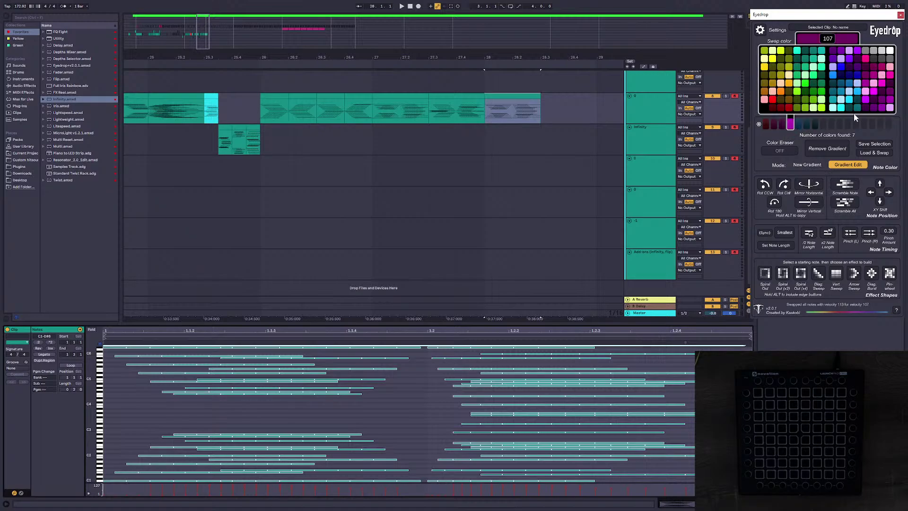
click(873, 106)
click(797, 124)
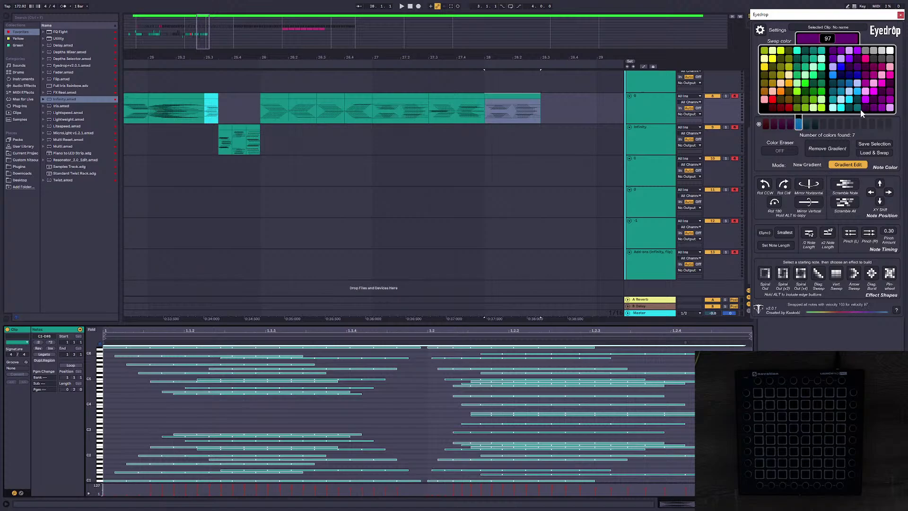
click(843, 89)
click(805, 123)
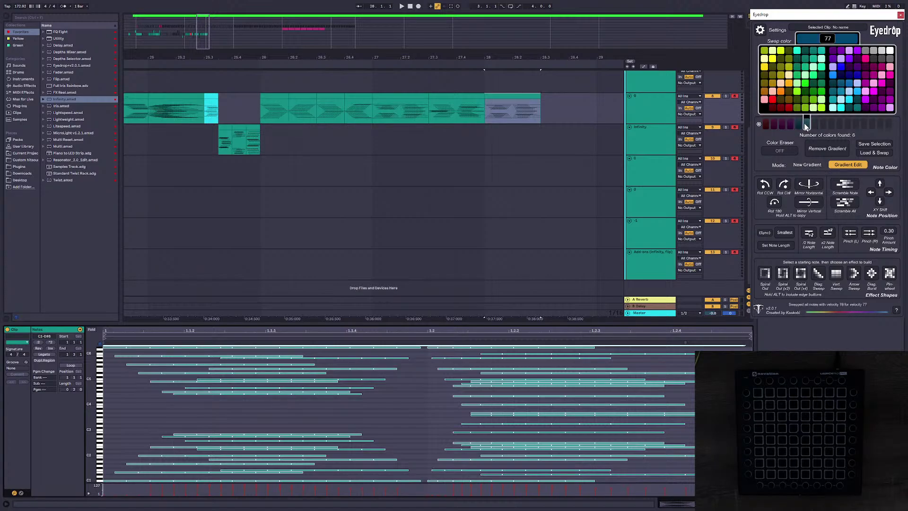
click(832, 85)
Step: Play back the recoloured bar 28 clip, duplicate it to 28.3 and rotate the copy's notes 90 degrees clockwise
key(space)
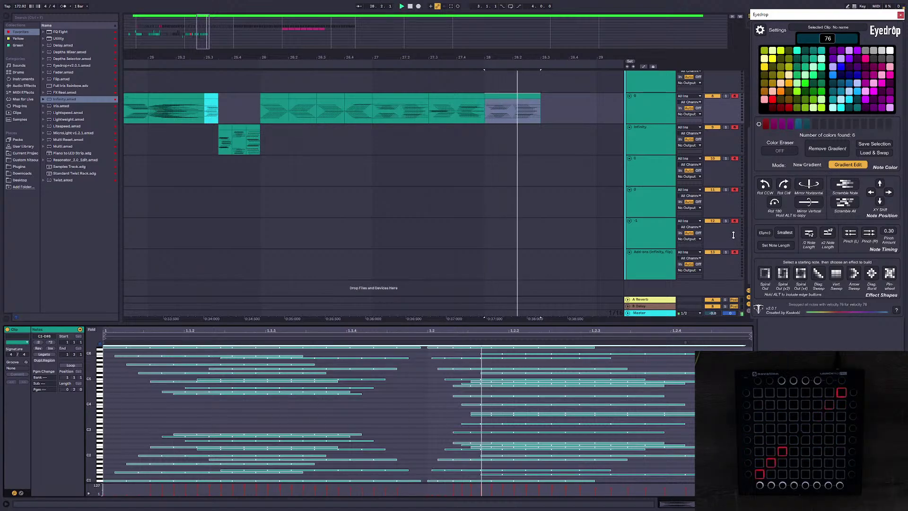
click(539, 94)
key(ctrl+d)
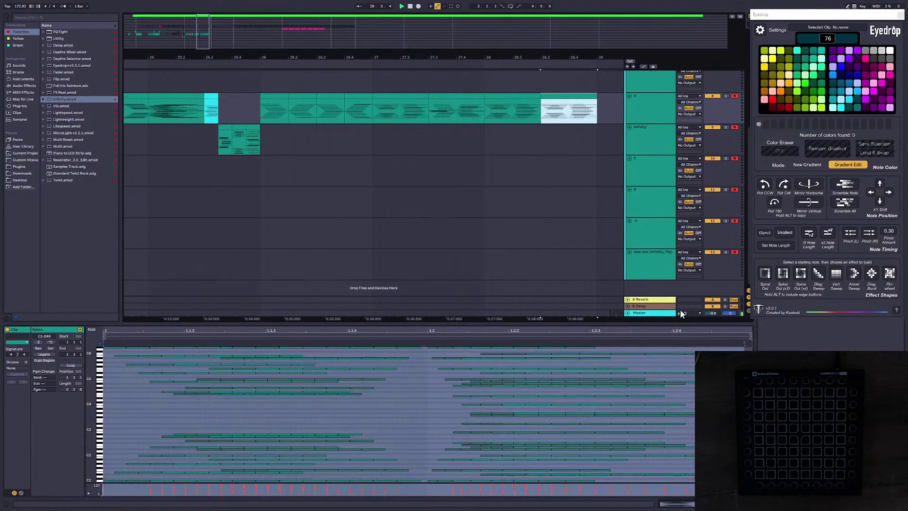
click(784, 186)
Step: Swap the 28.3 clip's gradient for darker colours, including 1, 116 and 111 for red to magenta and 76 for blue
click(775, 108)
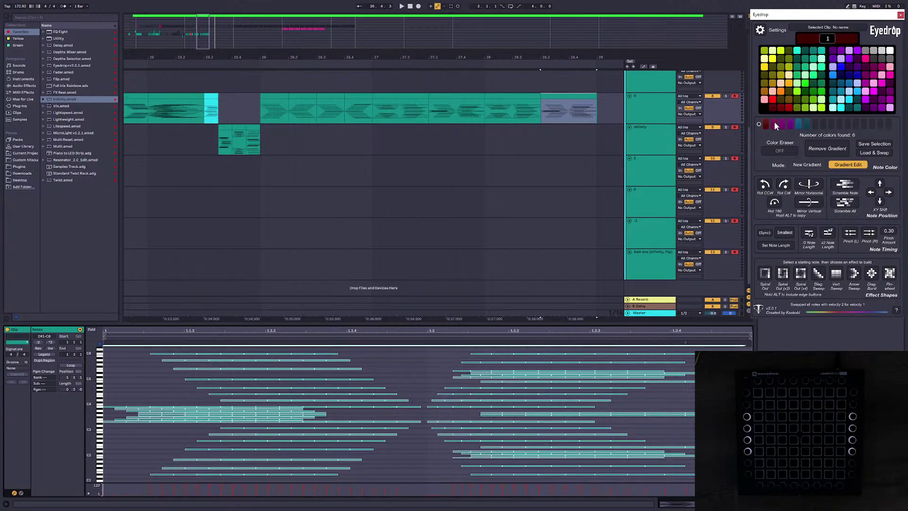
click(773, 123)
click(872, 73)
click(782, 125)
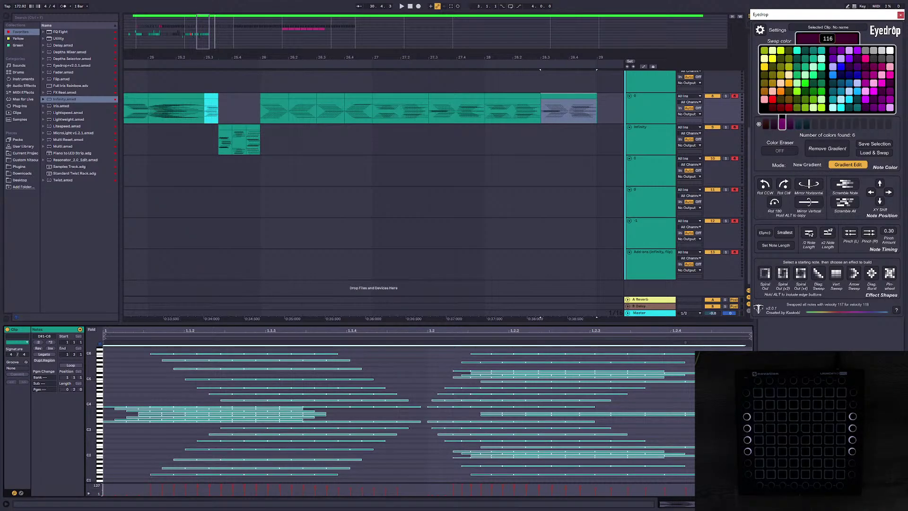
click(889, 91)
click(790, 124)
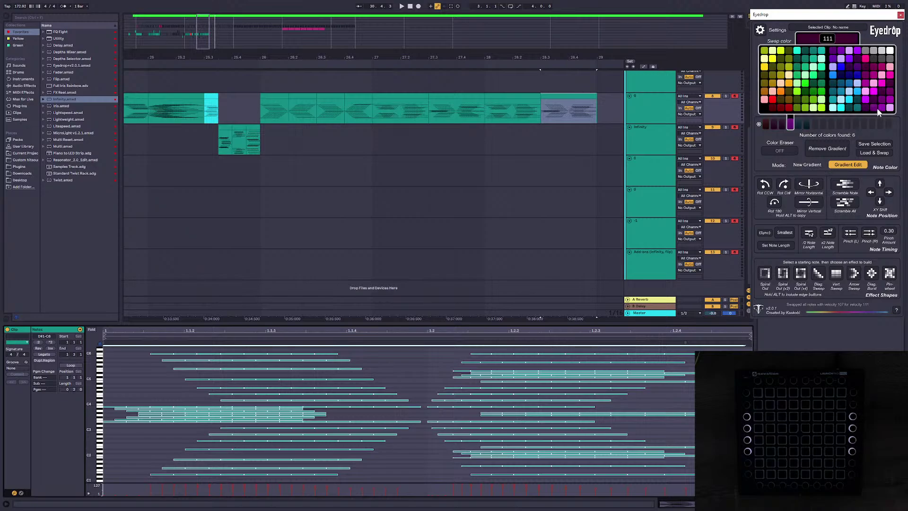
click(876, 107)
click(798, 124)
click(833, 84)
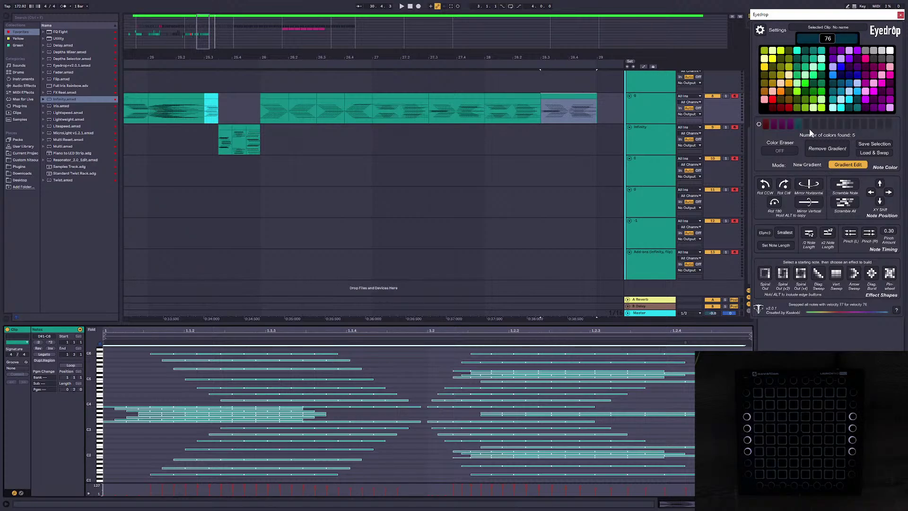
Step: Play back the recoloured 28.3 clip and save the set
key(space)
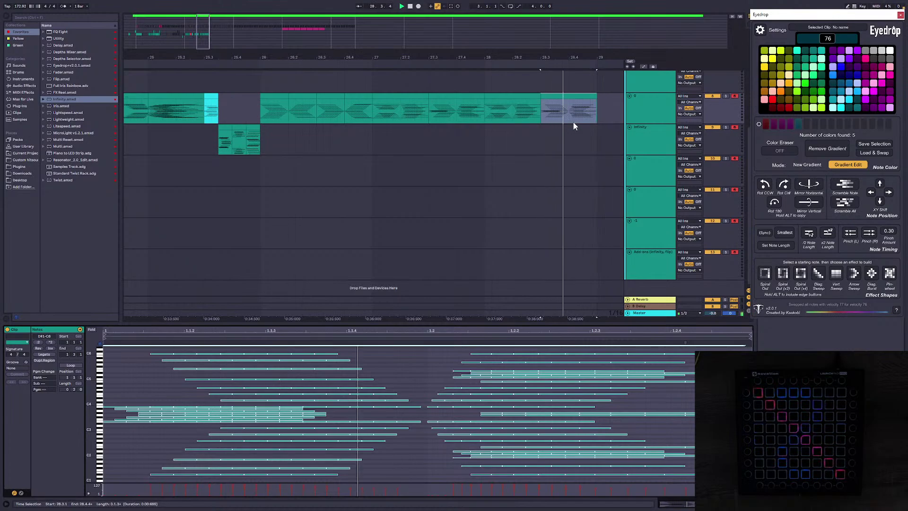
click(563, 114)
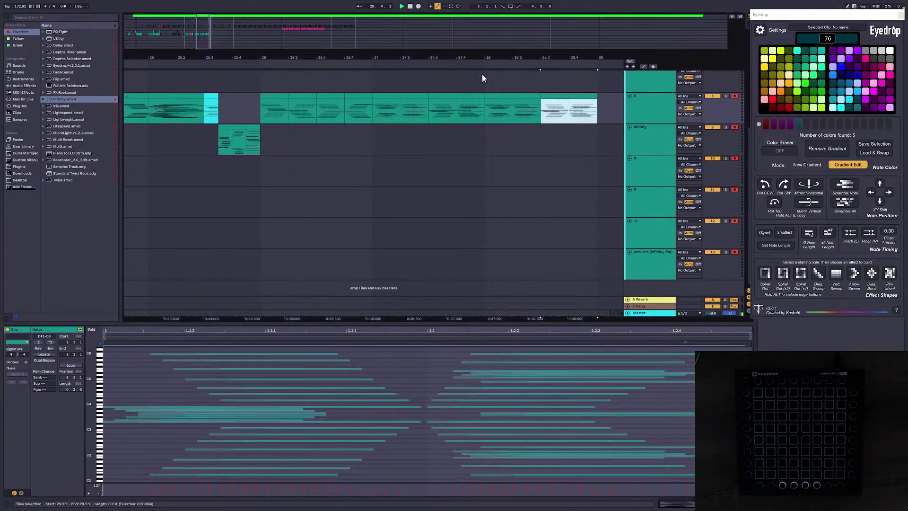
click(397, 96)
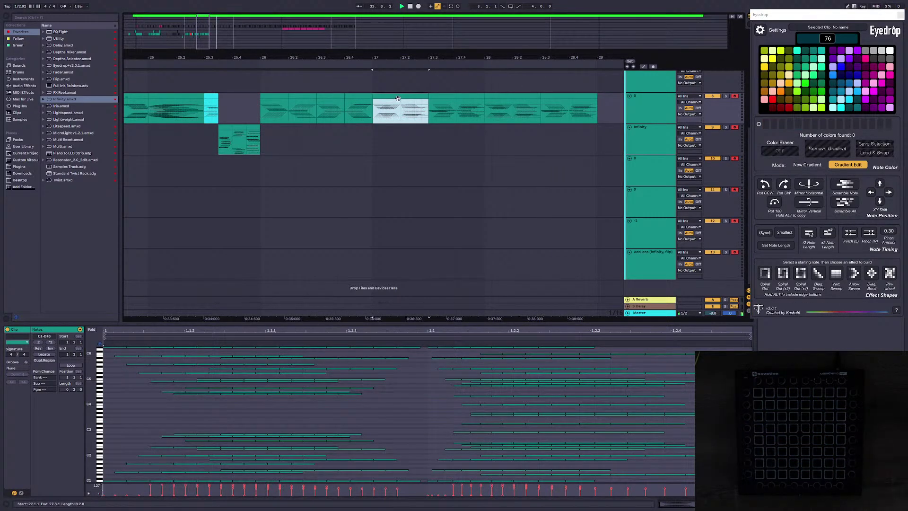
drag(293, 36, 292, 12)
key(ctrl+s)
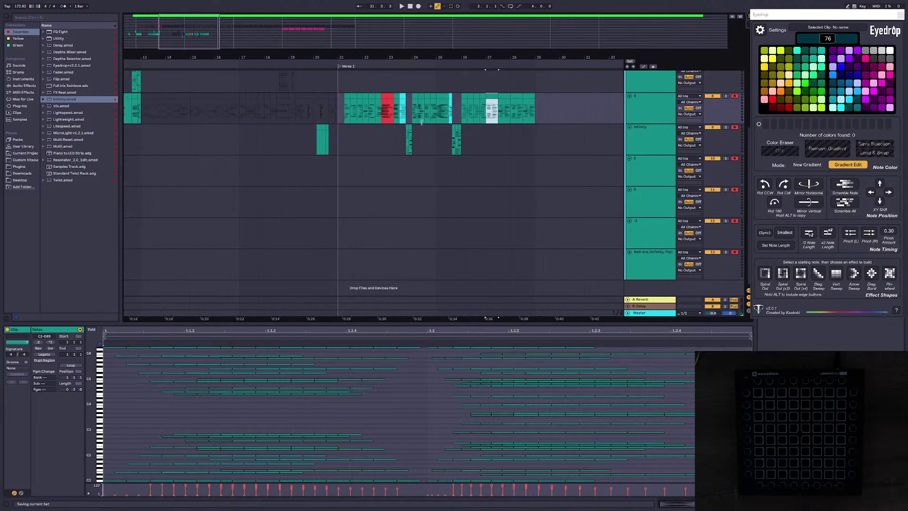
Step: Play back the light show from the start of Verse 1 through the bar 28 clips
click(339, 110)
key(space)
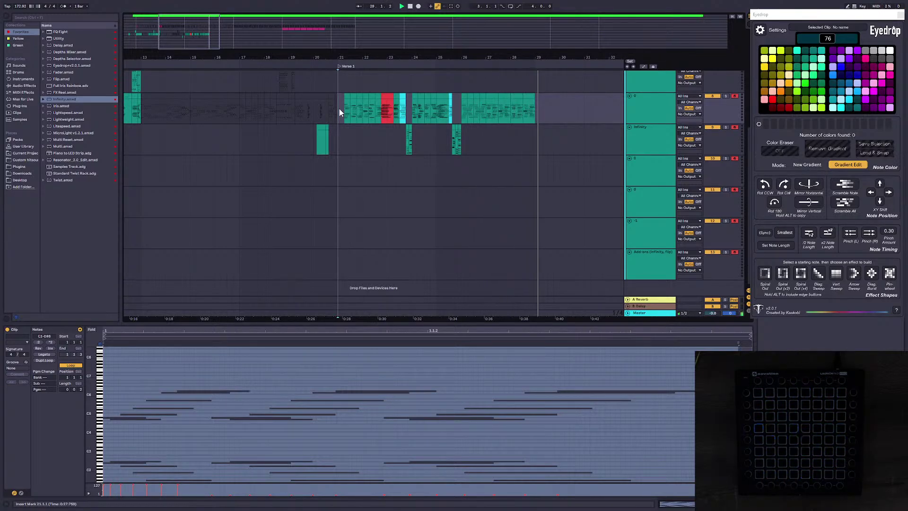
key(space)
Step: Play back the light show from just before the Intro marker until shortly before Verse 1
click(523, 201)
scroll(487, 160, down, 5)
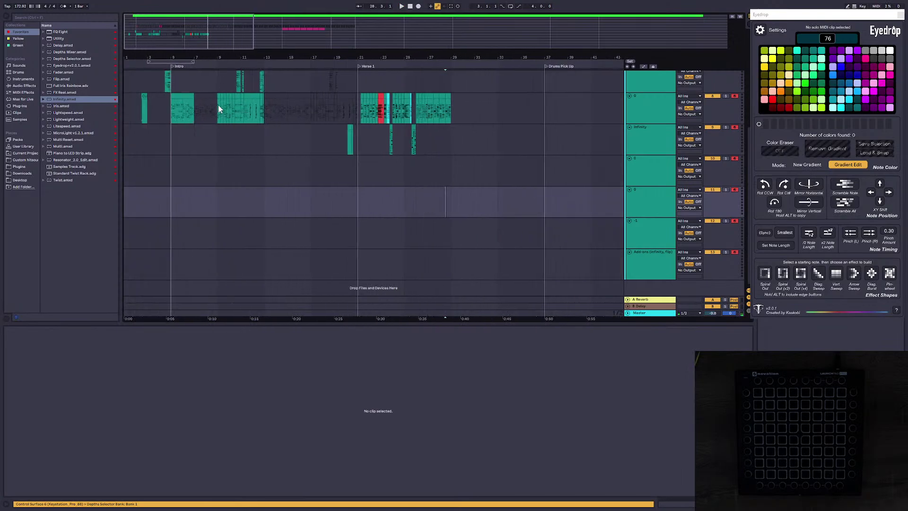
click(143, 110)
click(167, 87)
key(space)
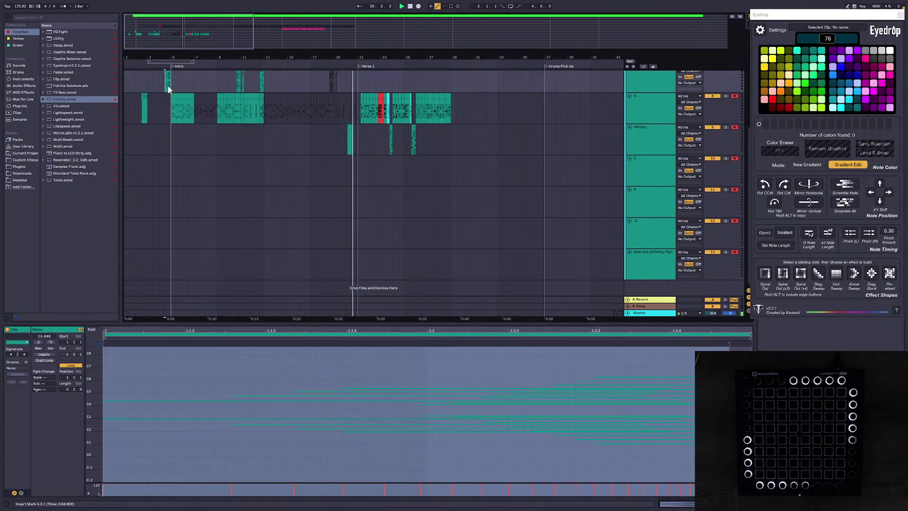
key(space)
Step: Place the insert marker in the Infinity track's clip near bar 20 and load the pink, red and orange gradient from gradient history slot 6
drag(231, 25, 192, 43)
click(273, 125)
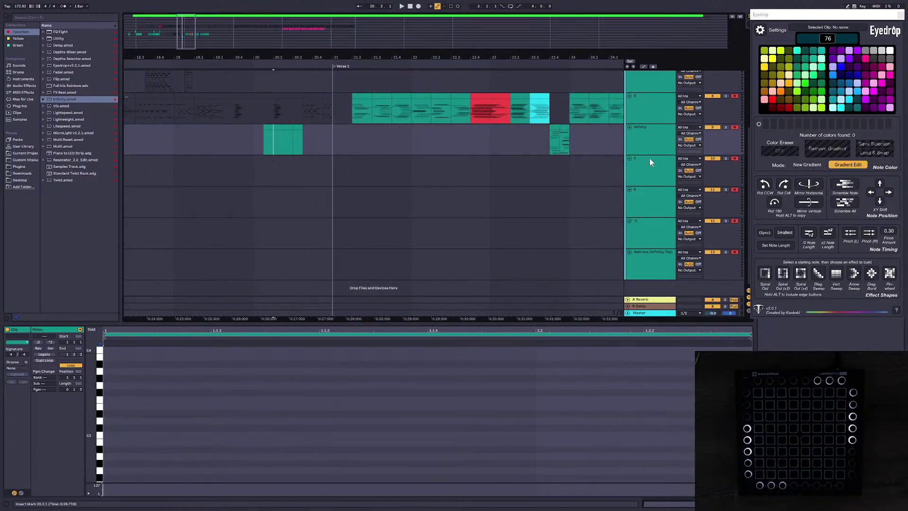
click(873, 152)
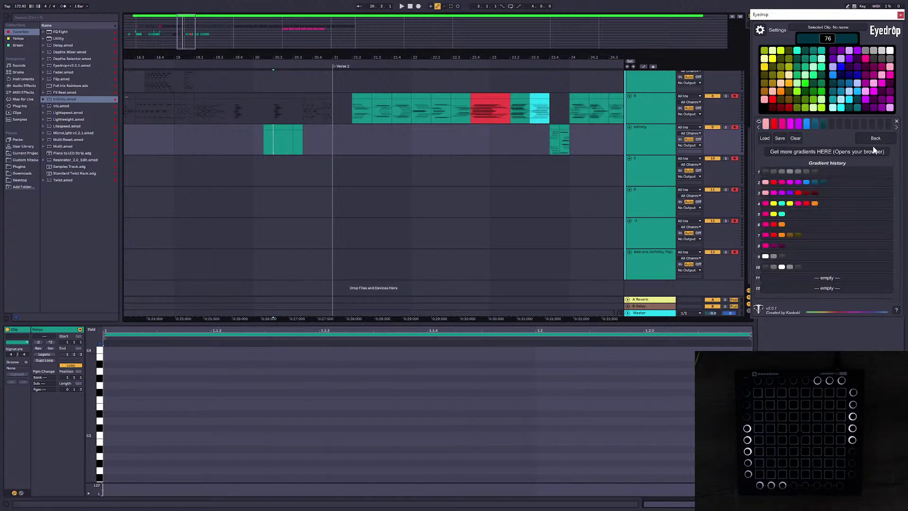
click(780, 226)
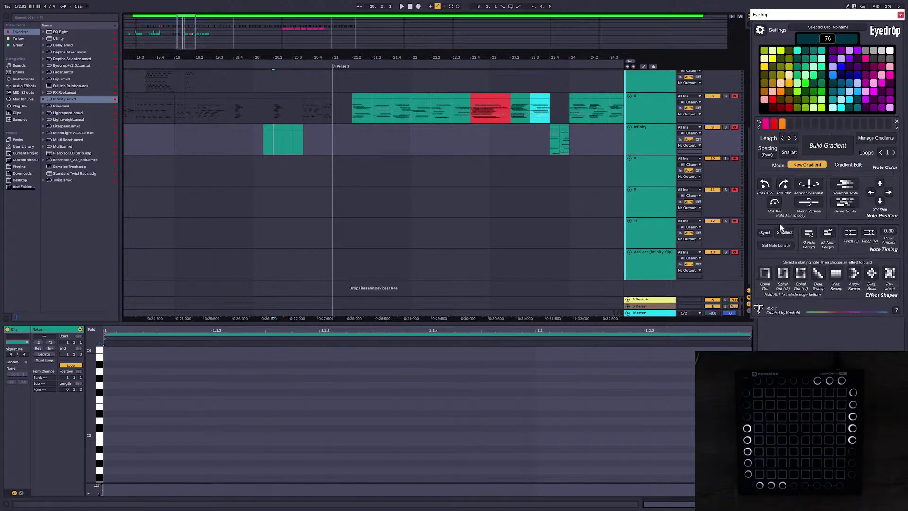
Step: Select both Infinity track clips near 20.1.3 and move them to the track below
drag(282, 136, 264, 132)
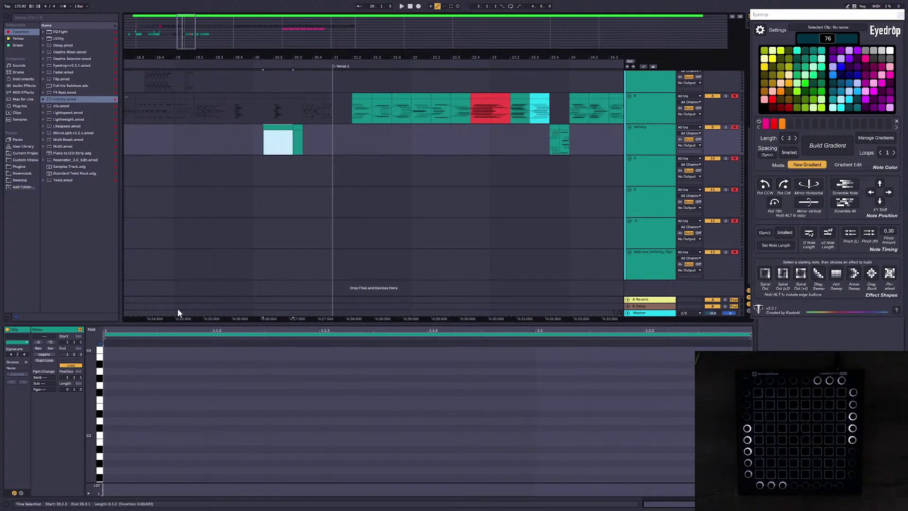
click(111, 362)
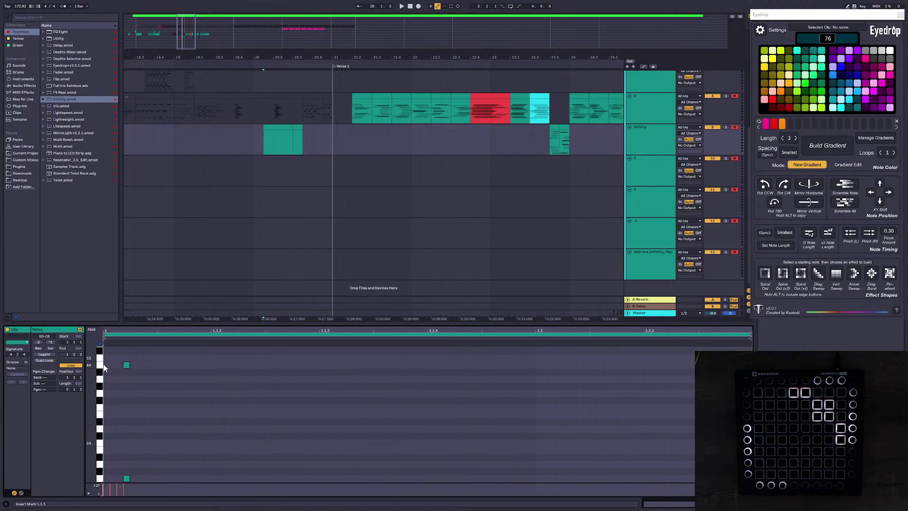
click(298, 127)
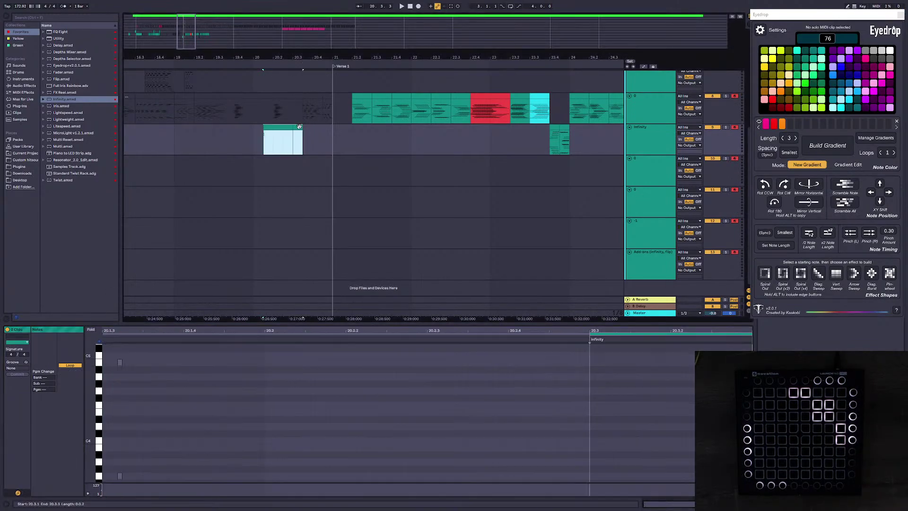
drag(282, 148, 282, 179)
Step: Try to clone and rotate the notes 180 degrees with both moved clips selected
drag(92, 405, 71, 402)
mouse_move(271, 453)
mouse_down()
mouse_move(183, 438)
mouse_move(103, 361)
mouse_up()
click(773, 217)
click(194, 428)
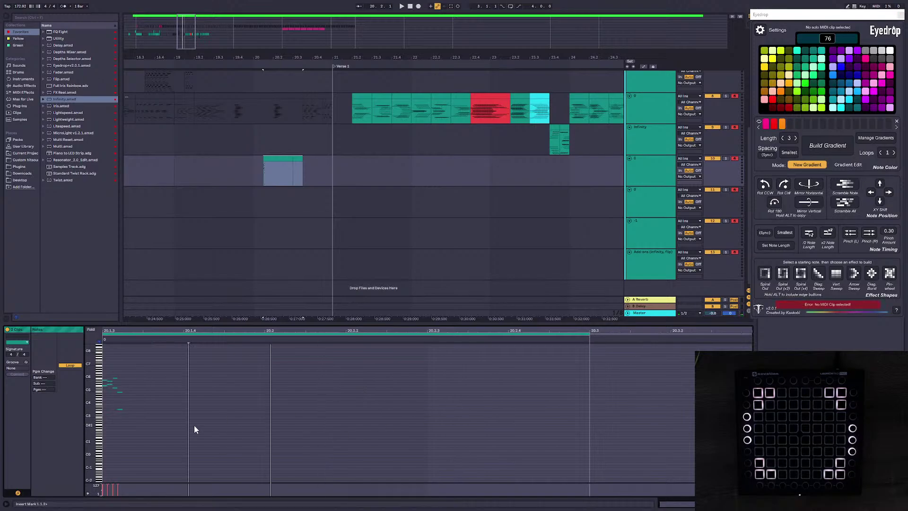
Step: Select all notes in the moved 20.1.3 clip alone and add a copy rotated 180 degrees
click(282, 158)
click(258, 386)
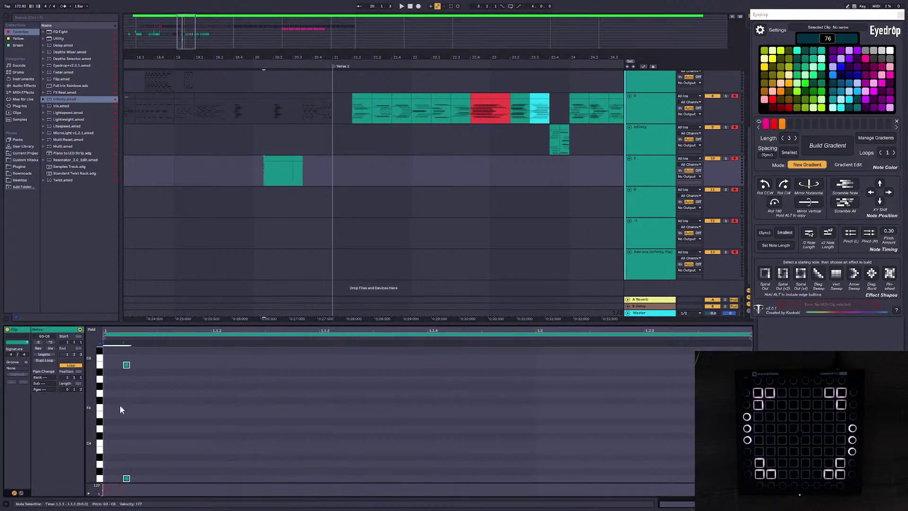
drag(93, 407, 71, 406)
key(ctrl+a)
alt+click(774, 202)
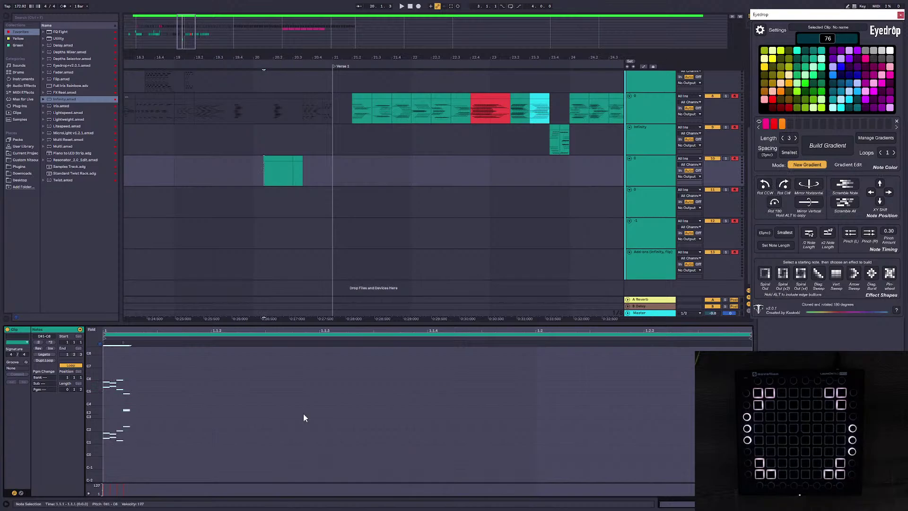
Step: Build the pink, red and orange gradient on the notes, stretch the pattern to just past 1.2 and play it back
click(830, 148)
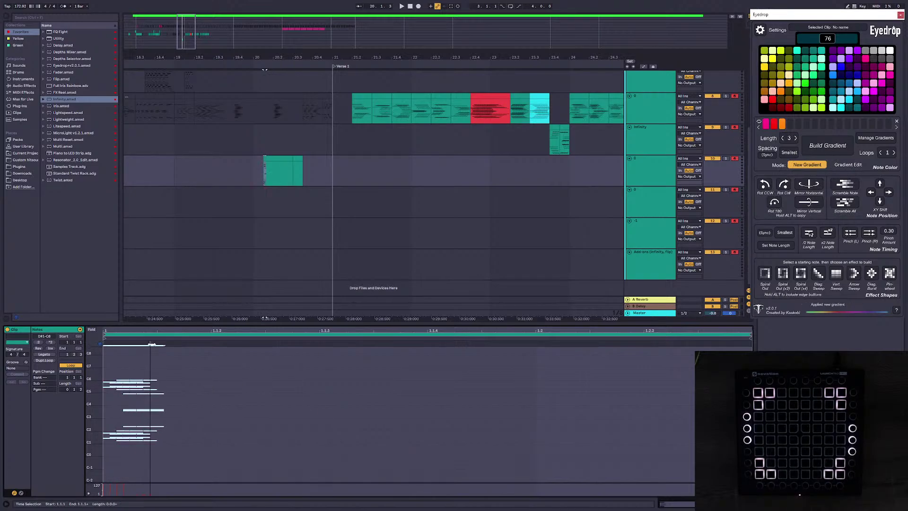
mouse_move(152, 344)
mouse_down()
mouse_move(540, 350)
mouse_move(455, 351)
mouse_up()
key(space)
key(space)
key(space)
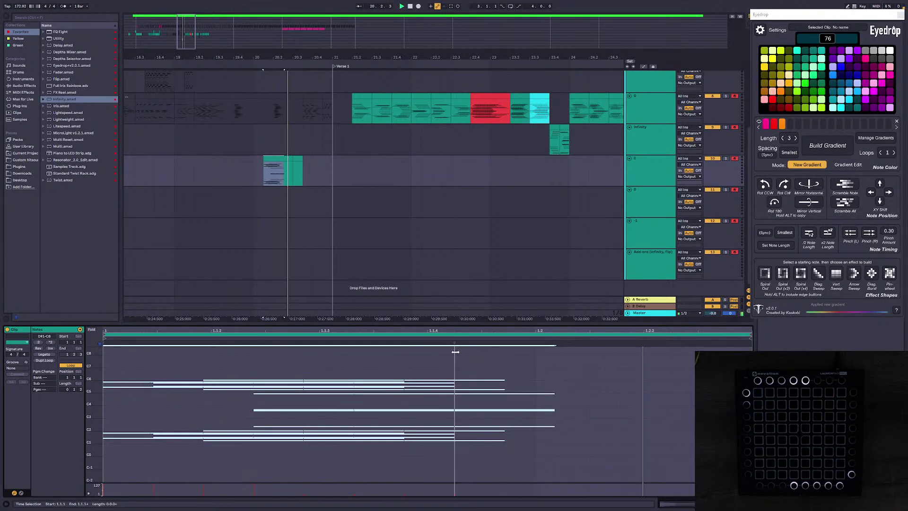
key(space)
Step: Undo the stretch and the built gradient in the 20.1.3 clip
key(ctrl+z)
key(ctrl+z)
key(ctrl+z)
key(ctrl+z)
Step: Double the length of the clip's notes and build the three-colour gradient on them with 1/64 spacing
drag(172, 459, 102, 366)
click(829, 234)
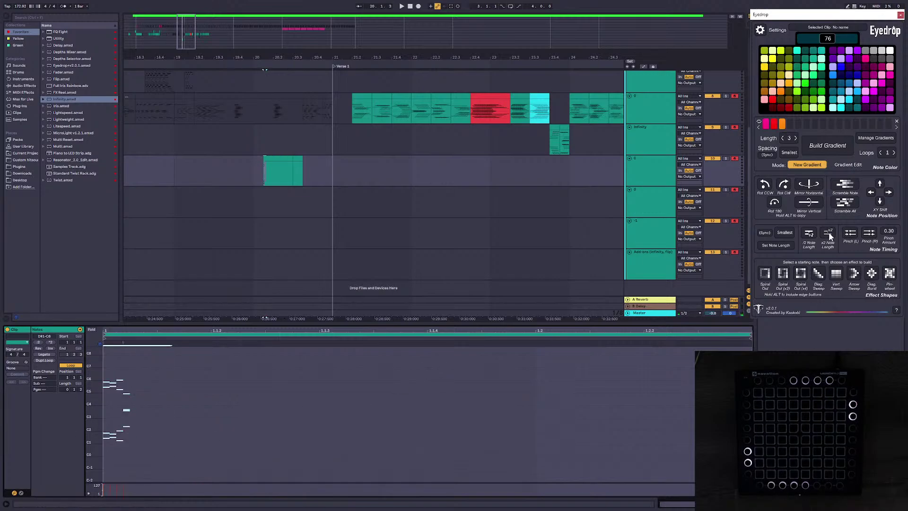
click(816, 148)
click(817, 149)
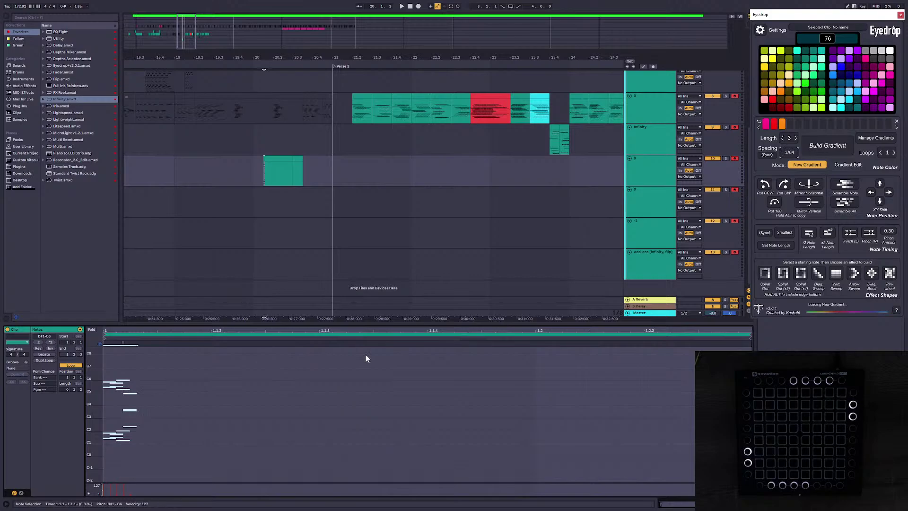
Step: Play back the new gradient and stretch the note pattern to end at about 1.1.4
key(space)
key(space)
key(space)
drag(179, 343, 386, 343)
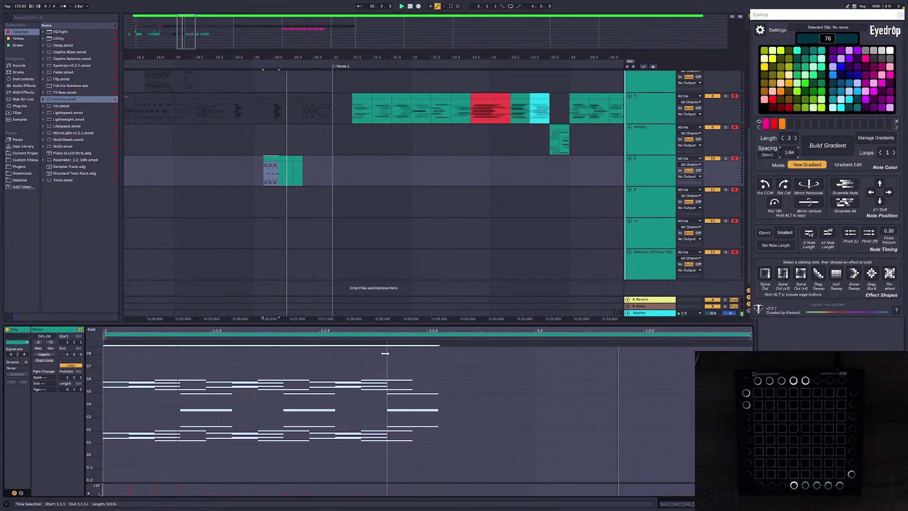
Step: Try a left pinch of 0.30 on the stretched pattern and undo the change
click(846, 234)
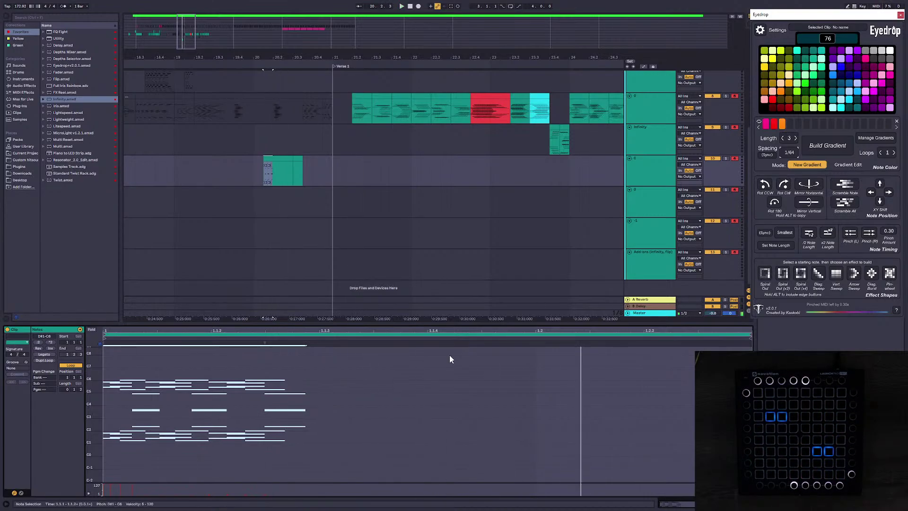
click(397, 406)
key(ctrl+z)
Step: Select all notes in the 20.1.3 clip and pinch their timing left by 0.30
click(362, 443)
key(ctrl+a)
click(850, 232)
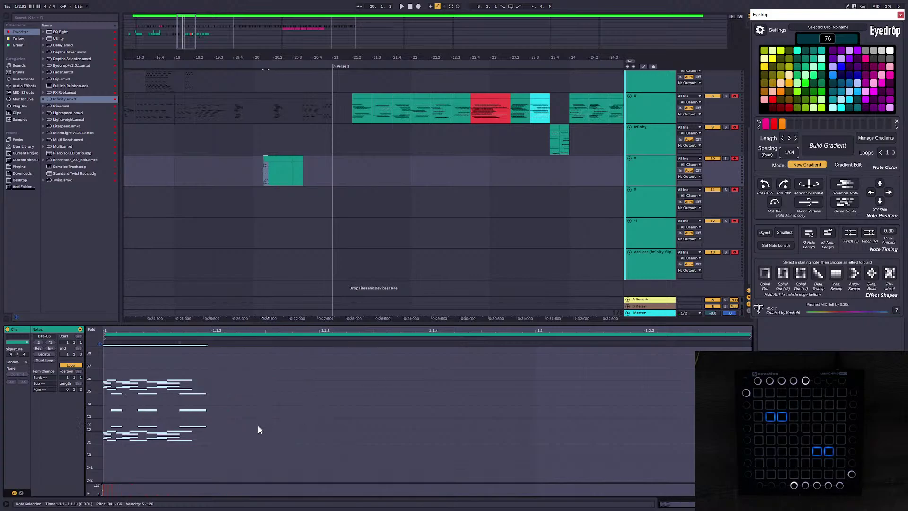
Step: Stretch the selected notes past 1.1.4, extend their clip to end at 20.3.1 and delete the short leftover clip behind it
drag(180, 343, 386, 338)
key(space)
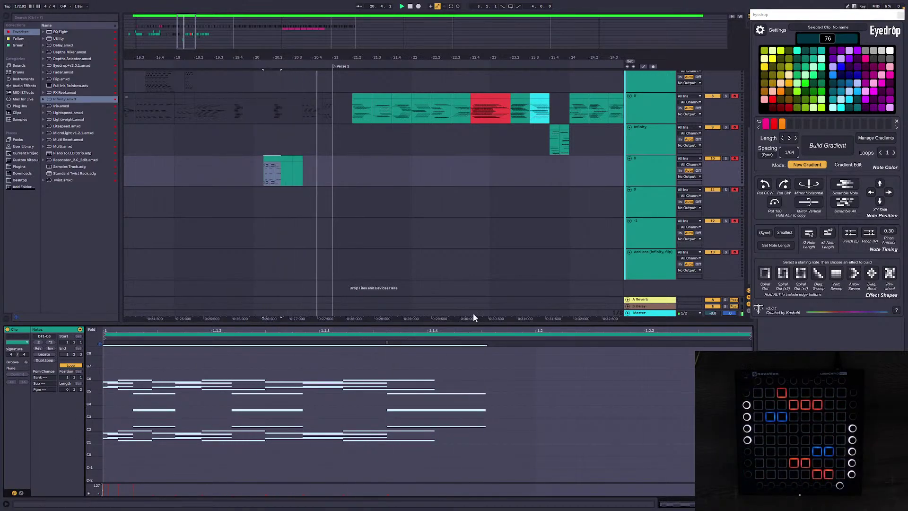
click(273, 157)
click(299, 157)
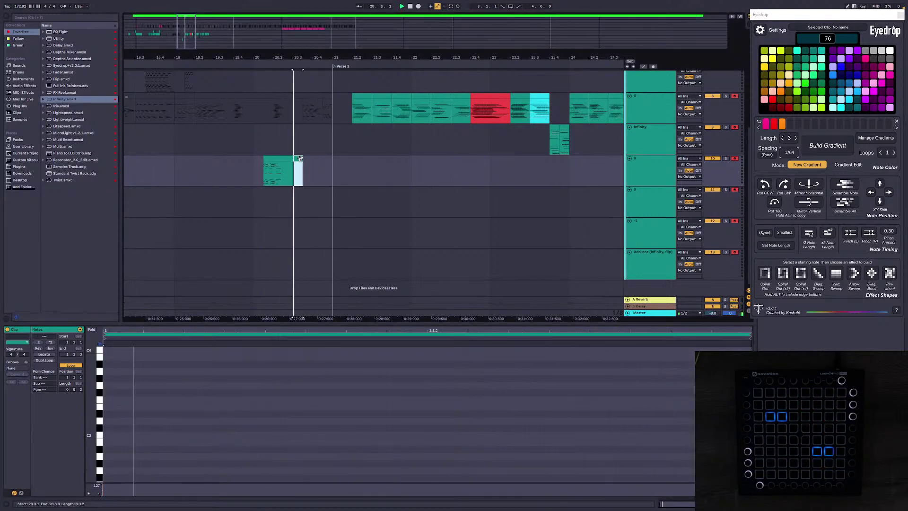
key(space)
key(Delete)
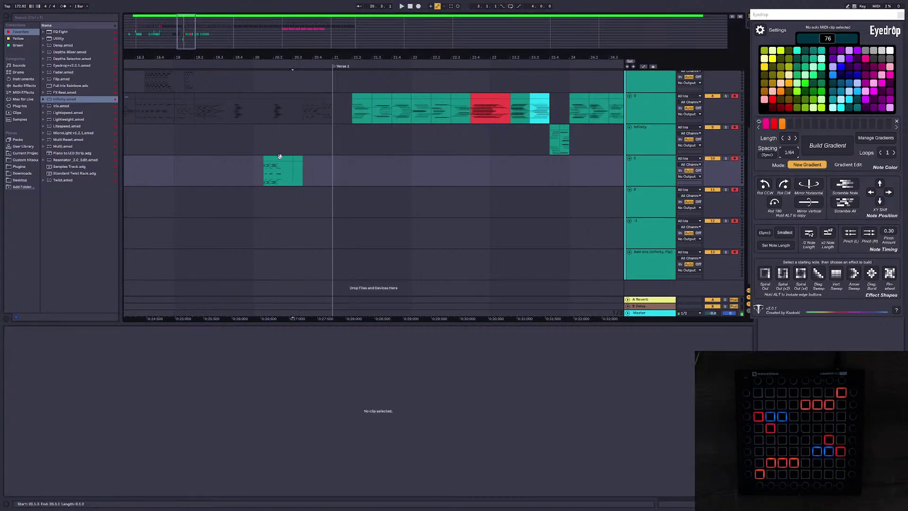
Step: Duplicate the 20.1.3 clip directly after itself and rotate all of the copy's notes 90 degrees clockwise
click(279, 157)
key(ctrl+d)
key(ctrl+a)
click(783, 185)
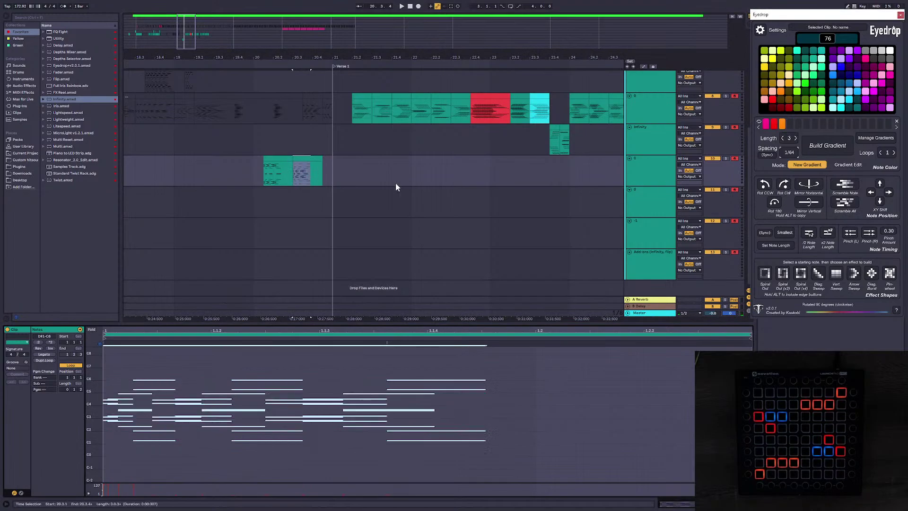
Step: Play back the original gradient clip and its rotated copy
click(308, 159)
key(space)
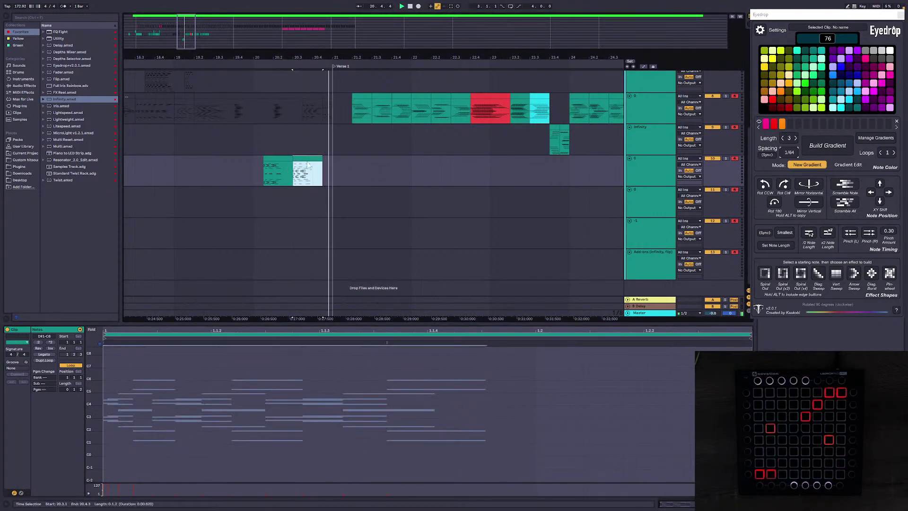
click(273, 157)
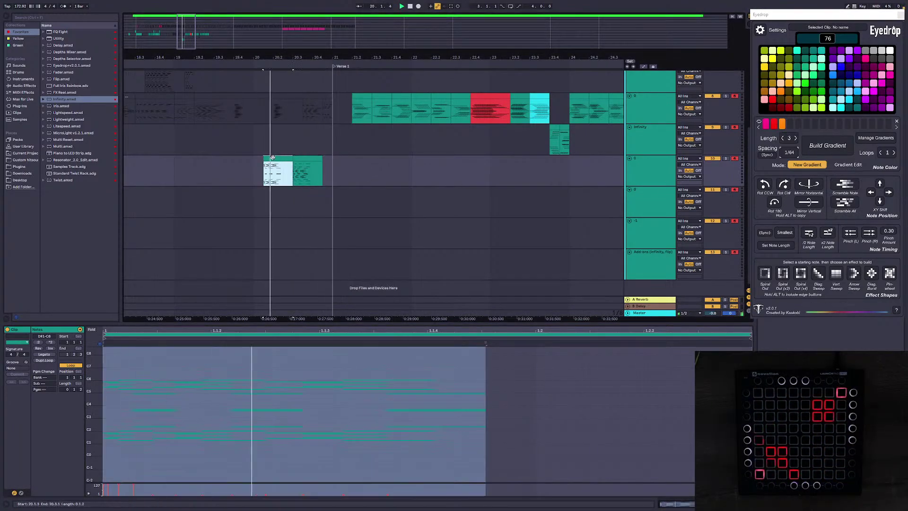
key(space)
Step: Compress all notes of the rotated copy to end just before 1.1.3 and trim the clip to end at 20.3.3
click(308, 159)
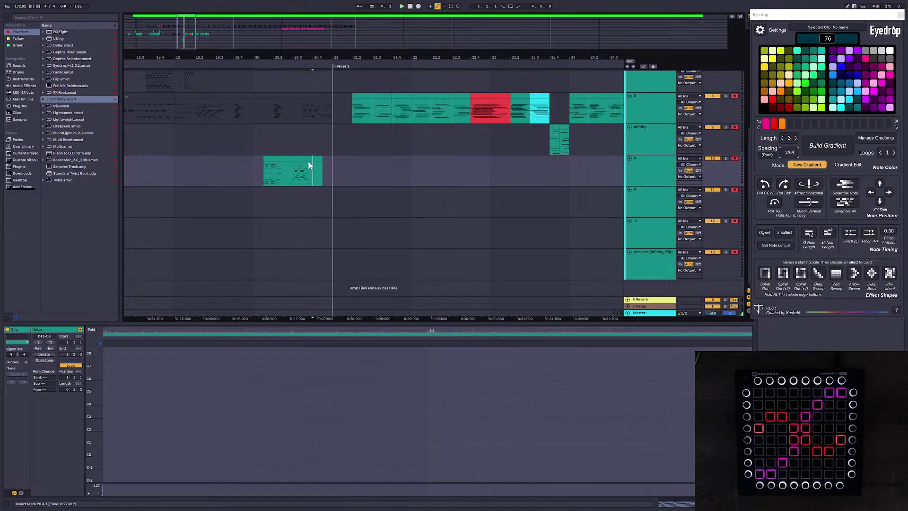
click(480, 377)
key(ctrl+a)
drag(386, 343, 257, 343)
click(316, 160)
drag(316, 160, 302, 158)
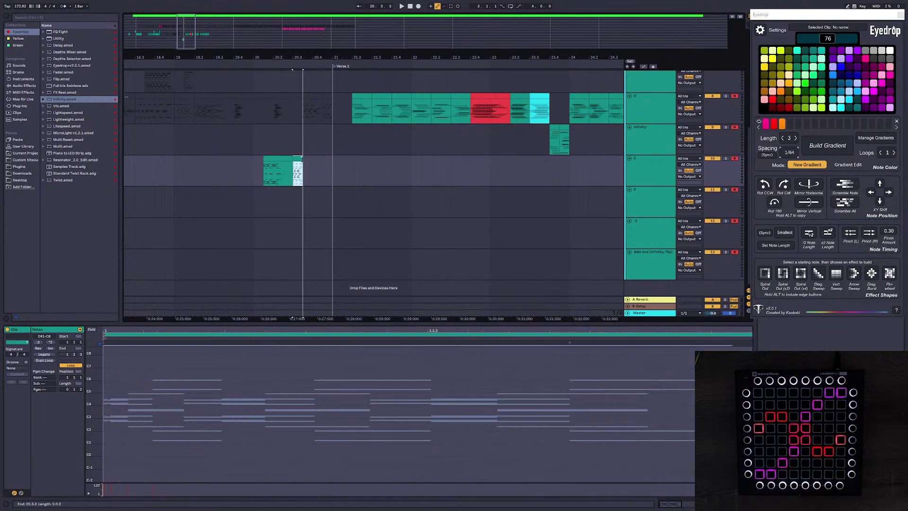
Step: Play back the shortened gradient clips and check the transition into Verse 1
click(351, 182)
click(283, 159)
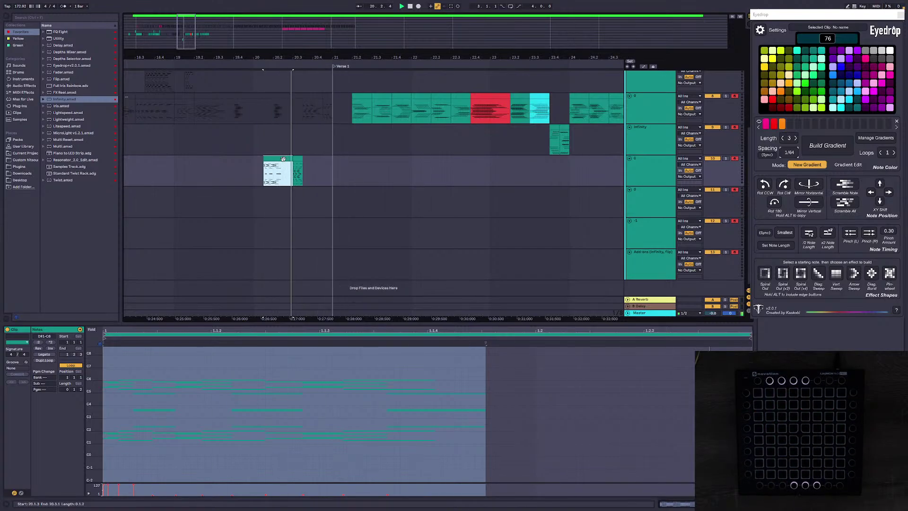
click(354, 97)
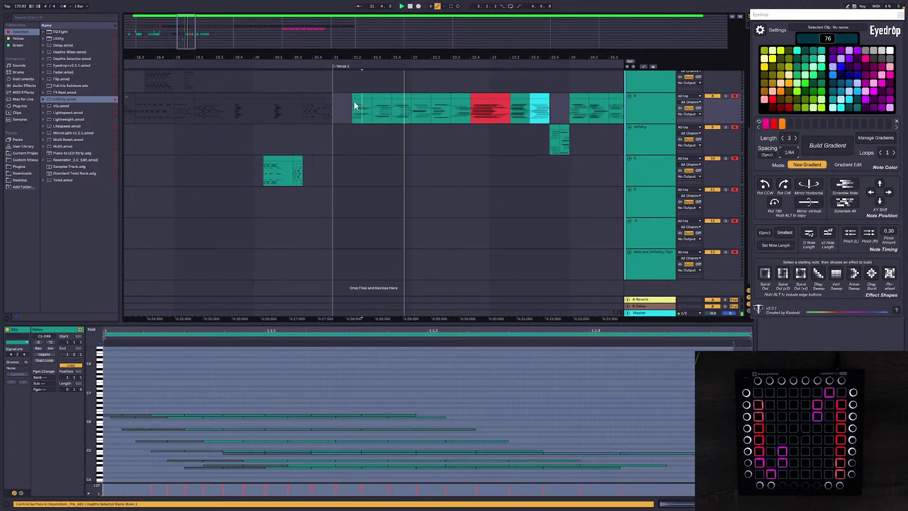
click(327, 96)
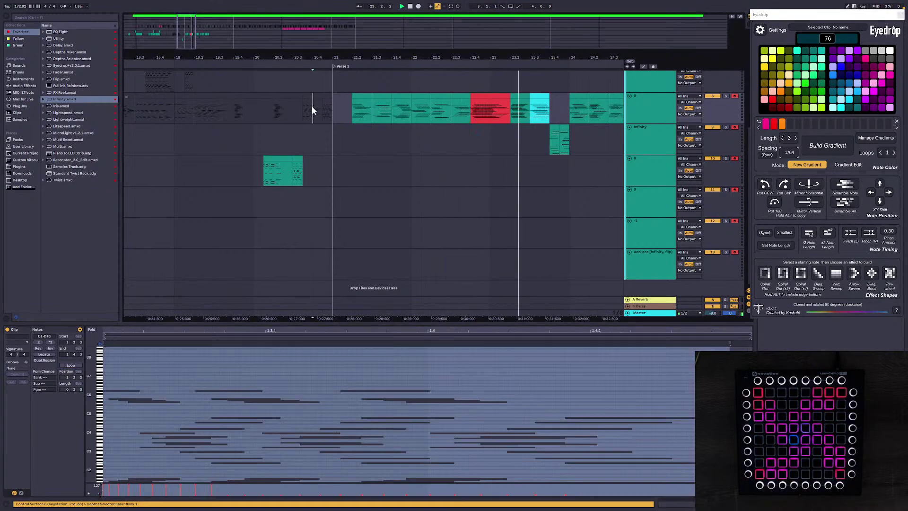
click(306, 107)
key(space)
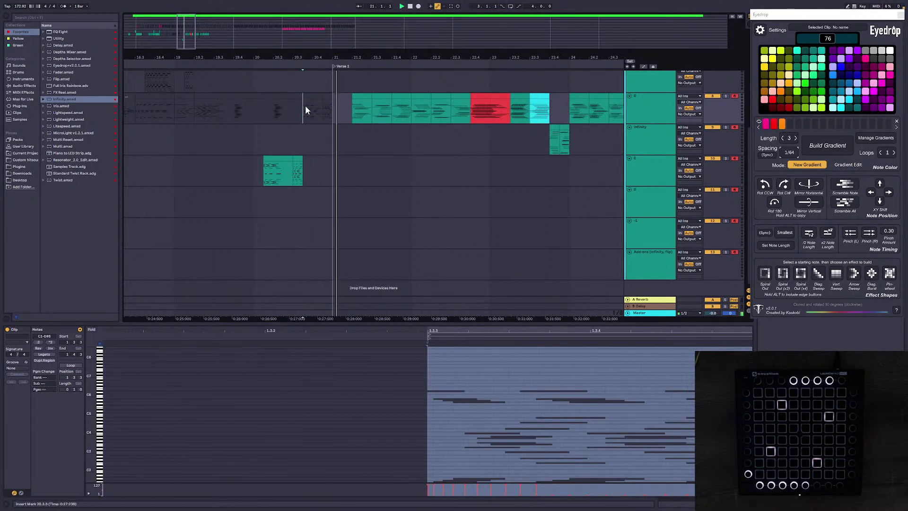
key(space)
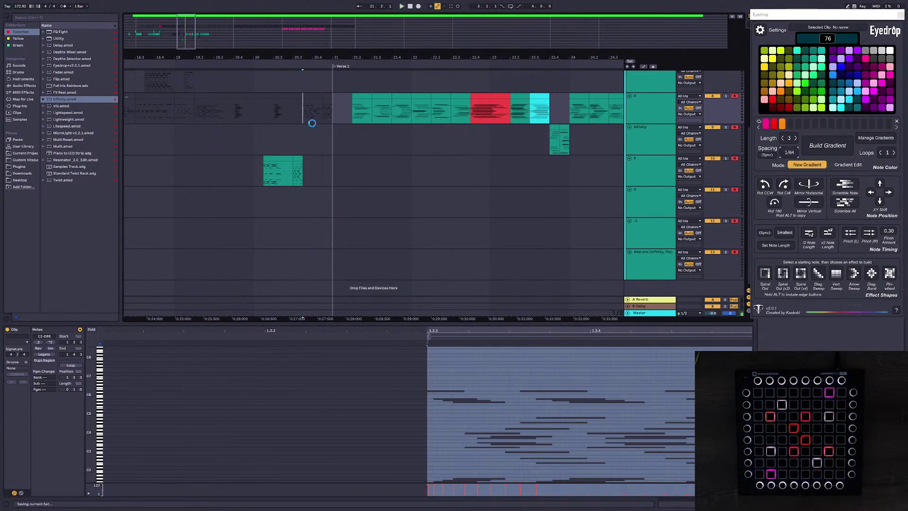
Step: Recolour the short clip directly before Verse 1 in the same green as the neighbouring clips
click(262, 116)
scroll(271, 115, down, 5)
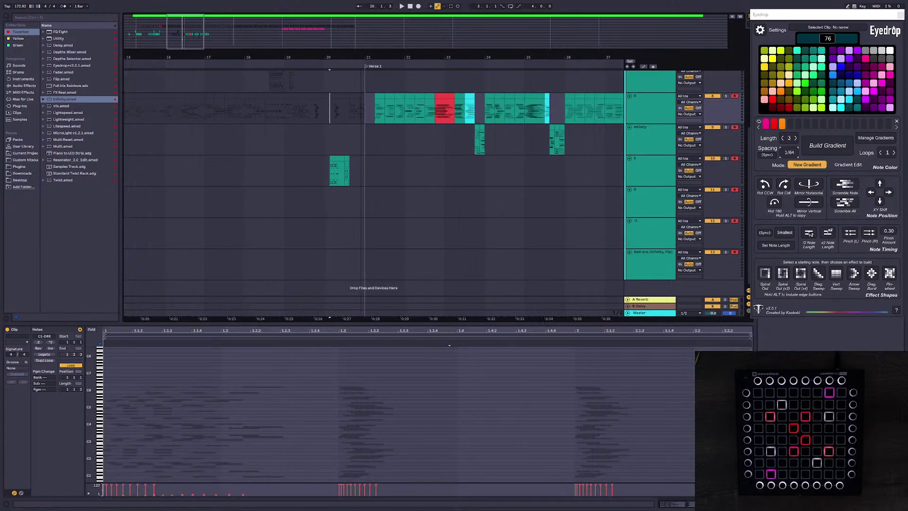
click(395, 99)
right_click(395, 98)
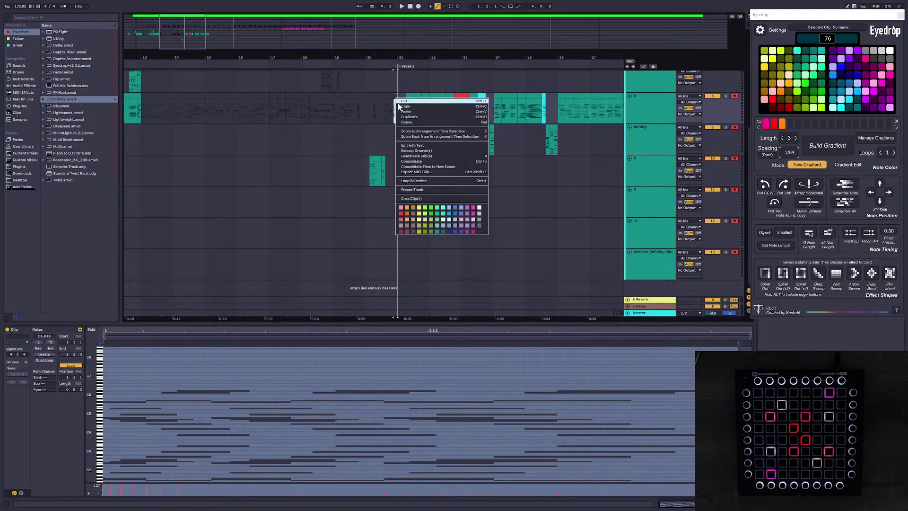
click(414, 139)
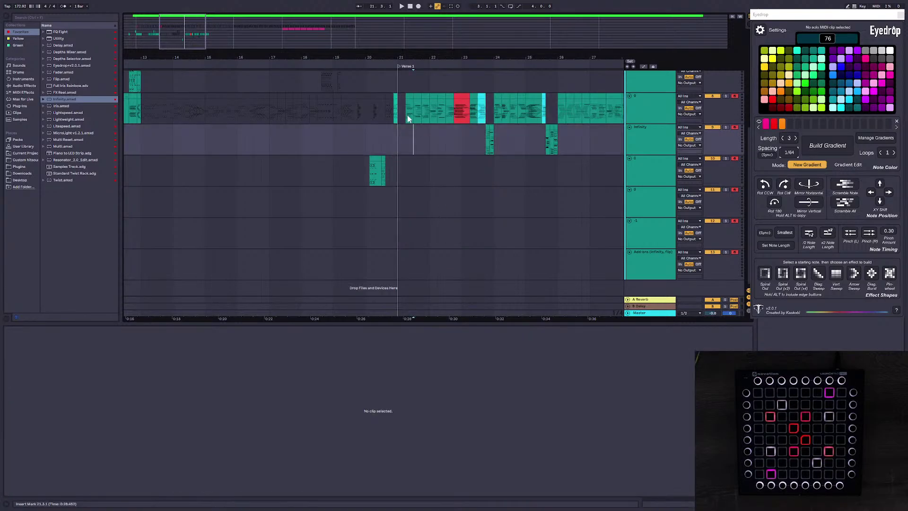
drag(189, 43, 183, 74)
click(469, 98)
right_click(468, 97)
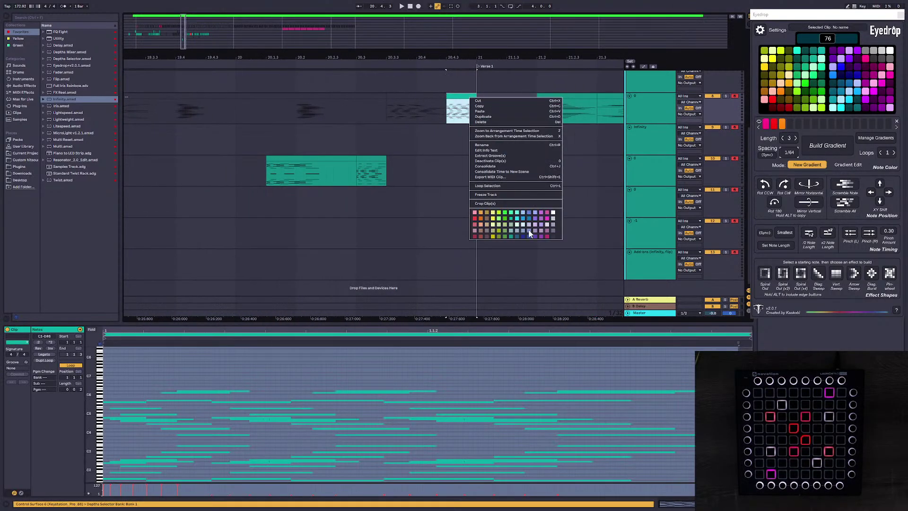
click(525, 244)
click(510, 233)
click(466, 98)
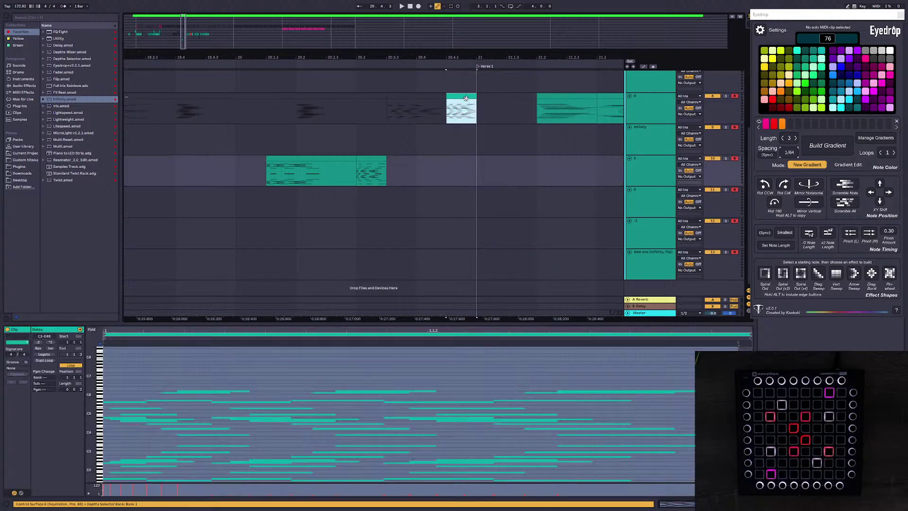
right_click(465, 99)
click(499, 165)
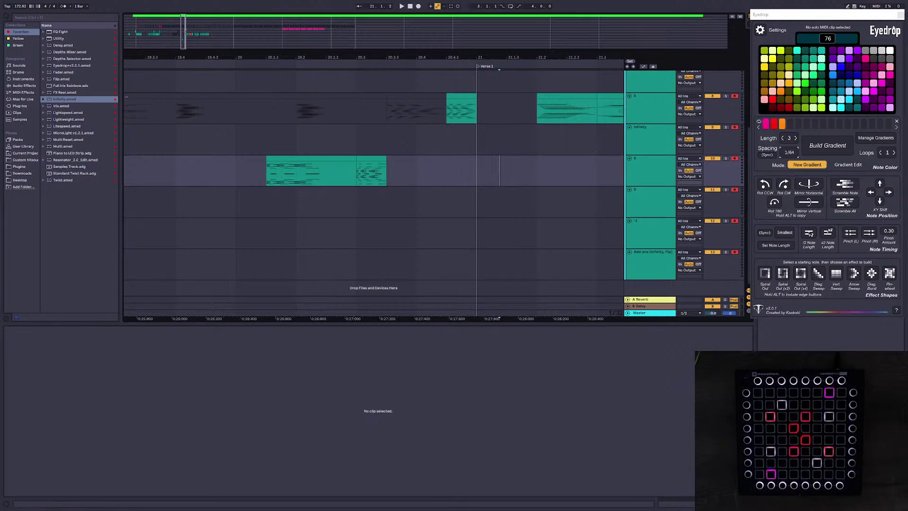
Step: Play back the light show from 2.3.1 through the end of the programmed clips
drag(235, 57, 234, 19)
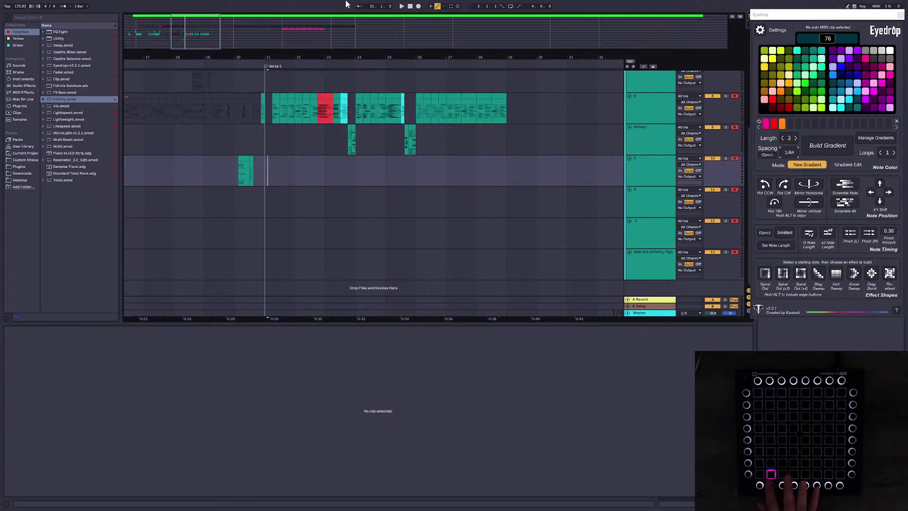
drag(188, 38, 182, 18)
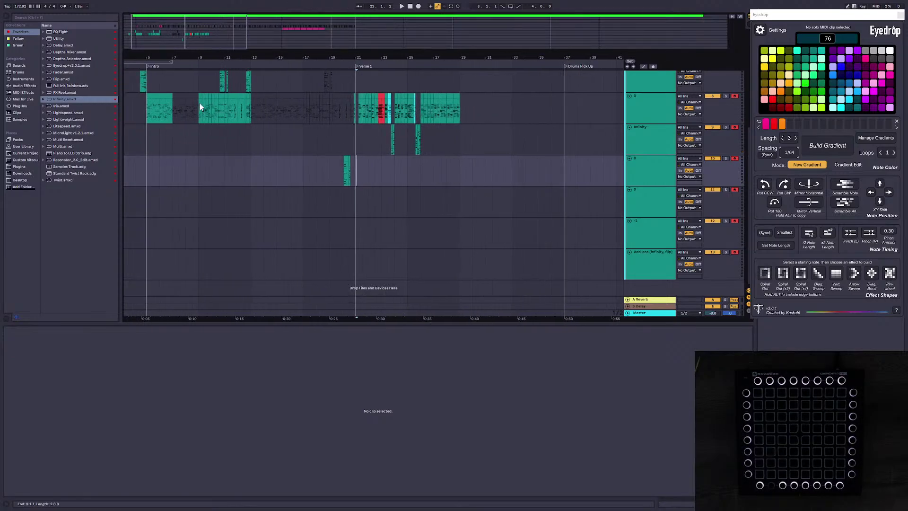
scroll(134, 97, up, 1)
drag(141, 40, 134, 36)
click(144, 139)
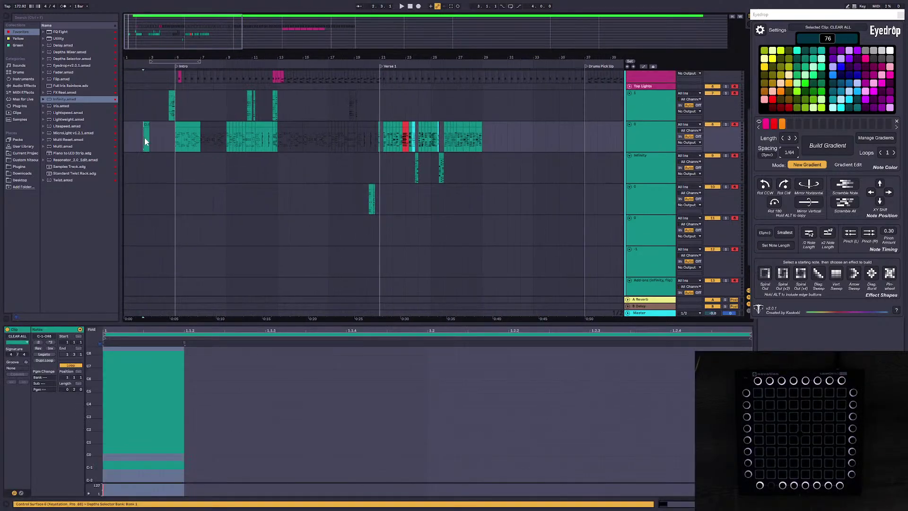
key(space)
click(475, 257)
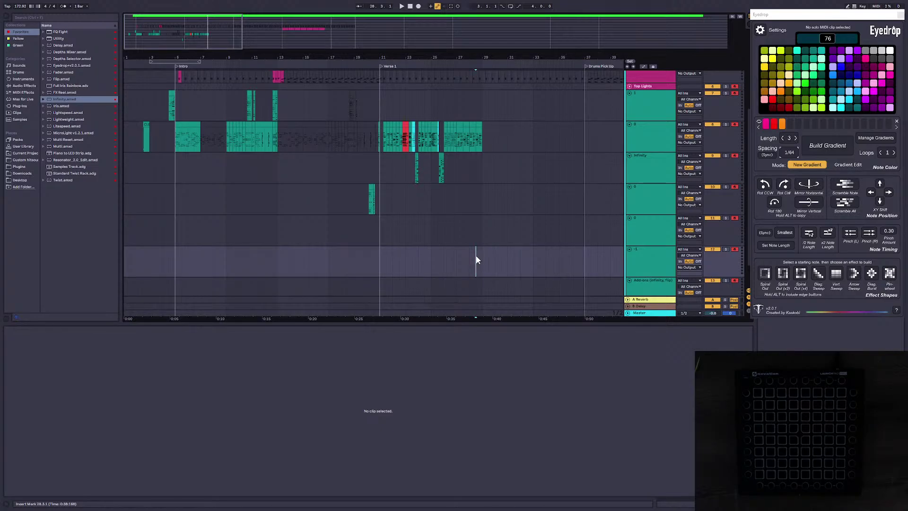
click(482, 233)
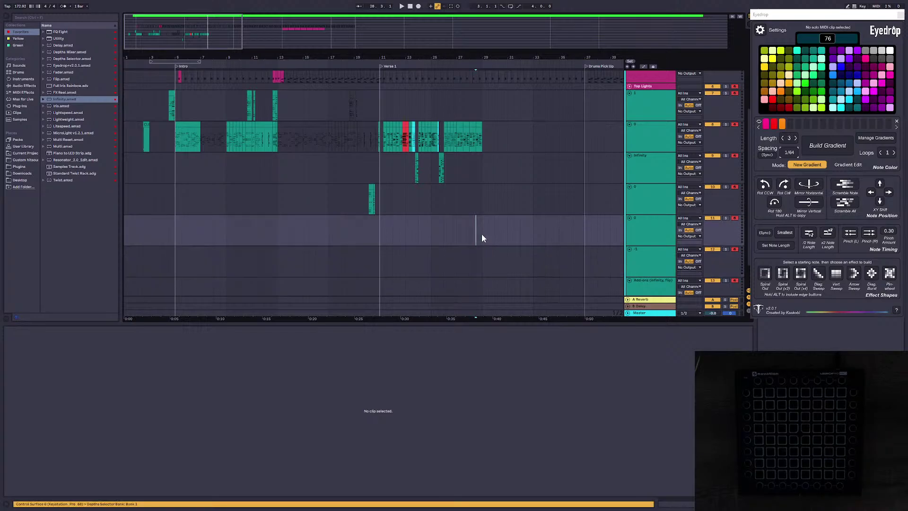
click(378, 231)
Step: Play back the show again from the clip at 4.3.1 through Verse 1
mouse_move(166, 36)
mouse_down()
mouse_move(165, 58)
mouse_move(179, 32)
mouse_up()
click(182, 106)
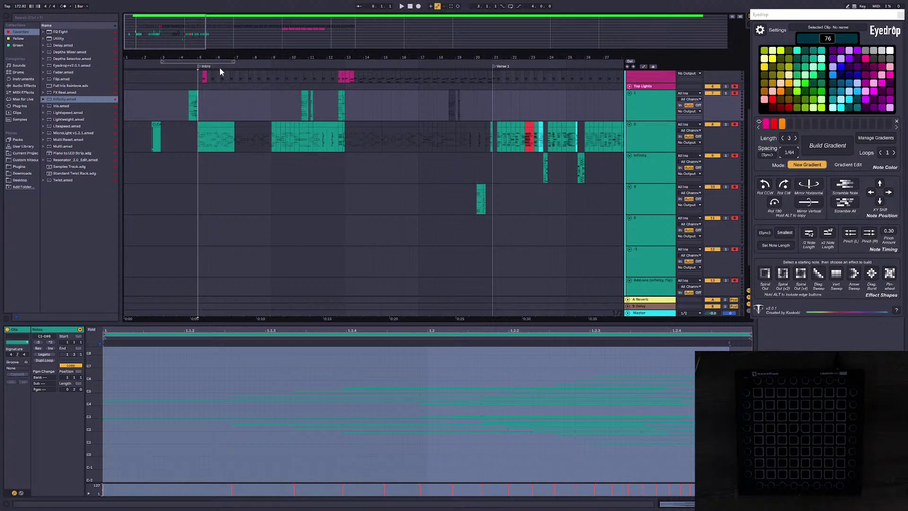
scroll(217, 76, down, 1)
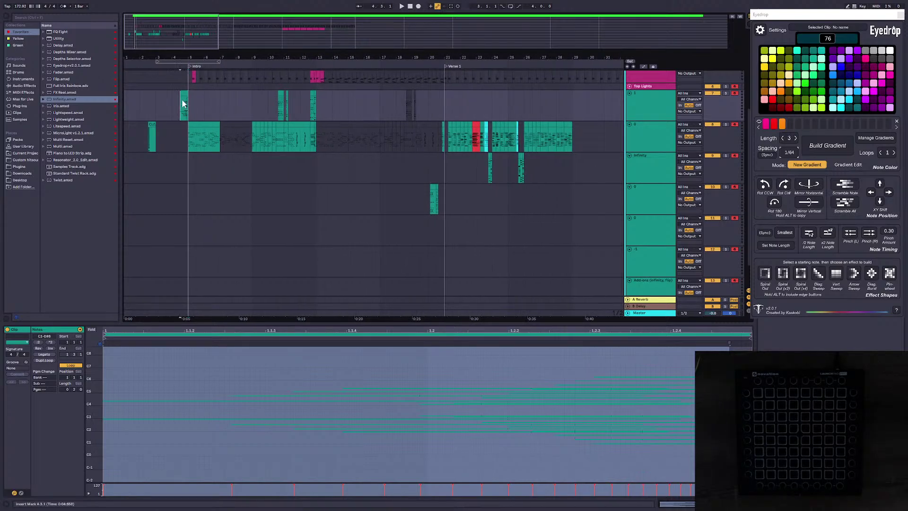
key(space)
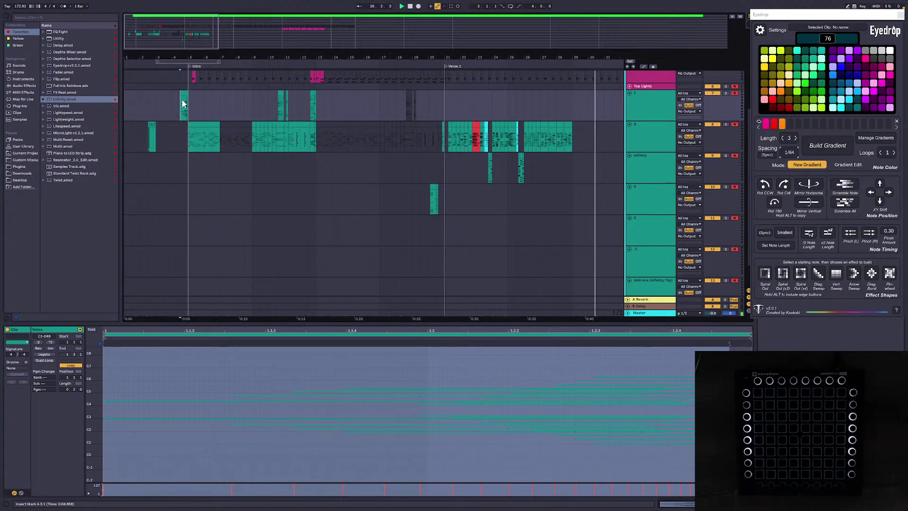
Step: Duplicate the eight bars of Verse 1 clips on both light tracks into 29.1.1 to 37.1.1
drag(462, 57, 228, 71)
drag(198, 138, 437, 158)
key(ctrl+d)
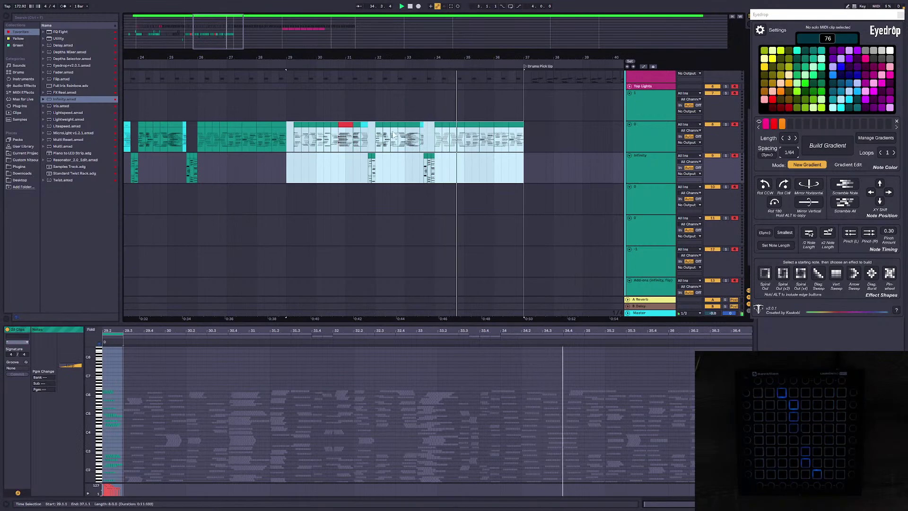
Step: Delete the copied clips in the last bar before Drums Pick Up, from 36.1.1 to 37.1.1
click(488, 136)
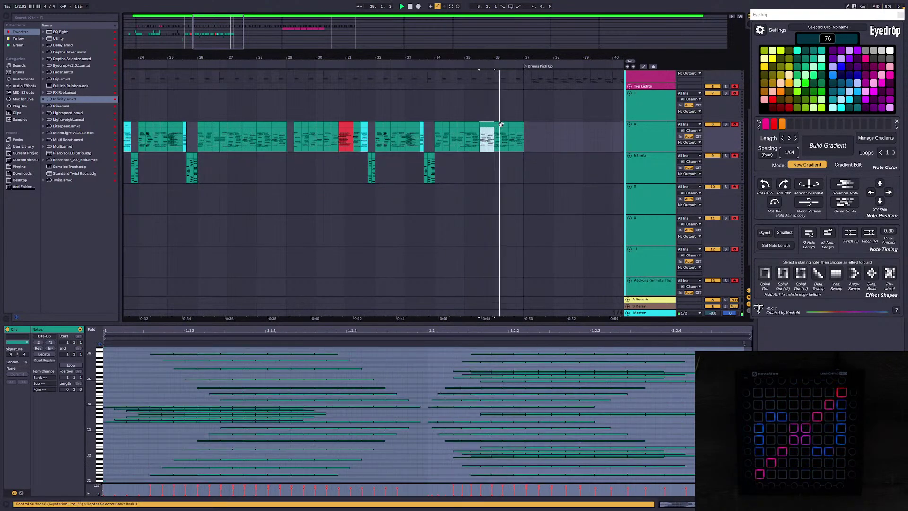
click(501, 124)
key(Delete)
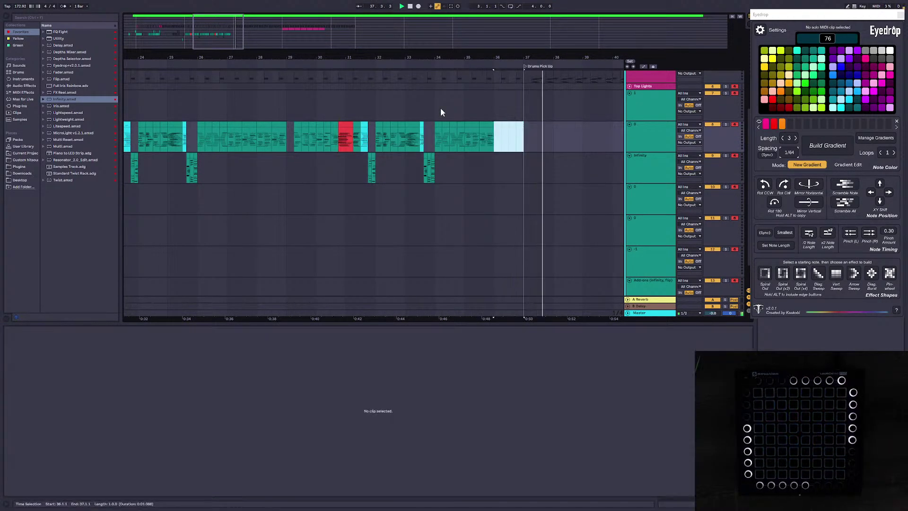
Step: Recolour the duplicated clips on both tracks from 29.1.1 to the end of the copies dark grey
drag(502, 58, 502, 55)
drag(337, 57, 362, 41)
scroll(329, 168, up, 1)
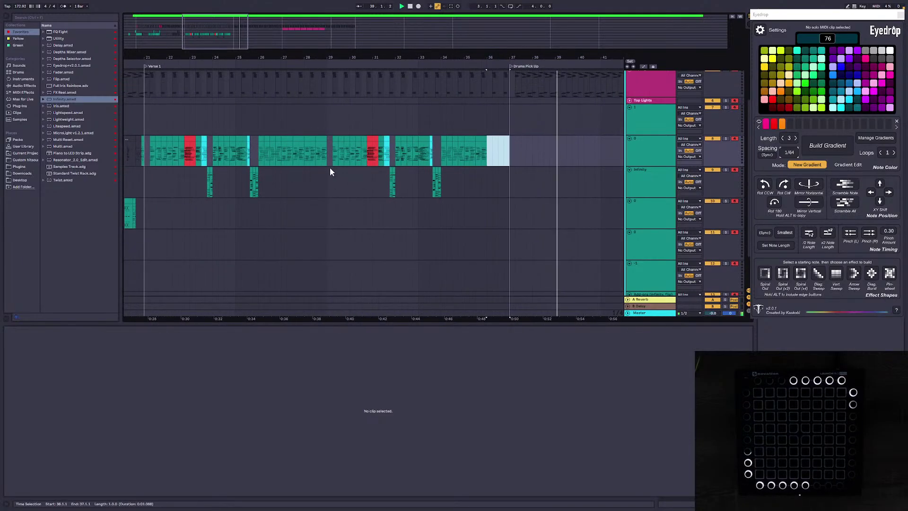
drag(328, 160, 508, 174)
right_click(485, 141)
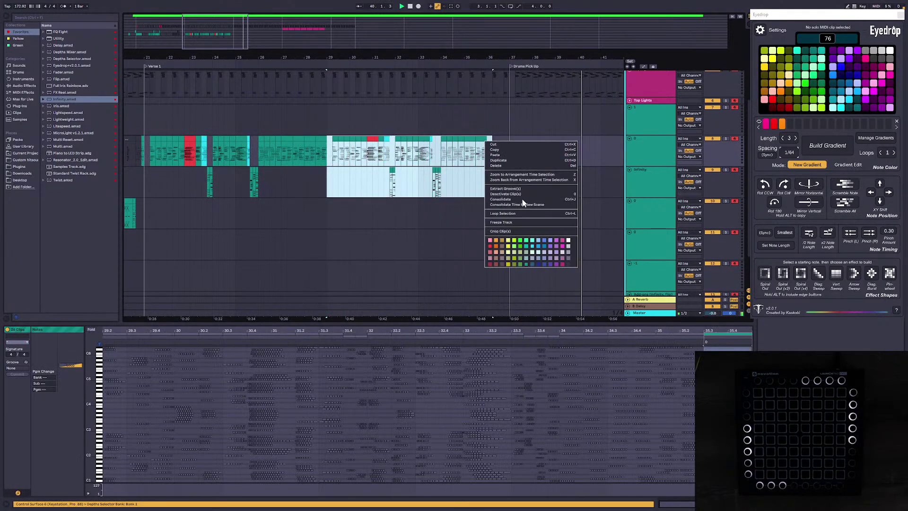
click(567, 265)
click(493, 194)
ctrl+scroll(458, 150, up, 3)
click(261, 152)
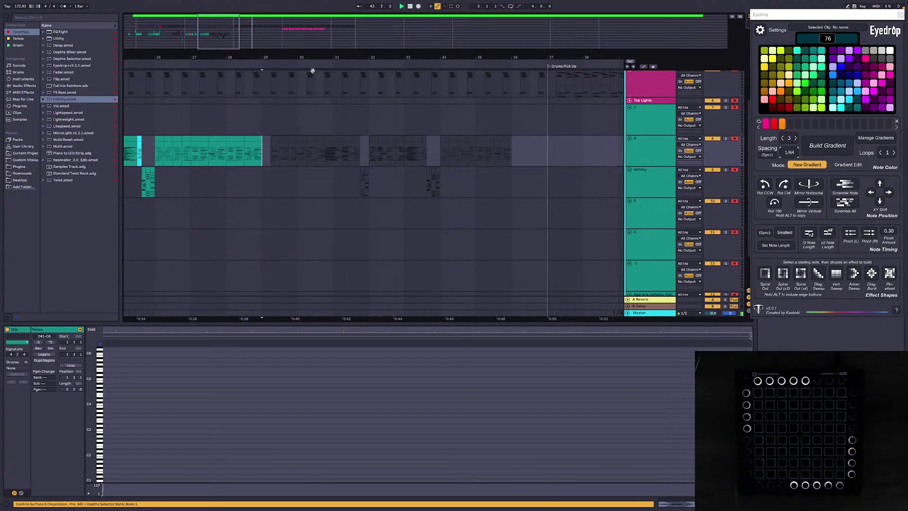
Step: Play back the duplicated section and consolidate its clips from 29.1.1 to 30.4.1 into a single clip
key(space)
key(space)
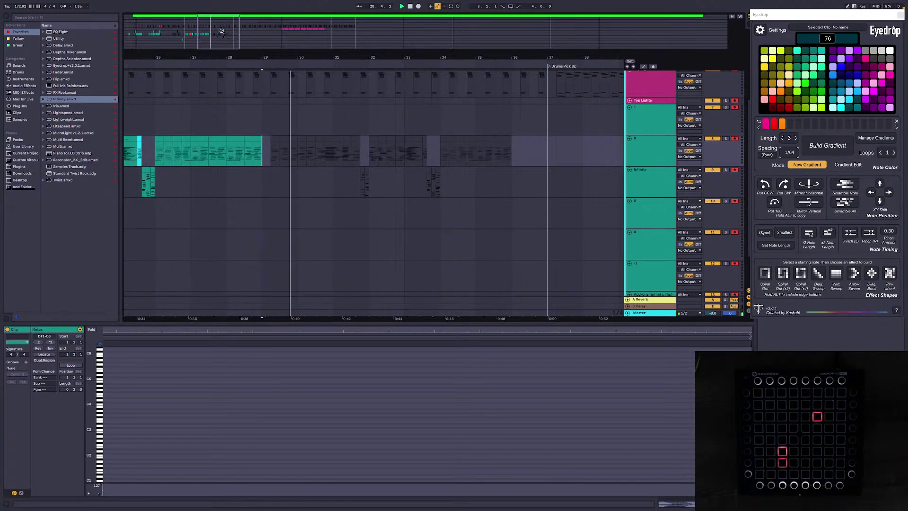
click(288, 158)
mouse_move(330, 151)
mouse_down()
mouse_move(367, 154)
mouse_move(369, 174)
mouse_move(367, 155)
mouse_move(326, 159)
mouse_up()
click(367, 155)
click(292, 158)
key(ctrl+j)
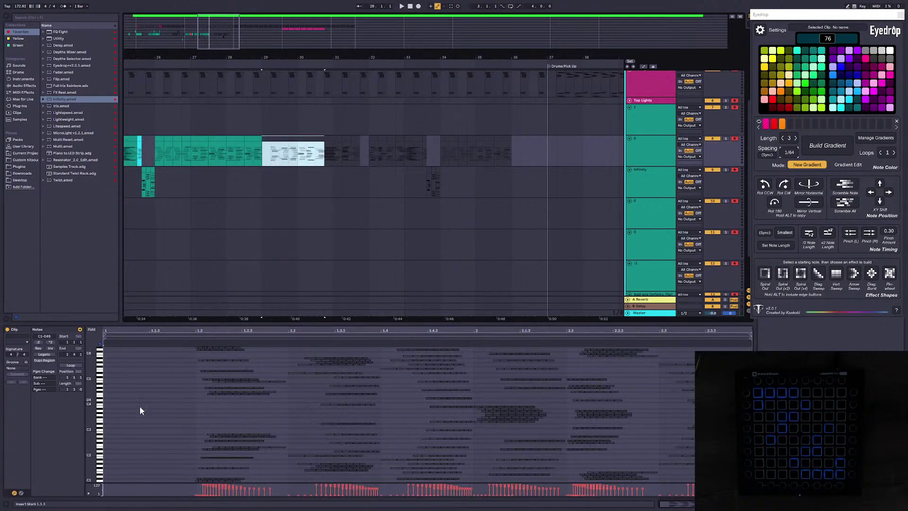
Step: Rotate all notes of the consolidated 29.1.1 clip 90 degrees clockwise, mirror them horizontally, and play back the clip
key(ctrl+a)
click(809, 185)
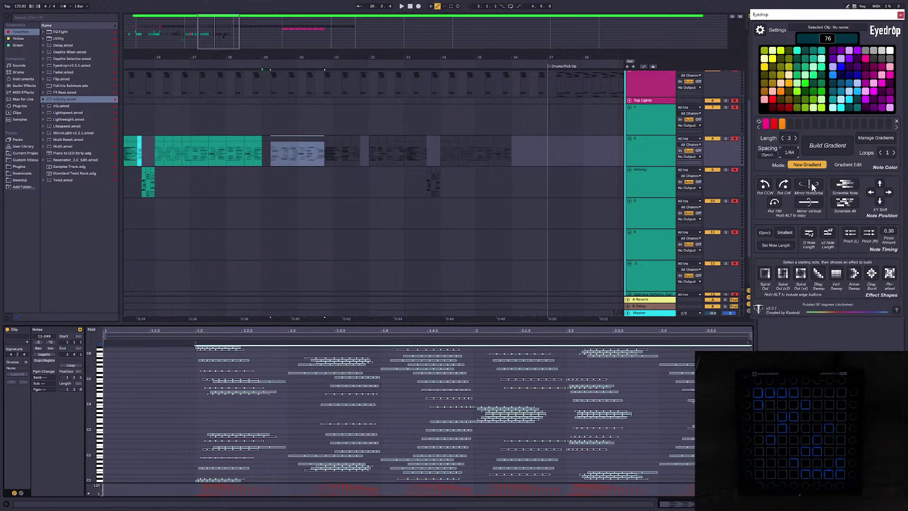
click(296, 141)
key(space)
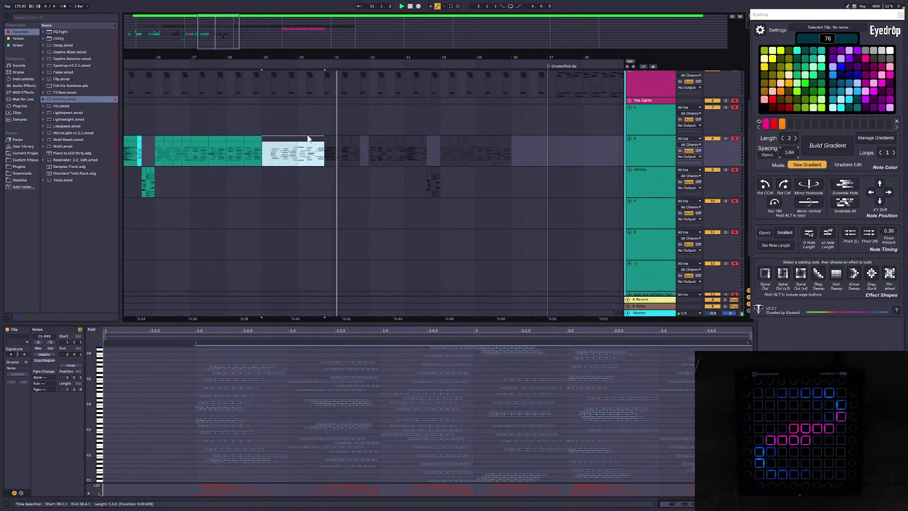
Step: Recolour the copied clip at 30.4.1 green and delete all of its notes
click(337, 138)
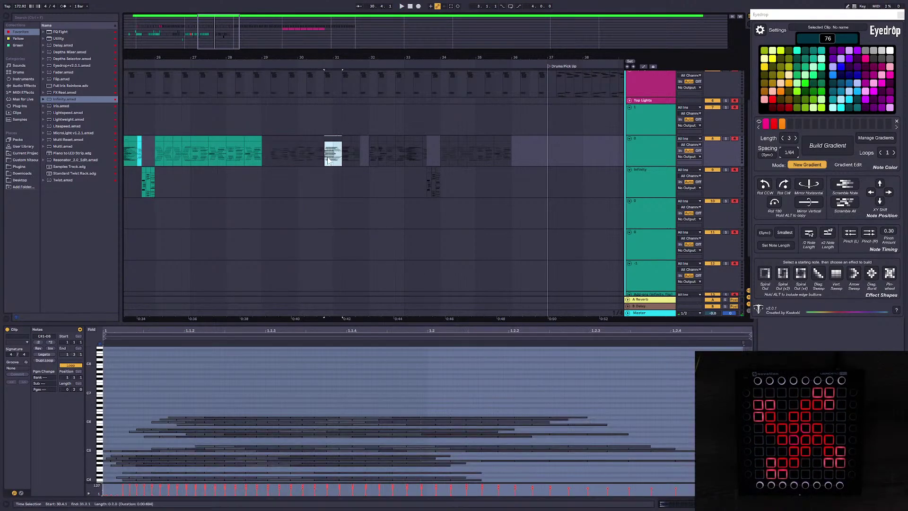
right_click(330, 138)
click(378, 275)
click(623, 421)
key(ctrl+a)
key(Delete)
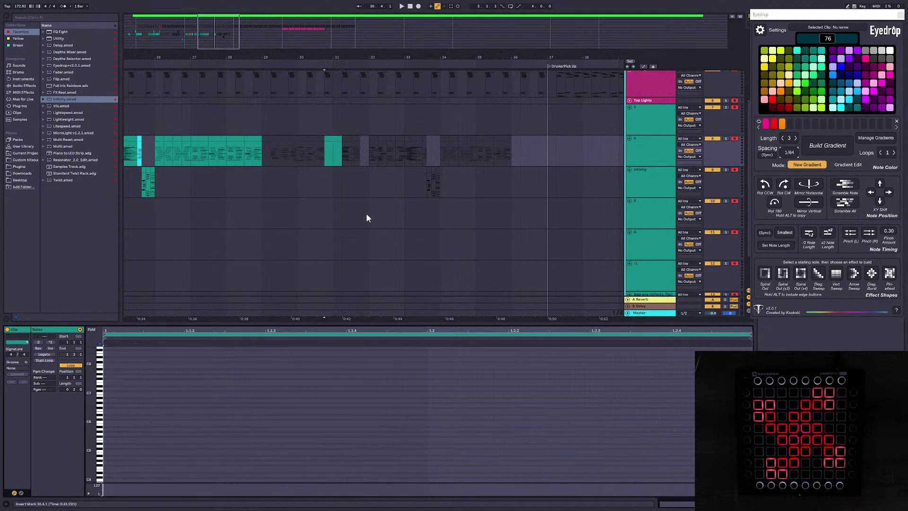
Step: Play back the song from the emptied clip at 30.4.1 into the copied clips that follow
click(328, 138)
key(space)
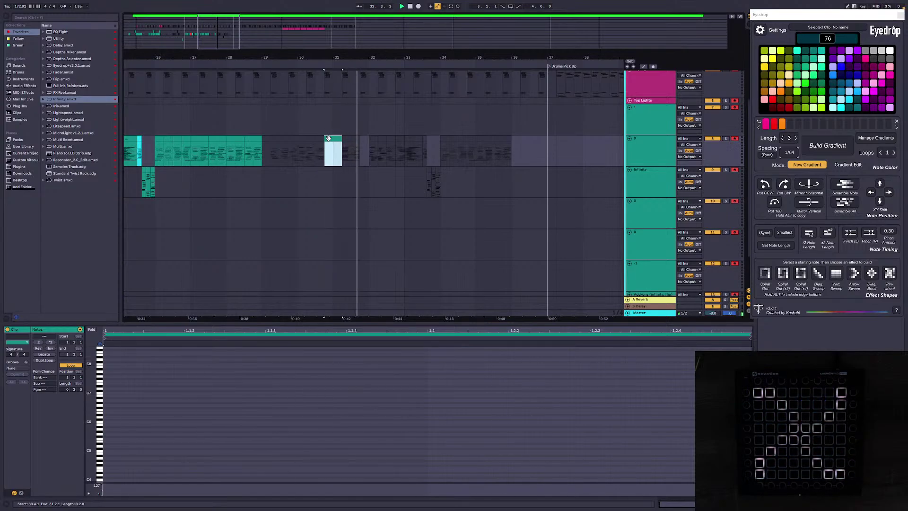
click(347, 138)
key(space)
key(space)
Step: Clear the notes of the copied clip at 31.3.1 and delete the clips between 31.2.1 and 31.4.1
click(357, 139)
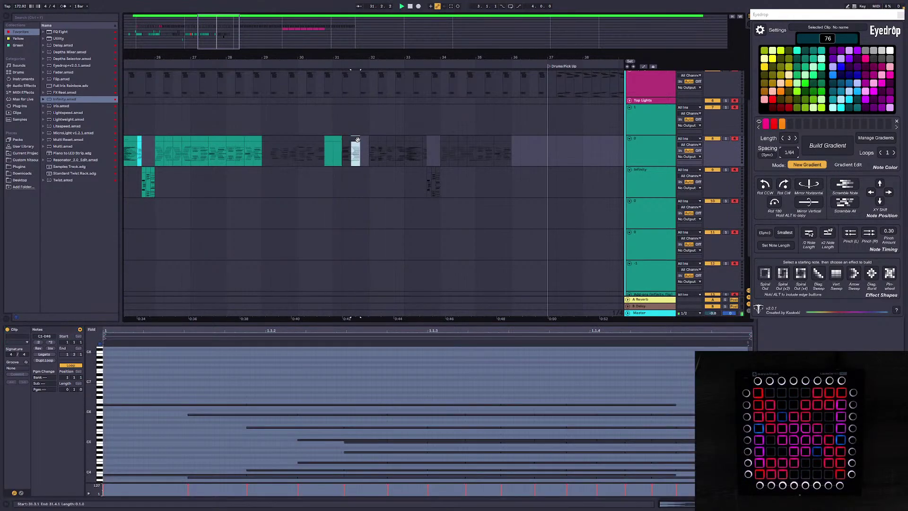
click(568, 383)
click(355, 138)
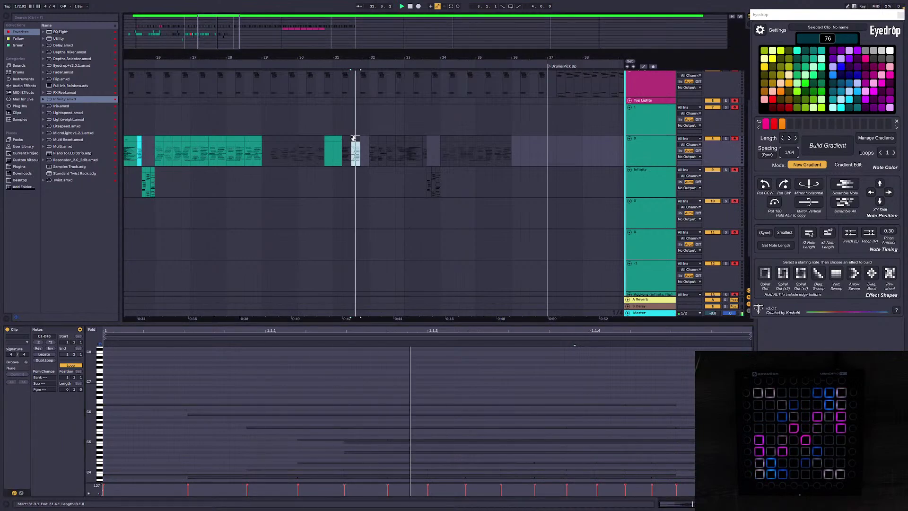
click(653, 379)
key(ctrl+a)
key(Delete)
click(355, 138)
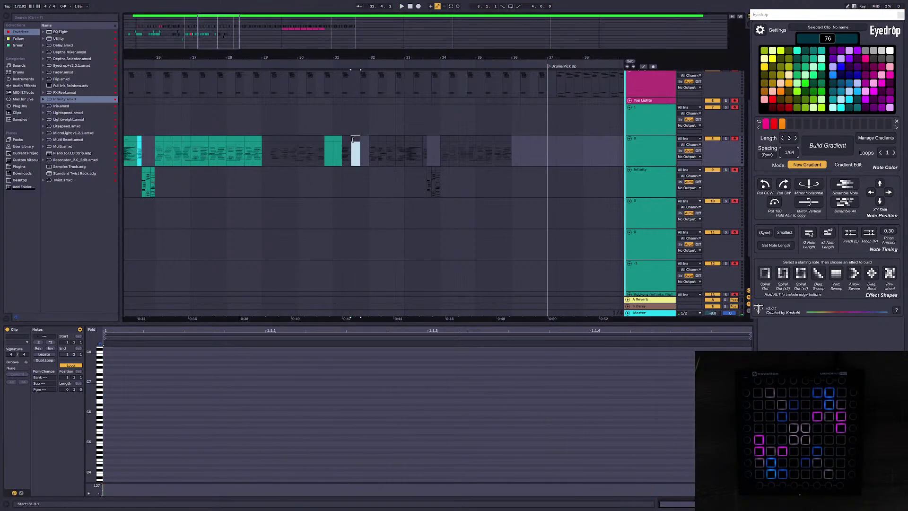
click(346, 138)
shift+click(354, 139)
key(Delete)
Step: Play back from 30.4.1 and delete the copied clips on the main light track from 32.1.1 to about 33.3.1
click(331, 136)
key(space)
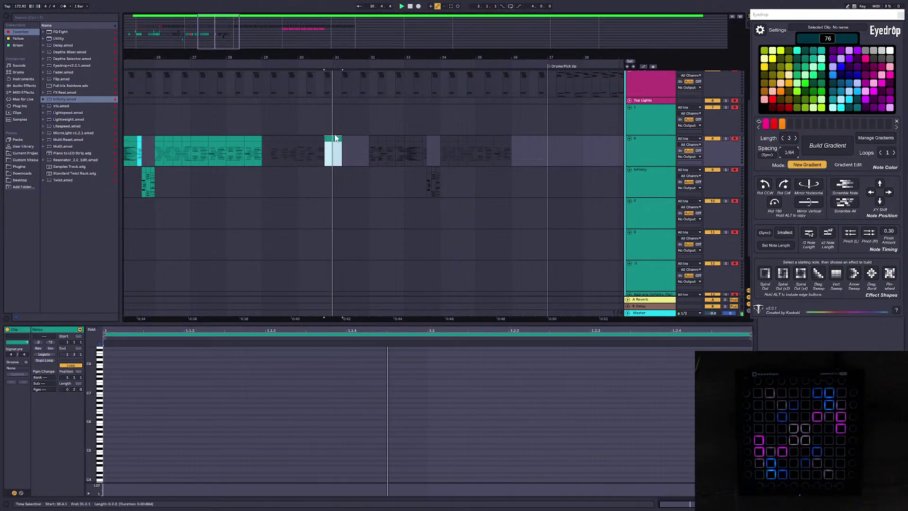
click(374, 150)
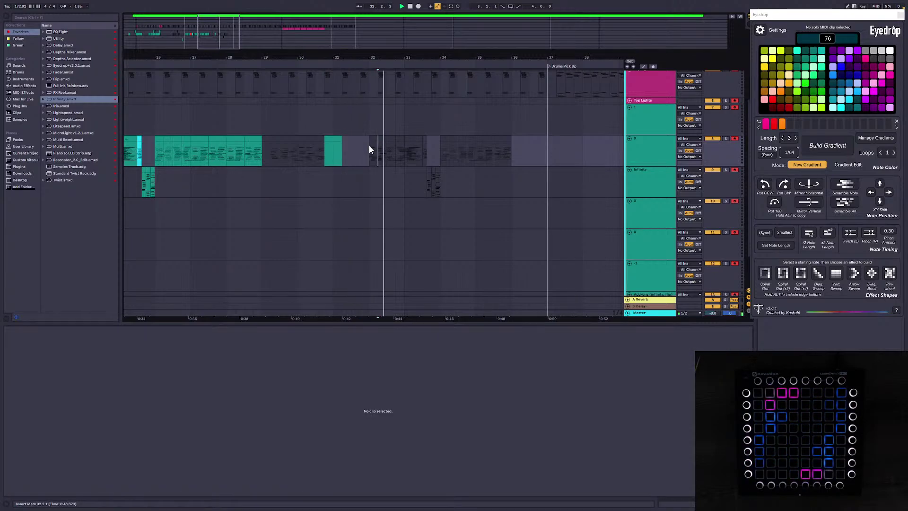
drag(369, 144, 422, 154)
key(Delete)
key(Delete)
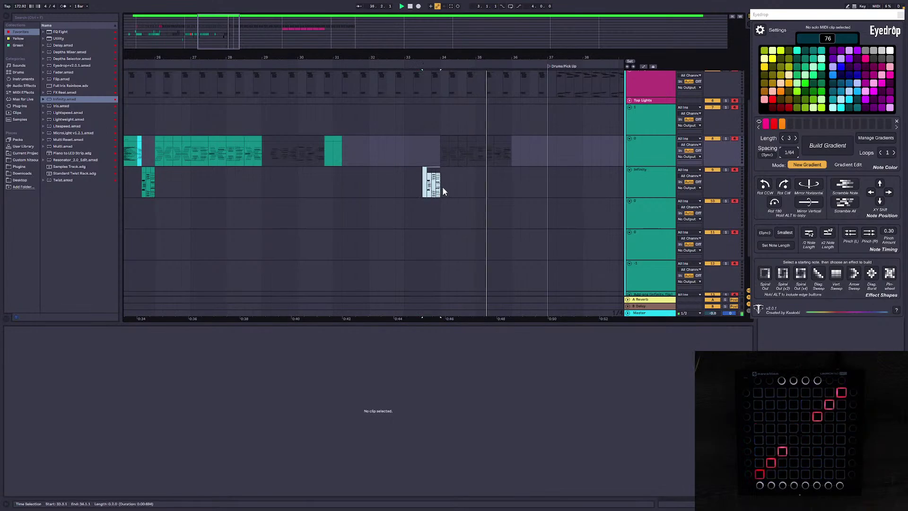
Step: Restore the removed Infinity clips between 33.3.1 and 34.1.1 and play back the section
click(438, 158)
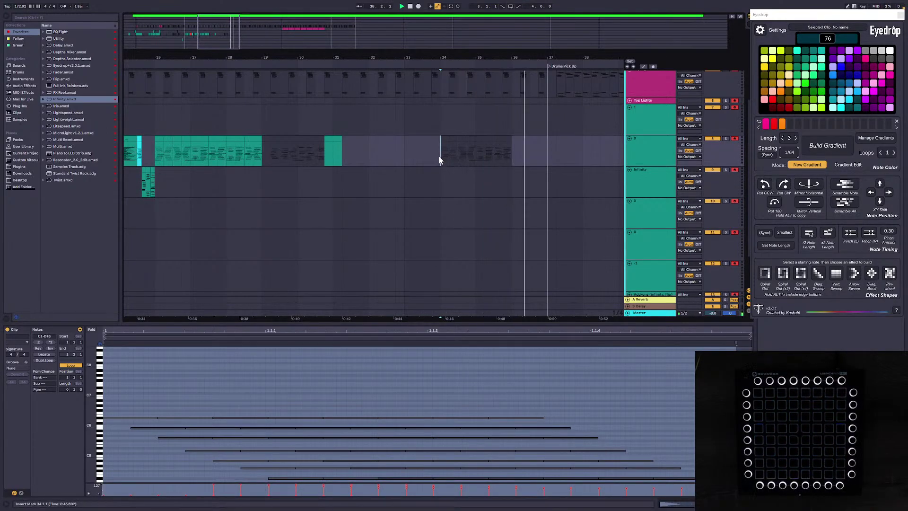
click(426, 175)
key(ctrl+v)
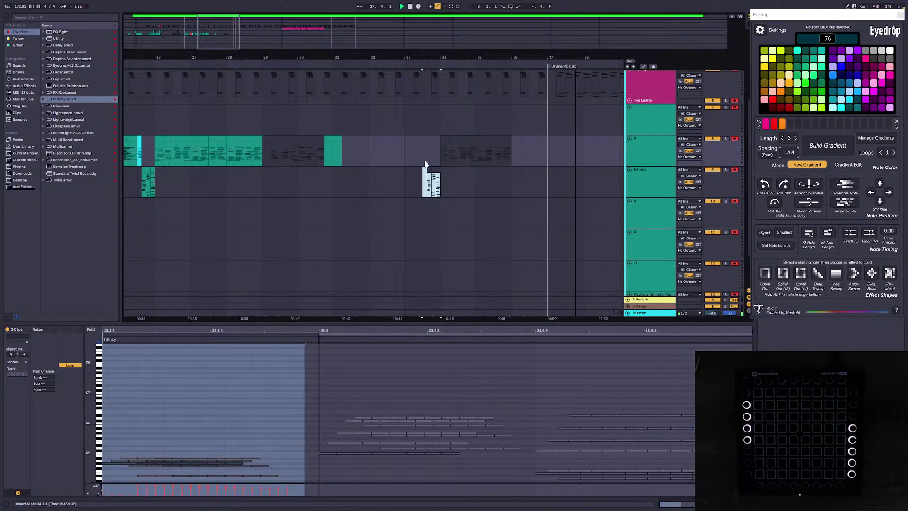
key(space)
key(space)
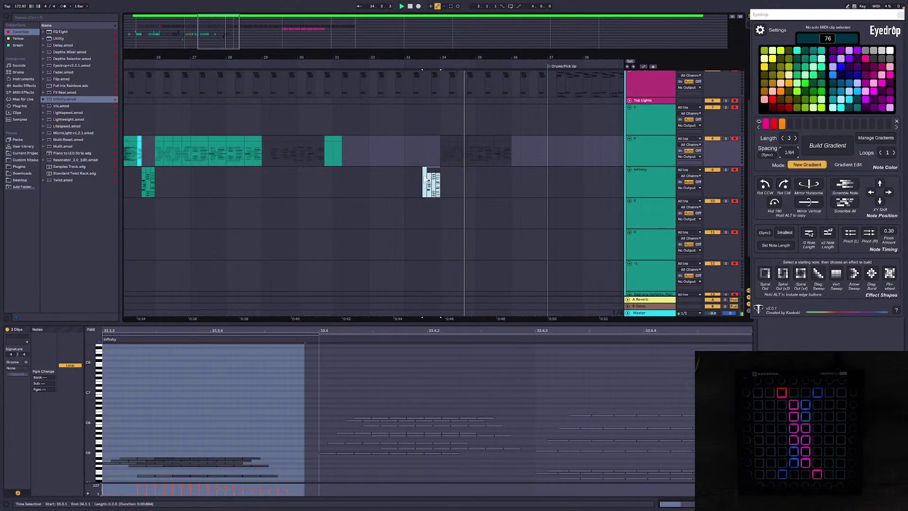
Step: Delete the Infinity clips at 33.3.1 and the remaining copied clips on the main light track before Drums Pick Up
key(Delete)
mouse_move(434, 154)
mouse_down()
mouse_move(487, 155)
mouse_move(468, 153)
mouse_up()
click(447, 152)
key(Delete)
click(479, 153)
click(470, 144)
drag(231, 39, 232, 35)
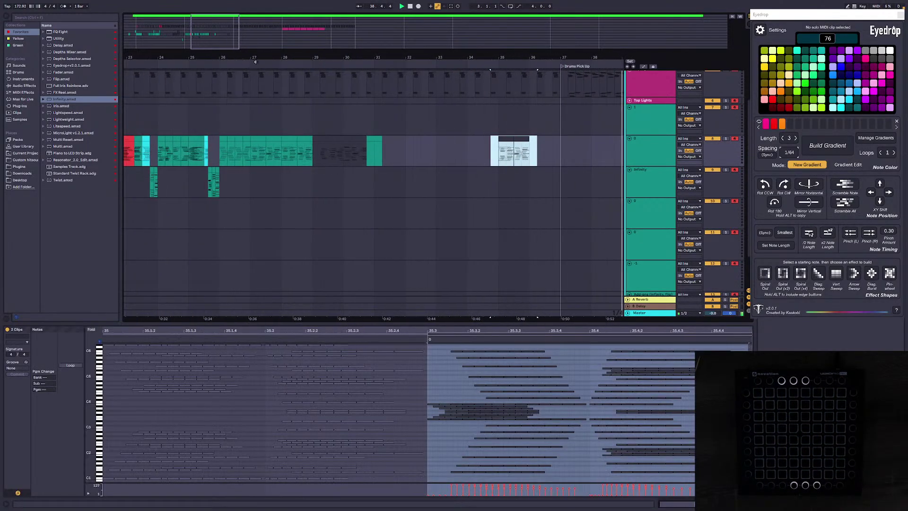
drag(551, 159, 499, 151)
key(Delete)
Step: Play back the light show from the start of Verse 1 at 21.1.1 through the clip starting at 29.1.1
click(403, 151)
key(space)
drag(245, 59, 283, 55)
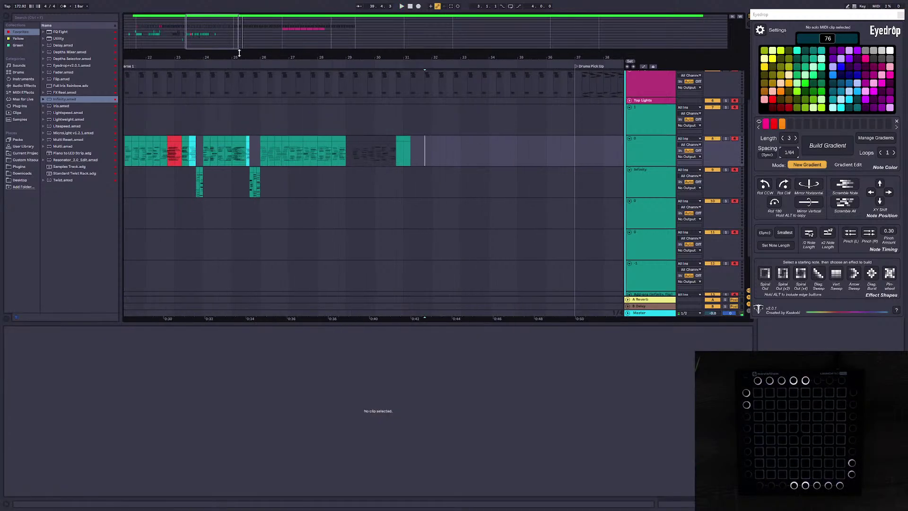
key(Down)
click(377, 153)
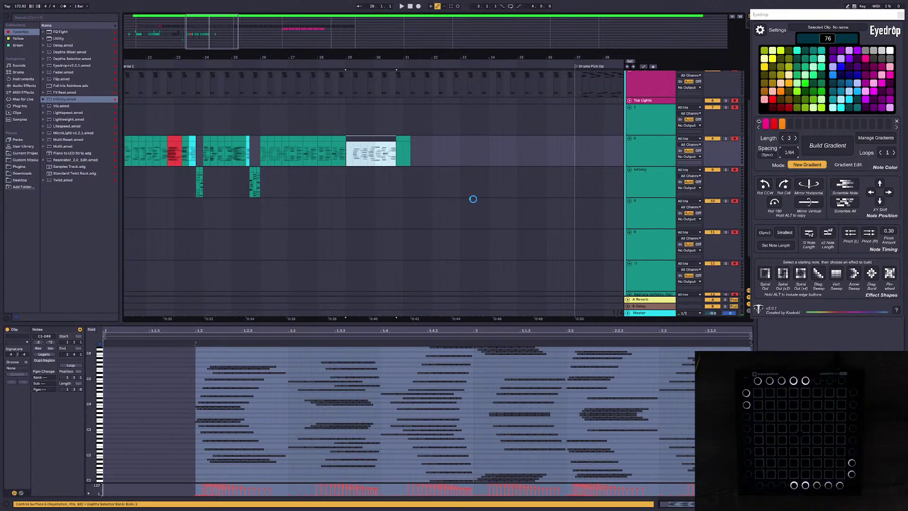
click(411, 165)
click(384, 156)
scroll(410, 206, left, 2)
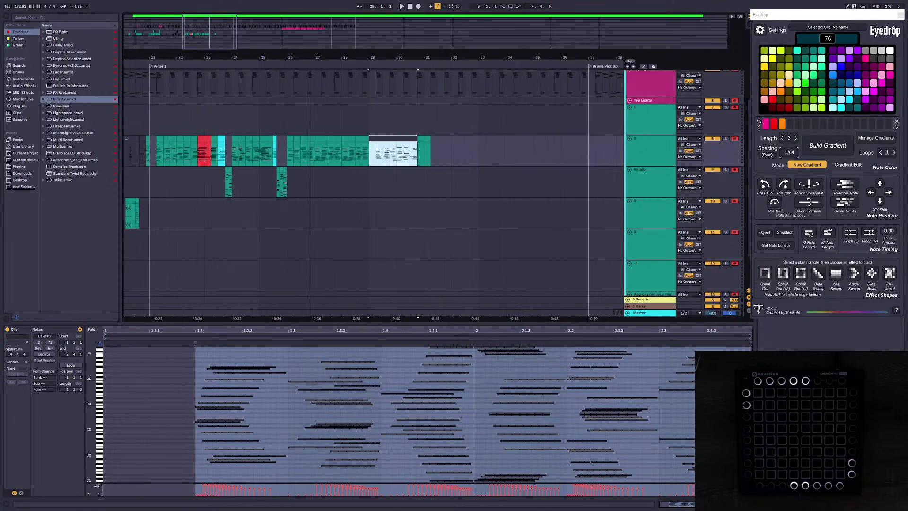
click(163, 147)
click(157, 146)
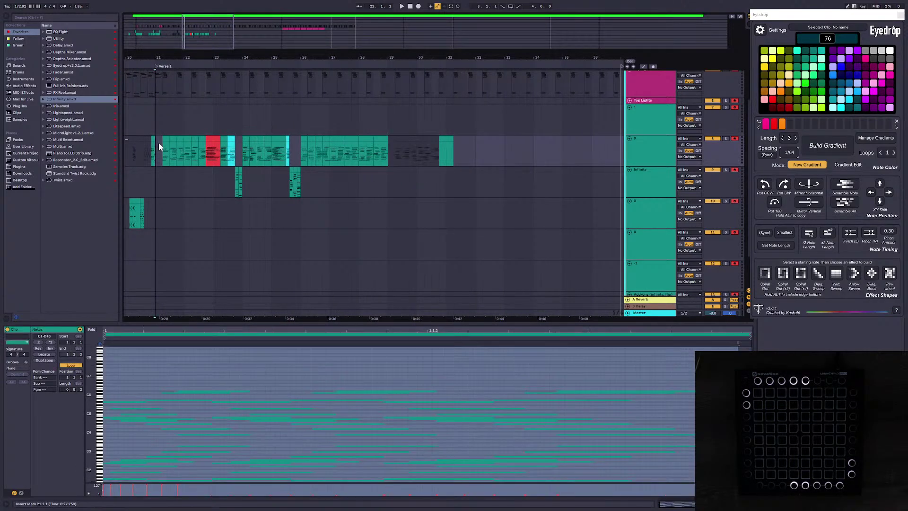
drag(200, 29, 201, 31)
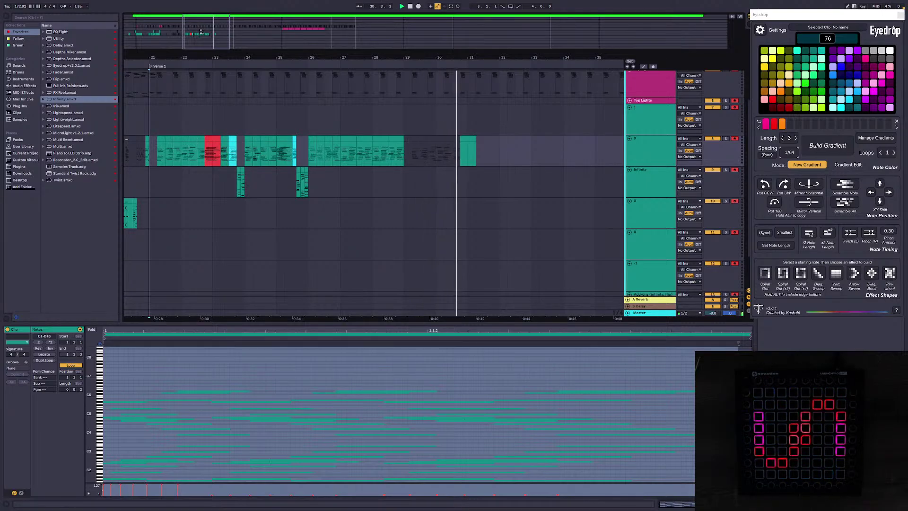
Step: Open the empty clip at 30.4.1 in an enlarged note editor and play back the transition into it
click(469, 149)
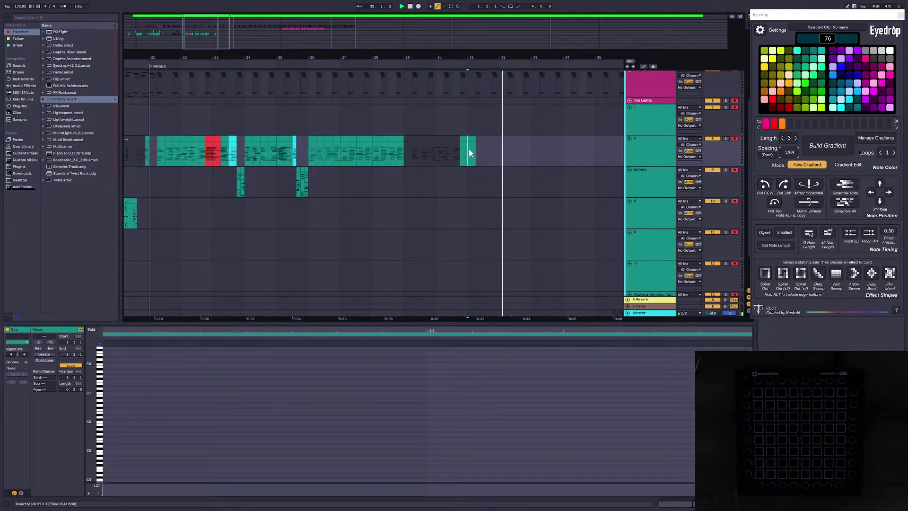
drag(92, 397, 62, 397)
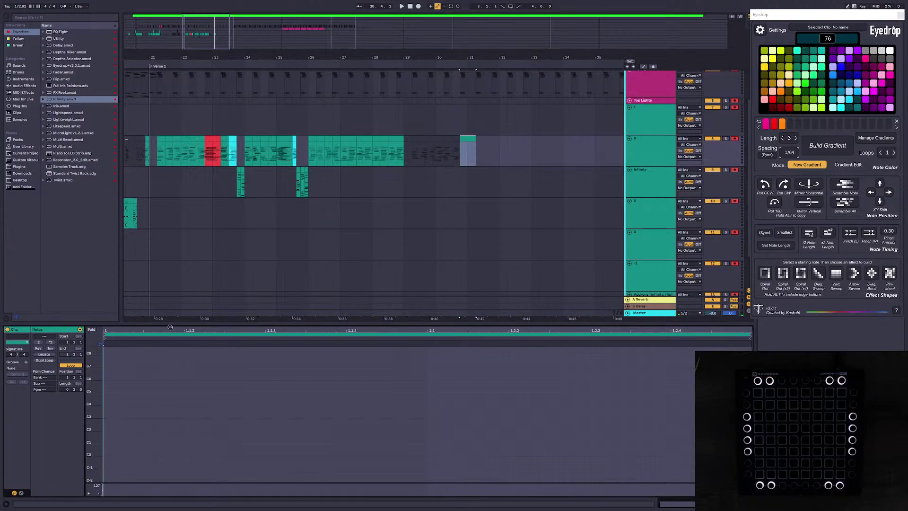
drag(170, 327, 176, 252)
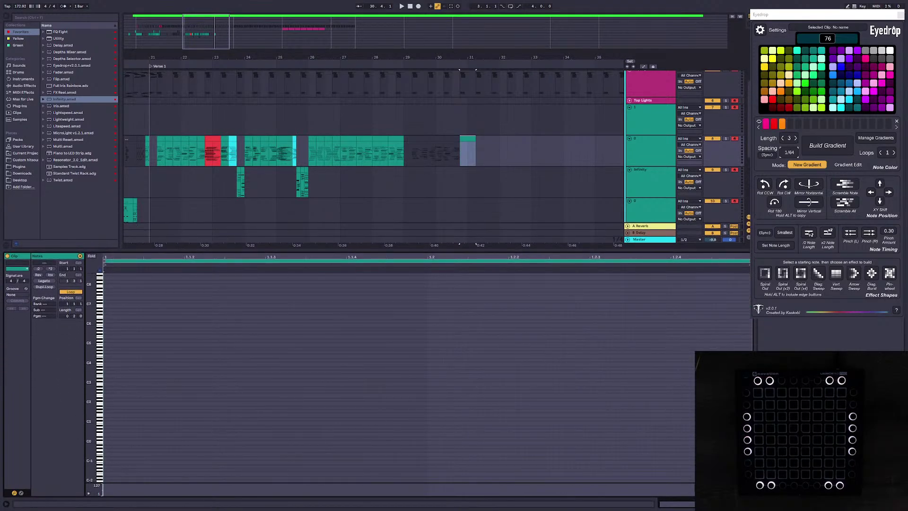
click(440, 147)
click(451, 152)
key(space)
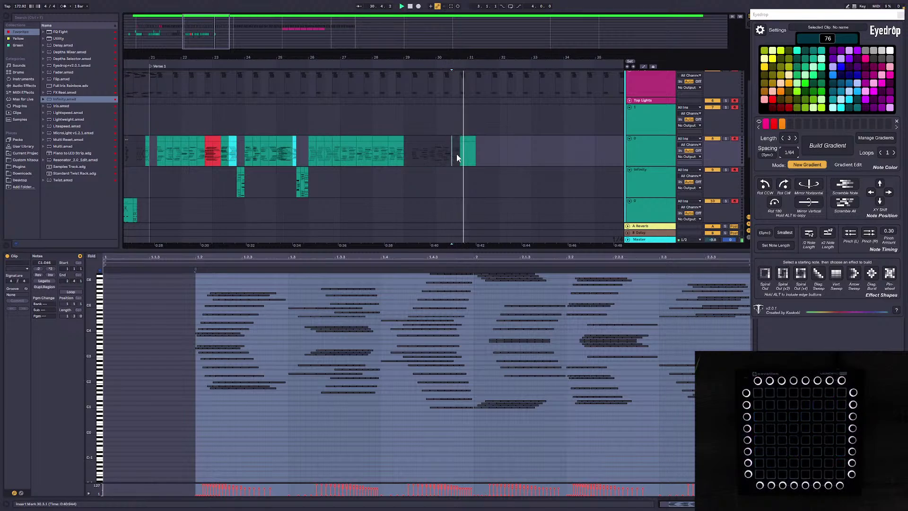
key(space)
Step: Step-record a curved run of single Launchpad notes from the start of the empty clip at 30.4.1
click(469, 144)
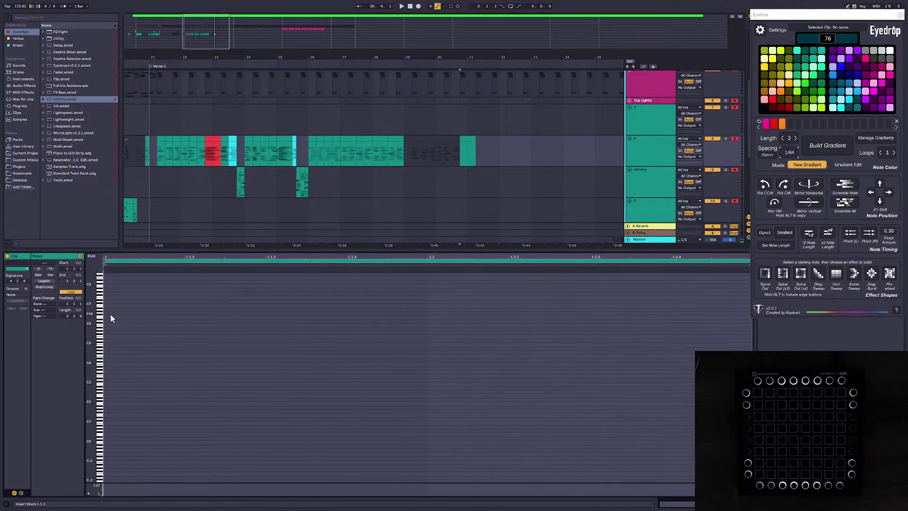
key(Right)
key(Right)
key(Right)
key(Right)
key(Right)
key(Right)
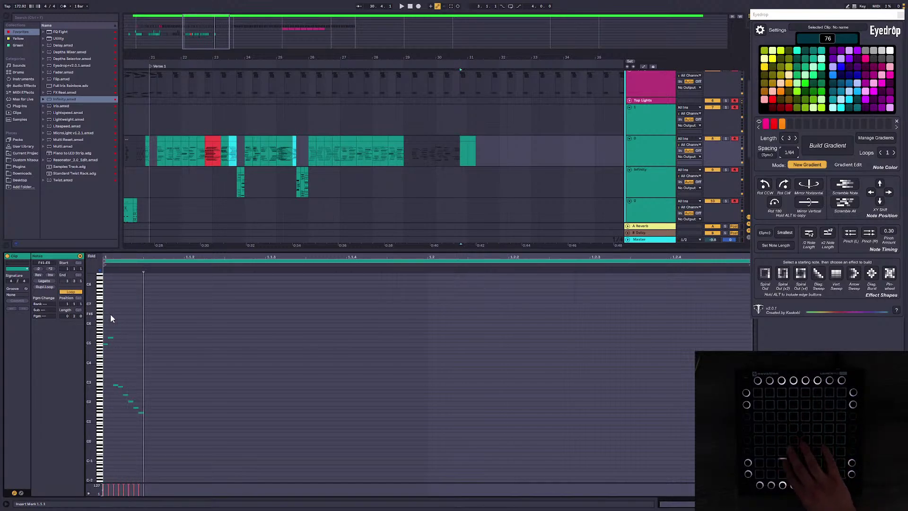
key(Right)
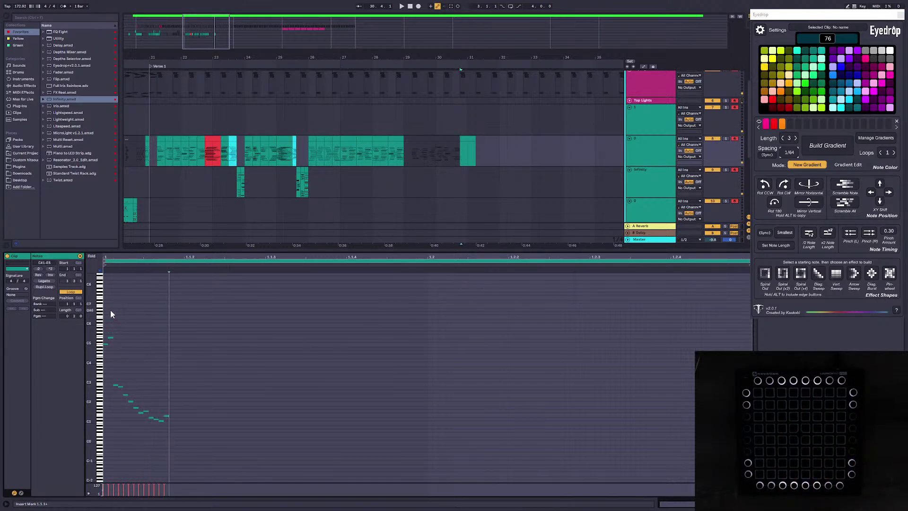
Step: Clone all recorded notes with a 90-degree clockwise rotation and a 180-degree rotation
click(382, 299)
key(ctrl+a)
alt+click(783, 186)
alt+click(773, 205)
alt+click(774, 209)
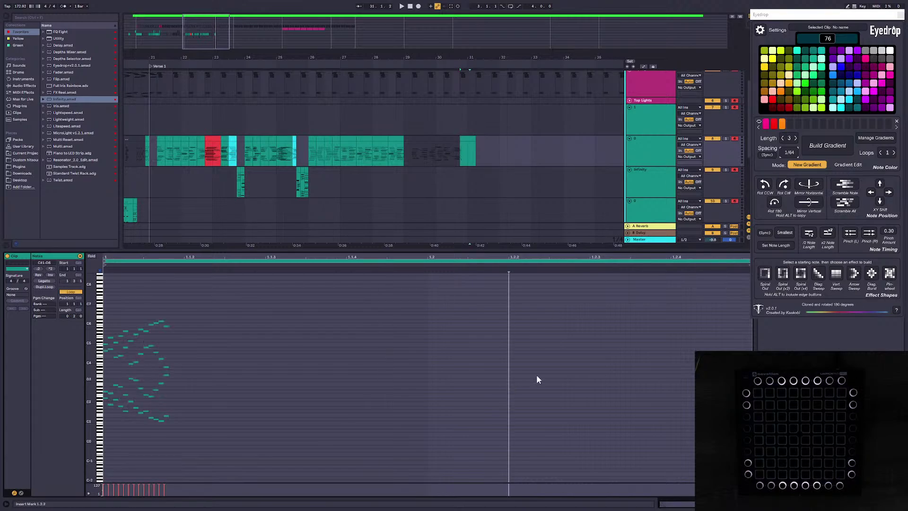
Step: Load the eight-colour pink-to-blue gradient with Smallest spacing, double the length of all notes, and build the gradient on them
click(875, 138)
click(805, 182)
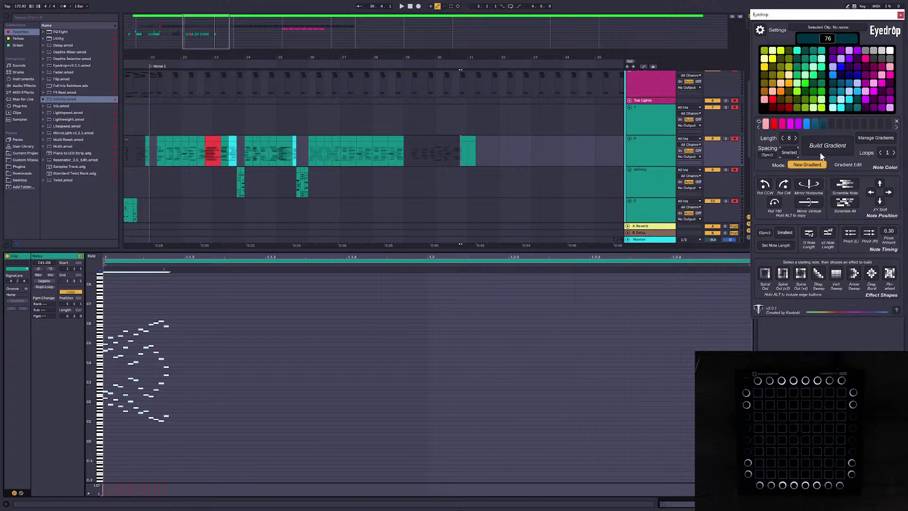
click(427, 376)
key(ctrl+a)
click(828, 233)
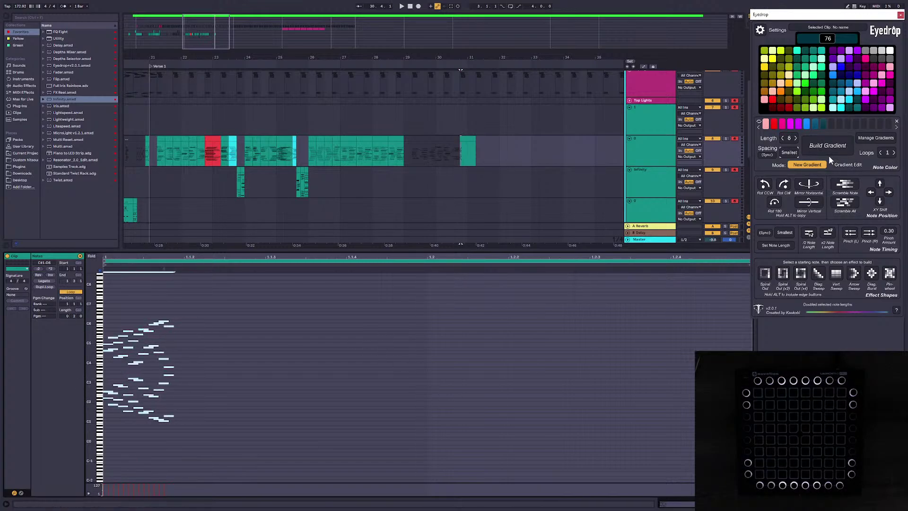
Step: Stretch the gradient notes to about 1.2.3 and apply Pinch (L) with an amount of 0.30, checking by playback
mouse_move(234, 269)
mouse_down()
mouse_move(260, 279)
mouse_move(594, 291)
mouse_up()
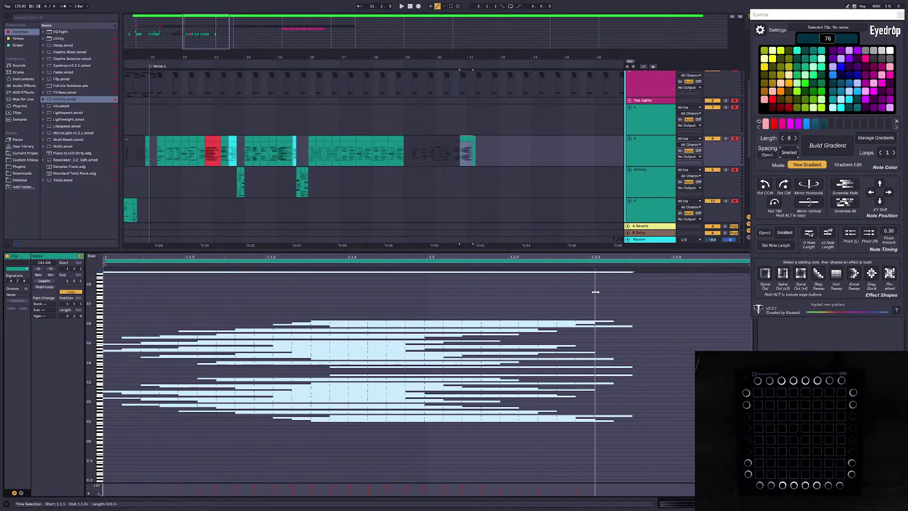
key(space)
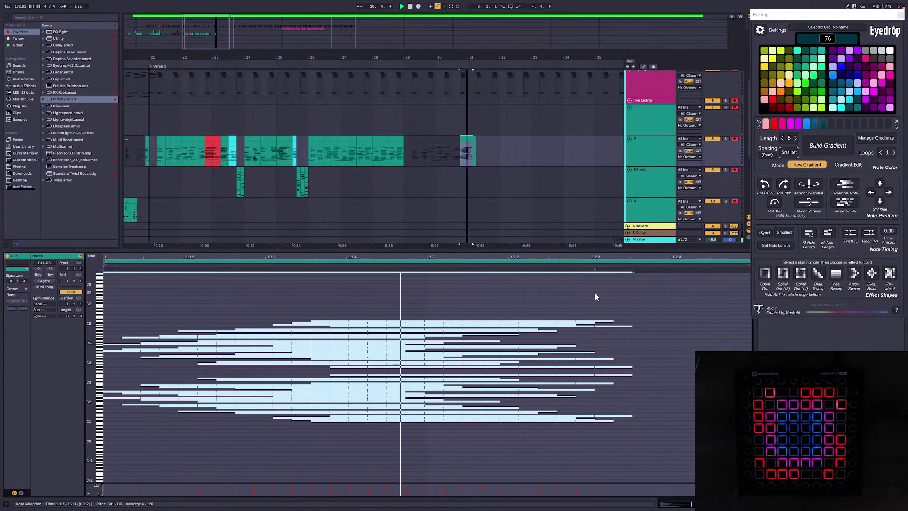
click(850, 233)
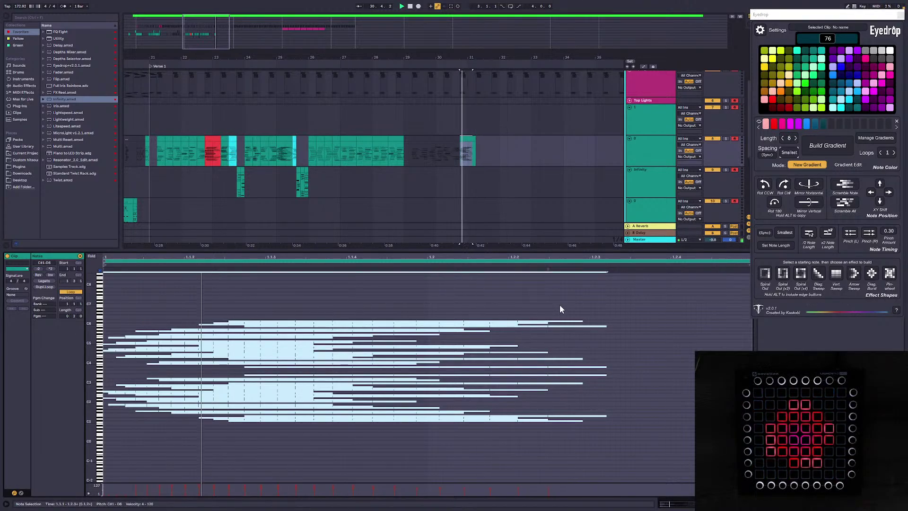
key(space)
Step: Insert two empty one-beat MIDI clips from 31.2.1, directly after the finished gradient clip on the second teal track
click(475, 173)
click(469, 138)
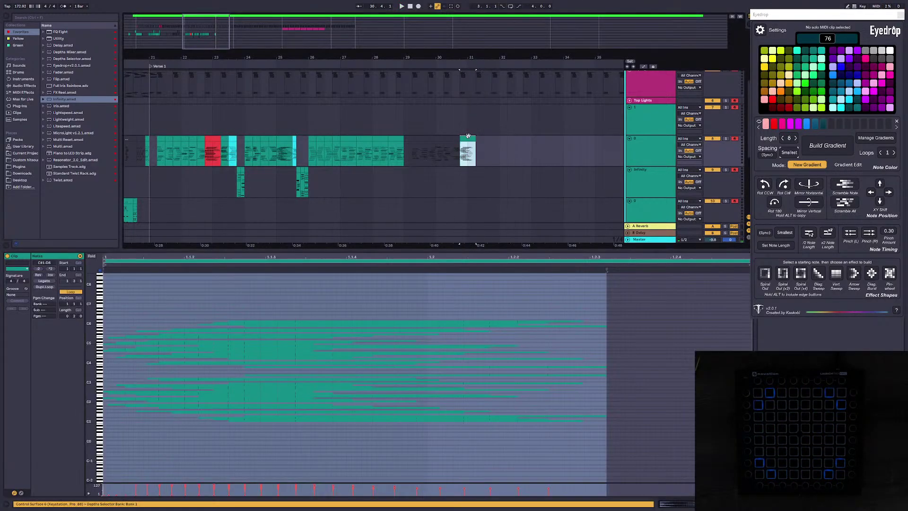
click(650, 323)
click(479, 152)
drag(220, 38, 230, 60)
key(space)
drag(374, 152, 387, 145)
key(space)
key(space)
right_click(382, 142)
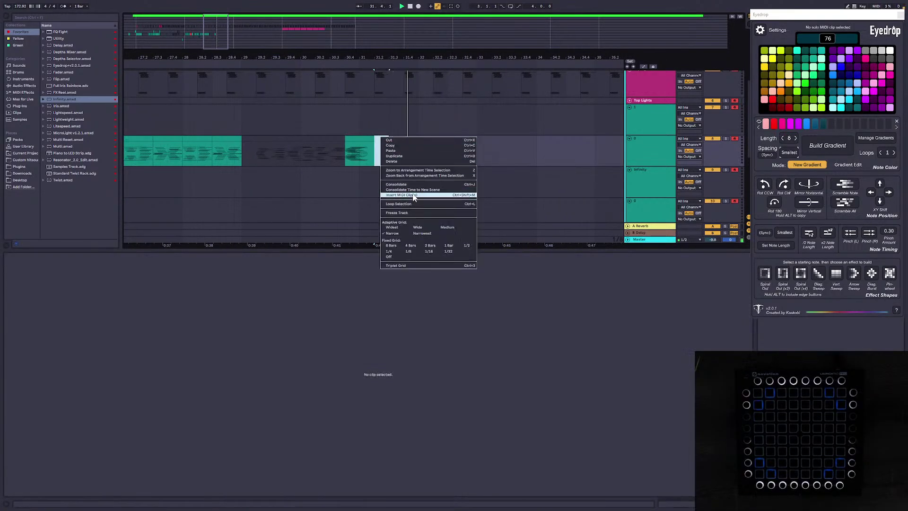
click(394, 162)
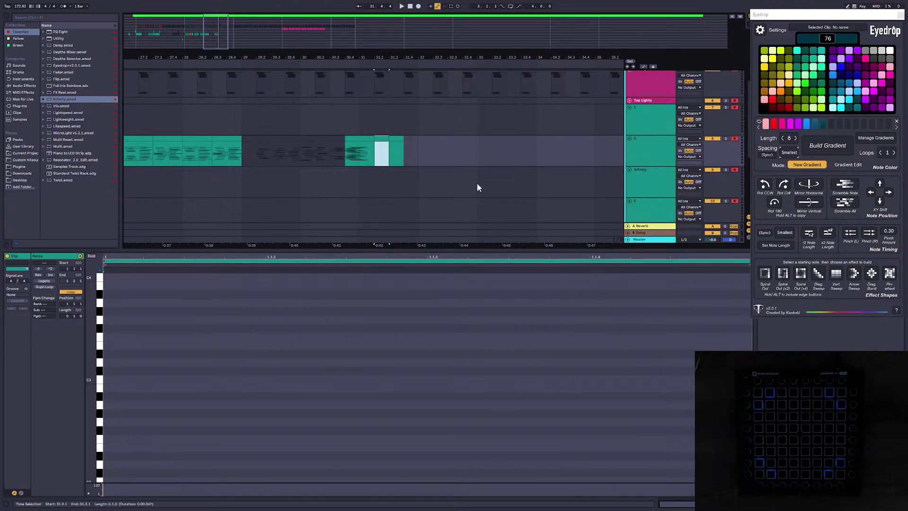
click(477, 182)
click(396, 150)
click(379, 142)
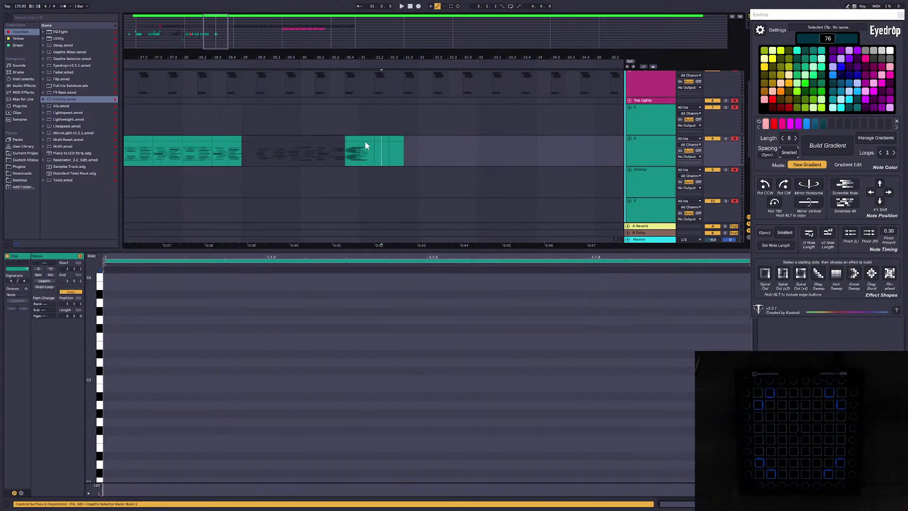
Step: Play the light show from 4.3.1, just before the Intro, through the end of Verse 1 to review it
drag(225, 48, 231, 43)
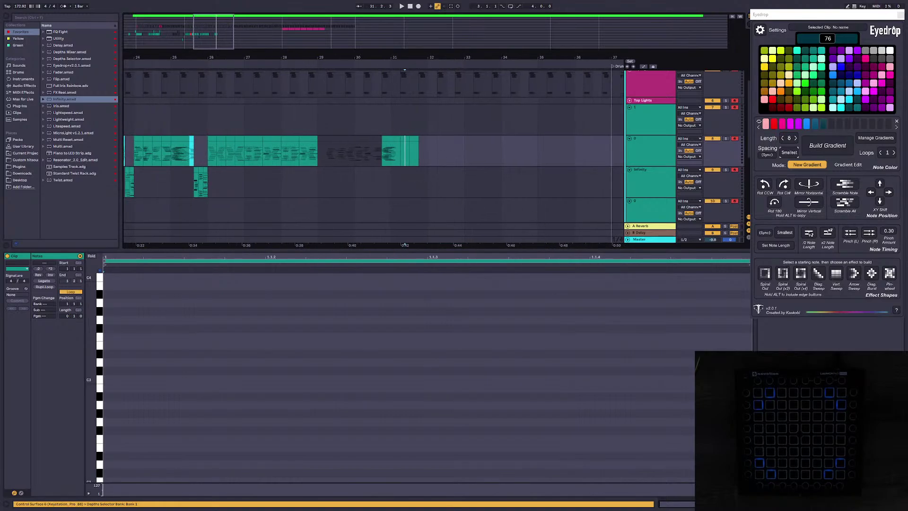
key(ctrl+alt+p)
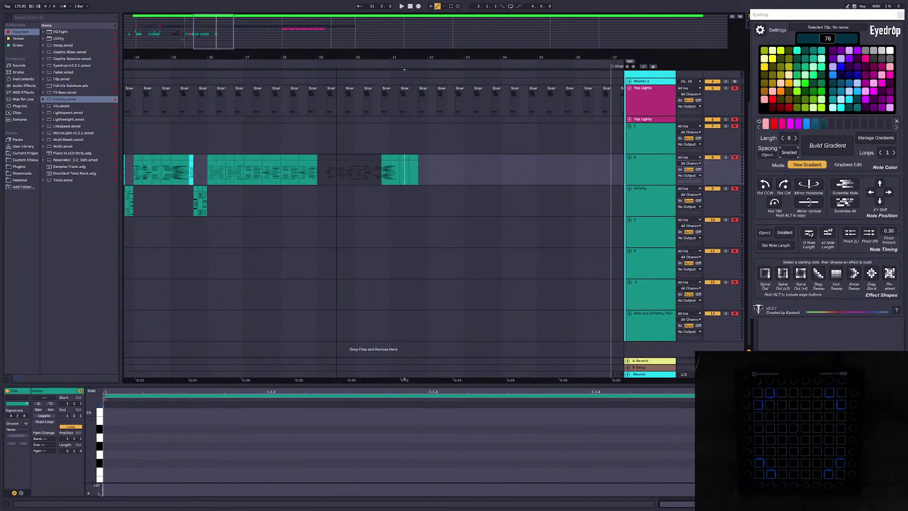
drag(227, 41, 191, 23)
click(164, 136)
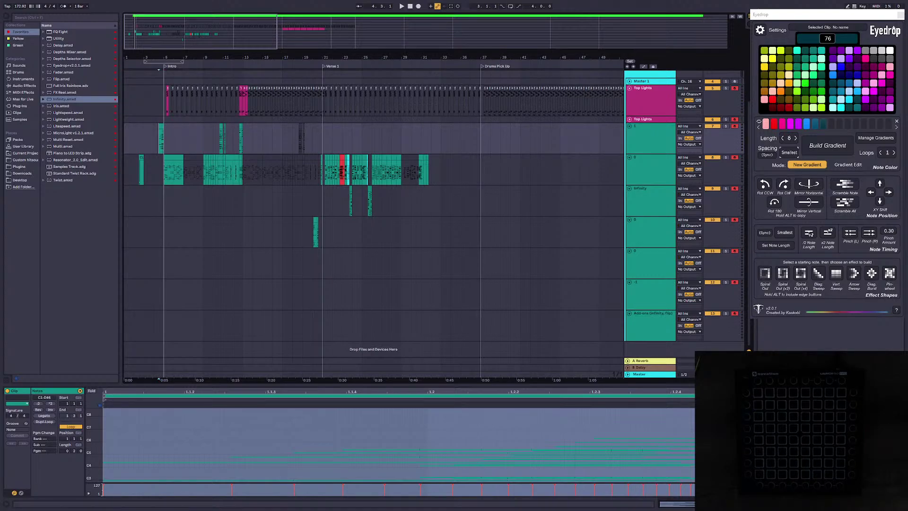
click(156, 145)
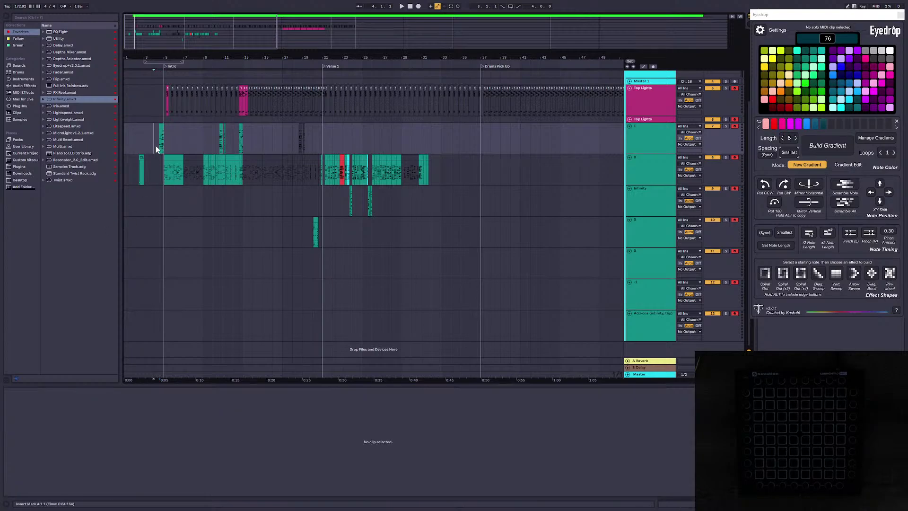
click(158, 146)
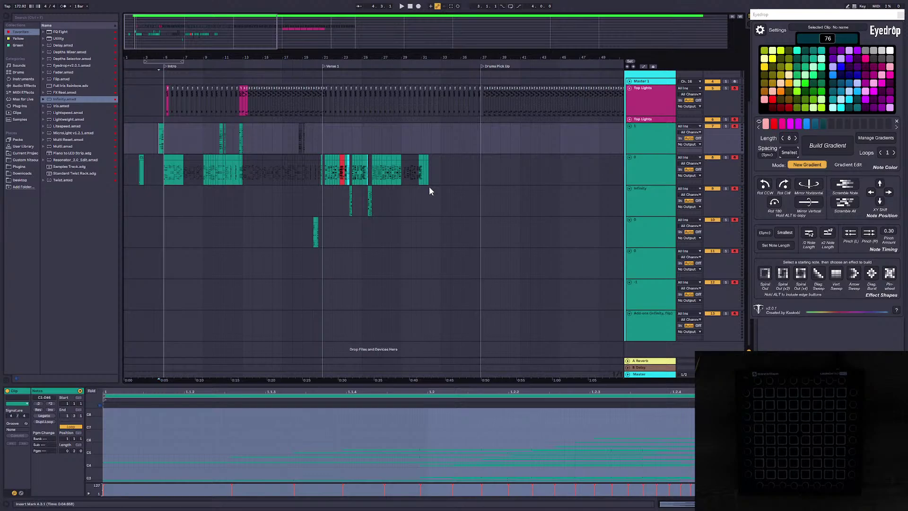
key(space)
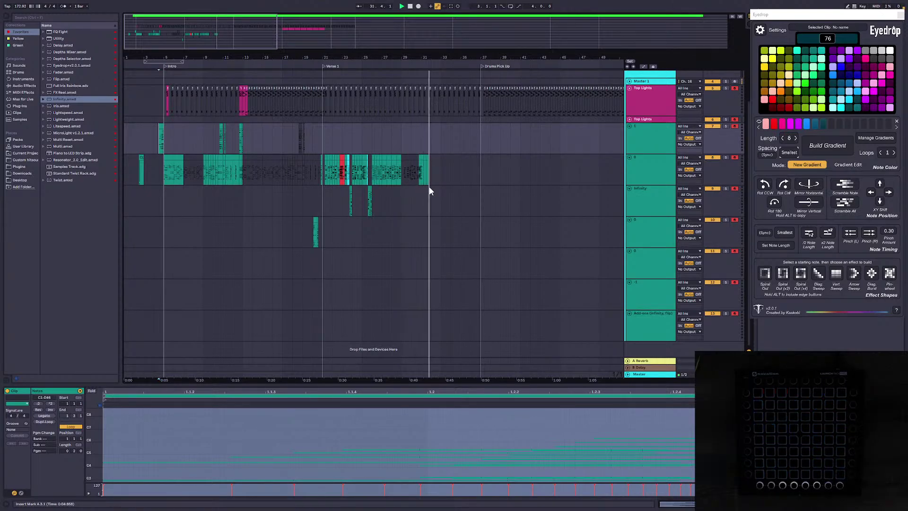
drag(233, 44, 239, 38)
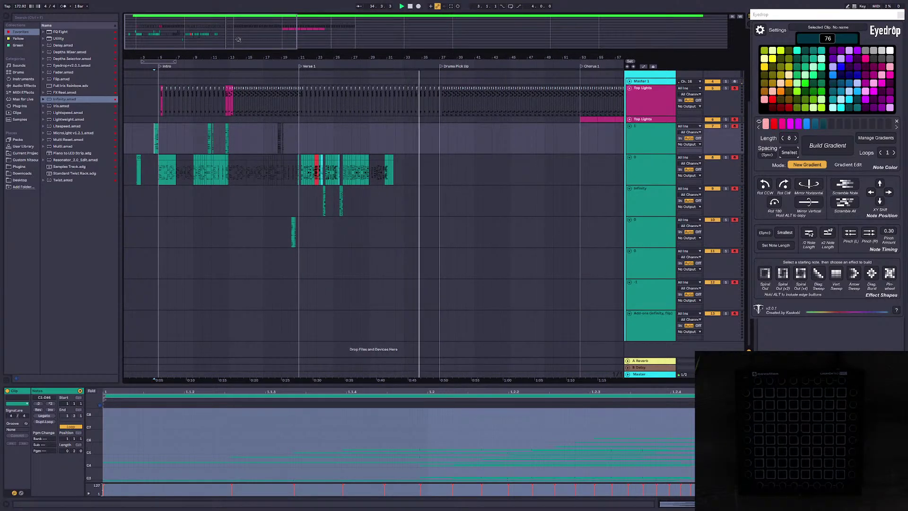
click(515, 164)
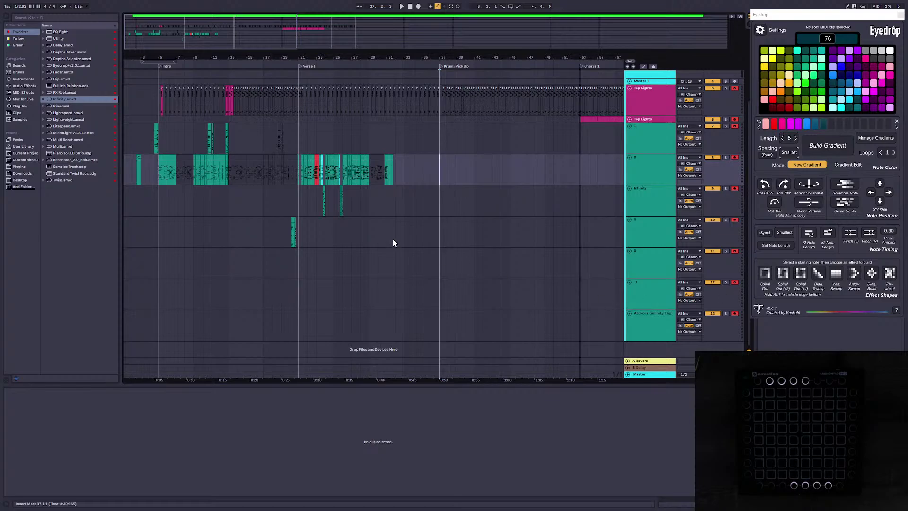
Step: Look over the whole arrangement's sections and lighting tracks from the Intro to Metal 2, including the empty stretch around Drums Pick Up
click(395, 201)
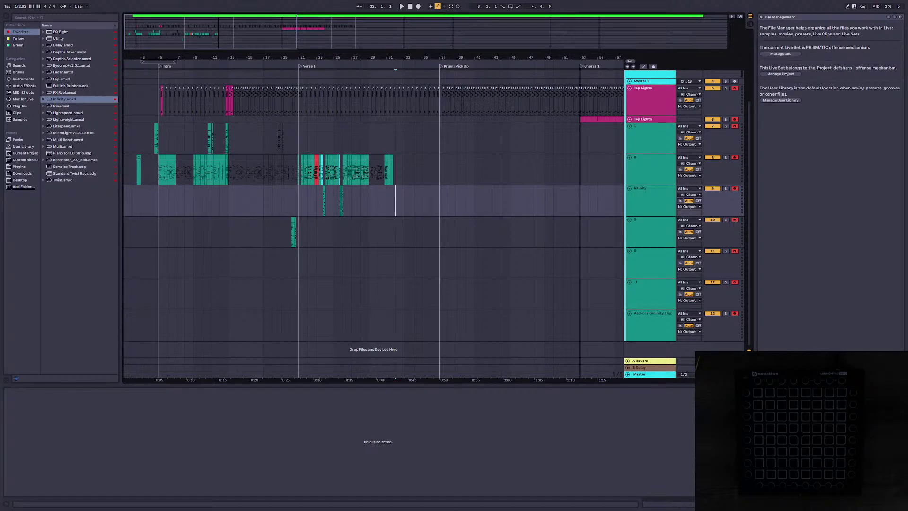
drag(260, 57, 265, 29)
scroll(331, 199, up, 5)
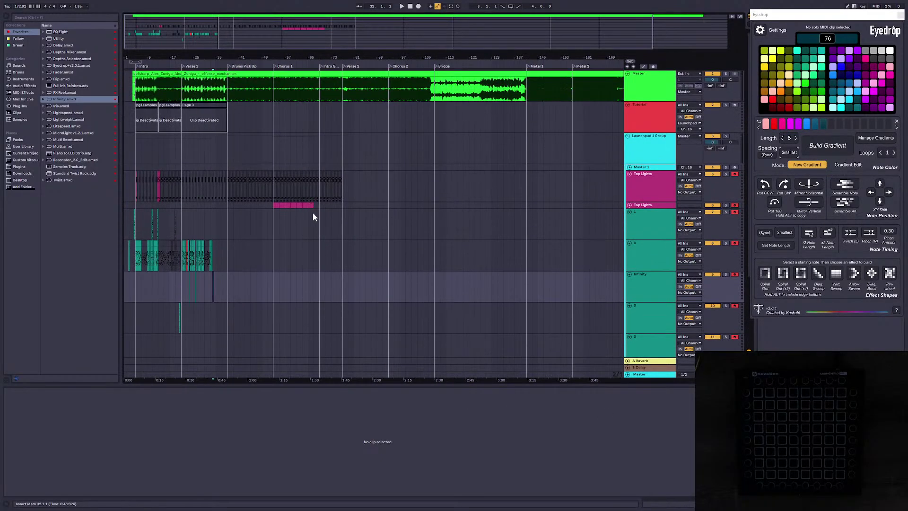
drag(193, 37, 182, 59)
scroll(222, 246, up, 2)
drag(280, 255, 338, 285)
click(386, 286)
drag(288, 36, 288, 25)
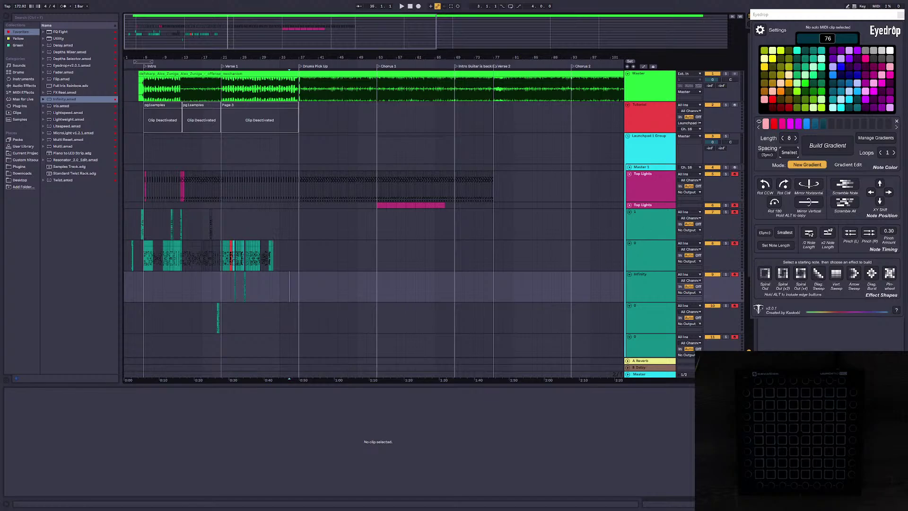
click(900, 14)
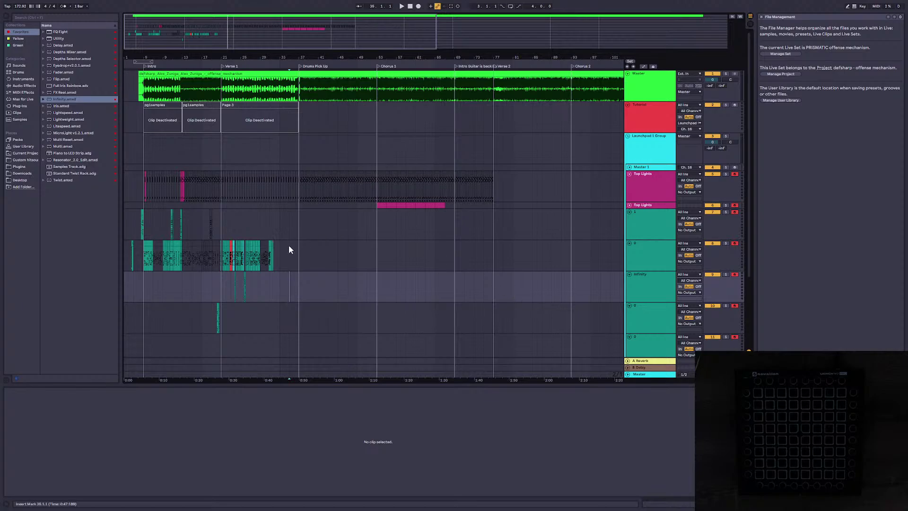
click(295, 263)
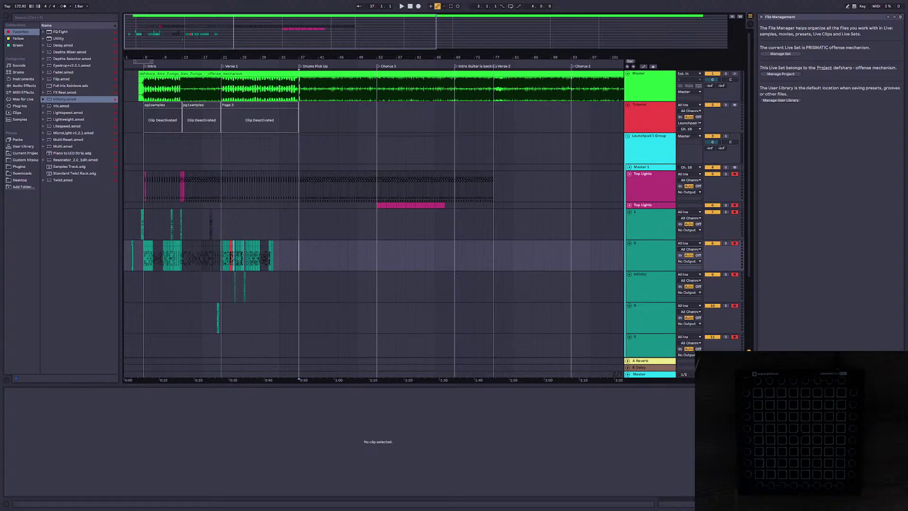
mouse_move(299, 31)
mouse_down()
mouse_move(307, 47)
mouse_move(227, 59)
mouse_up()
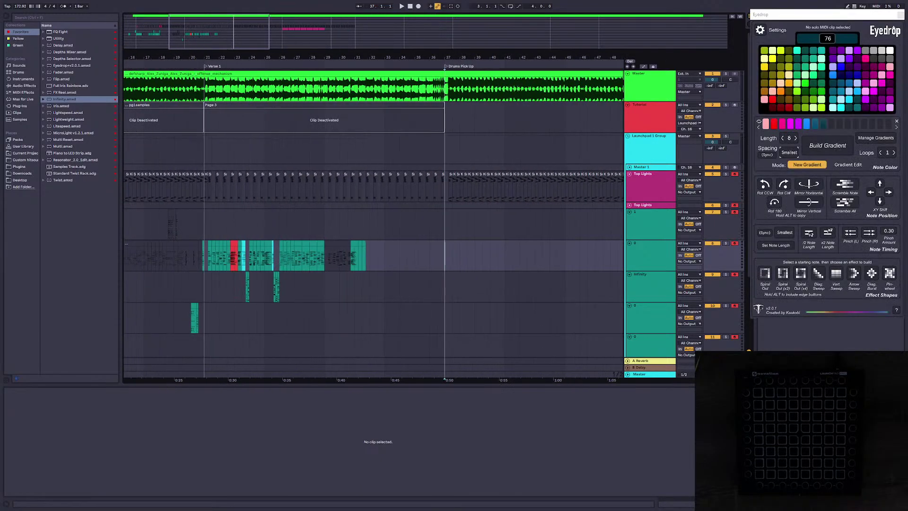
Step: Insert an empty one-beat MIDI clip at 29.1.1 on the first teal track and move it down to the second
click(363, 229)
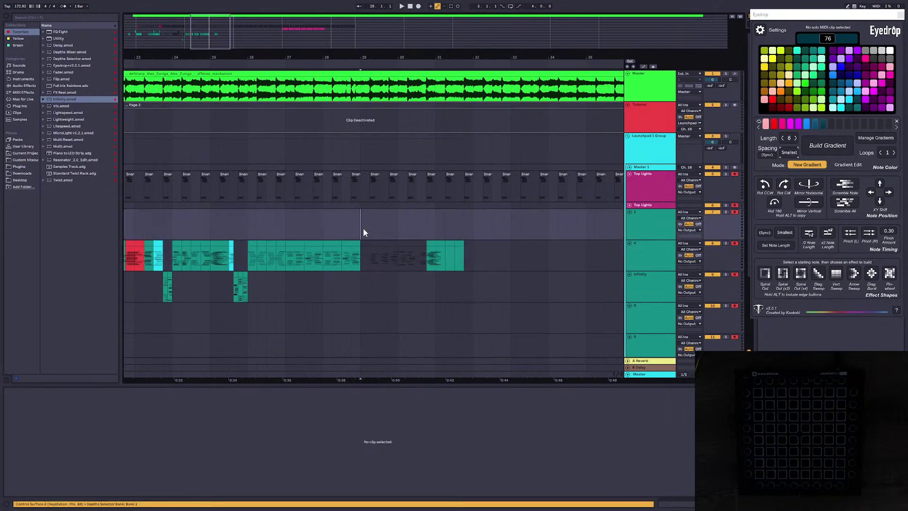
key(ctrl+shift+m)
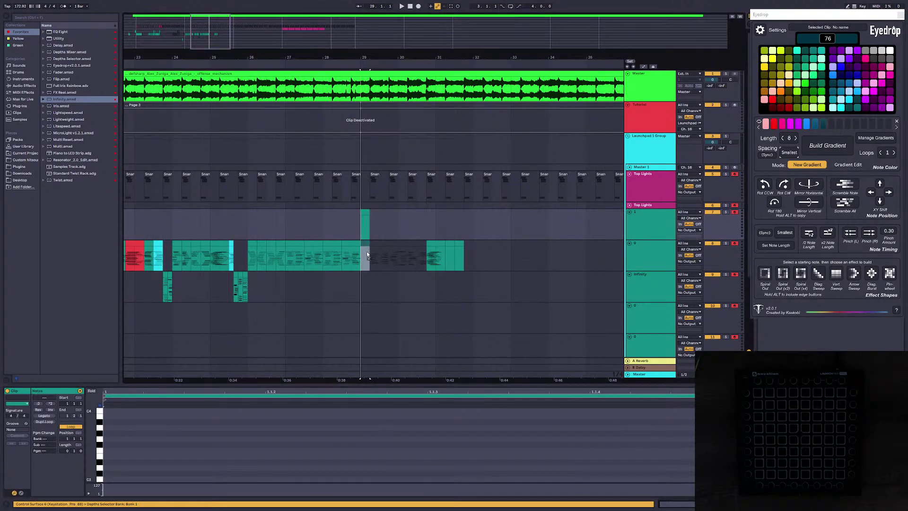
drag(367, 253, 367, 251)
click(352, 221)
Step: Colour the one-beat clip at 29.1.1 cyan
click(365, 243)
right_click(364, 243)
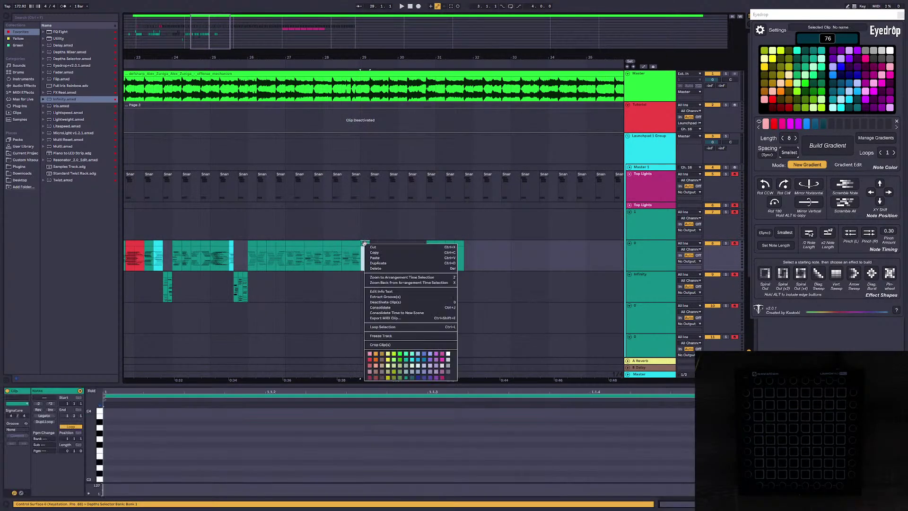
click(386, 220)
right_click(364, 244)
click(412, 360)
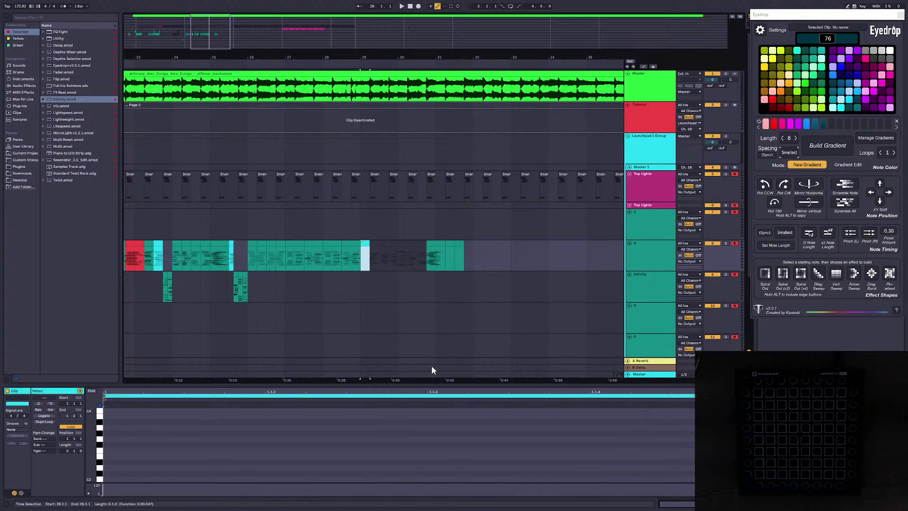
click(386, 256)
click(361, 268)
drag(200, 32, 198, 32)
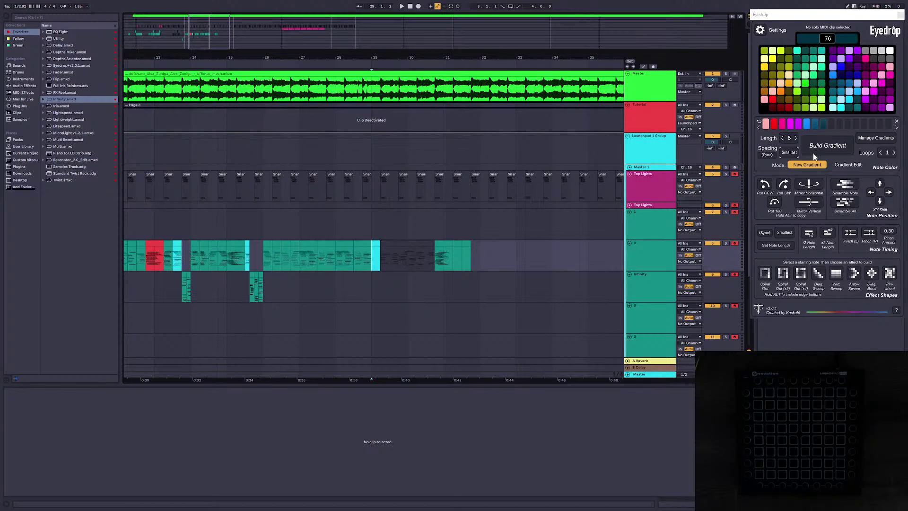
drag(206, 40, 207, 30)
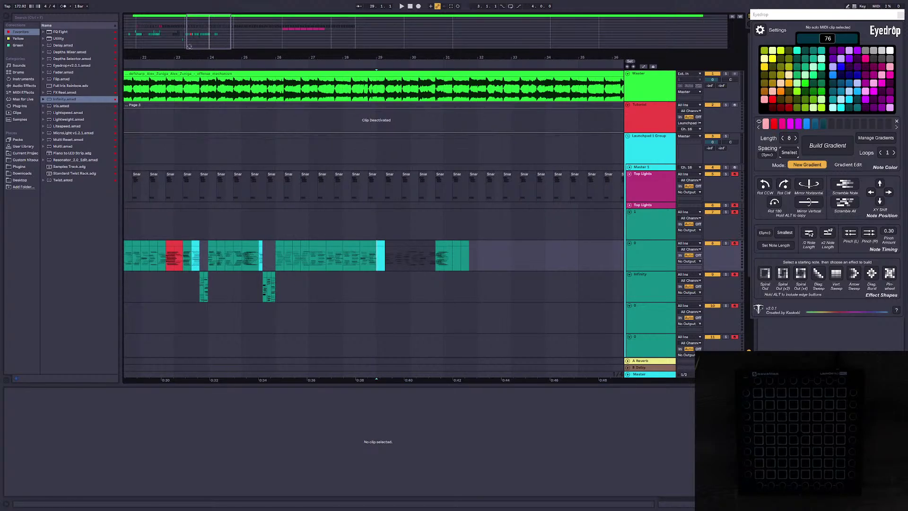
drag(189, 46, 218, 37)
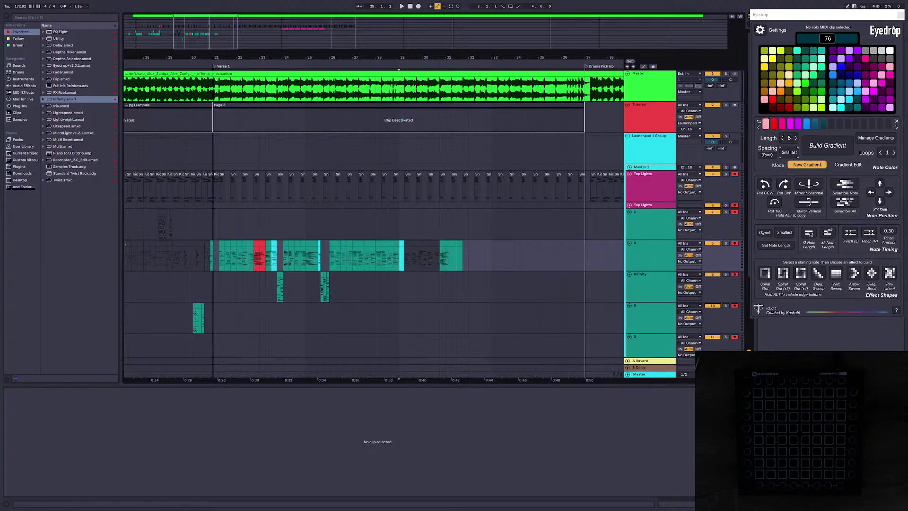
click(900, 15)
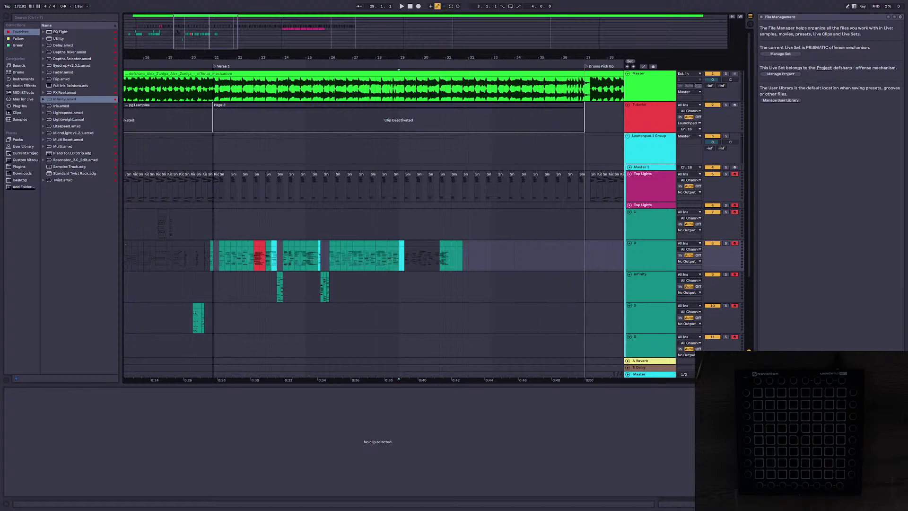
key(alt+Tab)
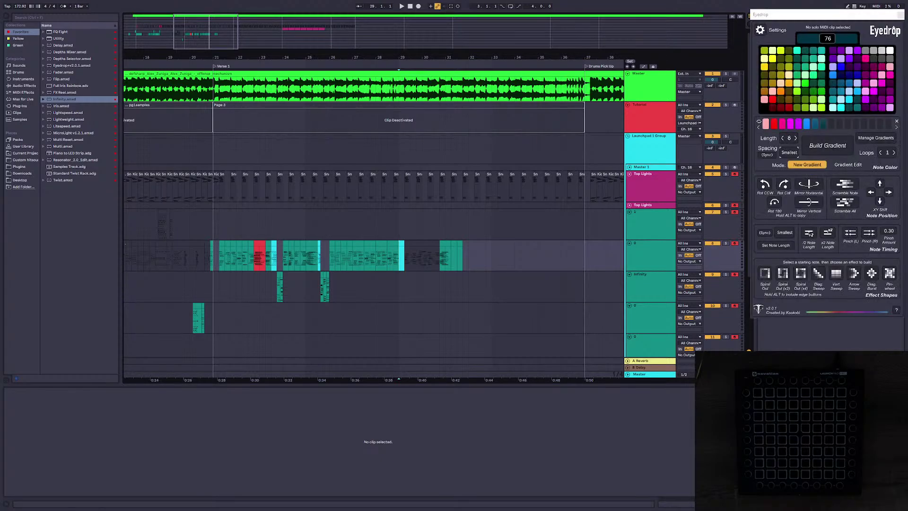
key(alt+Tab)
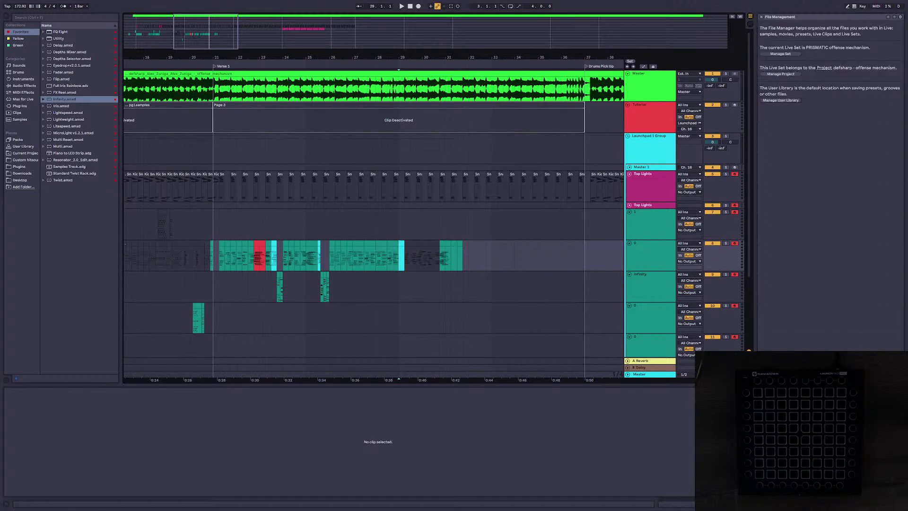
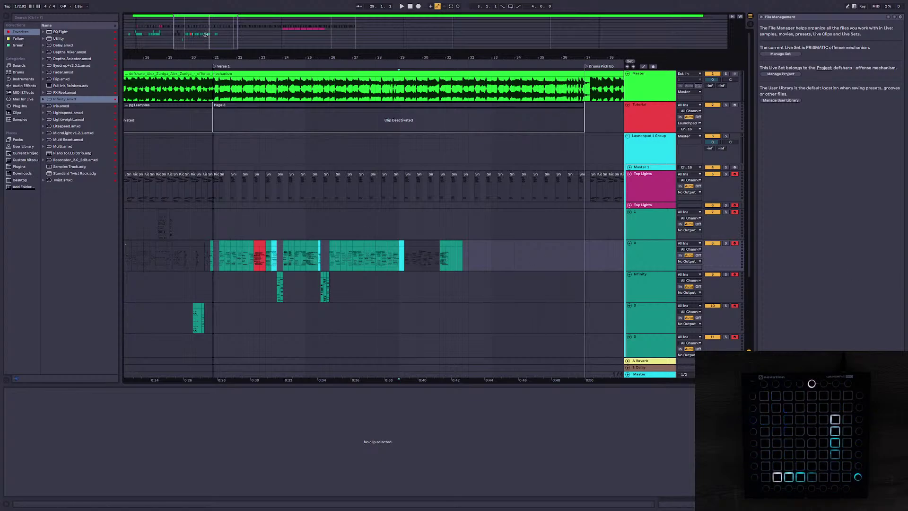
Step: Play the light show from 4.1.1, just before the Intro, through Verse 1 to review it
drag(288, 57, 349, 32)
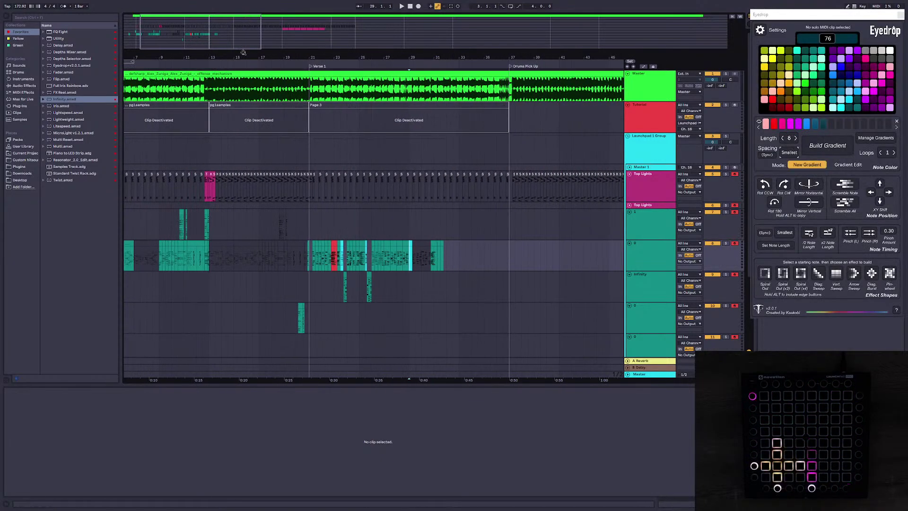
drag(244, 57, 263, 44)
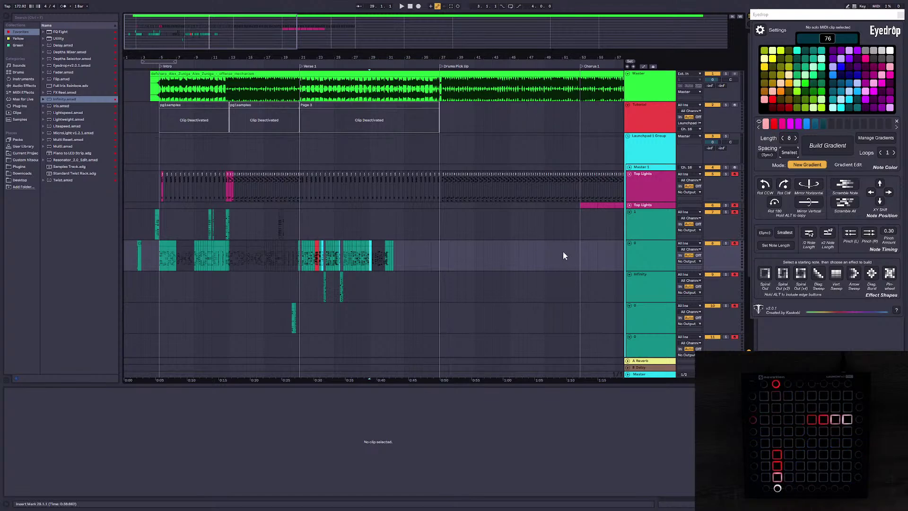
drag(182, 57, 186, 61)
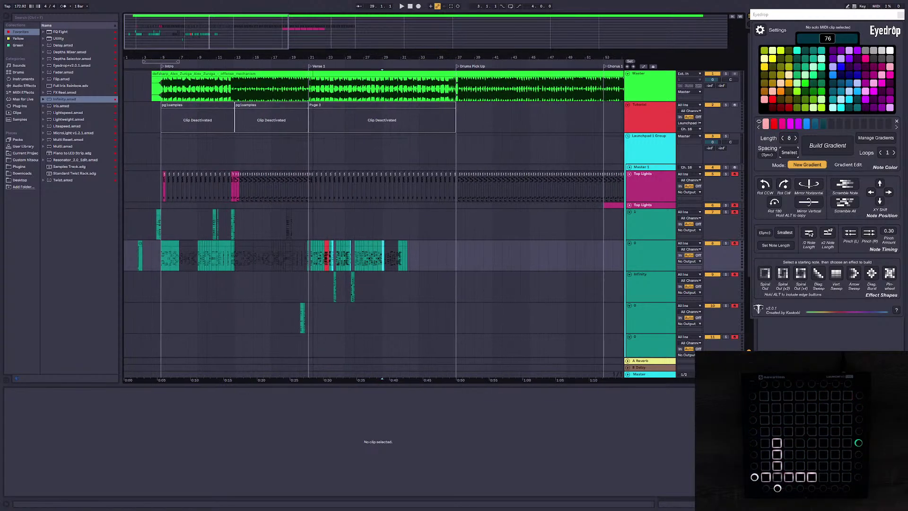
click(152, 127)
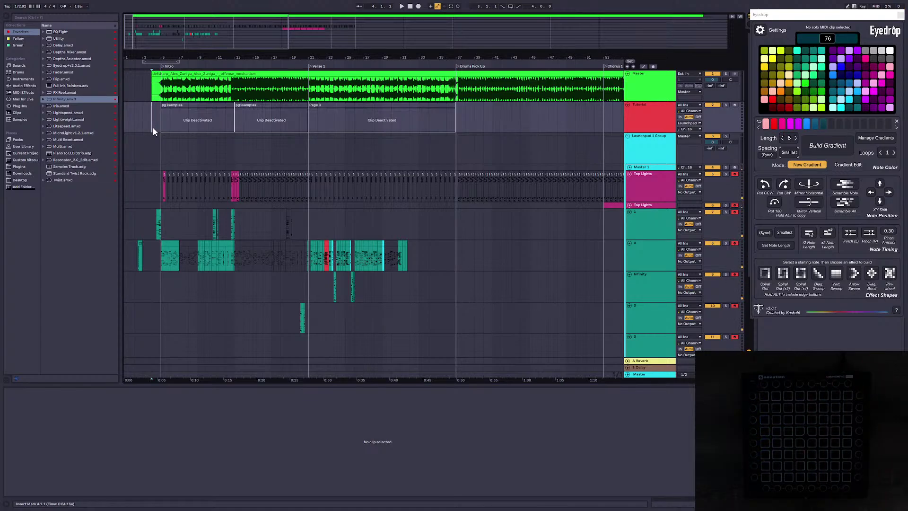
drag(132, 48, 139, 62)
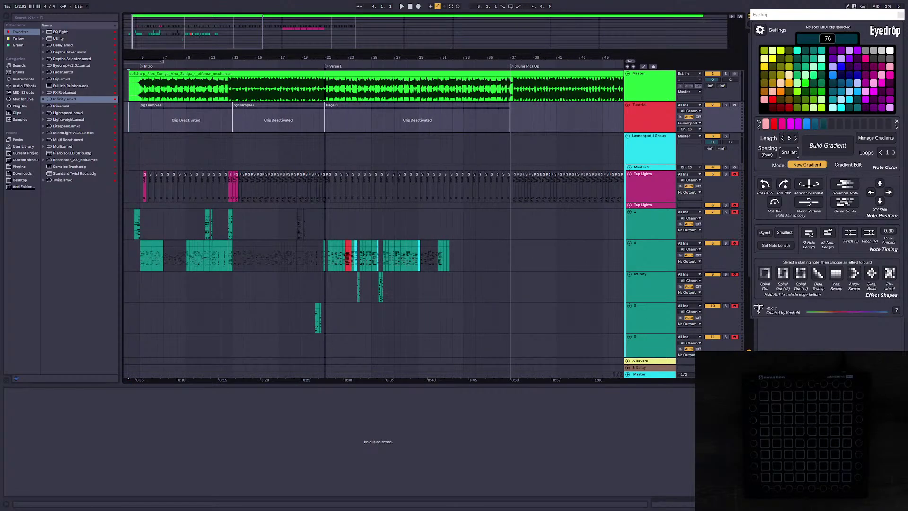
click(132, 143)
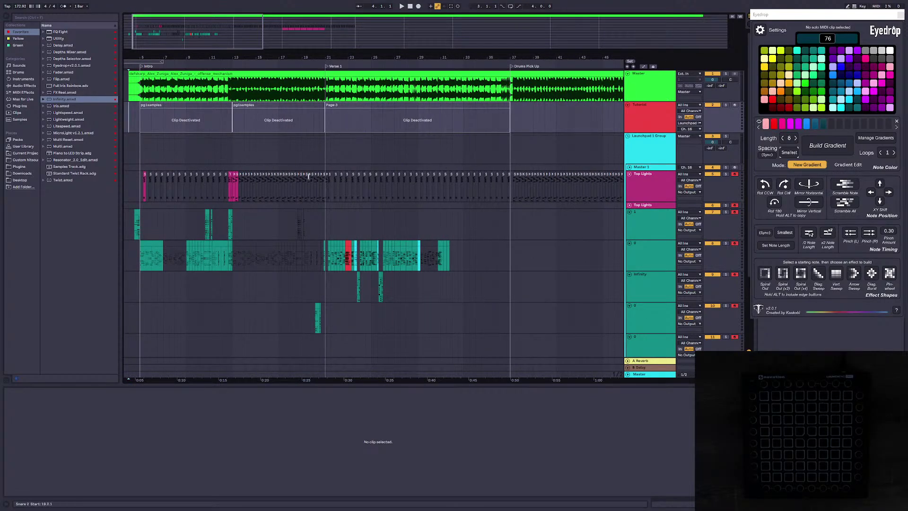
click(136, 76)
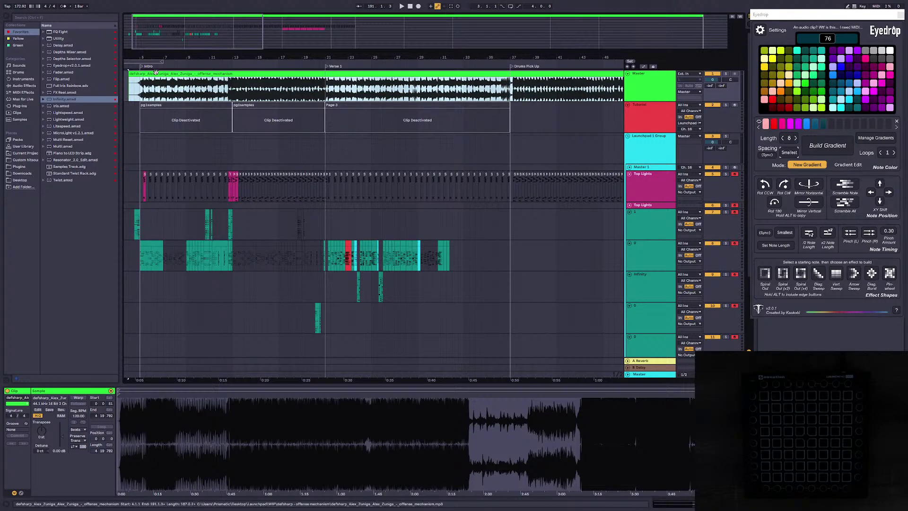
key(space)
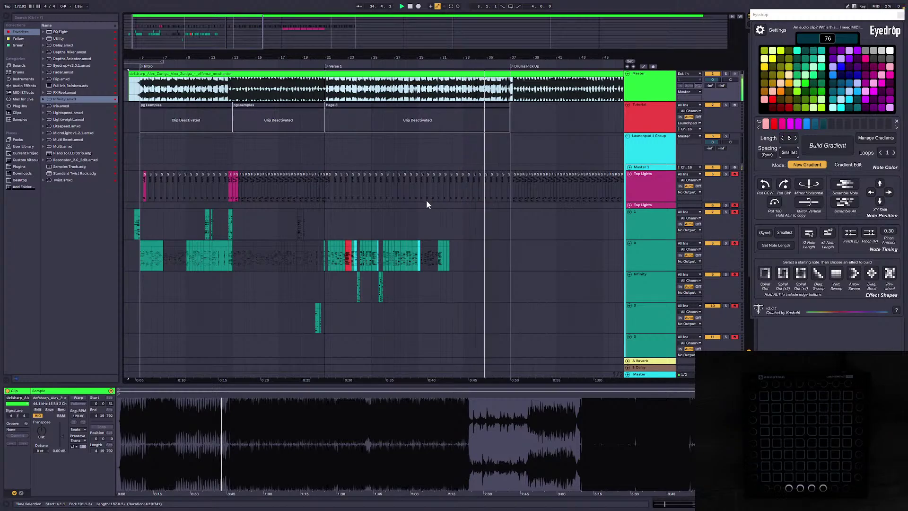
Step: Play the light show from the start of Chorus 1 to review the top lights there
drag(419, 57, 420, 37)
click(360, 229)
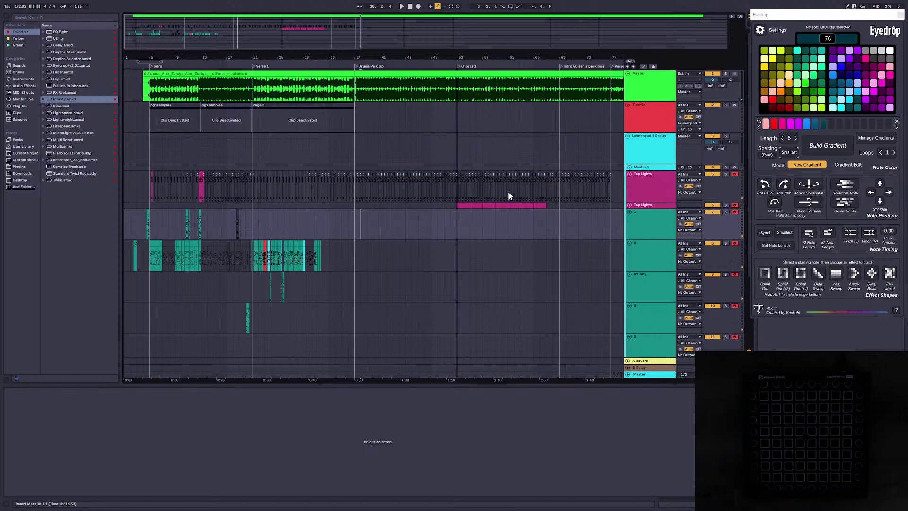
click(456, 150)
key(space)
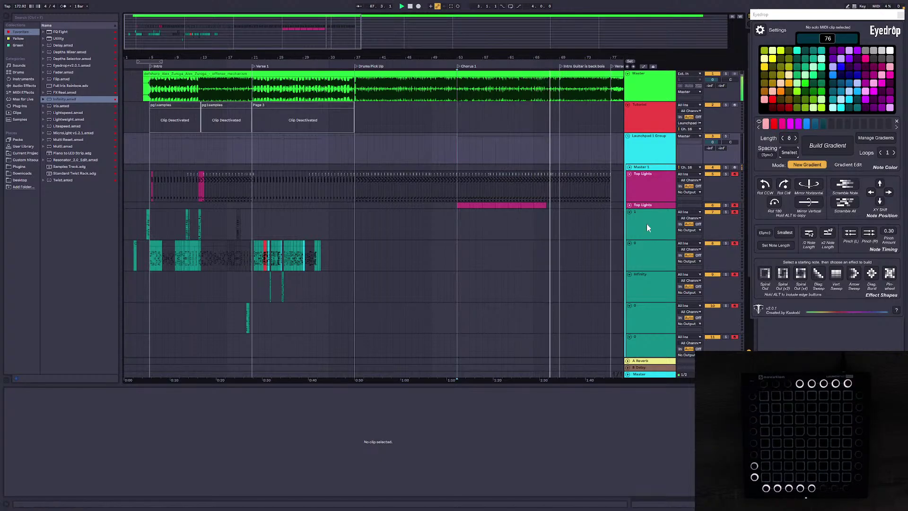
Step: Restart playback just before the section where the intro guitar comes back to check its first hit
drag(480, 58, 386, 104)
click(494, 226)
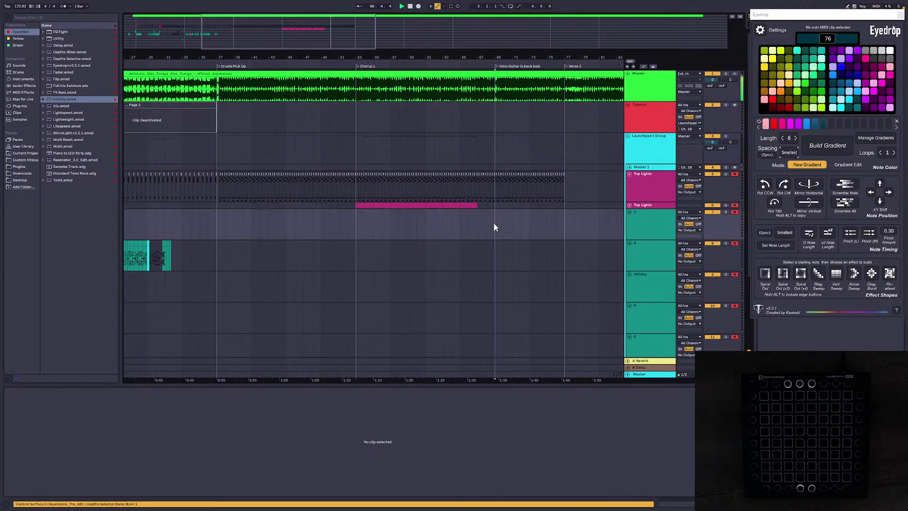
mouse_move(492, 58)
mouse_down()
mouse_move(485, 163)
mouse_move(416, 184)
mouse_up()
click(413, 186)
key(space)
key(space)
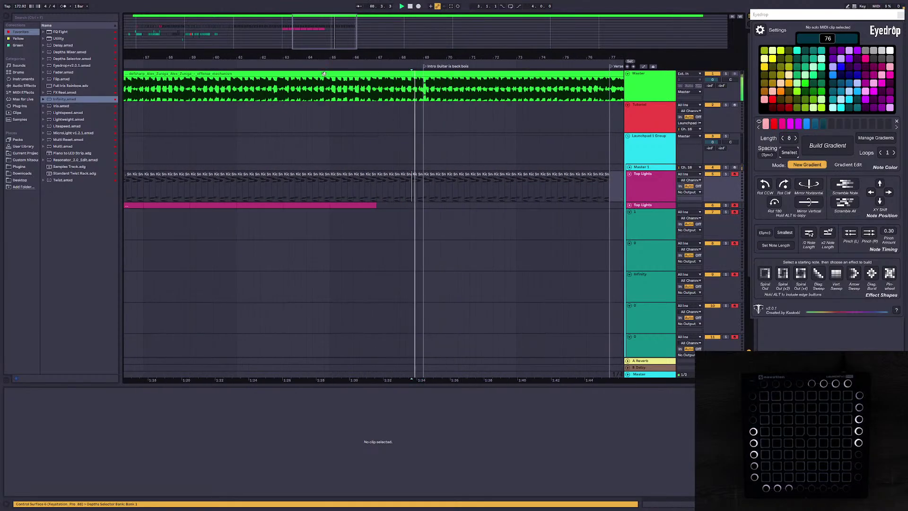
Step: Delete the one-beat clip at 69.1.1 on the Top Lights track, where the returning intro guitar section starts
drag(380, 58, 383, 109)
click(443, 174)
key(Delete)
click(429, 183)
click(426, 170)
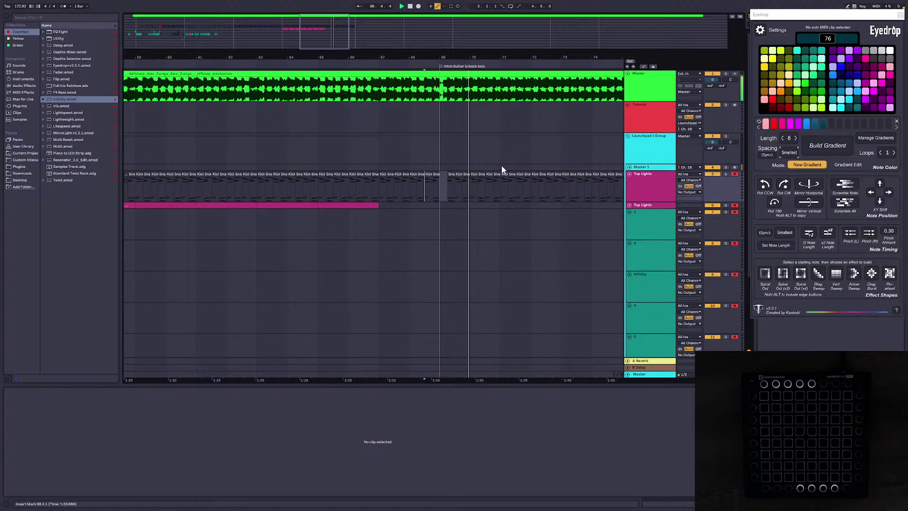
Step: Copy the four bars of kick and snare clips from 73.1.1 to 77.1.1 on Top Lights and paste them at 79.1.1 in Verse 2
drag(314, 43, 337, 26)
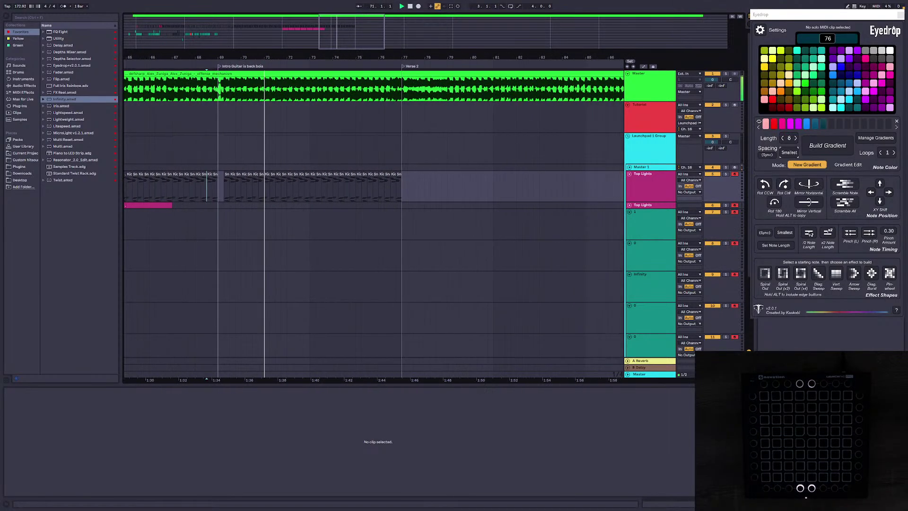
click(398, 185)
scroll(398, 186, down, 1)
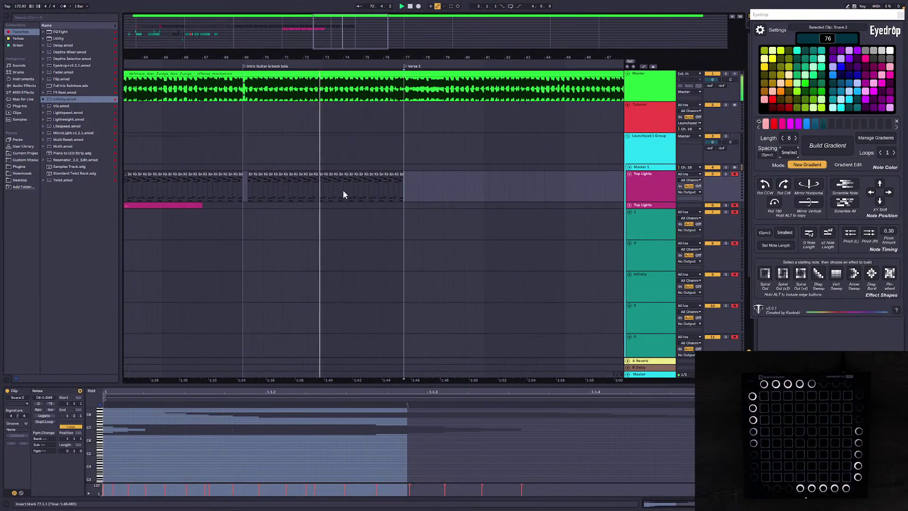
drag(328, 186, 403, 187)
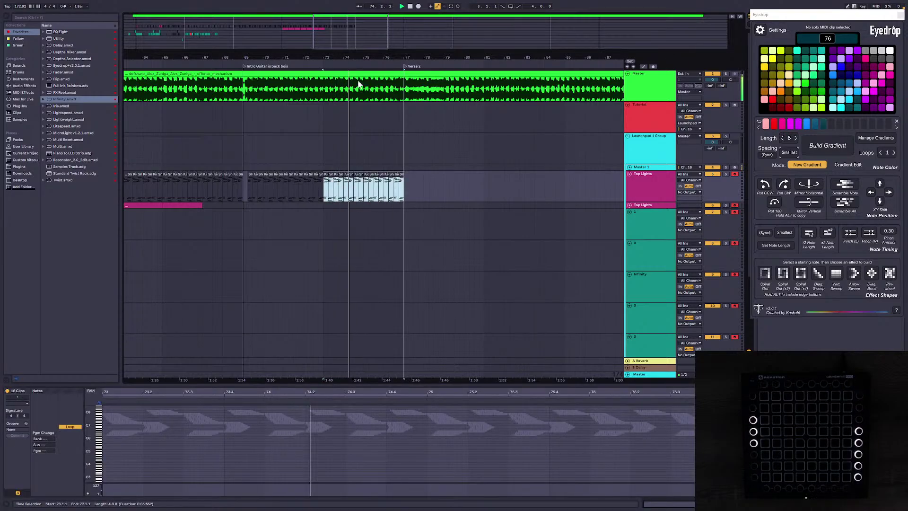
click(444, 184)
key(ctrl+v)
Step: Duplicate the pasted four-bar block end to end on Top Lights up to 107.1.1, undoing the extra copy that runs into the Bridge
key(ctrl+d)
key(ctrl+d)
key(ctrl+d)
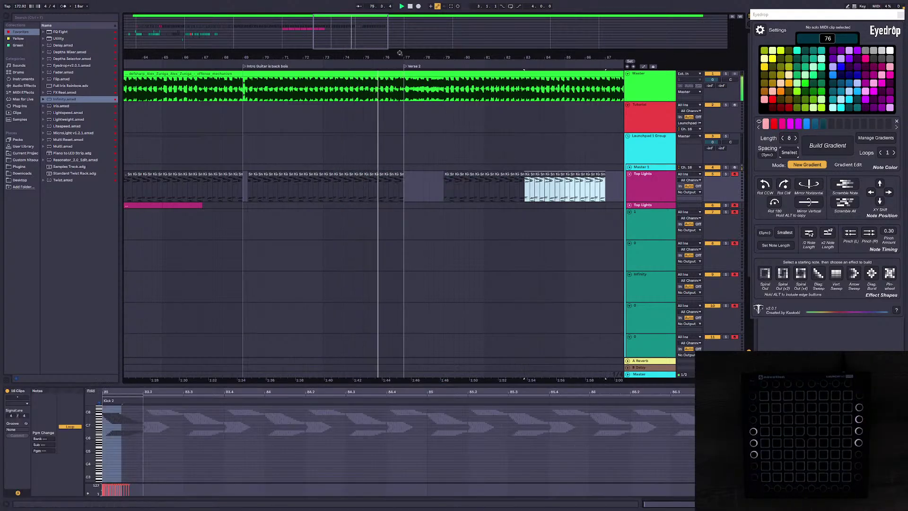
key(ctrl+d)
key(ctrl+d)
key(ctrl+d)
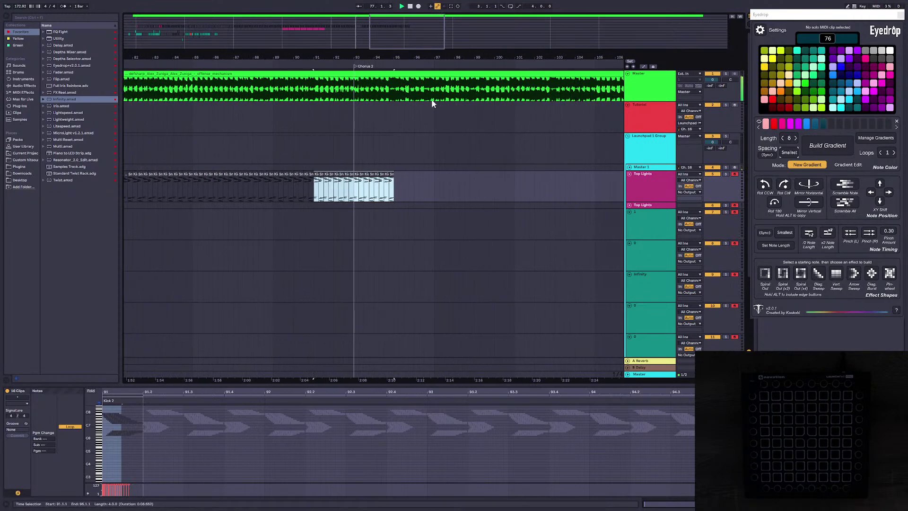
key(ctrl+d)
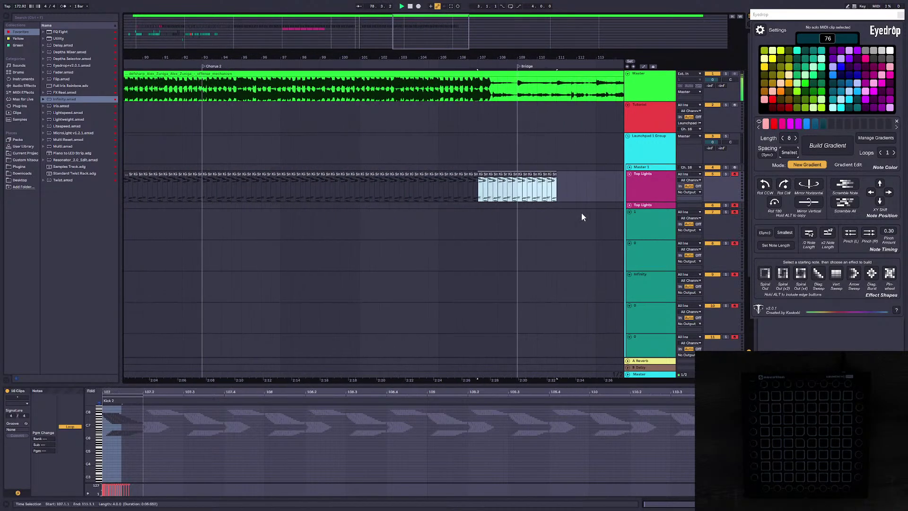
drag(586, 189, 503, 191)
key(ctrl+z)
click(509, 182)
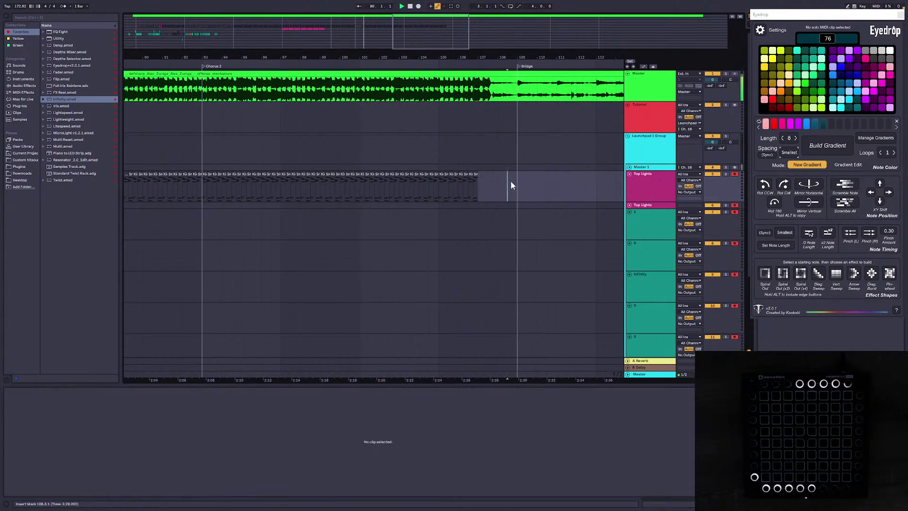
Step: Duplicate the last Kick 2 and Snare clips on Top Lights to 107.1.1 to fill the end of Chorus 2
click(477, 184)
drag(410, 57, 291, 84)
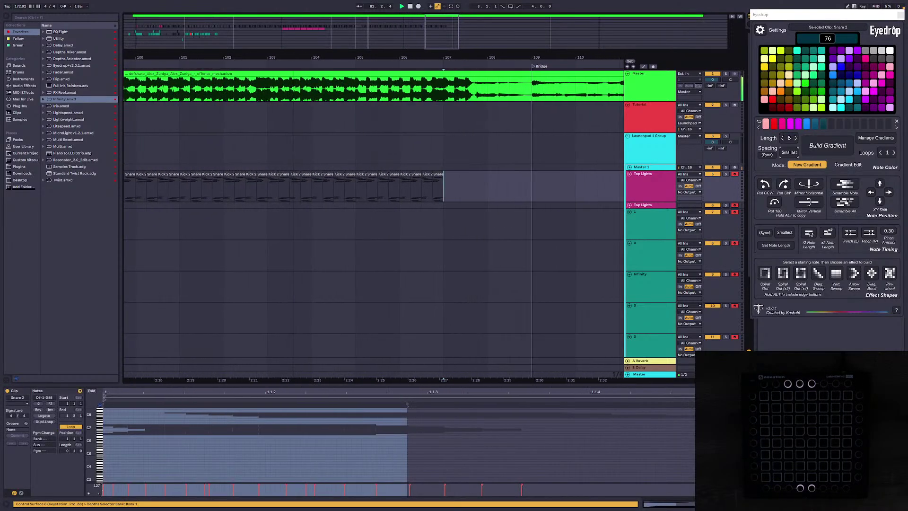
drag(443, 189, 420, 191)
key(ctrl+d)
key(ctrl+d)
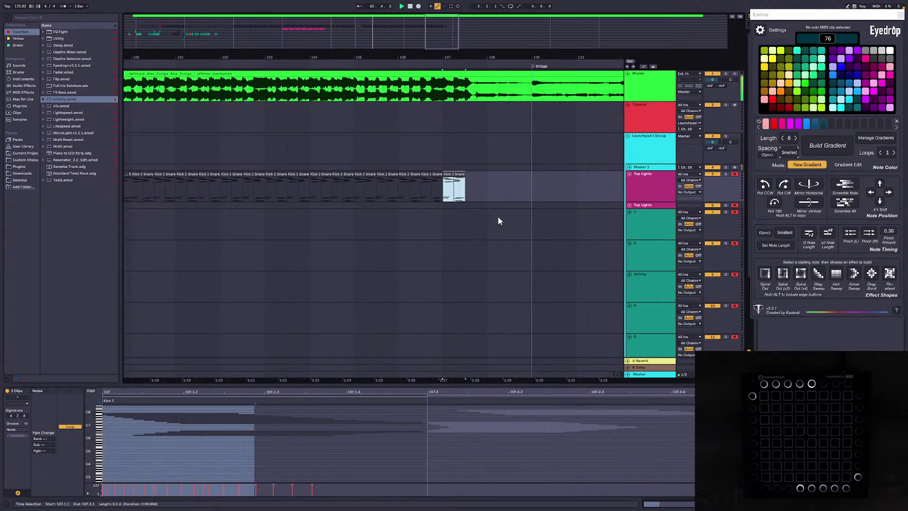
drag(503, 185, 476, 186)
Step: Widen the arrangement view around Verse 2, Chorus 2 and the Bridge, and save the Live Set
drag(432, 58, 397, 49)
click(397, 138)
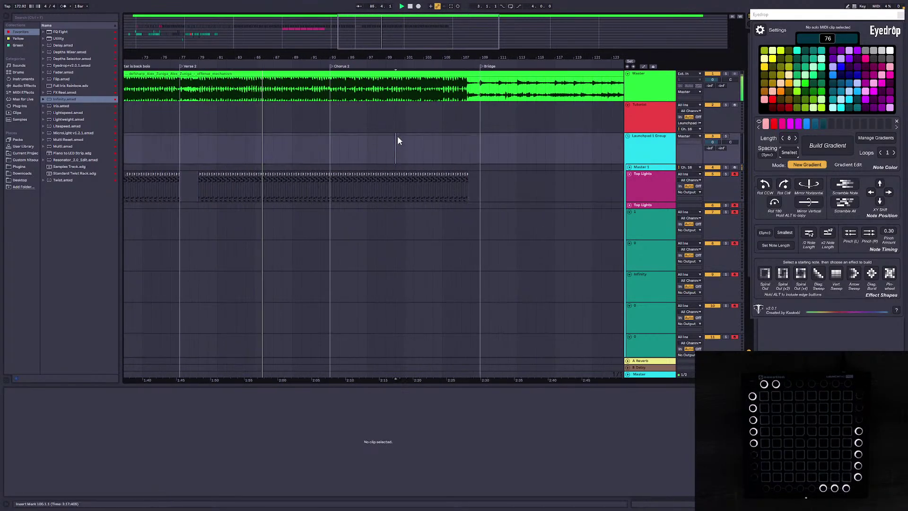
key(minus)
key(ctrl+s)
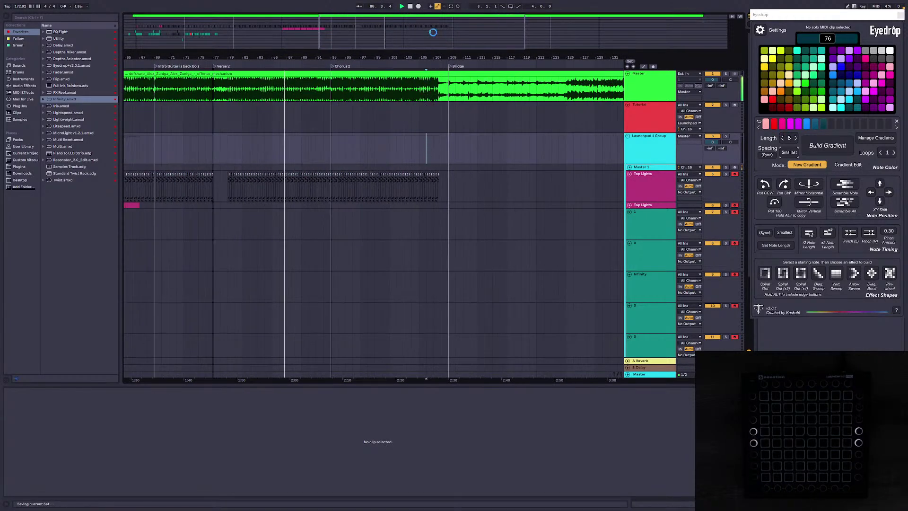
Step: Look over the whole arrangement, then examine the lighting tracks from the Intro through Verse 1 and on to Chorus 1
drag(423, 57, 423, 63)
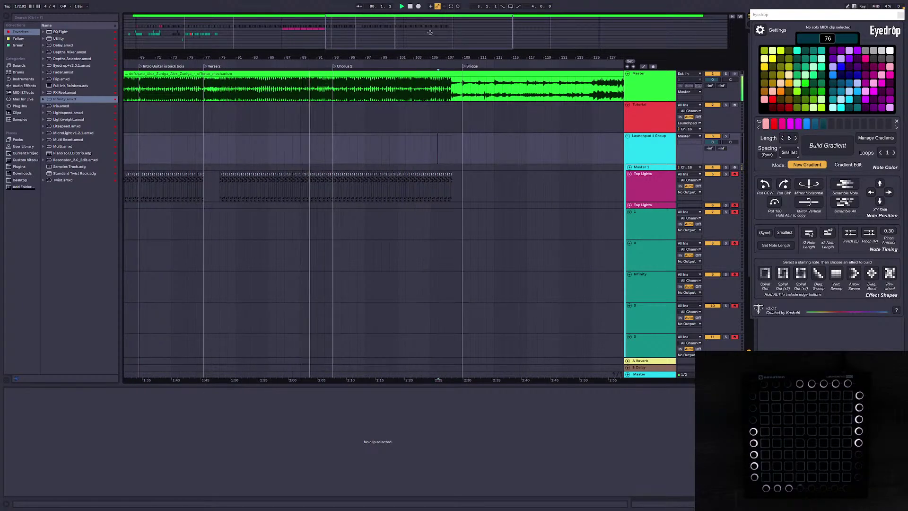
key(minus)
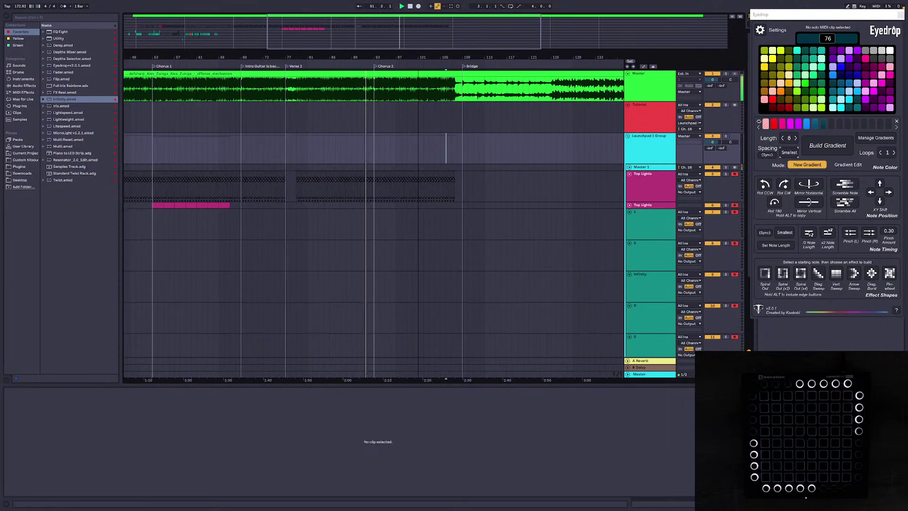
key(plus)
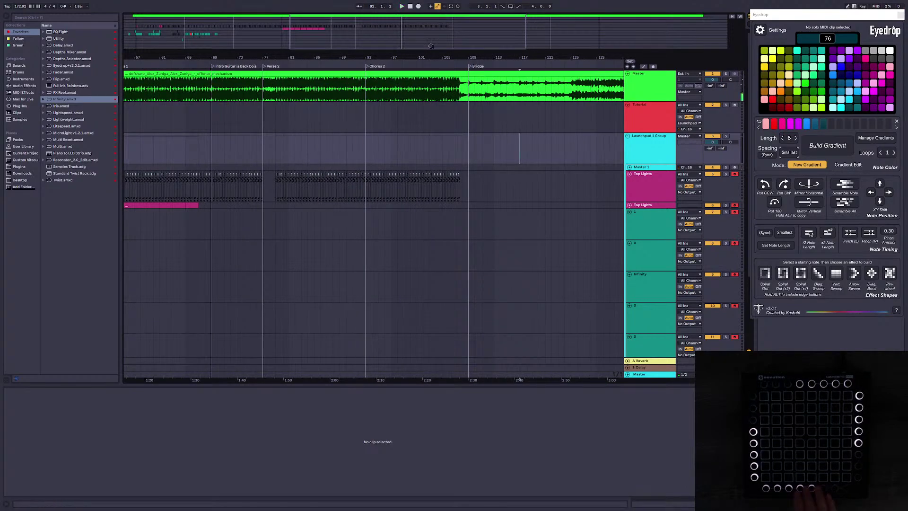
double_click(431, 45)
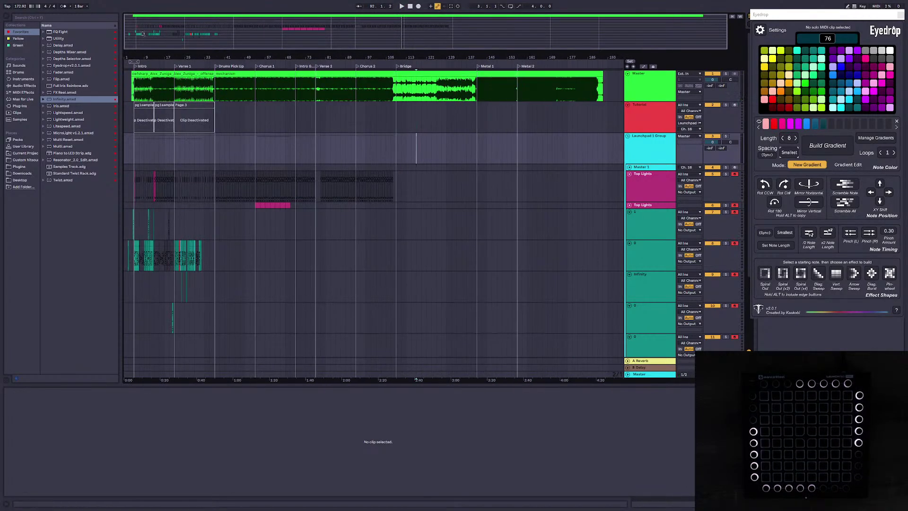
drag(138, 57, 125, 135)
click(139, 243)
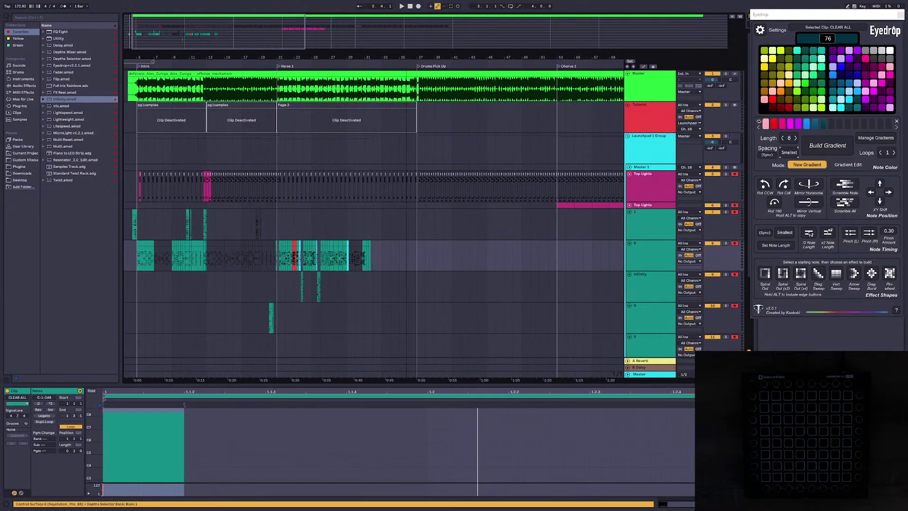
drag(397, 32, 468, 16)
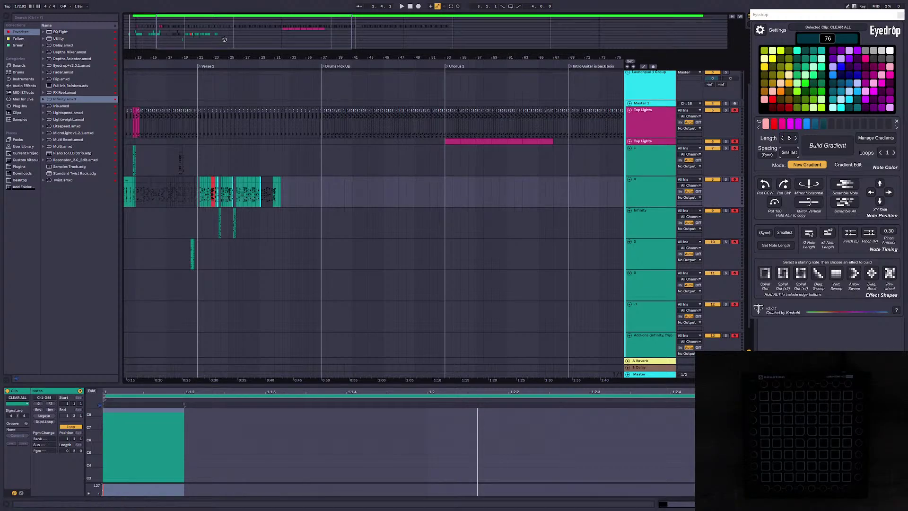
drag(224, 39, 174, 37)
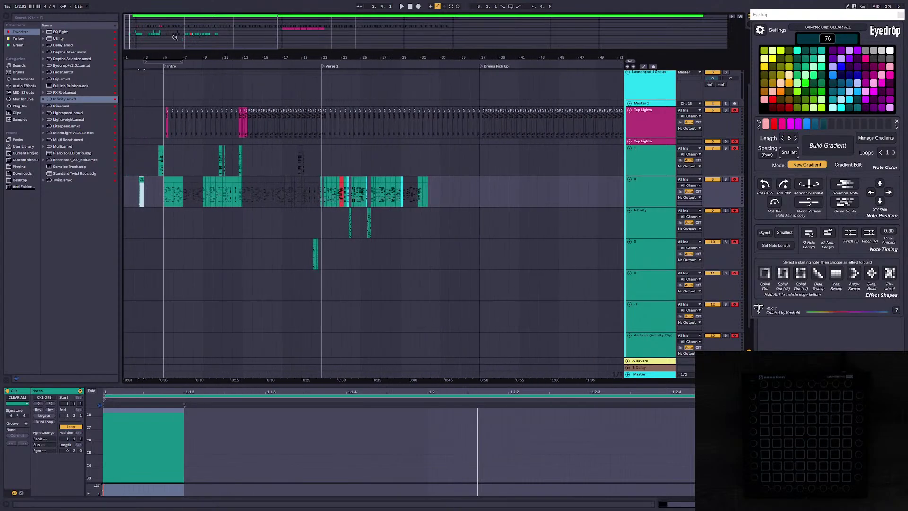
drag(217, 56, 173, 29)
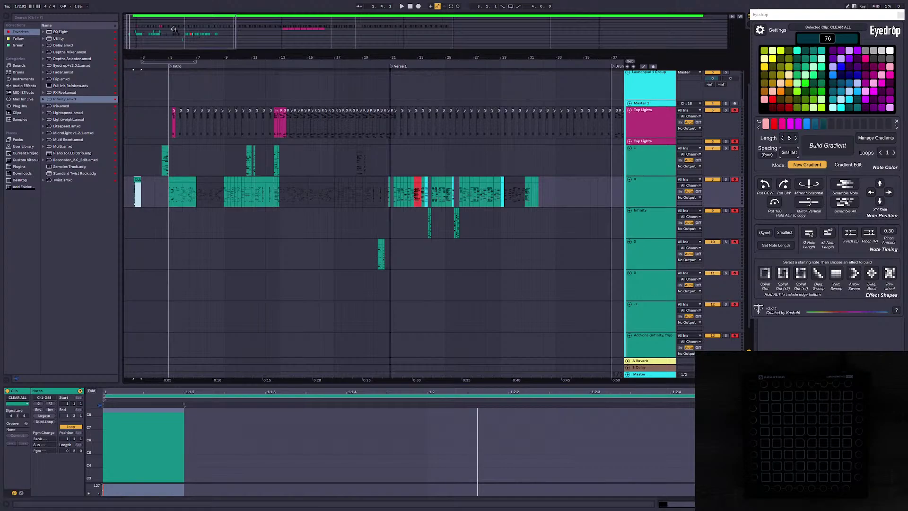
drag(174, 29, 173, 27)
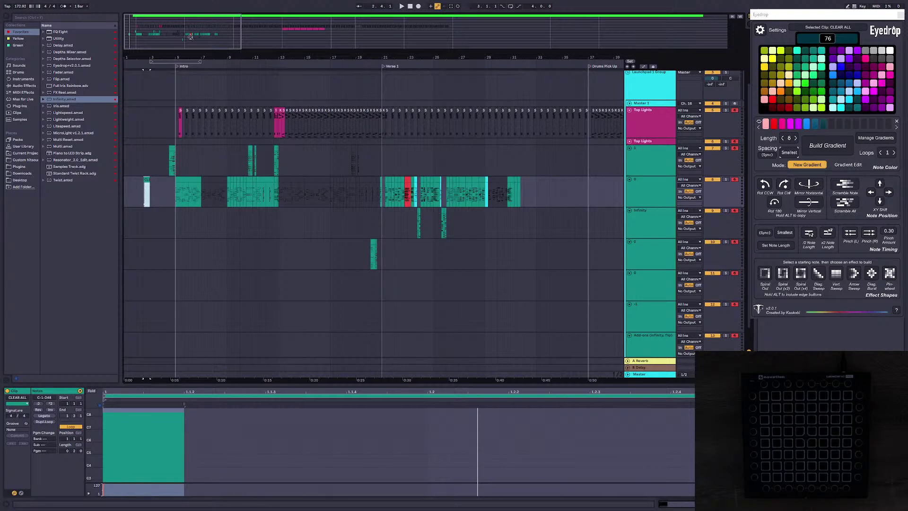
drag(190, 37, 189, 34)
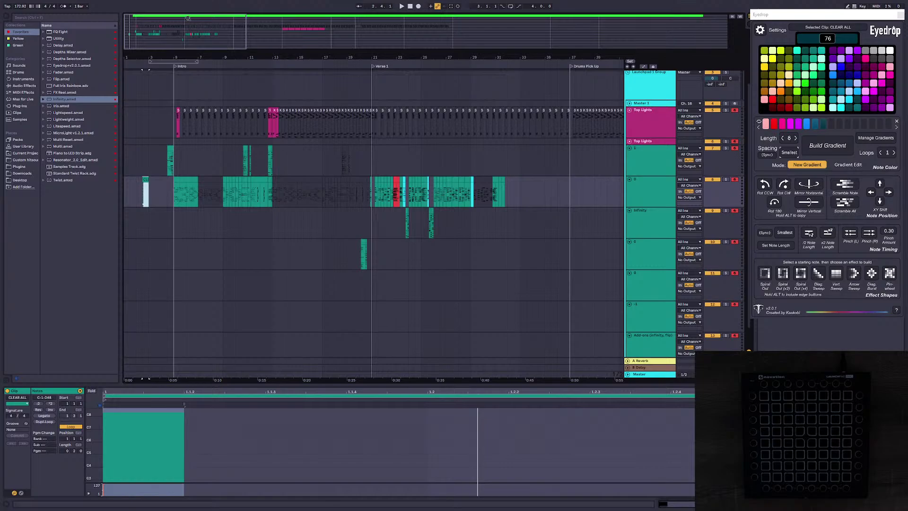
Step: Select the Intro span across the two upper lighting tracks up to Verse 1, and open the clip at its start
drag(185, 167, 369, 186)
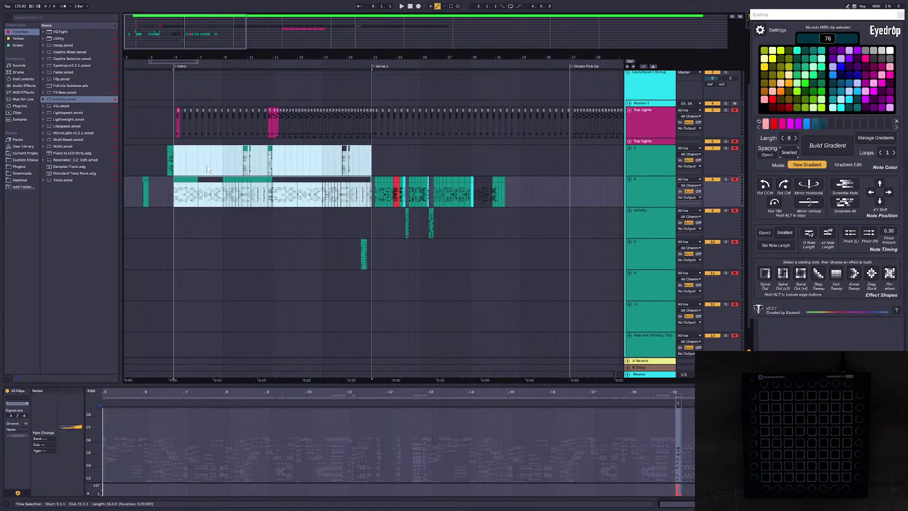
drag(169, 178, 371, 197)
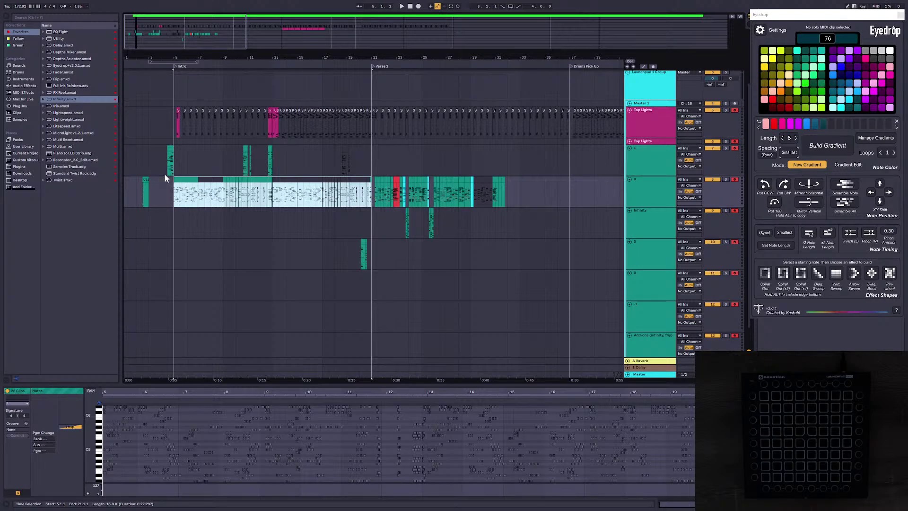
click(180, 191)
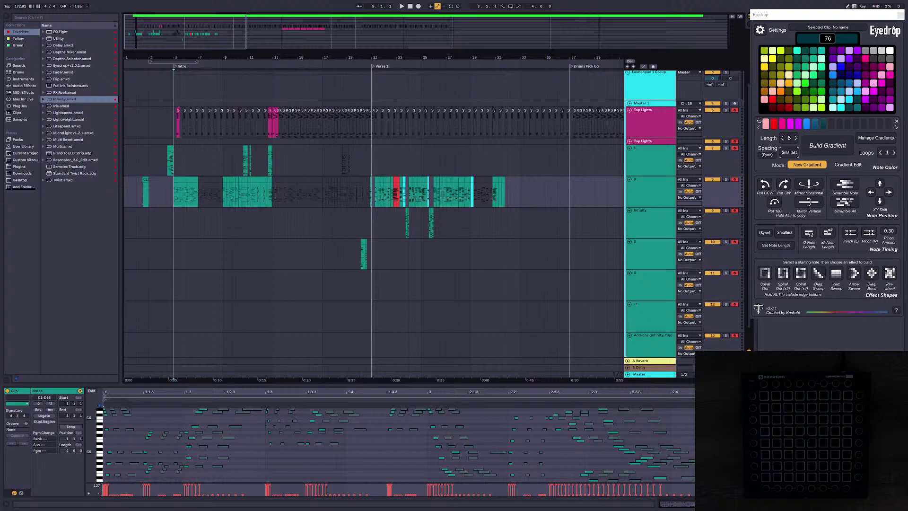
Step: Examine the lighting clips from the Intro through Verse 1, including the deactivated clip near the end of the programmed section
drag(173, 27, 167, 33)
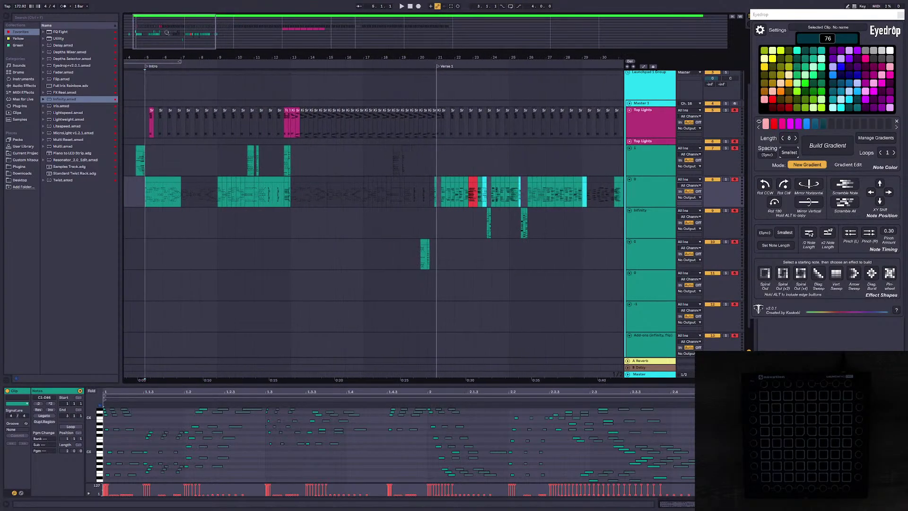
scroll(170, 122, up, 3)
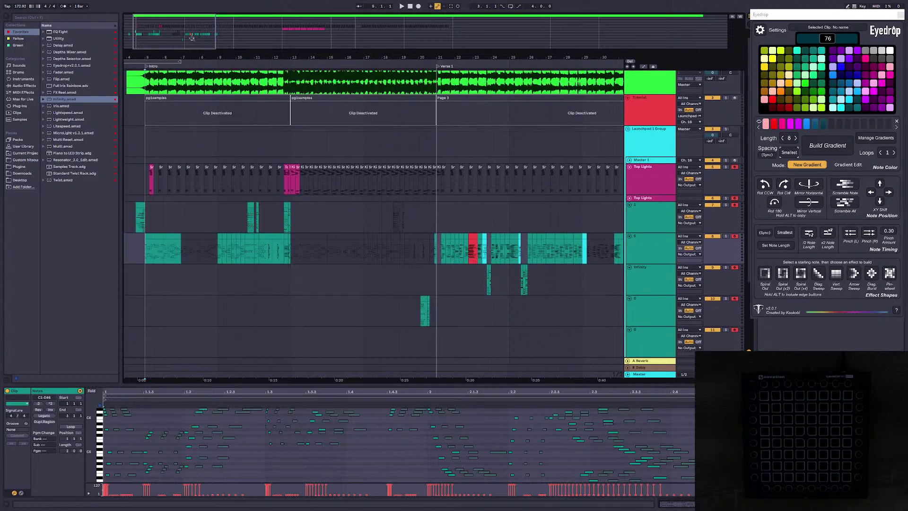
scroll(250, 115, up, 1)
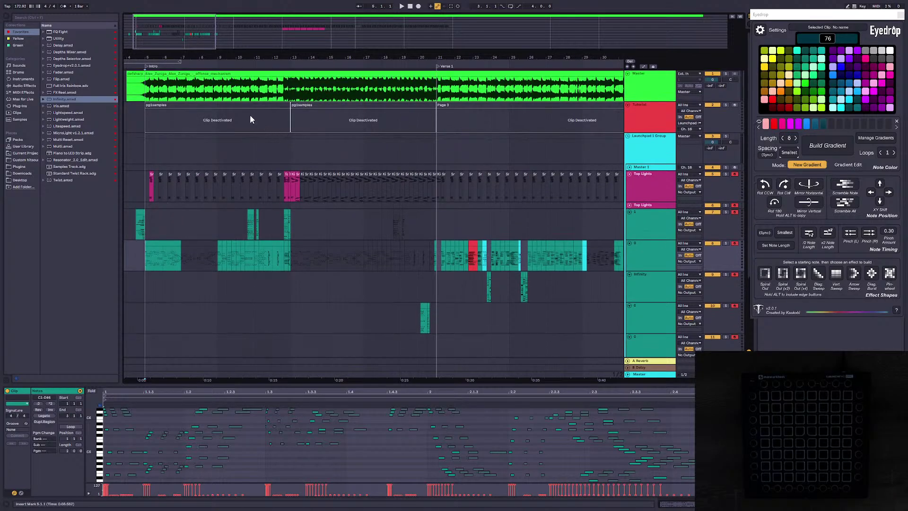
drag(179, 32, 164, 29)
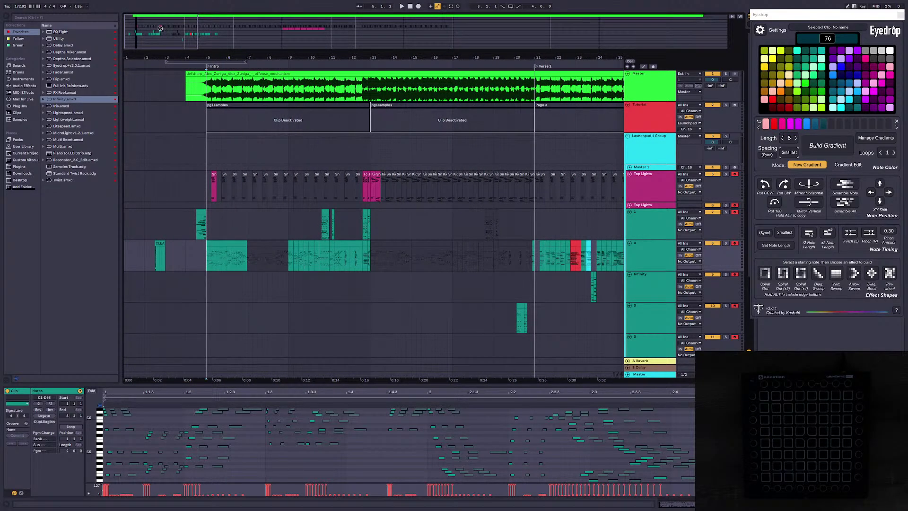
drag(164, 29, 161, 27)
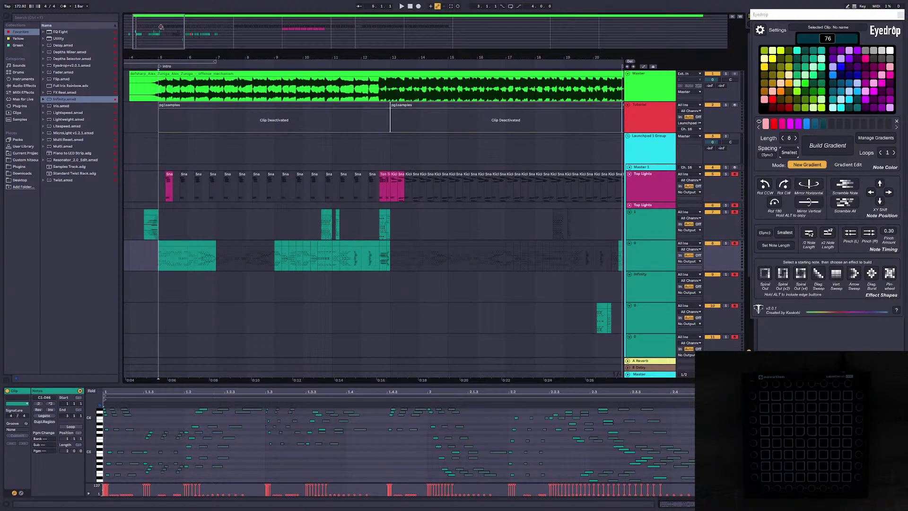
drag(161, 27, 153, 23)
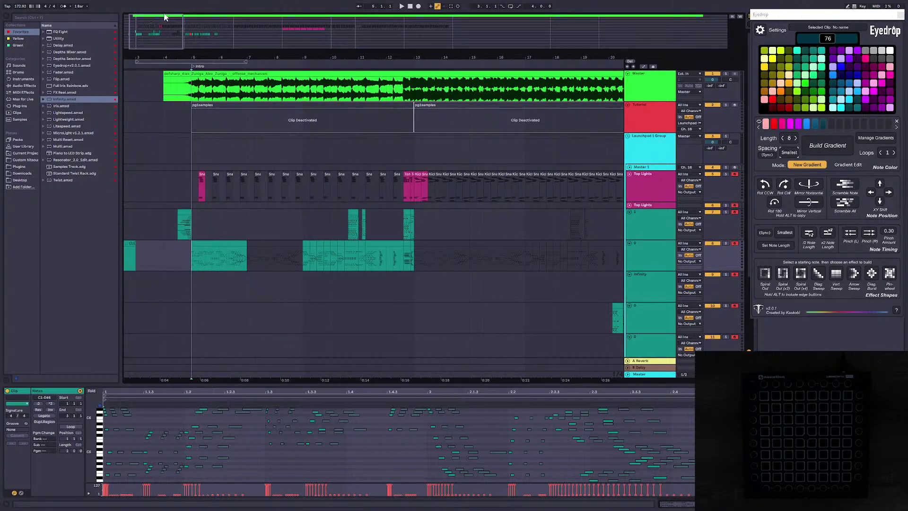
drag(148, 22, 206, 30)
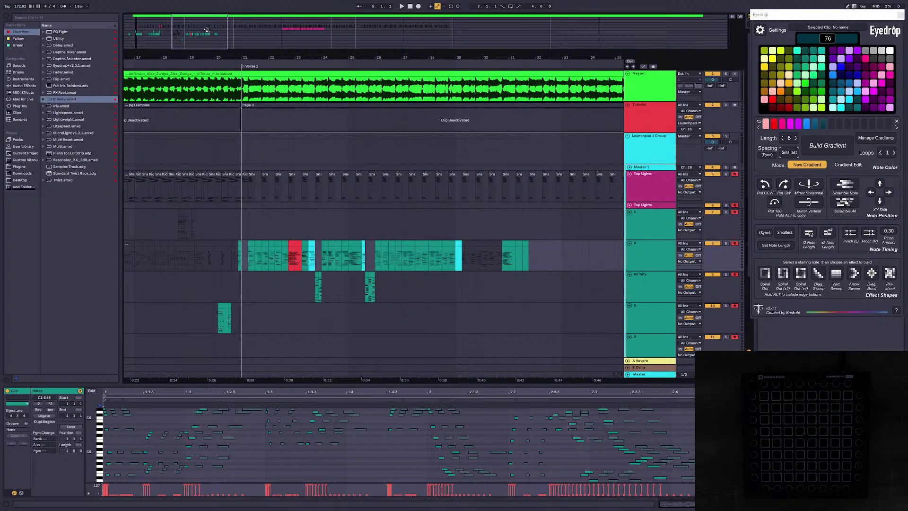
drag(206, 30, 193, 30)
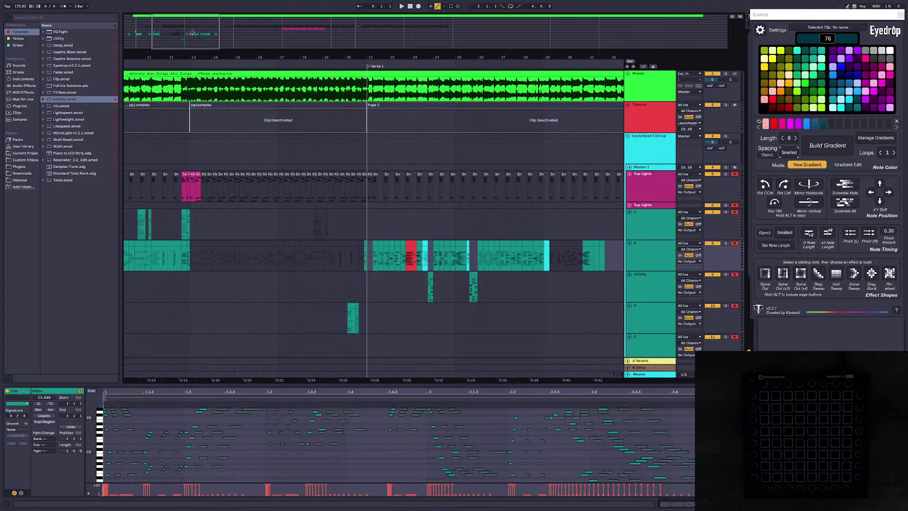
drag(192, 33, 218, 37)
click(319, 249)
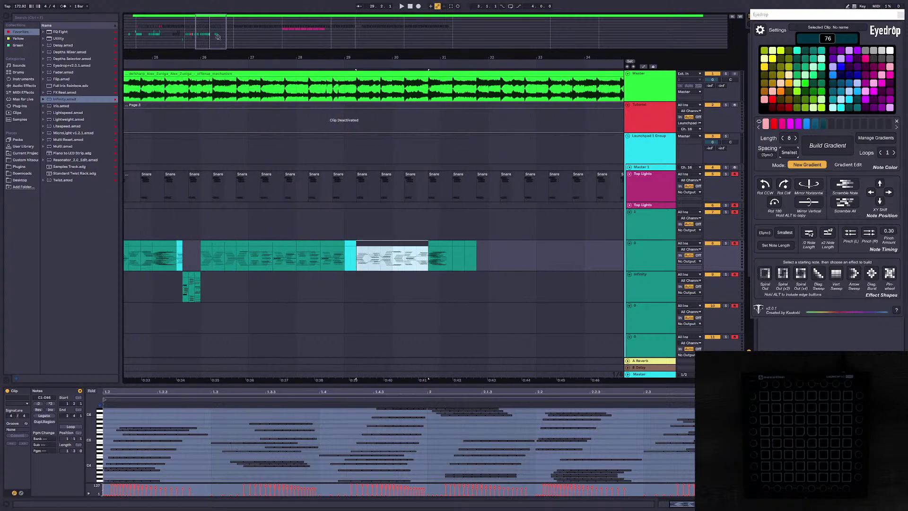
Step: Set the insertion point at the end of the last programmed Verse 1 clip on the main lighting track
click(900, 15)
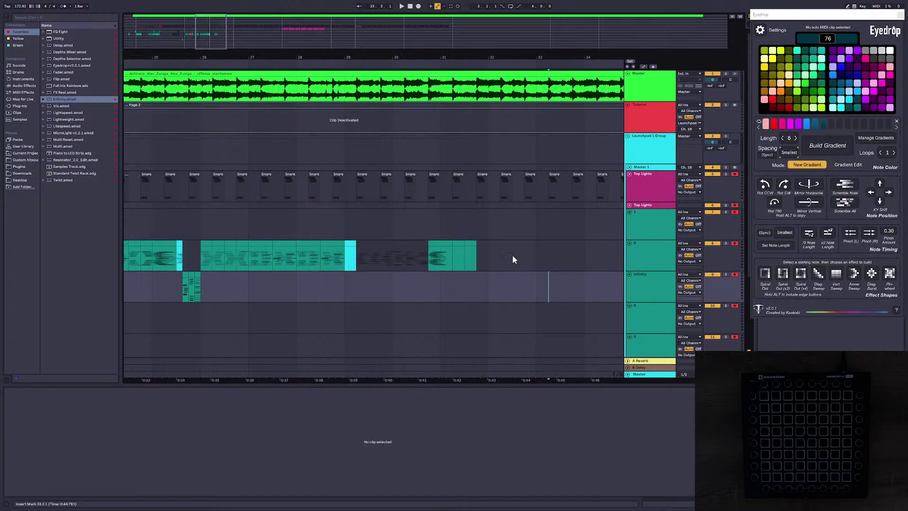
click(493, 254)
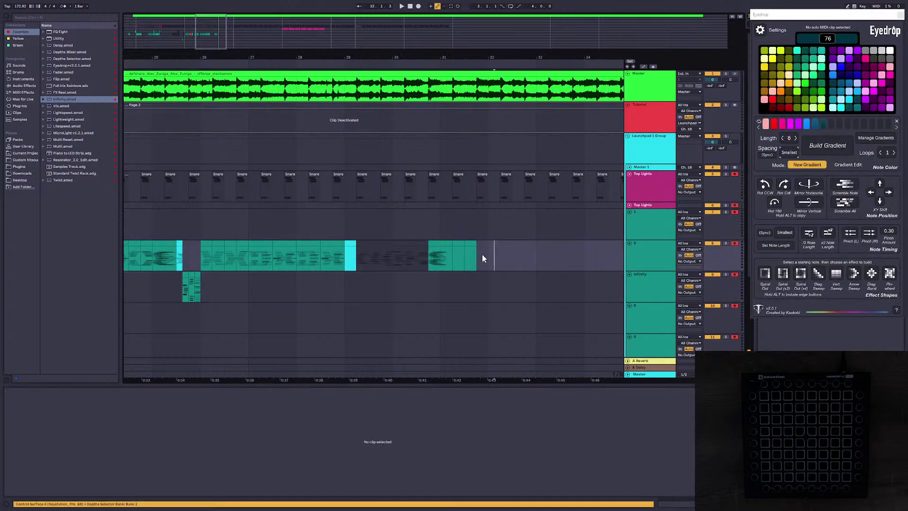
click(477, 253)
drag(364, 58, 364, 56)
drag(210, 40, 210, 35)
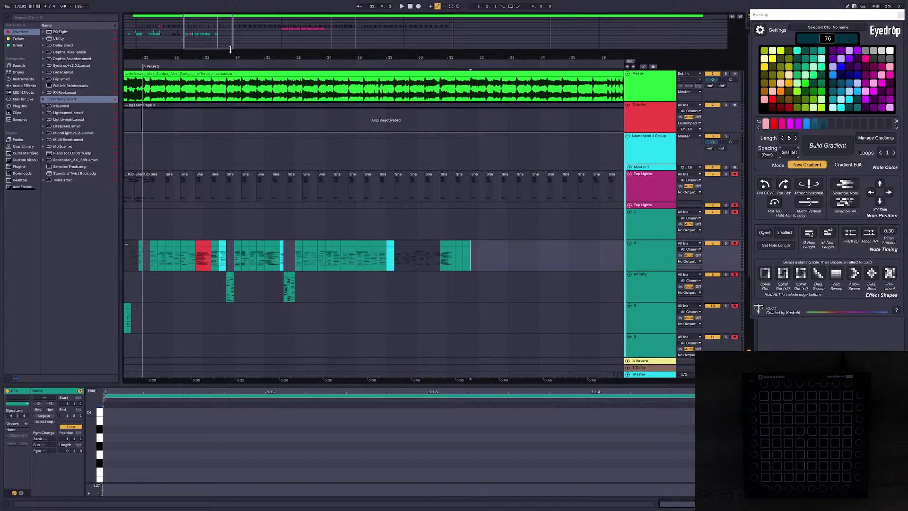
Step: Try the mat1jaczyyyPalette and Crysanity Rainbow1 files from the Color saves folder as Eyedrop's custom palette
click(775, 27)
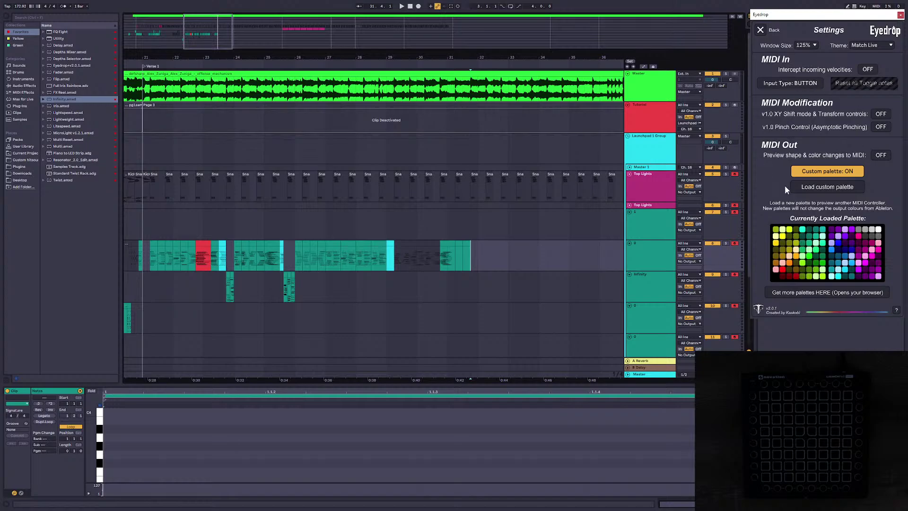
click(844, 188)
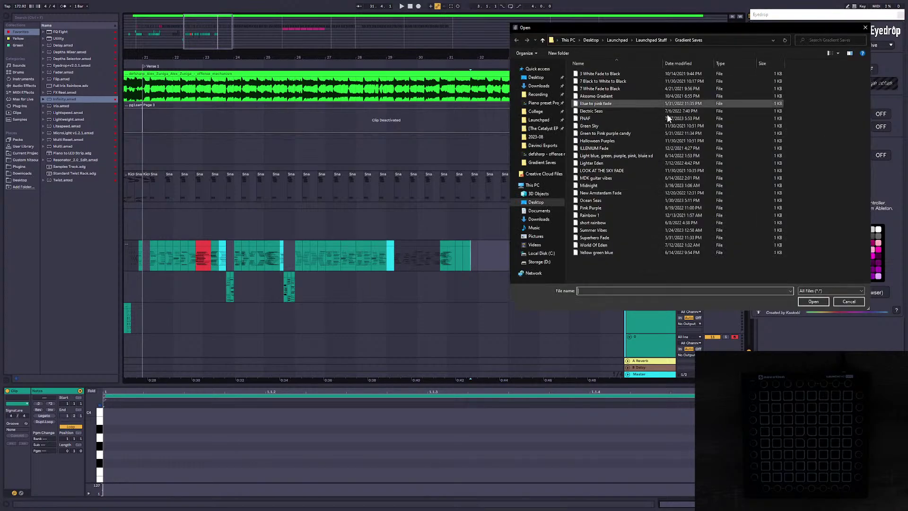
click(660, 40)
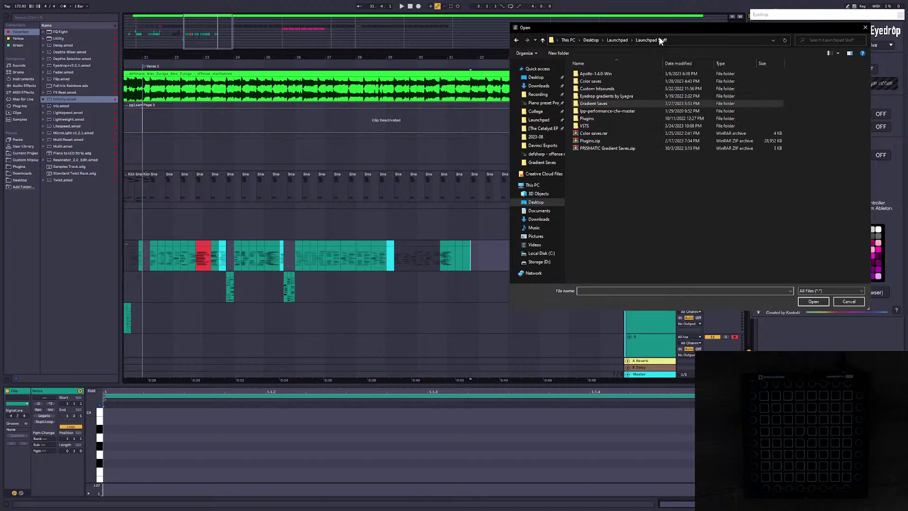
double_click(590, 81)
click(606, 103)
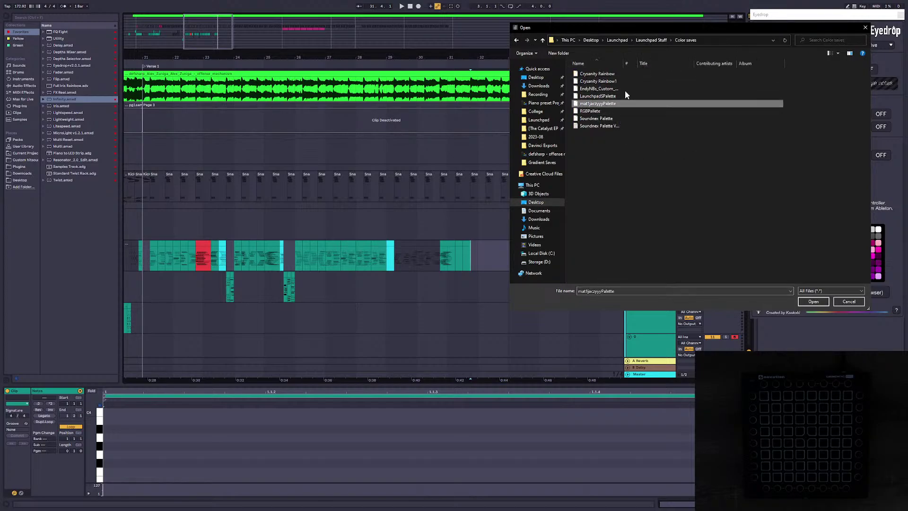
double_click(594, 103)
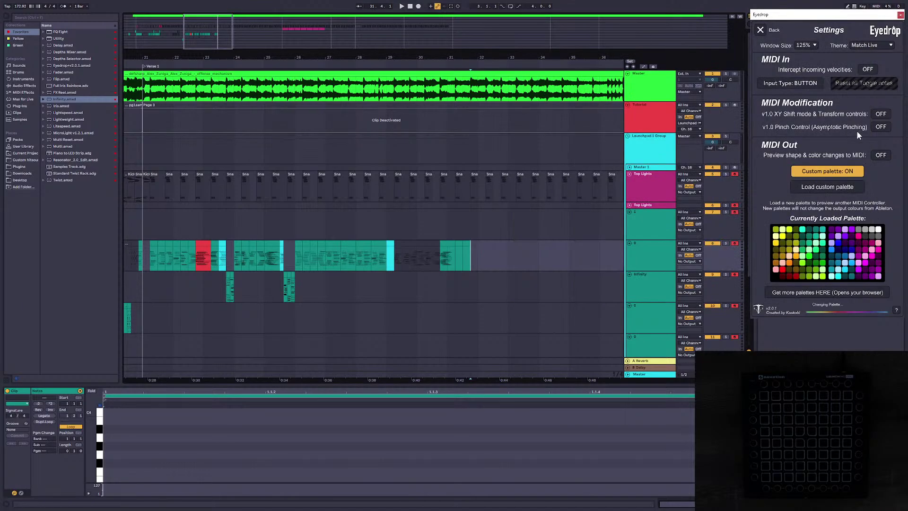
click(827, 187)
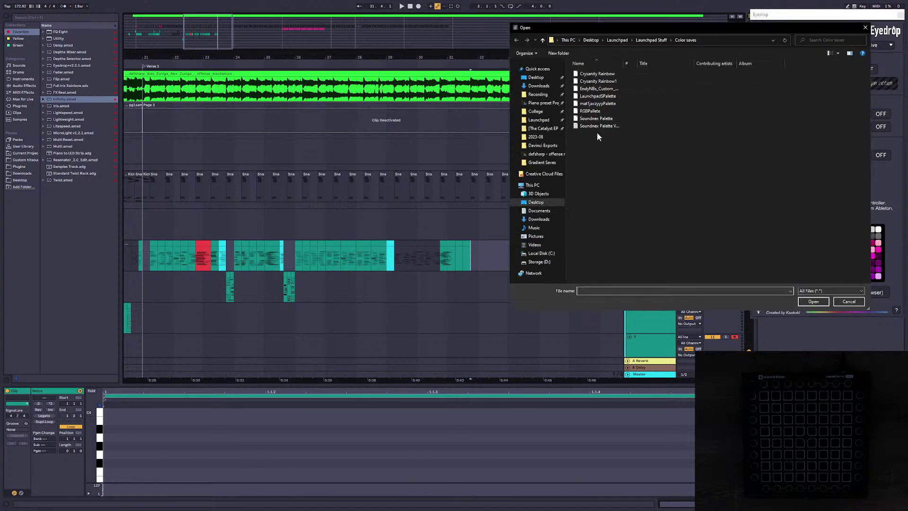
double_click(598, 80)
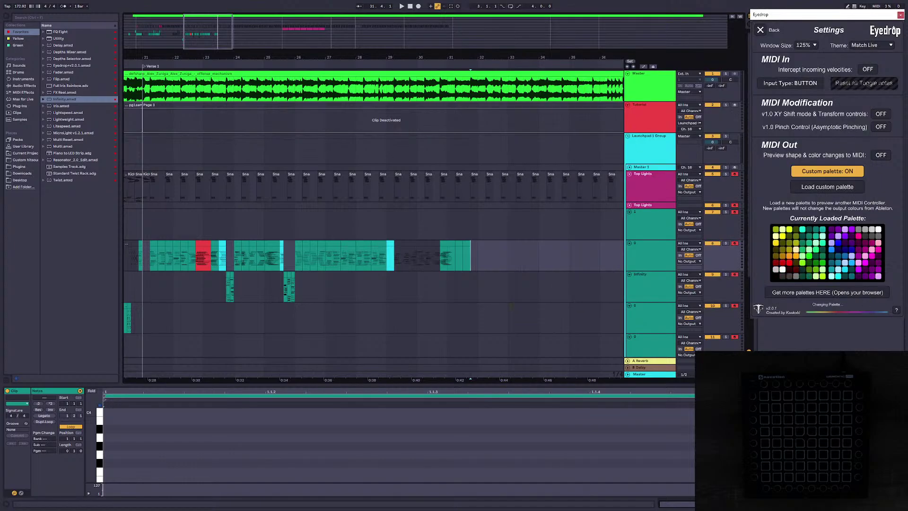
Step: Load LaunchpadSPalette as Eyedrop's custom palette and leave its settings
click(809, 186)
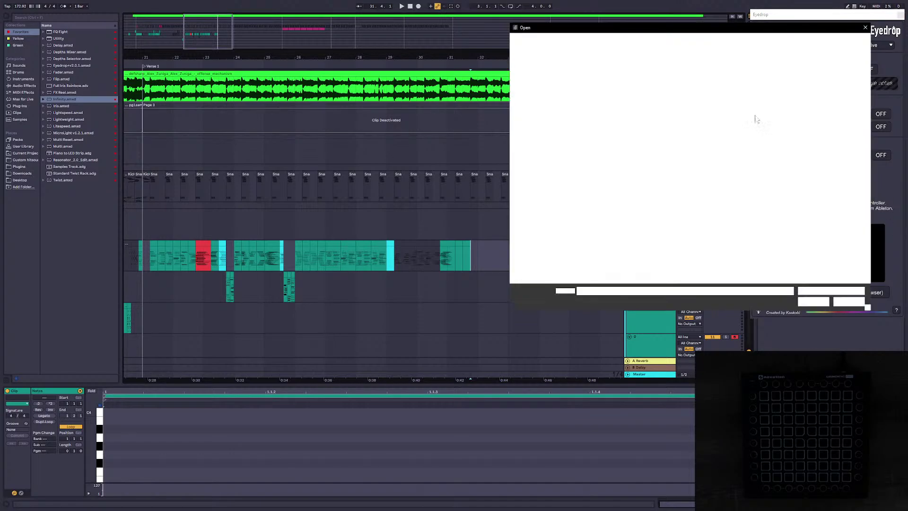
double_click(610, 97)
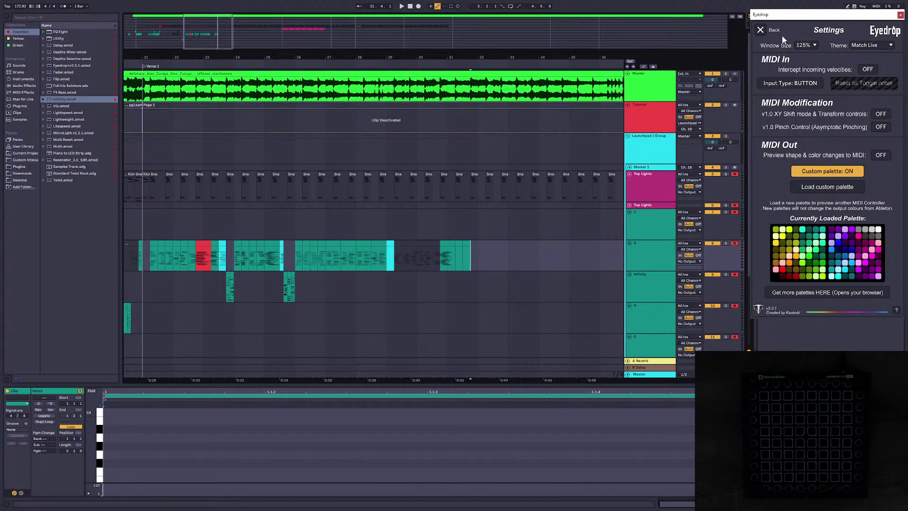
click(763, 31)
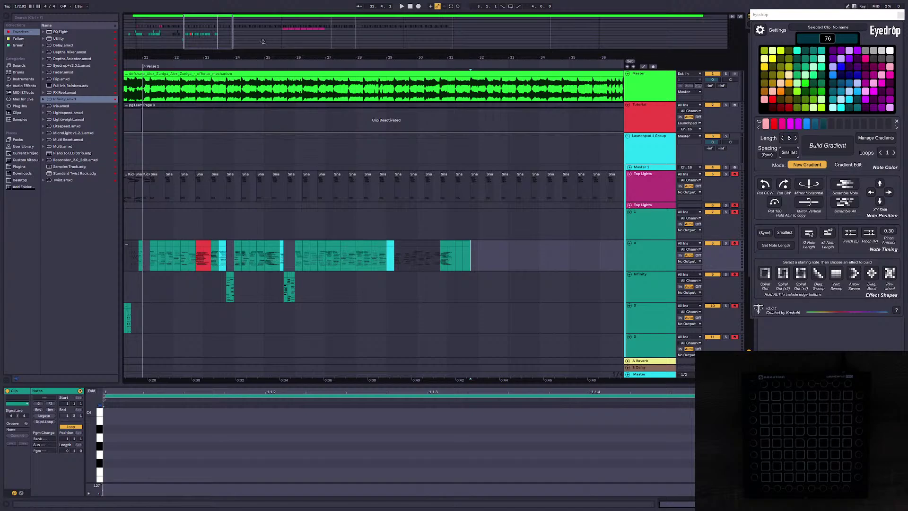
Step: Mark the unprogrammed stretch of Verse 1 before Drums Pick Up on the lighting track above the main one
drag(322, 58, 339, 56)
click(169, 221)
drag(241, 58, 188, 49)
drag(353, 225, 470, 234)
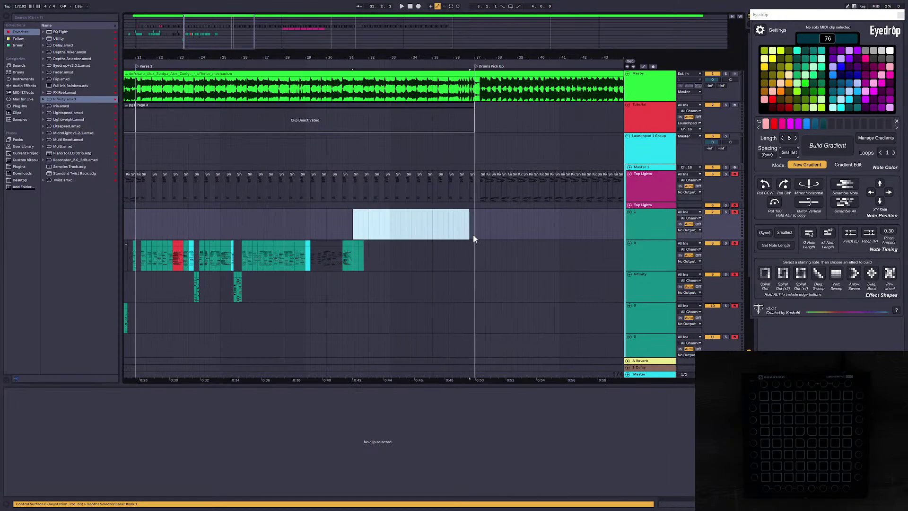
key(ctrl+alt+p)
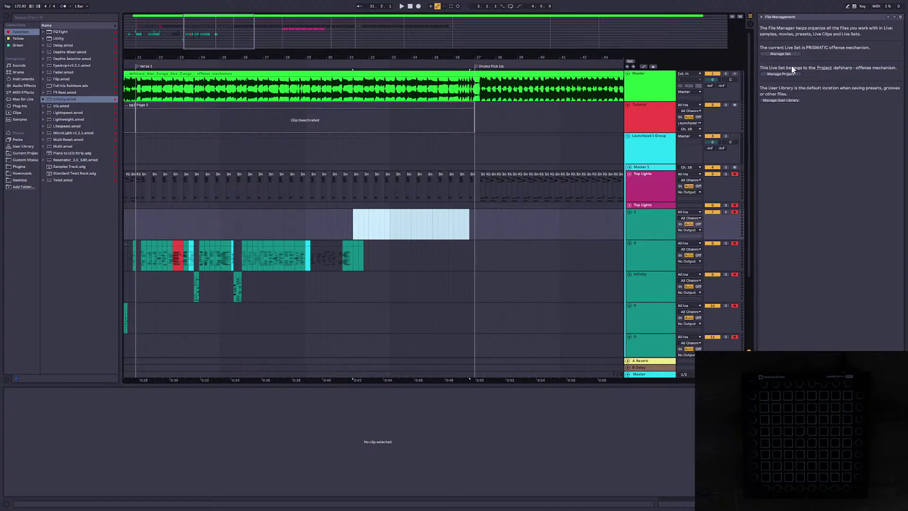
drag(232, 43, 232, 29)
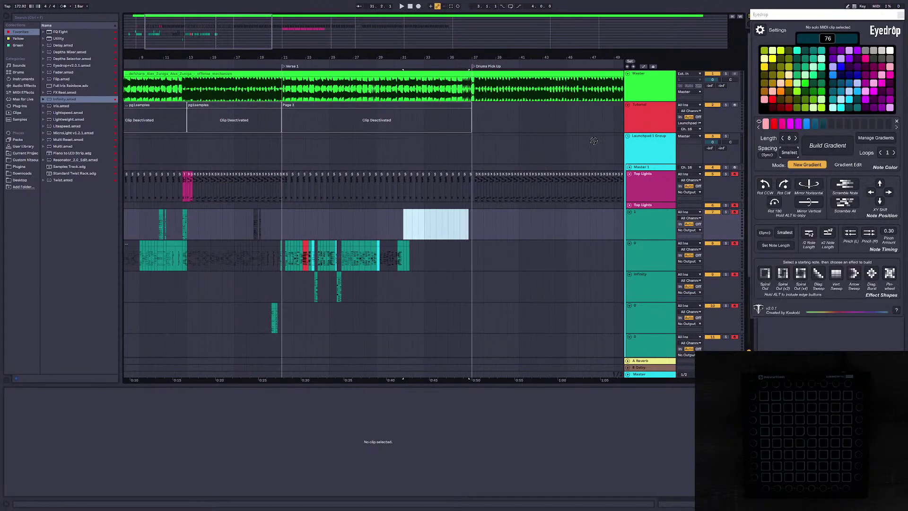
Step: Place the 16-bar Page 4 clip on the Tutorial track at Drums Pick Up, and set the insertion point at 37.1.1
click(473, 121)
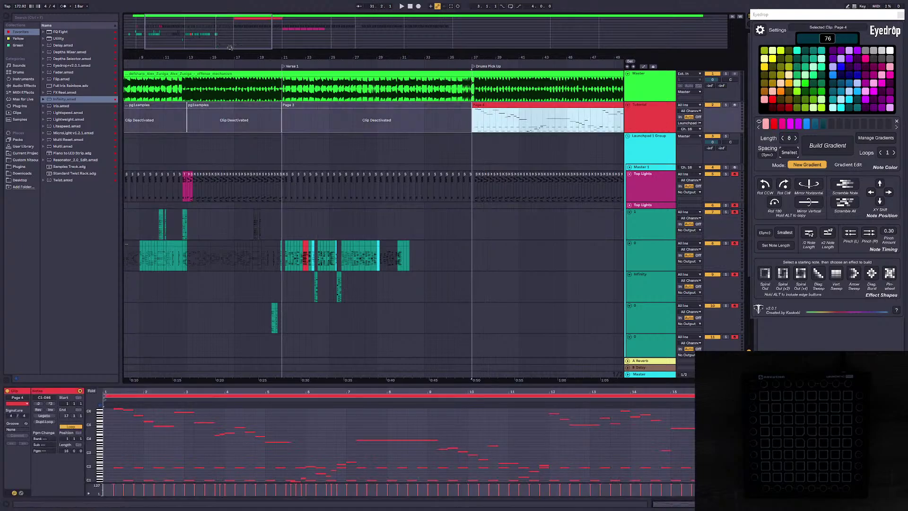
scroll(501, 114, right, 10)
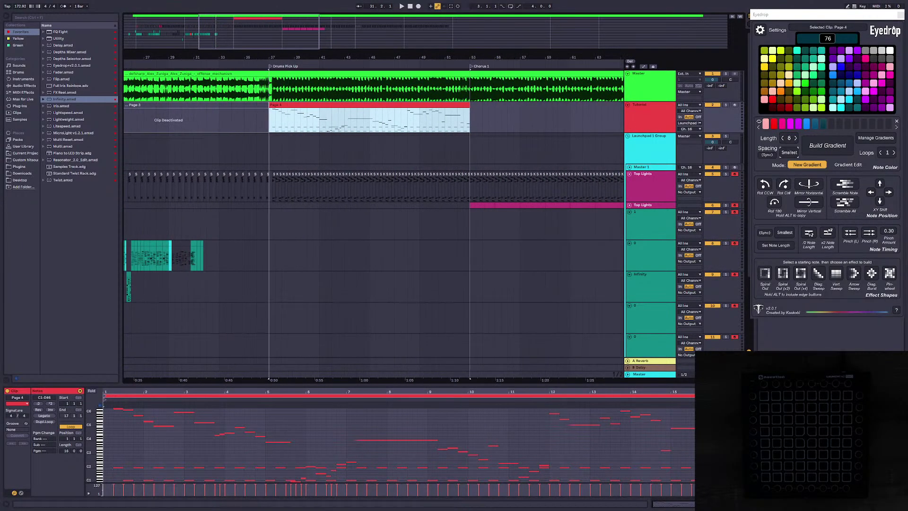
scroll(373, 227, left, 8)
click(378, 255)
click(511, 118)
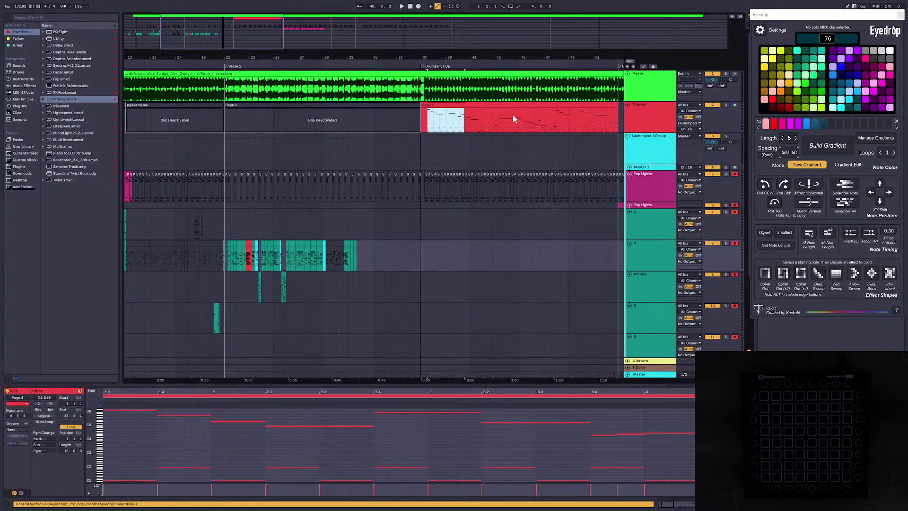
drag(359, 270, 422, 276)
click(422, 275)
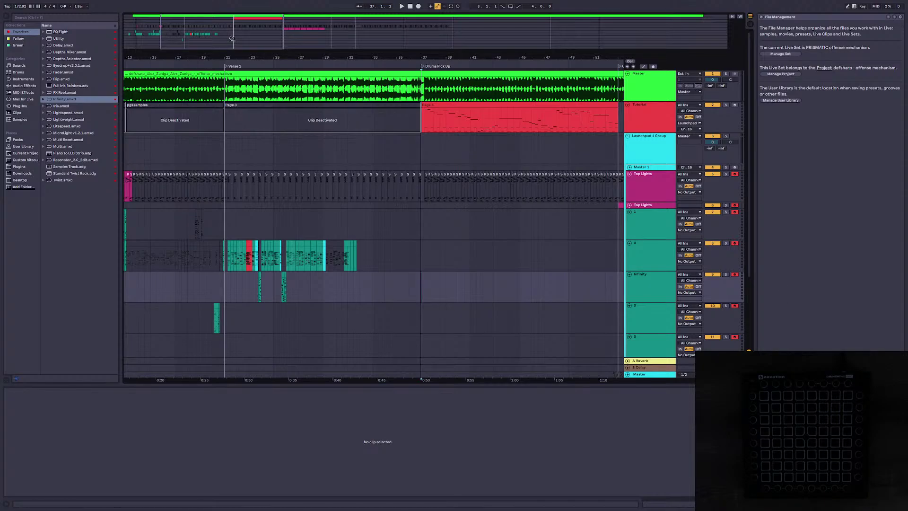
Step: Select the short Verse 1 lighting clip at 28.3.1 and play the light show from there
drag(295, 57, 295, 89)
click(393, 265)
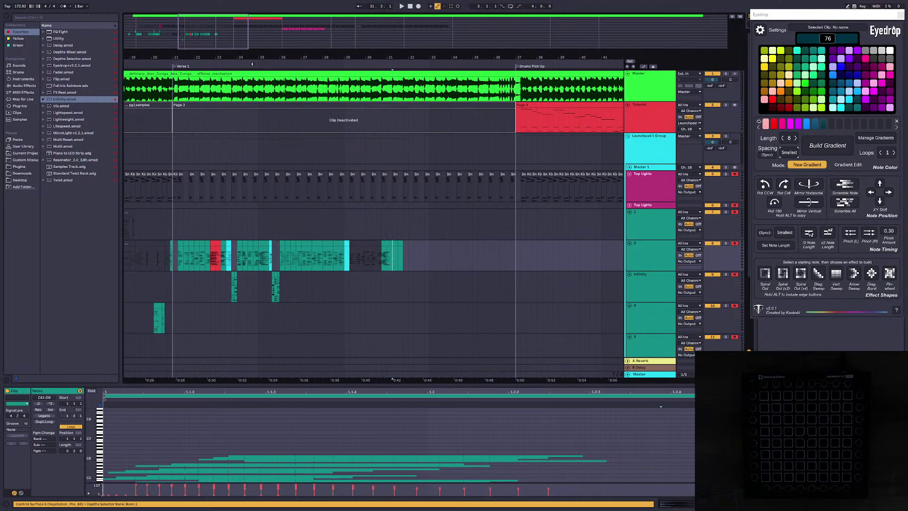
scroll(354, 257, up, 3)
click(312, 256)
click(303, 243)
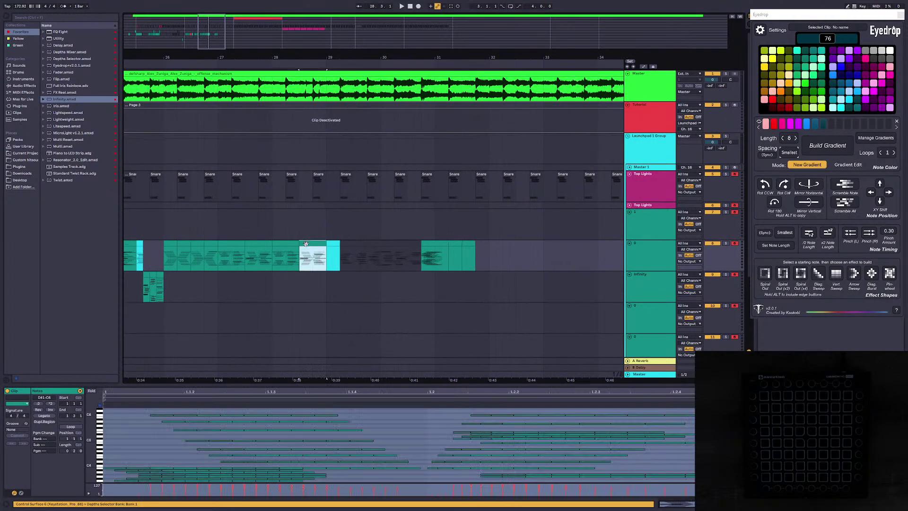
key(space)
key(space)
key(space)
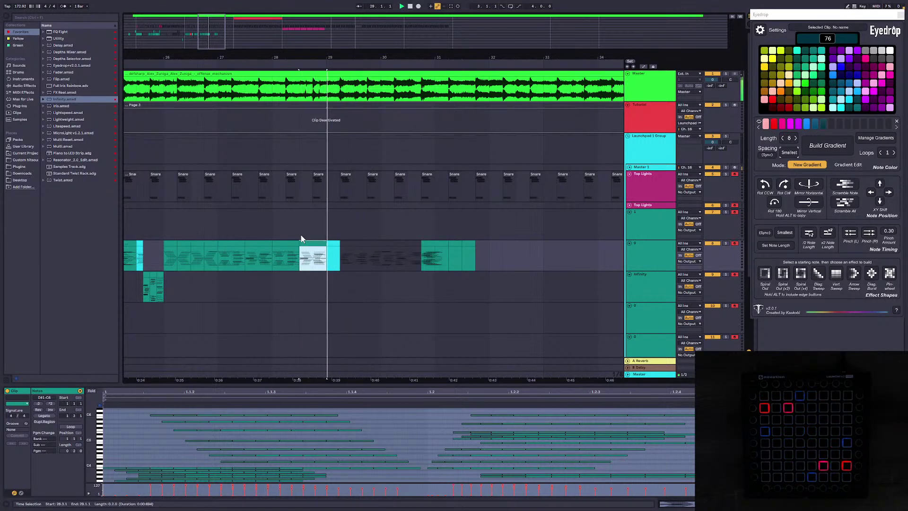
Step: Stop the light show, inspect the empty one-beat lighting clip at 29.1.1, and play the show from just after it
key(space)
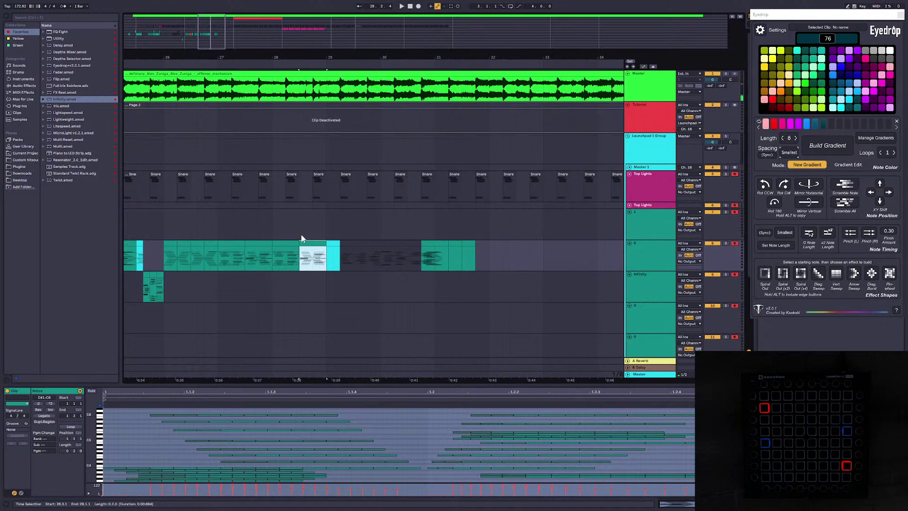
click(379, 246)
click(312, 257)
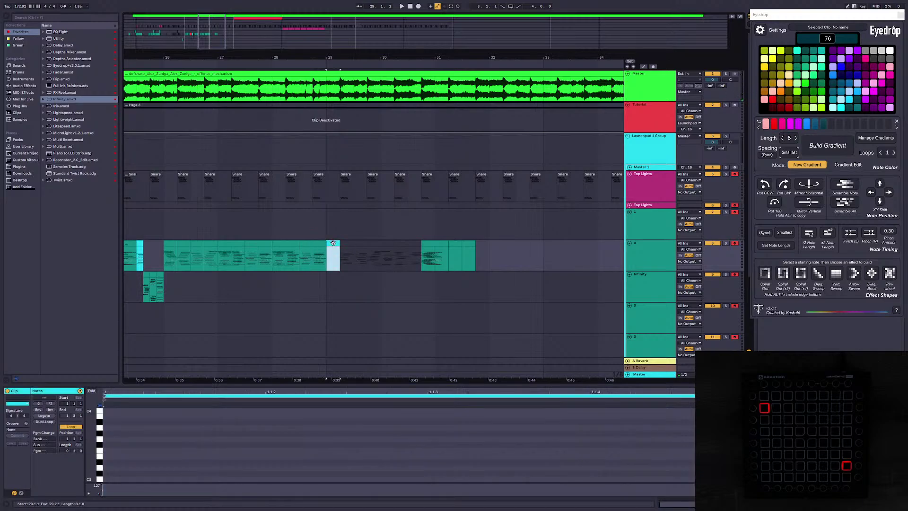
click(342, 257)
key(space)
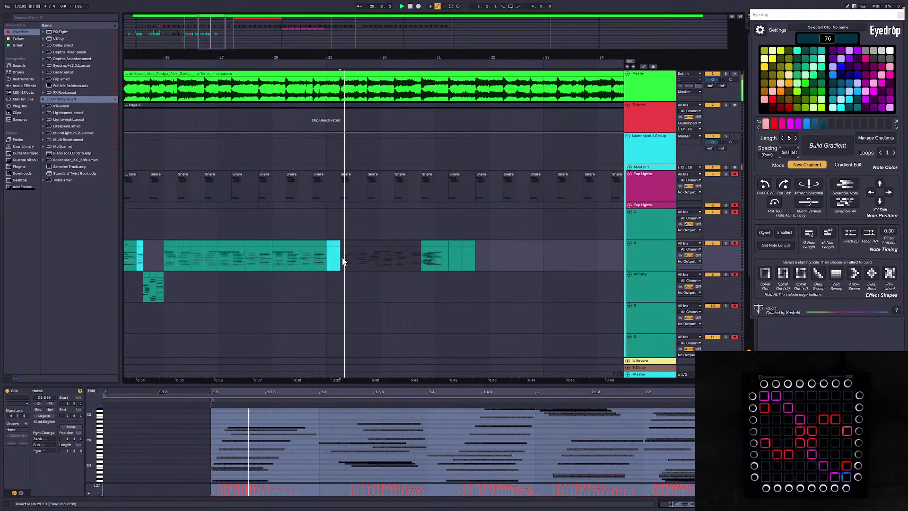
key(space)
Step: Fill the empty one-beat lighting clip at 29.1.1 with a short staggered sequence of starting notes
click(333, 245)
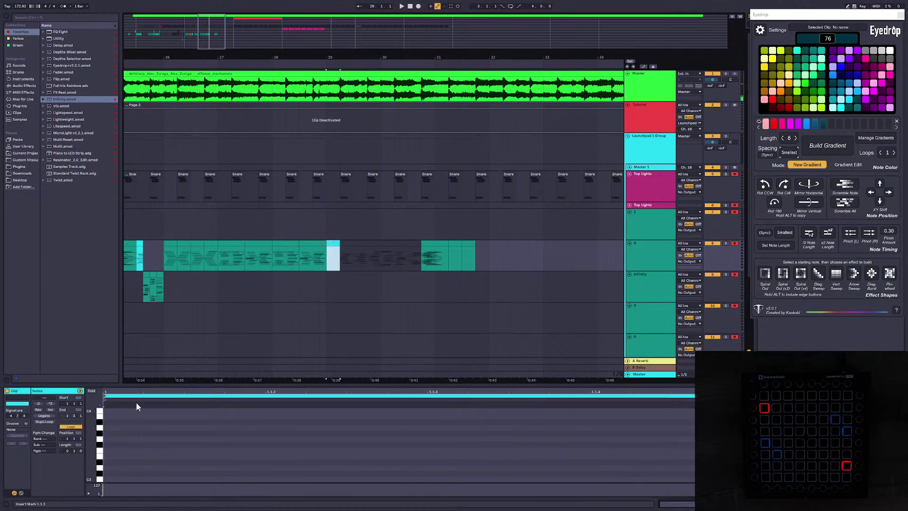
click(118, 412)
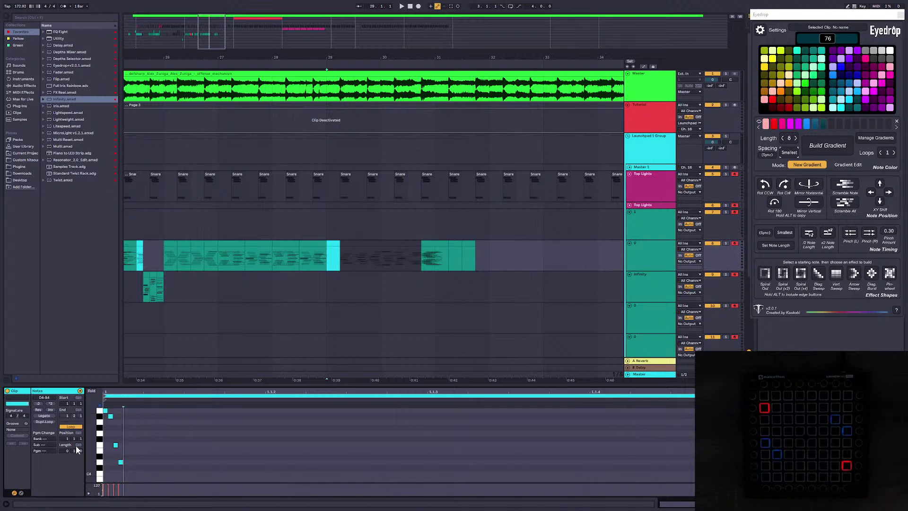
drag(90, 444, 71, 445)
drag(157, 460, 104, 413)
key(Delete)
click(124, 426)
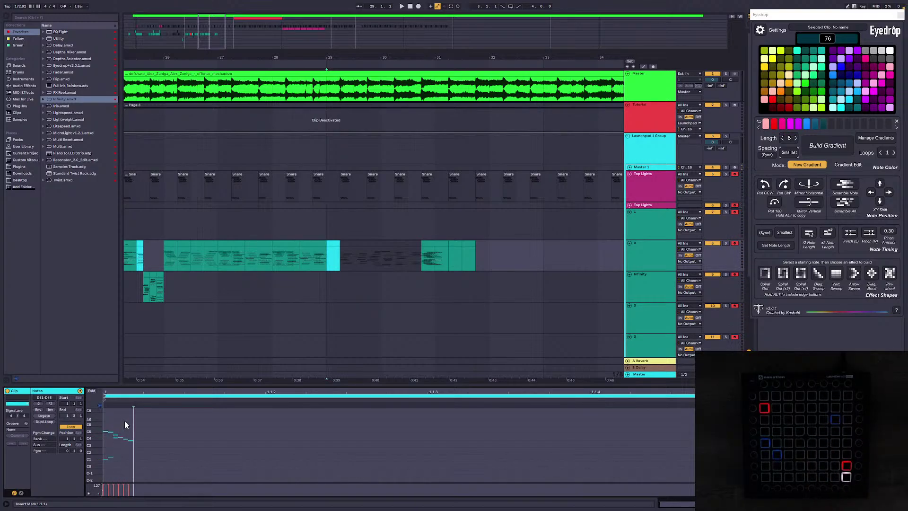
Step: Add a 180-degree rotated copy of all notes in the 29.1.1 clip with Eyedrop, and double the note lengths
key(ctrl+a)
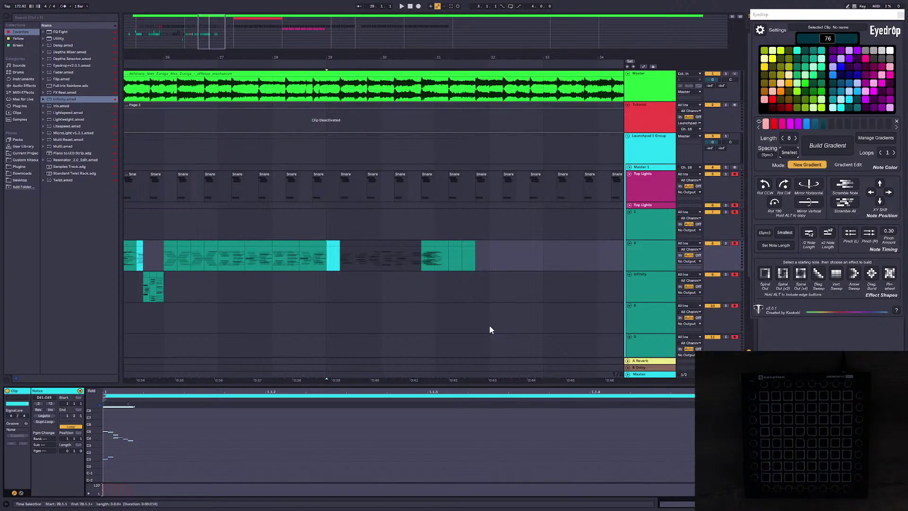
key(alt)
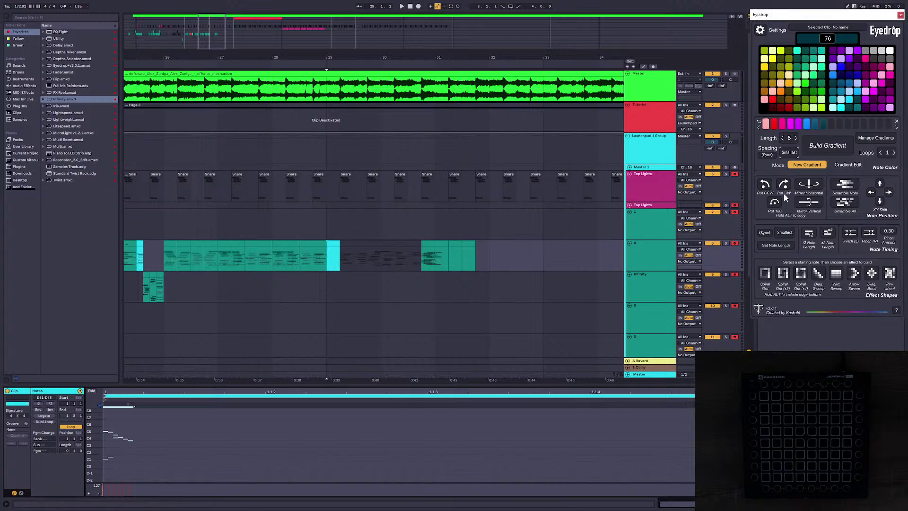
alt+click(772, 208)
click(828, 231)
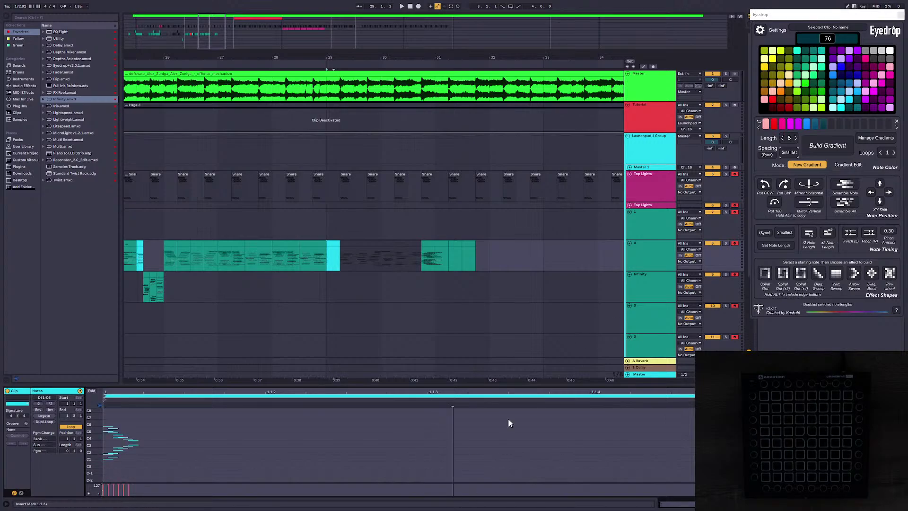
Step: Build the 7-colour grey gradient at Smallest spacing on all the clip's notes, and stretch them across the one-beat clip
click(459, 450)
key(ctrl+a)
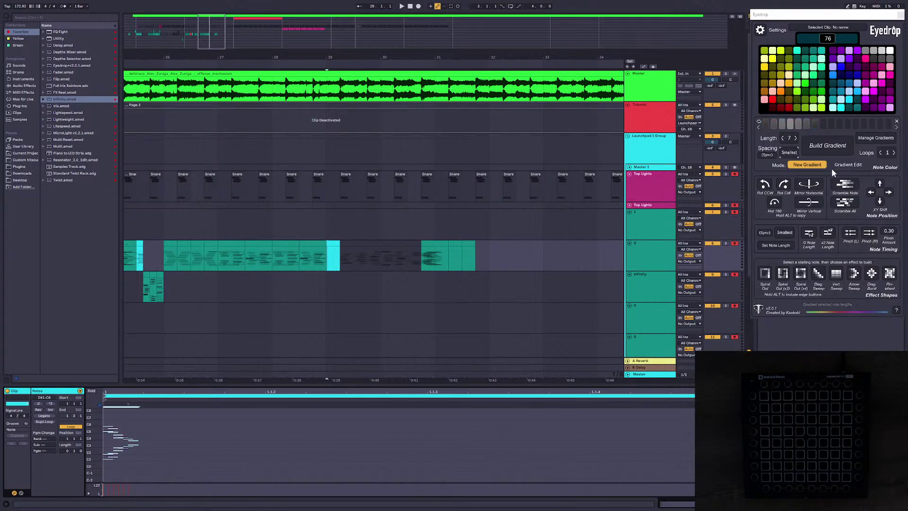
click(828, 149)
drag(193, 402, 684, 400)
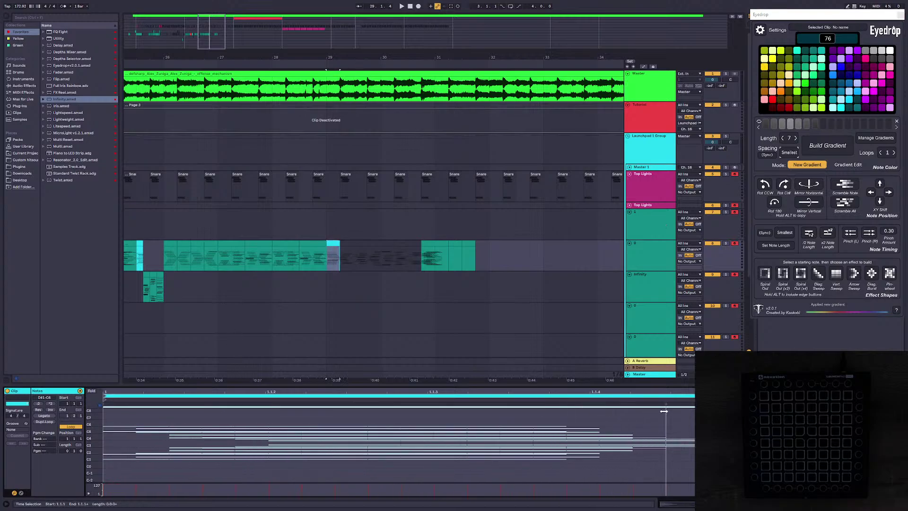
Step: Play the new lighting effect from 29.1.1, and replay it with its lead-in from the clip at 28.3.1
key(space)
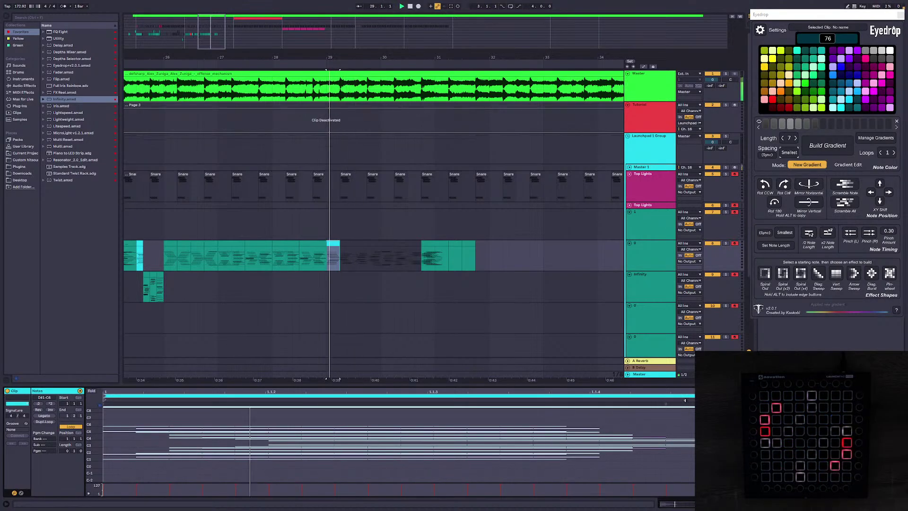
key(space)
key(space)
key(space)
key(space)
key(space)
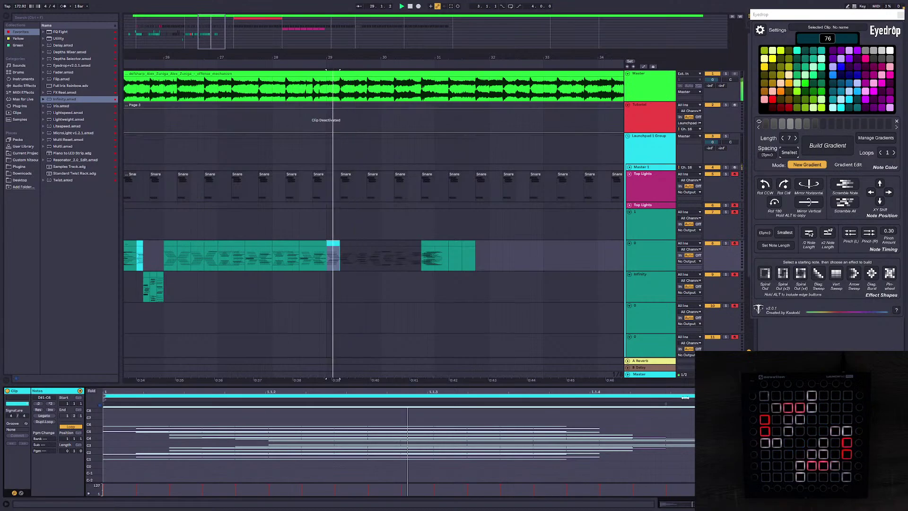
click(338, 243)
click(318, 243)
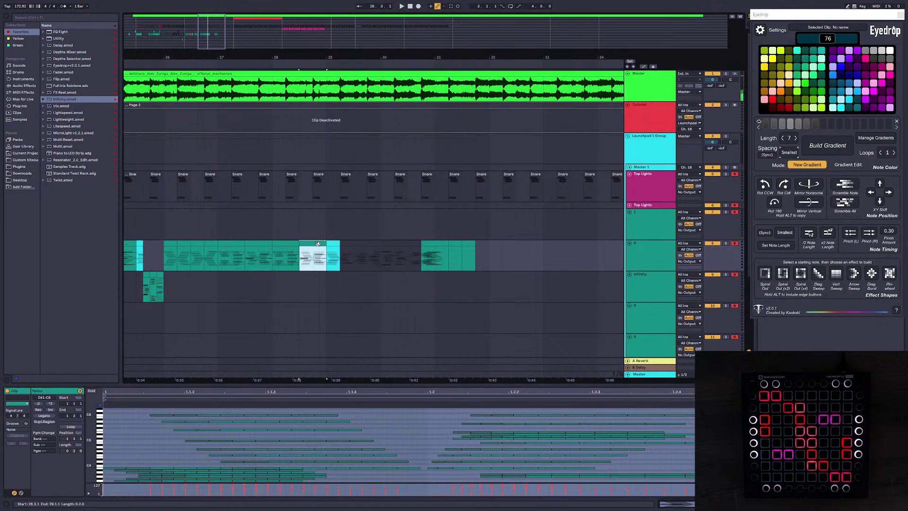
key(space)
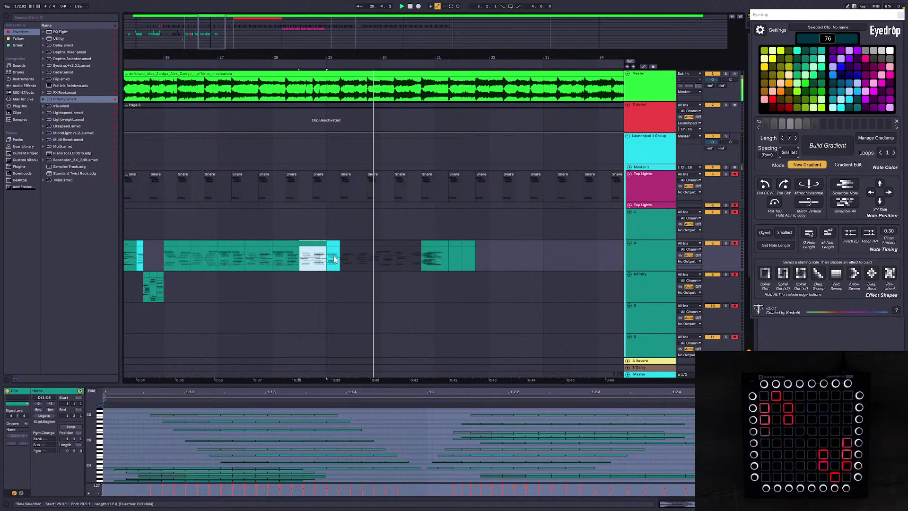
Step: Play the Verse 1 lights from 26.1.1, set the insertion point at 34.1.1 on the Infinity track, and save the set
drag(205, 37, 205, 24)
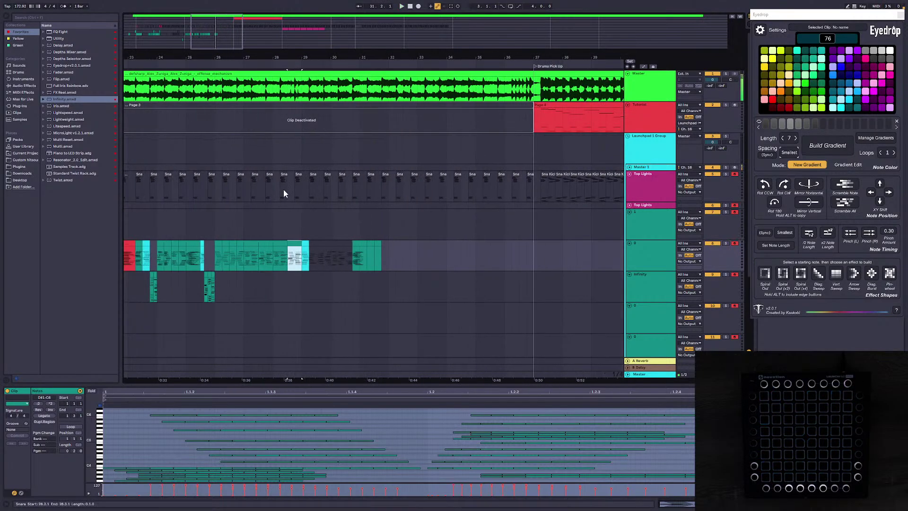
key(space)
click(219, 253)
key(space)
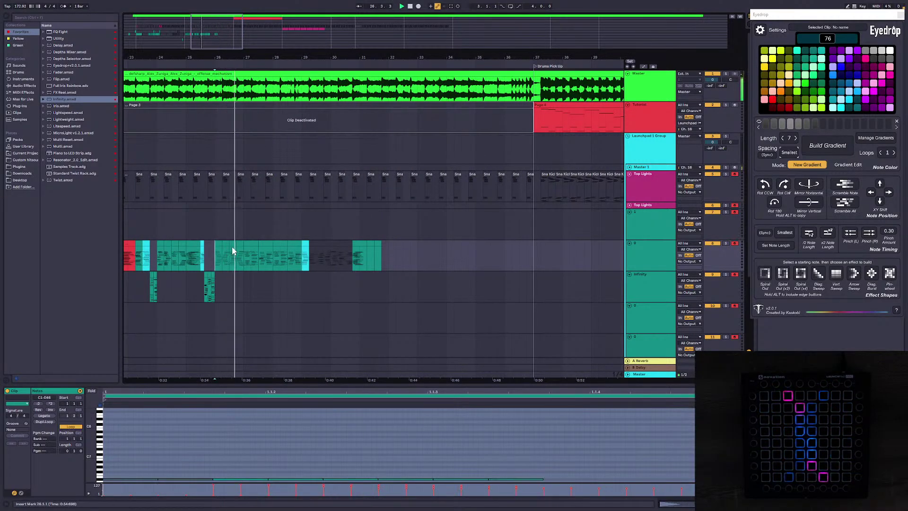
click(232, 246)
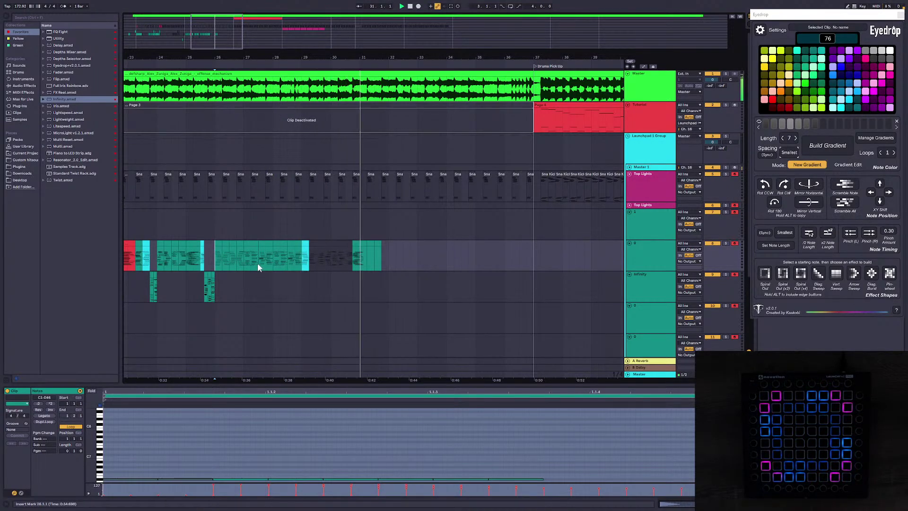
key(space)
click(446, 287)
key(ctrl+s)
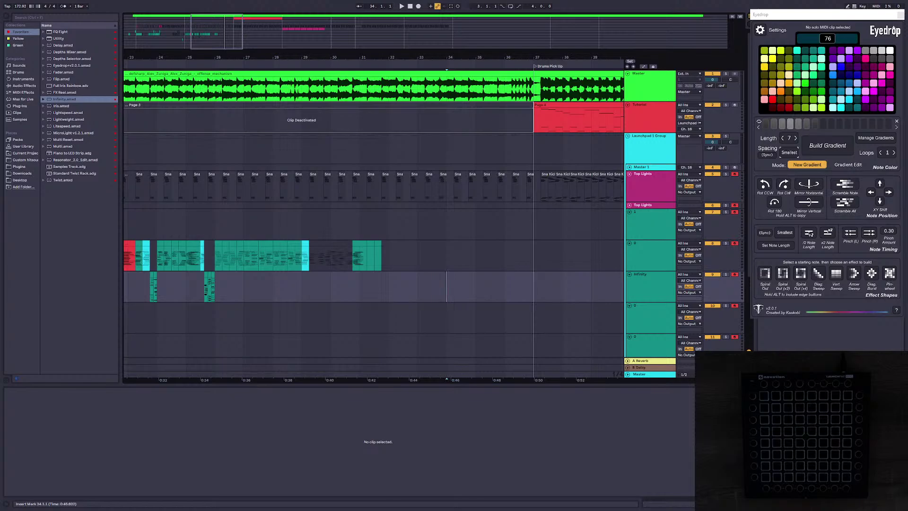
Step: Select the Page 4 clip at Drums Pick Up and play it, comparing it with the Page 3 clip at Verse 1
drag(210, 35, 211, 16)
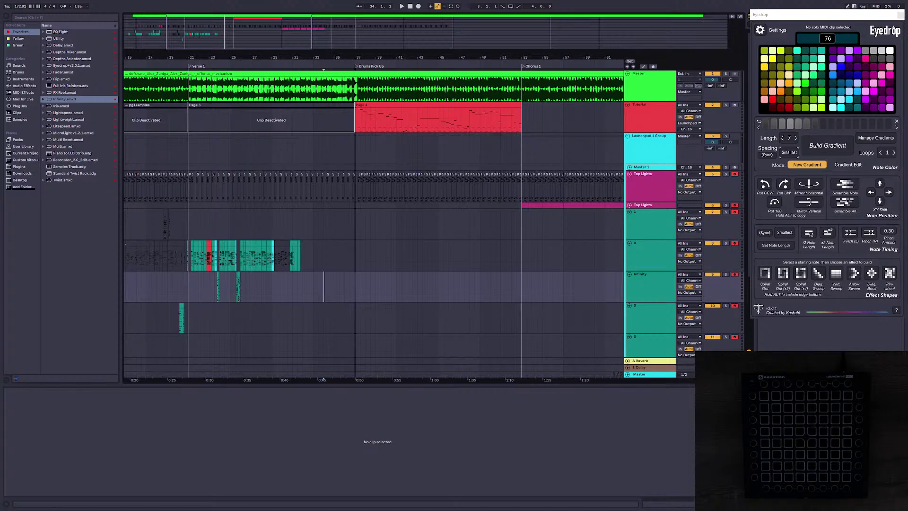
drag(340, 57, 327, 42)
click(415, 117)
click(299, 105)
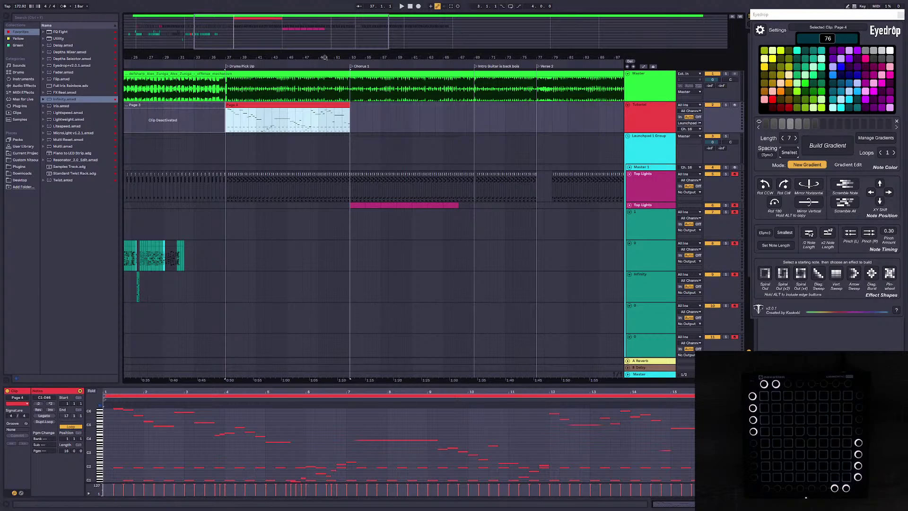
drag(315, 59, 330, 38)
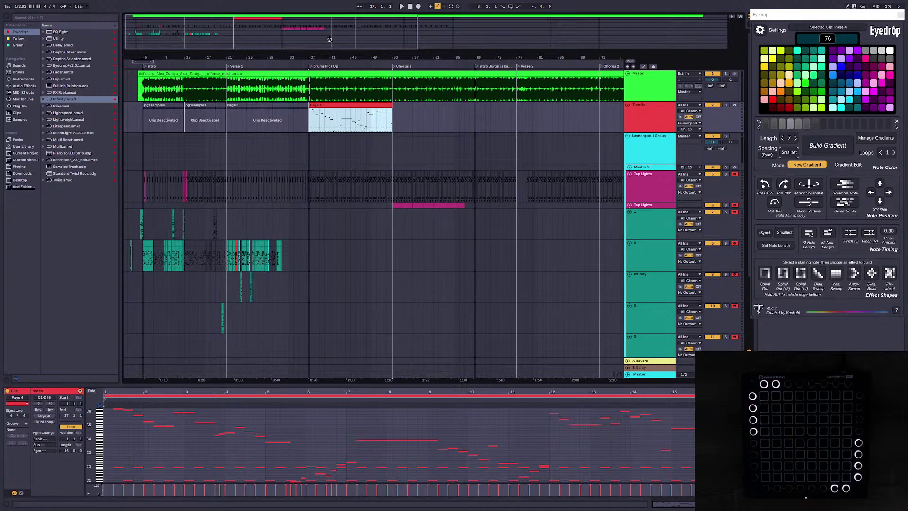
click(392, 119)
click(345, 104)
drag(311, 20, 309, 36)
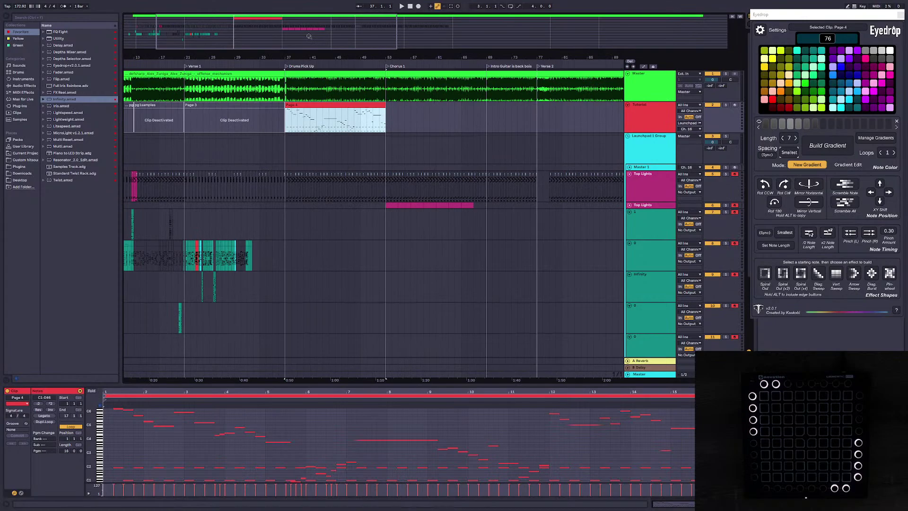
key(space)
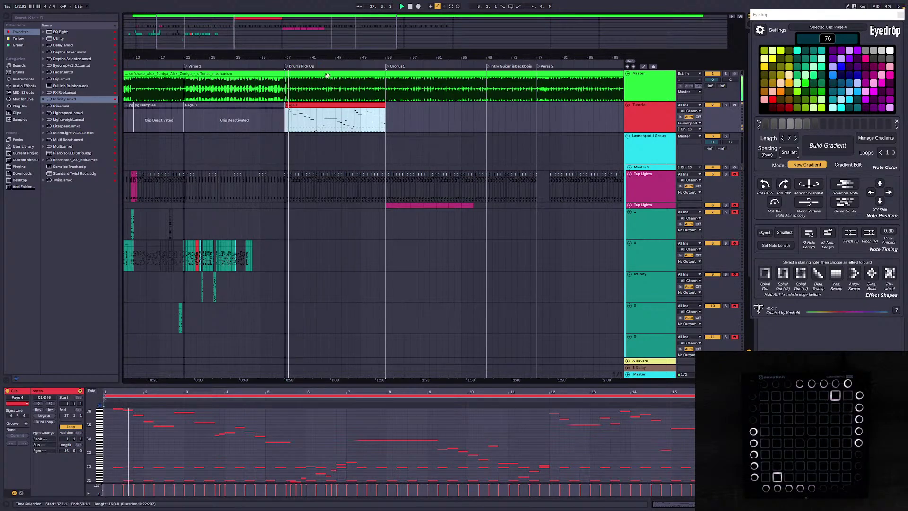
key(space)
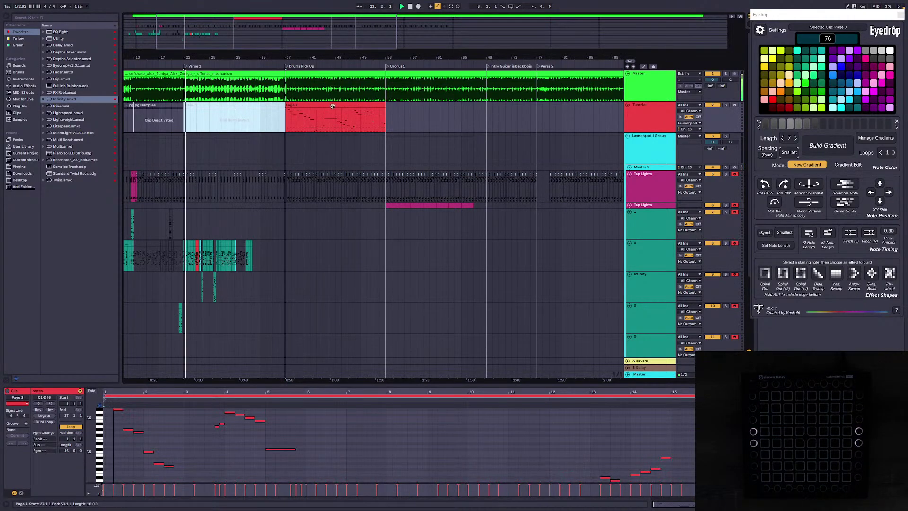
click(318, 106)
key(space)
Step: Save the set and play the song from the start of Verse 2 at 77.1.1
drag(300, 40, 405, 20)
click(385, 115)
key(ctrl+s)
click(428, 92)
key(space)
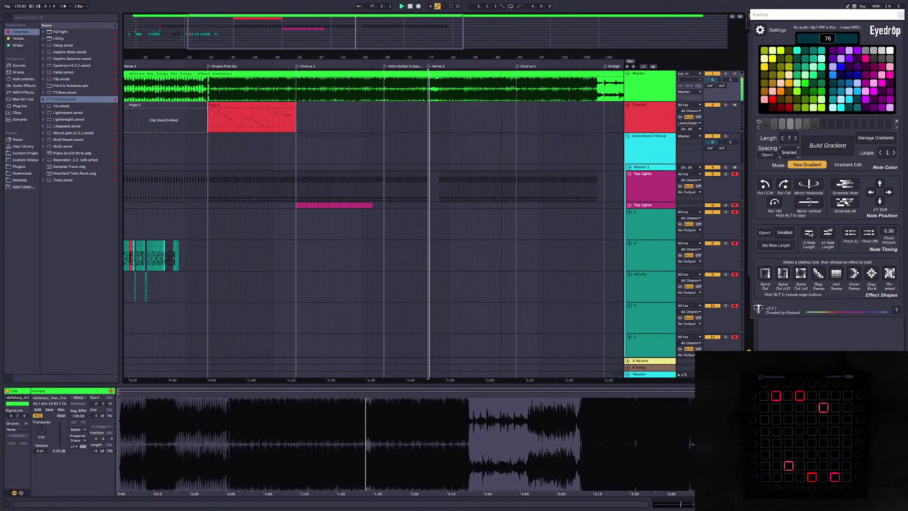
Step: Highlight the Page 4 clip, and the 16-bar Verse 2 stretch from 77.1.1 to 93.1.1 on the Tutorial track and song audio
drag(321, 57, 369, 56)
drag(277, 121, 360, 125)
drag(541, 58, 541, 65)
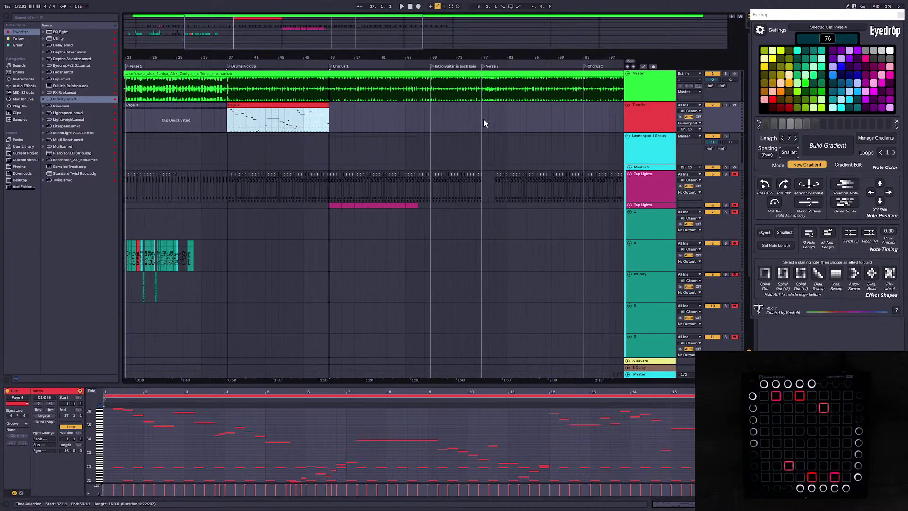
click(482, 118)
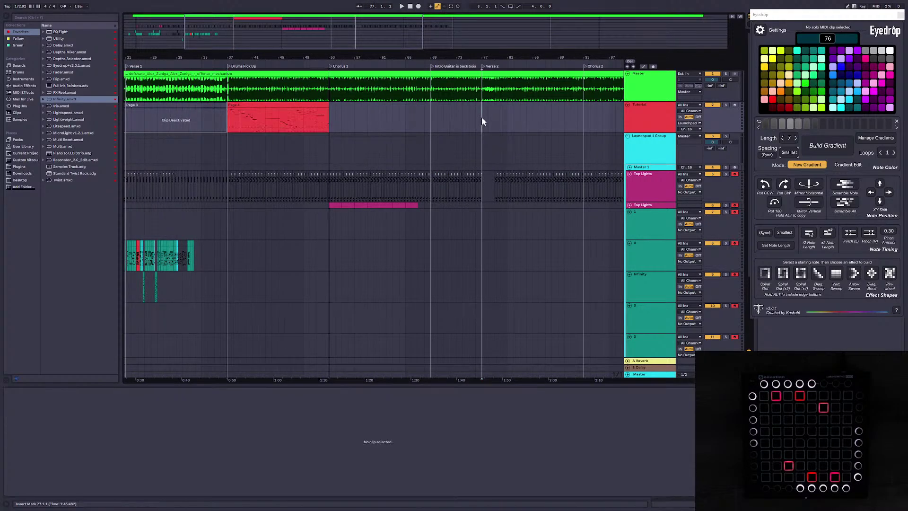
drag(481, 117, 583, 121)
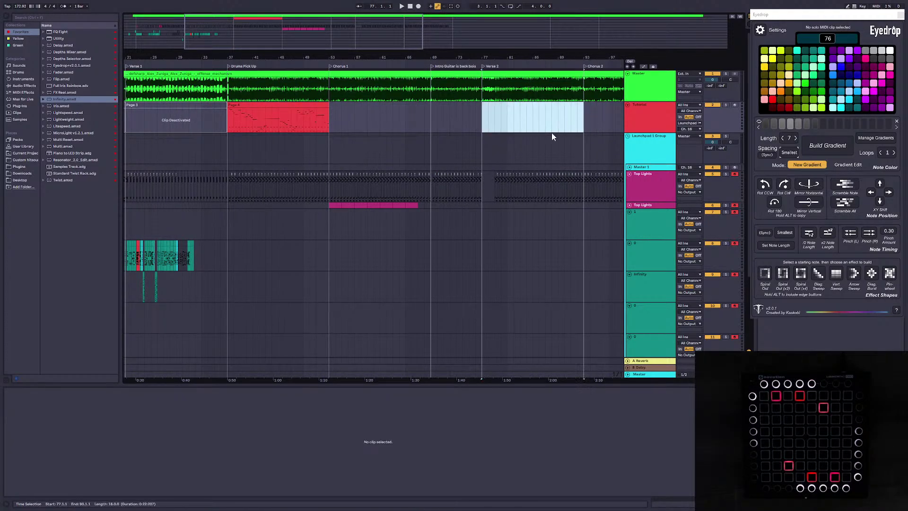
click(583, 121)
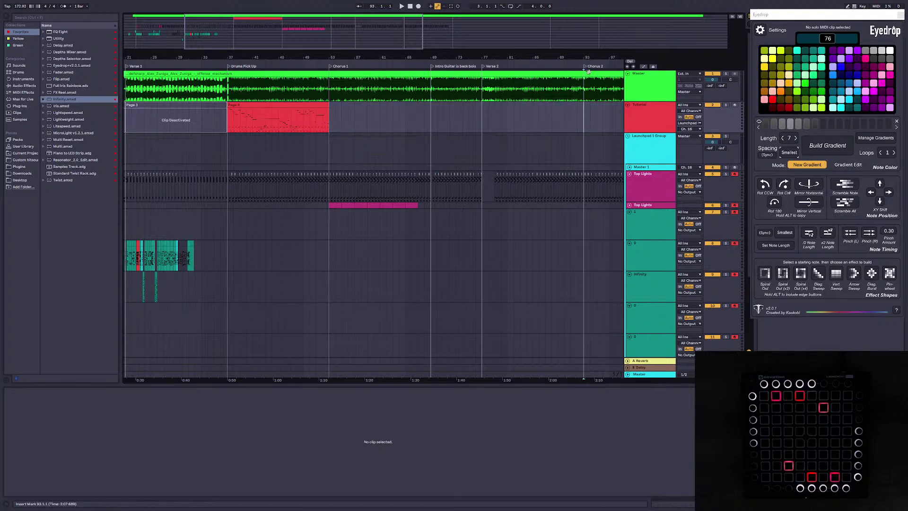
drag(483, 90, 584, 96)
Step: Look over the song's sections through the Bridge, and highlight the Chorus 1 audio starting at 53.1.1
scroll(330, 113, down, 2)
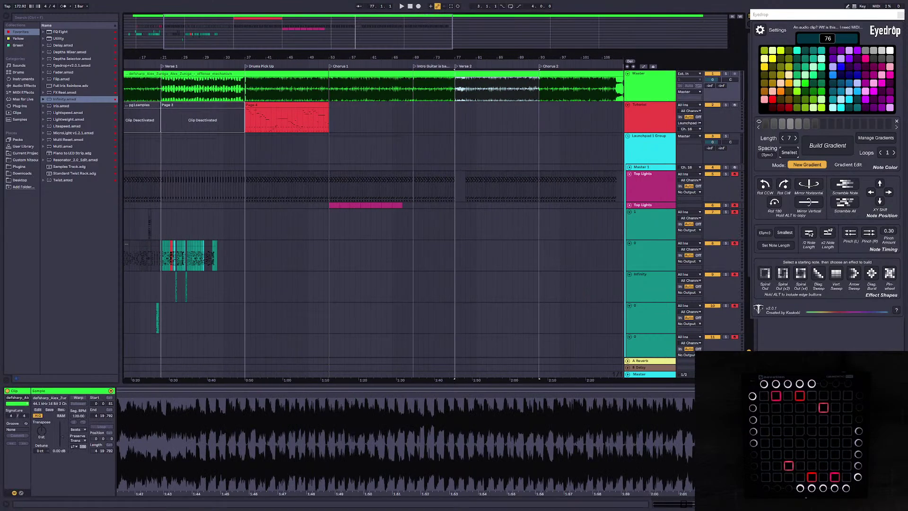
drag(303, 56, 296, 44)
drag(391, 56, 448, 60)
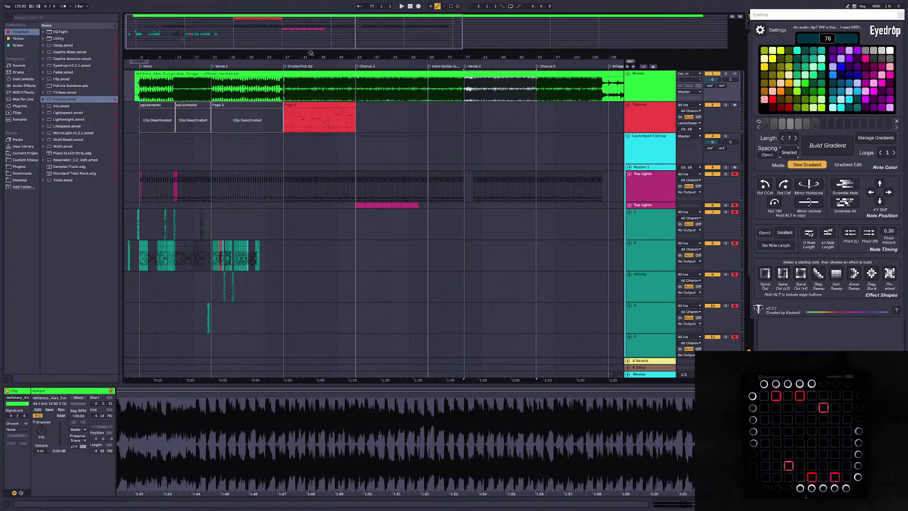
drag(514, 58, 418, 54)
mouse_move(364, 32)
mouse_down()
mouse_move(380, 17)
mouse_move(379, 28)
mouse_up()
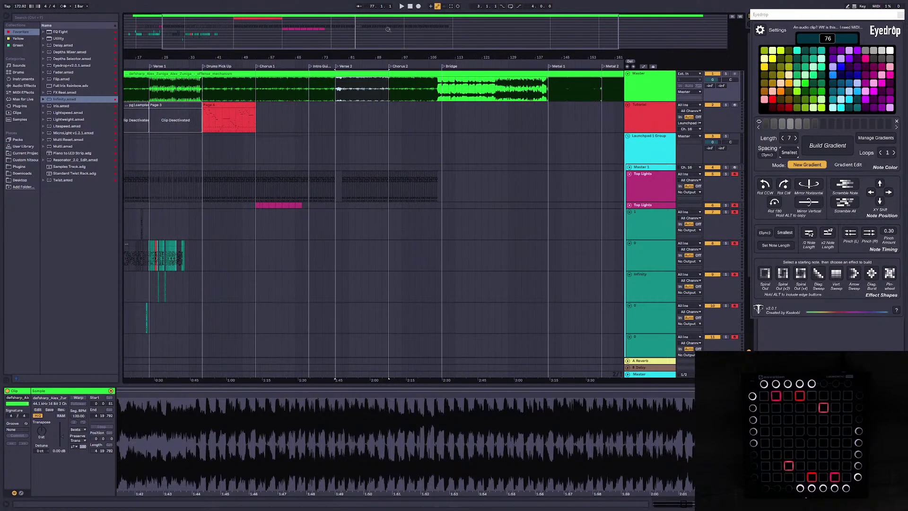
click(312, 89)
drag(320, 32, 276, 40)
drag(306, 96, 365, 98)
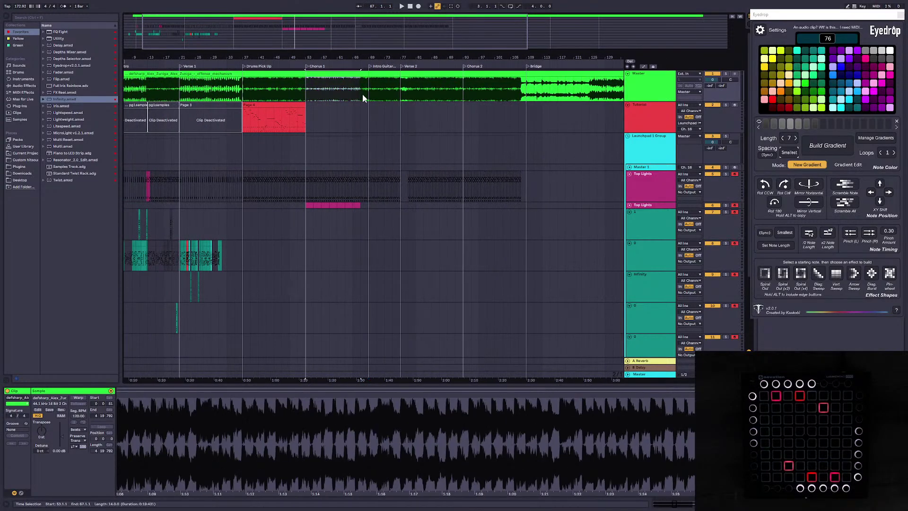
drag(344, 54, 337, 60)
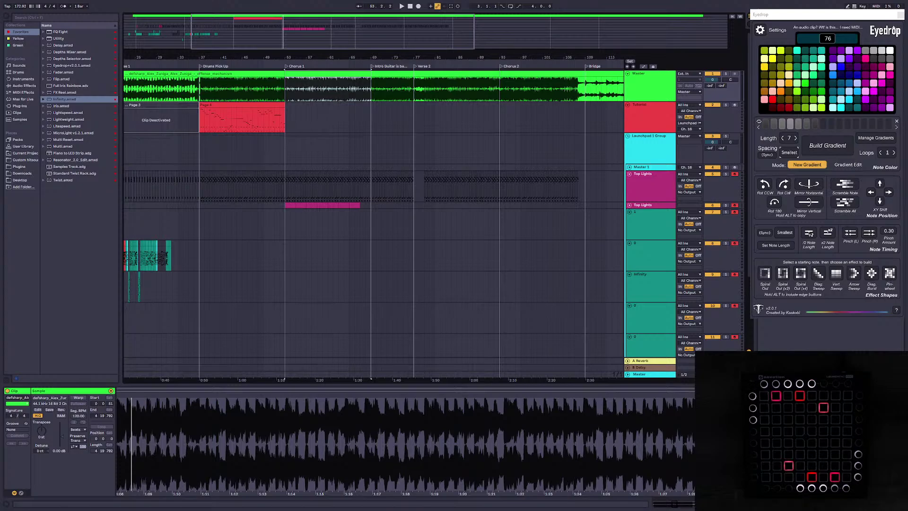
Step: Look over the sections from Verse 1 to the Bridge, and highlight the returning intro guitar audio from 69.1.1 to 77.1.1
click(381, 115)
click(322, 105)
click(286, 113)
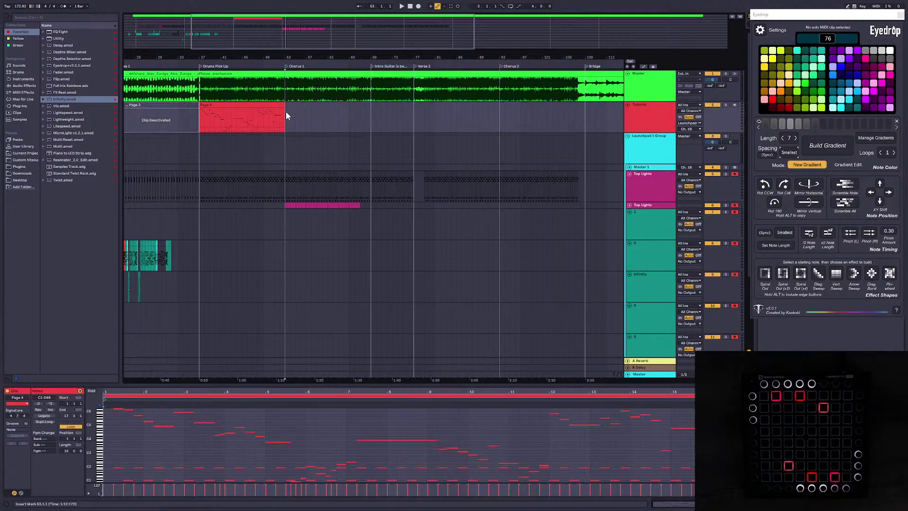
drag(298, 41, 296, 43)
drag(354, 42, 350, 30)
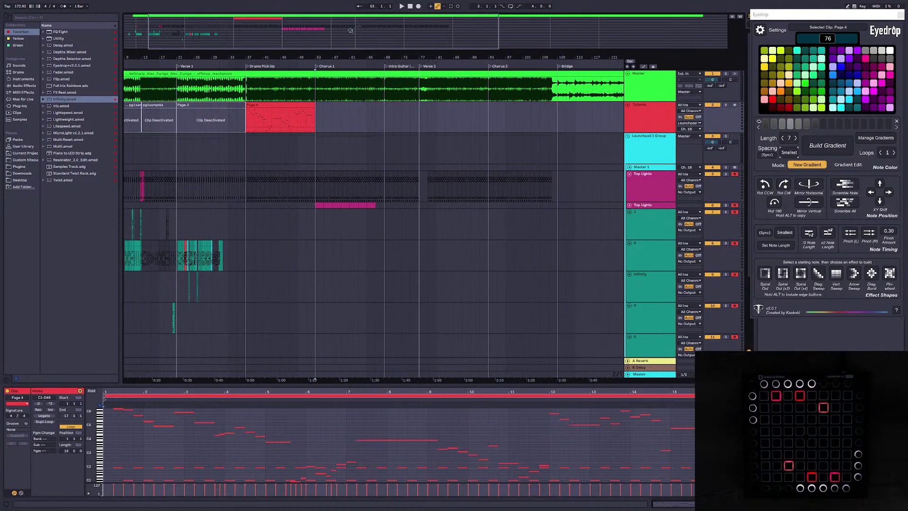
drag(387, 84, 398, 89)
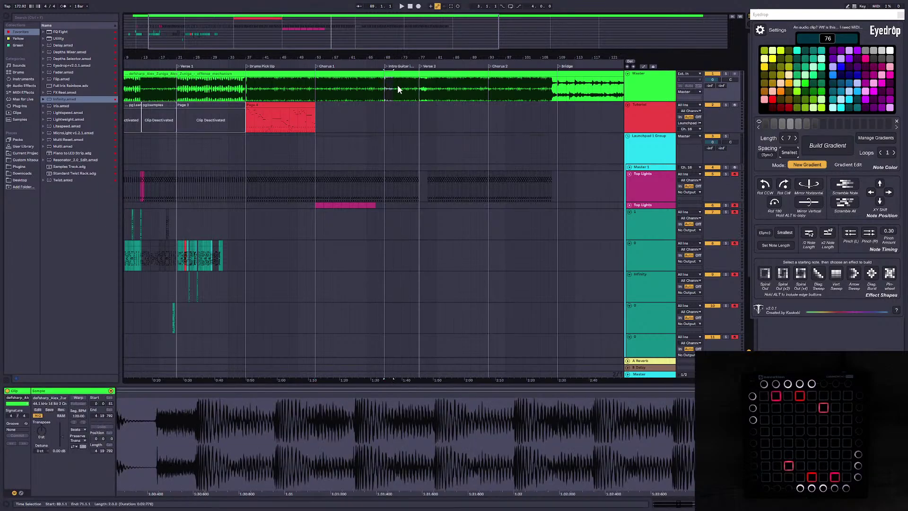
drag(398, 33, 390, 46)
drag(365, 90, 413, 87)
drag(397, 40, 287, 38)
mouse_move(359, 40)
mouse_down()
mouse_move(383, 45)
mouse_move(355, 37)
mouse_move(373, 40)
mouse_up()
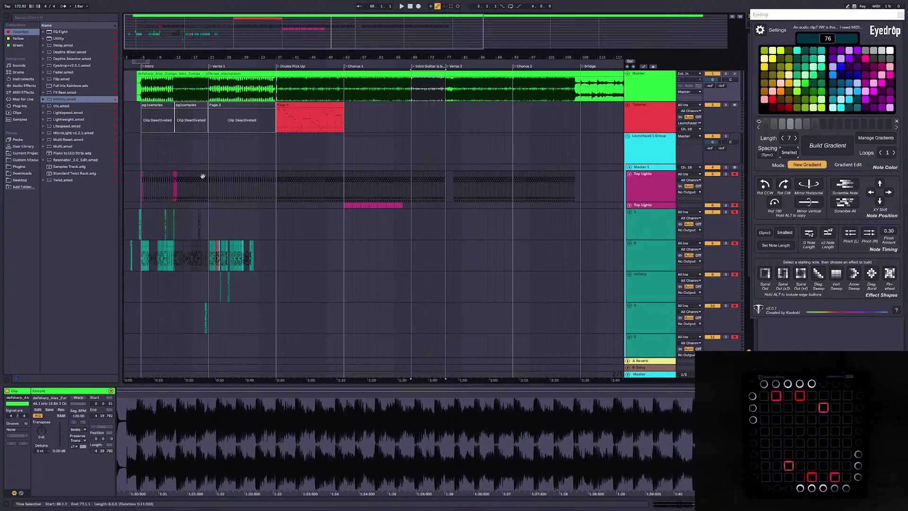
Step: Copy the first eight bars of intro light clips on the two tracks below Top Lights to 69.1.1, where the intro guitar returns
drag(157, 36, 155, 87)
drag(168, 226, 243, 257)
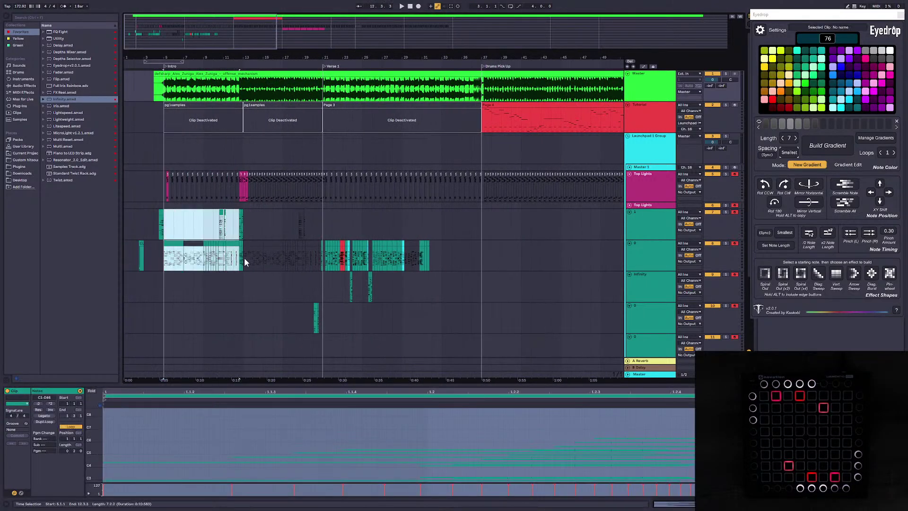
drag(211, 56, 402, 51)
mouse_move(343, 57)
mouse_down()
mouse_move(357, 61)
mouse_move(323, 45)
mouse_move(331, 29)
mouse_move(319, 22)
mouse_move(320, 31)
mouse_move(434, 46)
mouse_up()
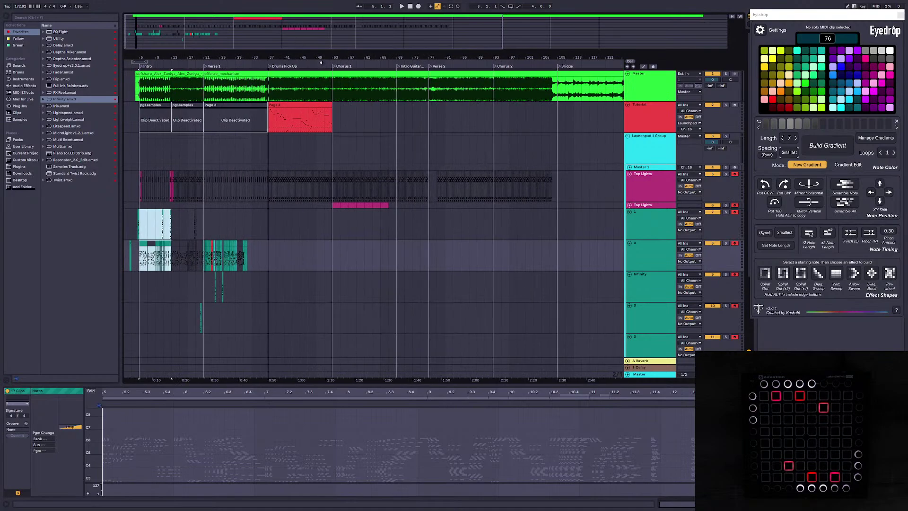
click(396, 226)
key(ctrl+v)
drag(340, 47, 342, 55)
drag(422, 58, 474, 52)
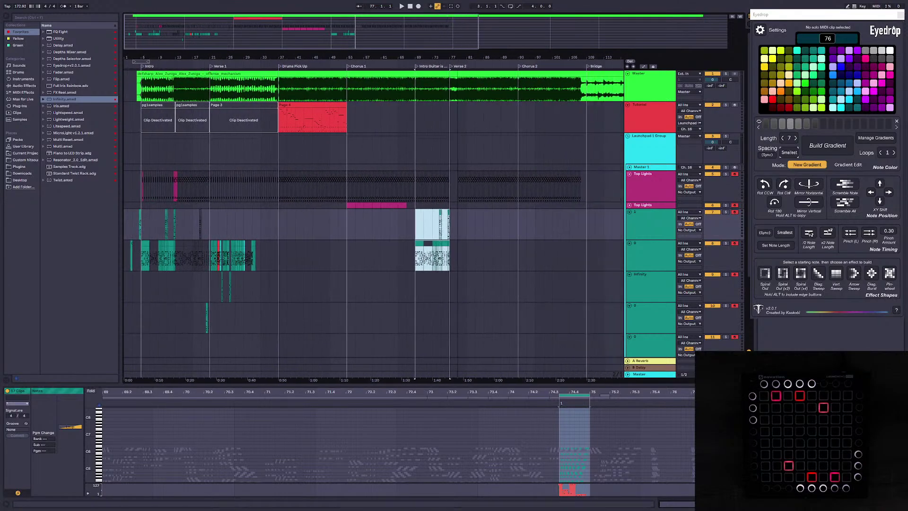
Step: Compare the intro light clips starting at 13.1.1 with the copies at 69.1.1, selecting each group across both tracks
drag(175, 222, 211, 251)
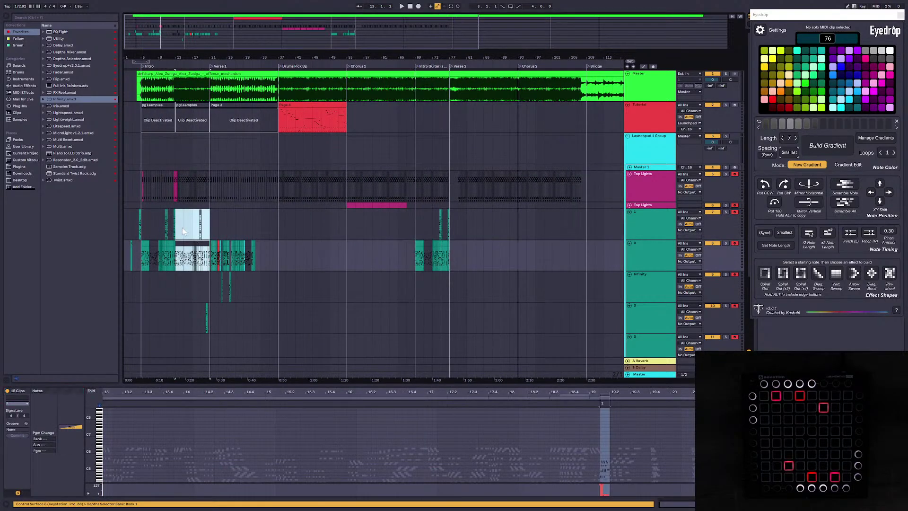
click(180, 226)
drag(175, 225, 210, 250)
click(416, 222)
drag(416, 223, 457, 255)
click(416, 223)
Step: Recolour the copied light clips from 69.1.1 to 77.1.1 on both tracks dark grey
drag(416, 222, 452, 247)
drag(406, 19, 406, 25)
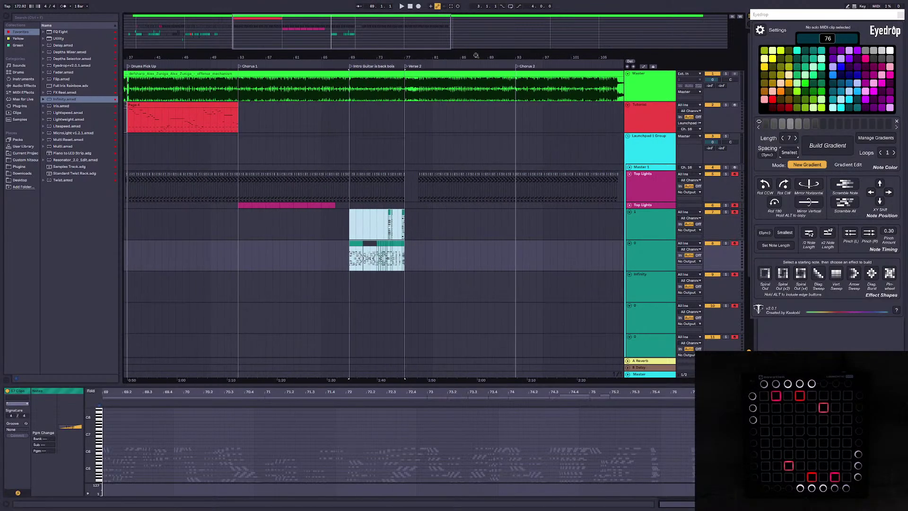
drag(472, 56, 596, 45)
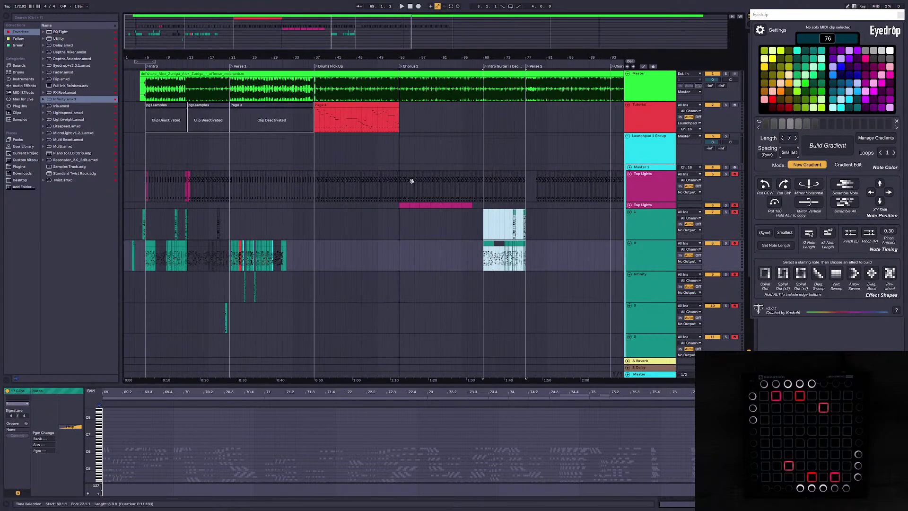
right_click(489, 244)
click(573, 367)
click(573, 255)
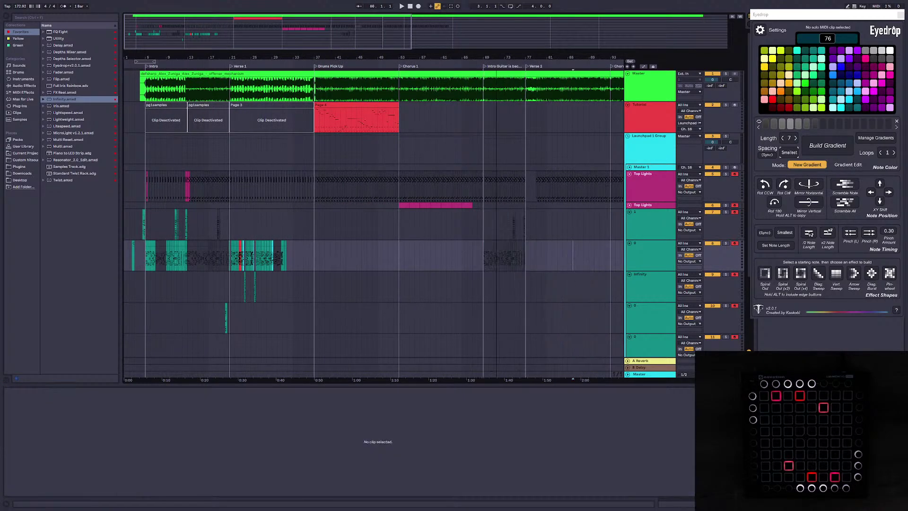
Step: Look over the arrangement around Chorus 1, selecting the song audio and placing the insert marker at 53.1.1
mouse_move(445, 57)
mouse_down()
mouse_move(421, 71)
mouse_move(416, 61)
mouse_move(468, 53)
mouse_up()
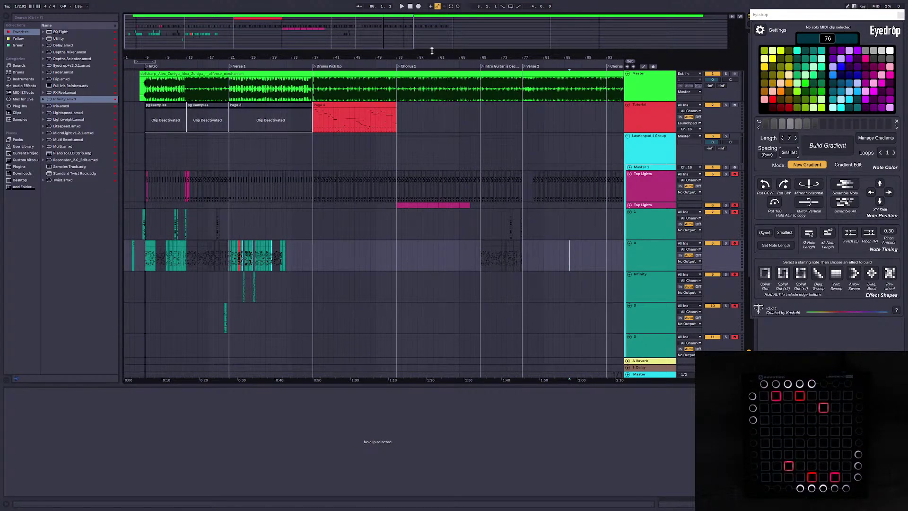
click(400, 86)
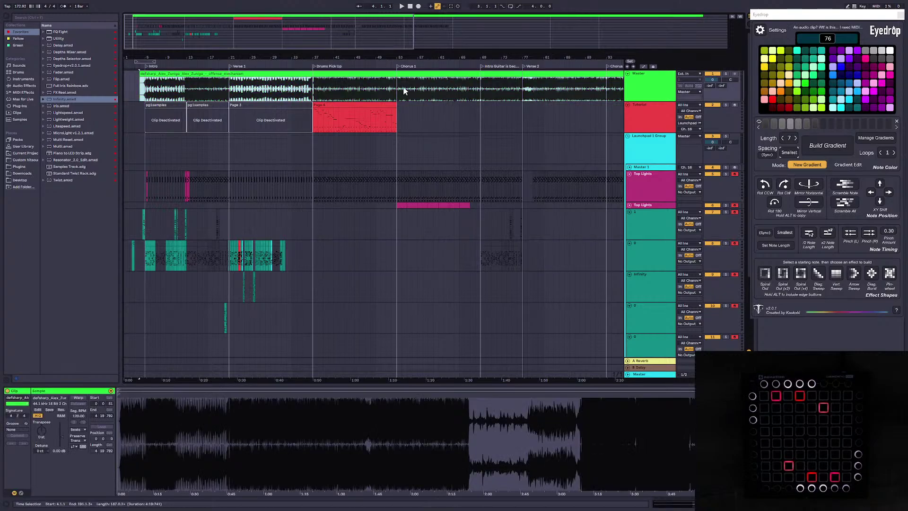
drag(401, 57, 350, 61)
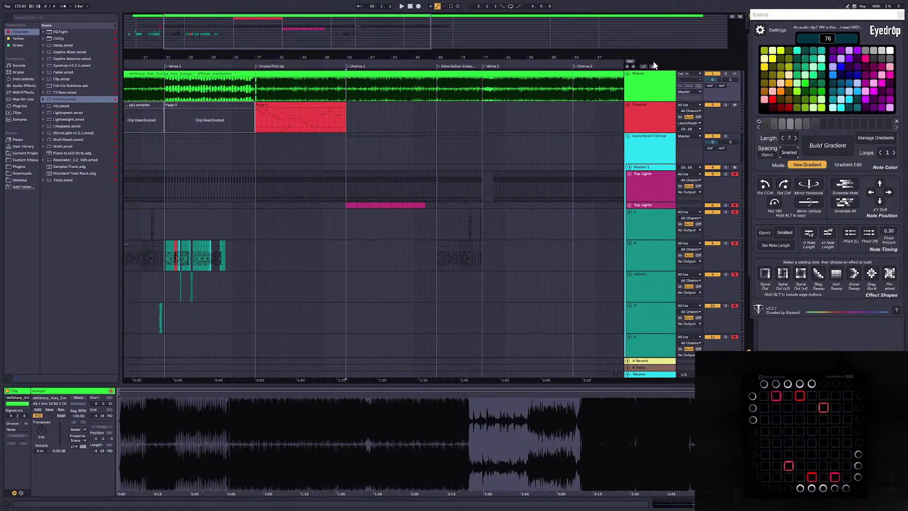
drag(464, 57, 350, 49)
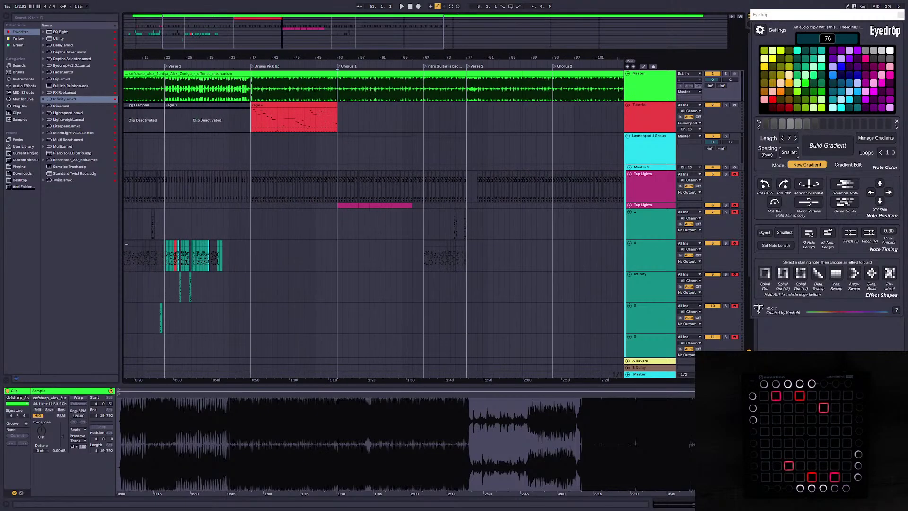
scroll(371, 160, down, 3)
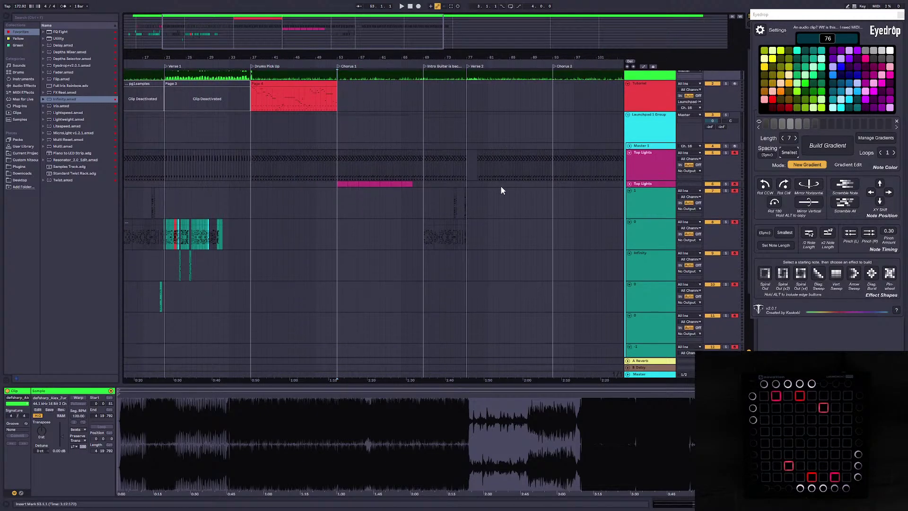
click(900, 15)
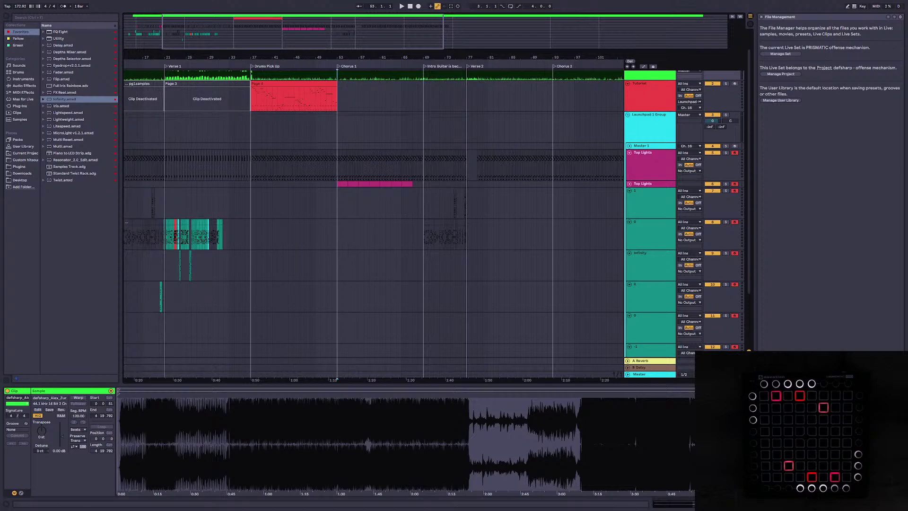
drag(334, 35, 333, 37)
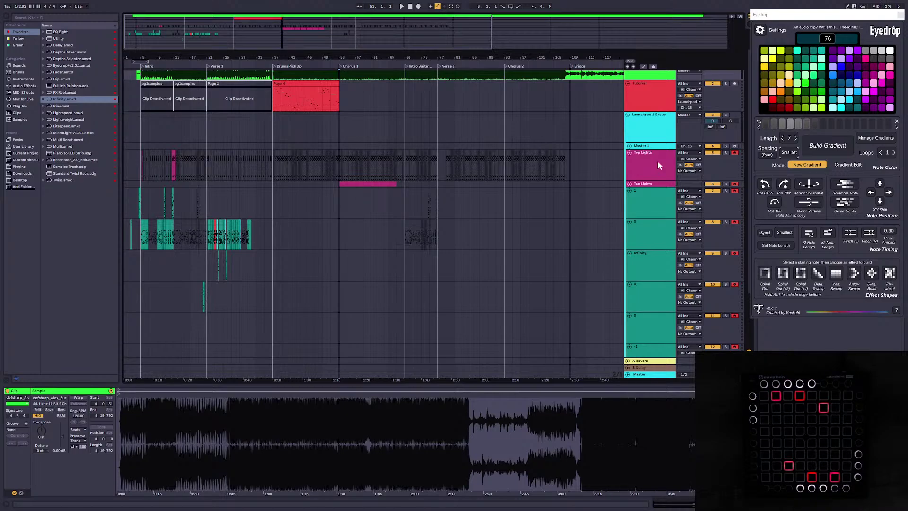
Step: Play the copied lights from 69.1.1 into Verse 2, and highlight both light tracks from 69.1.1 to 81.1.1
click(412, 204)
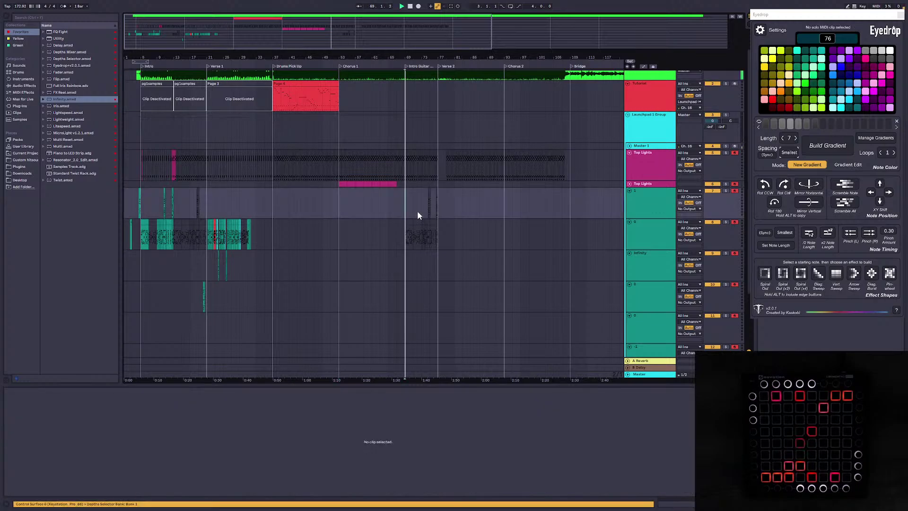
key(space)
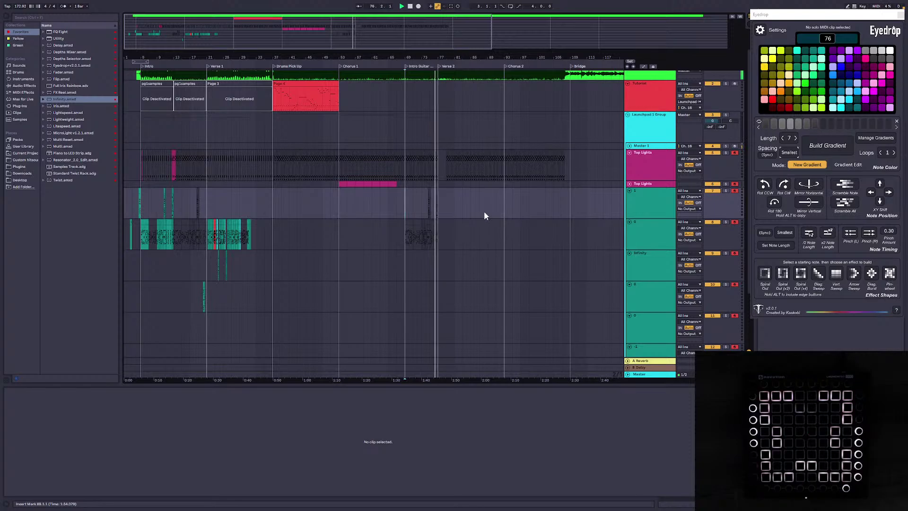
drag(478, 57, 611, 71)
key(space)
drag(607, 233, 536, 203)
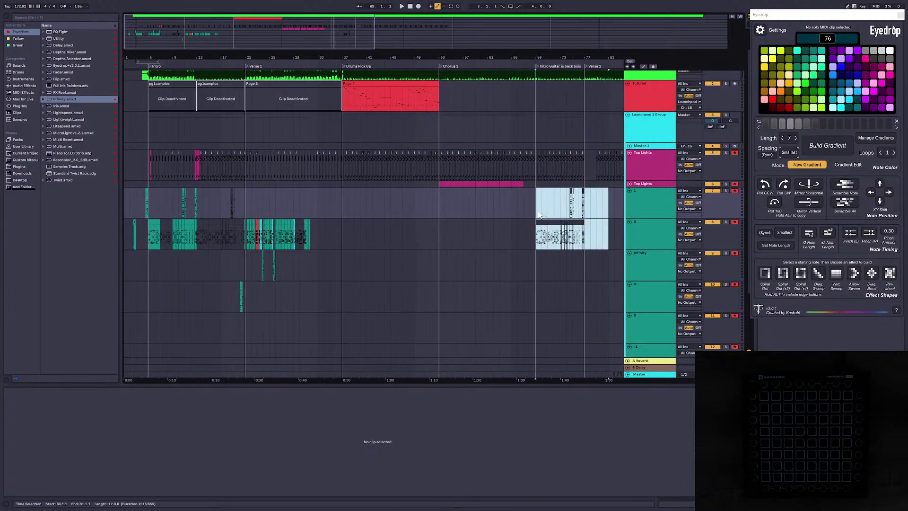
Step: Copy the light clips between bars 13 and 21 on both light tracks to bar 69, the start of the Intro Guitar section
drag(195, 205, 246, 237)
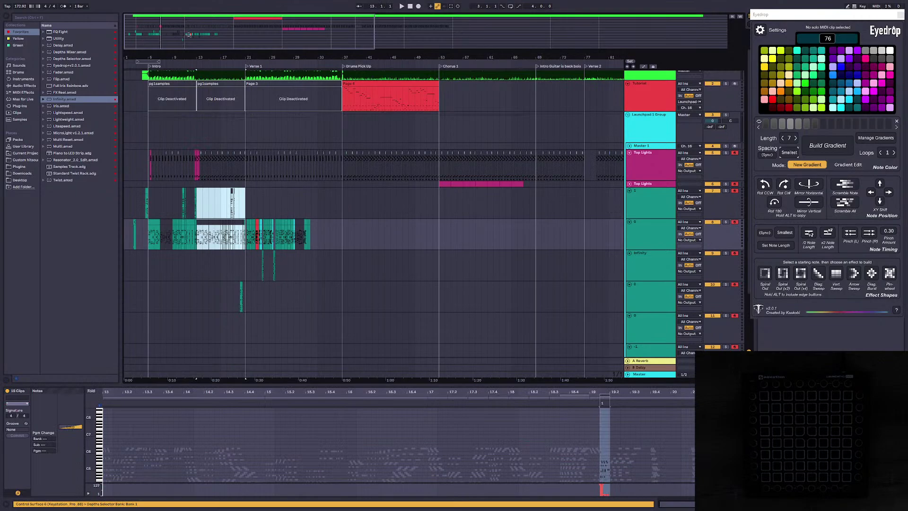
mouse_move(188, 34)
mouse_down()
mouse_move(188, 57)
mouse_move(189, 23)
mouse_up()
click(456, 228)
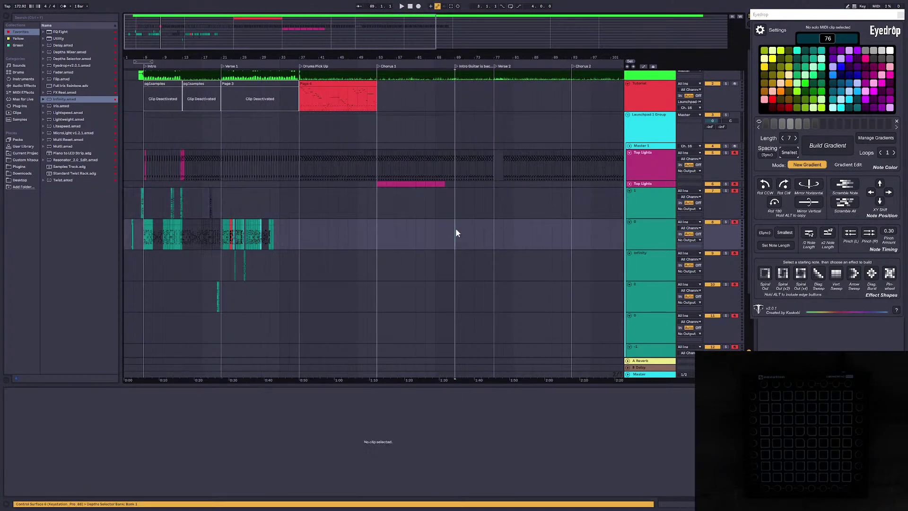
key(ctrl+v)
key(ctrl+z)
click(458, 202)
key(ctrl+v)
click(513, 265)
mouse_move(529, 58)
mouse_down()
mouse_move(615, 71)
mouse_move(513, 56)
mouse_up()
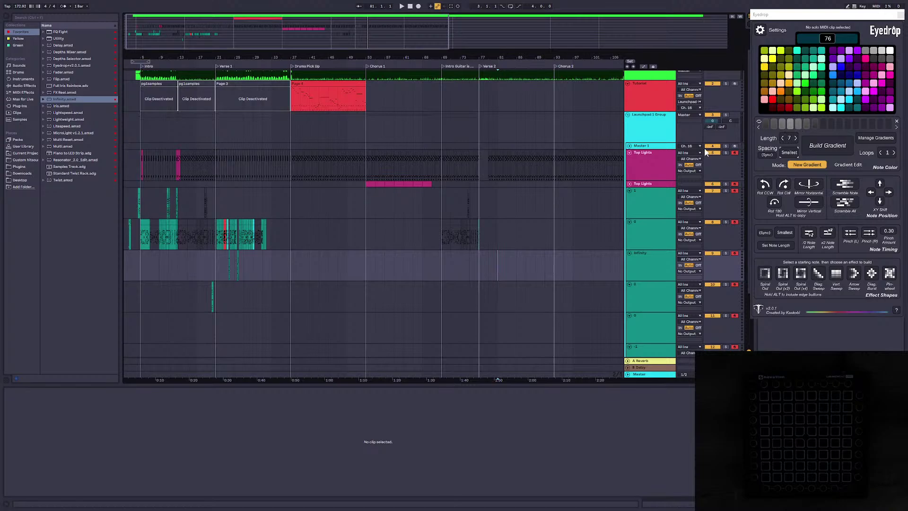
Step: Check the pasted clips at bar 69 and save the project
drag(308, 34, 258, 31)
click(487, 238)
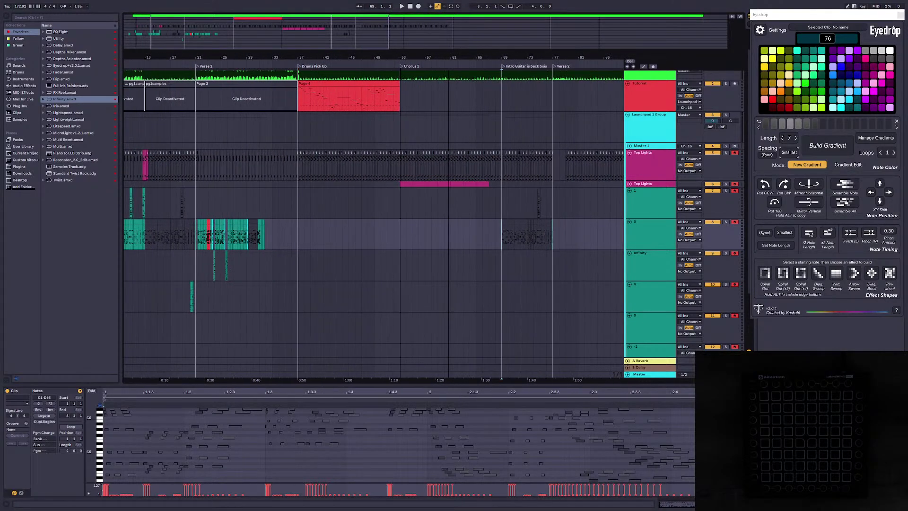
click(380, 231)
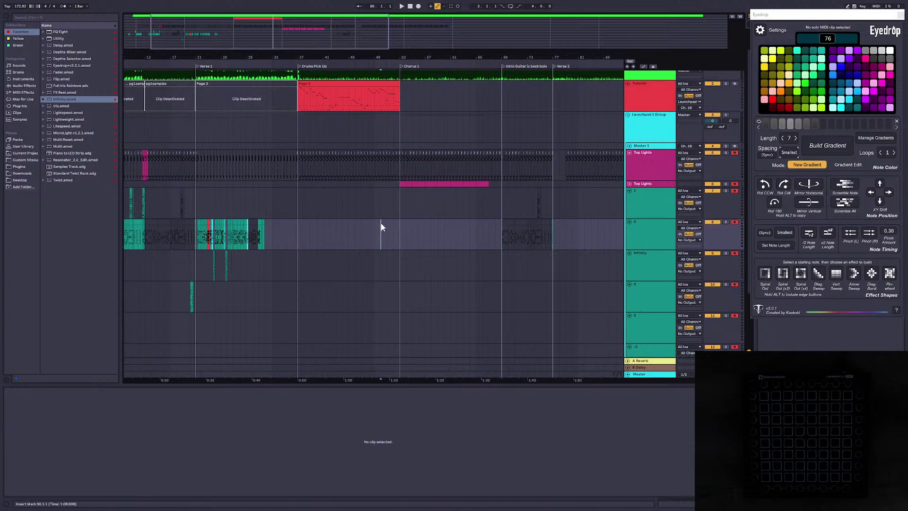
key(ctrl+s)
Step: Try reusing the Verse 1 light clips from bars 21 to 37 at bar 77 for Verse 2, and remove the pasted clips
drag(303, 28, 337, 20)
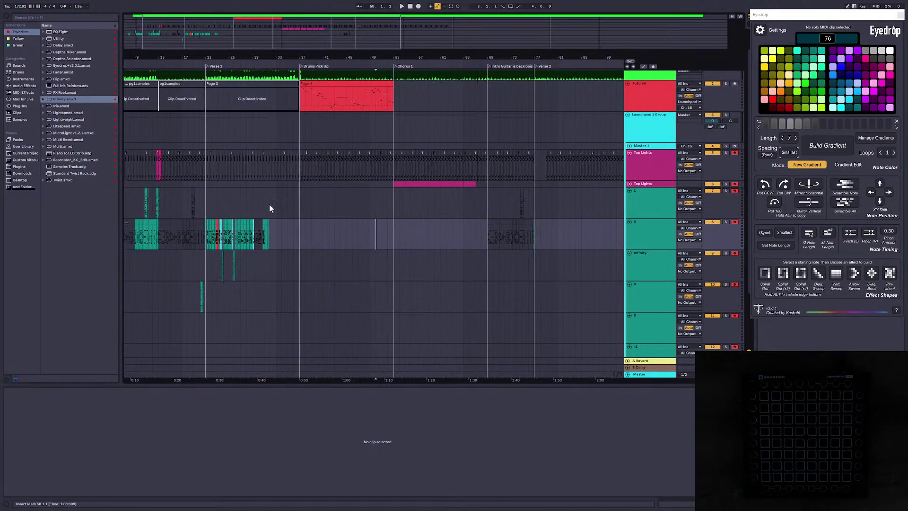
drag(205, 237, 300, 266)
key(ctrl+c)
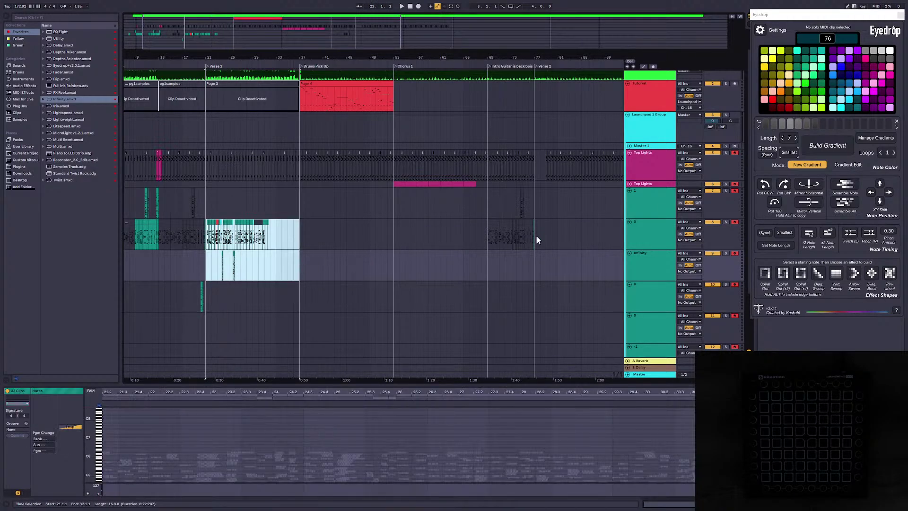
click(536, 236)
key(ctrl+v)
key(space)
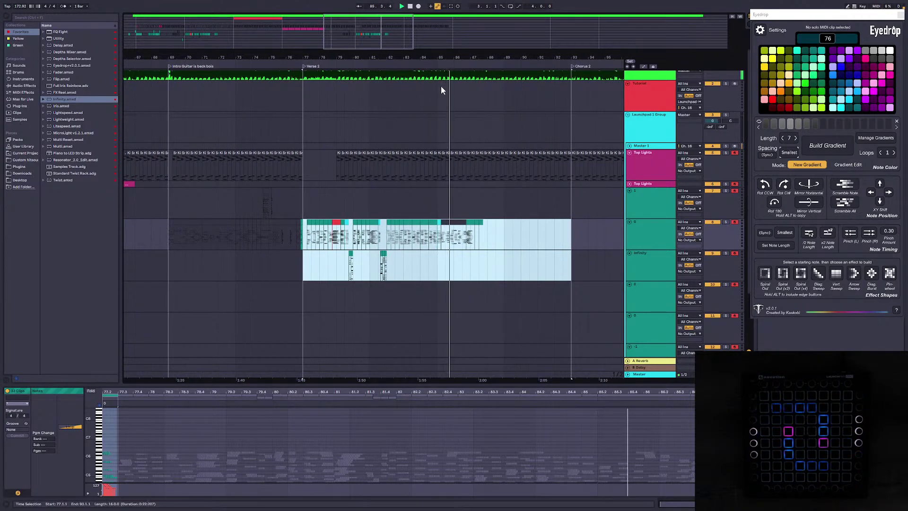
drag(504, 272, 303, 235)
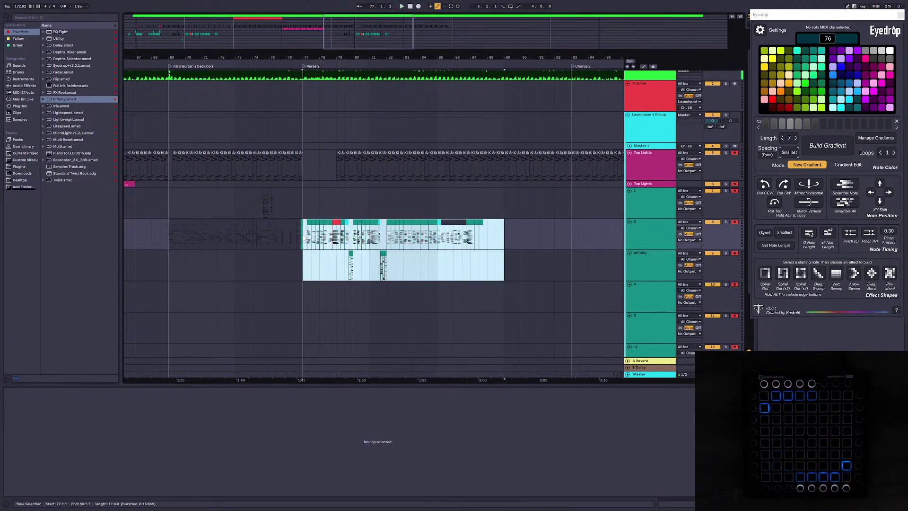
key(Delete)
Step: Play back the last Verse 1 light clips around bars 29 to 31 to review their animation
drag(377, 45, 382, 203)
key(minus)
click(418, 252)
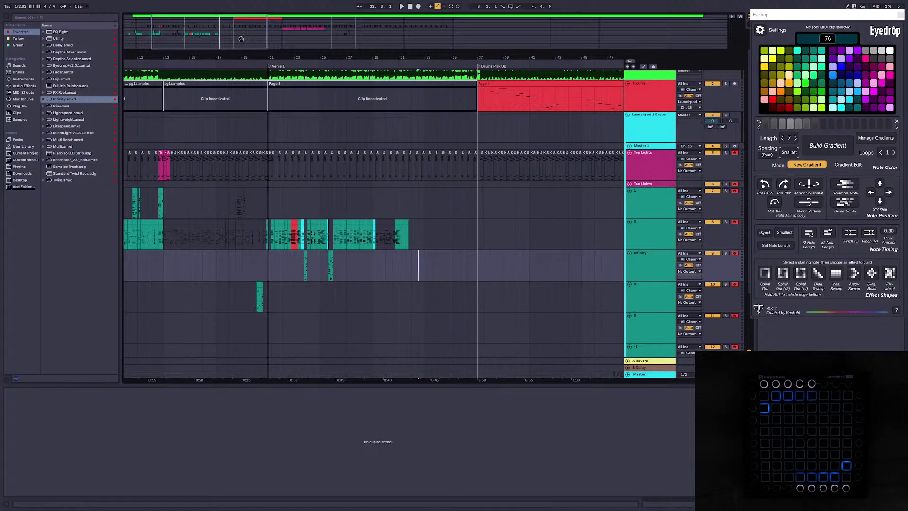
drag(241, 39, 214, 37)
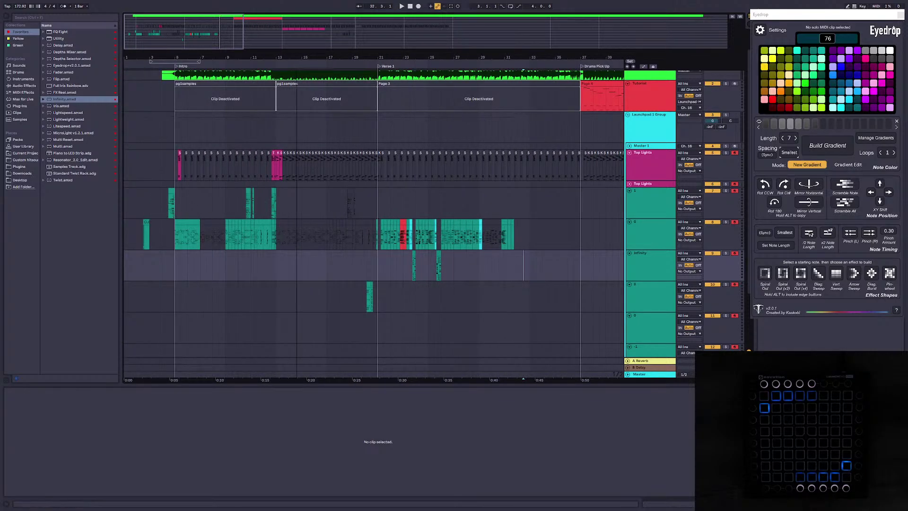
drag(160, 52, 253, 48)
click(900, 15)
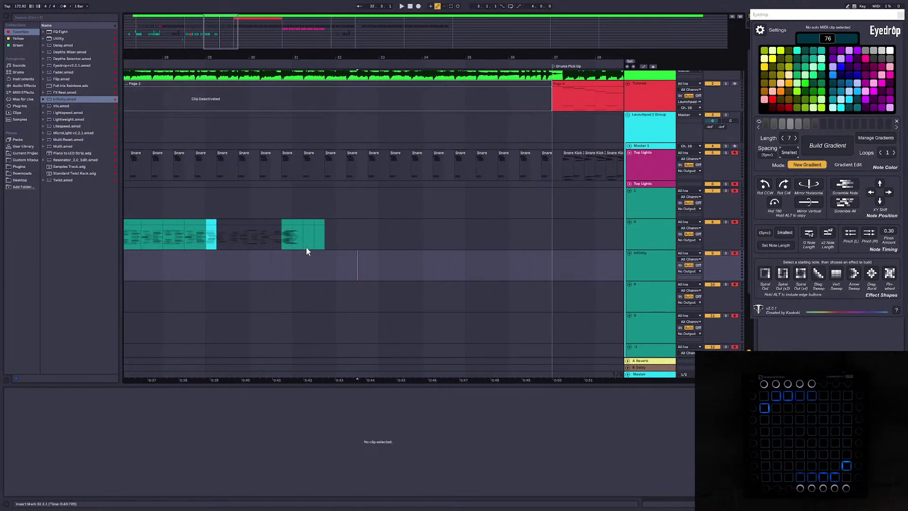
click(314, 246)
key(space)
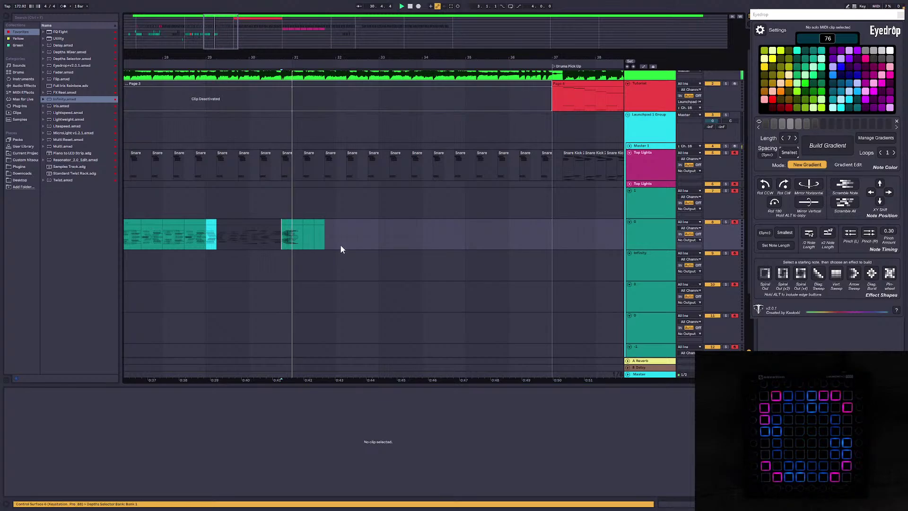
click(248, 222)
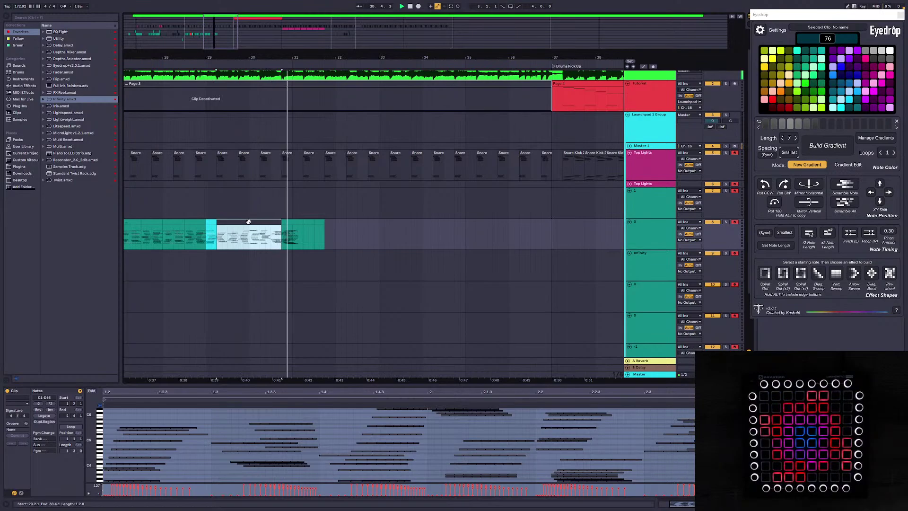
key(space)
key(space)
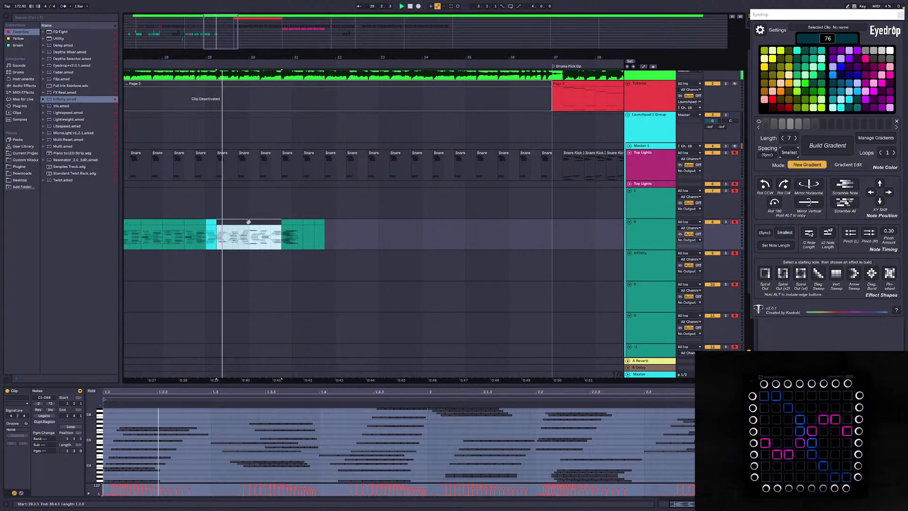
click(295, 222)
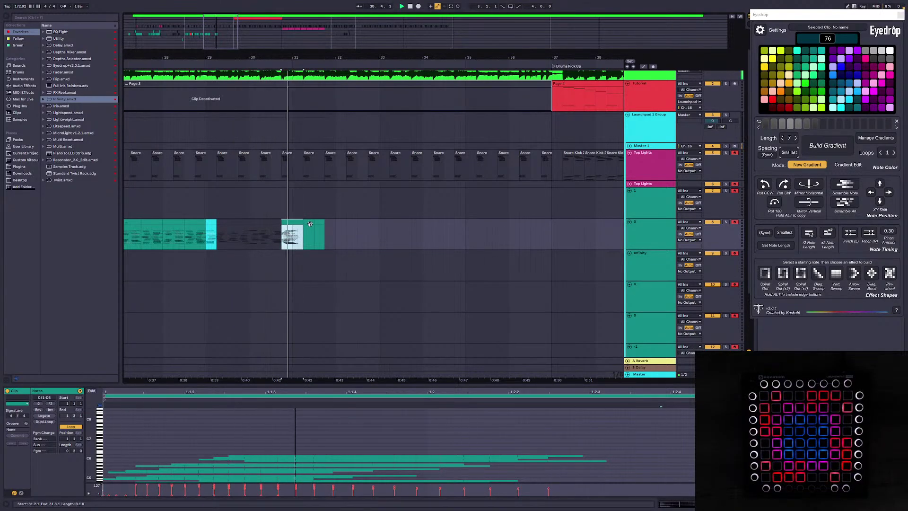
Step: Enter a short run of notes in the first empty clip after bar 31 and clone it rotated clockwise and by 180 degrees
click(310, 225)
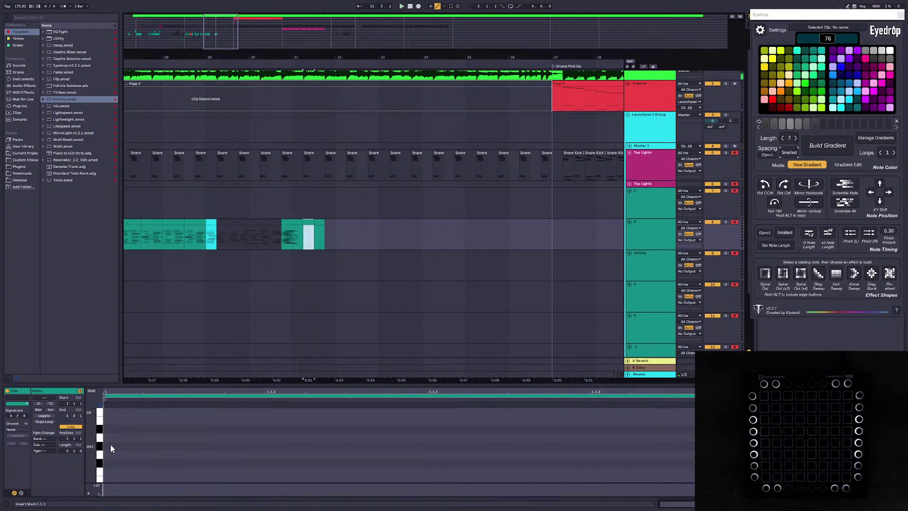
click(110, 442)
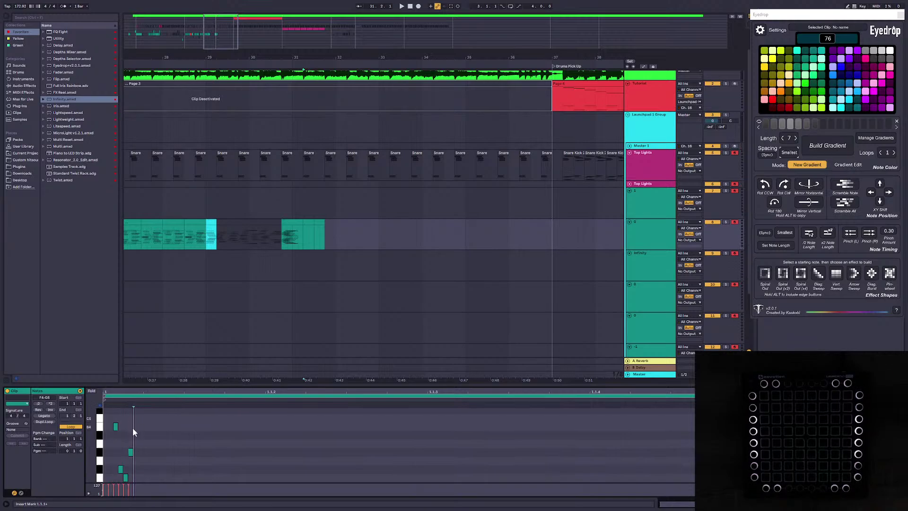
drag(96, 453, 88, 452)
key(ctrl+a)
alt+click(784, 187)
alt+click(775, 202)
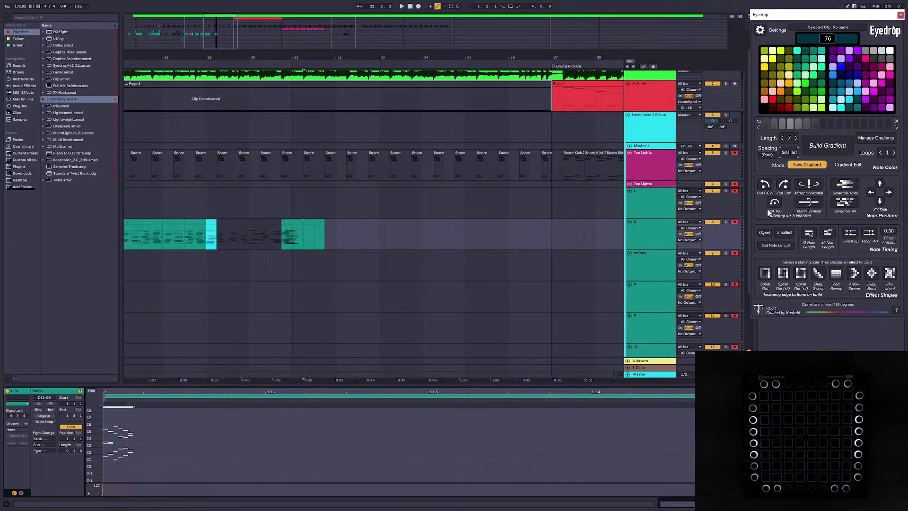
Step: Apply gradient 2 from the gradient history to the cloned notes and stretch them to fill the clip, checking the playback
click(558, 451)
click(451, 469)
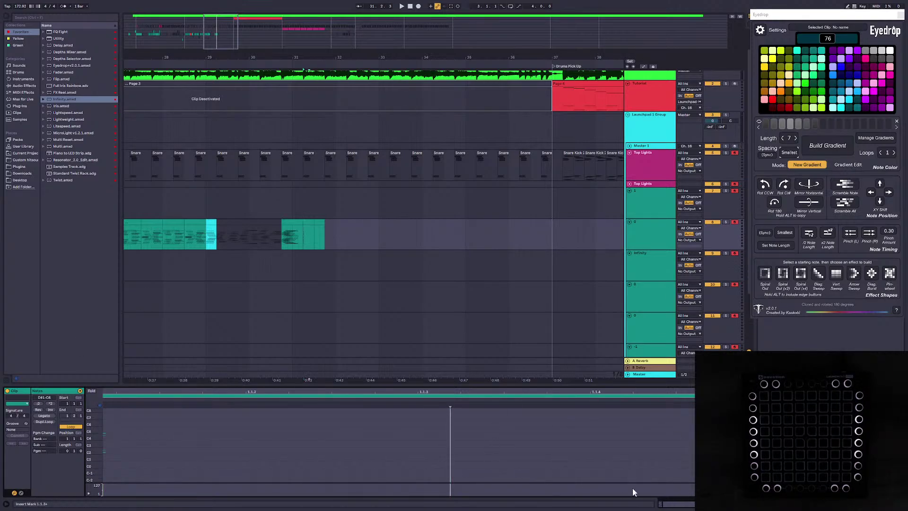
drag(438, 385, 438, 251)
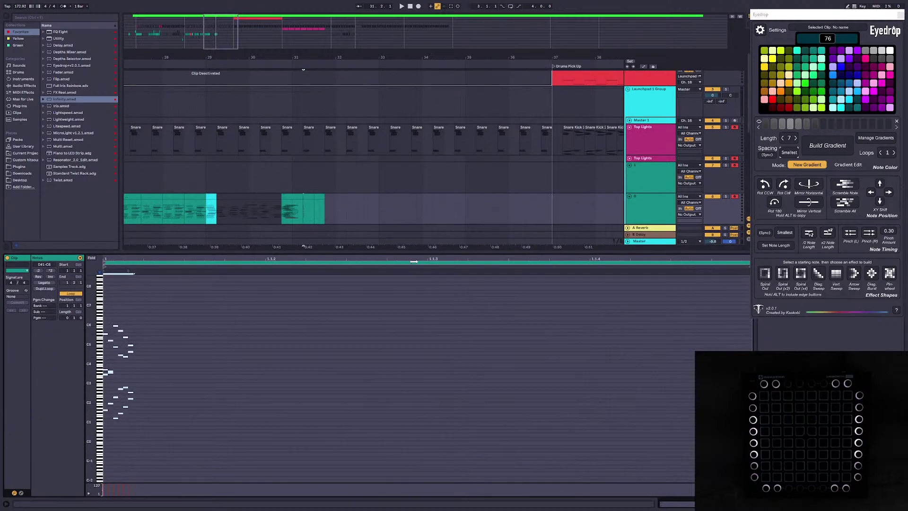
click(875, 140)
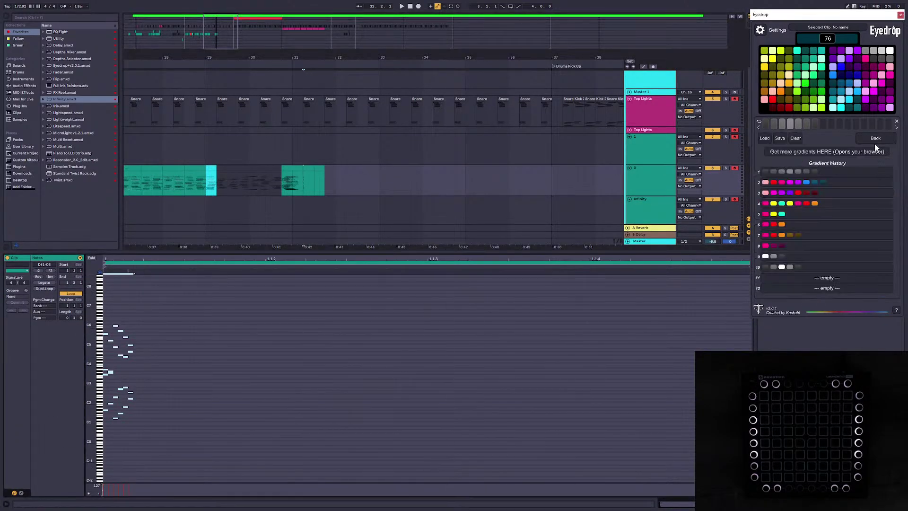
click(794, 182)
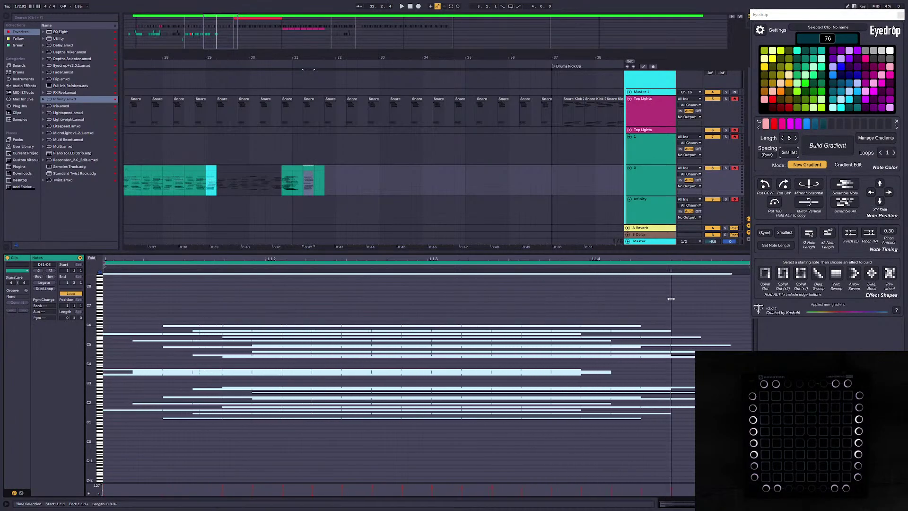
key(space)
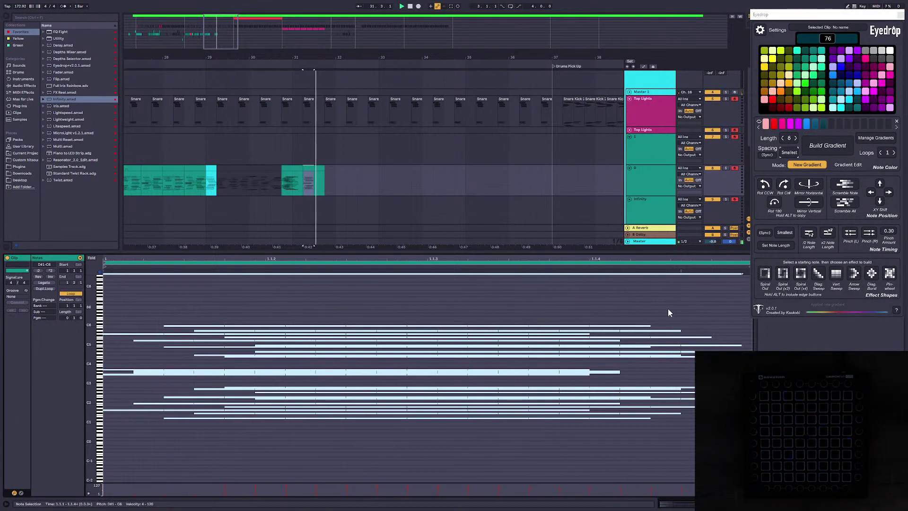
key(space)
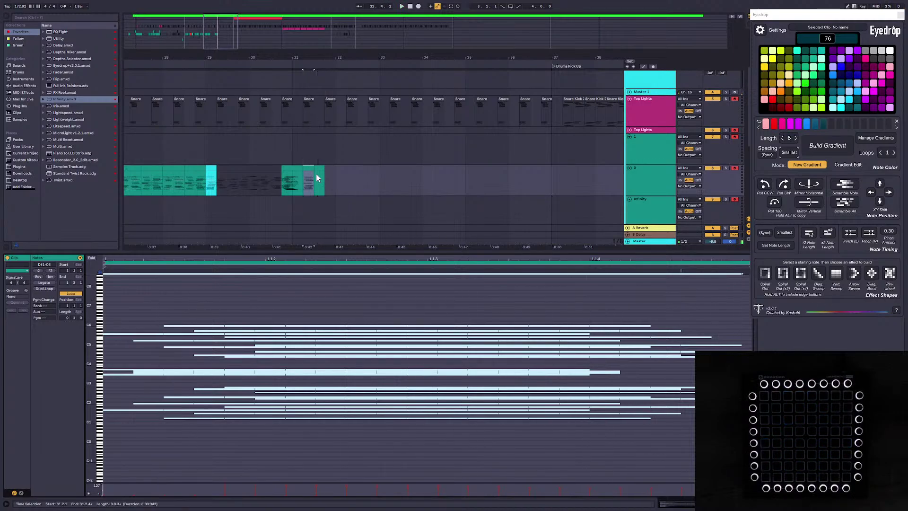
Step: Enter a run of notes in the last short clip of the row and clone it rotated by 180 degrees
key(Delete)
click(112, 308)
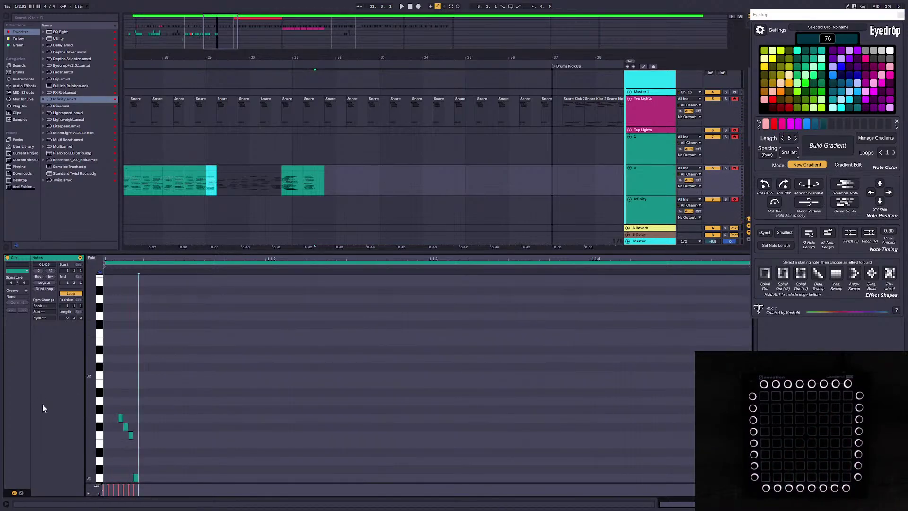
scroll(189, 451, down, 5)
drag(189, 452, 27, 262)
alt+click(776, 212)
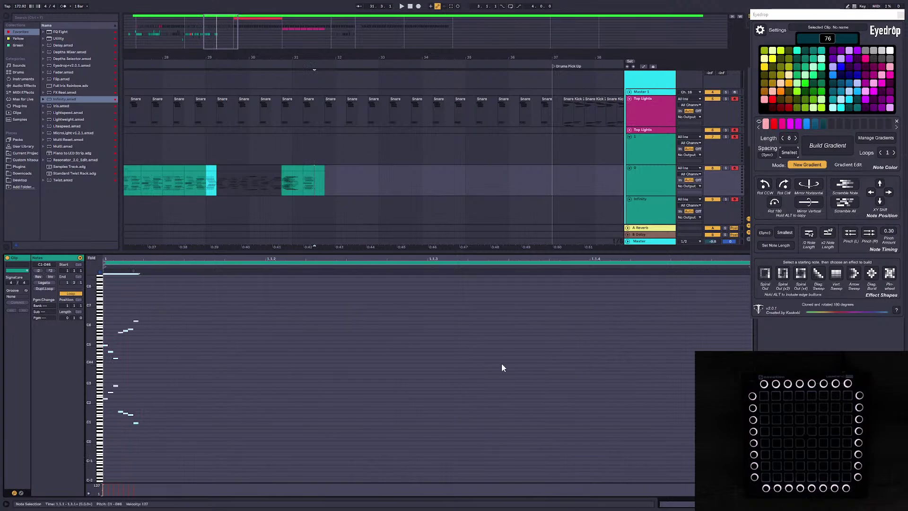
Step: Try doubling the length of the cloned notes
click(828, 233)
key(ctrl+z)
key(ctrl+z)
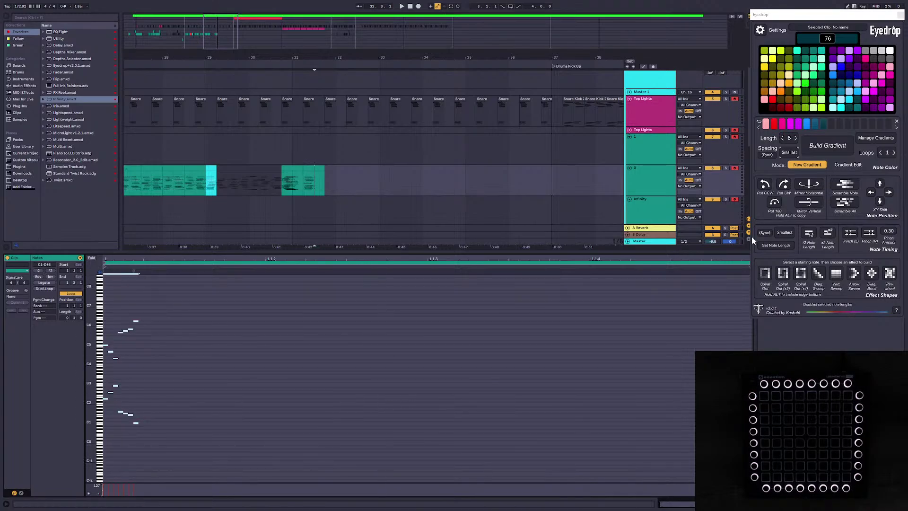
Step: Build the current gradient on the last clip's notes, stretch them to fill the clip, and play the result
click(819, 150)
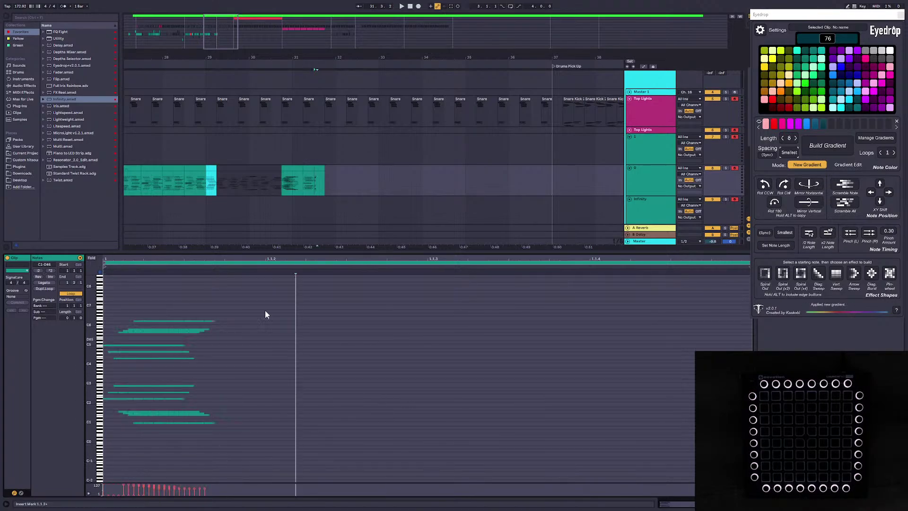
drag(205, 330, 685, 325)
key(space)
key(space)
key(space)
key(space)
key(space)
key(space)
key(space)
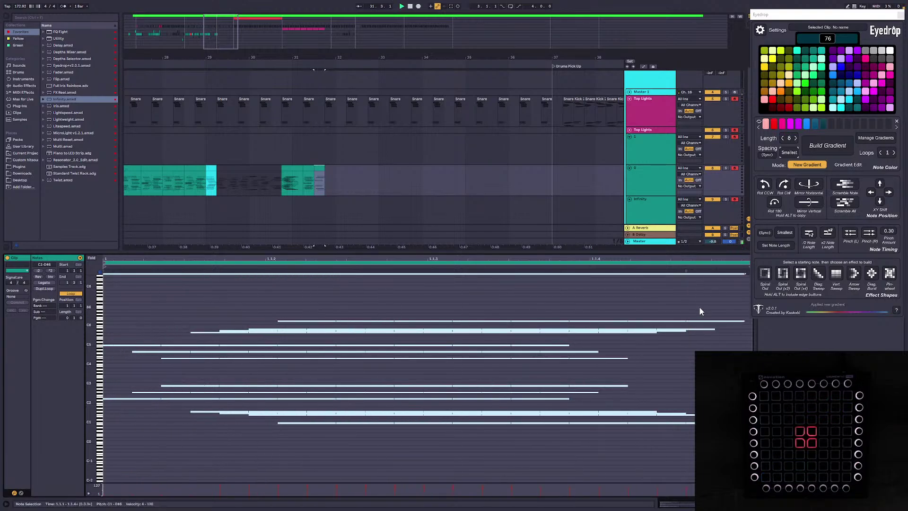
Step: Compare the last two short clips and delete all notes from the final one
click(311, 171)
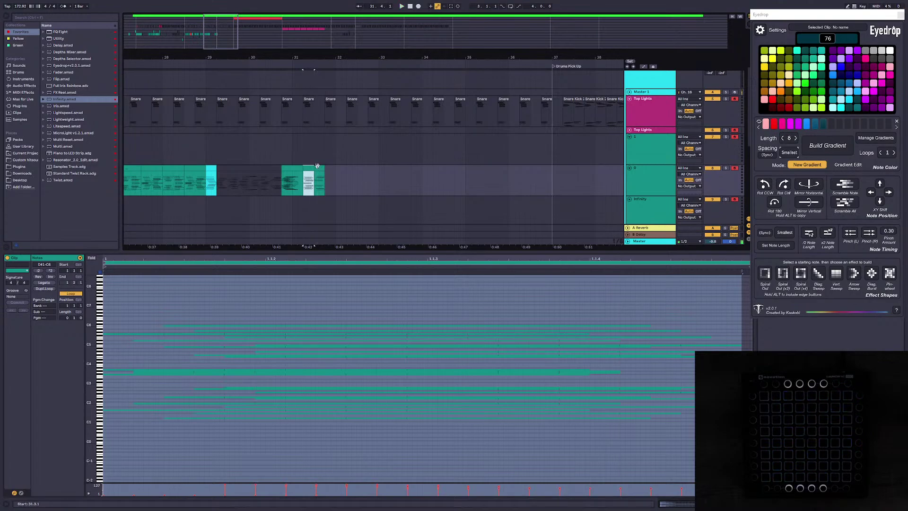
click(320, 171)
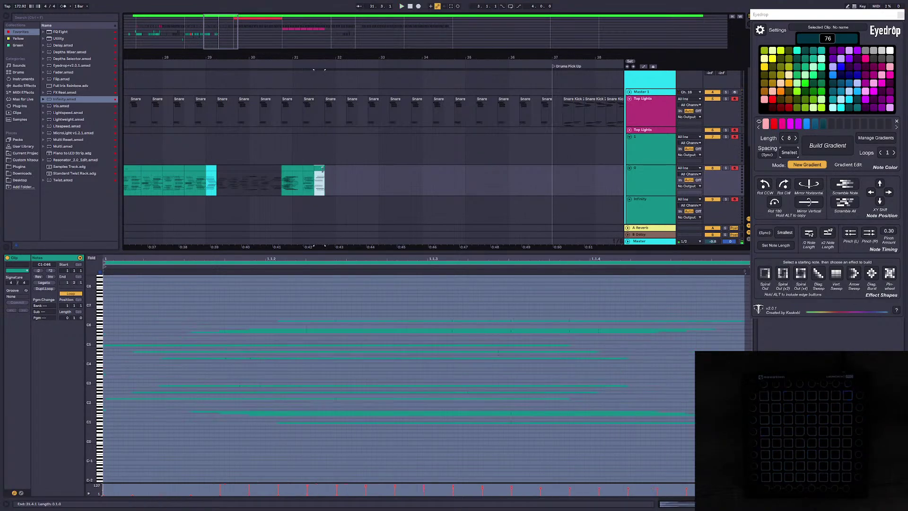
click(407, 313)
key(ctrl+a)
key(Delete)
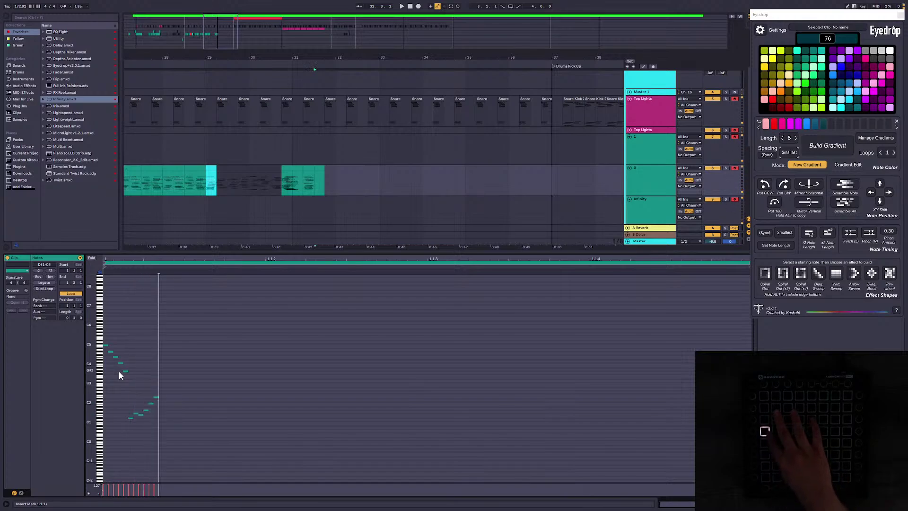
Step: Build the current gradient on the last clip's newly entered notes and stretch them to fill the clip, checking the playback
key(ctrl+a)
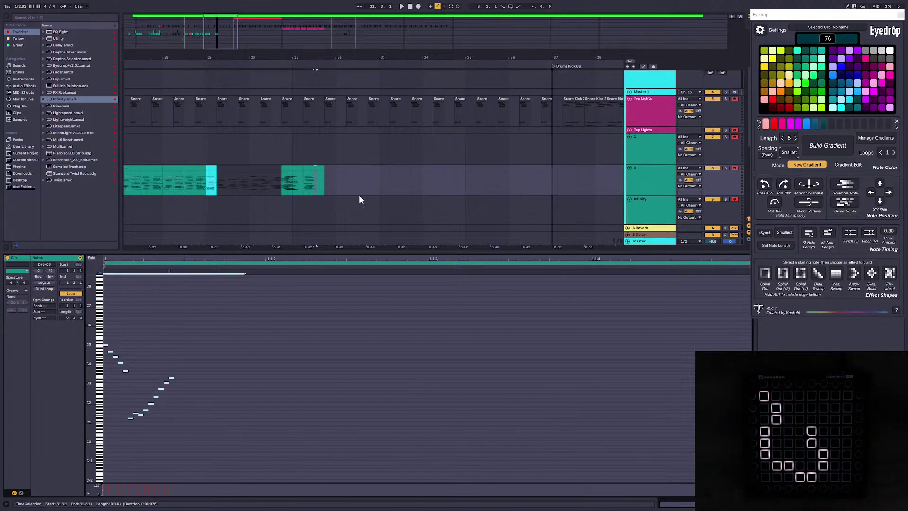
click(832, 150)
click(458, 358)
key(ctrl+a)
drag(236, 272, 683, 271)
key(ctrl+a)
key(space)
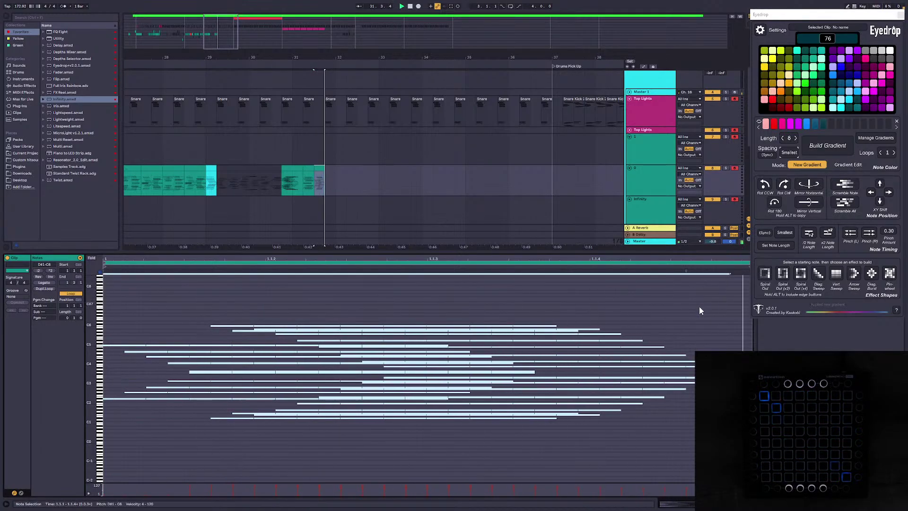
Step: Play back the two newest short clips and compare them with the longer clip before them
drag(306, 180, 317, 180)
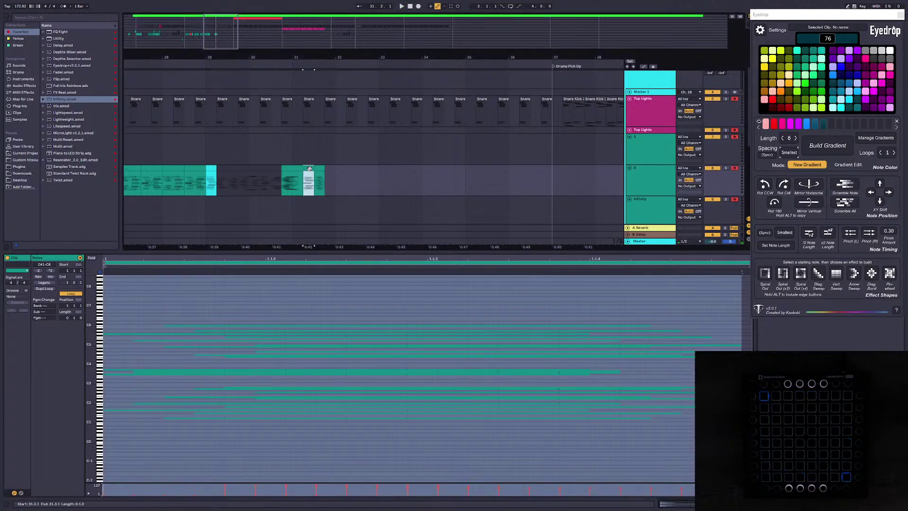
key(space)
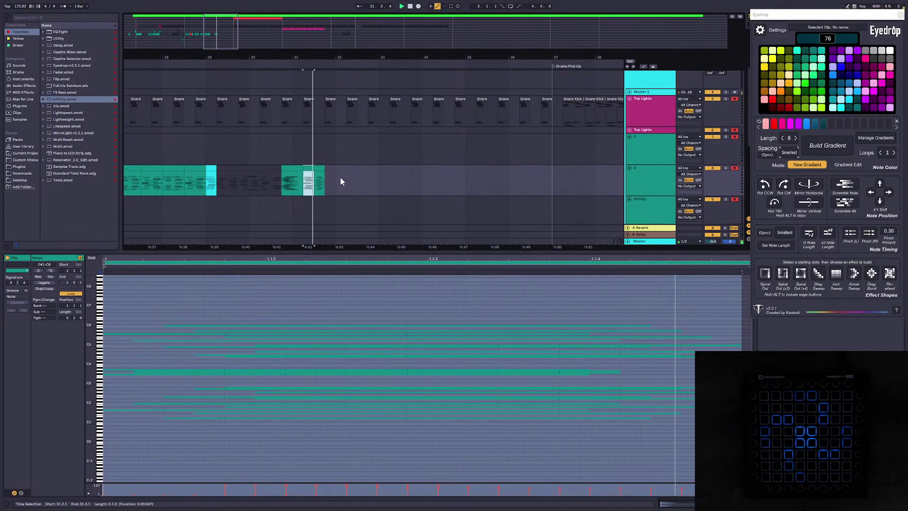
key(space)
click(292, 168)
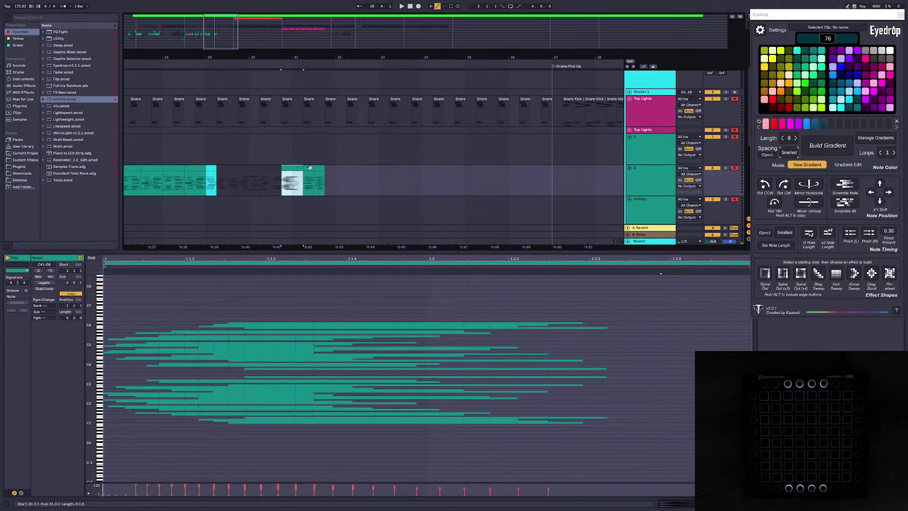
click(309, 167)
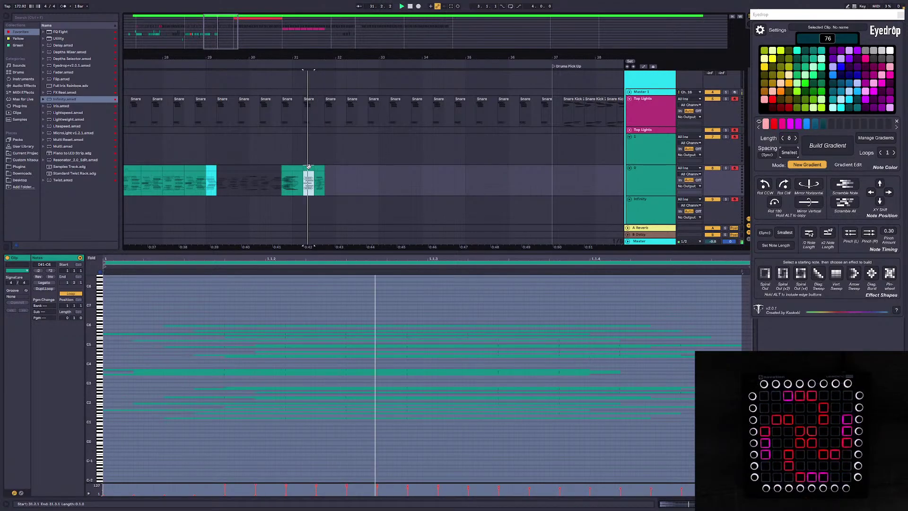
key(space)
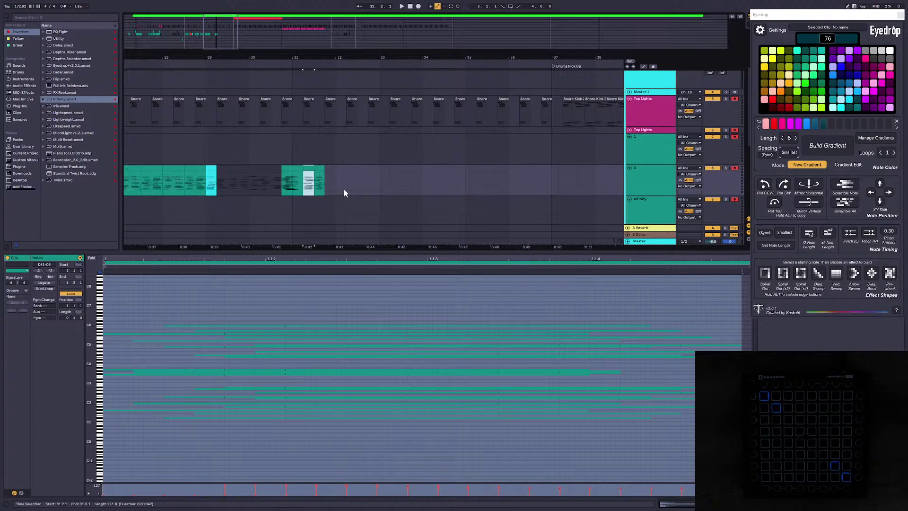
Step: Insert an empty one-beat MIDI clip after the last short clip, play the preceding clips, and open the new one
click(325, 183)
key(ctrl+v)
drag(336, 183, 328, 175)
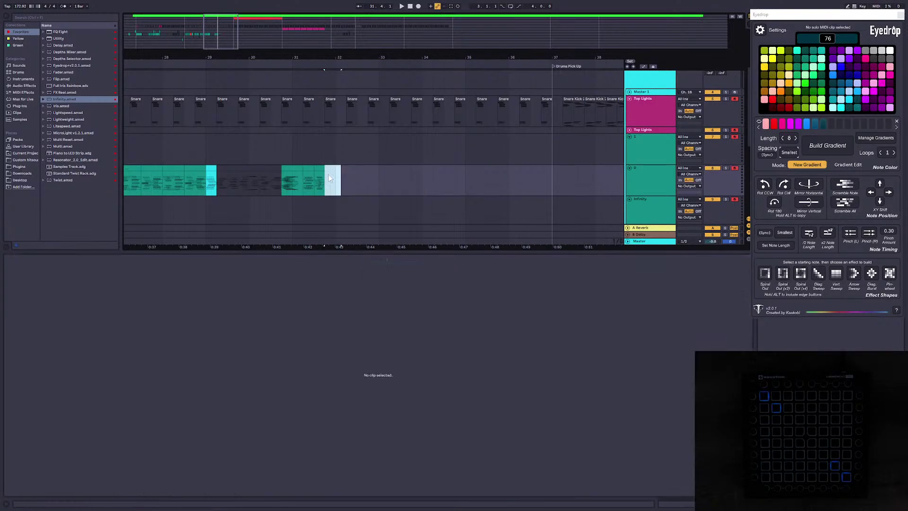
right_click(329, 172)
click(359, 229)
click(303, 179)
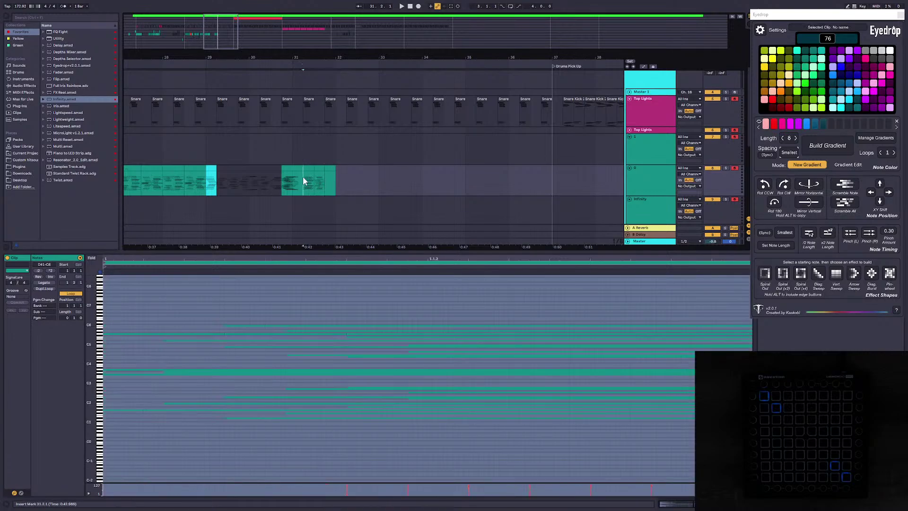
key(space)
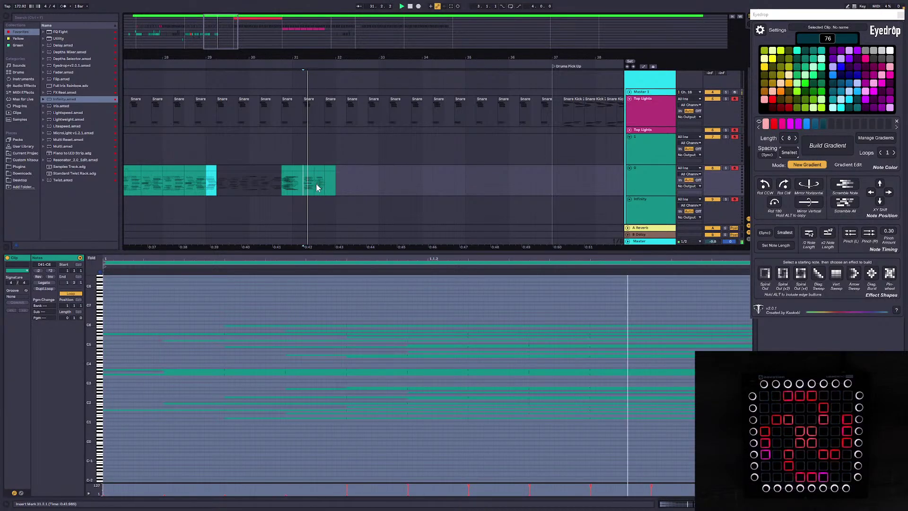
click(333, 168)
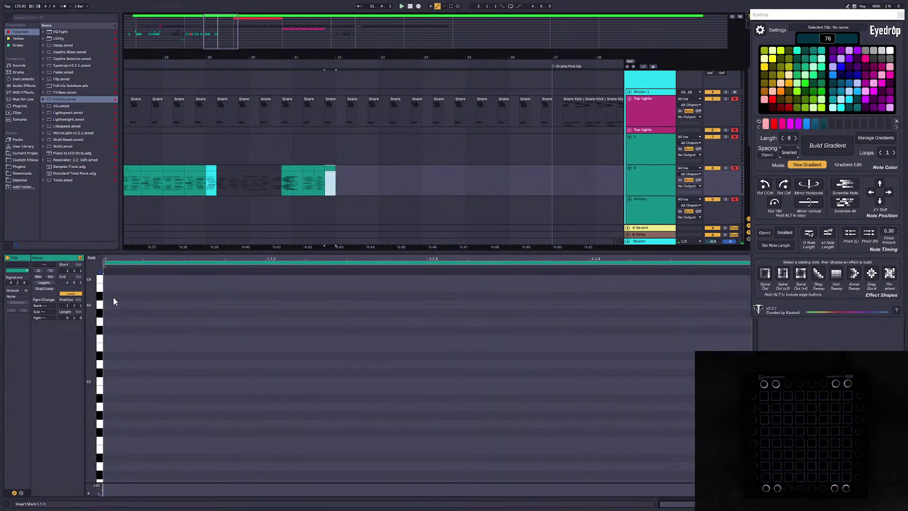
Step: Clone the newly entered notes in the last clip with a 180-degree rotation
drag(92, 303, 62, 302)
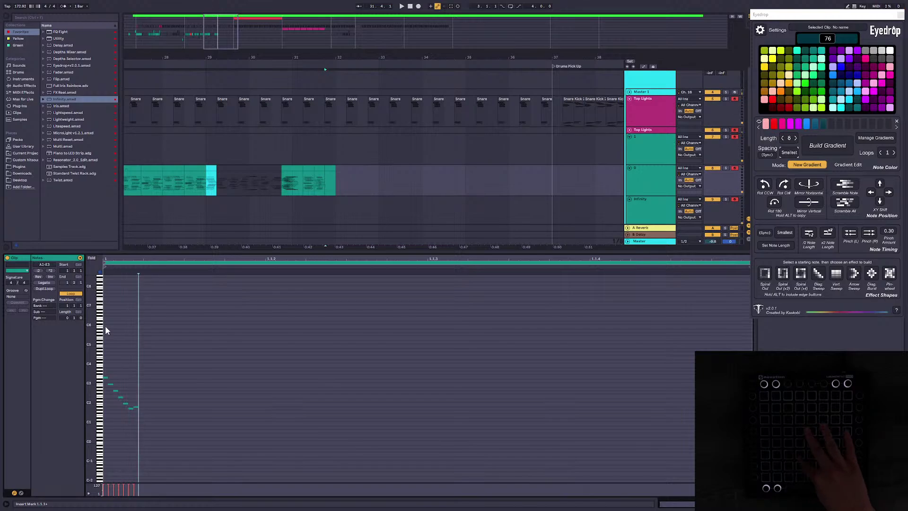
drag(186, 431, 104, 353)
alt+click(778, 204)
click(491, 361)
key(ctrl+a)
Step: Double the length of all notes, build the current gradient on them, and stretch the result to fill the clip
click(828, 231)
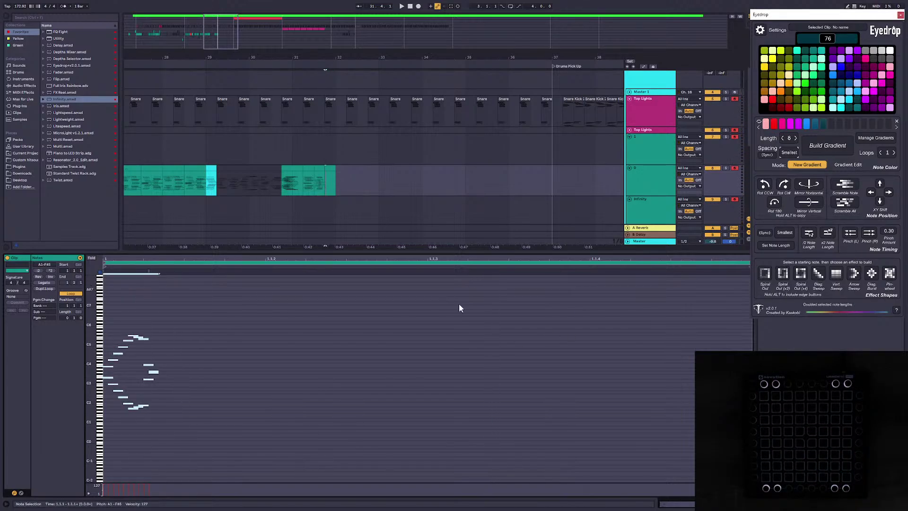
drag(220, 271, 670, 274)
key(space)
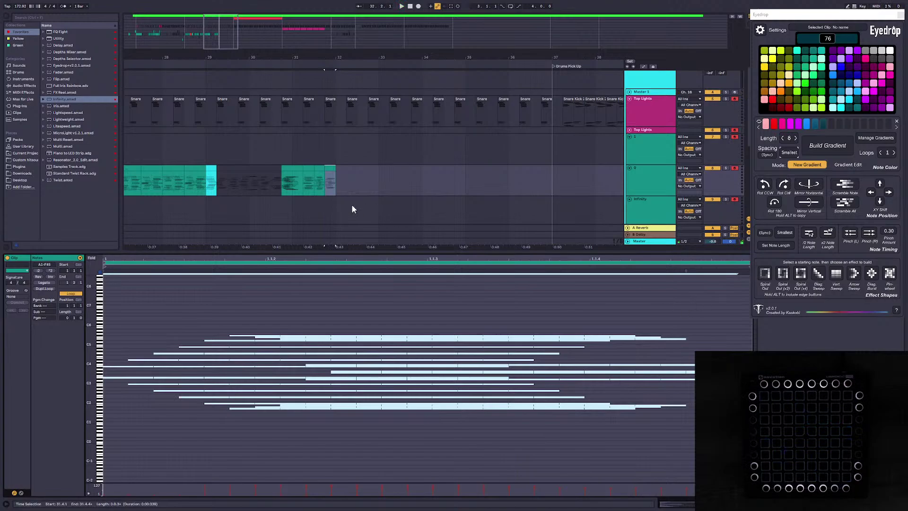
Step: Insert another one-beat MIDI clip at the end and clone its entered notes rotated 180 degrees with doubled lengths
right_click(338, 179)
click(373, 234)
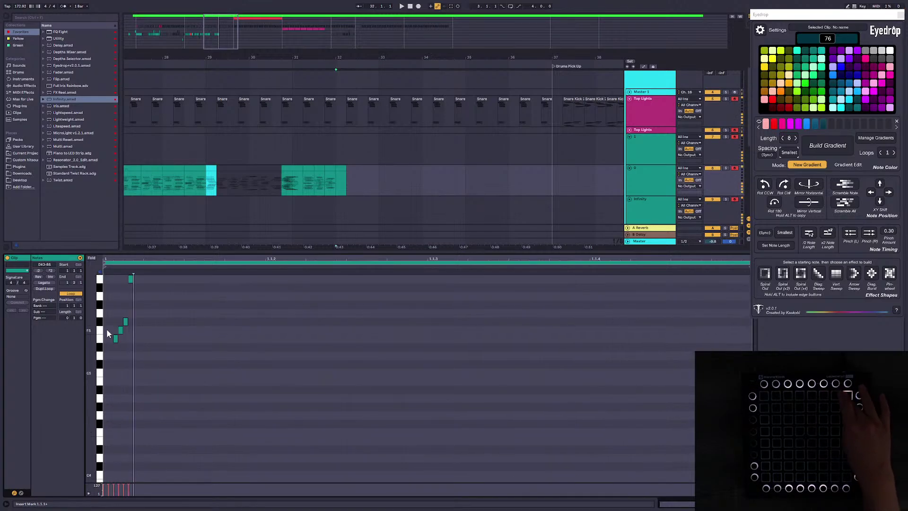
drag(209, 462, 104, 300)
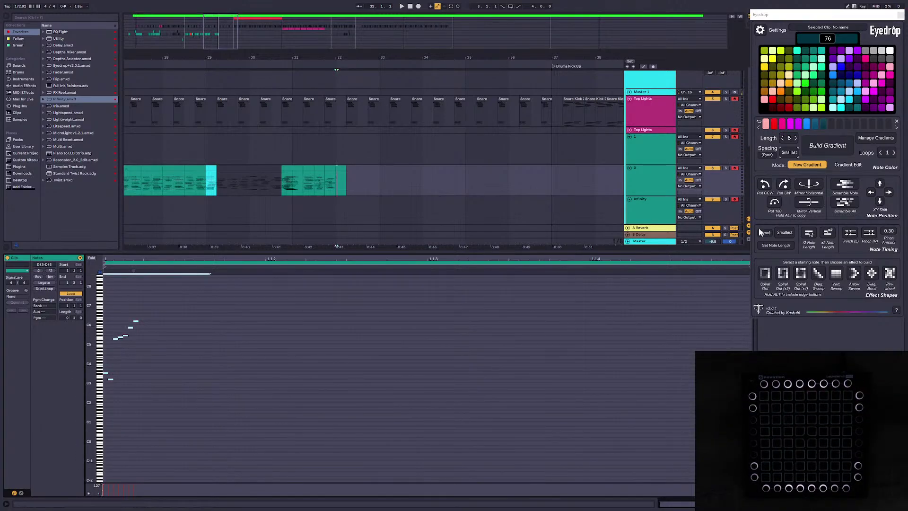
alt+click(775, 205)
click(586, 363)
key(ctrl+a)
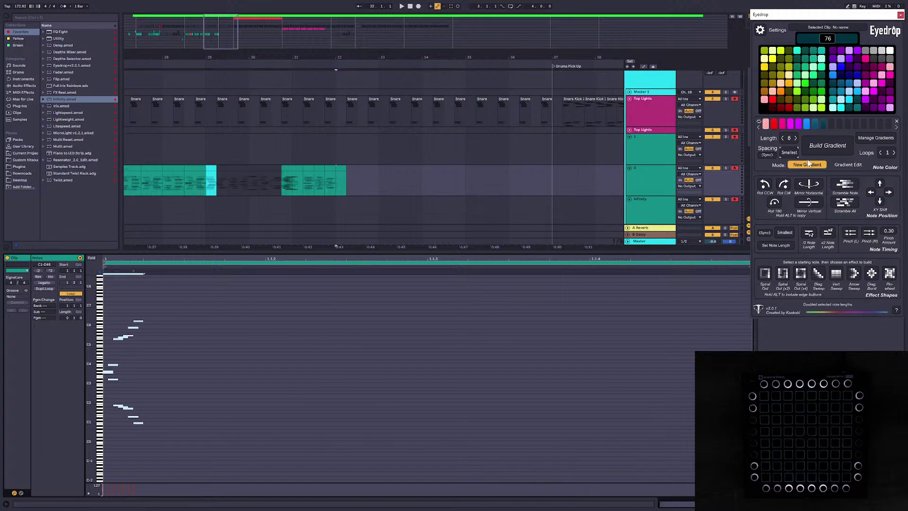
Step: Build the current gradient on the doubled notes, stretch them to fill the clip, and play the result
click(809, 163)
drag(204, 271, 685, 295)
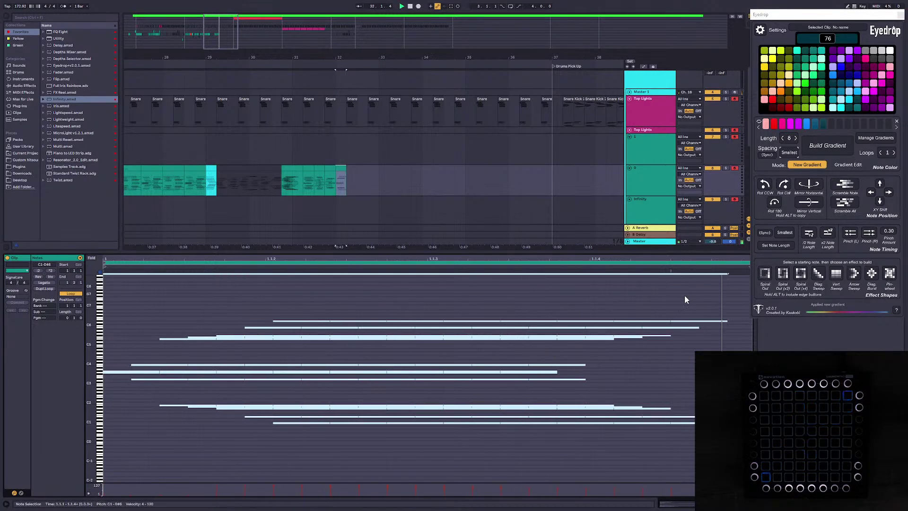
key(space)
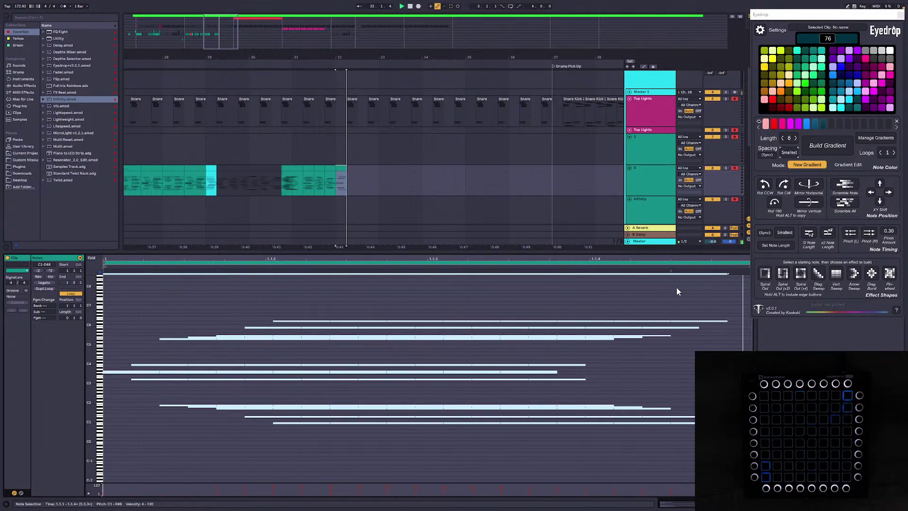
Step: Insert a further empty one-beat MIDI clip directly after the clip just finished
click(348, 180)
drag(348, 179, 358, 177)
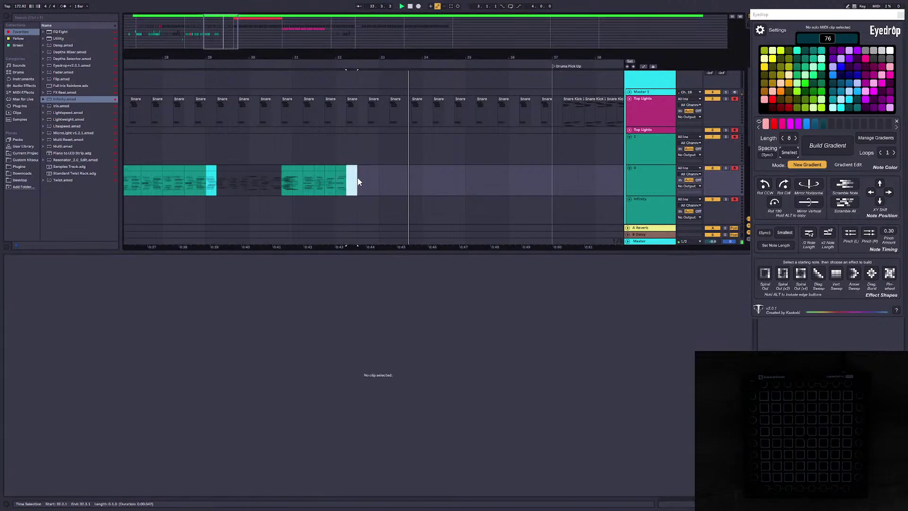
right_click(358, 177)
click(358, 232)
click(118, 356)
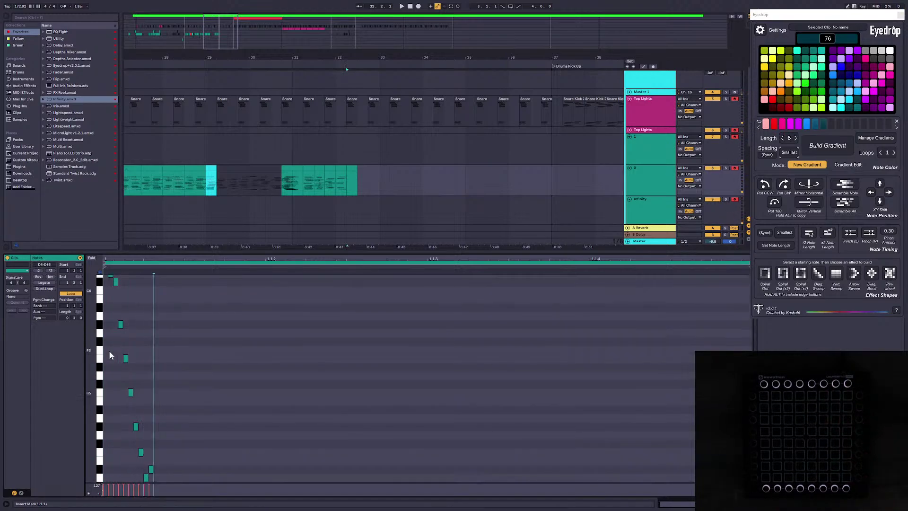
Step: Clone the clip's entered notes rotated 180 degrees and build the current gradient on them, stretched to fill the clip
drag(90, 353, 52, 355)
drag(195, 416, 104, 302)
alt+click(775, 203)
click(429, 378)
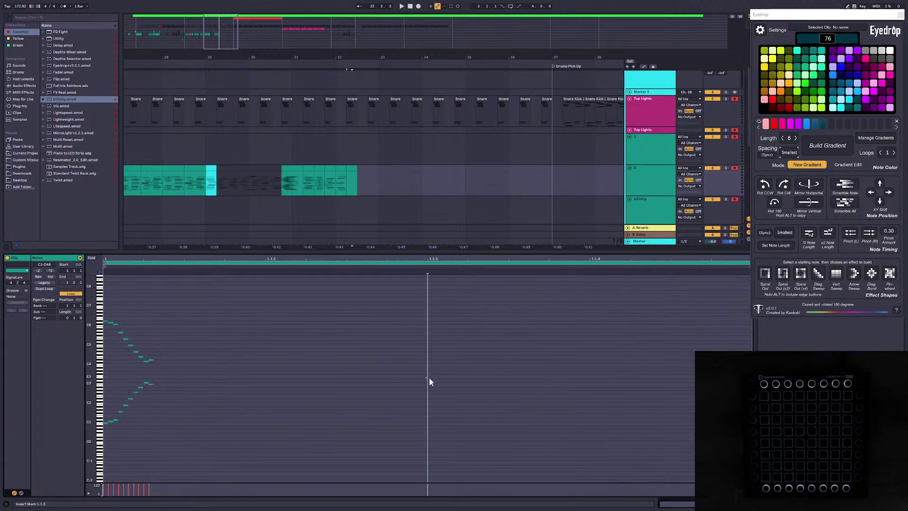
key(ctrl+a)
click(829, 152)
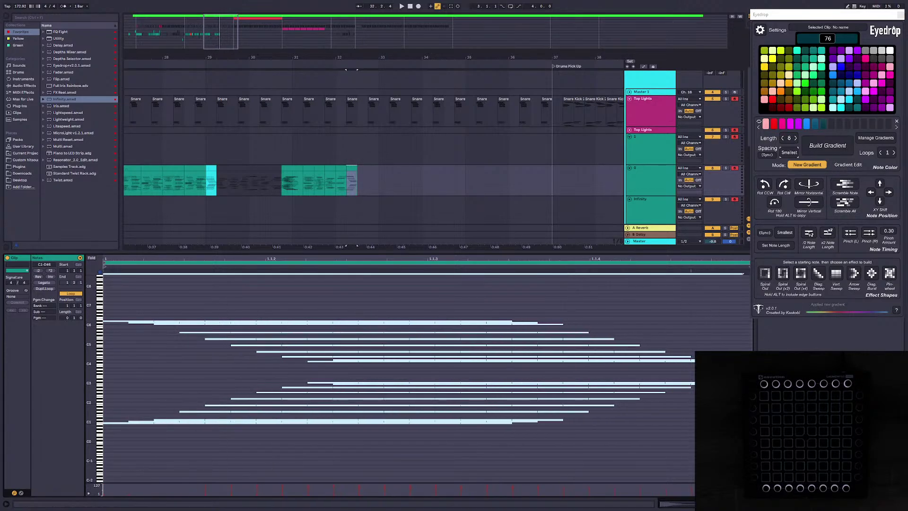
Step: Play back the series of new one-beat clips from the first one, keeping the gradient plug-in window open
click(900, 15)
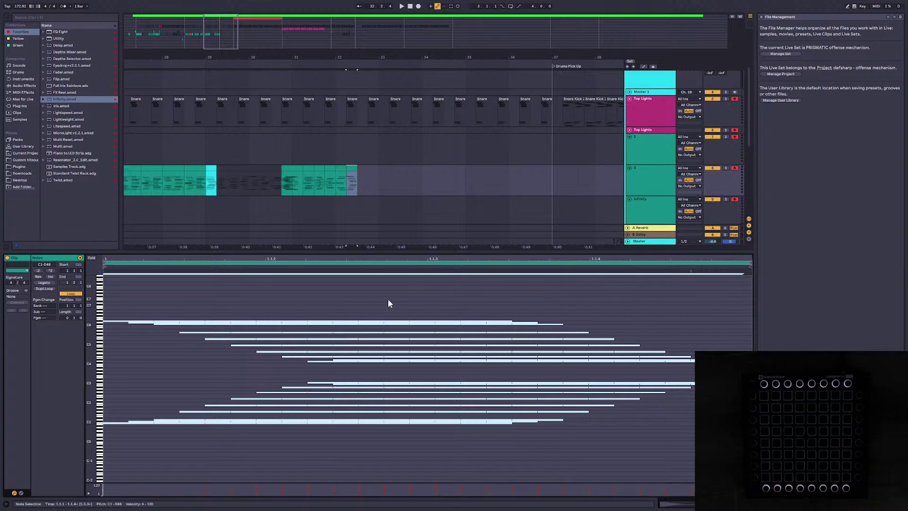
click(341, 189)
key(ctrl+alt+p)
click(308, 169)
key(space)
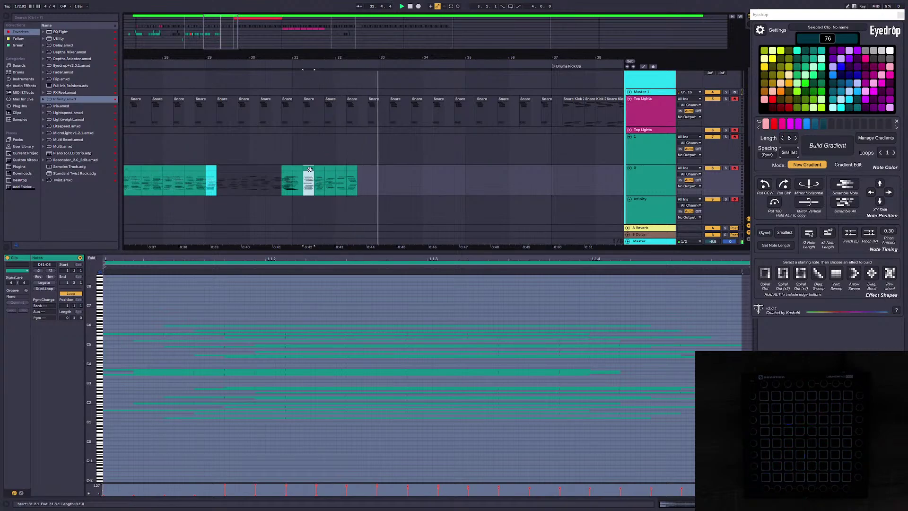
Step: Insert an empty two-beat MIDI clip after the last one-beat clip
click(362, 181)
right_click(363, 175)
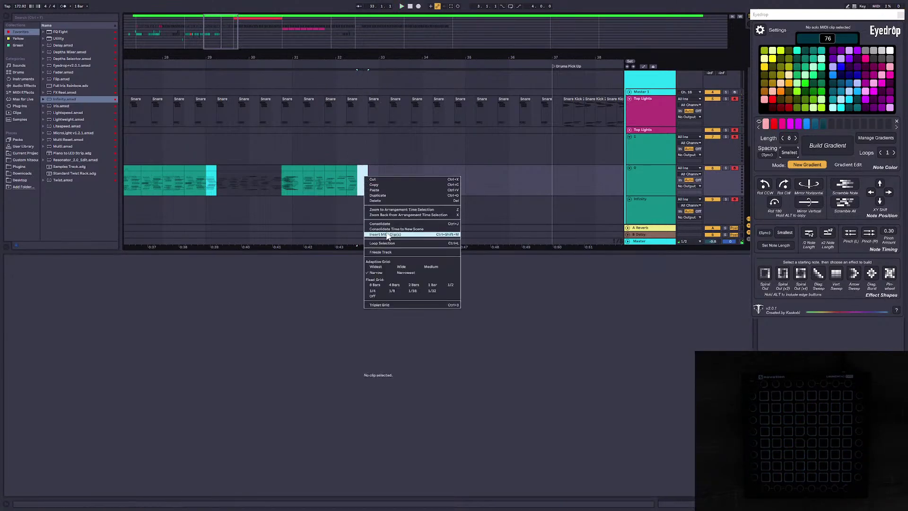
click(392, 235)
drag(375, 183, 380, 182)
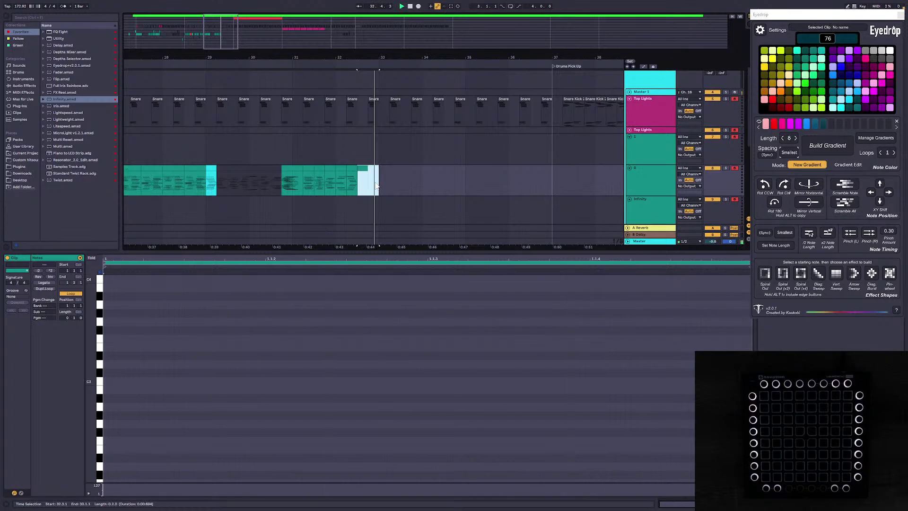
right_click(375, 174)
click(394, 248)
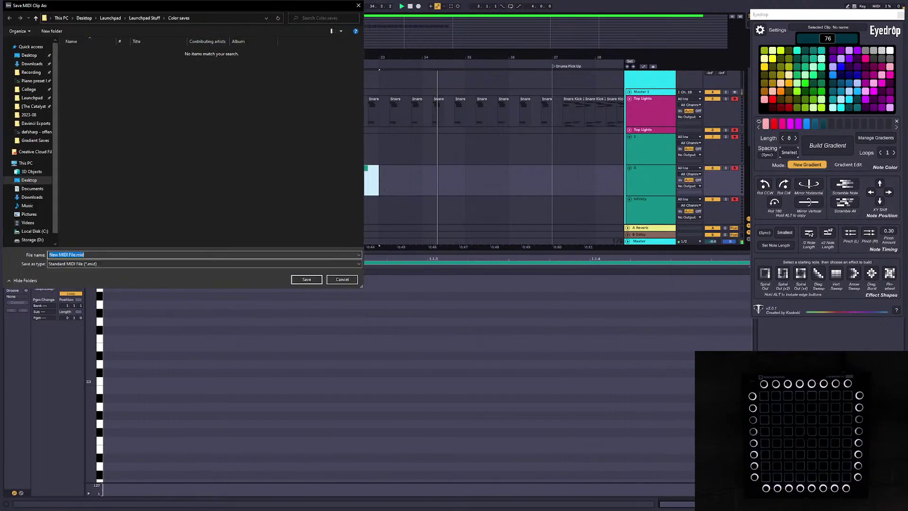
key(Escape)
drag(358, 177, 389, 184)
right_click(375, 178)
click(402, 237)
Step: Insert an empty one-beat MIDI clip after the two-beat clip and color it cyan
key(space)
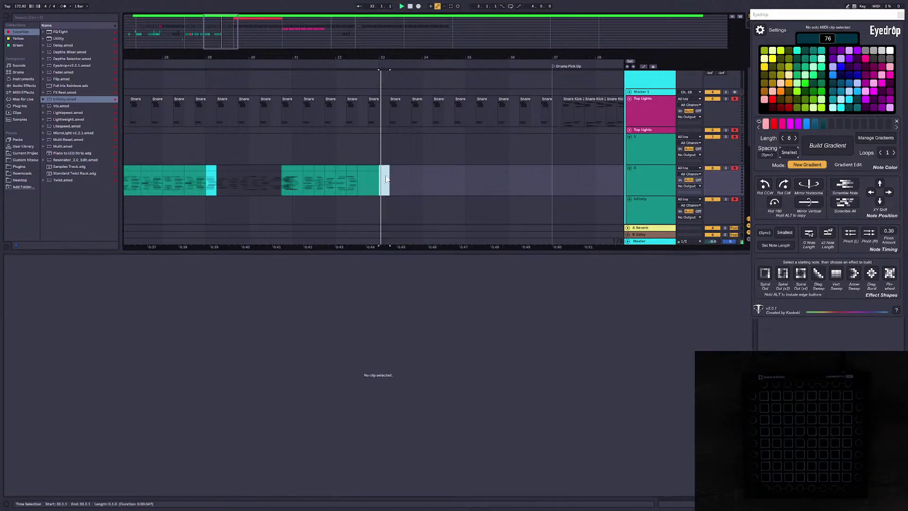
right_click(385, 182)
click(412, 235)
right_click(383, 166)
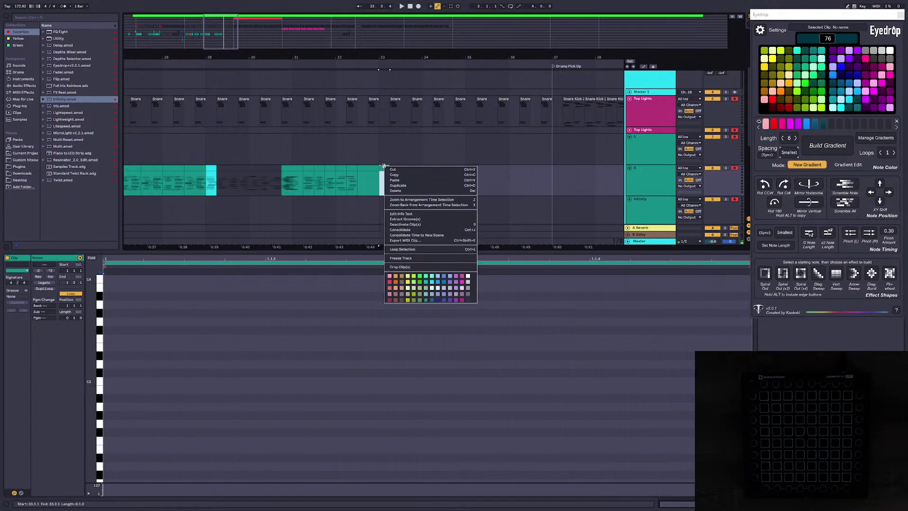
click(433, 277)
Step: Clone the entered notes of the two-beat clip rotated 180 degrees and double the note lengths
click(374, 169)
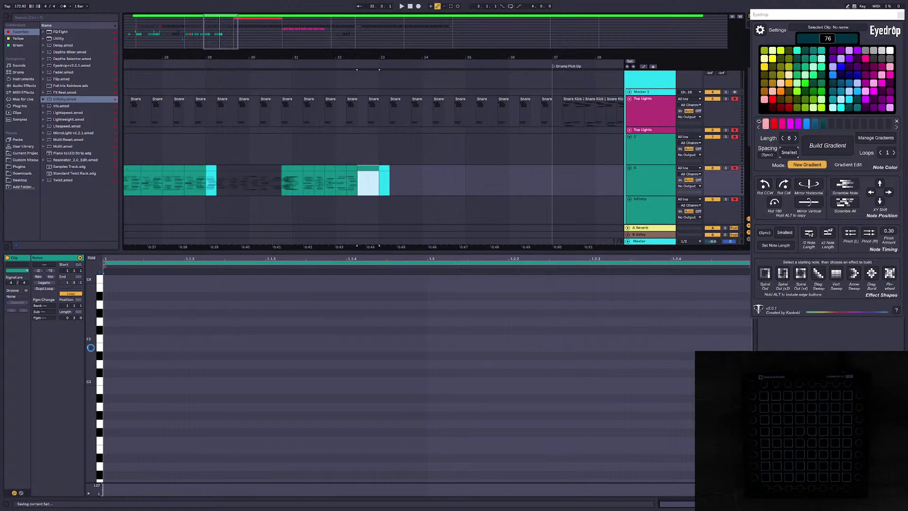
click(122, 326)
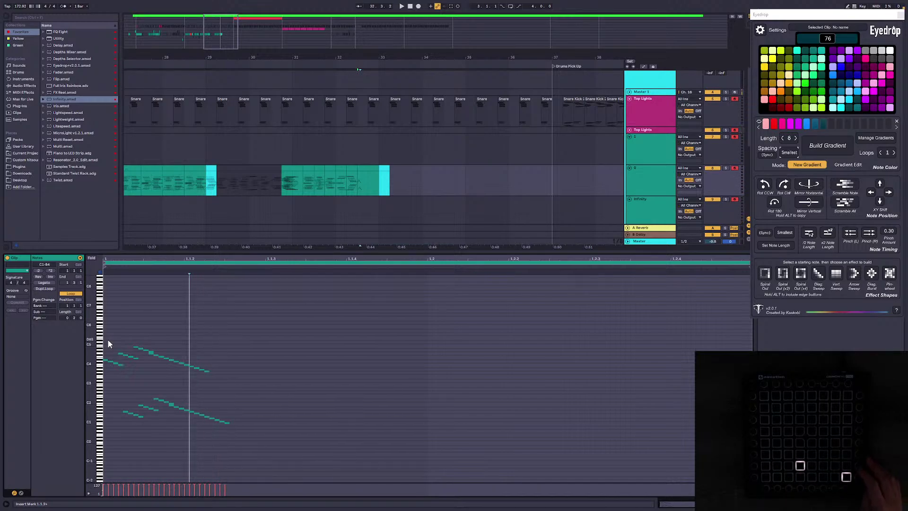
key(ctrl+a)
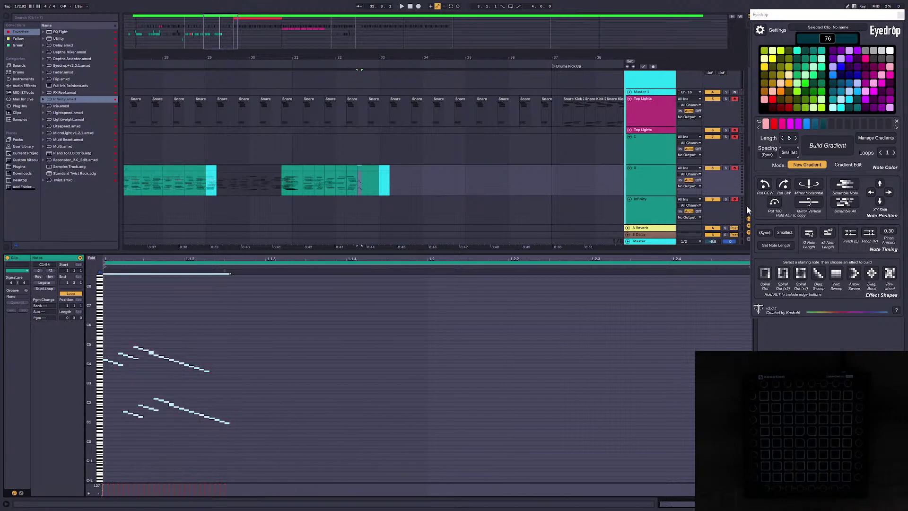
alt+click(774, 202)
click(827, 234)
Step: Build the current gradient on the two-beat clip's notes, stretch them to the clip's end, and play it
click(839, 146)
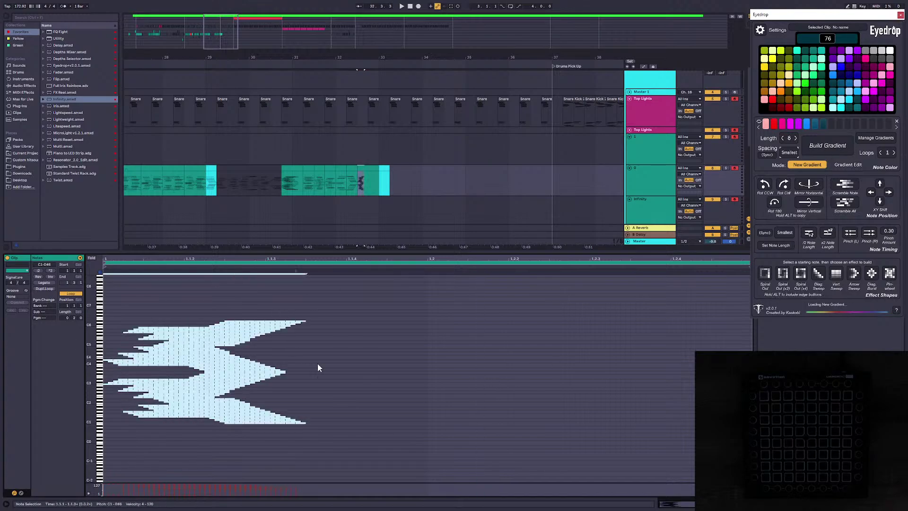
drag(295, 271, 707, 301)
key(space)
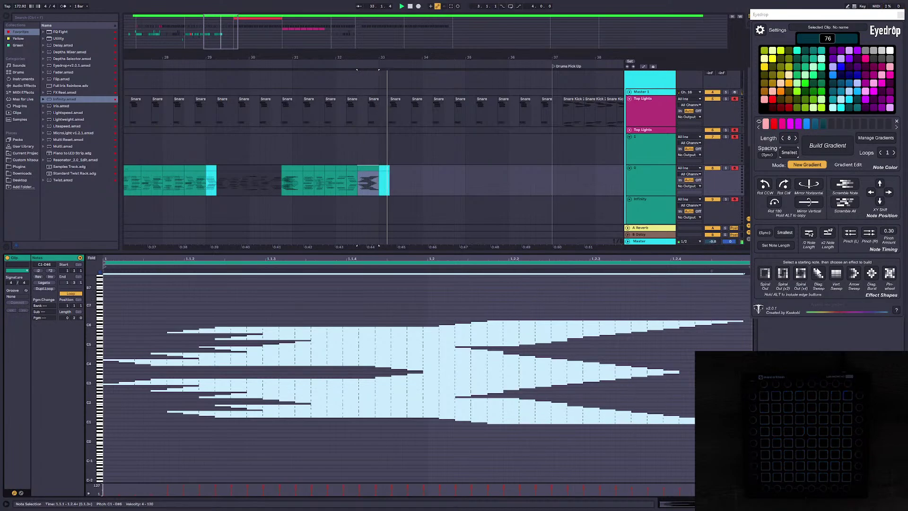
Step: Pinch the clip notes' timing by 0.30, first left and then right, and play back the preceding clips
click(849, 234)
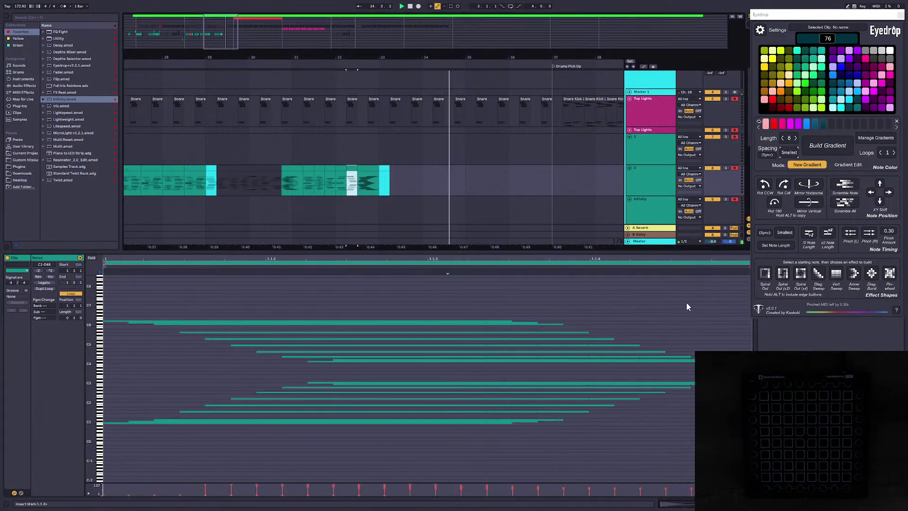
click(865, 239)
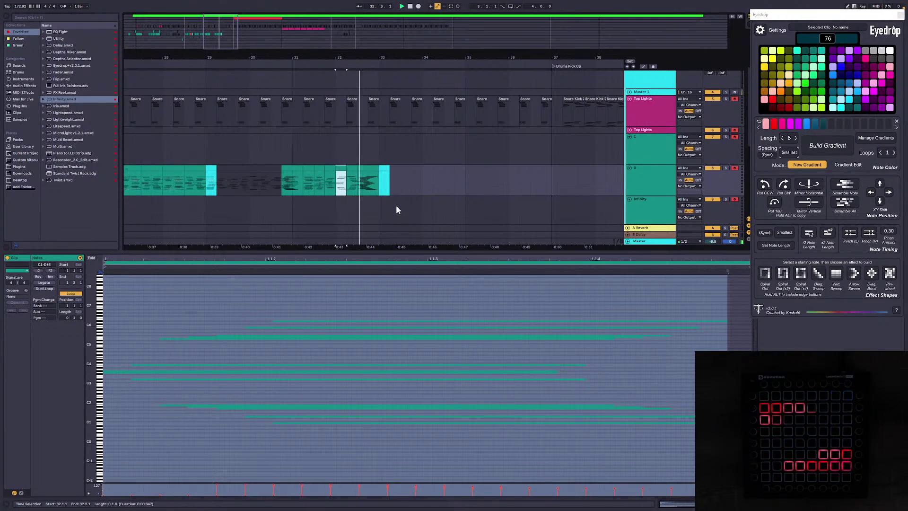
Step: Play back the two-beat clip and the green clips leading up to it to review the animation
key(space)
click(370, 167)
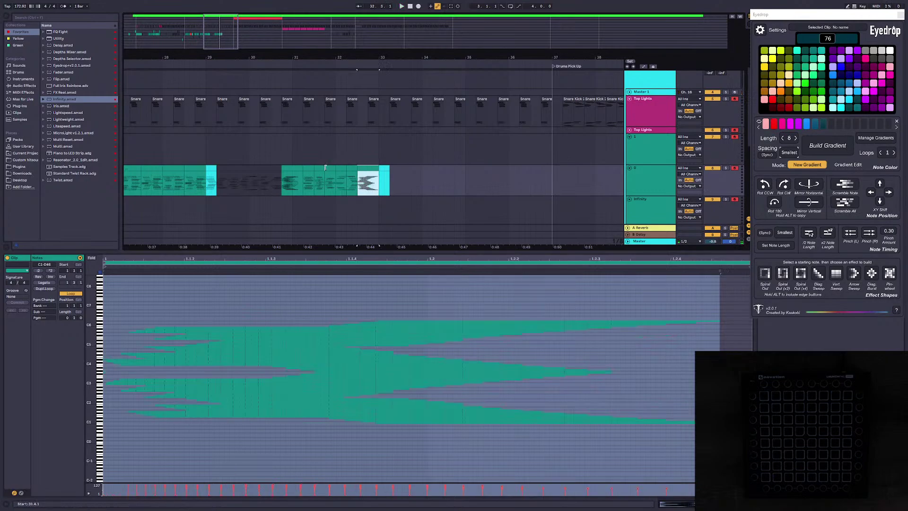
click(316, 168)
click(363, 169)
click(351, 168)
key(space)
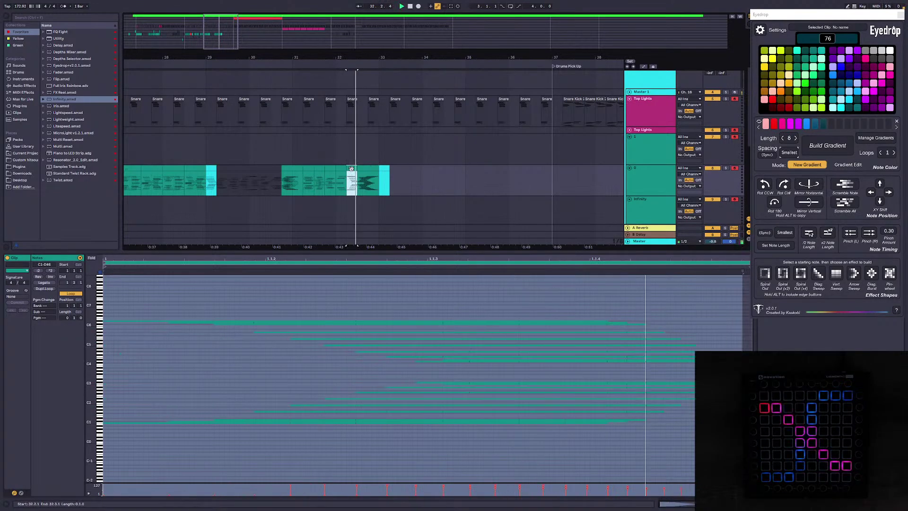
click(373, 167)
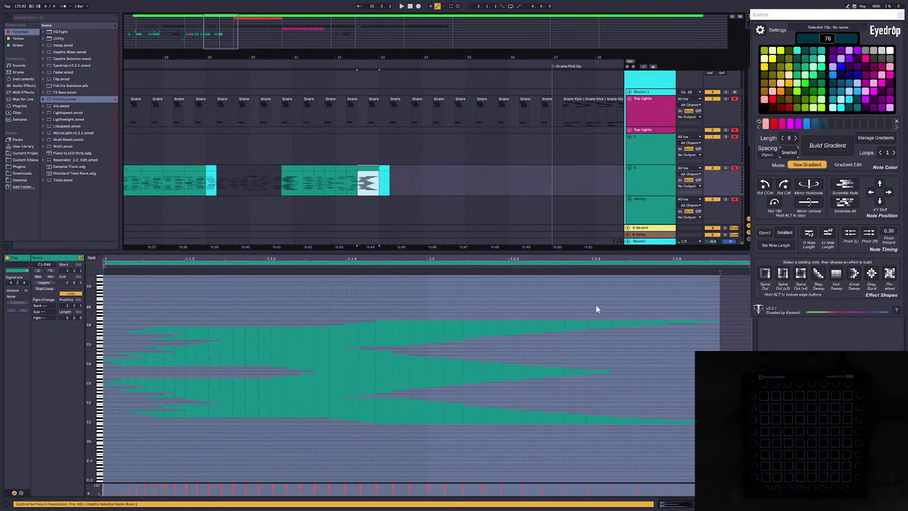
click(293, 169)
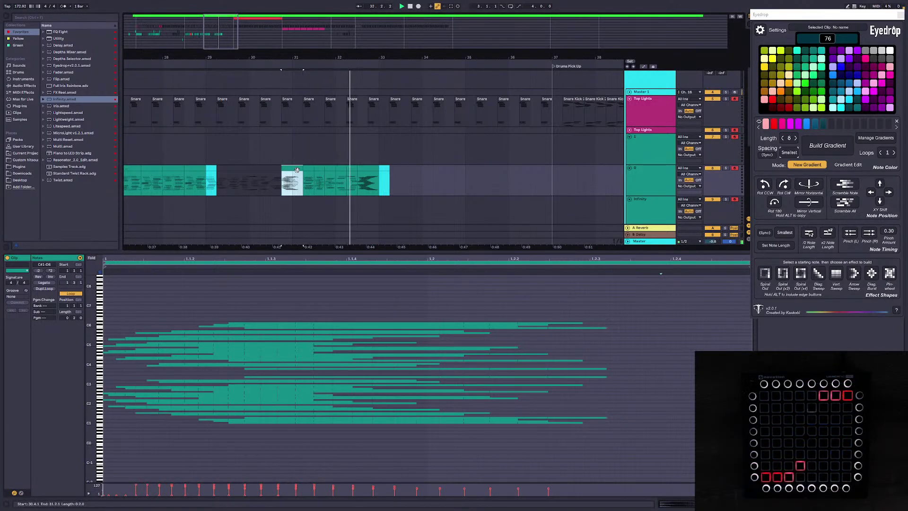
Step: Delete all notes from the two-beat clip before the cyan clip
click(626, 282)
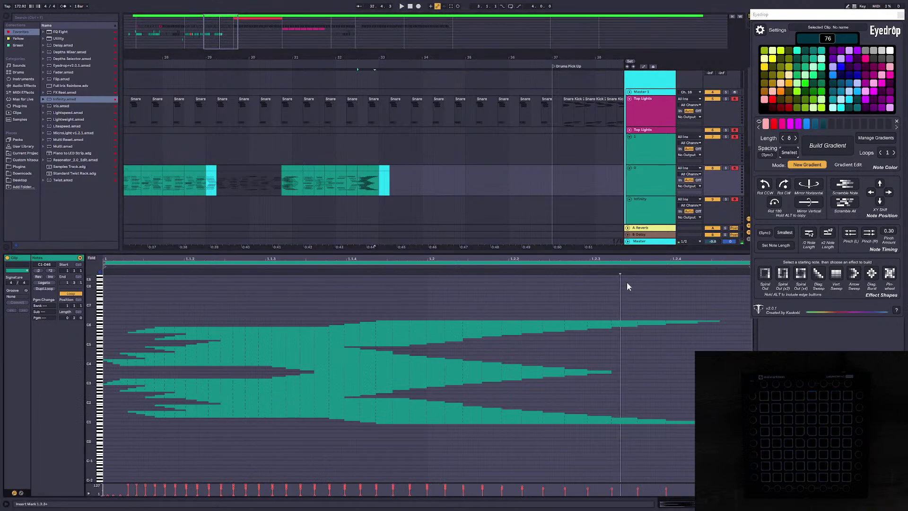
key(ctrl+a)
key(Delete)
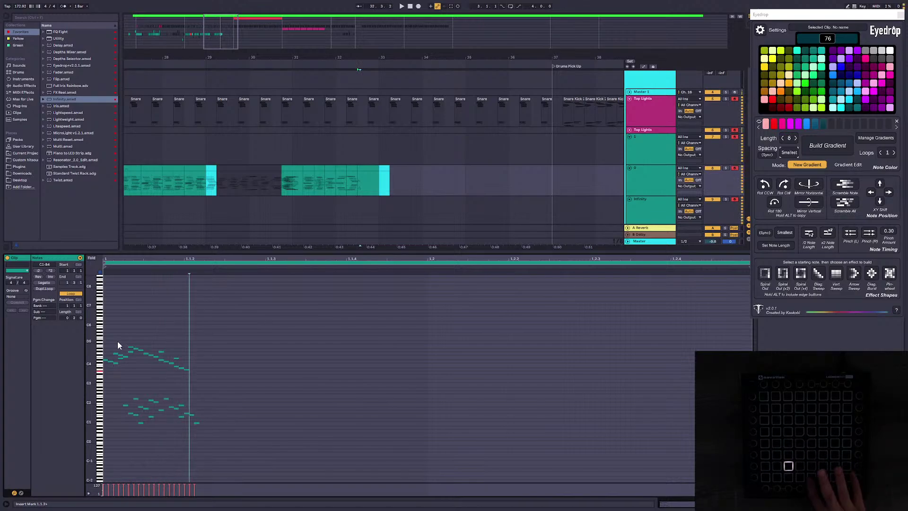
Step: Clone the newly entered notes of the two-beat clip rotated 180 degrees and double the note lengths
click(245, 423)
key(ctrl+a)
alt+click(775, 204)
click(413, 352)
key(ctrl+a)
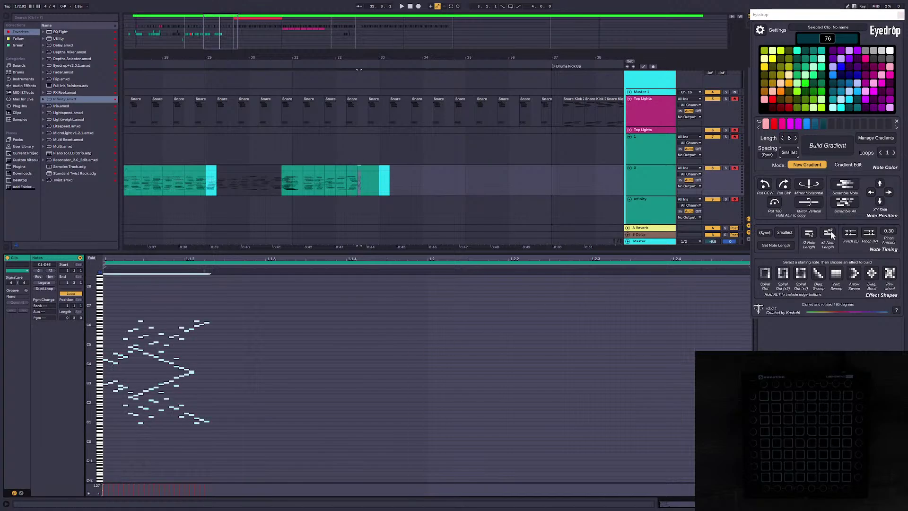
click(829, 234)
Step: Build the current eight-color gradient on all notes of the two-beat clip and stretch them to the clip's end
drag(498, 340, 503, 340)
key(ctrl+a)
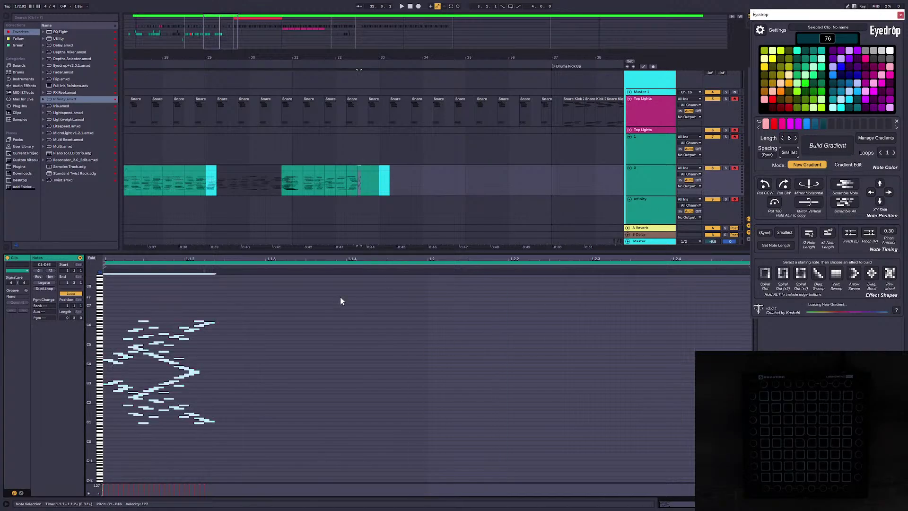
drag(216, 298, 750, 307)
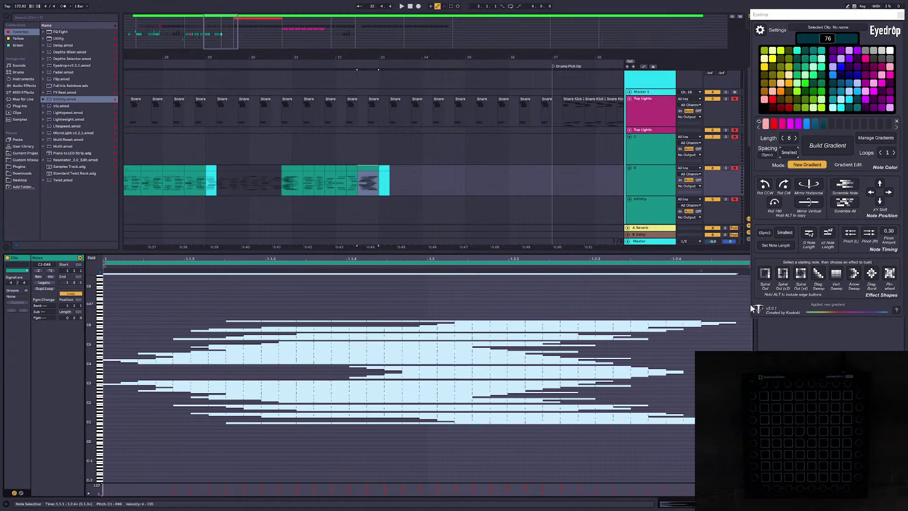
Step: Play the two-beat clip and pinch its notes' timing left by 0.30
key(space)
click(851, 234)
click(348, 178)
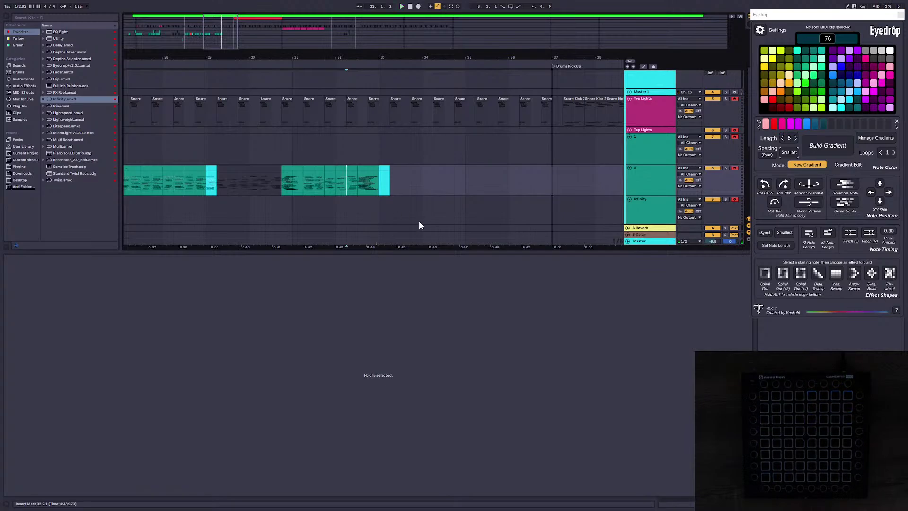
Step: Inspect the empty cyan clip and play back the two-beat clip leading into it
click(435, 200)
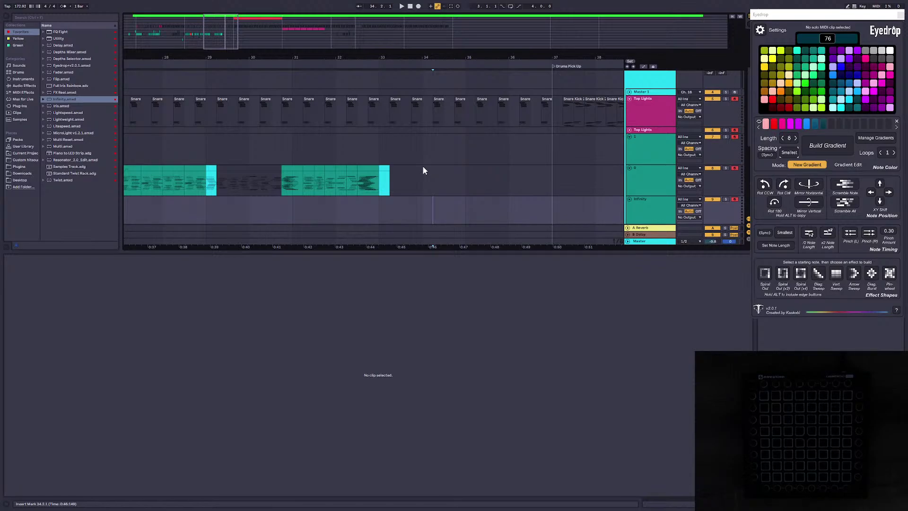
click(423, 168)
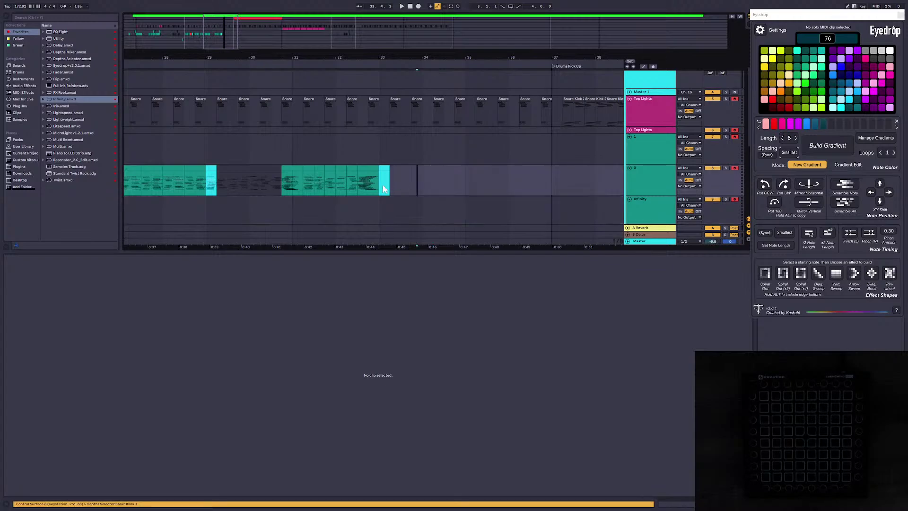
click(387, 178)
drag(96, 366, 105, 371)
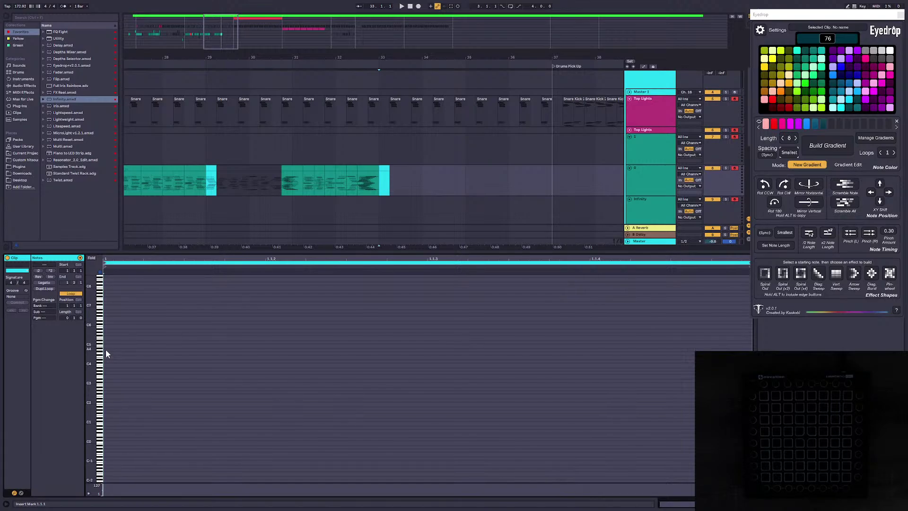
drag(224, 42, 224, 40)
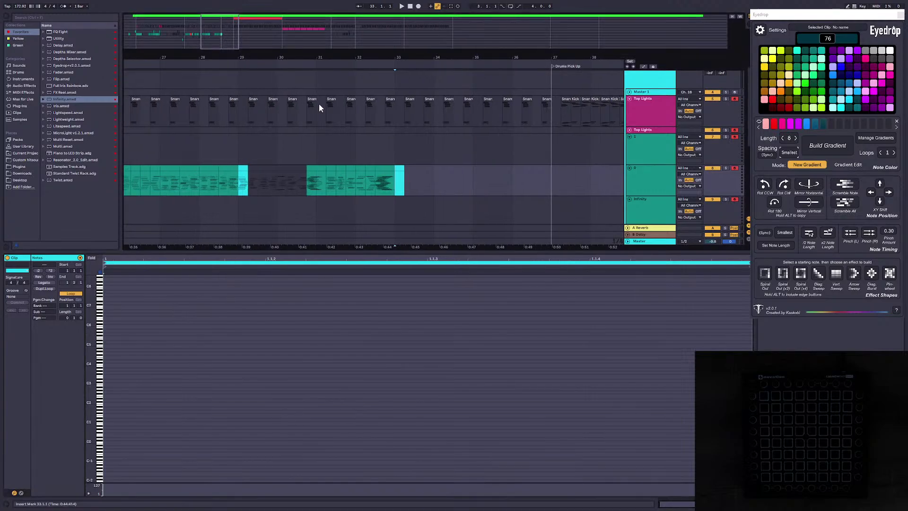
click(414, 178)
click(397, 176)
click(385, 167)
key(space)
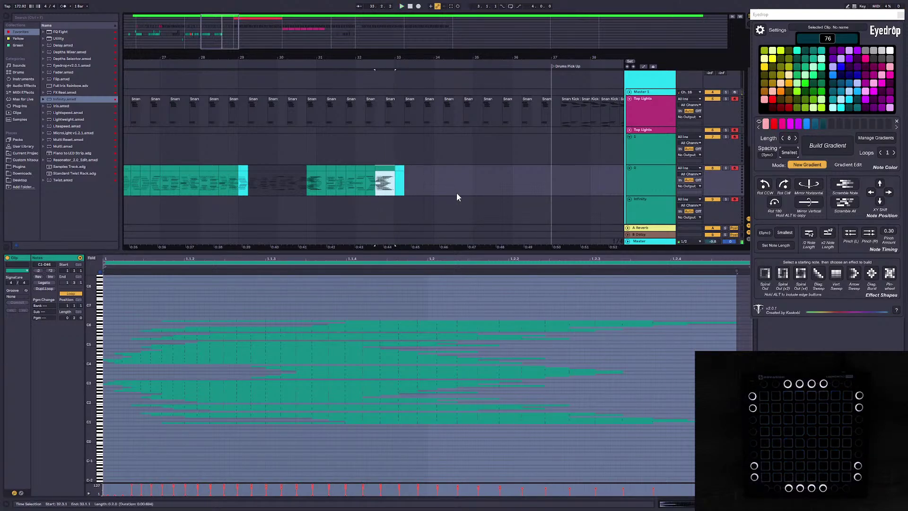
click(402, 169)
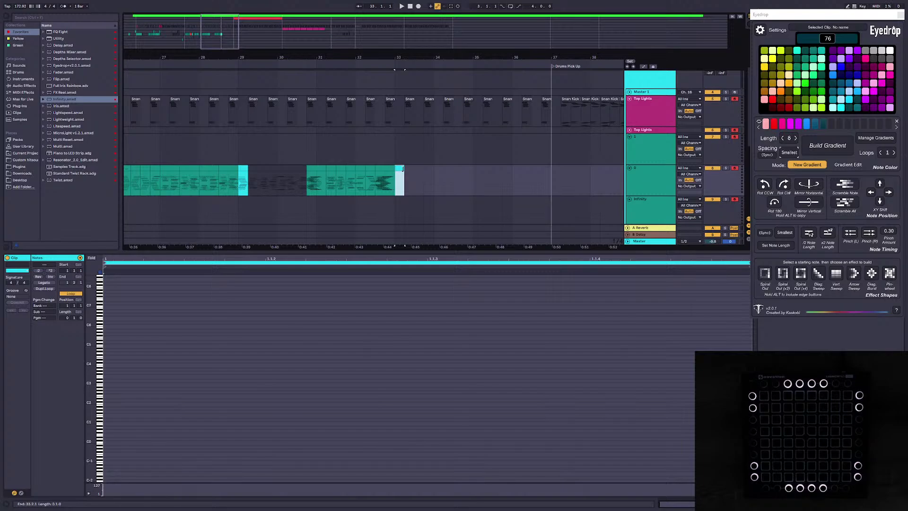
click(403, 182)
Step: Play back the earlier cyan clips in Verse 1 to review their light effects
click(242, 169)
key(space)
key(space)
key(space)
key(space)
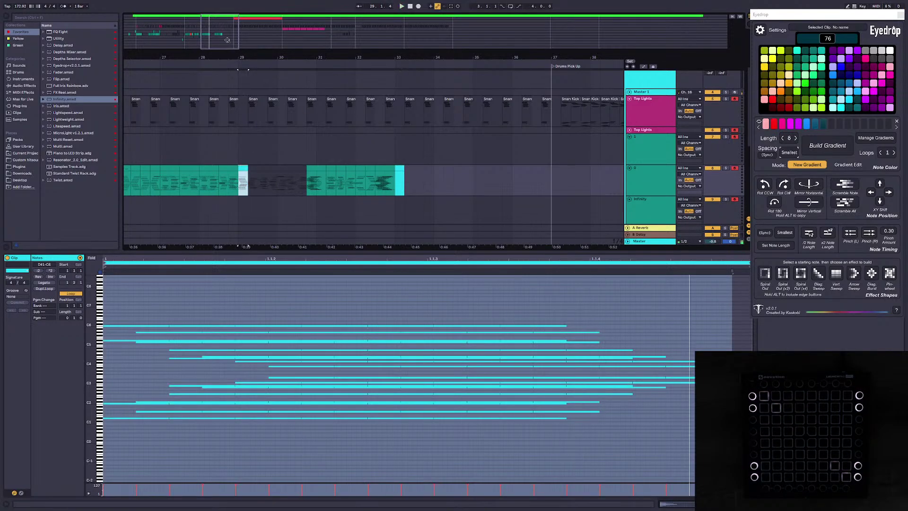
scroll(188, 164, down, 1)
click(172, 168)
drag(224, 47, 209, 44)
click(281, 168)
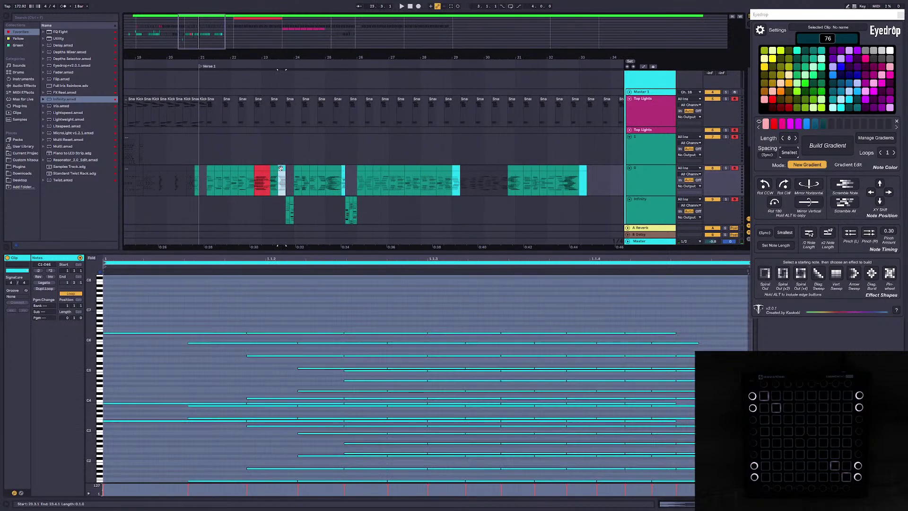
key(space)
key(space)
key(space)
click(343, 176)
key(space)
key(space)
key(space)
key(space)
click(453, 180)
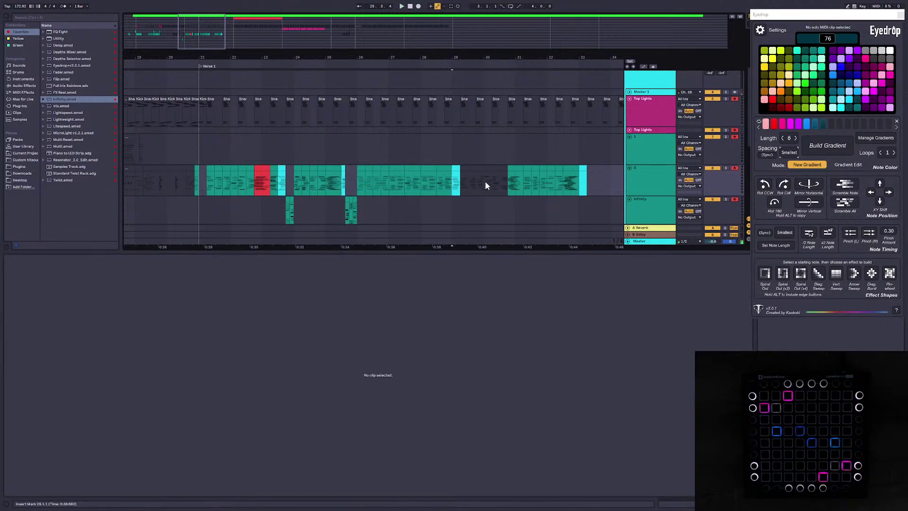
key(space)
key(space)
key(space)
click(579, 189)
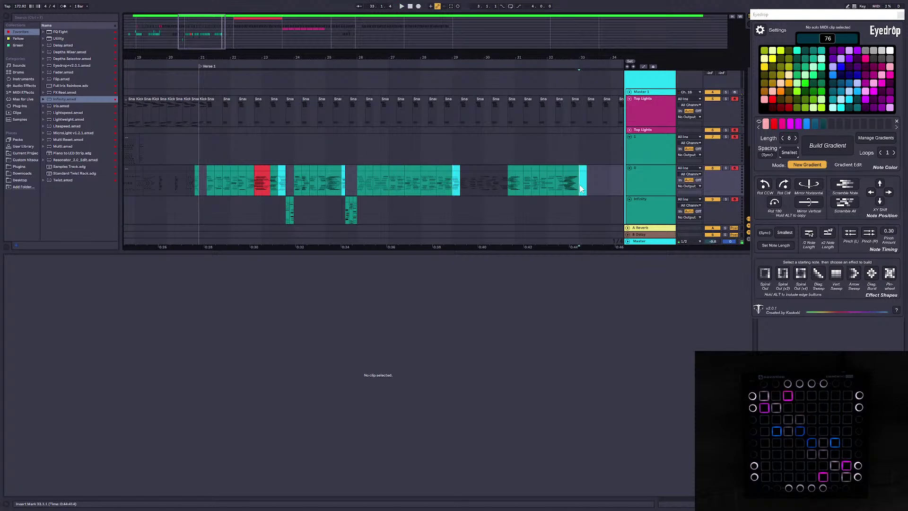
Step: Zoom in on the empty cyan clip and review the two-beat clip just before it
drag(222, 35, 221, 80)
click(481, 171)
click(109, 351)
click(104, 350)
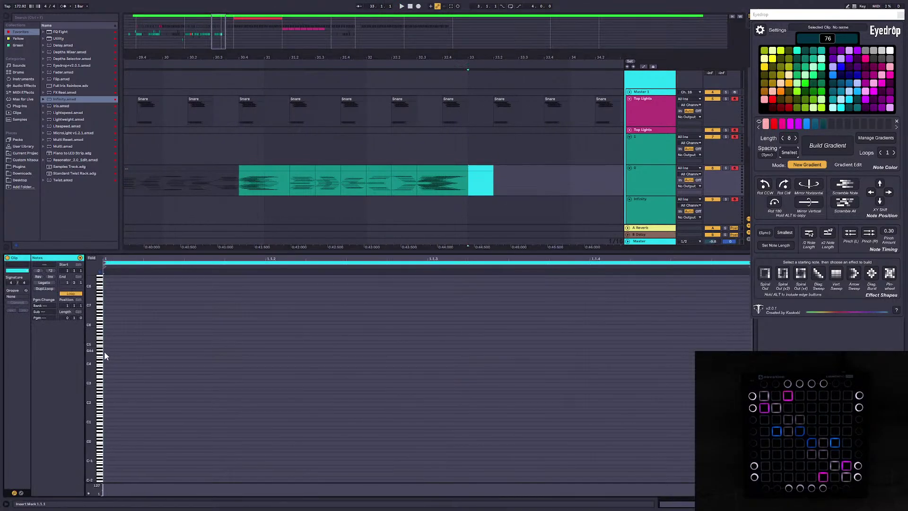
click(440, 186)
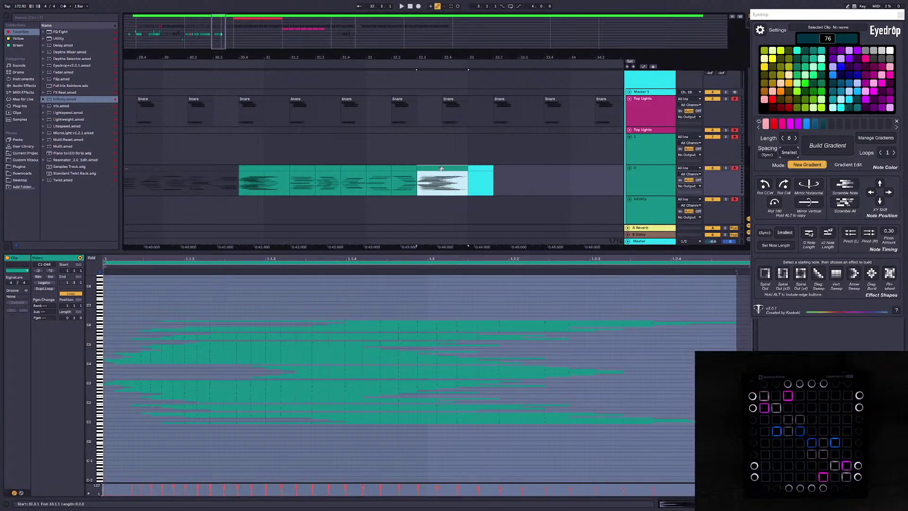
click(443, 168)
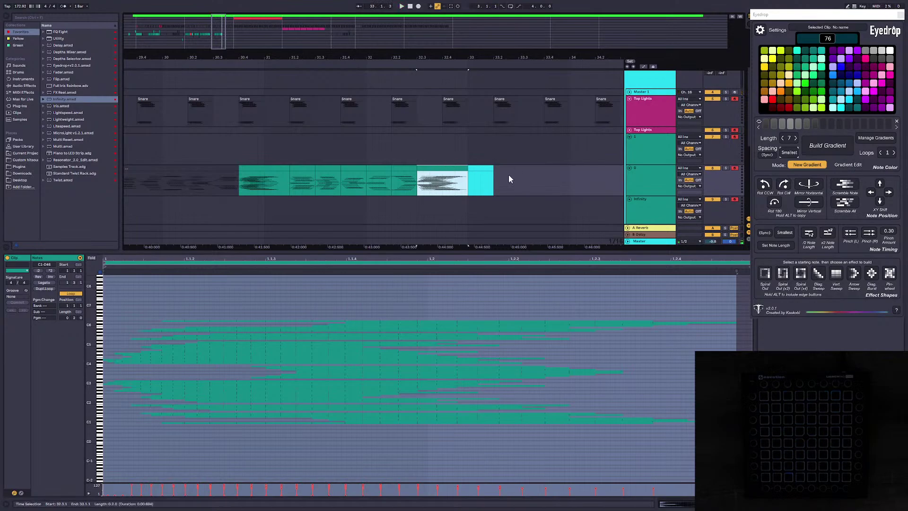
Step: Step-enter a short sequence of rising notes from the start of the empty cyan clip
click(480, 182)
click(138, 343)
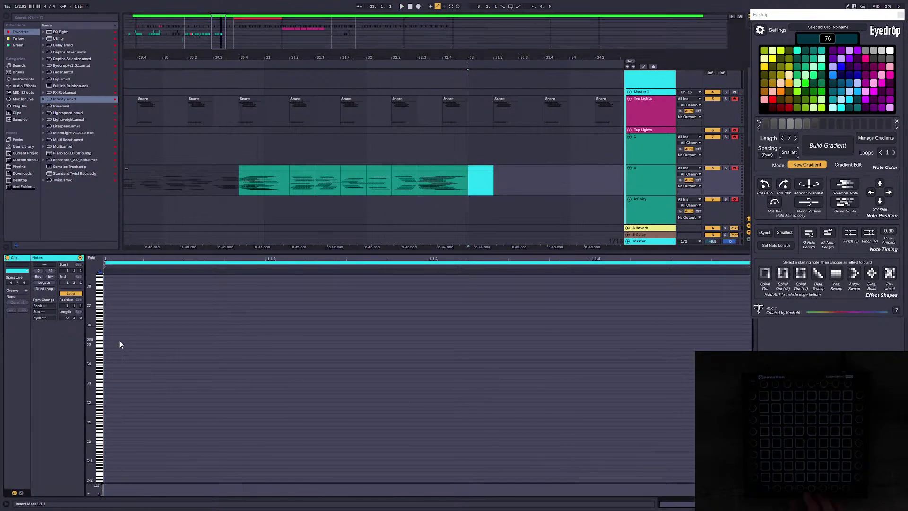
key(Right)
key(Right)
key(Right)
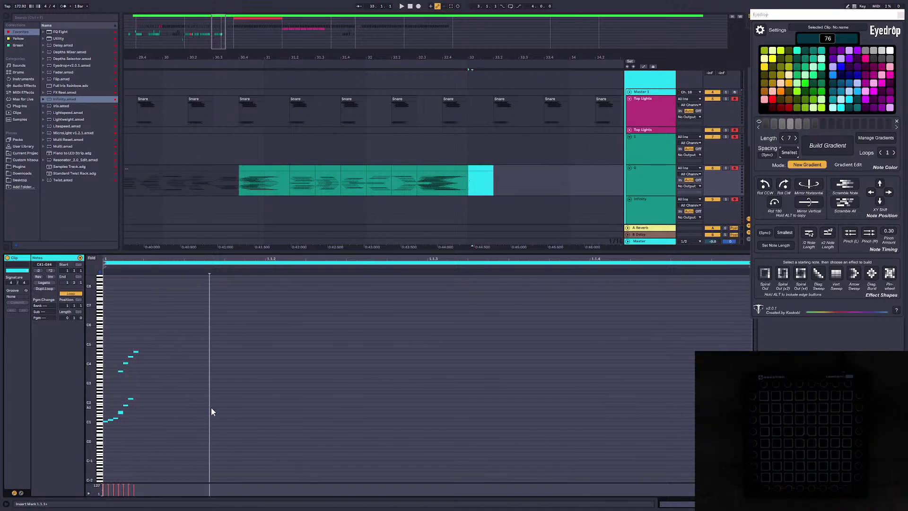
Step: Clone the cyan clip's entered notes rotated 180 degrees and double the note lengths
key(ctrl+a)
alt+click(774, 206)
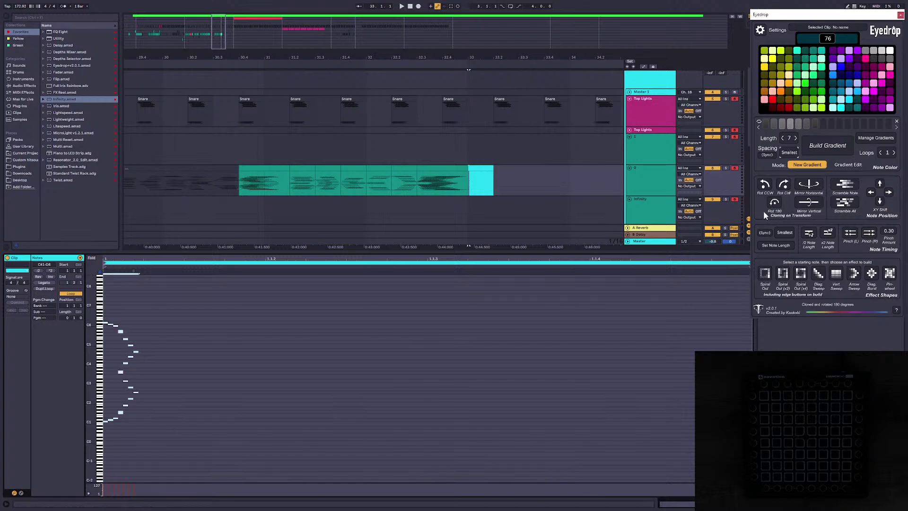
click(826, 235)
Step: Build the seven-color gray gradient on the cyan clip's notes and stretch them to nearly the clip's end
click(827, 145)
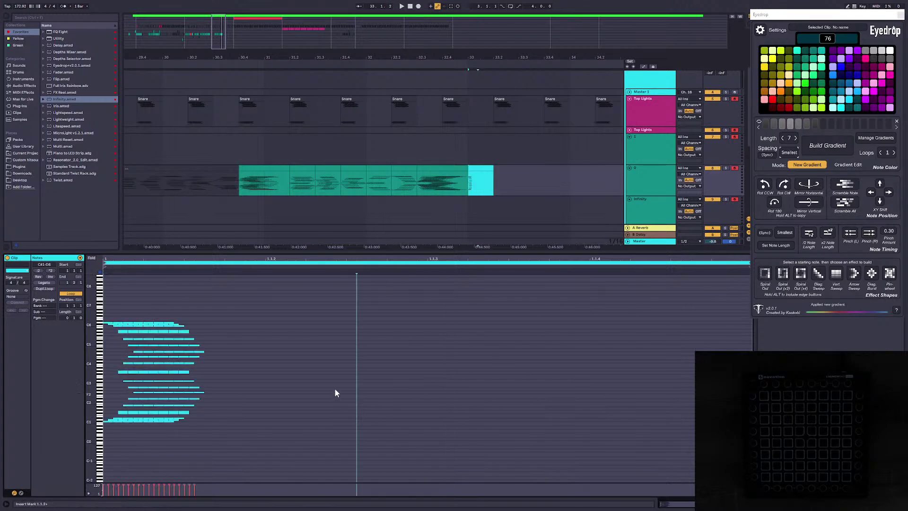
drag(199, 272, 626, 299)
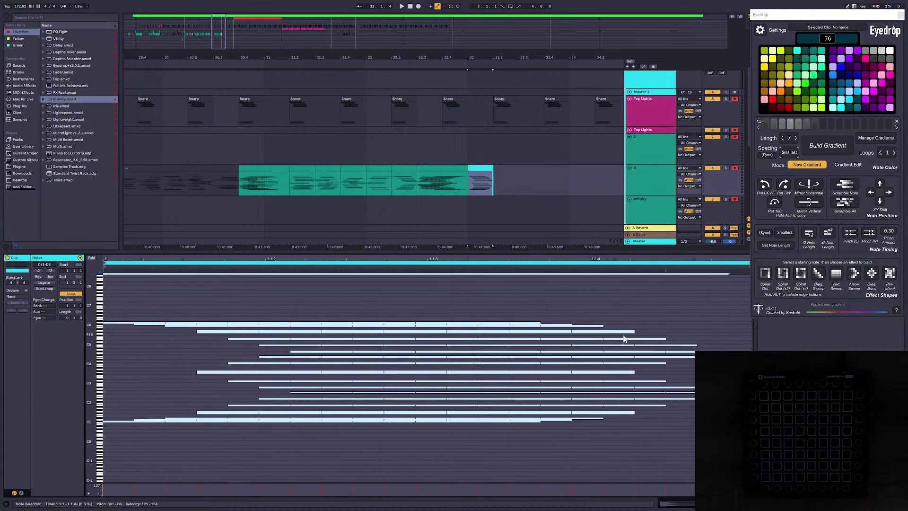
Step: Shorten all notes of the cyan clip to leave gaps between repeated notes, and play the clip
drag(634, 332, 603, 332)
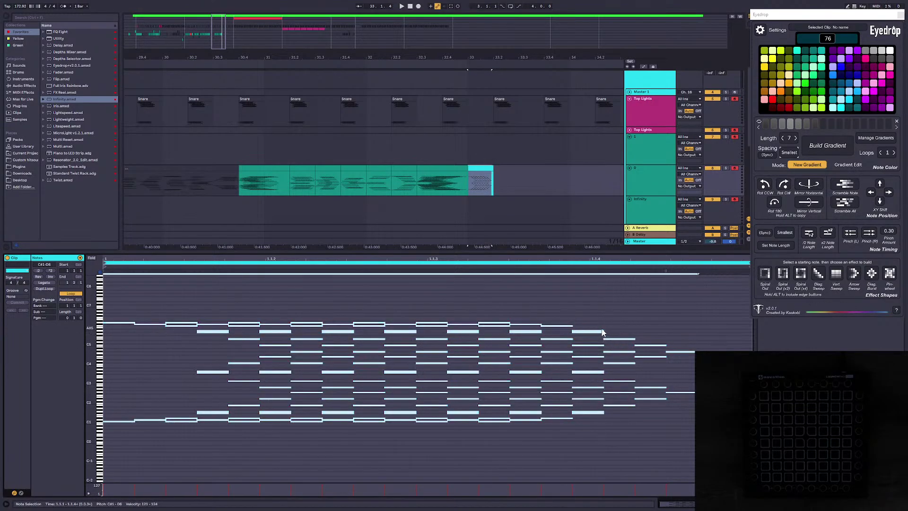
key(space)
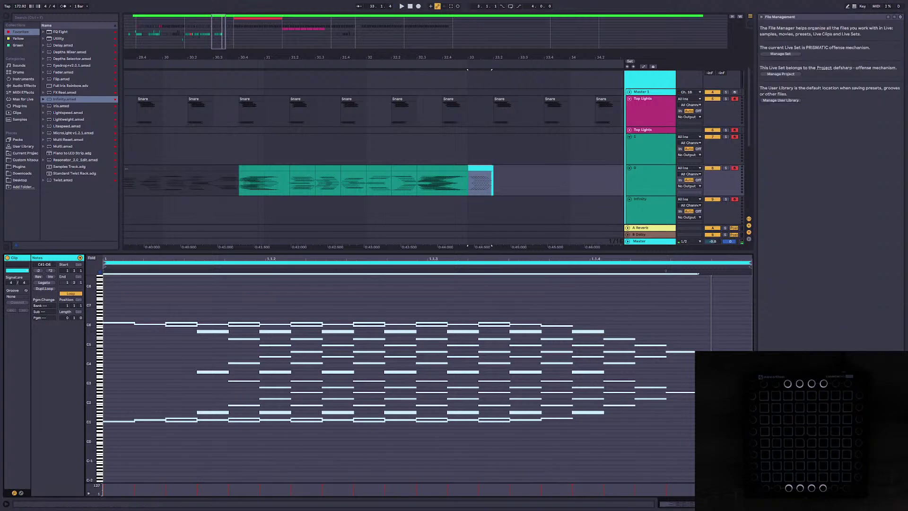
click(610, 316)
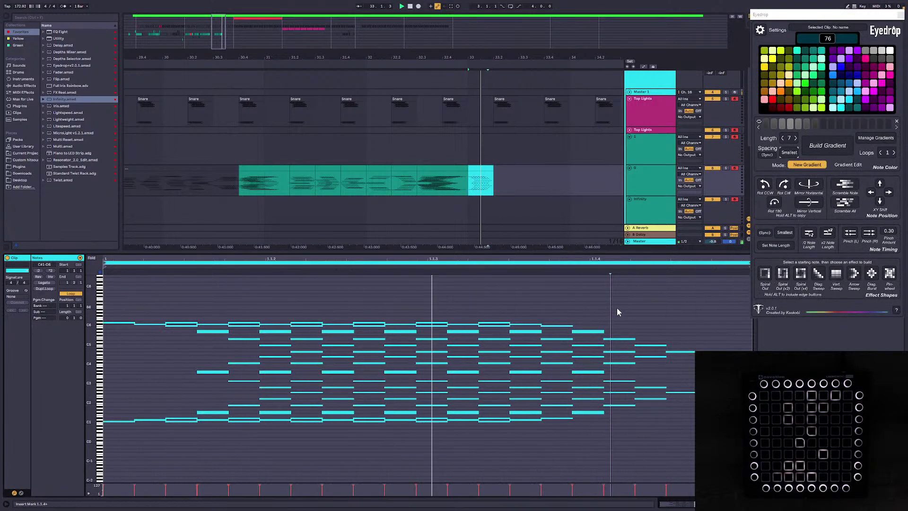
Step: Stretch all of the cyan clip's notes toward the clip's end and pinch their timing right by 0.30
key(ctrl+a)
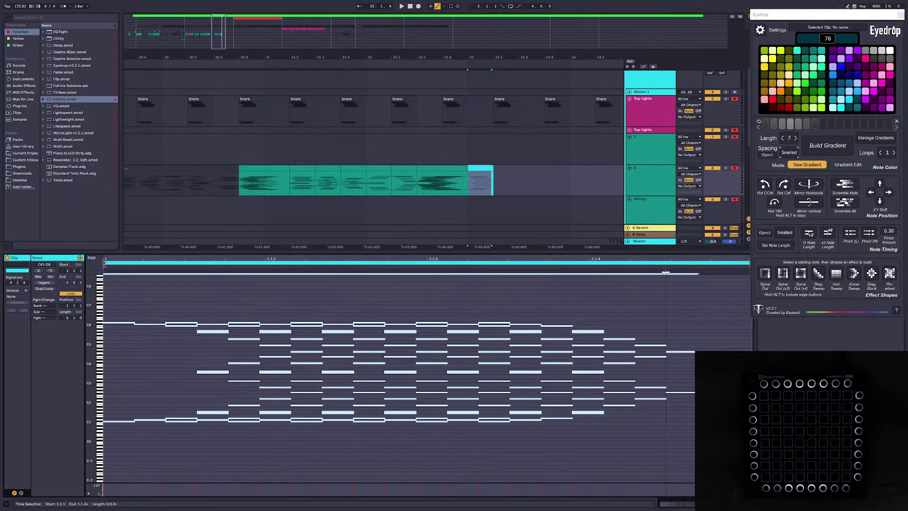
click(828, 270)
click(866, 234)
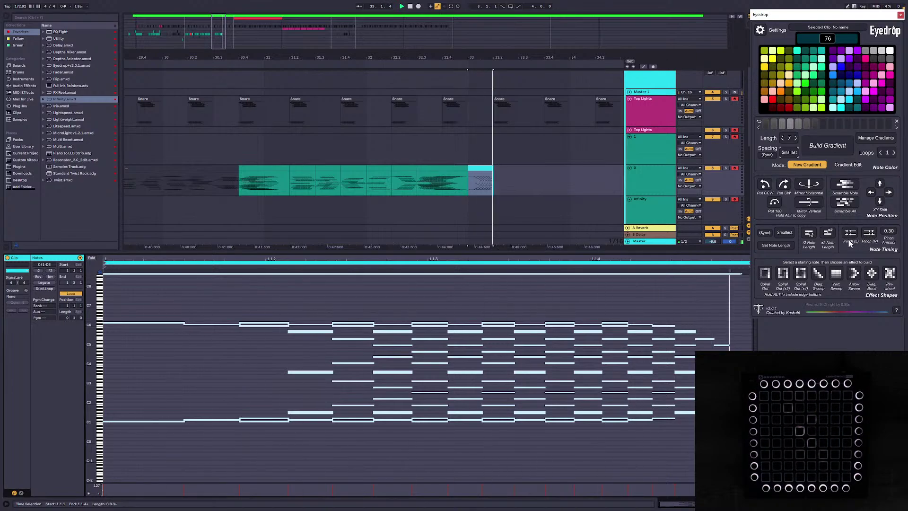
Step: Trim the cyan clip's notes slightly shorter, stop playback, and save the Set
drag(651, 331, 645, 333)
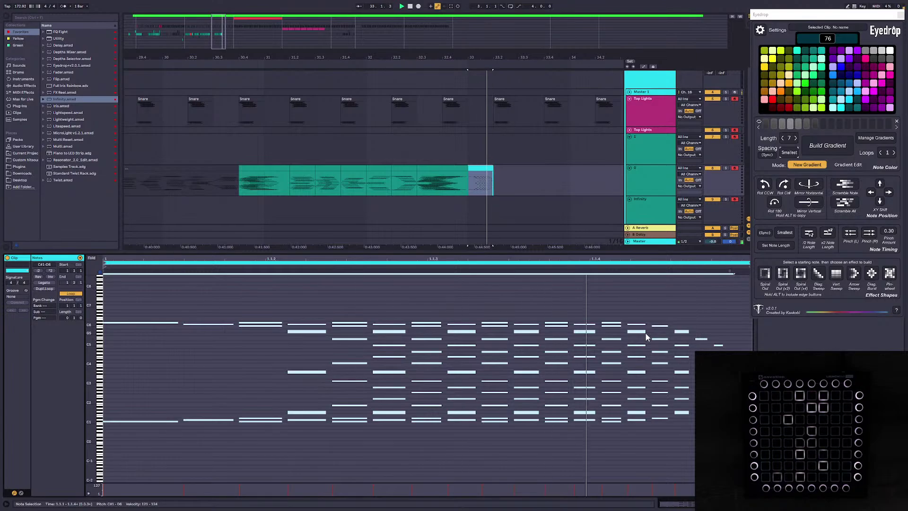
key(space)
click(550, 182)
key(ctrl+s)
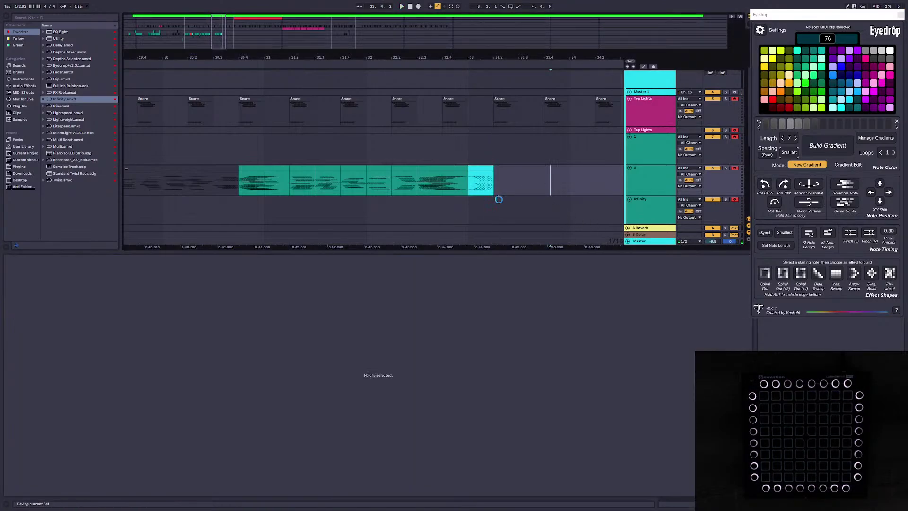
click(488, 168)
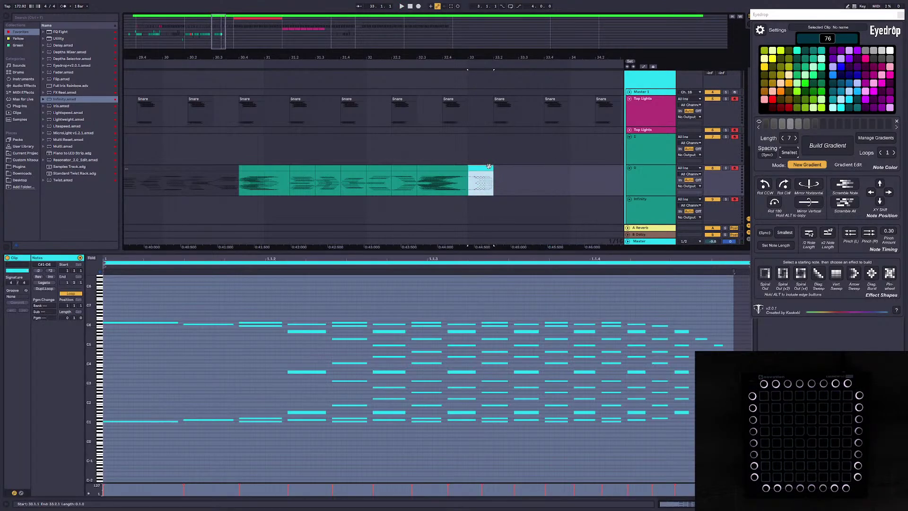
key(minus)
key(minus)
key(minus)
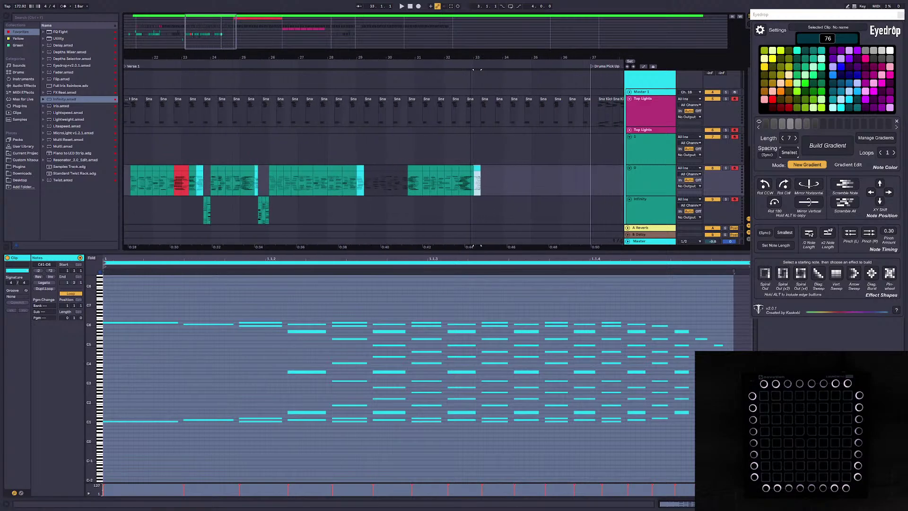
click(900, 15)
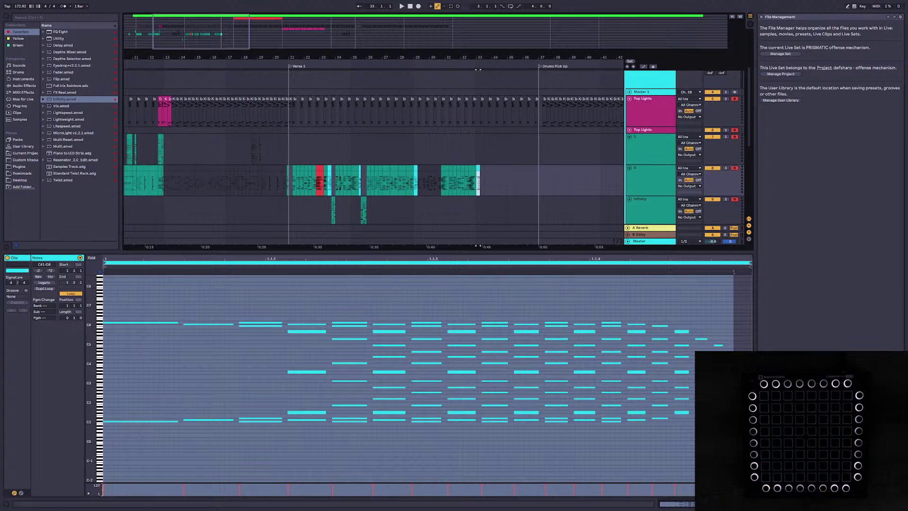
click(484, 184)
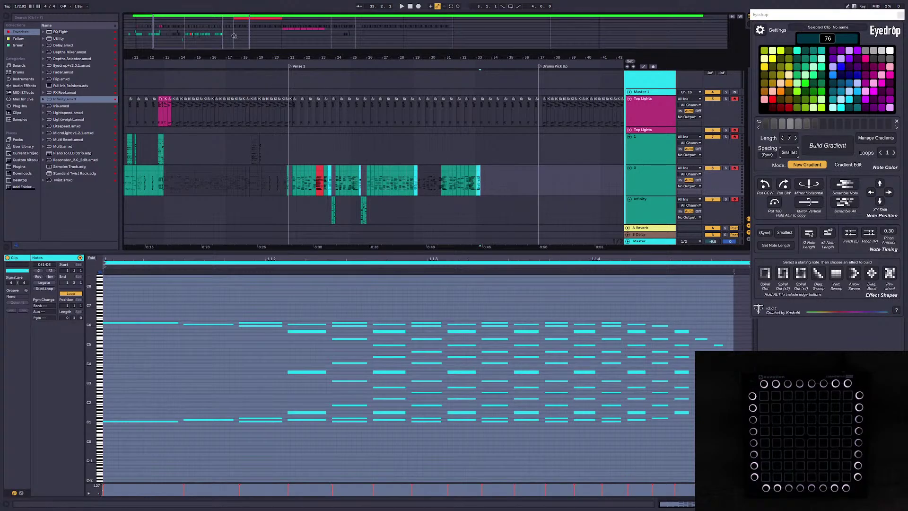
Step: Shrink the clip detail view to reveal more light tracks below the Infinity track in the arrangement
drag(234, 36, 246, 30)
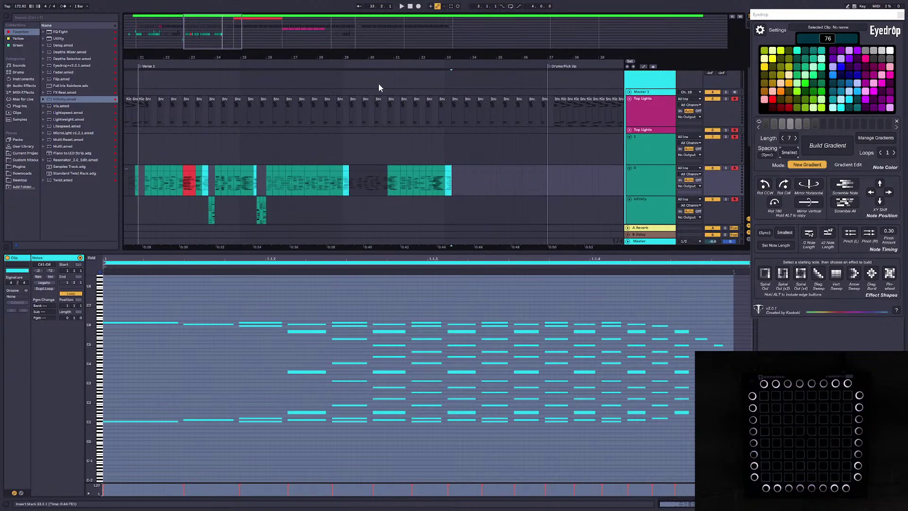
key(plus)
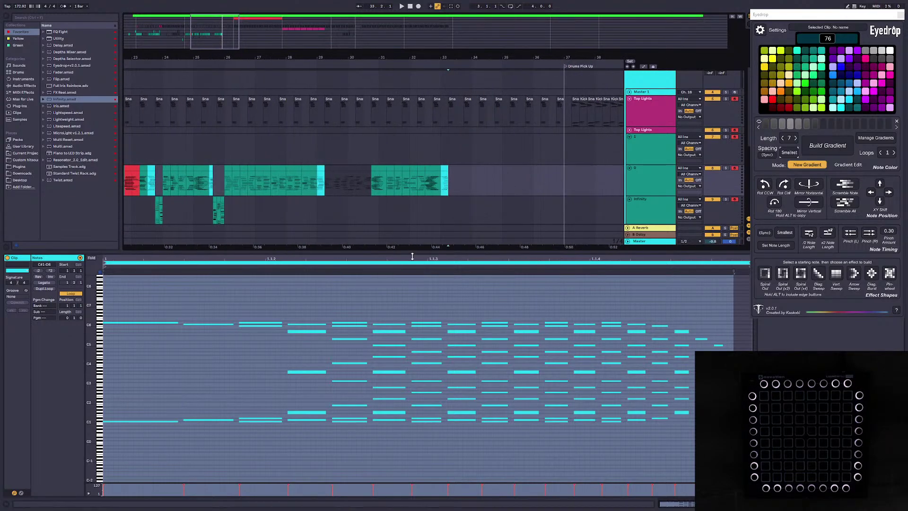
drag(412, 255, 411, 378)
scroll(374, 190, left, 3)
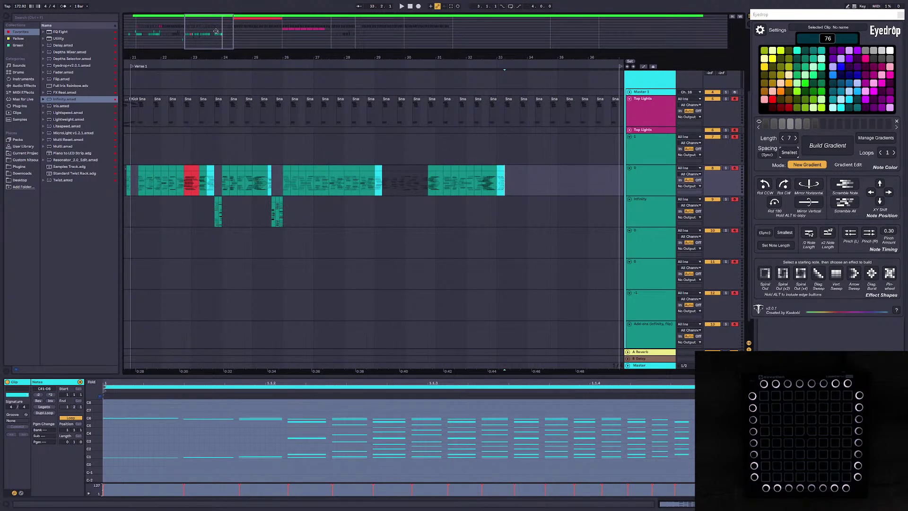
drag(216, 31, 232, 37)
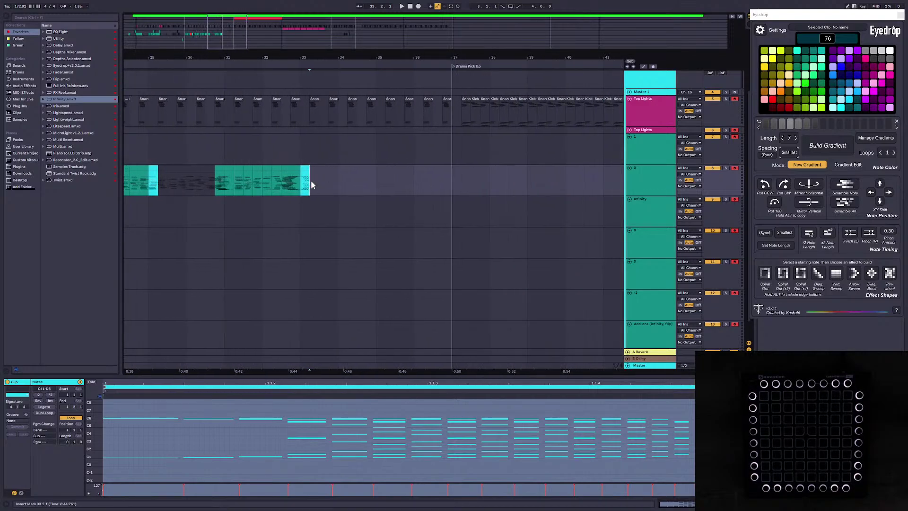
Step: Fill the track after the cyan clip with one-beat empty MIDI clips from 33.2.1 to 35.2.1, and save the Set
key(space)
key(ctrl+shift+m)
drag(311, 183, 385, 184)
key(ctrl+d)
click(334, 172)
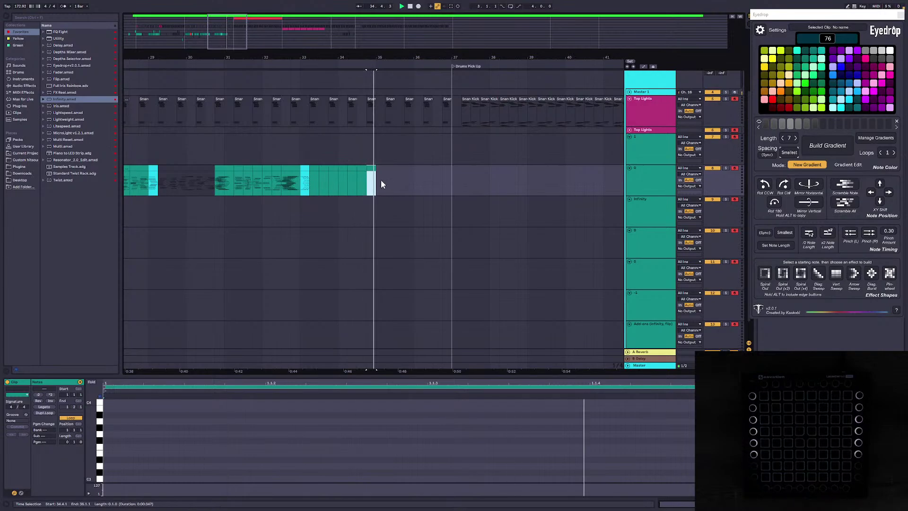
key(ctrl+d)
click(382, 175)
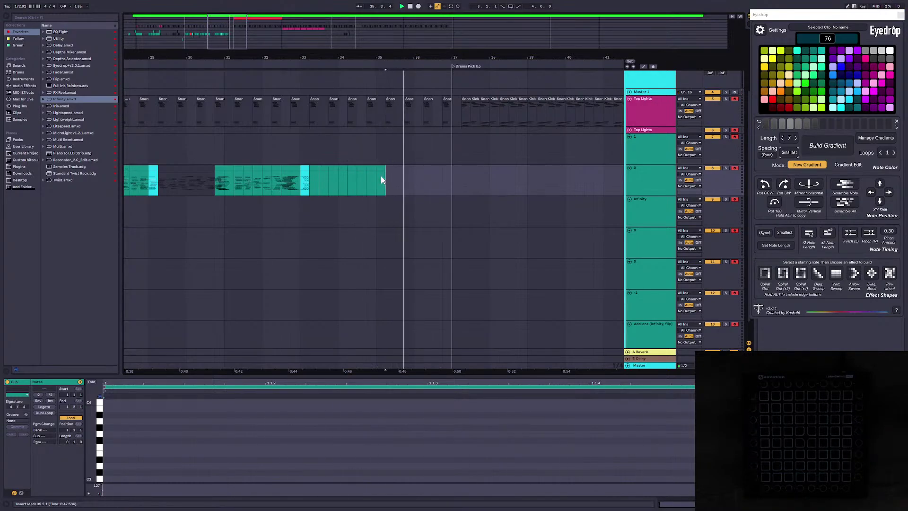
mouse_move(347, 58)
mouse_down()
mouse_move(309, 69)
mouse_move(388, 57)
mouse_move(339, 46)
mouse_up()
click(498, 168)
key(ctrl+s)
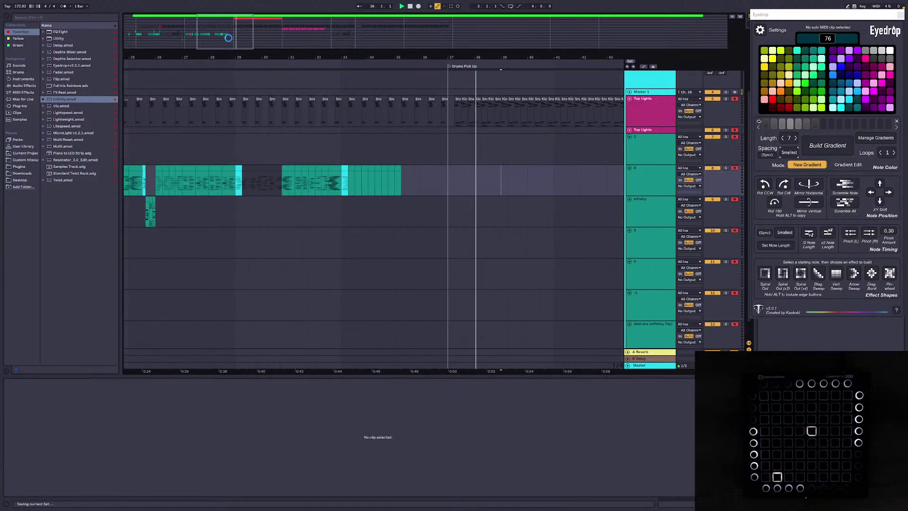
Step: Play the arrangement briefly from the start of the last cyan clip at 33.1.1
scroll(387, 187, left, 3)
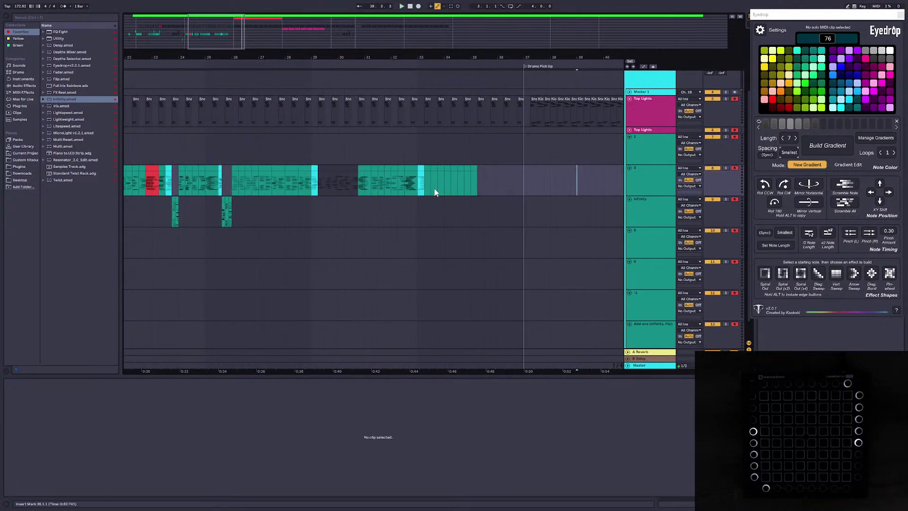
drag(249, 42, 252, 64)
mouse_move(326, 181)
mouse_down()
mouse_move(310, 181)
mouse_move(320, 174)
mouse_up()
click(308, 180)
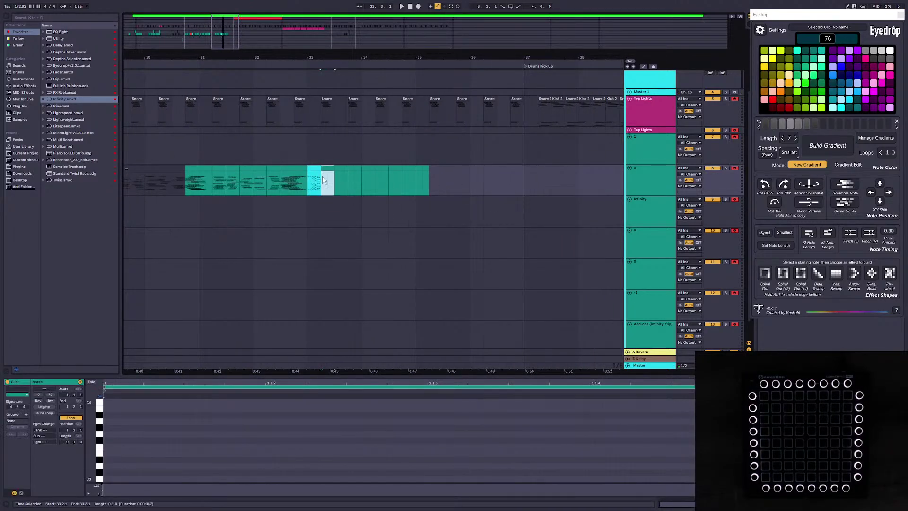
click(308, 182)
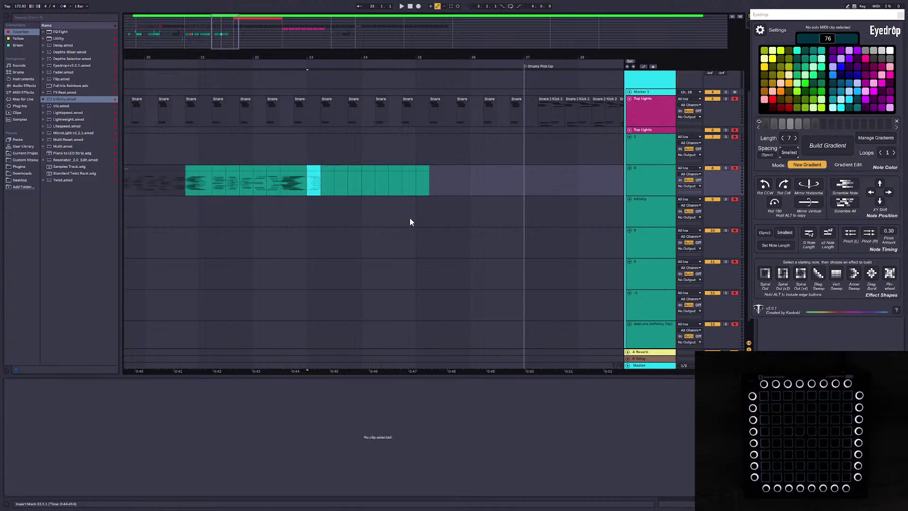
key(space)
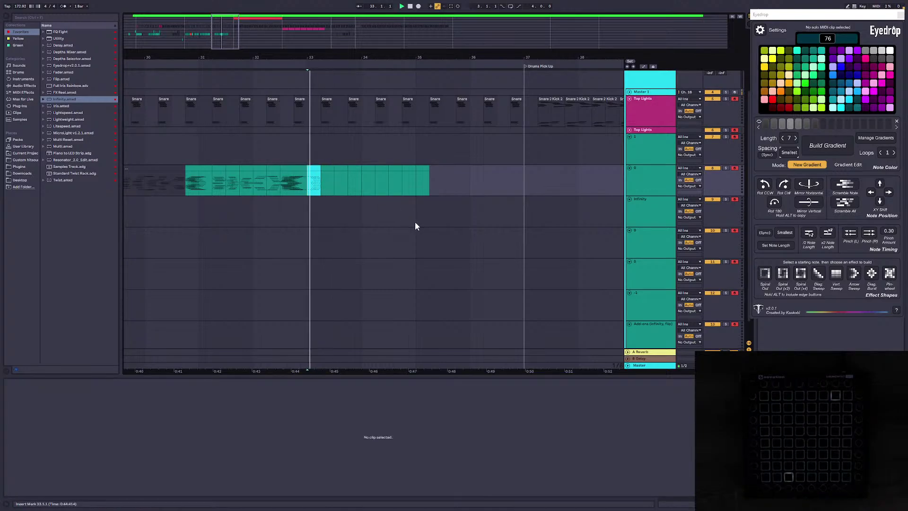
key(space)
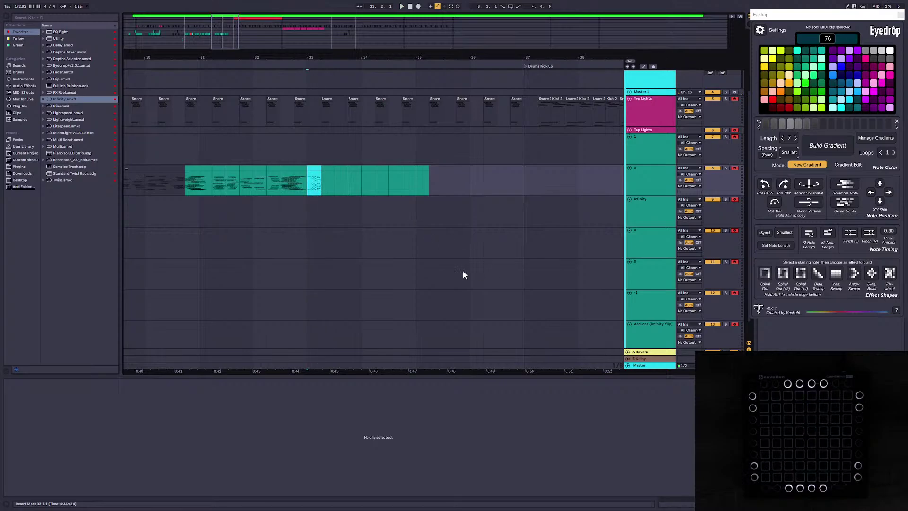
Step: Step-record a path of short notes from the Launchpad into the first empty clip at 33.2.1
click(328, 176)
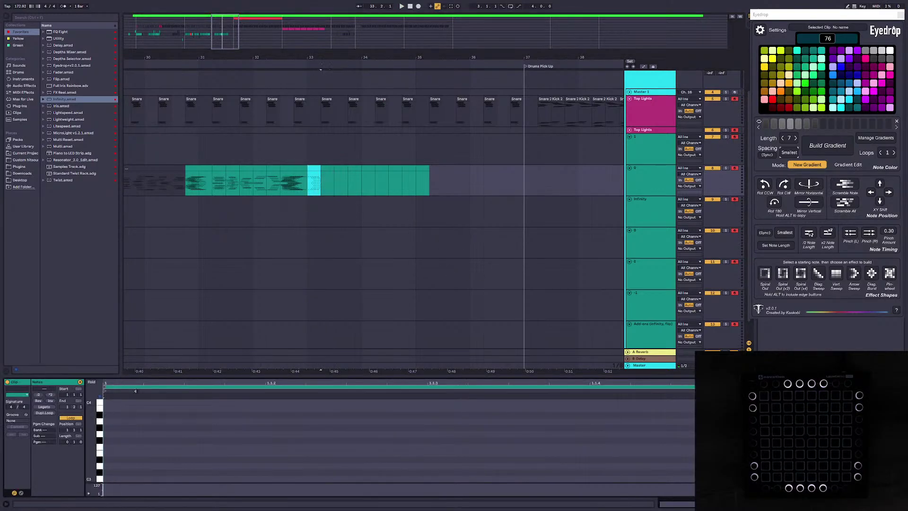
key(space)
drag(147, 377, 142, 304)
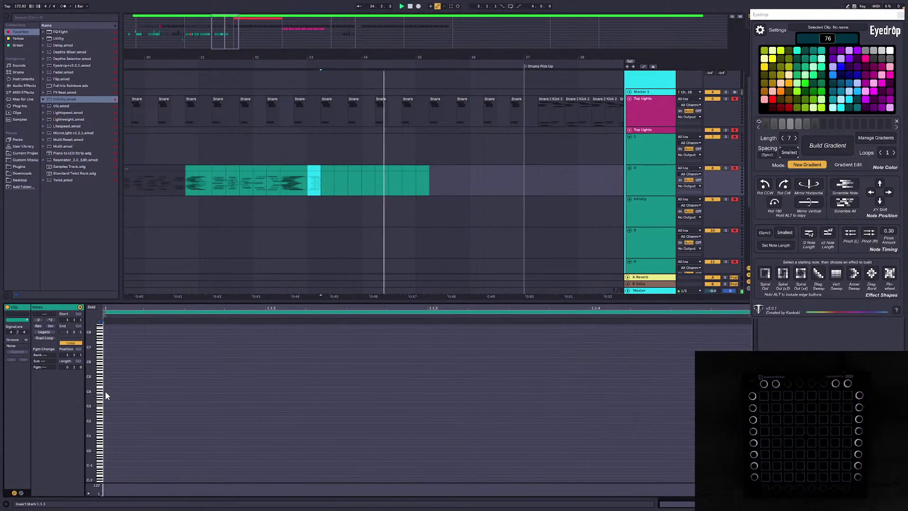
key(space)
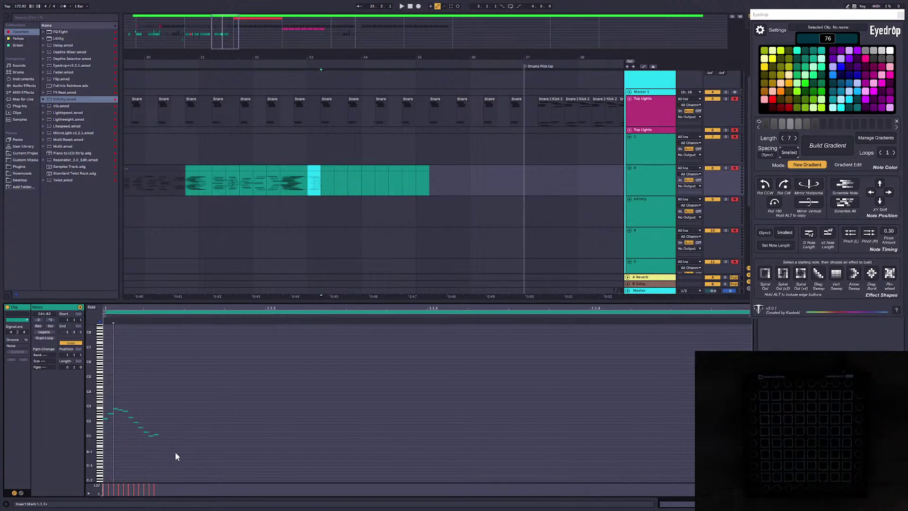
Step: Delete the highest note of the recorded path and shift the following notes earlier to close the gap
drag(175, 451, 149, 349)
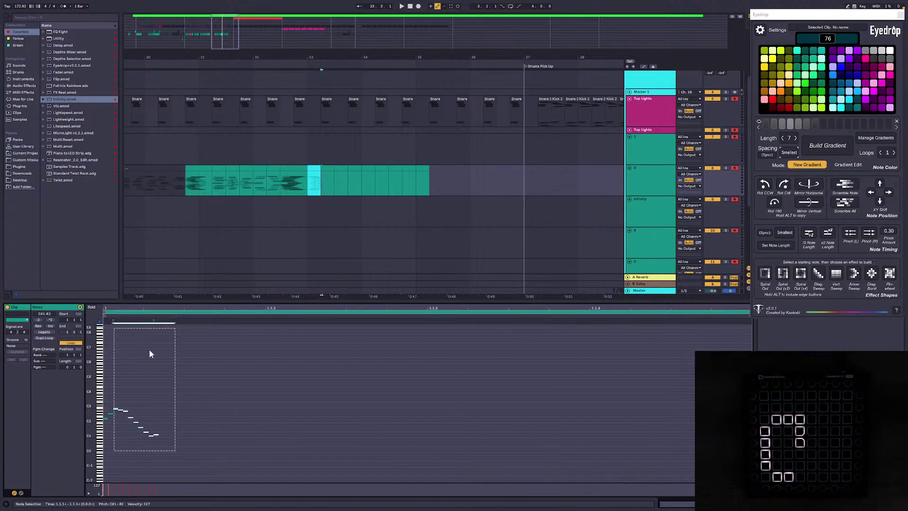
click(154, 322)
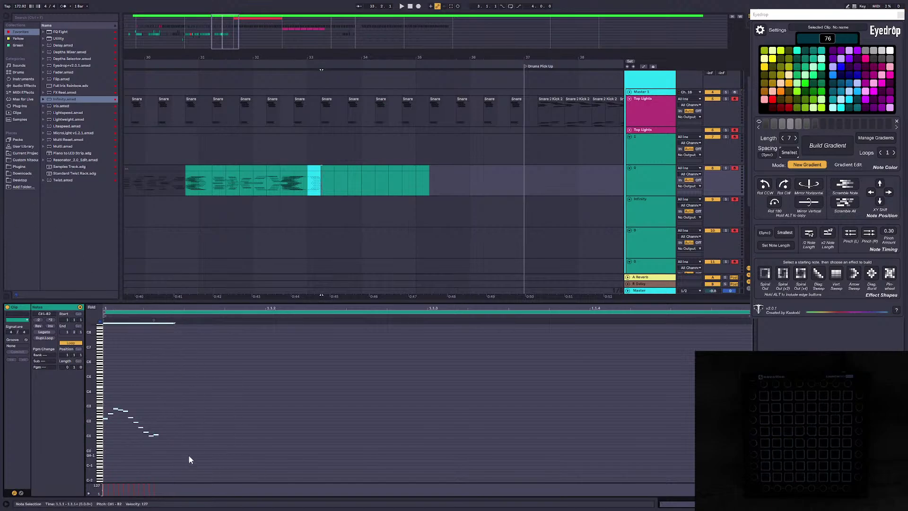
drag(189, 457, 118, 358)
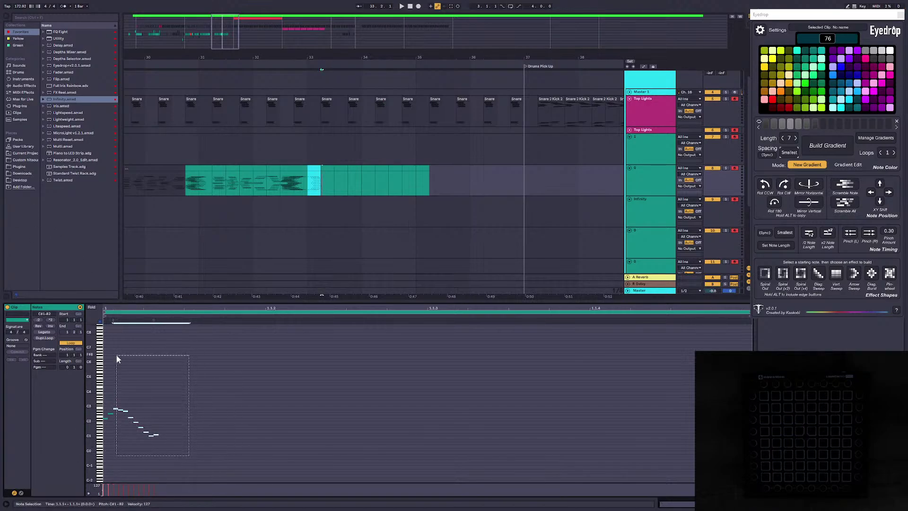
drag(114, 389, 115, 407)
key(Delete)
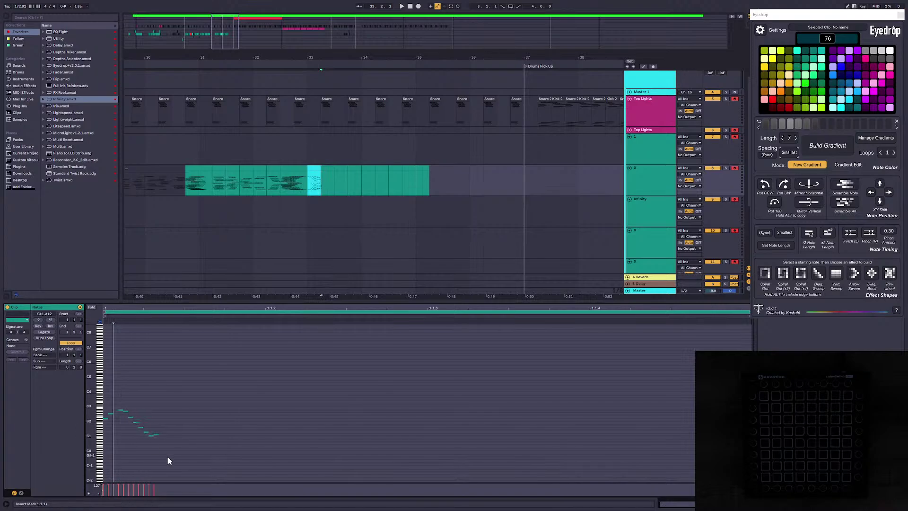
drag(170, 456, 119, 400)
key(Left)
click(197, 438)
drag(181, 452, 67, 363)
click(327, 371)
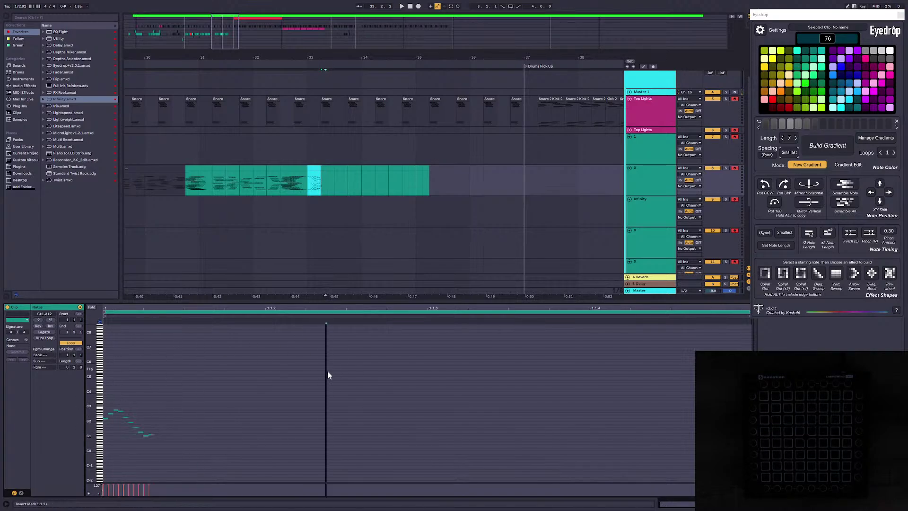
Step: Add a 180-degree rotated copy of all the clip's notes and load the saved eight-color pink-to-teal gradient
key(ctrl+a)
alt+click(774, 204)
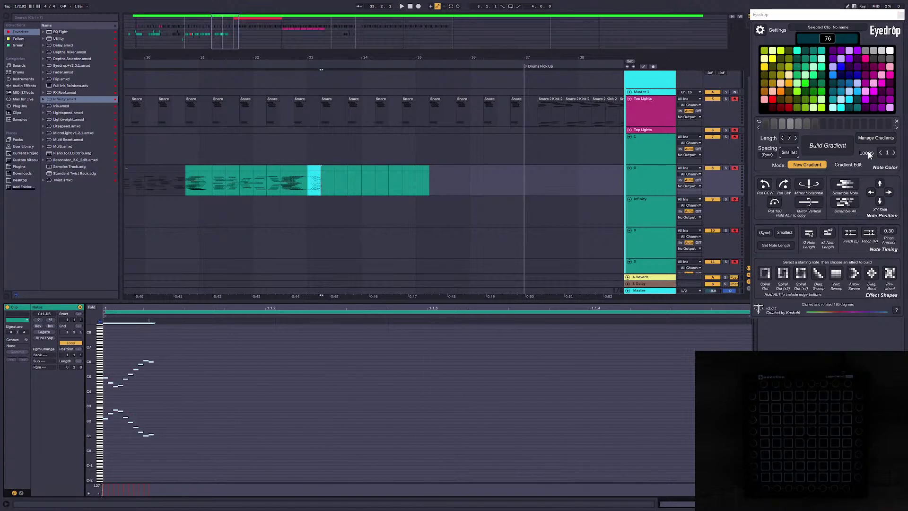
click(876, 137)
click(807, 194)
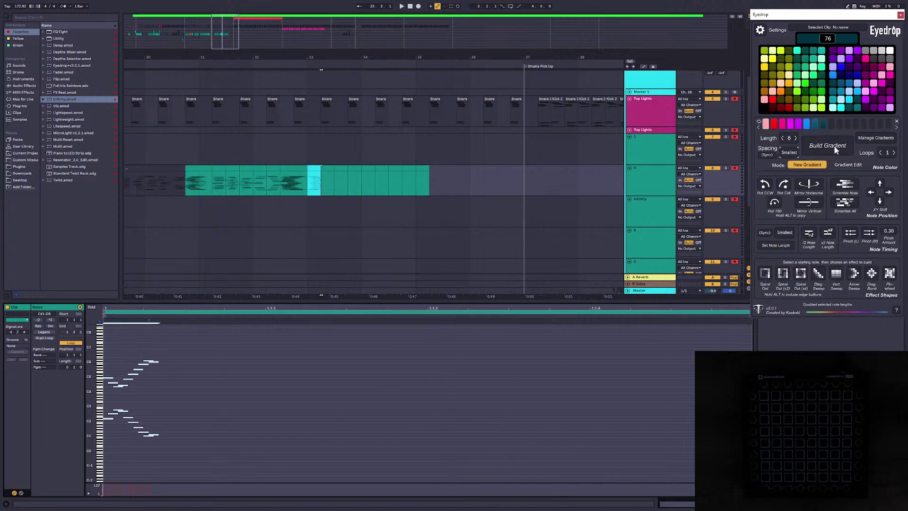
Step: Build the gradient on the doubled-length notes, stretch them nearly to the clip's end, and play the result
drag(229, 323, 726, 348)
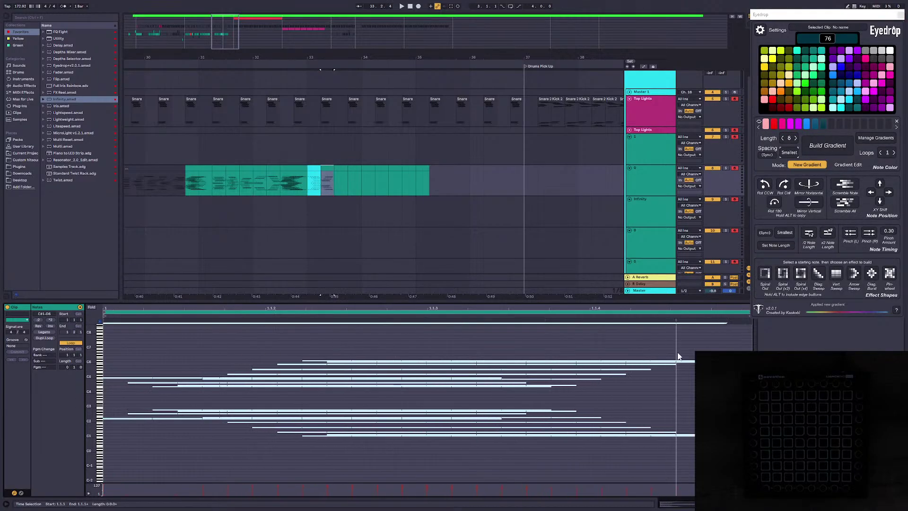
key(space)
key(space)
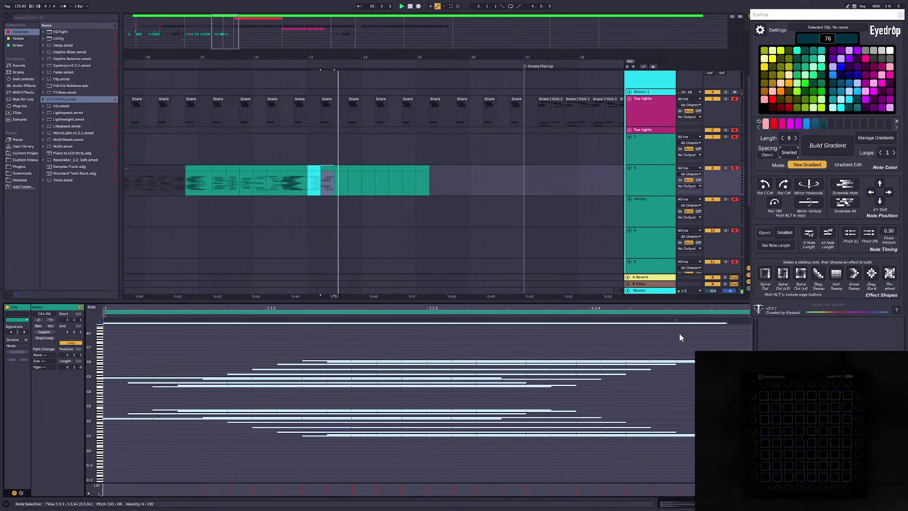
key(space)
key(space)
key(space)
Step: Step-record another path of short notes from the Launchpad into the empty clip at 33.3.1
click(338, 163)
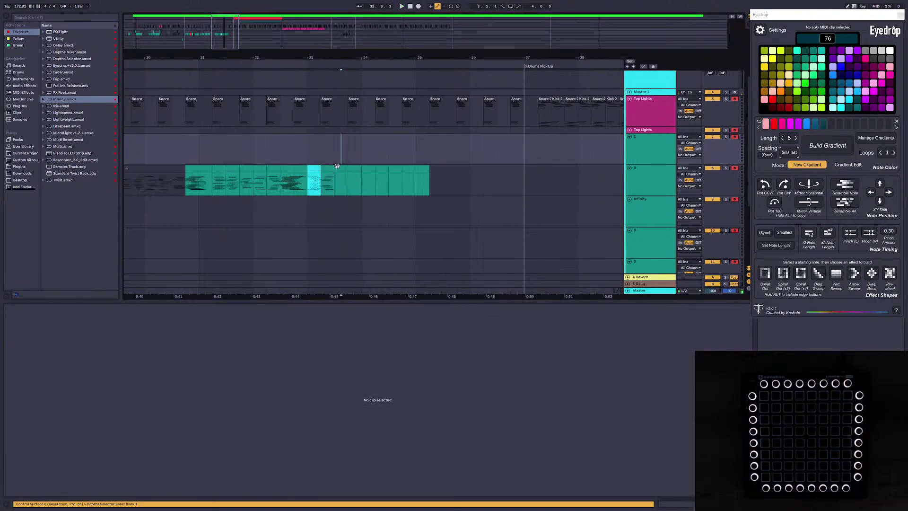
click(340, 168)
click(107, 369)
key(Left)
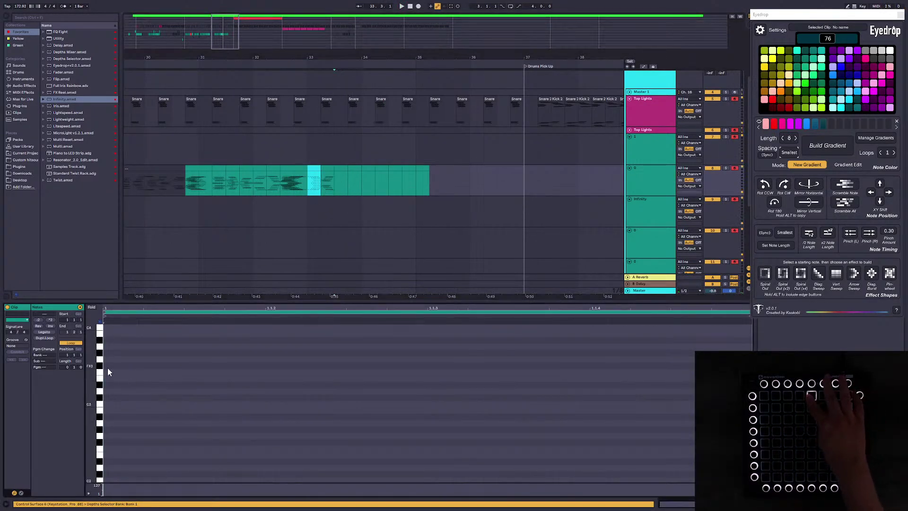
key(Right)
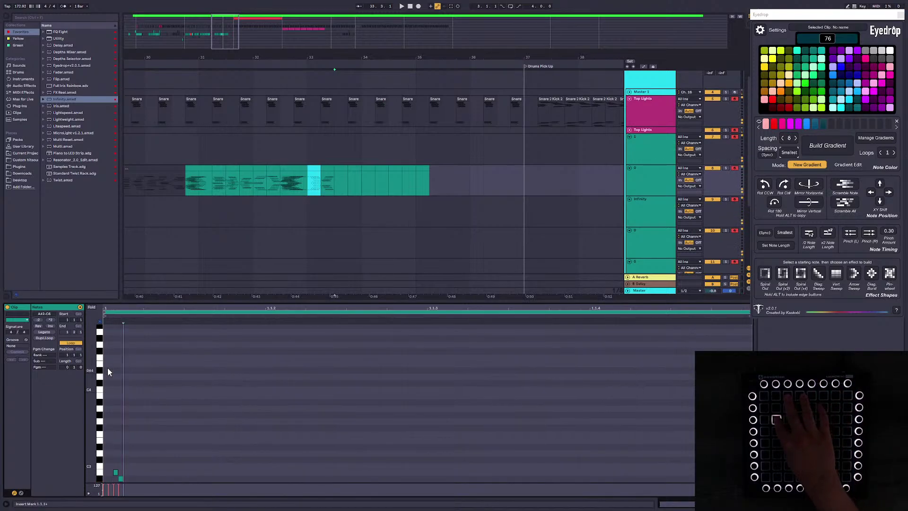
key(Right)
drag(87, 374, 48, 373)
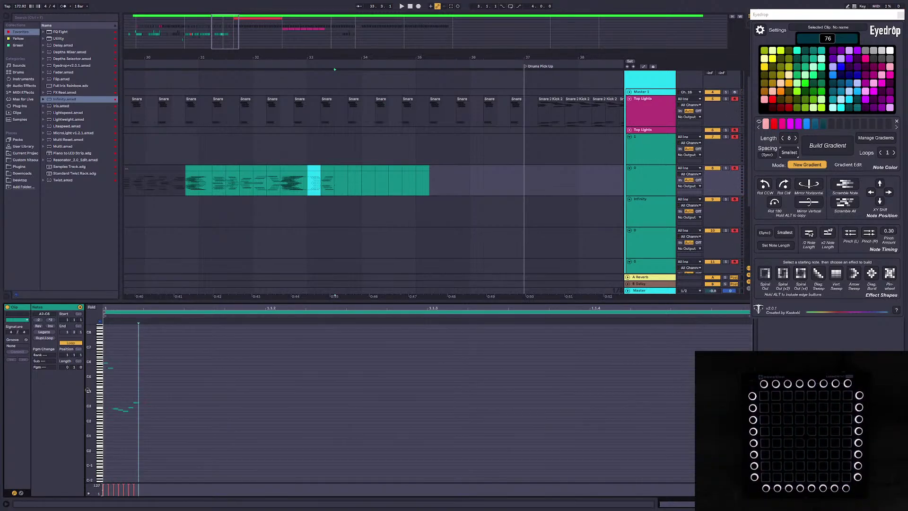
Step: Add a 180-degree rotated copy of the new notes and build the eight-color gradient on them
drag(241, 466, 103, 350)
alt+click(774, 203)
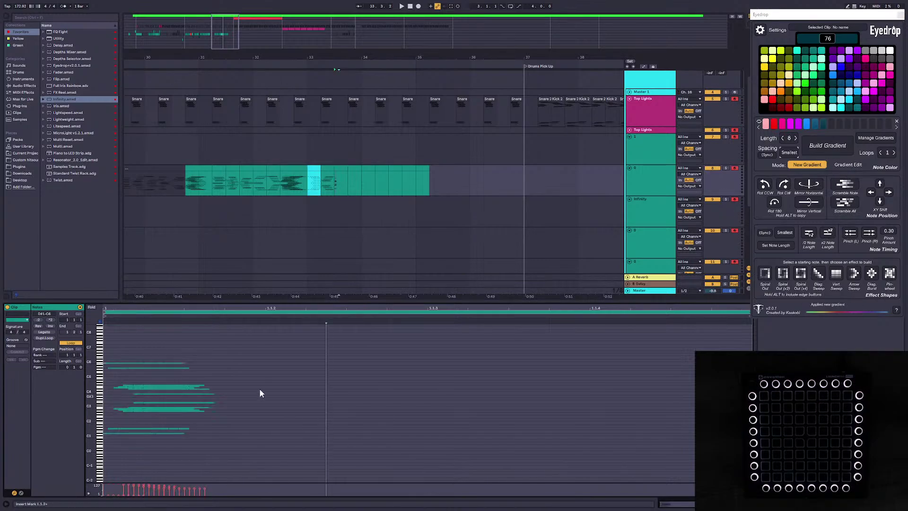
Step: Play the two newly filled clips repeatedly from 33.2.1 to check their light animations
click(327, 189)
click(320, 184)
key(space)
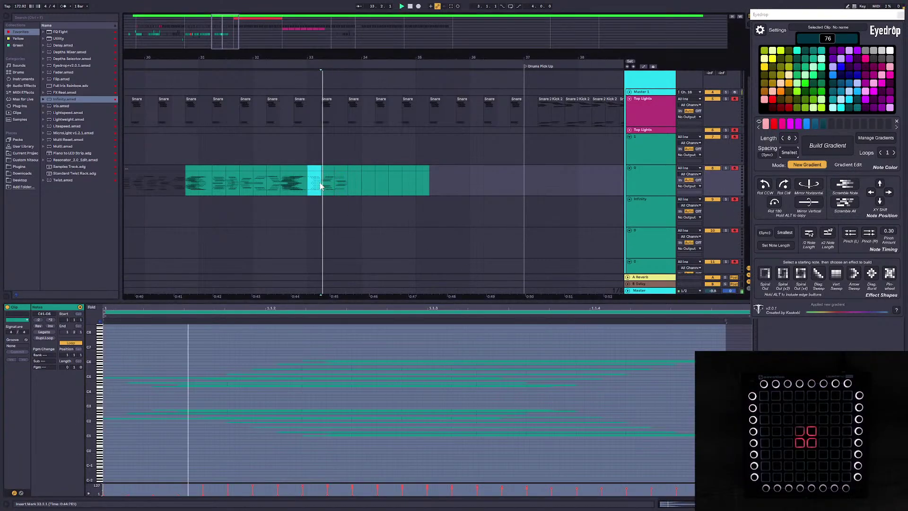
key(space)
key(space)
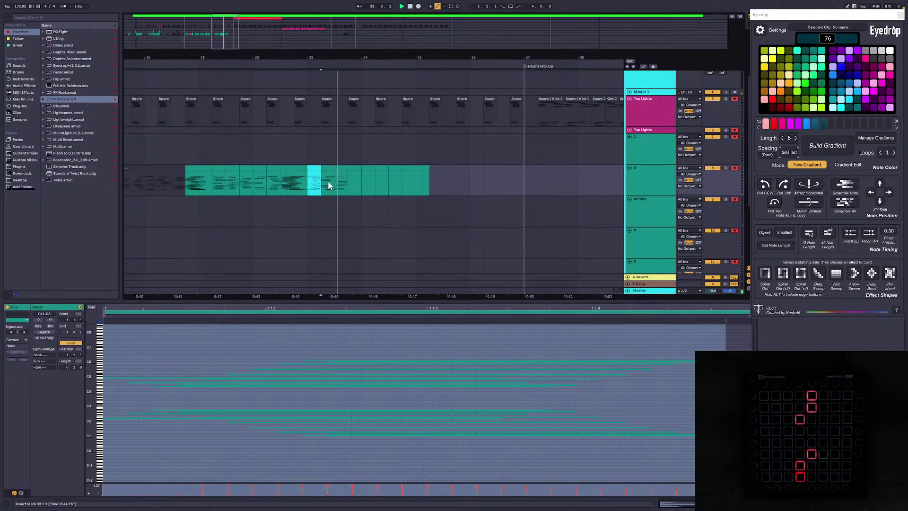
Step: Step-record a path of short notes from the Launchpad into the empty clip at 33.4.1
click(341, 168)
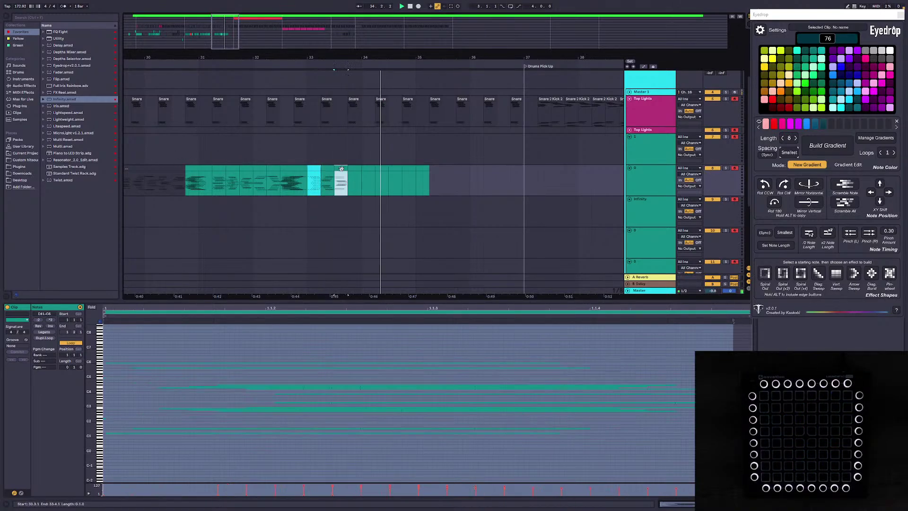
click(354, 167)
key(space)
click(106, 361)
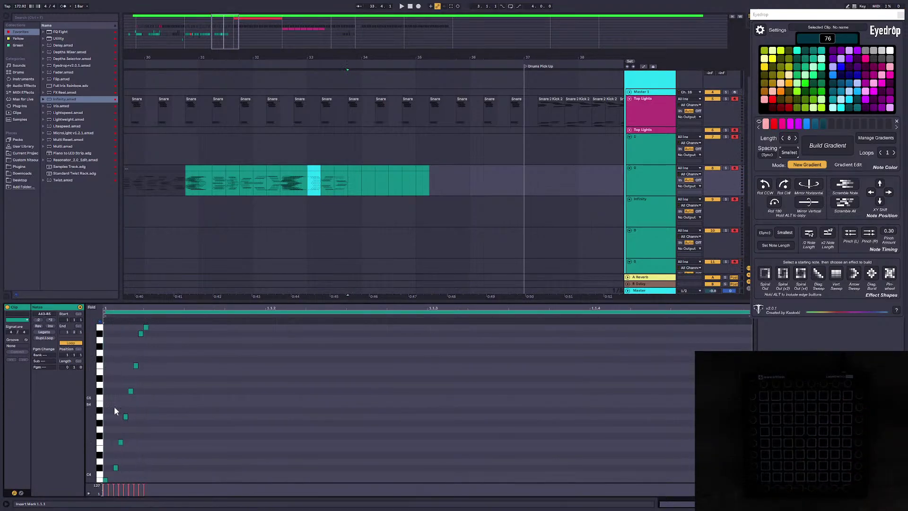
drag(99, 436, 42, 436)
Step: Add a 180-degree rotated copy of the recorded notes and build the eight-color gradient on them at doubled note length
drag(104, 420, 201, 352)
alt+click(775, 204)
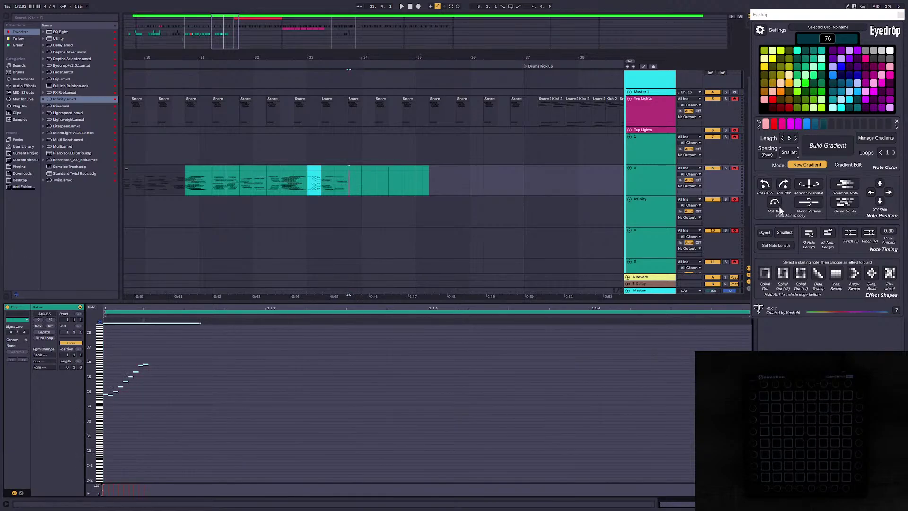
click(248, 342)
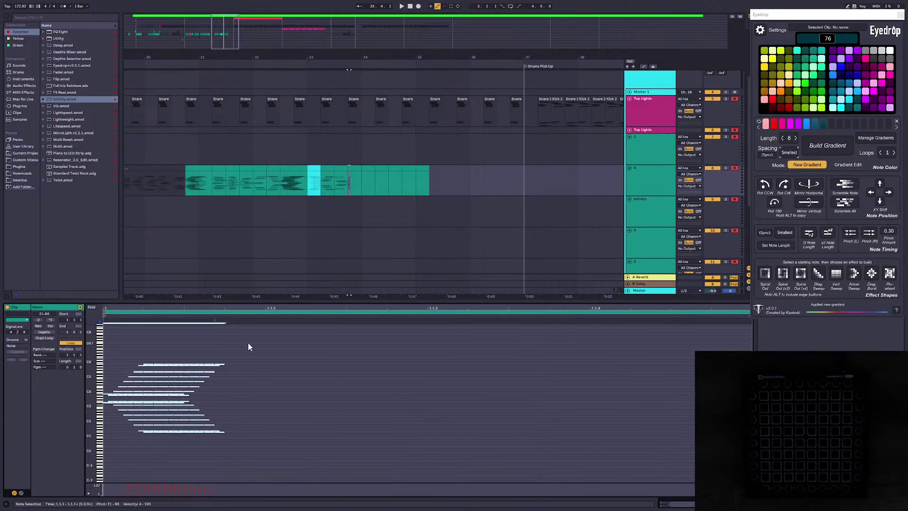
Step: Stretch the gradient notes nearly to the end of the 33.4.1 clip and play the sequence from 33.2.1
drag(249, 318, 690, 343)
click(329, 182)
key(space)
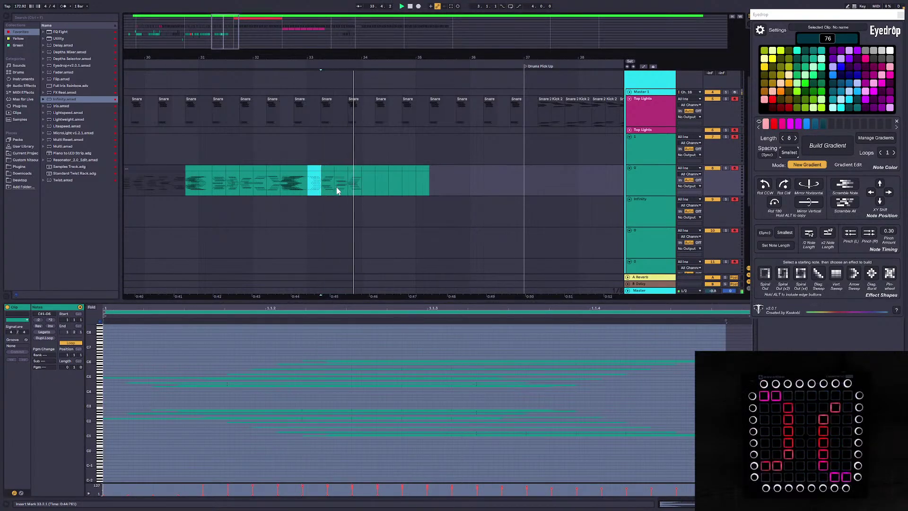
key(space)
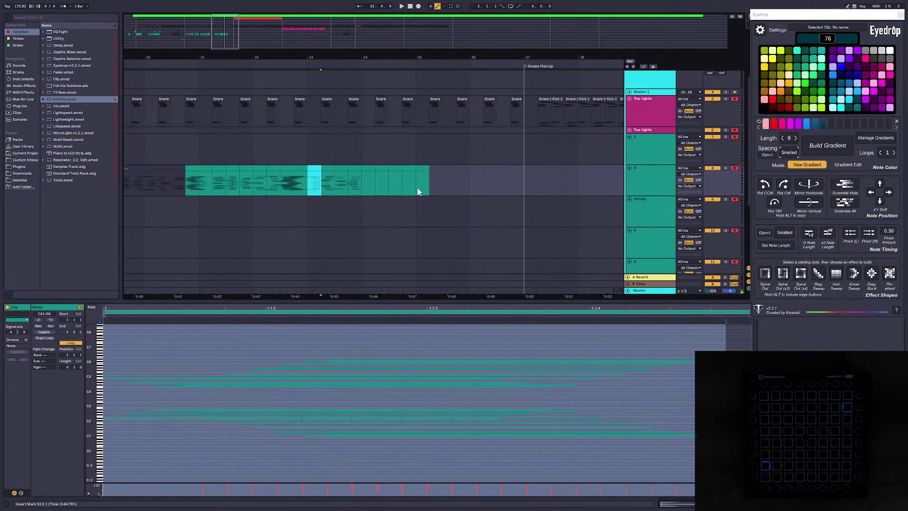
Step: Step-record another path of short notes from the Launchpad into the empty clip at 34.1.1
click(362, 167)
click(112, 357)
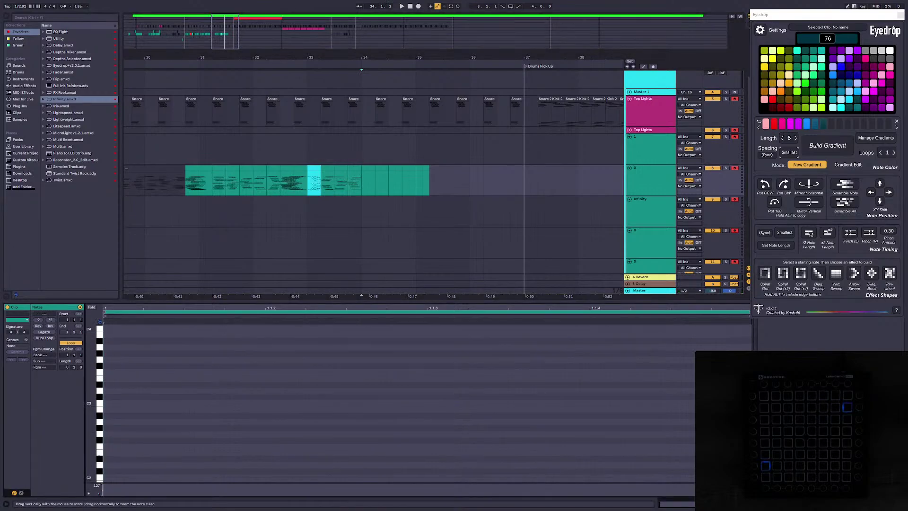
drag(100, 365, 62, 365)
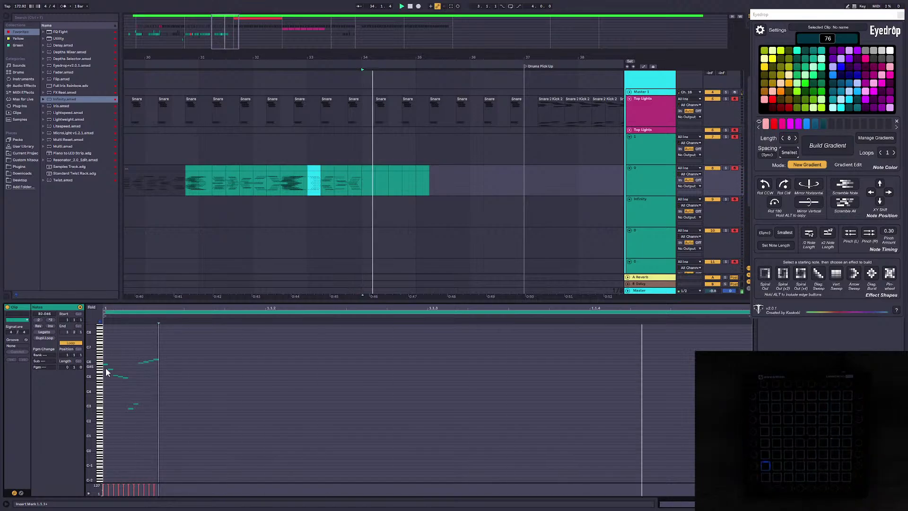
key(space)
Step: Add a 180-degree rotated copy of the 34.1.1 notes and build the eight-color gradient on them at doubled note length
drag(214, 435, 104, 351)
alt+click(775, 203)
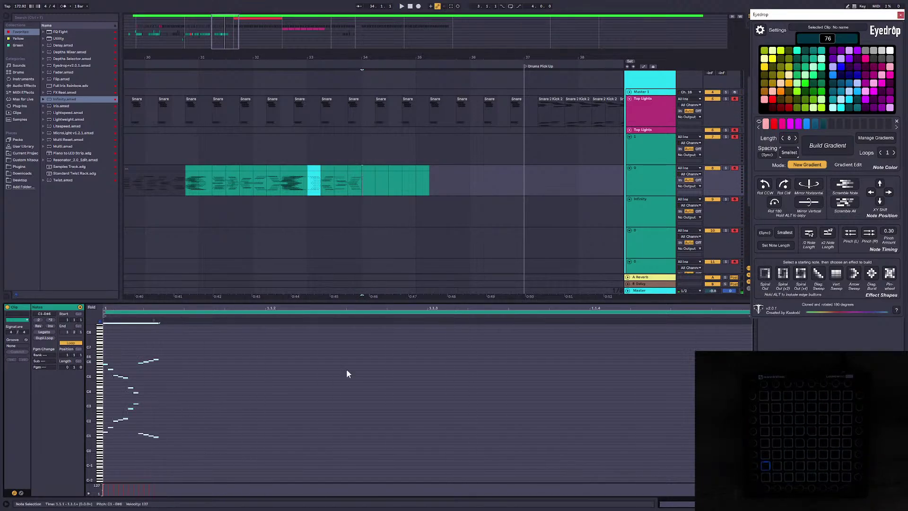
click(828, 232)
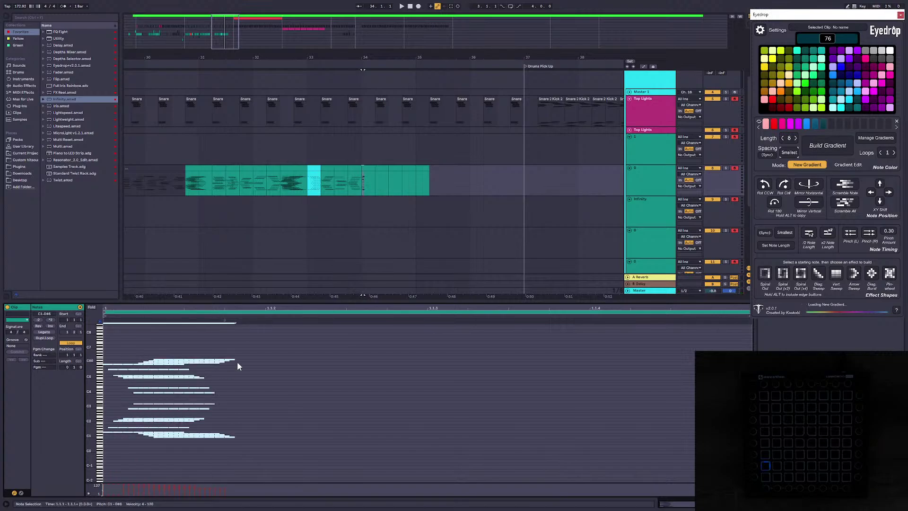
Step: Stretch the gradient notes nearly to the clip's end and play the clip at 34.1.1
drag(225, 322, 680, 322)
key(space)
key(space)
key(space)
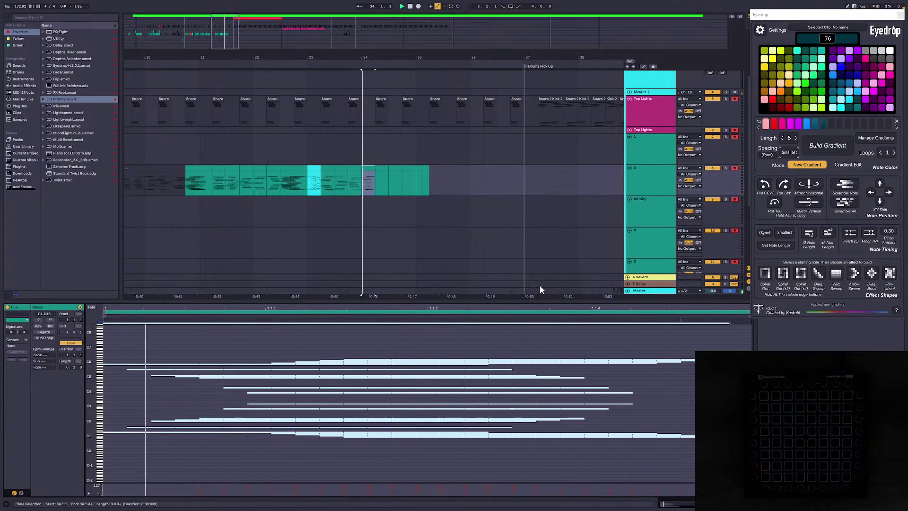
key(space)
key(space)
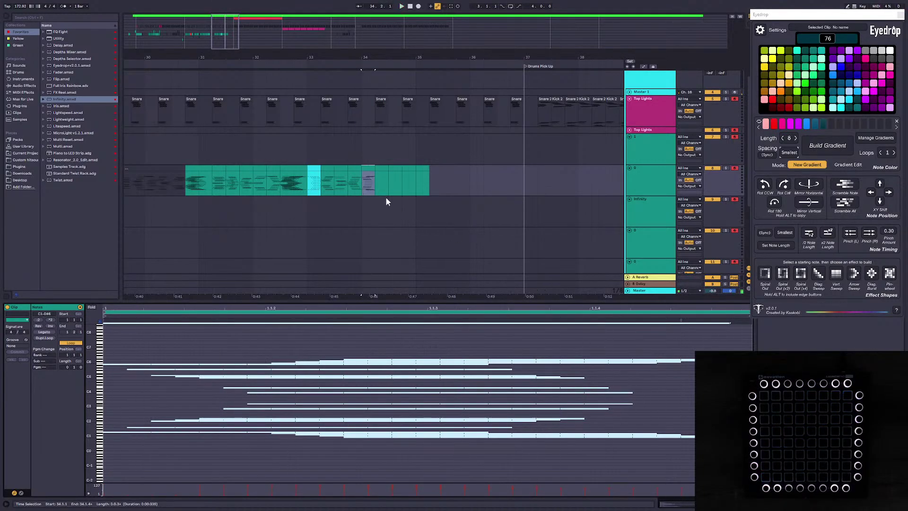
Step: Play the light sequence from 33.2.1 and again from the clip at 34.1.1 to check the animations
key(space)
click(321, 185)
key(space)
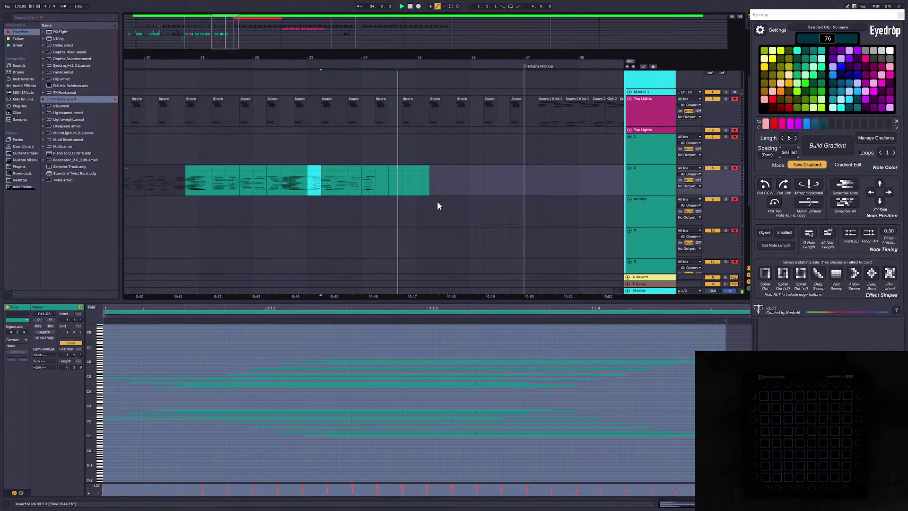
click(381, 168)
click(372, 168)
key(space)
key(space)
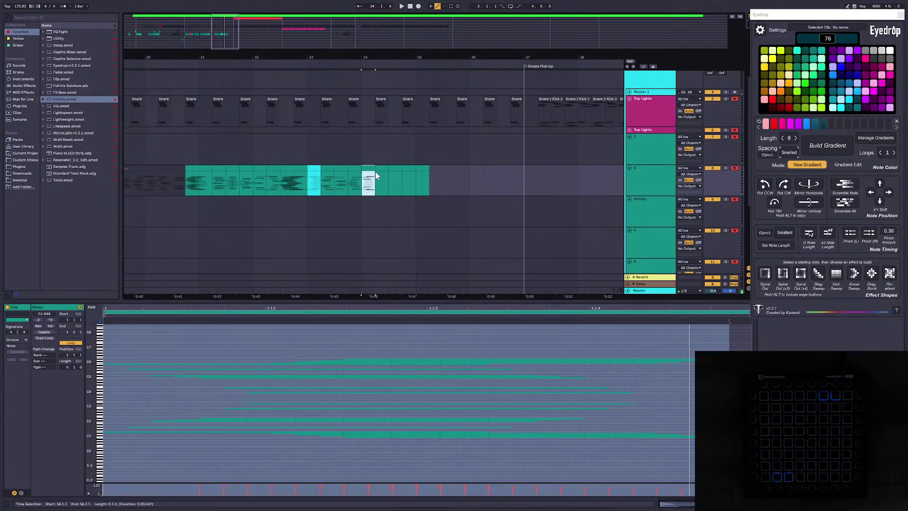
Step: Step-record a path of short notes from the Launchpad into the empty clip at 34.2.1
key(space)
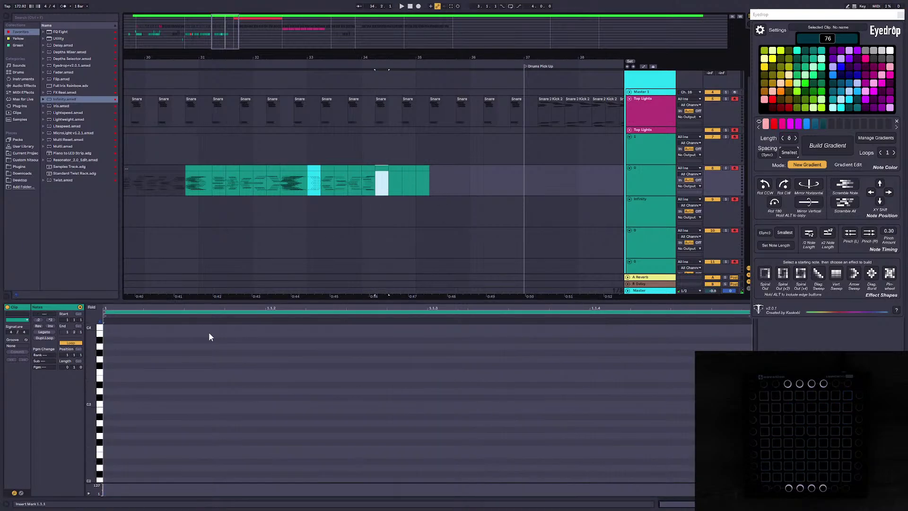
click(112, 354)
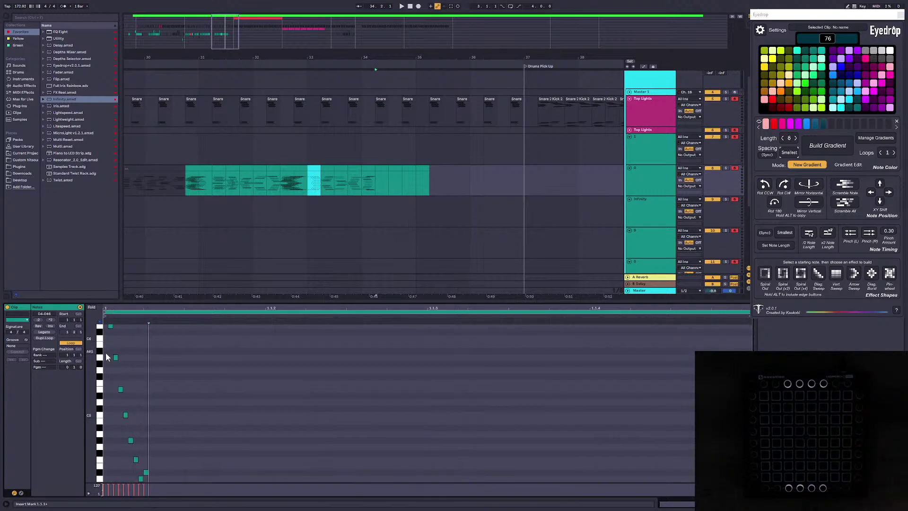
drag(92, 356, 71, 355)
Step: Add a 180-degree rotated copy of the 34.2.1 notes and build the eight-color gradient on them at doubled note length
key(ctrl+a)
alt+click(776, 203)
click(774, 203)
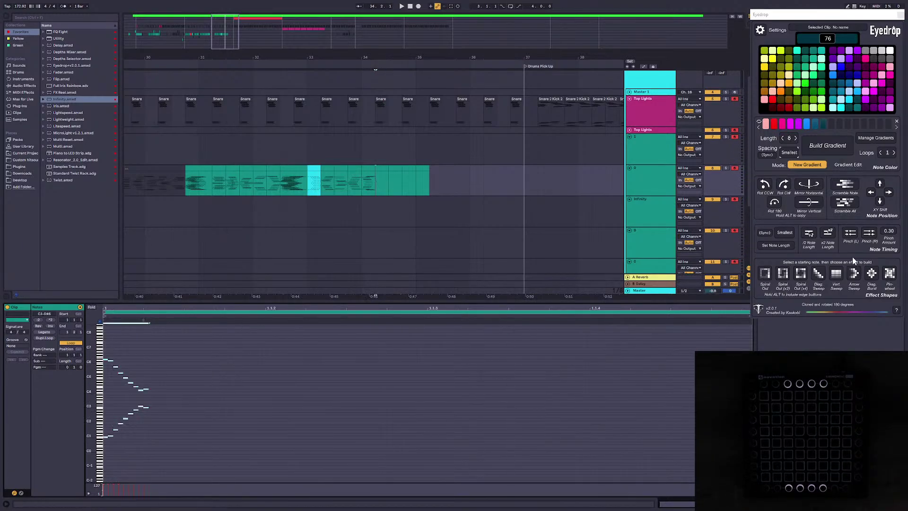
click(834, 166)
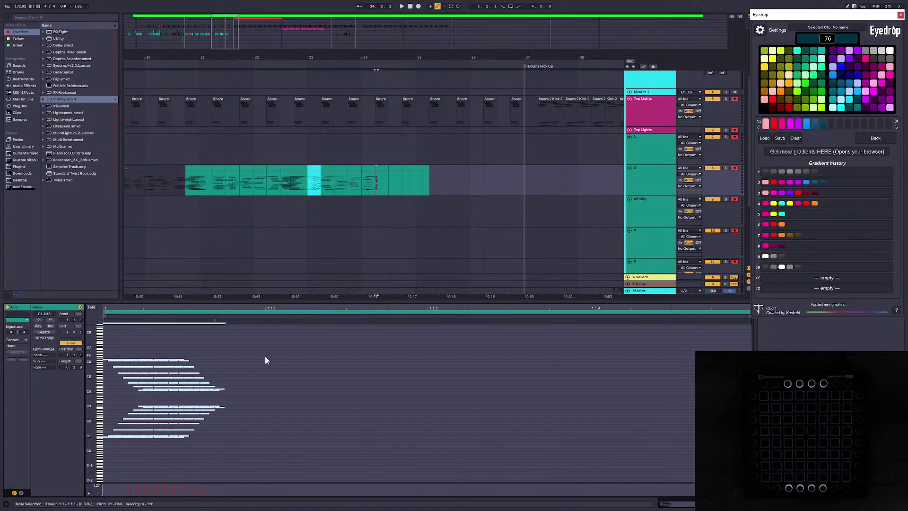
Step: Play the light sequence from 33.1.1 to check how the filled clips follow each other
click(310, 183)
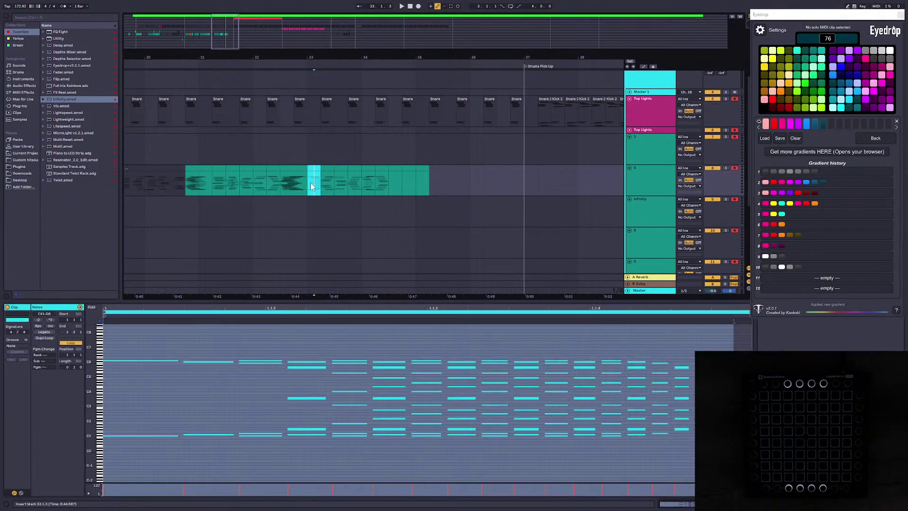
key(space)
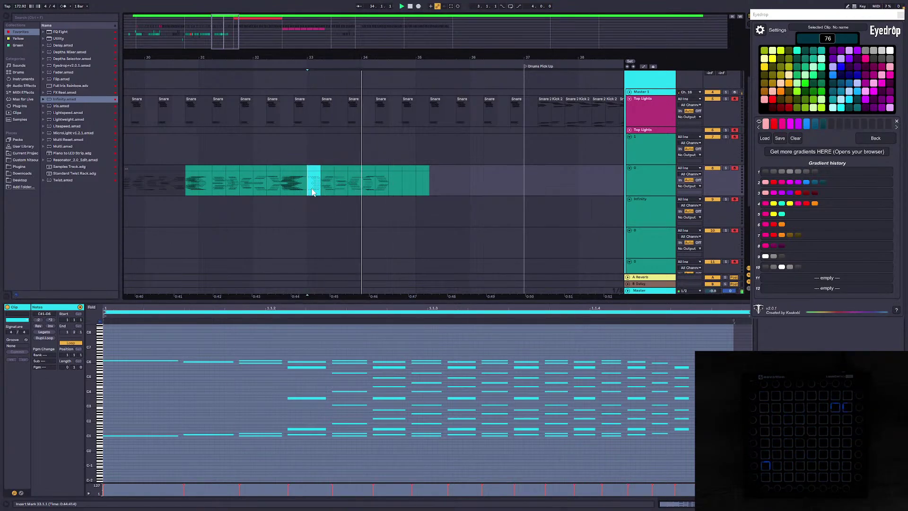
key(space)
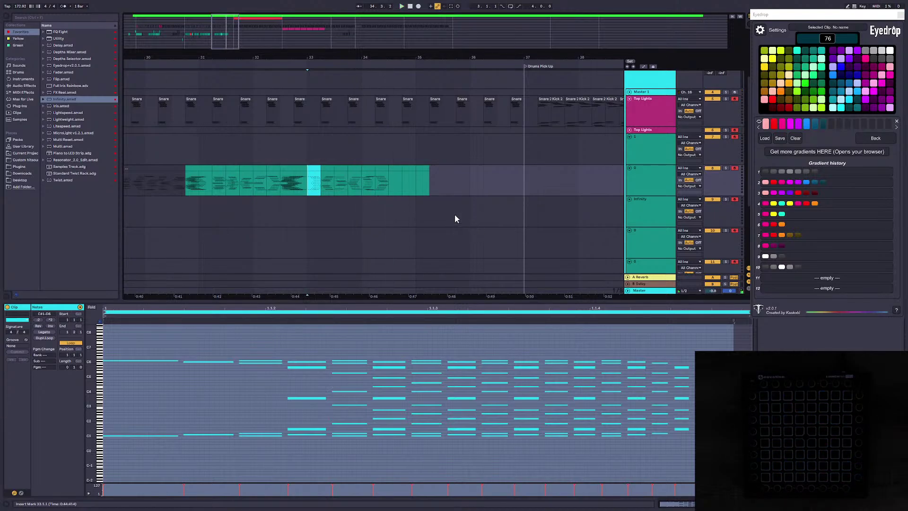
key(space)
Step: Save the Set and step-record a path of short notes from the Launchpad into the empty clip at 34.3.1
double_click(398, 173)
click(115, 367)
key(ctrl+s)
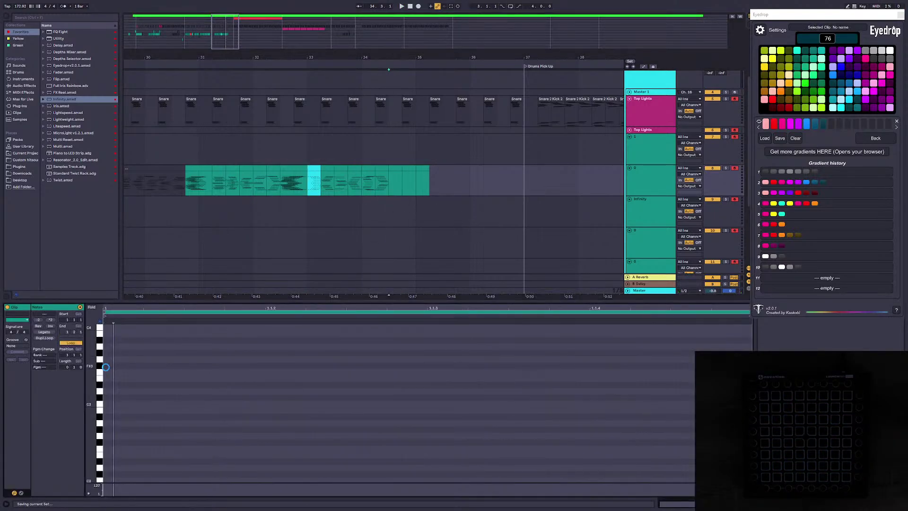
drag(99, 382, 100, 394)
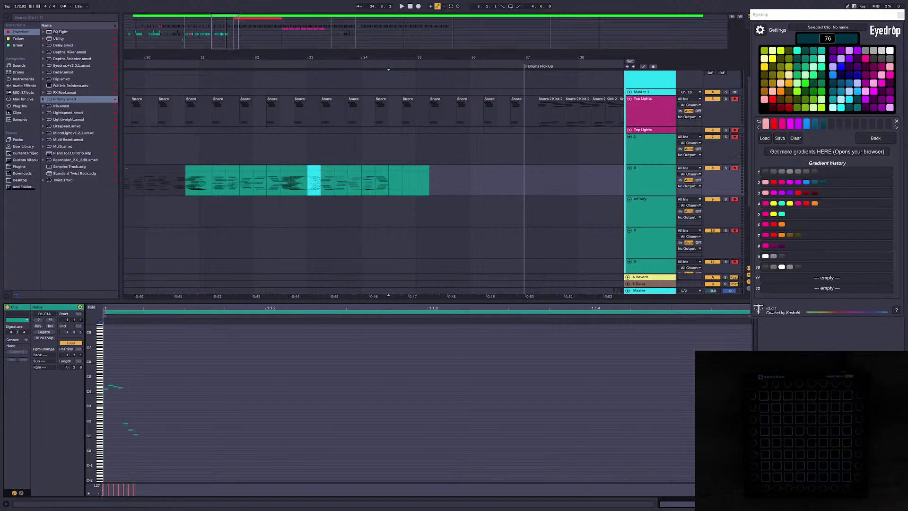
Step: Close the gradient history, add a 180-degree rotated copy of the notes, and build the eight-color gradient at doubled note length
key(ctrl+a)
click(875, 140)
alt+click(773, 203)
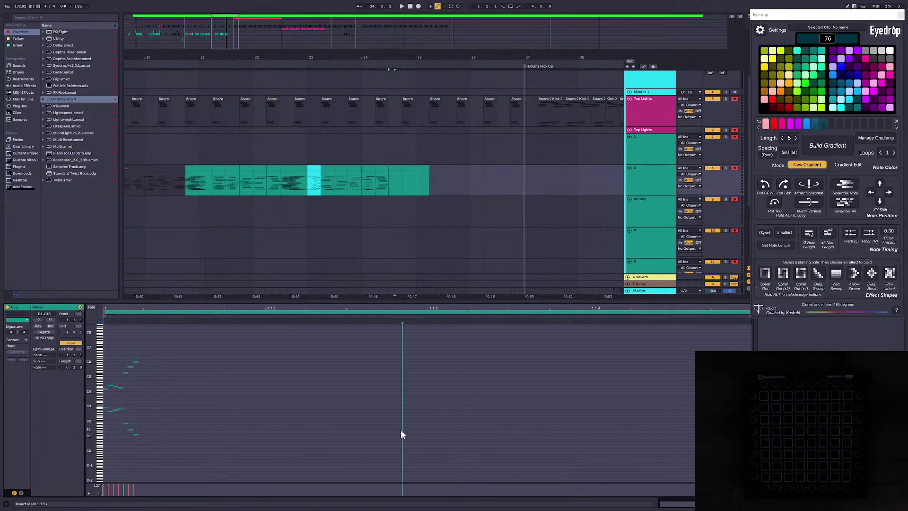
click(830, 151)
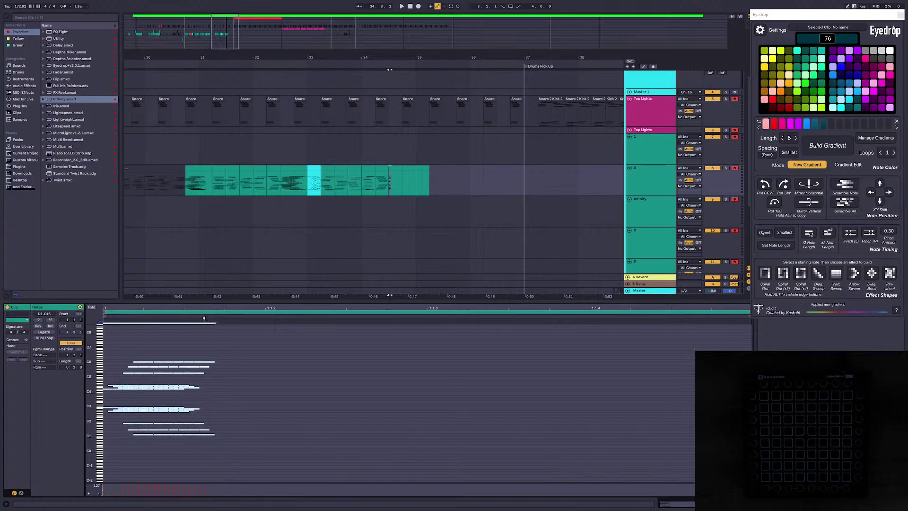
Step: Stretch the gradient notes nearly to the end of the 34.3.1 clip and play on through the clip at 35.1.1
drag(205, 319, 670, 350)
key(space)
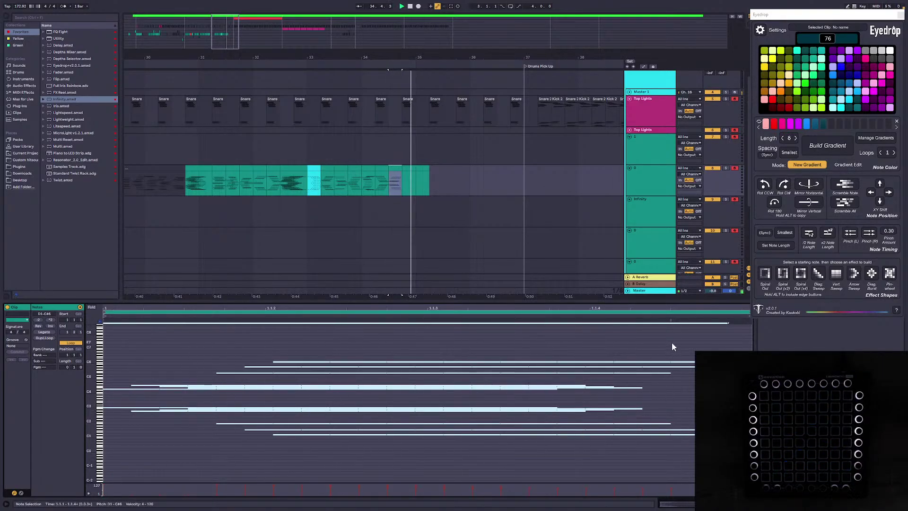
click(409, 184)
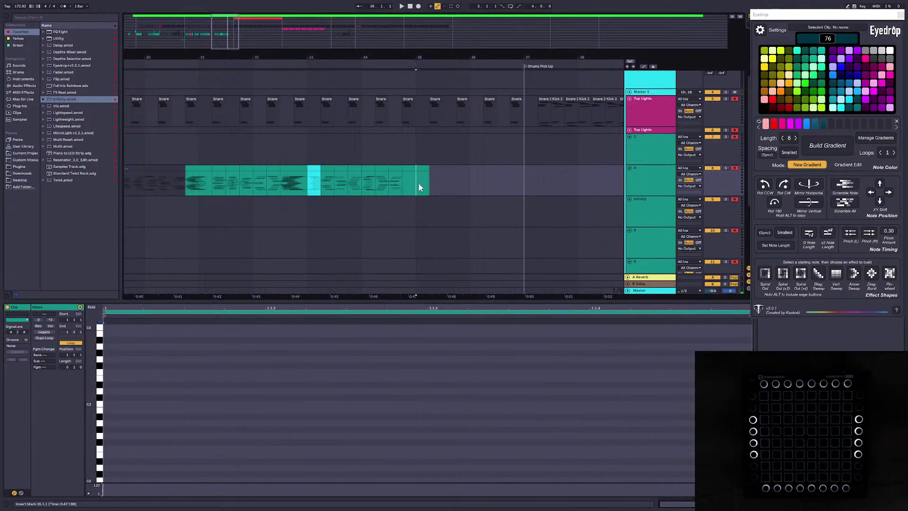
key(space)
drag(419, 184, 439, 182)
key(space)
key(space)
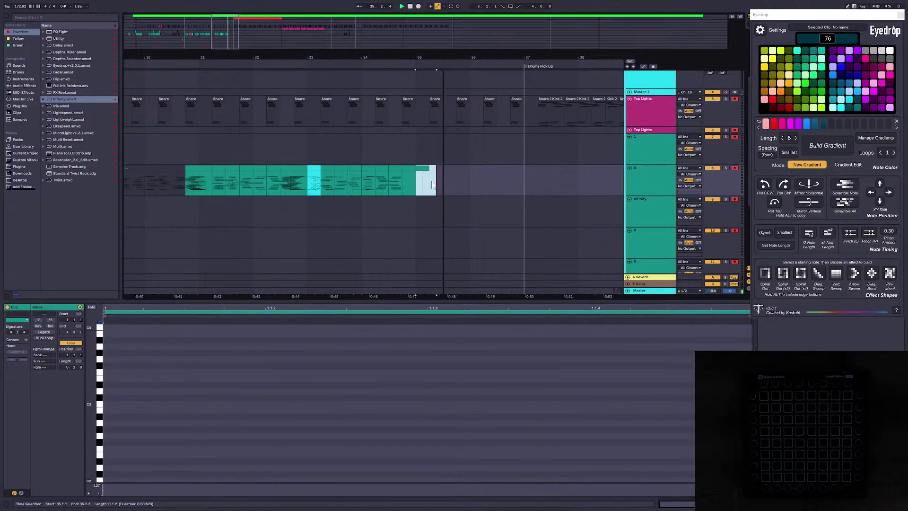
Step: Replay the passage from 34.3.1 to check the new light animation
click(399, 186)
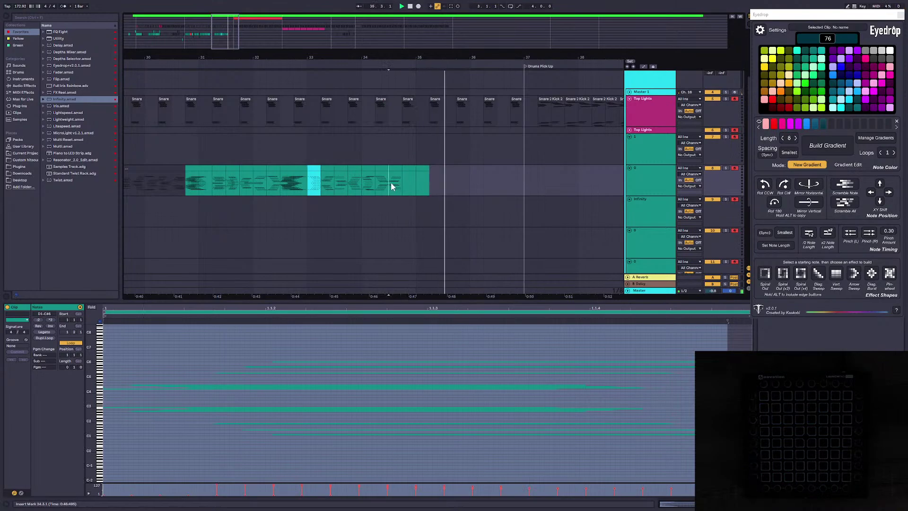
click(392, 189)
key(space)
key(space)
key(space)
Step: Step-record a path of short notes into the empty clip at 34.4.1 and add a 180-degree rotated copy of them
double_click(406, 175)
click(117, 370)
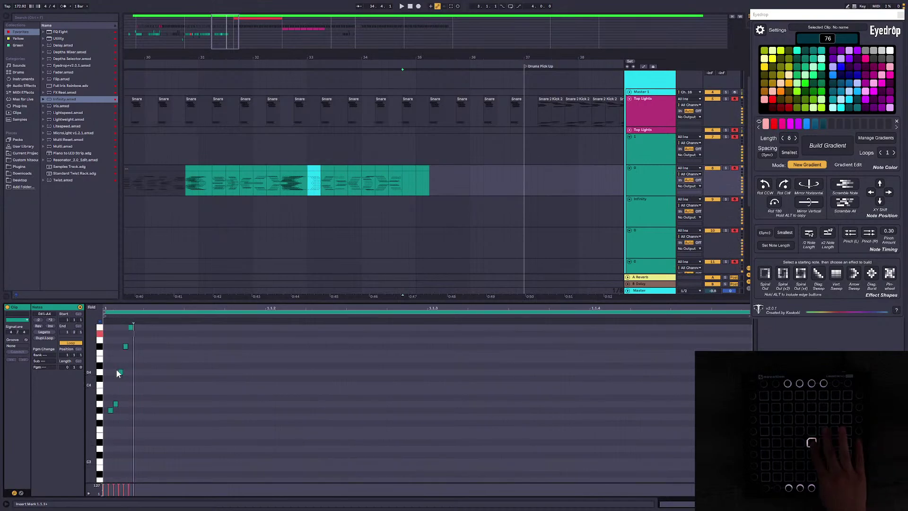
drag(90, 384, 71, 384)
drag(182, 442, 67, 371)
alt+click(773, 204)
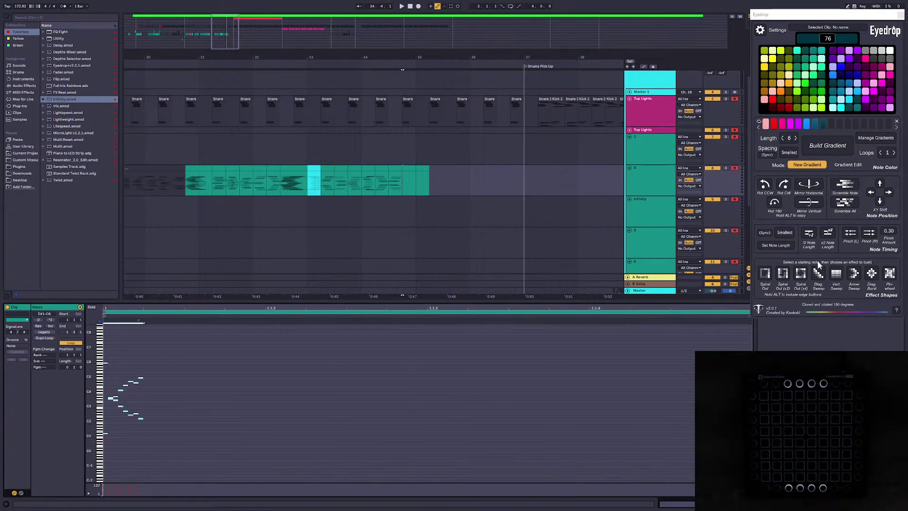
Step: Build the gradient on the doubled-length 34.4.1 notes, stretch them nearly to the clip's end, and play the result
mouse_move(209, 320)
mouse_down()
mouse_move(692, 356)
mouse_move(656, 358)
mouse_up()
key(space)
key(space)
key(space)
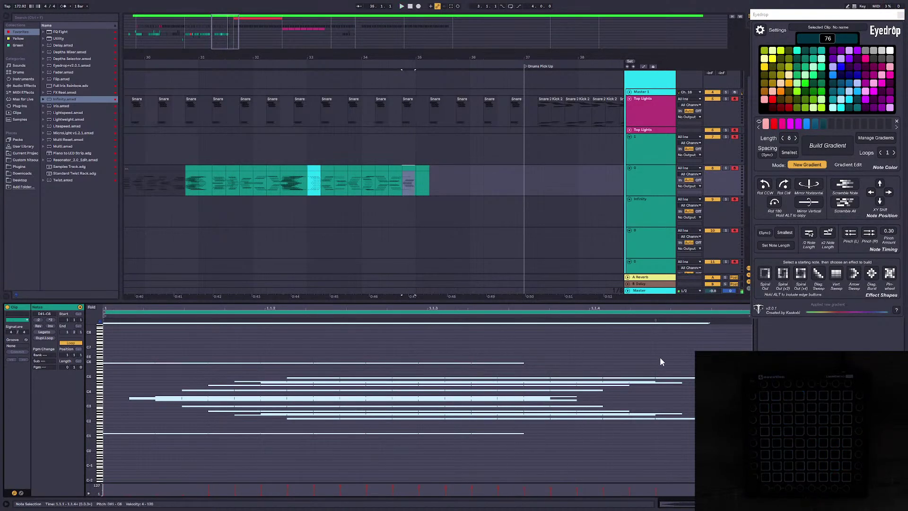
key(space)
Step: Step-record a longer path of short notes into the empty clip at 35.1.1 and add vertically mirrored copies of them
click(423, 168)
click(108, 360)
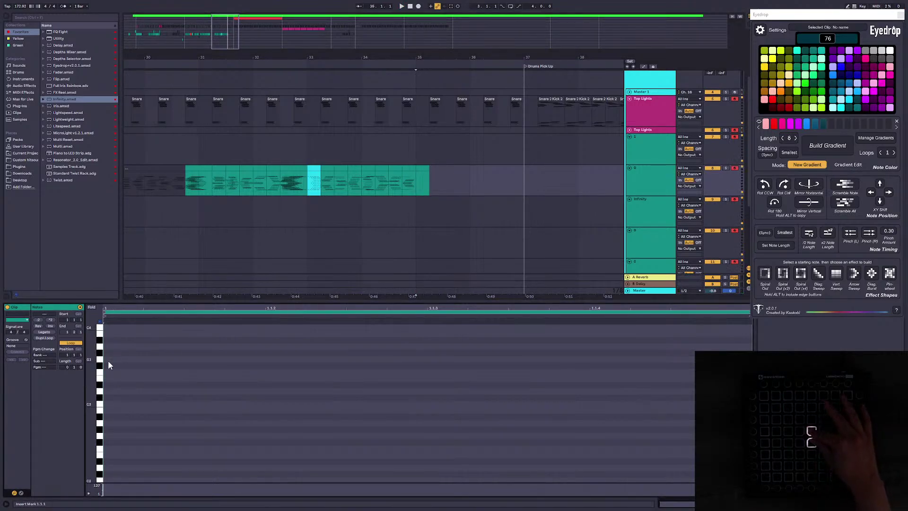
key(Right)
key(Right)
key(Right)
key(Right)
key(Right)
key(Right)
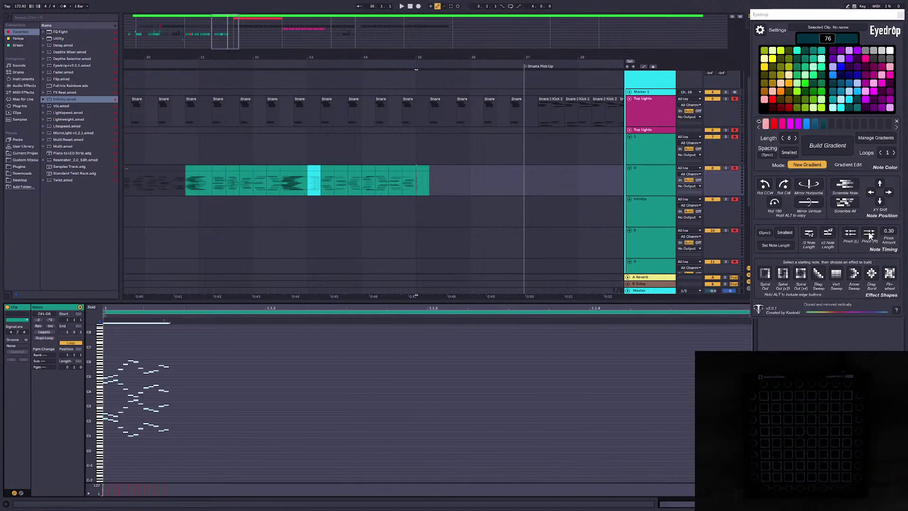
Step: Build the eight-color gradient on the mirrored notes in the clip at 35.1.1
click(824, 148)
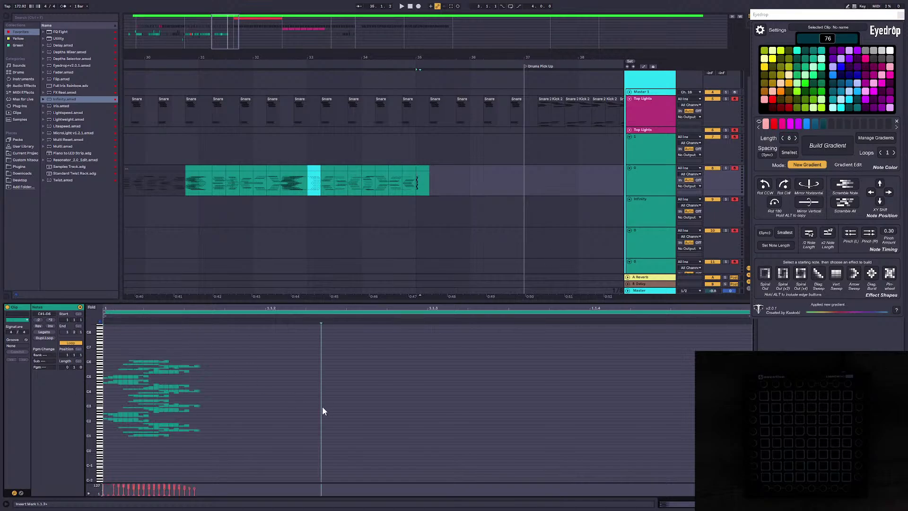
Step: Double the length of the 35.1.1 notes, rebuild their eight-color gradient, and stretch them nearly to the clip's end
click(829, 233)
click(813, 150)
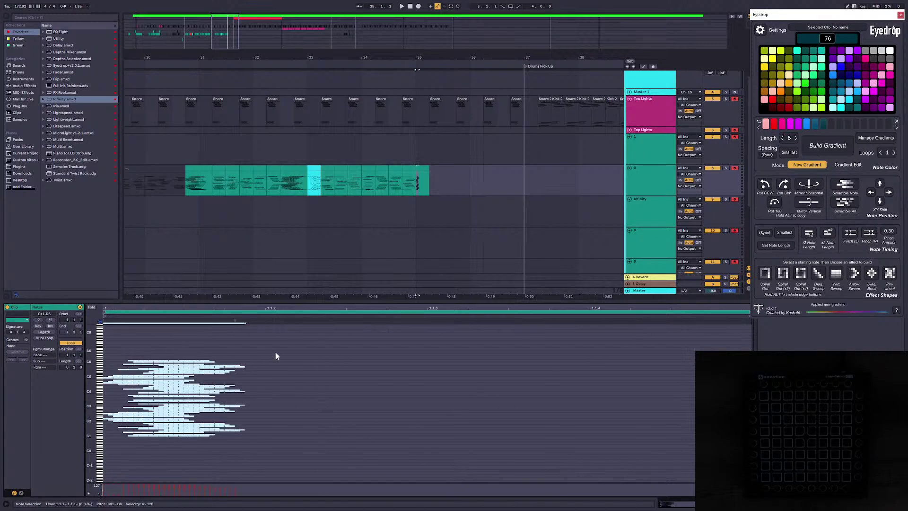
key(space)
key(space)
key(space)
drag(237, 321, 656, 334)
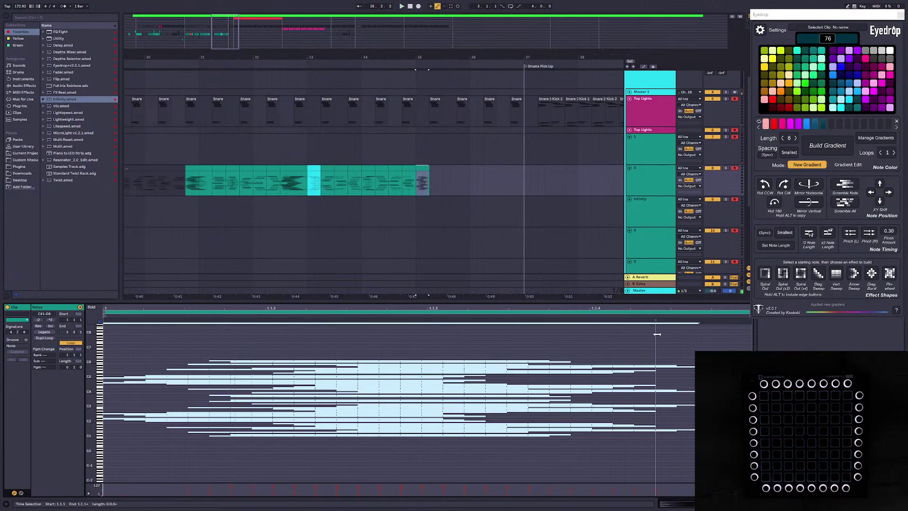
Step: Play the arrangement from 34.4.1 through the clip at 35.1.1 to judge the animation
click(404, 184)
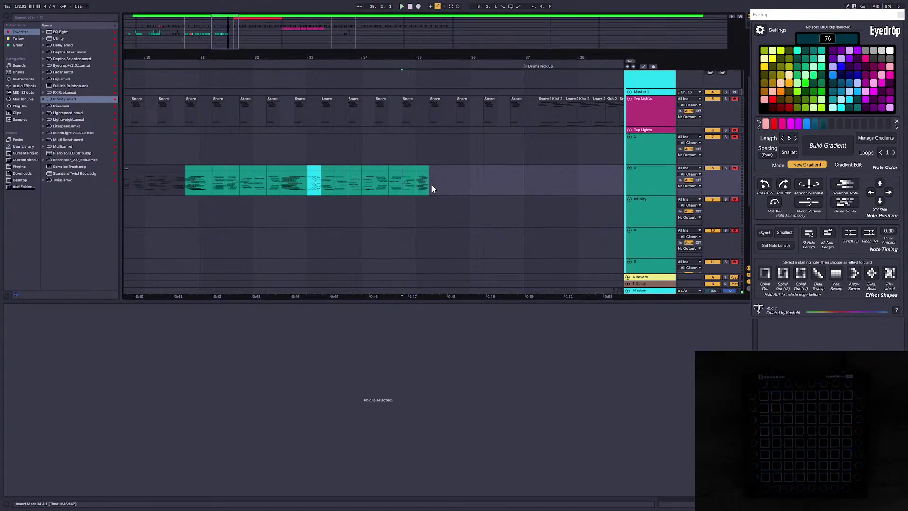
click(428, 184)
click(634, 358)
click(404, 182)
key(space)
key(space)
Step: Replace the 35.1.1 notes with a newly step-recorded path, add symmetric copies of it, and double the note lengths
click(425, 170)
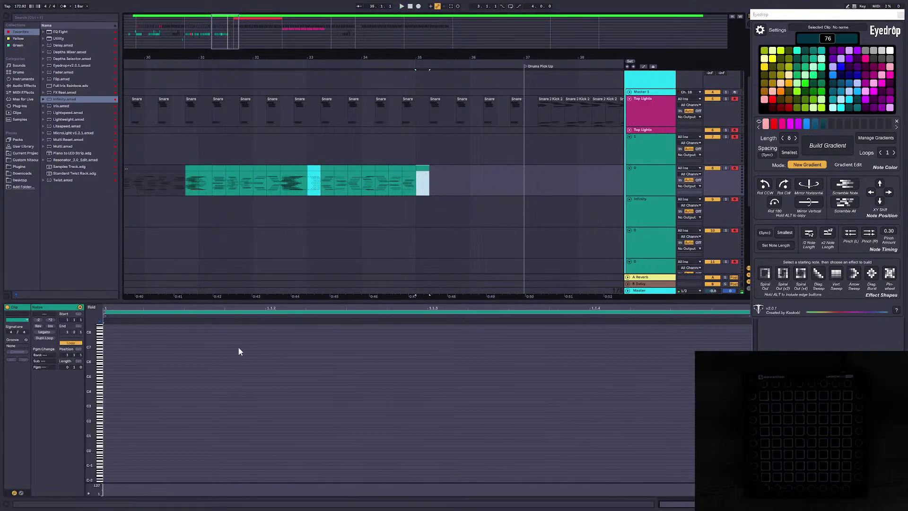
click(122, 381)
key(Left)
key(Left)
key(Left)
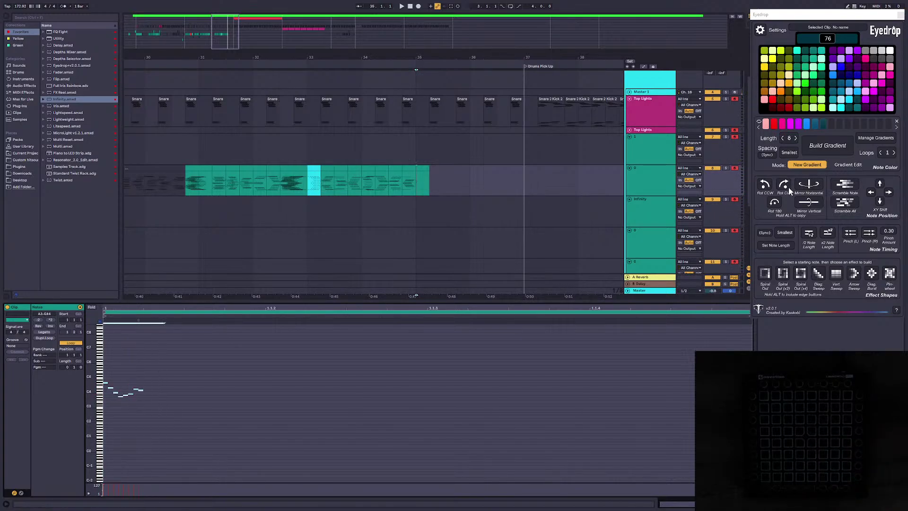
click(420, 418)
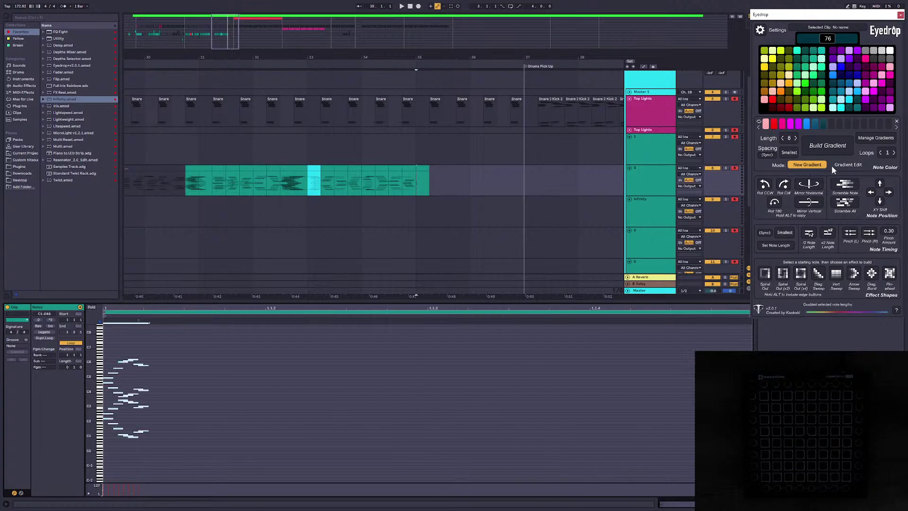
Step: Build the eight-color gradient on the new 35.1.1 notes and stretch them nearly to the clip's end
drag(209, 320, 691, 342)
key(space)
key(space)
key(space)
key(space)
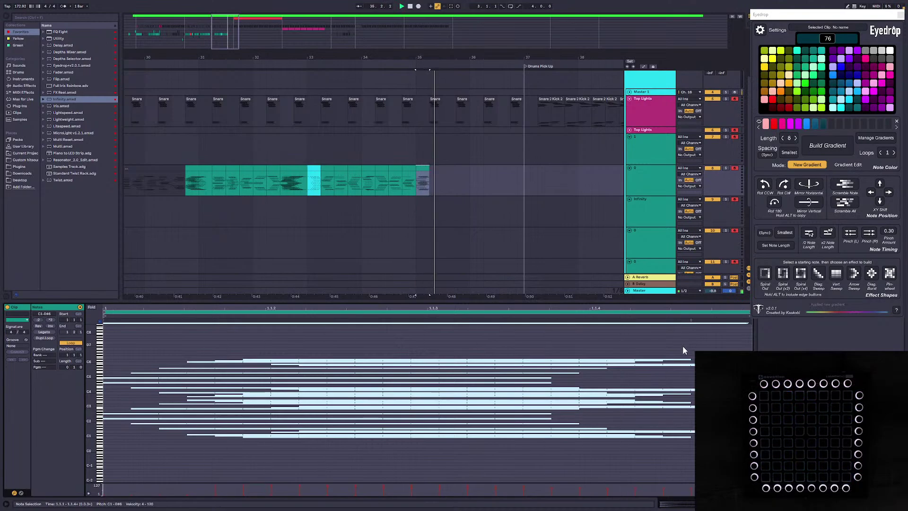
Step: Play the clips at 34.4.1 and 35.1.1 in sequence and compare their notes
click(407, 169)
key(space)
key(space)
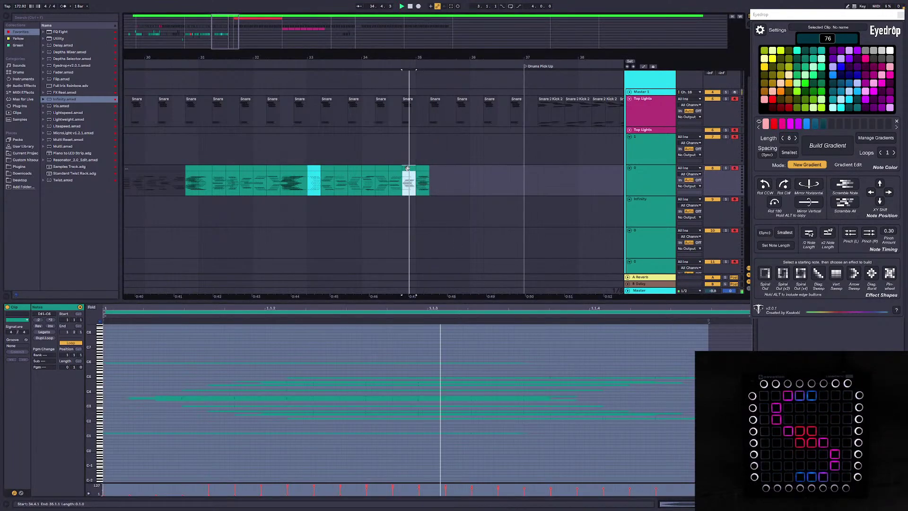
key(space)
click(422, 169)
click(809, 204)
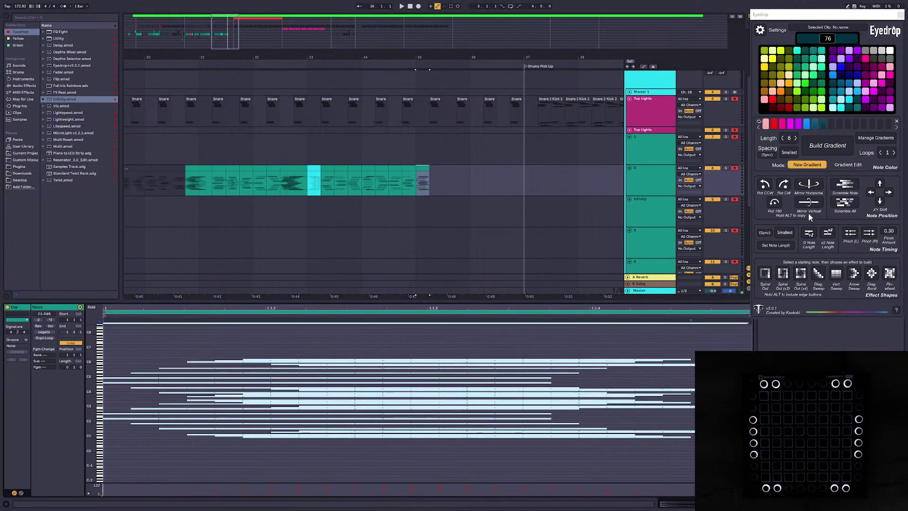
click(783, 184)
click(408, 182)
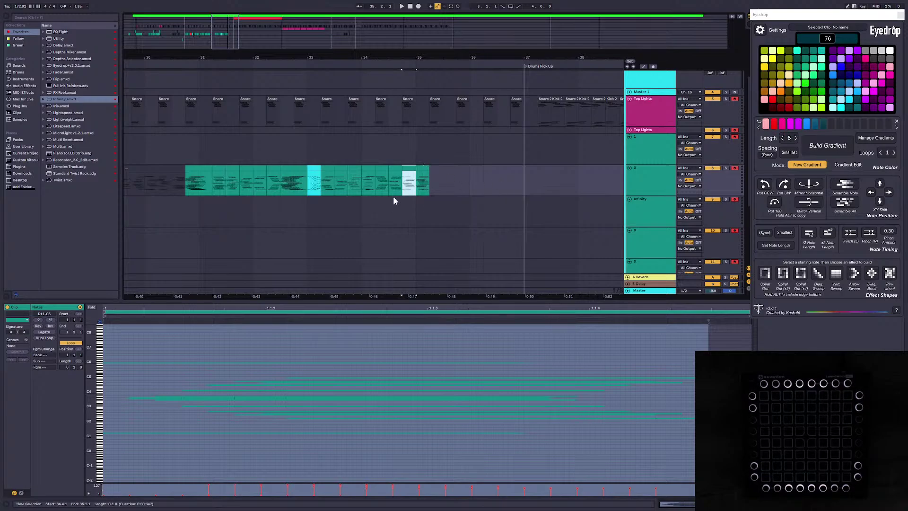
Step: Try joining the 34.4.1 and 35.1.1 clips, duplicating the result to 35.2.1, and rotating the copy's notes 90 degrees clockwise
click(423, 169)
shift+click(411, 168)
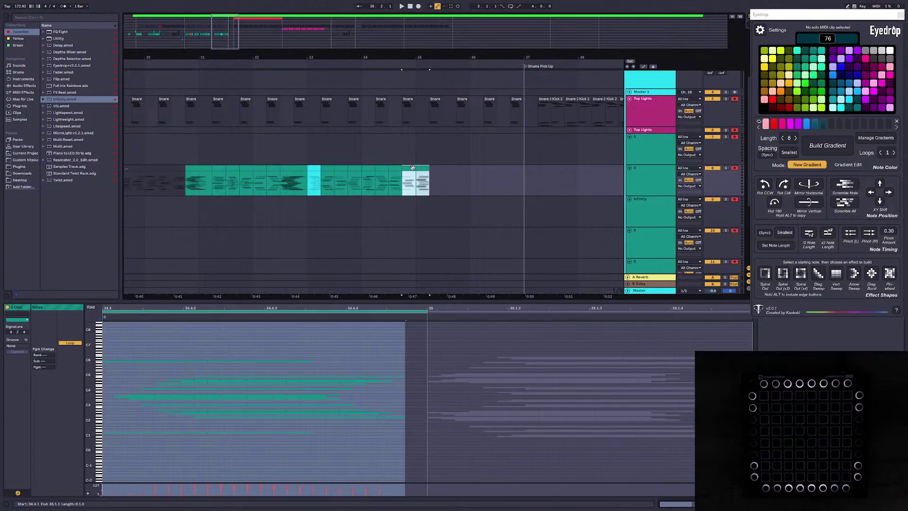
key(ctrl+j)
key(ctrl+d)
click(722, 341)
key(ctrl+a)
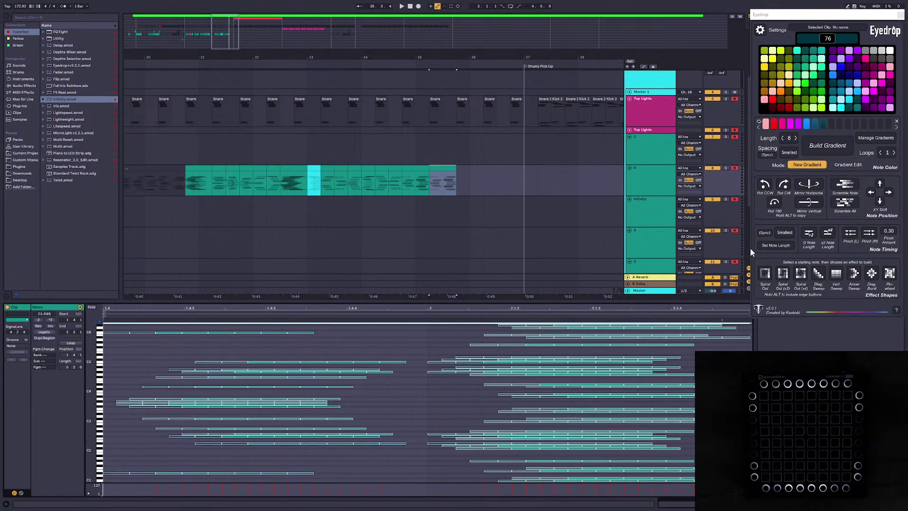
click(785, 189)
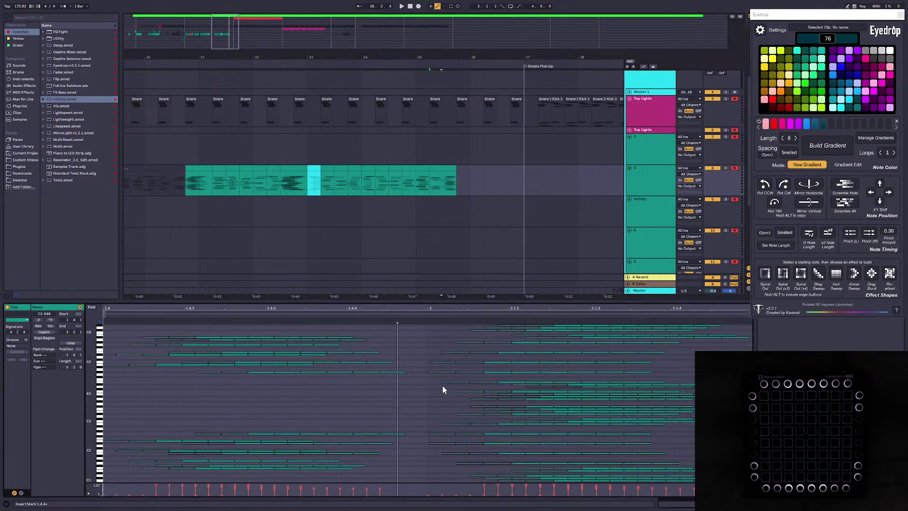
Step: Switch Eyedrop to gradient editing and undo the rotation, duplication and joining of the clips
click(848, 165)
key(ctrl+z)
key(ctrl+z)
key(ctrl+z)
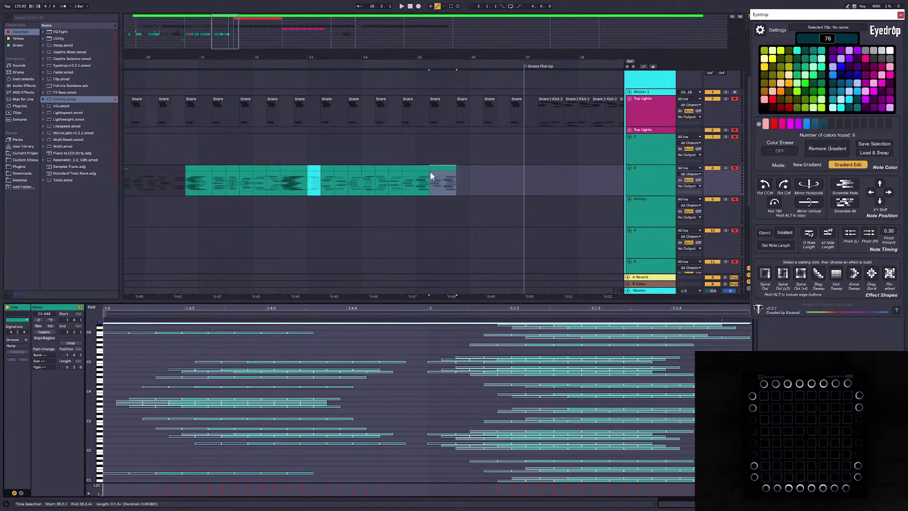
Step: Pinch all notes in the 34.4.1 clip right by 0.30 and all notes in the 35.1.1 clip left by 0.30
click(409, 166)
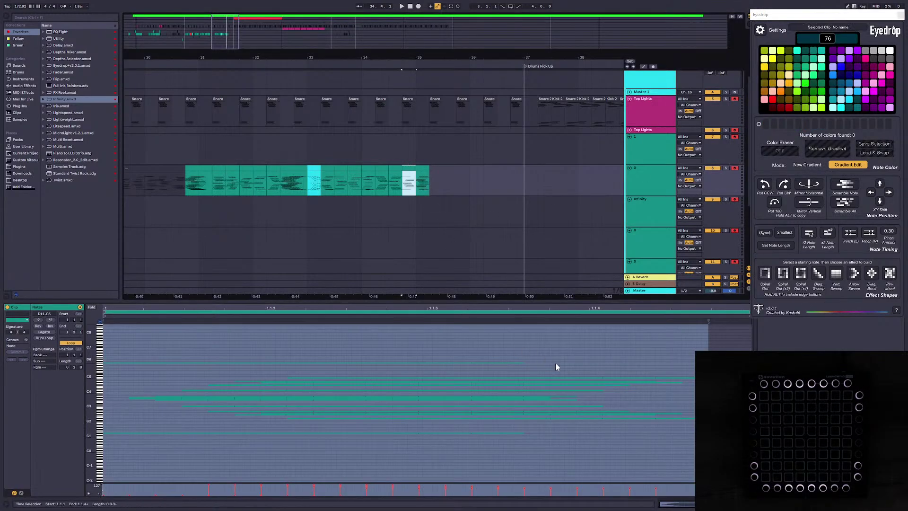
click(555, 363)
key(ctrl+a)
click(869, 233)
click(422, 168)
click(676, 360)
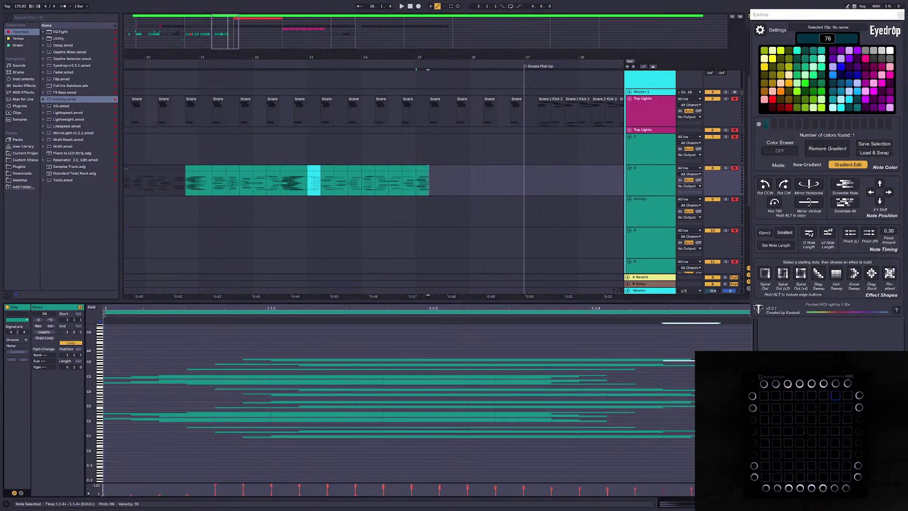
key(ctrl+a)
click(850, 233)
Step: Inspect the pinched notes in both clips and play the sequence from 34.4.1
click(409, 167)
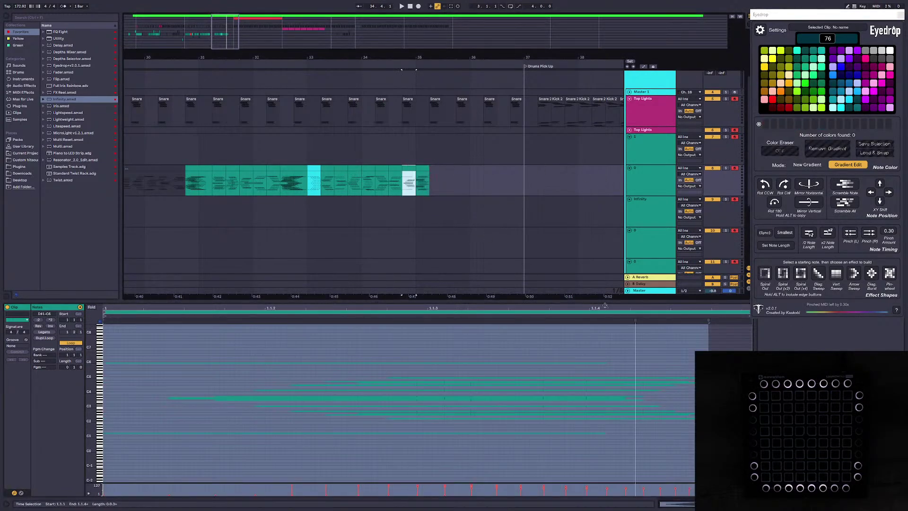
click(422, 167)
click(642, 345)
key(ctrl+a)
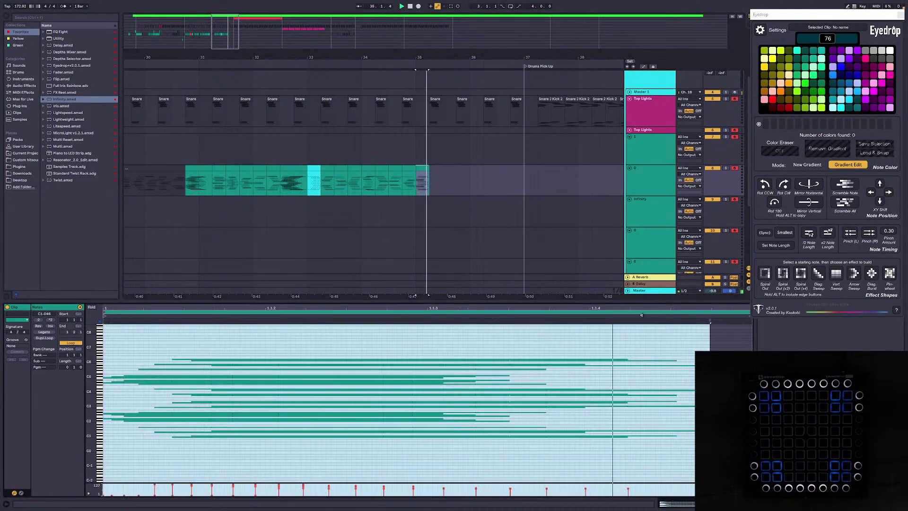
click(411, 166)
key(space)
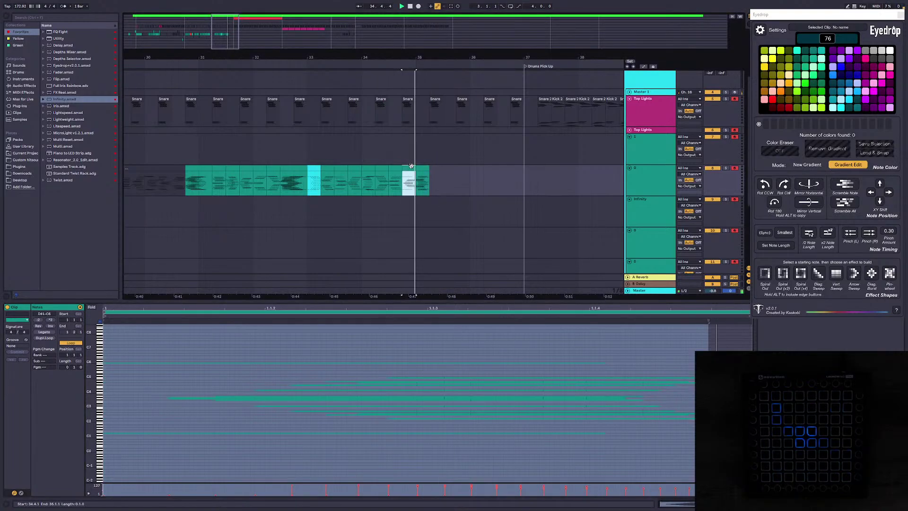
key(space)
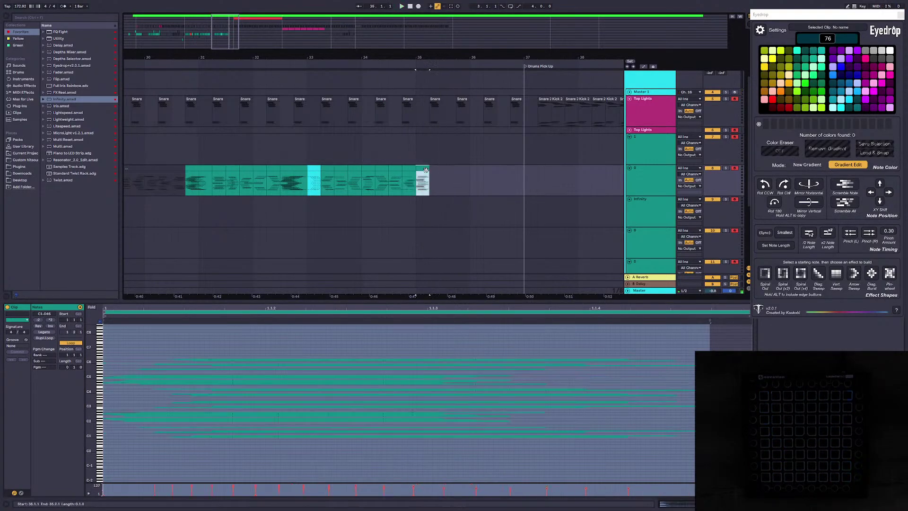
Step: Join the 34.4.1 and 35.1.1 clips, duplicating the result to 35.2.1 with all of the copy's notes selected
click(411, 166)
key(ctrl+d)
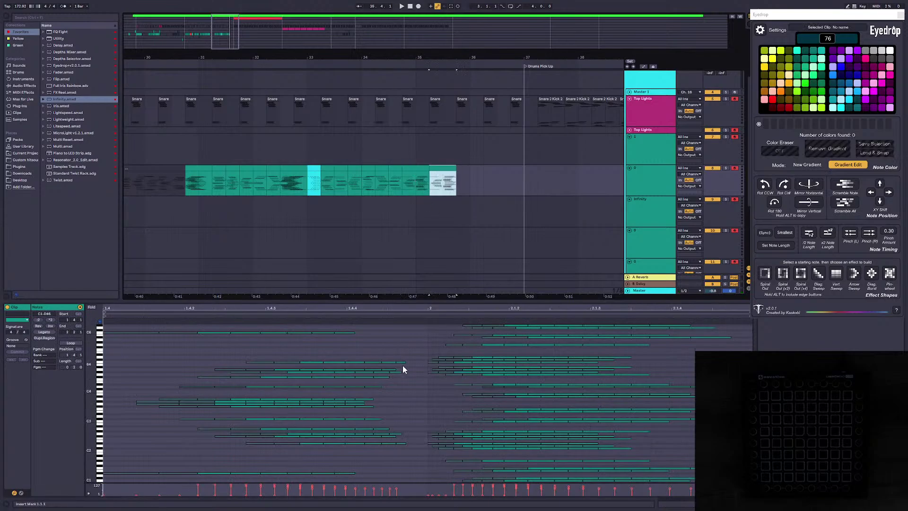
click(402, 365)
key(ctrl+a)
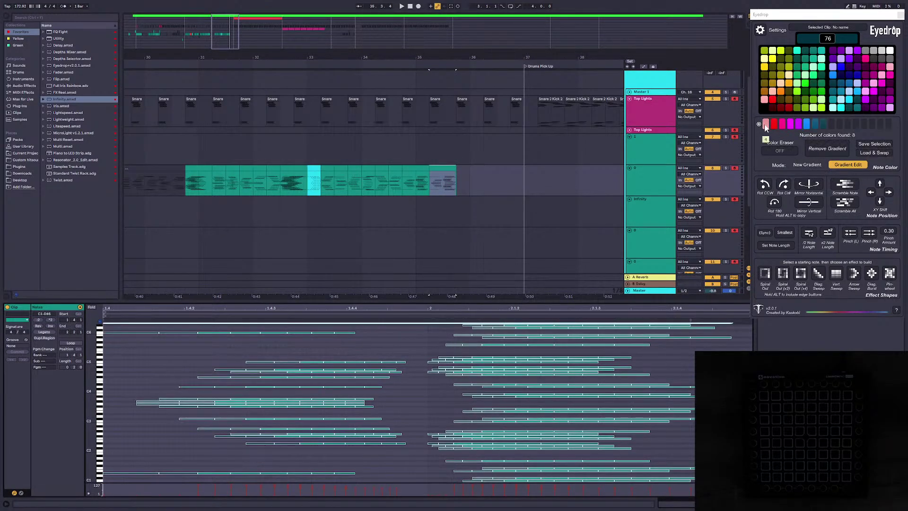
Step: Darken the warm gradient colors in the 35.2.1 clip, swapping both reds for color 3 and the pinks for 118 and 113
click(765, 125)
click(787, 110)
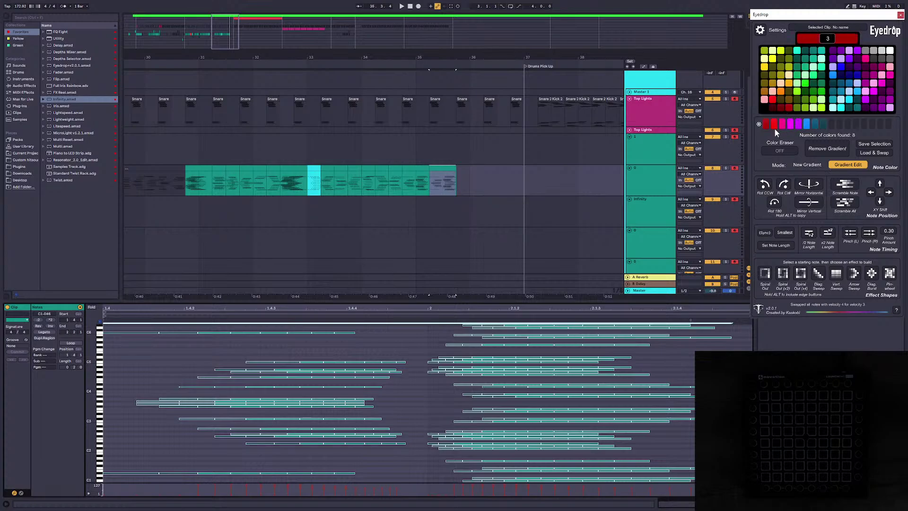
click(773, 124)
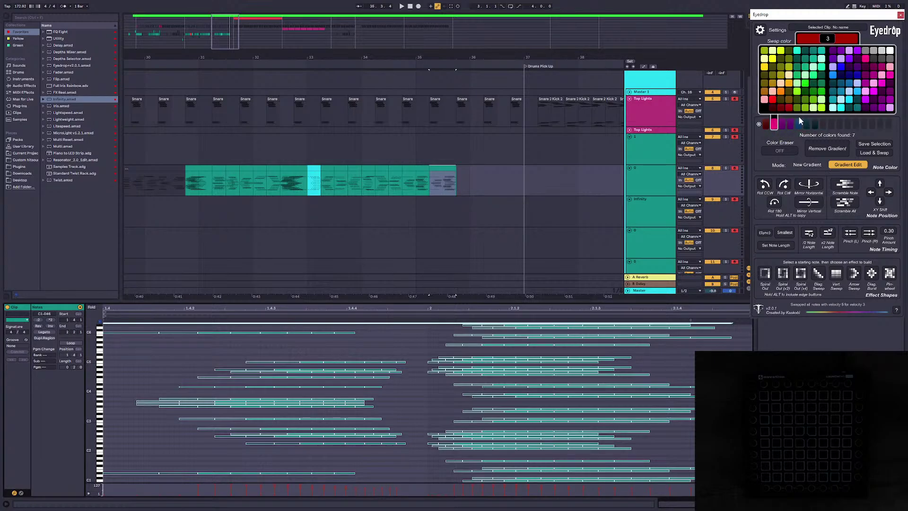
click(882, 75)
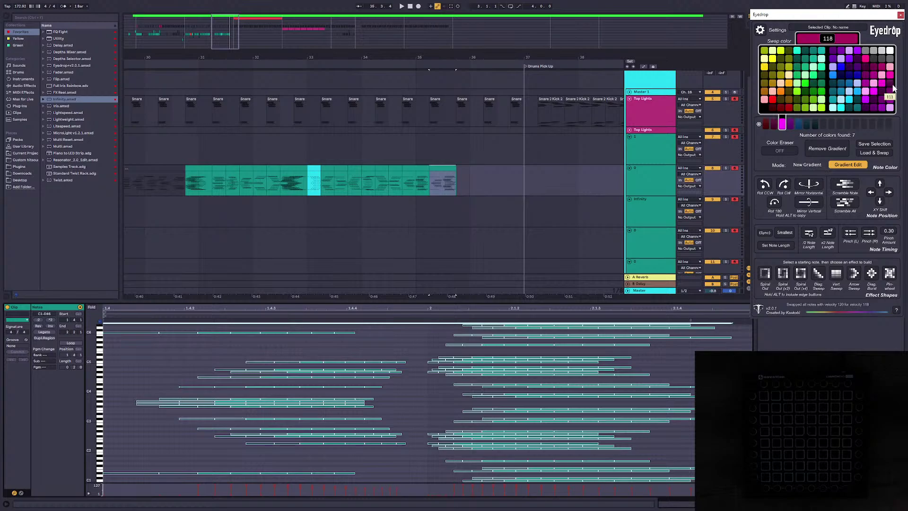
click(874, 80)
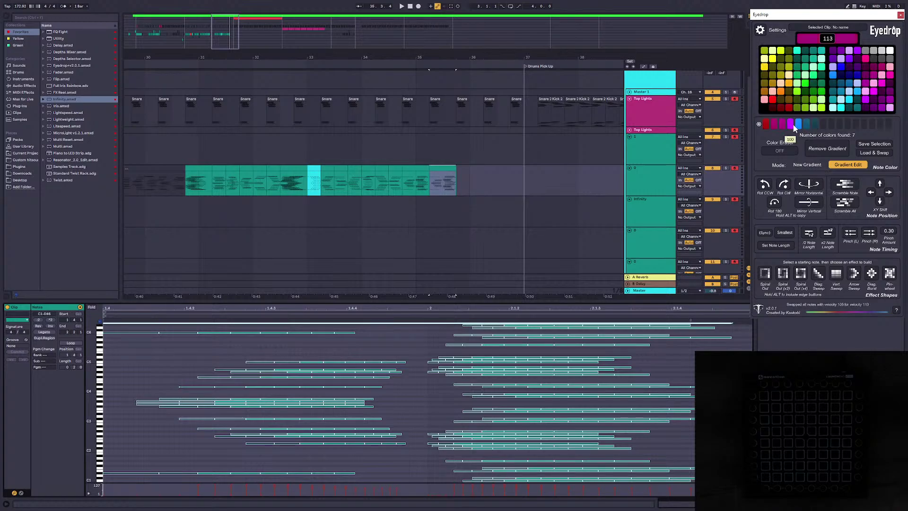
Step: Darken the cool gradient colors in the 35.2.1 clip, swapping purple for a darker purple and the blues for 78, 77 and 76
click(795, 124)
click(867, 108)
click(799, 125)
click(840, 90)
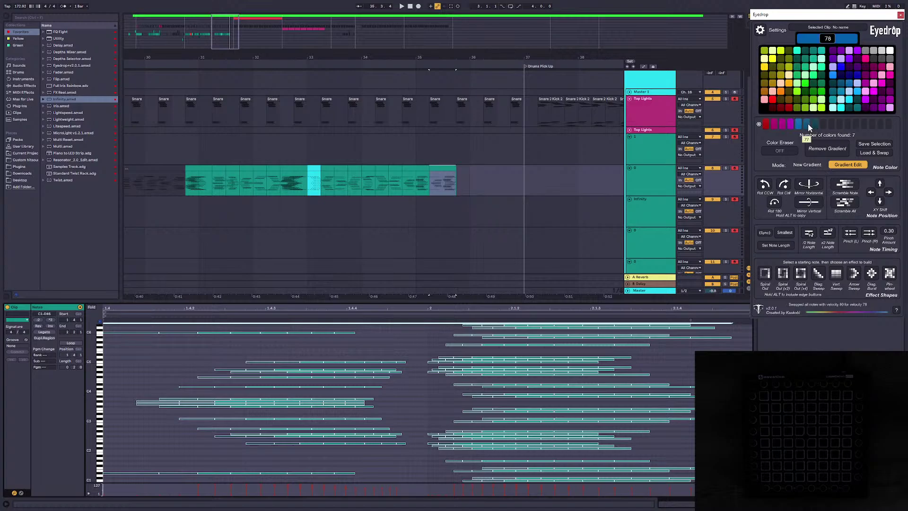
click(815, 126)
click(839, 89)
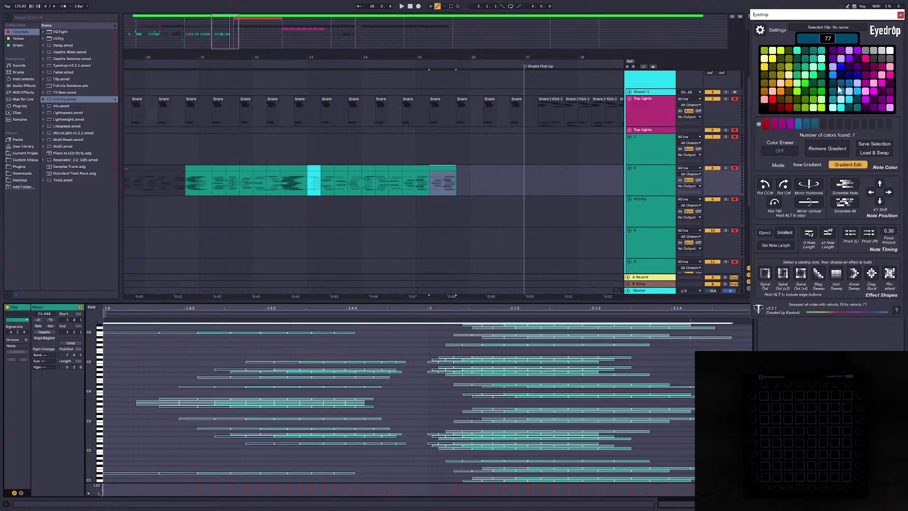
click(813, 126)
click(840, 92)
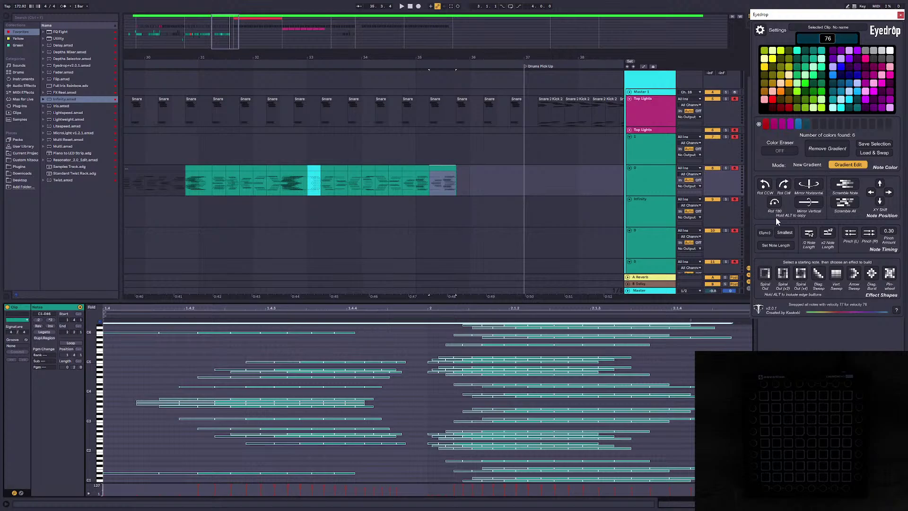
Step: Duplicate the recolored clip to 35.4.1 and rotate all notes in the 35.2.1 clip 90 degrees clockwise
click(437, 168)
key(ctrl+d)
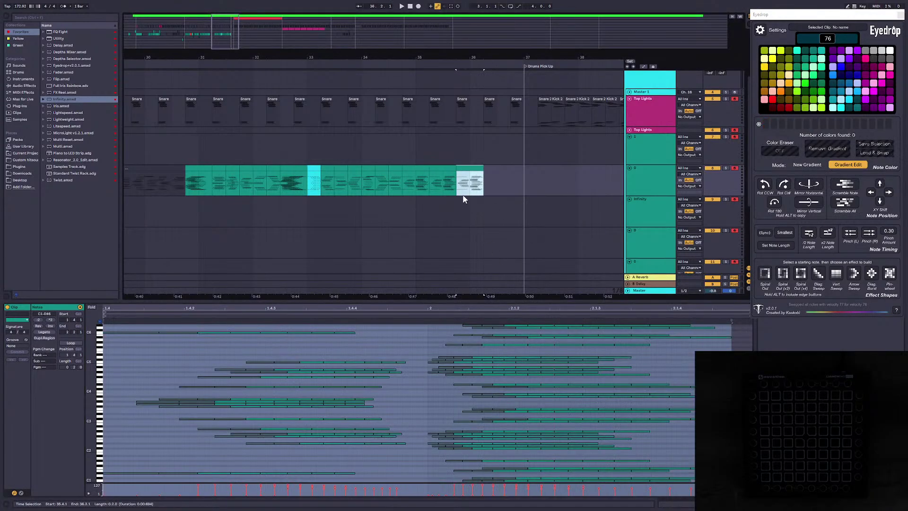
click(451, 170)
click(492, 347)
key(ctrl+a)
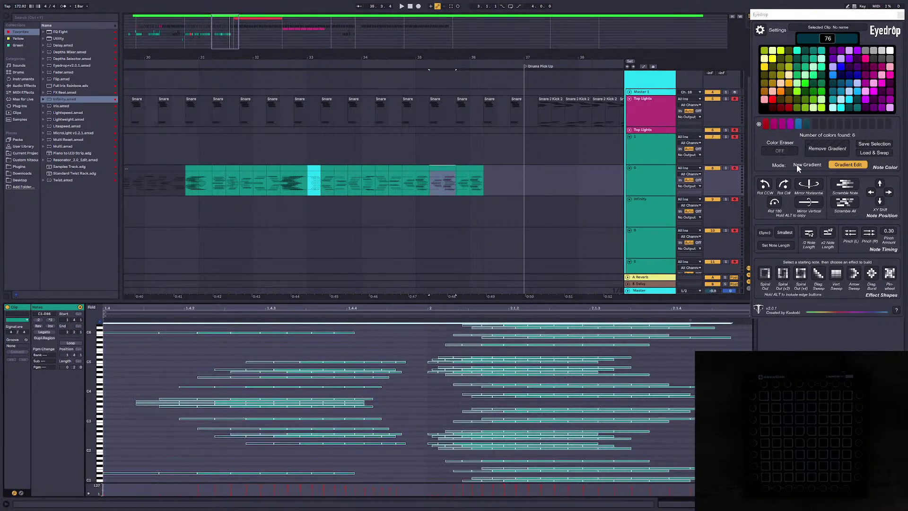
click(783, 185)
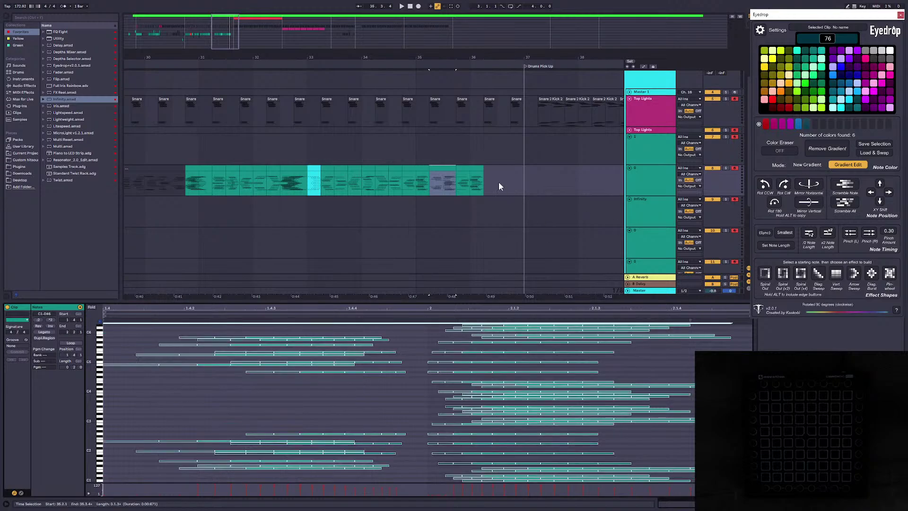
Step: Play the sequence from 34.4.1 to check the recolored, rotated repeat
drag(402, 182, 428, 182)
key(space)
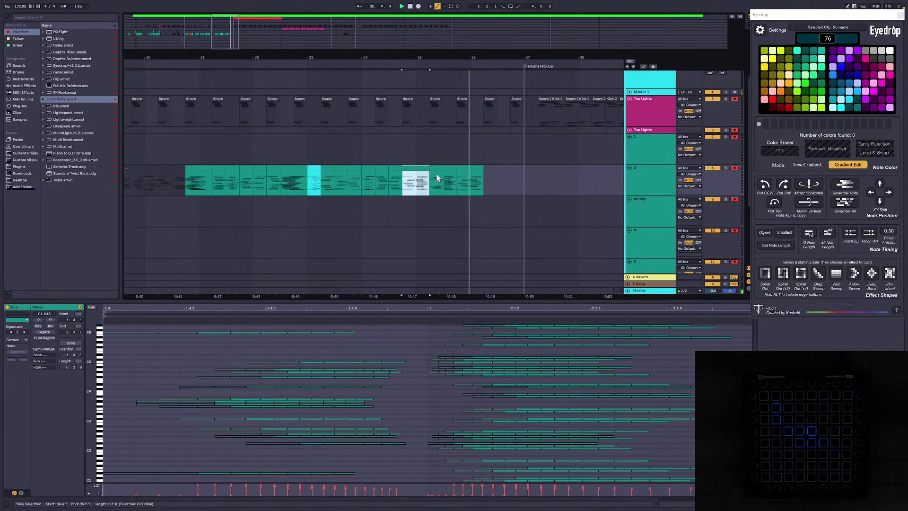
Step: Darken the gradient in the 35.4.1 clip, swapping red for color 2, pink for 117, purple for a darker purple and the blues for 77 and 76
click(421, 340)
key(ctrl+a)
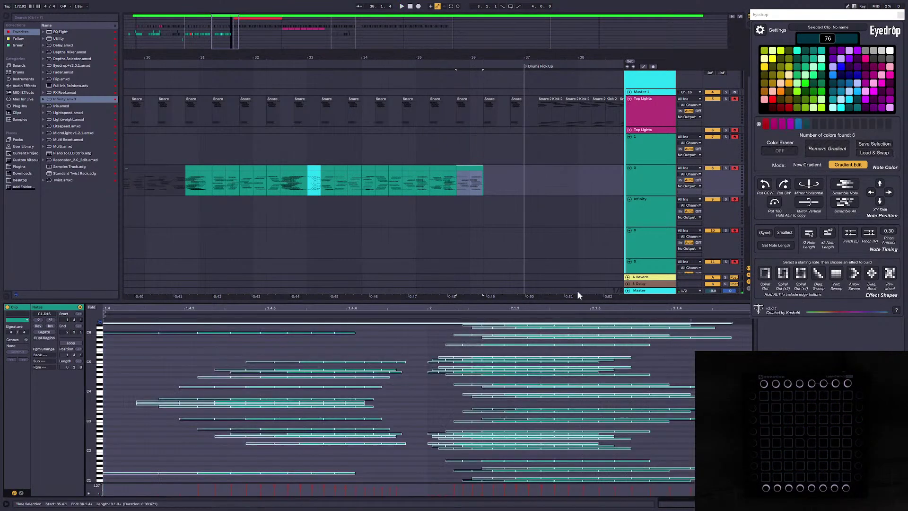
click(779, 108)
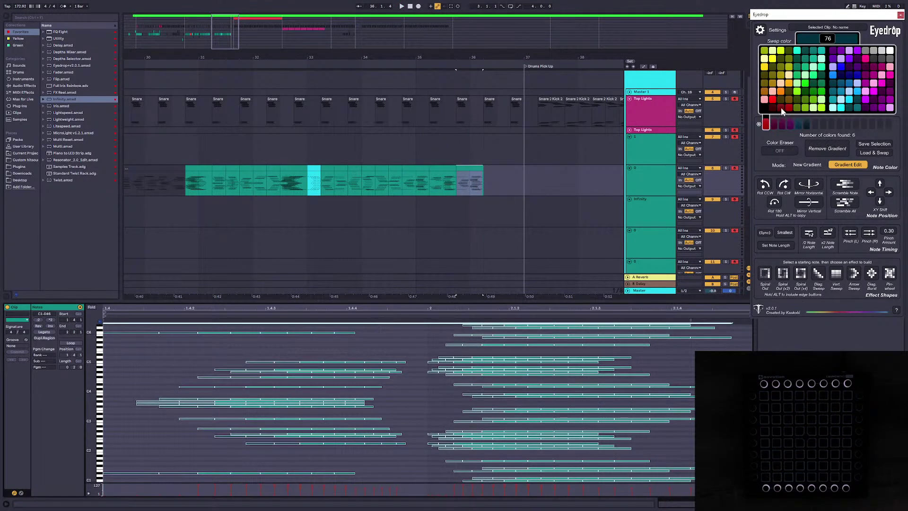
click(773, 122)
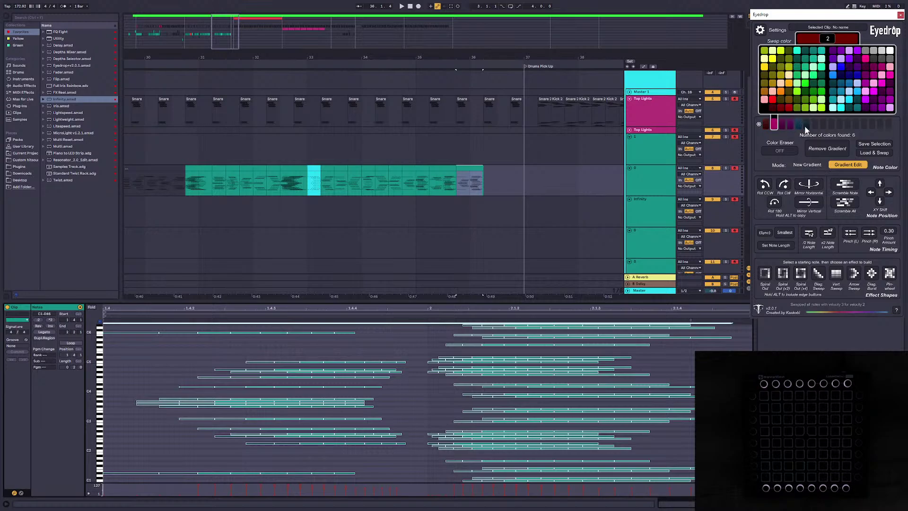
click(876, 70)
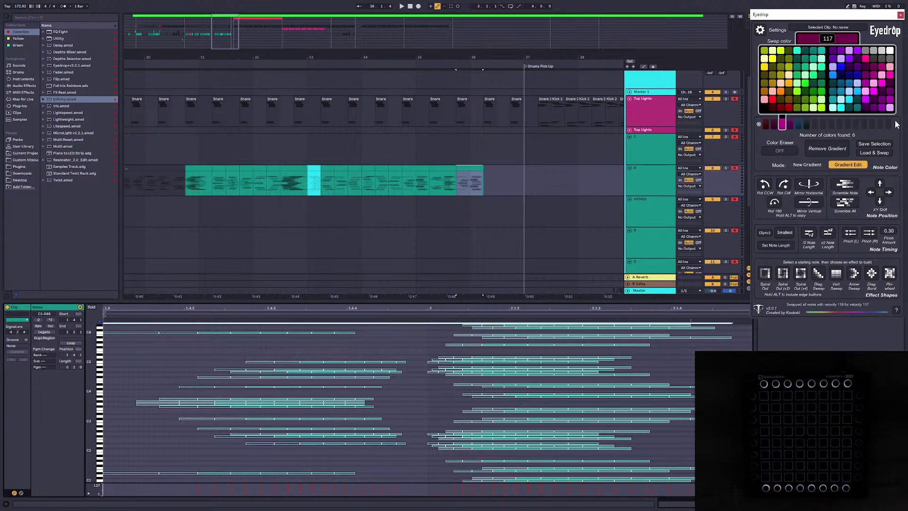
click(798, 124)
click(874, 110)
click(799, 125)
click(840, 82)
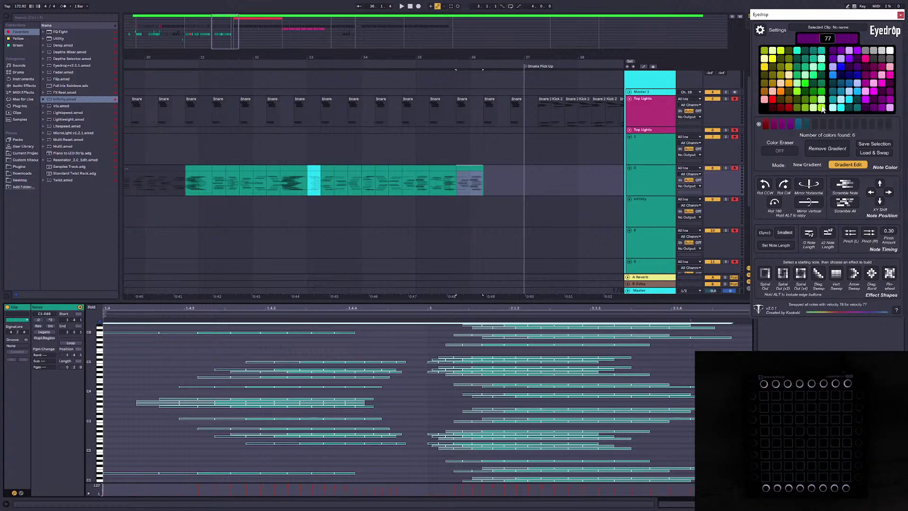
click(808, 126)
click(834, 84)
Step: Duplicate the recolored clip to 36.2.1 and rotate all notes in the copy 90 degrees clockwise
click(470, 168)
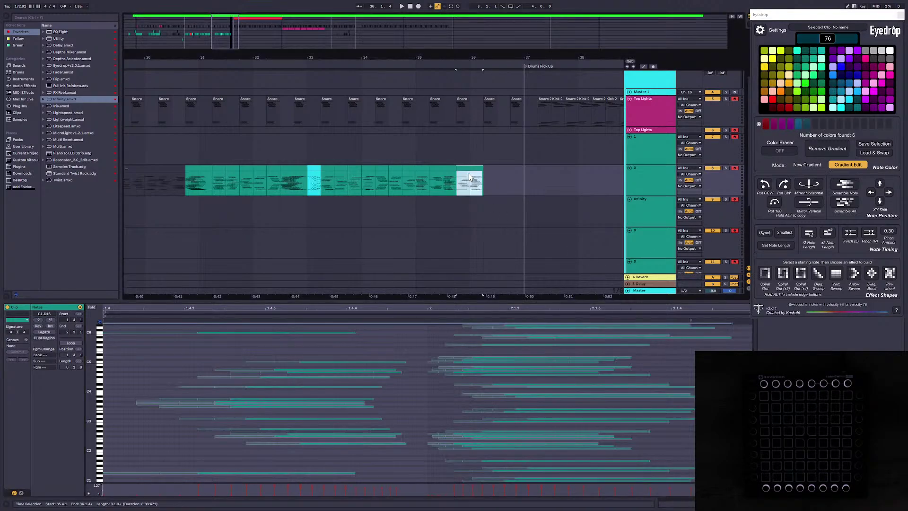
key(ctrl+d)
click(412, 384)
key(ctrl+a)
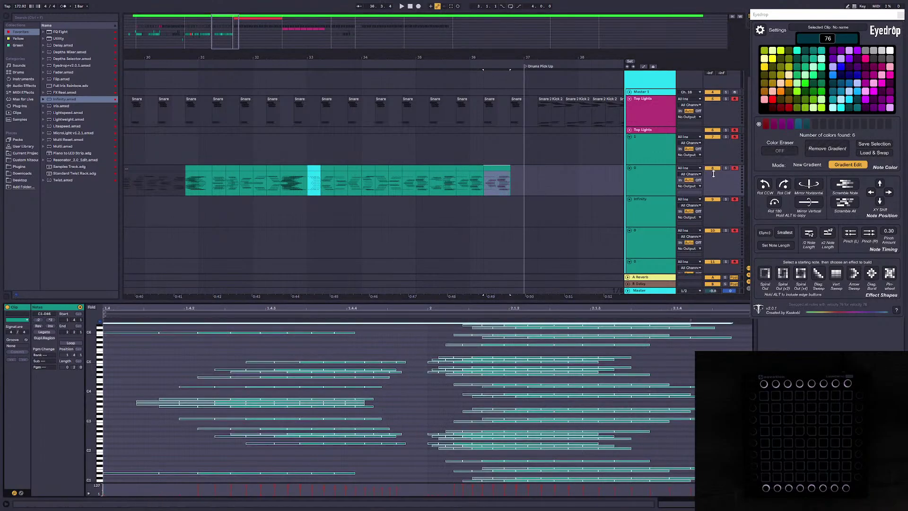
click(783, 184)
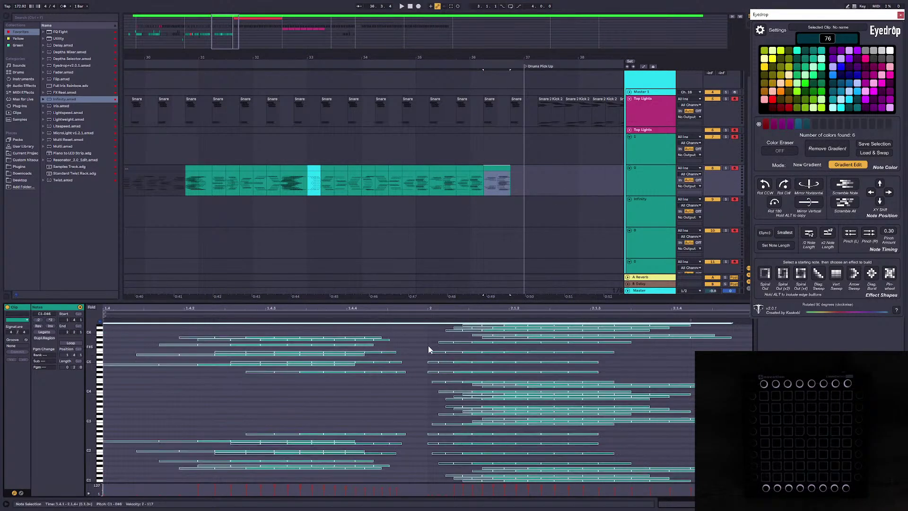
Step: Darken the gradient in the 36.2.1 clip, swapping red for color 1, 107 for 106, purple for a darker purple and 77 for 76
click(764, 124)
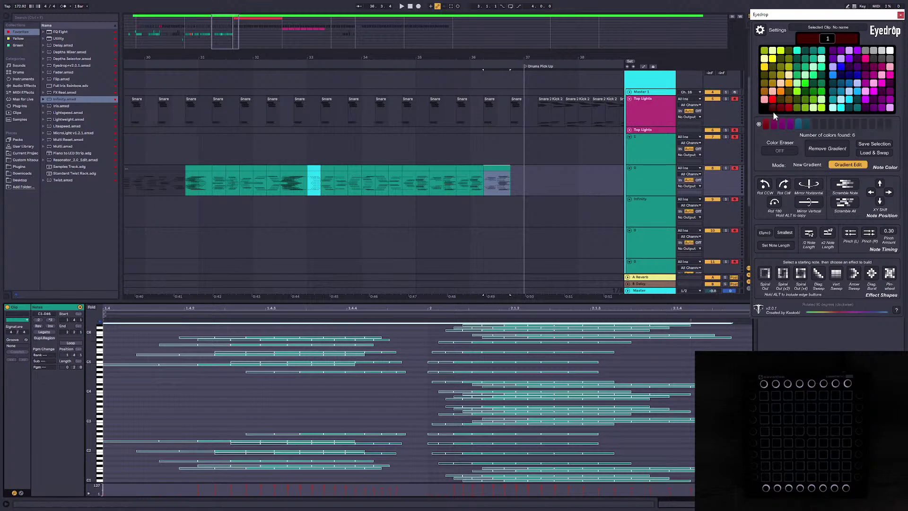
click(774, 124)
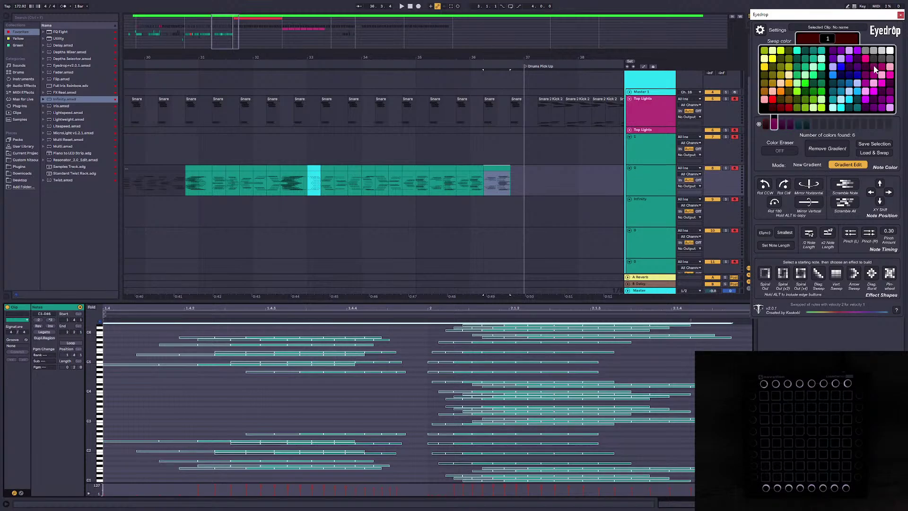
click(873, 68)
click(783, 125)
click(881, 89)
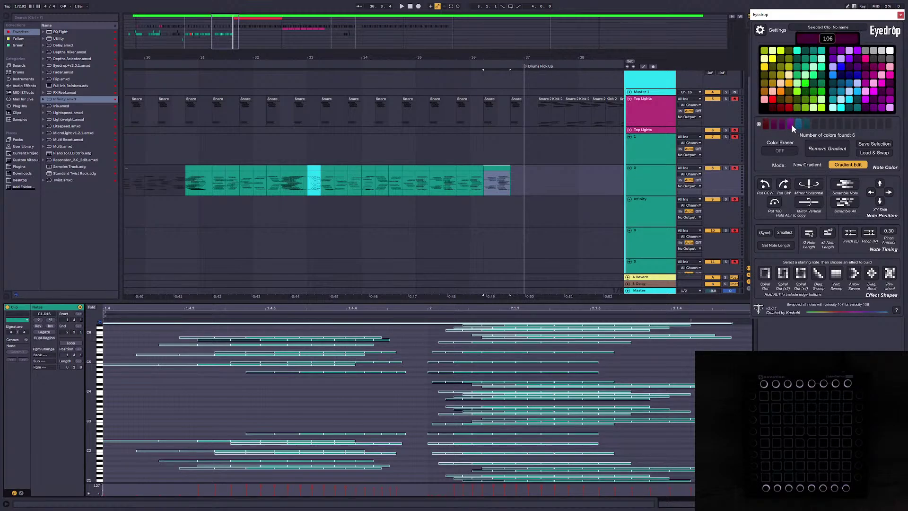
click(791, 125)
click(872, 107)
click(798, 125)
click(834, 83)
Step: Play the darkened, rotated repeats from 36.2.1 and from 35.2.1 to check them
key(space)
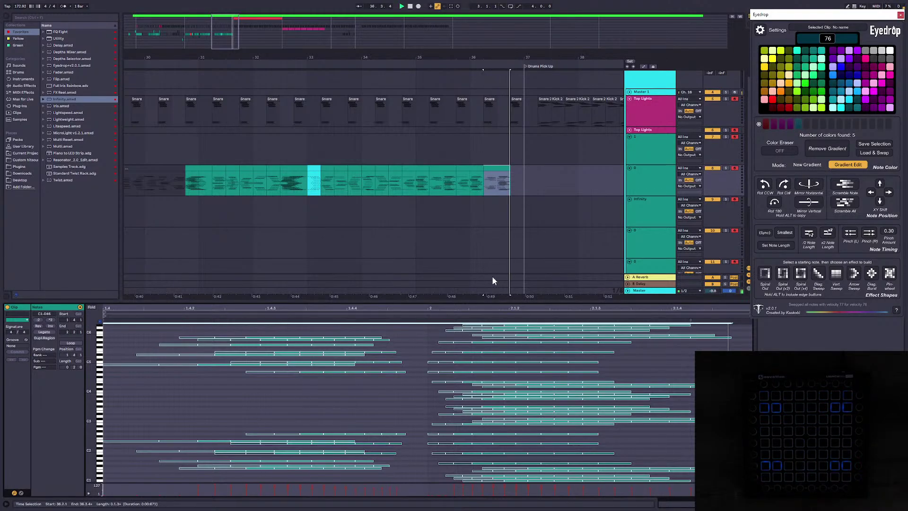
key(space)
key(space)
click(462, 169)
click(447, 168)
key(space)
key(space)
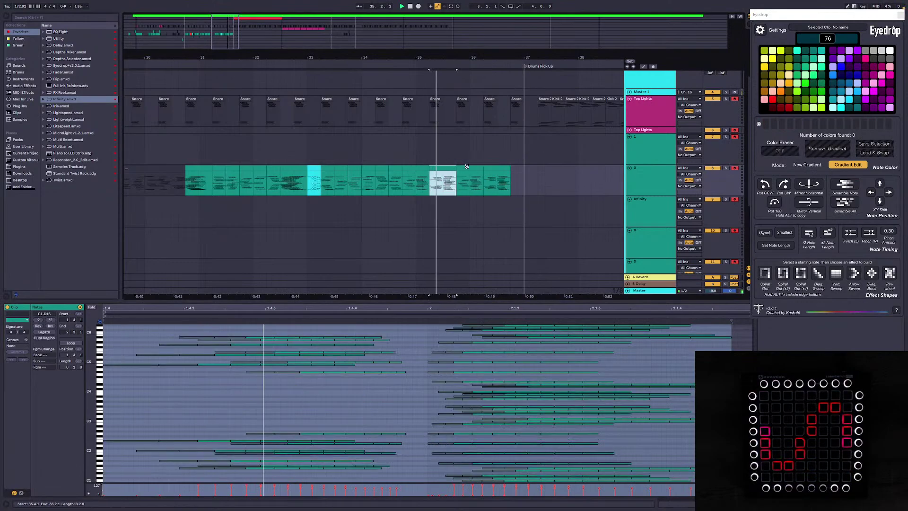
Step: Stop playback and delete the darkest clip at 36.2.1
click(467, 167)
key(space)
click(502, 168)
key(Delete)
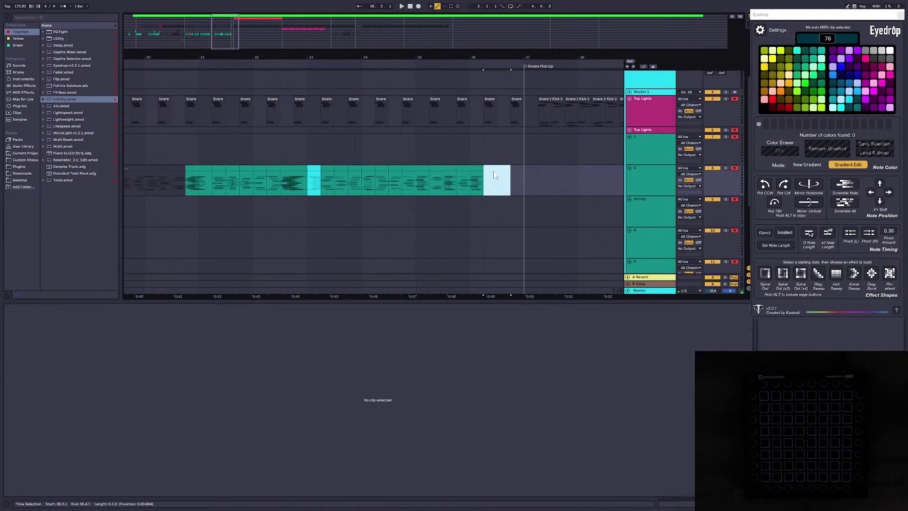
Step: Save the set and play the song from 36.2.1, where the light clips end
key(Left)
key(Left)
key(Left)
key(ctrl+s)
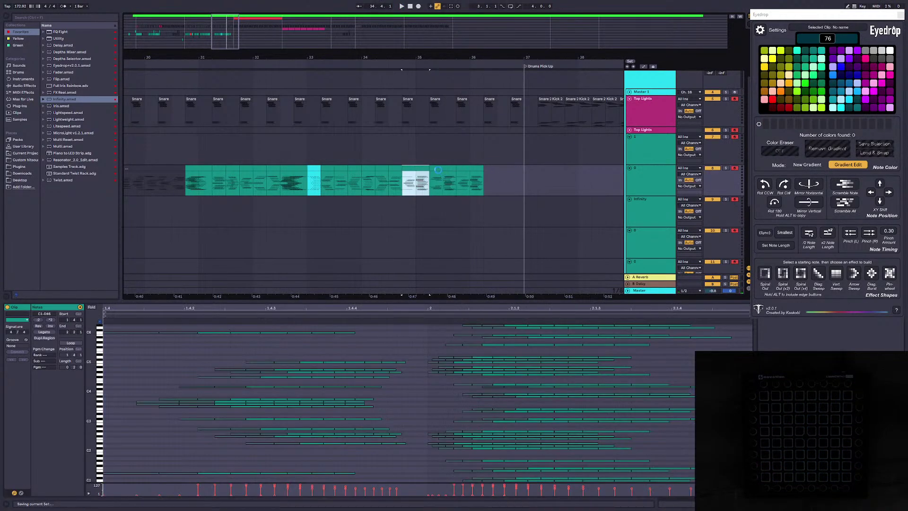
click(489, 187)
key(space)
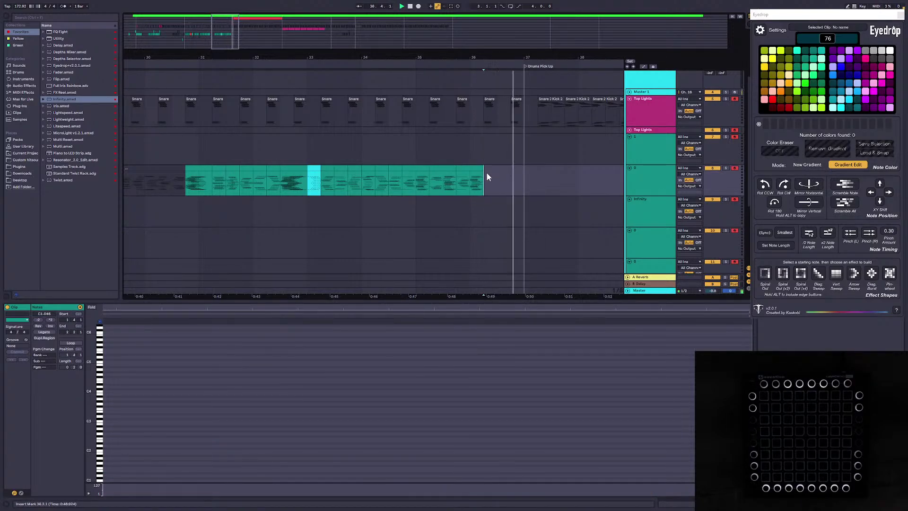
Step: Insert an empty half-beat MIDI clip at 36.2.1 and duplicate it to 36.2.3
scroll(457, 187, up, 3)
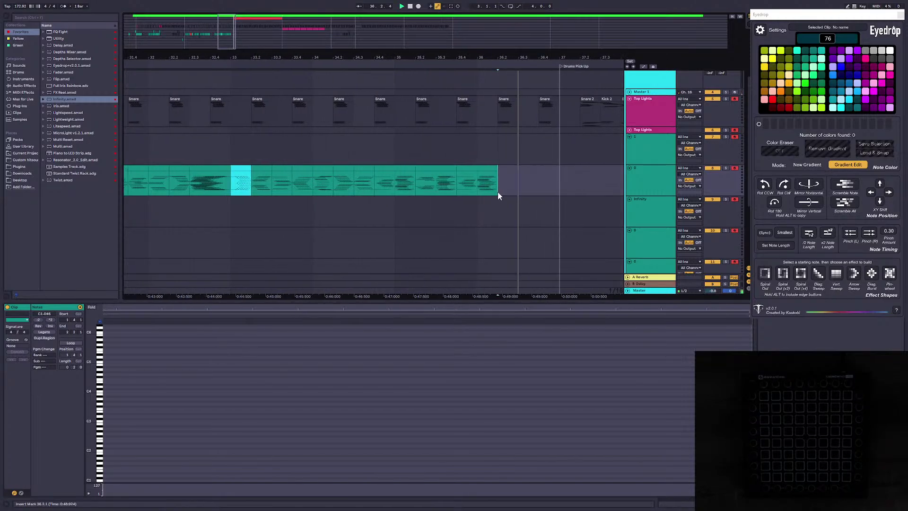
drag(497, 189, 506, 179)
key(space)
right_click(505, 174)
click(530, 221)
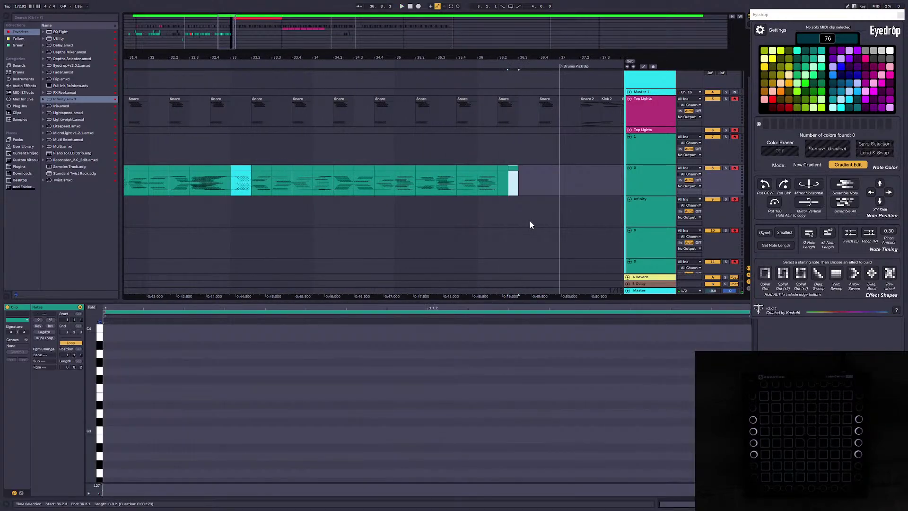
Step: Check the timing by ear and keep duplicating the empty half-beat clip up to the Drums Pick Up marker at 37.1.1
click(500, 183)
key(space)
click(538, 183)
key(space)
key(space)
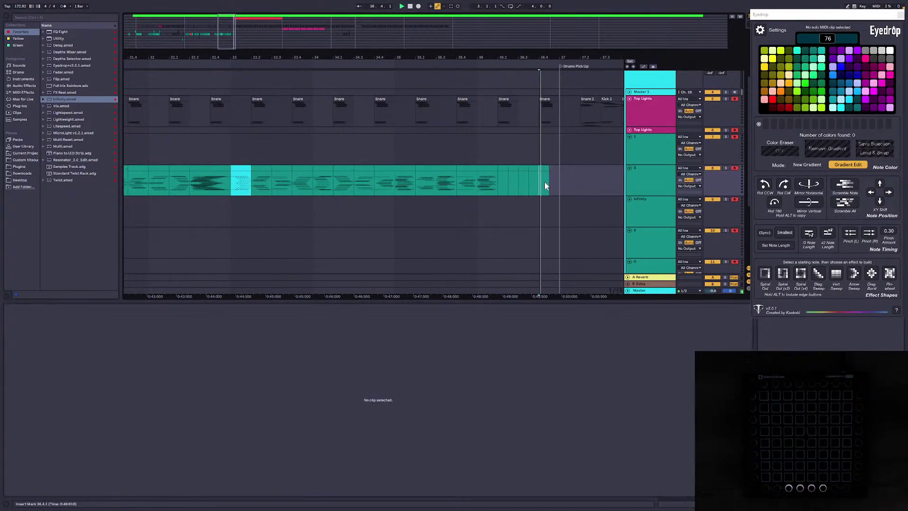
click(544, 169)
key(ctrl+d)
Step: Play from 36.2.1 into the Drums Pick Up section and save the set
click(499, 179)
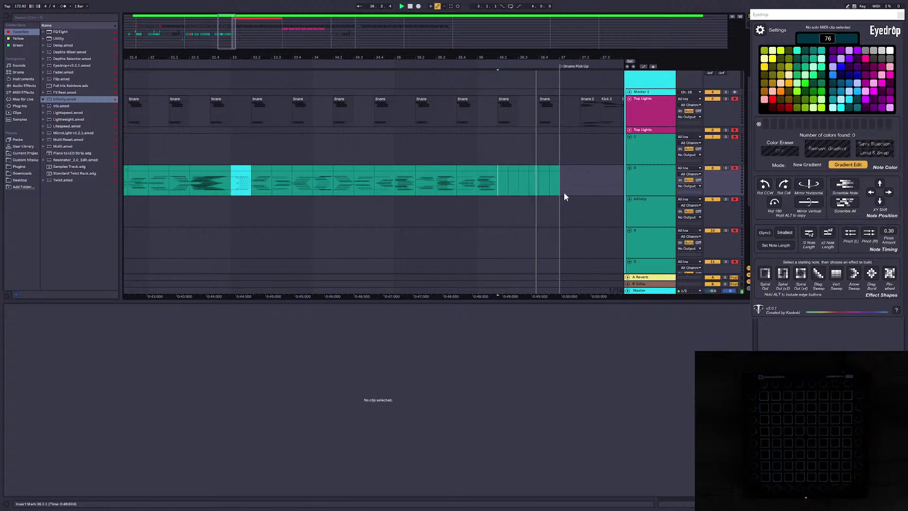
click(570, 183)
drag(233, 60, 163, 57)
click(529, 180)
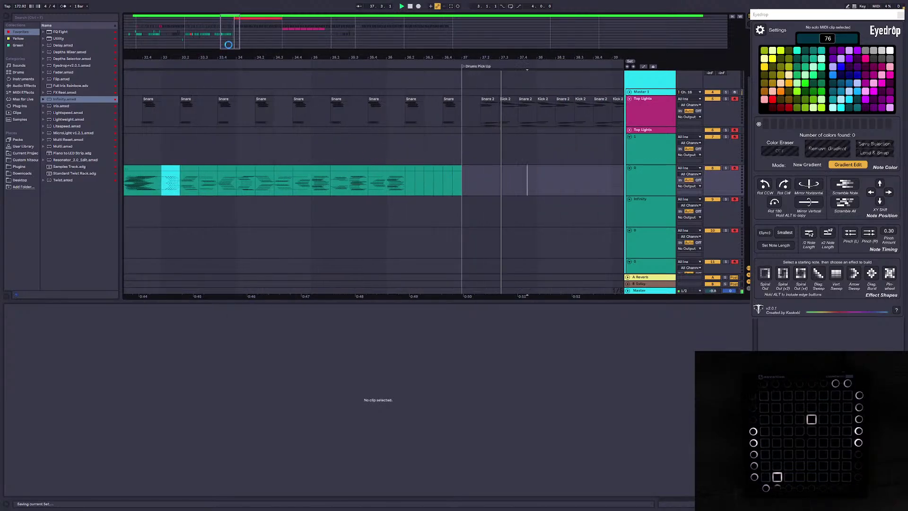
drag(229, 44, 230, 45)
drag(378, 58, 372, 59)
key(space)
Step: Play the song over the empty clips between 36.2.1 and 37.1.1
drag(375, 184, 429, 184)
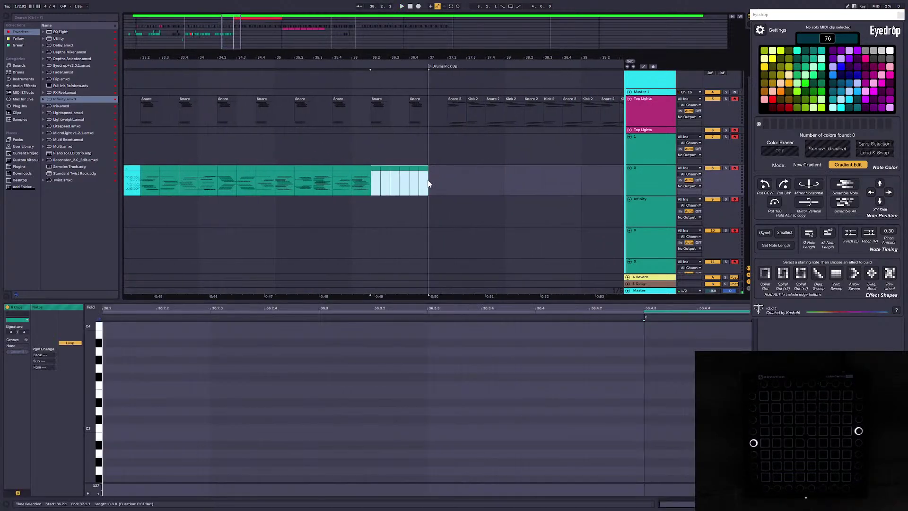
drag(232, 40, 232, 45)
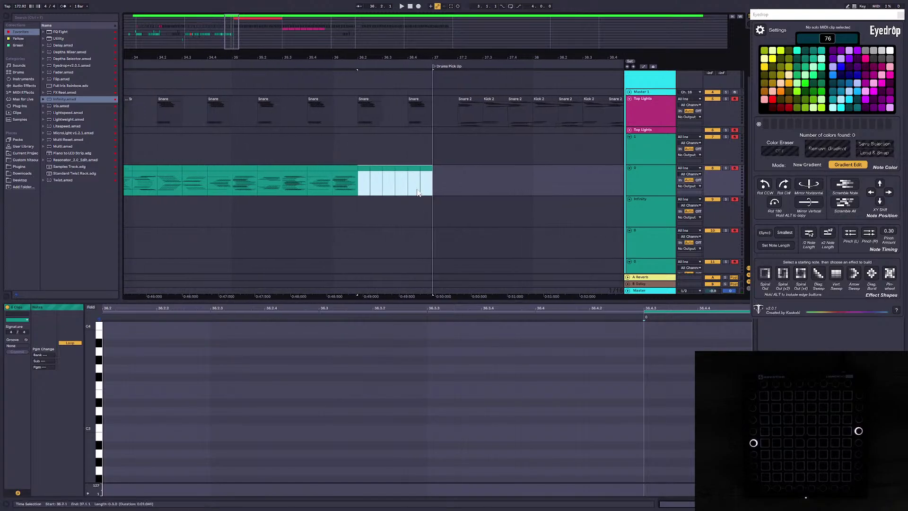
key(space)
key(space)
key(space)
click(391, 184)
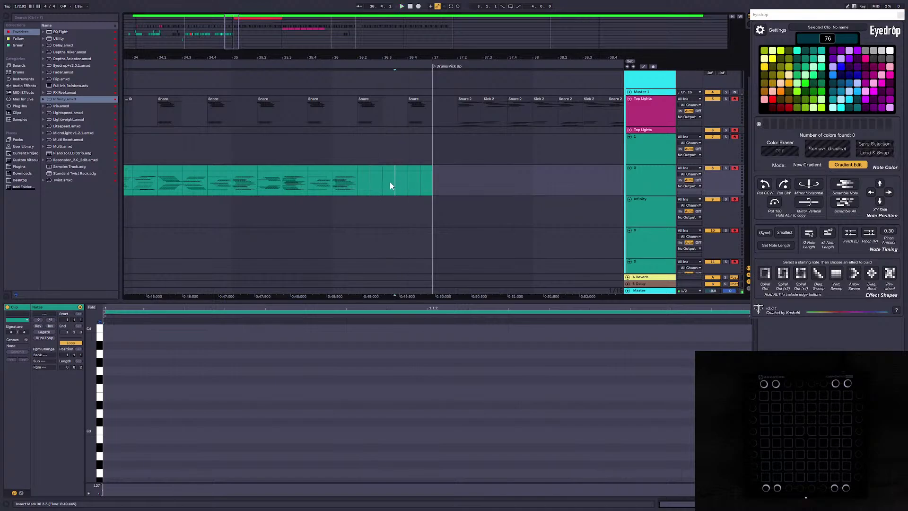
drag(384, 178, 407, 176)
click(425, 185)
click(384, 185)
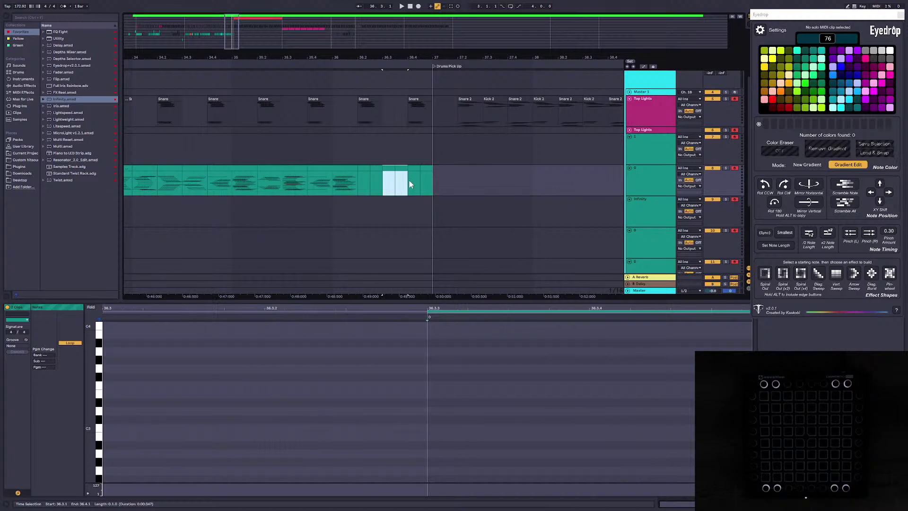
click(410, 180)
Step: Place the insert marker at 36.2.1 and save the set
click(358, 182)
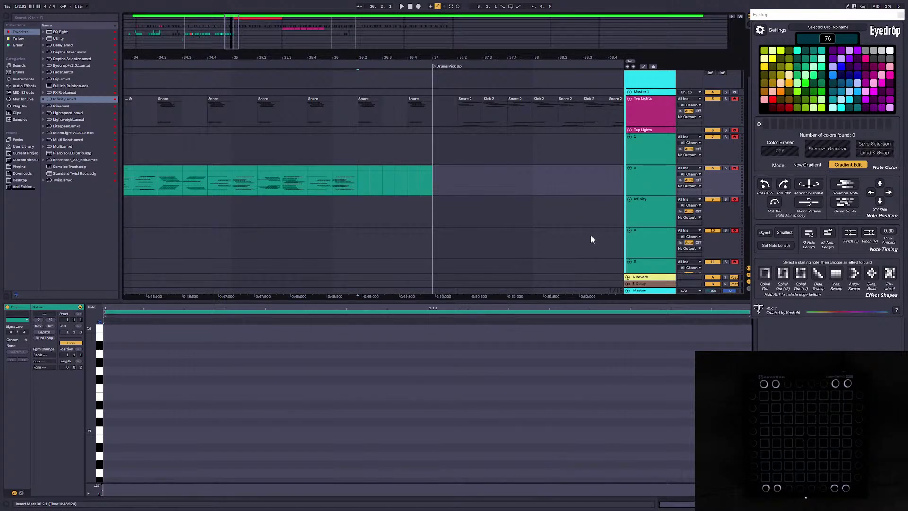
drag(434, 183, 358, 184)
click(358, 184)
key(ctrl+s)
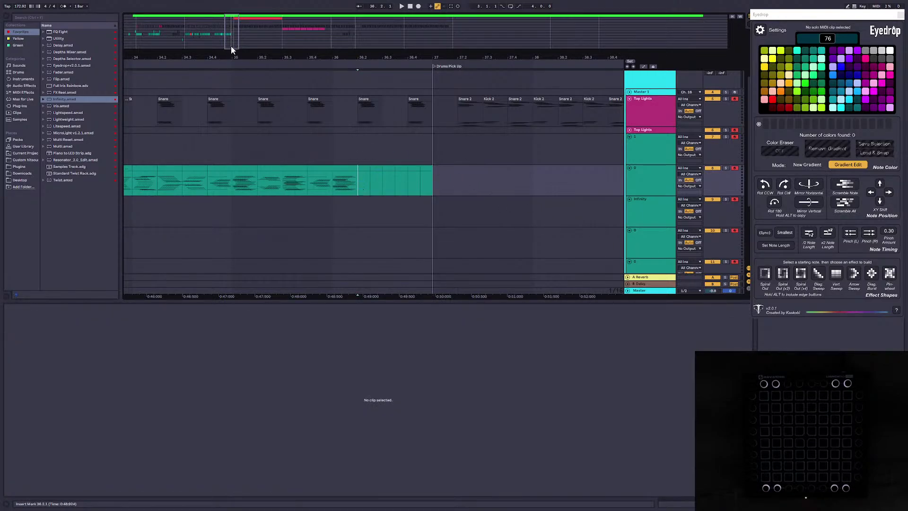
mouse_move(231, 46)
mouse_down()
mouse_move(231, 18)
mouse_move(230, 58)
mouse_move(232, 36)
mouse_up()
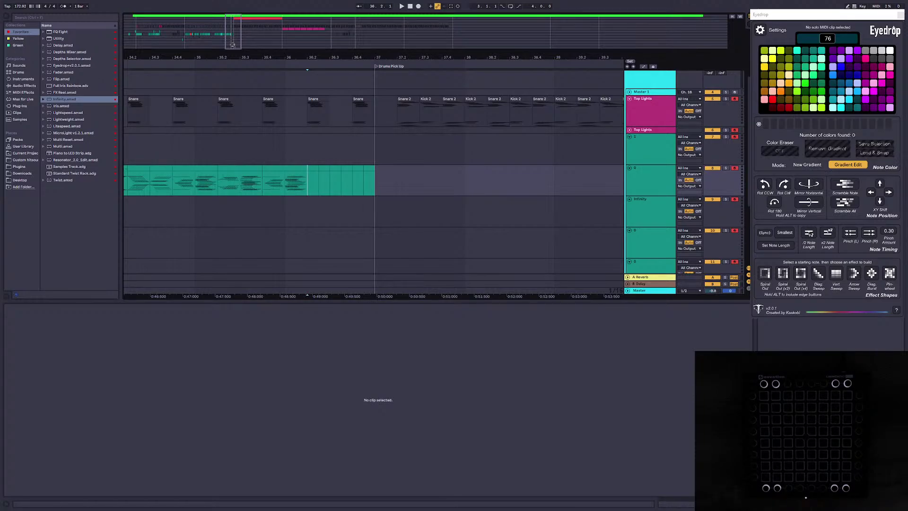
drag(236, 41, 227, 35)
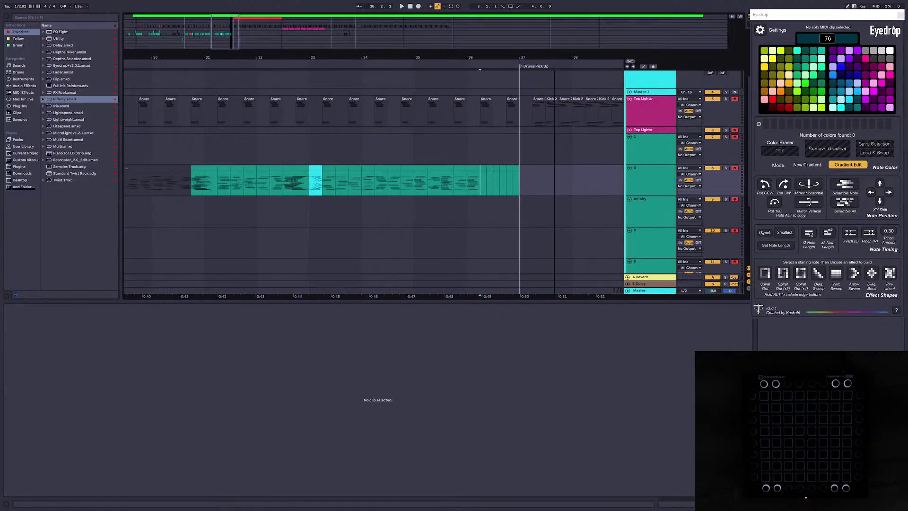
drag(480, 183, 518, 186)
click(538, 187)
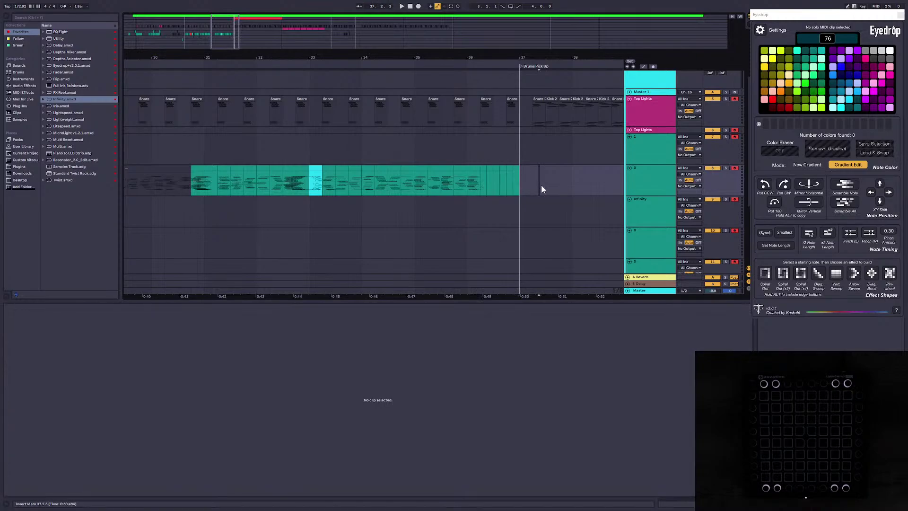
drag(207, 57, 31, 95)
drag(223, 33, 231, 35)
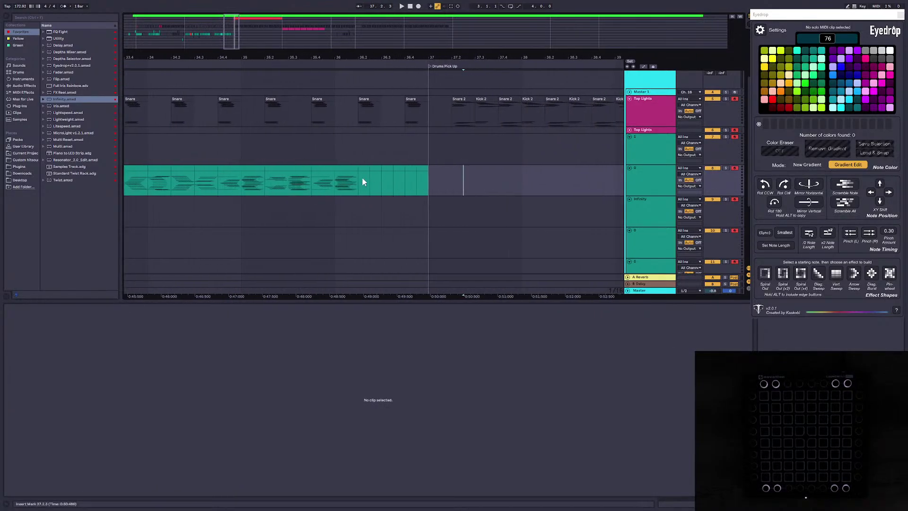
Step: Draw a rising pattern of short notes in the empty 36.2.1 clip and add a copy of them rotated 180 degrees
drag(362, 182, 312, 181)
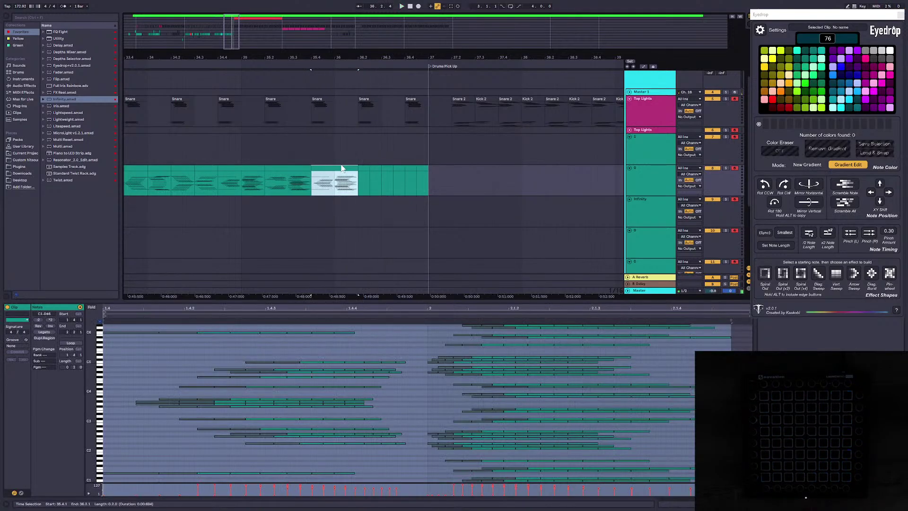
click(359, 173)
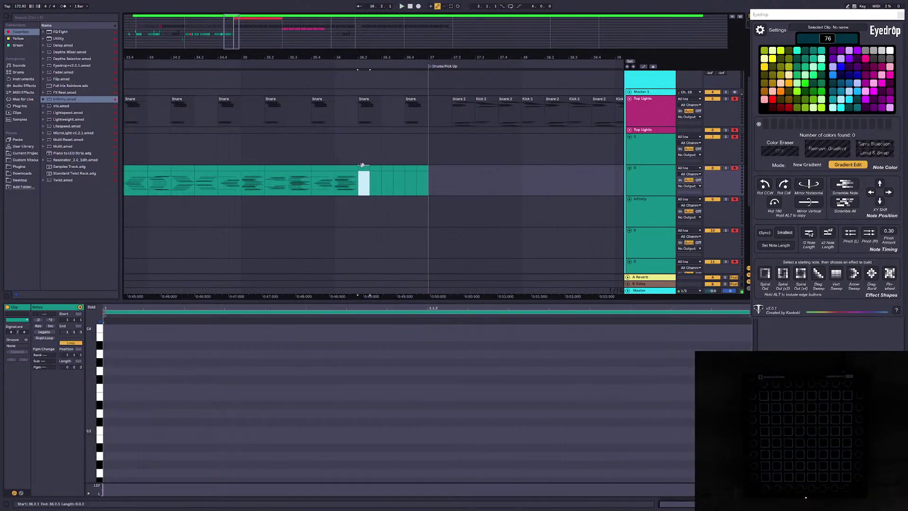
click(107, 372)
mouse_move(99, 373)
mouse_down()
mouse_move(30, 390)
mouse_move(47, 384)
mouse_up()
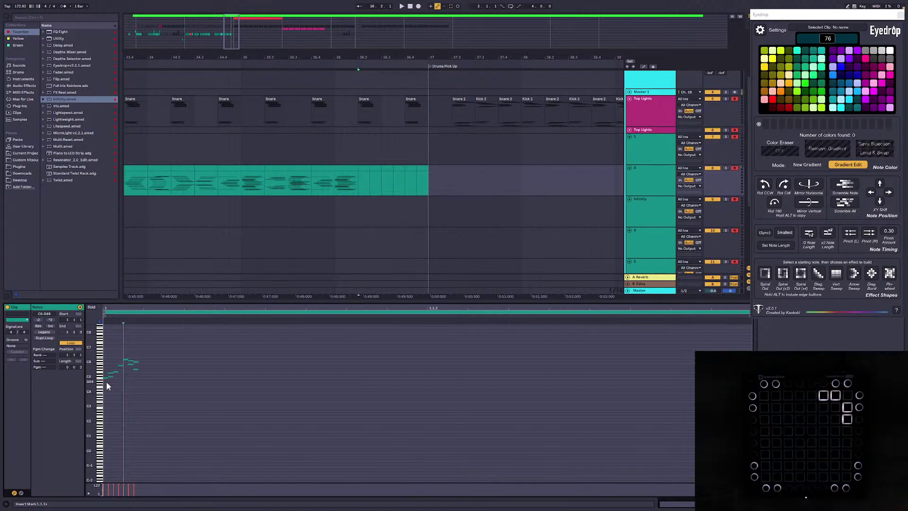
key(ctrl+a)
alt+click(771, 205)
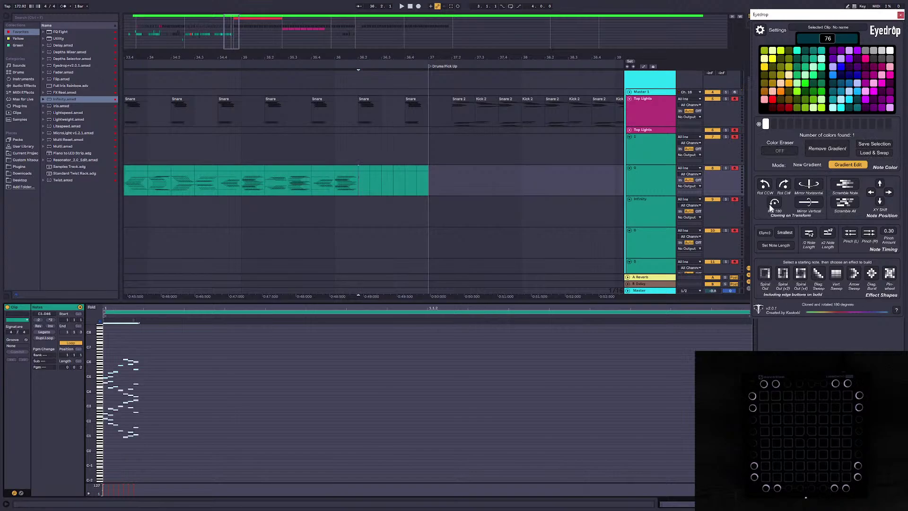
Step: Double and stretch the note pattern in the 36.2.1 clip and extend its last notes to the clip's end
click(828, 233)
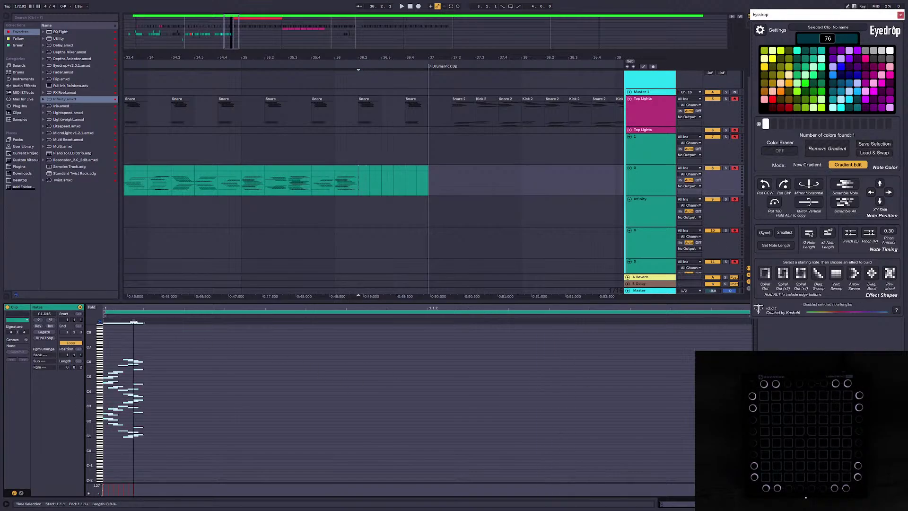
mouse_move(134, 322)
mouse_down()
mouse_move(524, 351)
mouse_move(352, 344)
mouse_up()
key(space)
drag(458, 460, 413, 317)
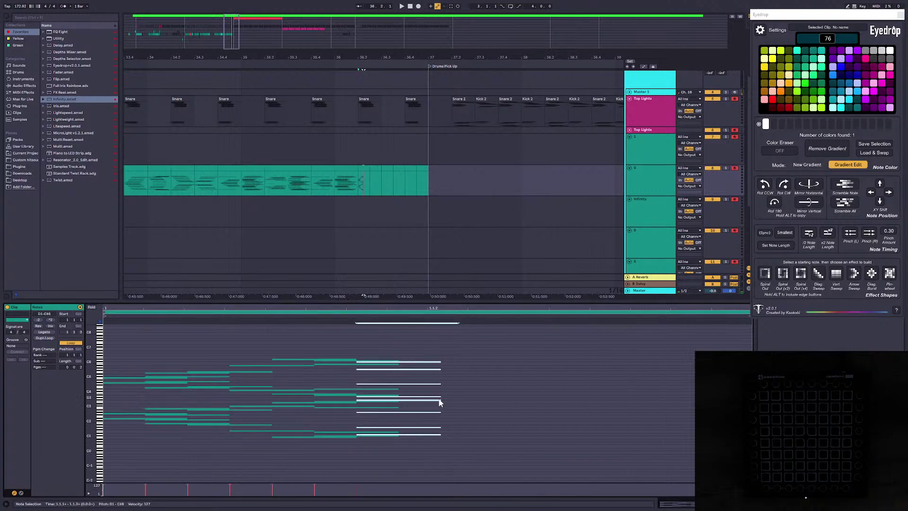
drag(440, 396, 732, 396)
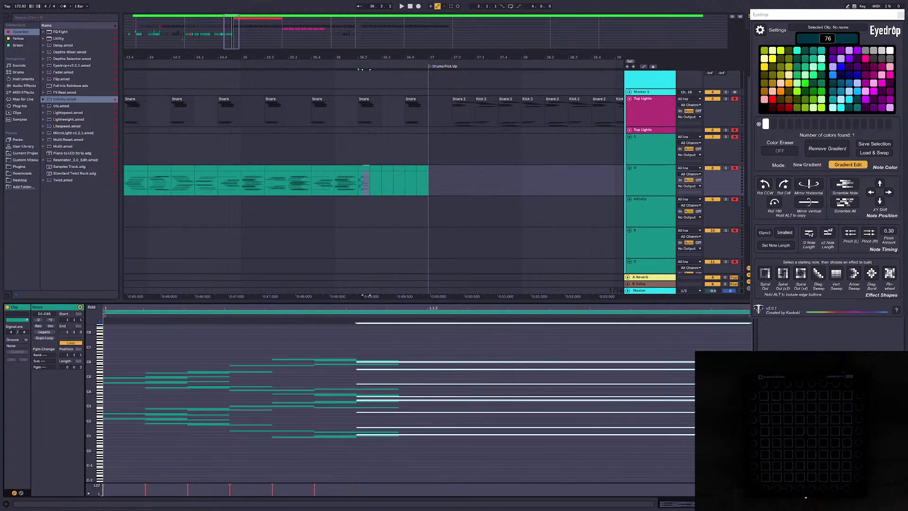
Step: Move the five empty half-beat clips one track down and consolidate the range from 36.2.1 to 36.3.1 into one clip
click(377, 170)
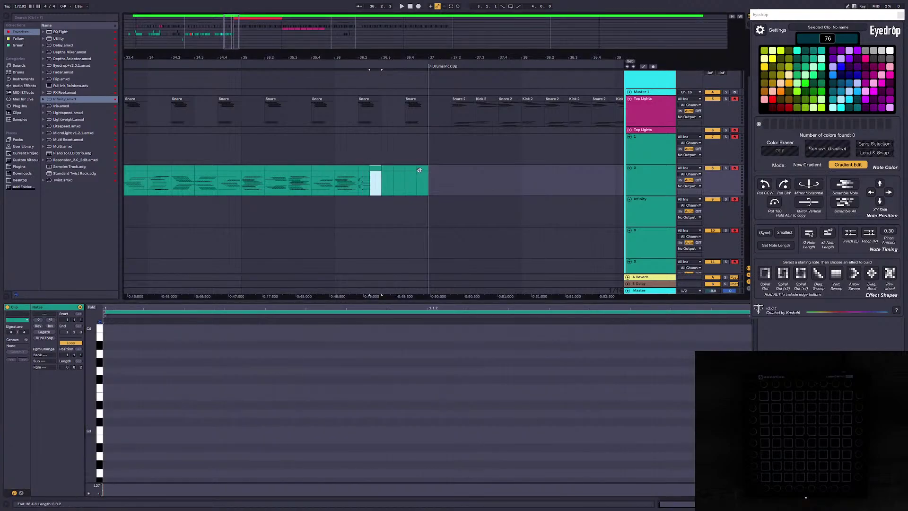
shift+click(420, 170)
drag(417, 170, 414, 200)
click(358, 177)
drag(358, 176, 381, 182)
key(space)
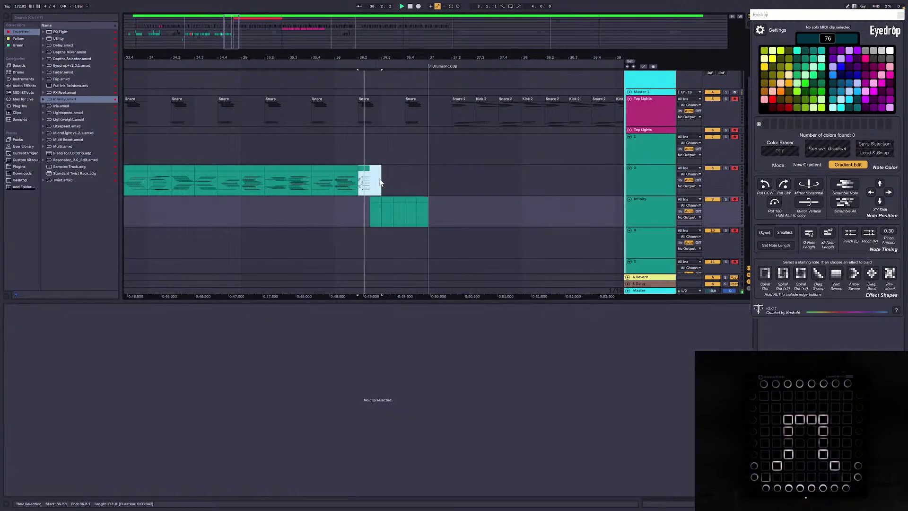
key(ctrl+j)
Step: Extend the last notes of the consolidated 36.2.1 clip to its end and play it back
drag(91, 414, 73, 414)
drag(348, 442, 326, 323)
drag(427, 400, 682, 397)
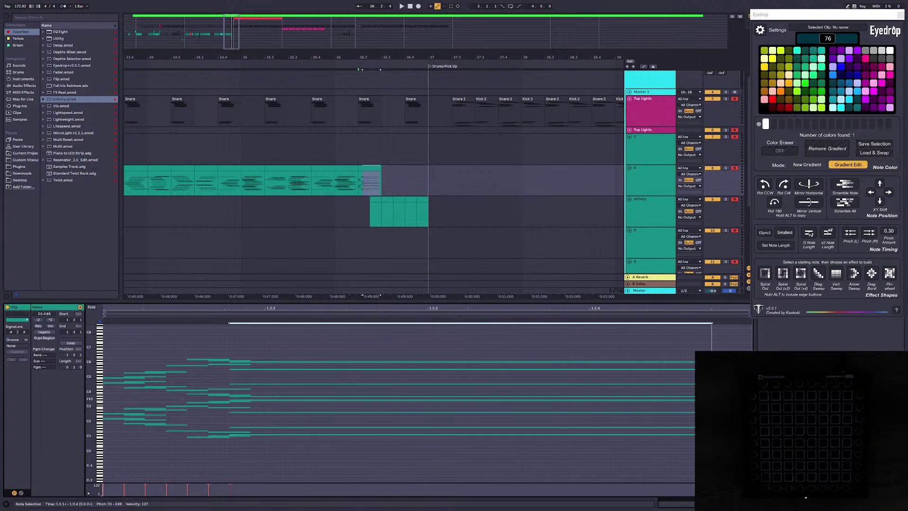
key(space)
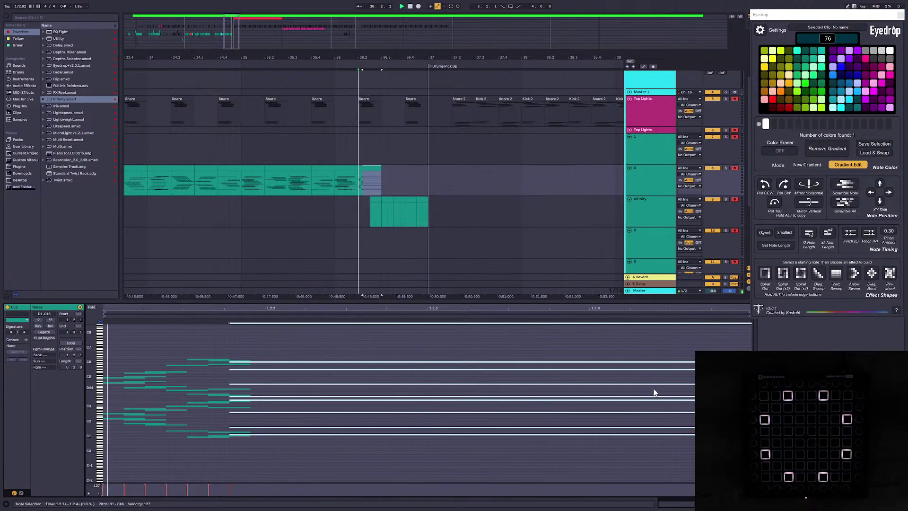
key(space)
key(space)
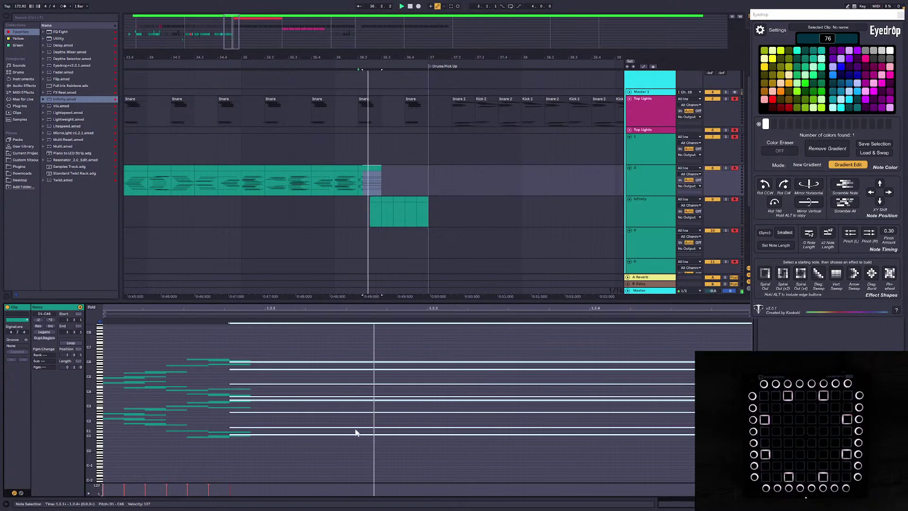
key(space)
Step: Double the lengths of the earlier, staggered notes in the 36.2.1 clip
drag(214, 456, 107, 351)
key(space)
key(space)
click(824, 236)
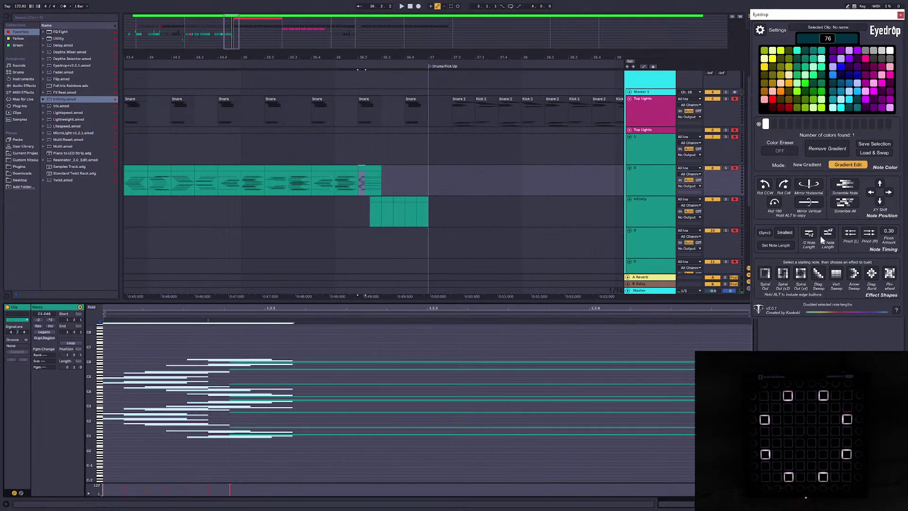
Step: Play the lengthened notes and add a pattern of short descending notes to the empty 36.2.3 clip
key(space)
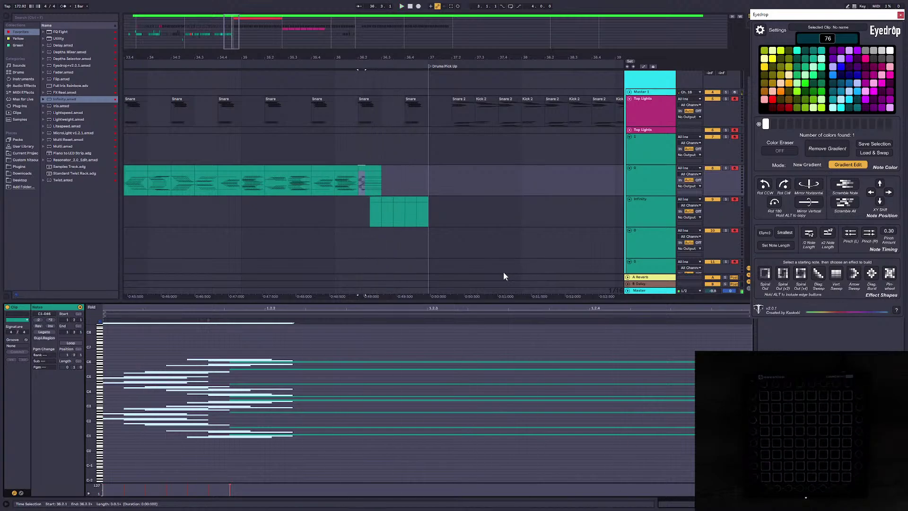
click(395, 217)
key(space)
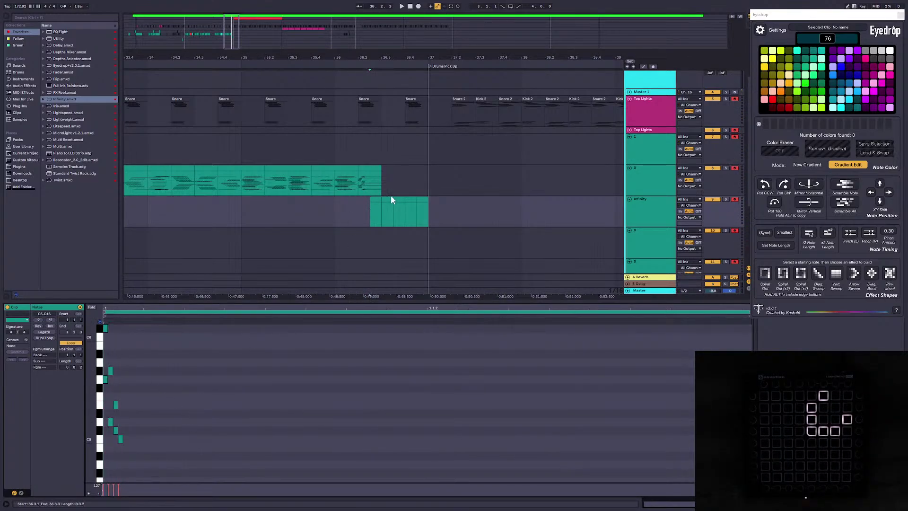
Step: Move the half-beat clips from 36.2.3 to 37.1.1 one track down and place the Infinity track above the main lights track
click(376, 199)
click(373, 172)
click(376, 199)
shift+click(421, 200)
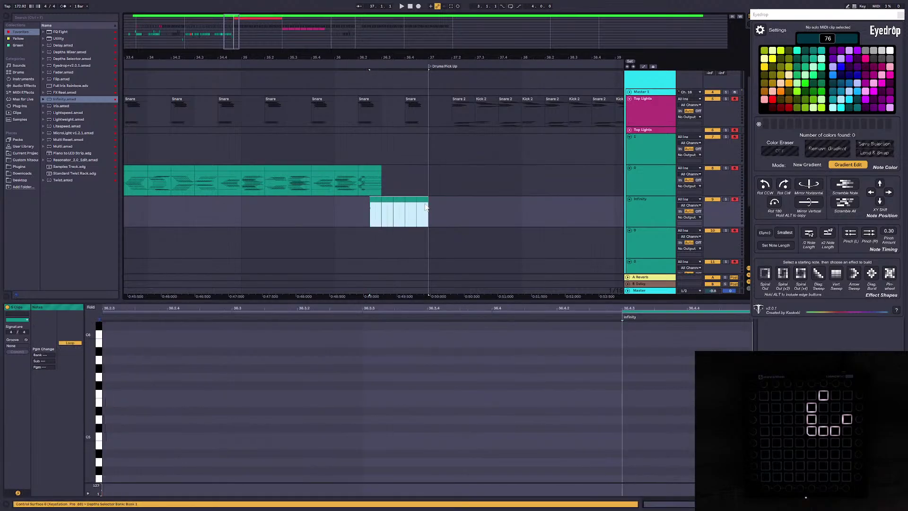
drag(424, 201, 423, 231)
drag(652, 201, 635, 188)
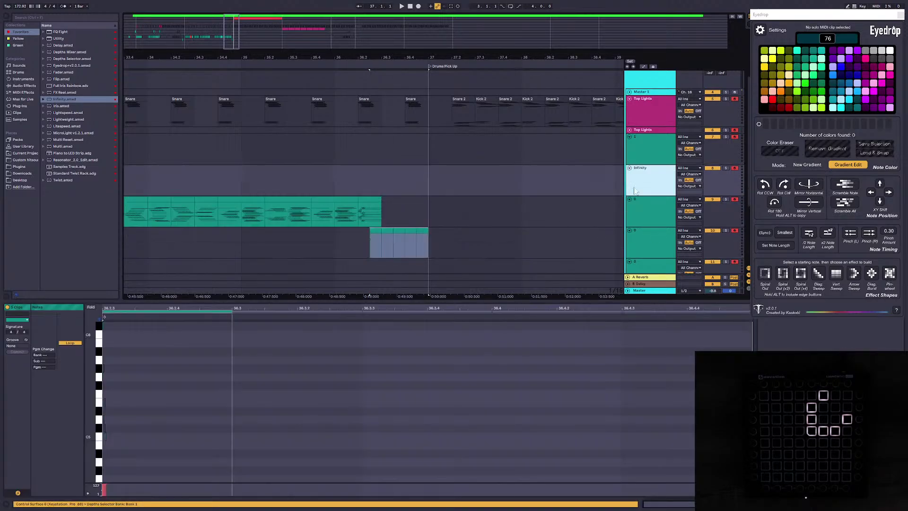
Step: Move all Intro clips from the first green lights track down to the track below the main lights
drag(228, 44, 165, 29)
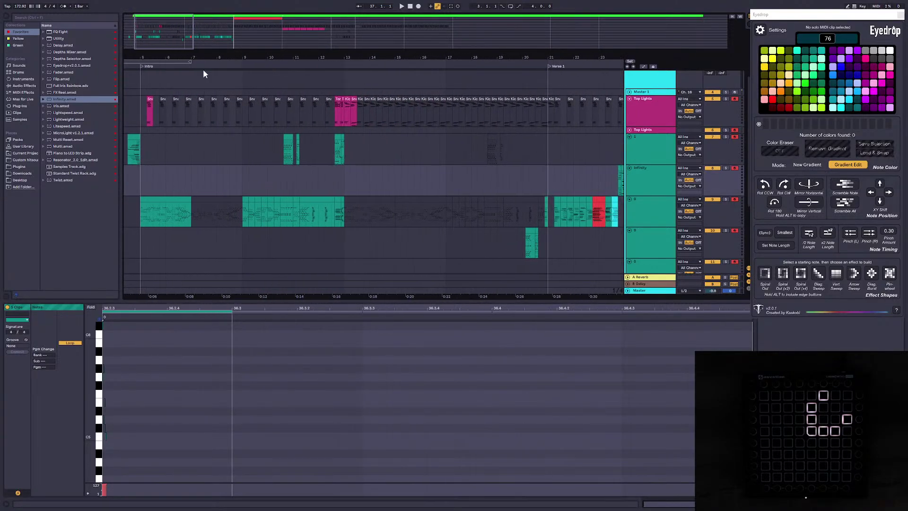
click(284, 152)
key(space)
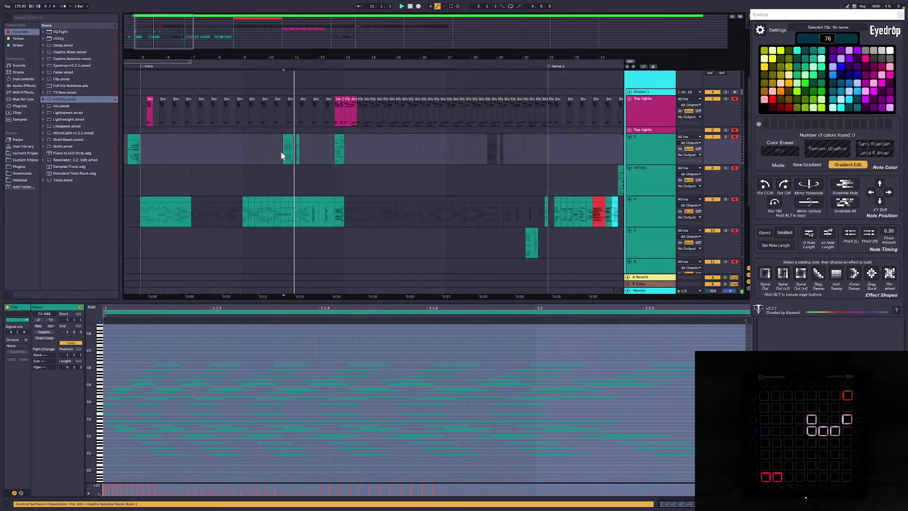
drag(283, 152, 351, 156)
scroll(331, 152, down, 3)
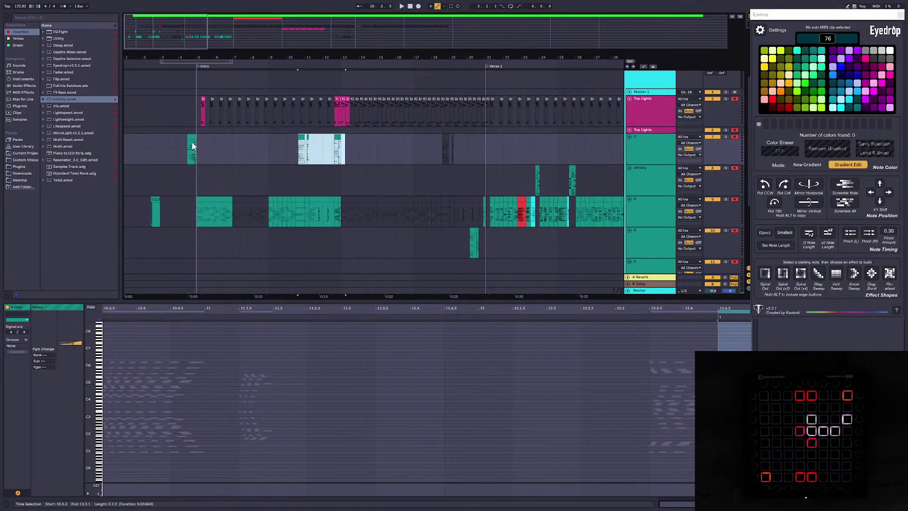
drag(190, 145, 461, 157)
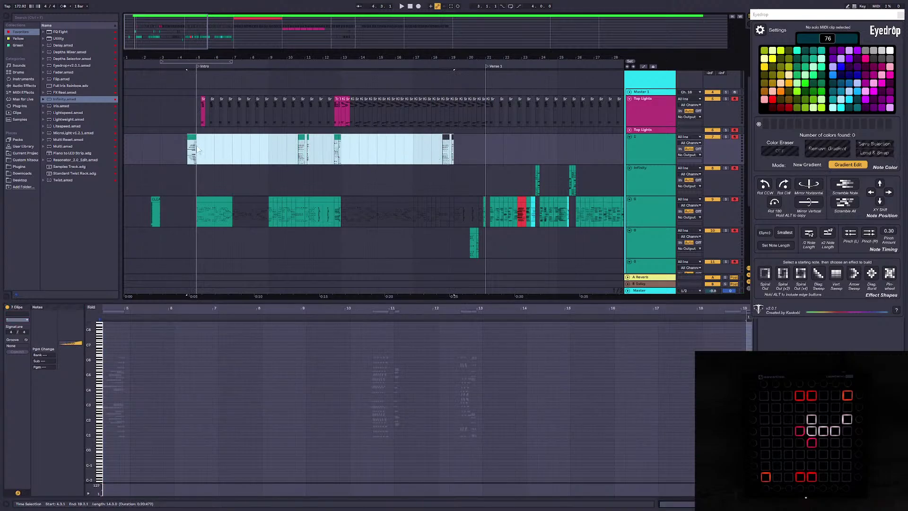
drag(193, 137, 193, 240)
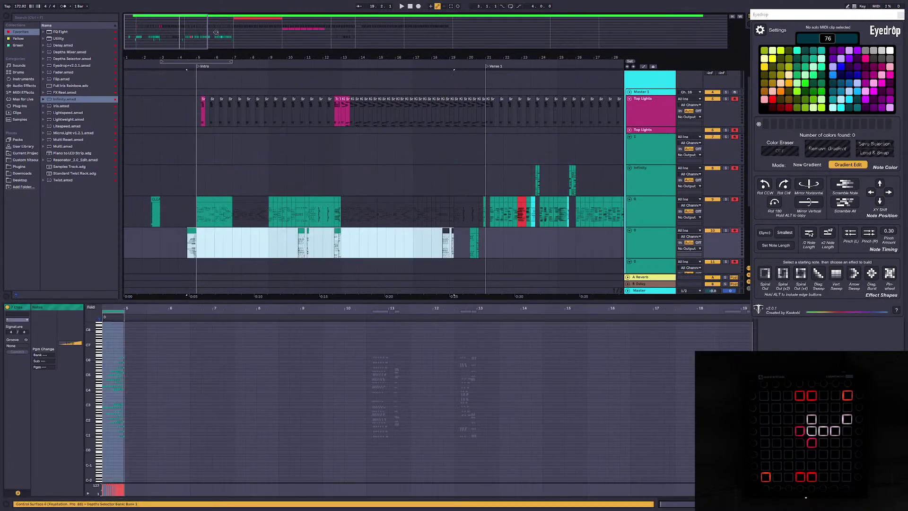
Step: Move the deactivated clips in the Intro Guitar section from the first green track to the track below the main lights
drag(215, 32, 216, 14)
click(480, 176)
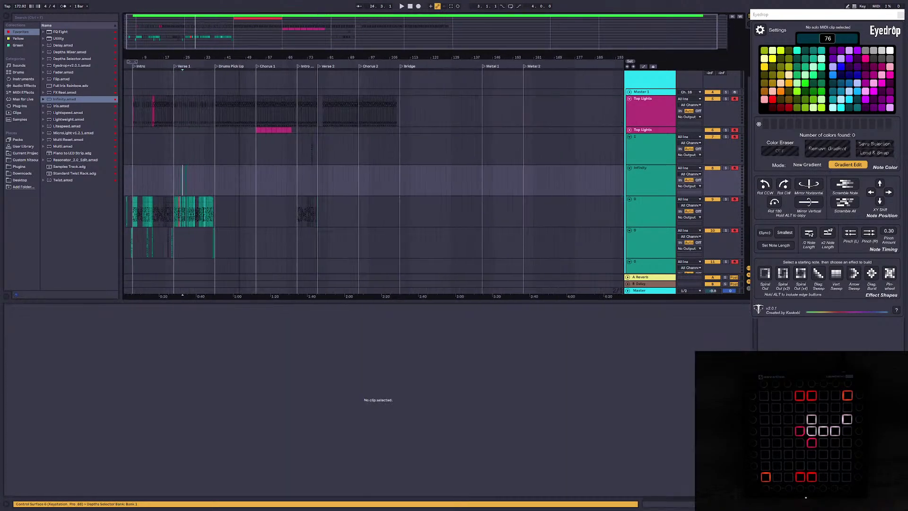
key(plus)
drag(360, 44, 354, 101)
drag(301, 152, 326, 247)
drag(399, 41, 312, 41)
drag(416, 31, 418, 102)
click(508, 208)
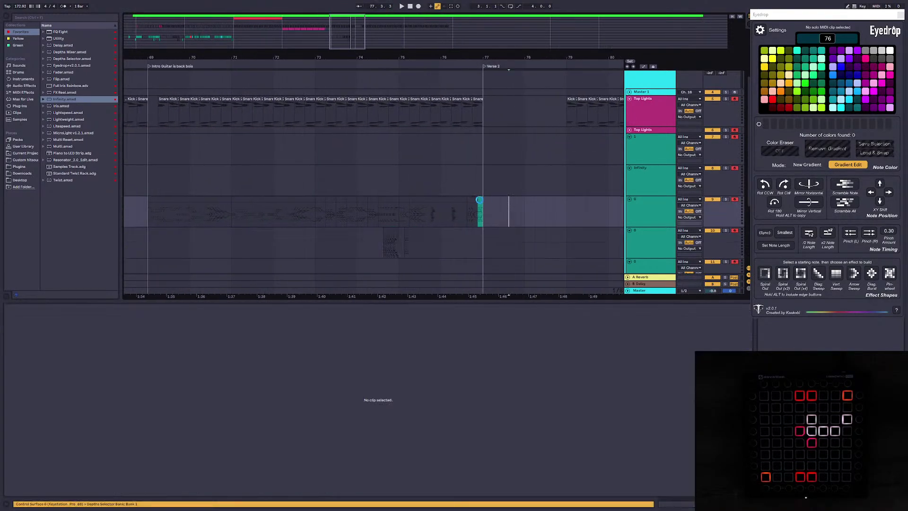
Step: Recolour the clip just before Verse 2 with the darkest grey swatch and save the set
click(479, 200)
right_click(479, 200)
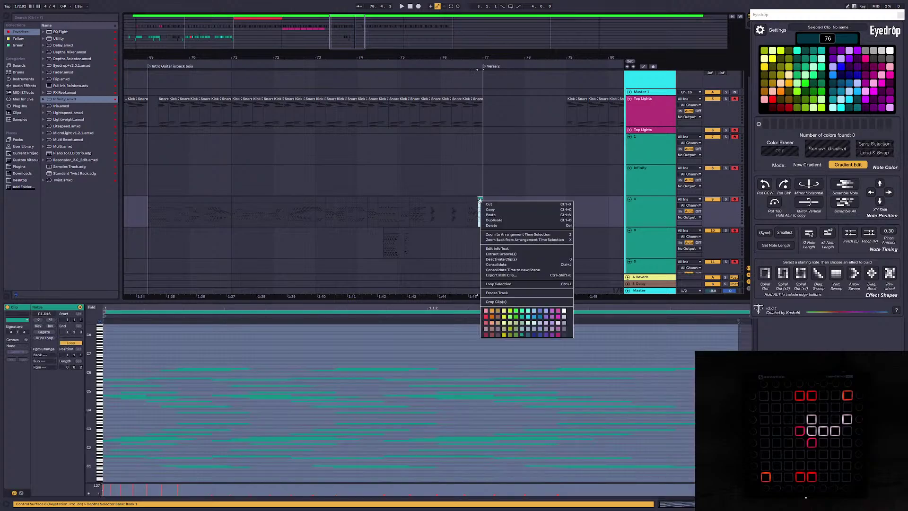
click(563, 335)
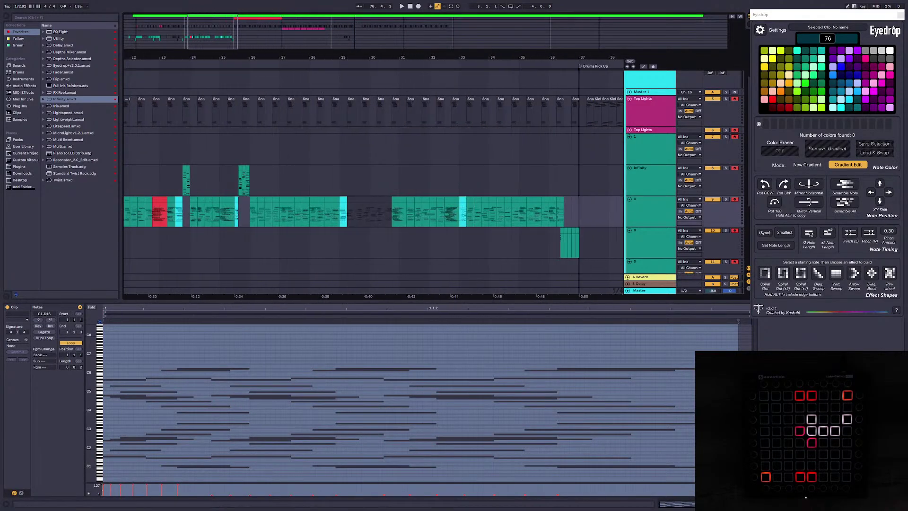
drag(213, 31, 214, 33)
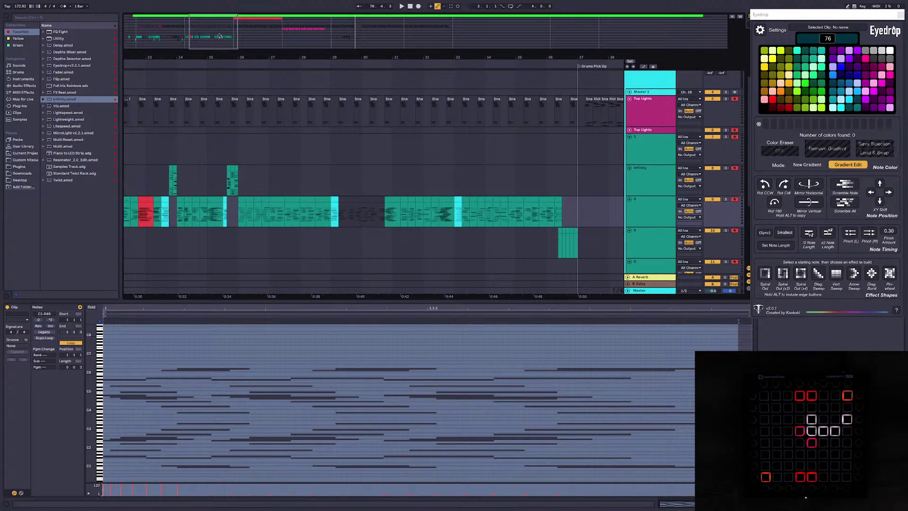
click(454, 170)
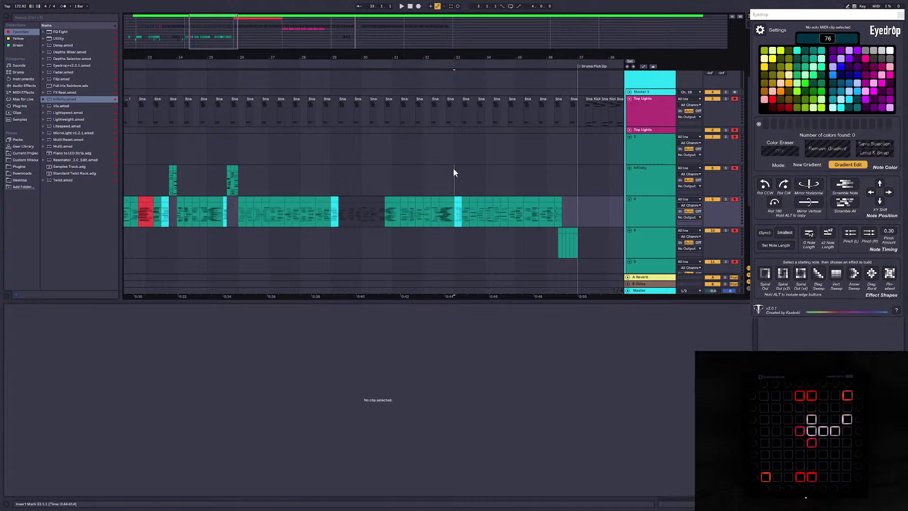
key(ctrl+s)
Step: Add a copy of the 36.2.3 clip's notes rotated 180 degrees and lengthen the whole pattern
drag(207, 37, 353, 189)
click(289, 201)
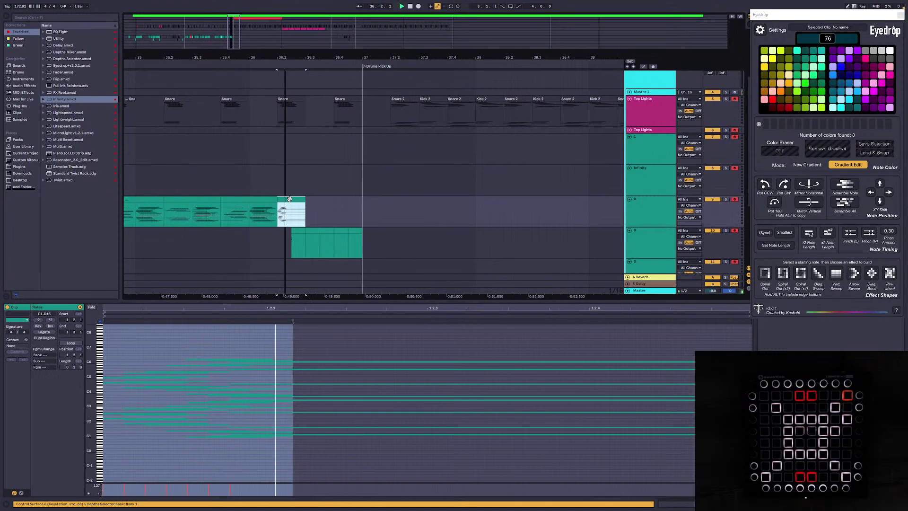
click(293, 230)
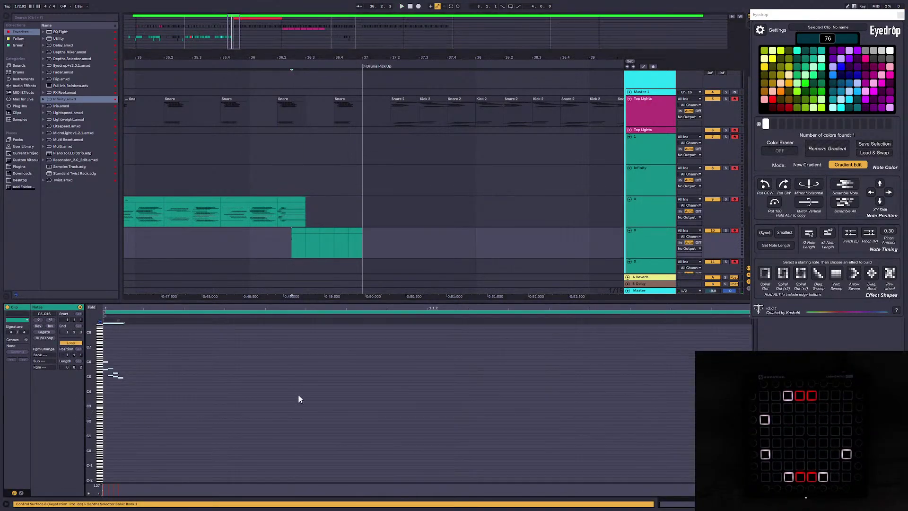
alt+click(774, 203)
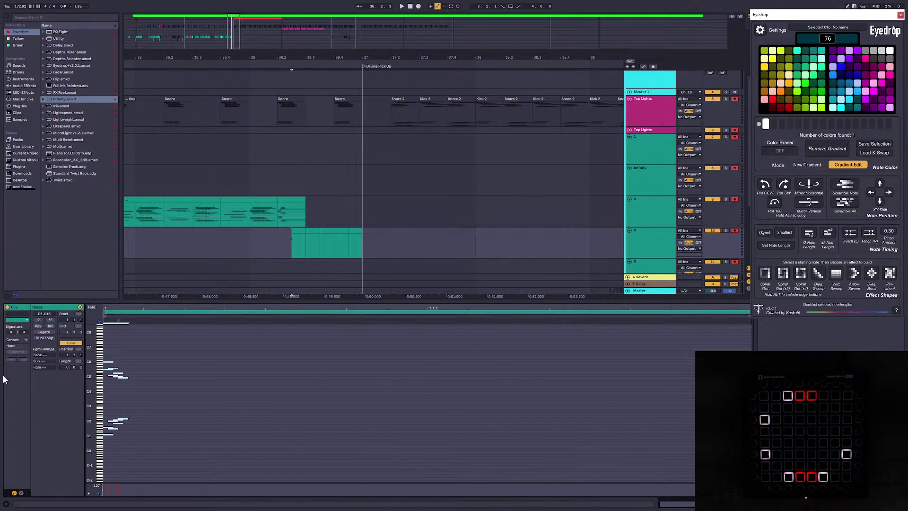
drag(121, 322, 409, 340)
Step: Pinch the 36.2.3 clip's notes left by 0.30, stretch the pattern further and play it back
click(849, 233)
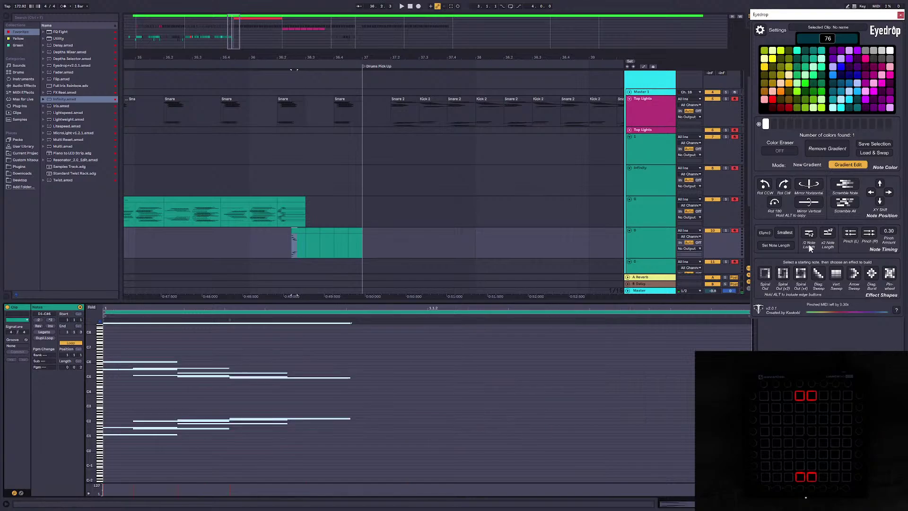
key(space)
mouse_move(229, 323)
mouse_down()
mouse_move(325, 326)
mouse_move(310, 325)
mouse_up()
key(space)
Step: Duplicate the 36.2.3 clip to 36.3.1, rotate the copy's notes 90 degrees clockwise and play from 36.2.1
click(296, 230)
key(ctrl+d)
click(614, 364)
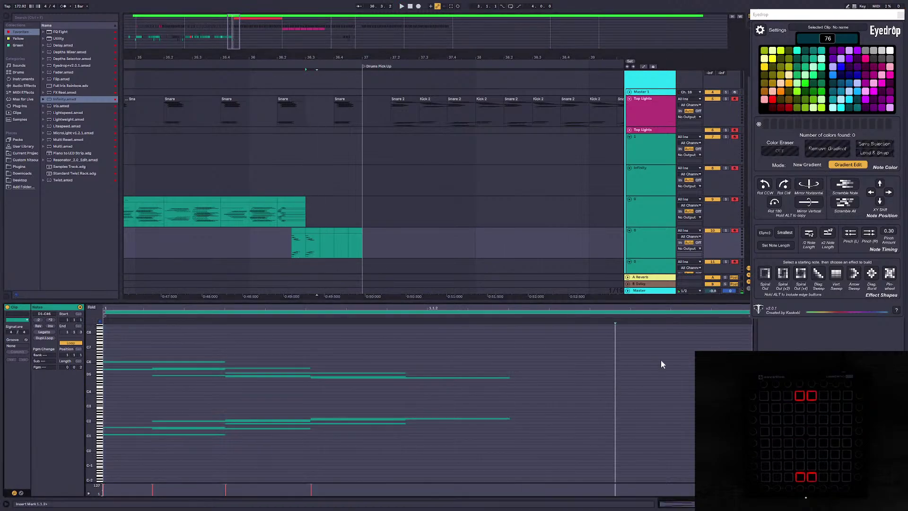
key(ctrl+a)
click(783, 185)
click(285, 207)
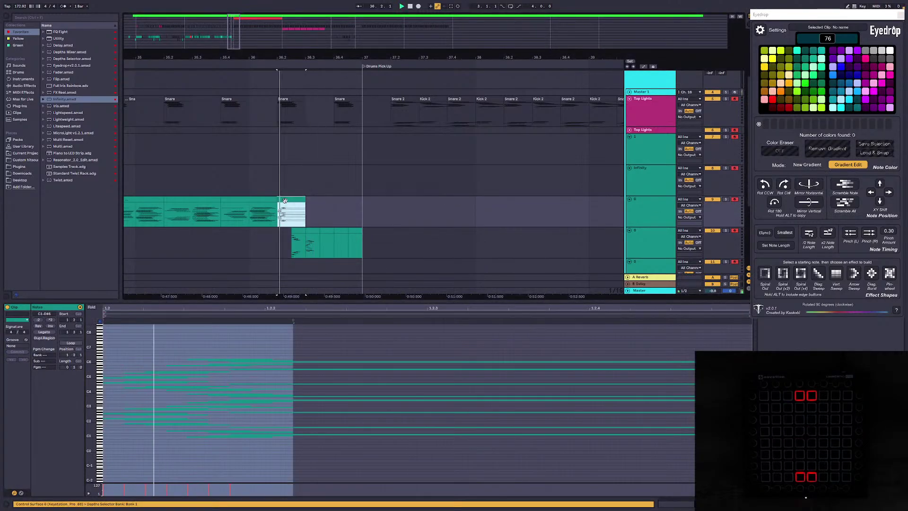
key(space)
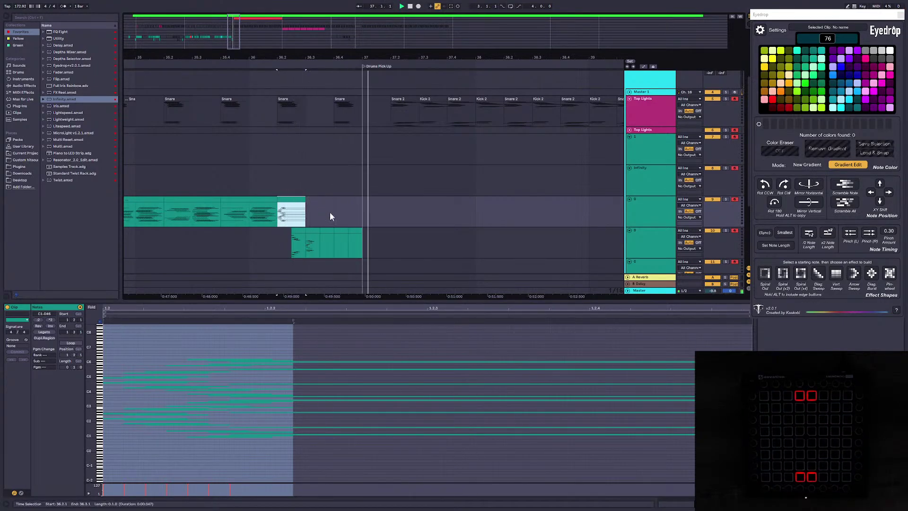
Step: Move the 36.2.3 clip one track down and consolidate it over one beat, up to 36.3.3
click(302, 233)
scroll(302, 232, down, 1)
drag(303, 218, 308, 266)
key(ctrl+j)
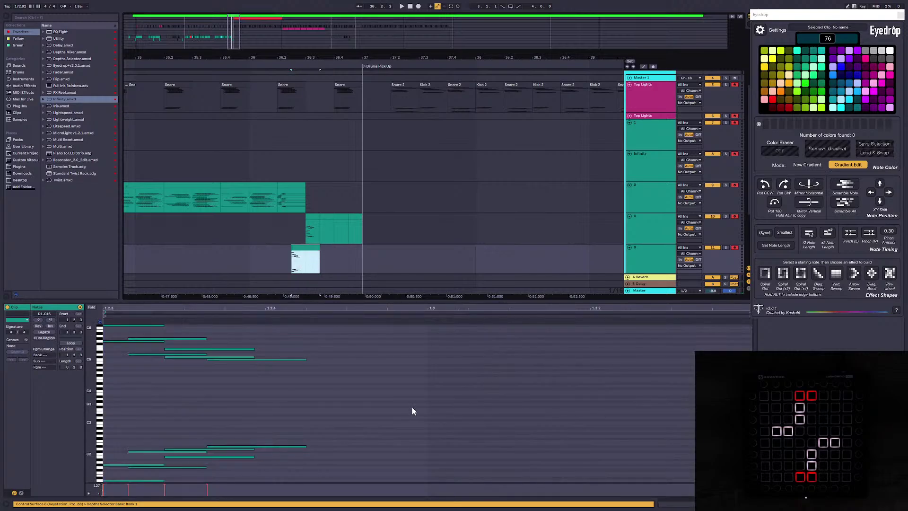
Step: Extend the last notes of the consolidated 36.2.3 clip and of the 36.3.1 clip to their clip ends
double_click(96, 431)
drag(368, 466, 695, 377)
click(312, 219)
drag(533, 449, 747, 383)
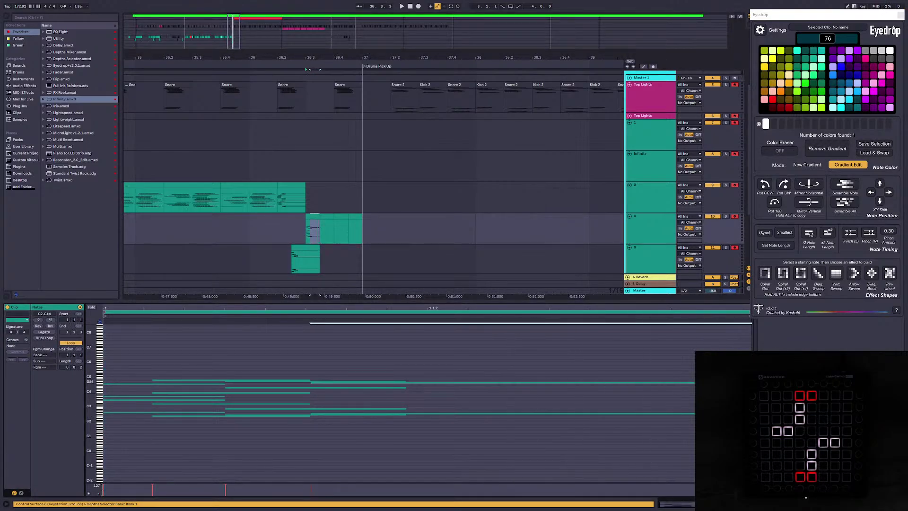
Step: Play from 36.2.1, then try a V-shaped note sweep in the 36.3.3 clip and clear its notes
click(290, 186)
key(space)
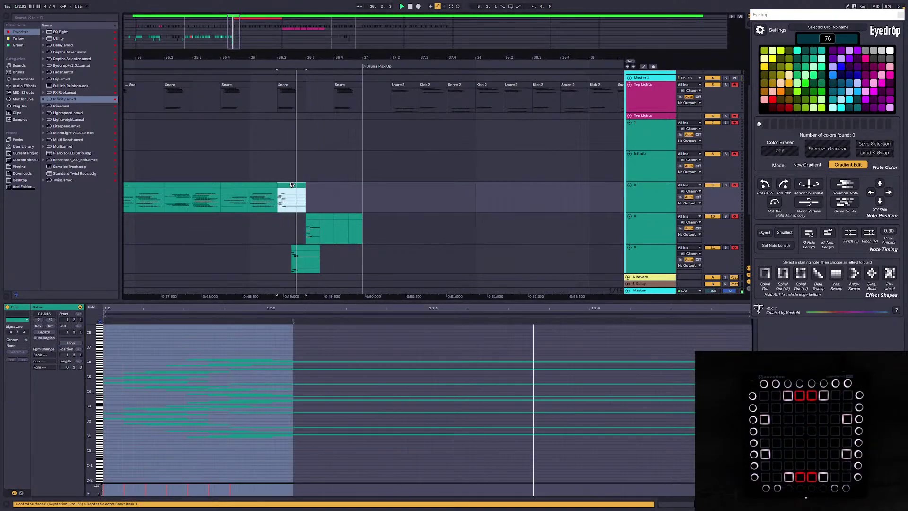
click(336, 215)
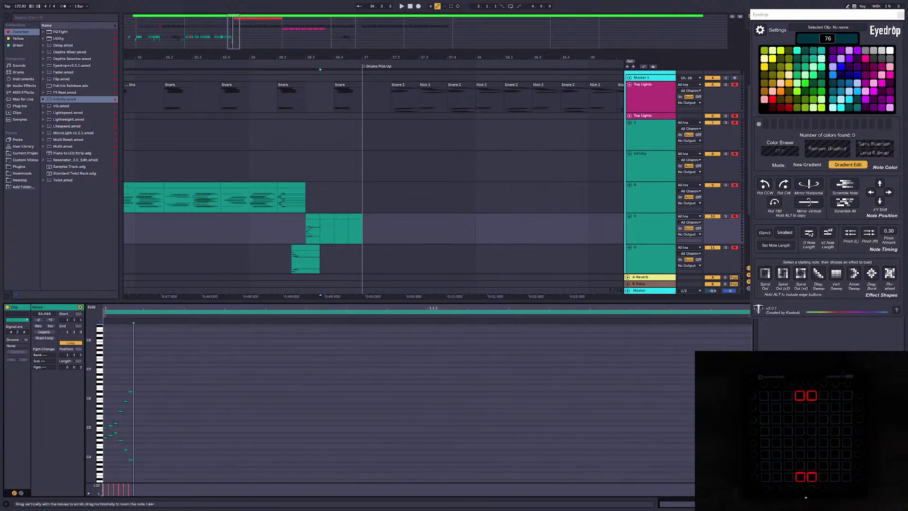
drag(194, 441, 104, 326)
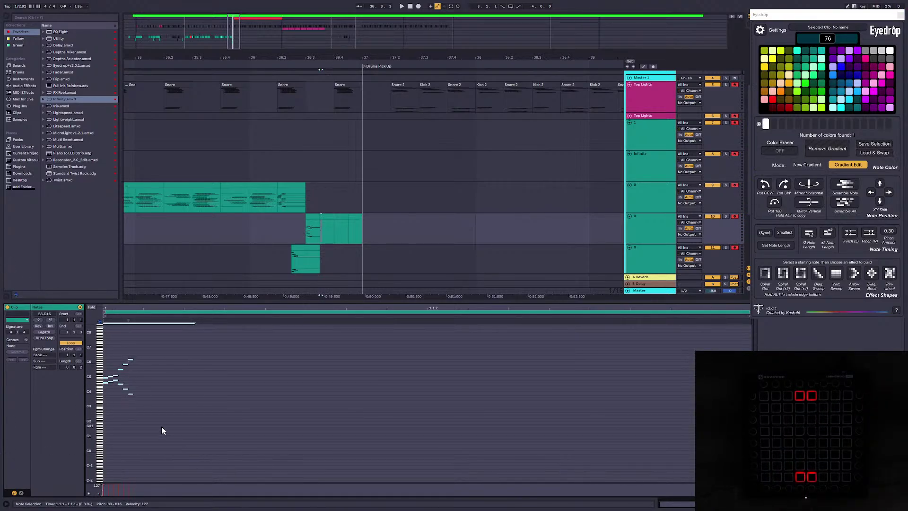
key(Delete)
Step: Enter an eight-step note path in the 36.3.3 clip and clone it rotated 180 degrees
click(108, 361)
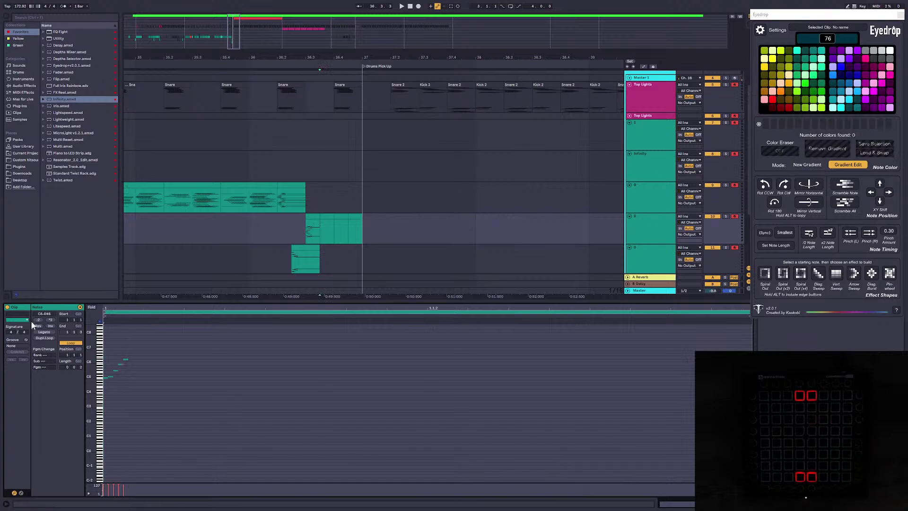
key(ctrl+a)
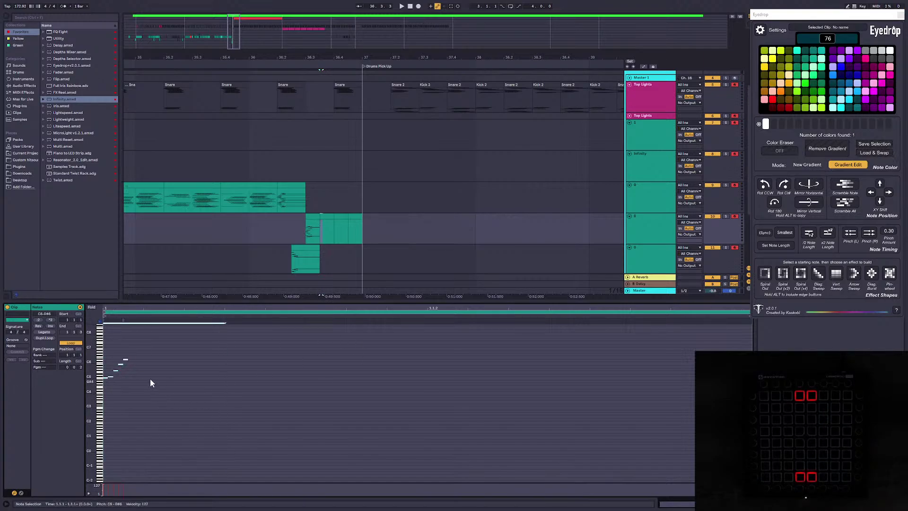
click(120, 360)
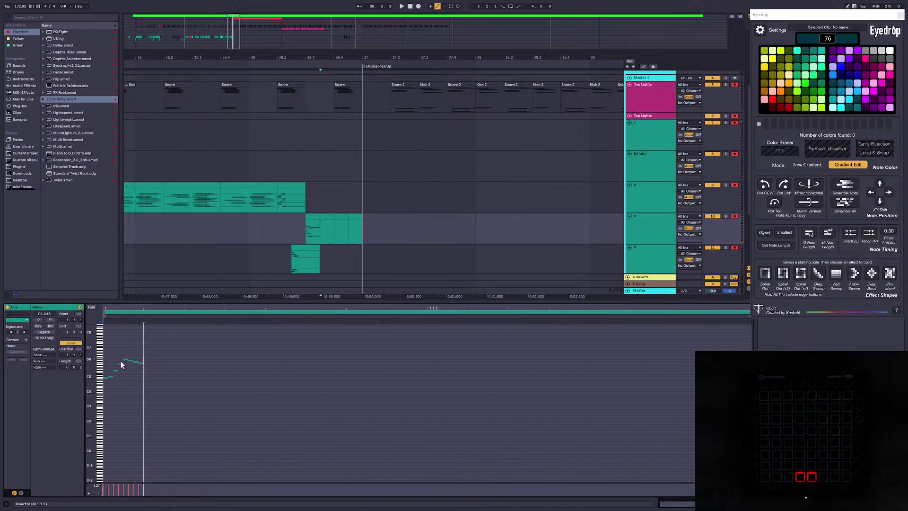
key(ctrl+a)
alt+click(775, 202)
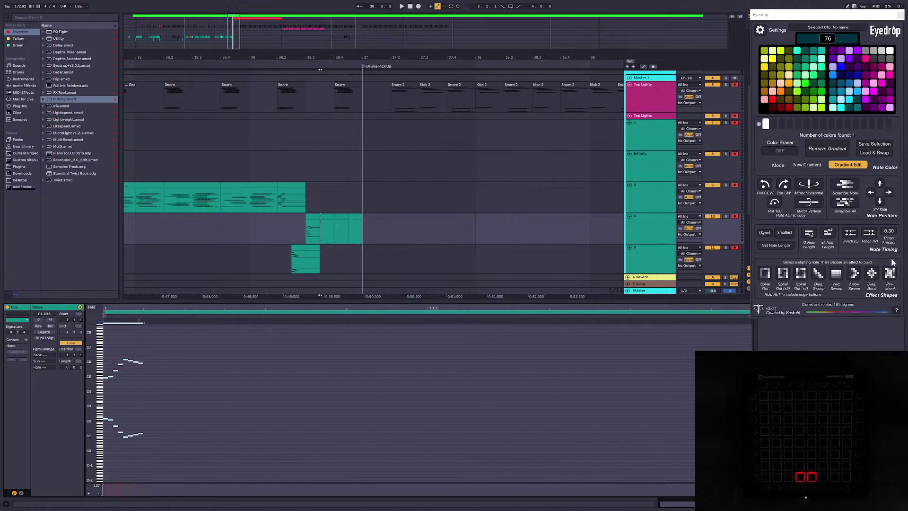
Step: Stretch the 36.3.3 clip's overlapping notes, extend its last notes to the clip end and play it back
mouse_move(179, 435)
mouse_down()
mouse_move(145, 352)
mouse_move(235, 363)
mouse_up()
drag(284, 464, 195, 421)
key(ctrl+a)
mouse_move(138, 325)
mouse_down()
mouse_move(533, 331)
mouse_move(441, 330)
mouse_up()
key(space)
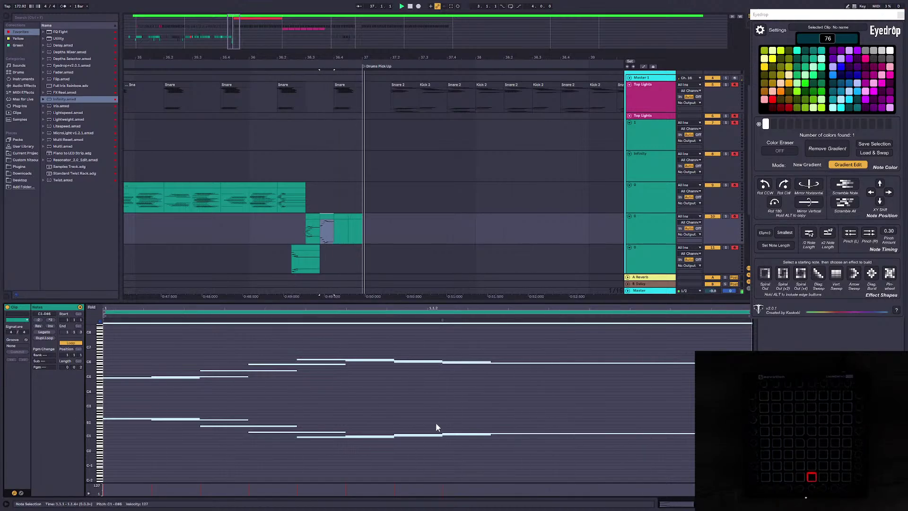
key(space)
key(space)
key(space)
key(space)
Step: Copy the 36.3.3 clip to 36.4.1, mirror the copy's notes horizontally and play from 36.3.3
click(331, 211)
key(space)
click(331, 216)
click(336, 224)
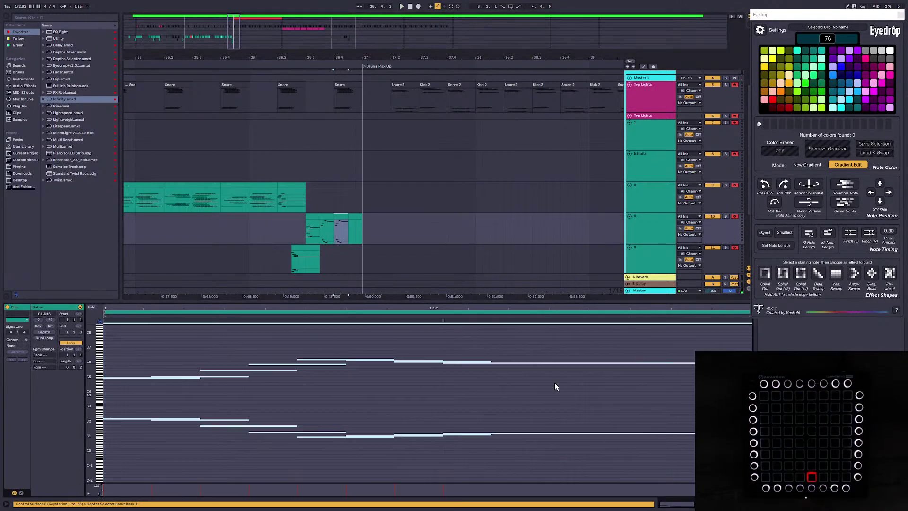
click(807, 194)
click(331, 215)
key(space)
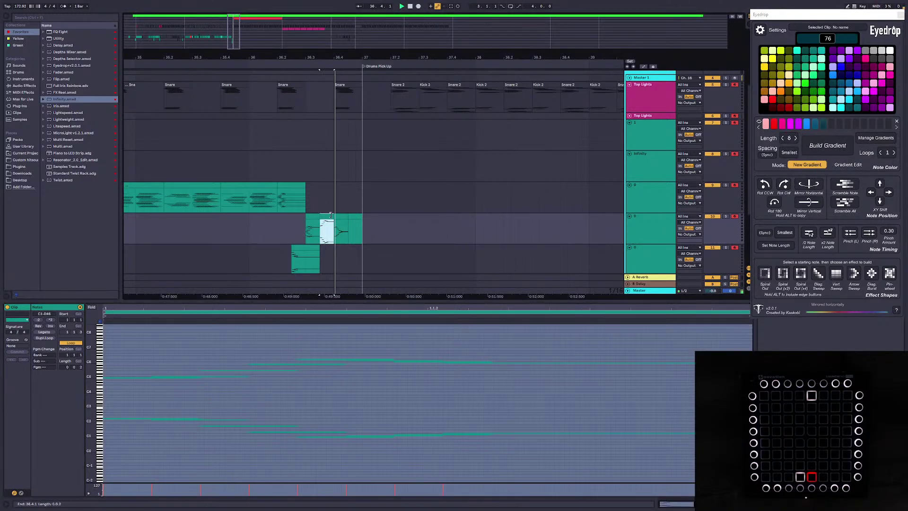
Step: Move the 36.3.3 clip one track down and consolidate the 36.3.1 clip over one beat, up to 36.4.1
click(342, 232)
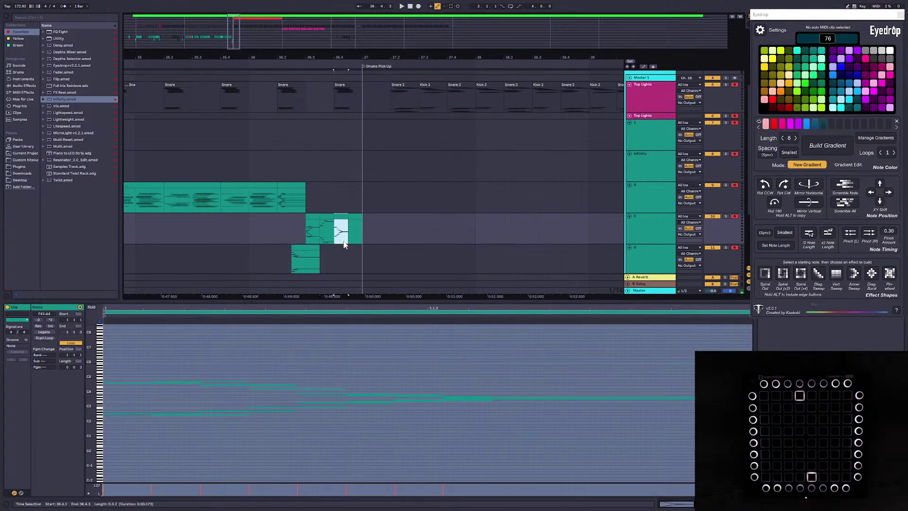
mouse_move(343, 245)
mouse_down()
mouse_move(341, 259)
mouse_move(330, 251)
mouse_move(343, 250)
mouse_up()
drag(327, 216, 327, 249)
mouse_move(340, 248)
mouse_down()
mouse_move(340, 220)
mouse_move(334, 238)
mouse_up()
click(322, 249)
Step: Extend the last notes of the consolidated 36.3.1 clip to its end at 36.4.1
click(372, 416)
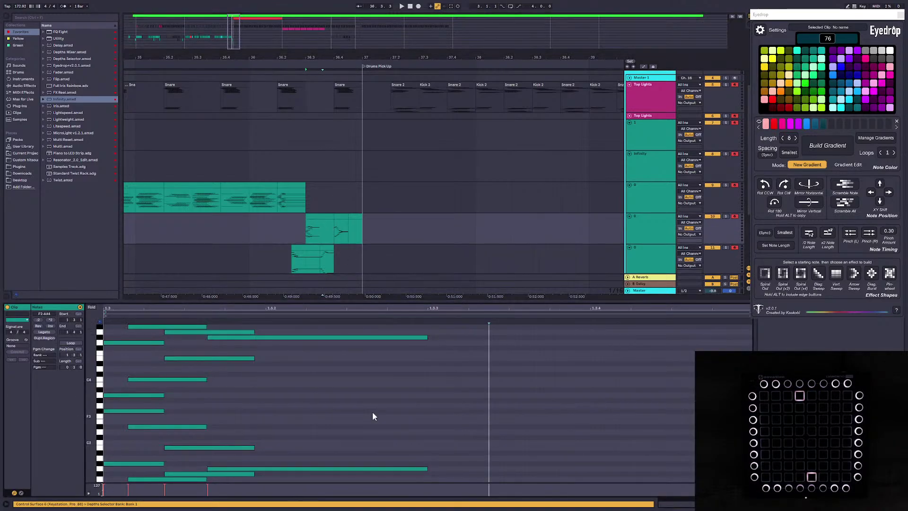
scroll(482, 425, down, 5)
drag(475, 448, 754, 381)
click(427, 383)
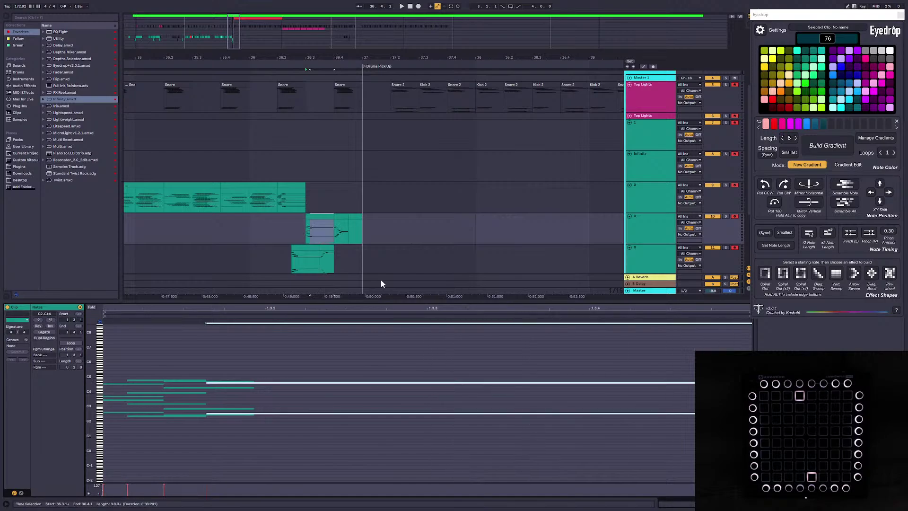
Step: Consolidate the moved 36.3.3 clip over one beat, up to 36.4.3, and extend its last notes to the clip end
click(323, 246)
click(317, 245)
key(space)
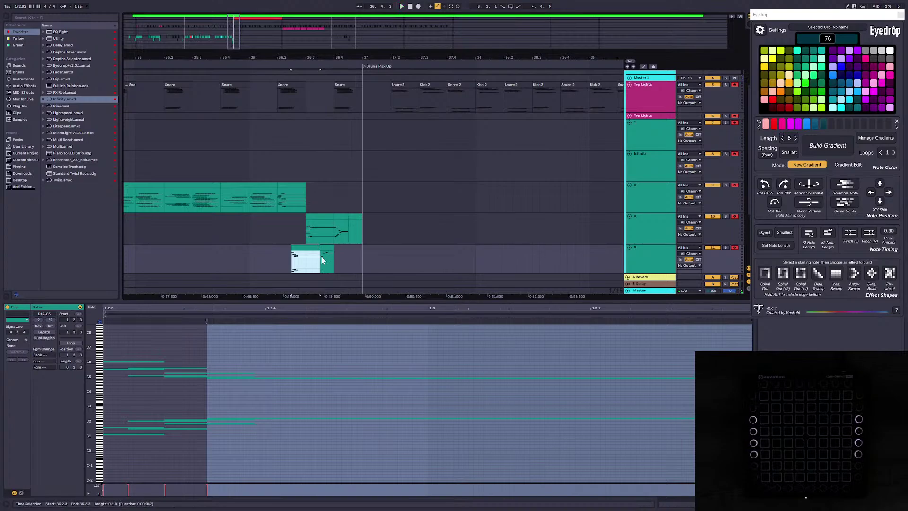
drag(321, 259, 350, 256)
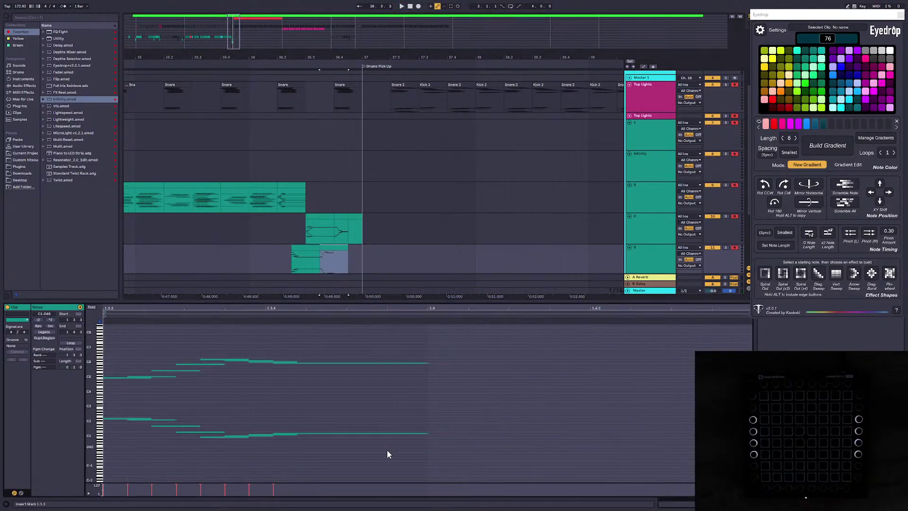
drag(387, 450, 701, 362)
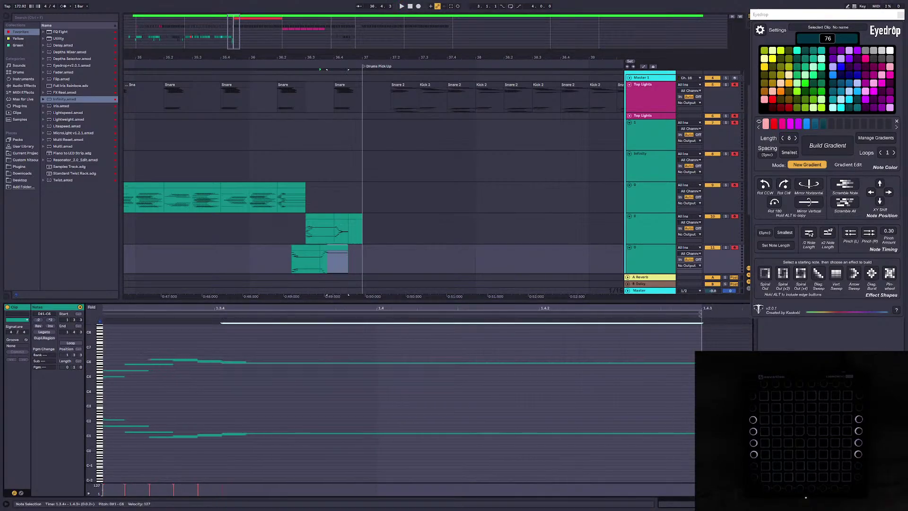
Step: Play back the overlapping clips from 36.2.1 to check how the animations run into each other
click(342, 219)
click(329, 219)
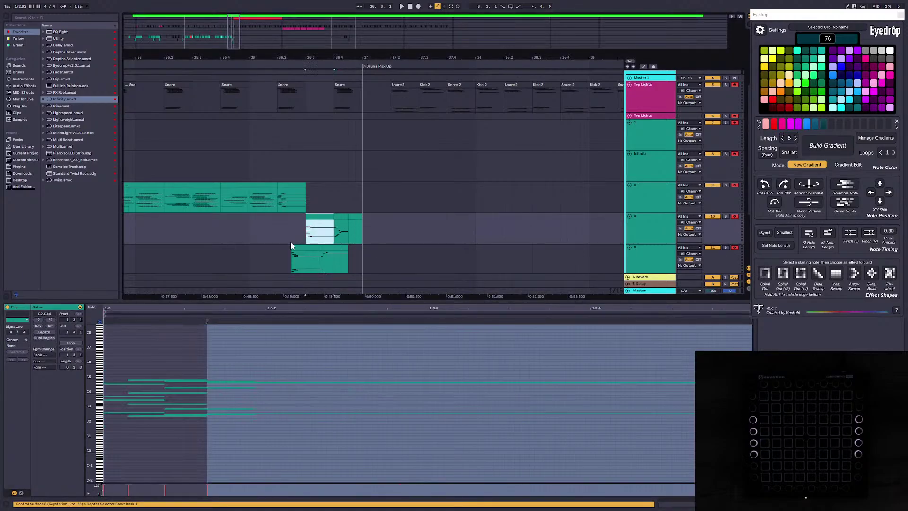
click(290, 242)
click(289, 184)
key(space)
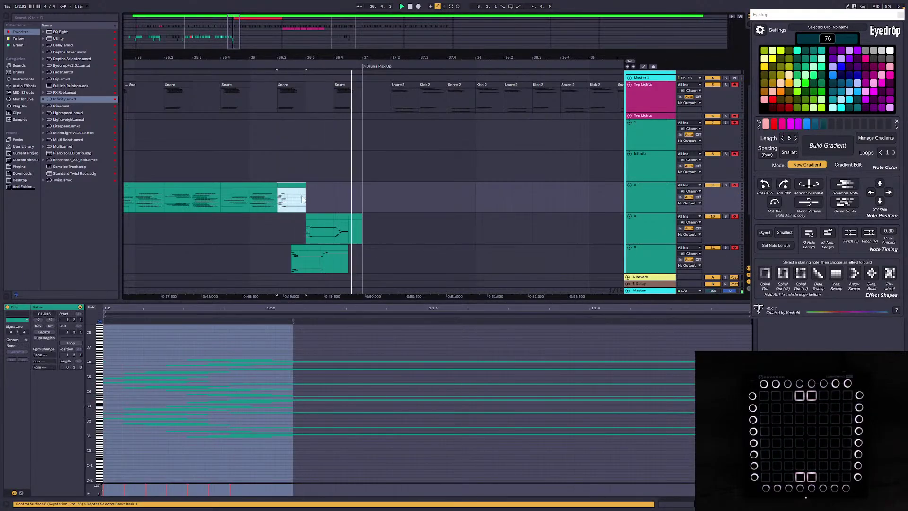
key(space)
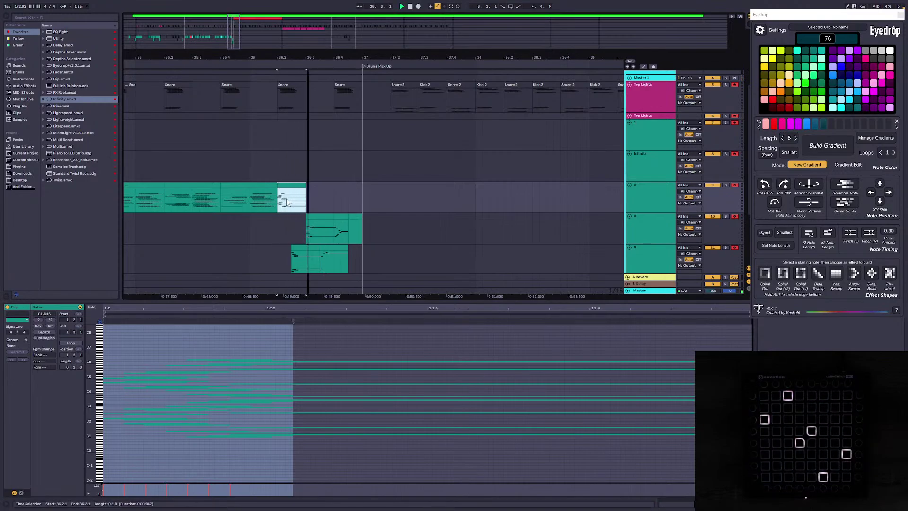
key(space)
Step: Enter a diagonal note sweep over the pad grid's top-right quadrant in the 36.4.3 clip and clone it mirrored into the other quadrants
click(351, 217)
click(120, 362)
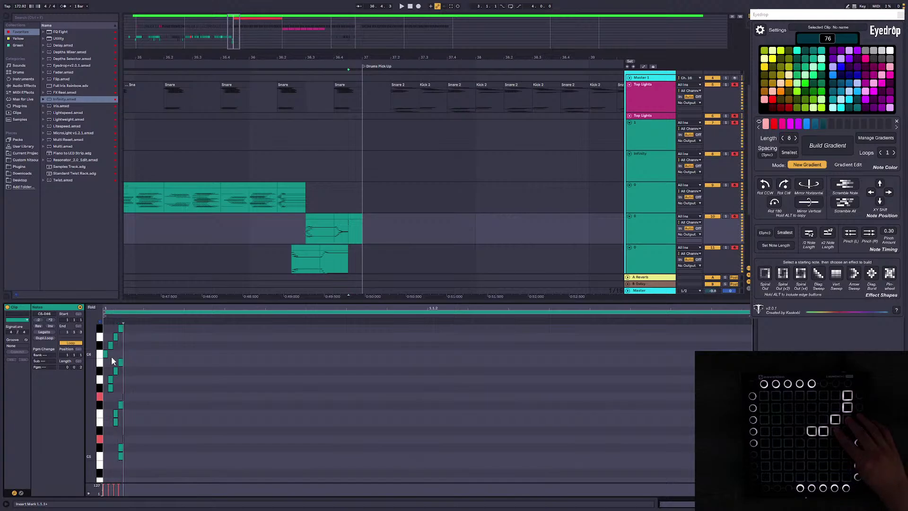
key(Right)
key(Right)
drag(92, 355, 62, 355)
drag(237, 401, 86, 287)
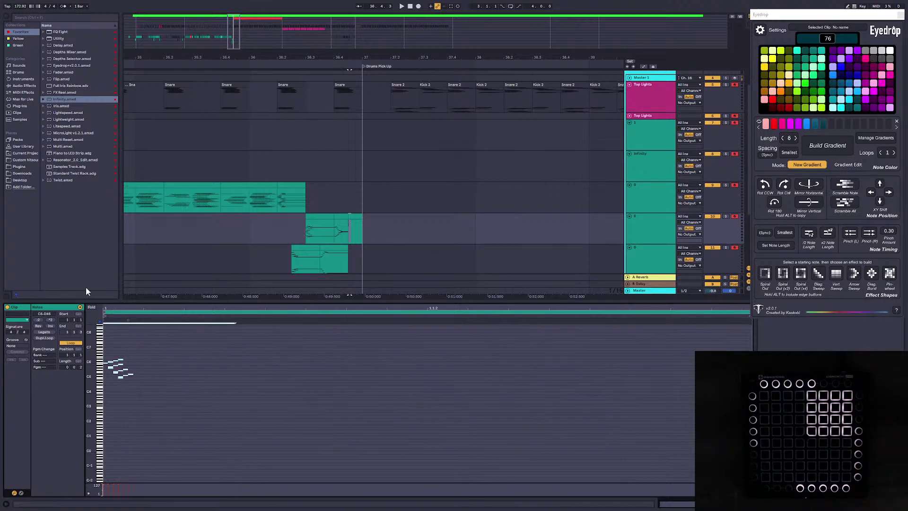
alt+click(808, 203)
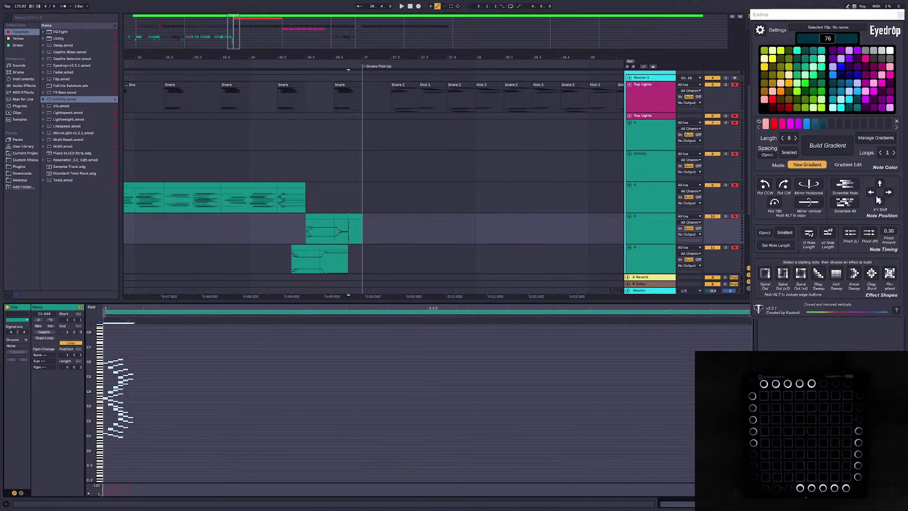
Step: Try the three-colour white fade from the gradient history on the 36.4.3 sweep, stretch the notes and play it
click(876, 138)
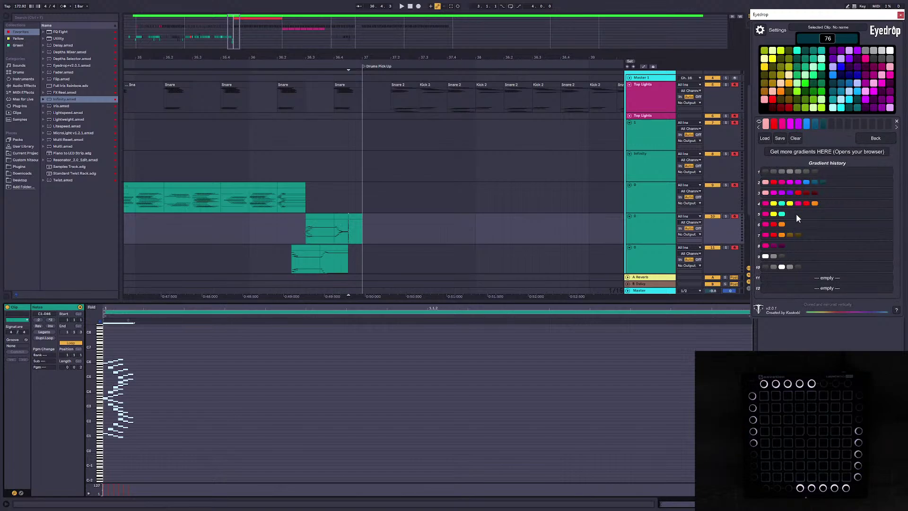
click(778, 256)
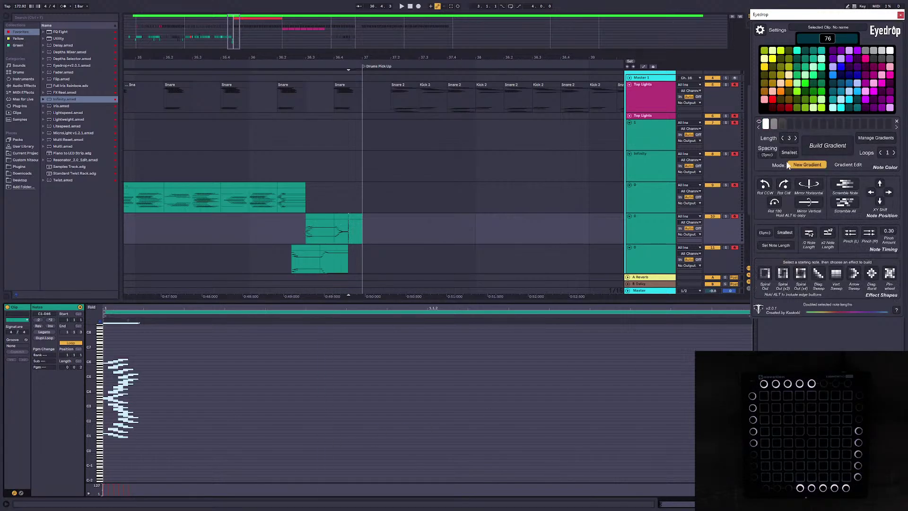
drag(149, 324, 687, 345)
key(space)
key(space)
key(space)
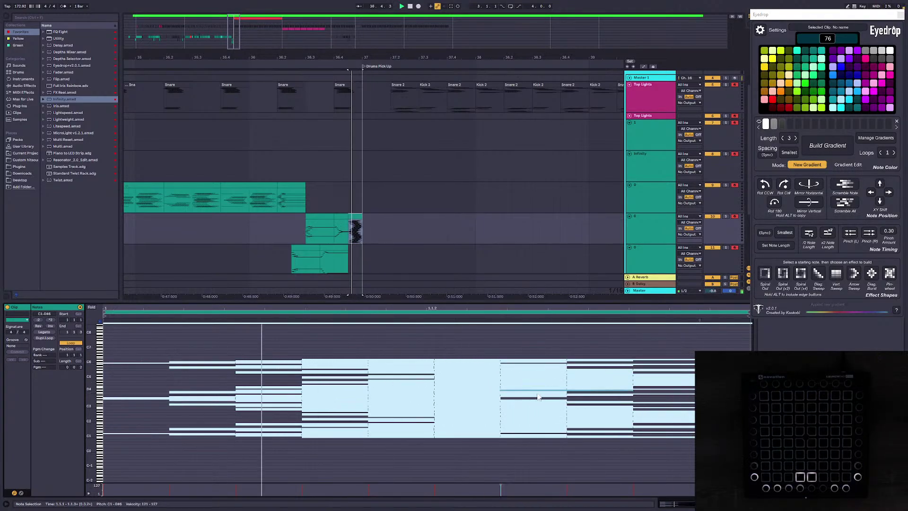
key(space)
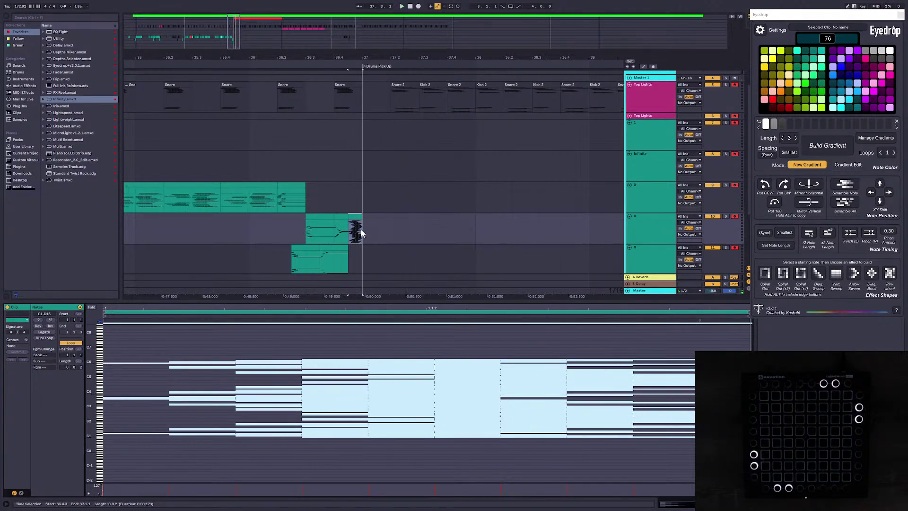
key(space)
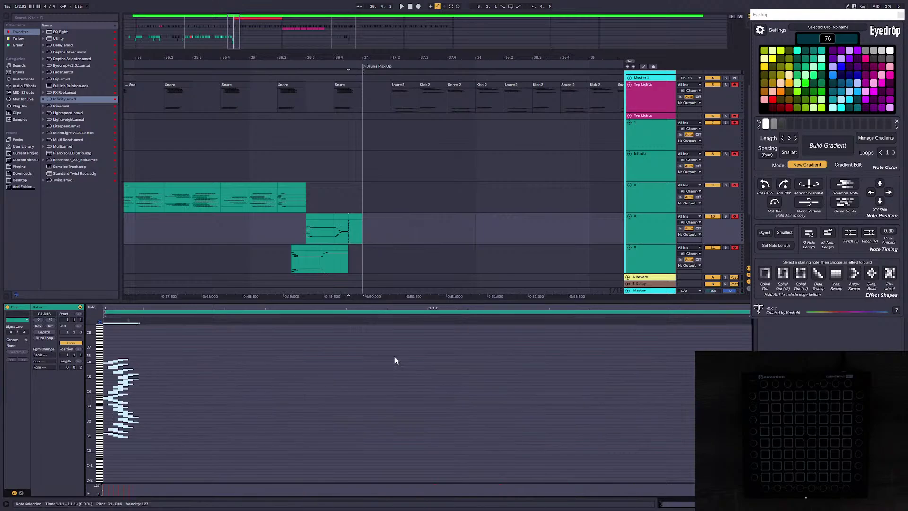
Step: Load the "7 White Fade to Black" gradient from the Gradient Saves folder and build it on the 36.4.3 clip's notes
click(350, 70)
click(874, 139)
click(777, 141)
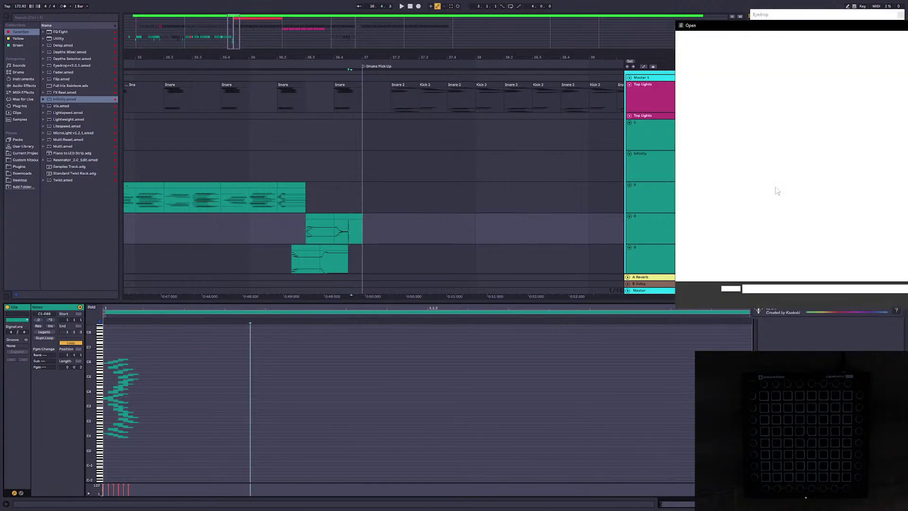
drag(865, 25, 736, 25)
click(682, 40)
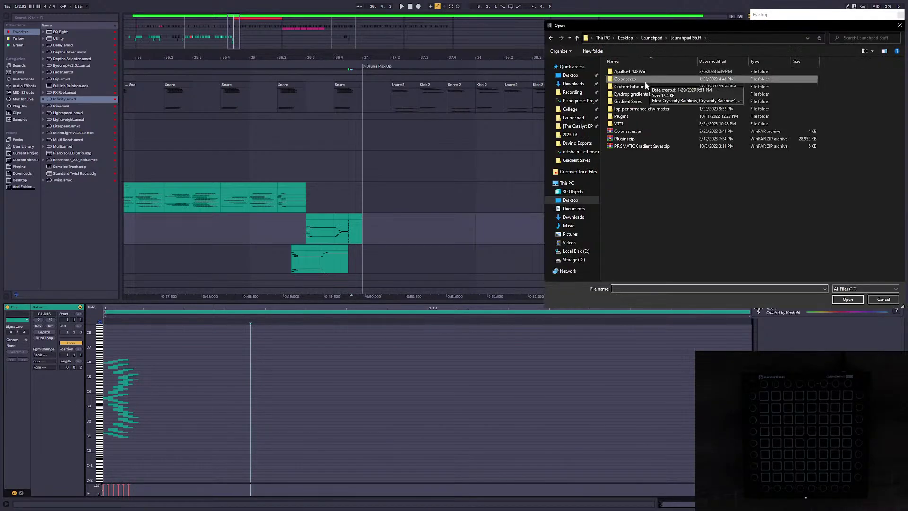
double_click(645, 100)
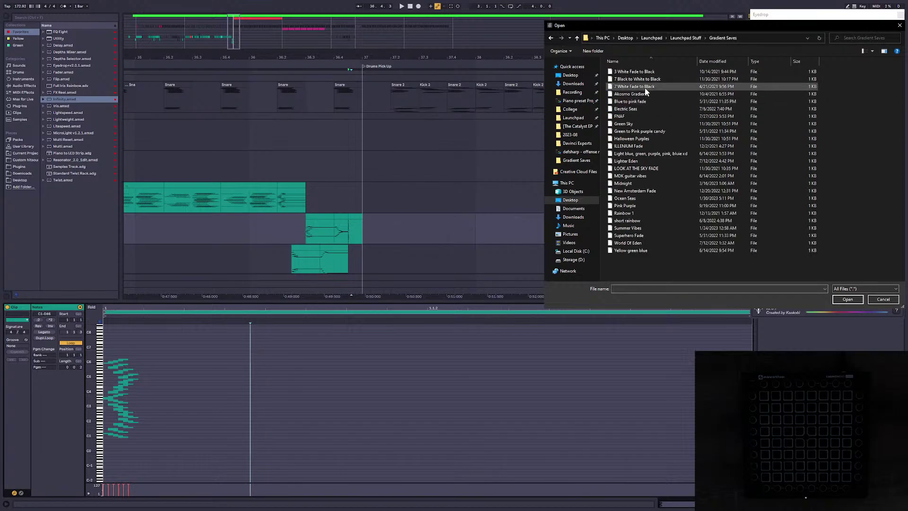
double_click(645, 87)
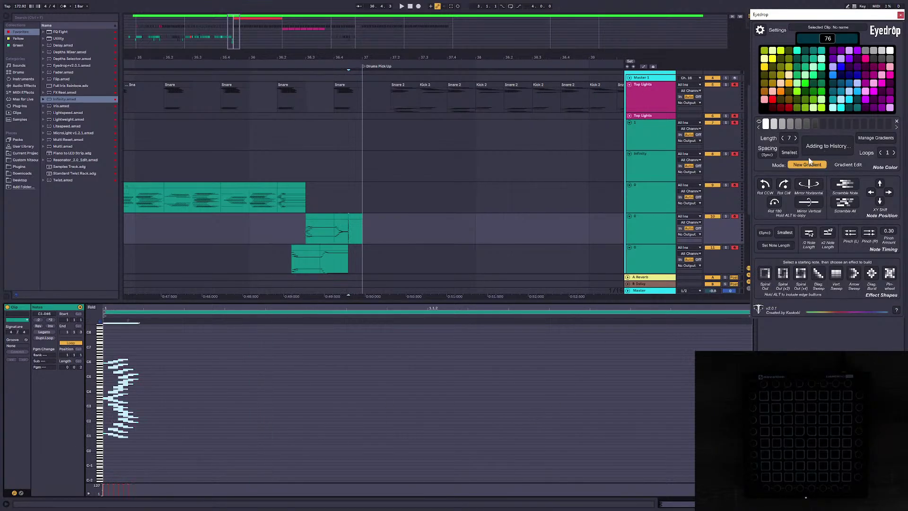
Step: Stretch the gradient notes in the 36.4.3 clip so the sweep spreads over its length, and play it back
drag(189, 321, 753, 348)
key(space)
key(space)
key(space)
key(space)
key(space)
key(space)
key(space)
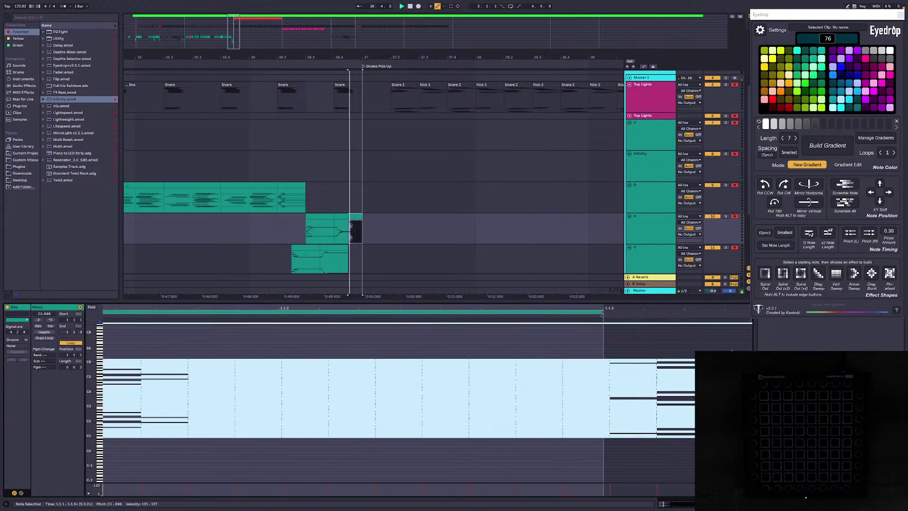
click(389, 249)
key(space)
Step: Copy the light-blue clip at 23.3.1 to 37.1.1 on the same track, at Drums Pick Up, and play it
drag(227, 48, 211, 20)
click(211, 188)
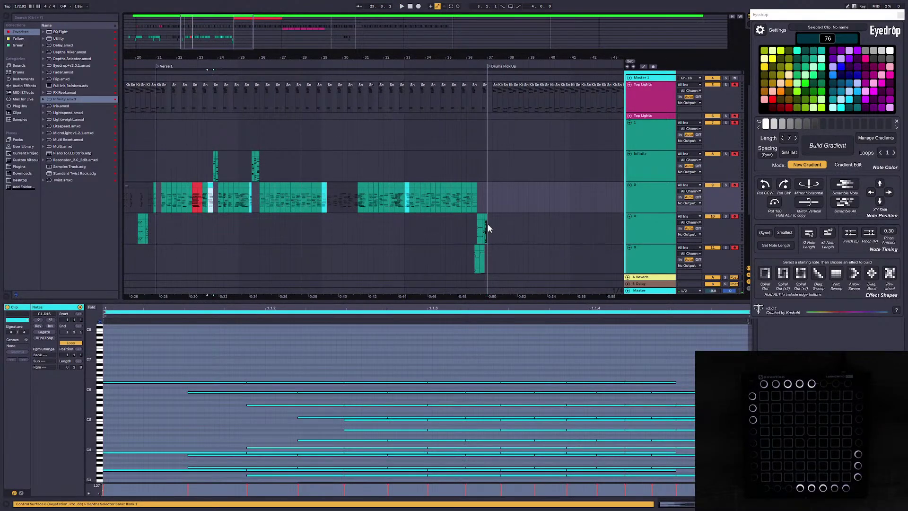
key(ctrl+c)
click(487, 198)
key(ctrl+v)
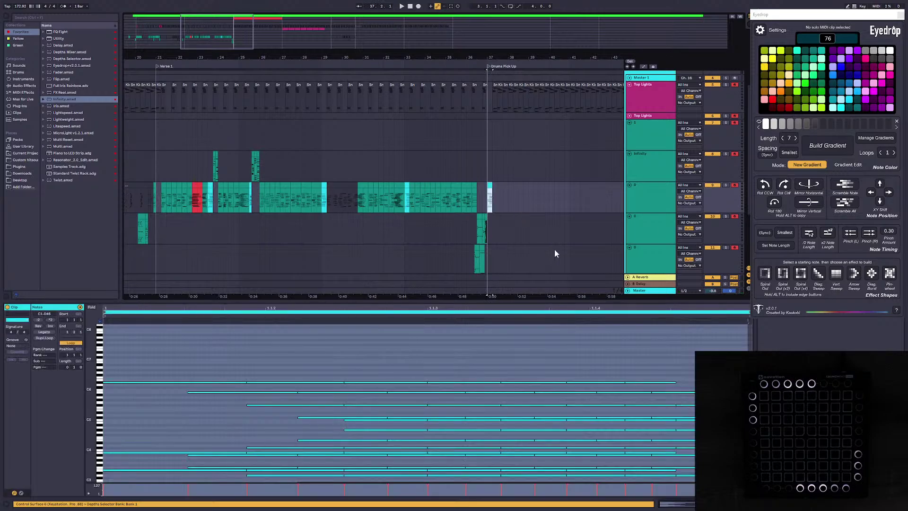
key(space)
key(space)
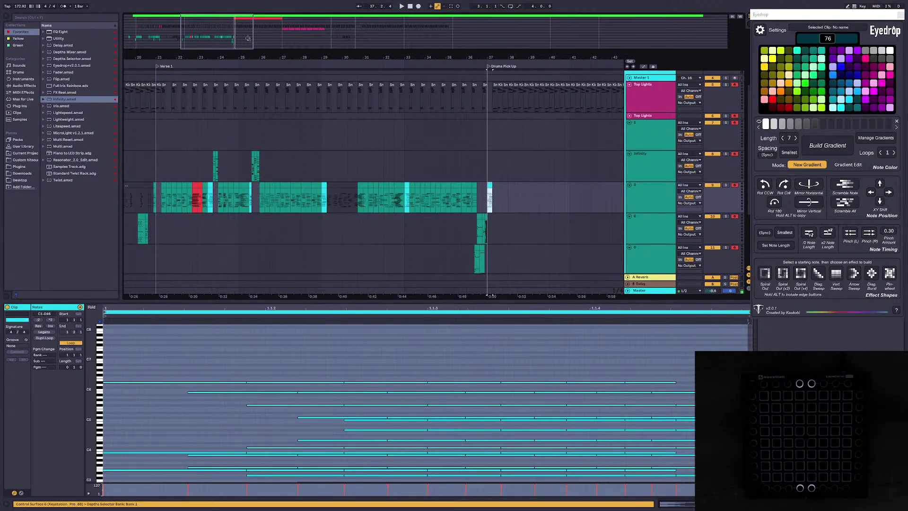
Step: Play the passage from 36.2.3 through the overlapping sweeps into the light-blue clip at Drums Pick Up
drag(248, 38, 245, 33)
click(207, 197)
click(194, 197)
key(space)
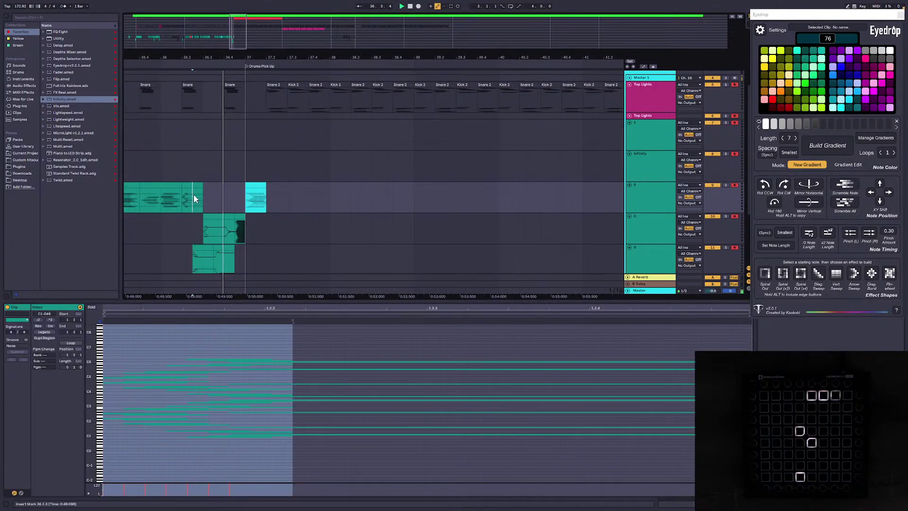
key(space)
Step: Examine and play the light-blue clips at 33.1.1 and 29.1.1 to compare them with the one at Drums Pick Up
click(259, 187)
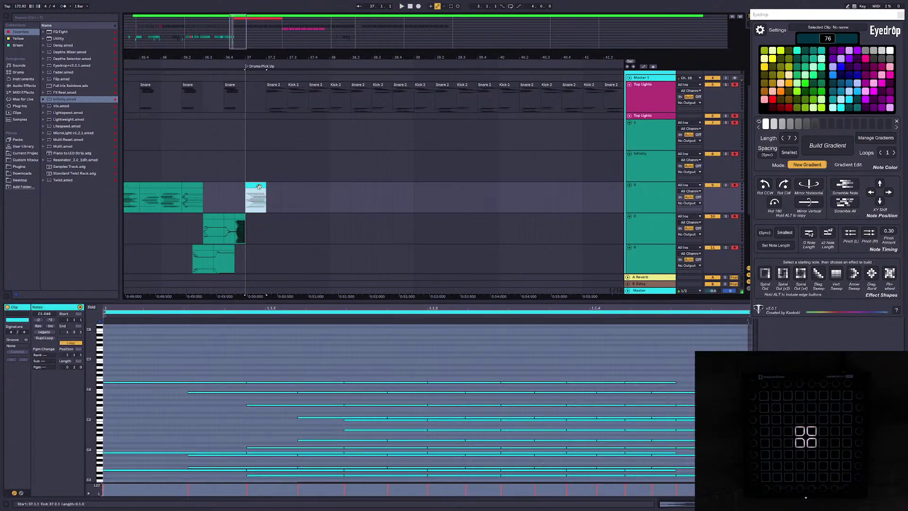
drag(240, 38, 230, 33)
click(238, 186)
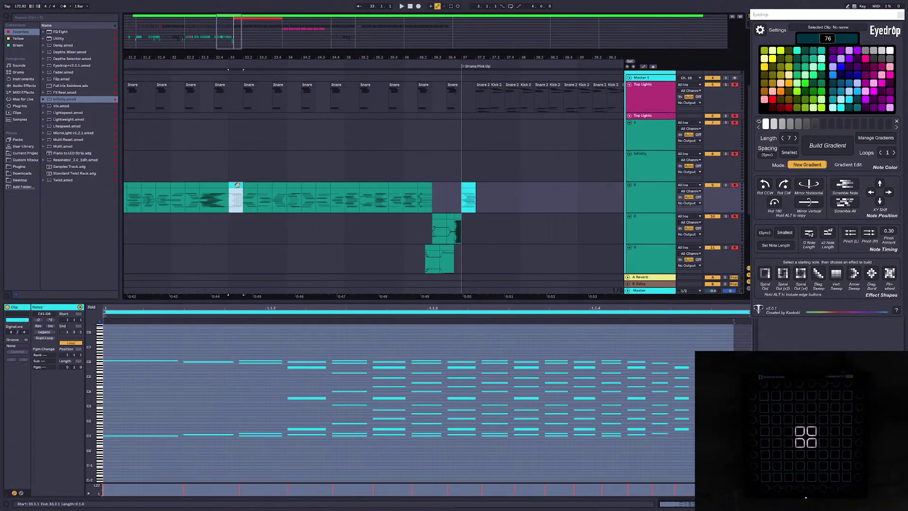
key(space)
key(space)
drag(306, 57, 463, 53)
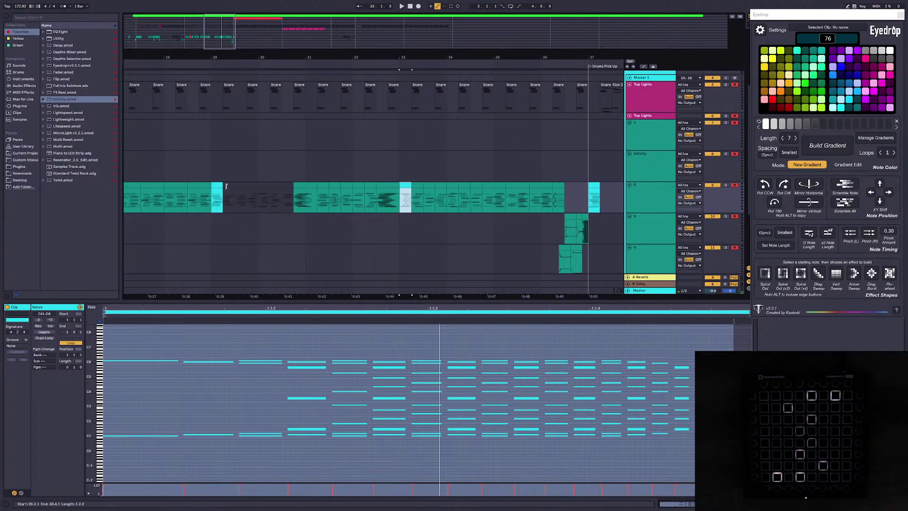
click(218, 185)
key(space)
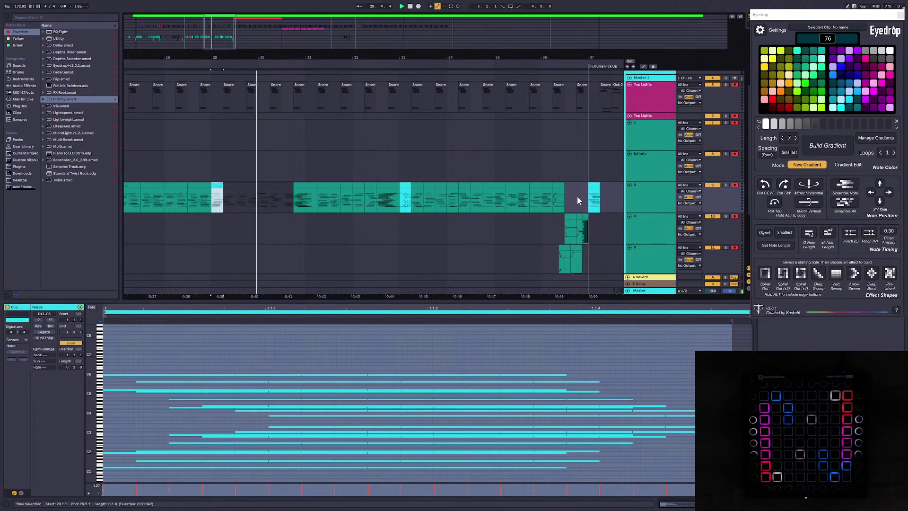
key(space)
Step: Clear all notes from the light-blue clip at 37.1.1 and enter notes for the four centre pads at its start
click(591, 186)
click(633, 352)
key(ctrl+a)
key(Delete)
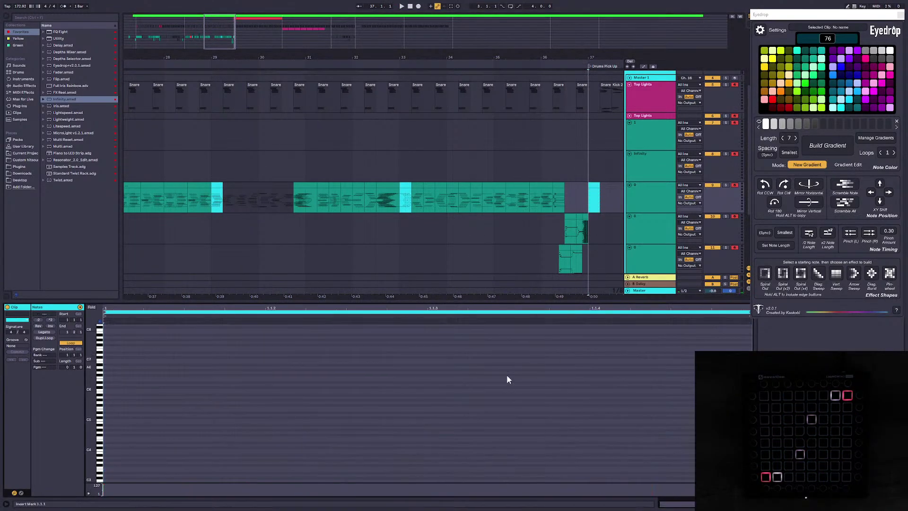
drag(139, 384, 128, 383)
click(112, 377)
key(Left)
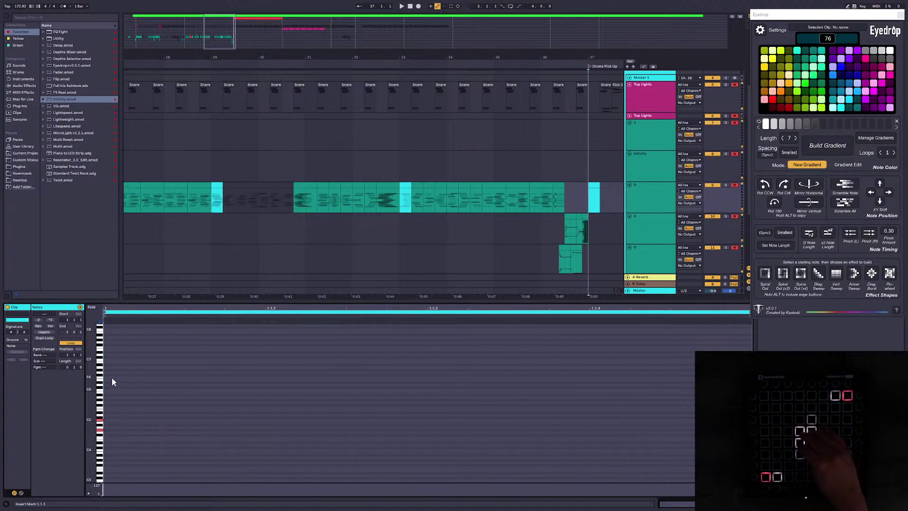
key(Right)
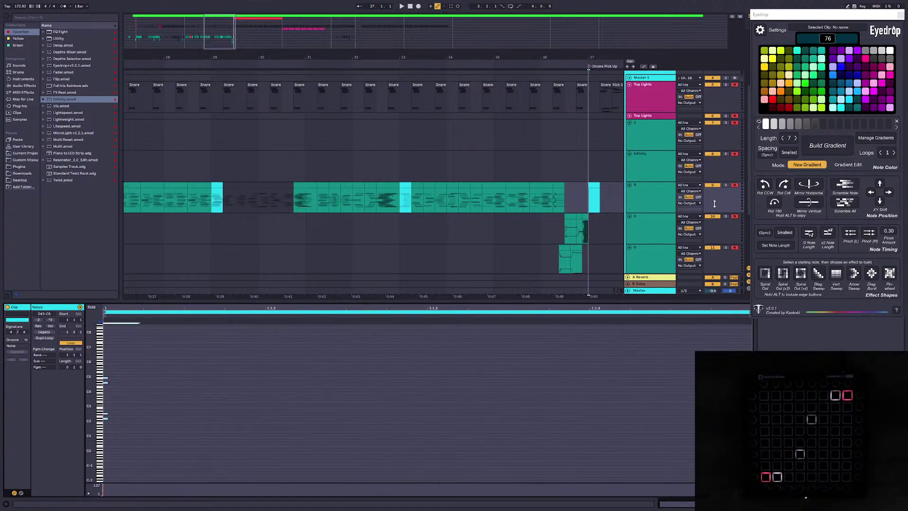
Step: Load the seven-colour white gradient that fades in and out, build it on the centre-pad notes and stretch them along the clip
click(864, 137)
click(803, 183)
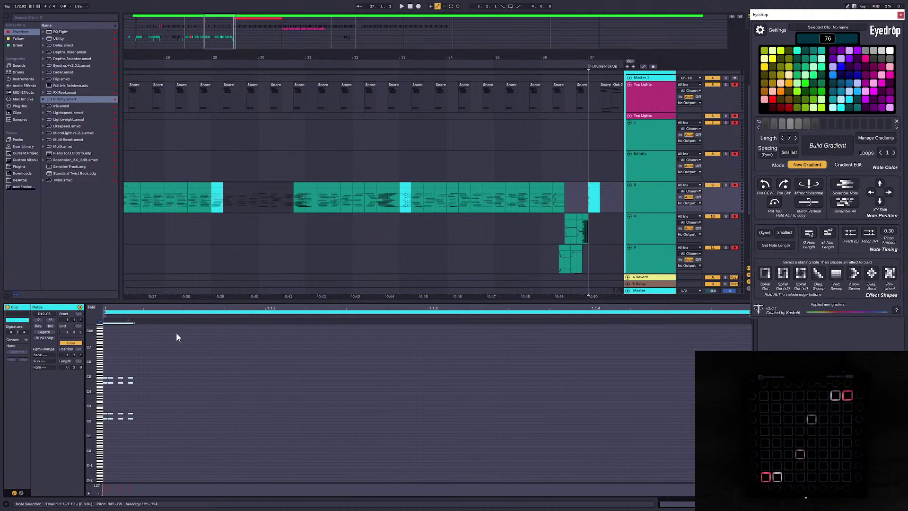
click(834, 149)
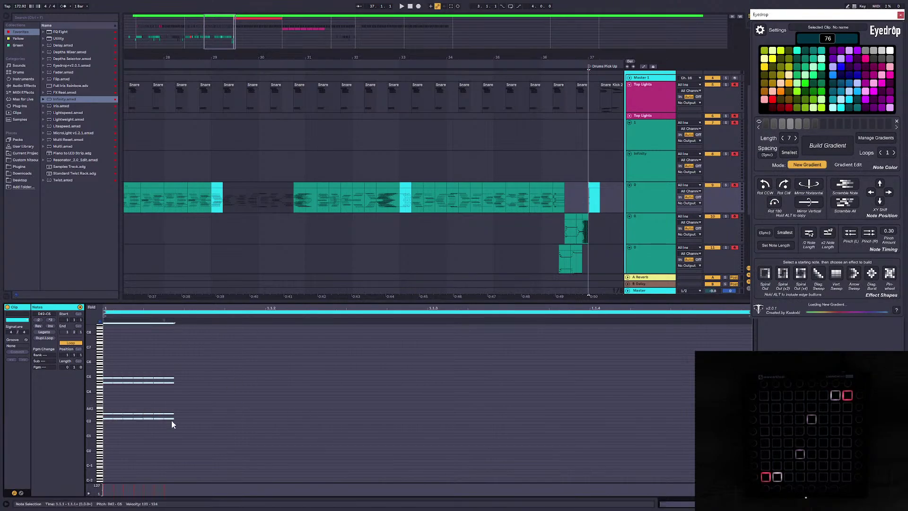
click(172, 421)
key(ctrl+a)
drag(164, 322, 650, 350)
Step: Play from shortly before the overlapping sweeps into Drums Pick Up to check the centre-pad flash
drag(324, 57, 163, 59)
click(418, 202)
click(406, 199)
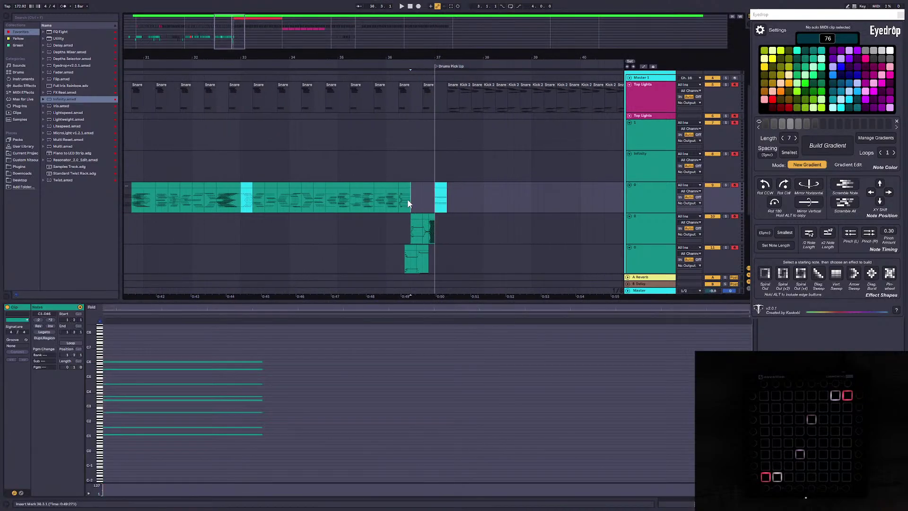
click(401, 195)
key(space)
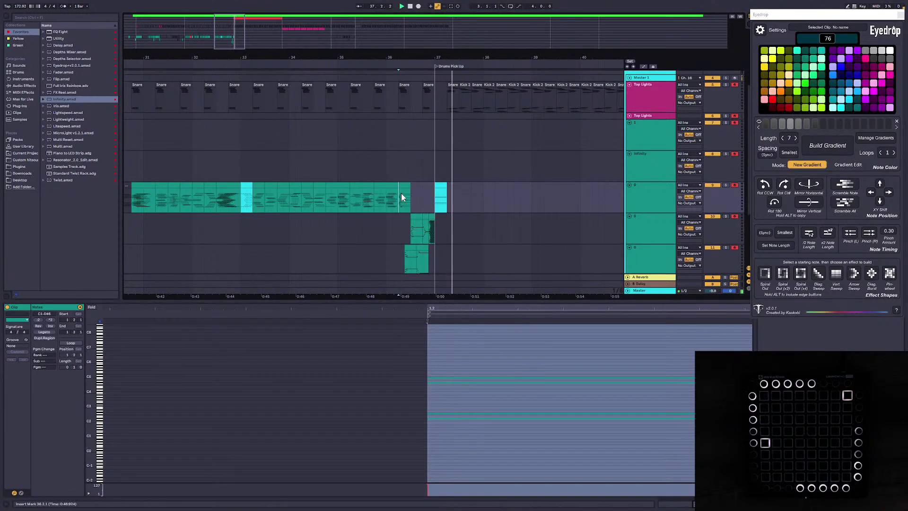
click(513, 228)
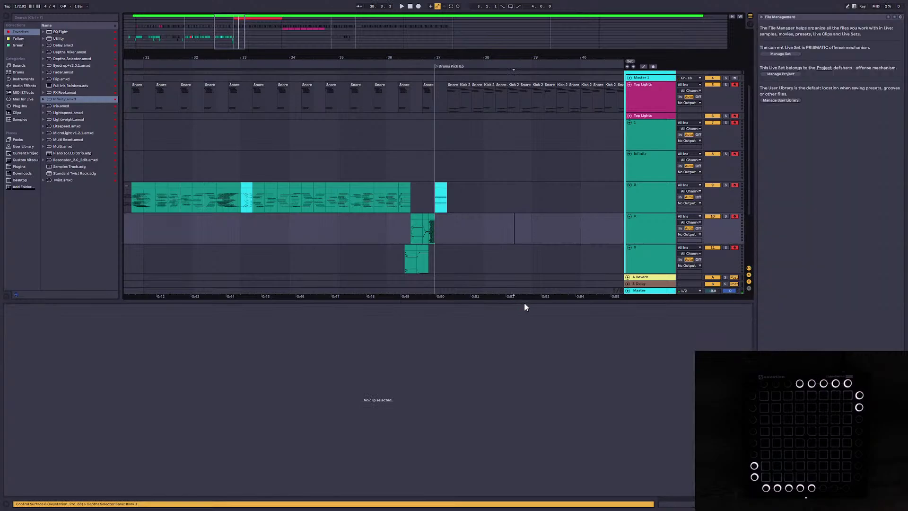
Step: Enlarge the arrangement area and put the full-length Page 1 clip on the Tutorial track at 5.1.1, in place of the split clips
drag(524, 302, 511, 427)
drag(238, 40, 246, 16)
click(352, 293)
scroll(254, 107, down, 3)
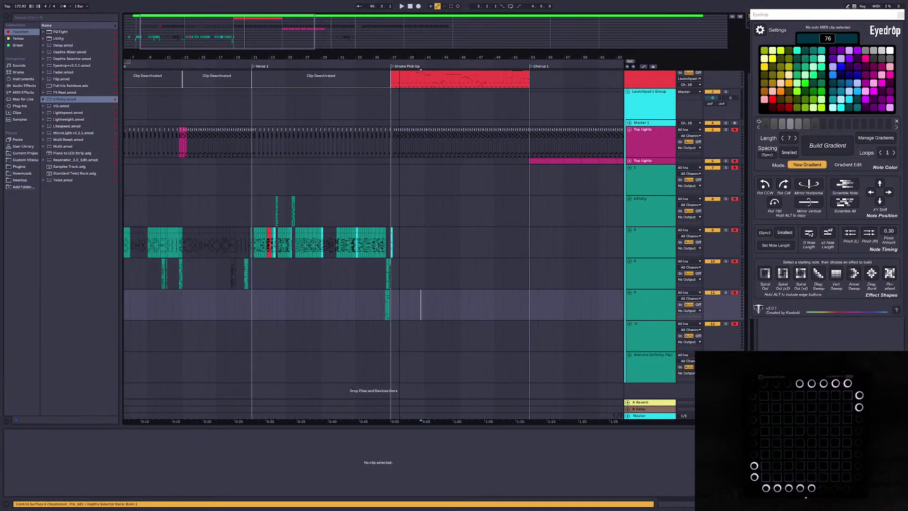
click(145, 211)
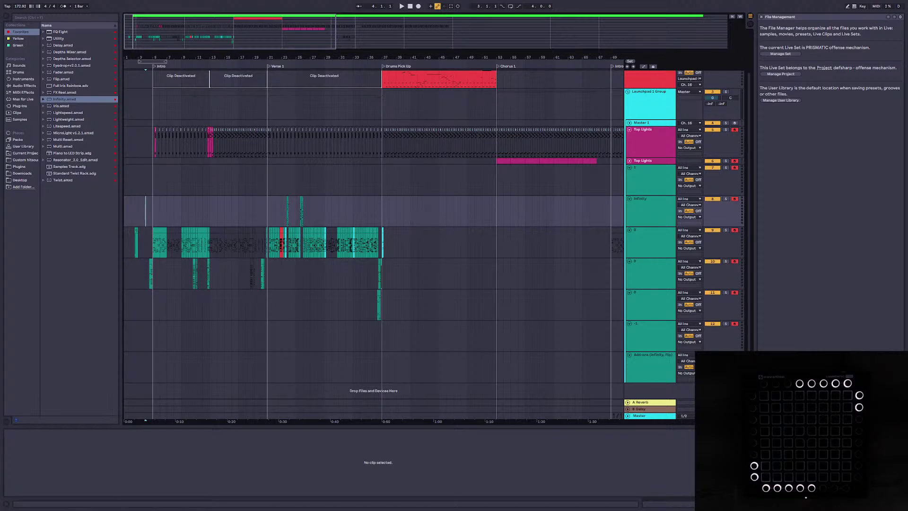
click(155, 83)
key(ctrl+v)
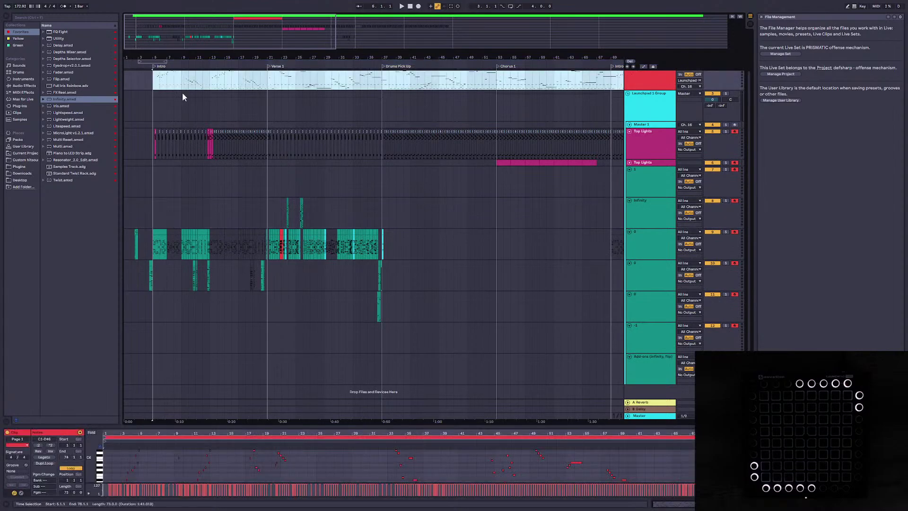
Step: Move the Page 1 clip on the Tutorial track to start at 4.3.1 and play its opening
scroll(203, 95, up, 2)
drag(218, 93, 135, 82)
scroll(362, 177, left, 3)
drag(317, 379, 141, 139)
drag(314, 124, 489, 123)
click(379, 330)
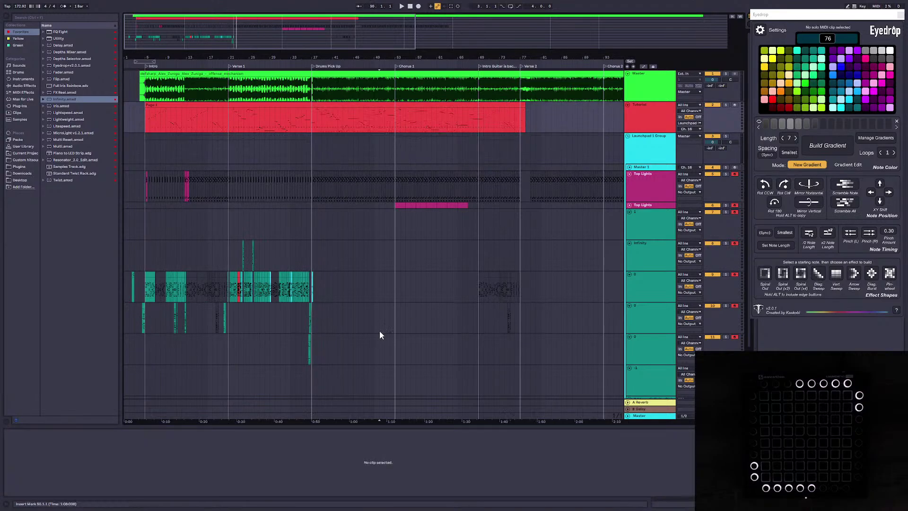
scroll(208, 131, up, 5)
click(207, 130)
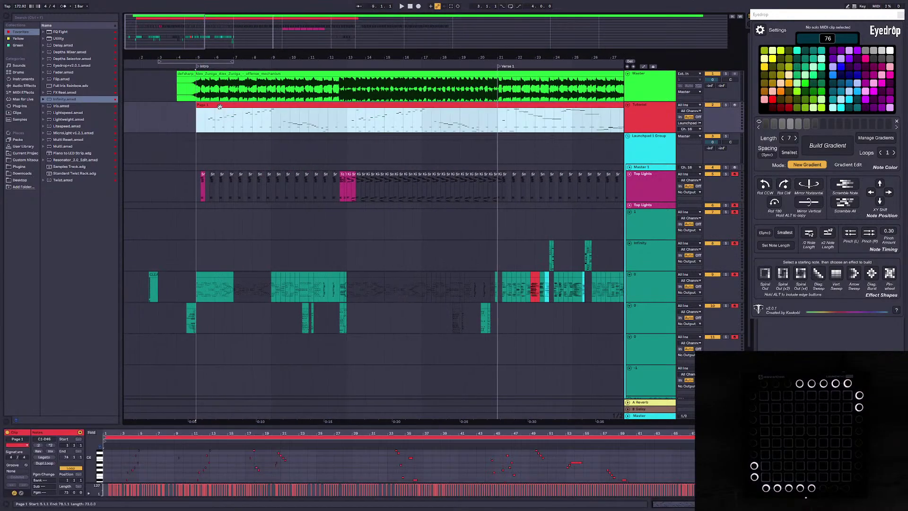
click(208, 129)
key(space)
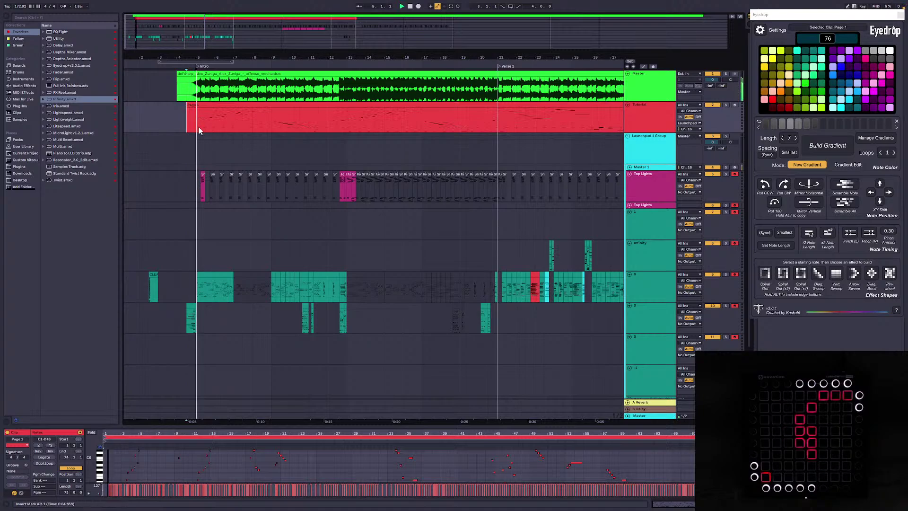
key(space)
Step: Deactivate the Page 1 tutorial clip and play the CLEAR ALL clip to reset the Launchpad lights
click(321, 112)
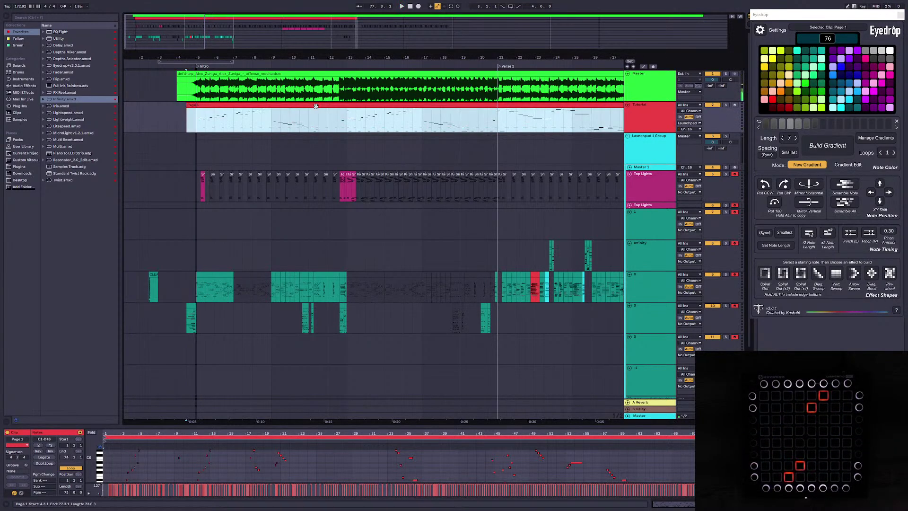
click(152, 277)
key(space)
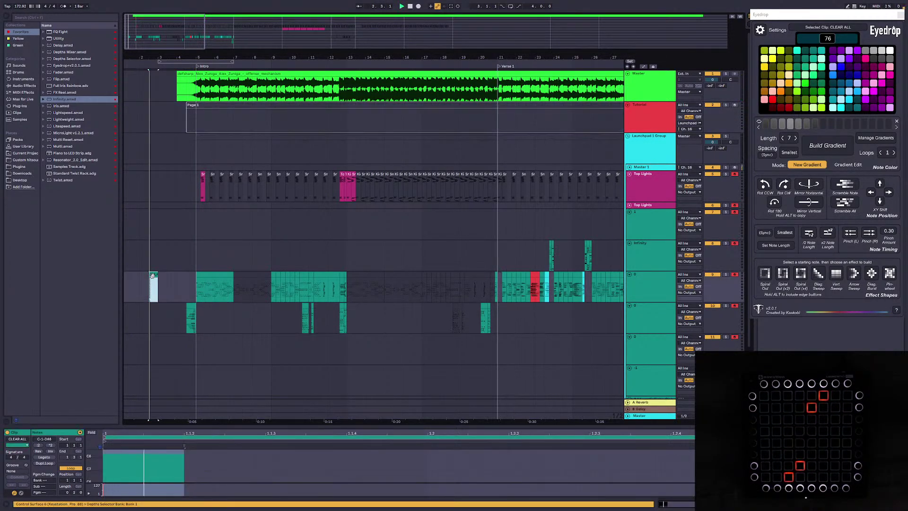
key(space)
click(200, 262)
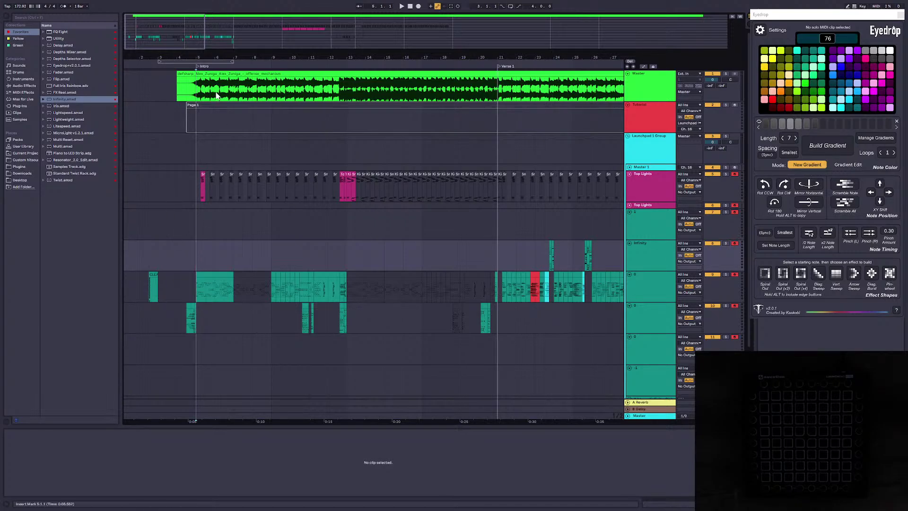
Step: Play the whole light show from the start of the song's audio clip at 4.1.1 through Drums Pick Up
click(213, 73)
drag(197, 58, 193, 36)
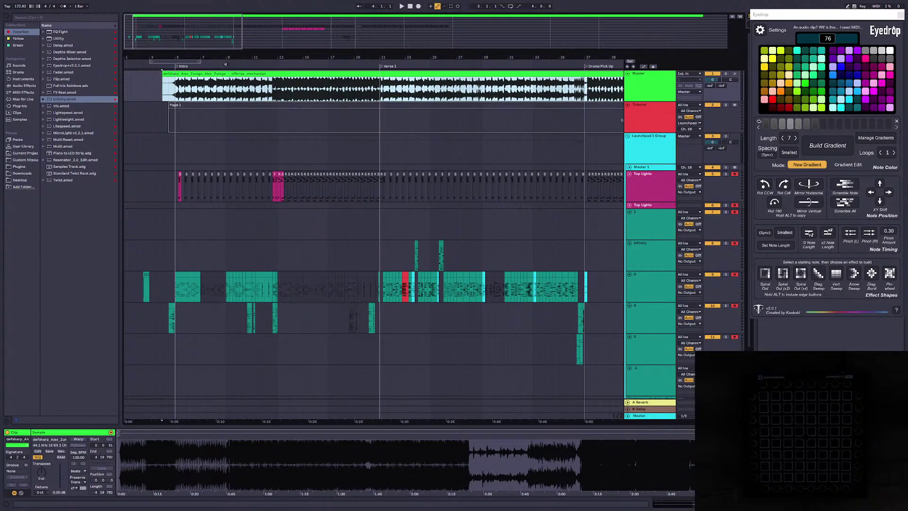
drag(226, 58, 226, 33)
drag(266, 58, 266, 35)
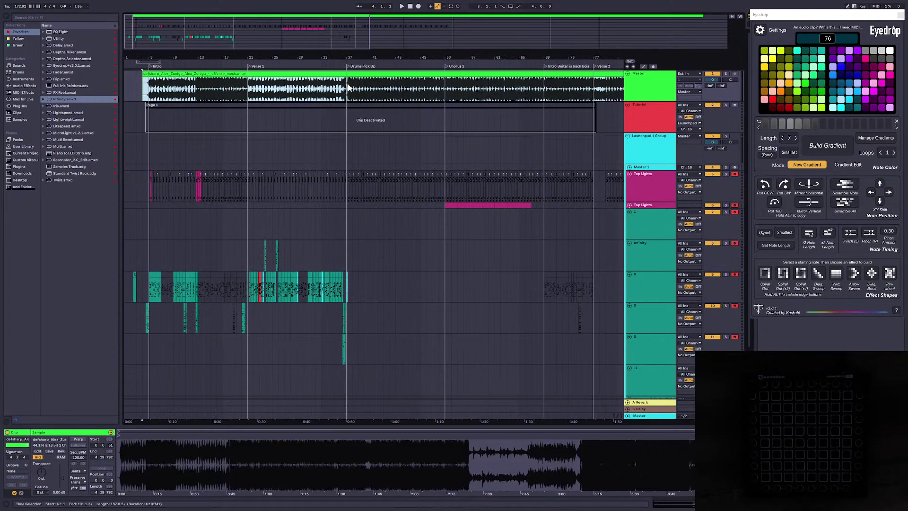
drag(347, 58, 347, 46)
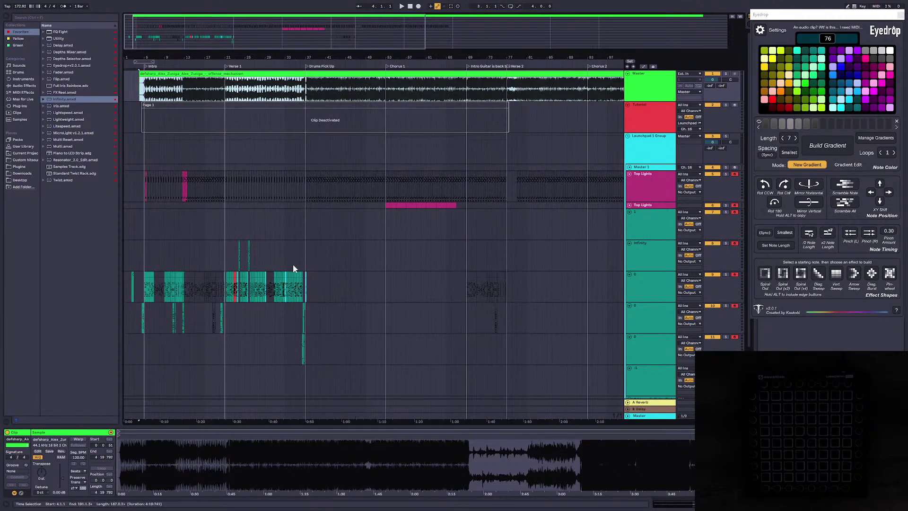
drag(162, 20, 160, 36)
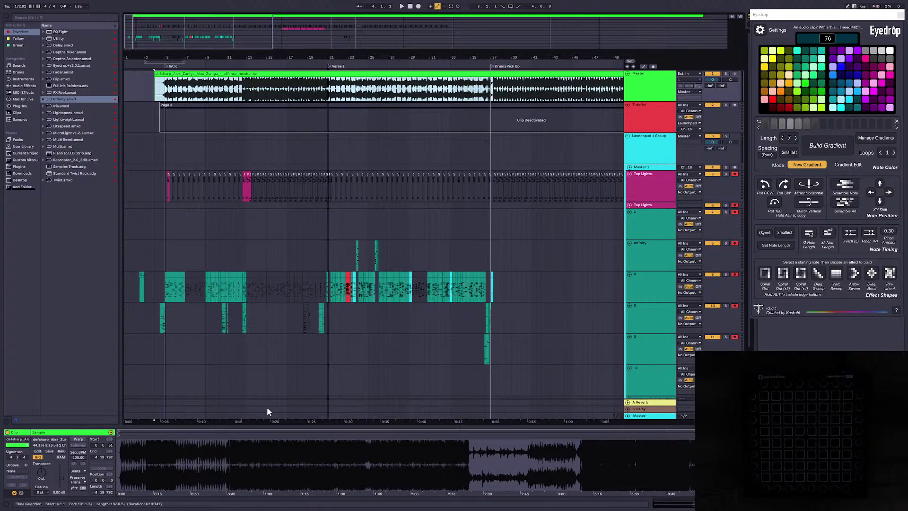
key(space)
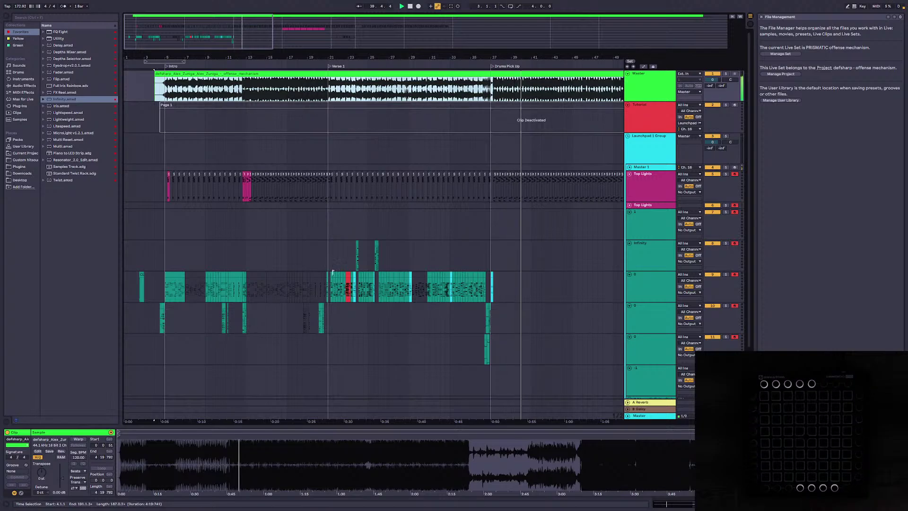
Step: Play the song from Chorus 1 into Verse 2 to review the sections that still need lights
click(516, 224)
drag(521, 58, 389, 56)
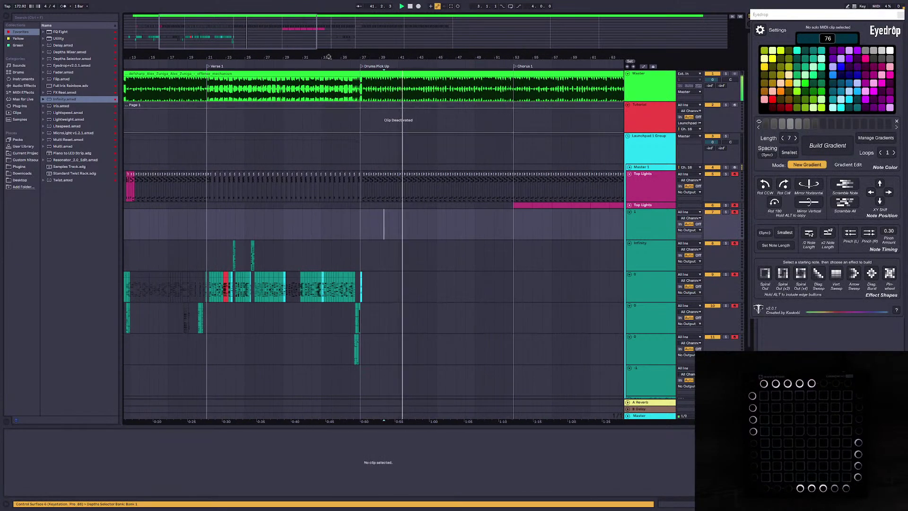
drag(509, 58, 419, 56)
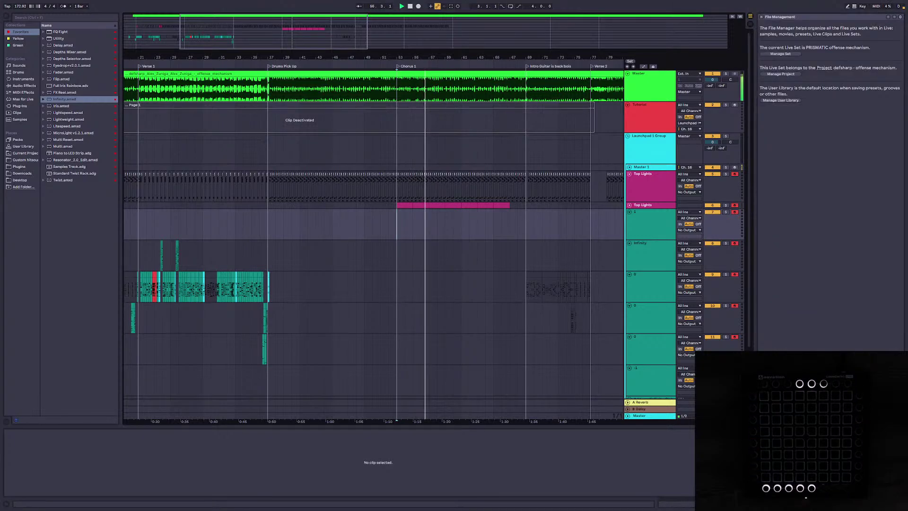
drag(305, 27, 326, 26)
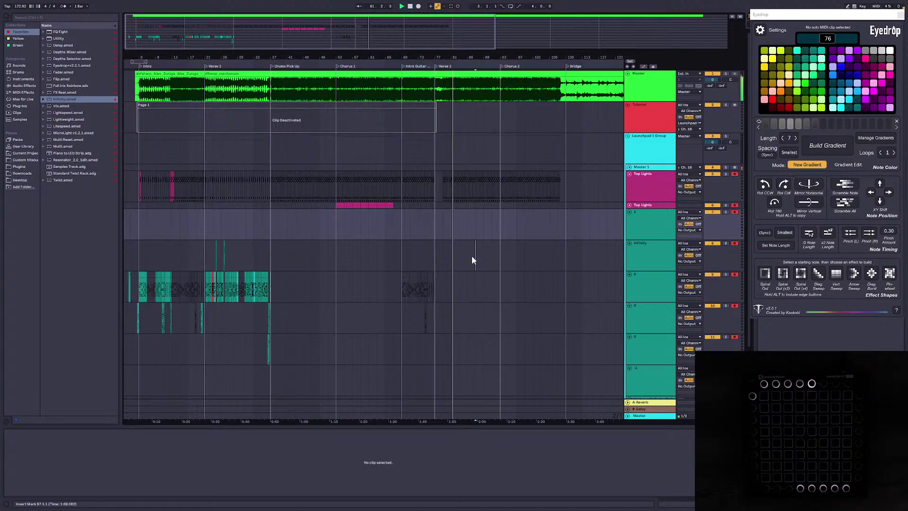
click(473, 255)
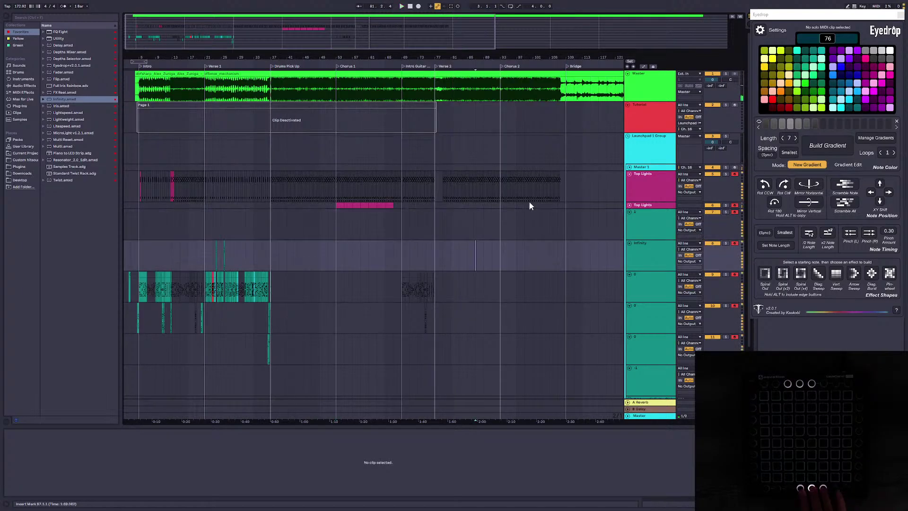
Step: Save the Live Set and look over the arrangement around Drums Pick Up and Chorus 1
click(550, 258)
key(ctrl+s)
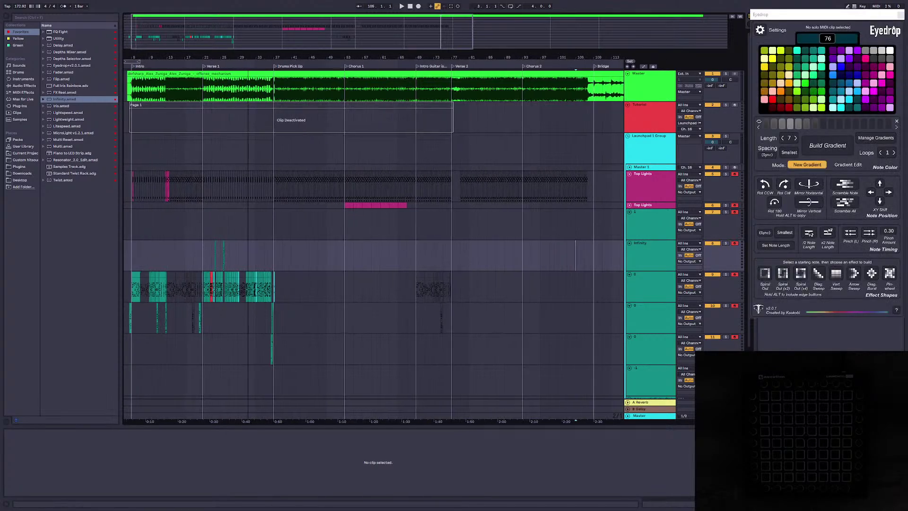
scroll(250, 86, up, 5)
drag(416, 58, 423, 58)
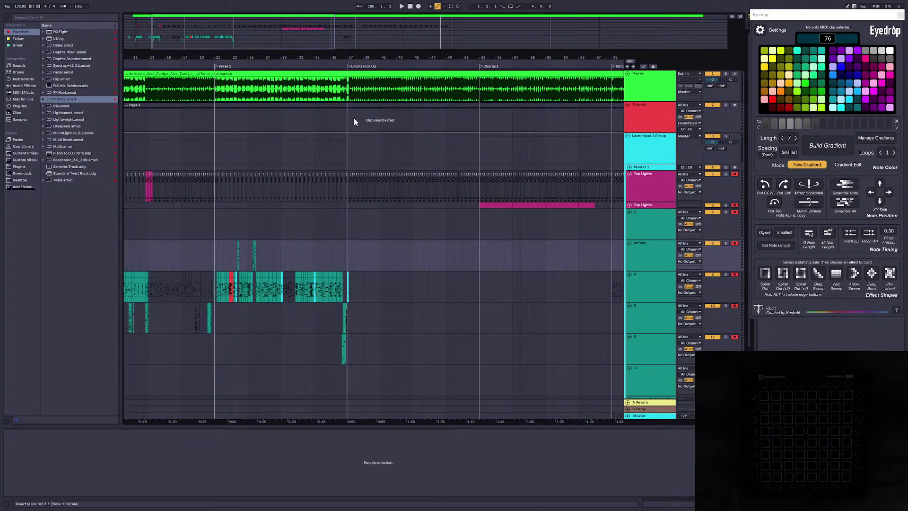
drag(297, 38, 271, 33)
click(386, 287)
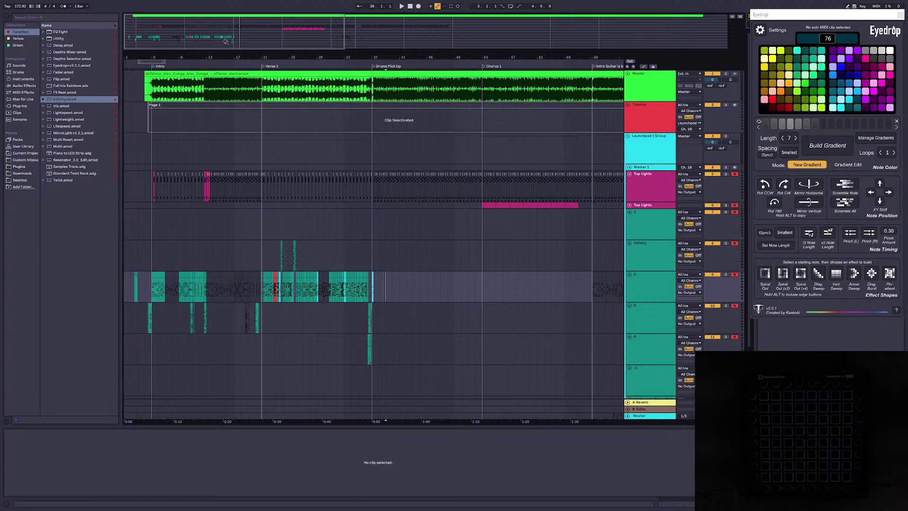
drag(226, 41, 307, 31)
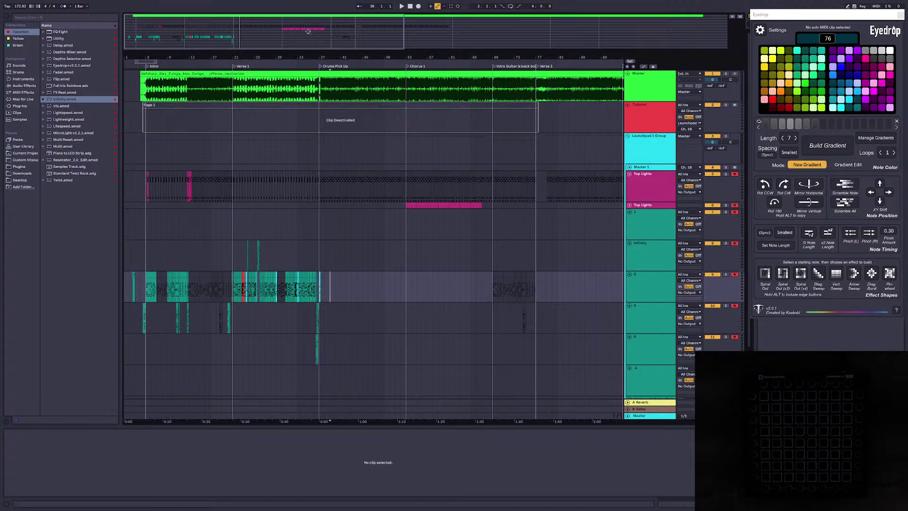
Step: Play the light show from the start of the song's audio clip until just into Drums Pick Up
drag(297, 30, 276, 33)
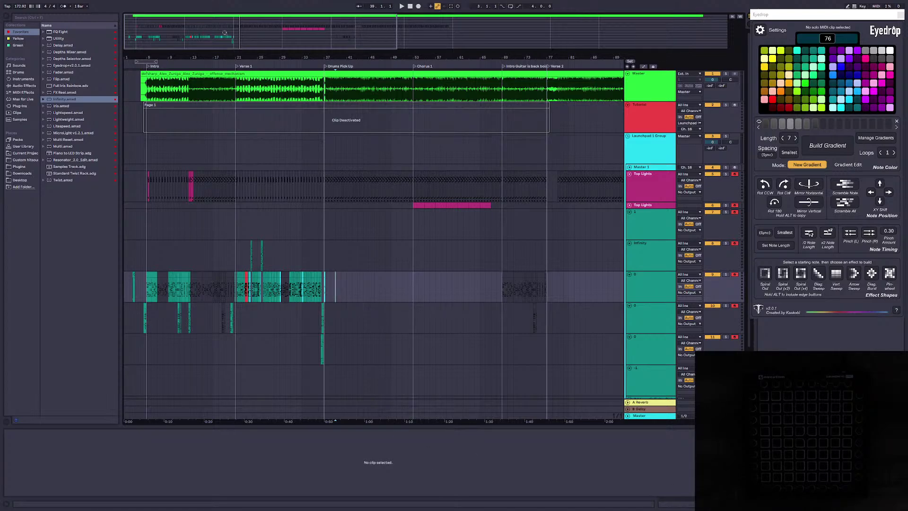
drag(224, 32, 236, 27)
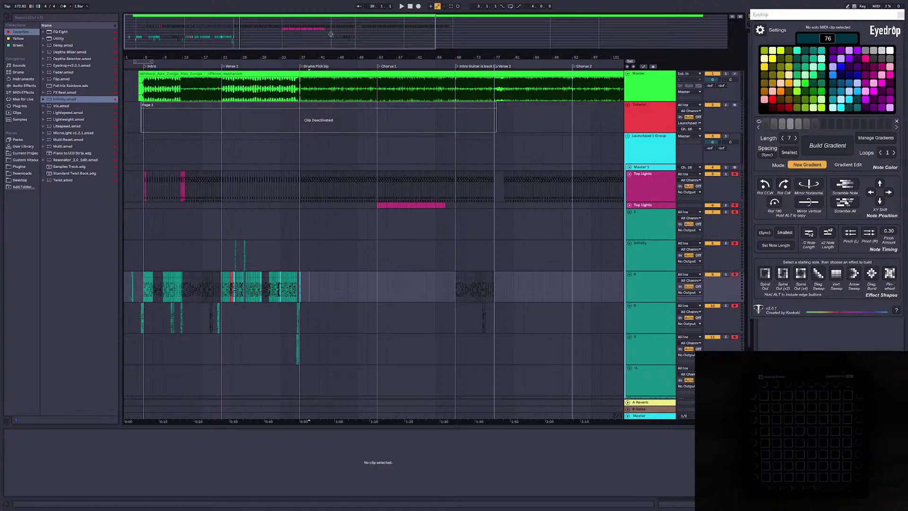
drag(331, 34, 353, 34)
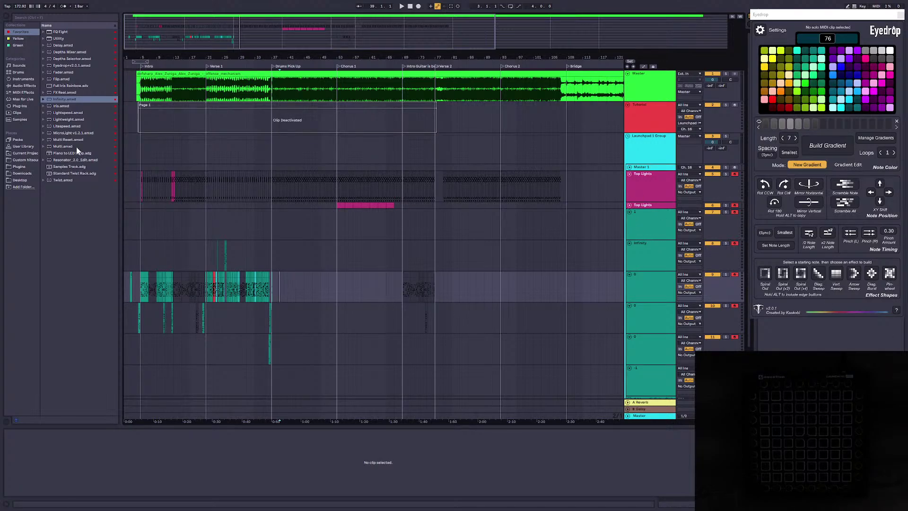
drag(164, 58, 163, 86)
click(163, 74)
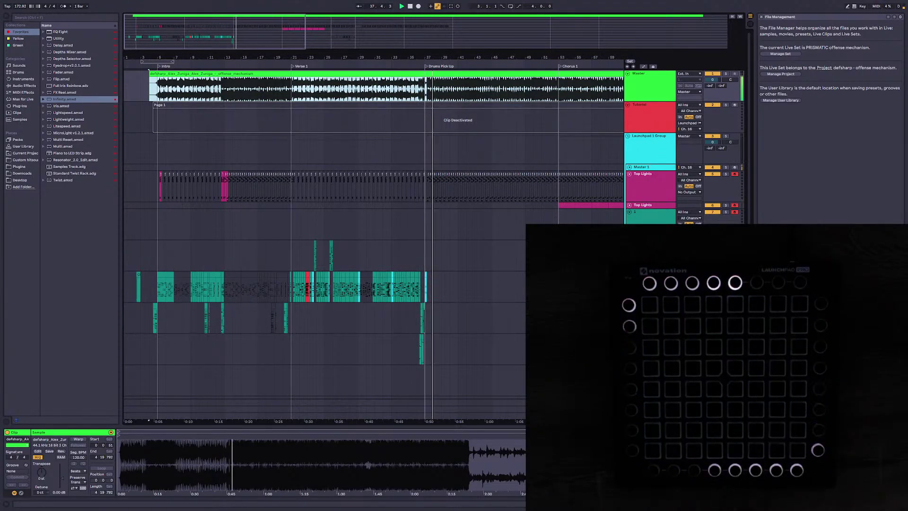
click(483, 255)
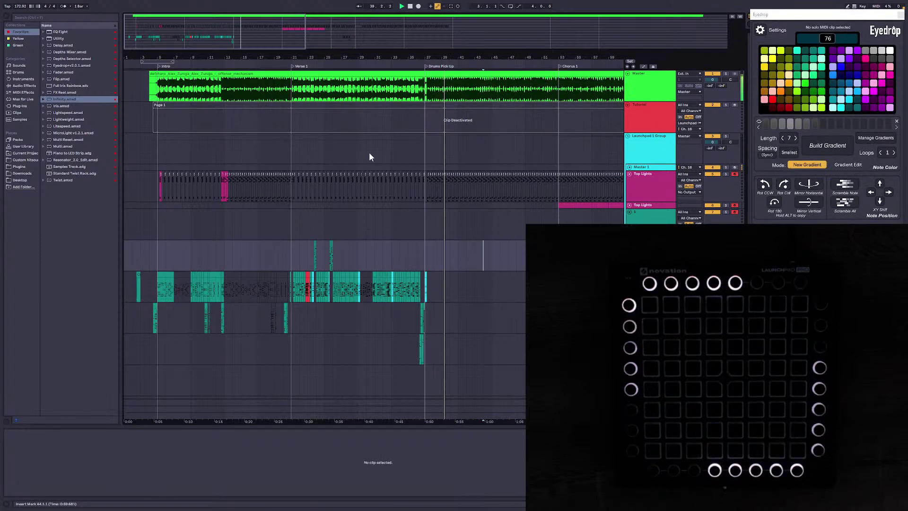
key(space)
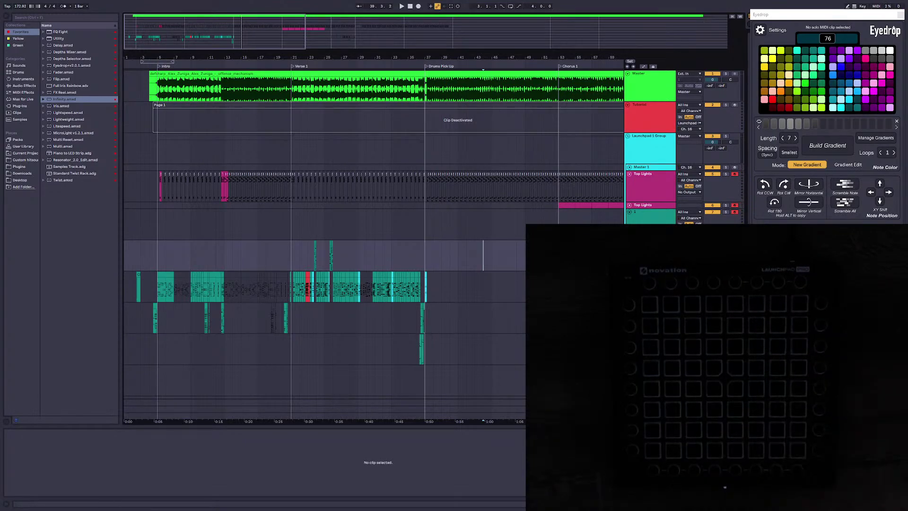
Step: Replay the transition into Drums Pick Up, first from 37.1.1 and again from 36.2.1 at the end of Verse 1
click(422, 286)
key(space)
key(space)
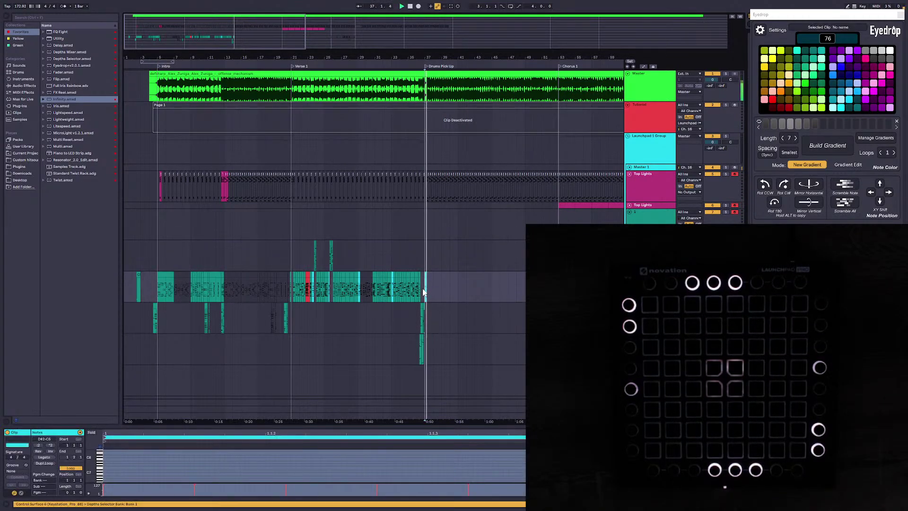
drag(421, 57, 396, 75)
key(plus)
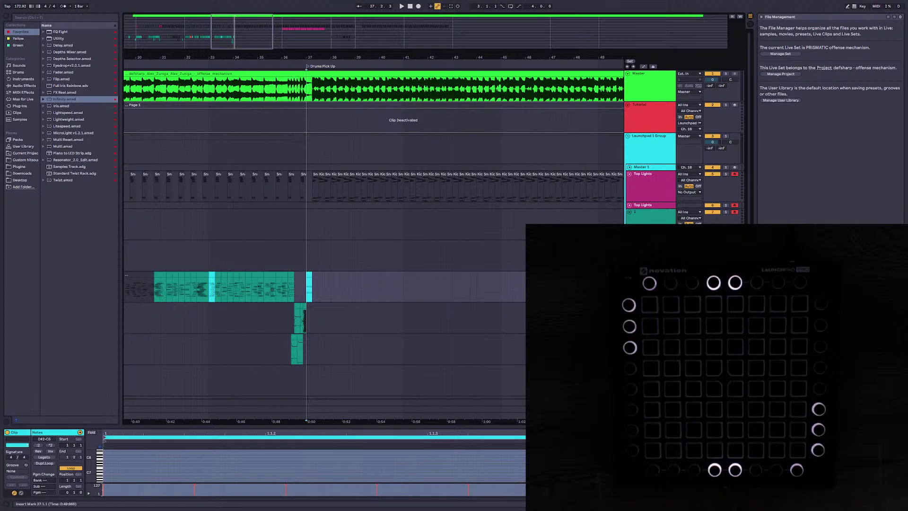
click(293, 288)
key(space)
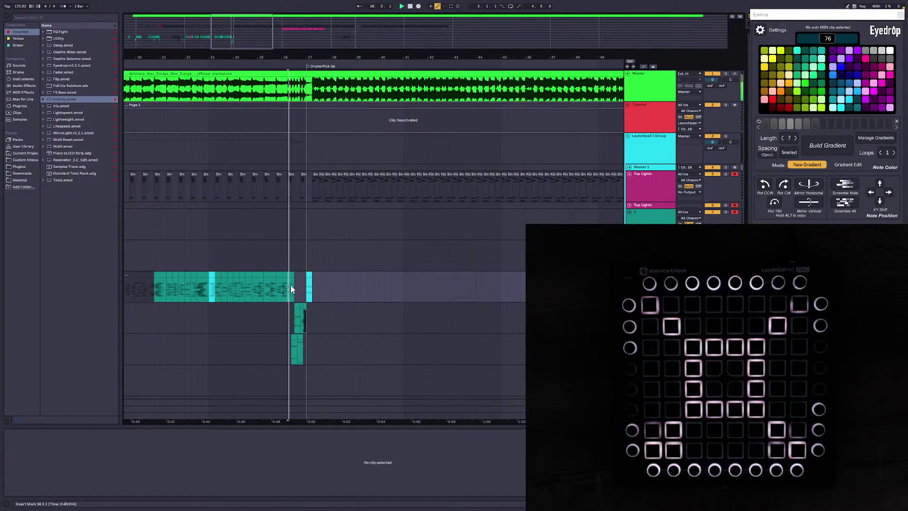
key(space)
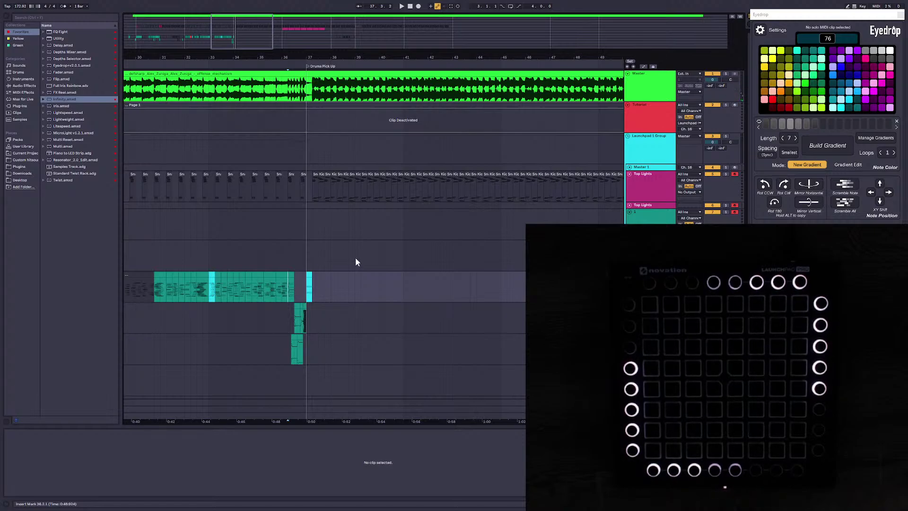
Step: Crop the short light clips directly before the Drums Pick Up marker
right_click(301, 305)
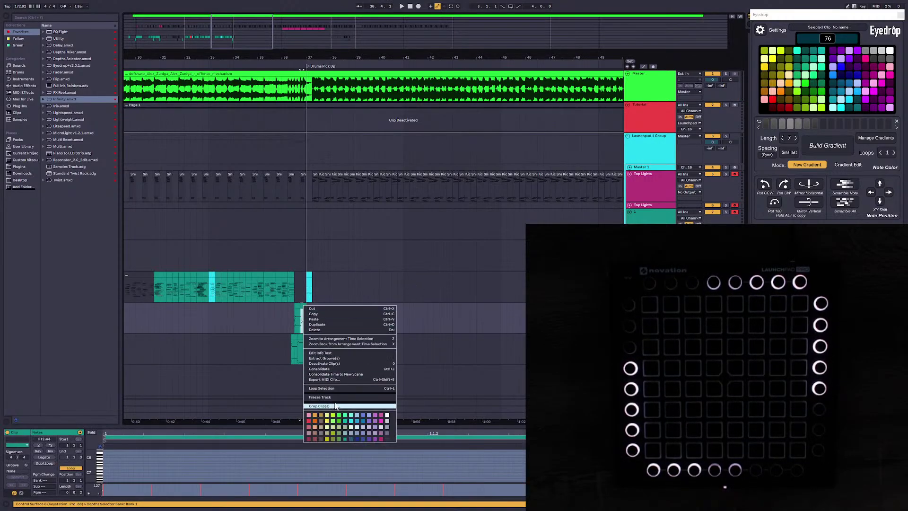
key(Escape)
right_click(304, 308)
click(333, 410)
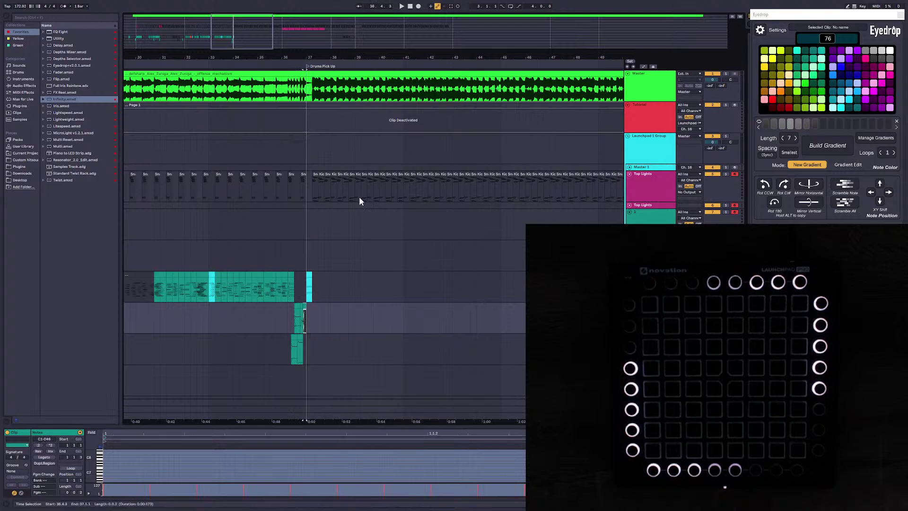
Step: Look over the whole arrangement and place the insert marker at 36.2.1, shortly before Drums Pick Up
drag(412, 57, 412, 19)
click(447, 269)
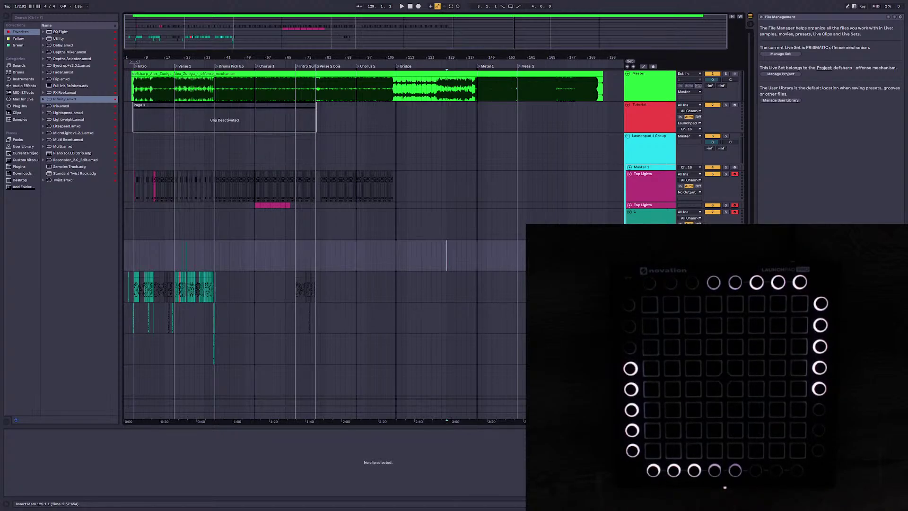
drag(227, 36, 228, 116)
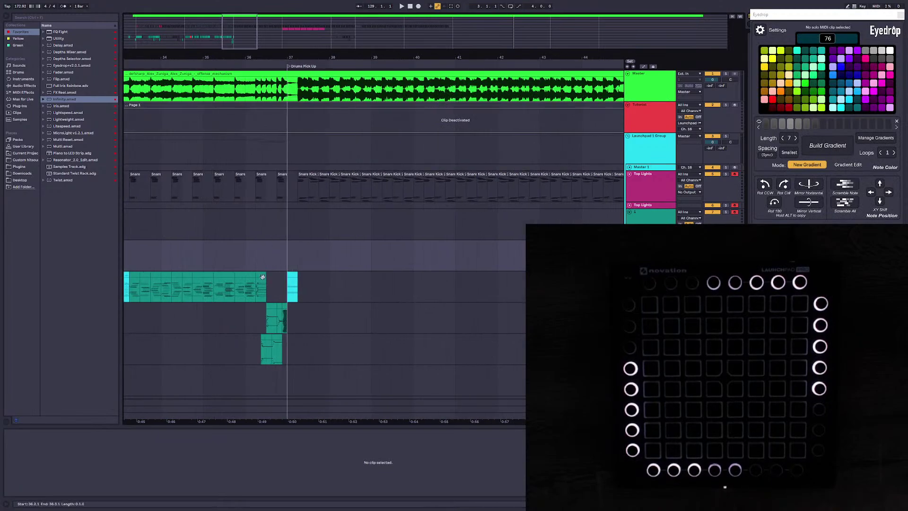
click(262, 277)
drag(238, 40, 238, 28)
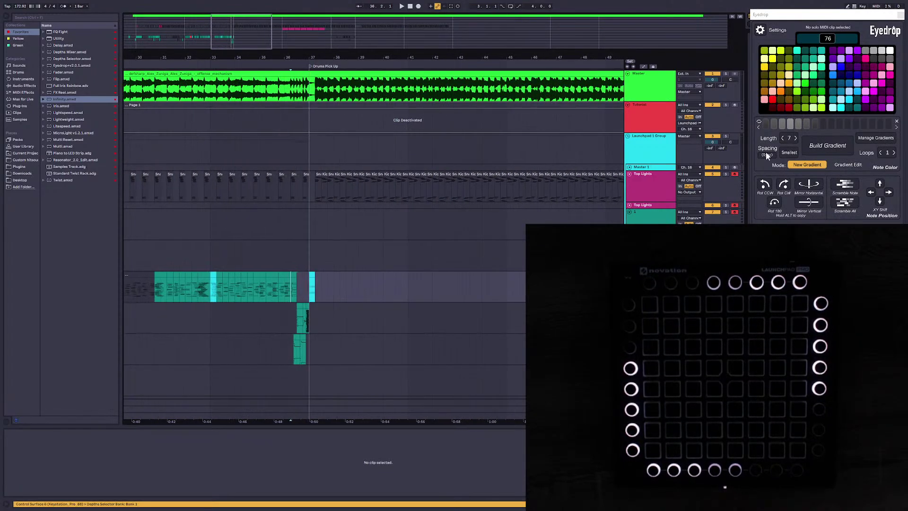